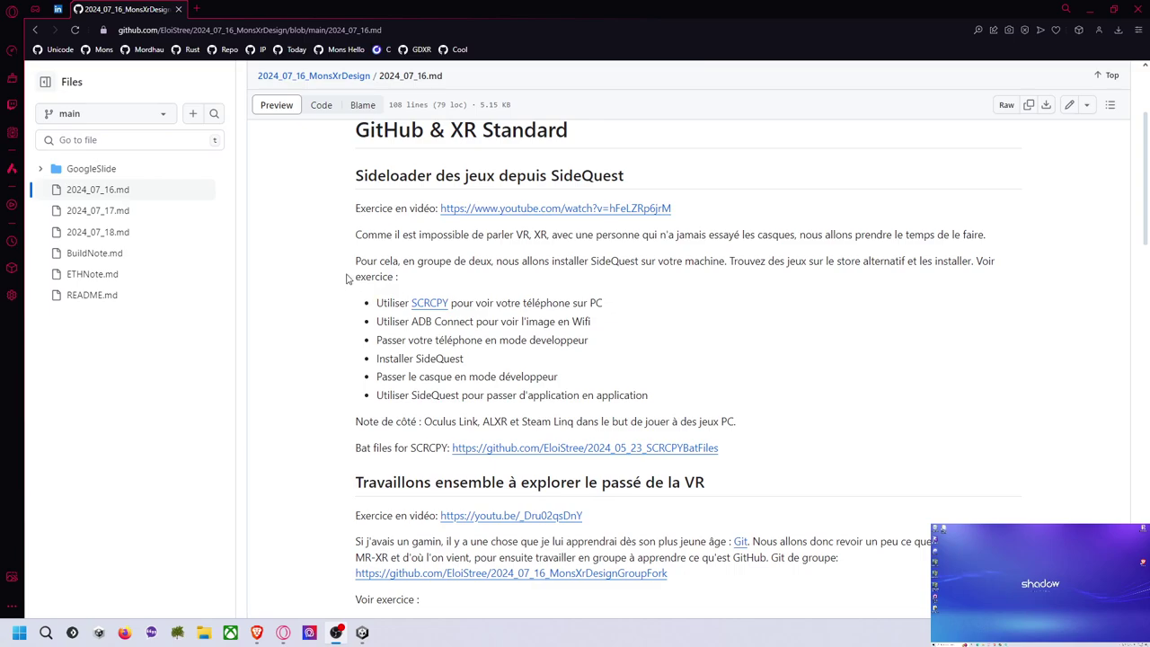
Read the 2024_07_16.md notes, highlighting the SideQuest setup steps and the first exercise steps
left_click_drag(567, 131, 409, 135)
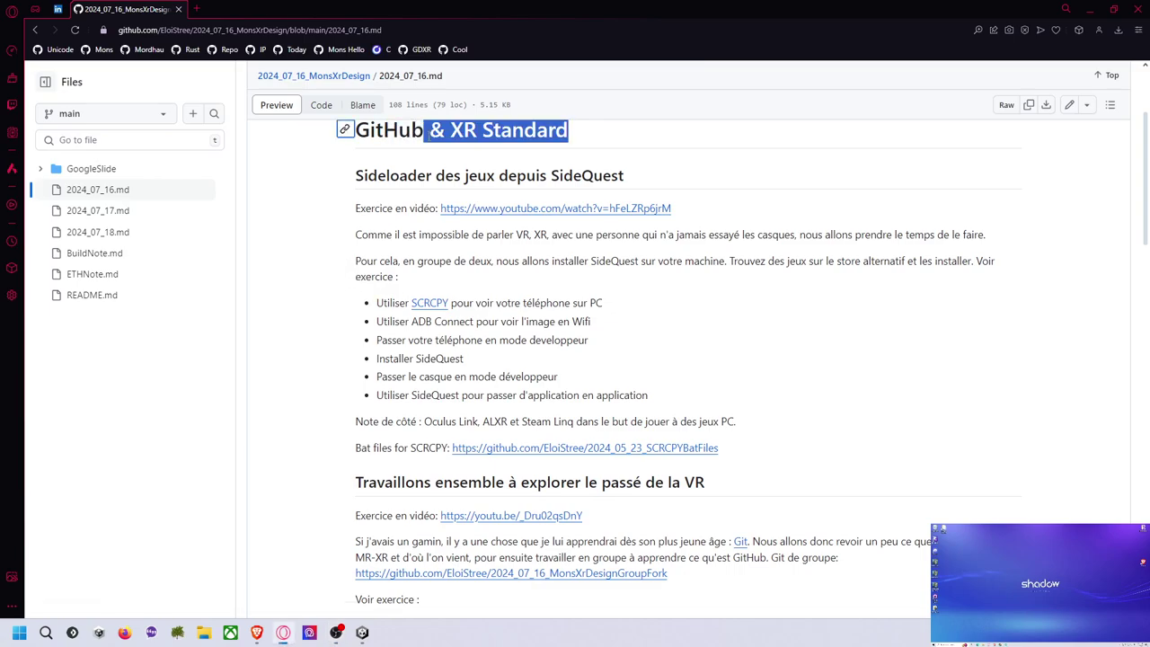
left_click(404, 179)
mouse_move(346, 302)
left_mouse_down()
mouse_move(485, 369)
mouse_move(562, 388)
left_mouse_up()
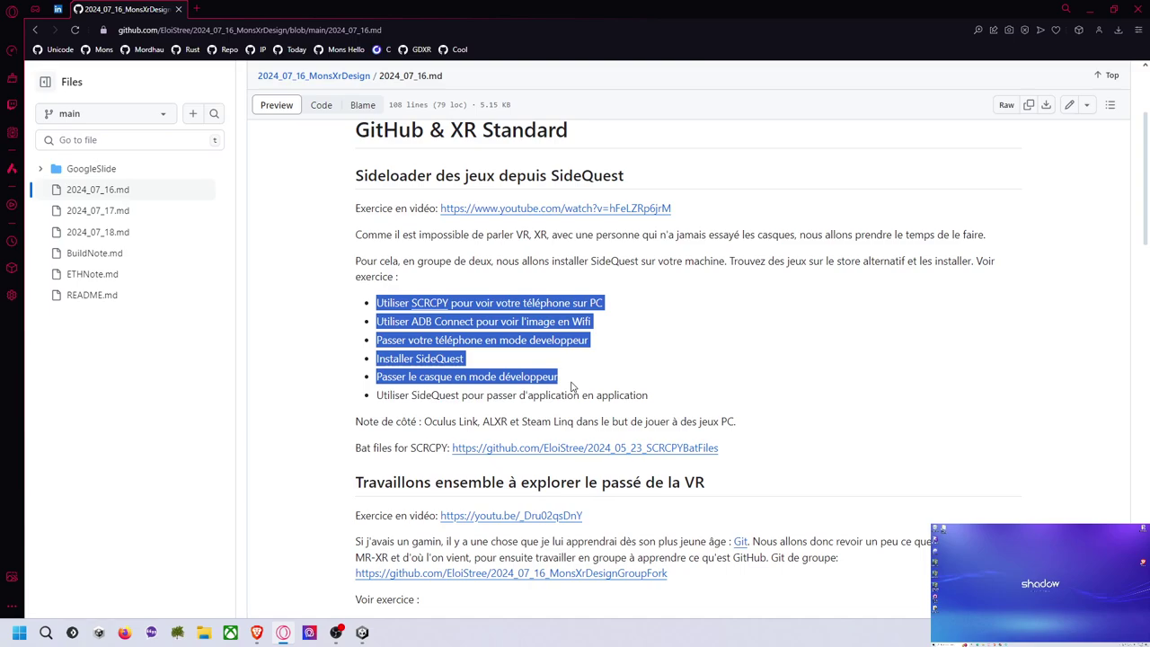
left_click_drag(562, 387, 583, 395)
scroll(552, 340, "down", 2)
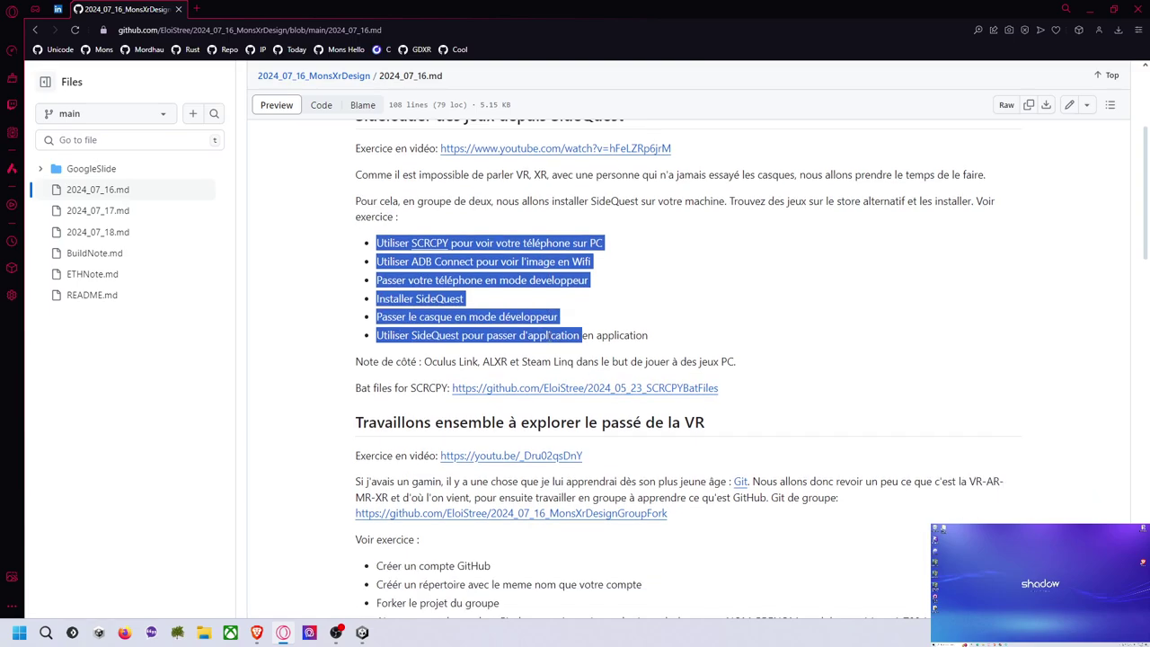
scroll(552, 340, "down", 1)
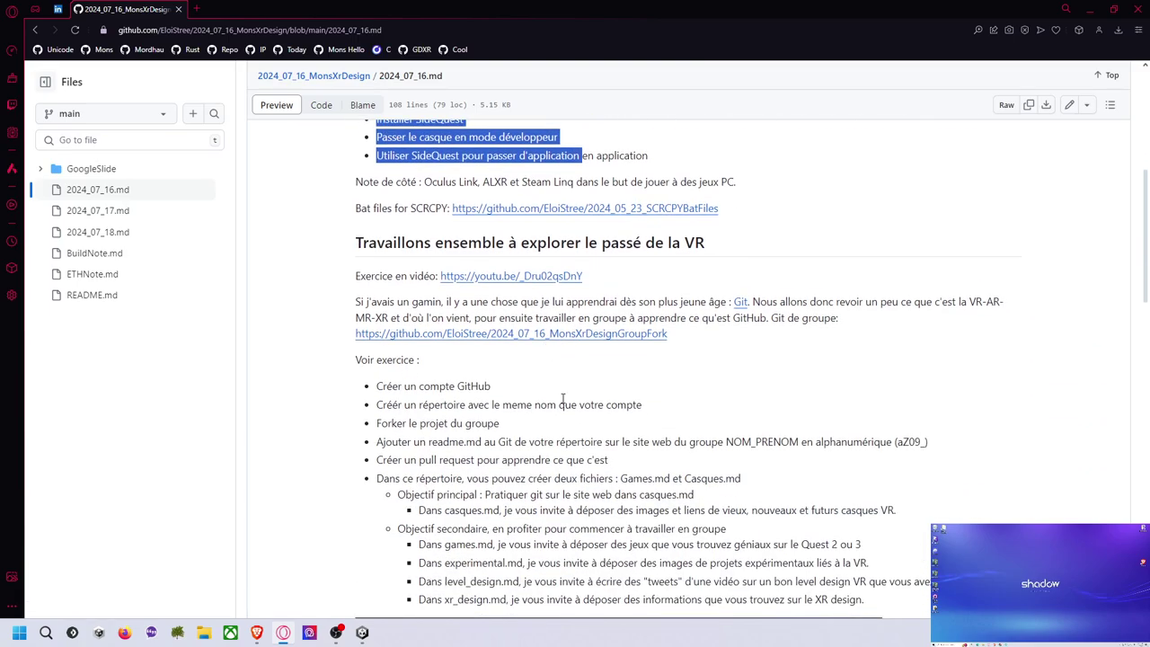
scroll(563, 396, "down", 1)
mouse_move(374, 326)
left_mouse_down()
mouse_move(592, 340)
mouse_move(584, 363)
left_mouse_up()
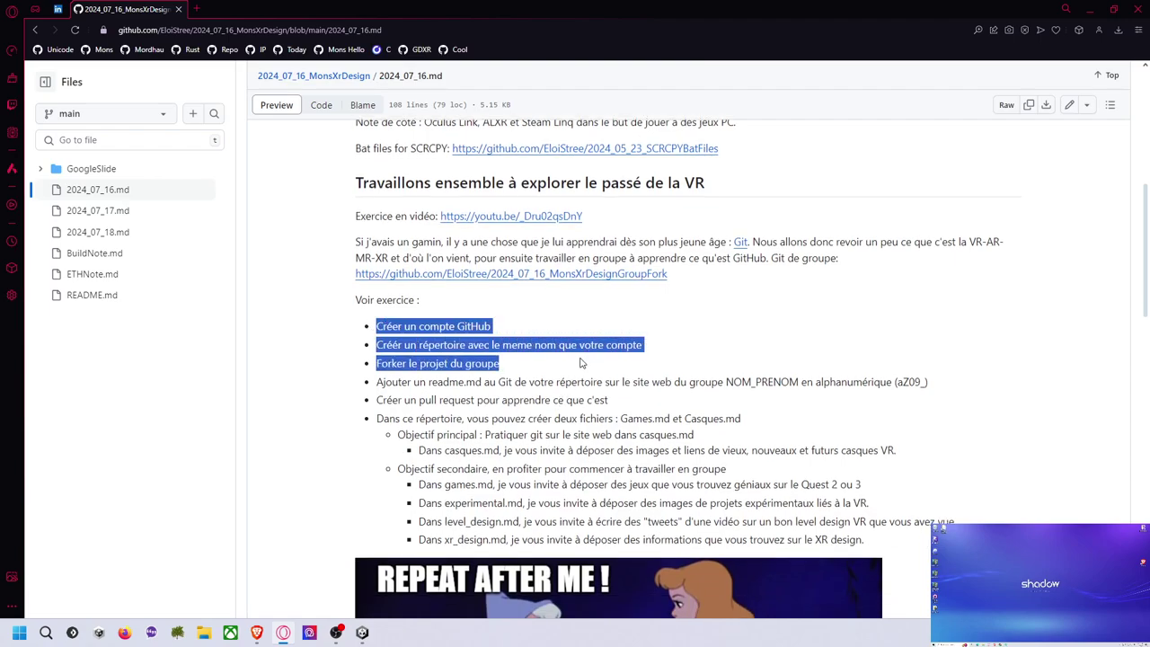
scroll(575, 364, "down", 2)
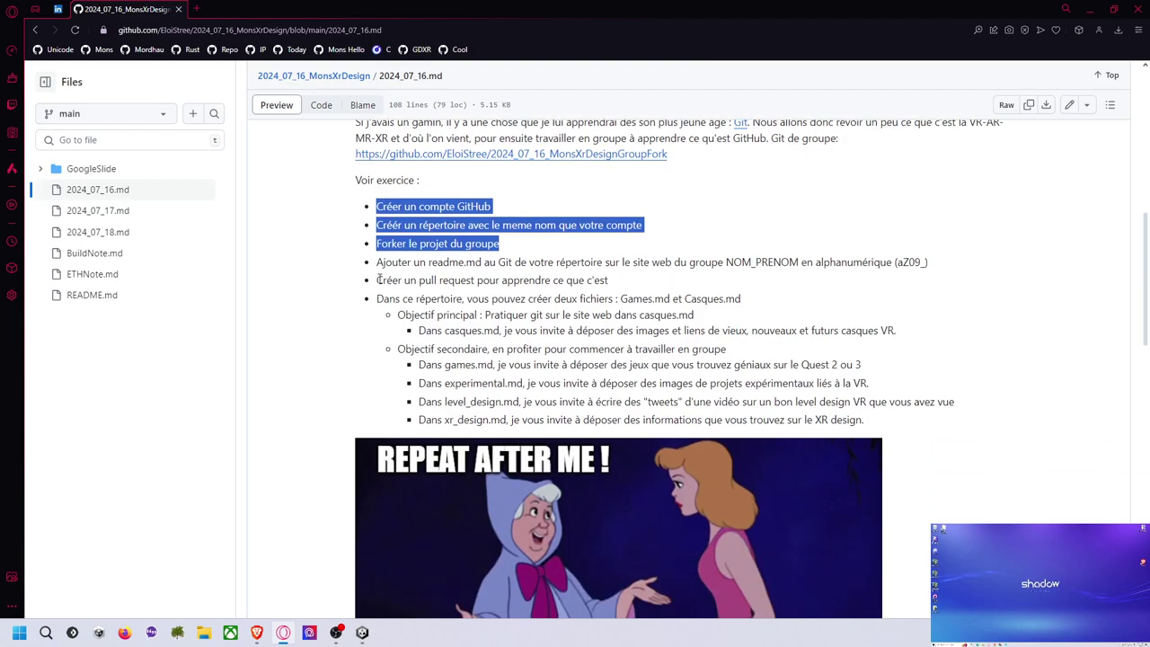
left_click_drag(368, 262, 741, 294)
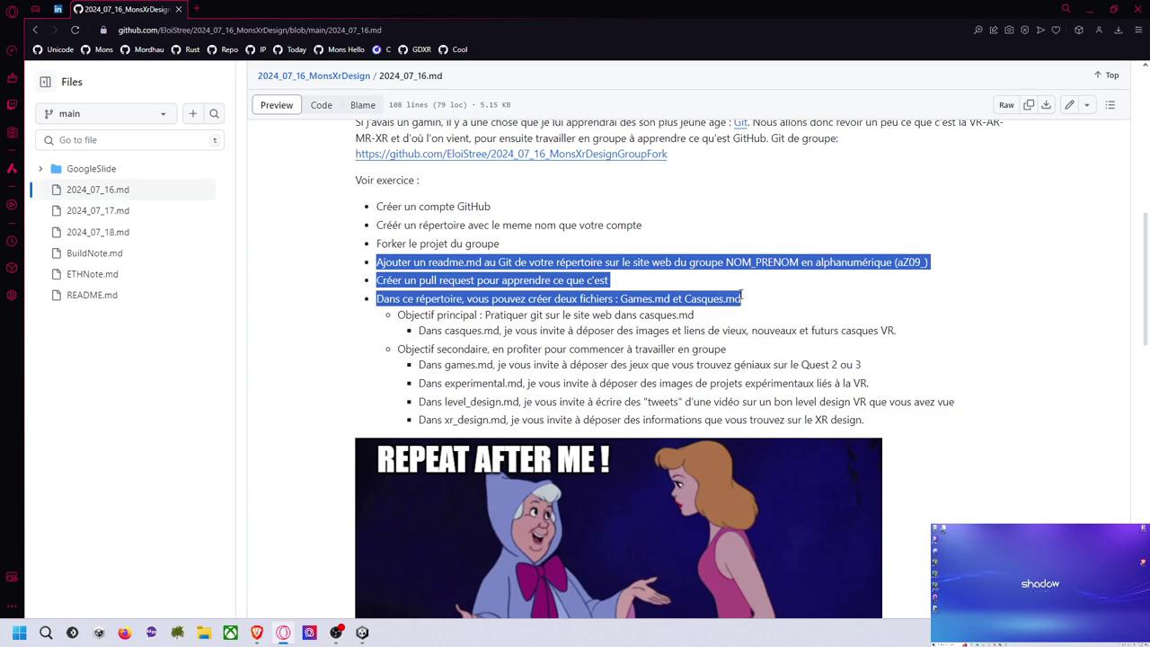
left_click(436, 313)
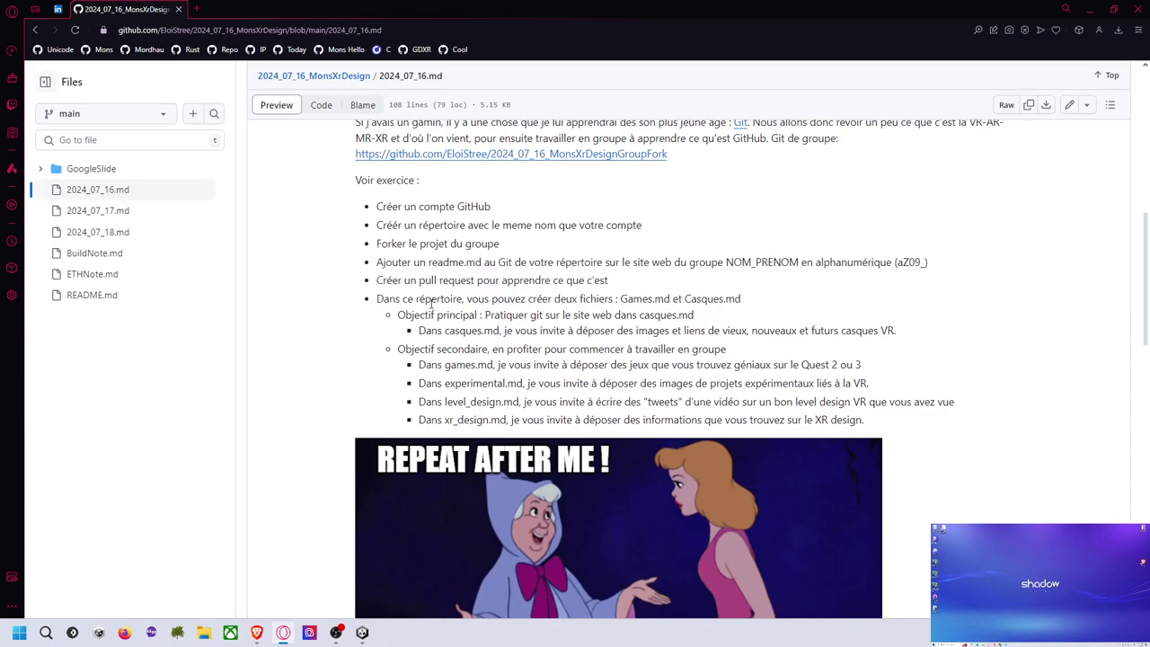
Continue down the 2024_07_16.md notes, highlighting SourceTree and the GitHub App exercise list
scroll(431, 303, "down", 3)
scroll(314, 237, "down", 2)
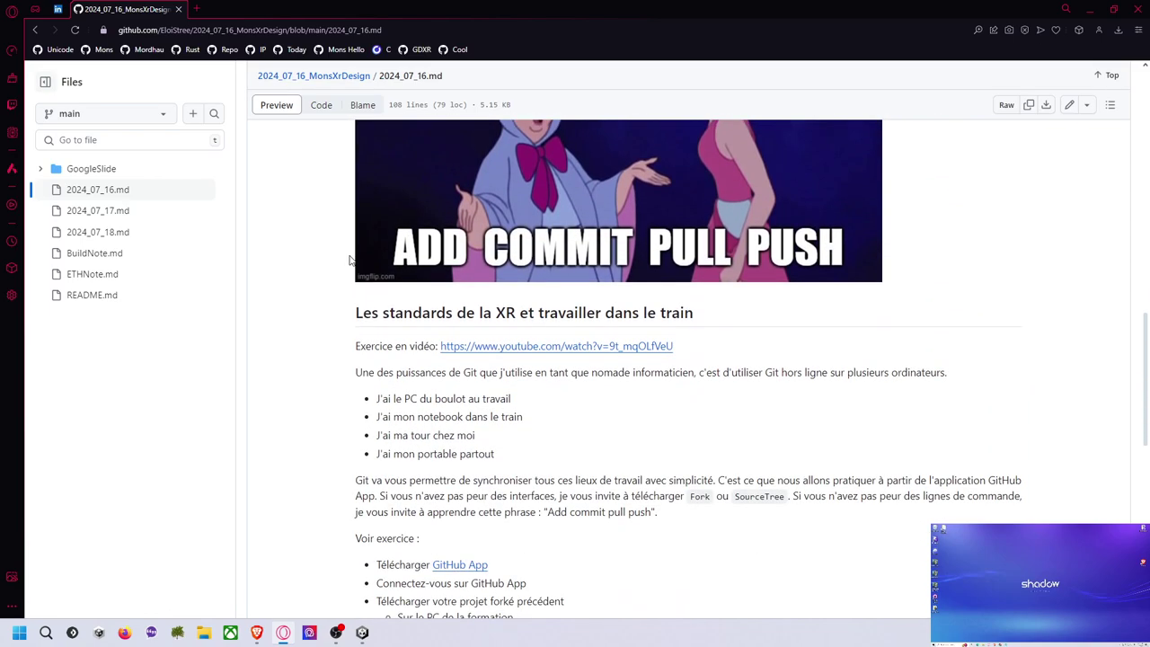
scroll(355, 262, "down", 2)
mouse_move(350, 254)
left_mouse_down()
mouse_move(534, 304)
mouse_move(527, 332)
left_mouse_up()
scroll(526, 336, "down", 2)
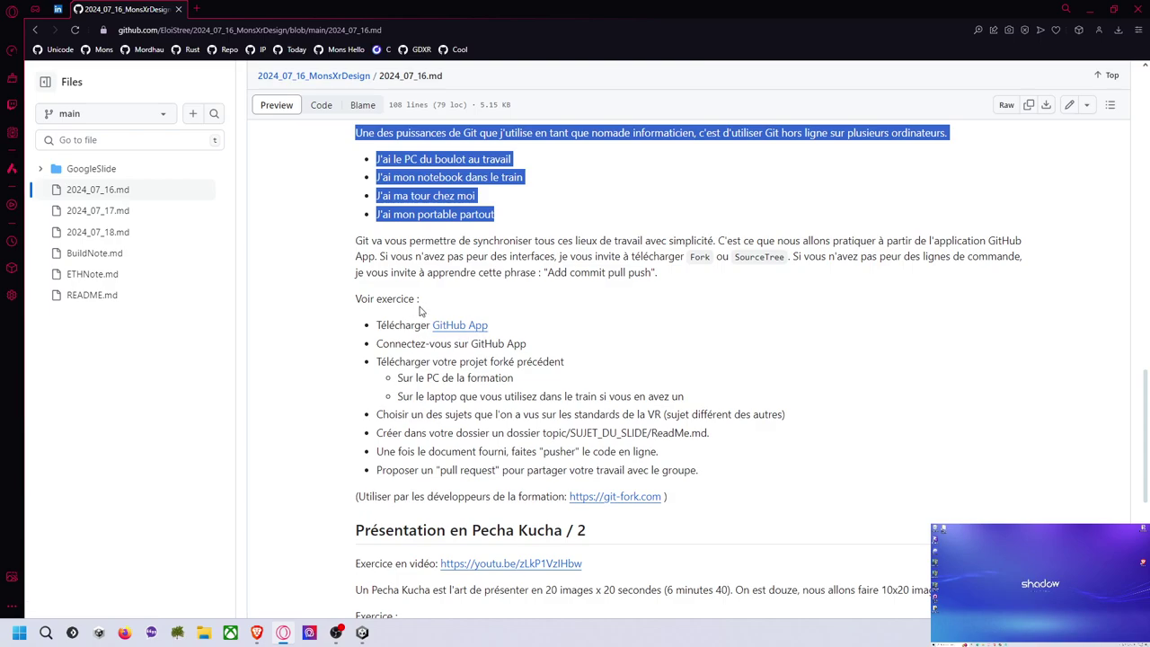
scroll(420, 309, "down", 1)
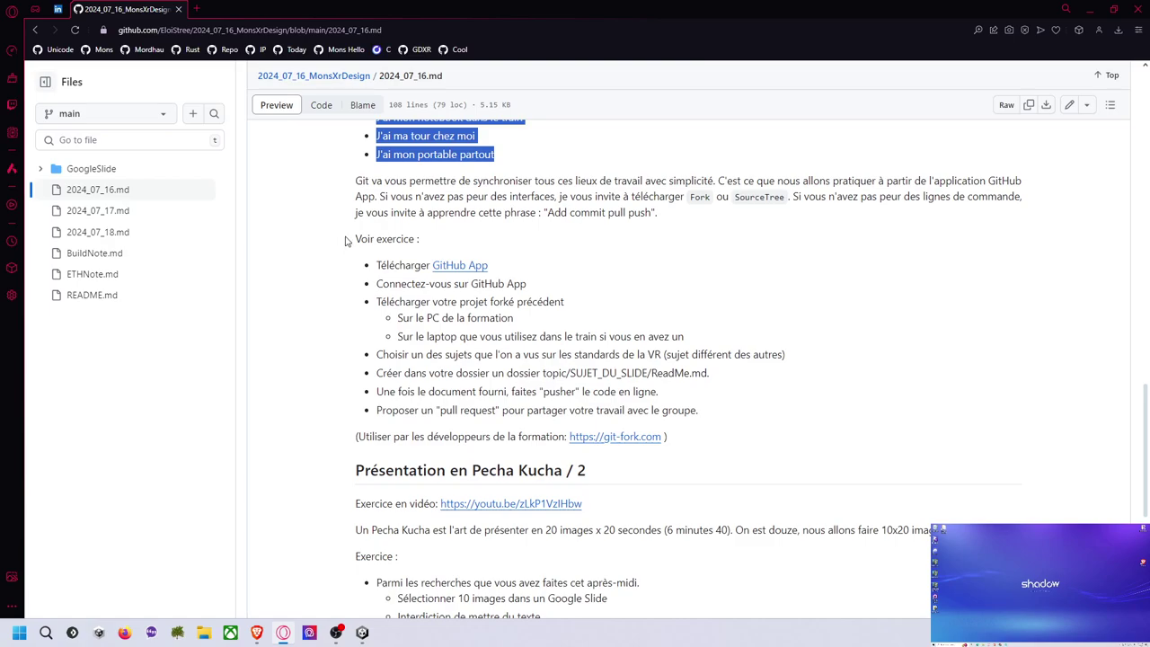
left_click(711, 197)
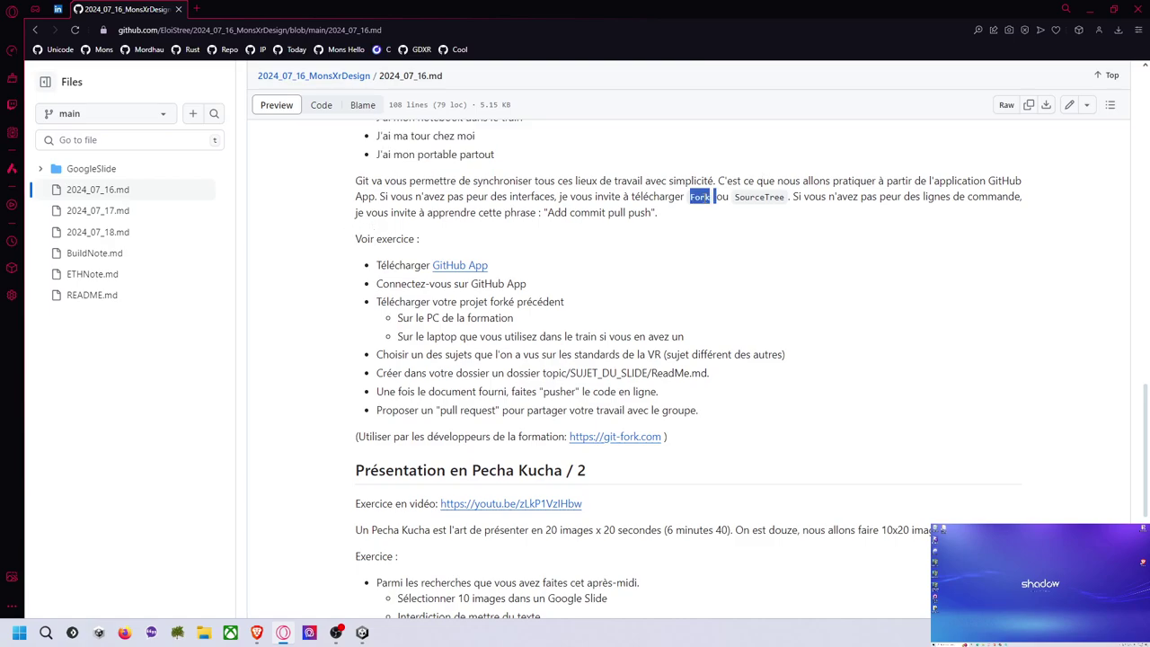
double_click(735, 201)
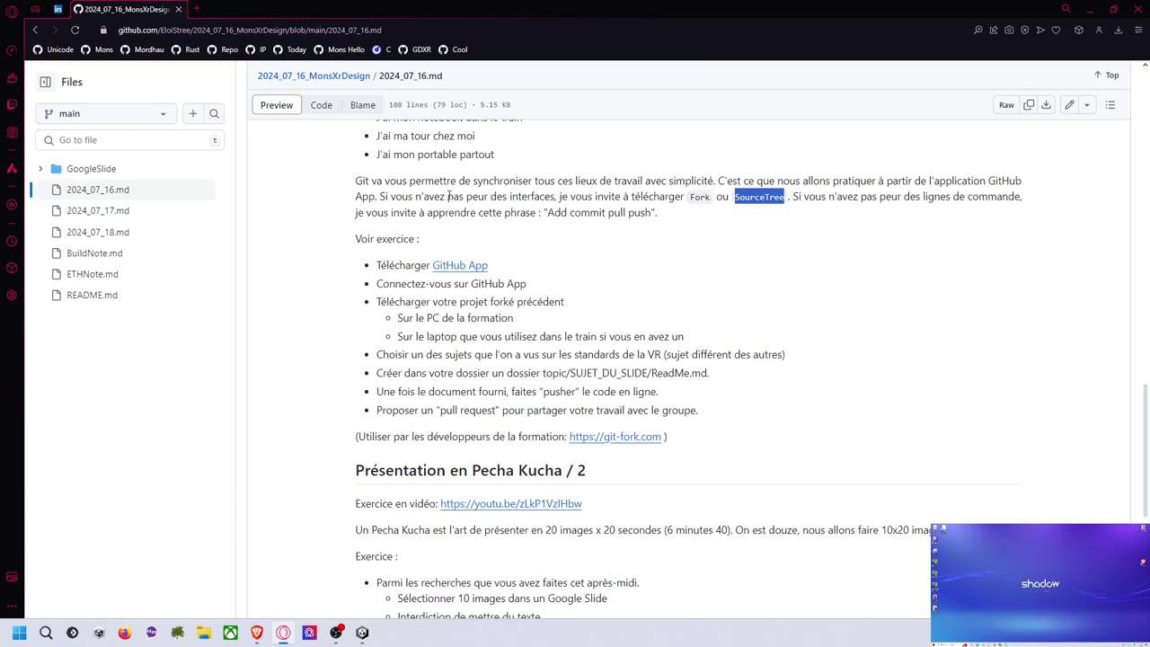
left_click_drag(377, 238, 748, 409)
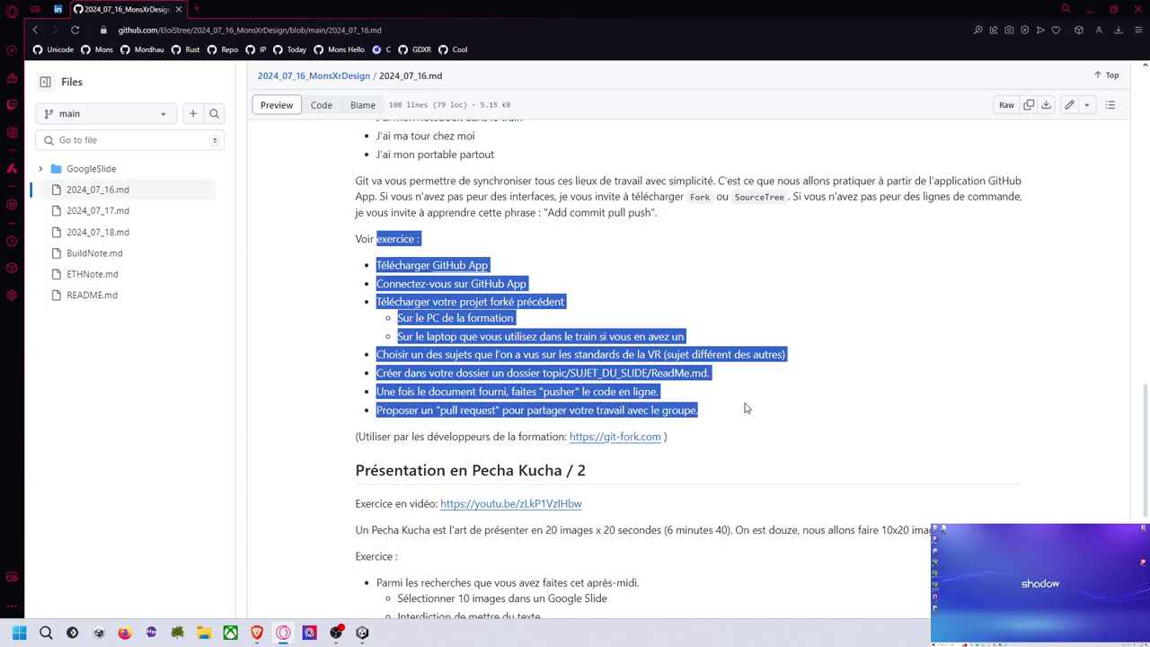
scroll(733, 406, "down", 2)
scroll(406, 310, "down", 1)
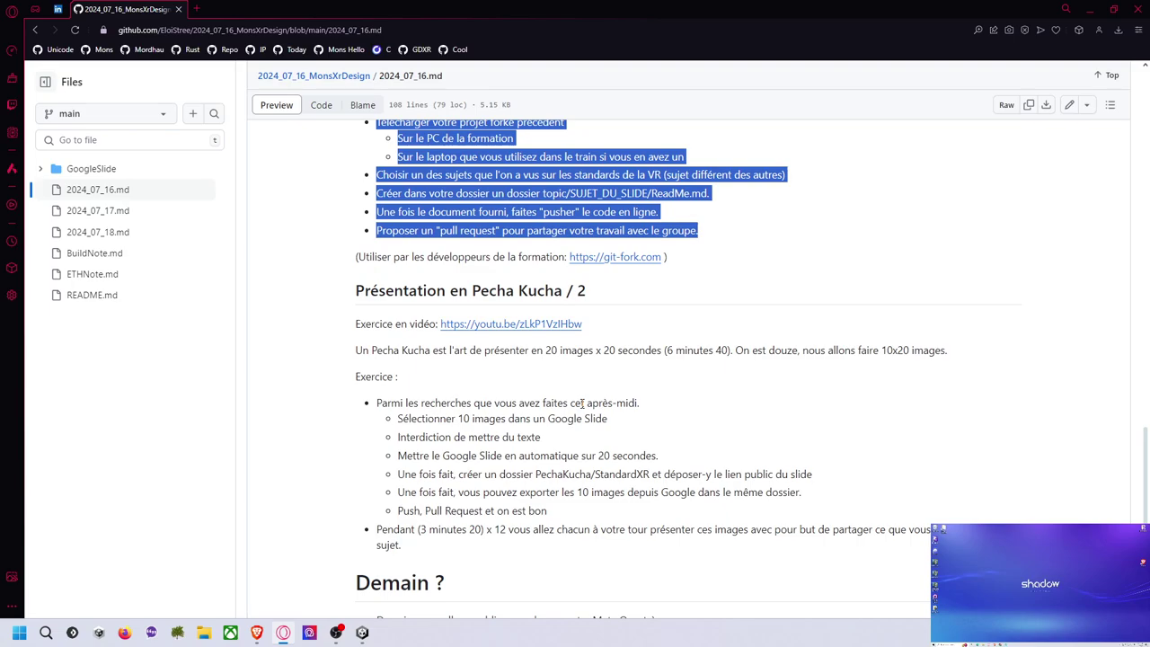
scroll(582, 404, "down", 3)
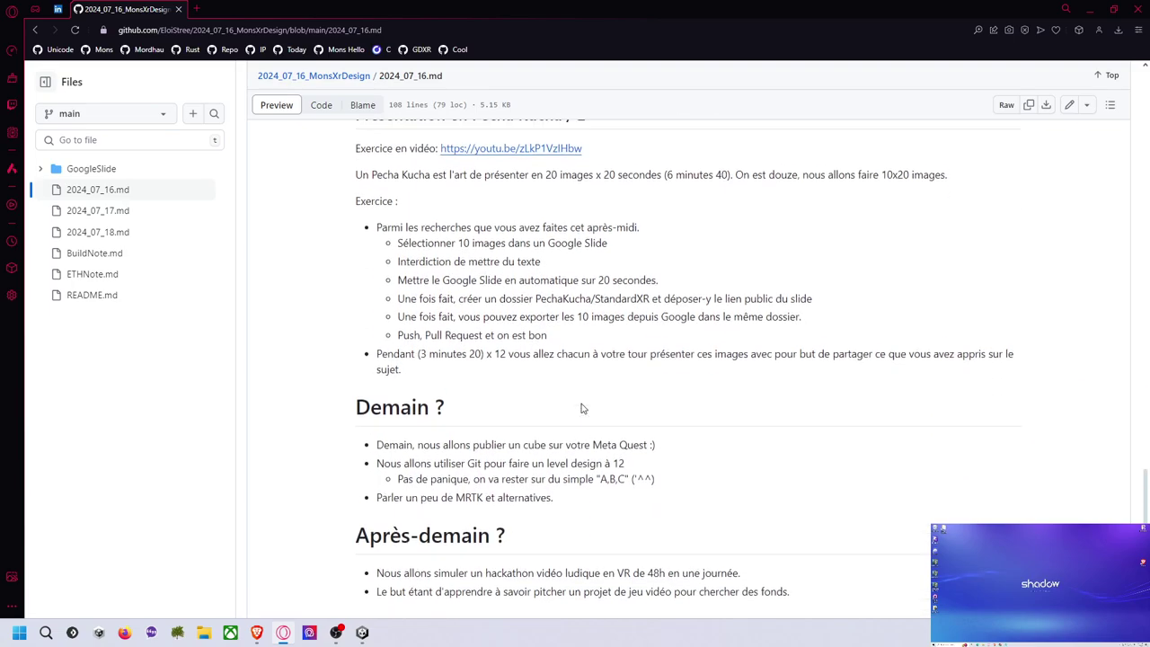
scroll(580, 404, "up", 20)
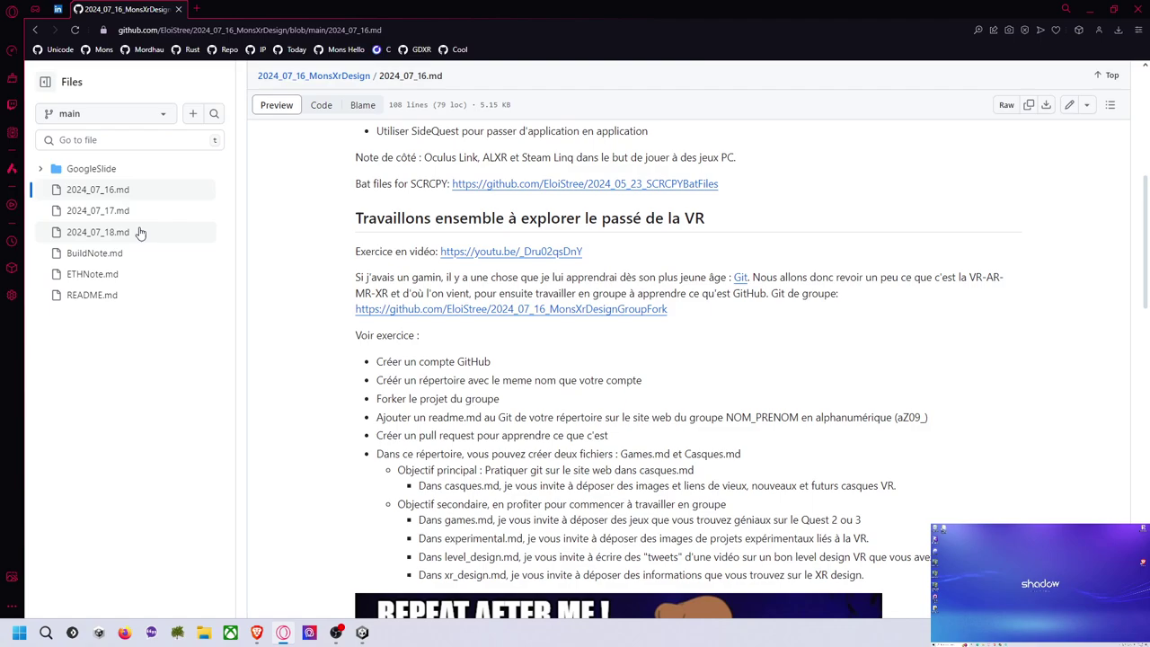
Open 2024_07_17.md and highlight the 'Matin : Créer une boîte à outils' heading and first step
left_click(107, 211)
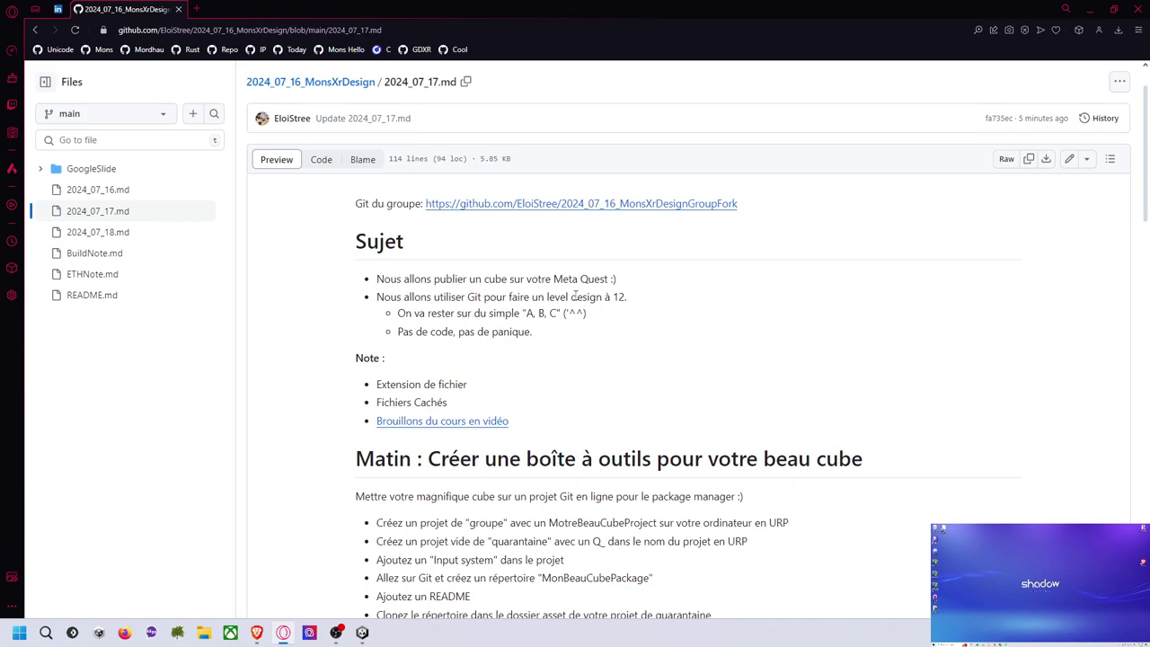
scroll(580, 296, "down", 3)
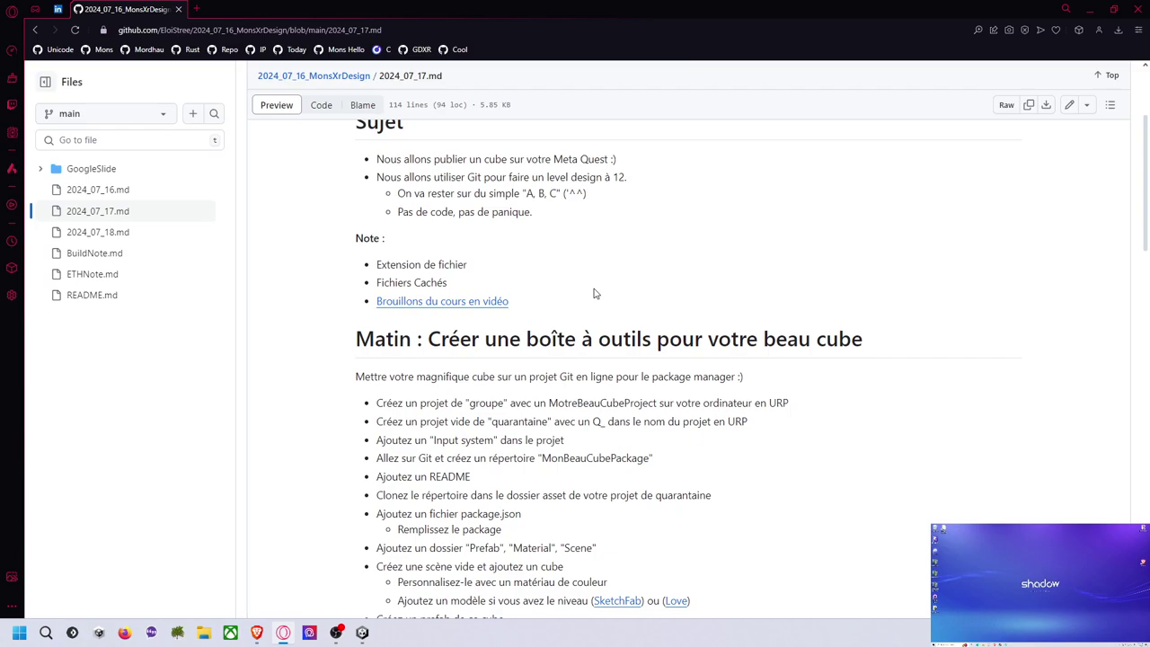
scroll(593, 292, "down", 2)
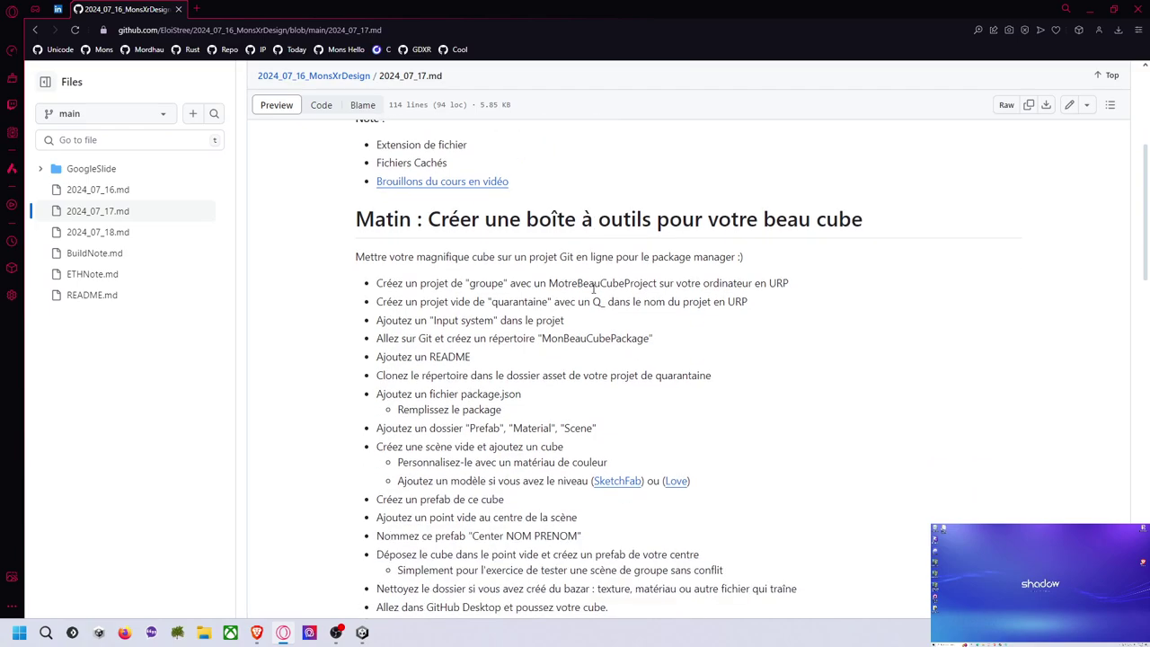
scroll(589, 301, "up", 1)
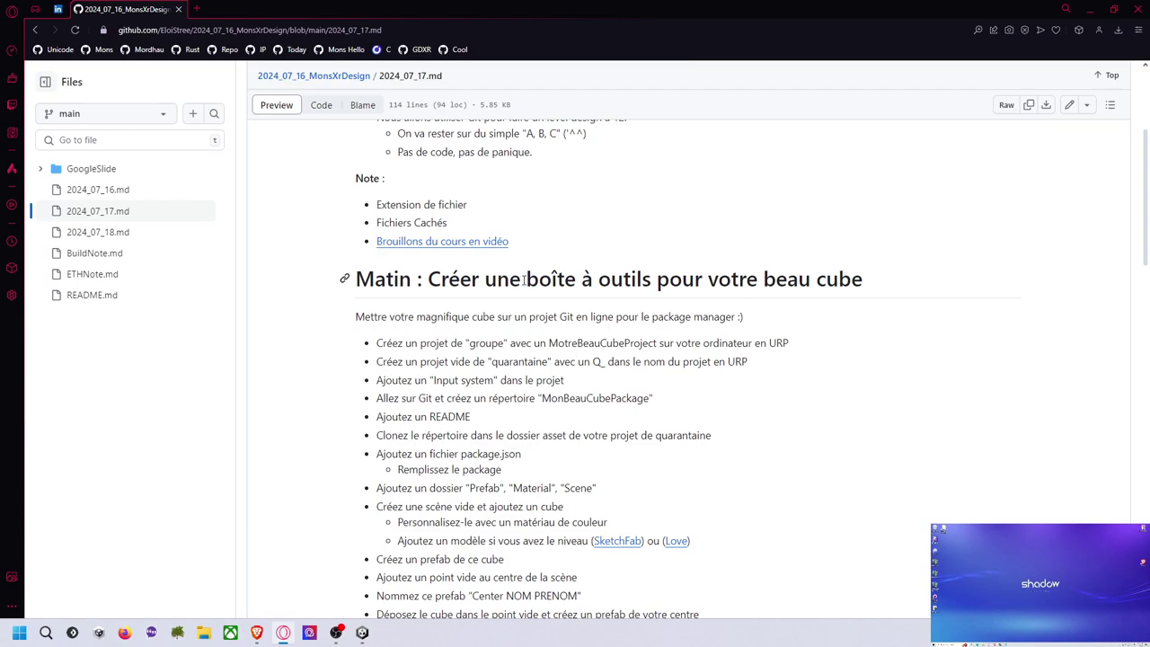
left_click_drag(526, 280, 652, 291)
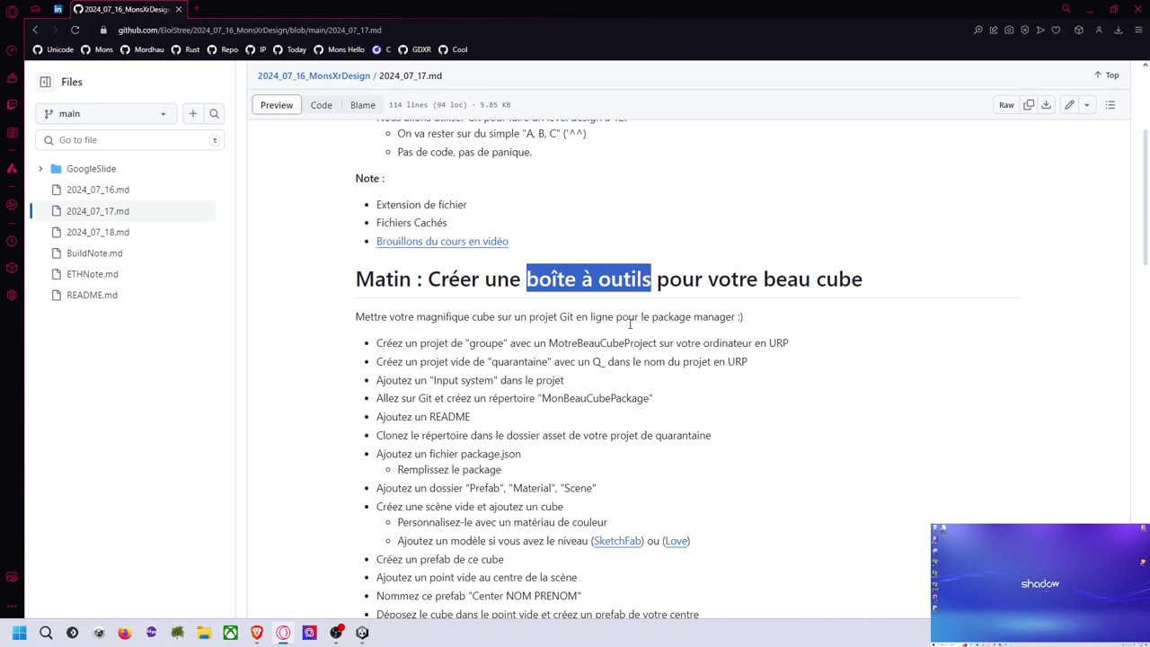
scroll(645, 337, "up", 1)
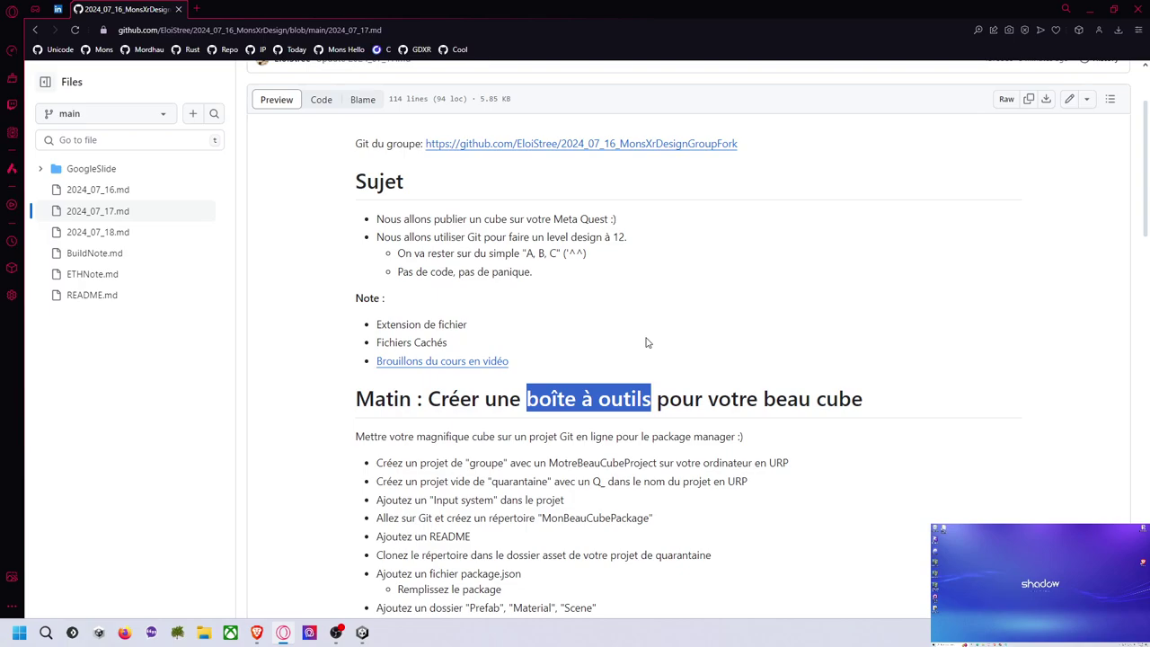
scroll(647, 341, "down", 1)
left_click_drag(863, 339, 763, 339)
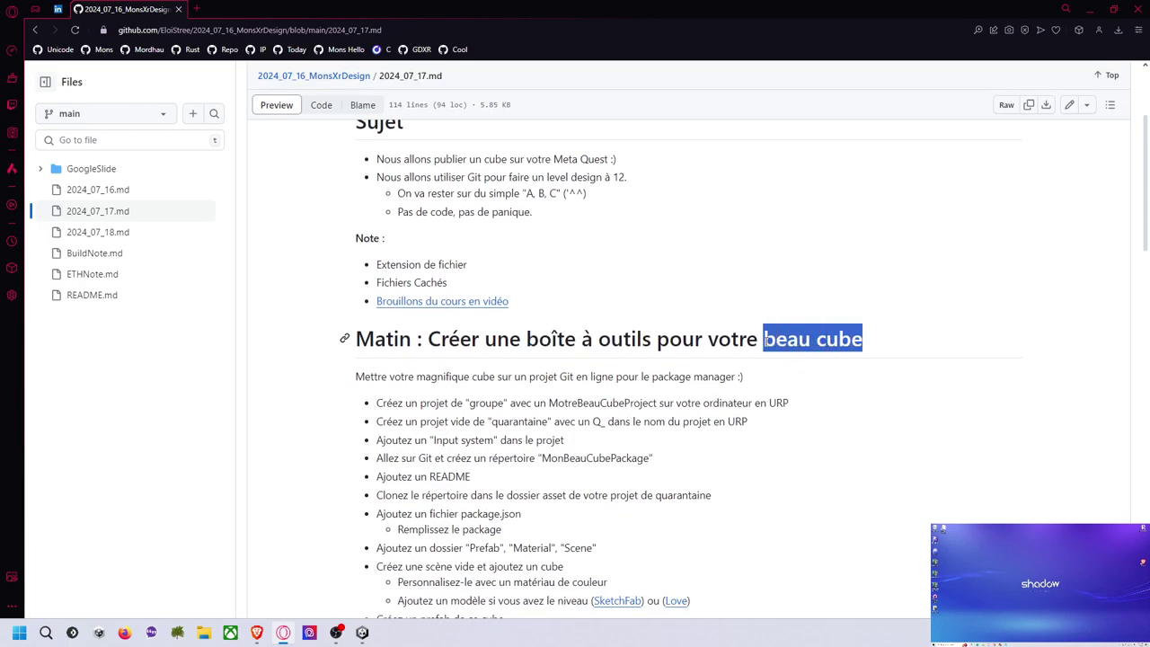
left_click(764, 339)
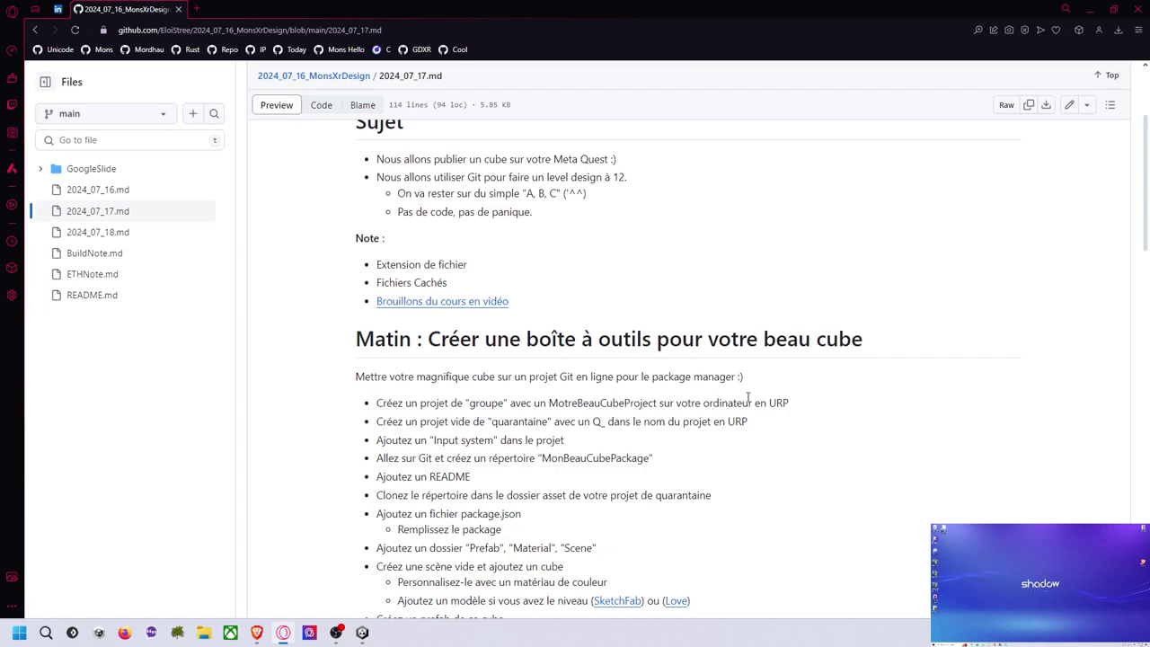
scroll(752, 377, "down", 1)
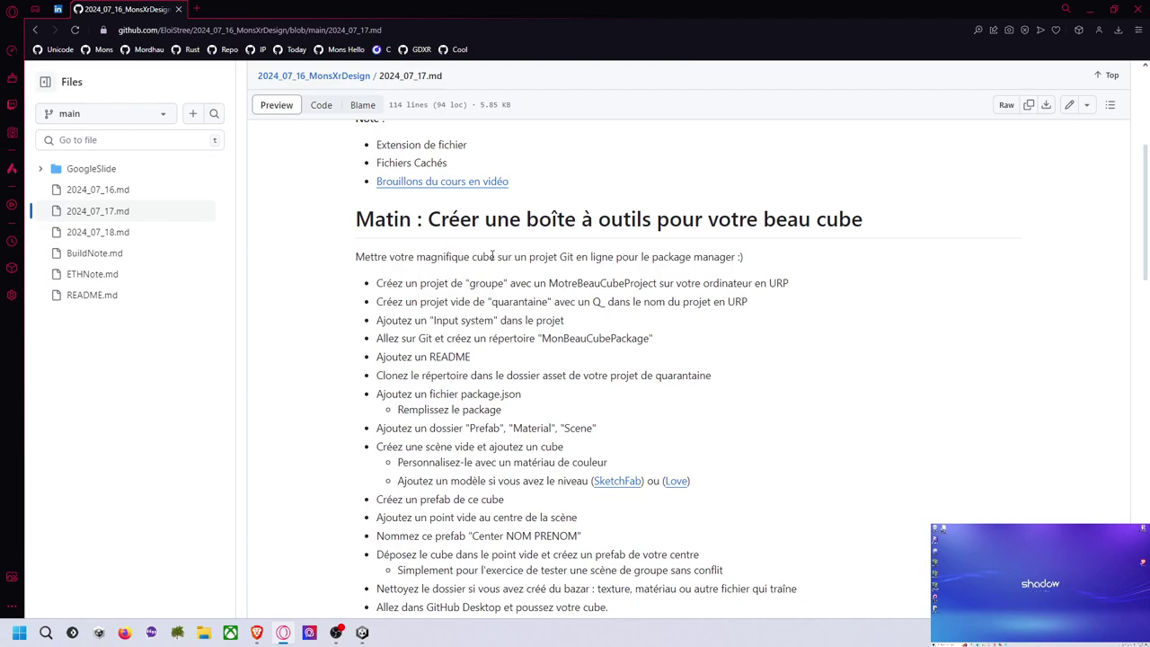
left_click_drag(377, 283, 573, 284)
left_click(1069, 106)
scroll(459, 259, "down", 3)
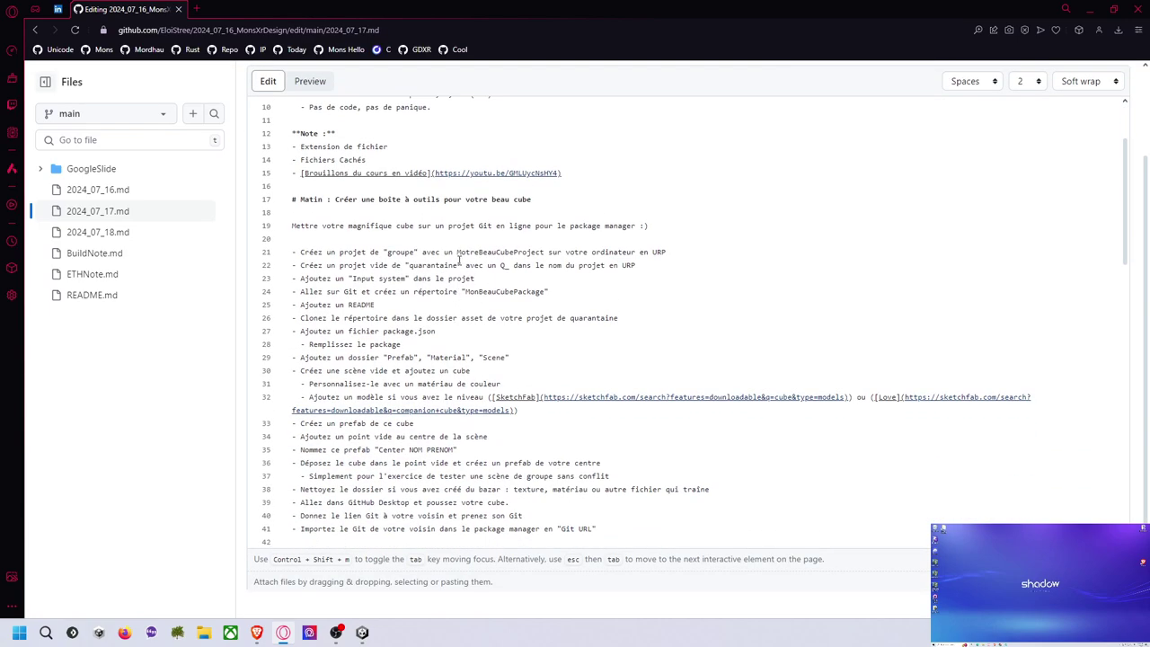
left_click(459, 257)
double_click(506, 252)
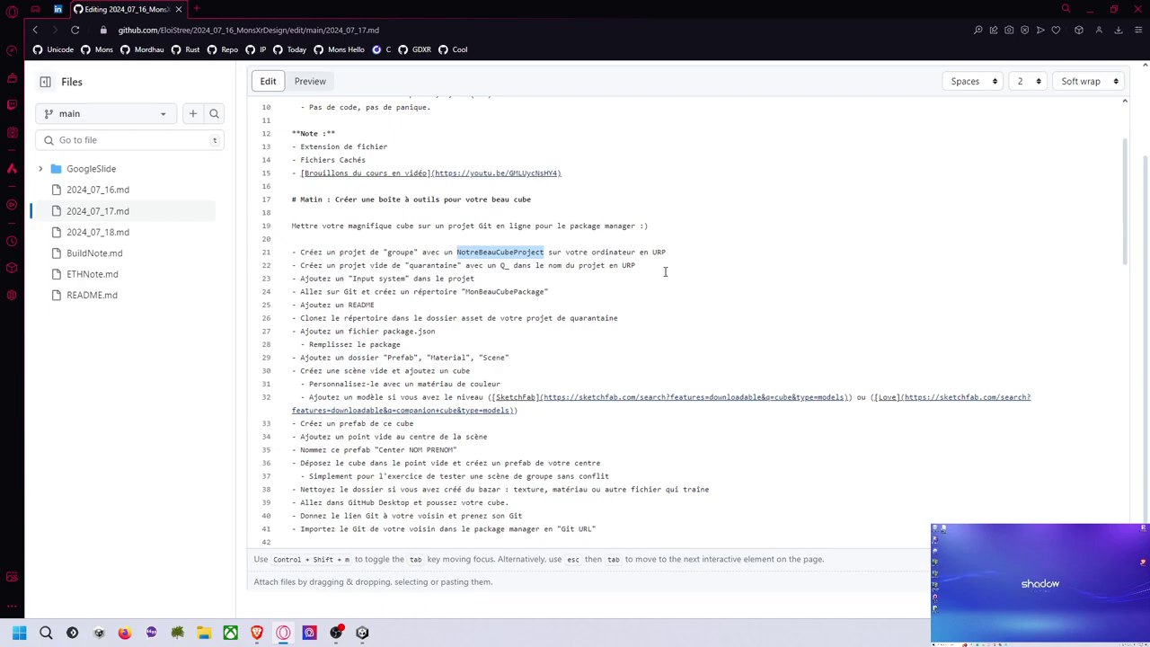
left_click_drag(326, 265, 506, 267)
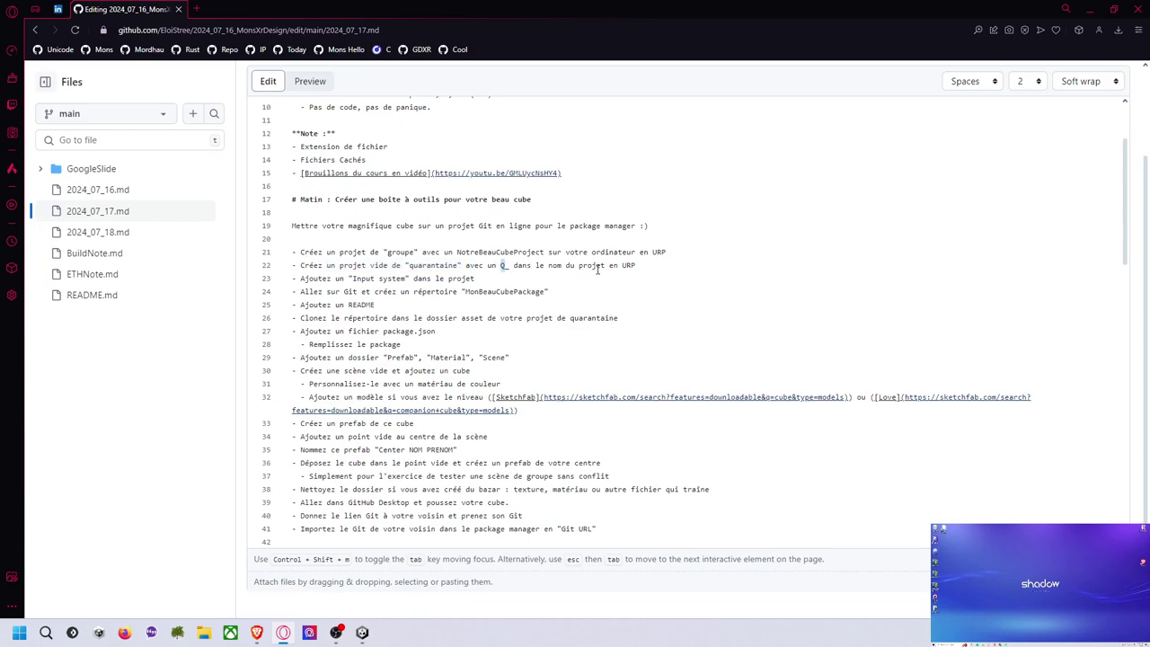
left_click_drag(664, 254, 687, 242)
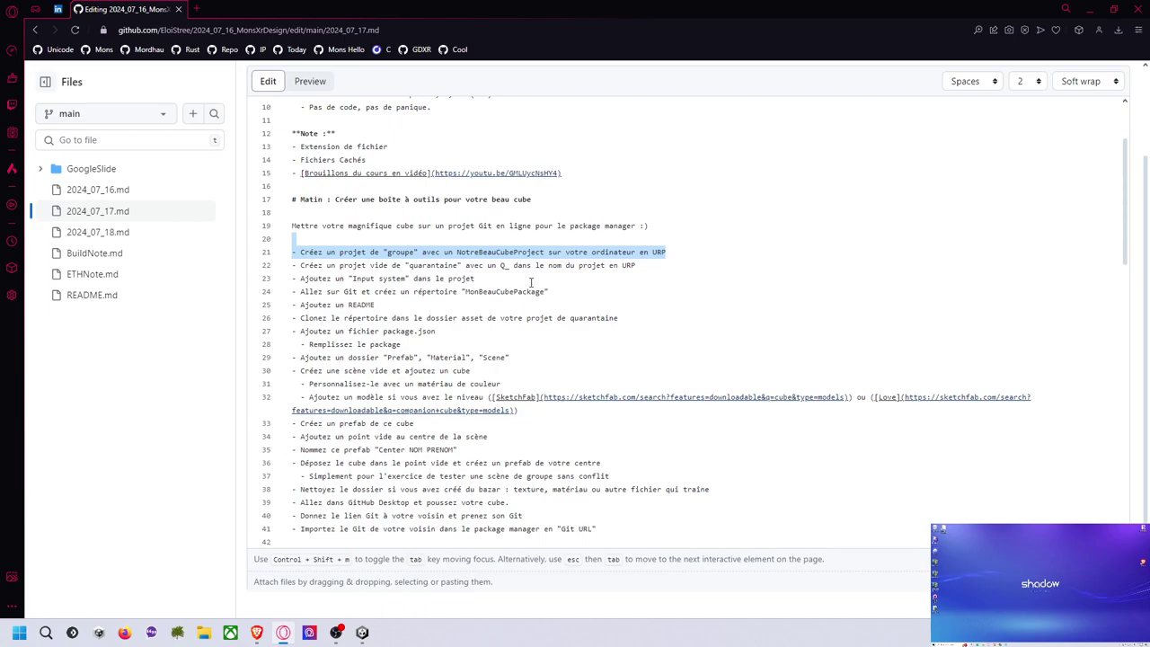
left_click_drag(476, 279, 299, 278)
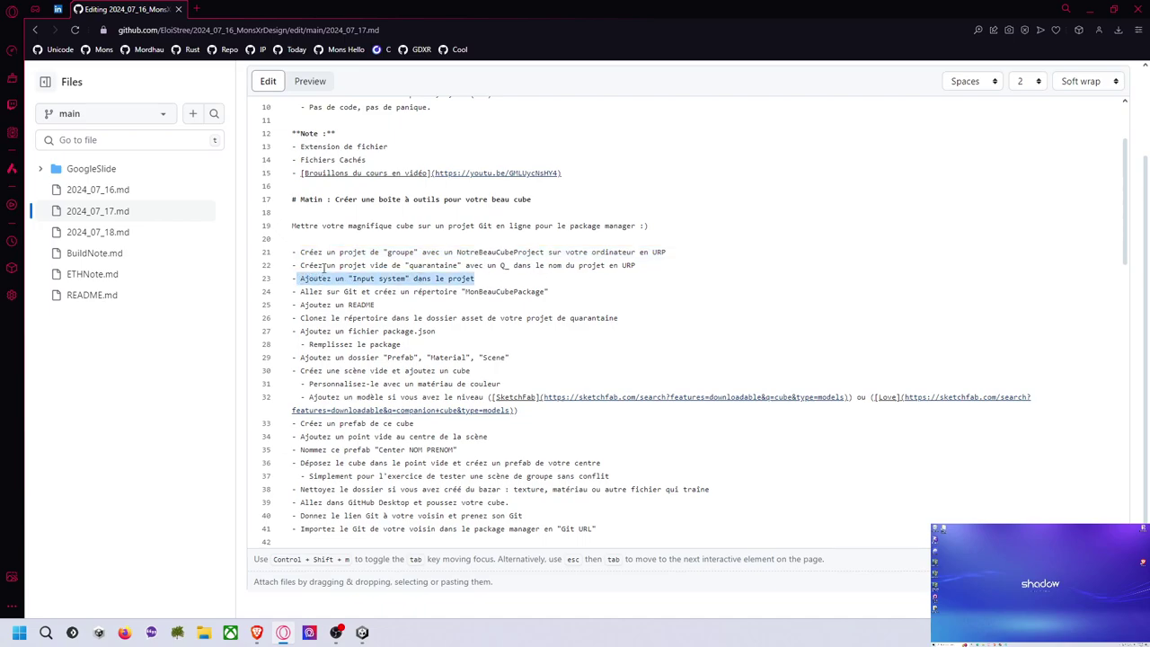
left_click(569, 291)
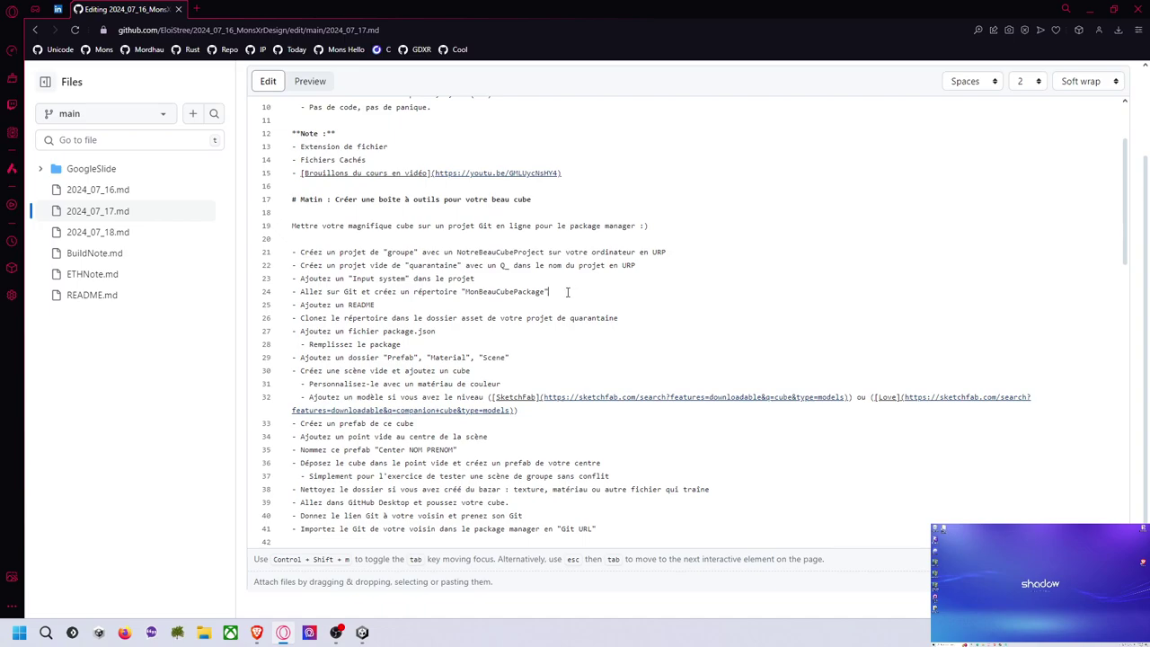
left_click_drag(570, 291, 321, 291)
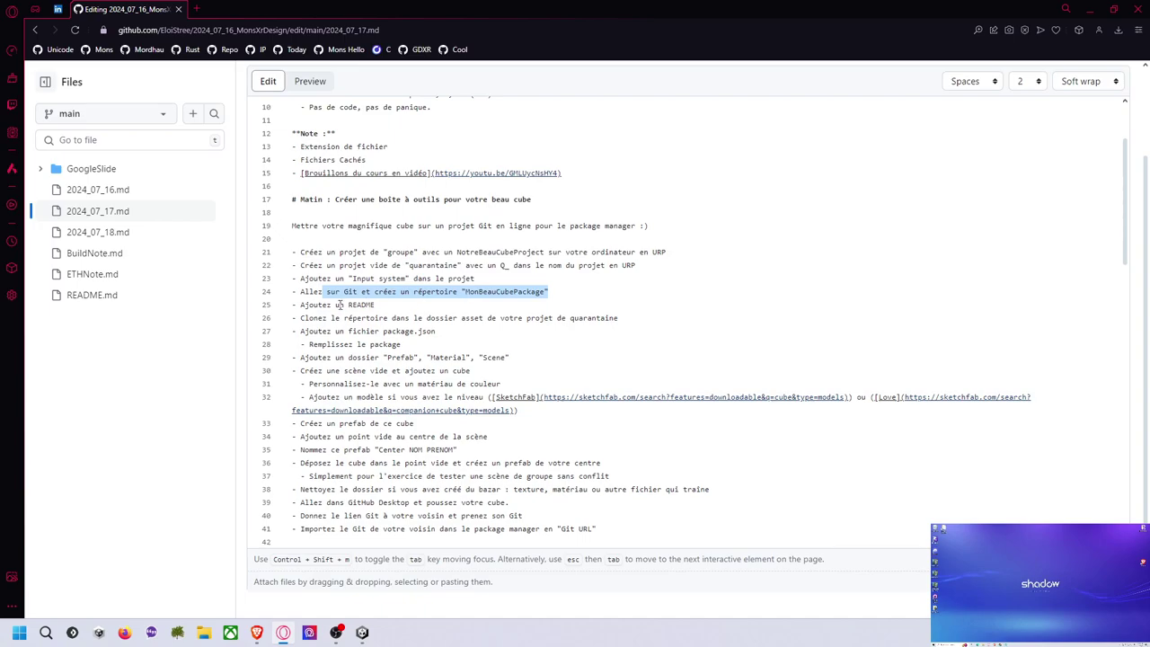
left_click_drag(333, 304, 645, 452)
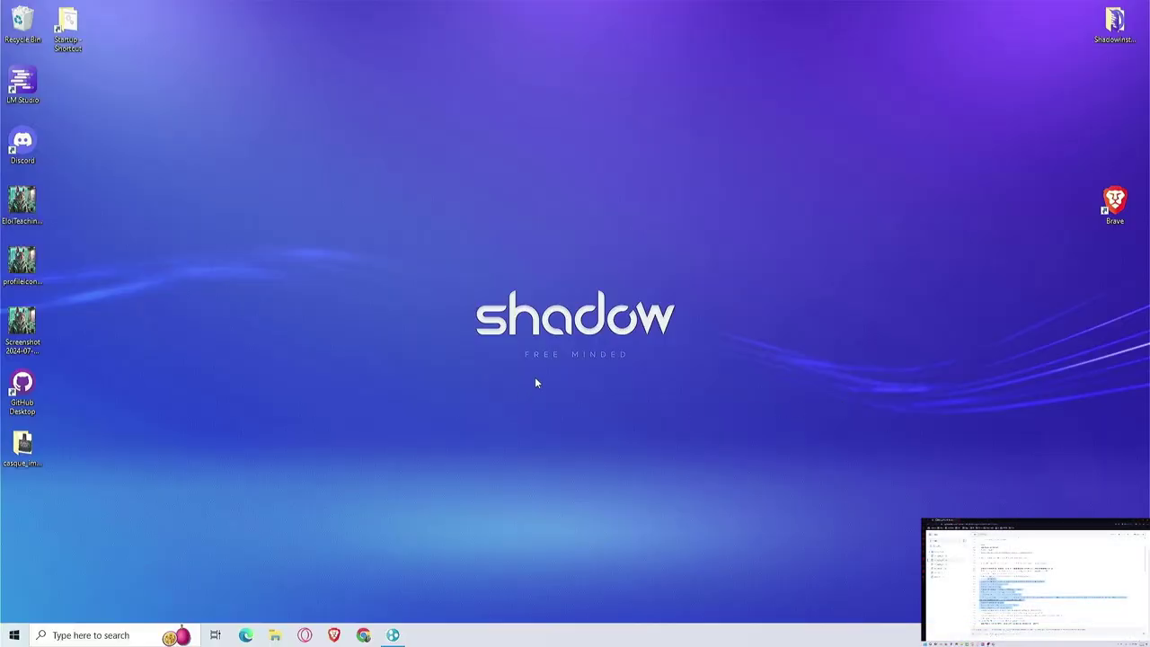
Launch Unity Hub by searching 'unity' from the Windows Start menu
left_click(14, 634)
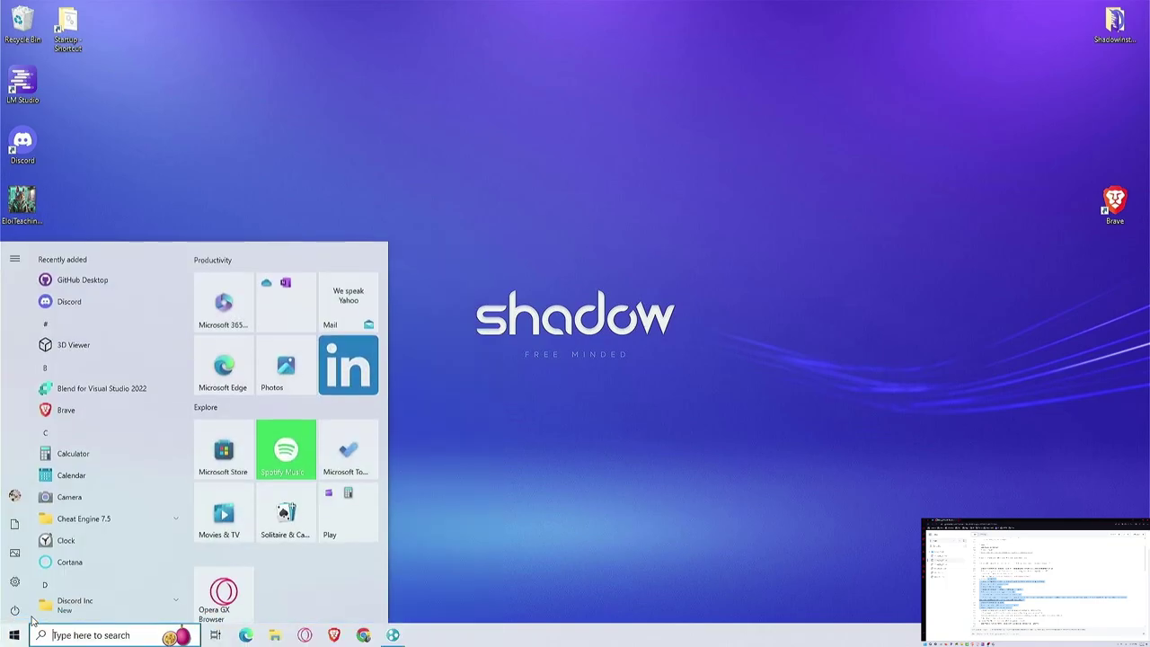
type("unity")
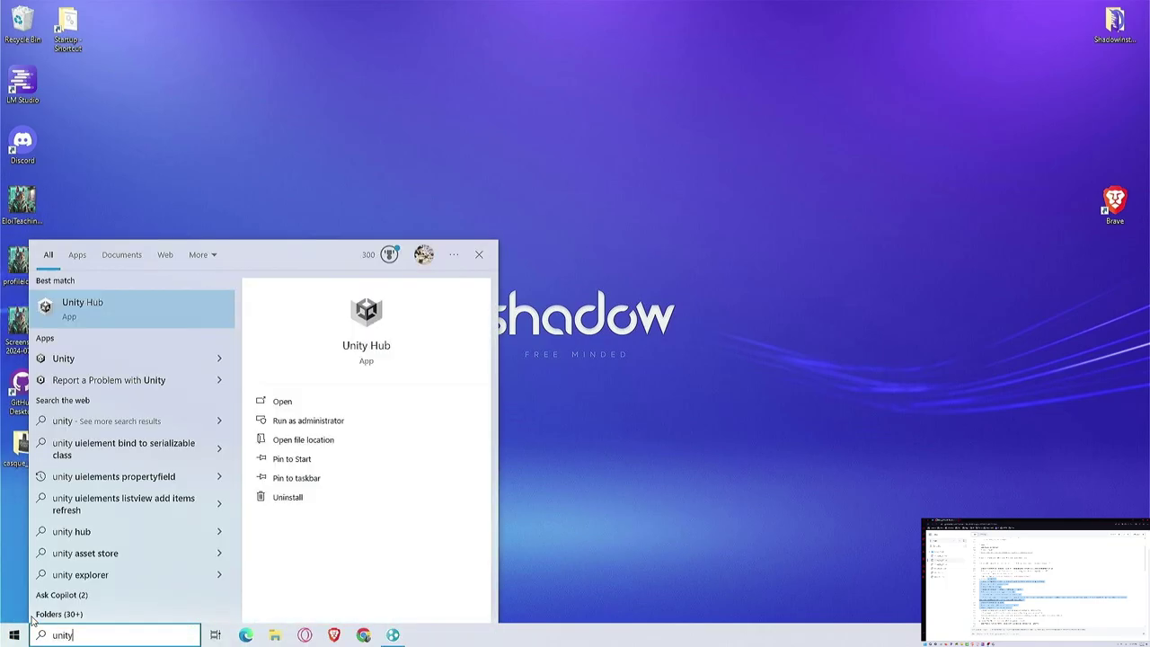
key("Return")
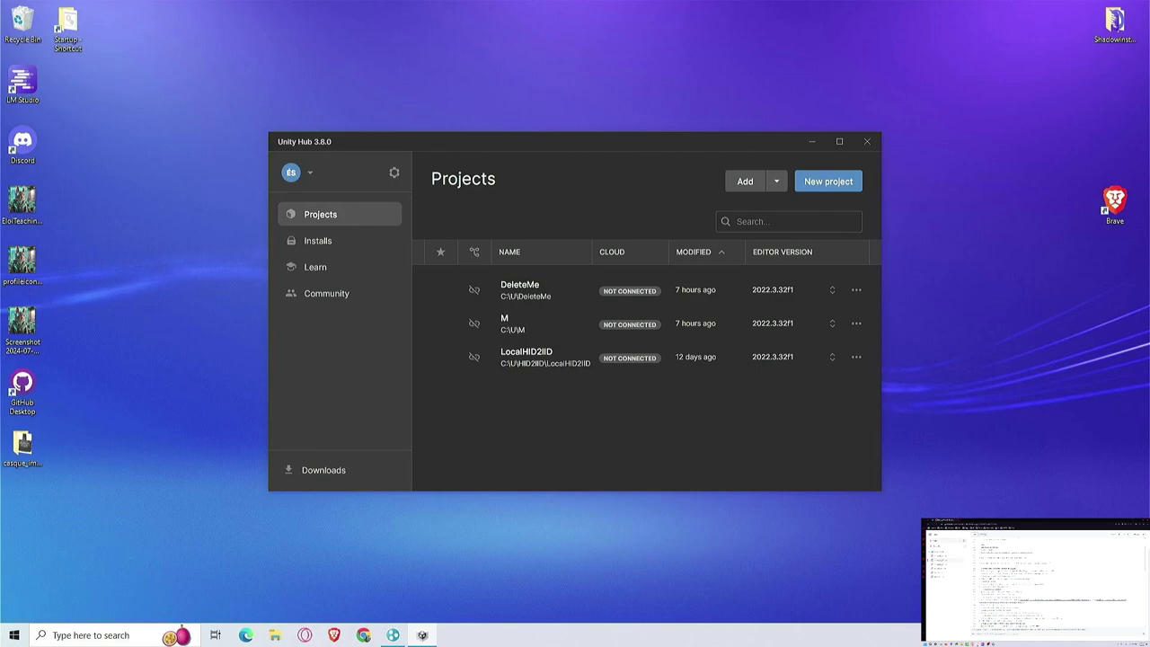
Open Add modules for the Unity 2022.3.32f1 editor from the Installs page
left_click(335, 244)
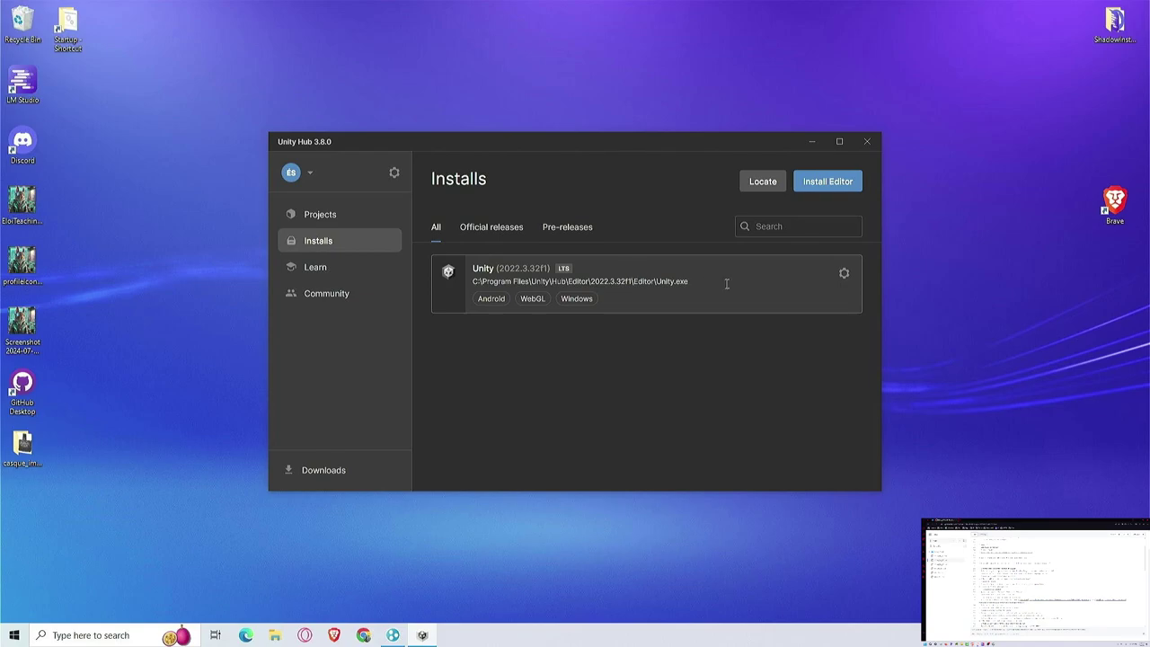
left_click(844, 273)
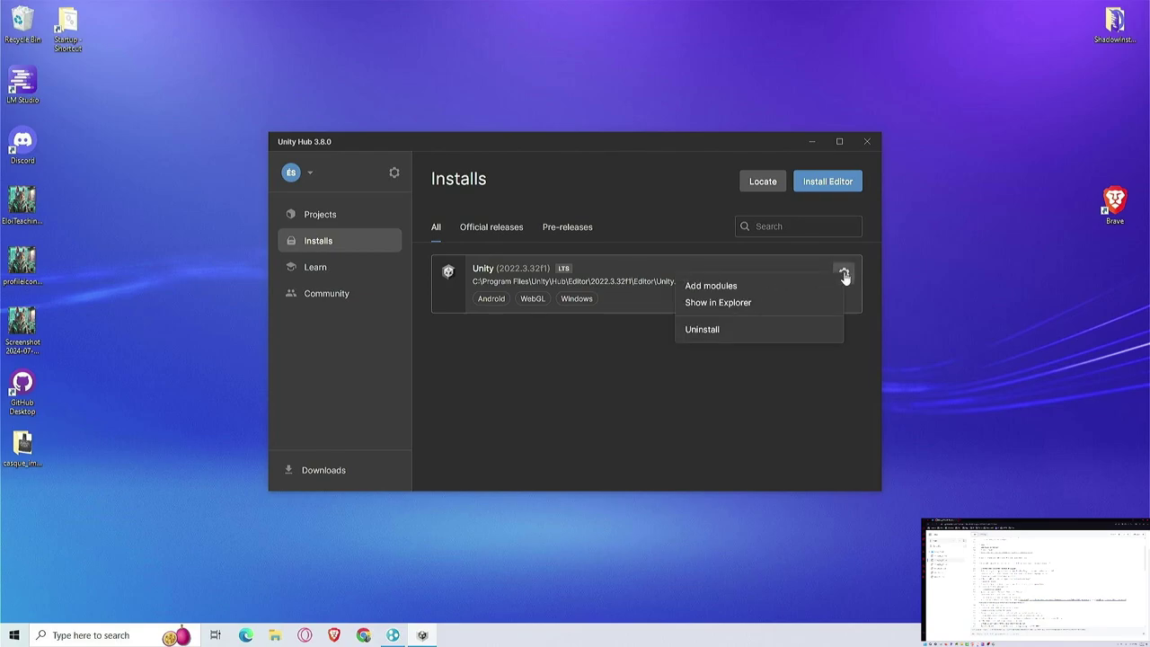
left_click(761, 287)
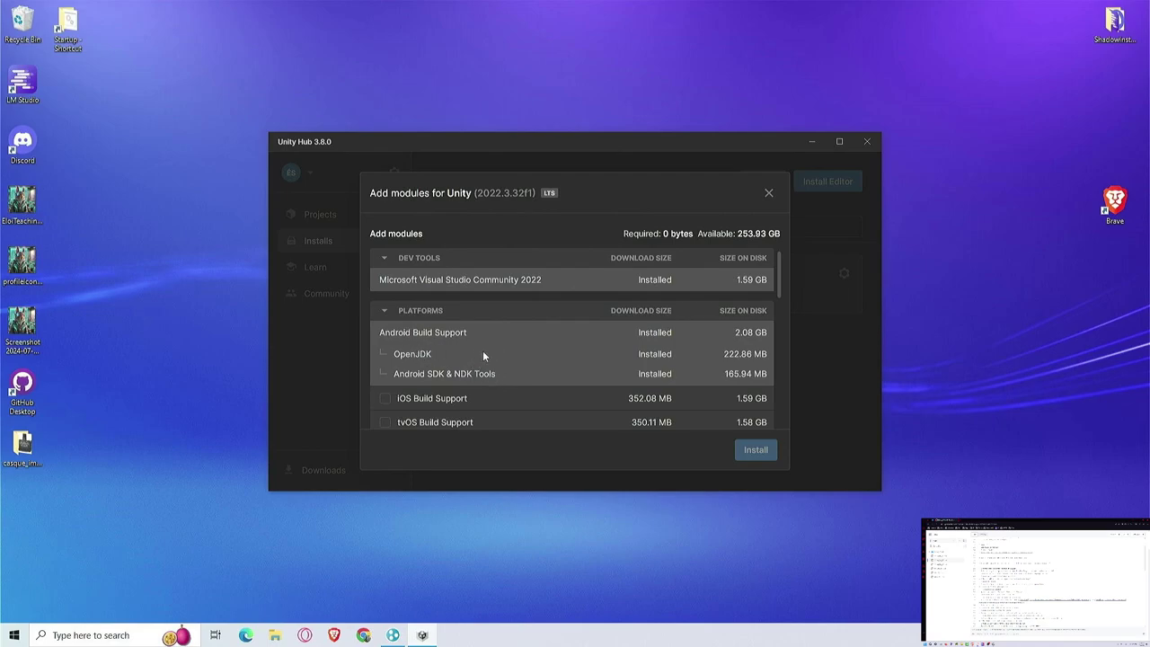
Review the installed modules for Unity 2022.3.32f1, then close the Add modules dialog
scroll(484, 355, "down", 1)
scroll(483, 355, "down", 1)
scroll(484, 356, "down", 3)
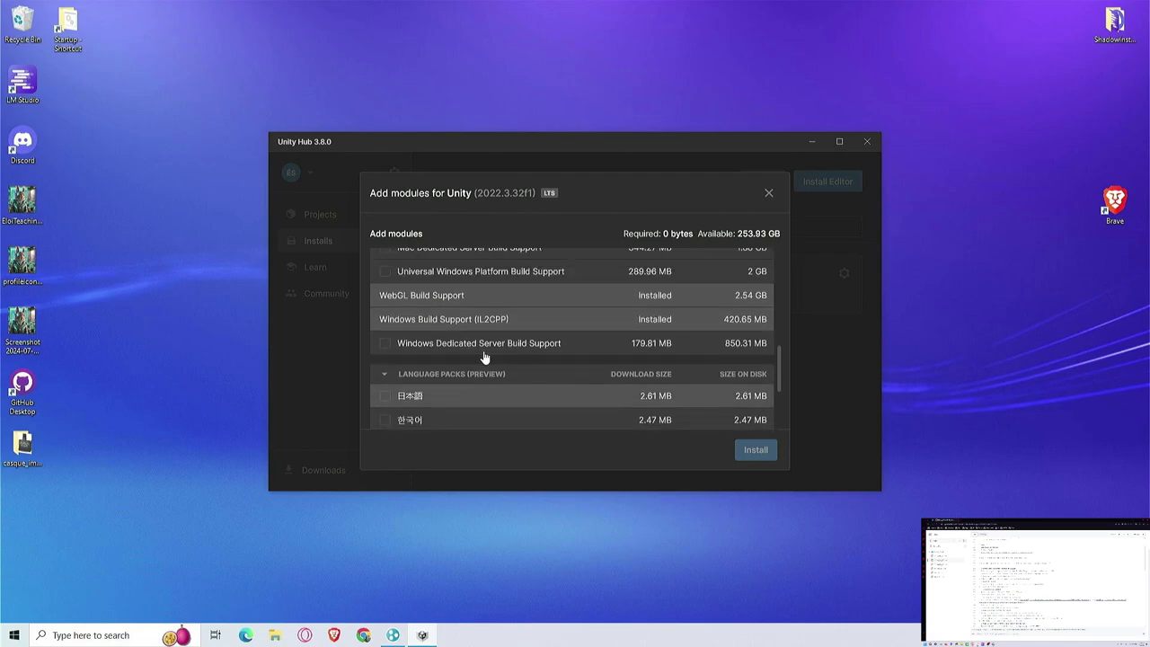
scroll(483, 356, "up", 1)
scroll(483, 360, "up", 1)
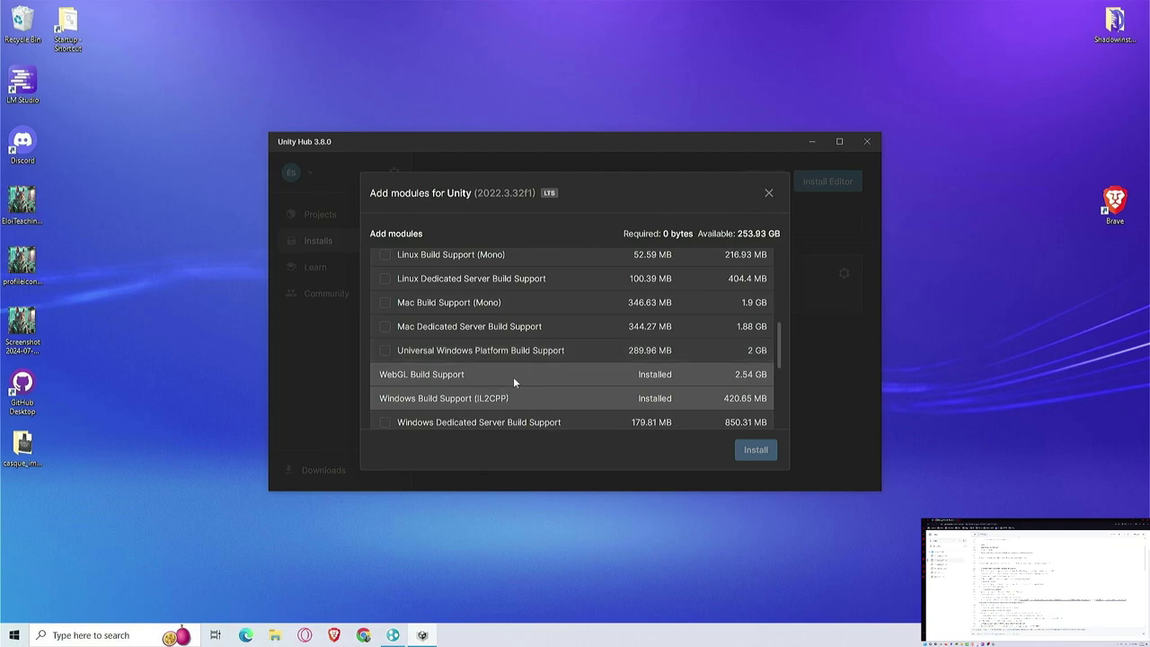
scroll(505, 379, "down", 1)
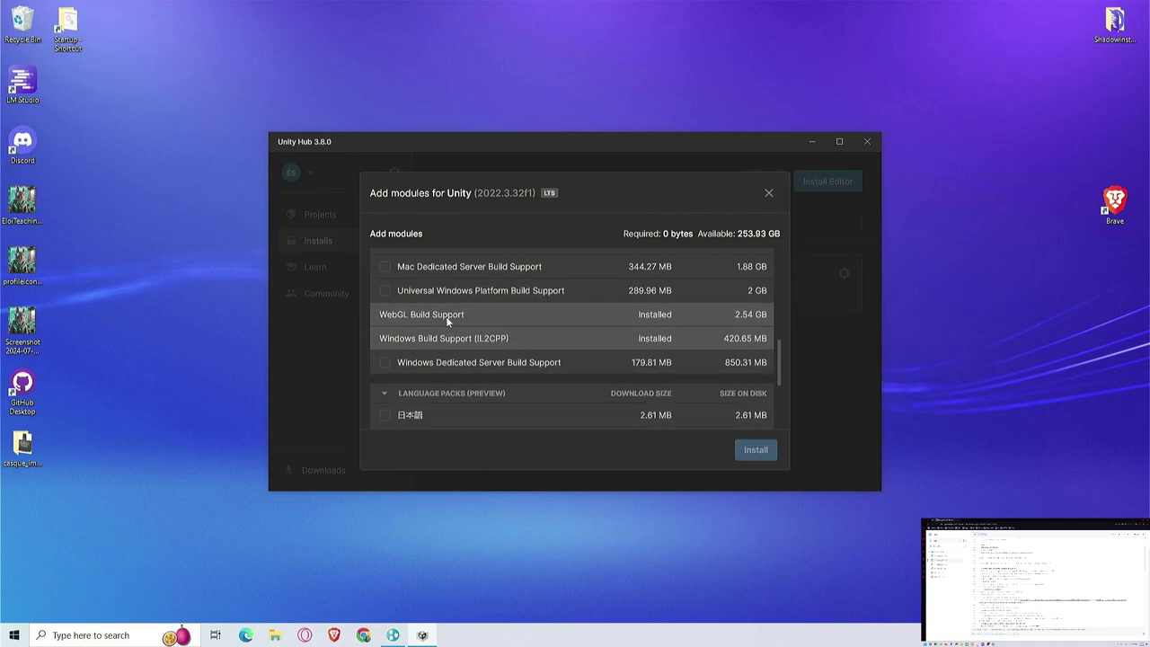
scroll(473, 345, "down", 2)
scroll(478, 346, "up", 2)
scroll(478, 350, "up", 3)
scroll(478, 349, "up", 2)
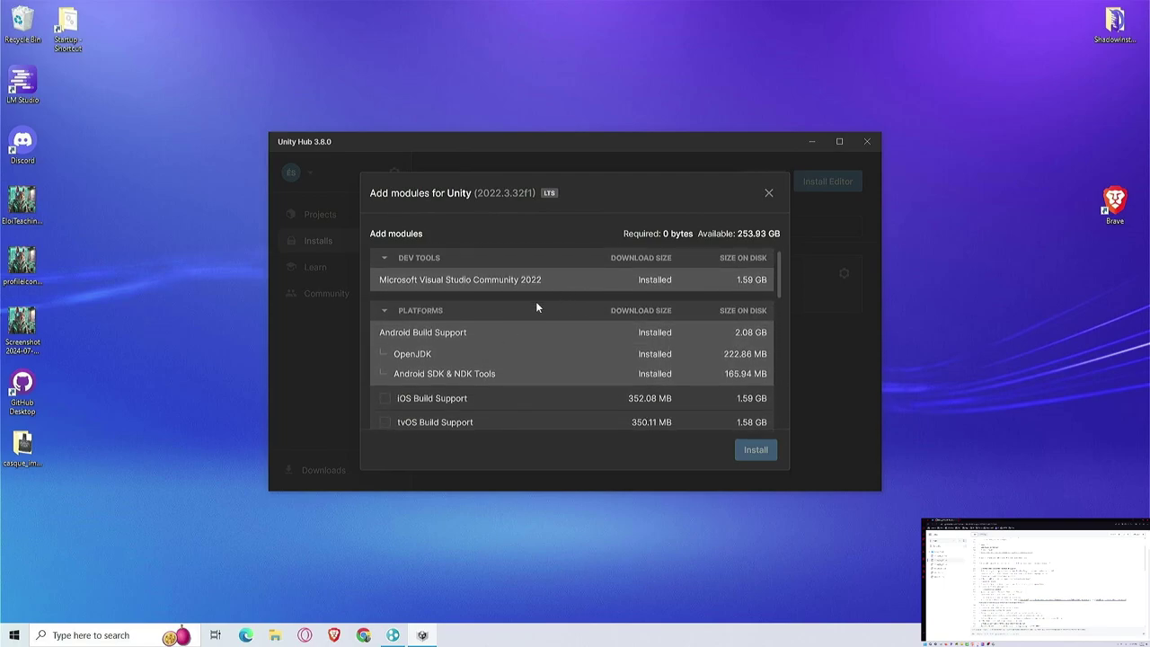
left_click(768, 193)
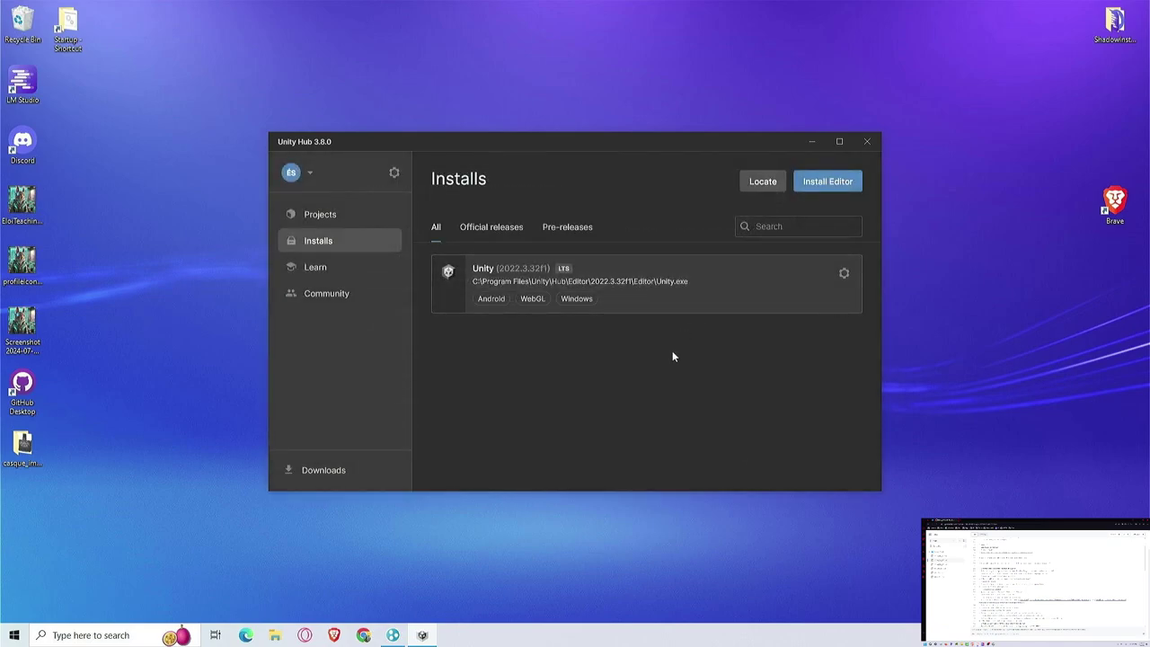
Start a new project from the Projects list using the Universal 3D template
left_click(341, 212)
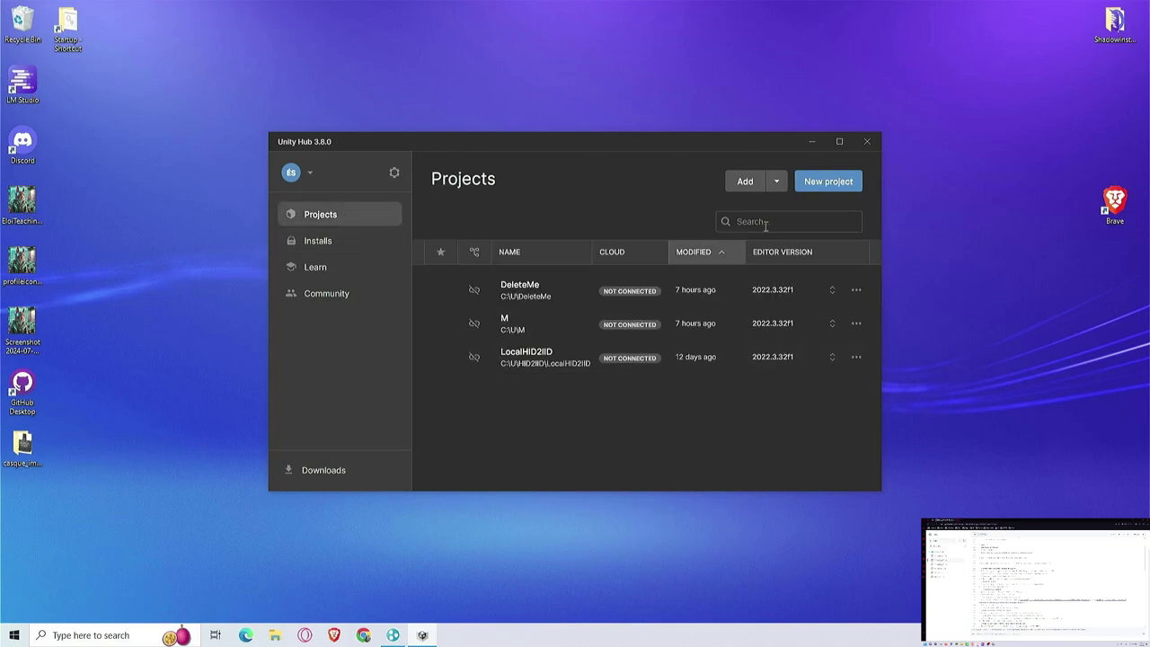
left_click(827, 184)
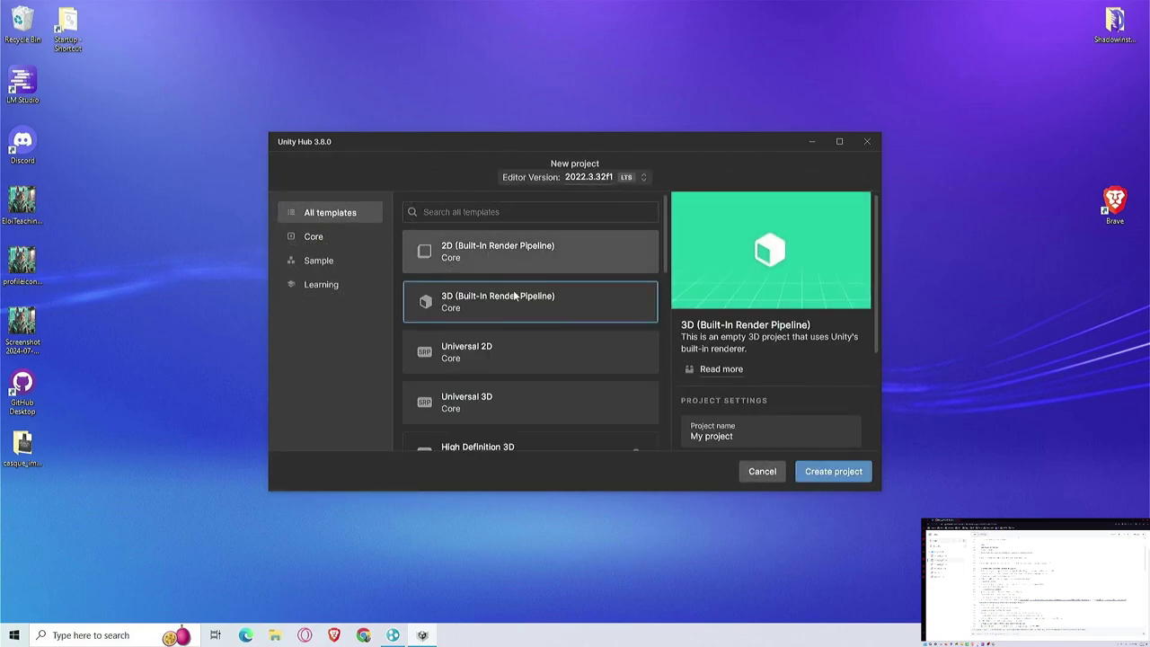
scroll(521, 311, "down", 1)
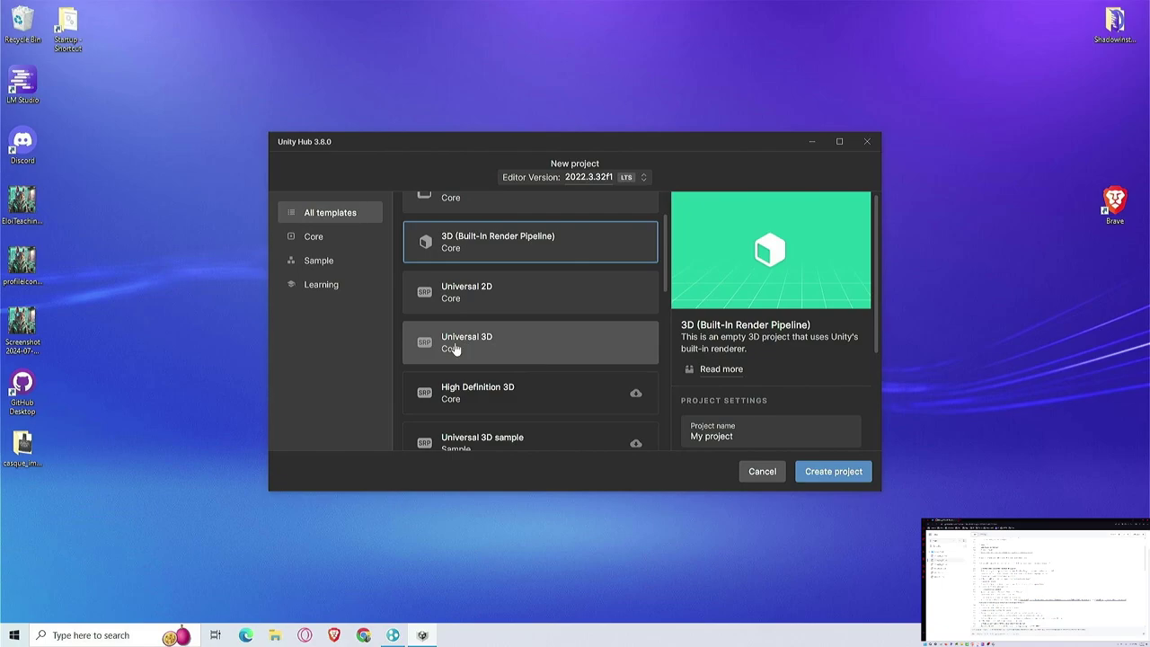
left_click(514, 356)
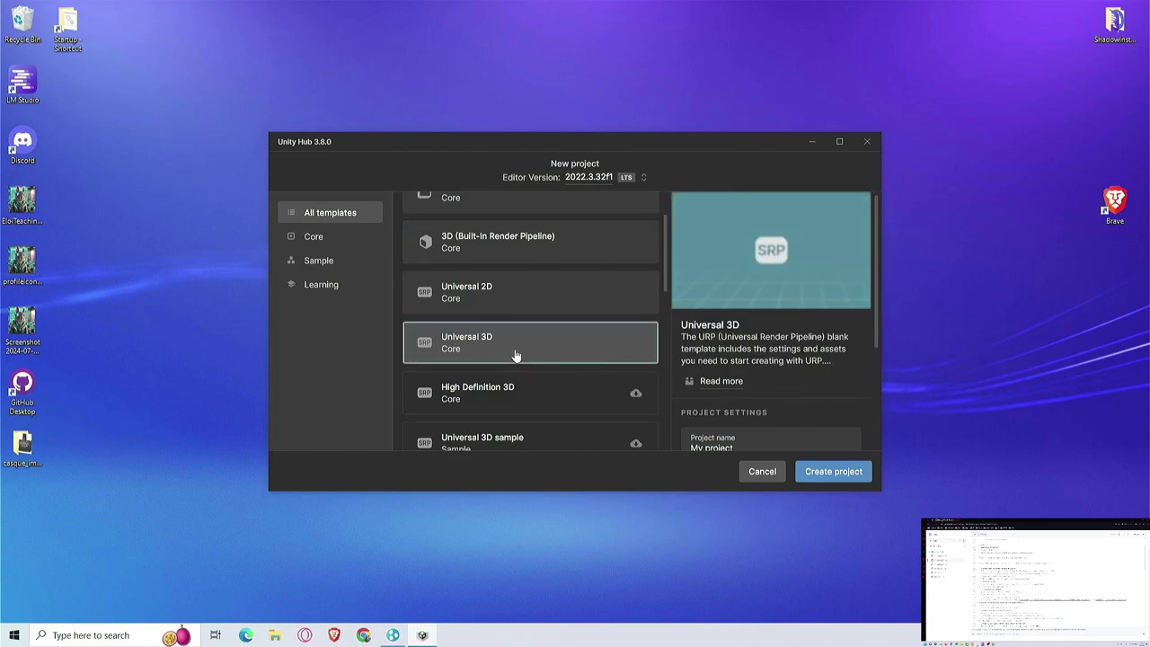
scroll(778, 372, "down", 1)
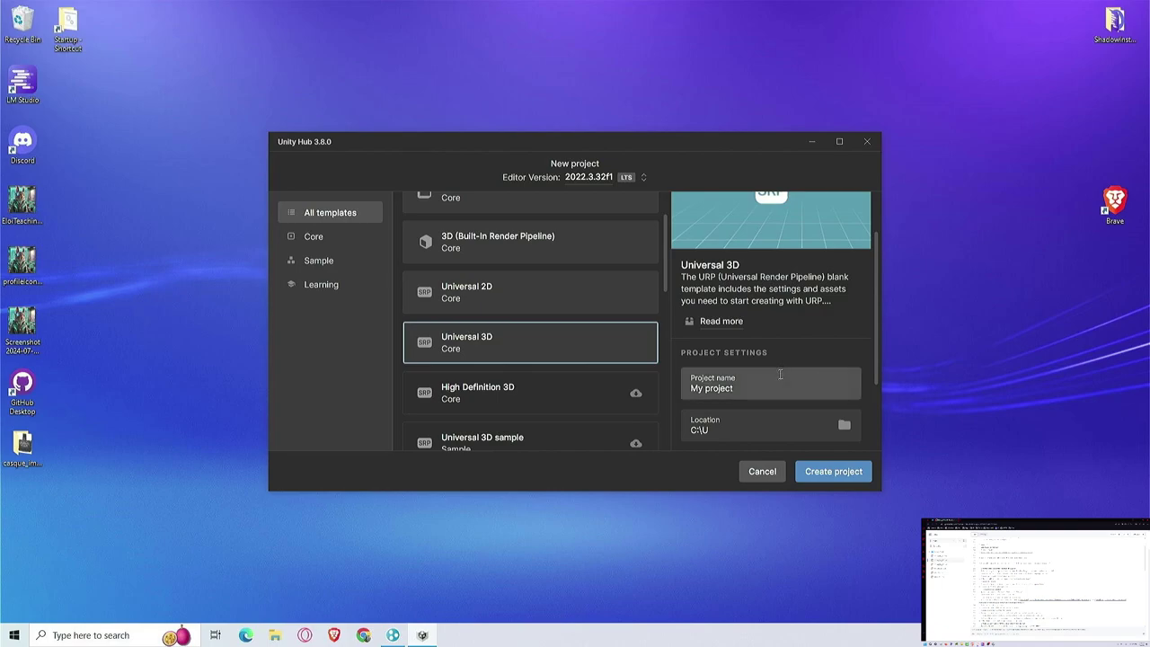
scroll(780, 374, "down", 1)
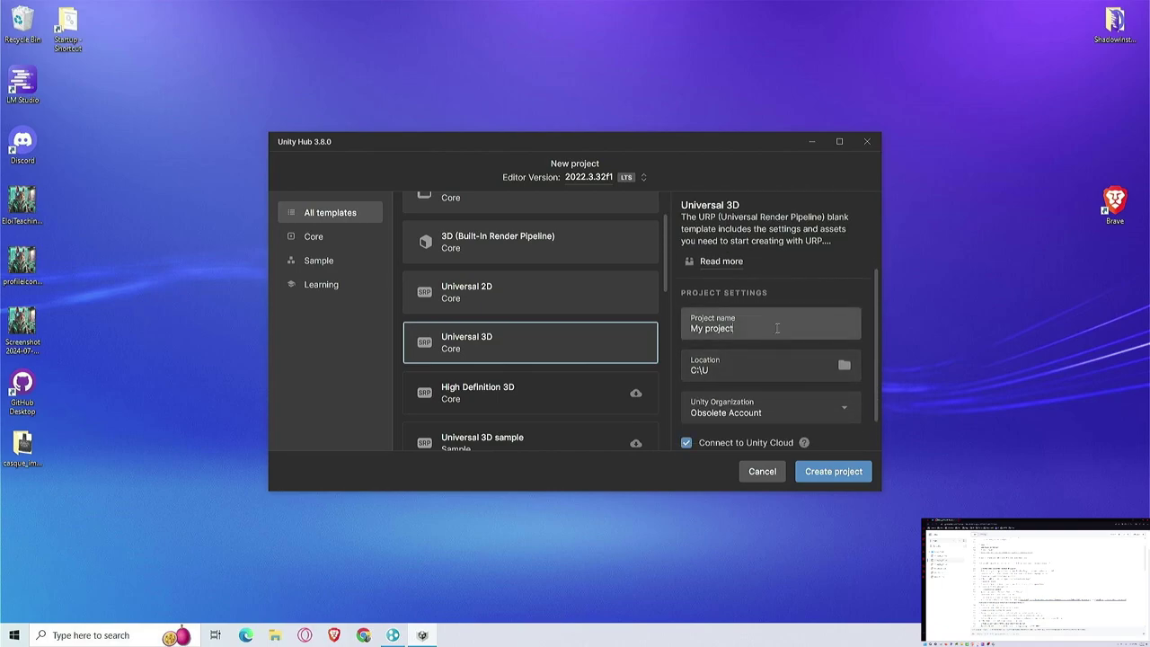
Name the project NotreBeauCube, keep the current organization, and create it
triple_click(777, 328)
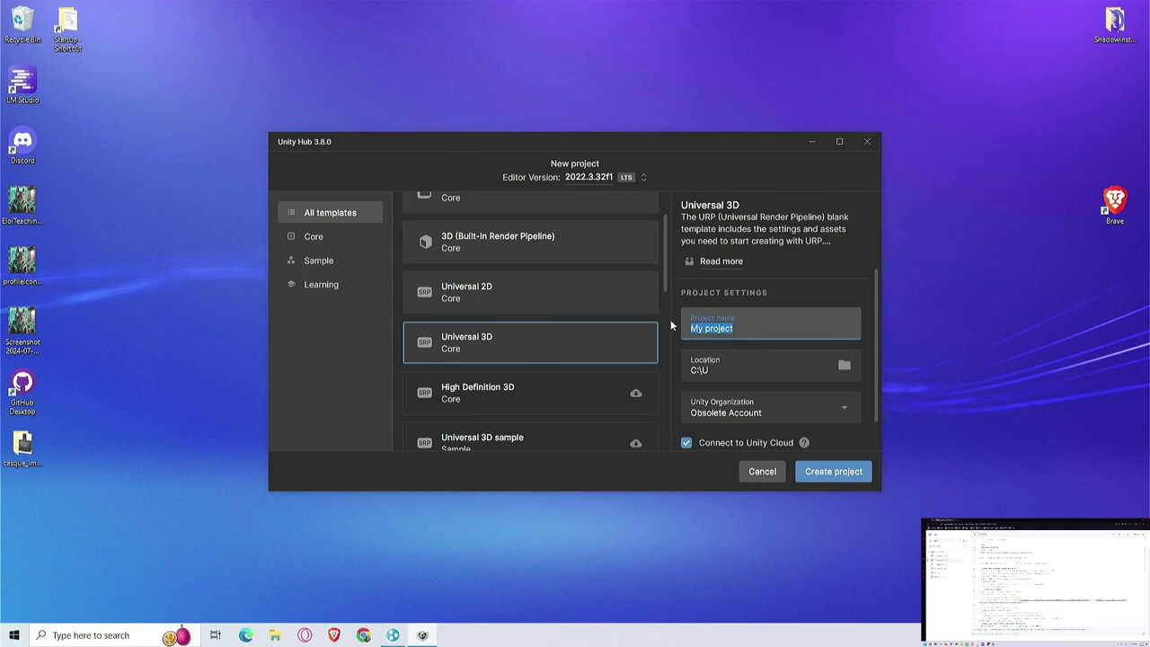
type("Notrebeau")
key("BackSpace")
key("BackSpace")
key("BackSpace")
key("BackSpace")
key("BackSpace")
type("e")
type("Beau")
type("Cube")
left_click(779, 415)
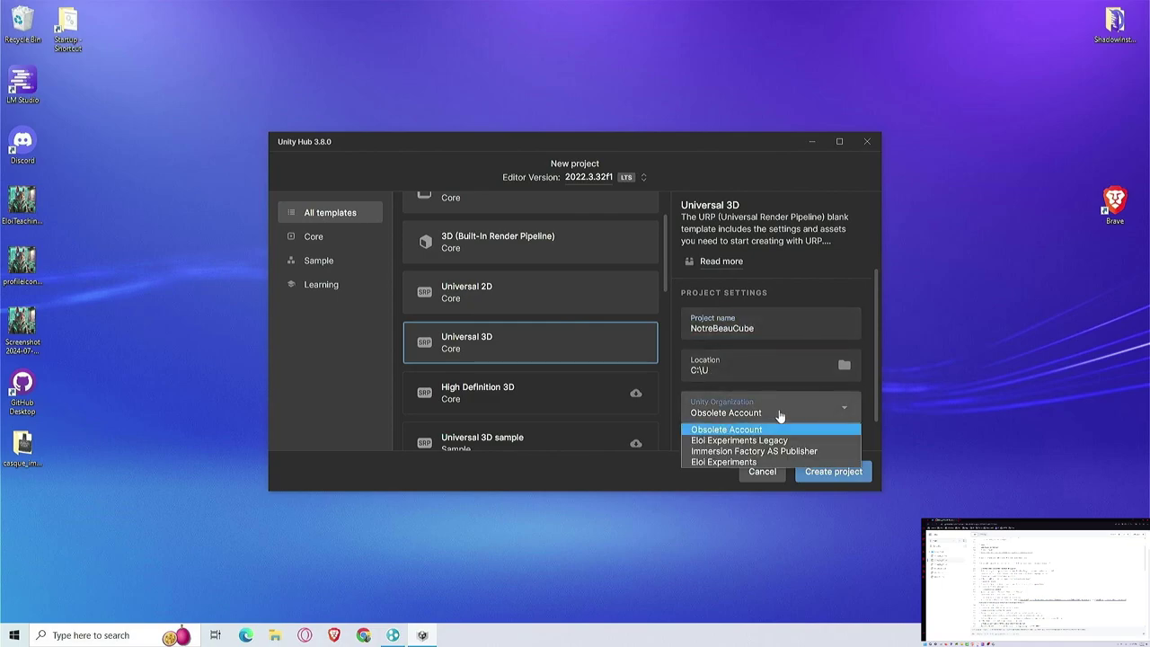
left_click(778, 429)
scroll(774, 423, "down", 1)
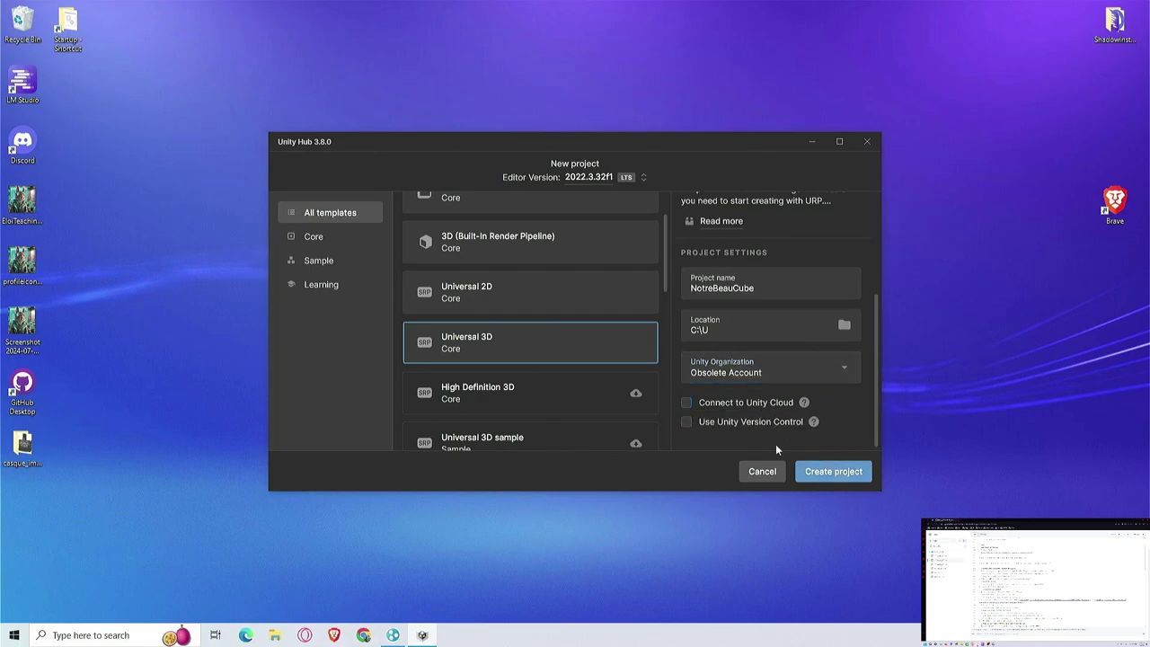
left_click(839, 480)
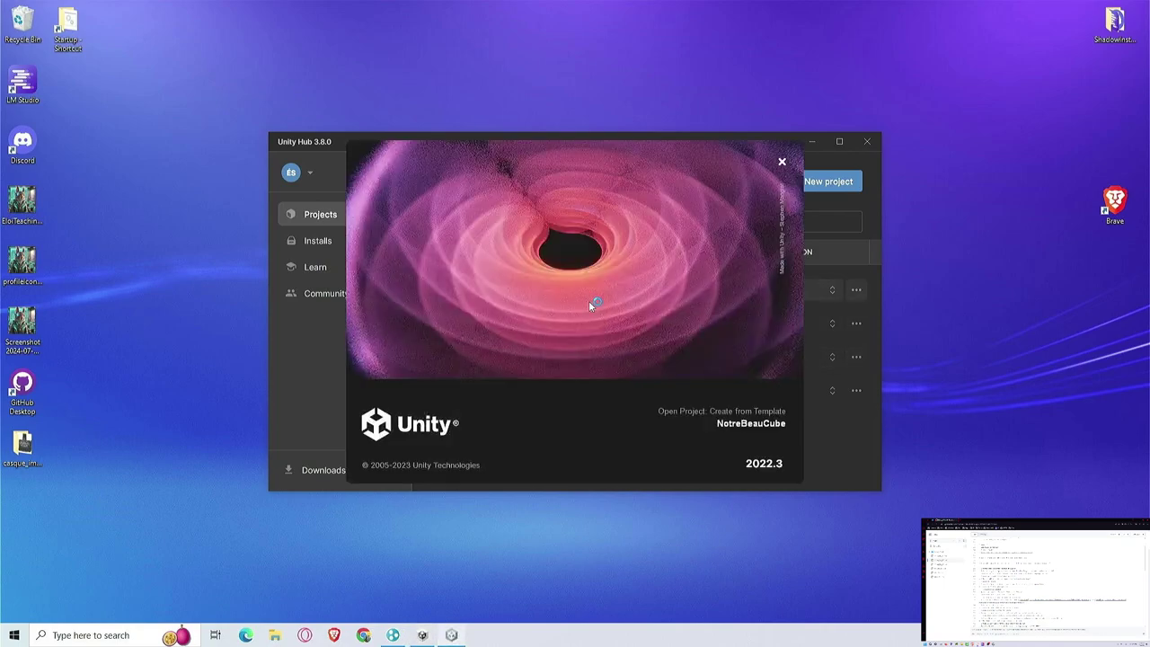
Start another Universal 3D project and name it Q_MonBeauCube
left_click(844, 191)
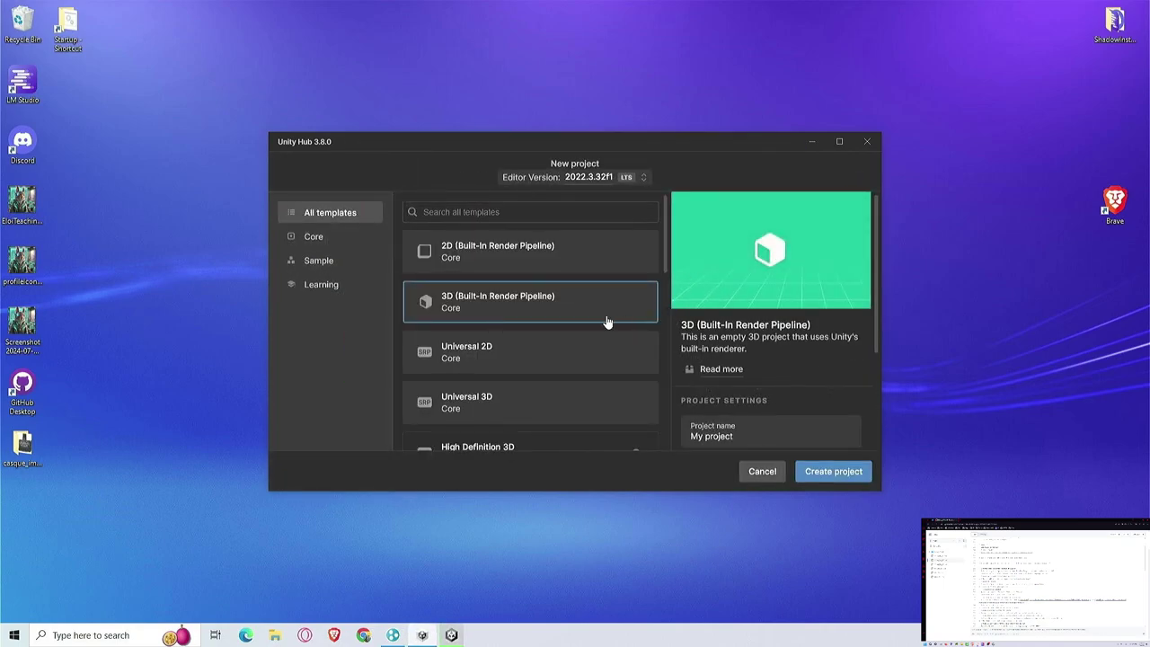
left_click(541, 401)
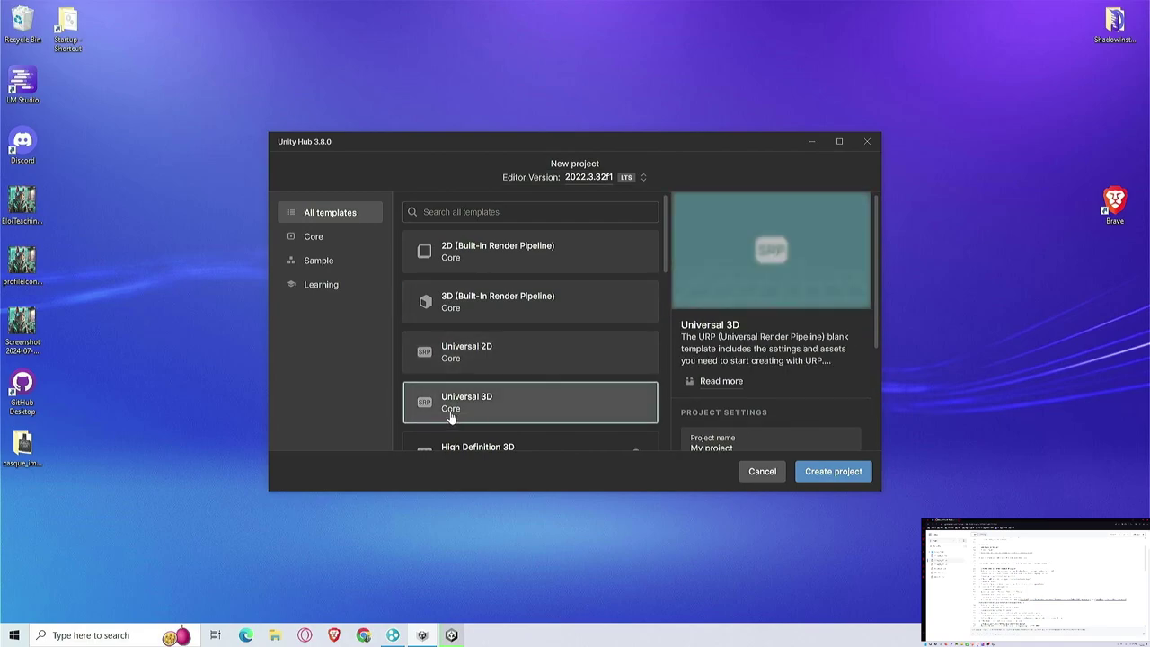
scroll(521, 416, "down", 1)
scroll(742, 420, "down", 2)
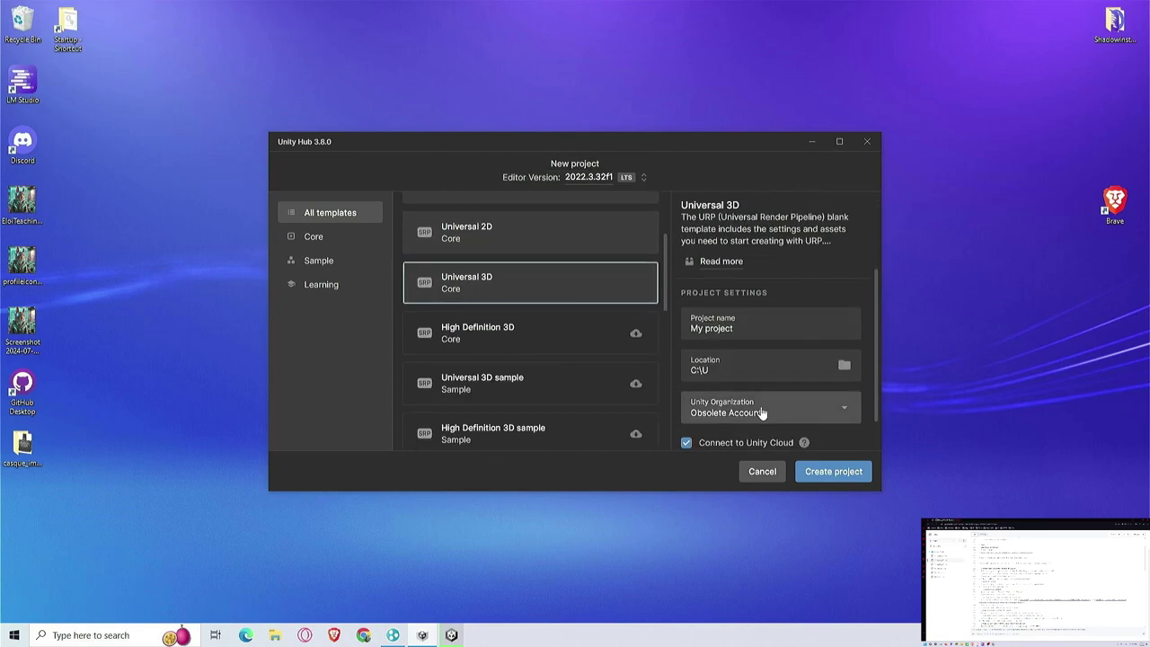
left_click(765, 325)
type("Q")
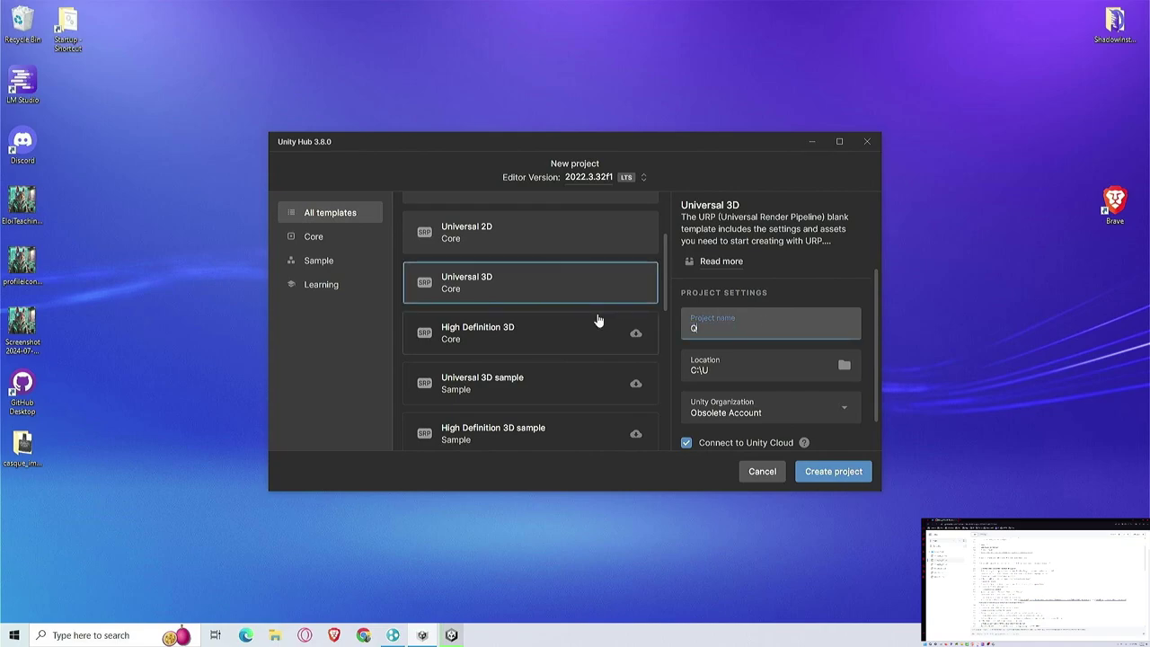
type("_Mon")
key("BackSpace")
key("BackSpace")
type("Bea")
type("Cue")
type("be")
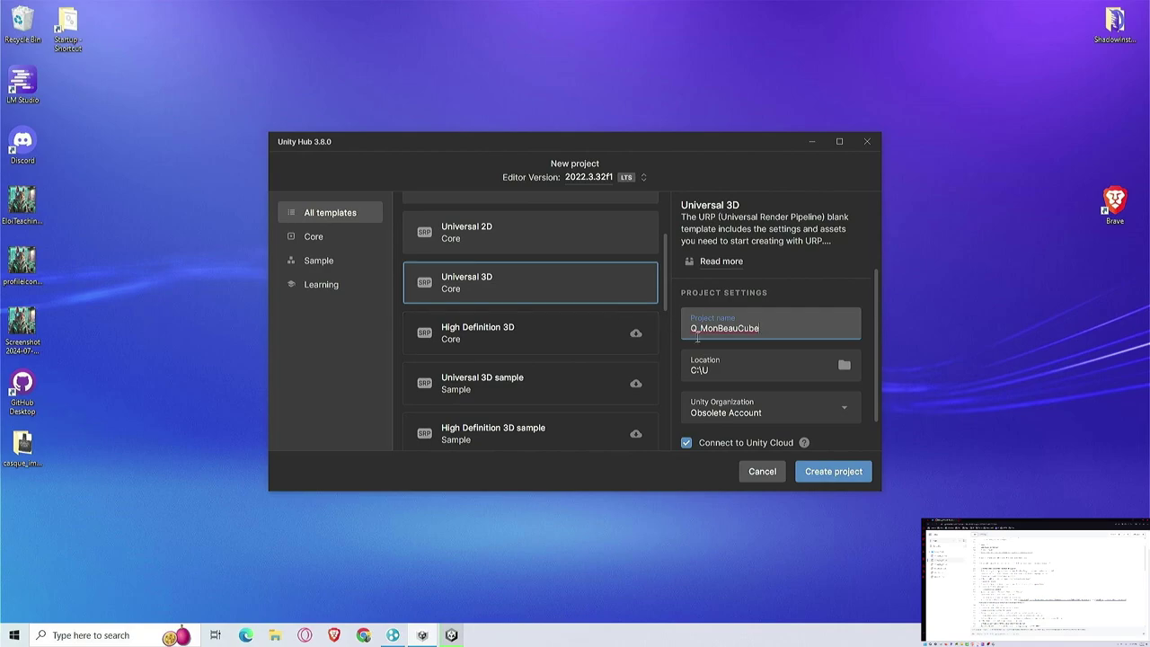
Untick Connect to Unity Cloud, create the project, and move the Unity splash window aside
scroll(779, 415, "down", 1)
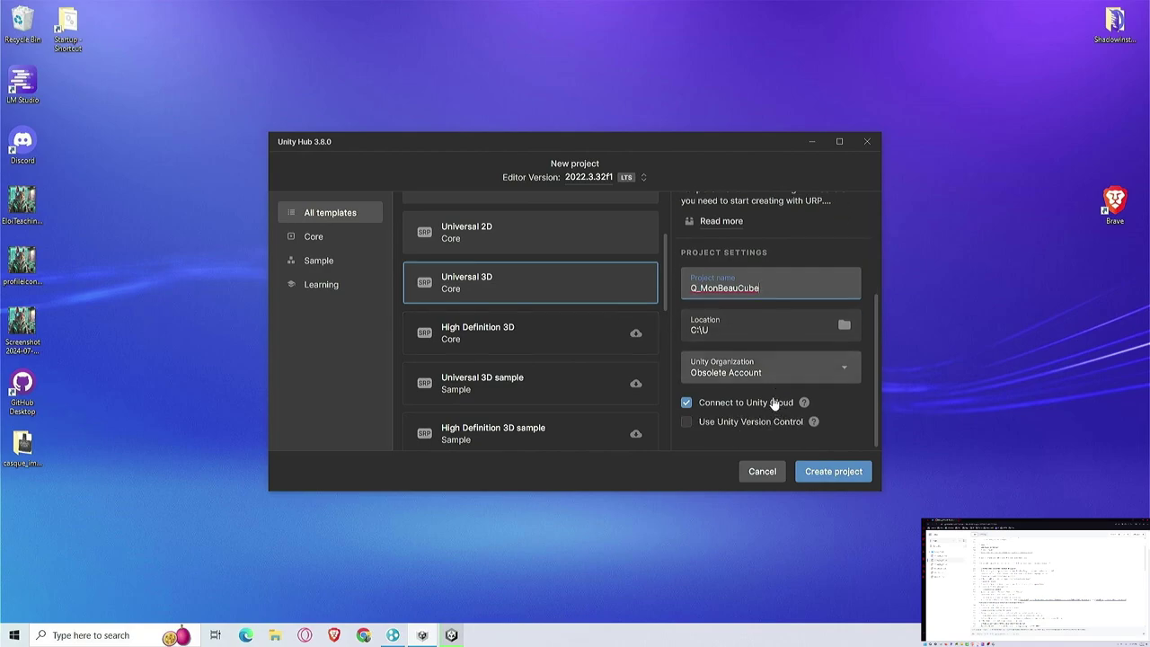
left_click(775, 403)
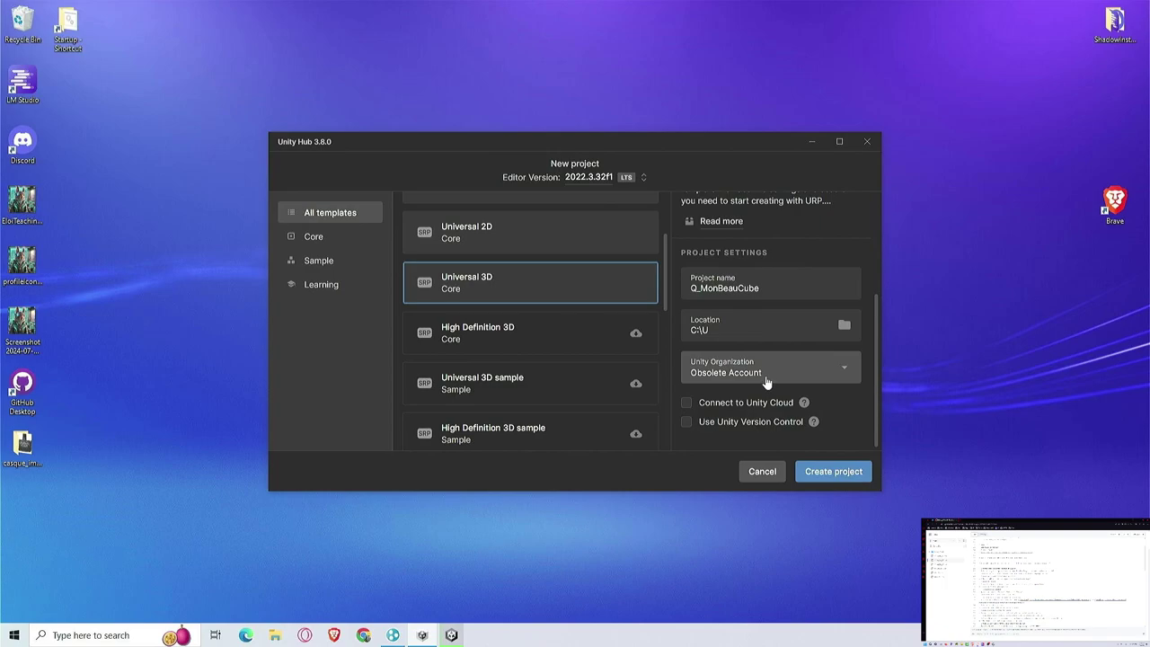
left_click(828, 476)
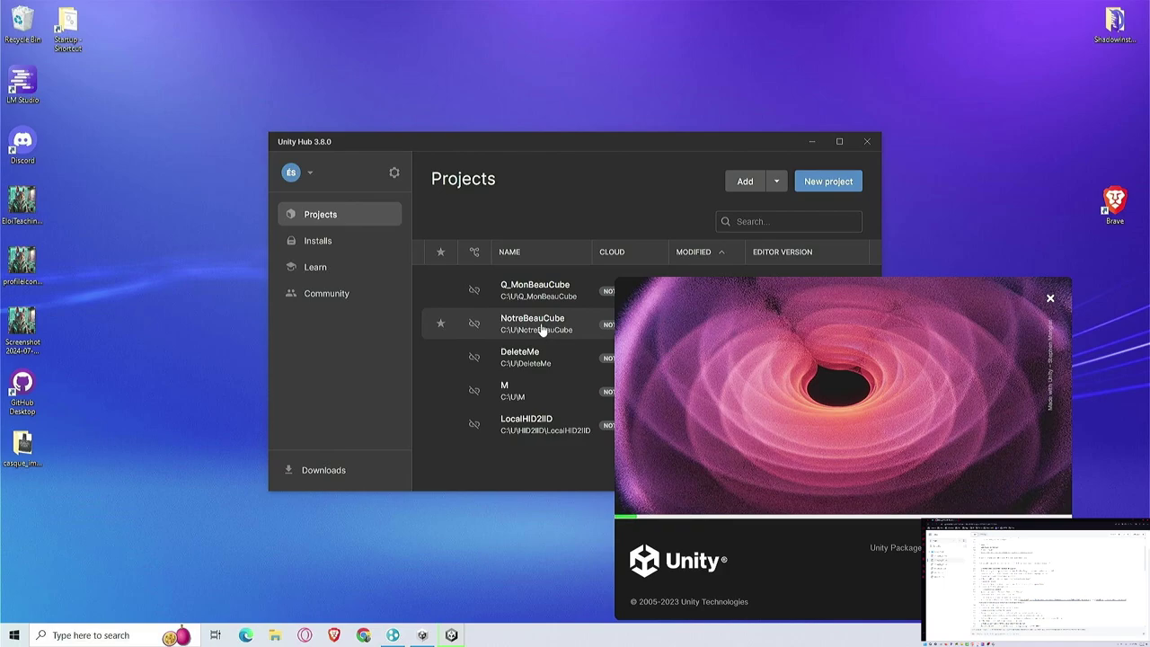
left_click_drag(629, 345, 344, 269)
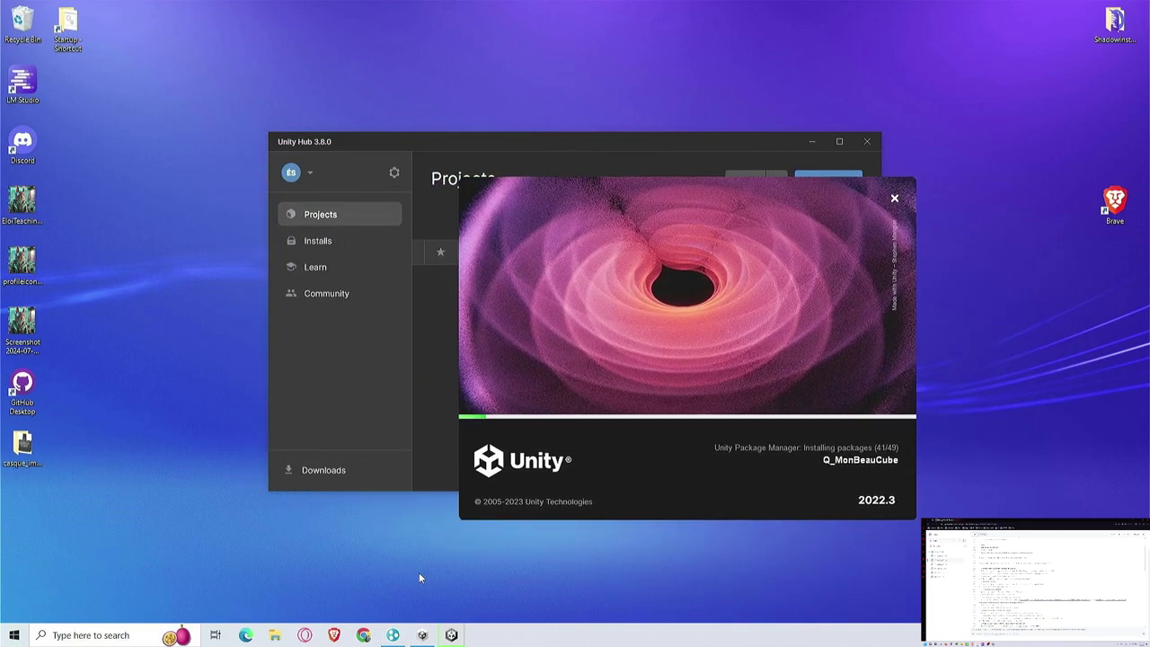
mouse_move(452, 633)
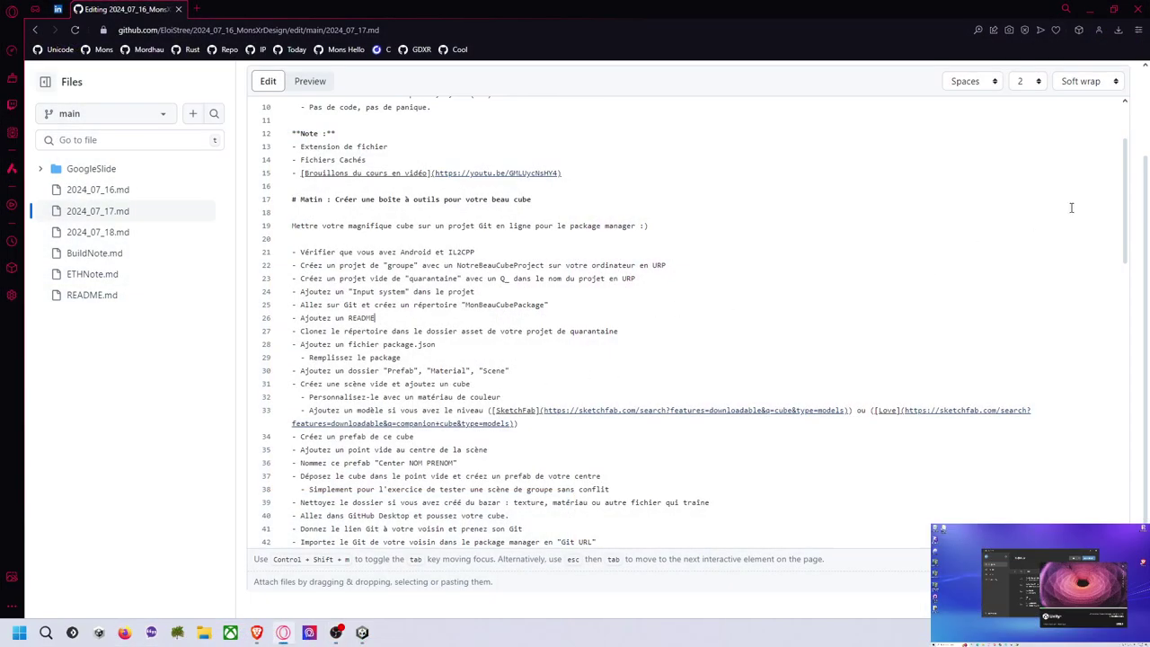
Commit the pending 2024_07_17.md edit to the main branch
scroll(1071, 207, "up", 2)
left_click(1101, 151)
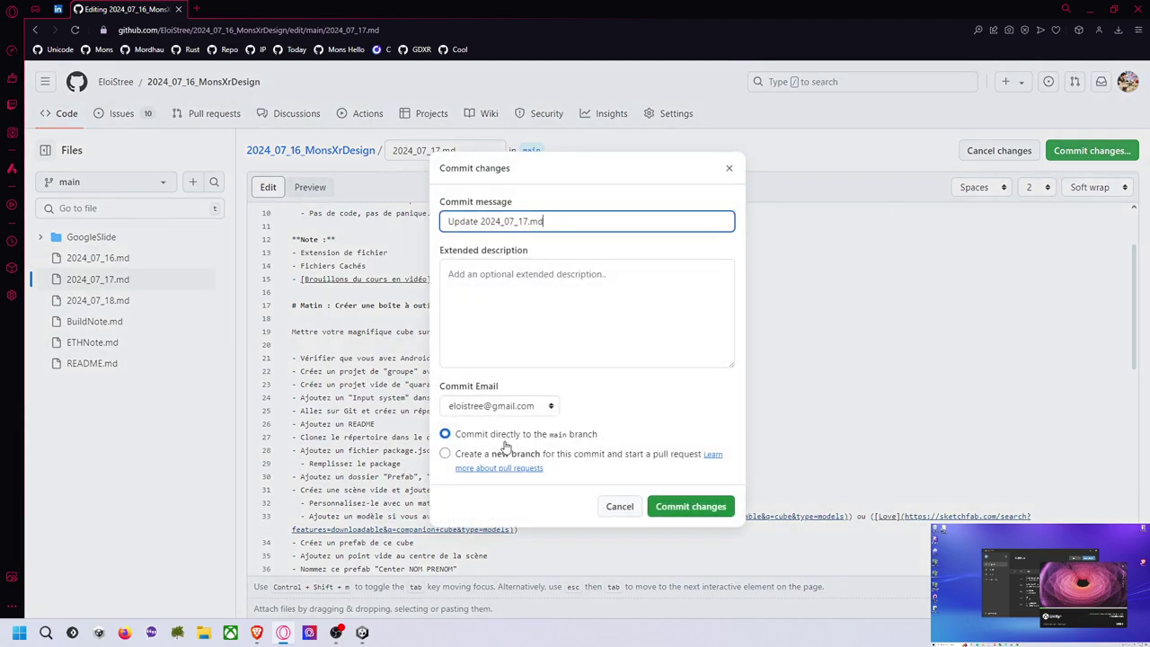
left_click(663, 507)
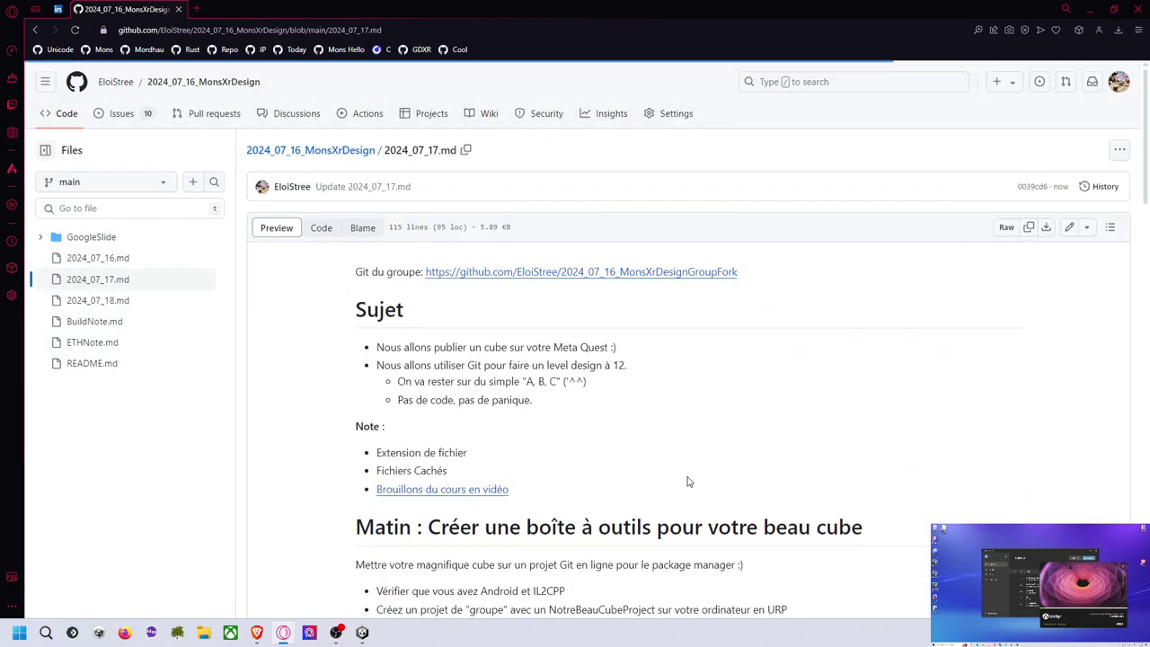
Review the rendered notes, highlighting IL2CPP, NotreBeauCubeProject and quarantaine, then edit the file
scroll(688, 482, "down", 1)
scroll(654, 480, "down", 2)
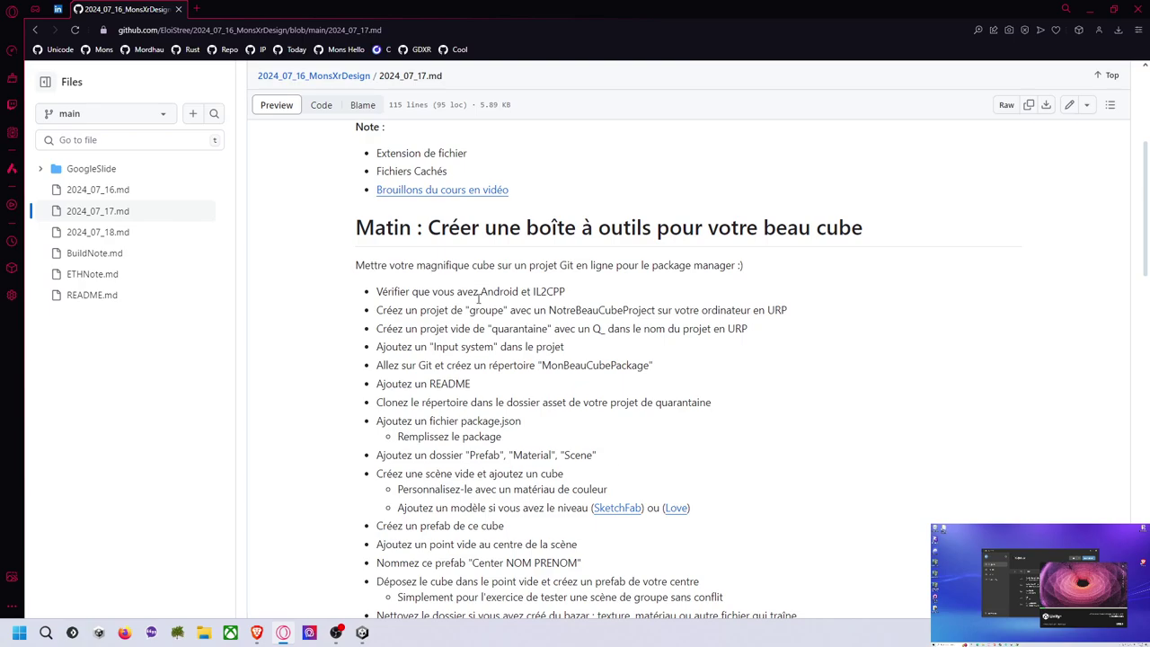
left_click_drag(479, 299, 528, 295)
double_click(548, 291)
scroll(479, 311, "down", 1)
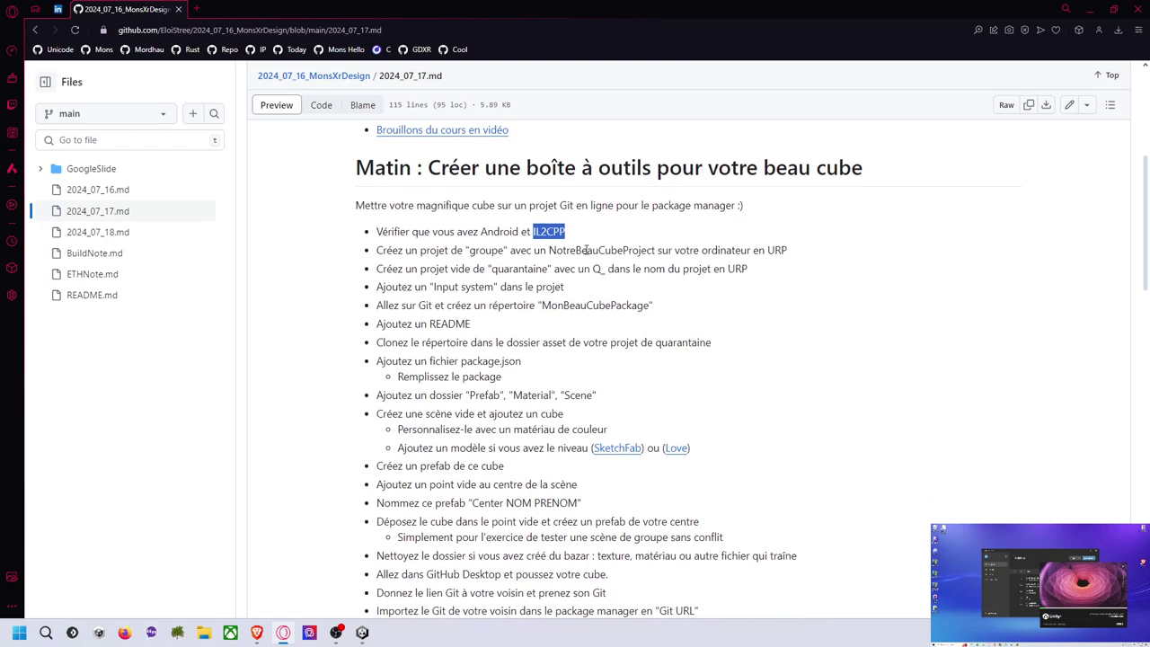
double_click(585, 250)
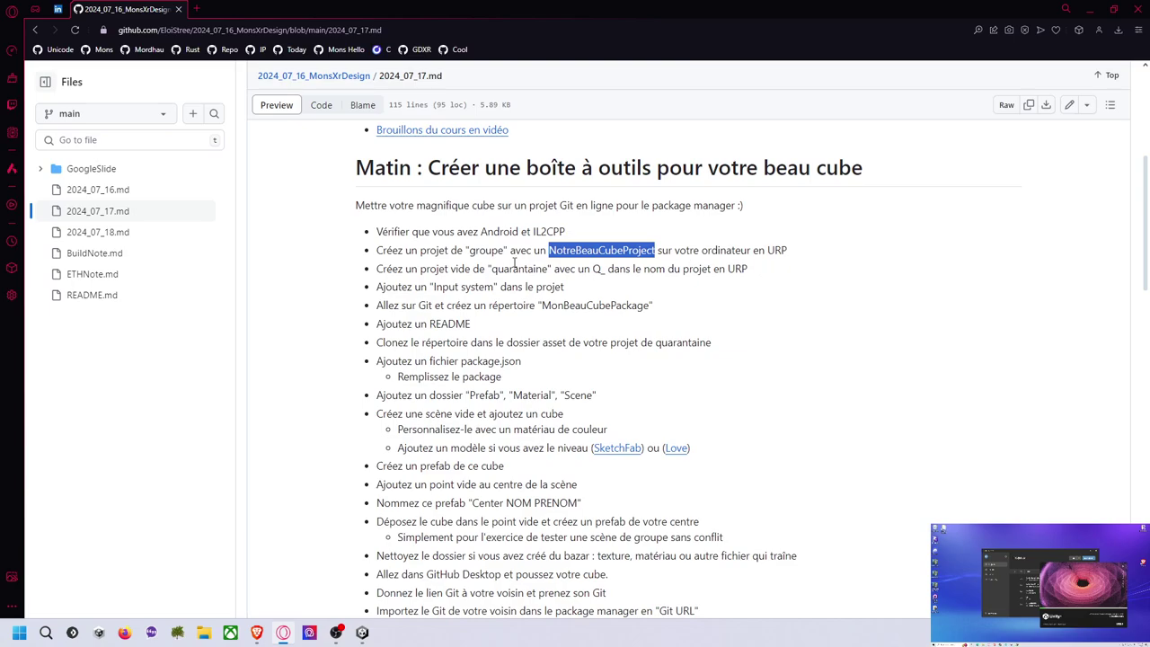
left_click_drag(471, 269, 559, 268)
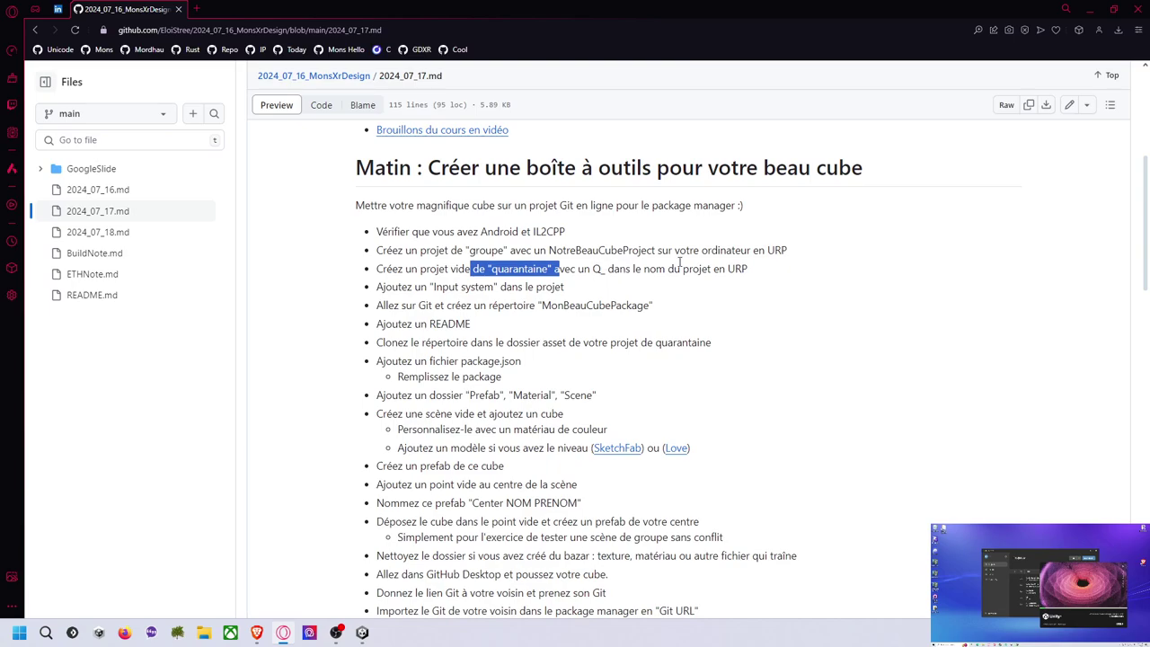
left_click(1069, 104)
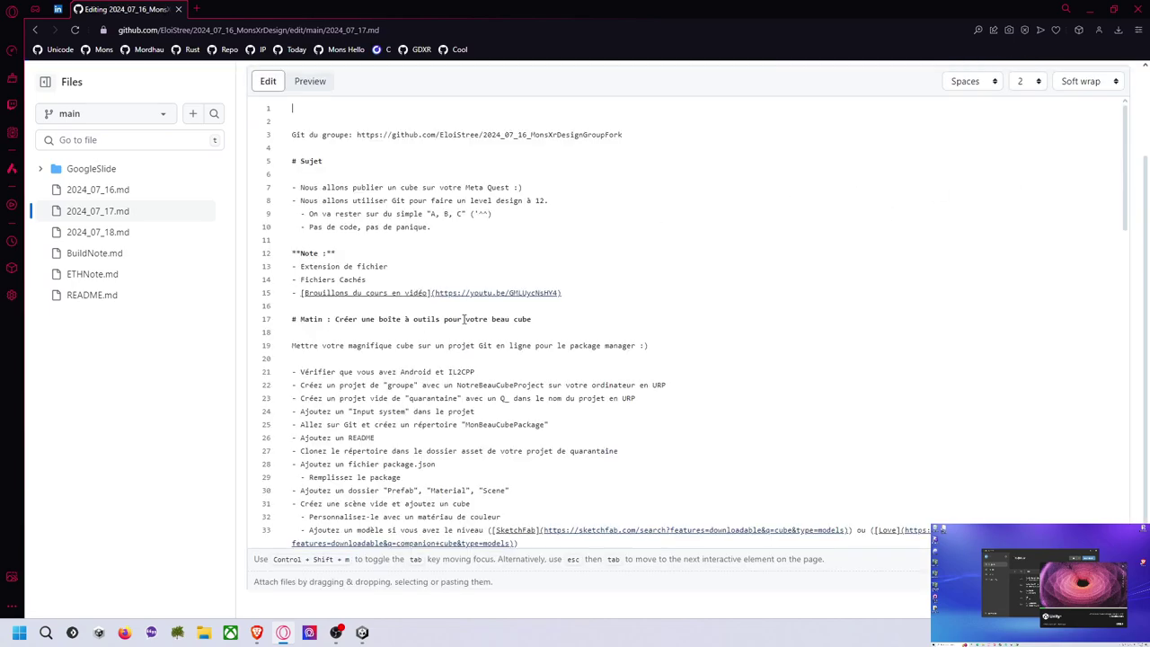
Type the name Q_MonBeauCube on line 23, then take it back off that line
scroll(464, 319, "down", 3)
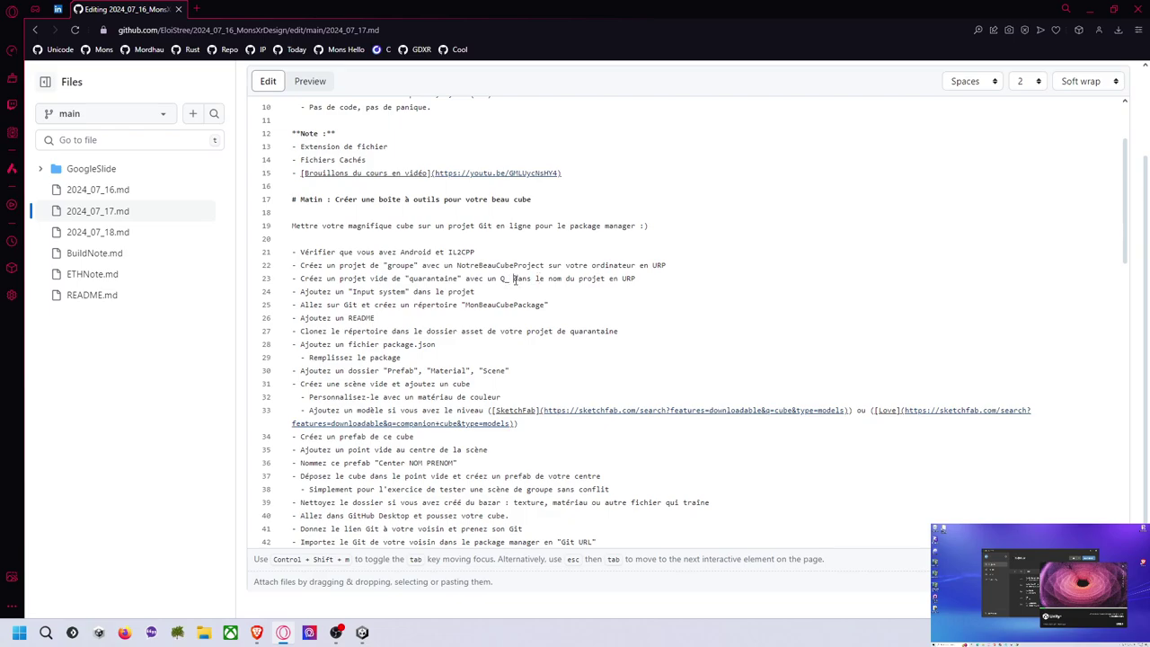
type("Mo")
type("n beau")
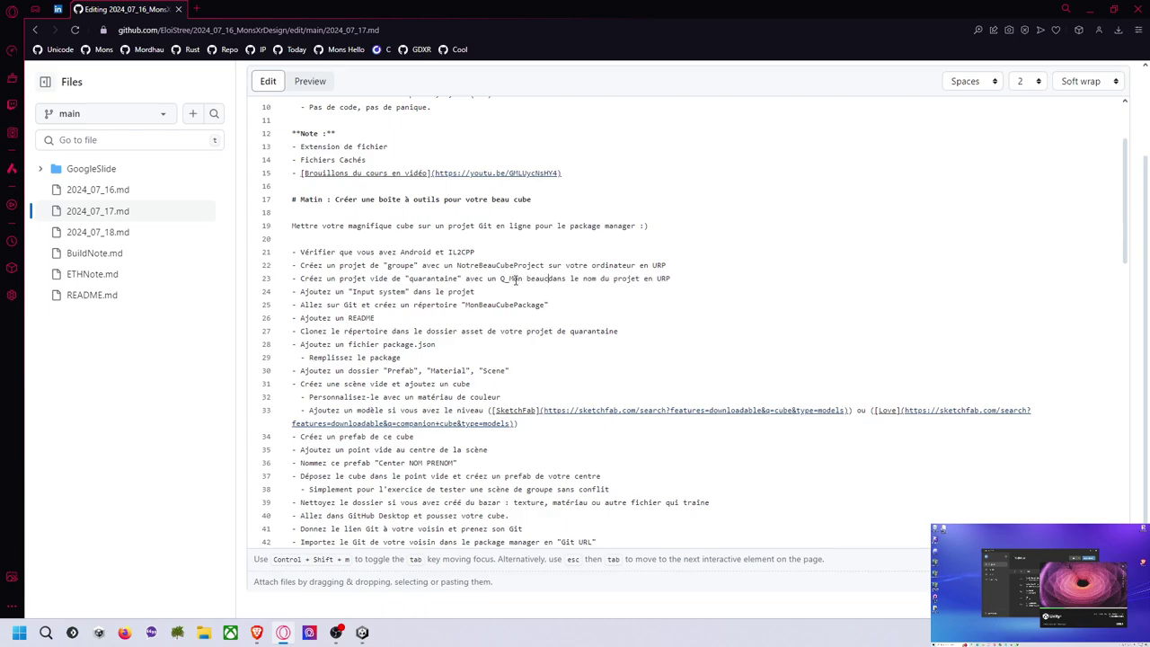
key("BackSpace")
key("BackSpace")
key("BackSpace")
type("BeauCube")
key("Left")
key("Left")
key("shift+Right")
key("shift+Right")
key("shift+Right")
key("shift+Right")
key("shift+Right")
key("shift+Right")
key("shift+Right")
key("shift+Right")
key("ctrl+c")
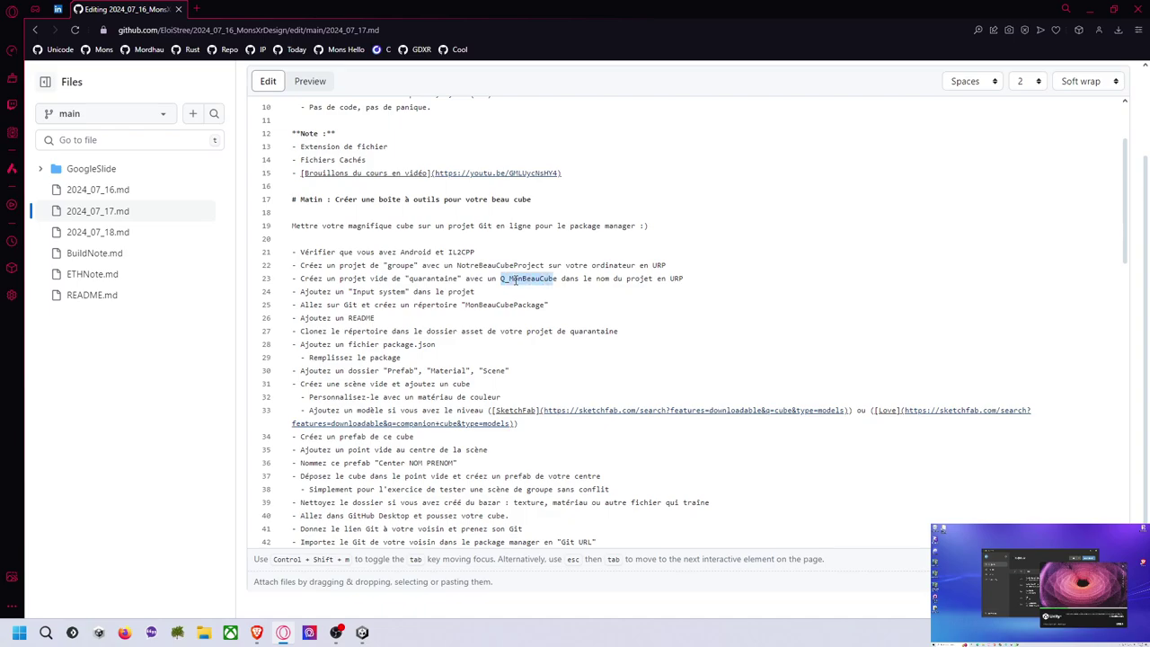
key("Right")
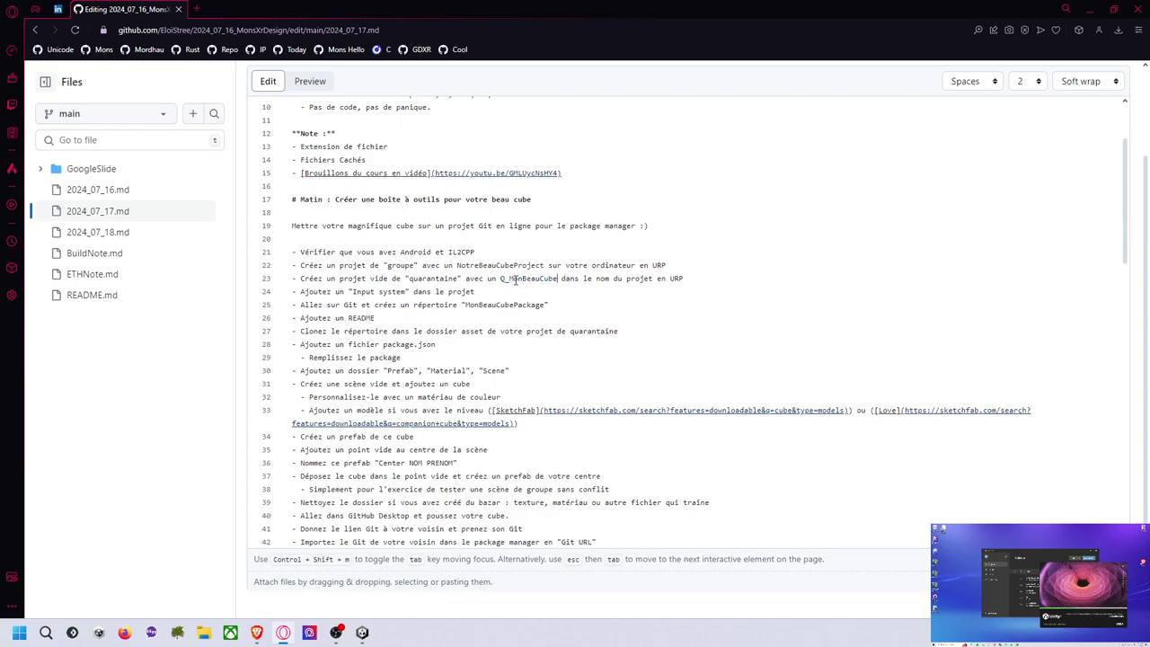
key("BackSpace")
key("BackSpace")
key("BackSpace")
key("BackSpace")
key("BackSpace")
key("BackSpace")
key("BackSpace")
key("BackSpace")
key("BackSpace")
key("BackSpace")
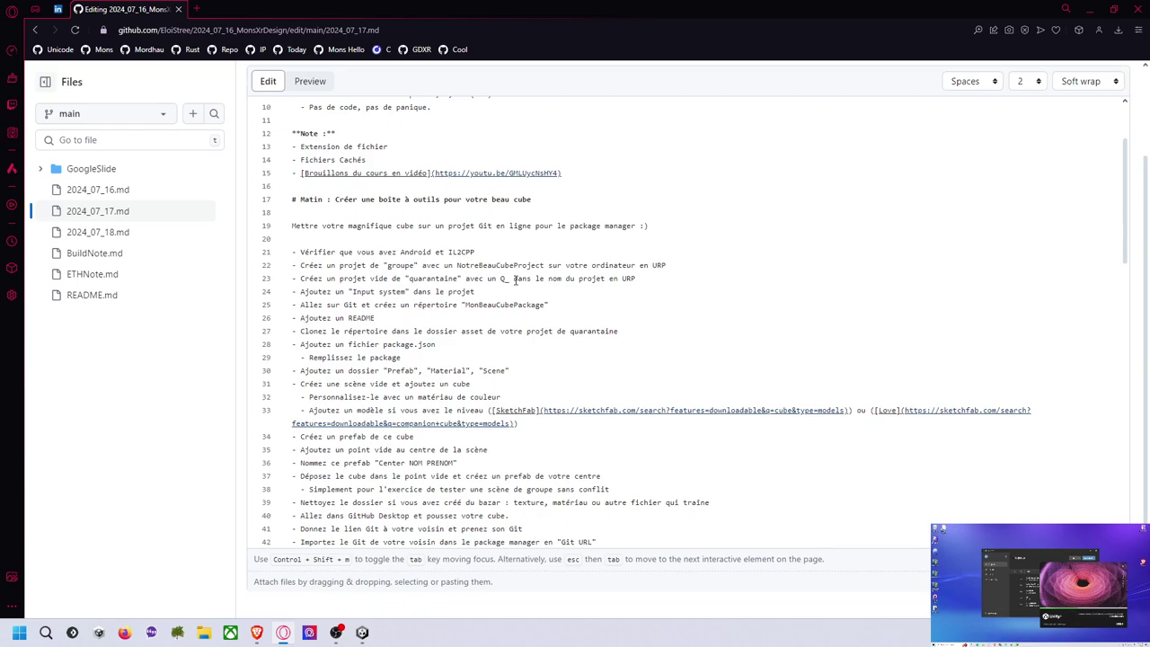
Add the sub-bullet 'Example: Q_MonBeauCube et NotreBeauCubeProject' on line 24 and commit it
key("Return")
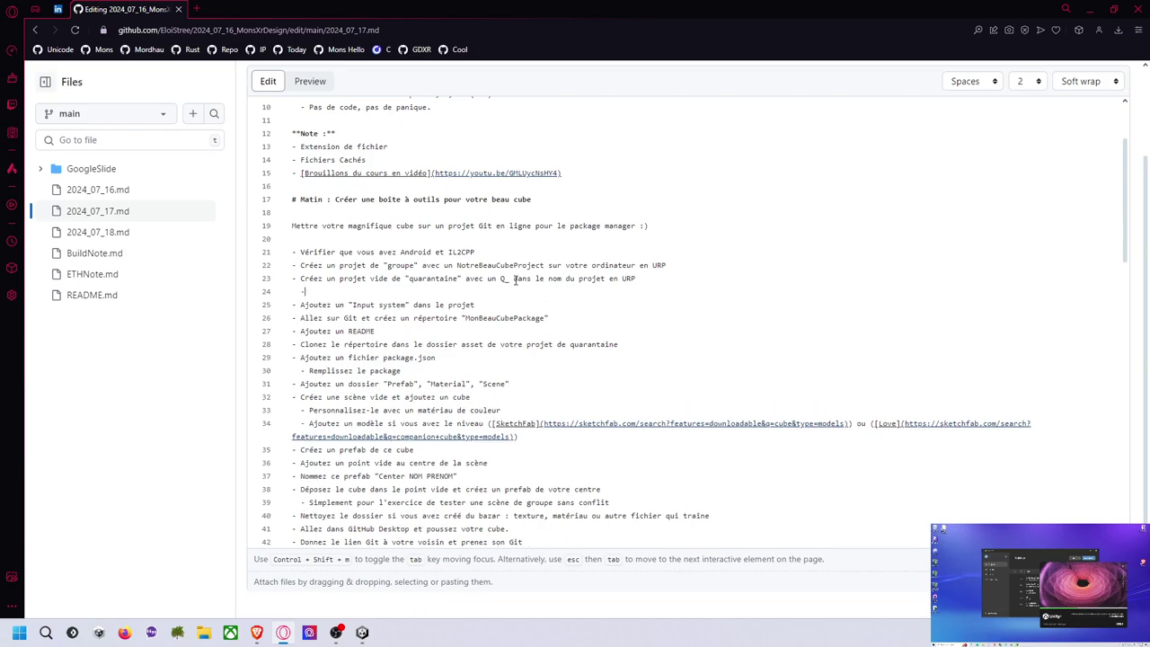
type("Example:")
key("ctrl+v")
type("et")
double_click(496, 265)
key("ctrl+c")
left_click(465, 292)
key("ctrl+v")
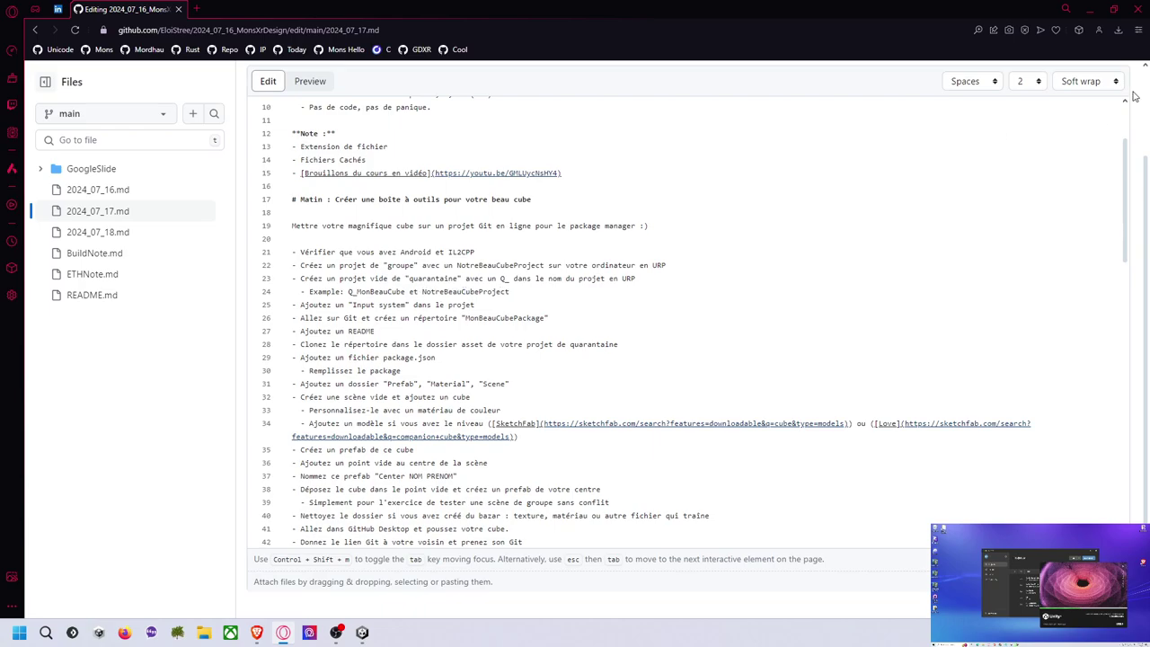
scroll(1134, 157, "up", 2)
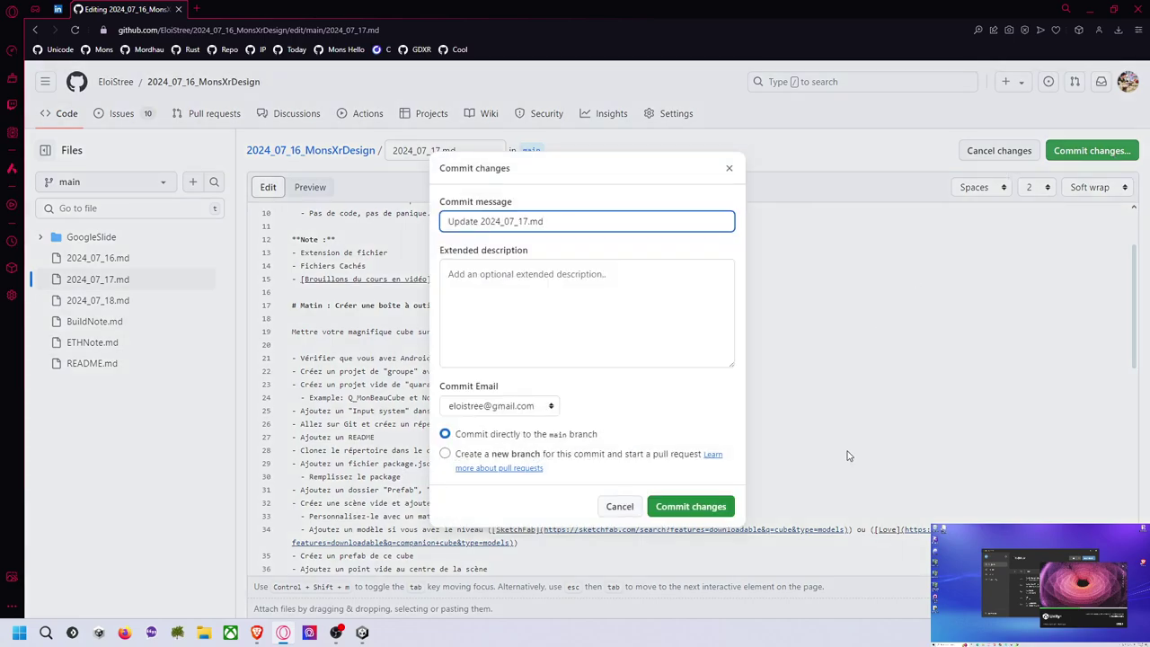
left_click(730, 509)
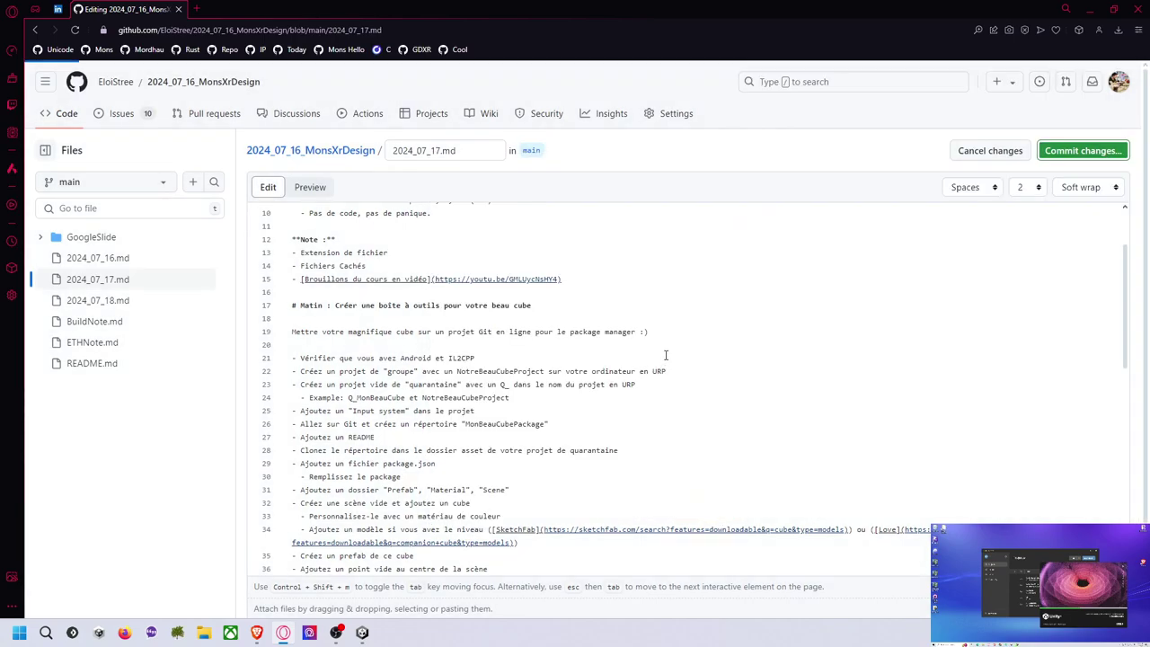
scroll(644, 359, "down", 5)
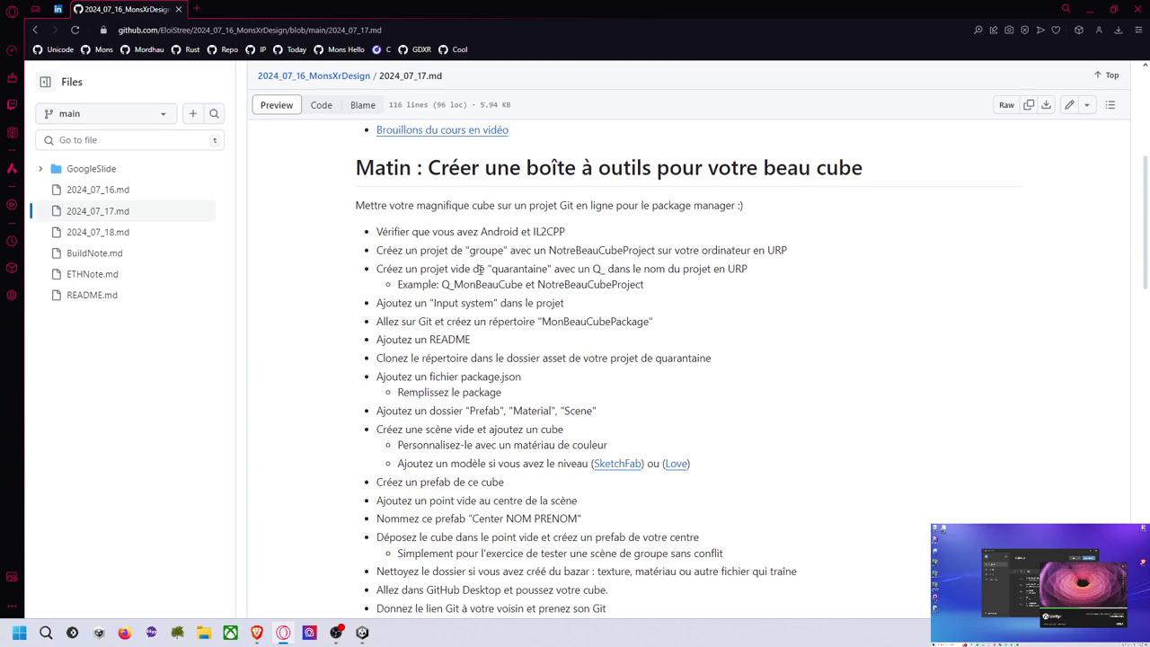
left_click_drag(487, 235, 605, 249)
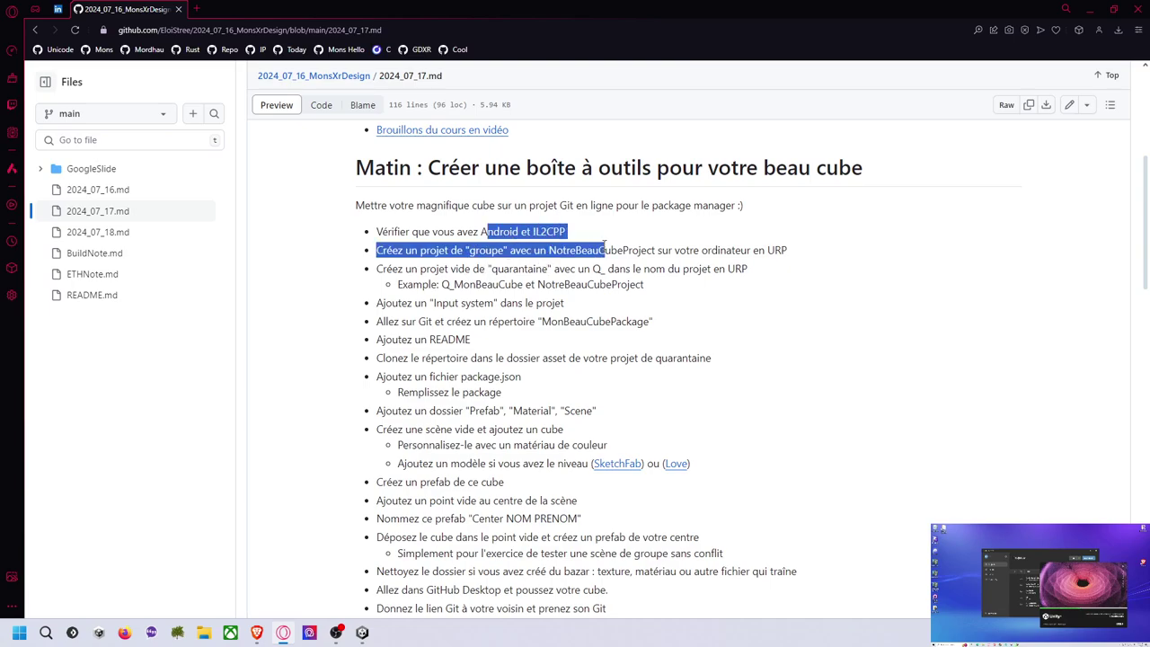
left_click(579, 232)
double_click(499, 232)
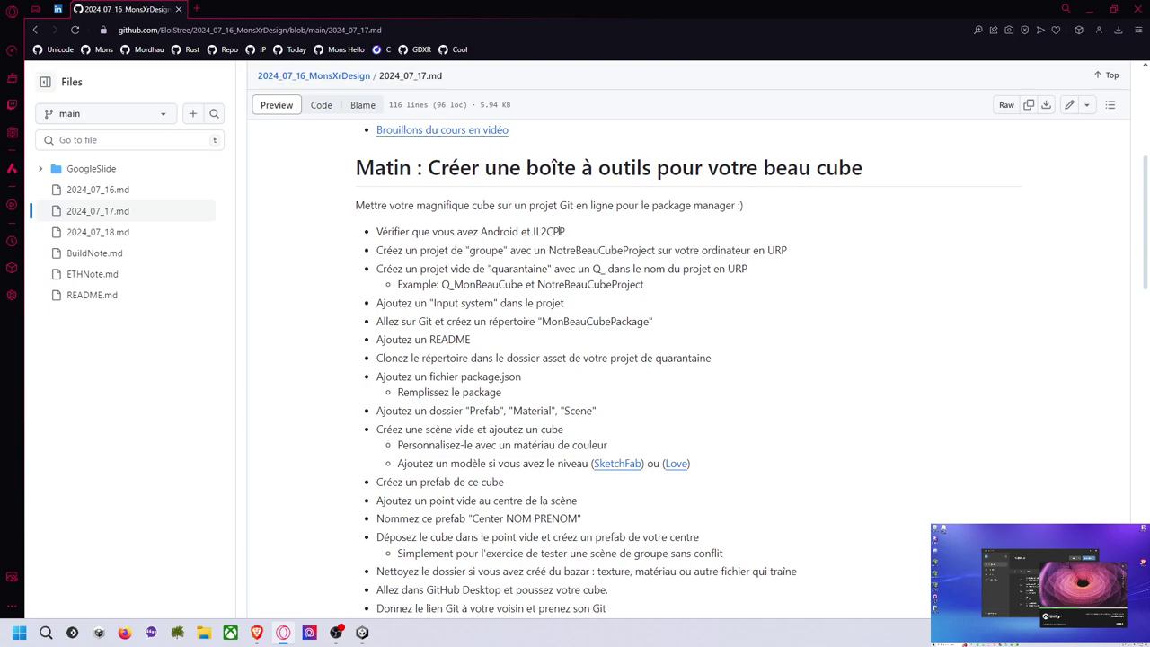
double_click(550, 232)
left_click_drag(413, 250, 606, 269)
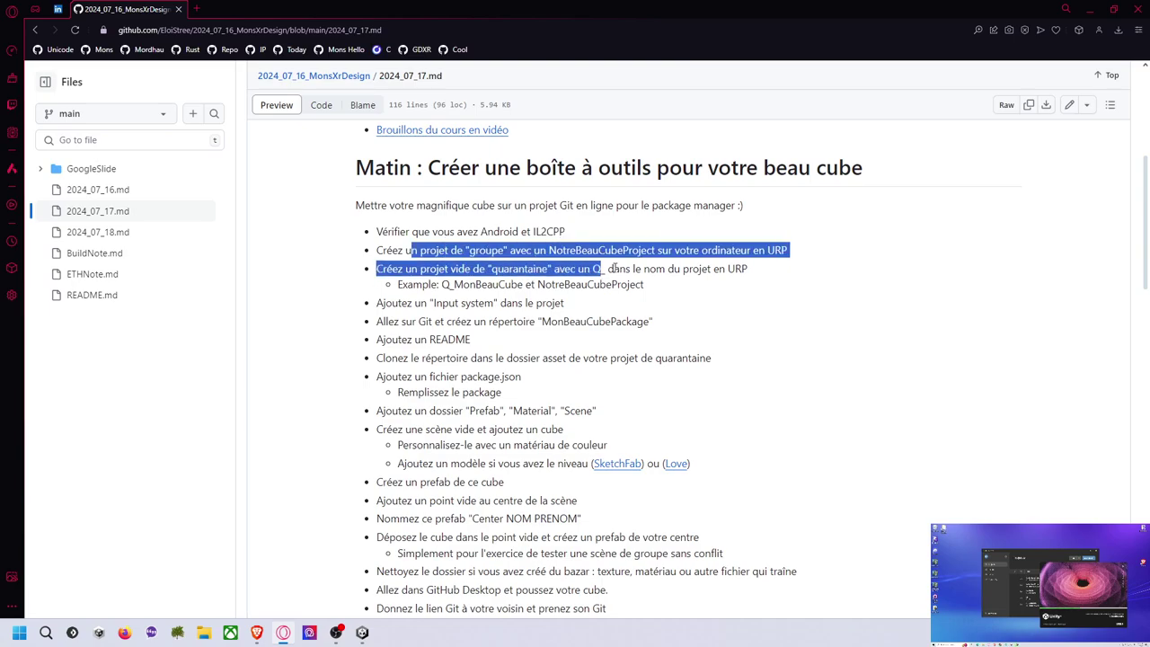
left_click_drag(575, 307, 380, 303)
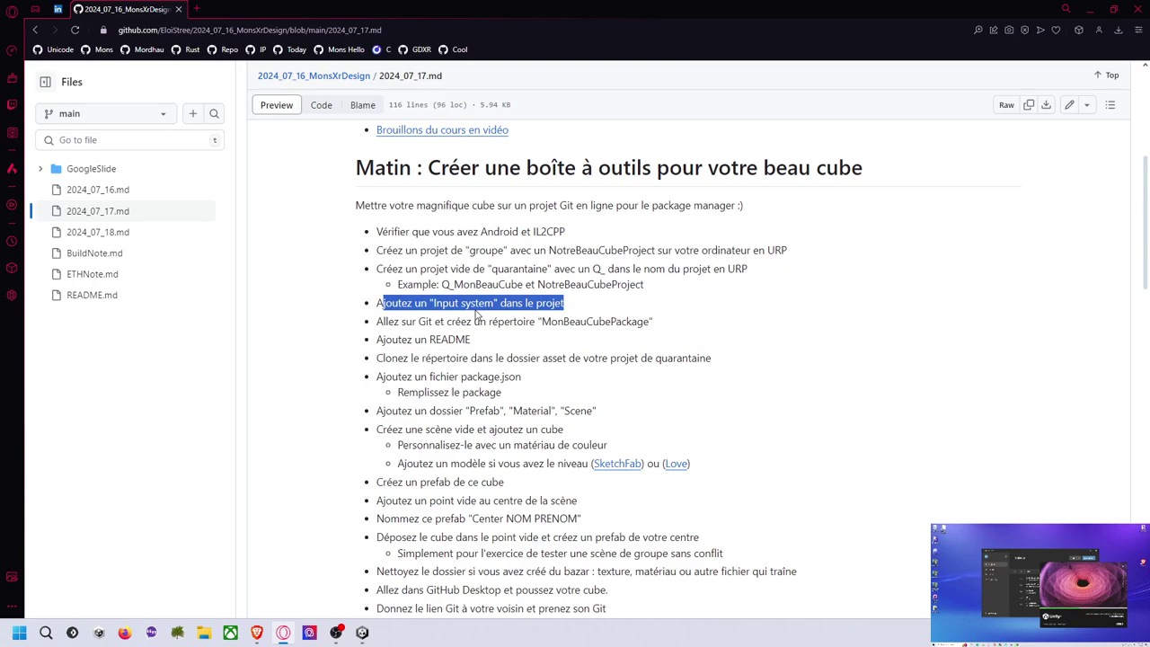
left_click_drag(787, 168, 871, 176)
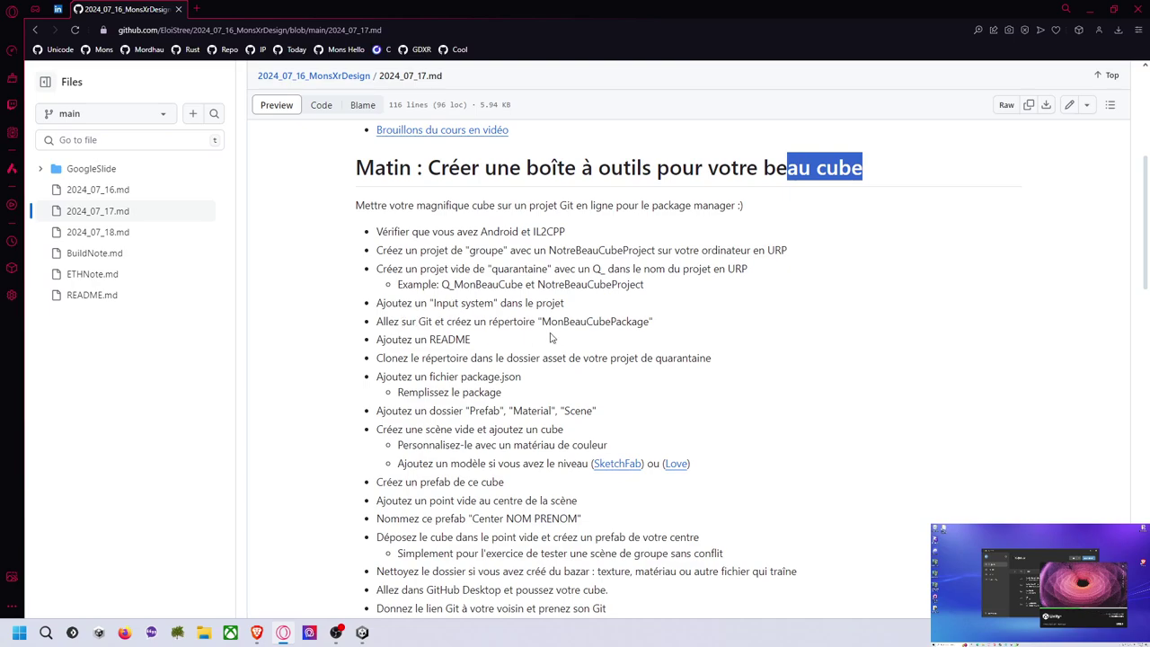
double_click(577, 323)
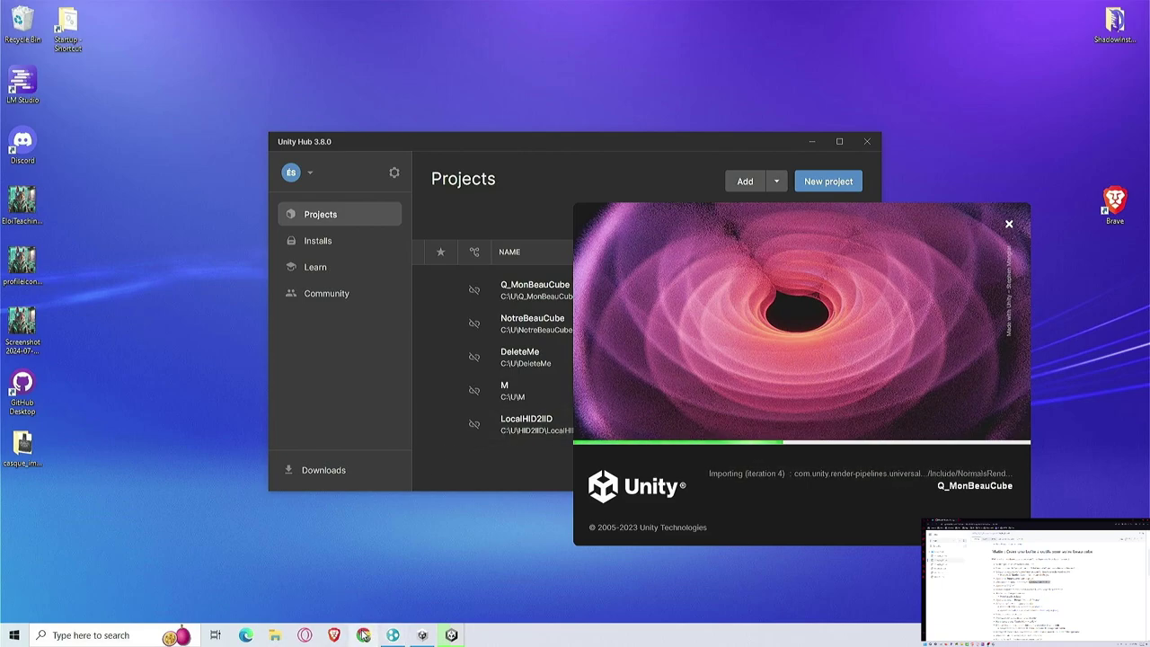
In a new Chrome window, go to your GitHub repositories and start a new repository
left_click(363, 635)
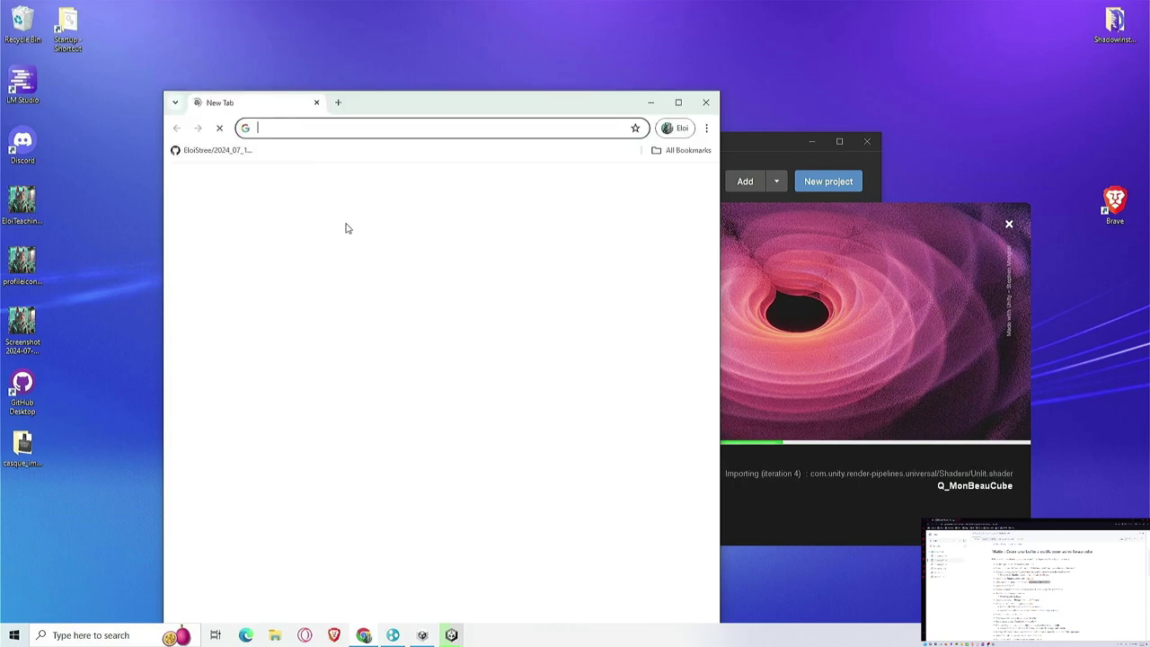
left_click_drag(464, 105, 455, 48)
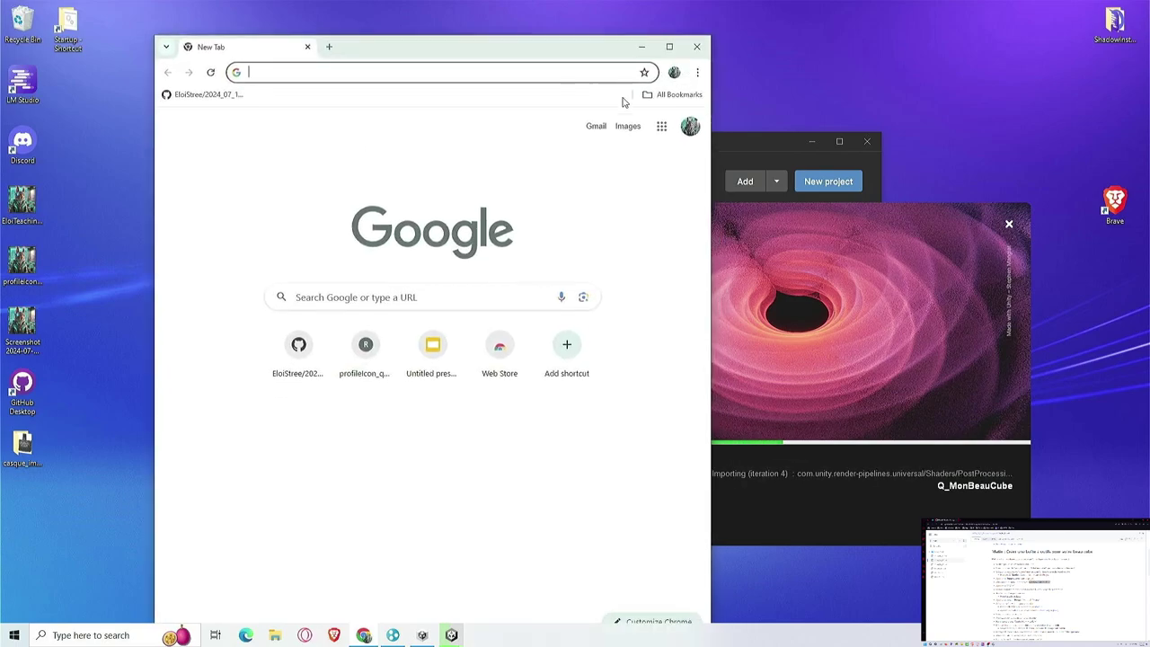
left_click(690, 130)
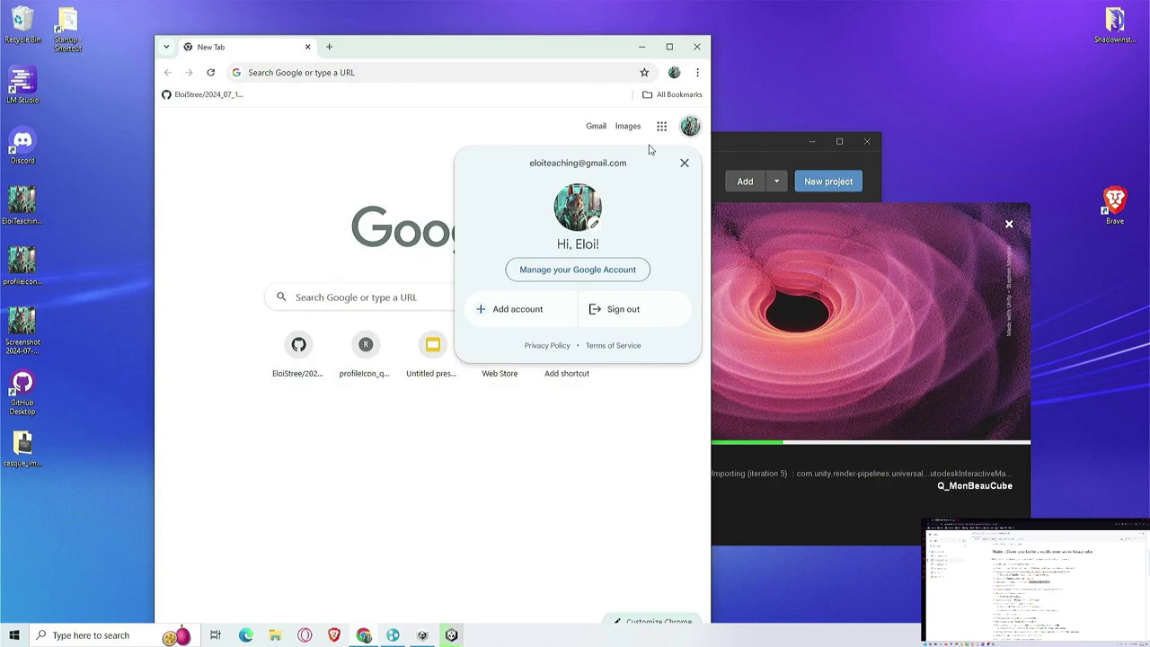
left_click(301, 348)
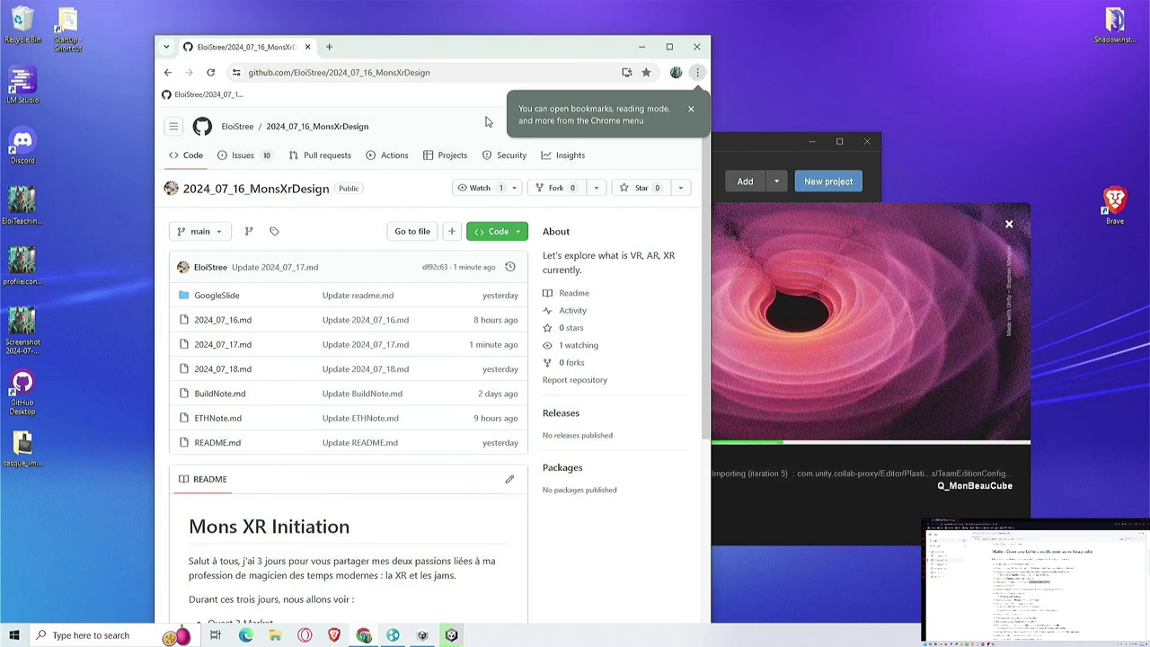
left_click(689, 108)
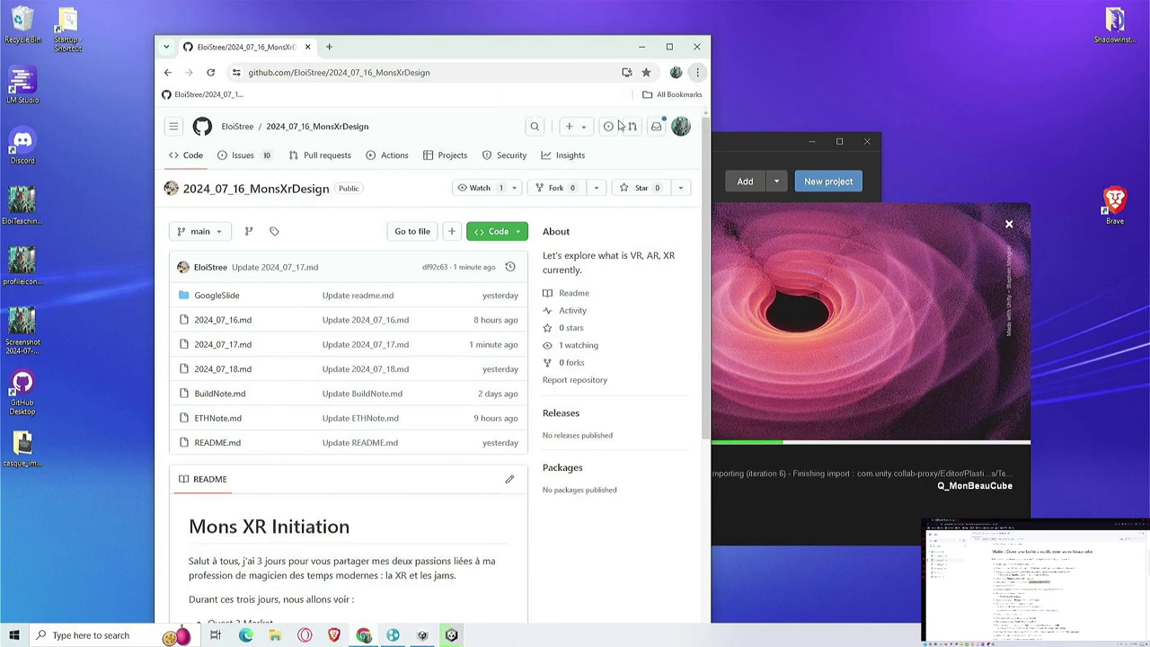
left_click(680, 126)
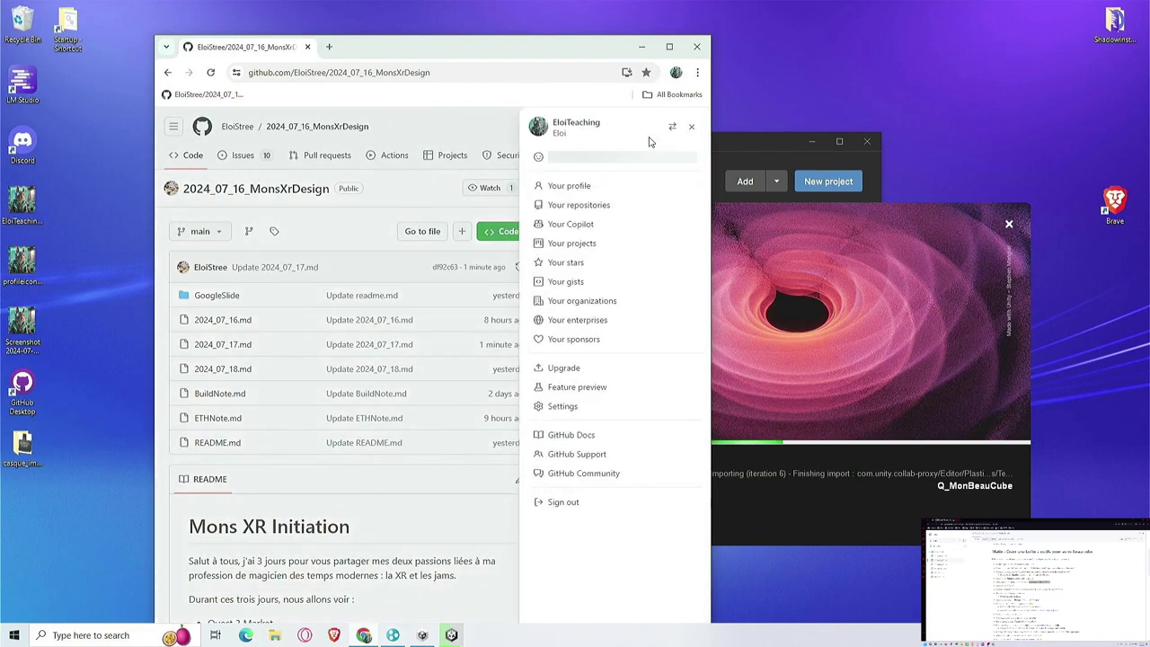
left_click(593, 209)
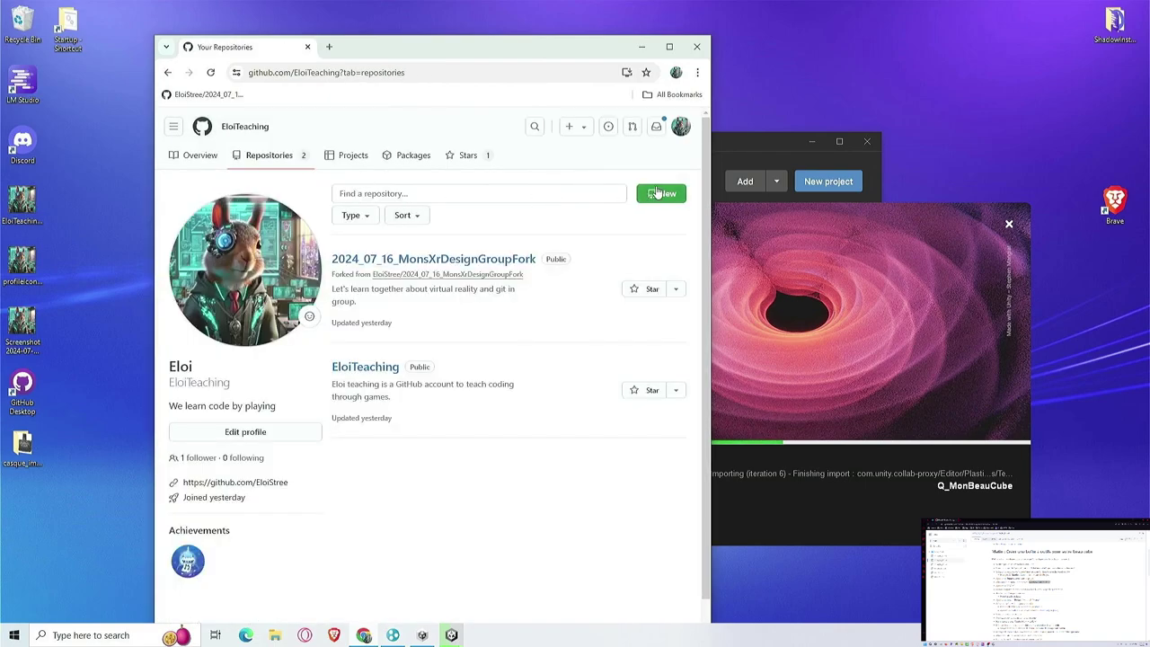
left_click(669, 193)
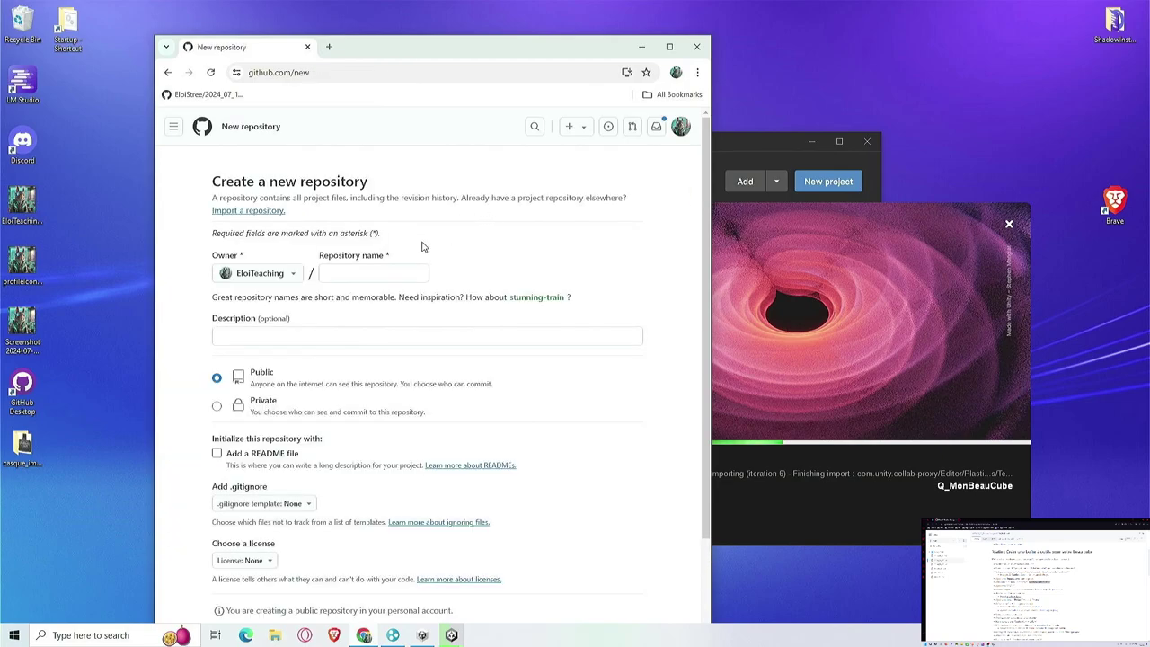
Create repository 2024_07_09_MonBeauCubePackage with a package description and a README
left_click(368, 276)
type("2023")
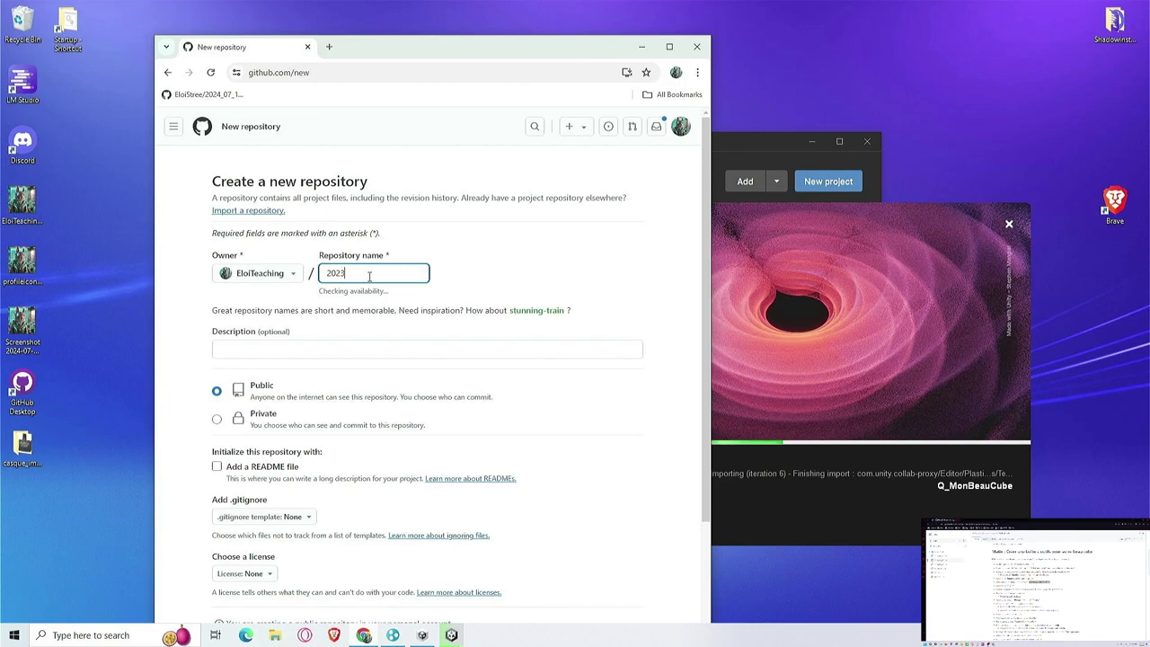
key("BackSpace")
type("4_0")
type("7_09")
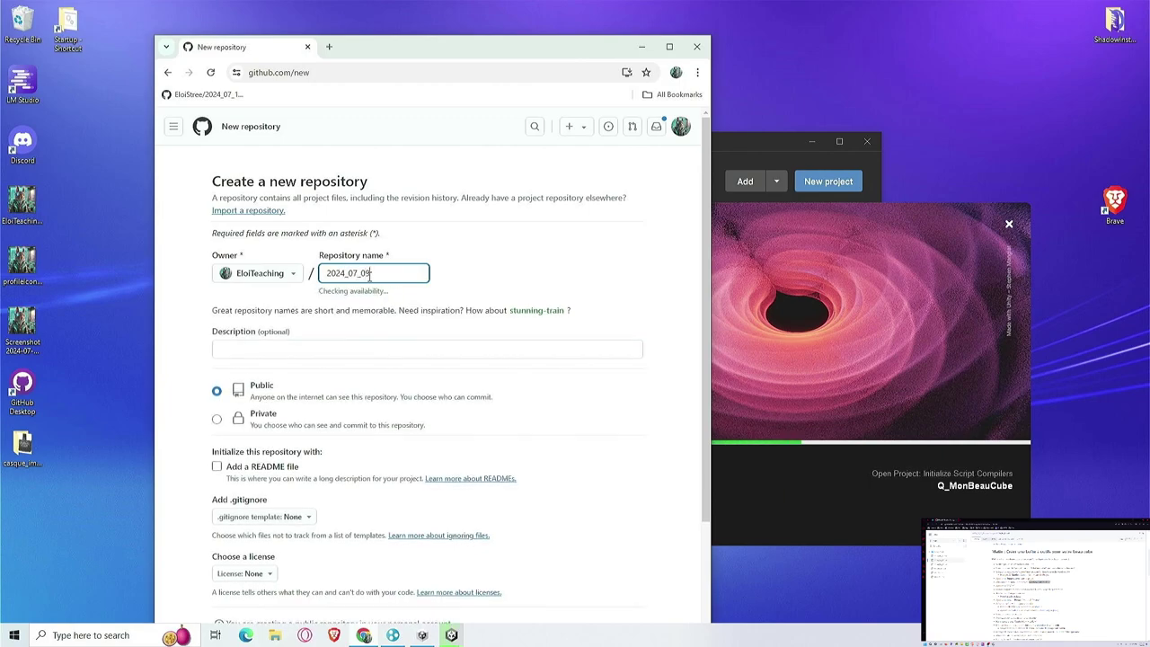
type("_")
key("ctrl+v")
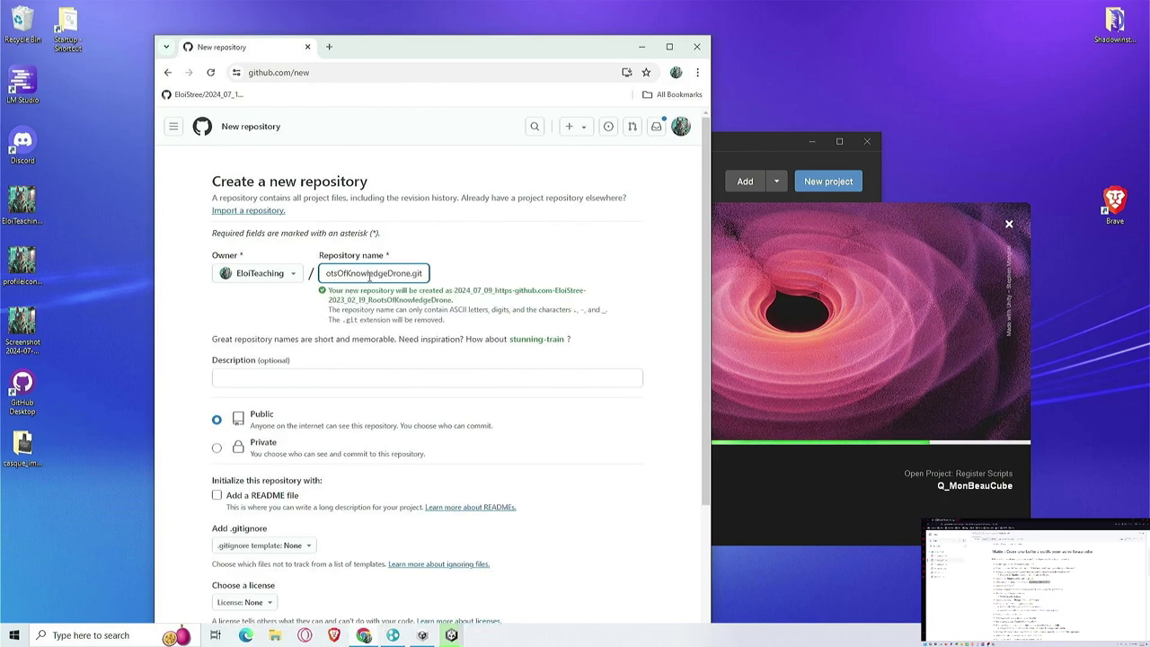
key("ctrl+z")
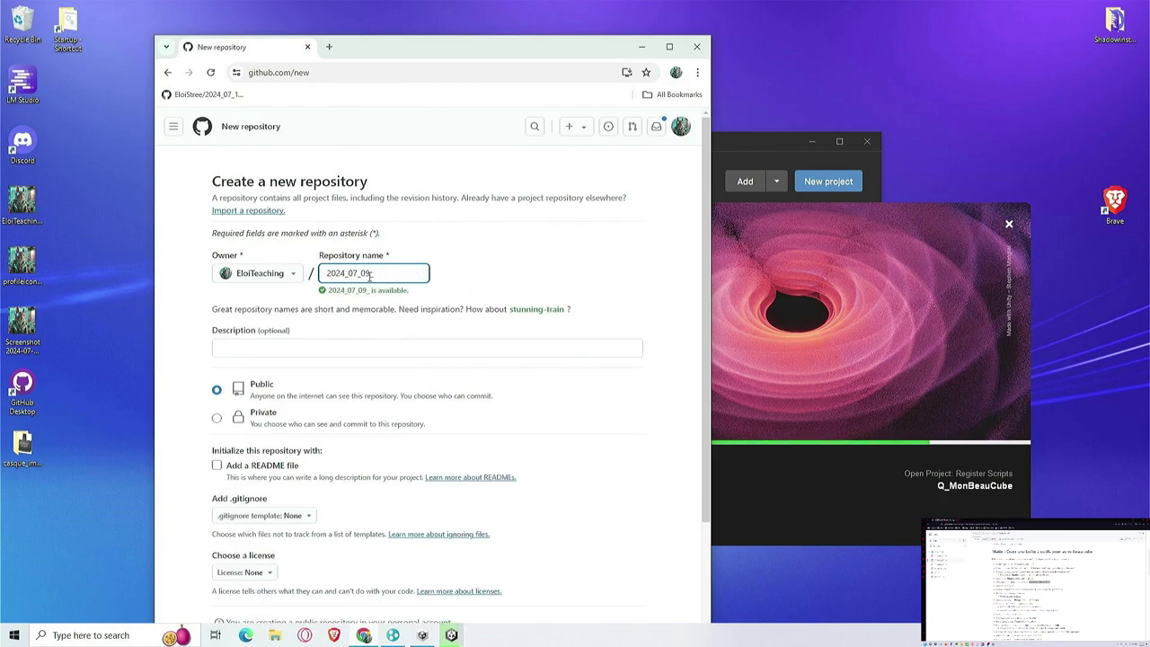
type("MonB")
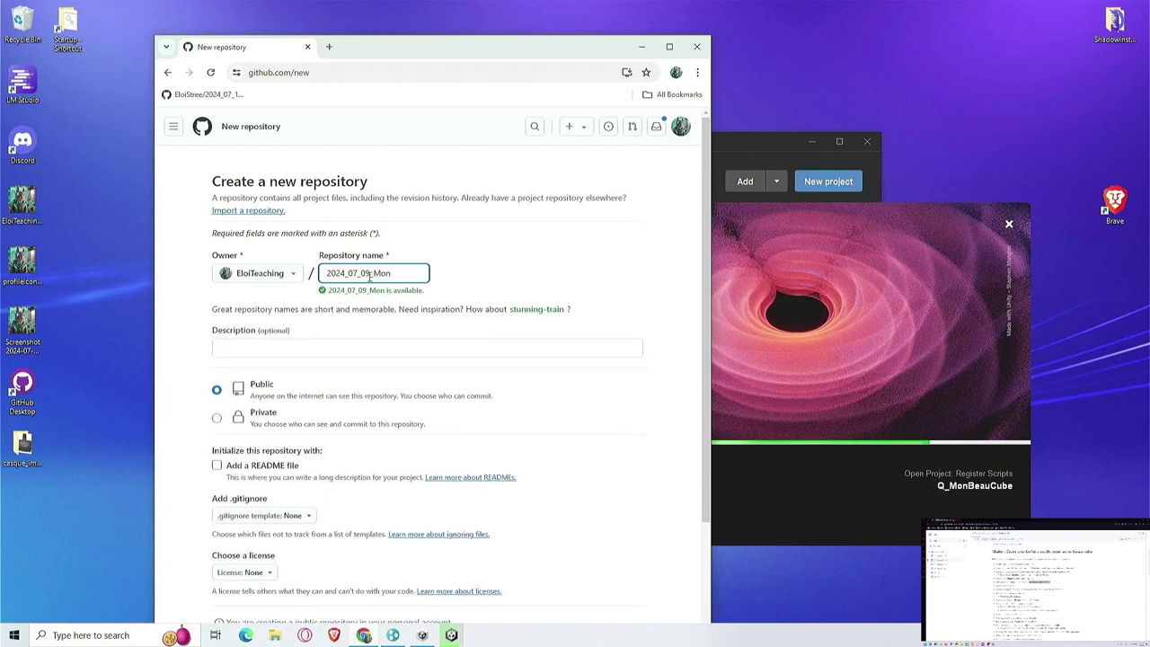
type("eauCube")
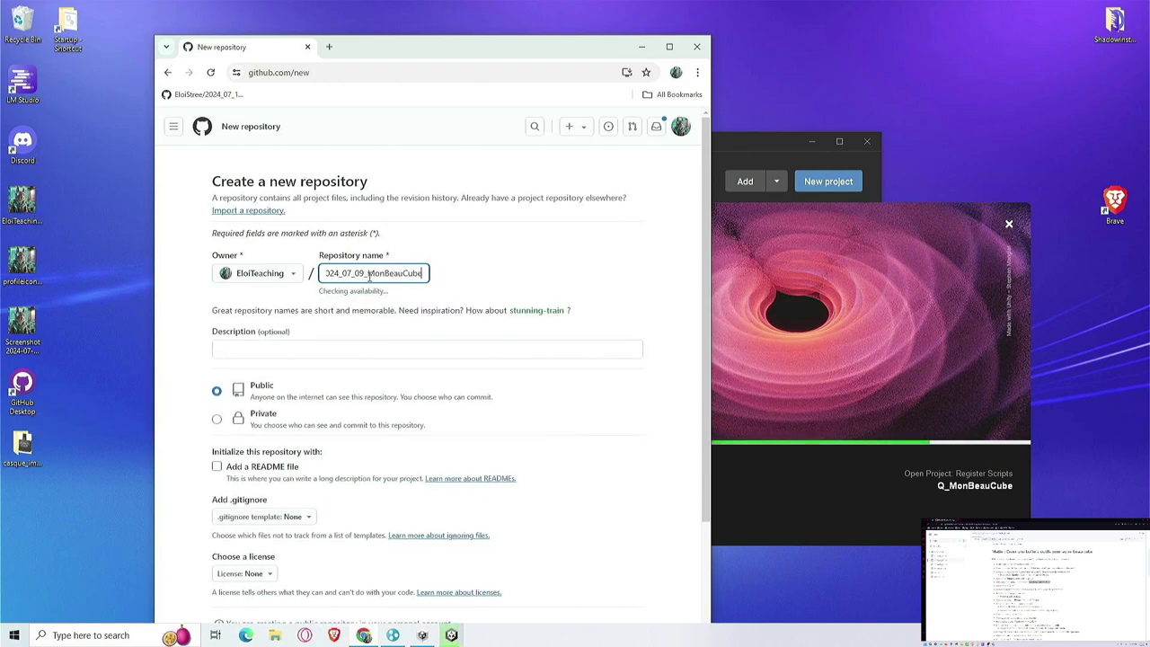
type("Package")
key("Tab")
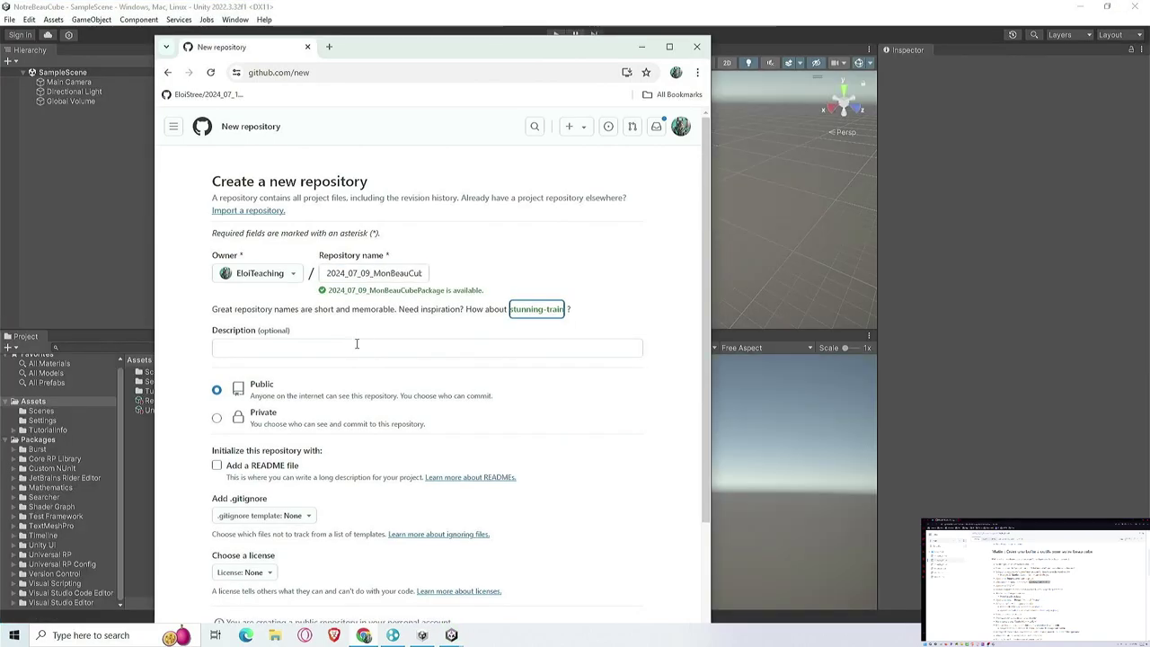
left_click(355, 350)
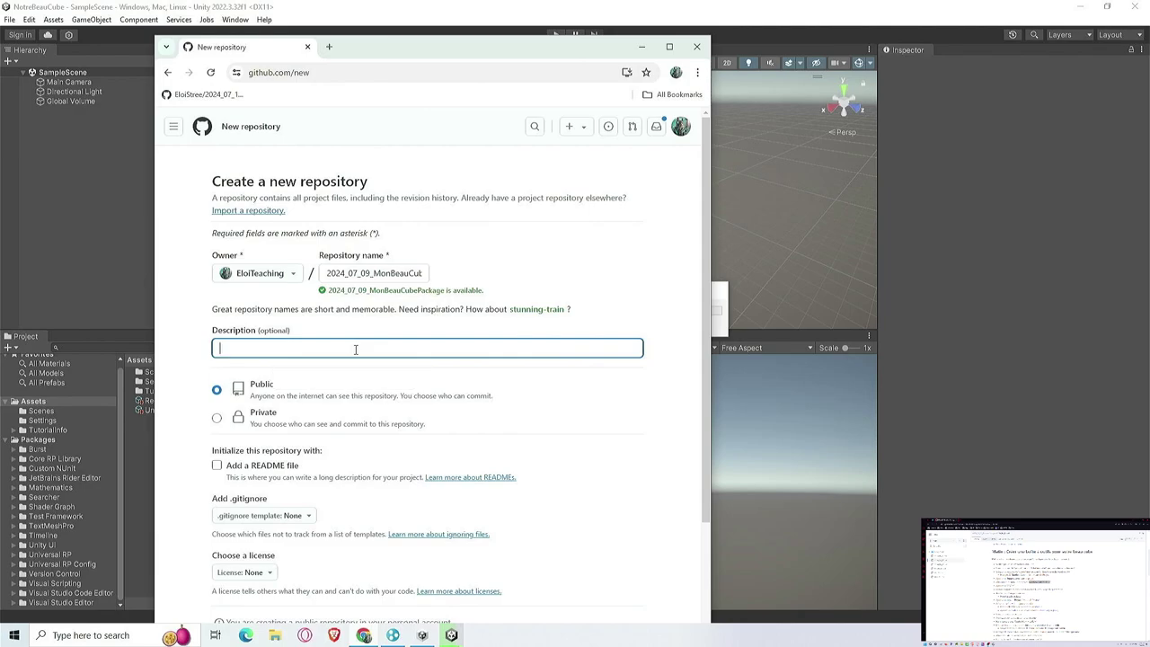
type("Unpackage d un manifique Cube")
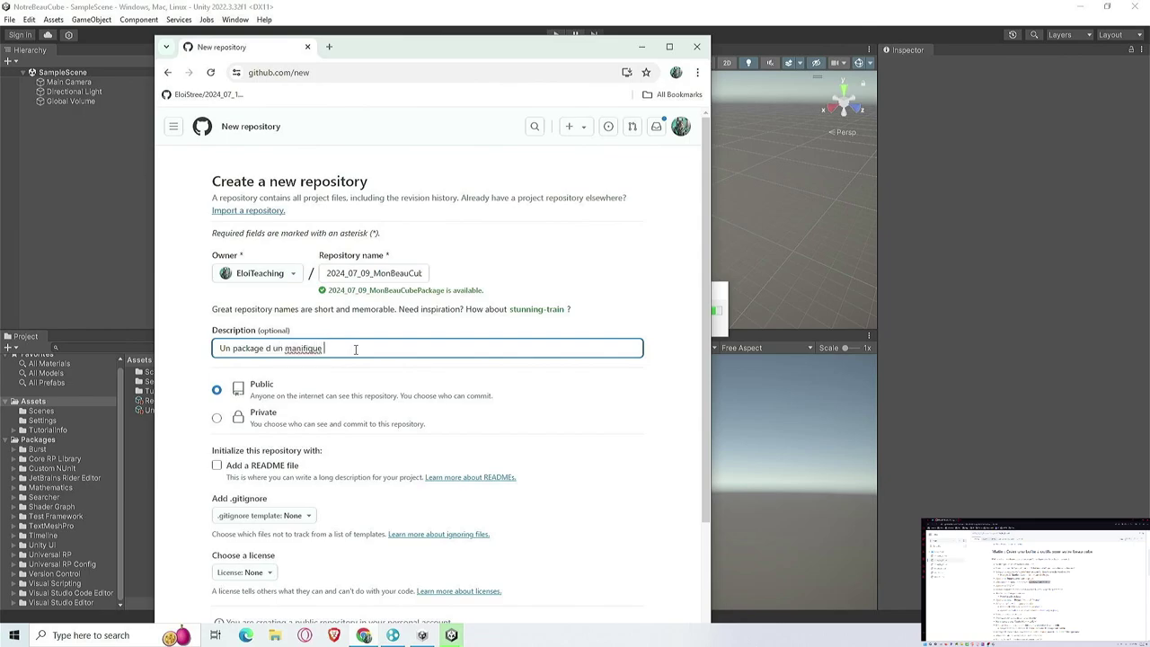
left_click(259, 466)
scroll(364, 391, "down", 3)
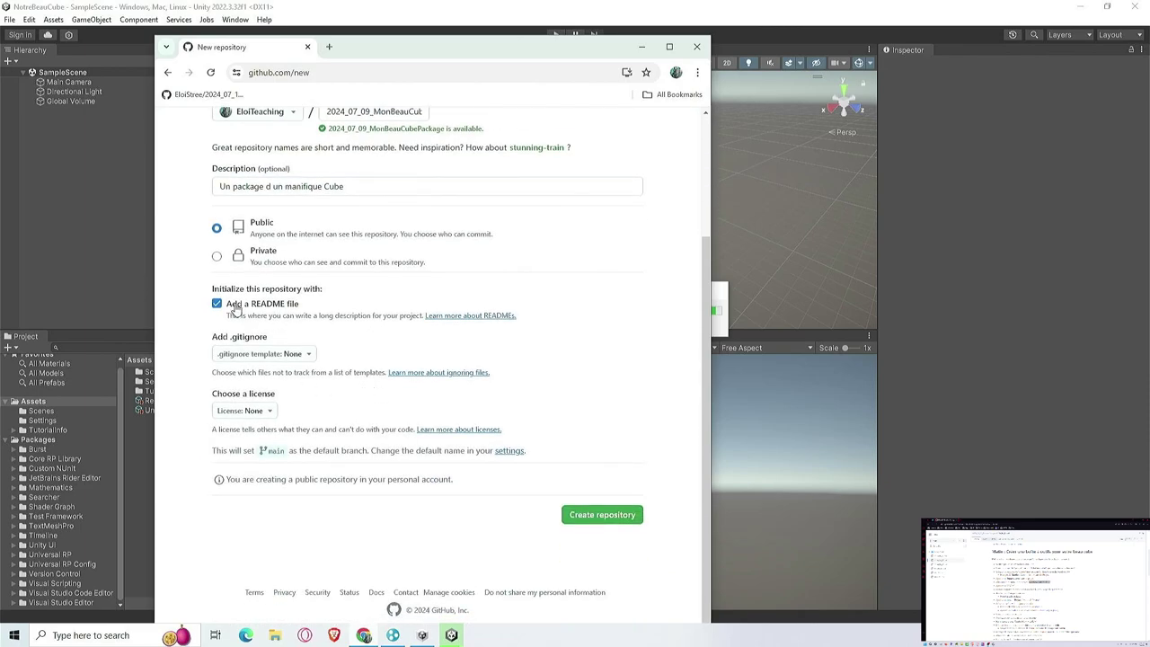
left_click(616, 519)
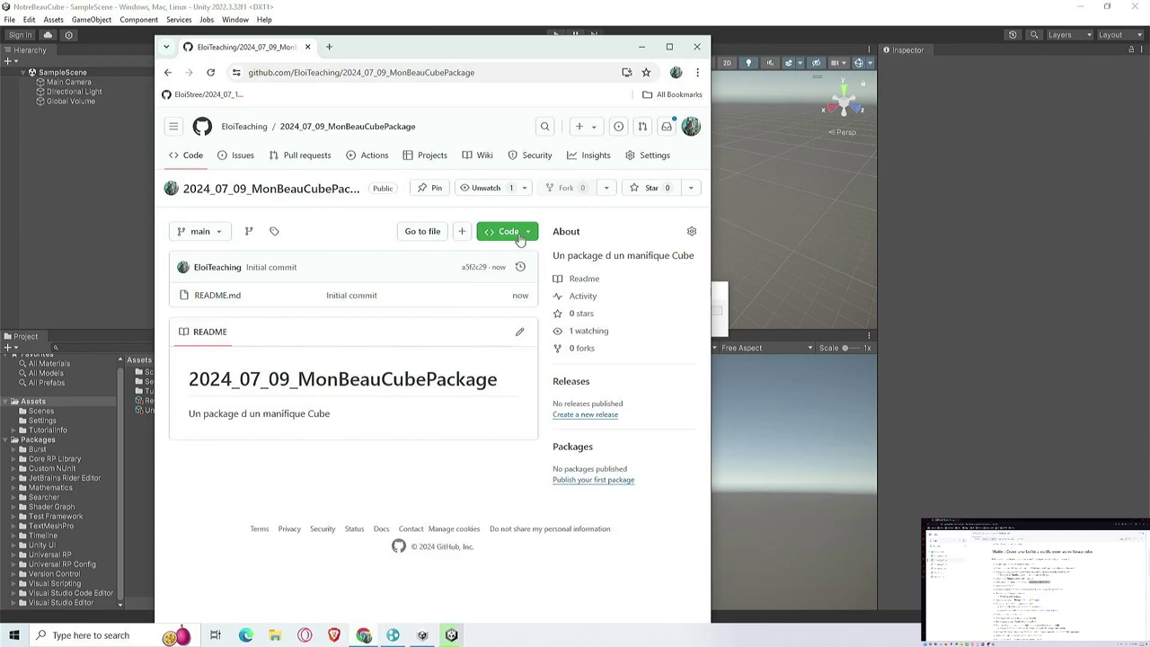
Copy the repository's HTTPS clone URL from the Code menu
left_click(518, 235)
left_click(519, 336)
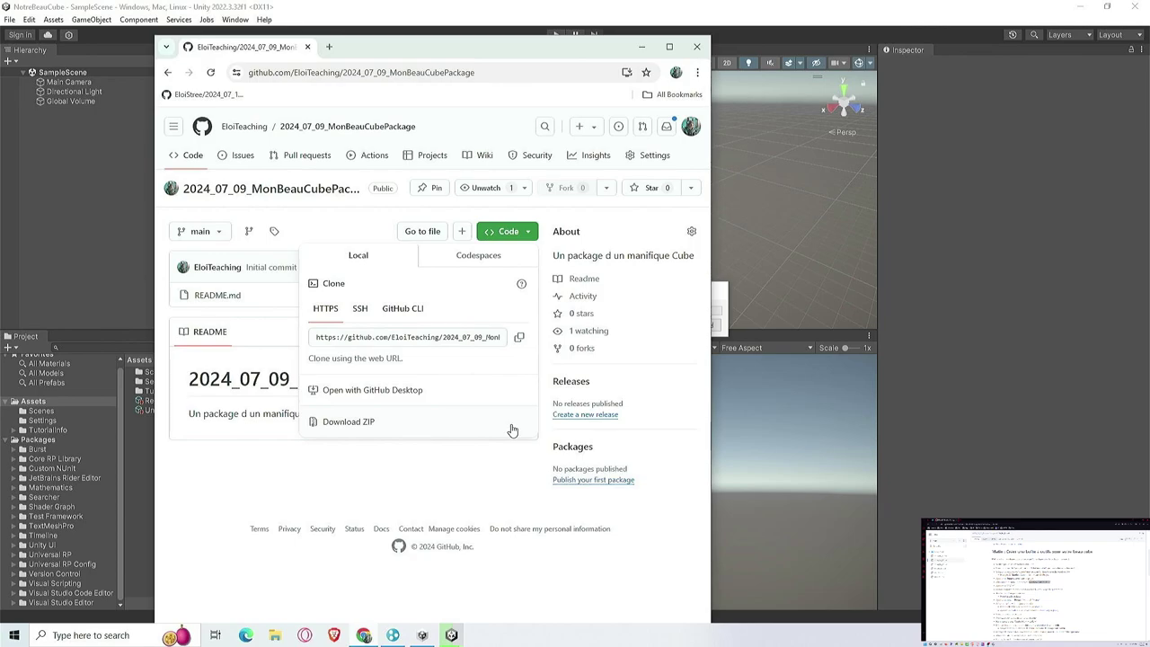
left_click(519, 338)
left_click(543, 519)
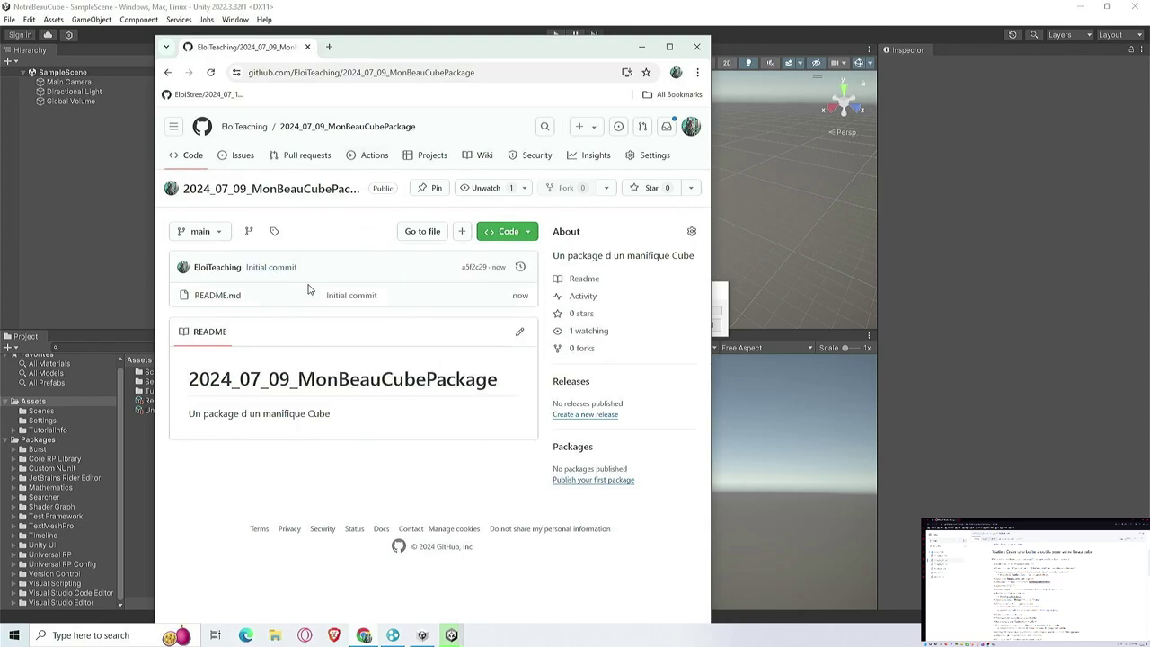
left_click(15, 635)
Launch GitHub Desktop and choose 2024_07_09_MonBeauCubePackage as the repository to clone
type("disk")
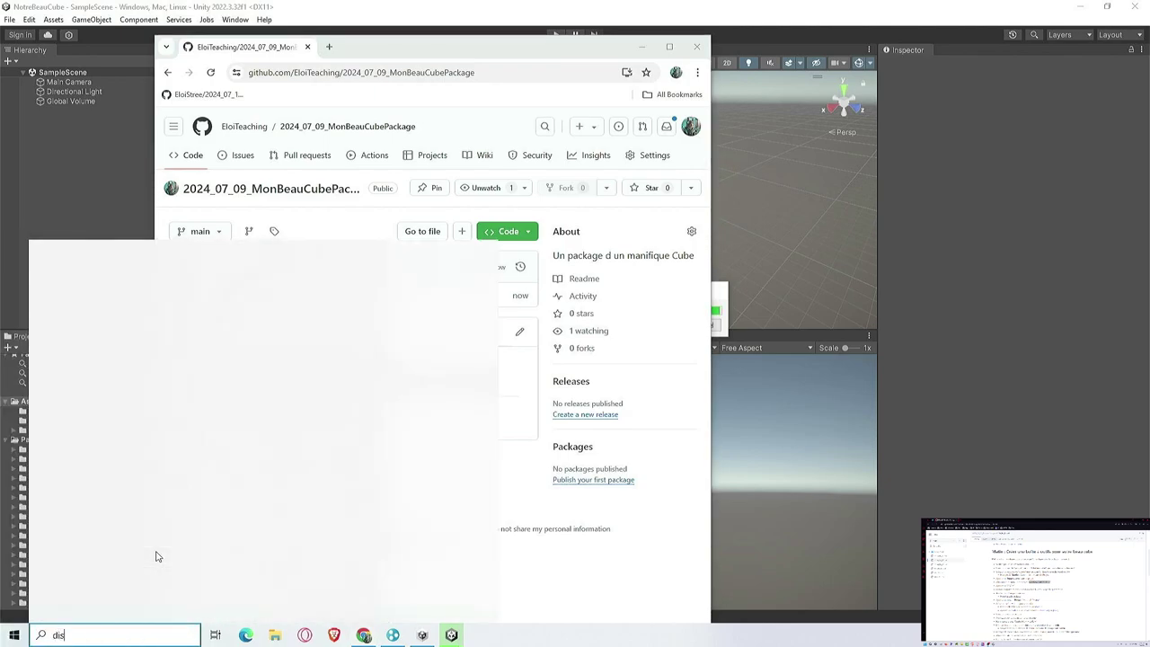
key("BackSpace")
key("BackSpace")
key("BackSpace")
key("BackSpace")
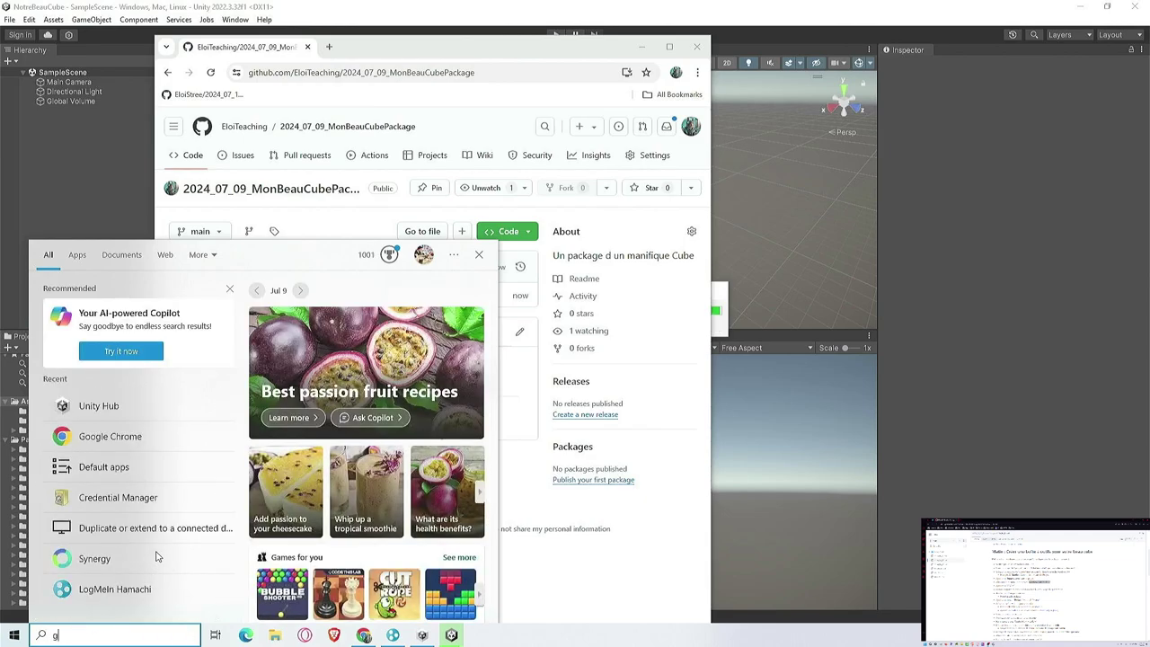
type("git")
key("Return")
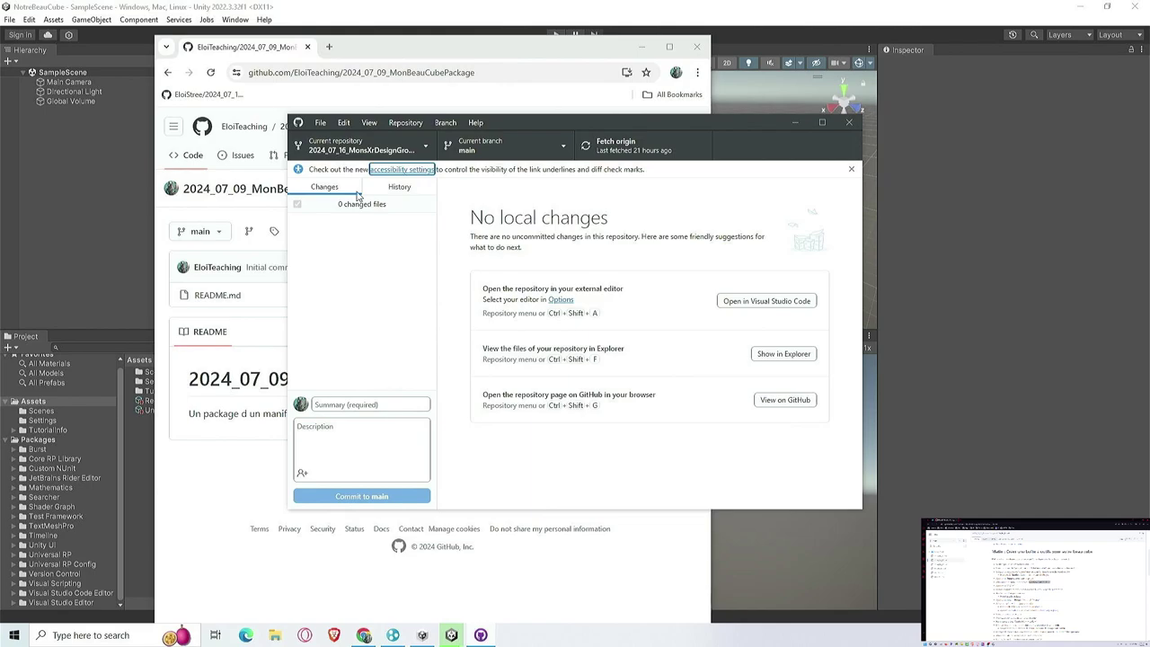
left_click(367, 125)
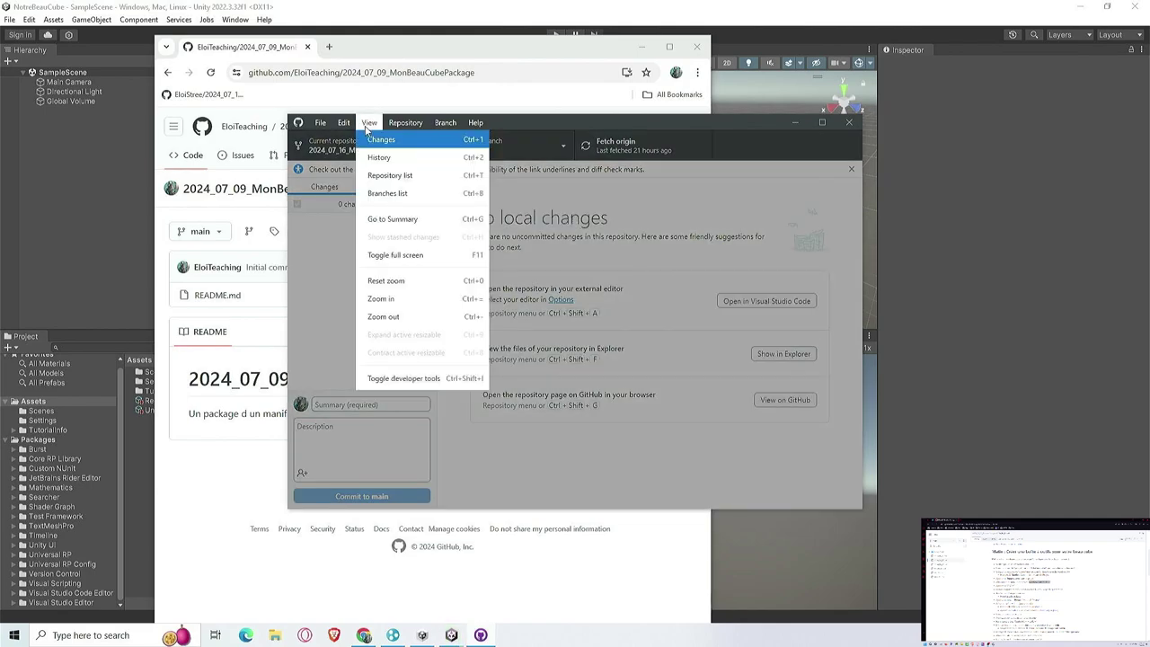
left_click(525, 216)
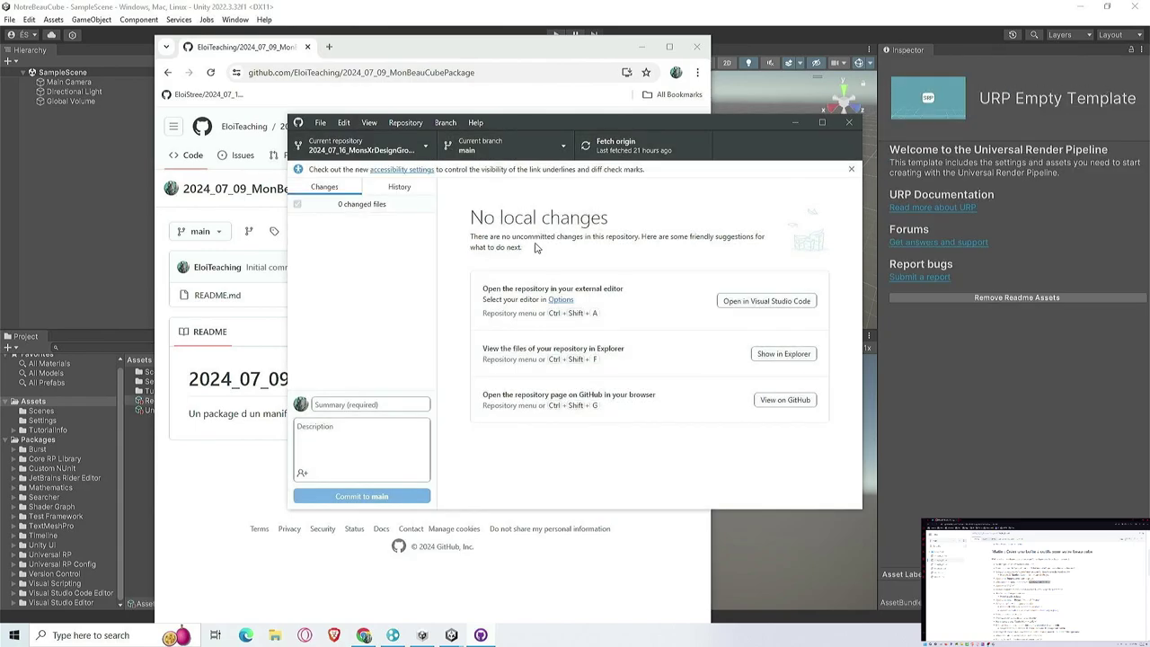
left_click(320, 123)
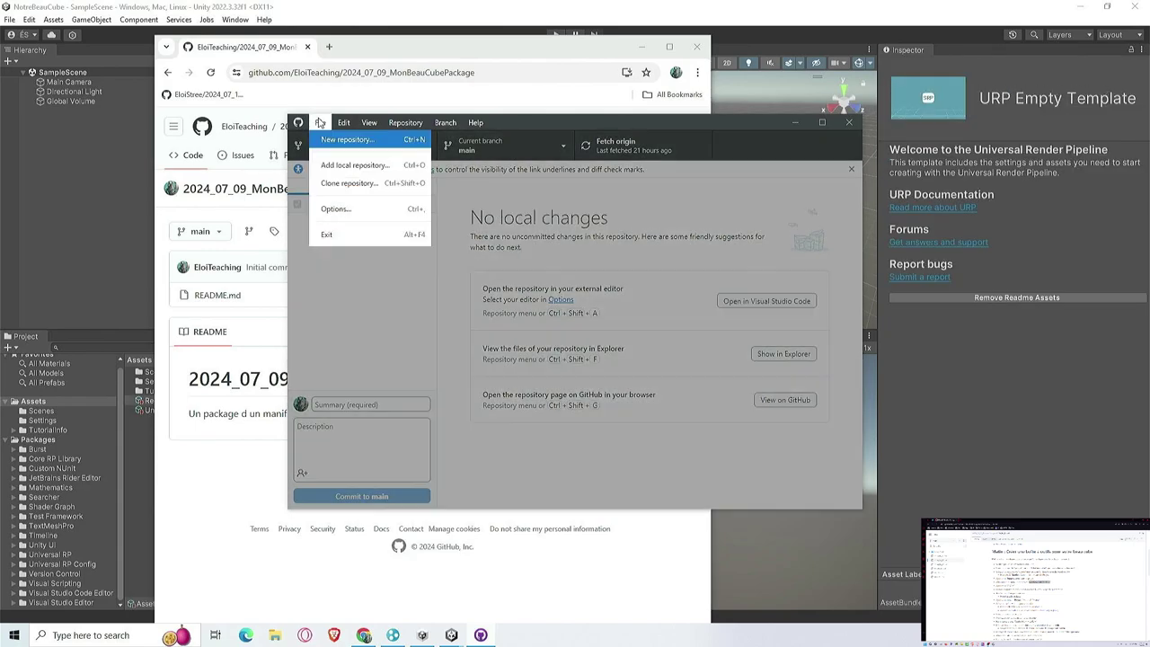
left_click(357, 183)
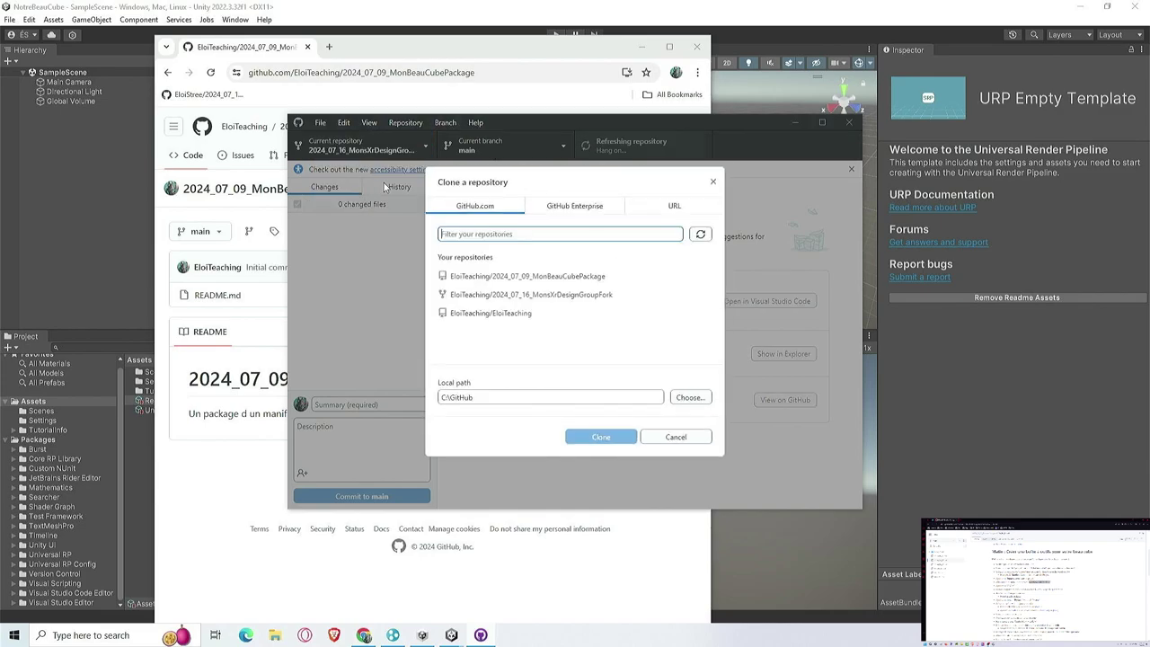
left_click(568, 278)
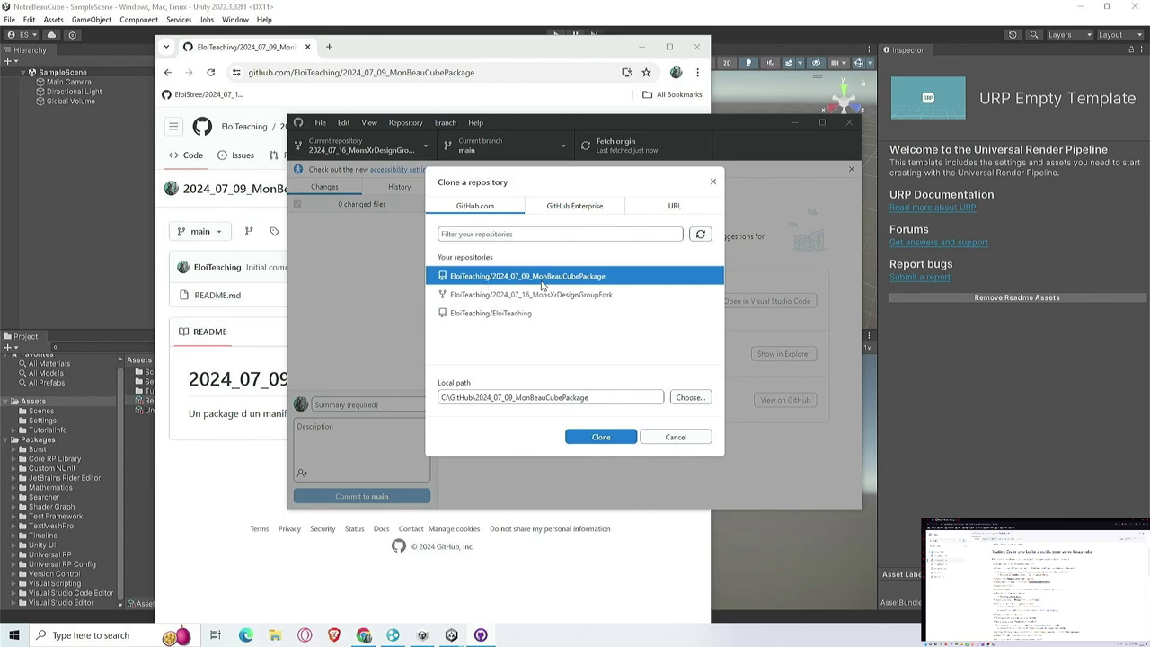
Create folder P in C:\U\Q_MonBeauCube\Assets, set it as the clone location, and clone
left_click(688, 399)
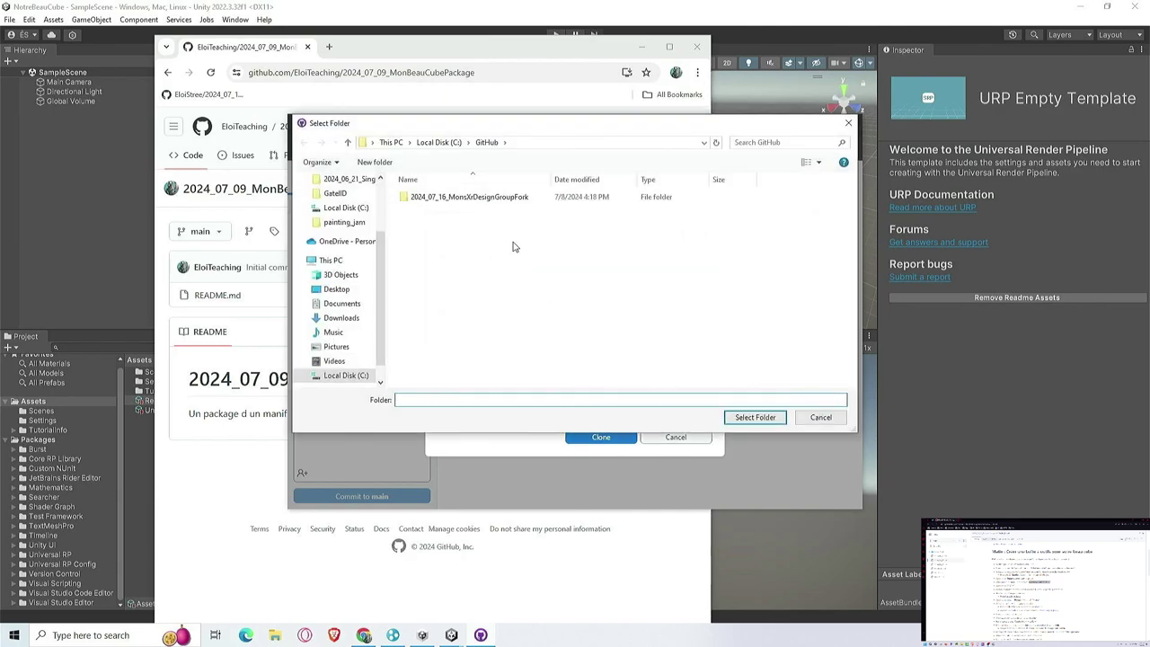
left_click(444, 142)
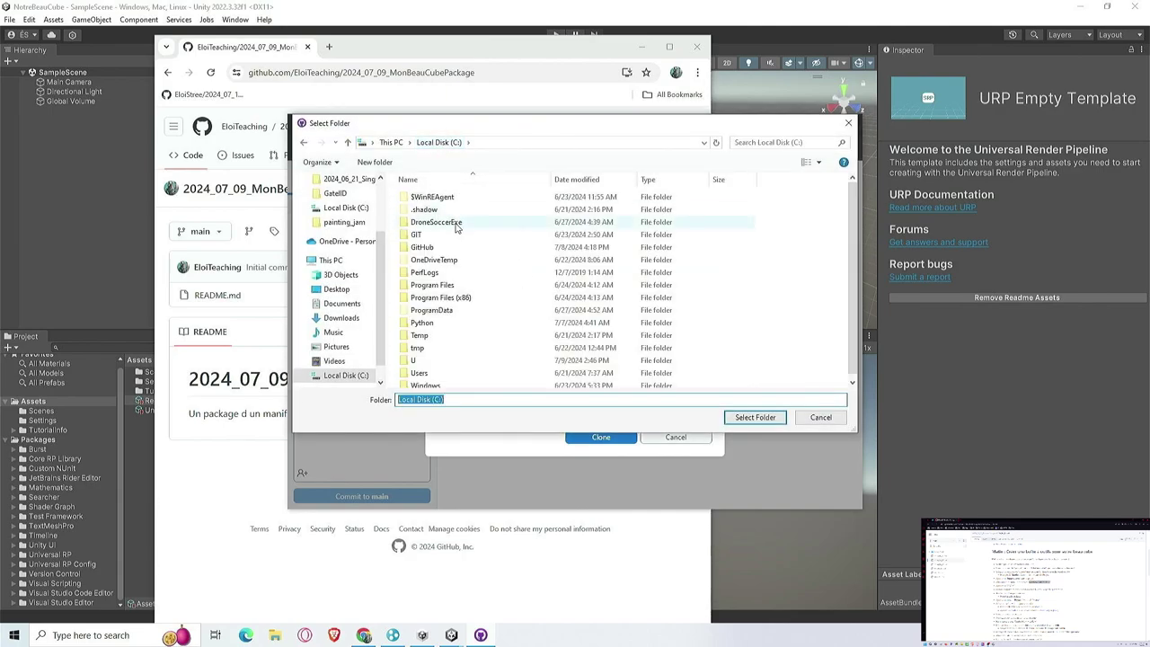
double_click(415, 360)
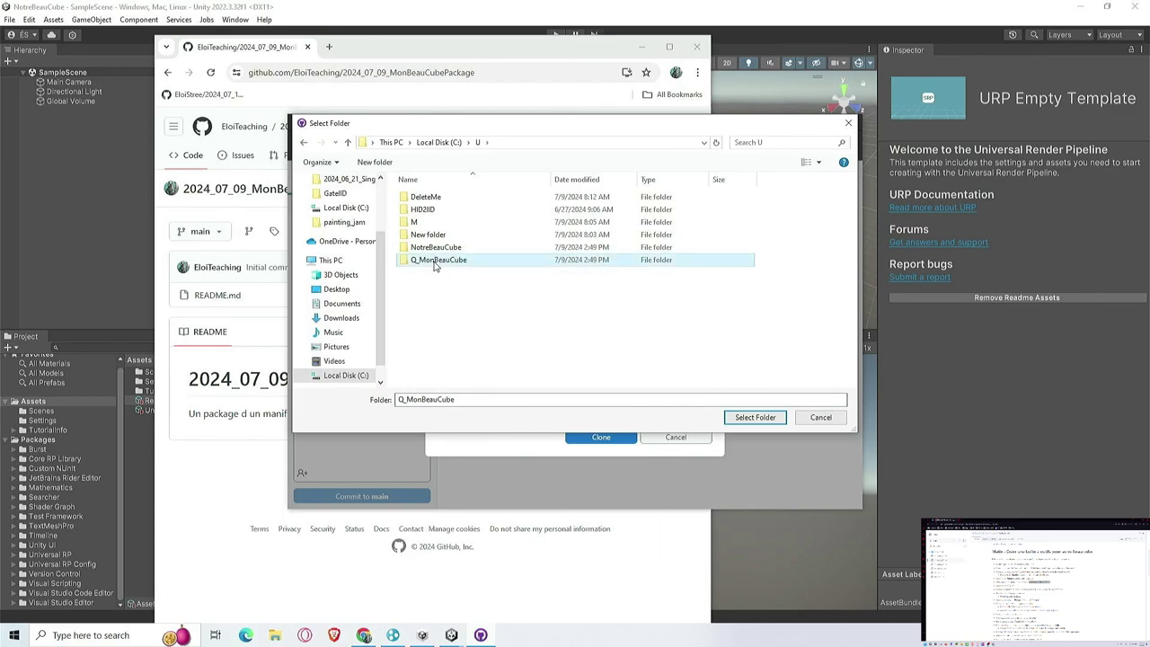
double_click(426, 262)
left_click(439, 204)
double_click(440, 201)
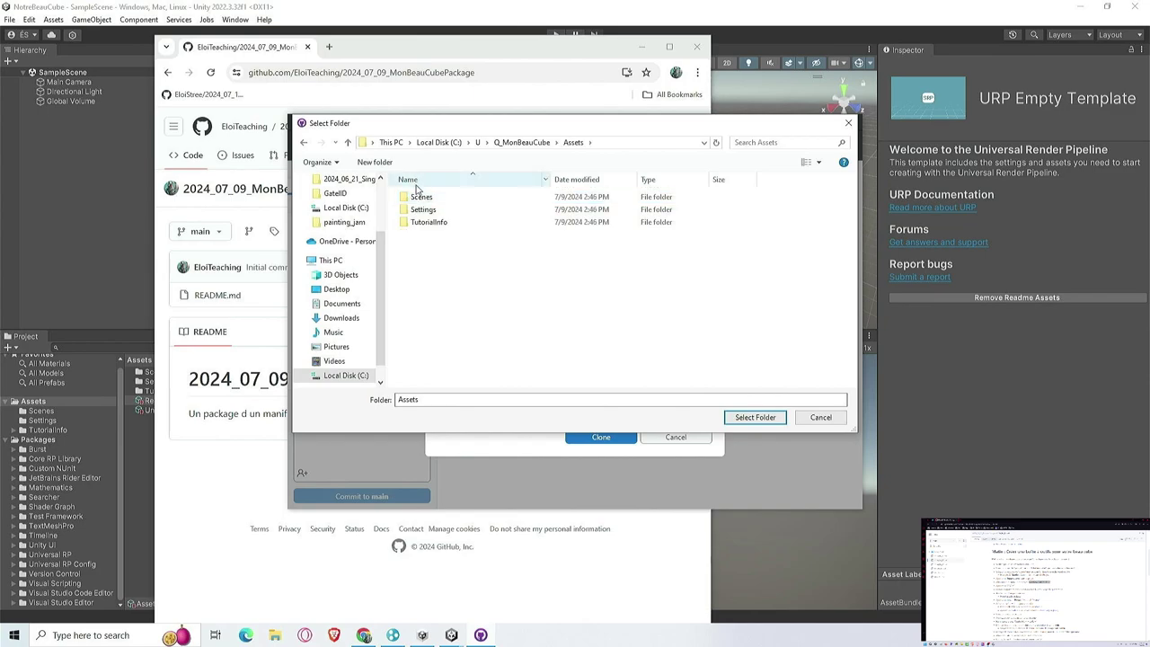
left_click(385, 164)
type("P")
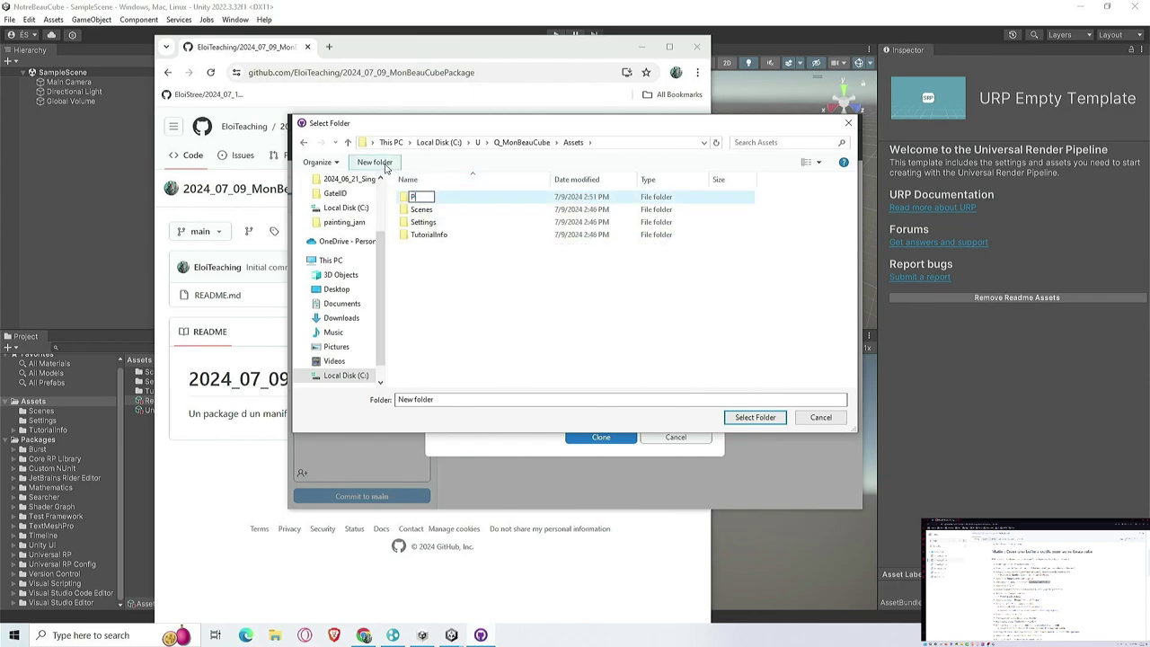
key("Return")
double_click(442, 203)
left_click(755, 417)
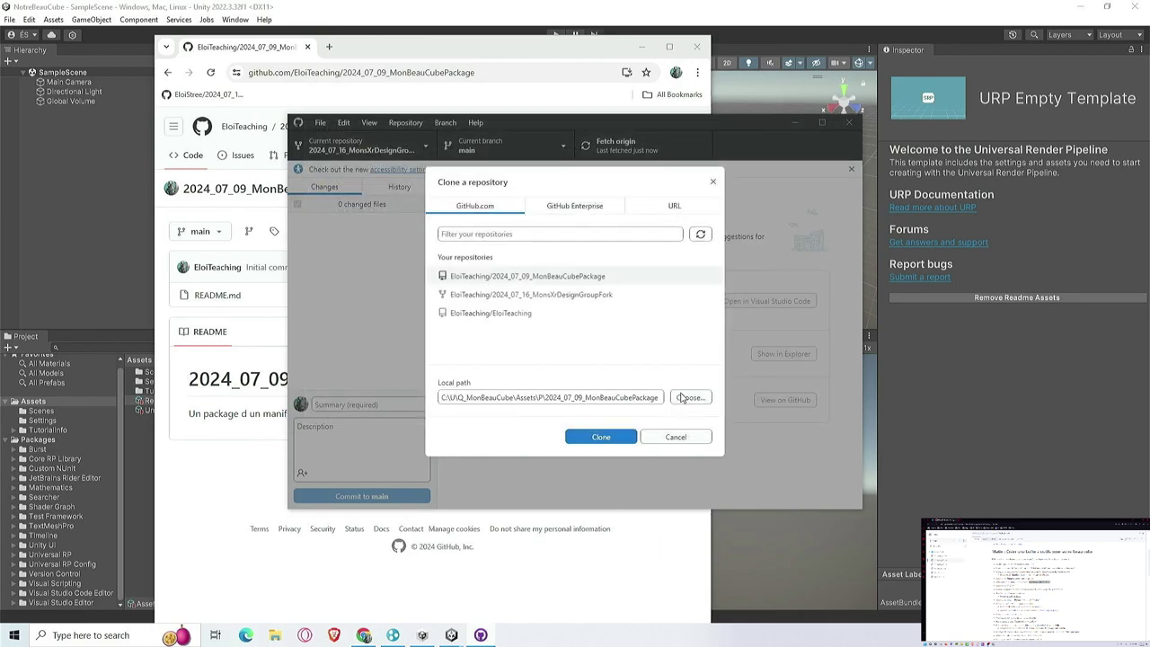
left_click(608, 435)
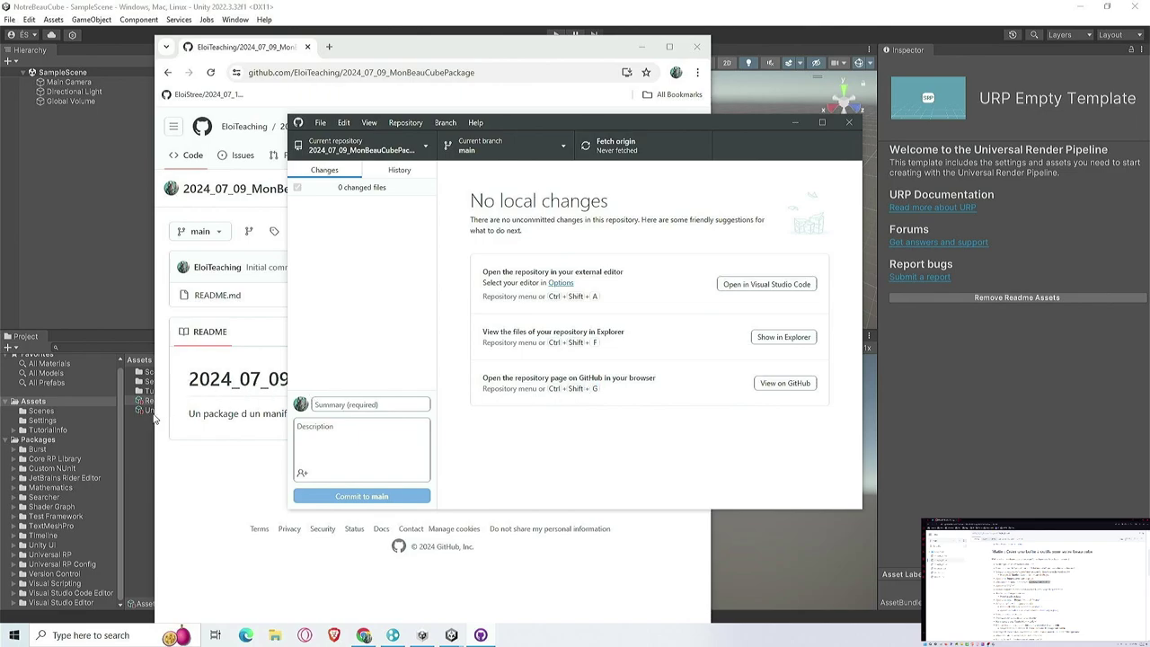
Widen the Project window panes and bring the Q_MonBeauCube editor to the front
left_click(124, 445)
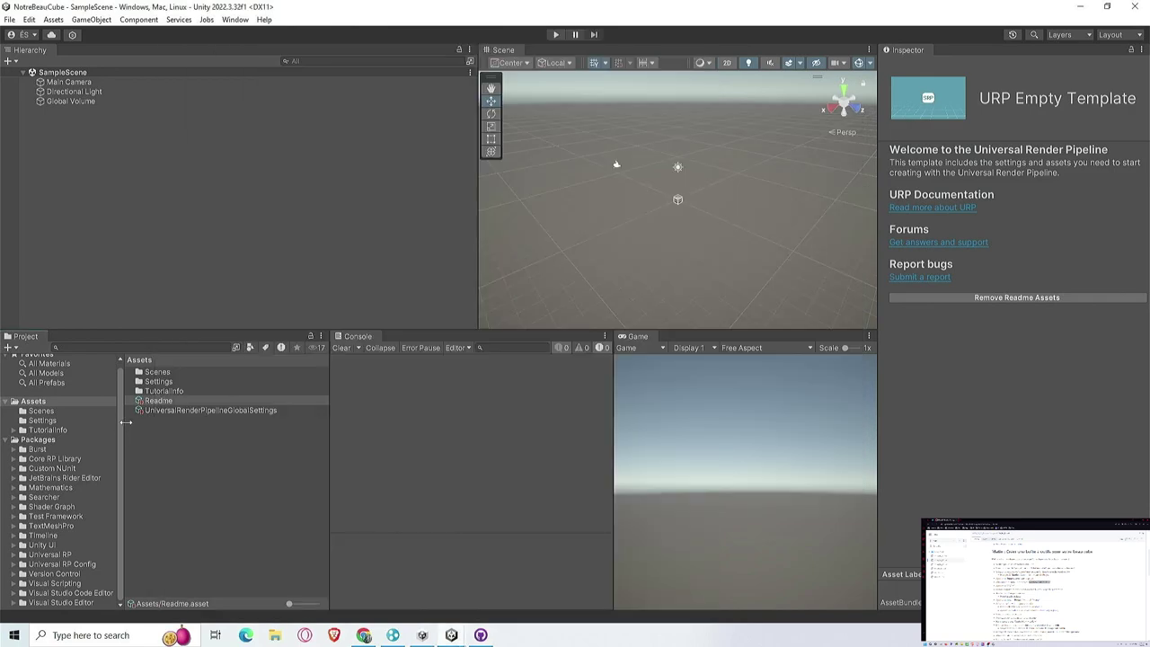
left_click_drag(123, 425, 138, 425)
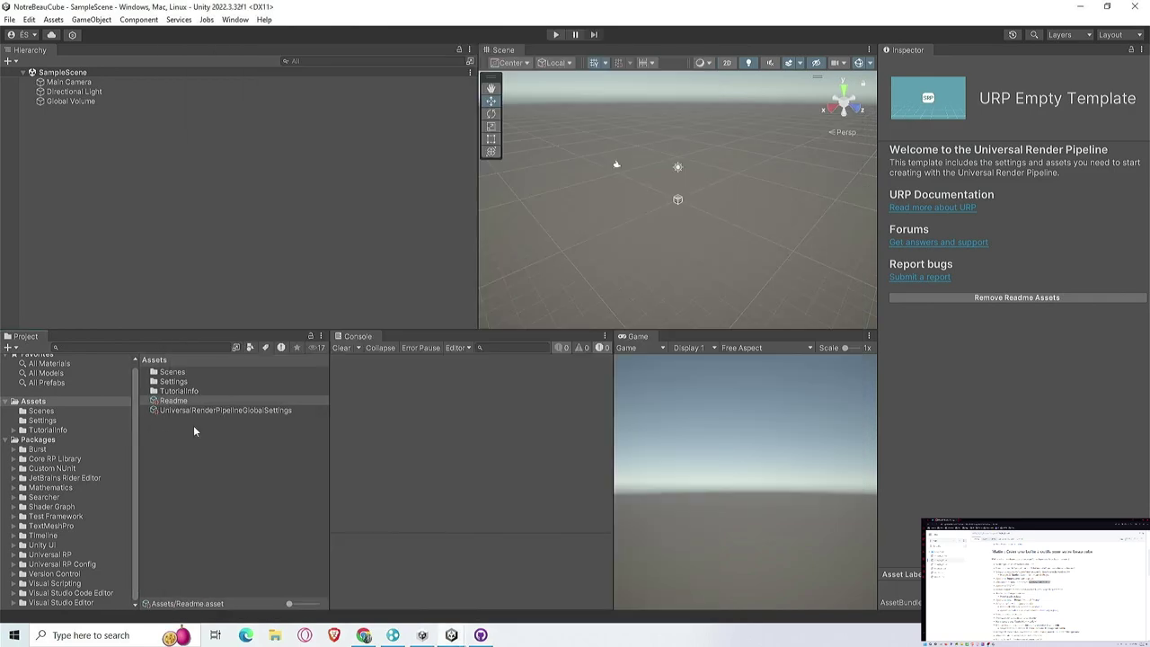
left_click_drag(330, 435, 401, 445)
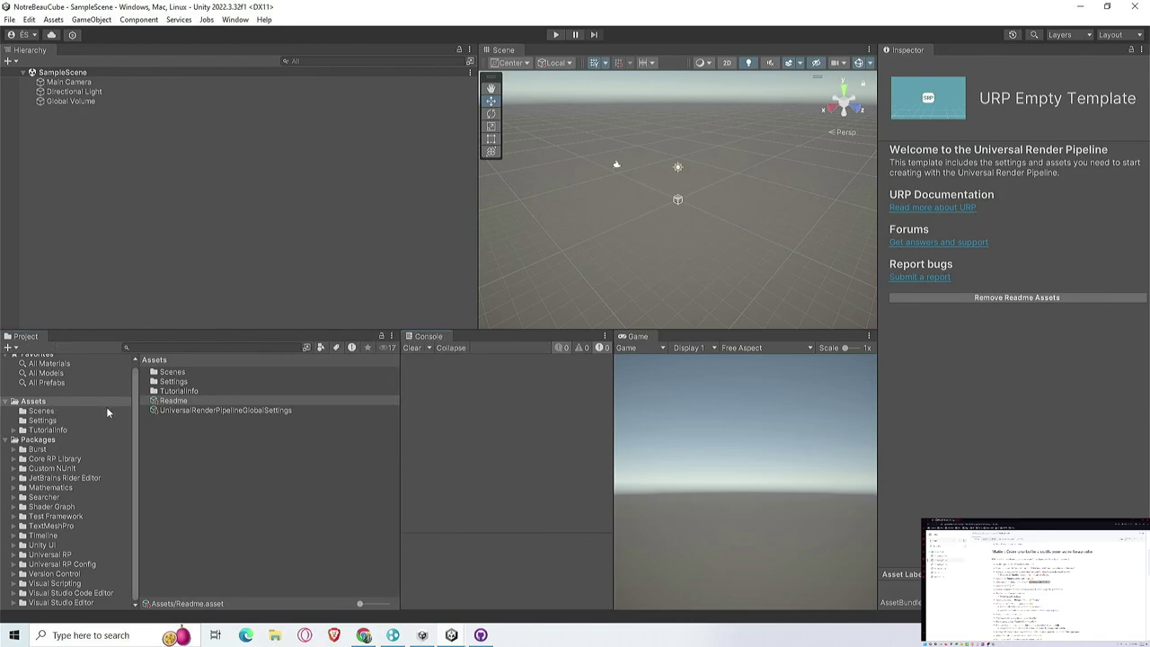
key("alt+Tab")
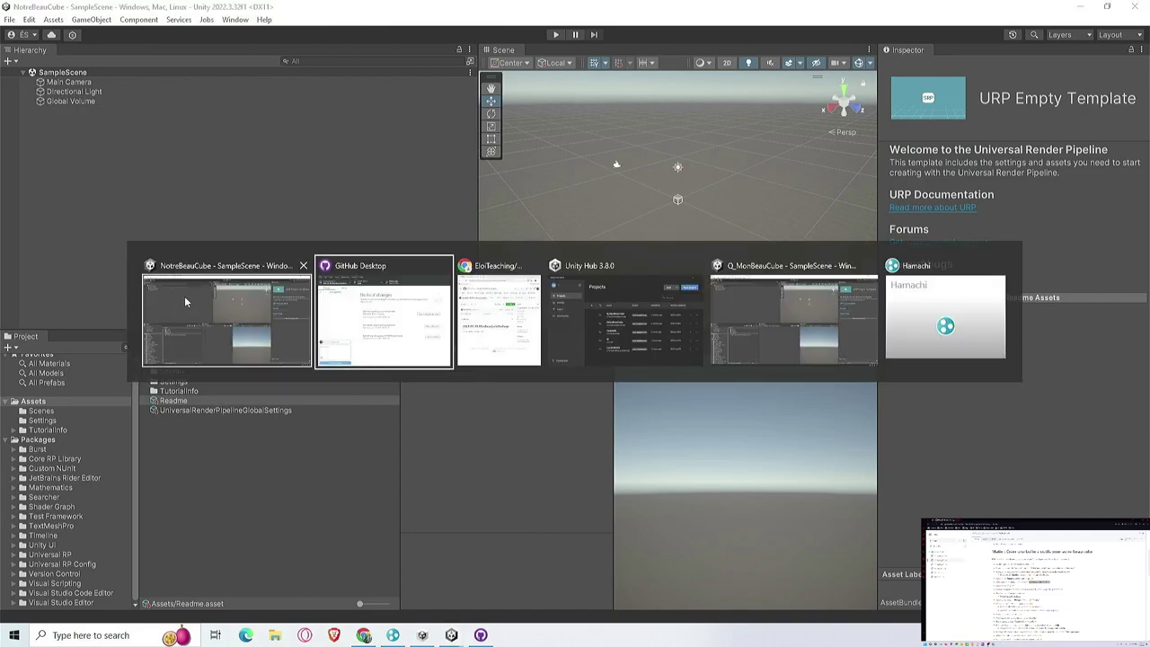
left_click(753, 289)
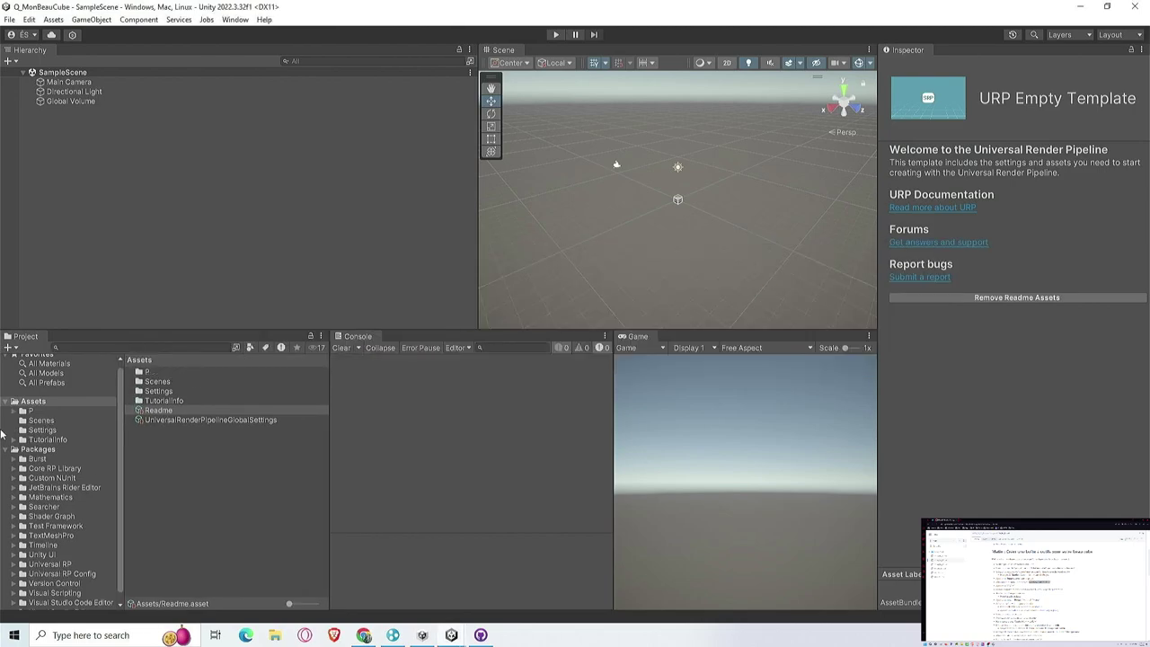
Expand Assets > P and open the 2024_07_09_MonBeauCubePackage folder to see its README
left_click(16, 410)
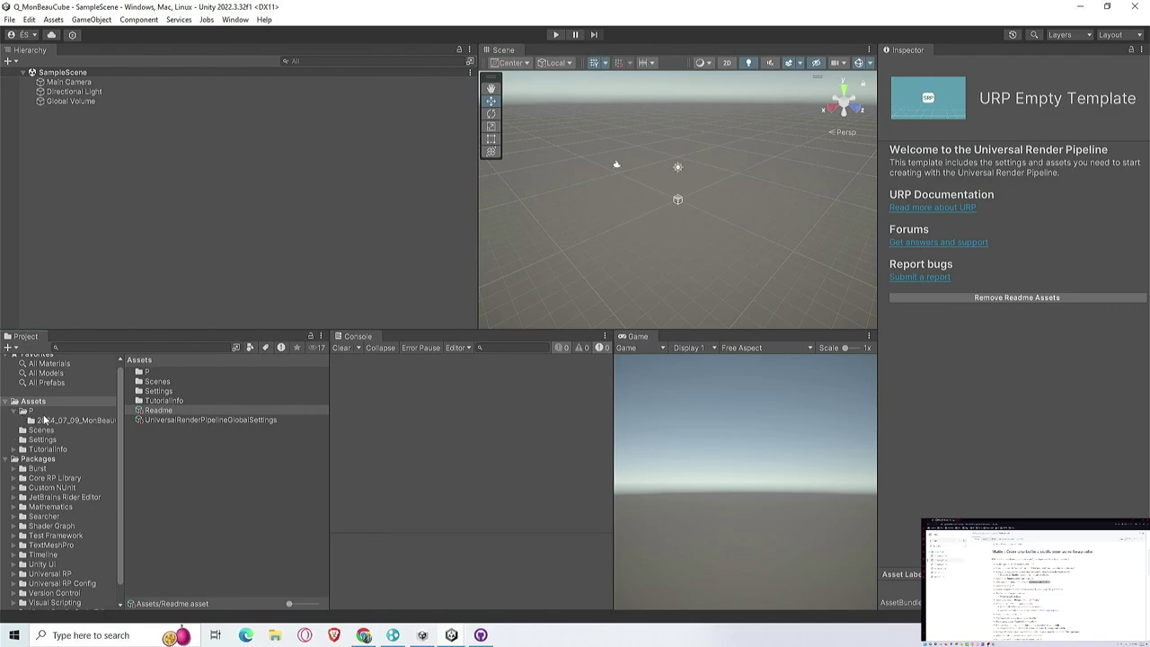
left_click(43, 414)
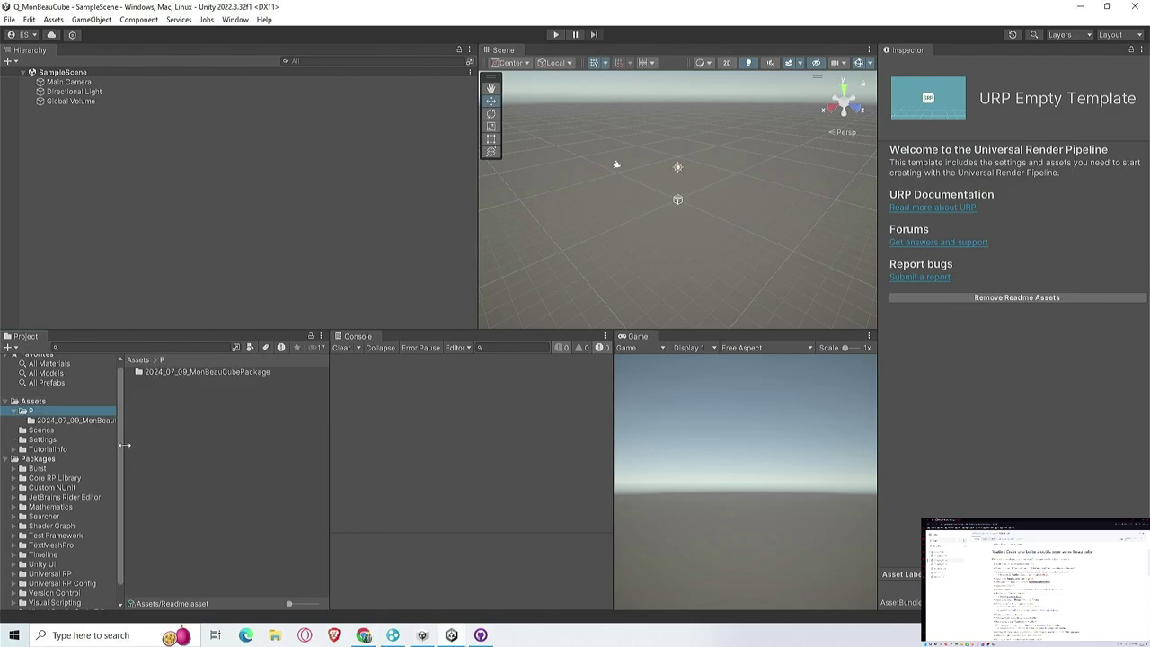
scroll(123, 444, "down", 1)
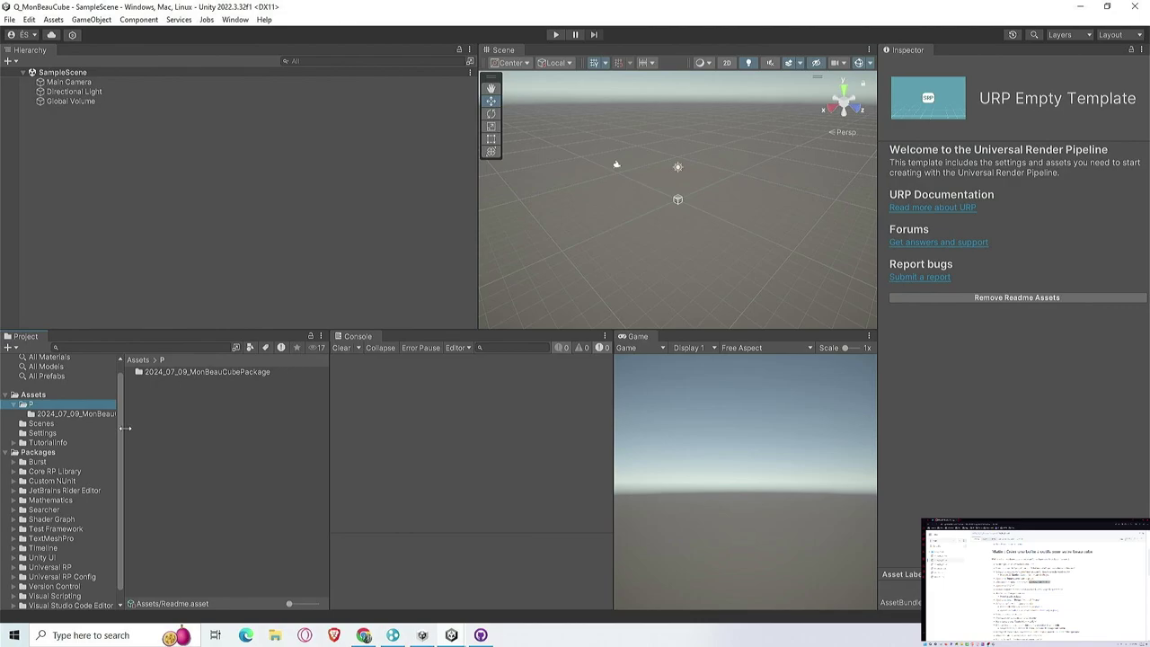
left_click_drag(125, 427, 233, 429)
left_click(146, 413)
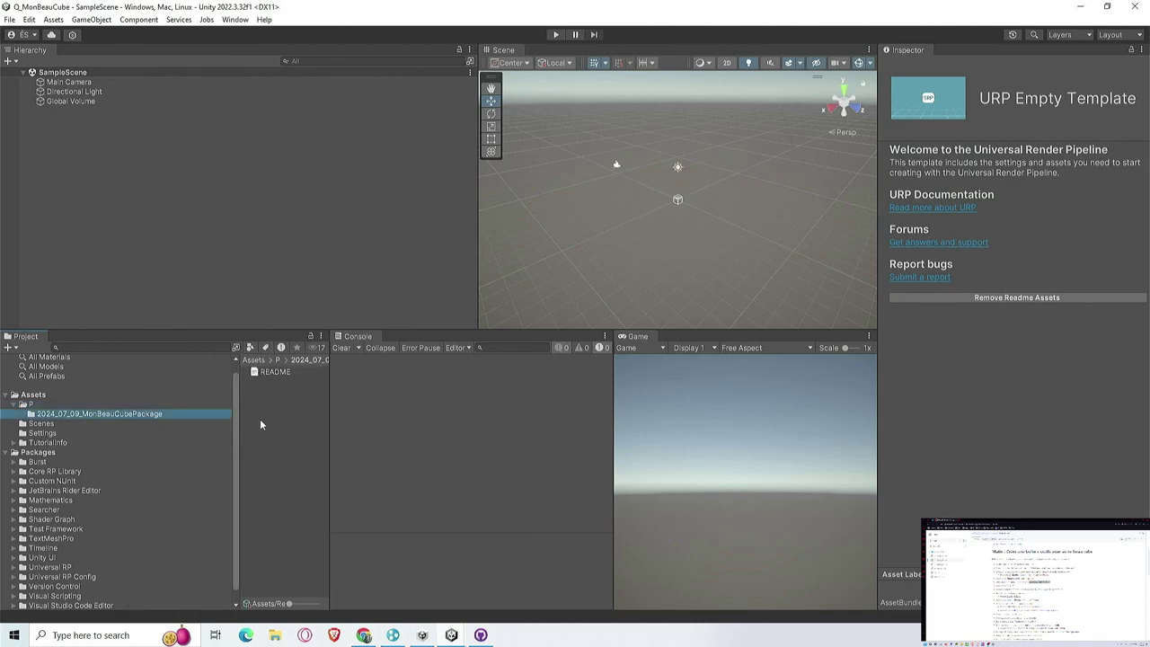
left_click_drag(327, 421, 446, 433)
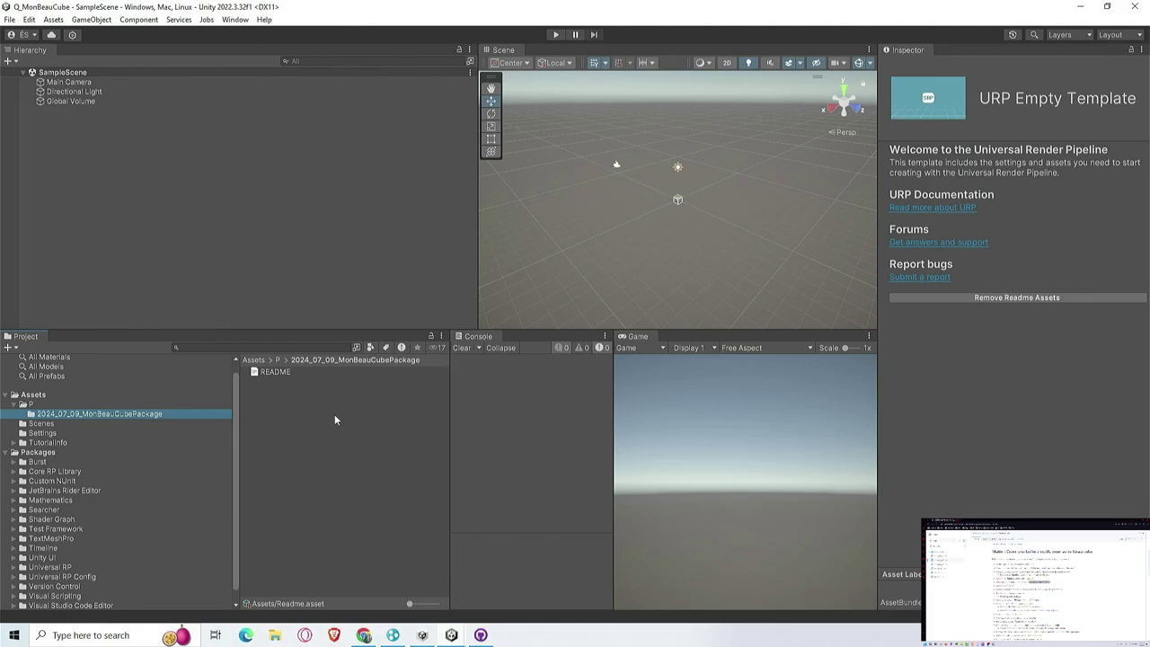
left_click(147, 403)
left_click(151, 395)
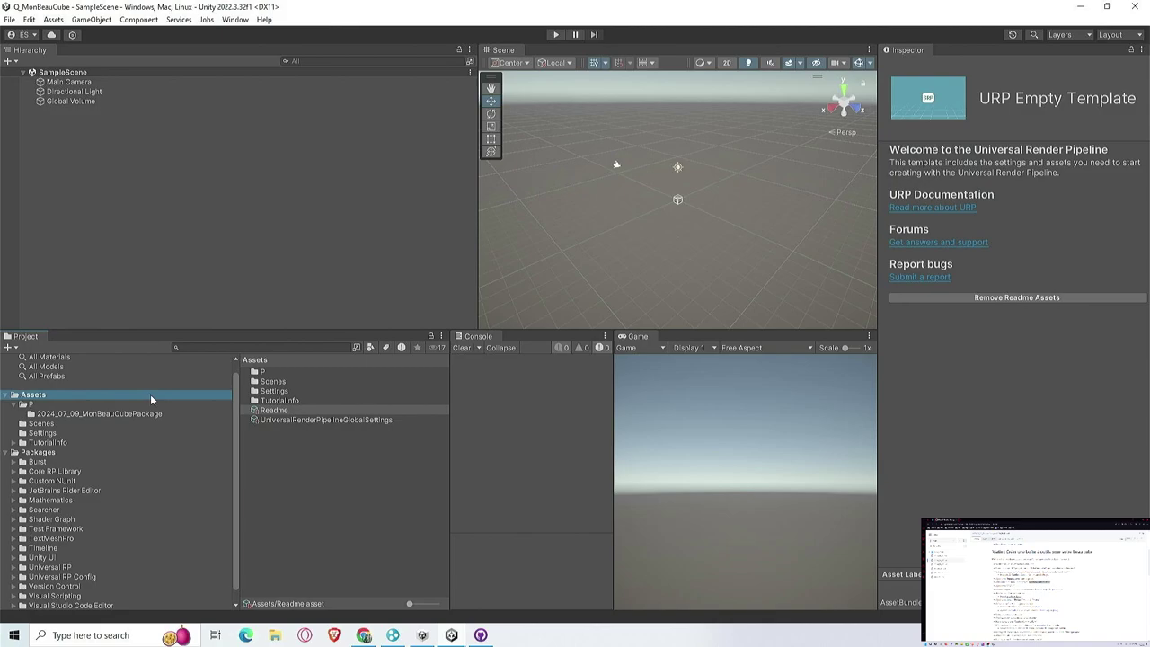
In Package Manager, list the Unity Registry, search 'inpu' and install Input System, then switch editors
left_click(235, 20)
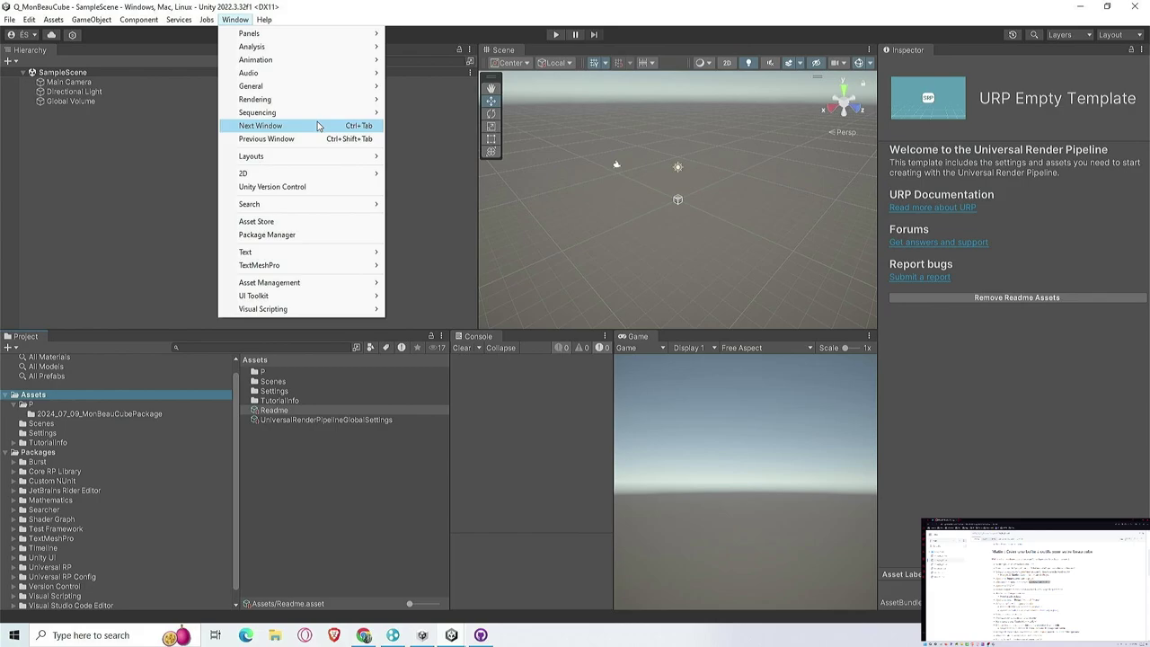
left_click(312, 237)
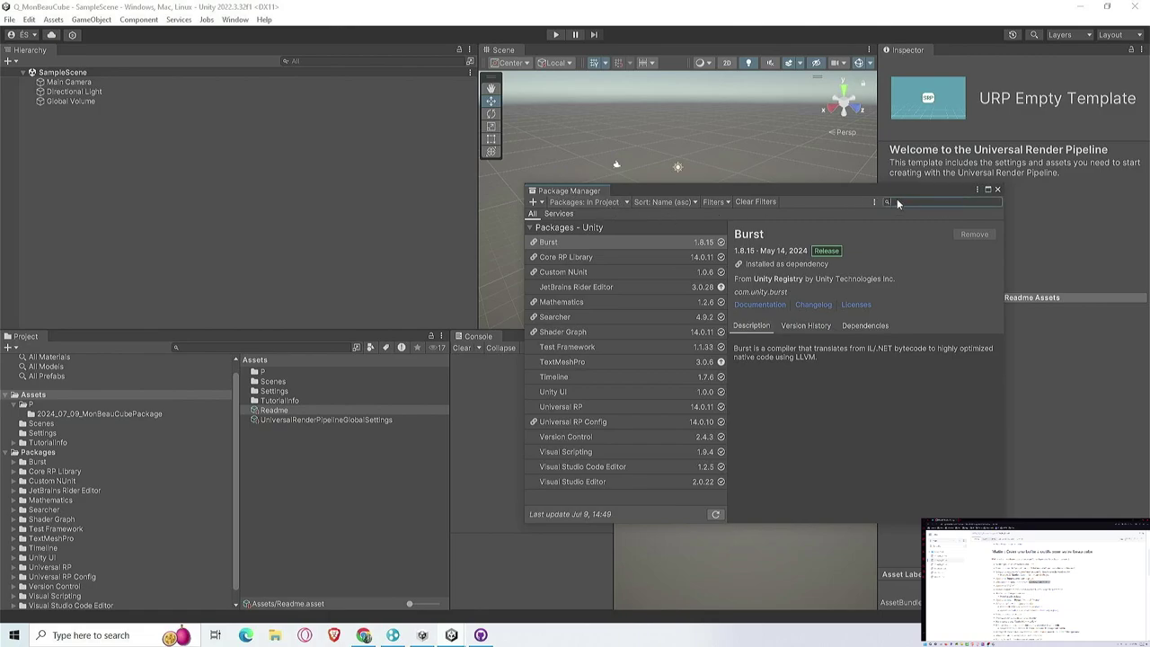
type("ut")
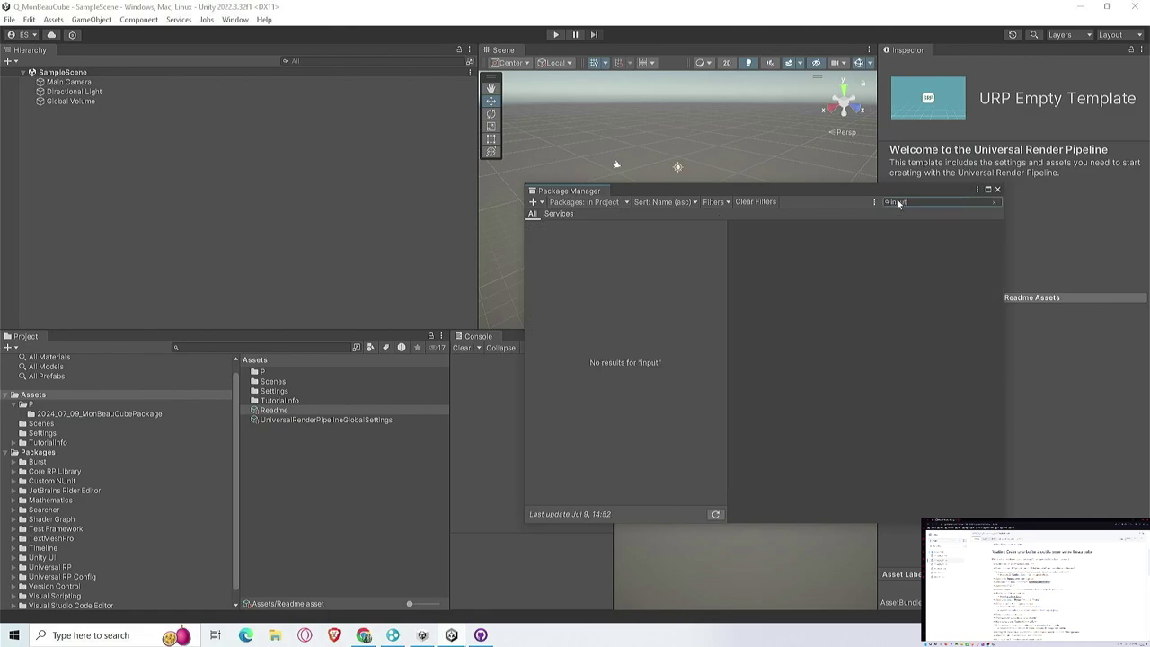
left_click(586, 201)
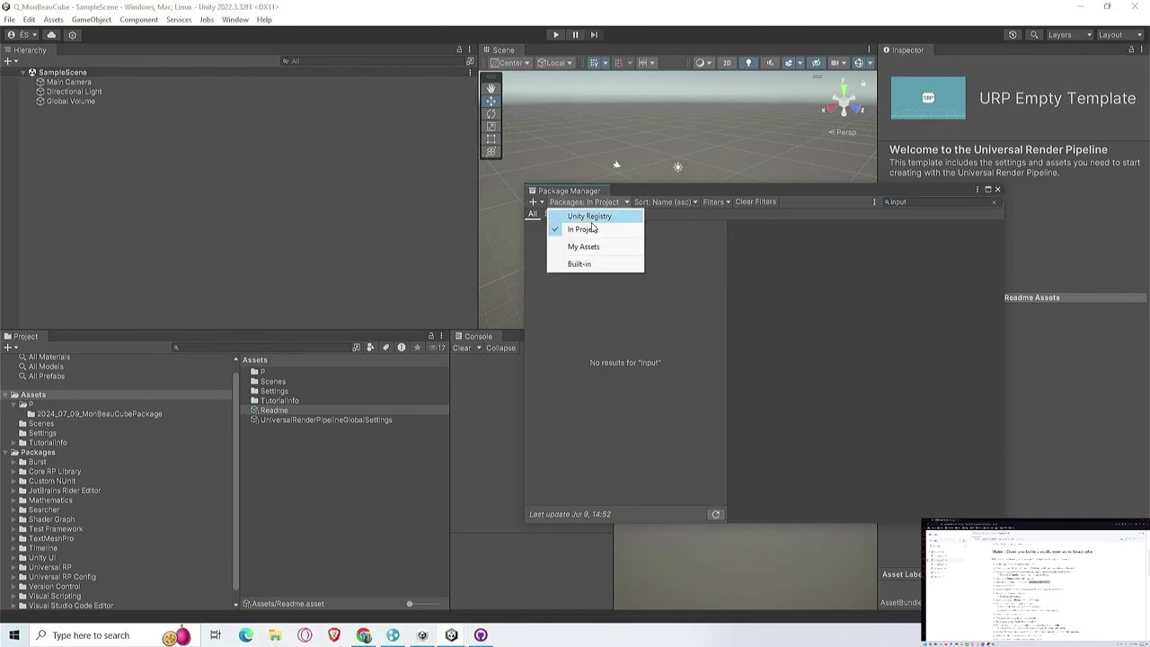
left_click(598, 202)
left_click(605, 199)
left_click(607, 218)
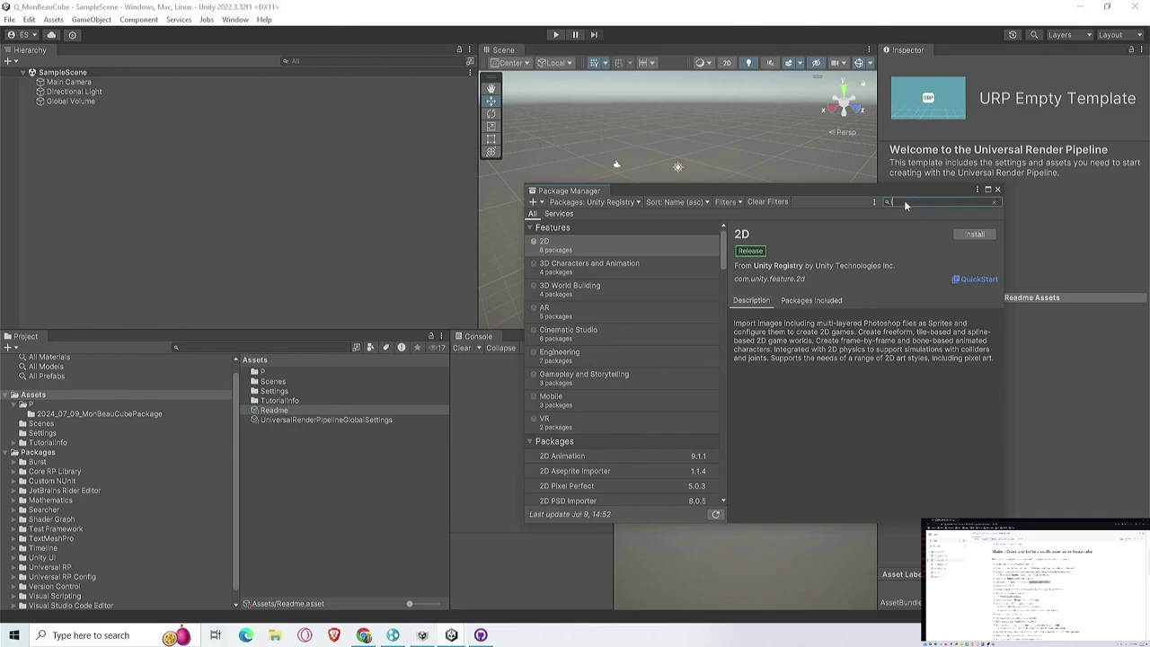
type("inpu")
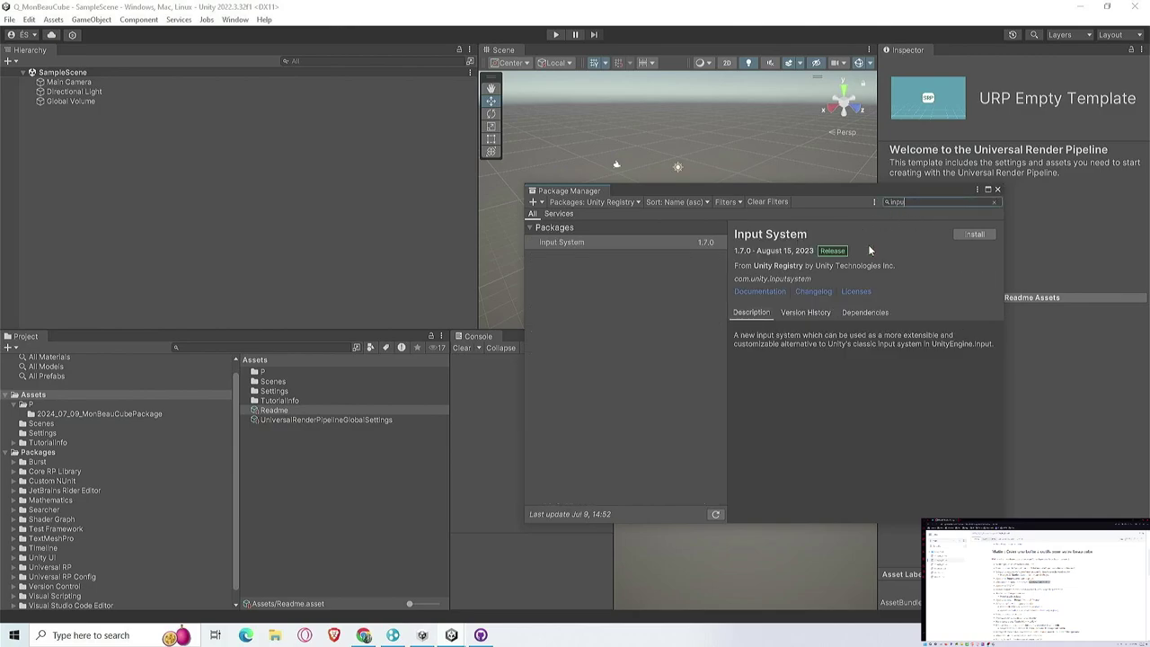
left_click(963, 236)
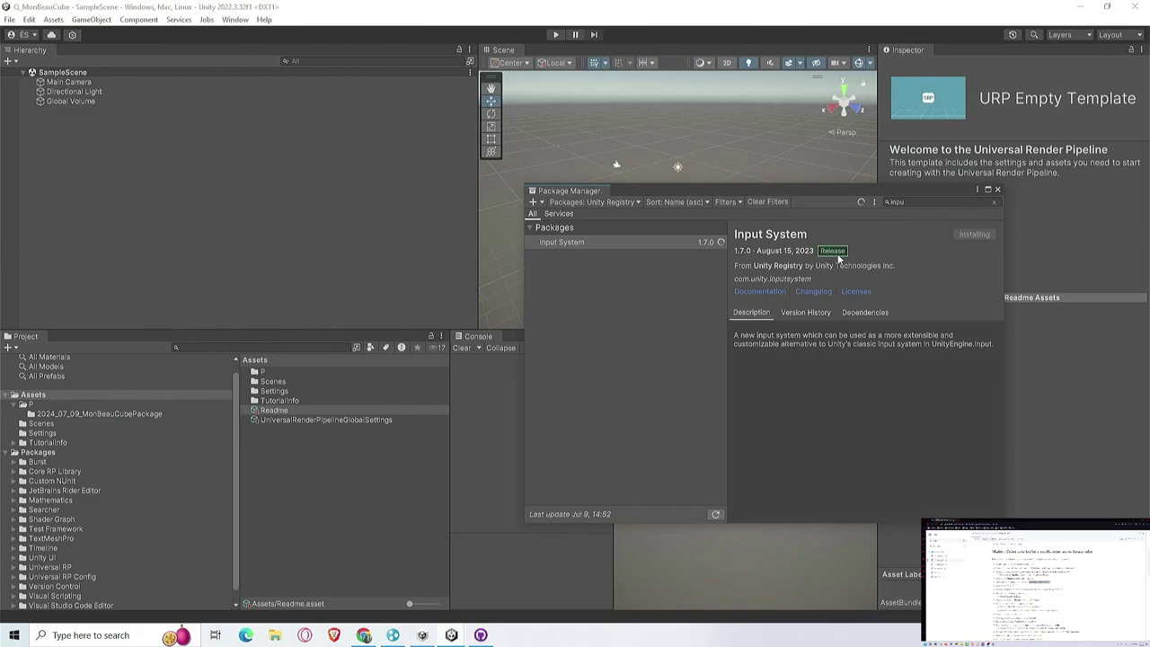
key("alt+Tab")
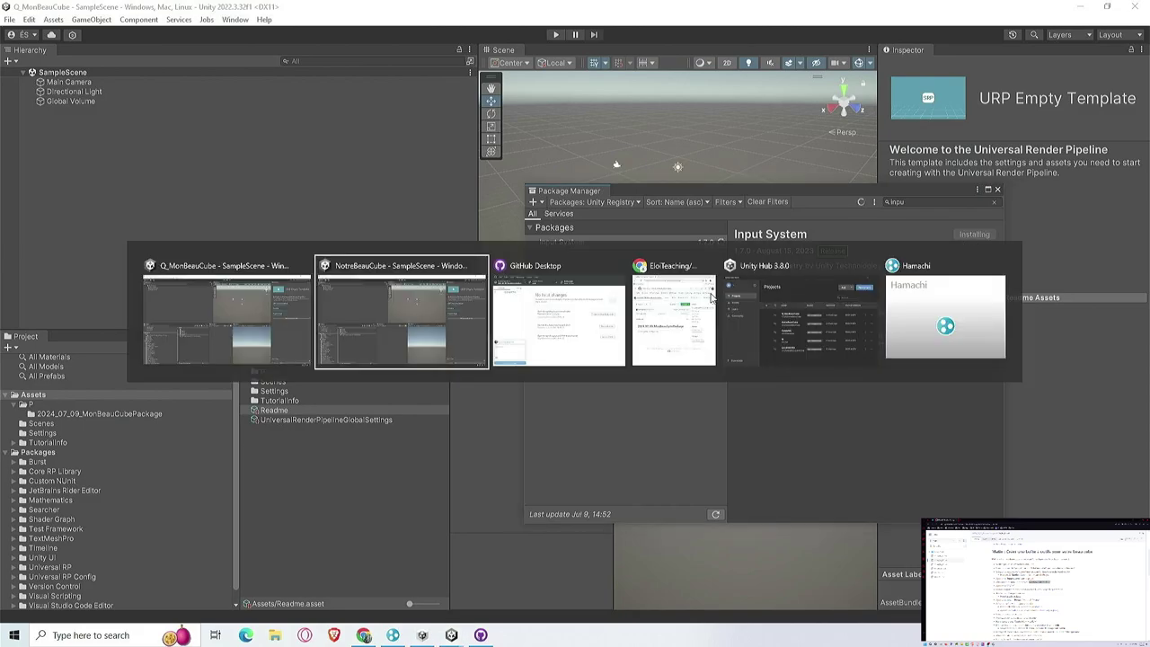
Install Input System from the Unity Registry in the Q_MonBeauCube Package Manager
left_click(234, 20)
left_click(302, 236)
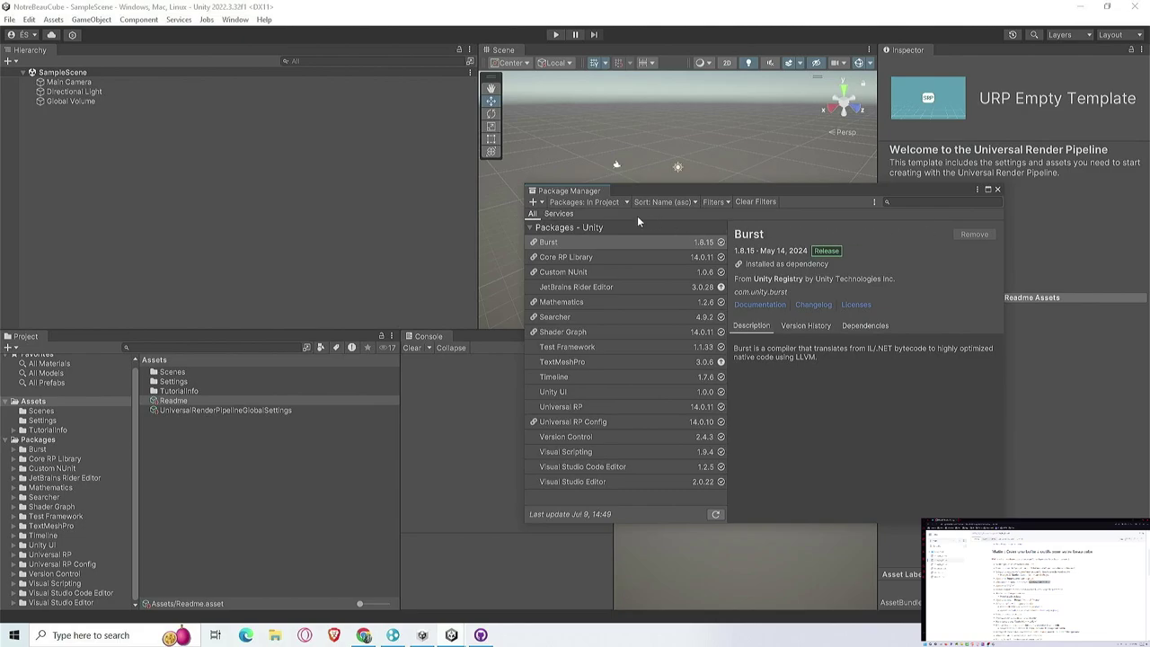
left_click(586, 201)
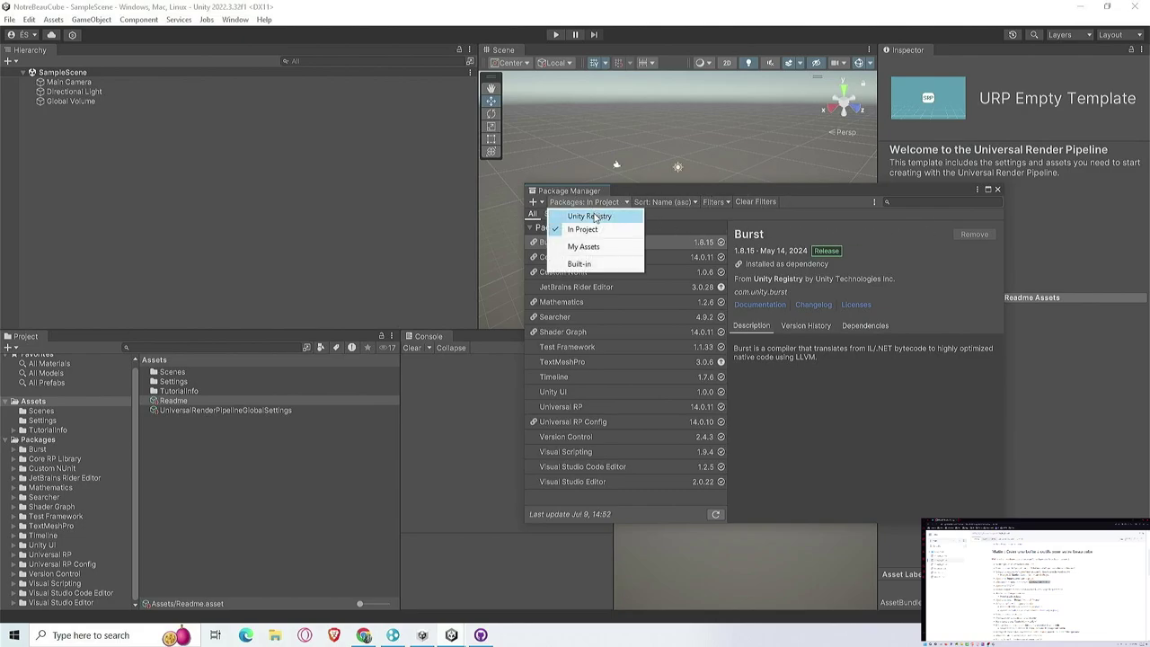
left_click(582, 228)
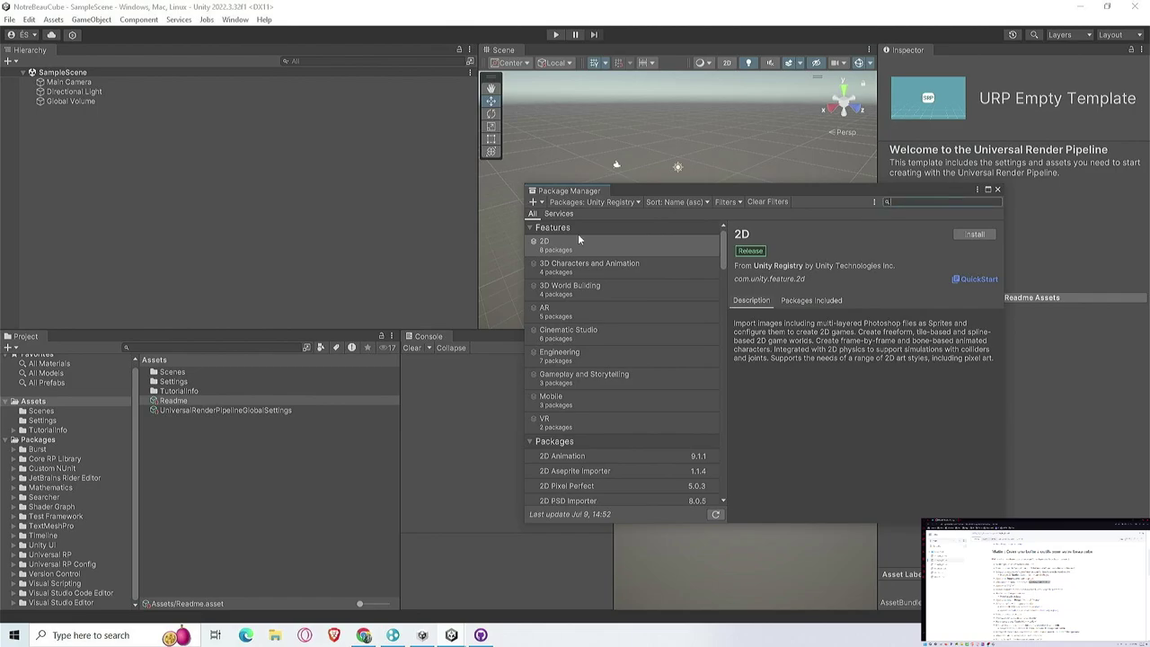
left_click(906, 201)
type("input")
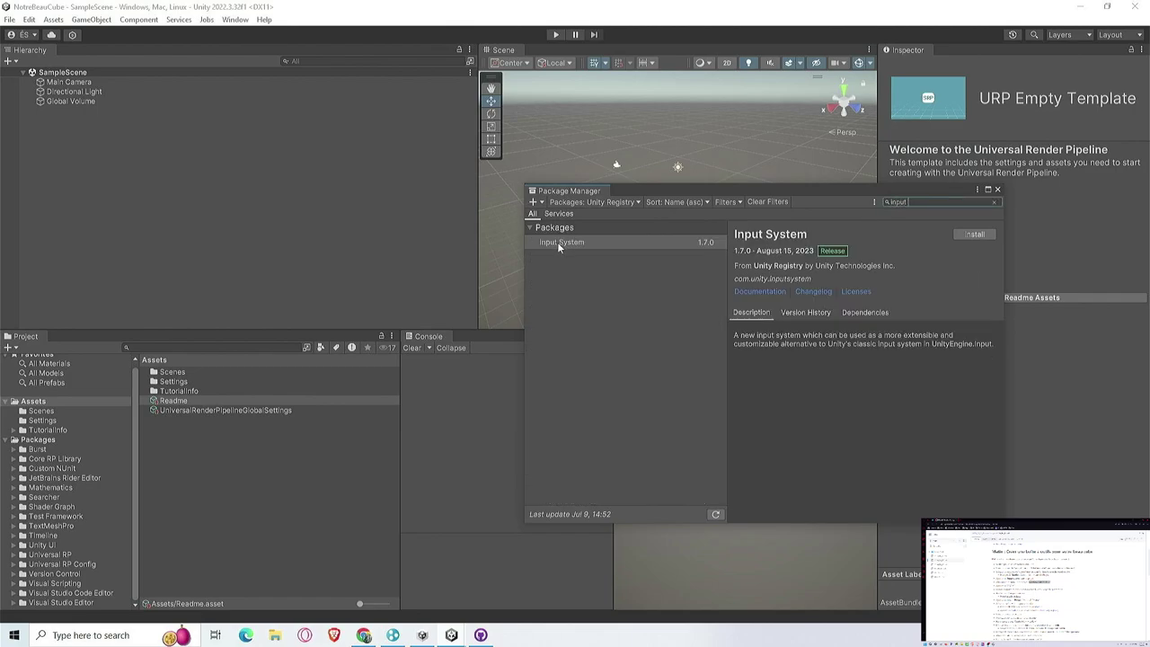
left_click(557, 242)
left_click(632, 240)
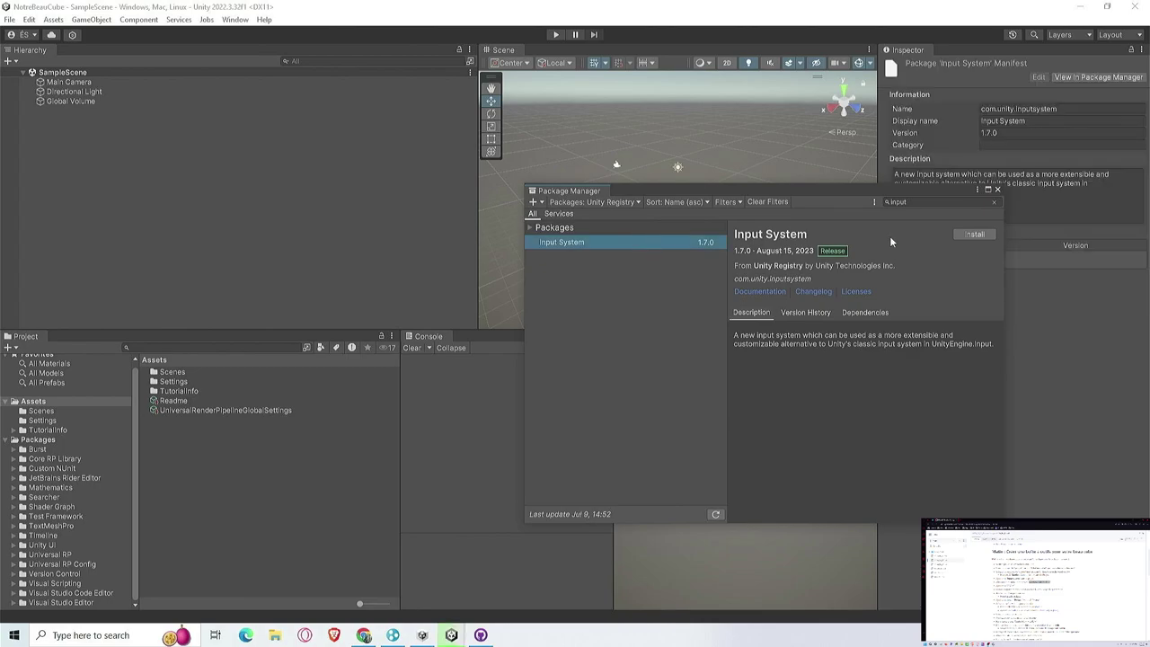
left_click(972, 234)
Switch between the Q_MonBeauCube and NotreBeauCube editors while Input System 1.7.0 imports
key("alt+Tab")
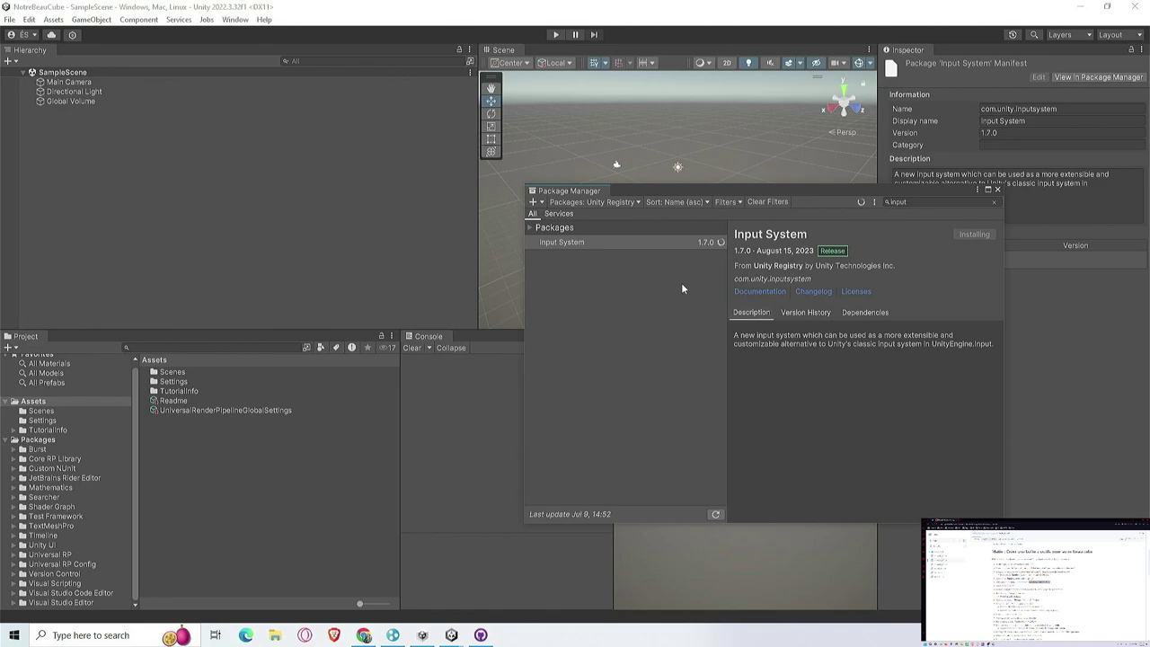
key("alt+Tab")
mouse_move(452, 631)
mouse_move(467, 591)
key("alt+Tab")
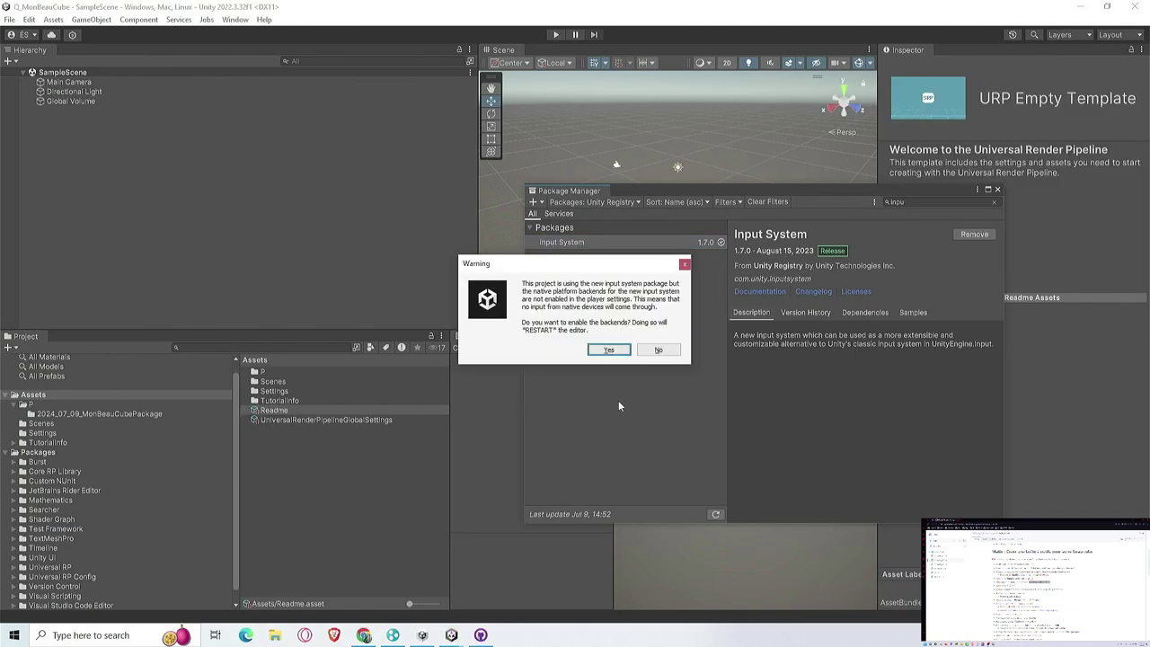
Accept the native input backends warning in Q_MonBeauCube and then in NotreBeauCube
left_click(608, 351)
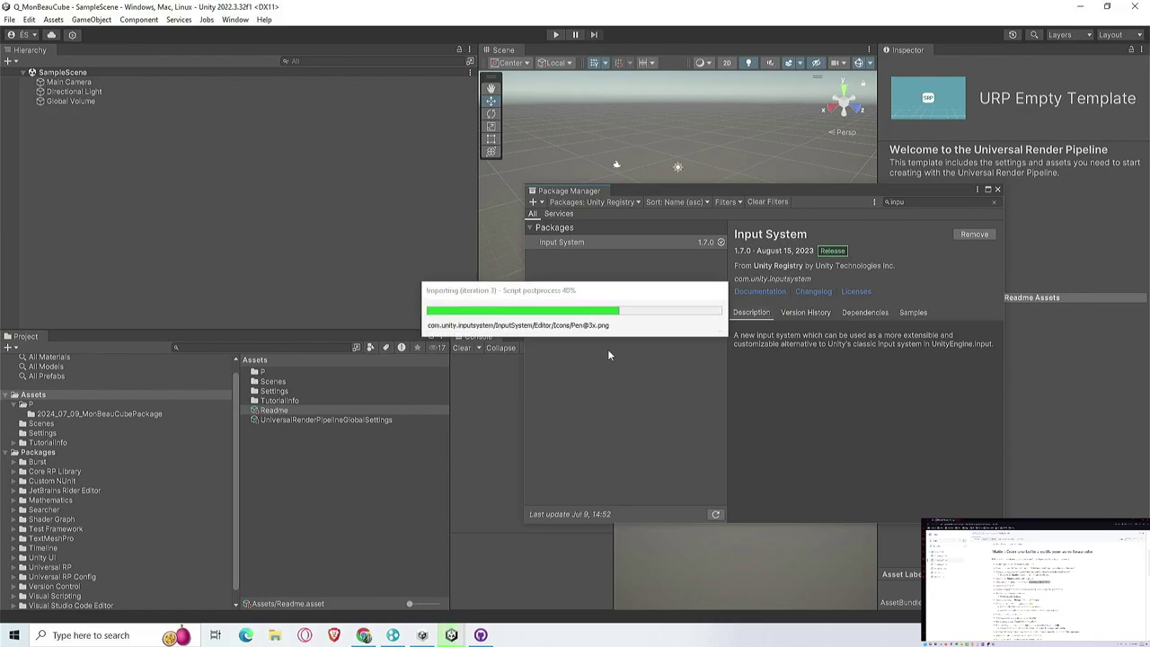
key("alt+Tab")
key("alt+Tab")
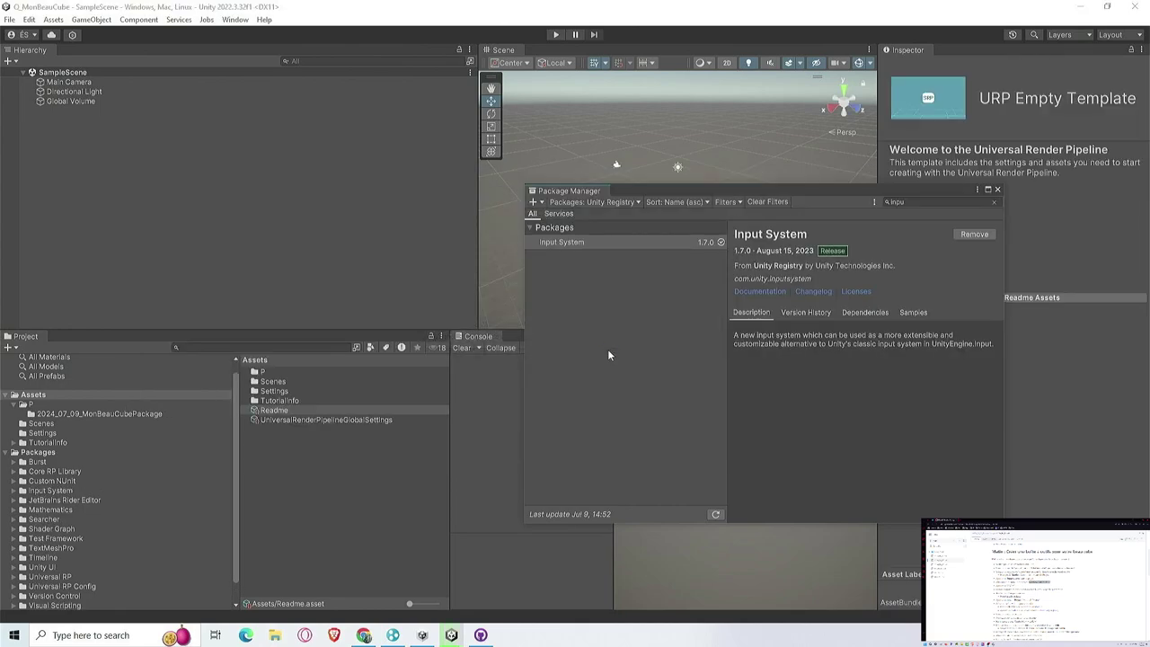
key("alt+Tab")
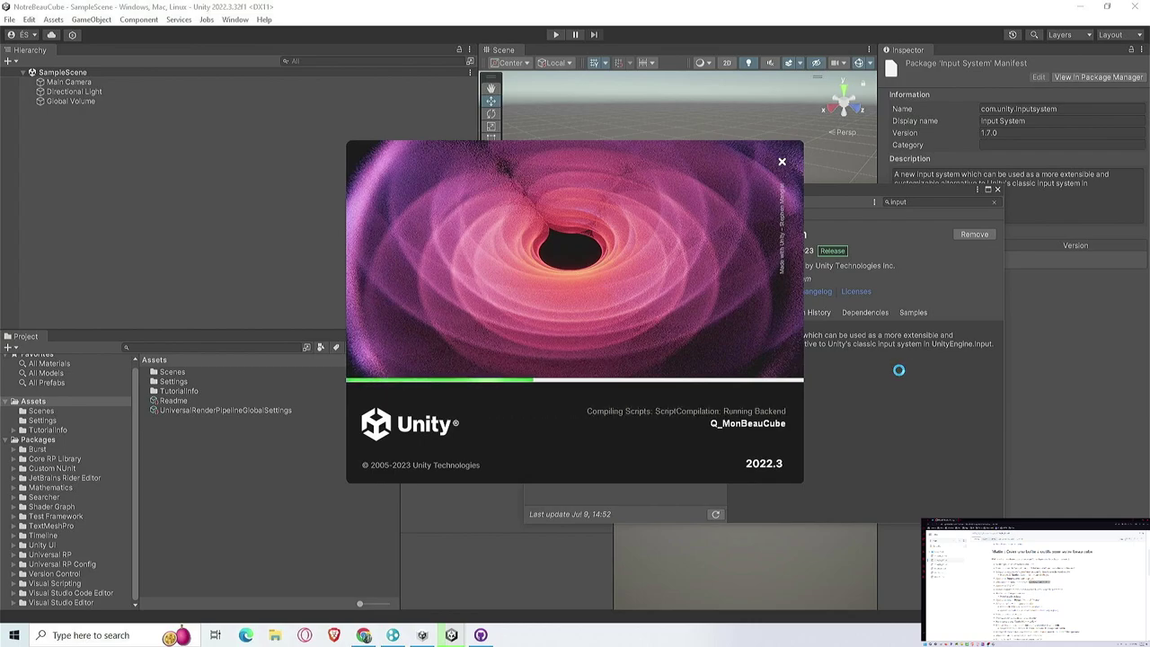
key("alt+Tab")
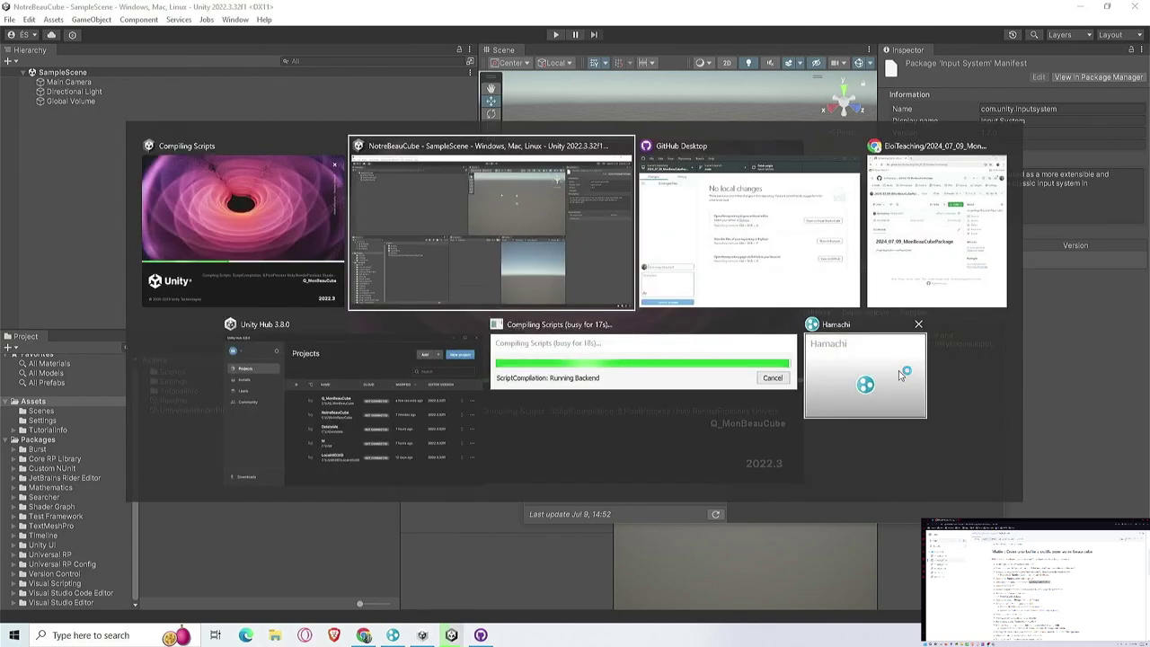
key("alt+Tab")
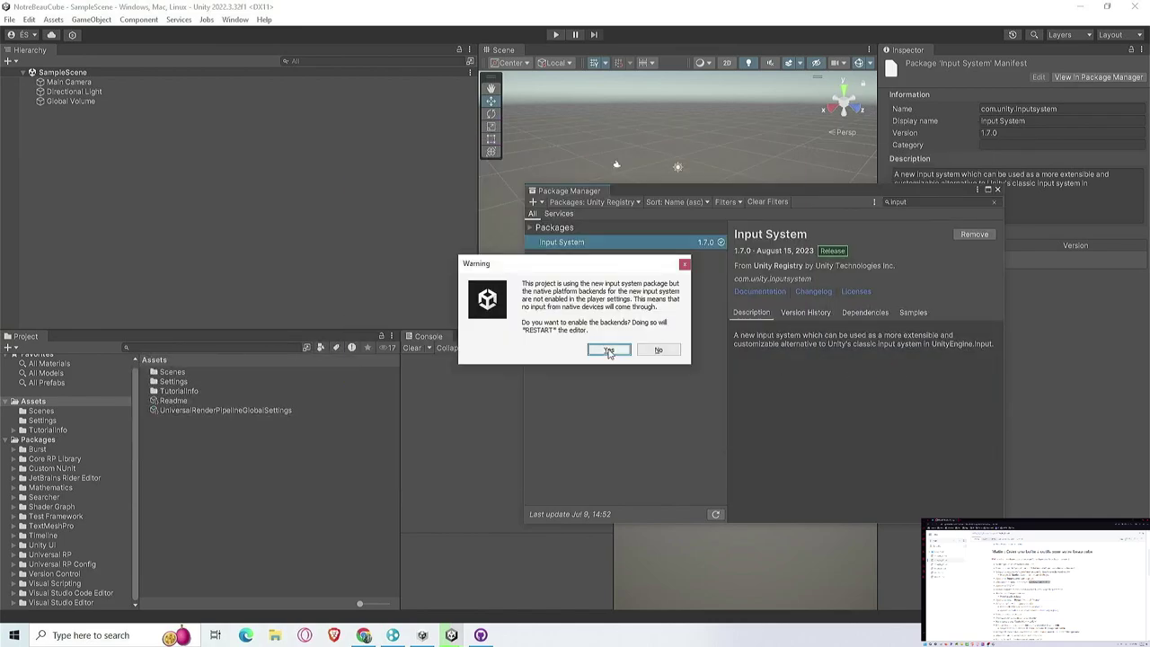
left_click(607, 349)
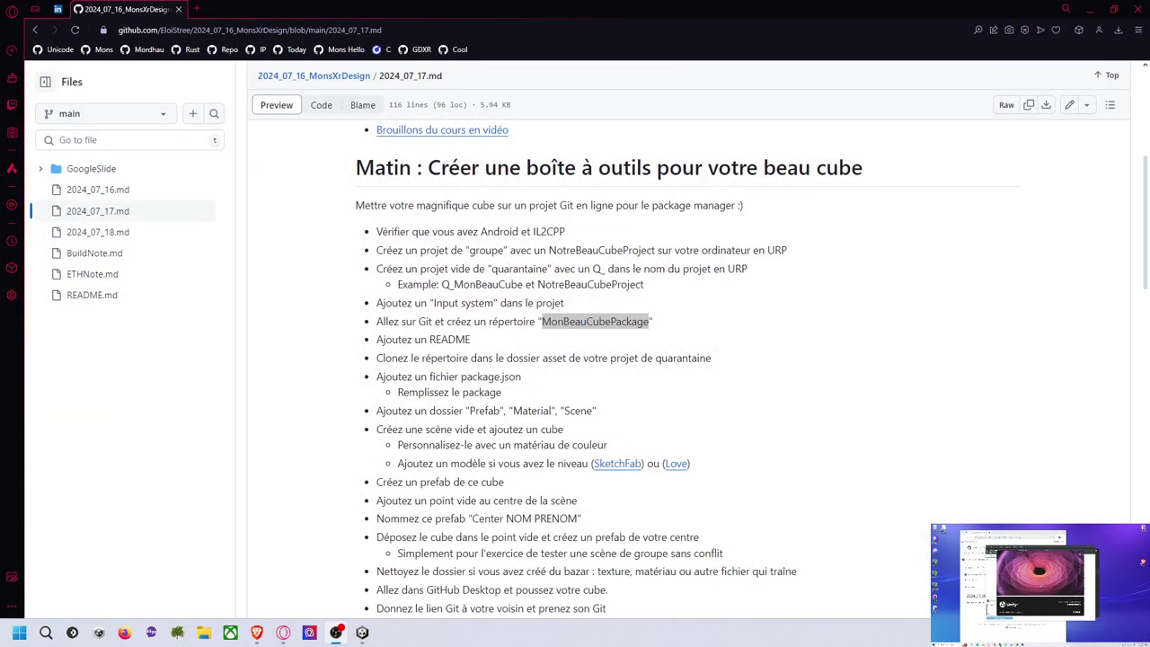
left_click(642, 321)
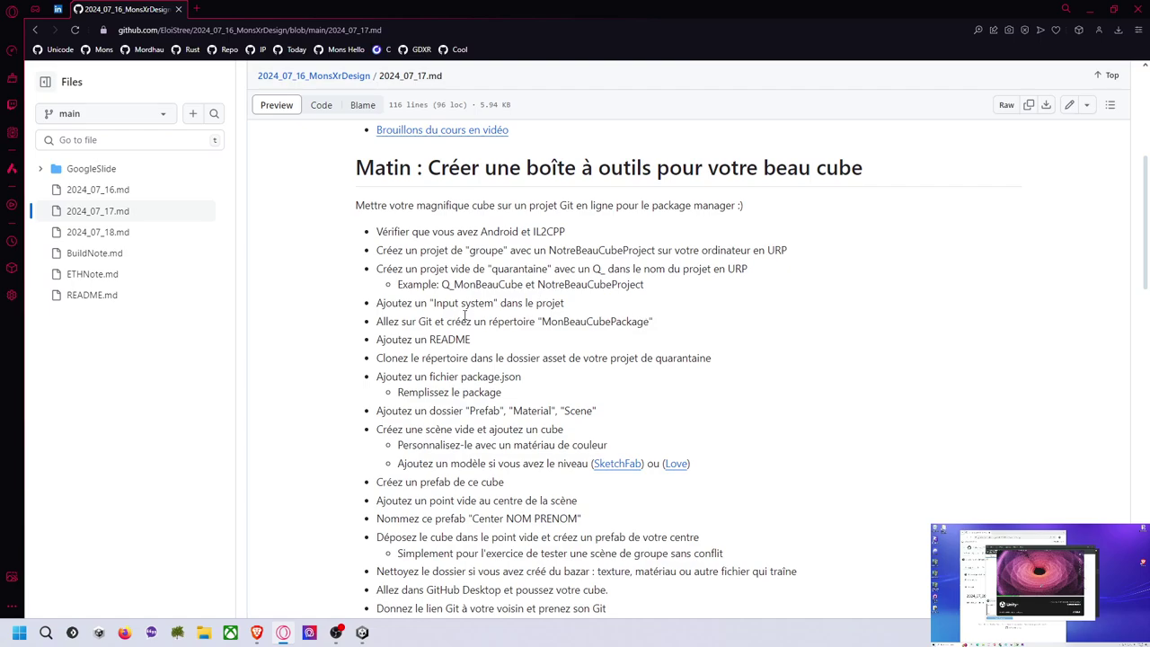
left_click_drag(421, 302, 590, 305)
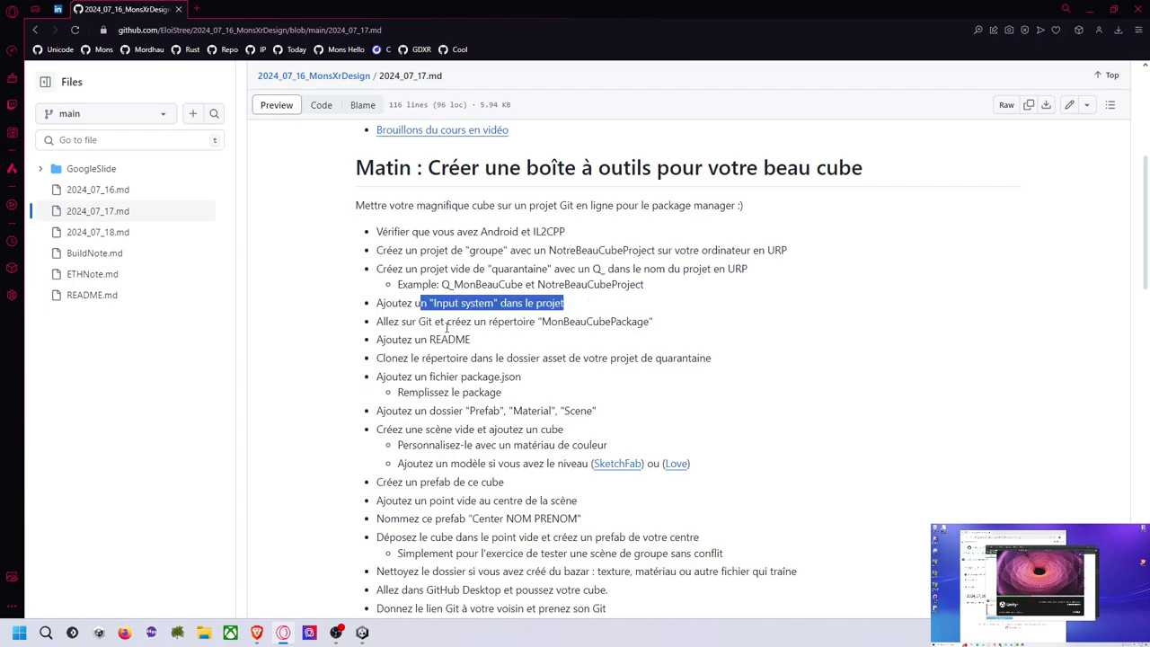
double_click(571, 320)
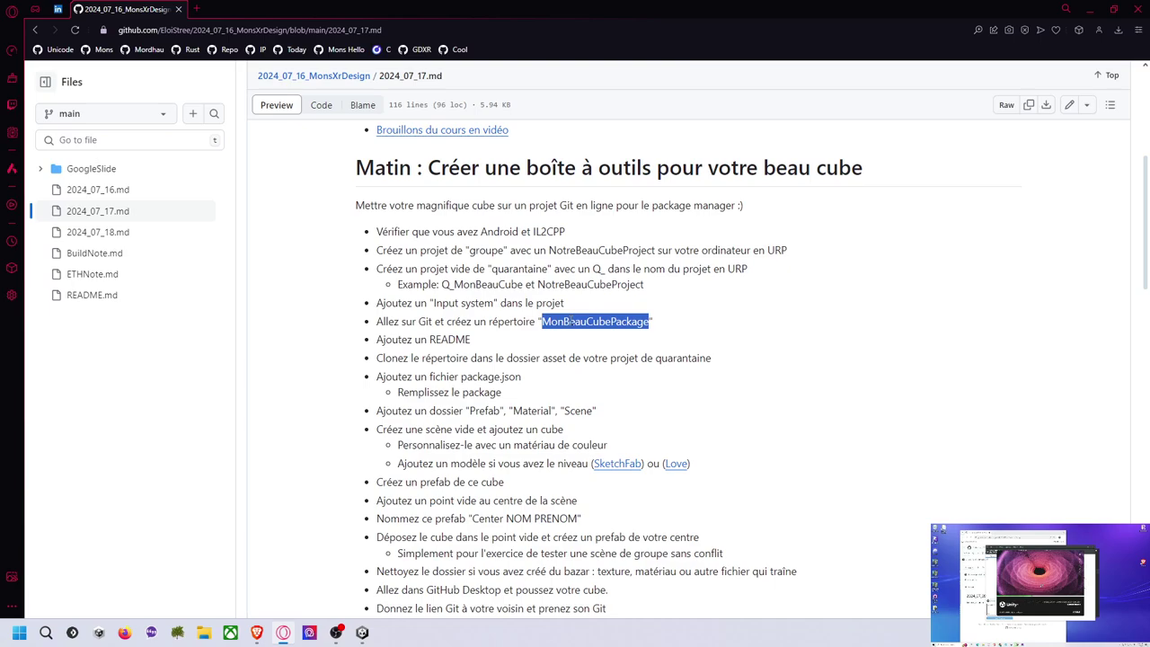
mouse_move(472, 339)
left_mouse_down()
mouse_move(420, 342)
mouse_move(721, 368)
left_mouse_up()
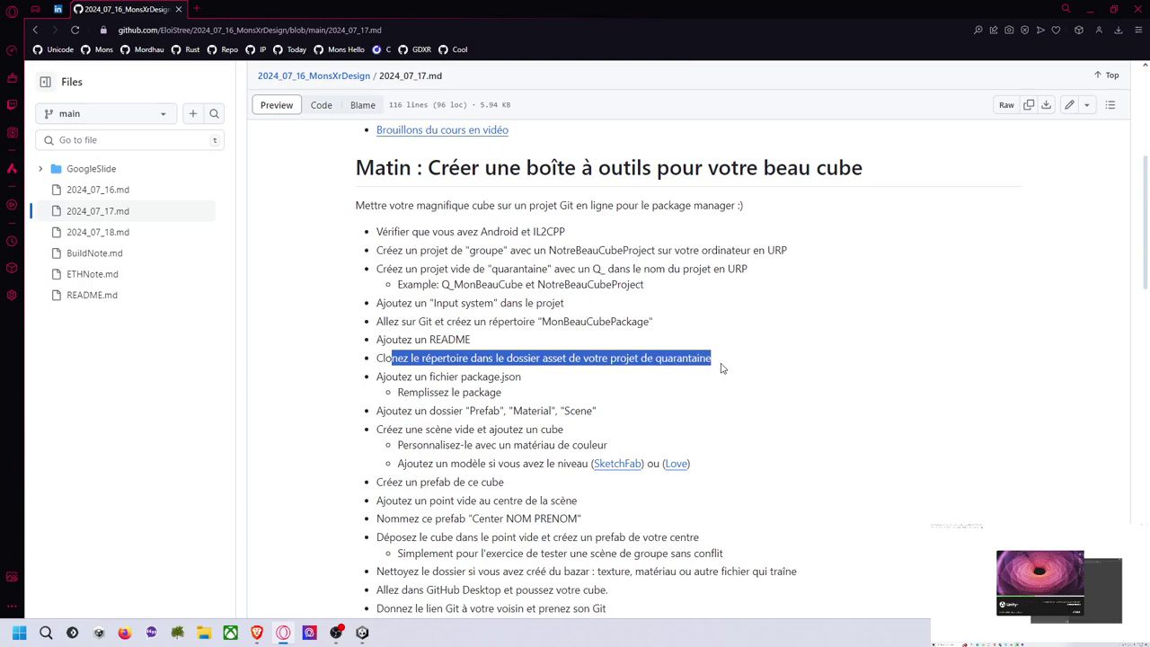
left_click_drag(392, 377, 377, 377)
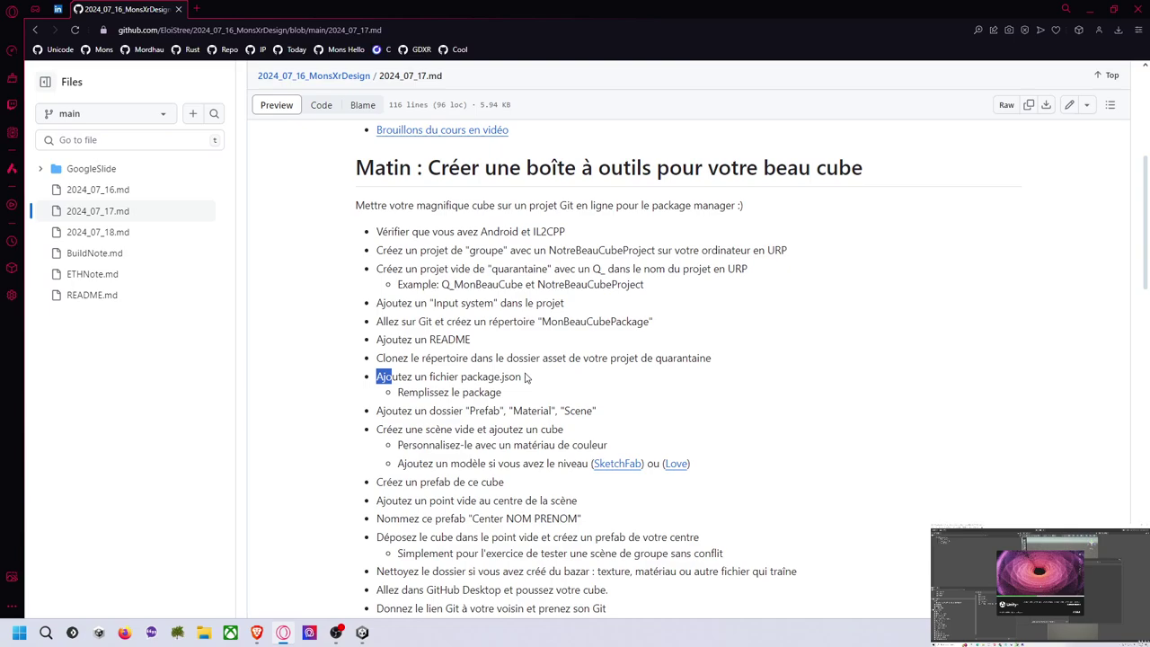
left_click(521, 378, "shift")
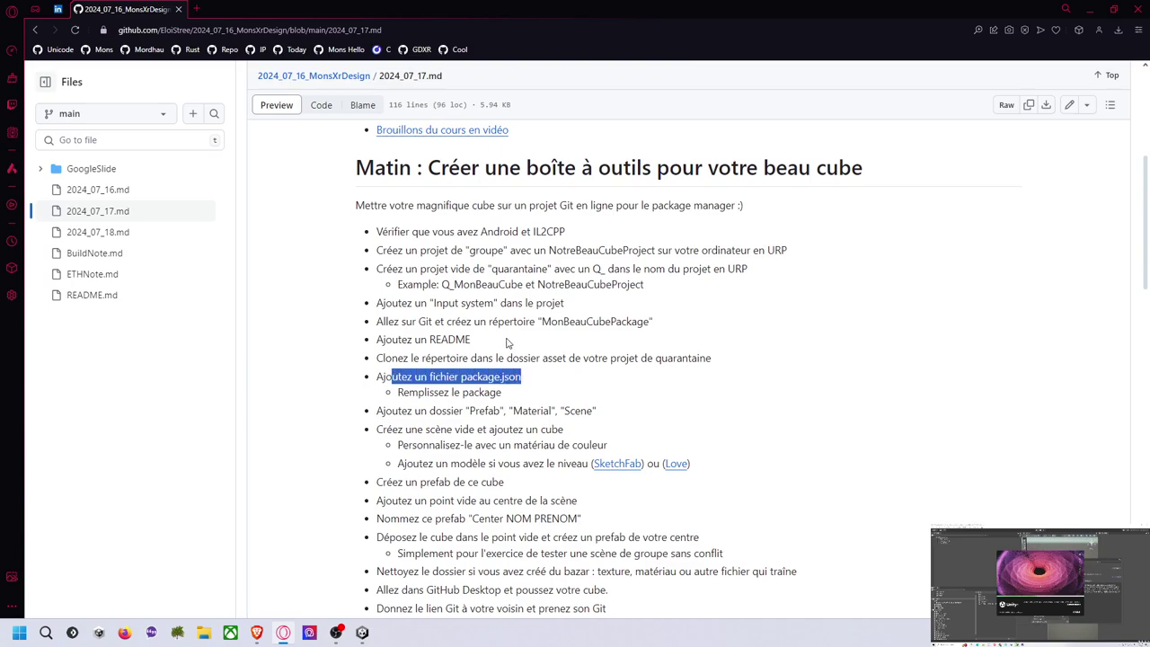
Search Google for 'chat gpt' in a new tab and open ChatGPT
left_click(196, 9)
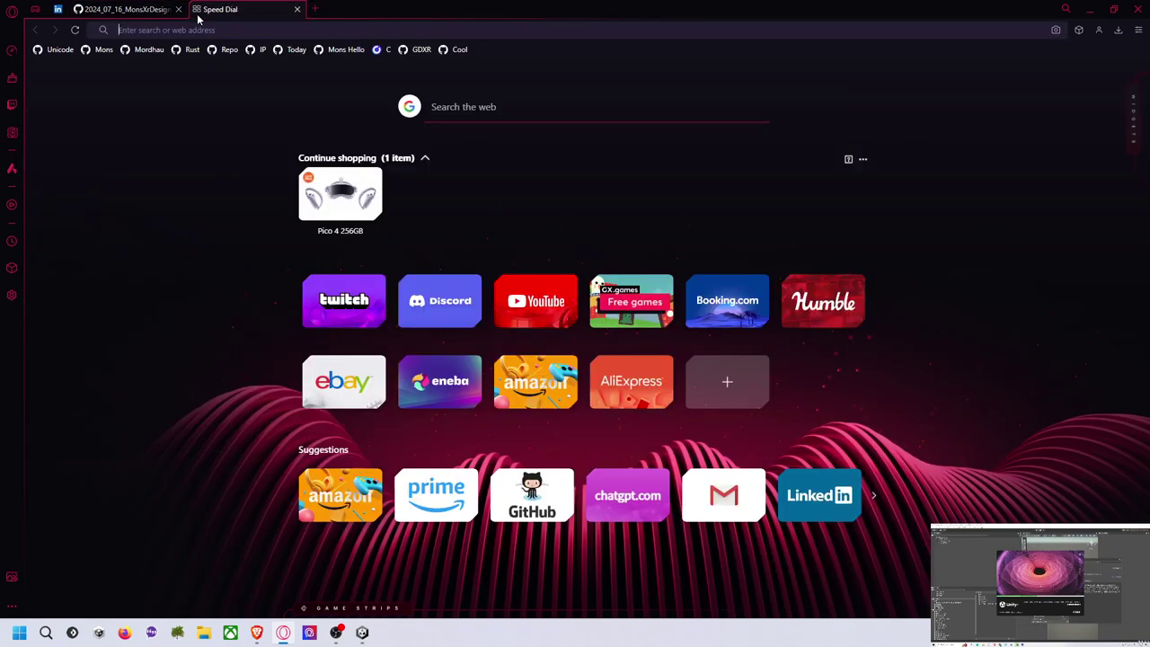
type("chat gpt")
key("Return")
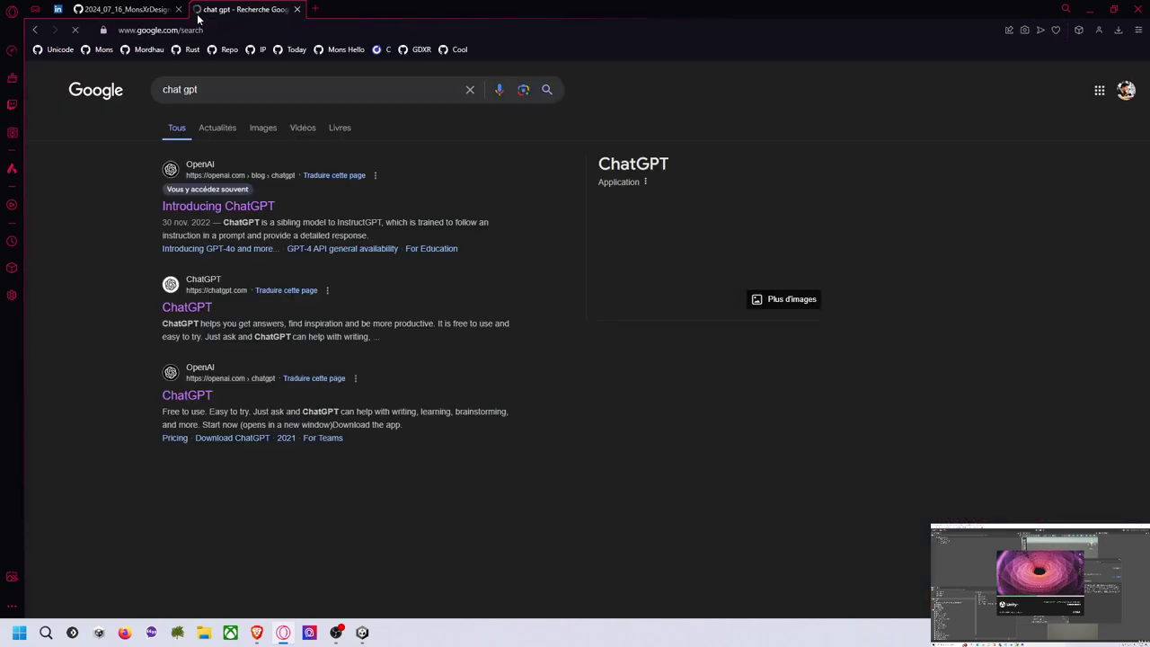
left_click(252, 177)
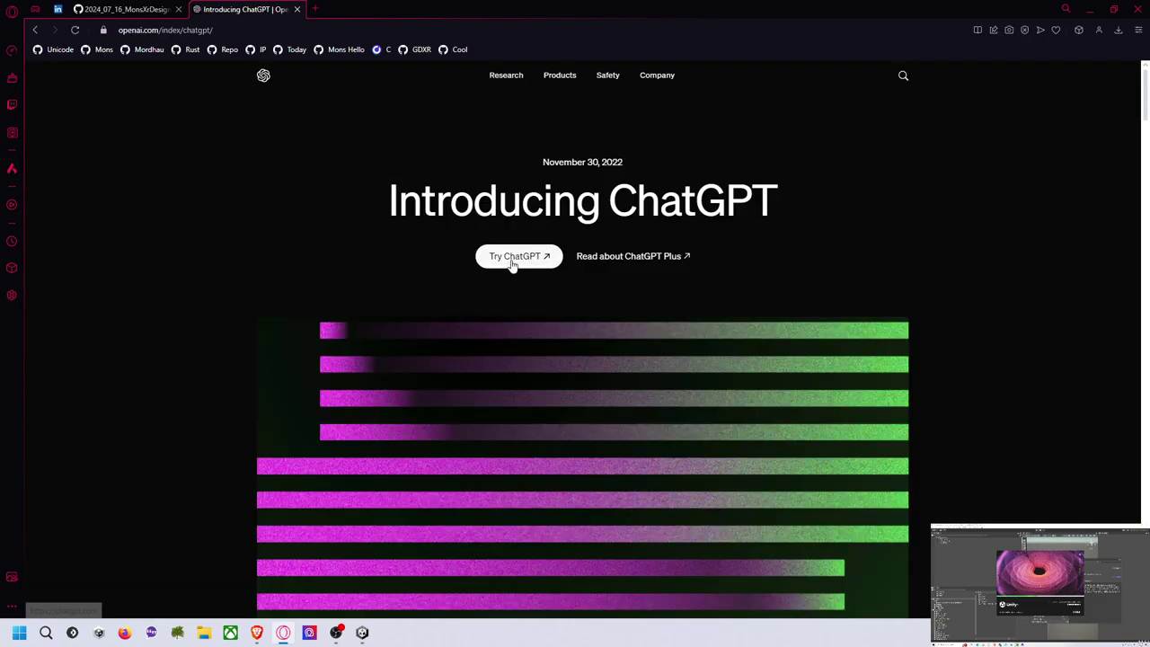
left_click(513, 260)
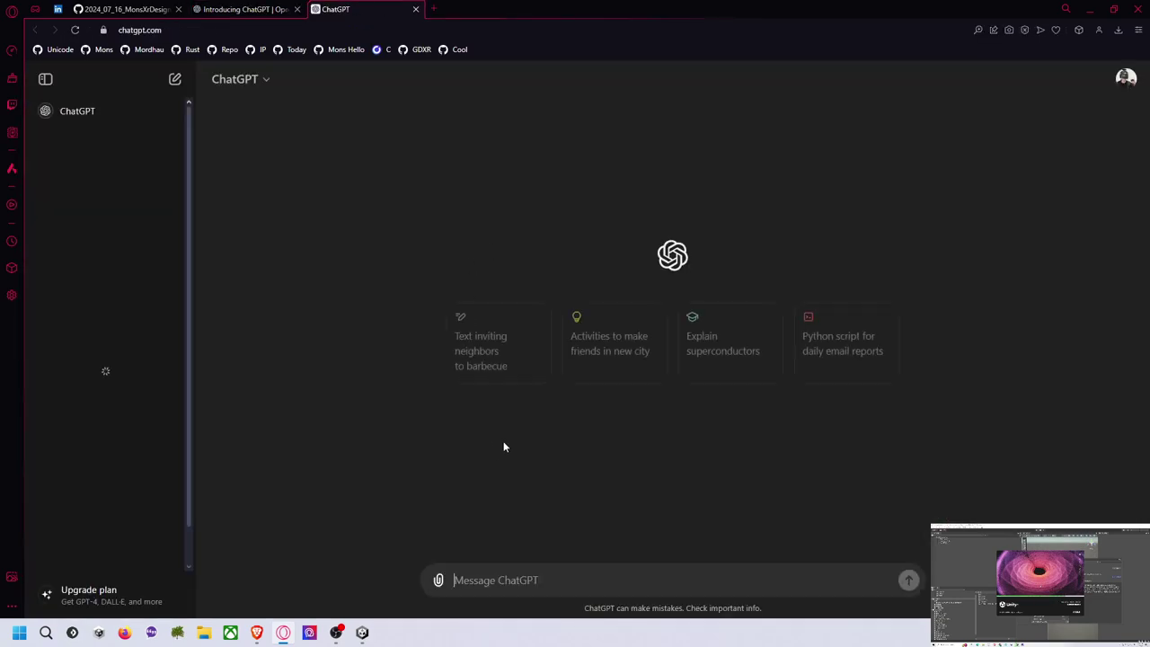
Ask ChatGPT in French to propose a package.json for a level design toolbox
type("propos")
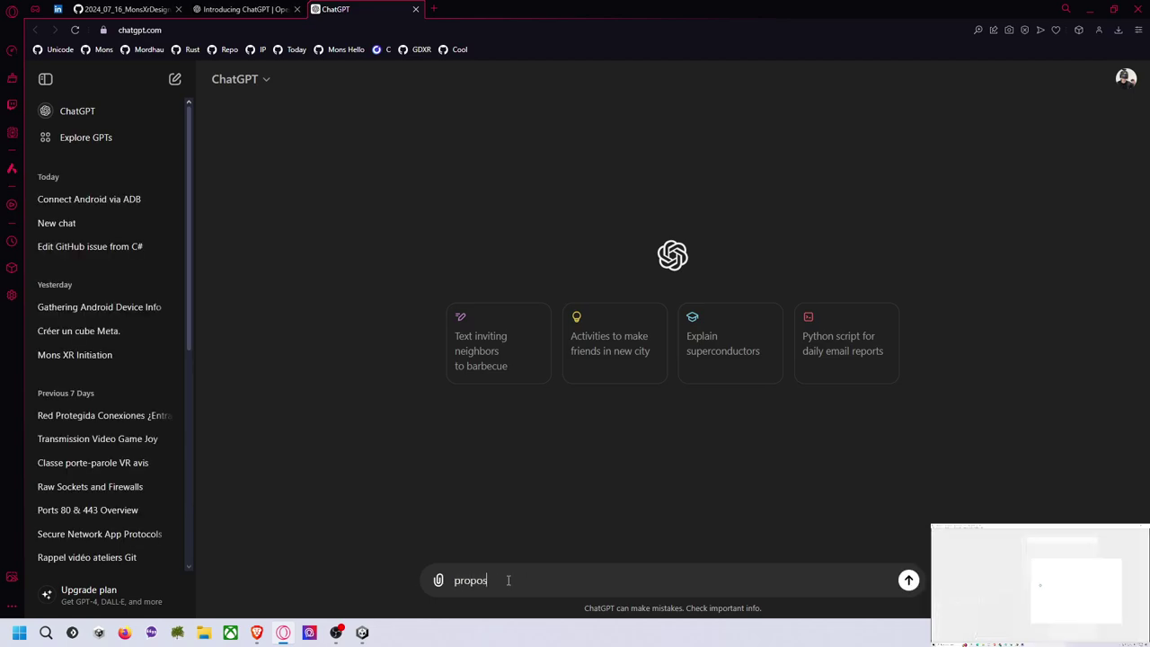
type("e moi un fichie")
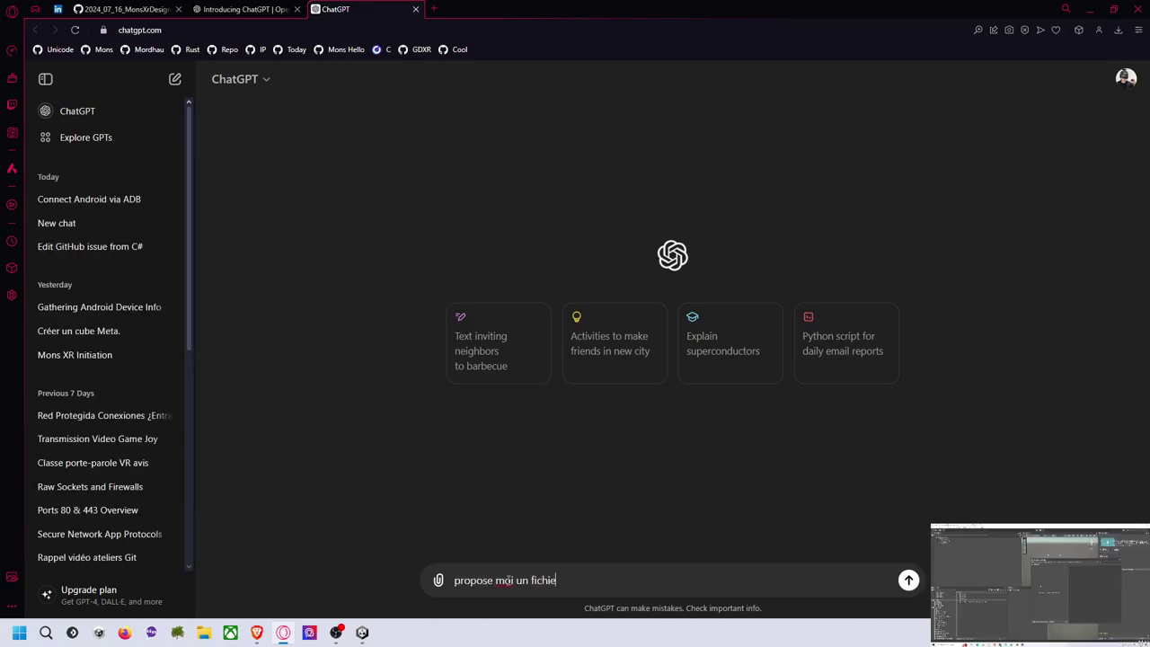
type("r package.json poun")
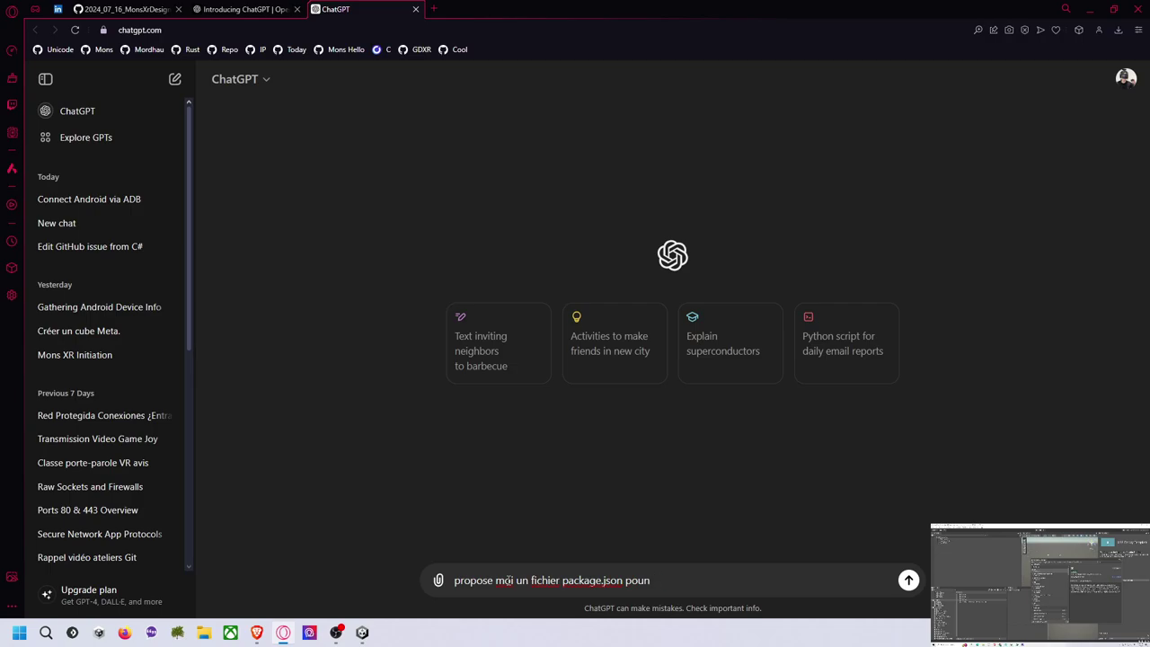
type("e boite à outi")
type("l de design")
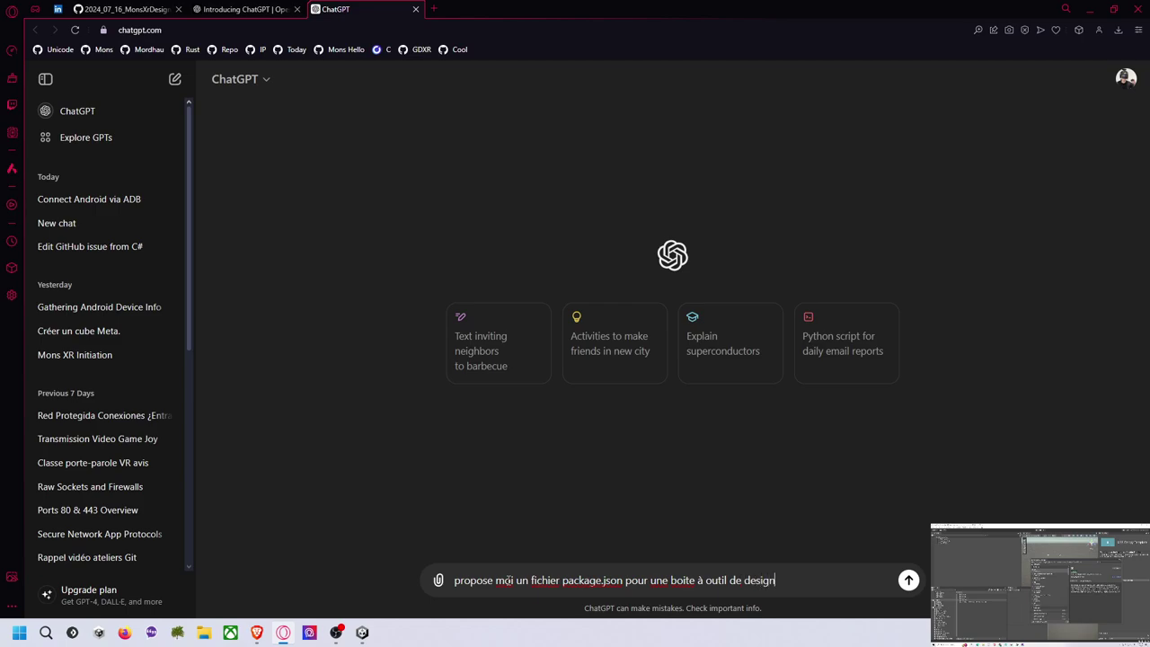
key("BackSpace")
key("BackSpace")
key("BackSpace")
type("esign")
key("Return")
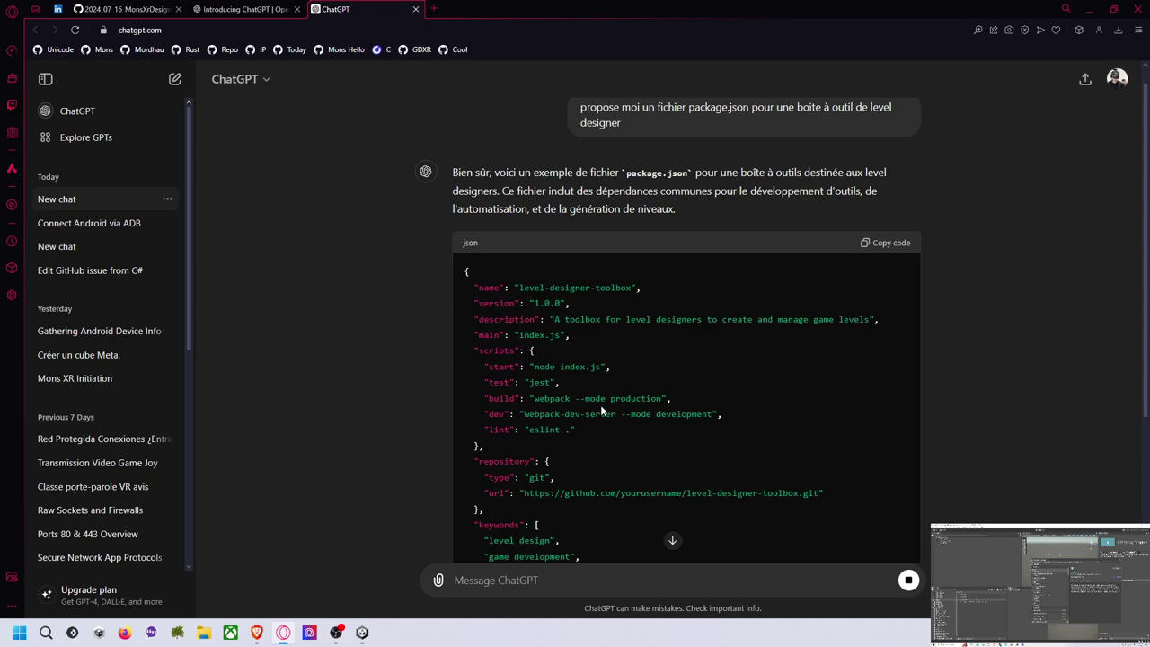
Scroll through the streamed package.json answer and stop the generation
scroll(600, 404, "down", 2)
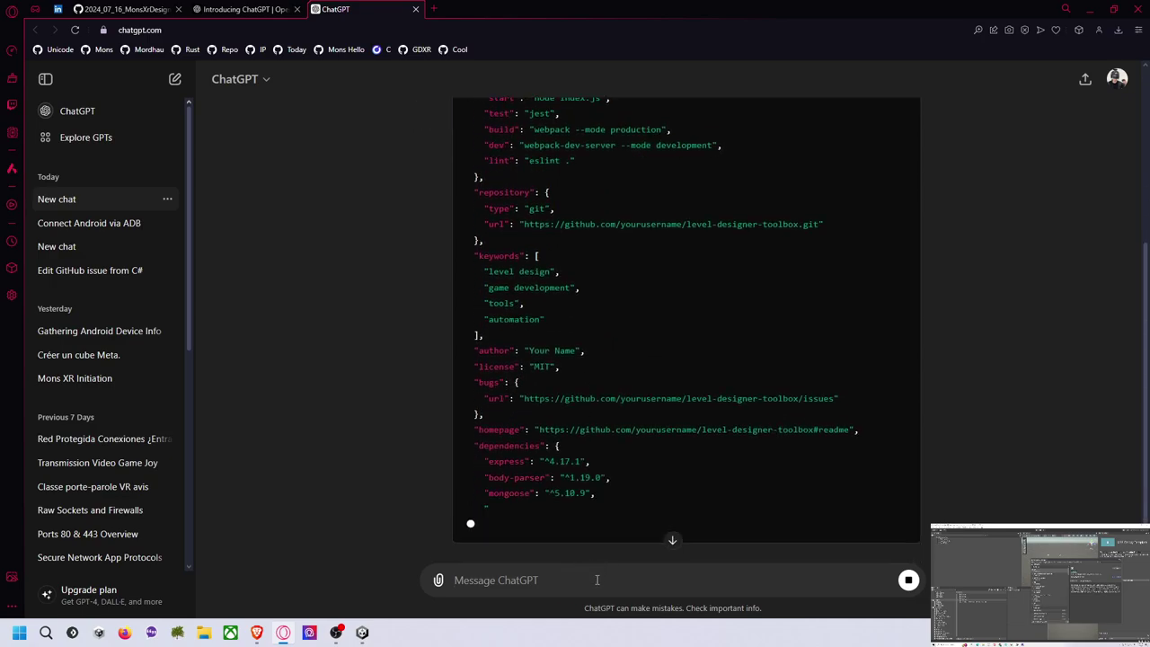
scroll(719, 500, "down", 1)
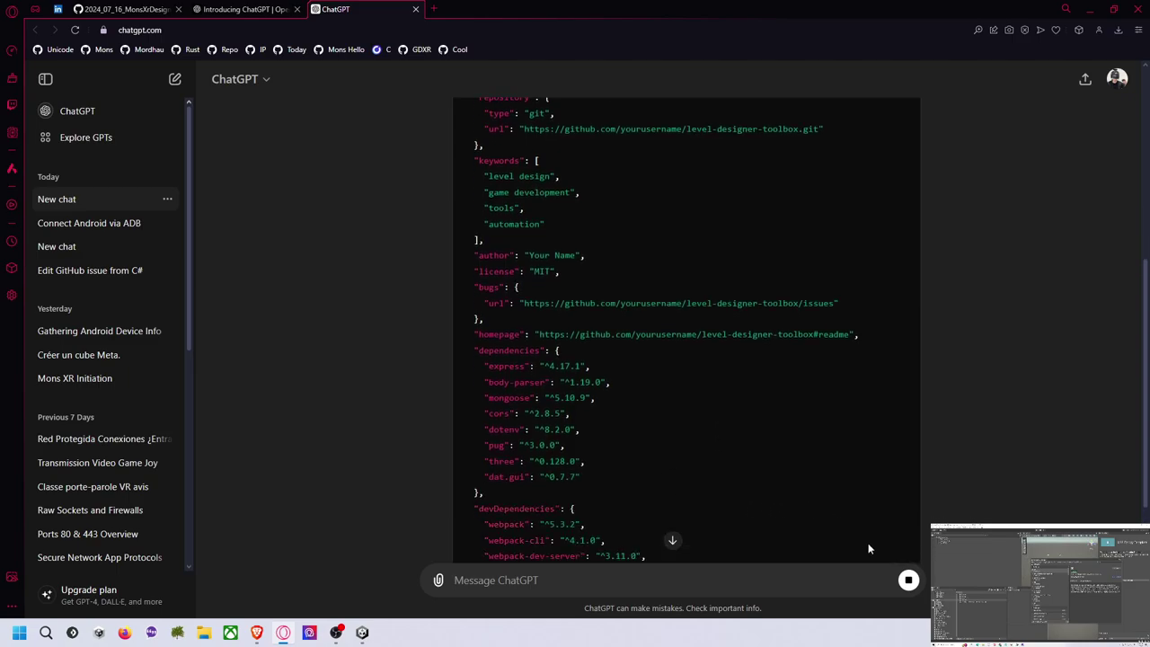
scroll(752, 515, "down", 1)
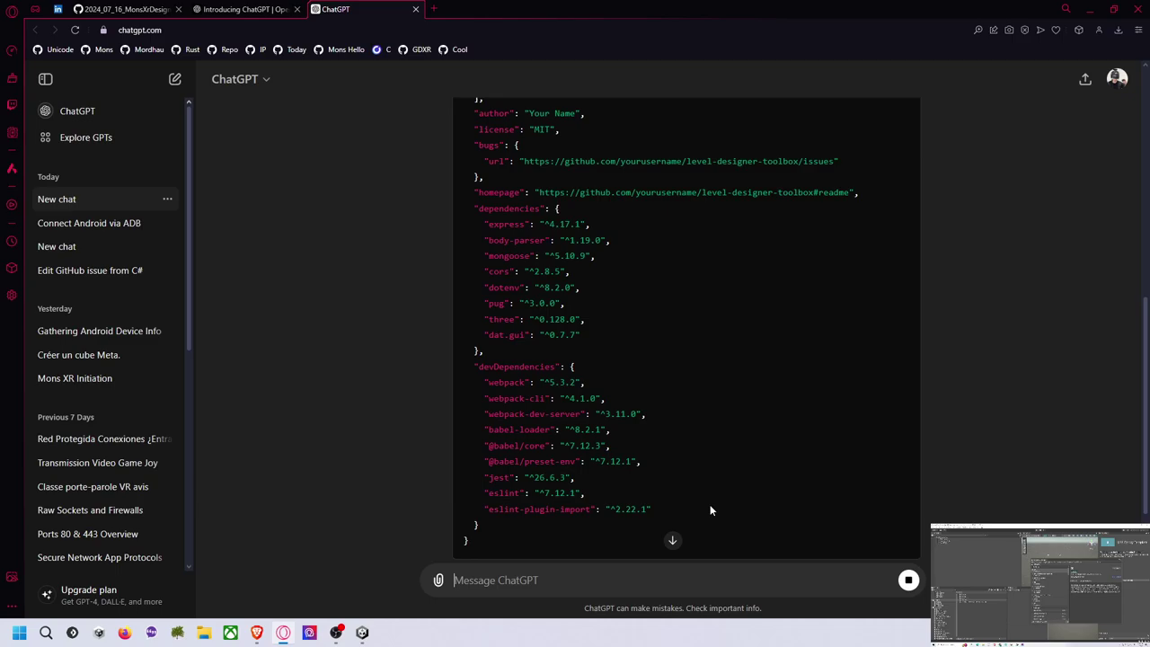
scroll(710, 504, "down", 1)
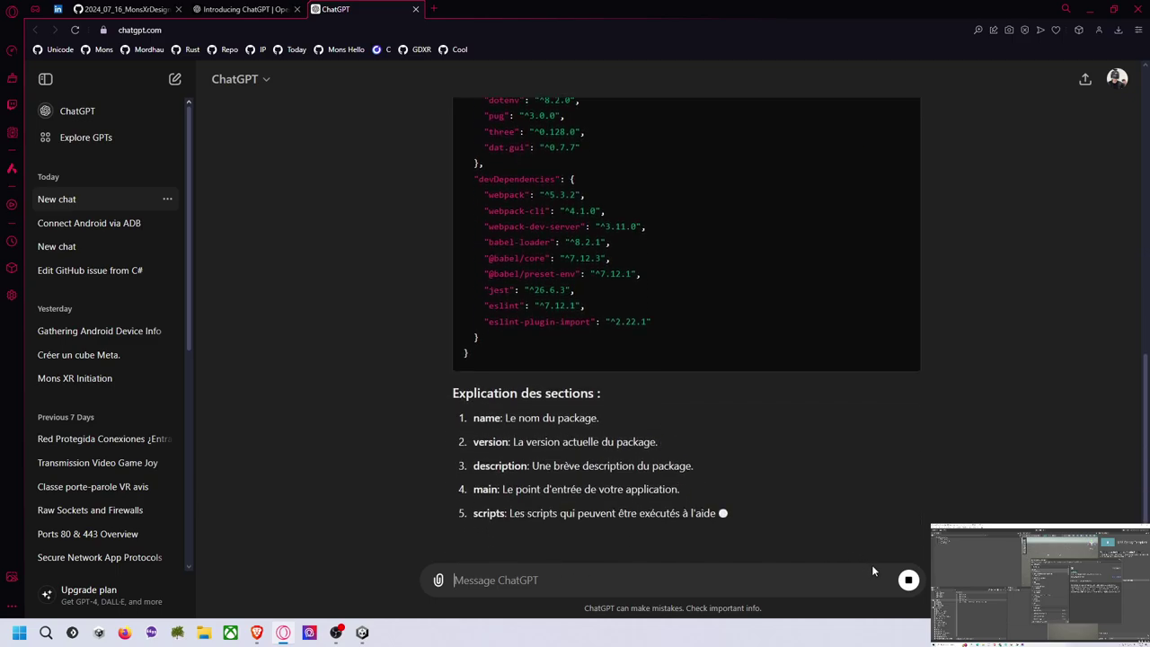
left_click(909, 582)
Send the earlier package.json prompt in a new chat, extended with 'Pour unity3D'
left_click(699, 584)
type("Pour u")
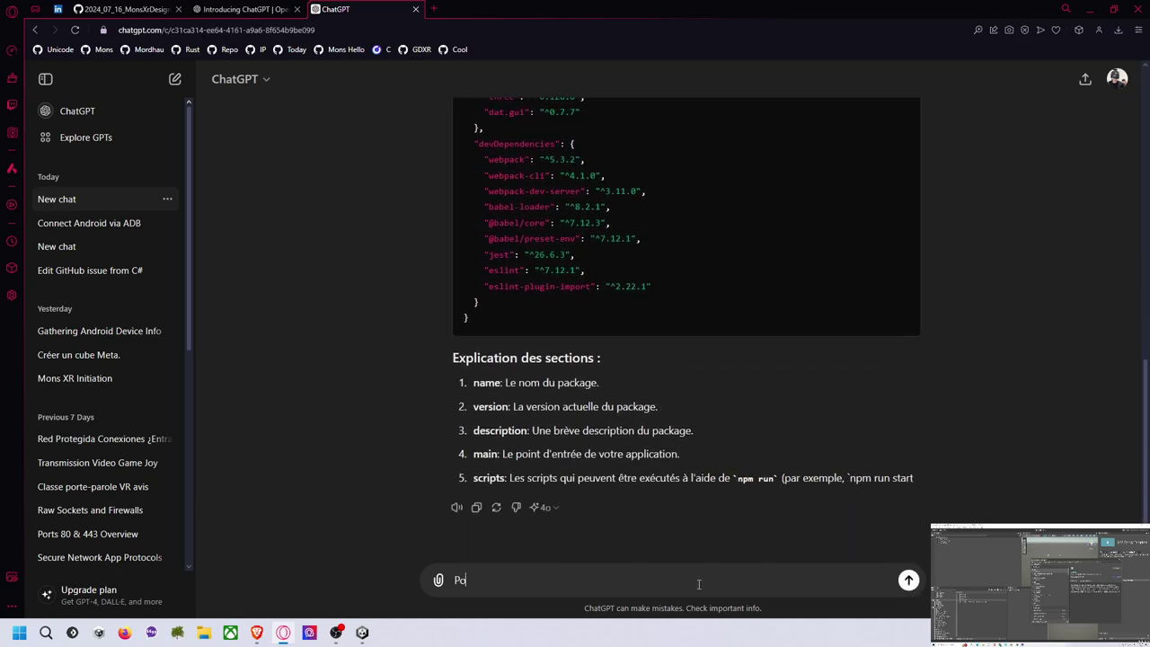
type("nity3D")
key("ctrl+a")
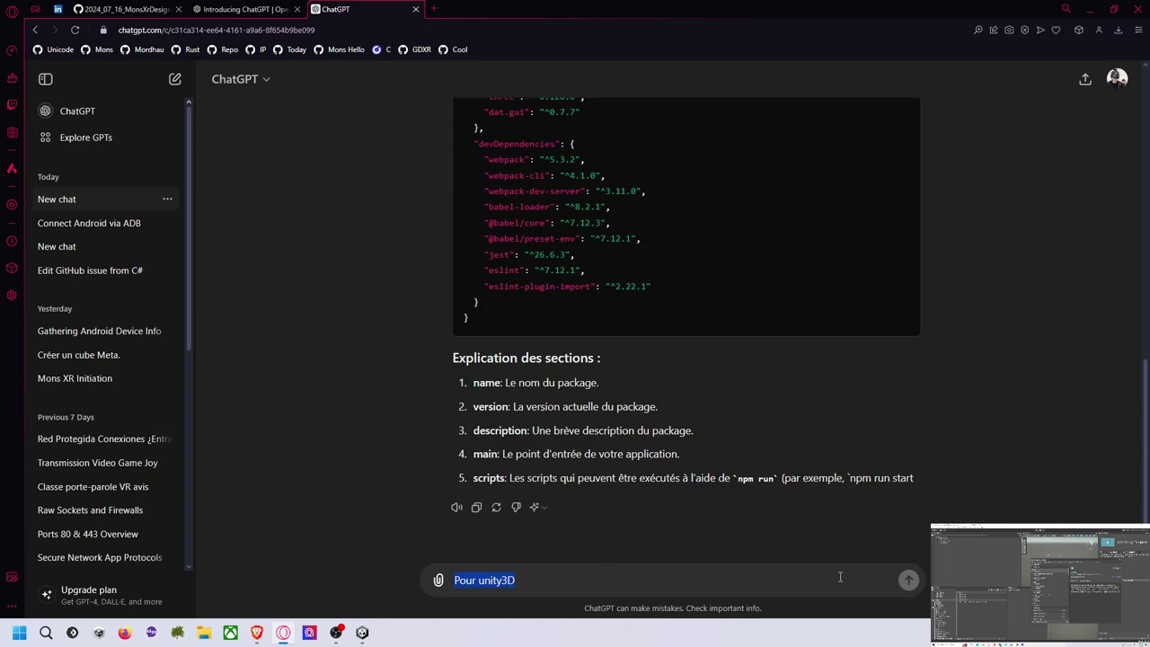
scroll(776, 532, "up", 5)
scroll(756, 472, "up", 4)
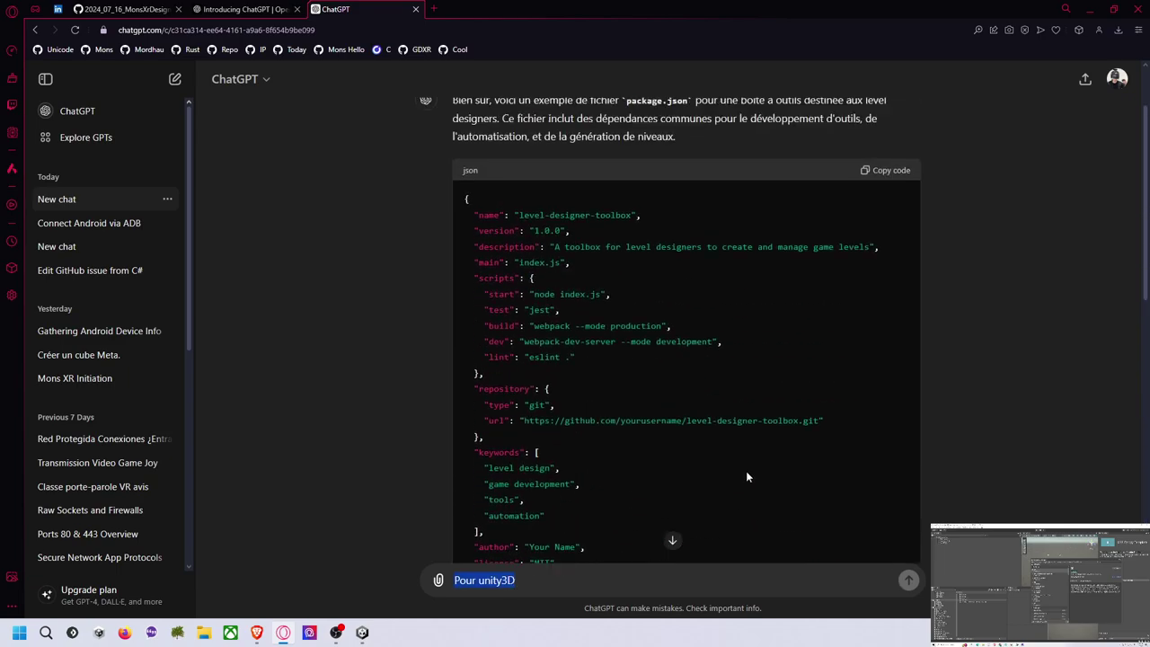
scroll(746, 471, "up", 2)
mouse_move(623, 143)
left_mouse_down()
mouse_move(582, 131)
mouse_move(331, 160)
left_mouse_up()
key("ctrl+c")
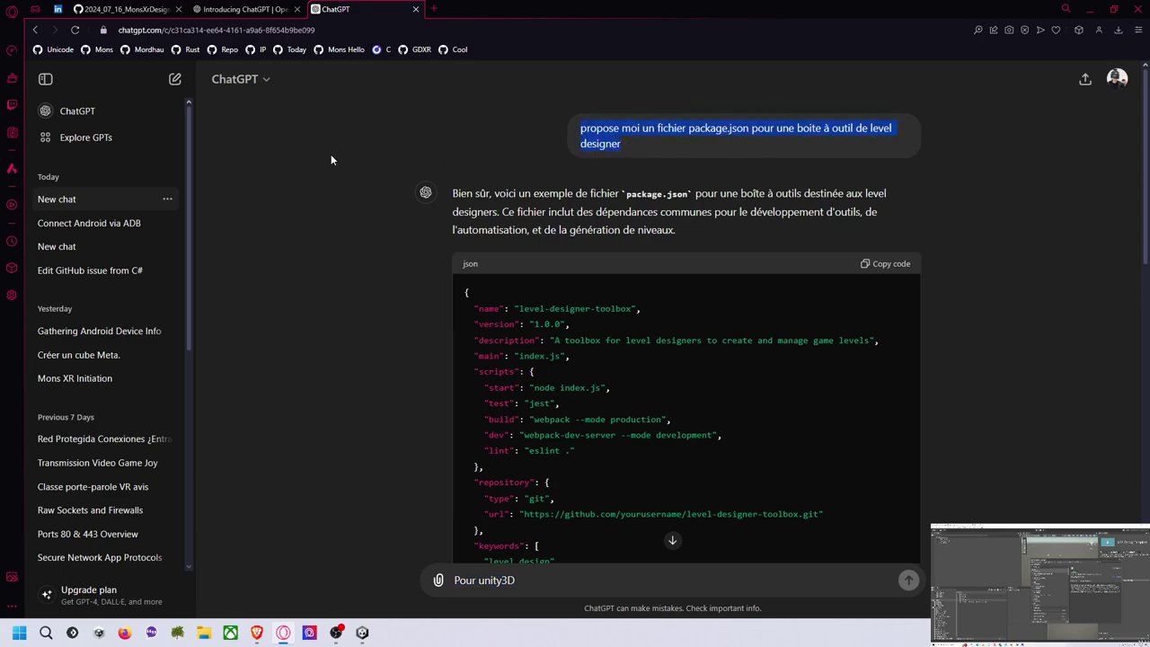
left_click(176, 81)
key("ctrl+v")
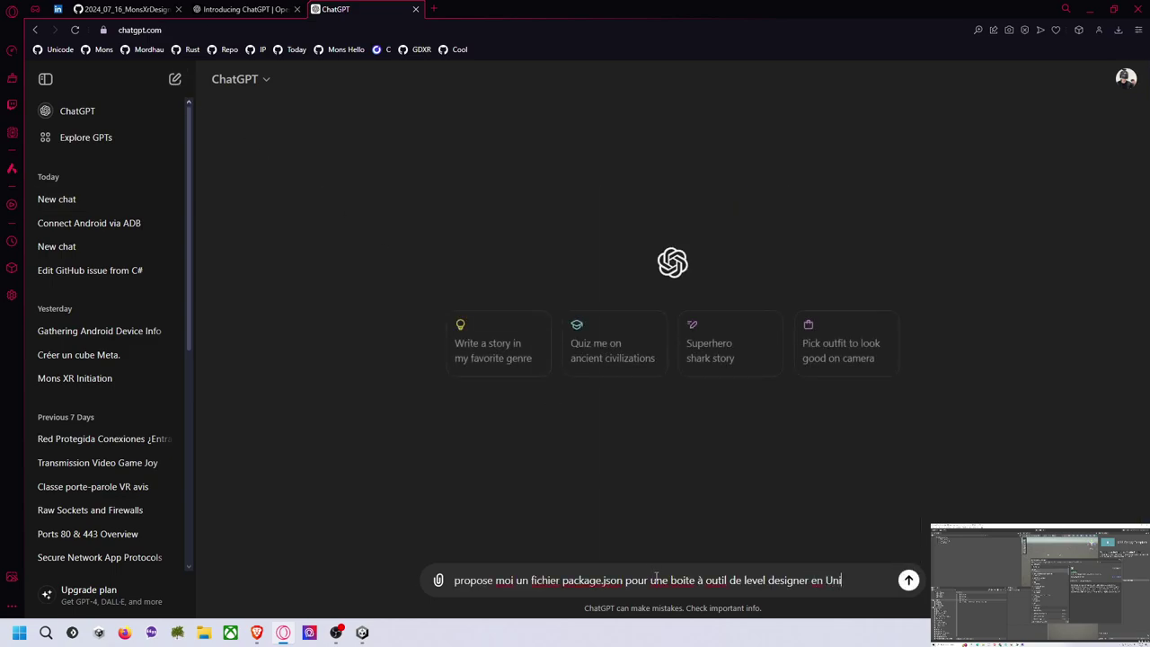
type("ty3D")
key("Return")
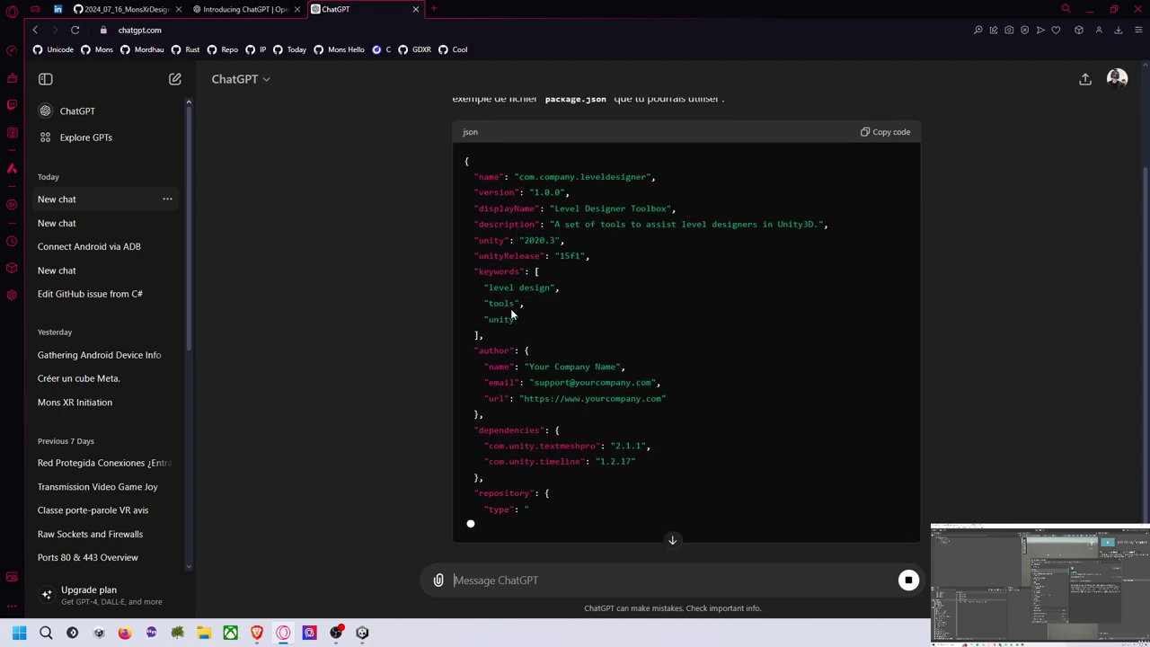
Select the com.company.leveldesigner JSON code block in ChatGPT's reply
double_click(530, 432)
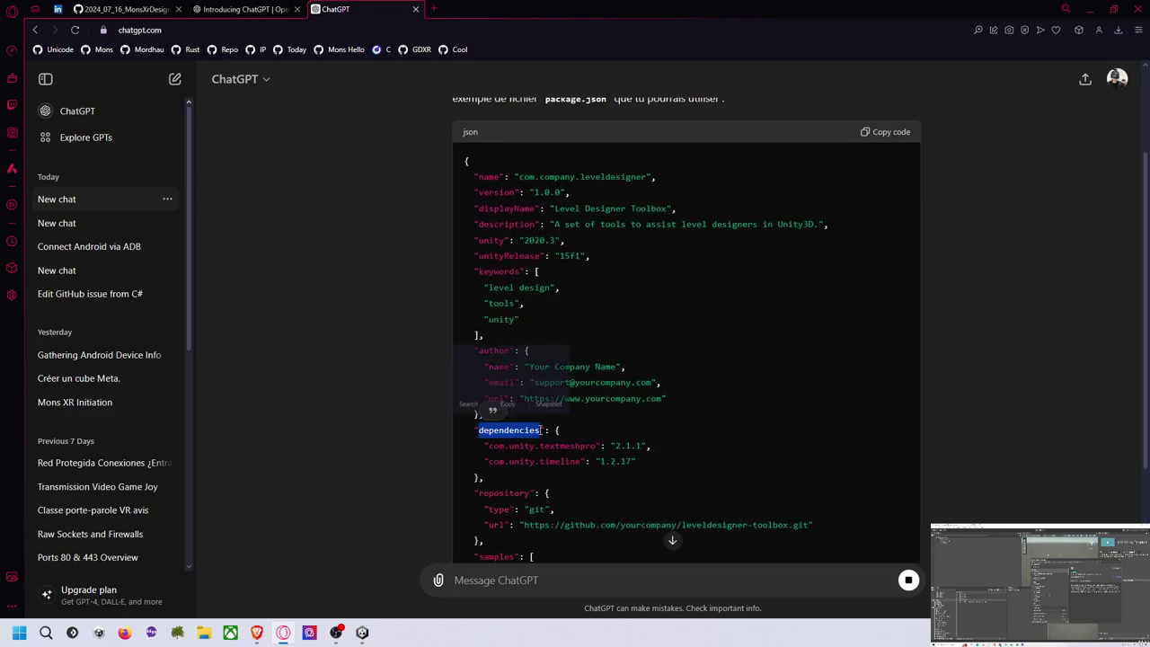
scroll(642, 443, "down", 3)
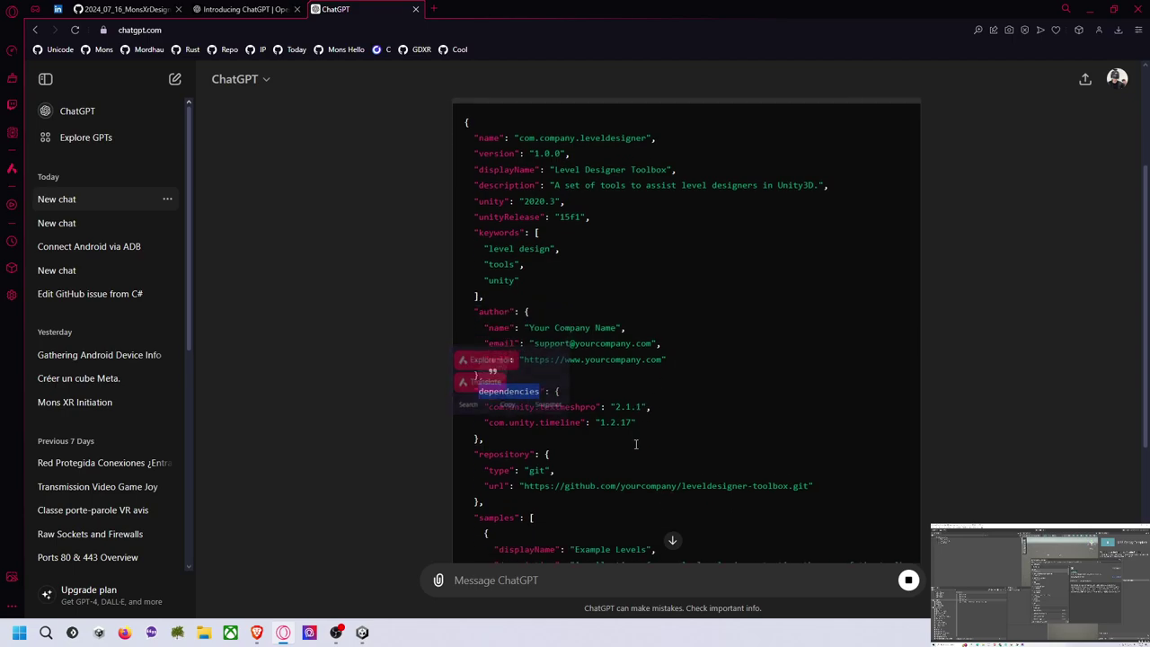
scroll(529, 420, "up", 1)
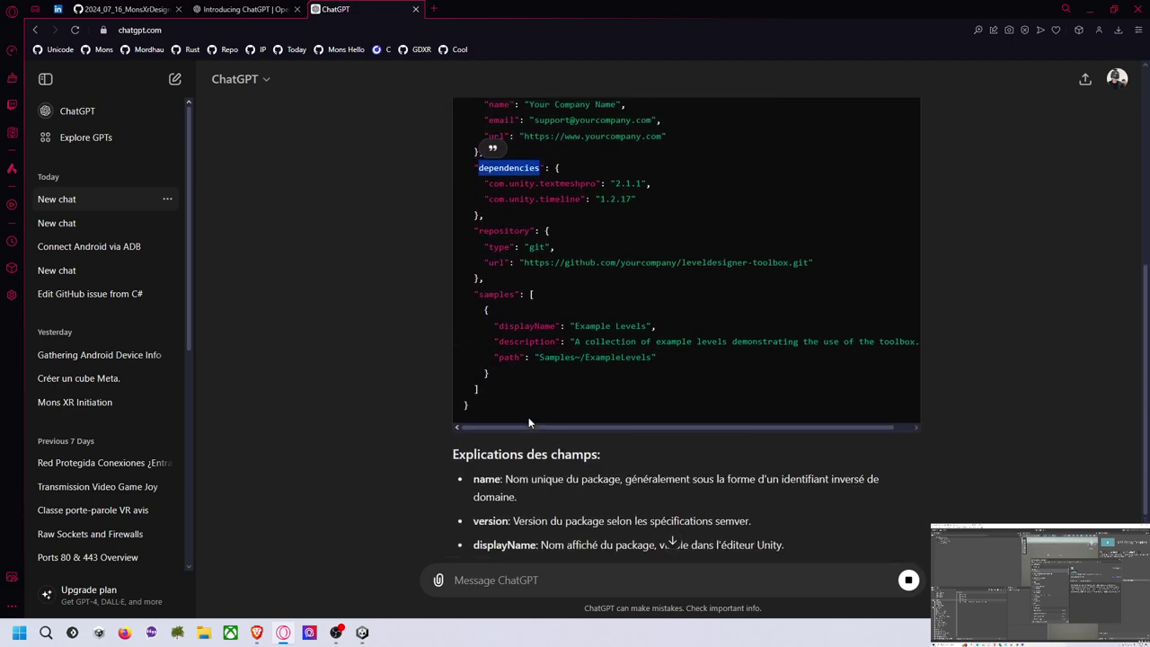
scroll(530, 341, "up", 3)
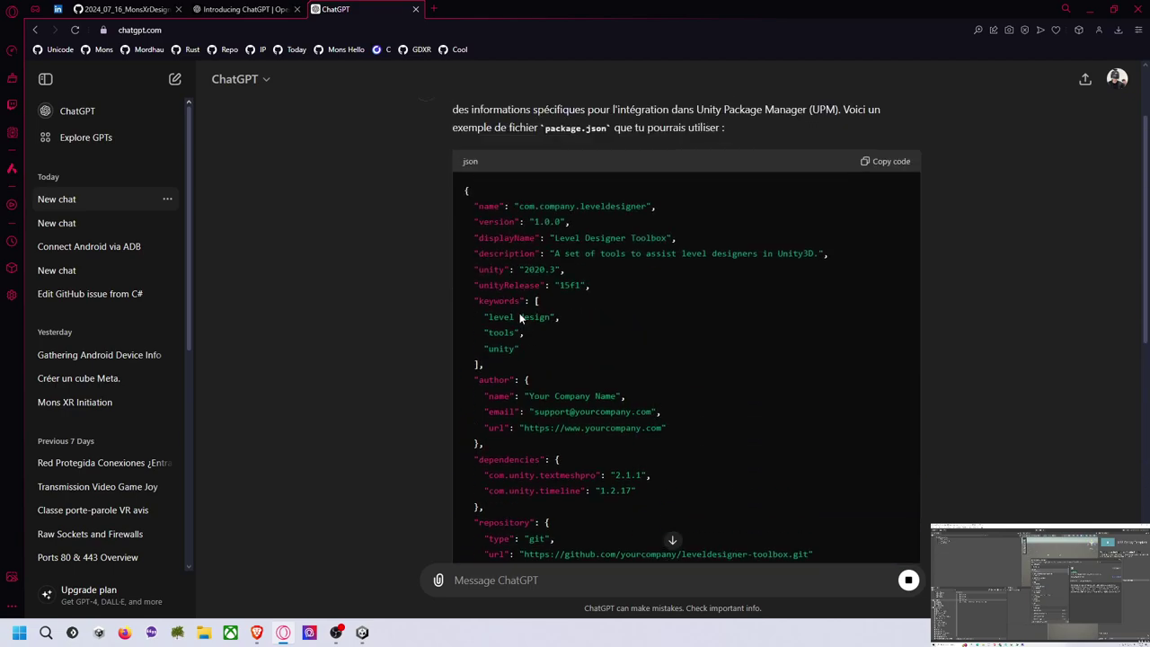
left_click_drag(470, 208, 609, 329)
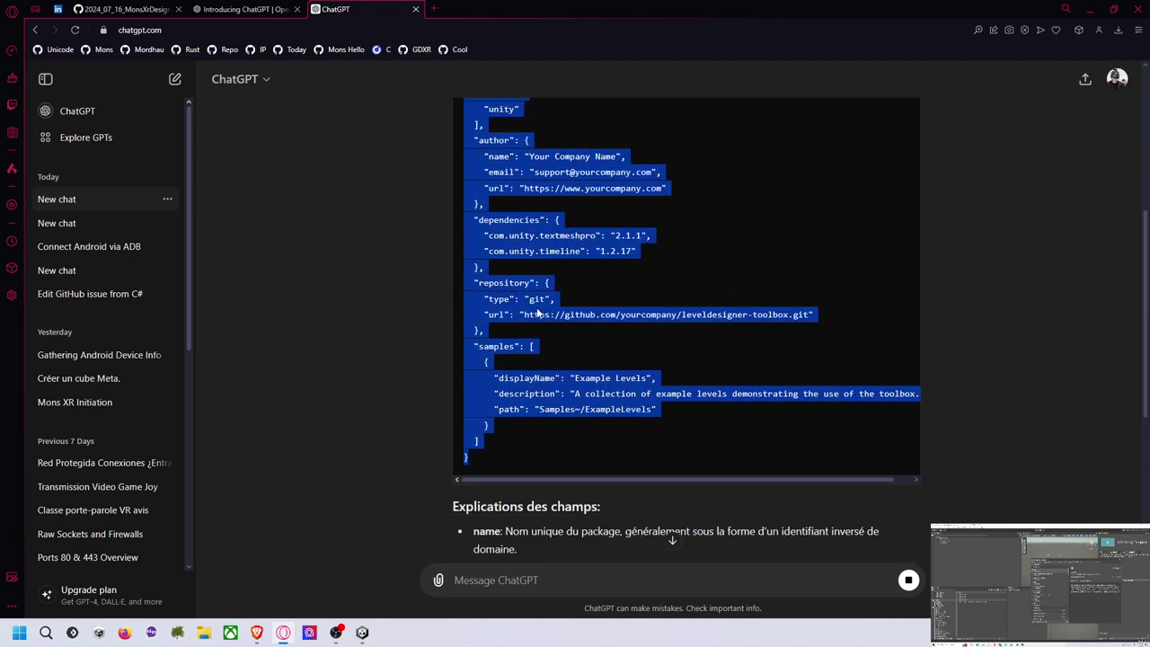
scroll(608, 328, "up", 2)
key("alt+Tab")
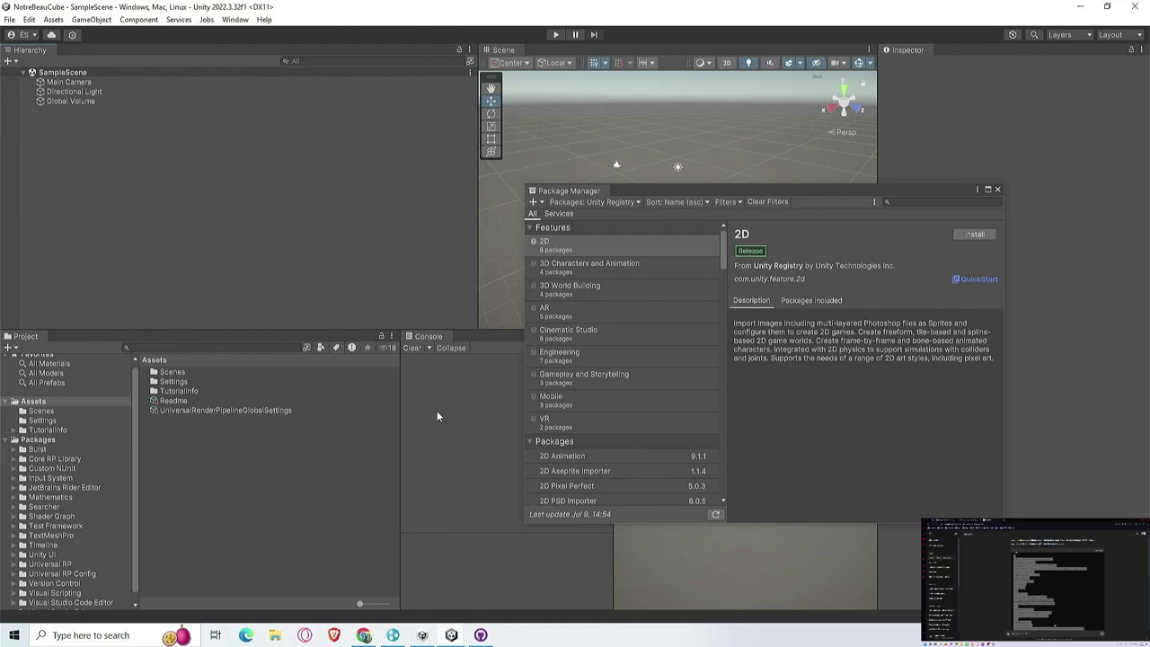
Reveal Q_MonBeauCube's 2024_07_09_MonBeauCubePackage folder in File Explorer from Unity's Project panel
left_click(997, 189)
key("alt+Tab")
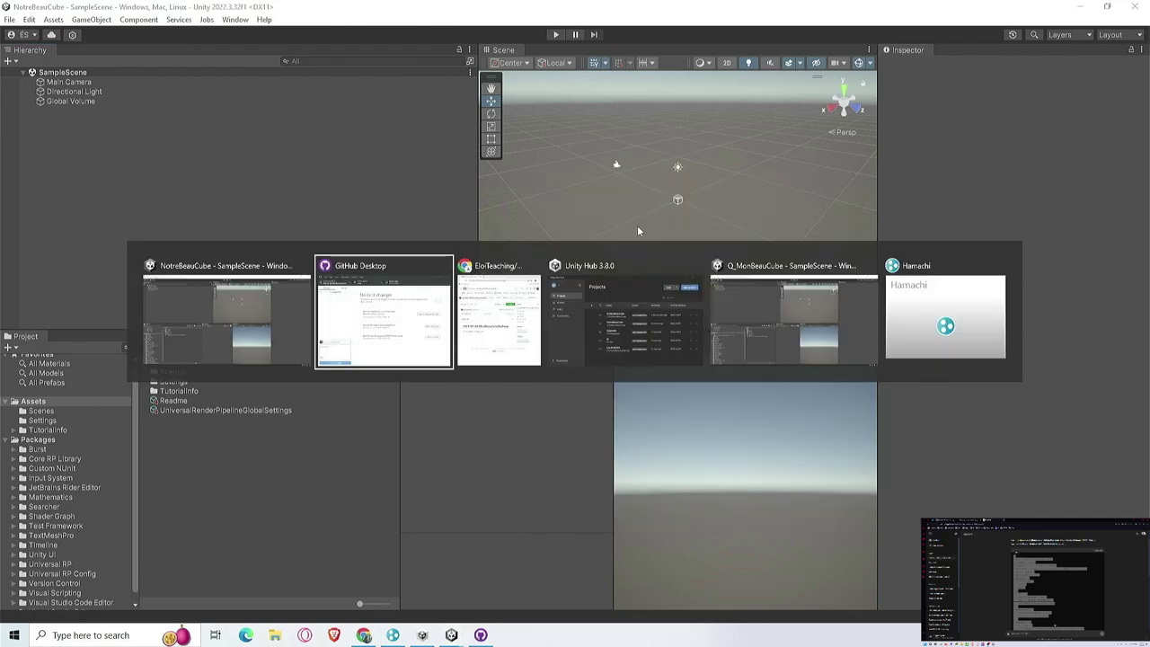
key("alt+Tab")
key("alt+Tab")
key("alt+Tab")
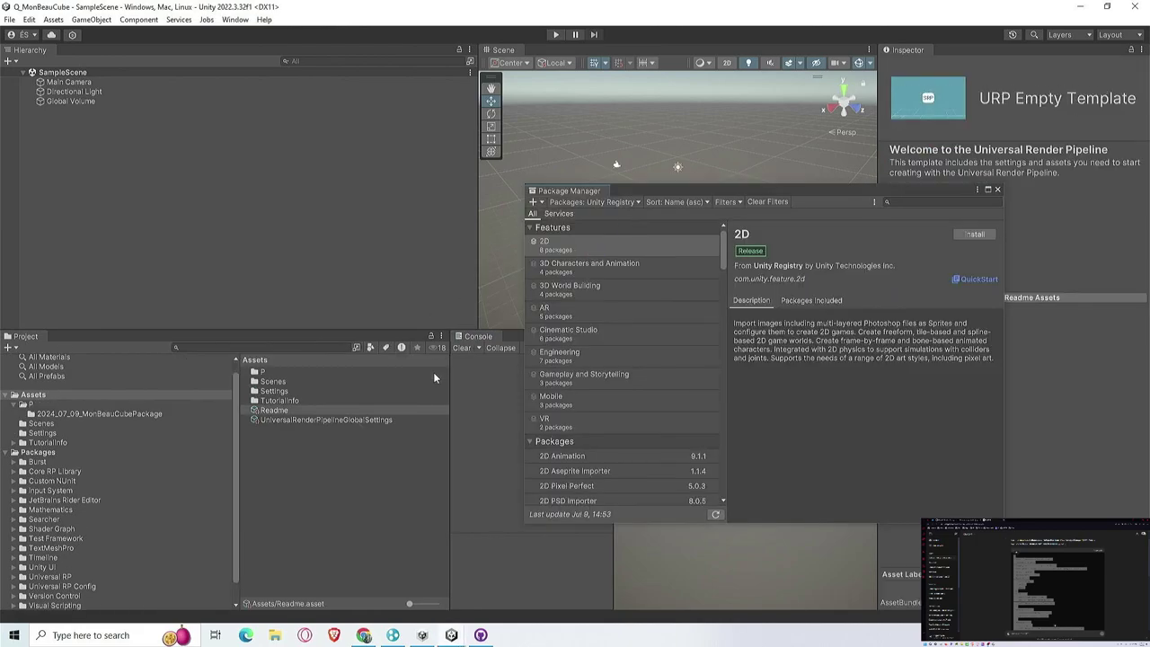
left_click(294, 470)
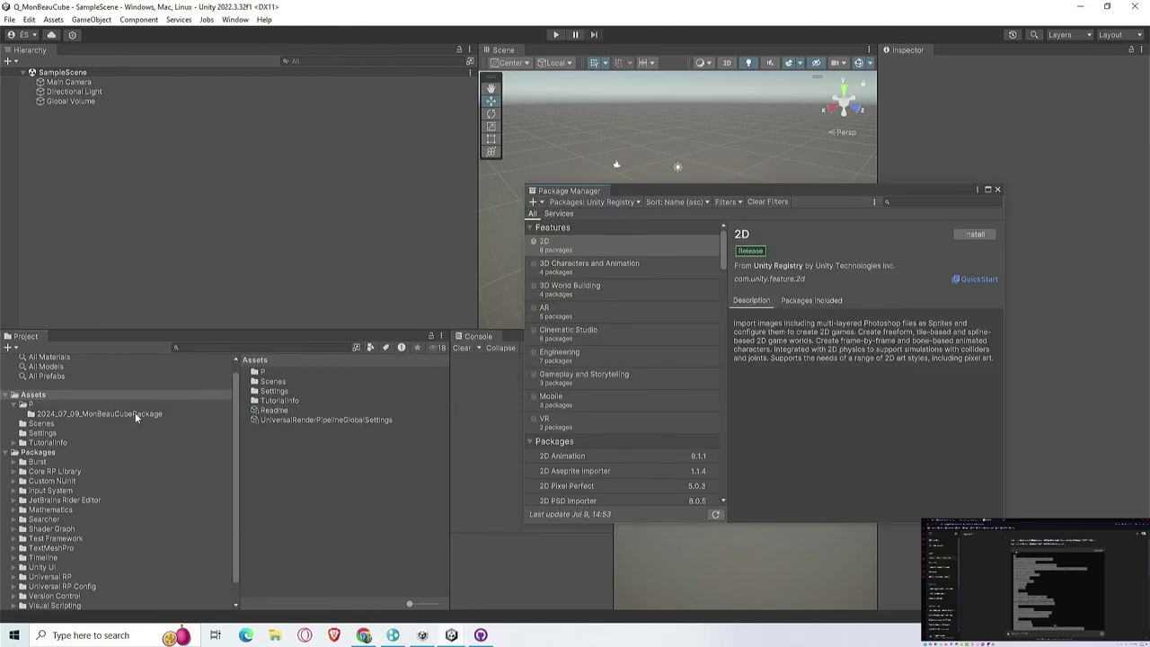
left_click(135, 412)
right_click(329, 444)
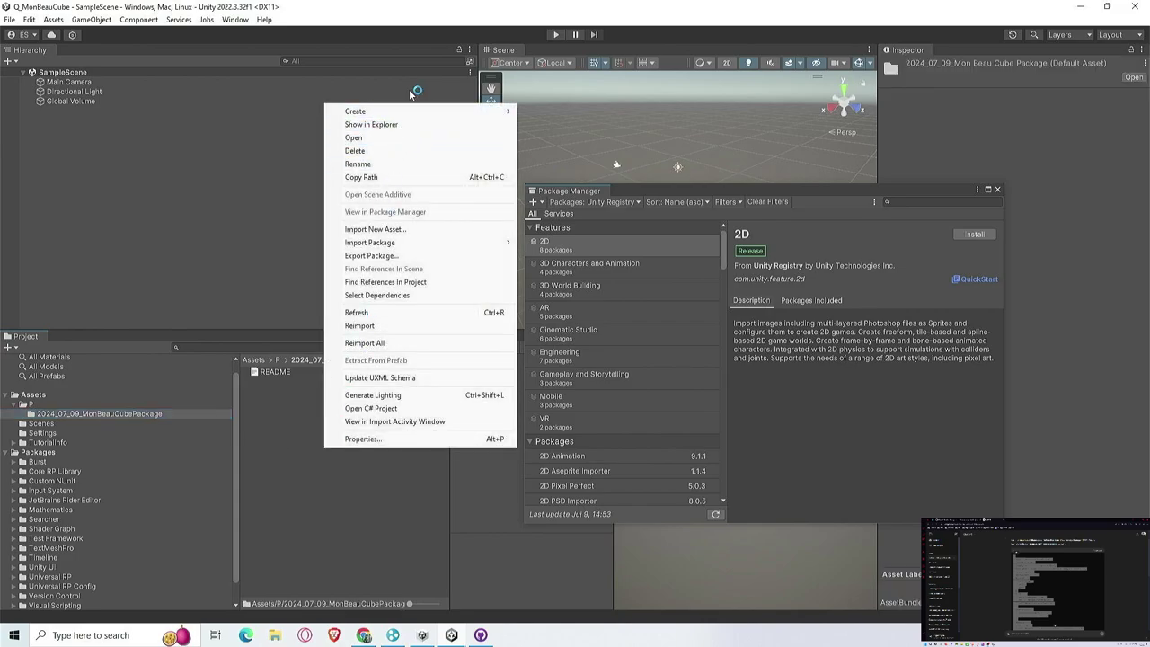
left_click(405, 124)
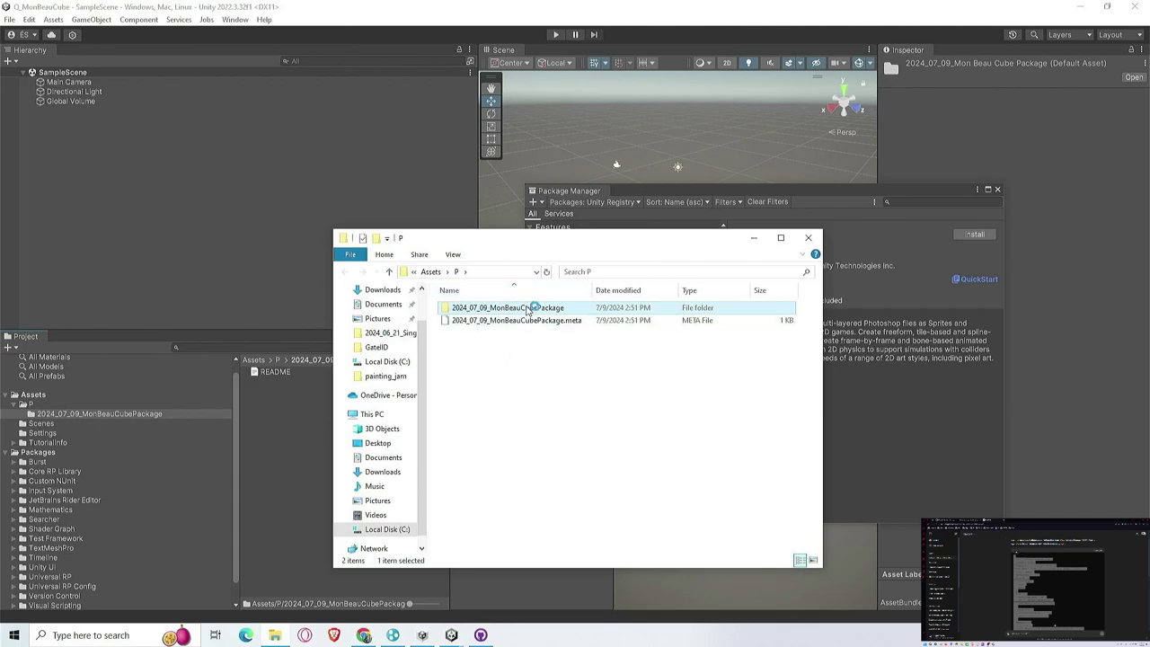
Create a new text document inside the 2024_07_09_MonBeauCubePackage folder
double_click(532, 308)
right_click(508, 408)
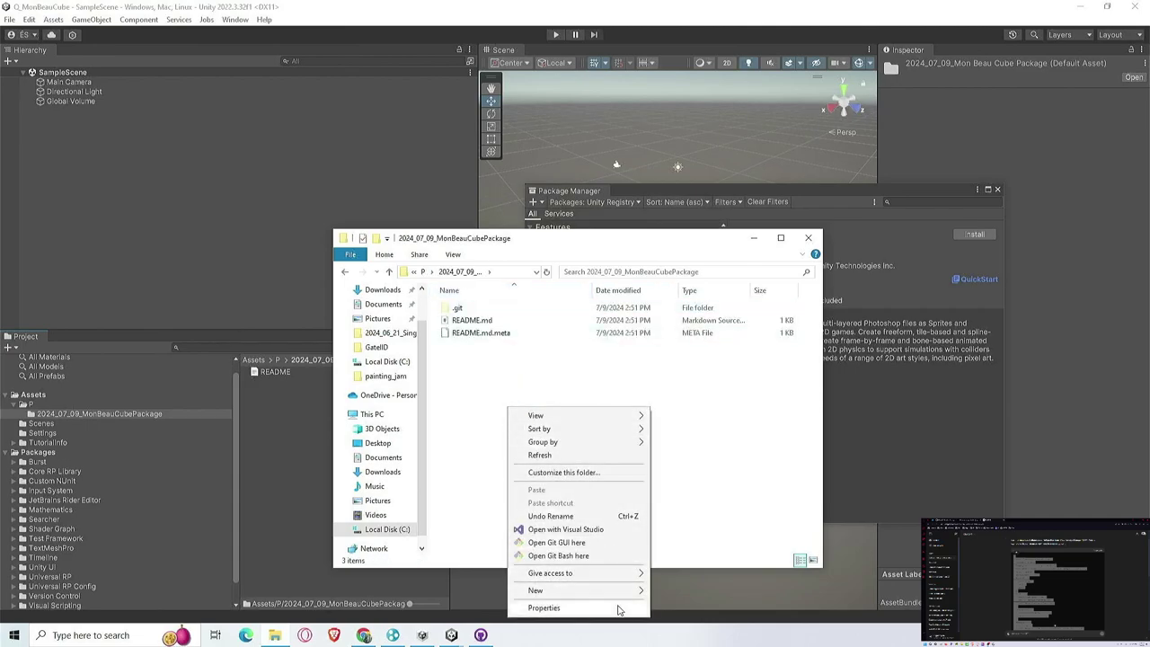
mouse_move(629, 593)
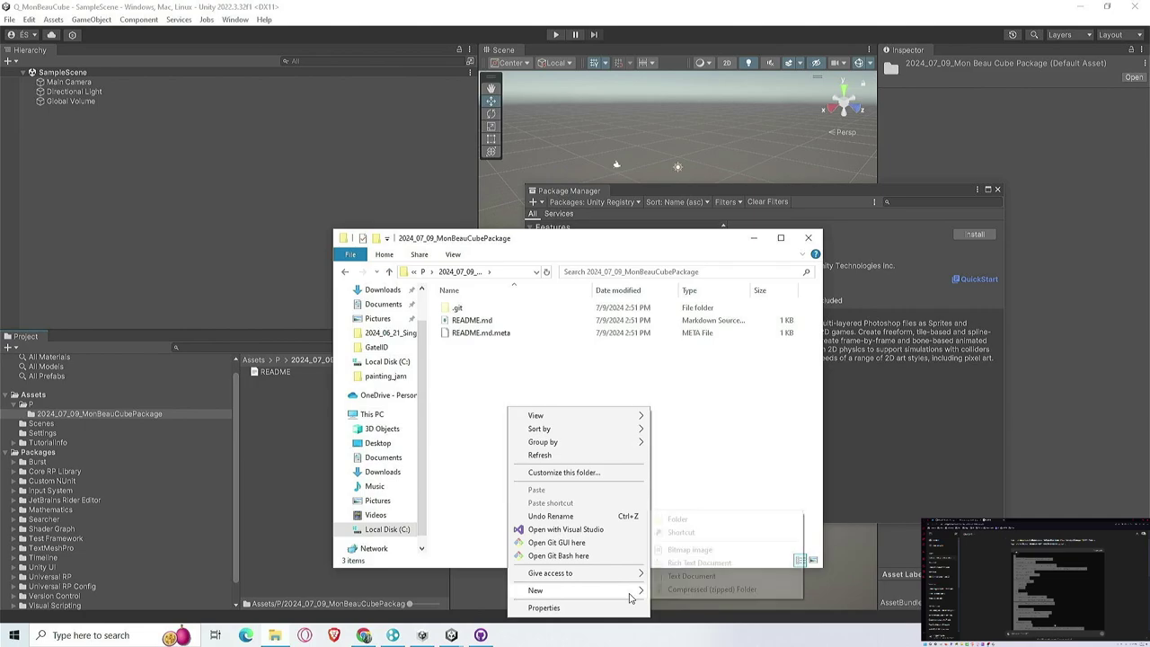
left_click(692, 576)
type("packa.txt")
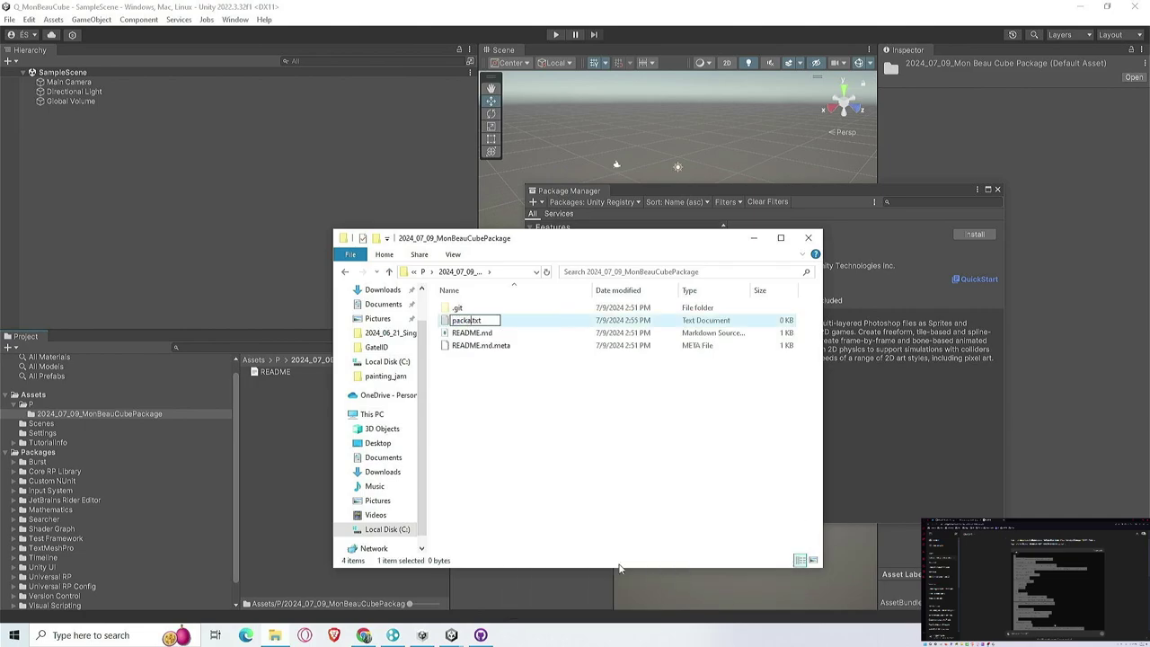
type("age")
type("json")
key("BackSpace")
key("BackSpace")
key("BackSpace")
key("BackSpace")
key("BackSpace")
key("Escape")
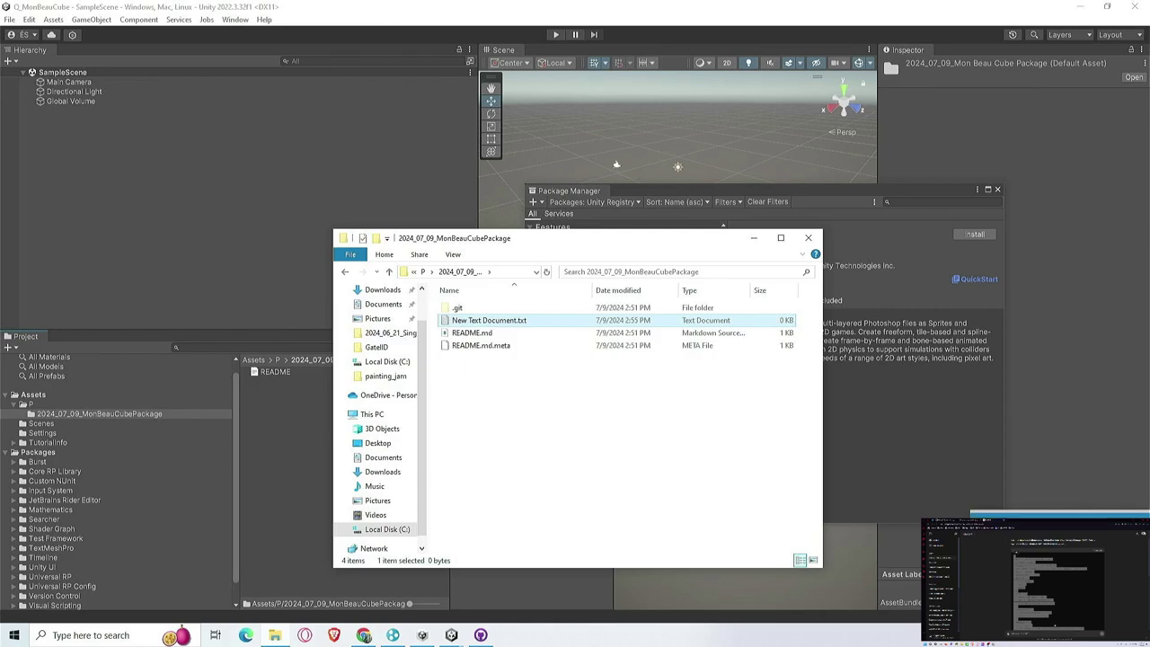
Rename the new text document to package.json, accepting the extension change
left_click(485, 321)
key("ctrl+a")
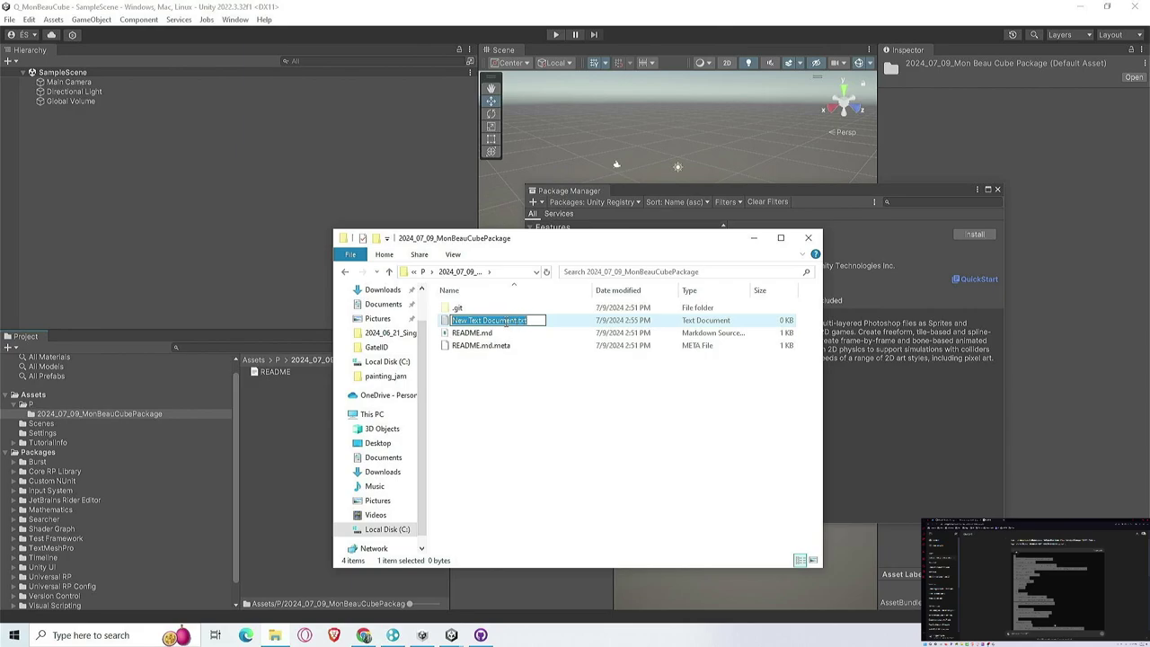
type("package.json")
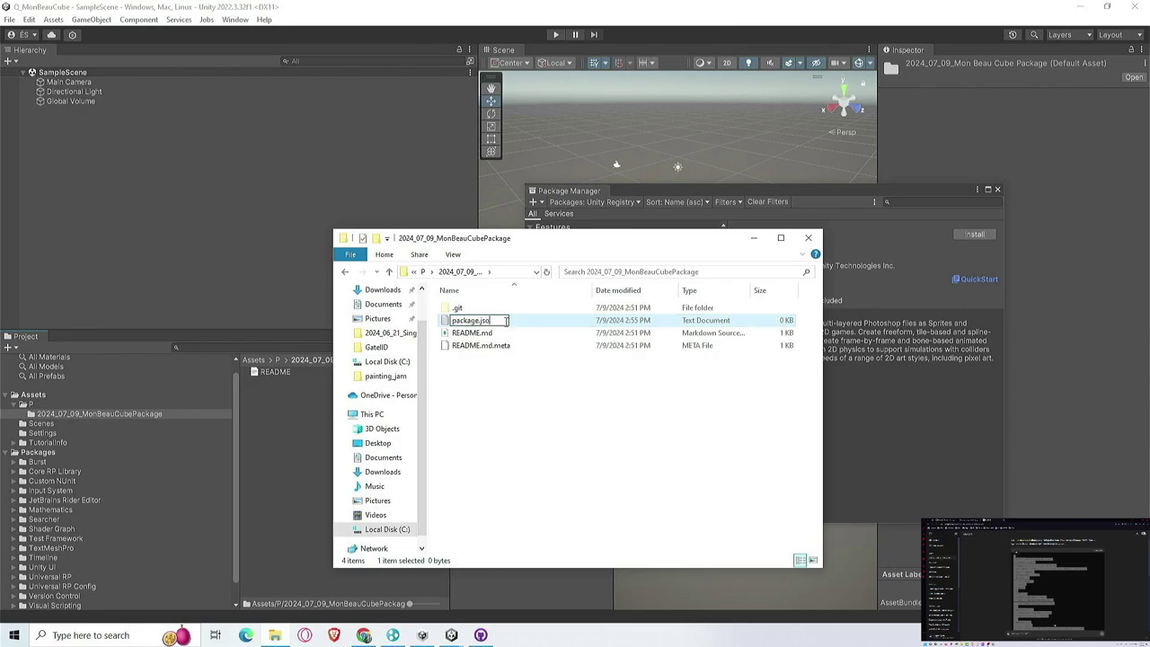
key("Return")
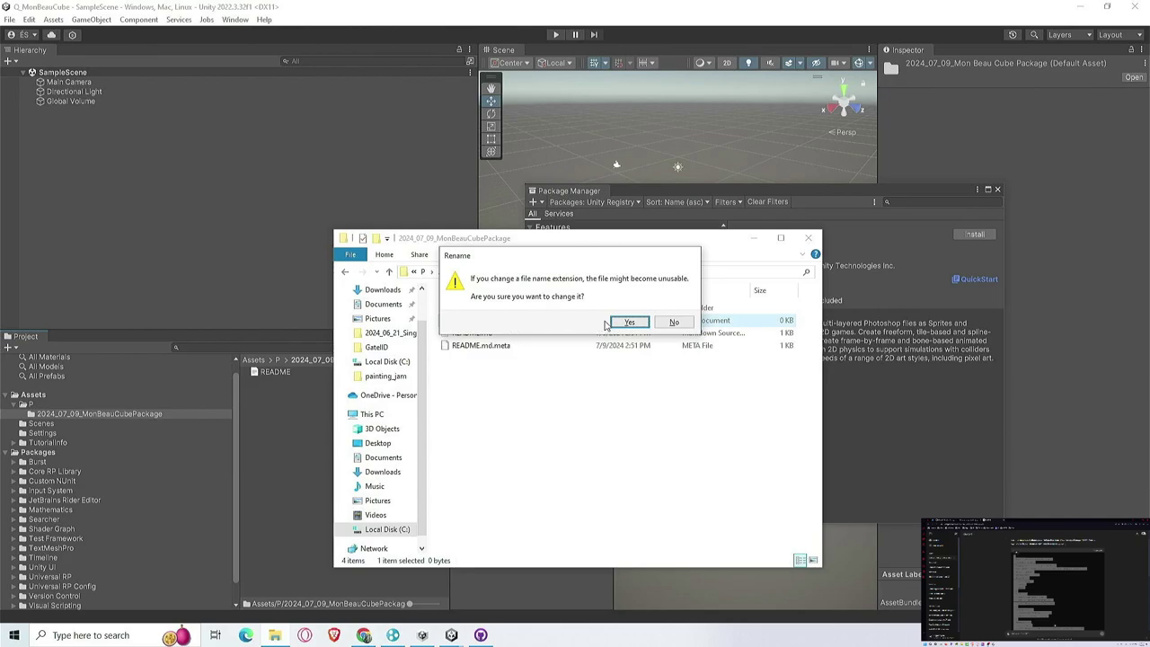
left_click(617, 322)
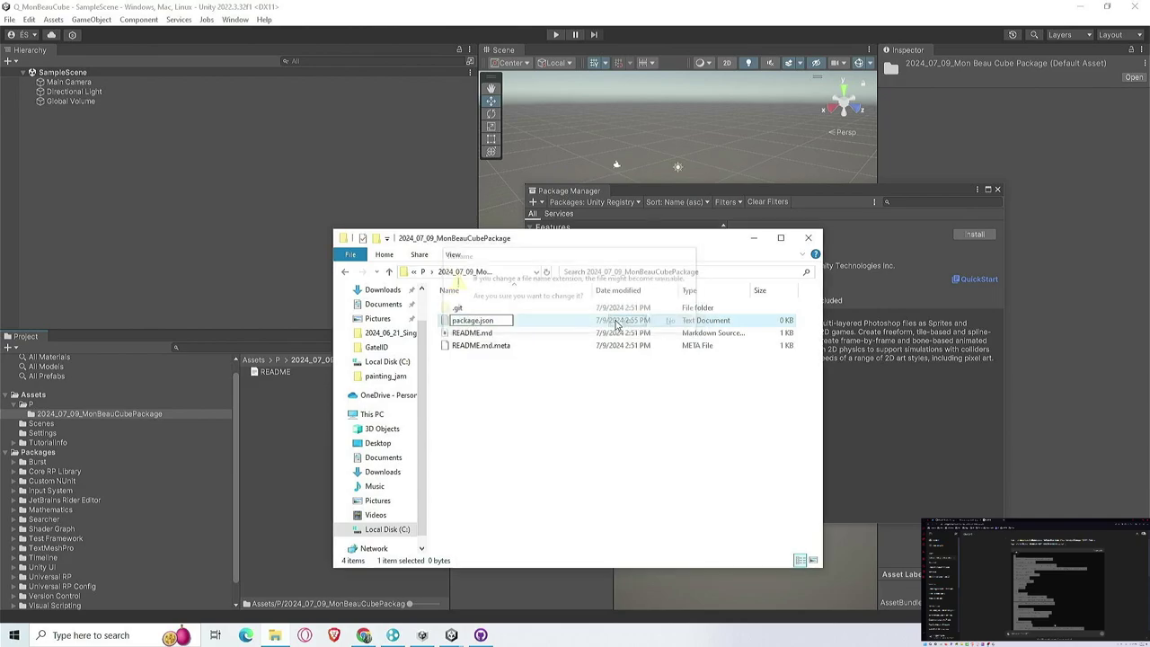
left_click(453, 254)
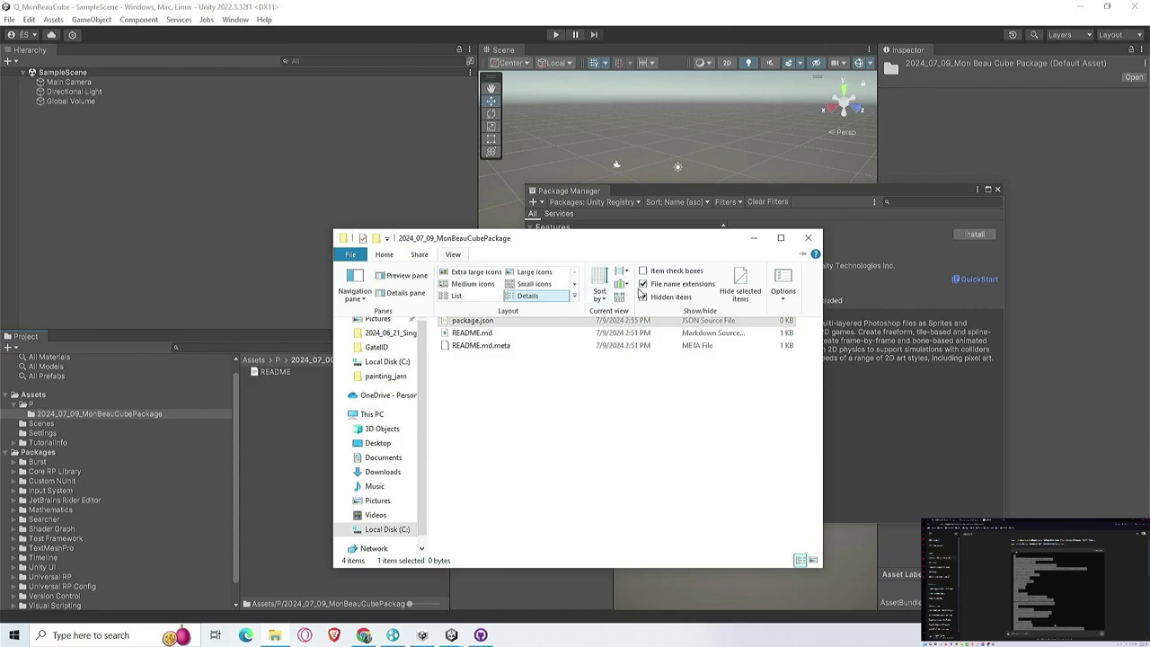
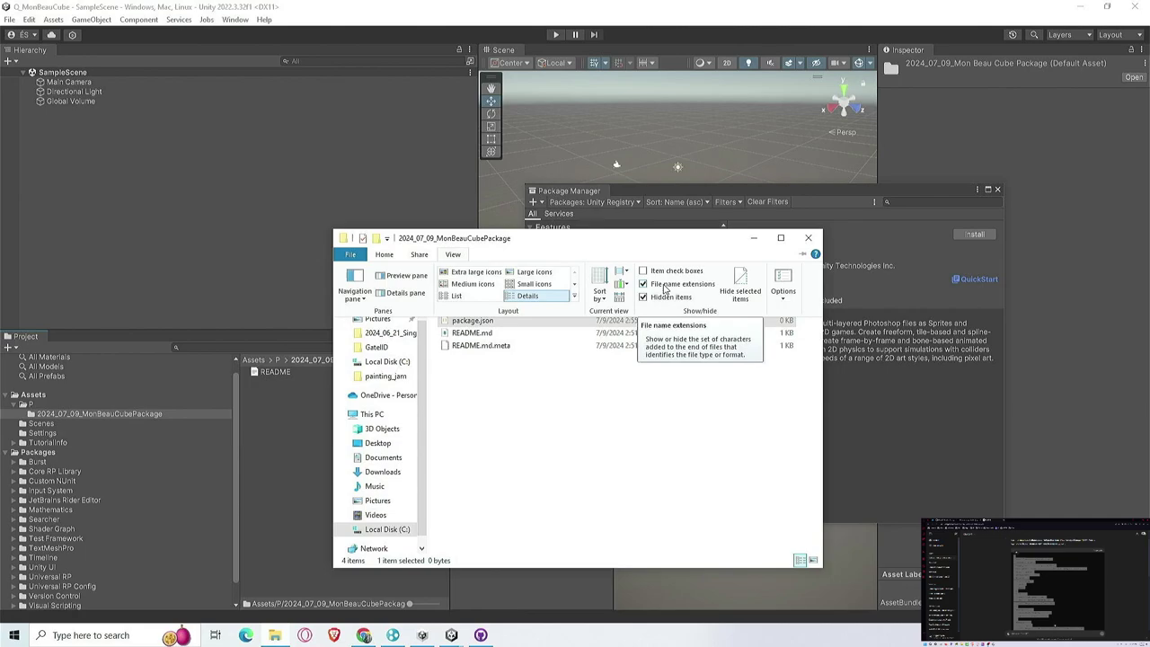
Show file name extensions and hidden items in File Explorer to reveal the package folder's files
left_click(629, 398)
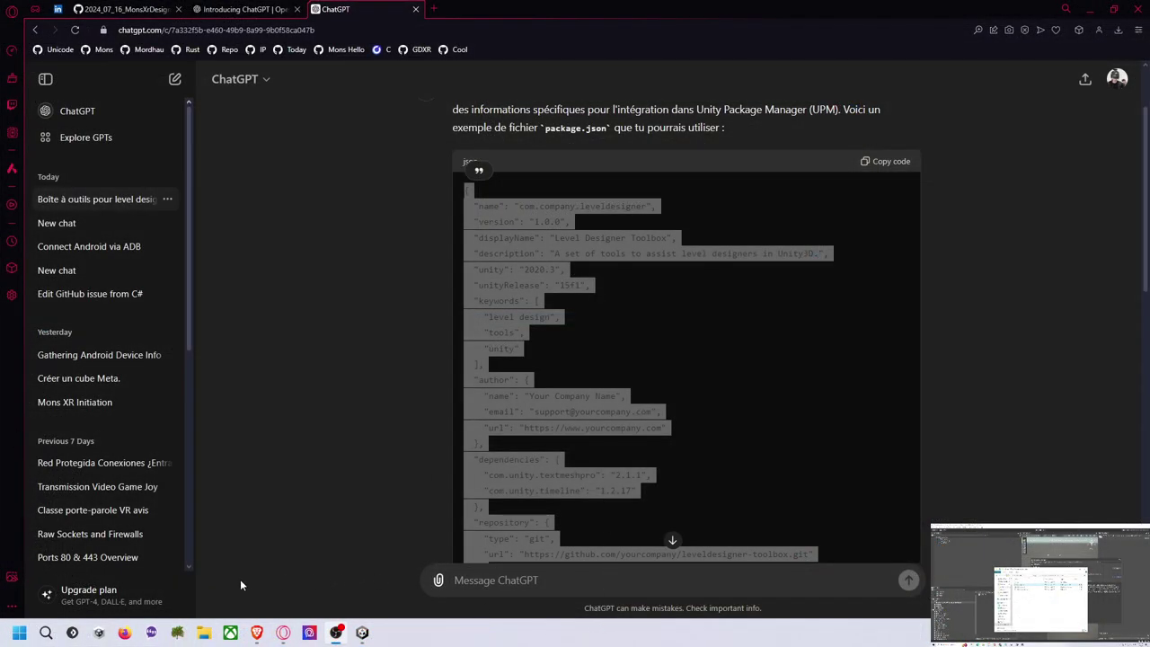
left_click(208, 631)
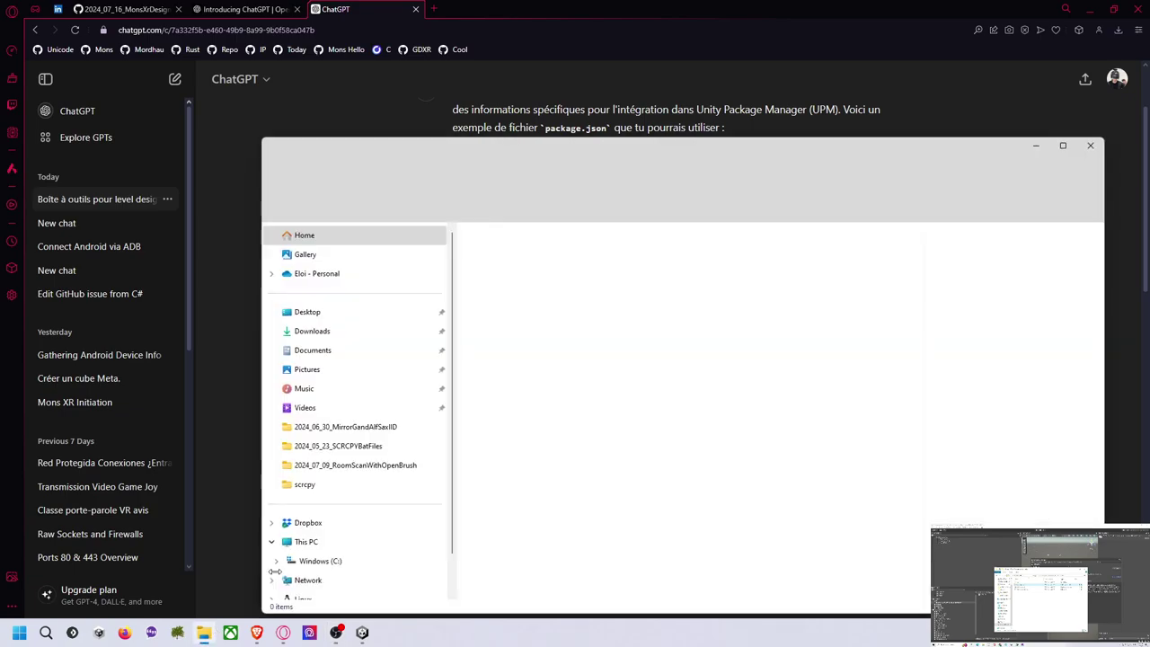
left_click(634, 207)
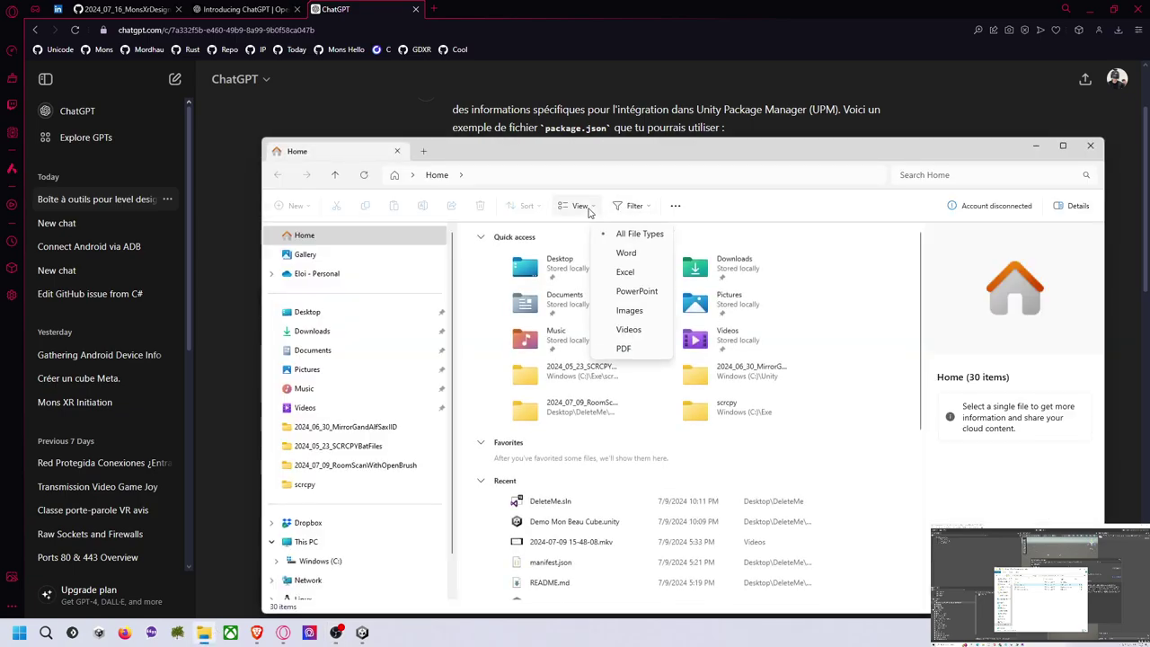
left_click(580, 205)
left_click(674, 205)
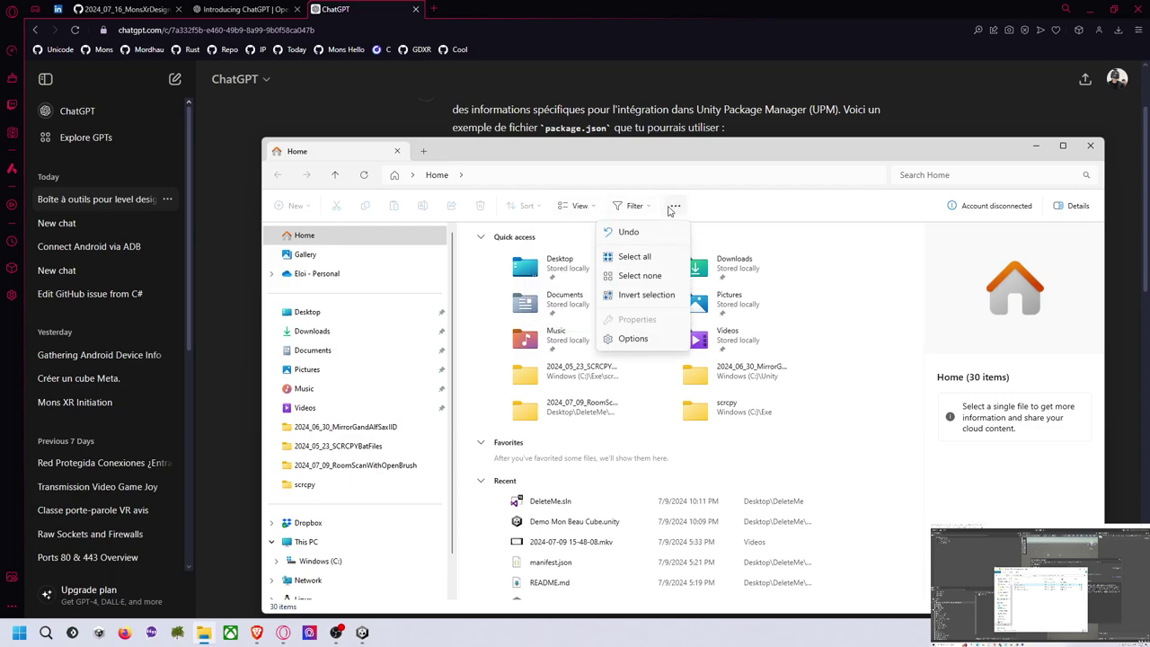
left_click(692, 400)
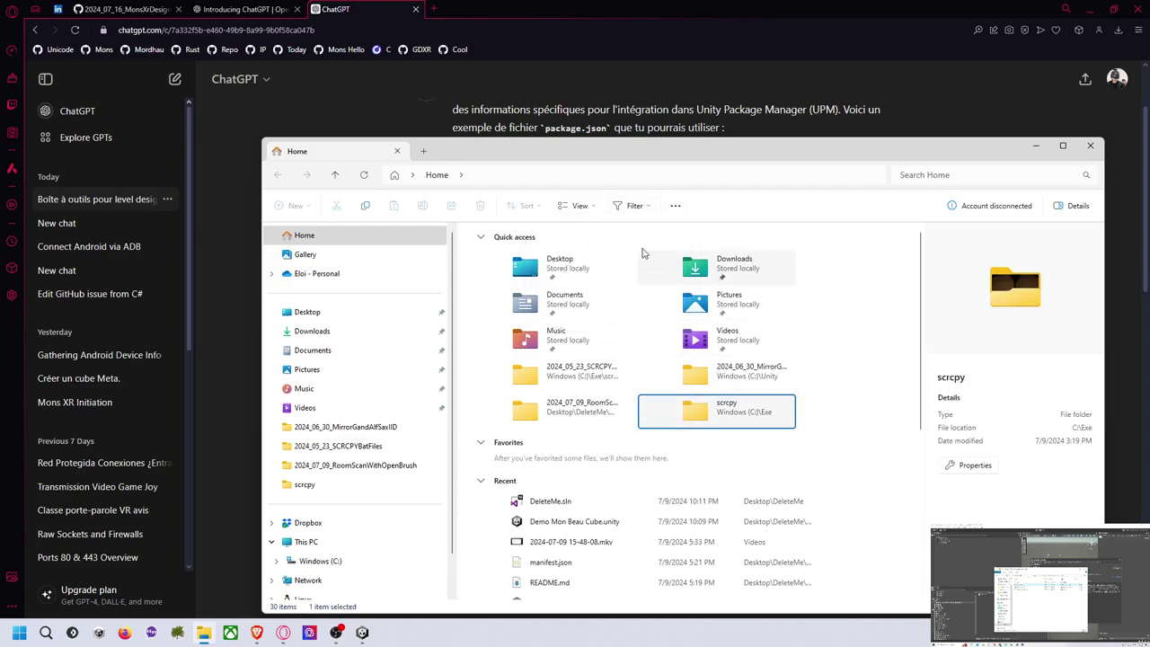
double_click(697, 408)
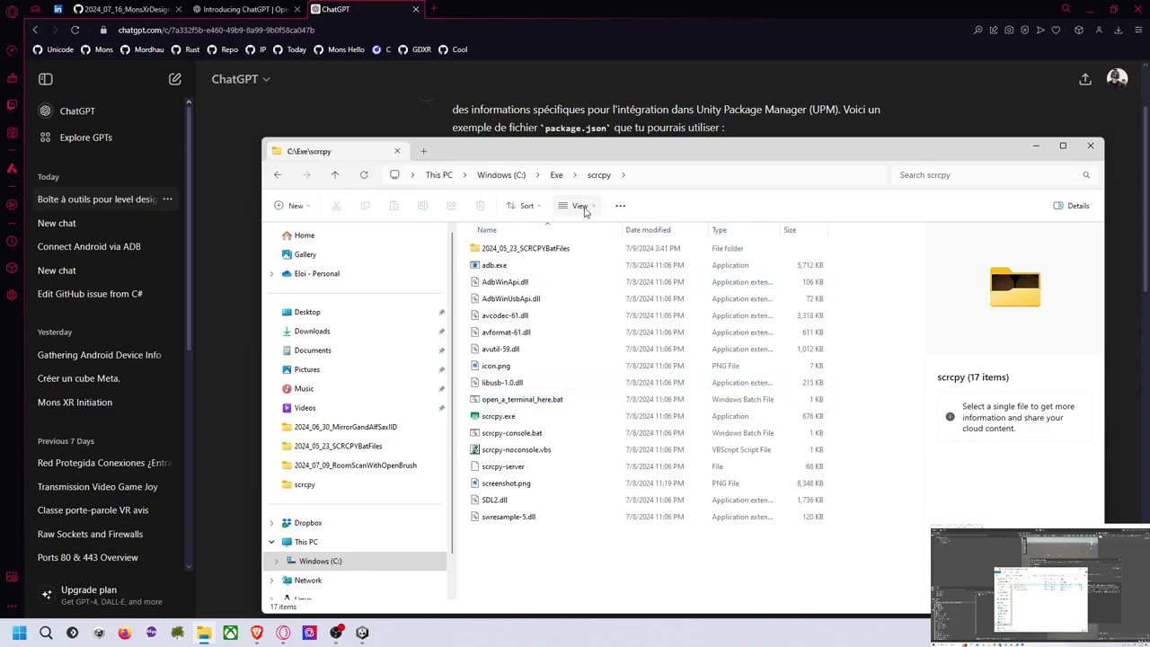
left_click(584, 206)
mouse_move(604, 435)
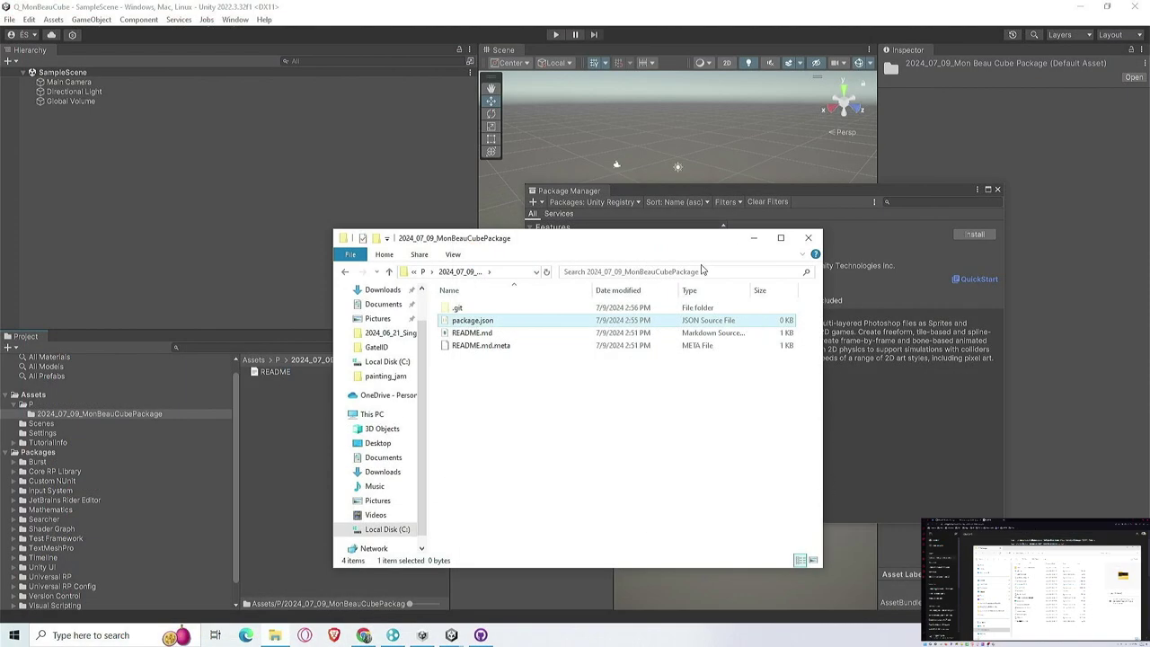
Open package.json in VS Code and paste the GitHub repository URL onto line 1
left_click(630, 404)
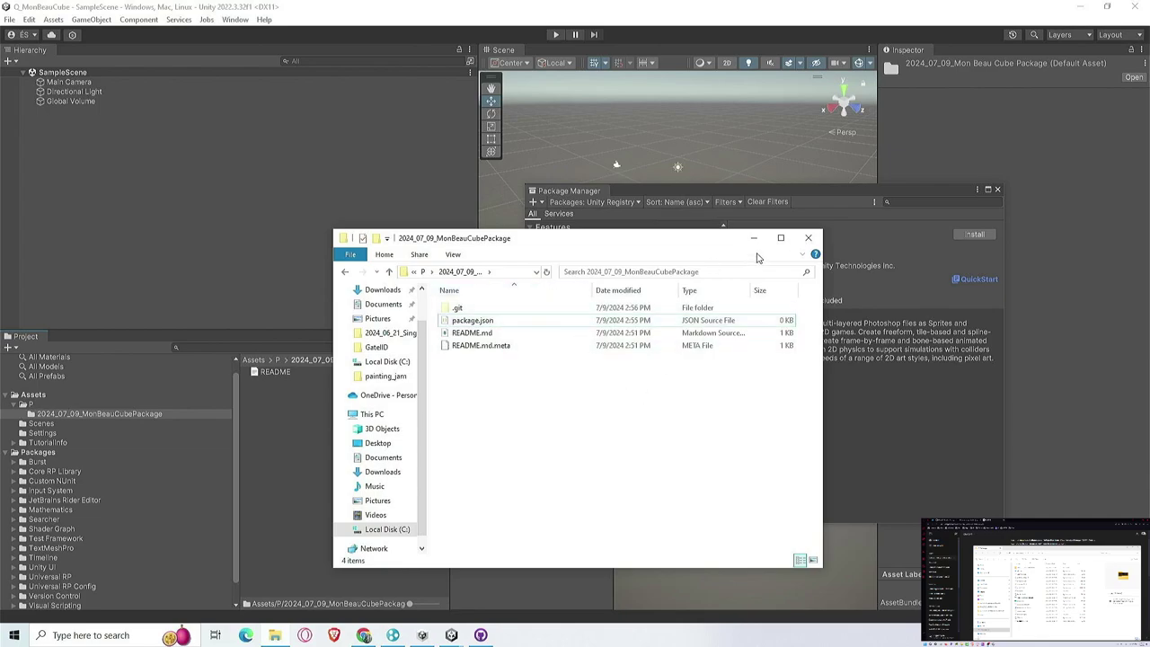
double_click(491, 320)
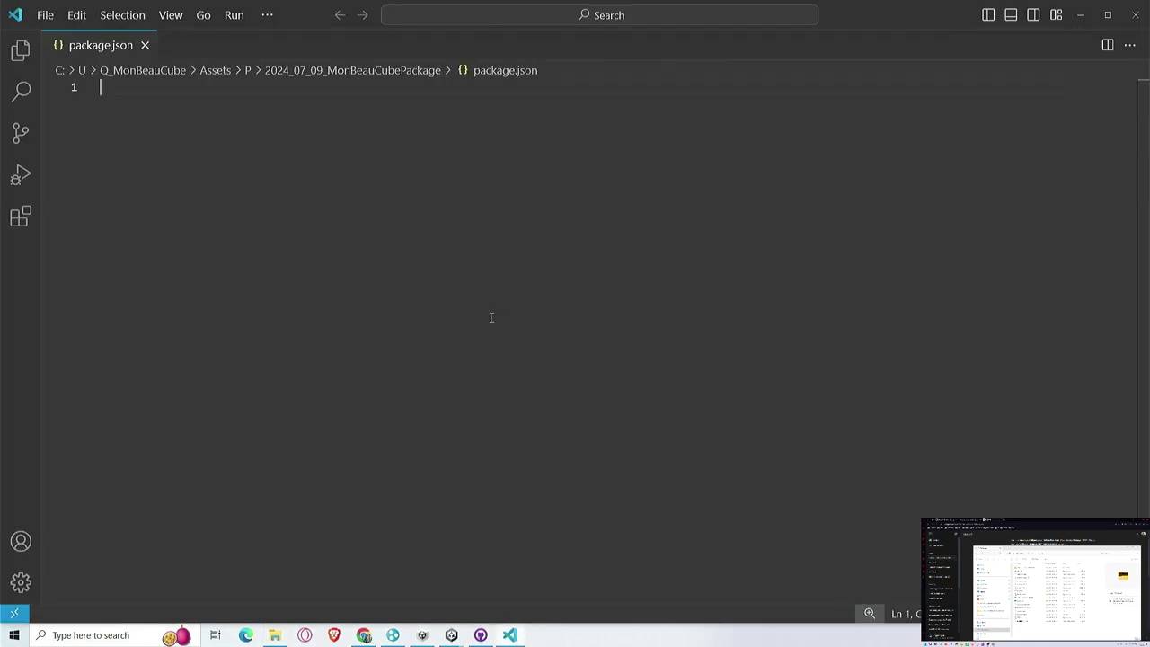
type("https://github.com/EloiTeaching/2024_07_09_MonBeauCubePackage.git")
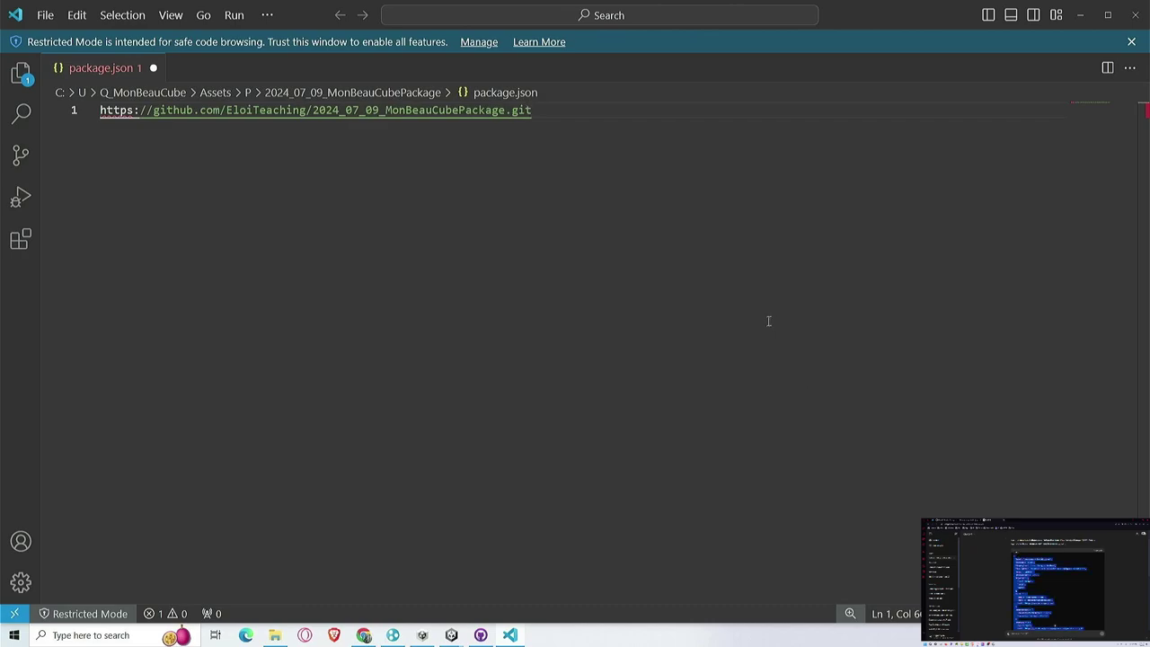
key("ctrl+a")
left_click(709, 331)
key("ctrl+a")
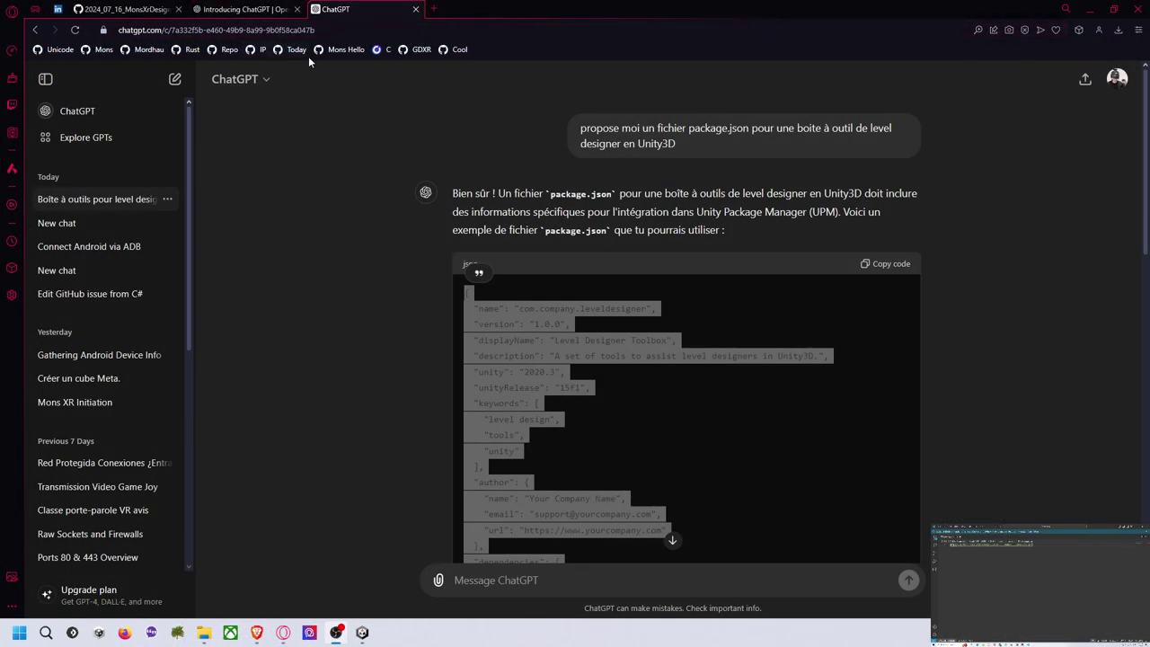
Create example_package.json in the 2024_07_16_MonsXrDesign repo and paste the sample package JSON into it
left_click(418, 51)
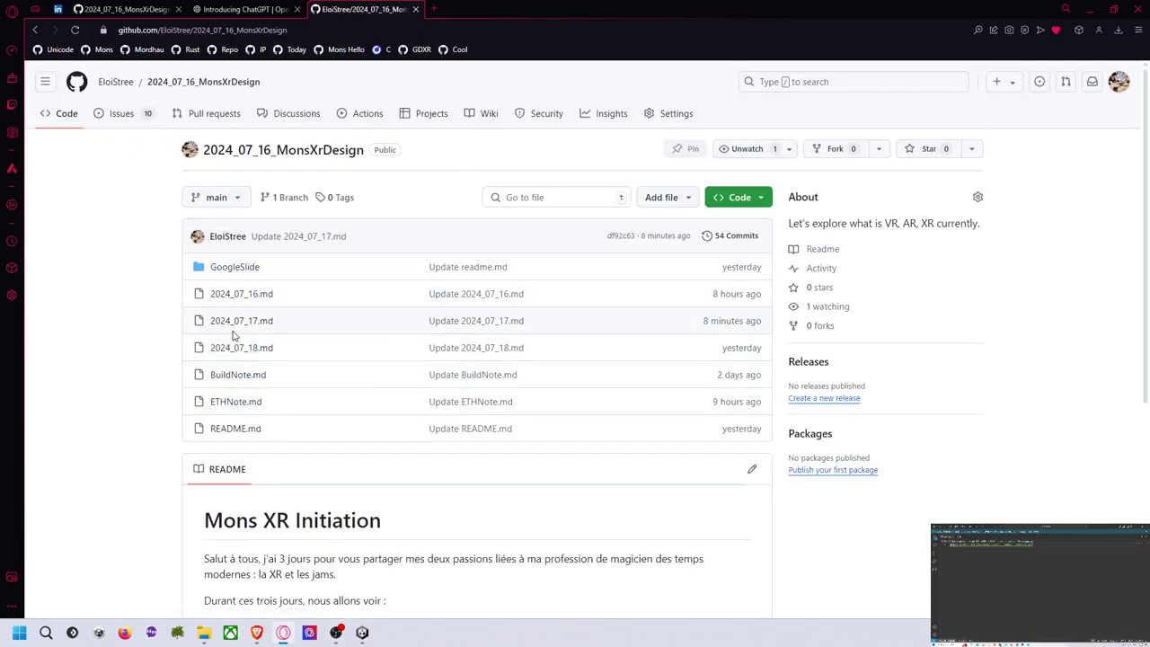
left_click(682, 198)
left_click(685, 226)
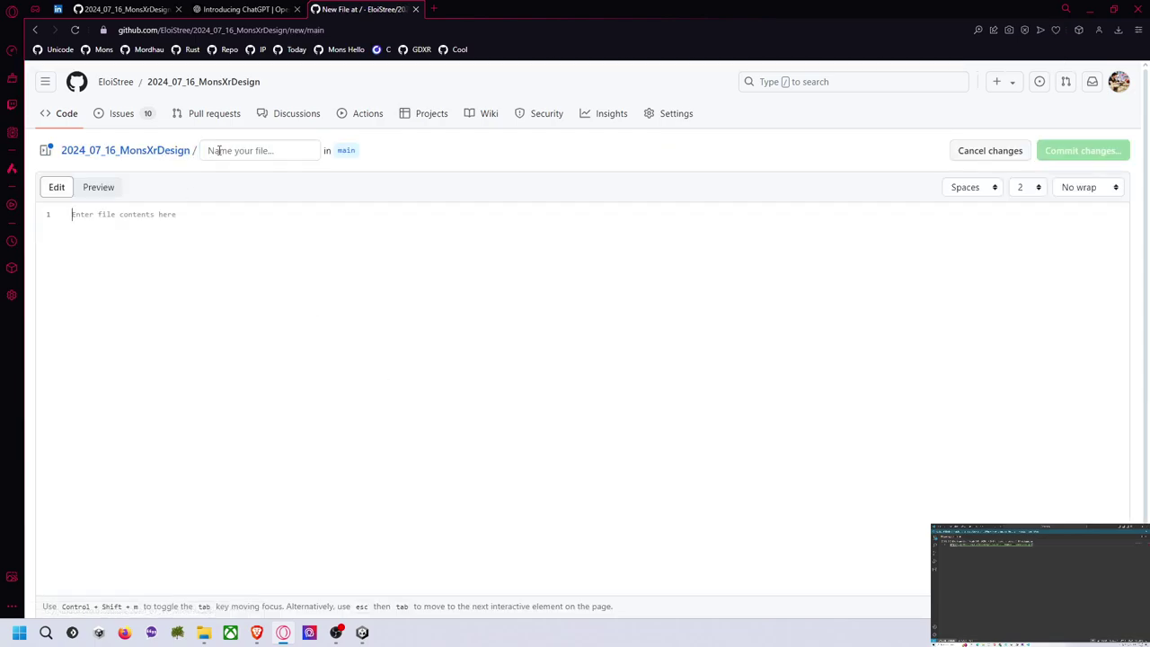
left_click(222, 150)
type("ea")
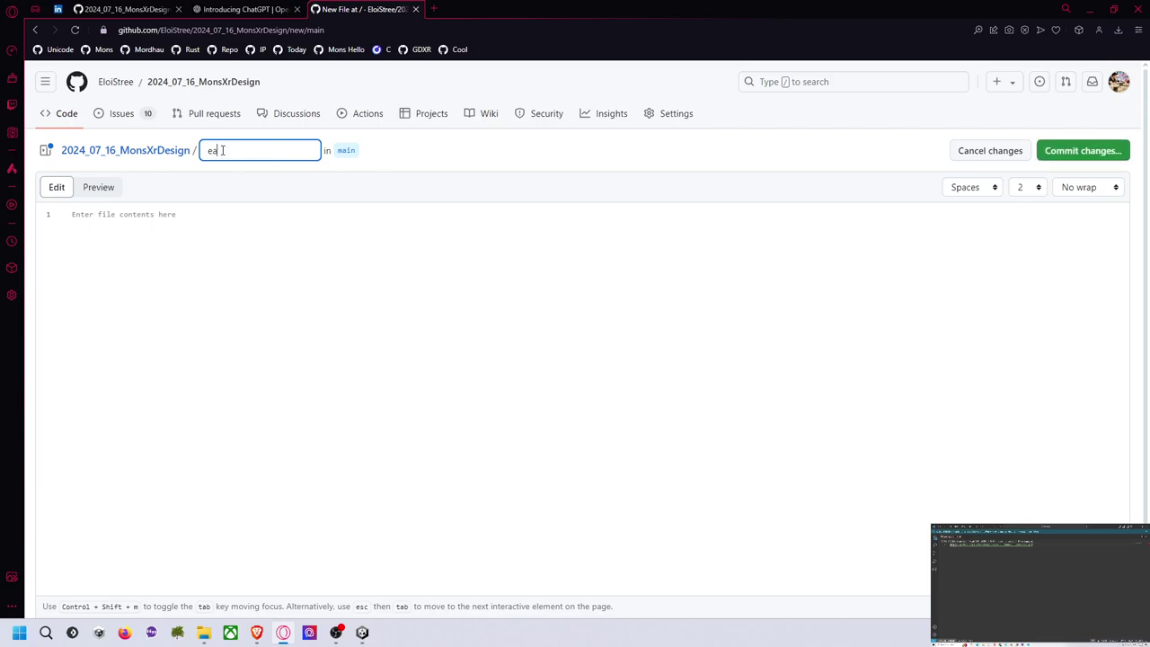
type("ample")
type("_package.")
type("json")
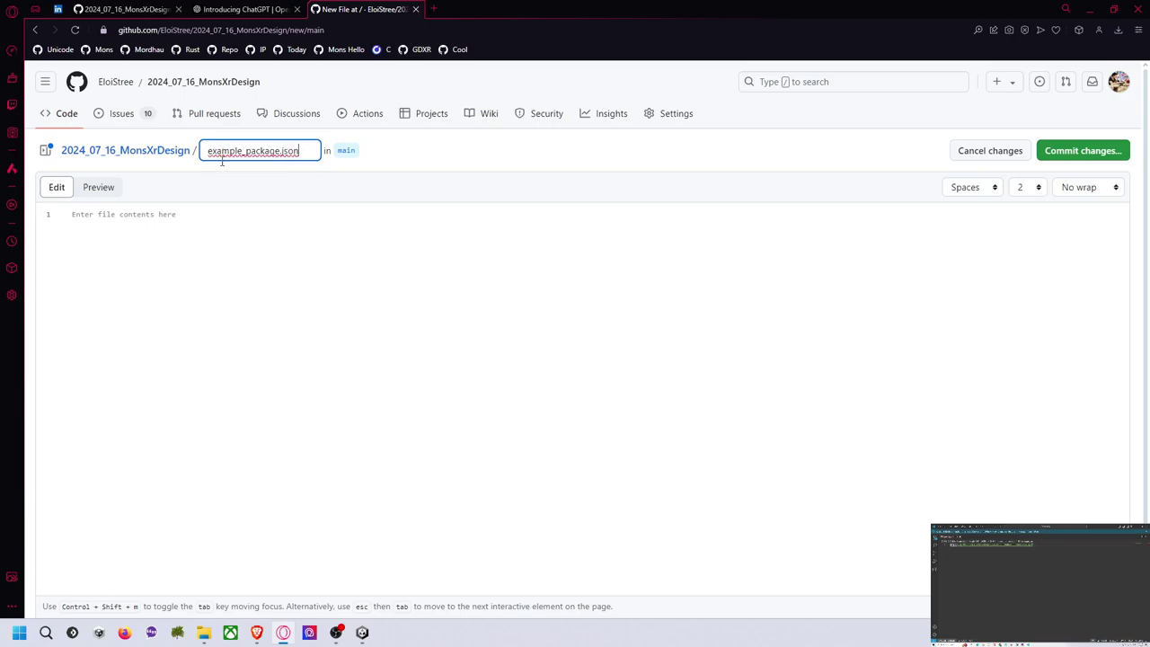
left_click(273, 261)
key("ctrl+v")
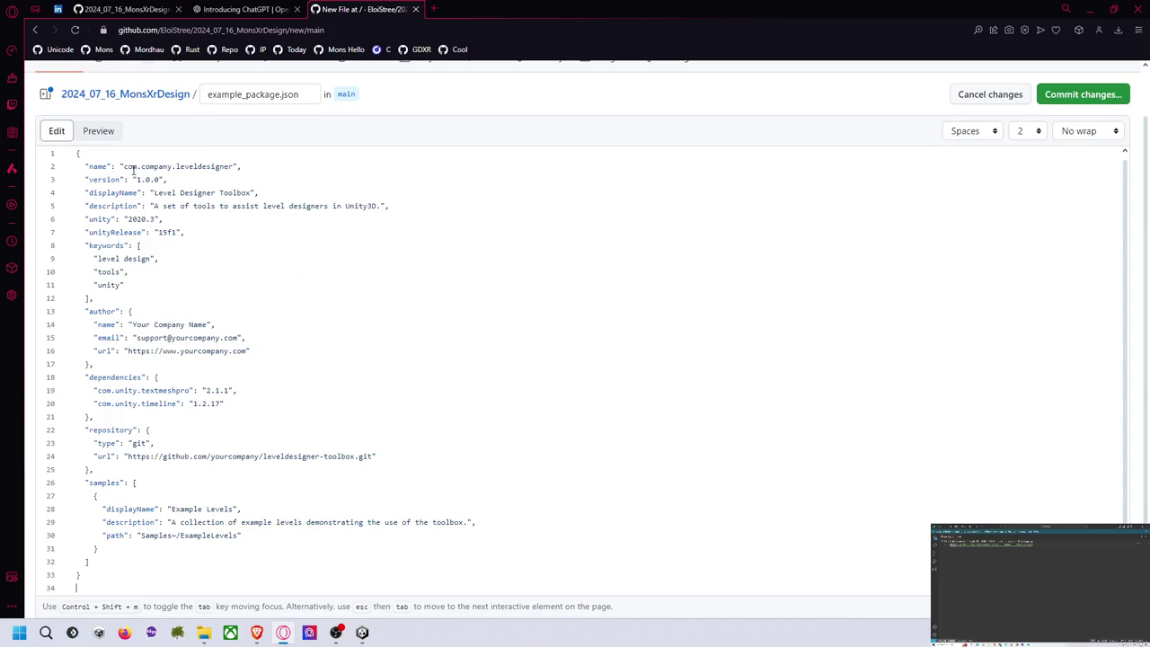
Change the package name to be.company.sujet
double_click(133, 167)
type("bo")
double_click(160, 167)
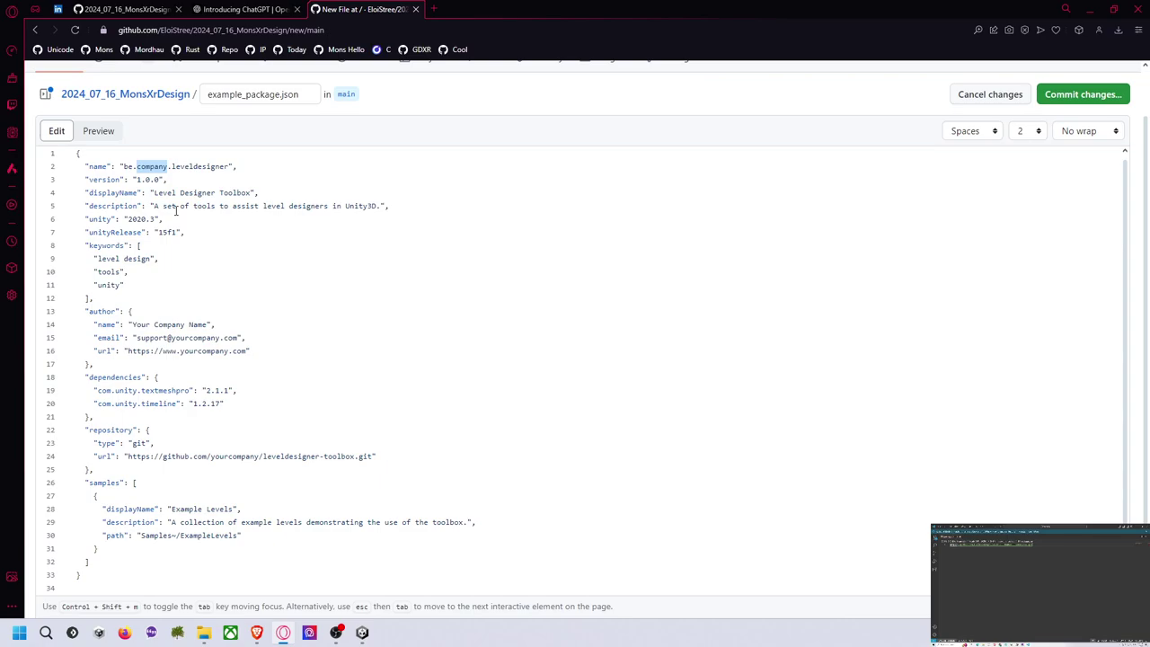
key("Right")
key("Right")
key("BackSpace")
key("BackSpace")
key("BackSpace")
key("BackSpace")
type("pany")
key("shift+Right")
key("shift+Right")
key("shift+Right")
key("shift+Right")
key("shift+Right")
key("shift+Right")
key("shift+Right")
key("shift+Right")
key("shift+Right")
type("su")
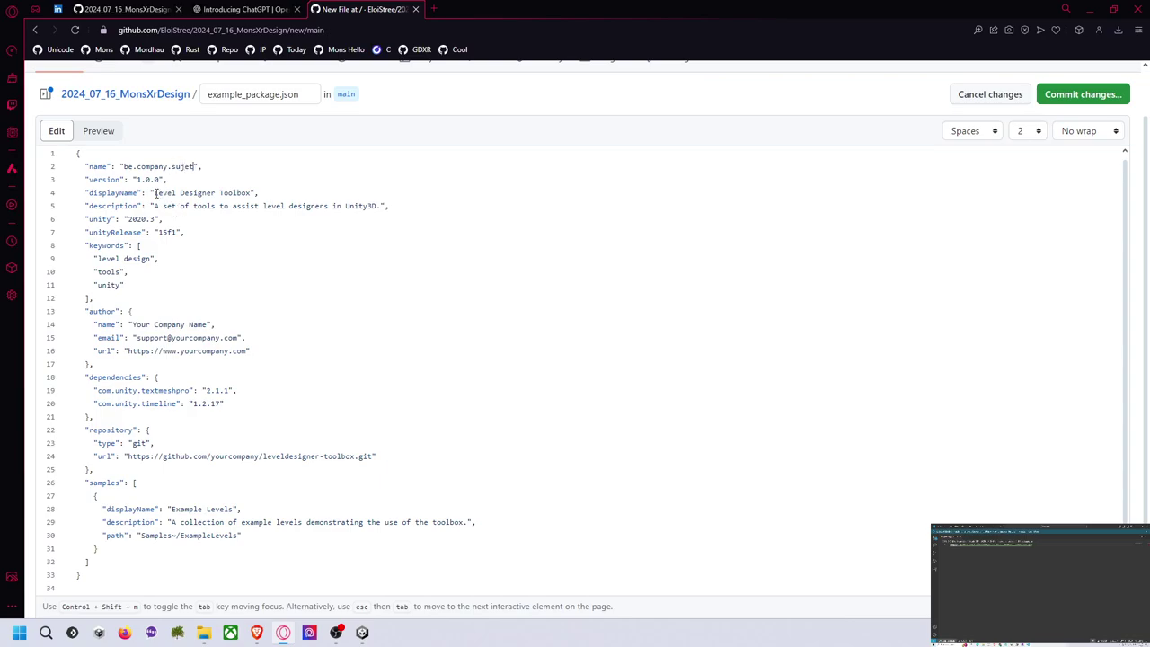
Set displayName to 'Un titre' and description to 'Une description de l'outils'
left_click_drag(154, 192, 251, 194)
type("Un ")
type("tit")
key("shift+Down")
key("shift+Left")
key("shift+Left")
key("shift+Left")
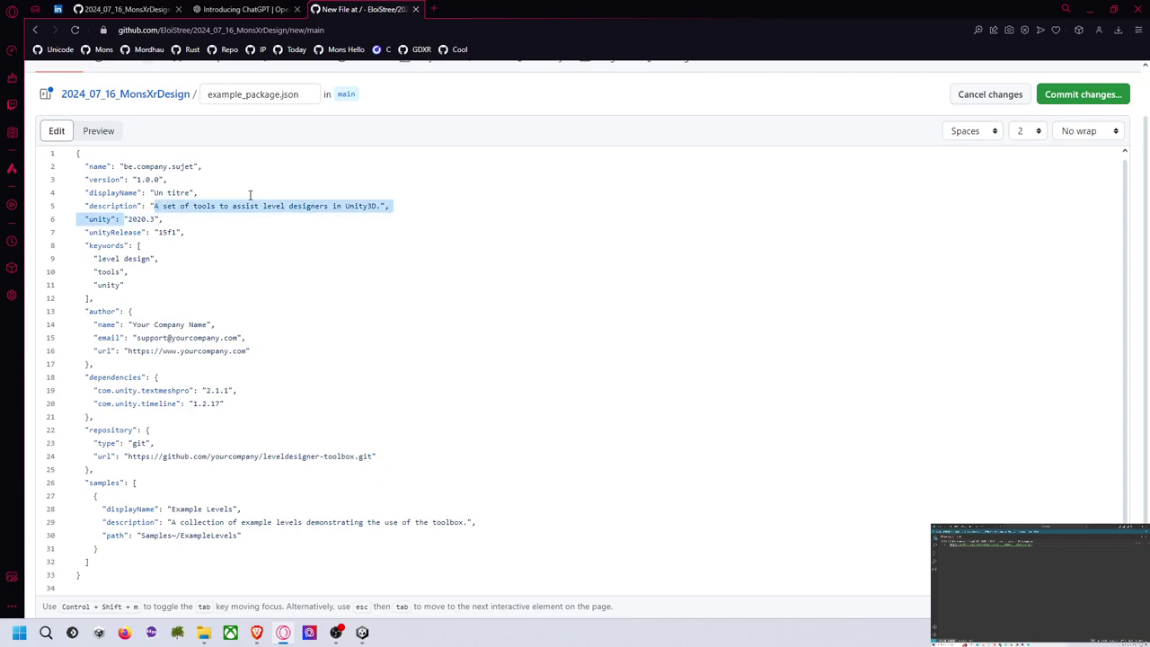
key("shift+Left")
key("shift+Left")
key("shift+Left")
key("shift+Left")
key("shift+Left")
key("shift+Left")
type("Une desc")
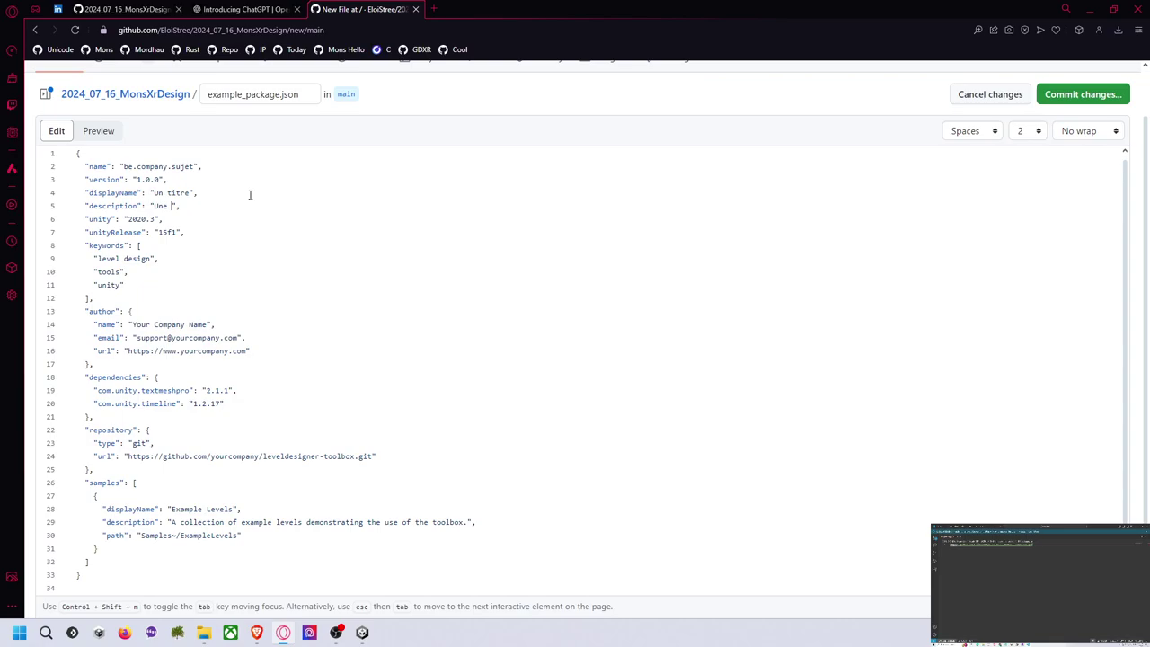
type("ription de l")
type("'outi")
Delete the unityRelease line and the 'level design' keyword
double_click(167, 232)
triple_click(198, 233)
key("BackSpace")
key("BackSpace")
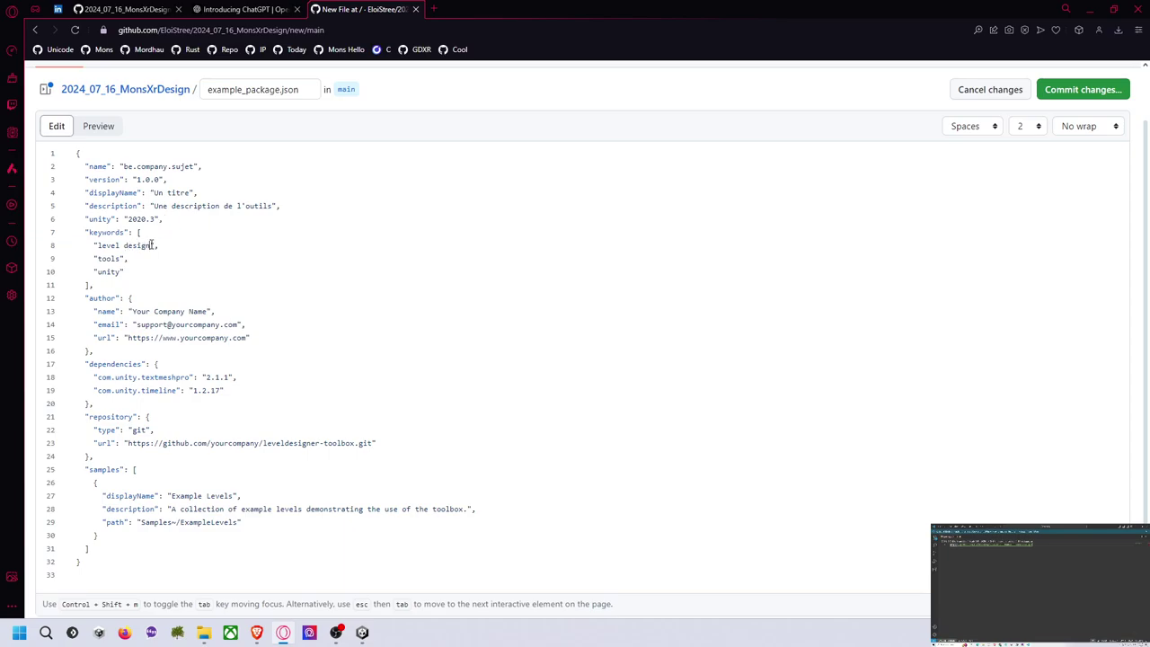
left_click_drag(152, 245, 94, 244)
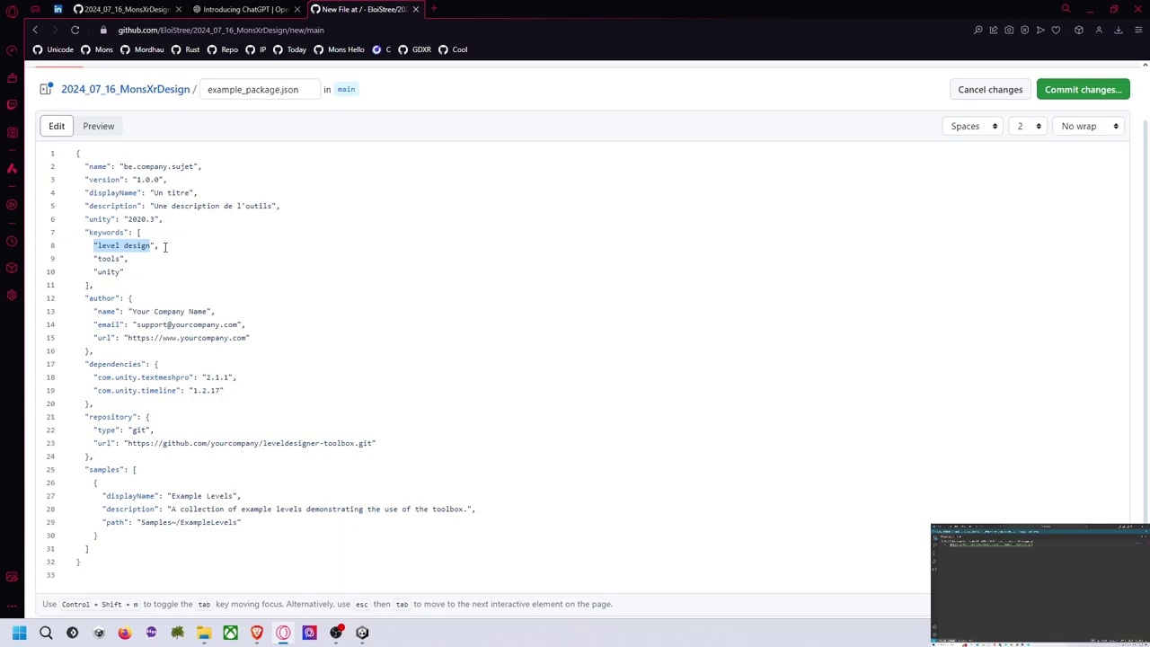
triple_click(166, 245)
key("BackSpace")
key("BackSpace")
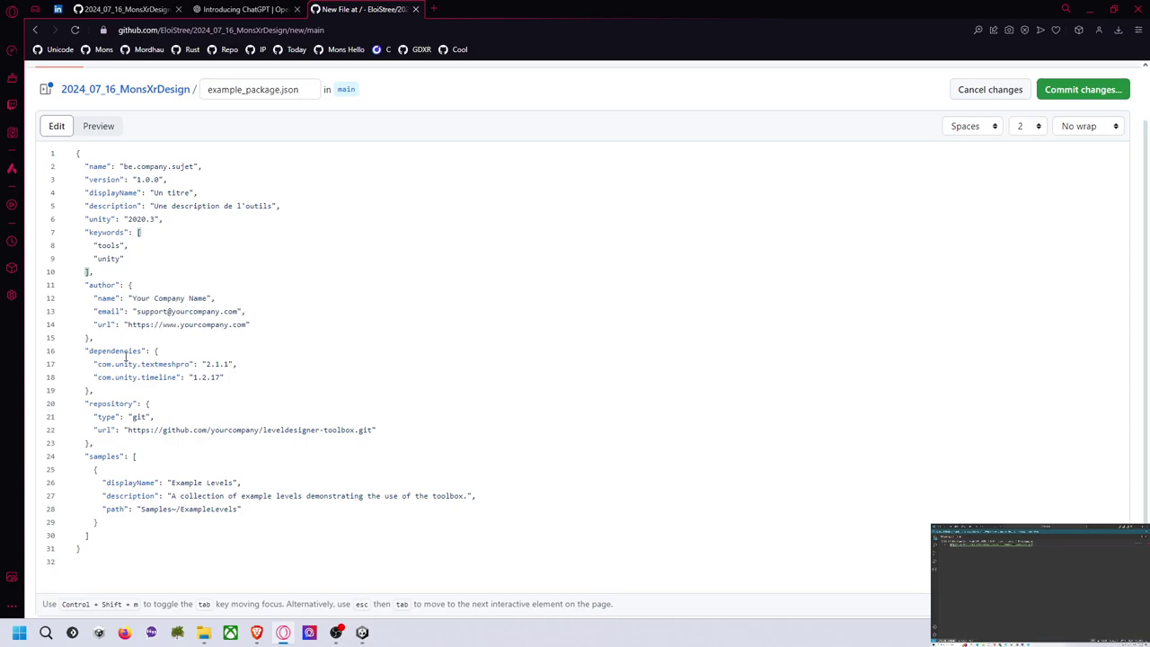
Remove the com.unity.timeline and com.unity.textmeshpro dependencies, leaving the block empty
double_click(171, 365)
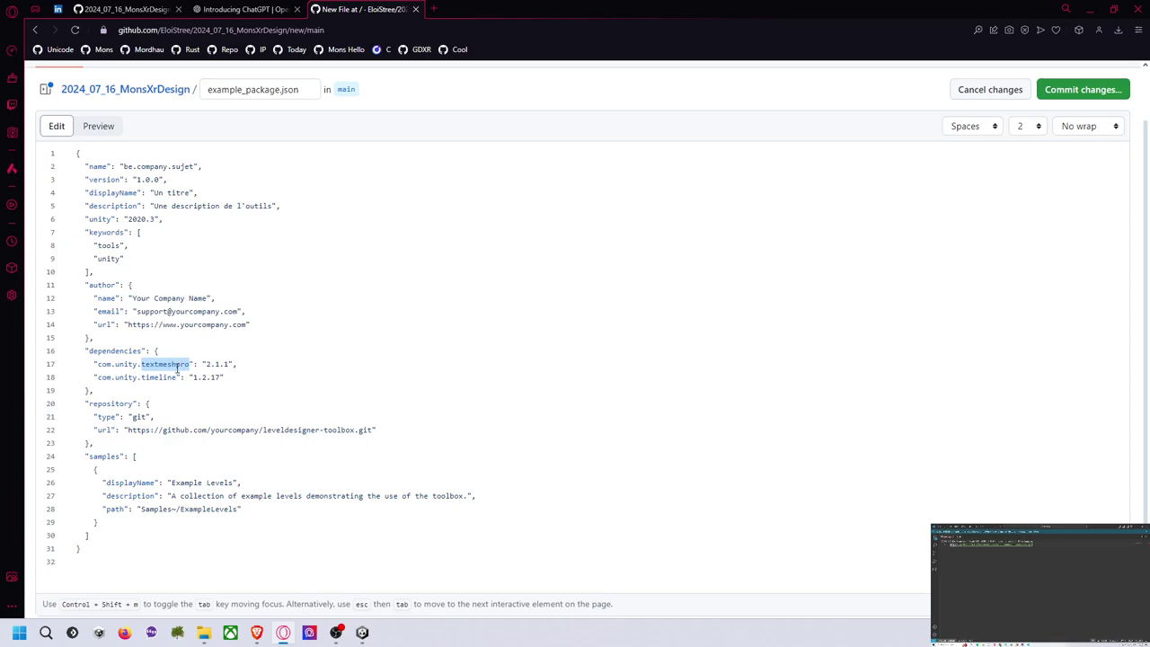
double_click(170, 370)
left_click_drag(206, 366, 233, 365)
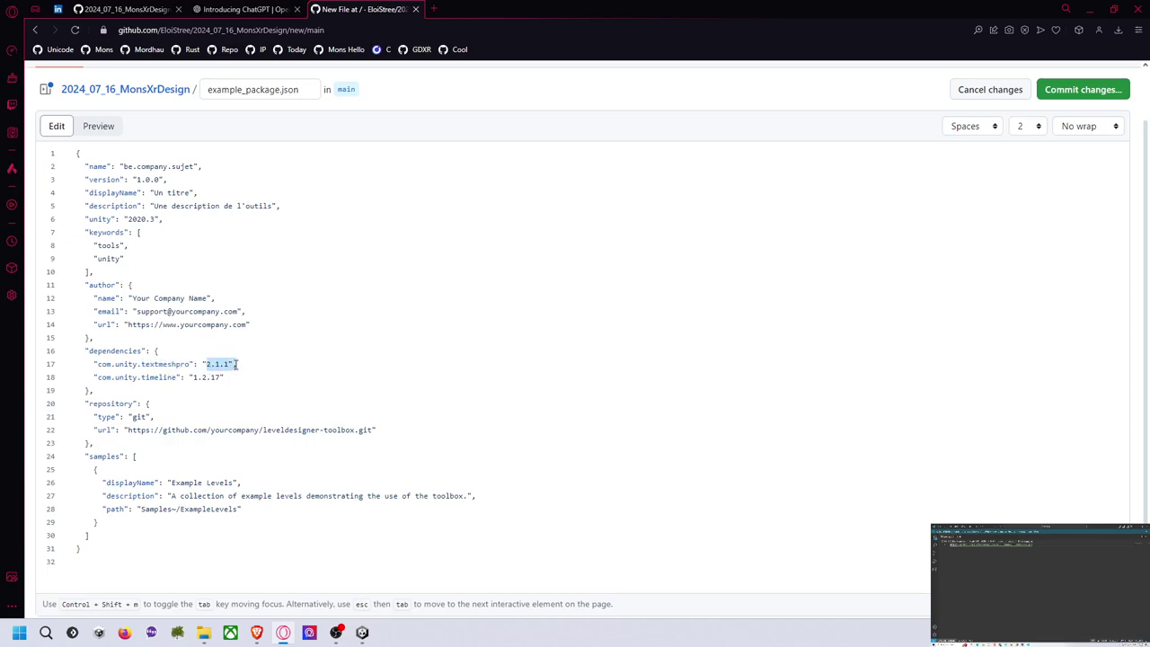
left_click(236, 377)
left_click_drag(103, 388, 82, 352)
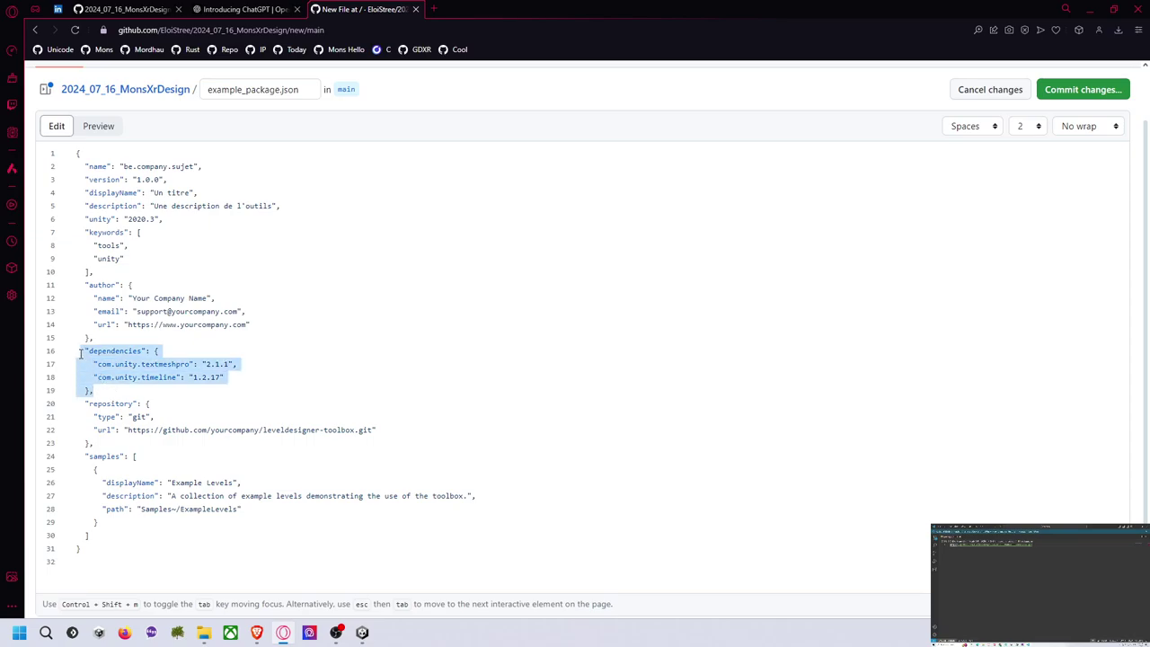
left_click(244, 379)
left_click_drag(245, 372, 254, 360)
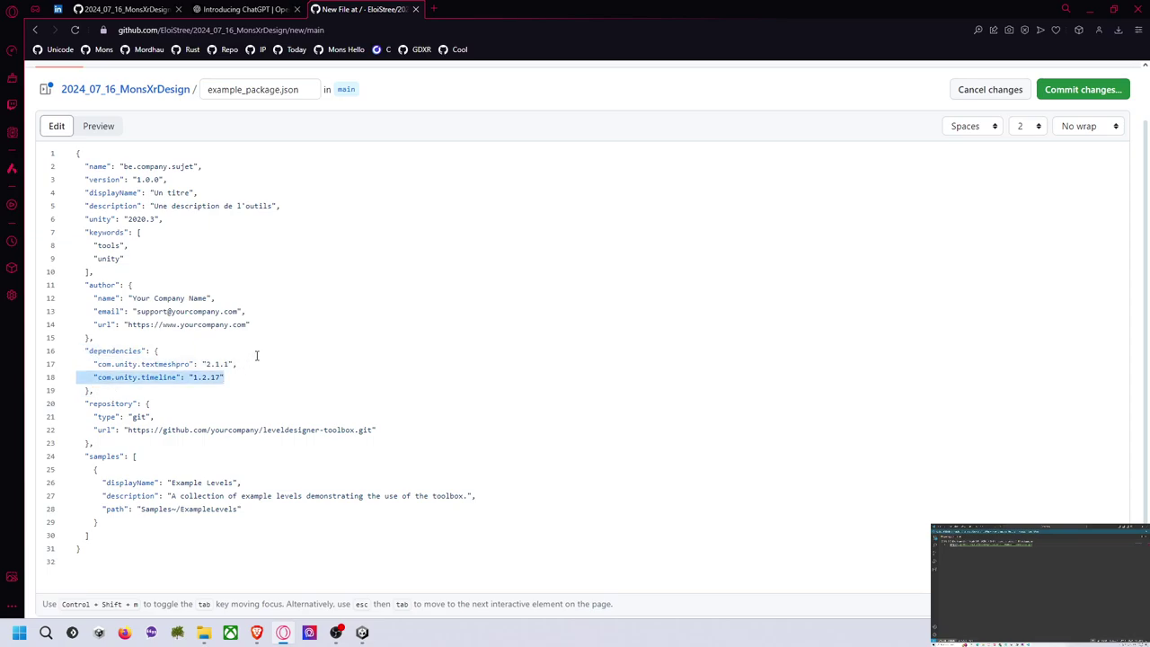
key("BackSpace")
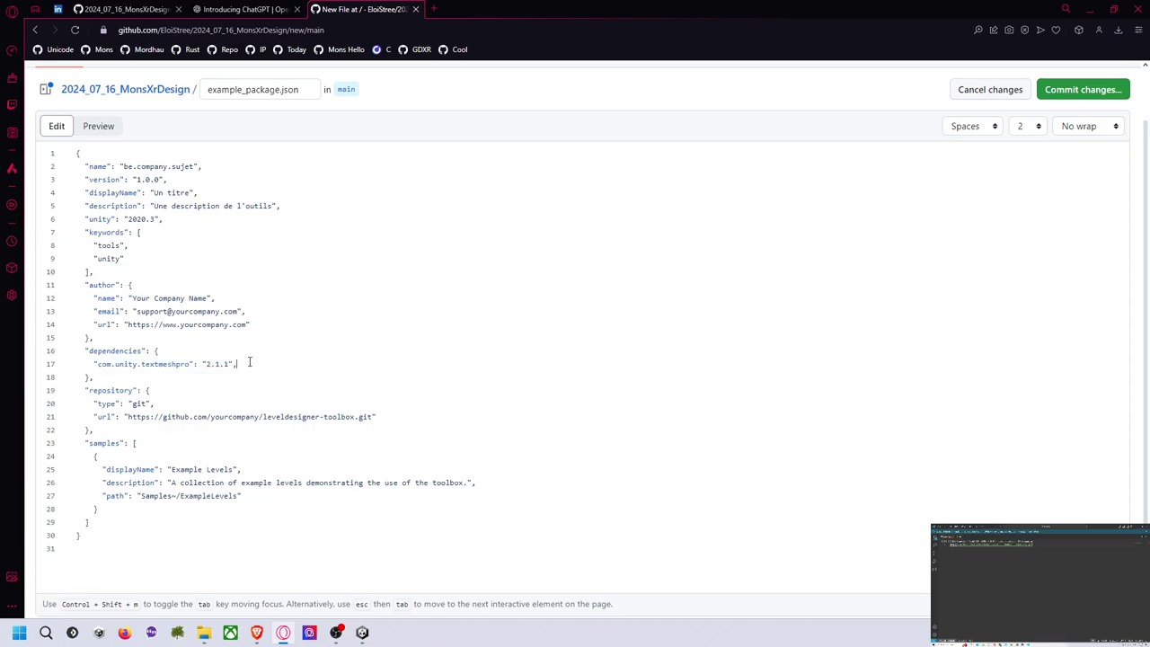
left_click_drag(250, 362, 258, 355)
key("BackSpace")
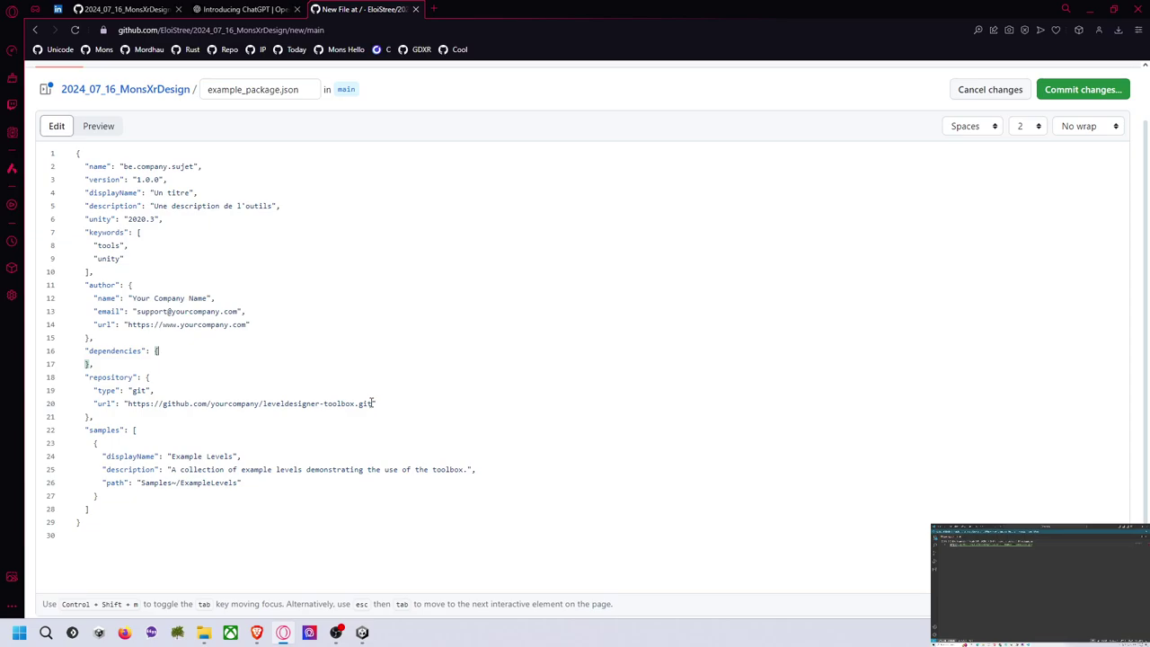
Clear the repository url value
left_click_drag(372, 403, 128, 403)
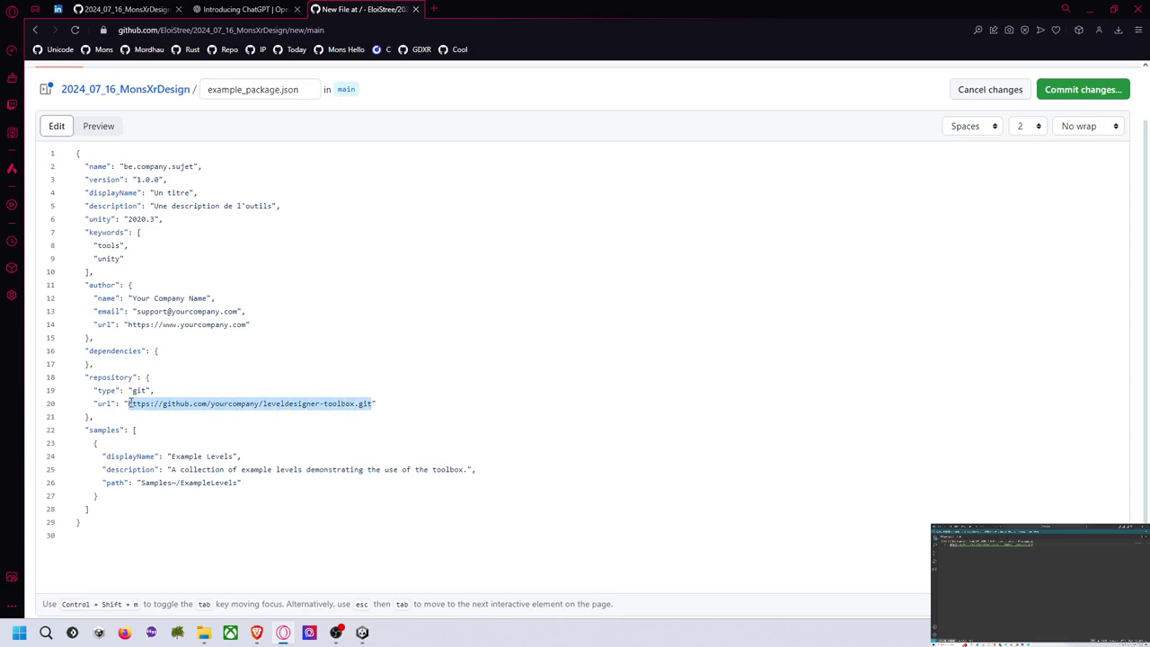
key("BackSpace")
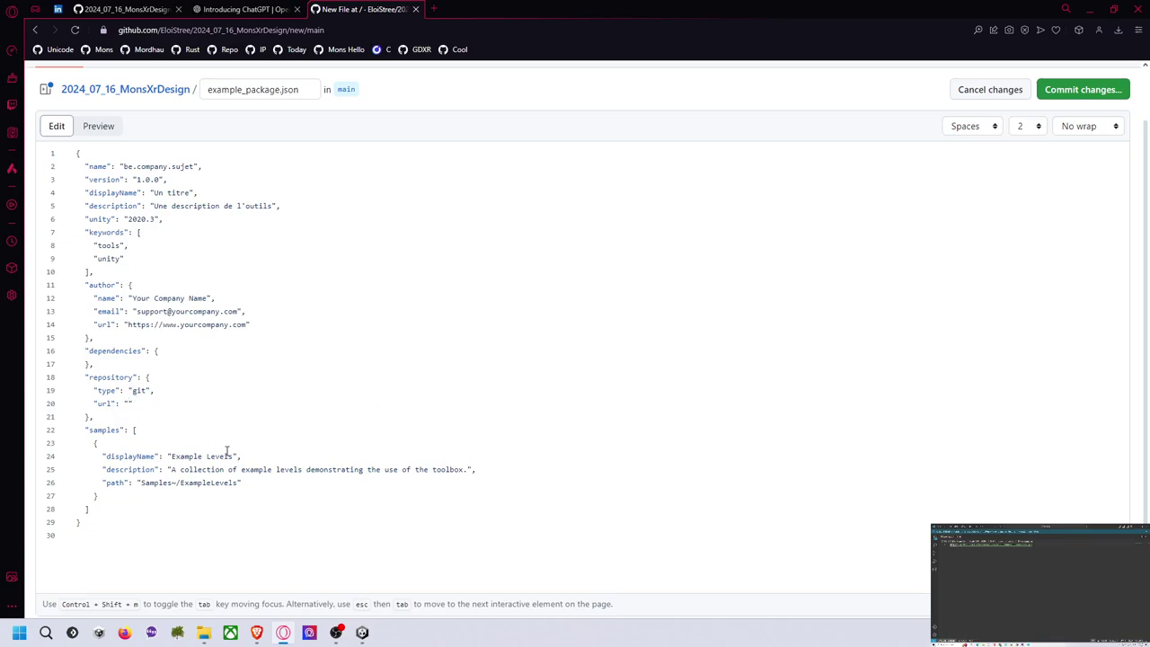
left_click_drag(234, 455, 171, 458)
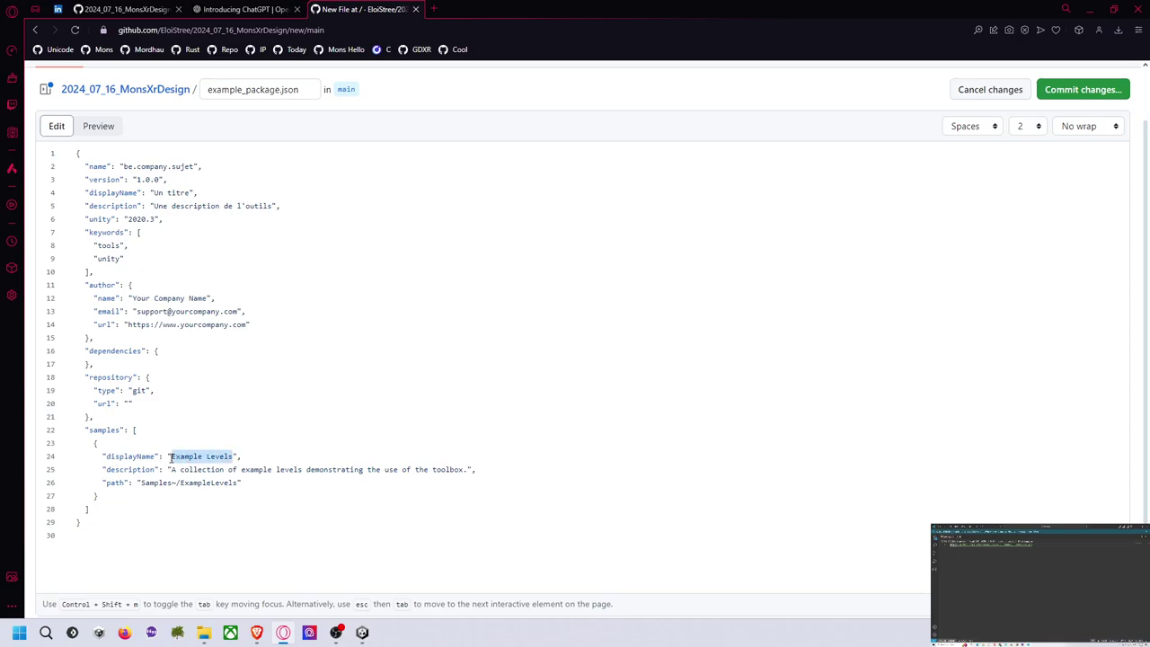
Rename the sample's displayName to 'Scène d'example'
type("Demo ")
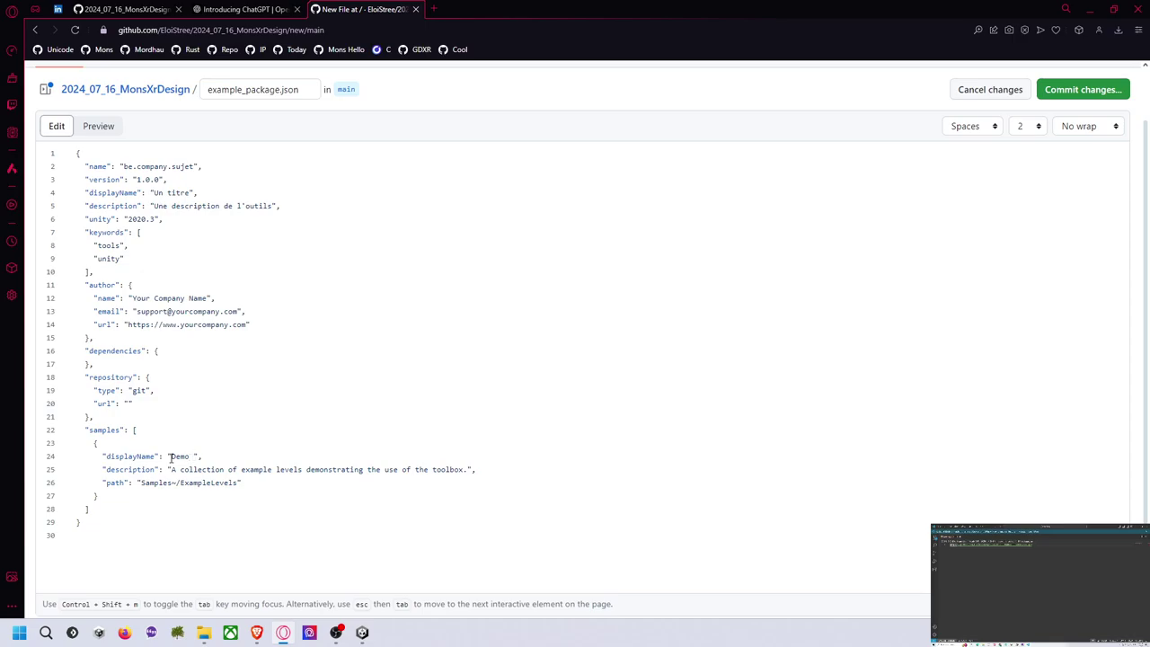
type("How to use")
left_click_drag(171, 456, 239, 458)
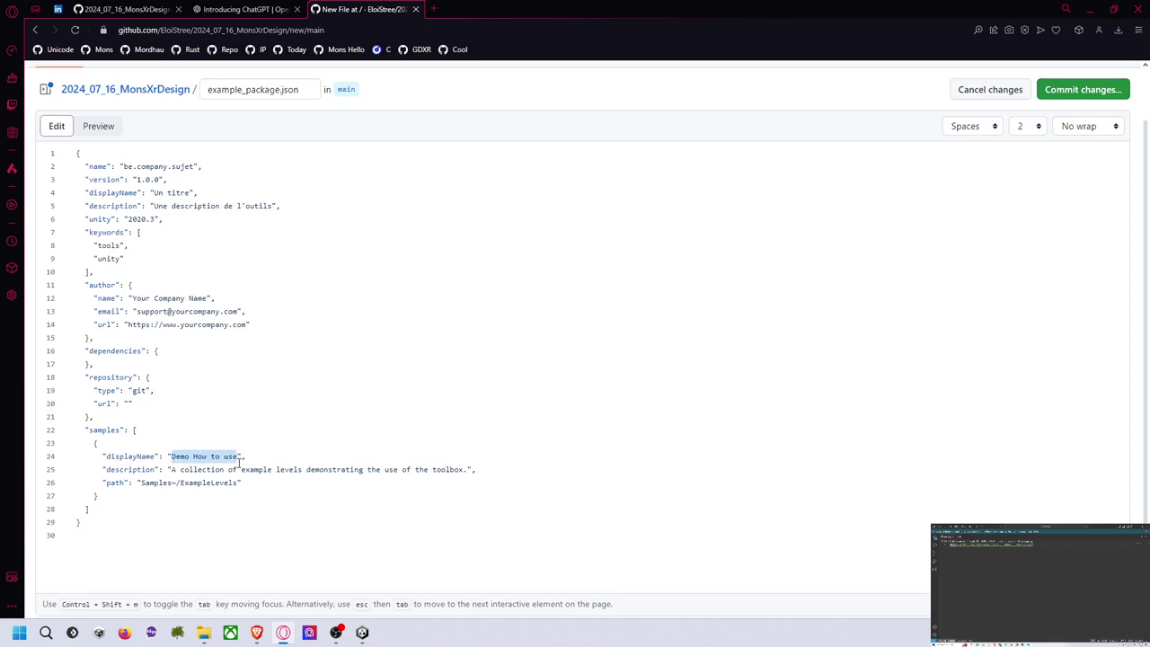
type("Sce")
type("n")
key("BackSpace")
key("BackSpace")
type("e d'exemple")
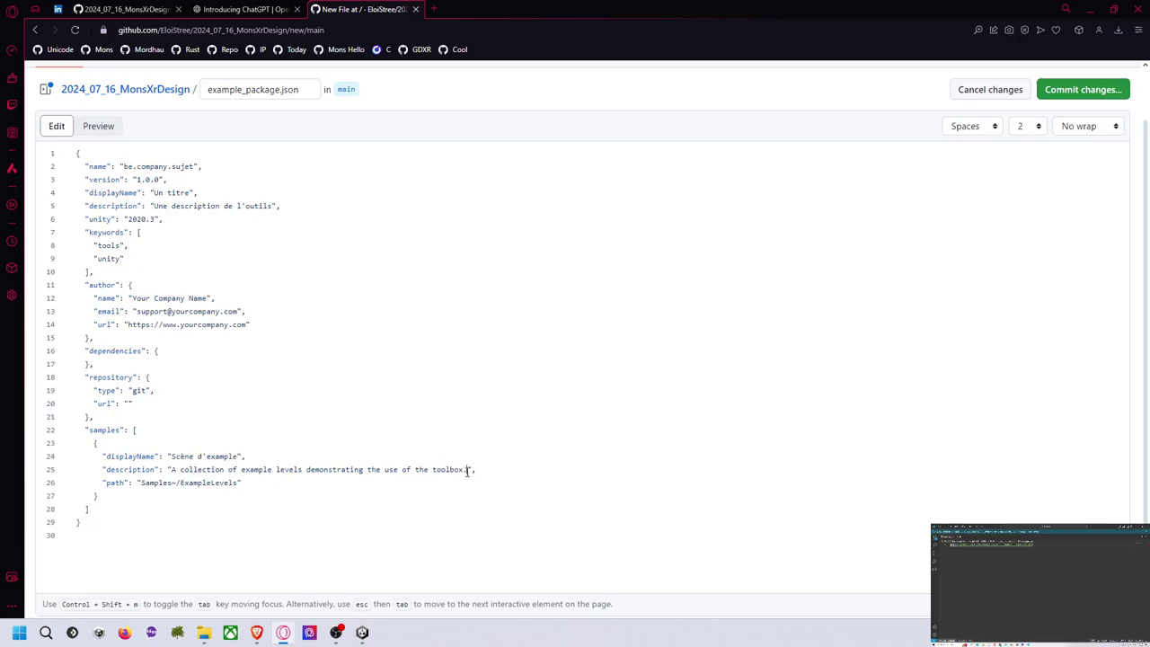
Set the sample description to 'Une petit scène d'example' and path to 'Samples~/DefaultDemo', then open the commit dialog
left_click_drag(467, 470, 172, 474)
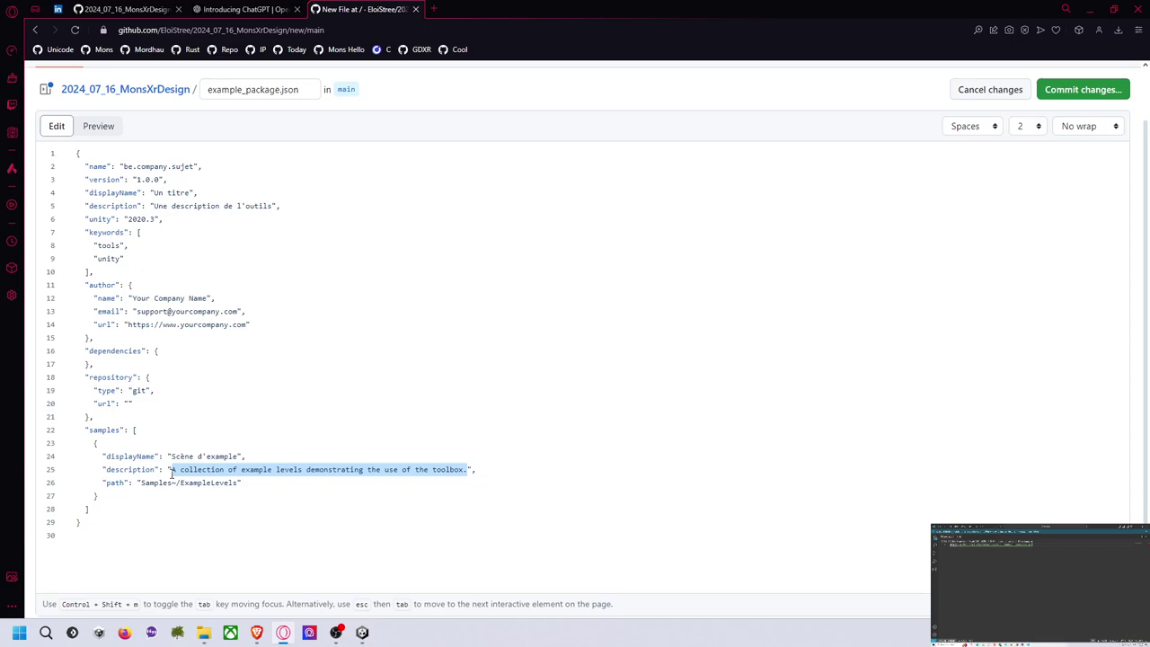
type("Une petit scè")
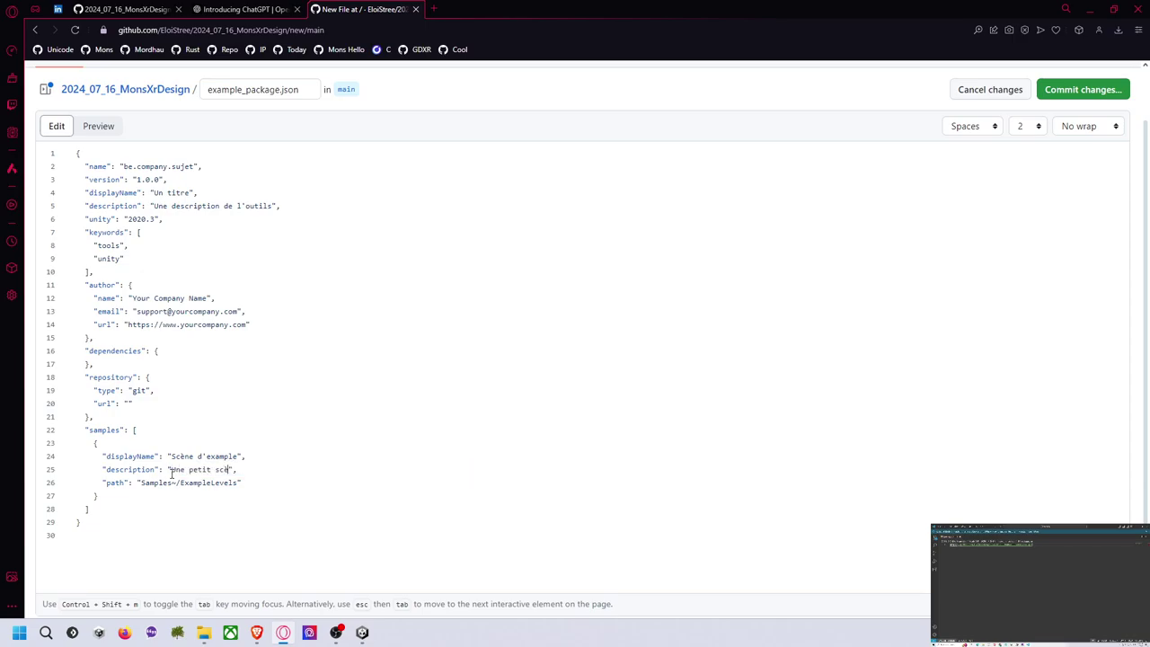
type("ne d'")
type("exam")
type("ples")
key("BackSpace")
type("è")
key("BackSpace")
key("BackSpace")
key("BackSpace")
key("BackSpace")
key("BackSpace")
key("BackSpace")
key("BackSpace")
type("faul")
type("tDemo")
left_click_drag(230, 483, 144, 483)
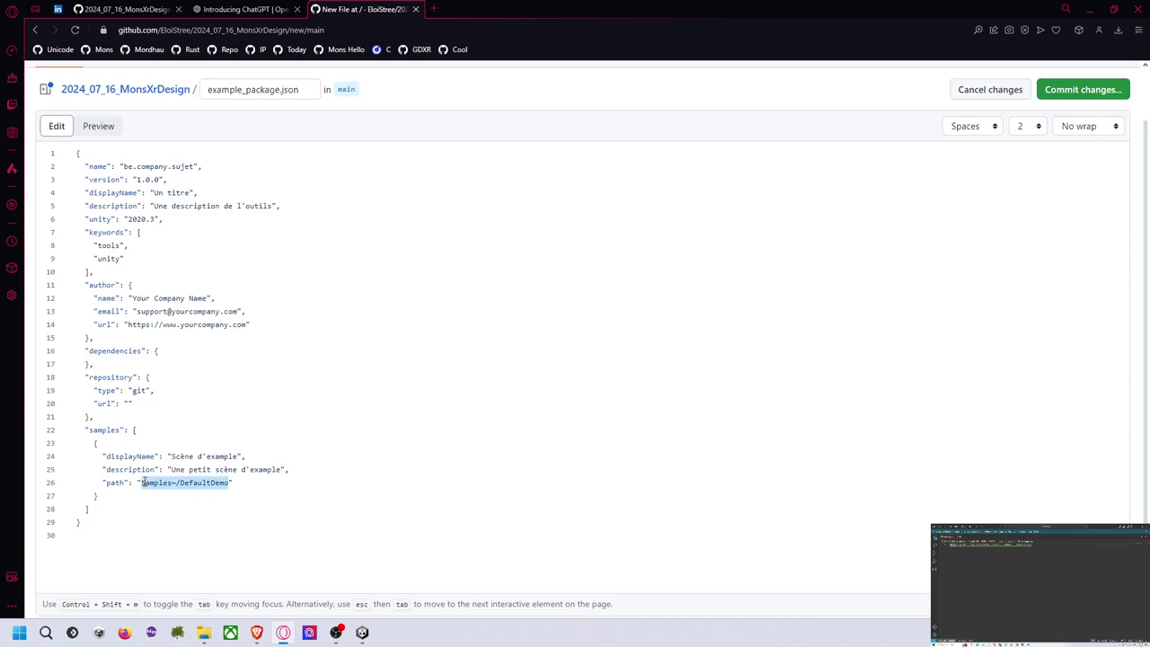
key("ctrl+s")
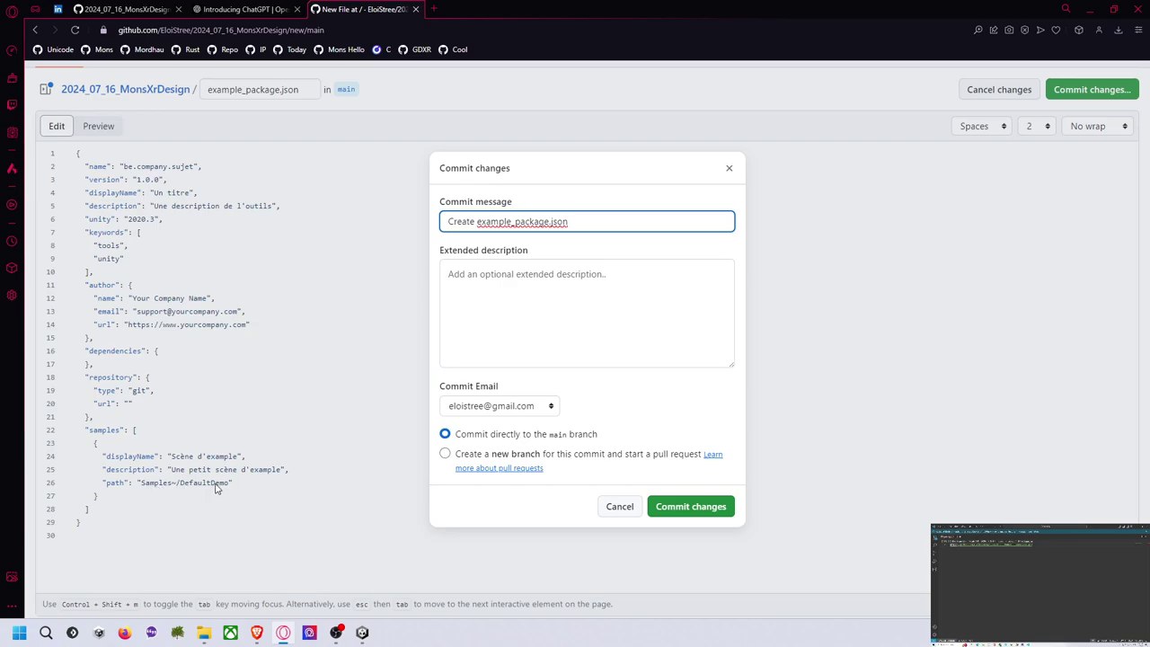
Commit example_package.json directly to the main branch
left_click(667, 508)
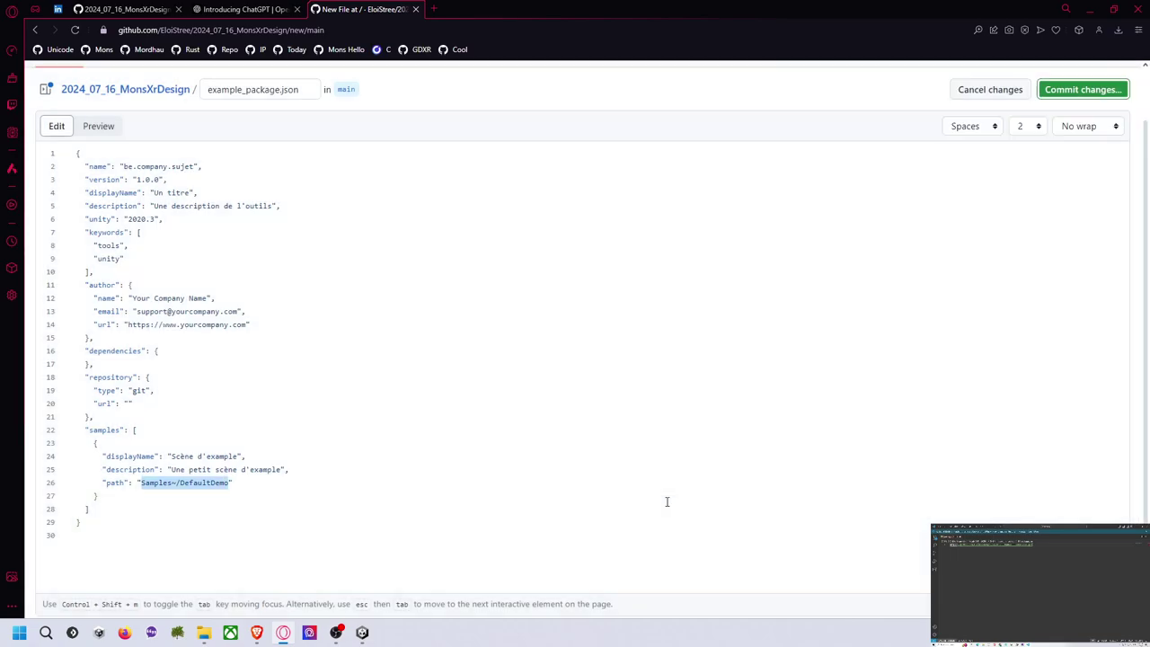
scroll(311, 396, "down", 2)
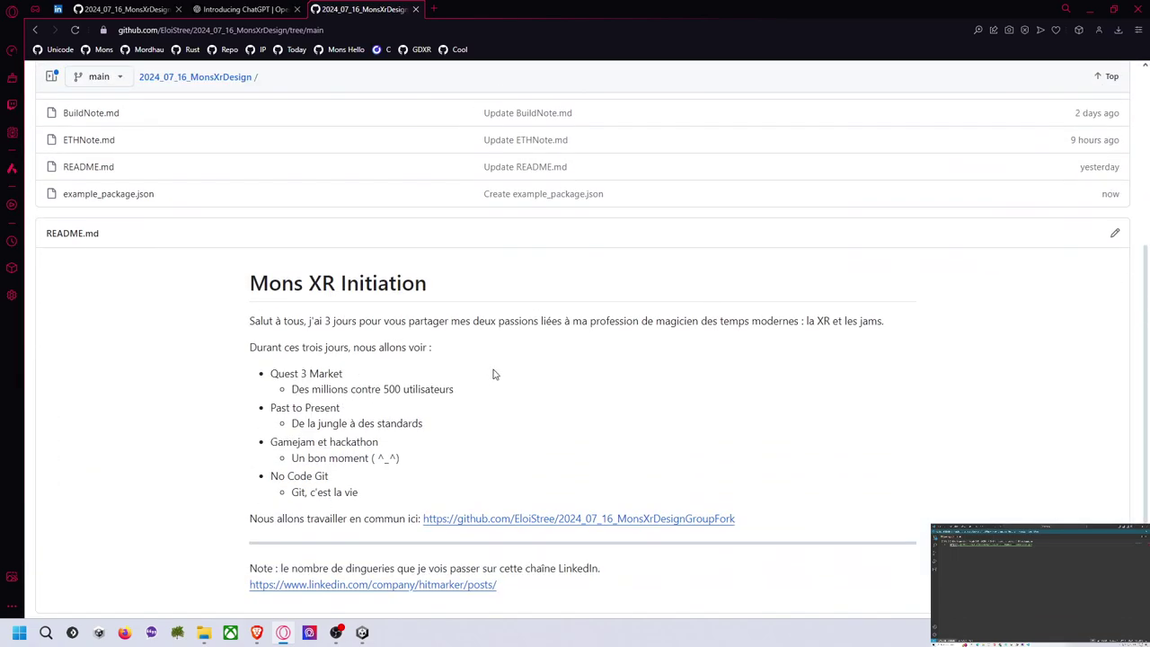
left_click(126, 196)
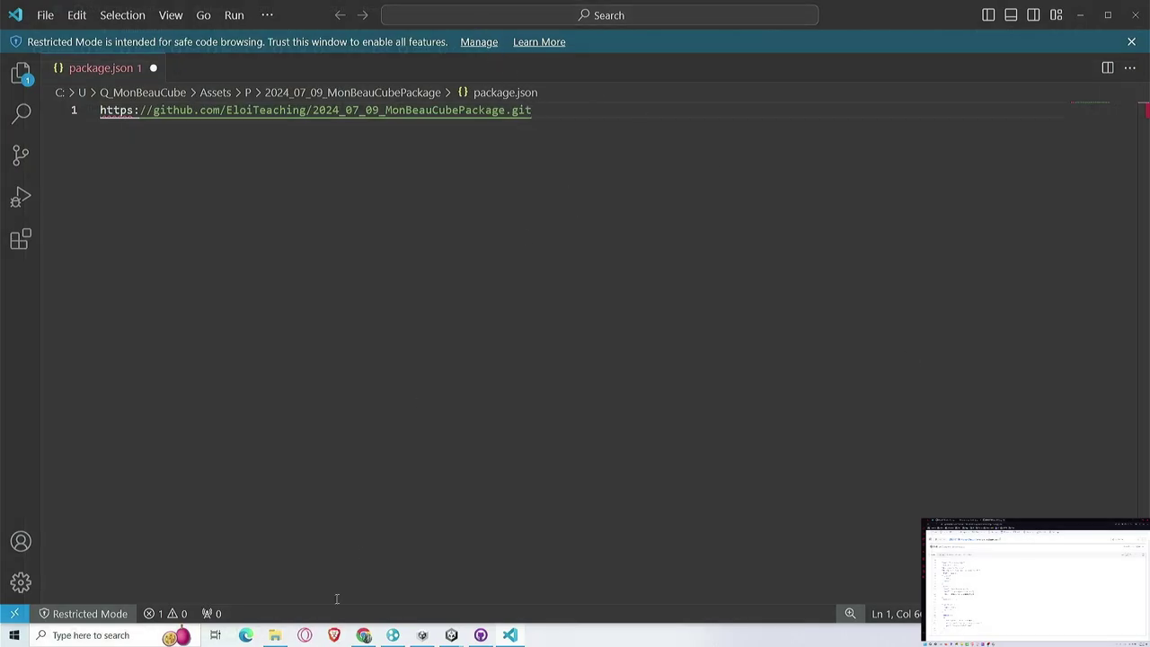
Copy the committed JSON and paste it over the URL in VS Code's package.json
left_click(364, 635)
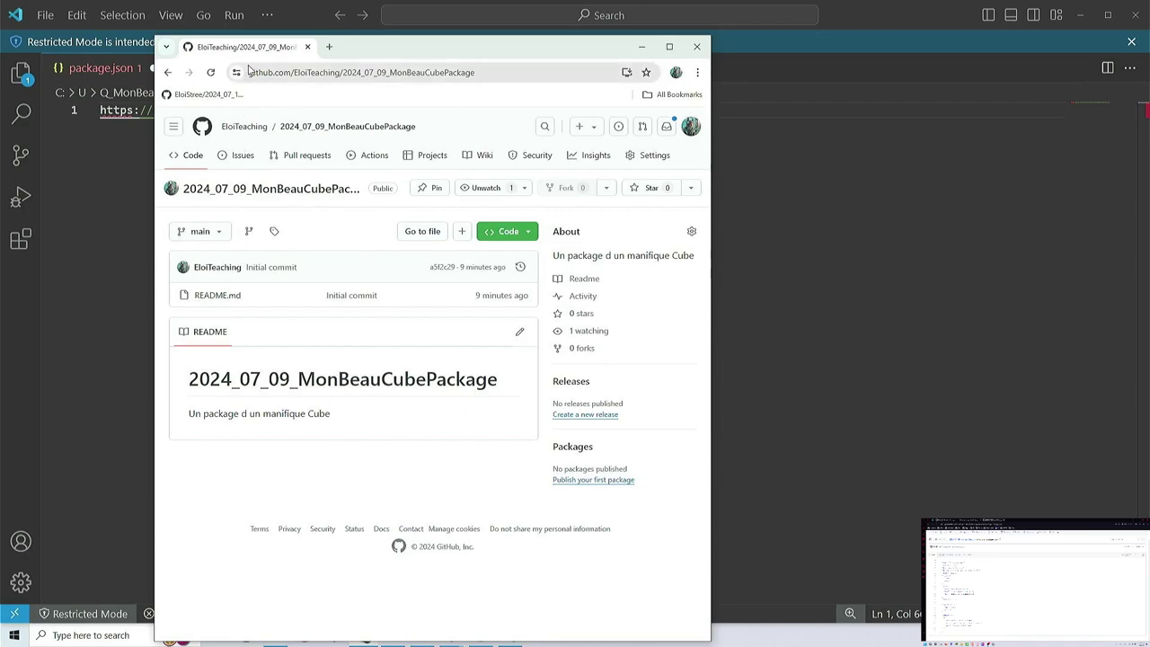
left_click(207, 95)
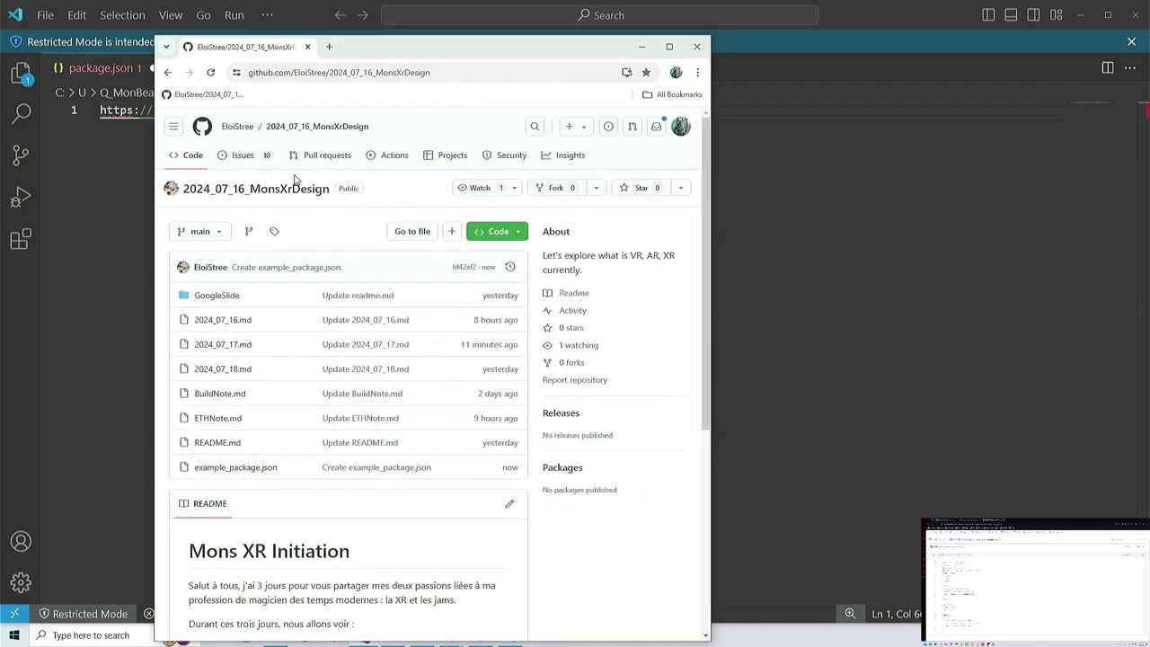
scroll(318, 394, "down", 2)
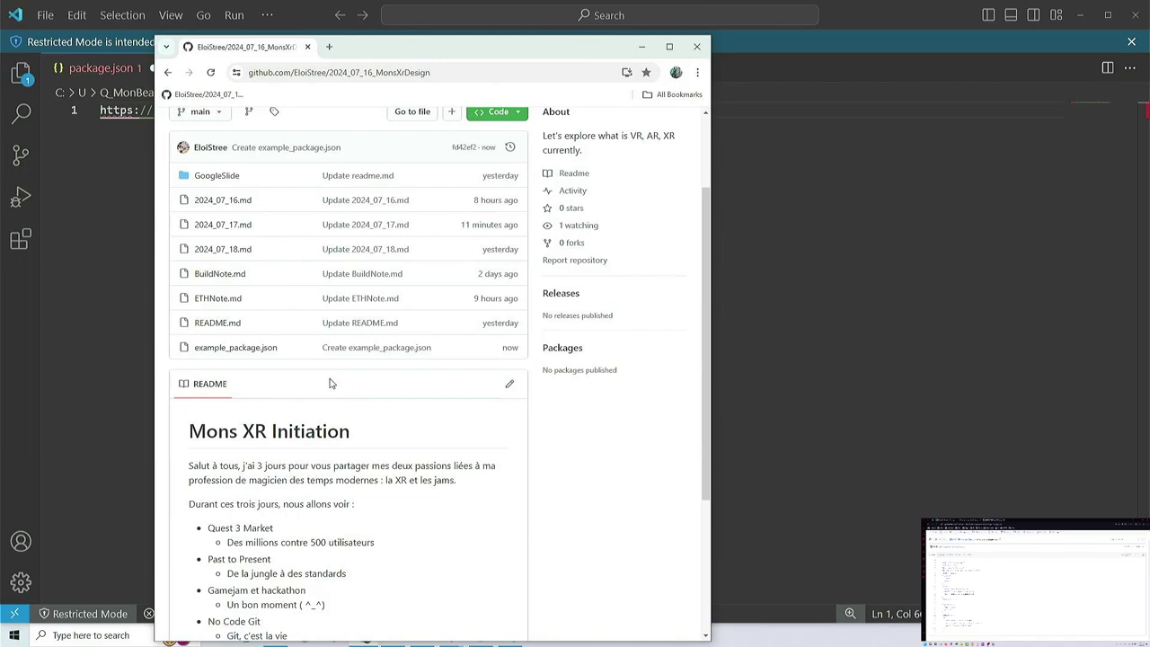
left_click(255, 358)
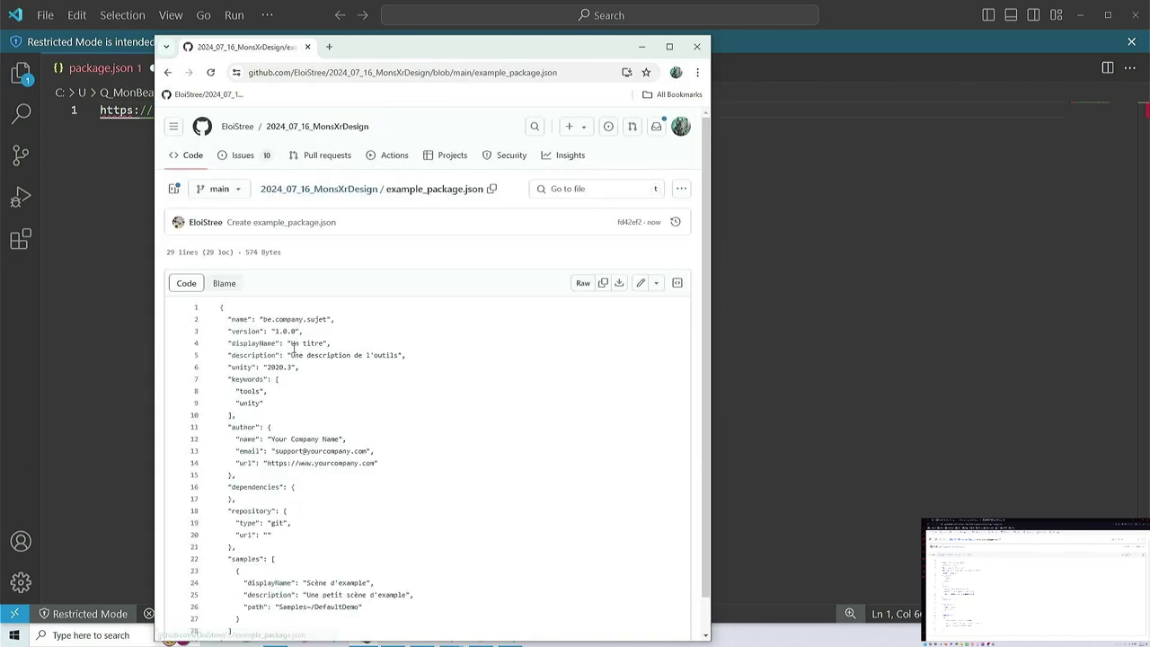
left_click(331, 366)
key("ctrl+a")
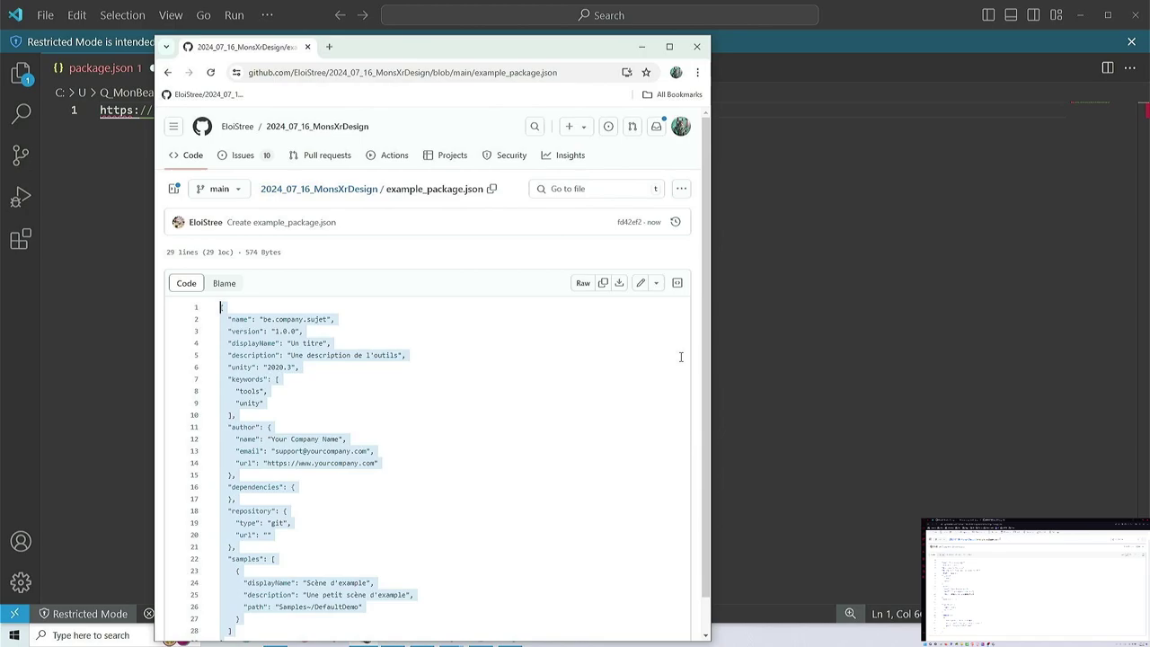
key("alt+Tab")
key("ctrl+v")
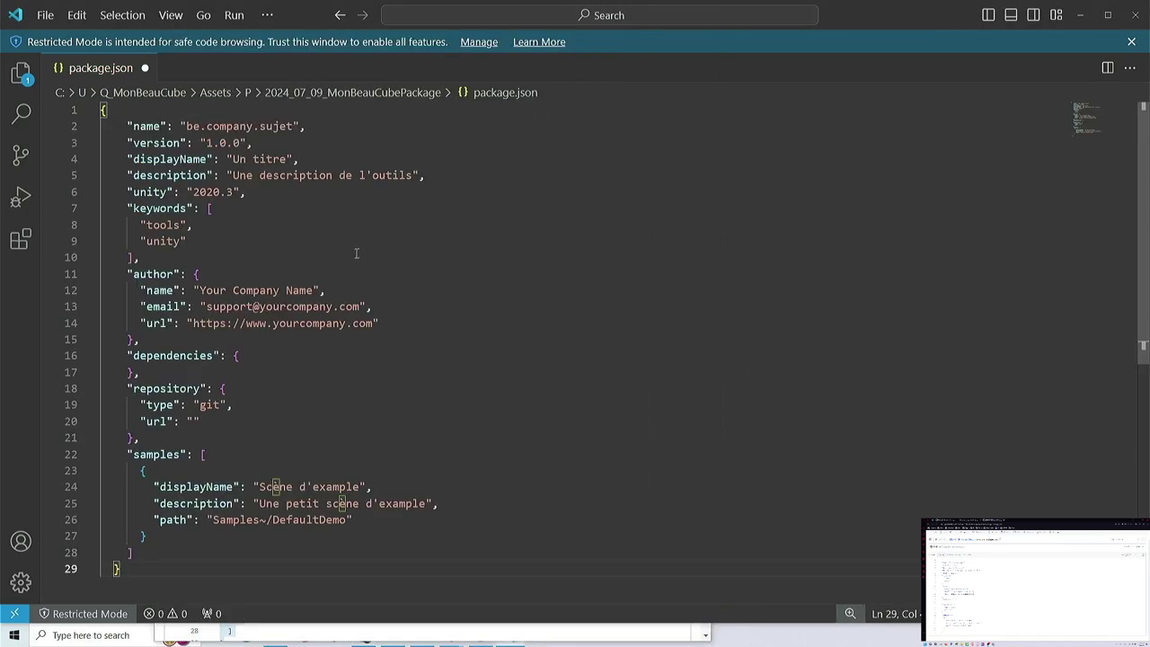
Save, then rename the package to end in monbeaucube under the author's own domain
left_click(352, 387)
key("ctrl+s")
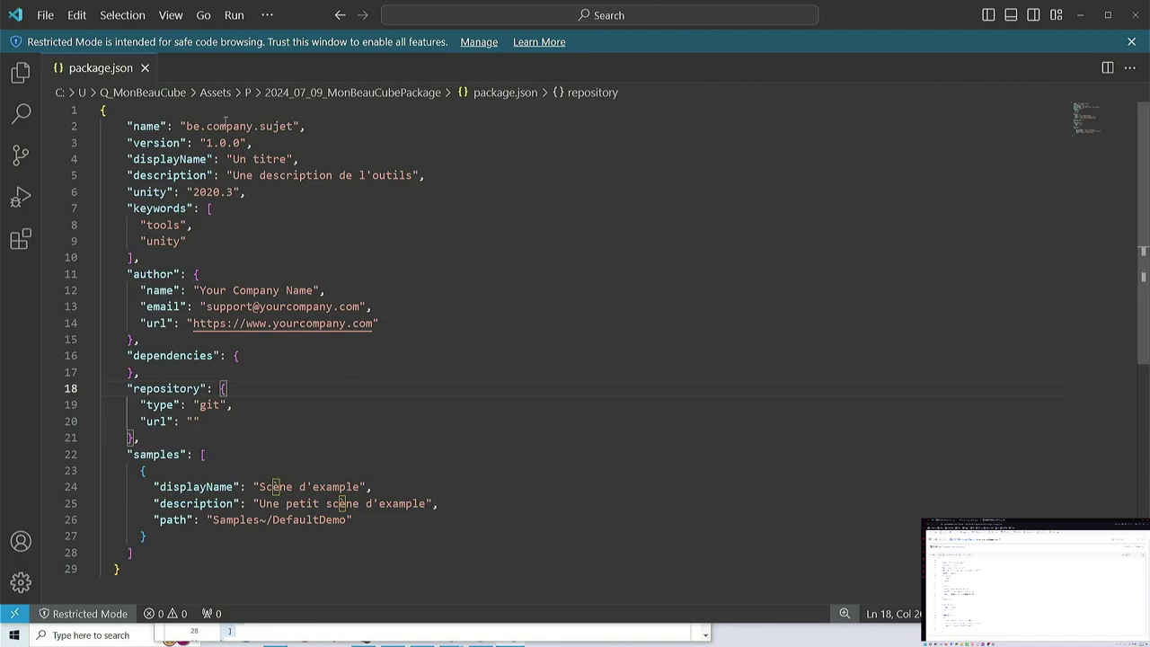
double_click(226, 126)
type("elo")
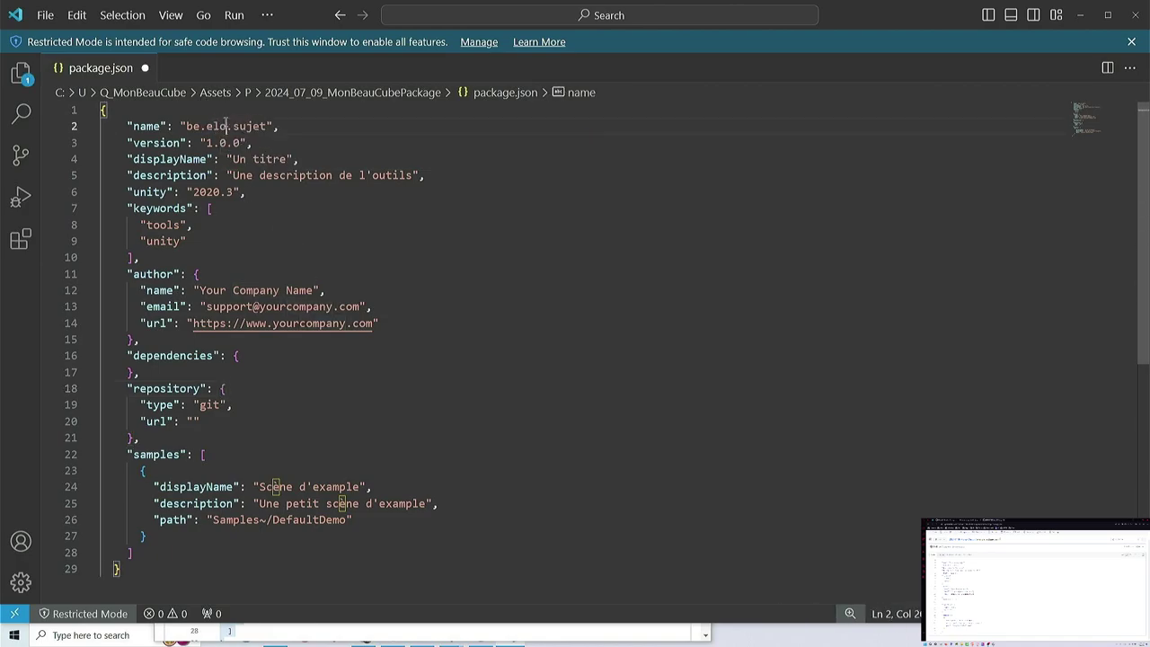
type("iteaching")
key("ctrl+shift+Right")
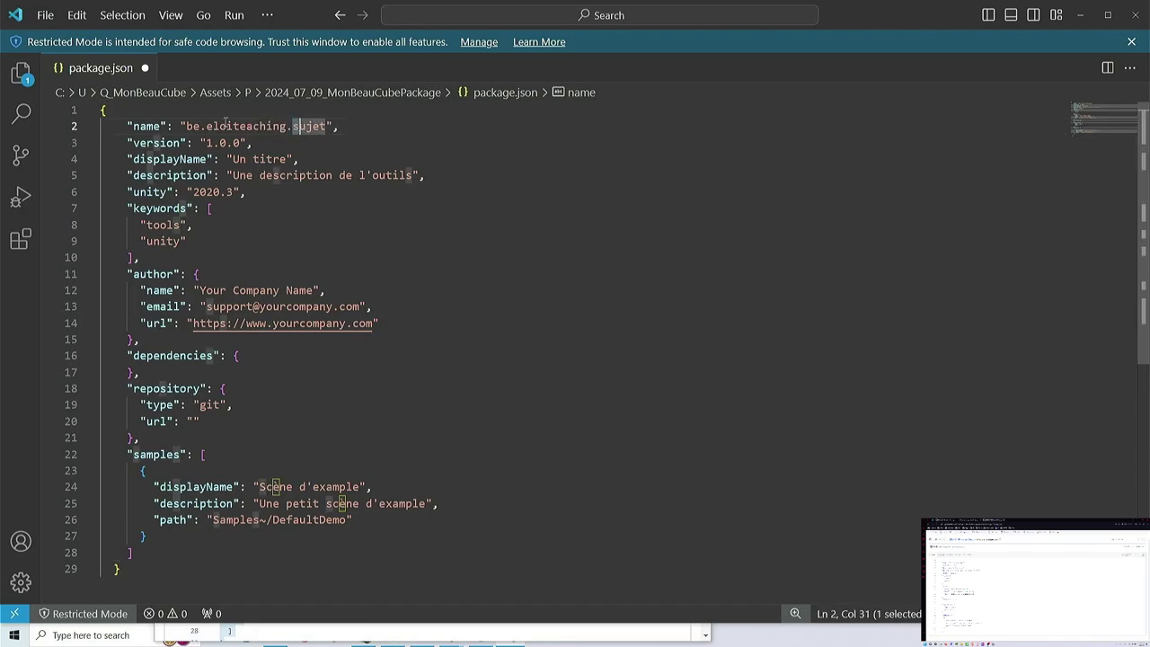
type("mo")
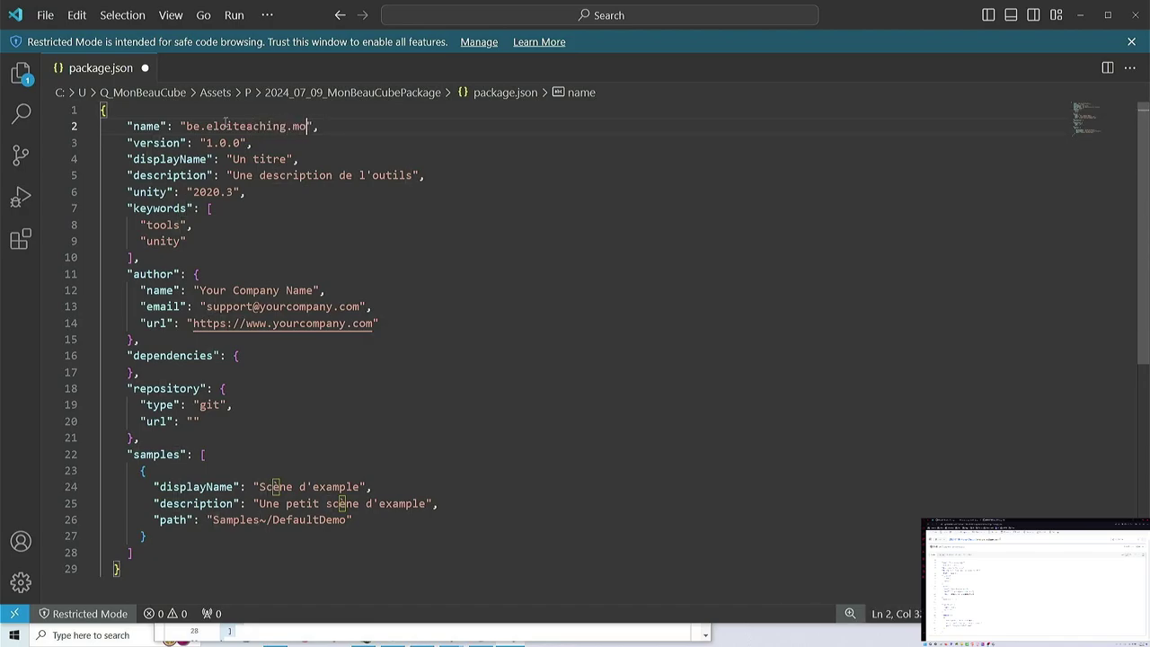
type("nv")
key("BackSpace")
type("beaucube")
key("Down")
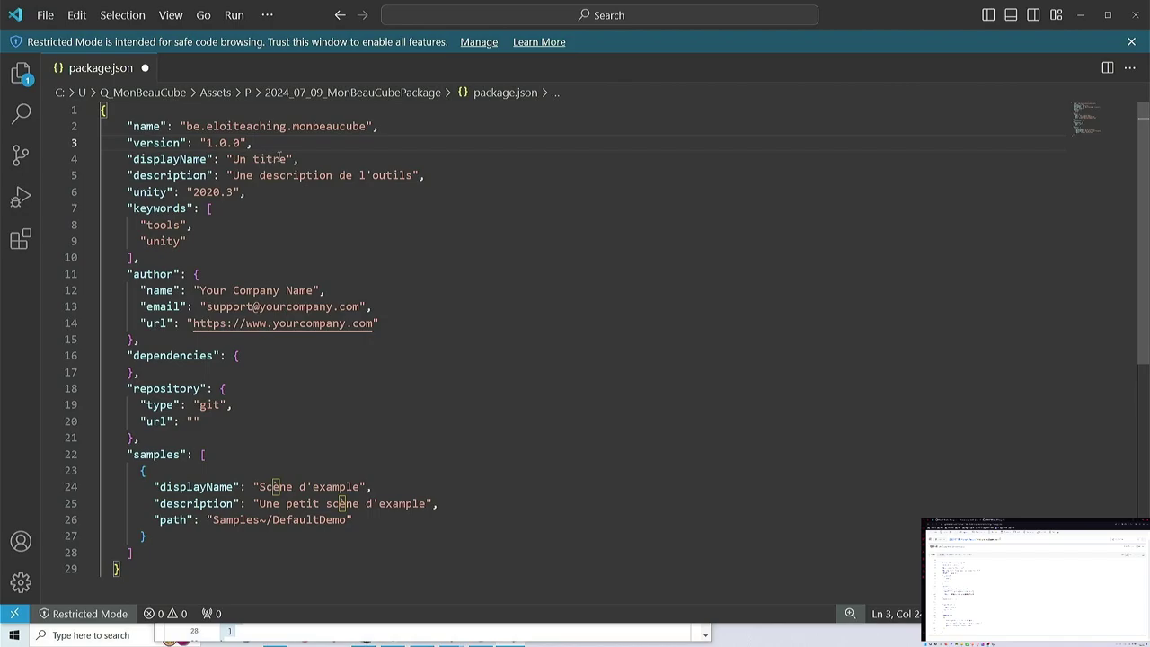
Set the display name to 'Le magnifique cube' credited to the author
left_click_drag(286, 159, 233, 159)
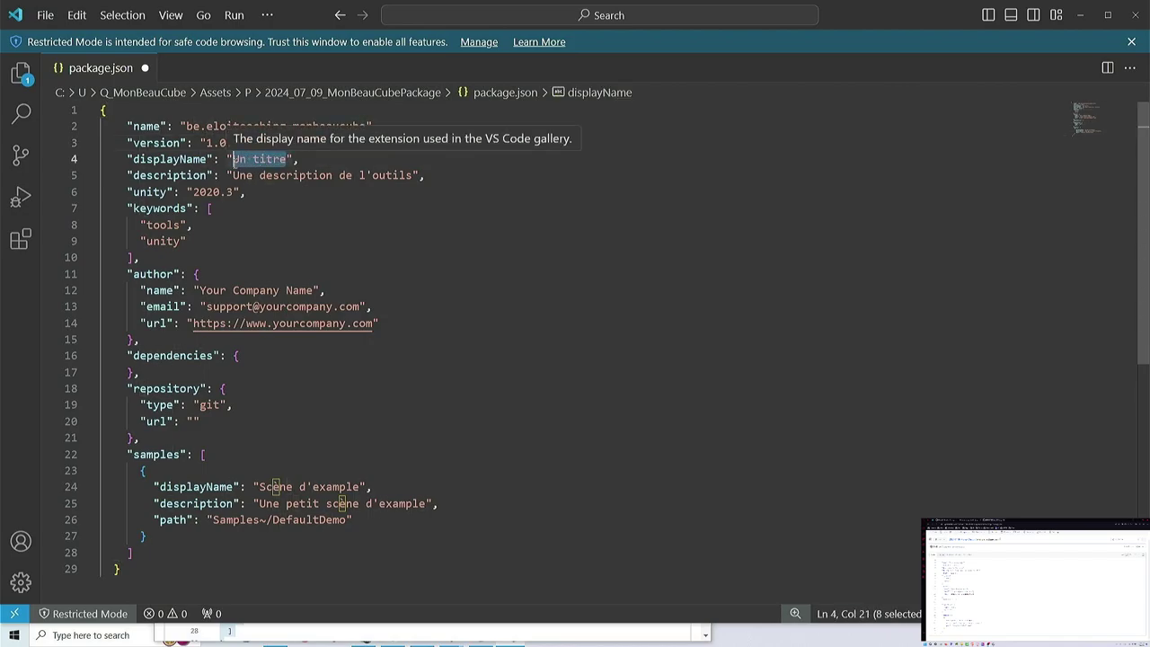
type("layName\": \"Le ma")
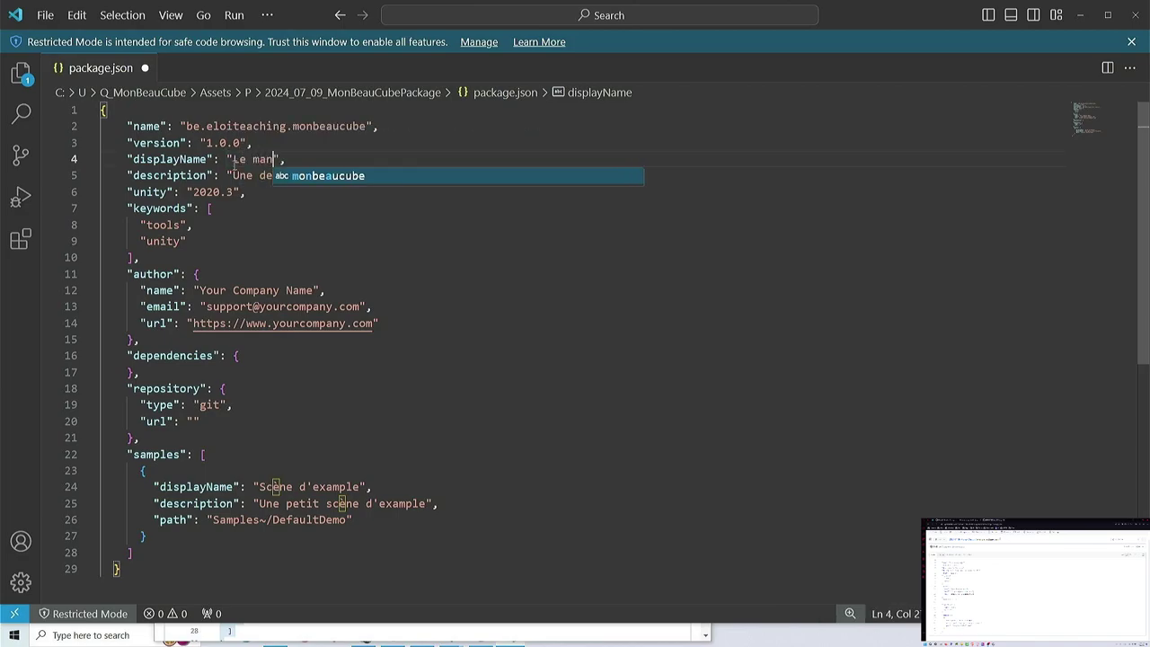
type("nifque")
key("BackSpace")
key("BackSpace")
key("BackSpace")
key("BackSpace")
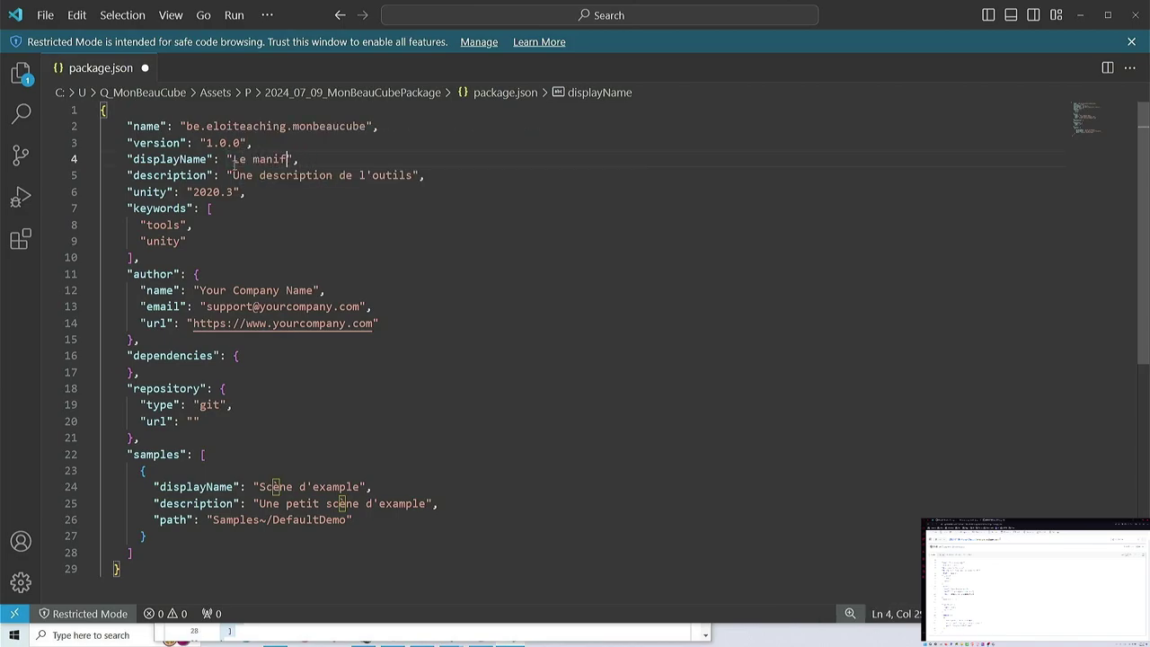
type("ique cube d'")
type("Eloi")
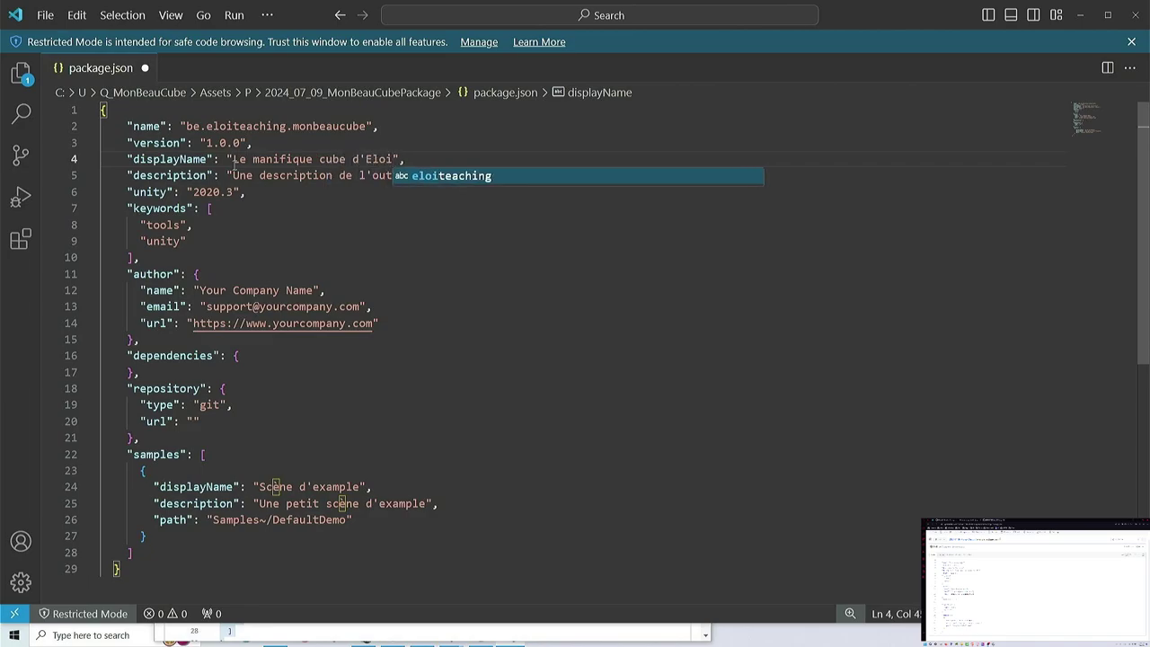
type(" teach")
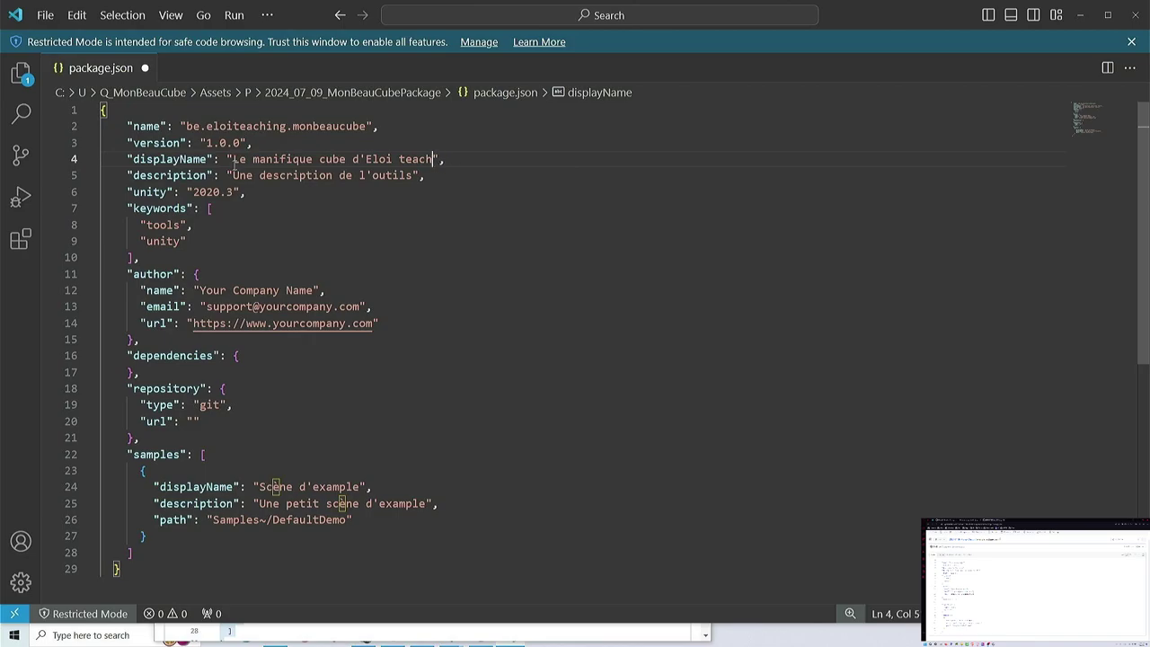
key("BackSpace")
key("BackSpace")
key("BackSpace")
Replace the description with 'Simplement un cube'
key("BackSpace")
type("Teachin")
type("g")
key("Down")
key("Left")
key("Left")
key("BackSpace")
key("BackSpace")
key("BackSpace")
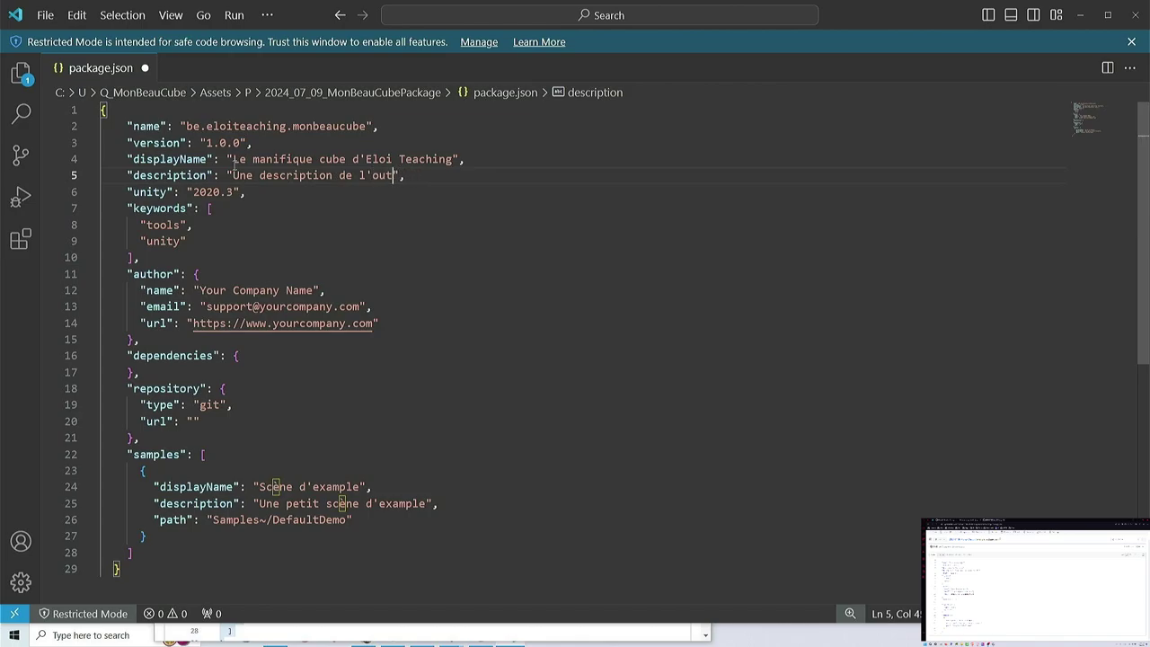
key("BackSpace")
key("BackSpace")
key("BackSpace")
key("BackSpace")
key("BackSpace")
key("BackSpace")
key("BackSpace")
key("BackSpace")
key("BackSpace")
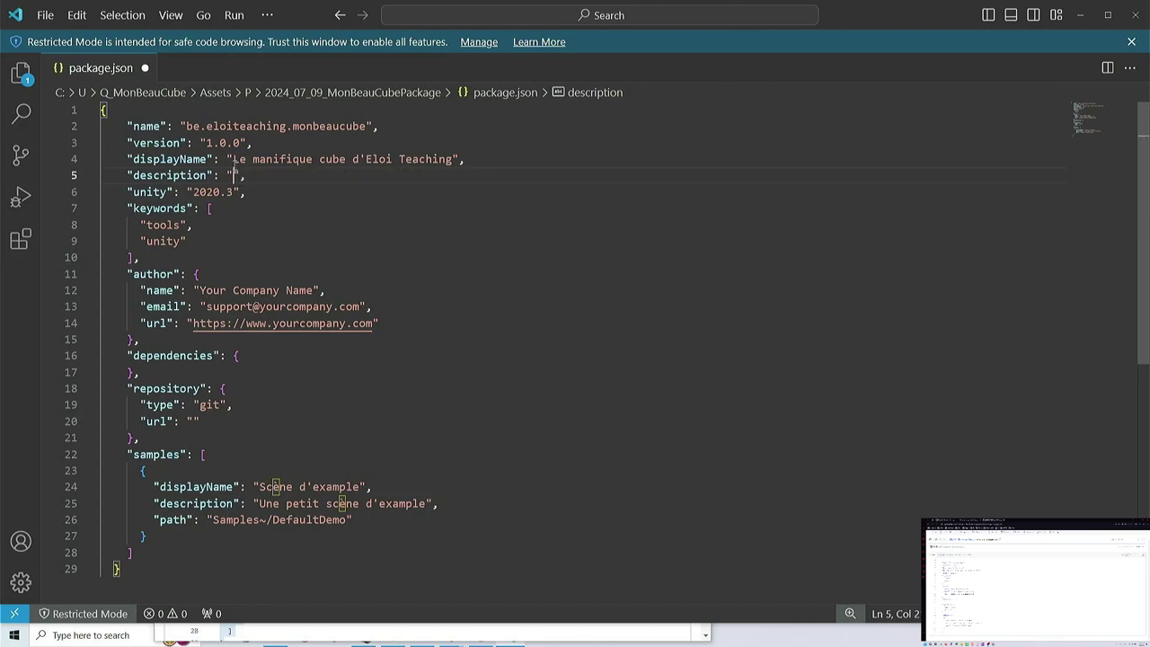
type("Simplement un ")
type("cube")
key("Escape")
key("Down")
key("Down")
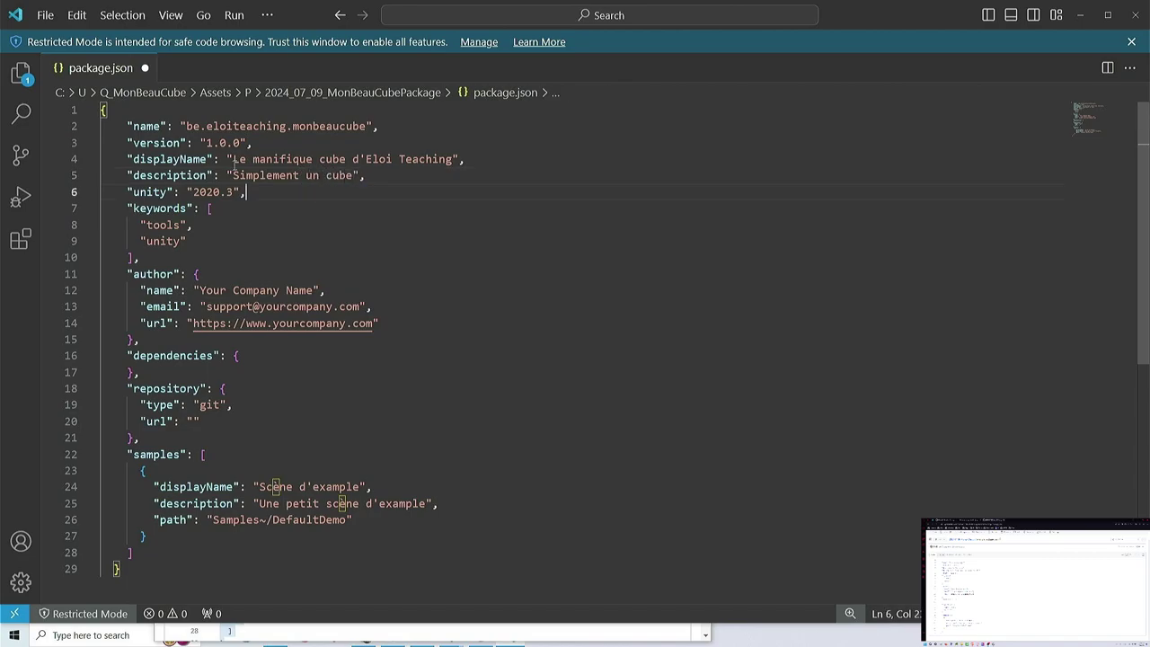
key("Down")
key("Home")
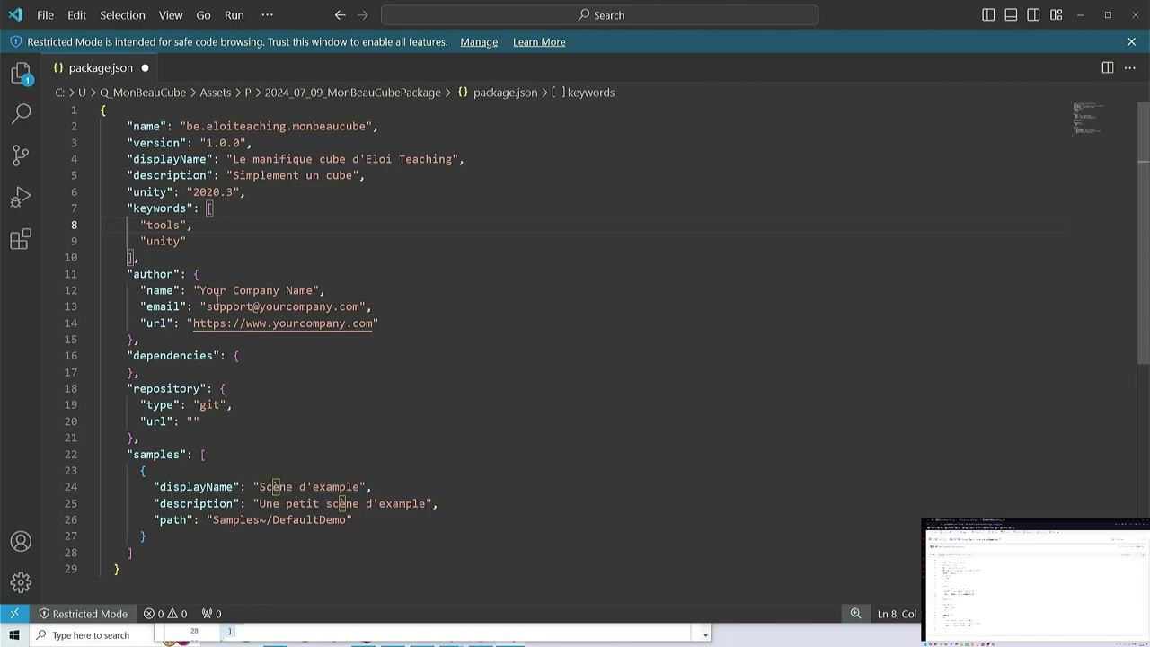
Replace the placeholder author name with the author's own name
mouse_move(258, 306)
left_mouse_down()
mouse_move(251, 293)
mouse_move(309, 292)
left_mouse_up()
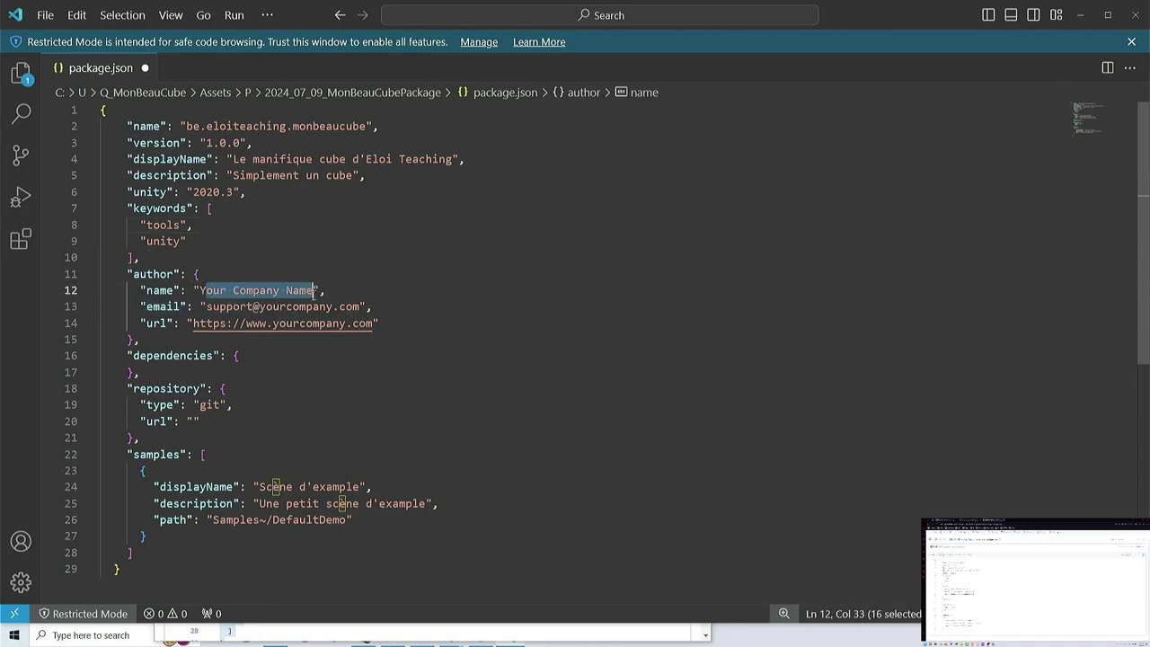
type("Eloi Te")
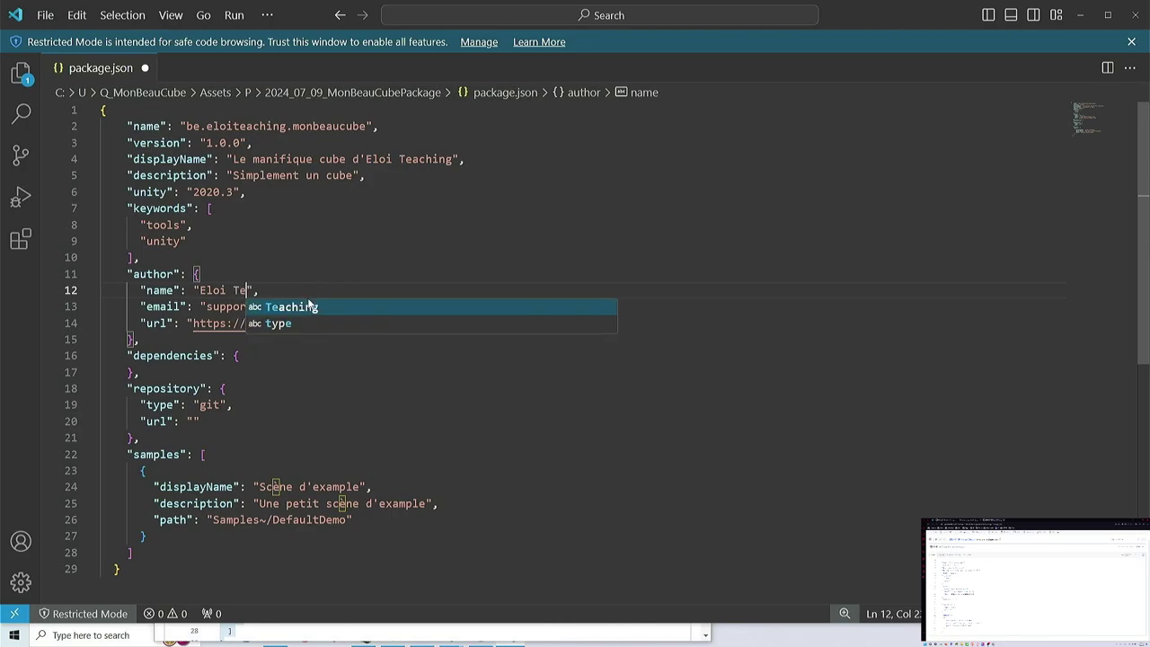
type("aching")
key("Escape")
Delete the author's email and url lines
left_click(300, 306)
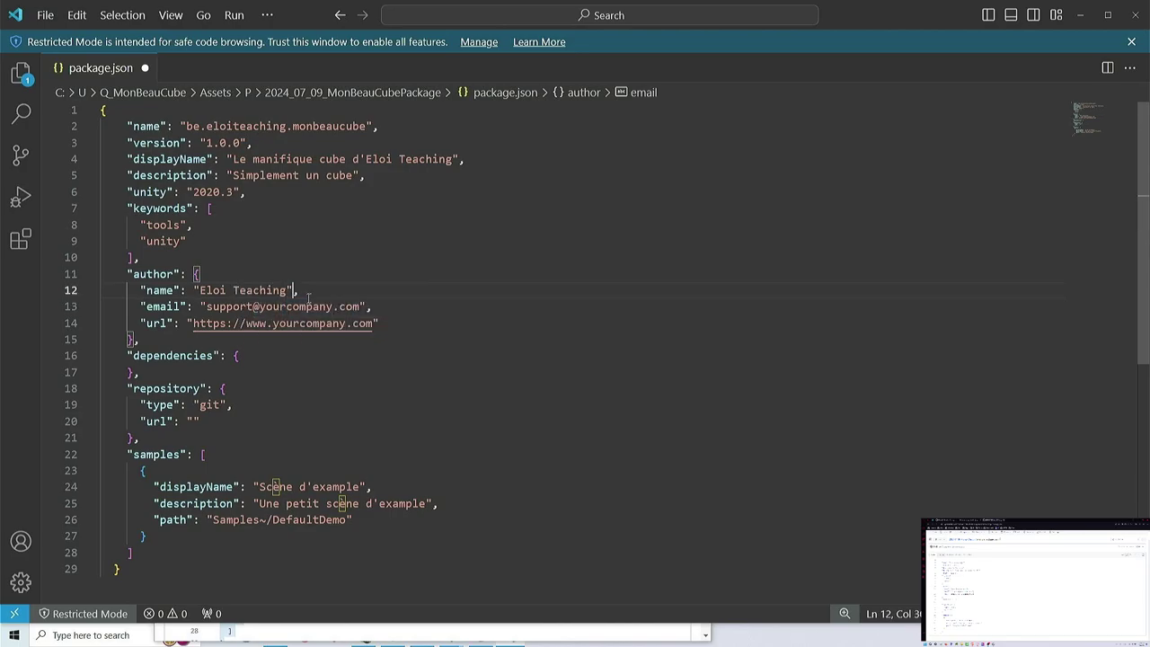
key("Home")
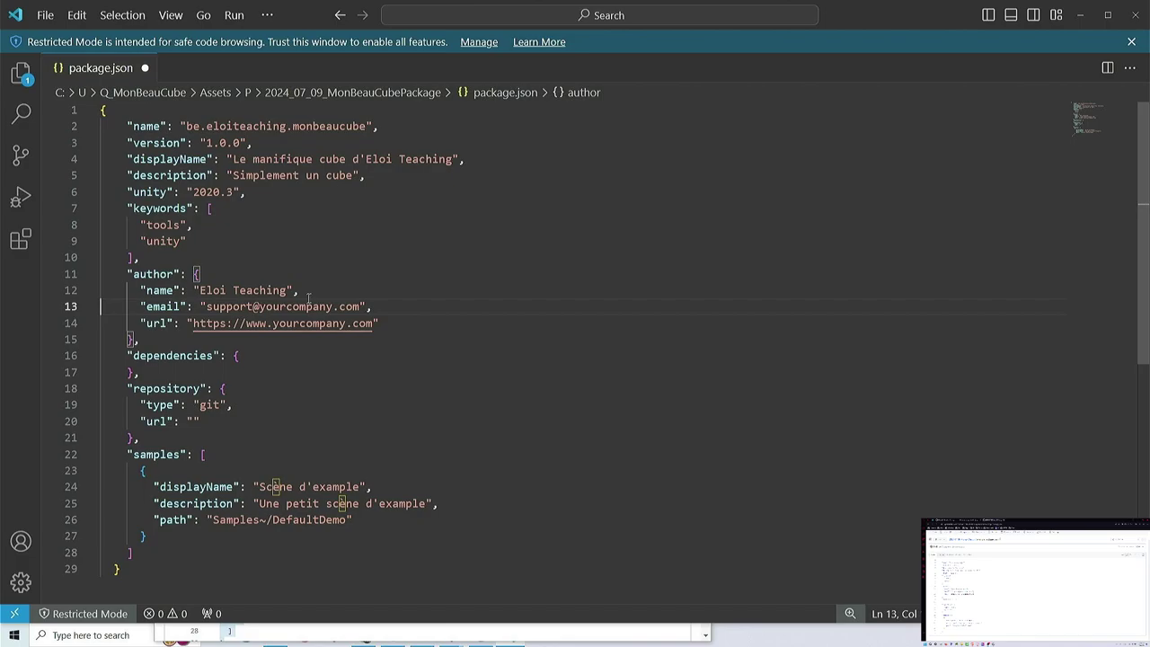
key("shift+Down")
key("Delete")
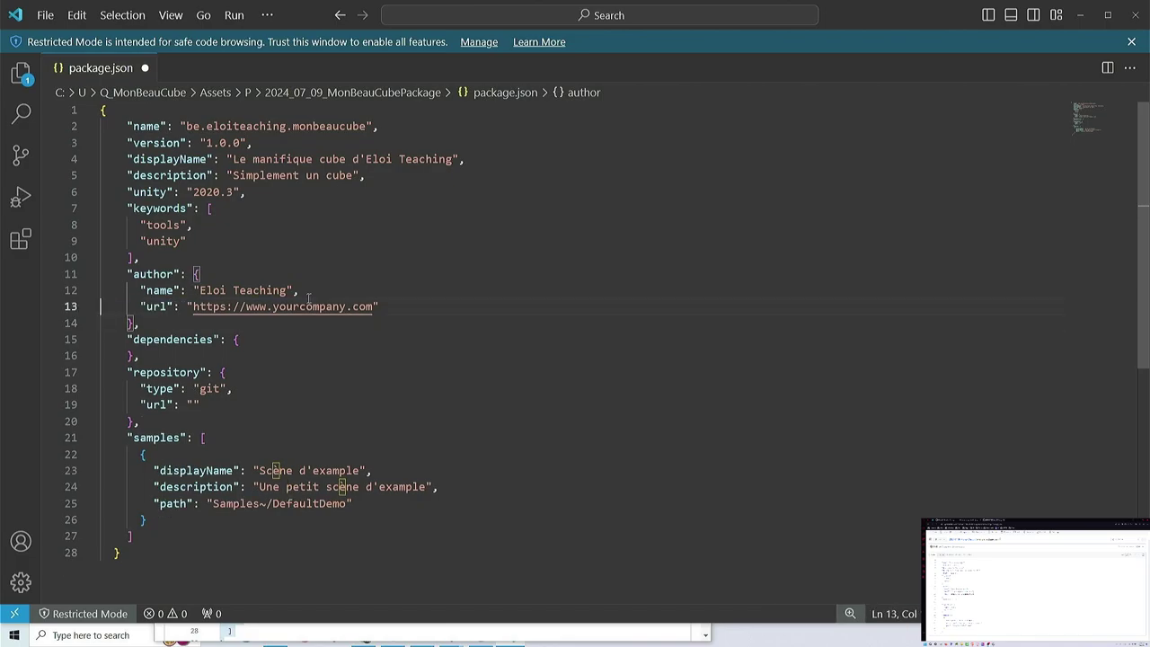
key("shift+Down")
key("Delete")
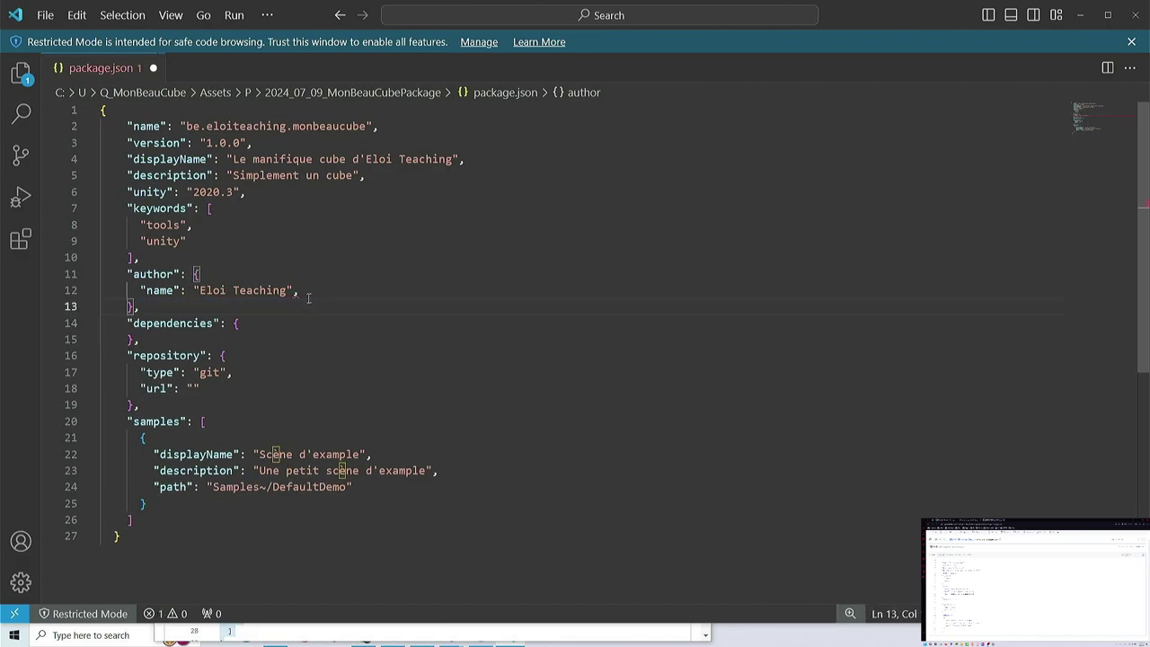
Save package.json and switch back to the GitHub example file in the browser
key("Down")
key("Down")
key("Down")
key("Down")
key("Down")
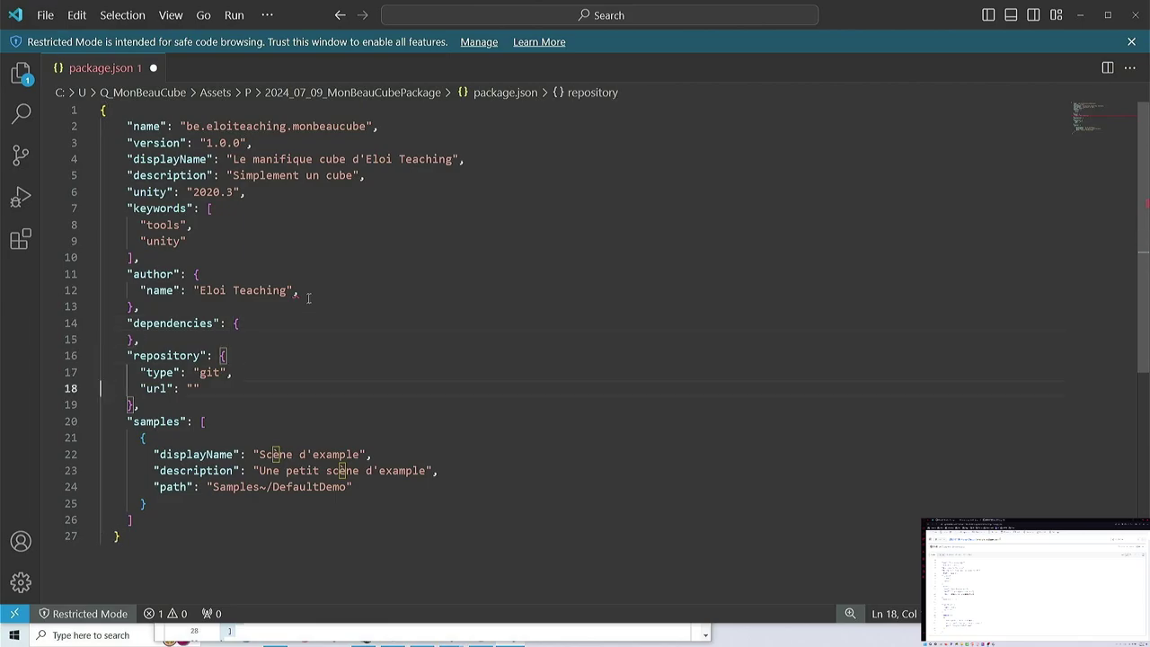
key("Down")
key("Down")
key("Down")
key("Down")
key("Down")
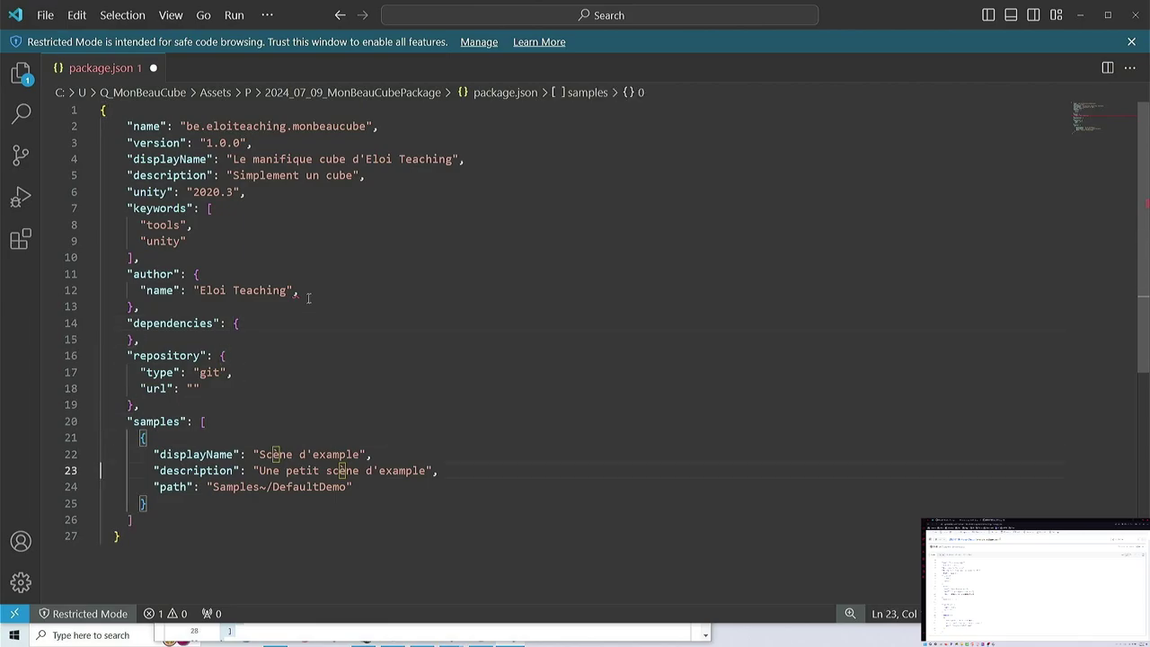
key("Down")
key("Up")
key("End")
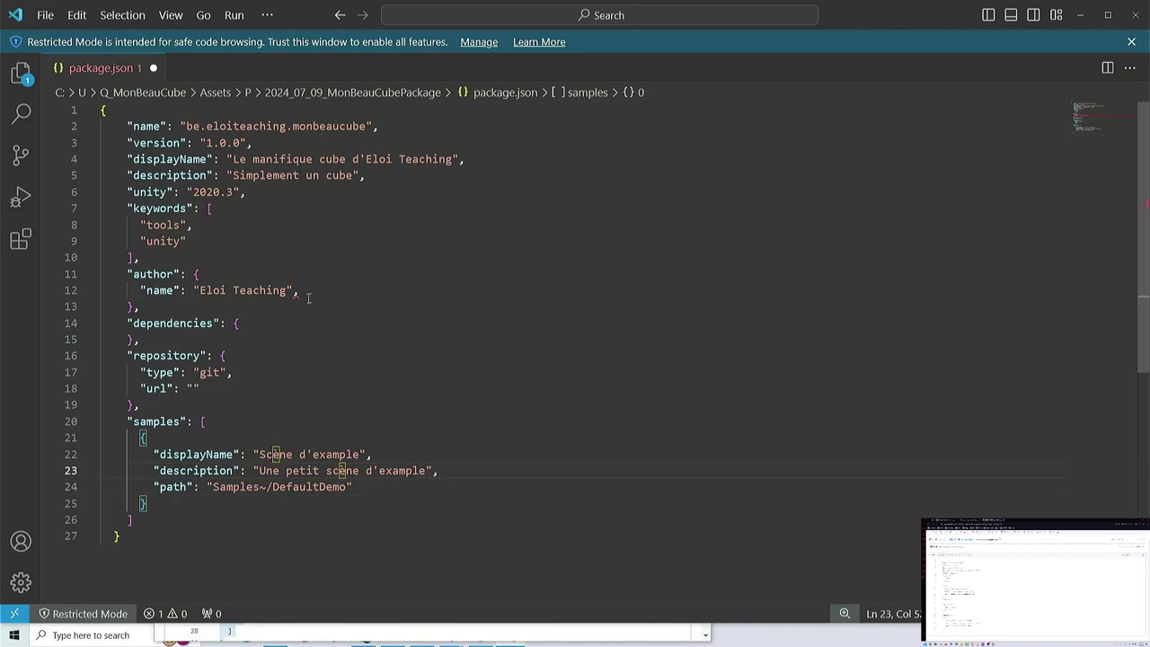
left_click(391, 323)
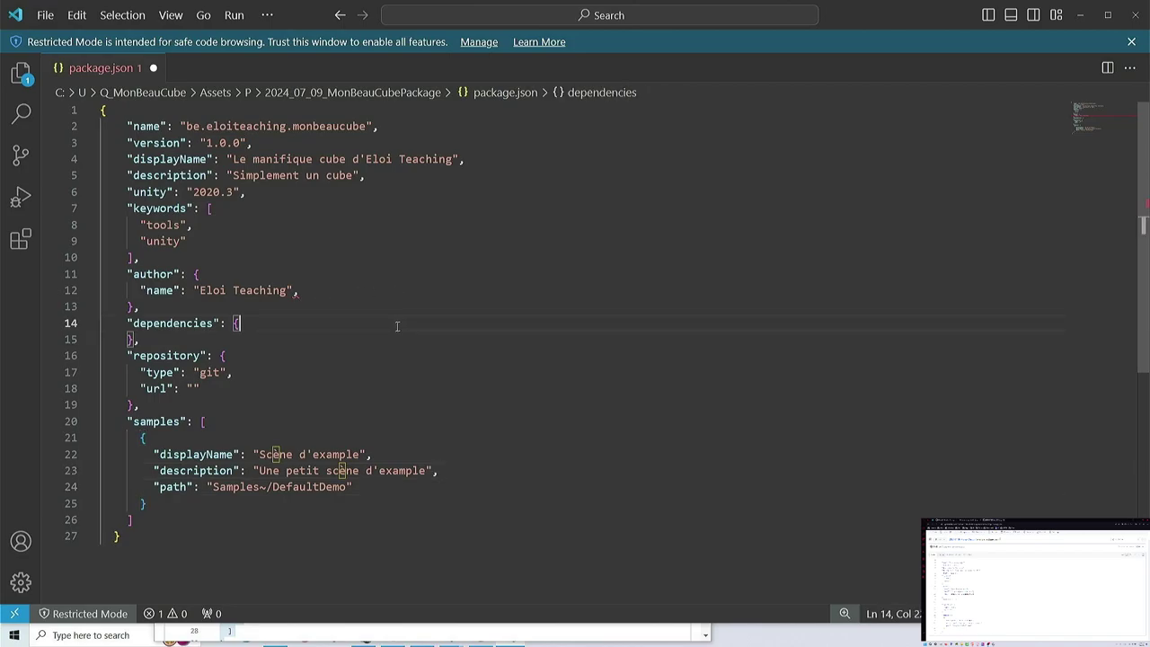
key("ctrl+s")
left_click(395, 274)
key("alt+Tab")
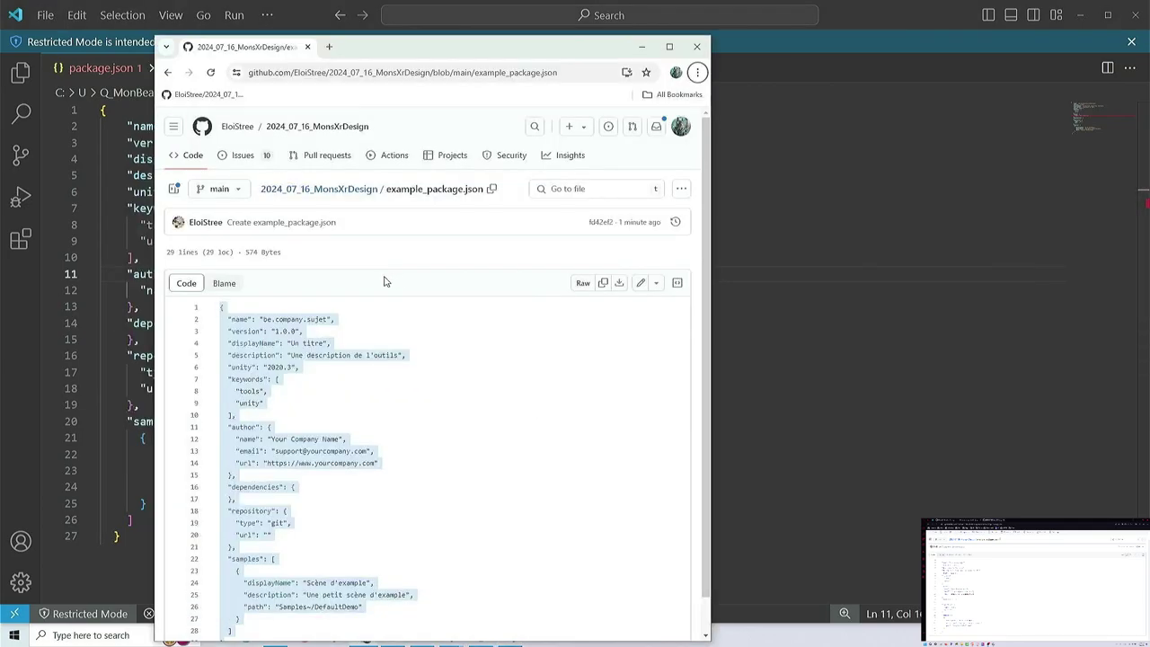
Bring the Q_MonBeauCube Unity project forward, inspect the package asset, and close Package Manager
key("alt+Tab")
key("alt+Tab")
key("alt+Tab")
key("alt+Tab")
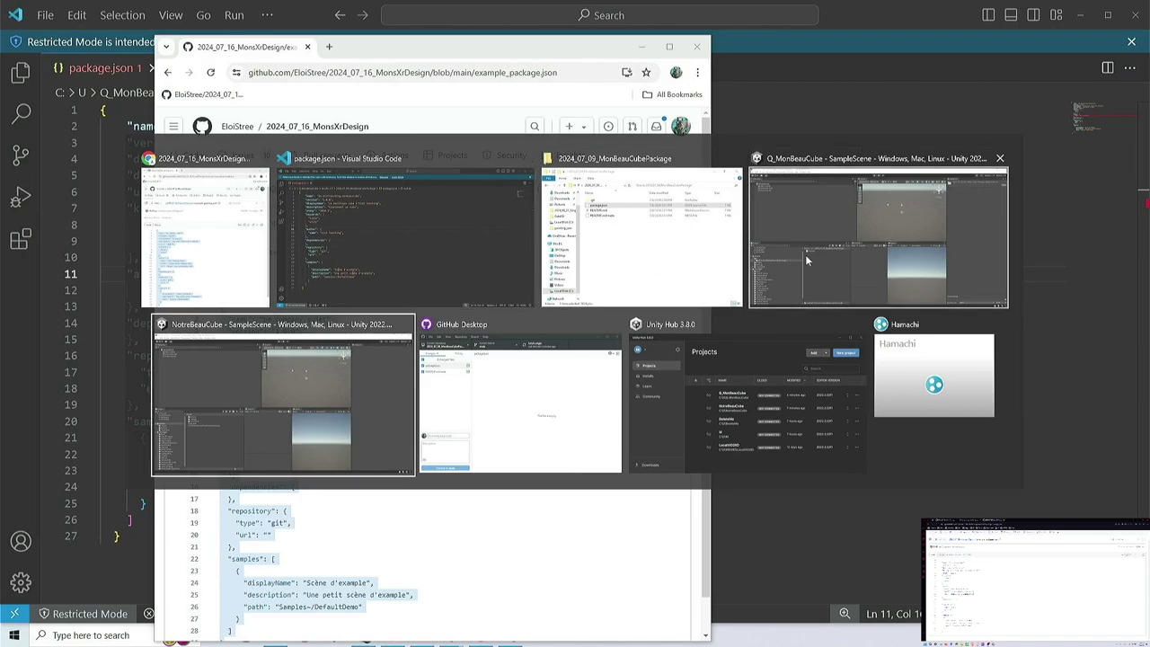
left_click(805, 254)
left_click(391, 404)
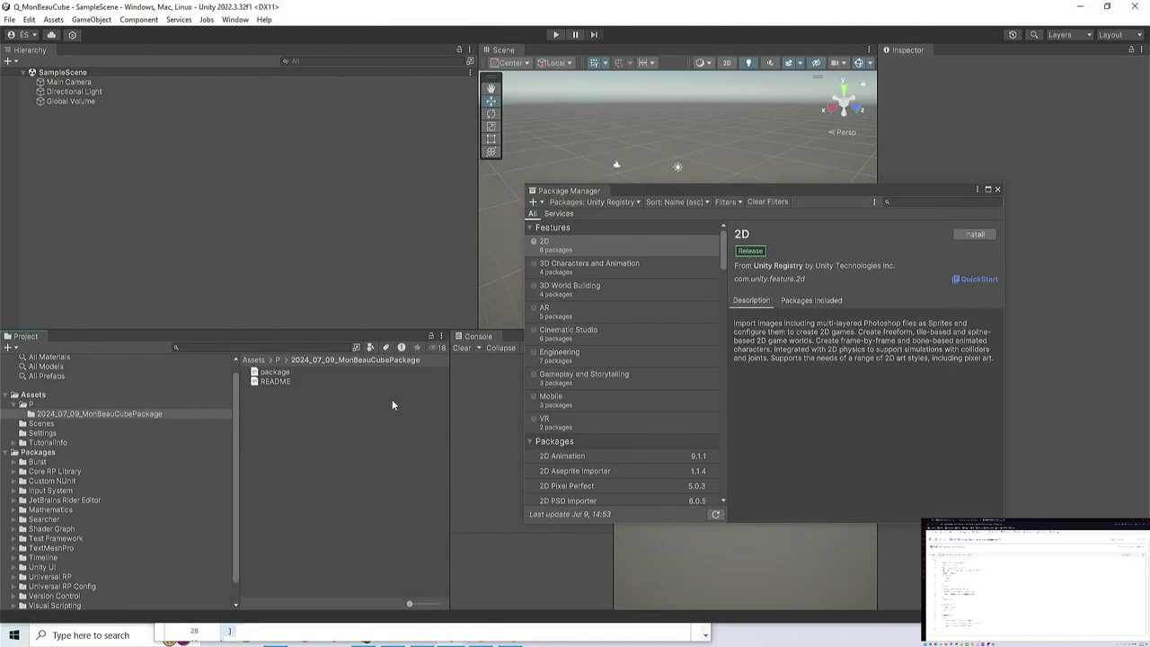
left_click(365, 373)
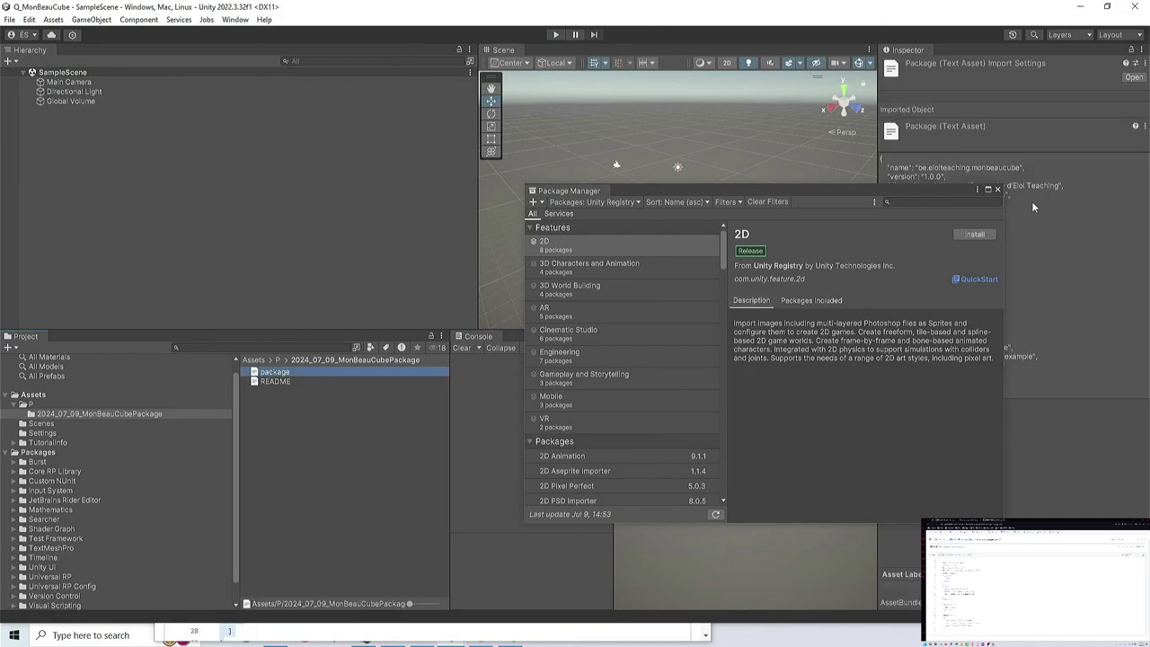
left_click(997, 190)
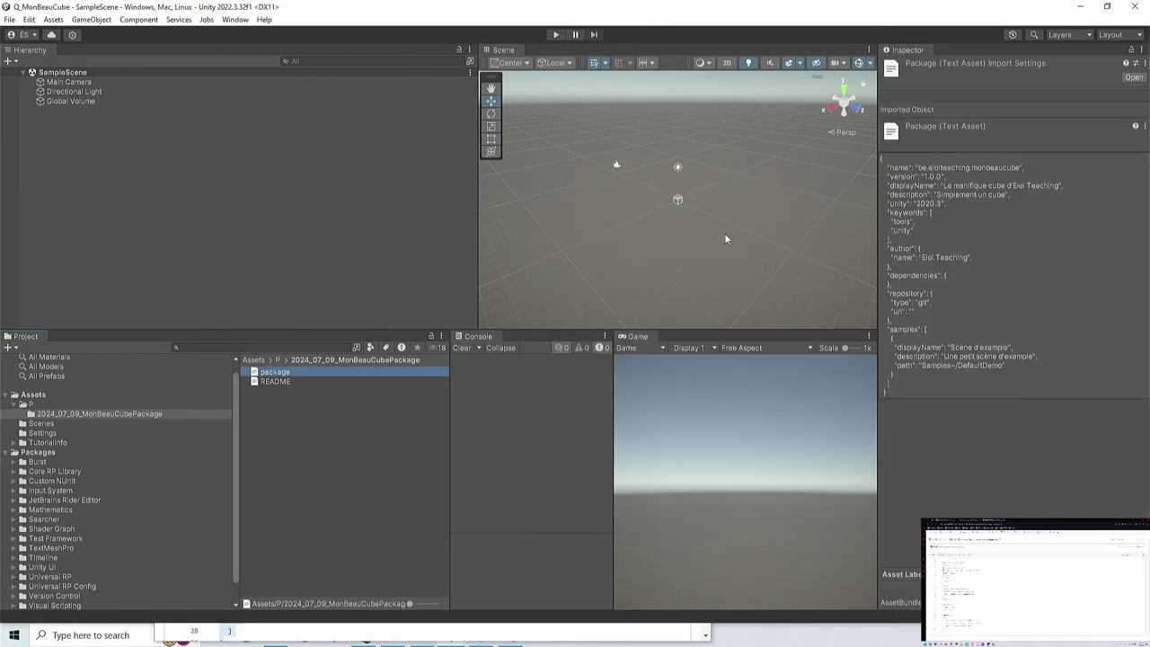
left_click(409, 439)
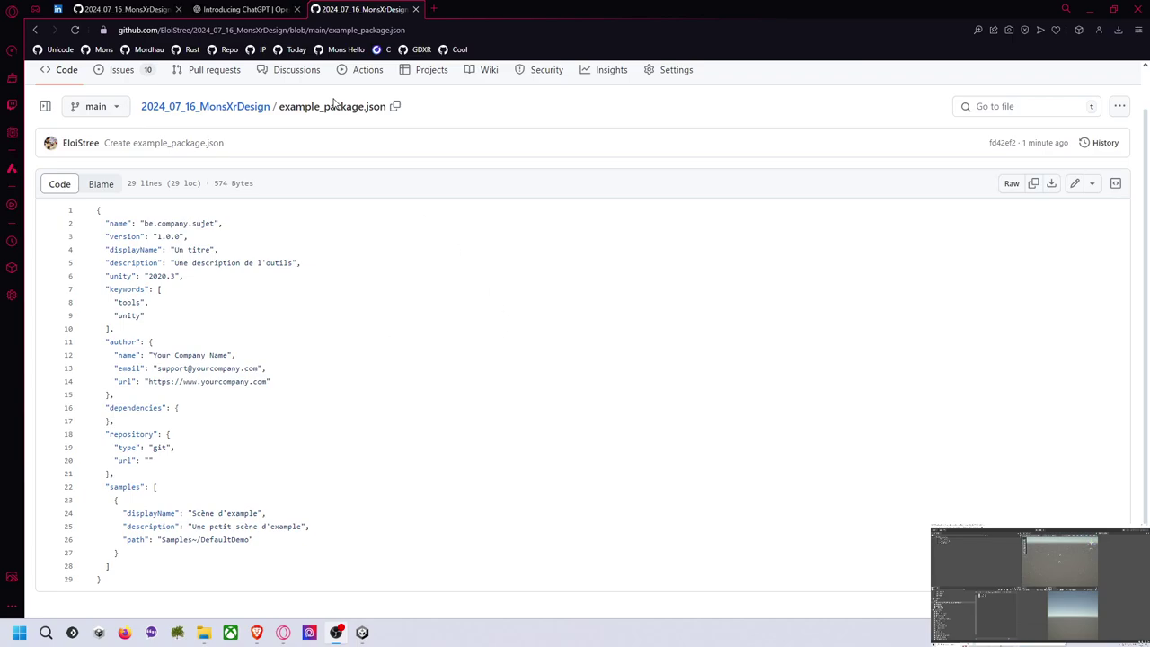
Return to the repository home and switch to the 2024_07_17.md course notes
left_click(34, 30)
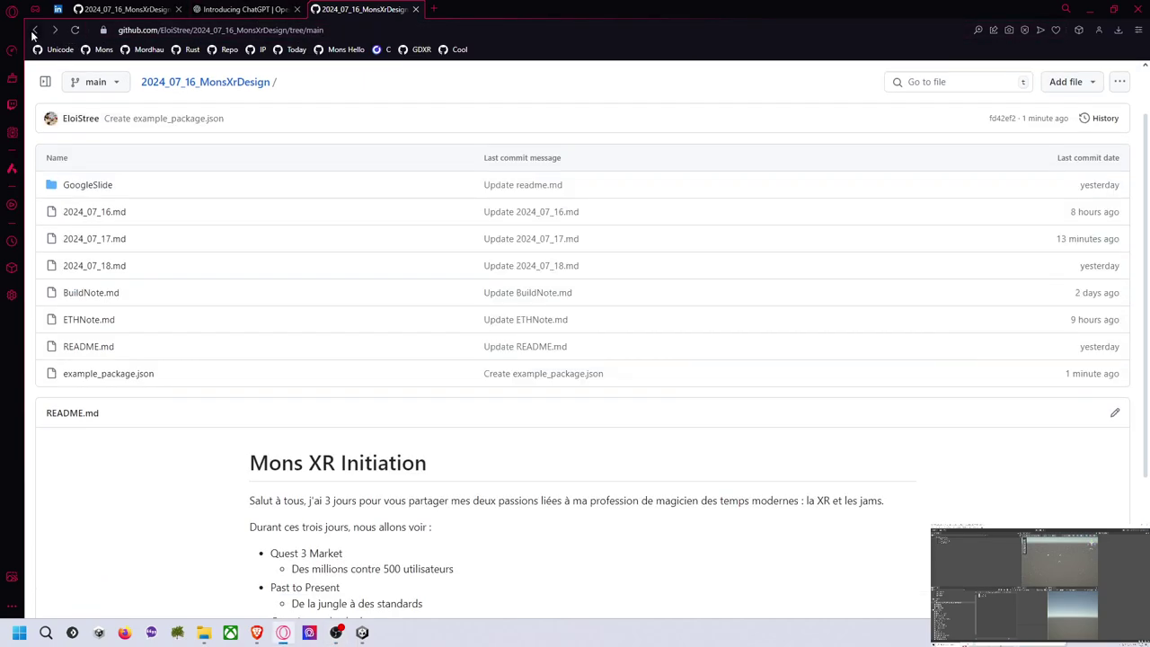
left_click(34, 29)
left_click(34, 30)
left_click(115, 11)
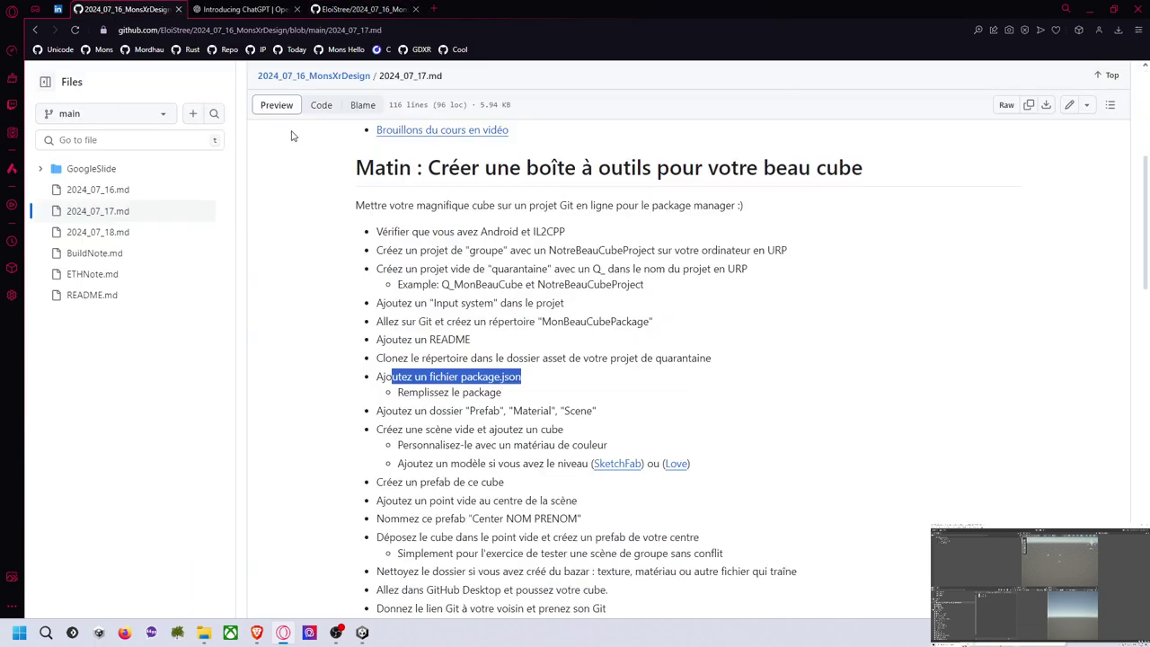
Highlight the package.json, Prefab/Material/Scene folders and empty-scene steps in the notes
left_click_drag(433, 376, 585, 398)
left_click(551, 379)
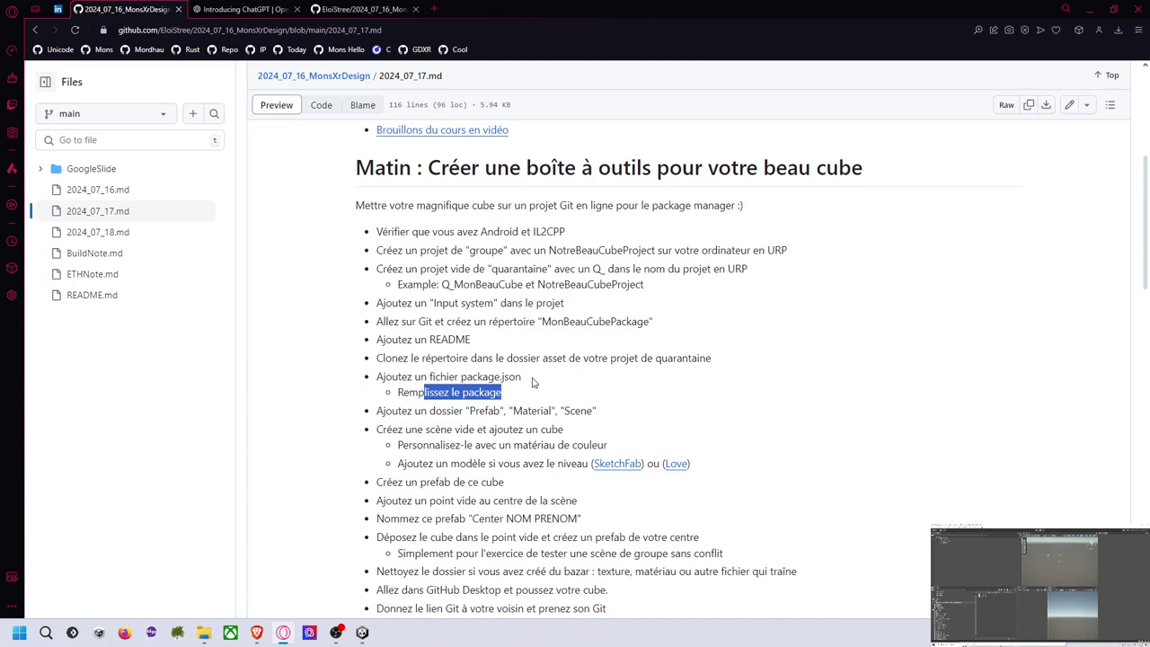
left_click_drag(398, 410, 614, 412)
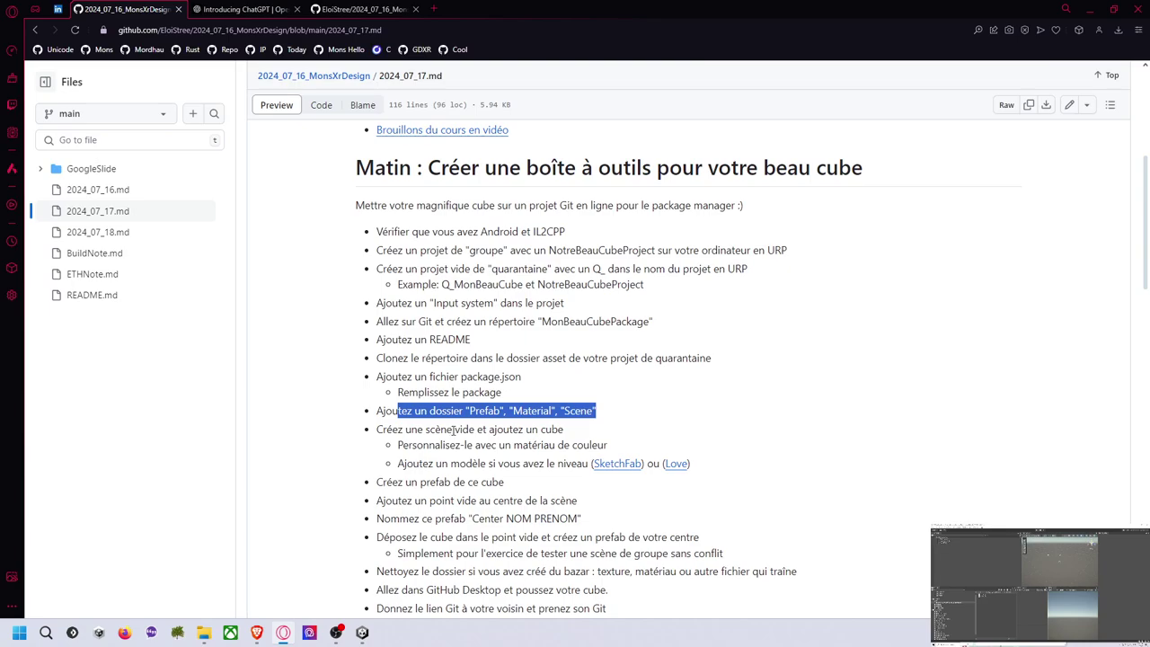
left_click_drag(404, 430, 560, 422)
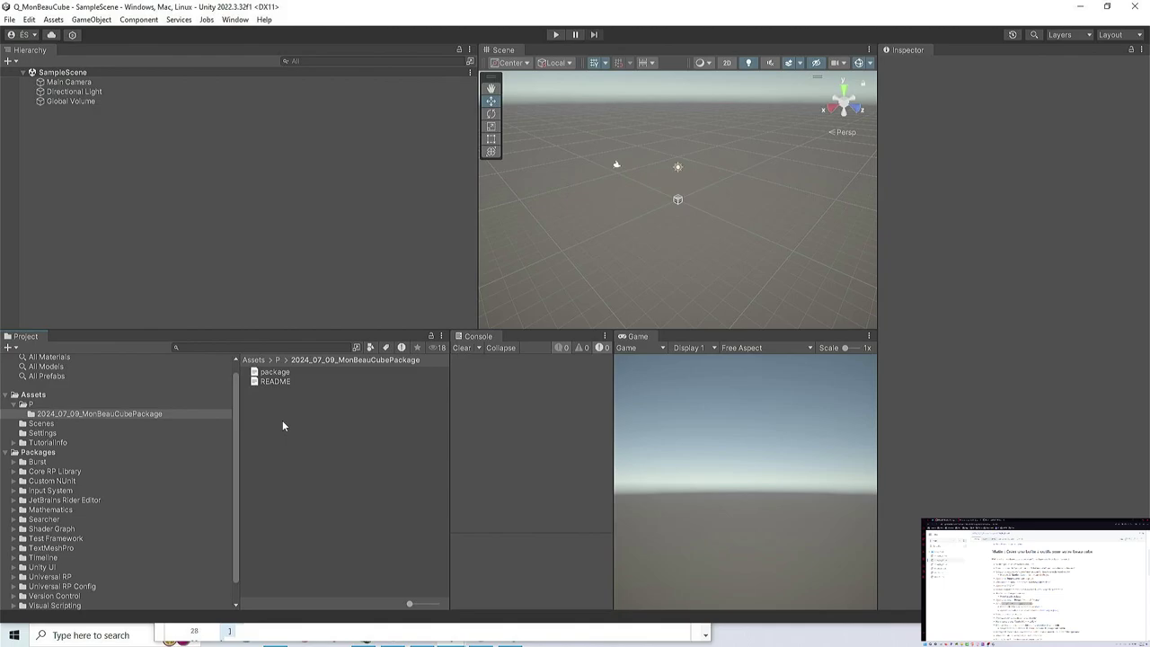
Create a folder named Scene inside the 2024_07_09_MonBeauCubePackage folder
right_click(326, 422)
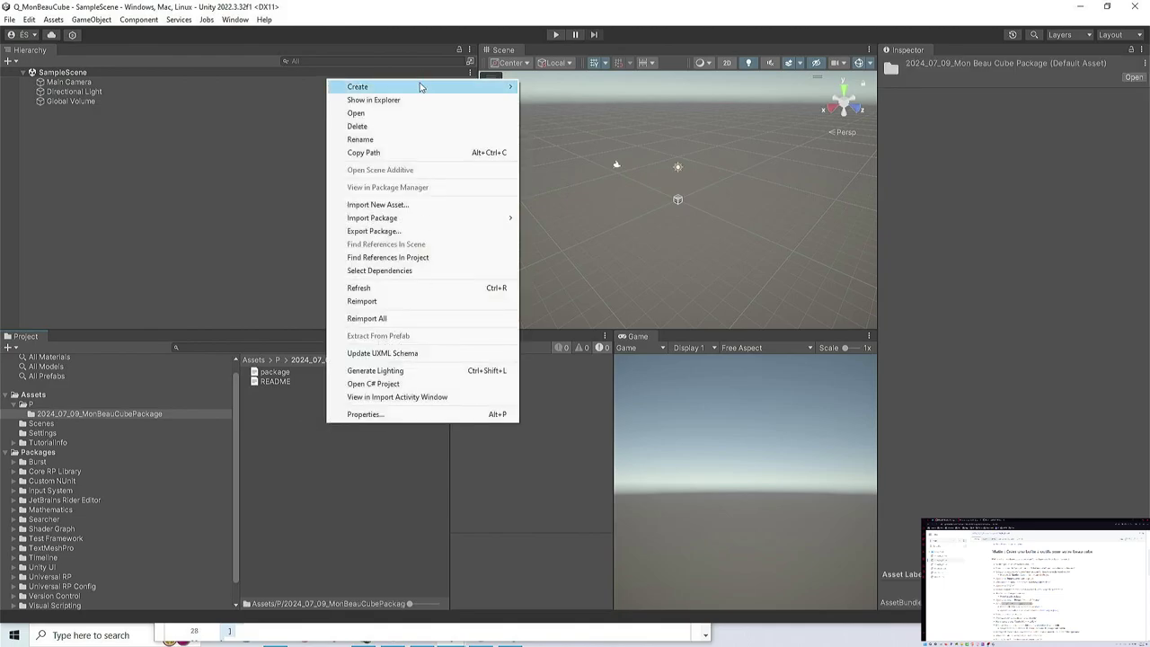
mouse_move(420, 86)
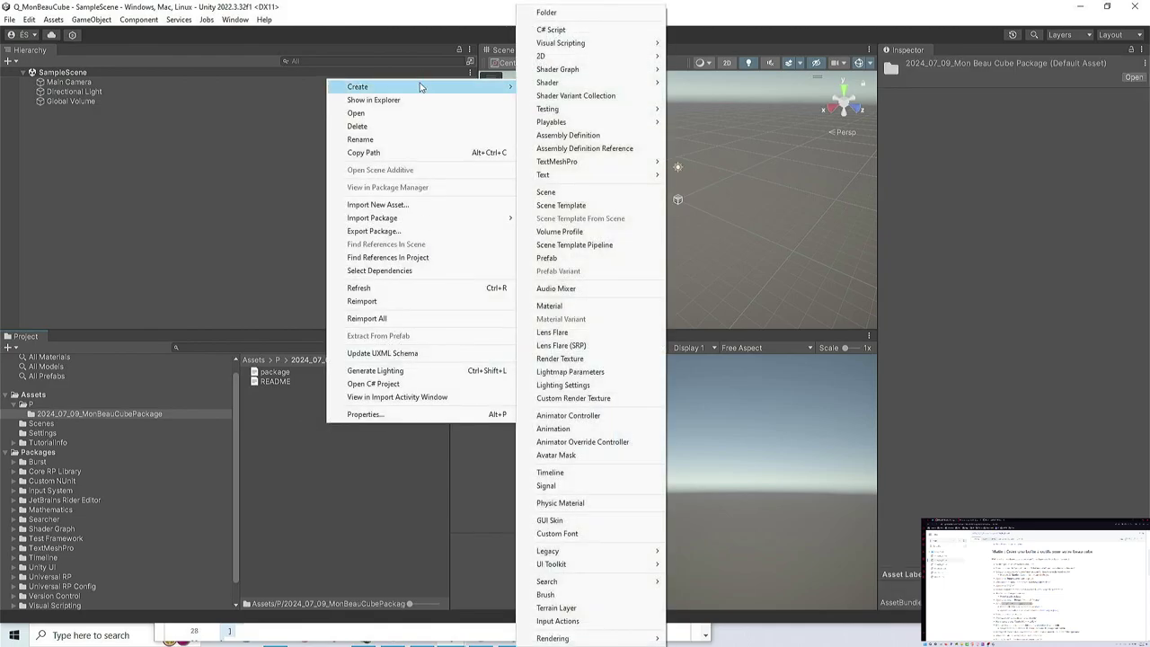
left_click(571, 18)
type("Sc")
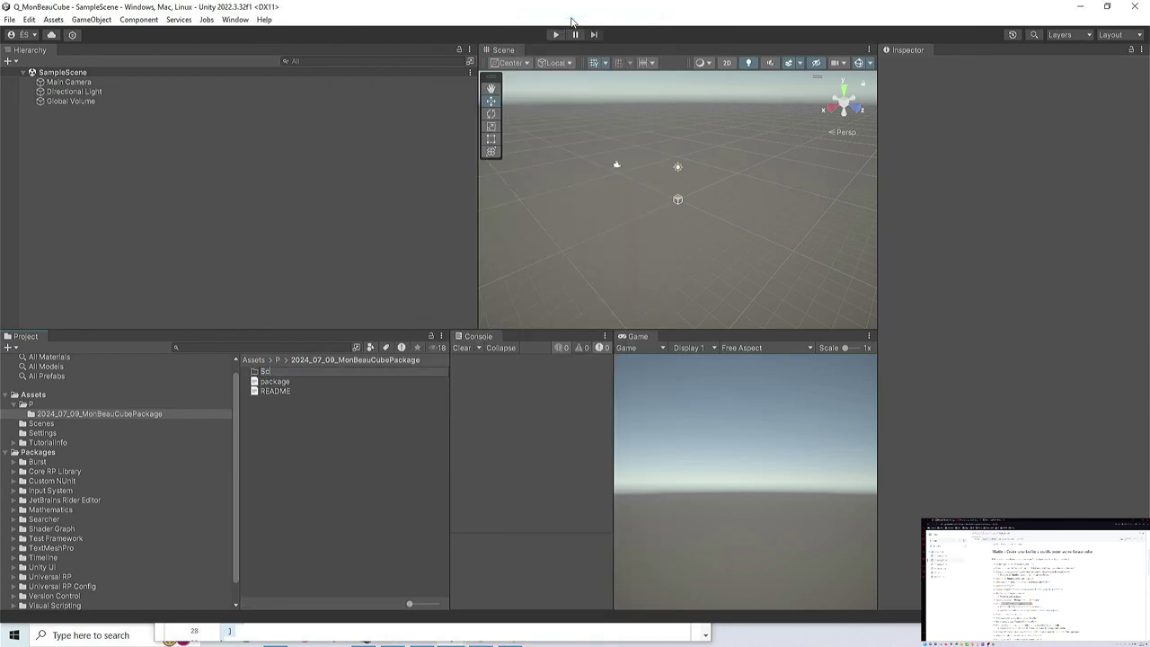
type("ene")
key("Return")
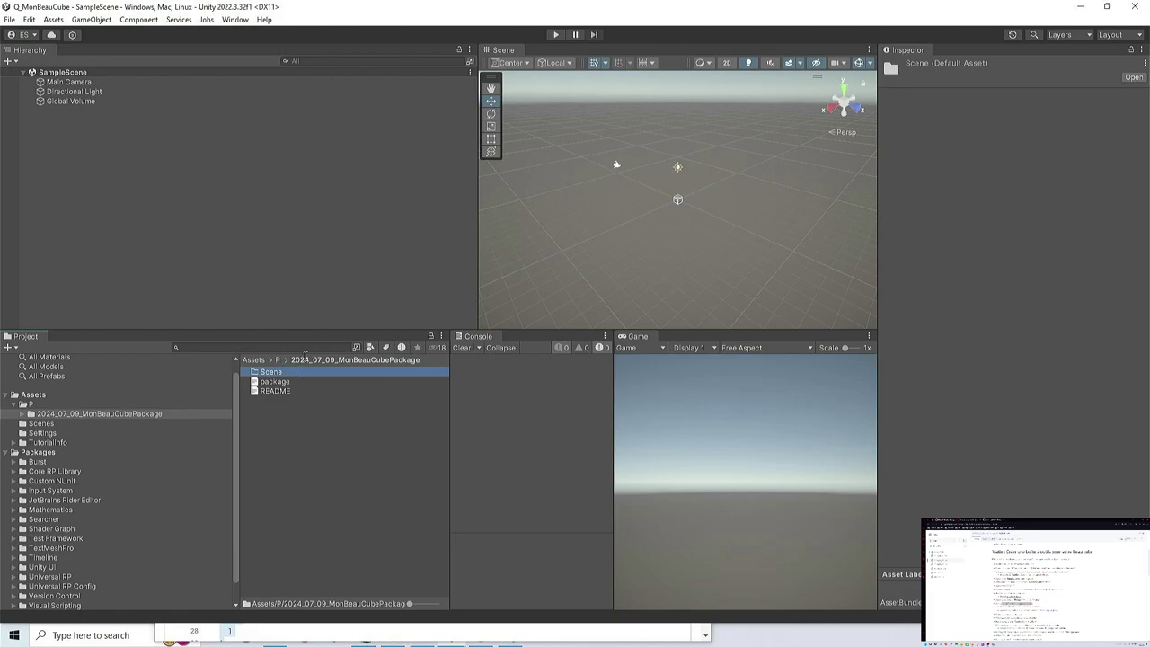
Save the current scene as 'Demo du cube' in the package's Scene folder
key("ctrl+s")
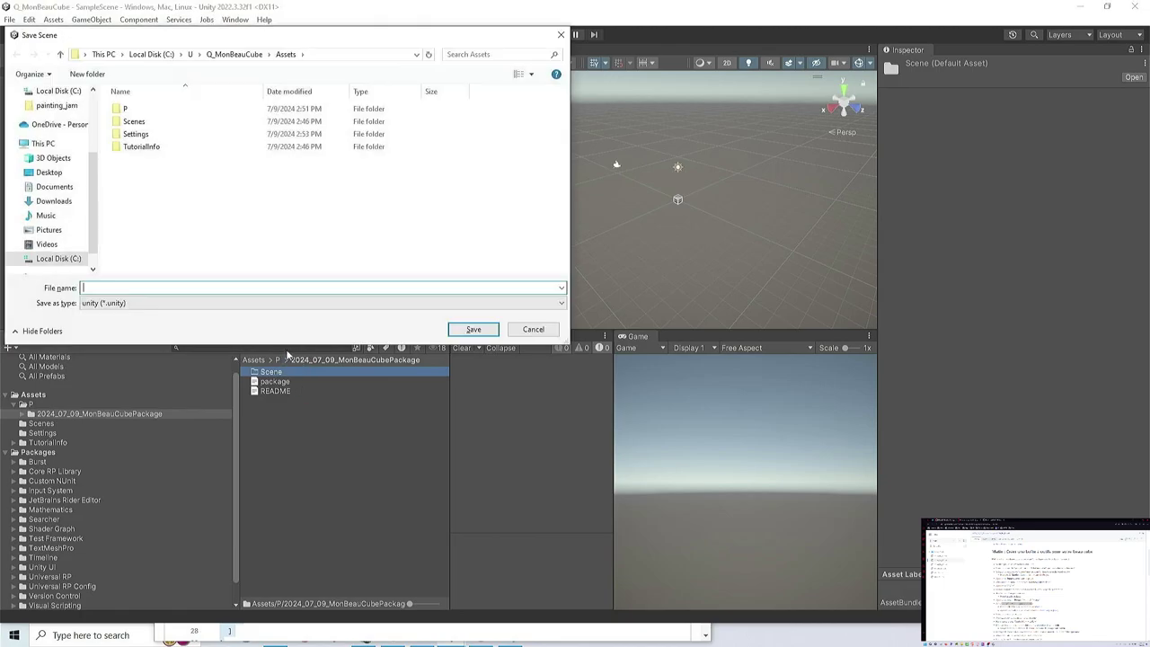
double_click(150, 111)
double_click(152, 115)
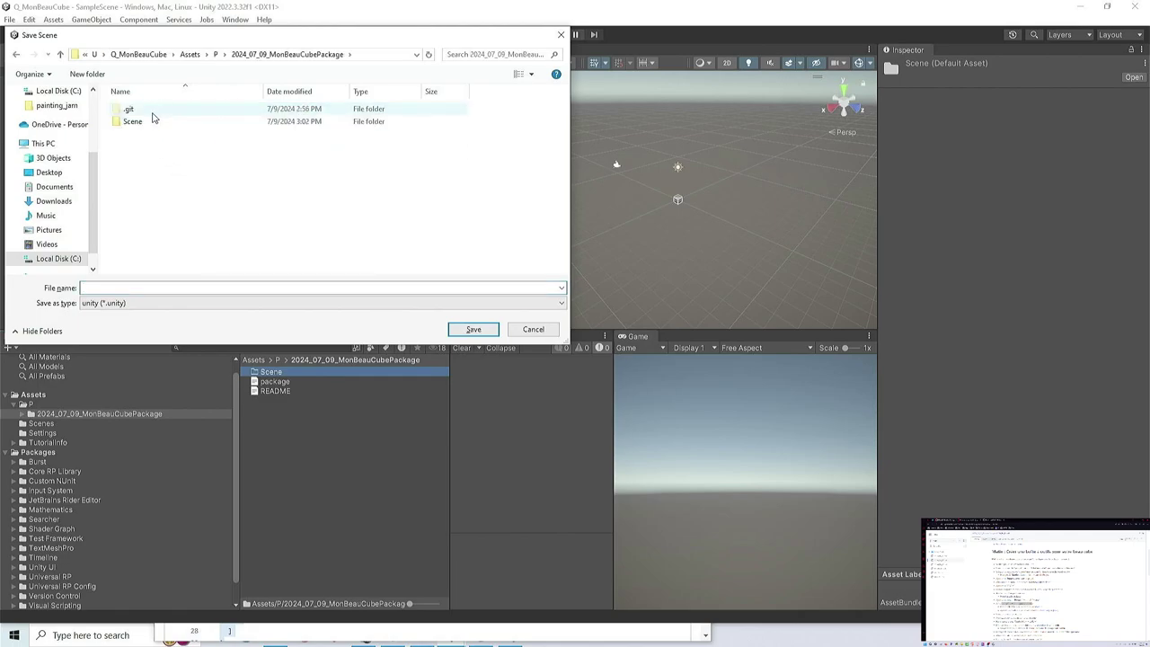
double_click(150, 122)
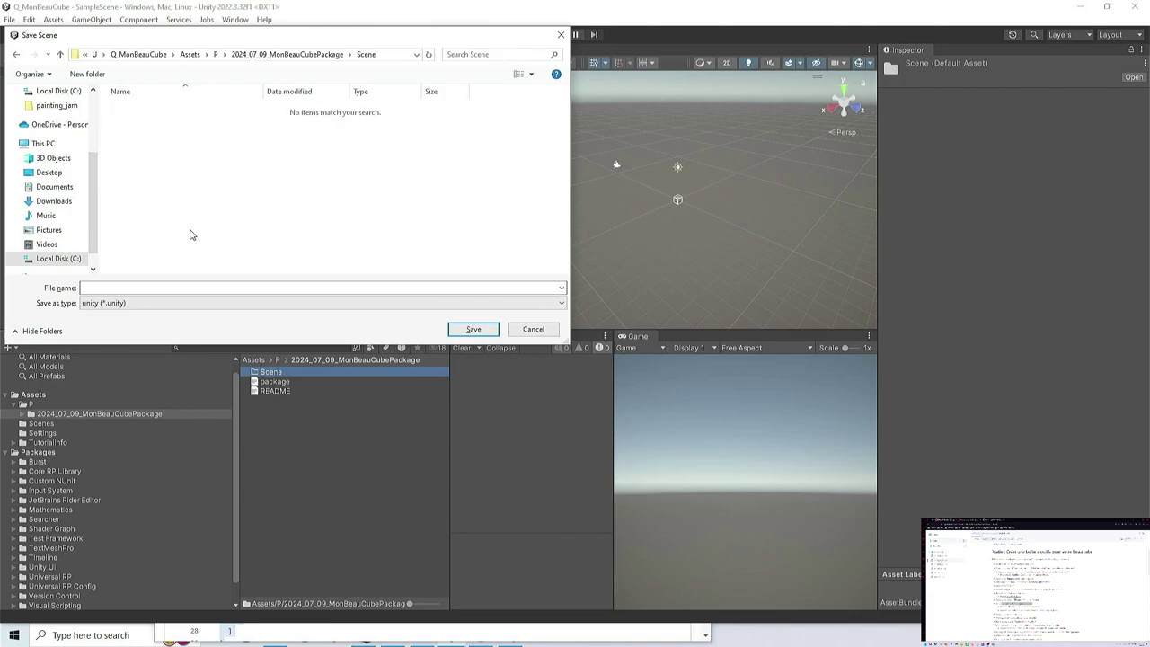
left_click(225, 286)
type("Demo ")
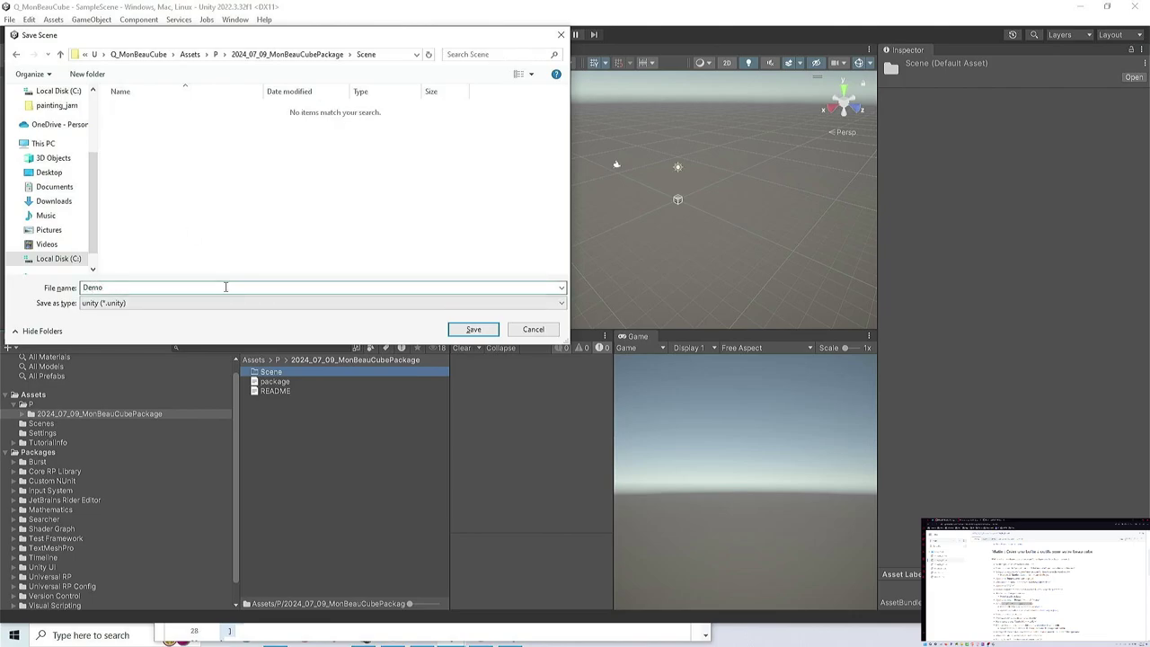
type("du cube")
key("Return")
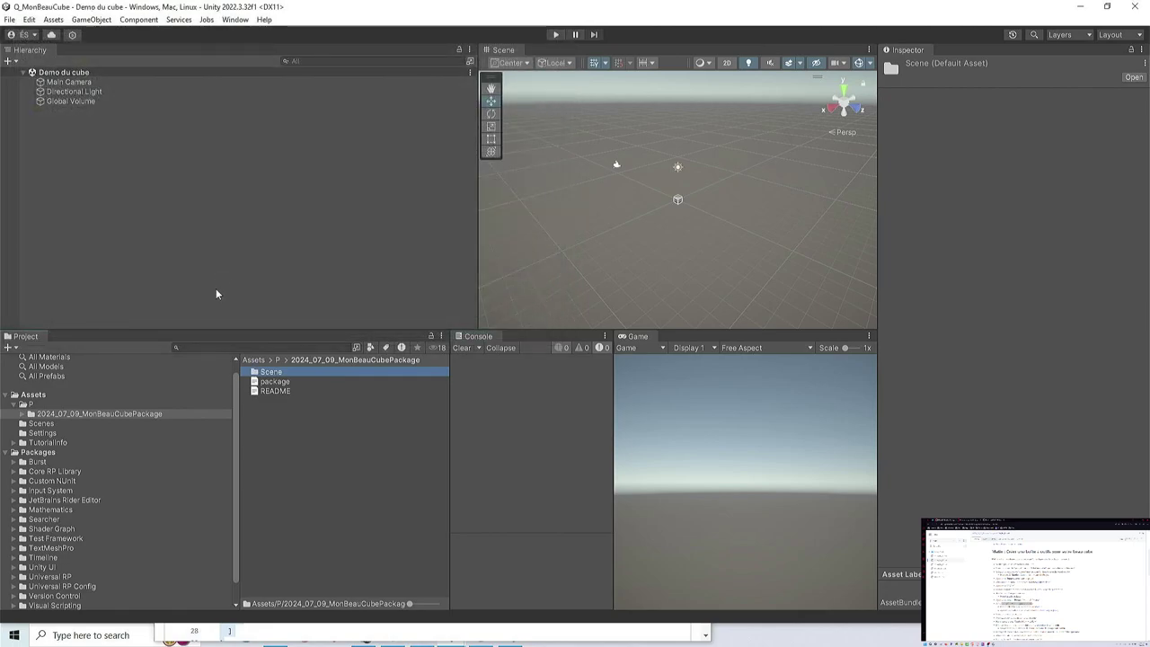
Add a cube to the scene and name it 'Mon Beau Cube'
double_click(298, 372)
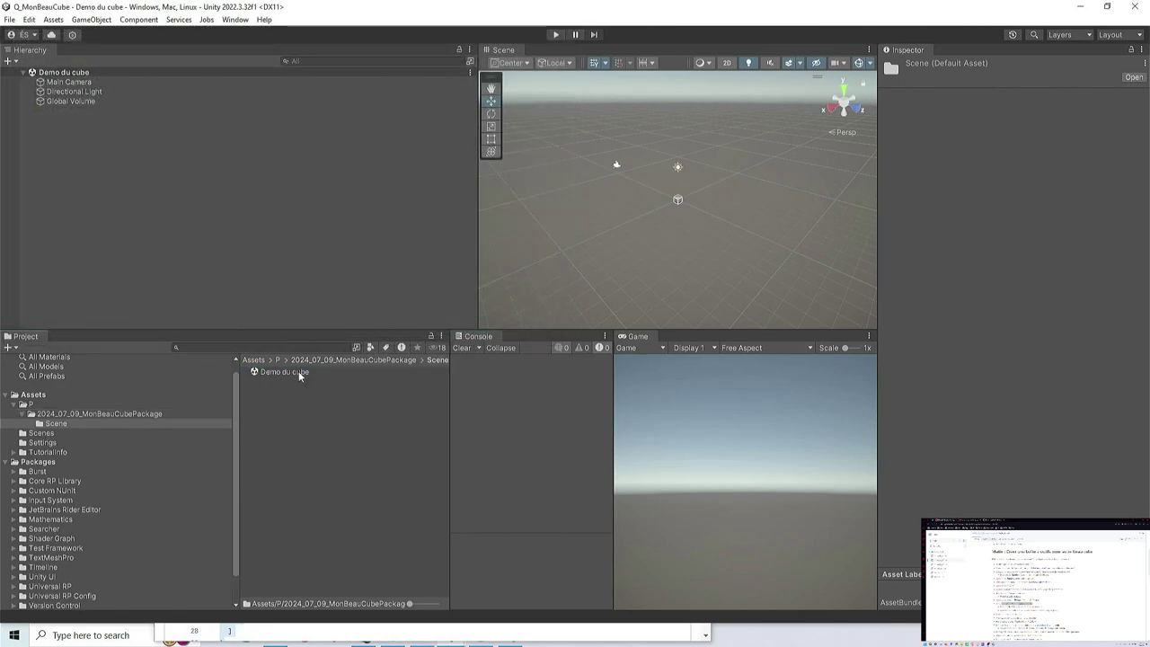
right_click(150, 188)
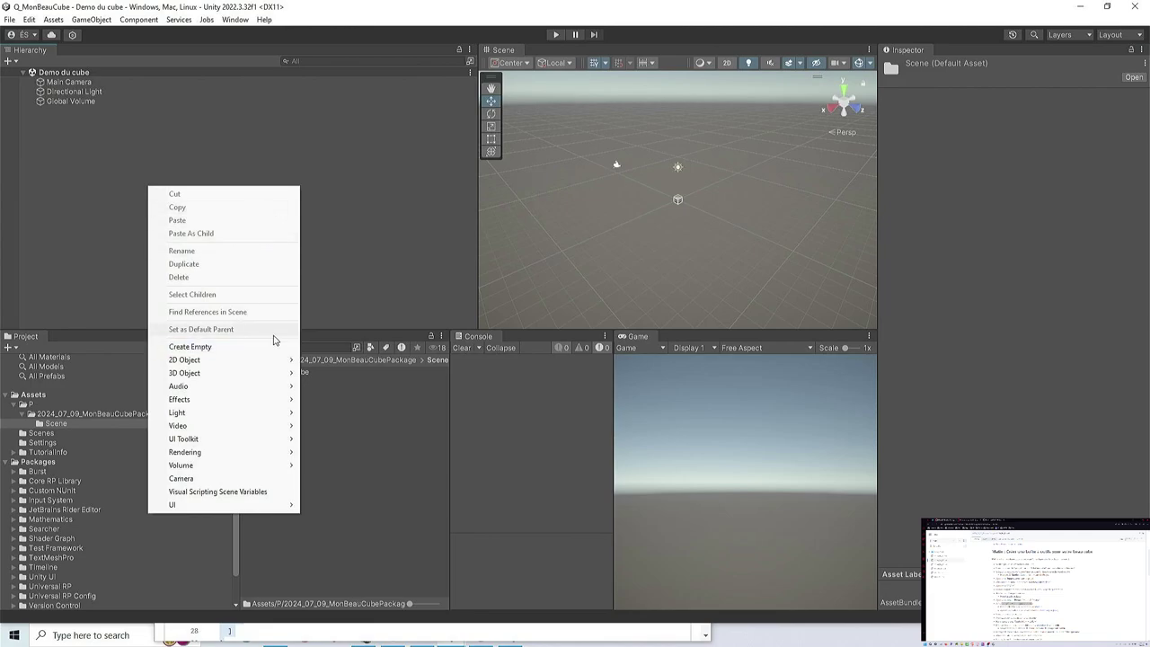
mouse_move(250, 373)
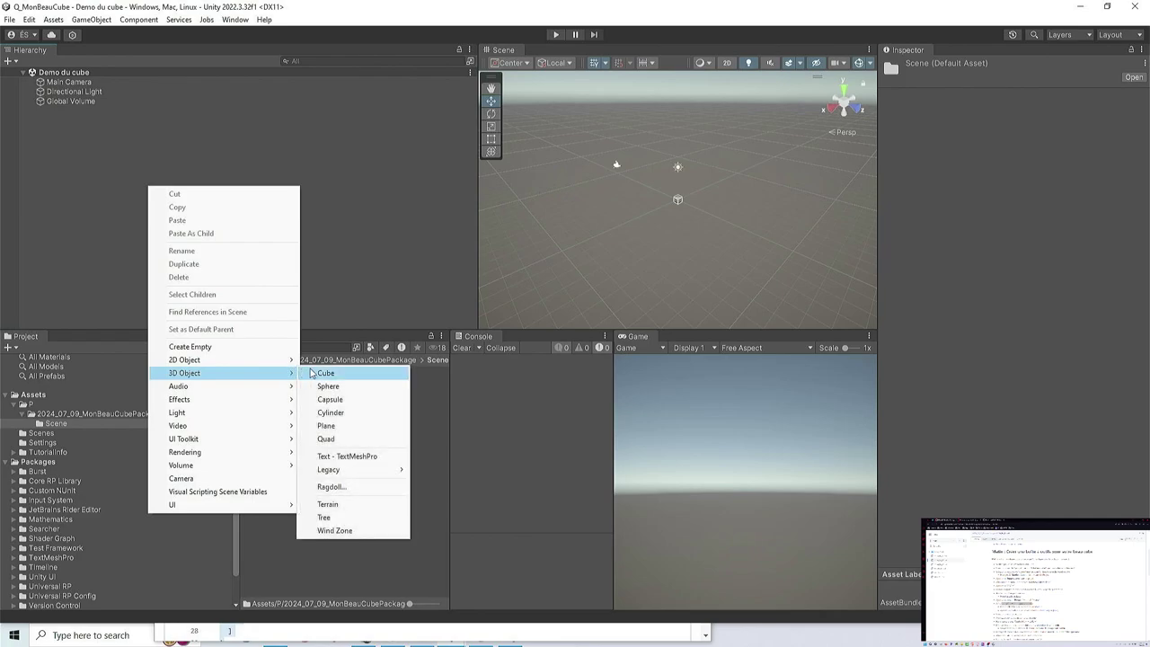
left_click(323, 372)
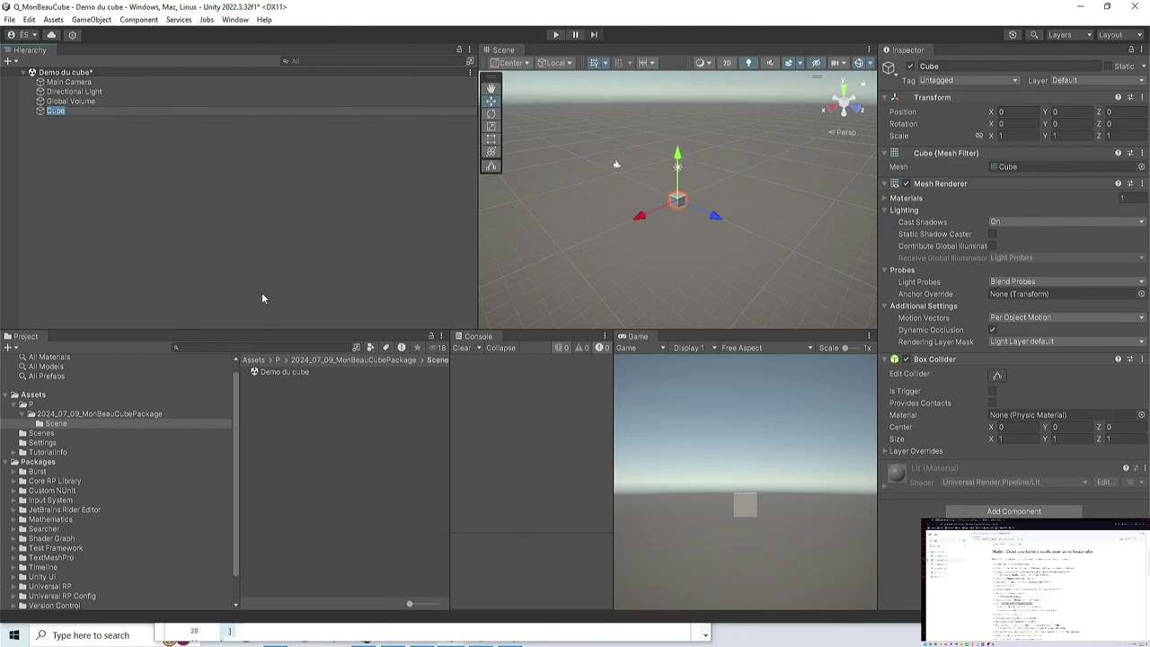
type("Mon")
key("BackSpace")
key("BackSpace")
type("Mon")
type(" veau Cube")
key("Return")
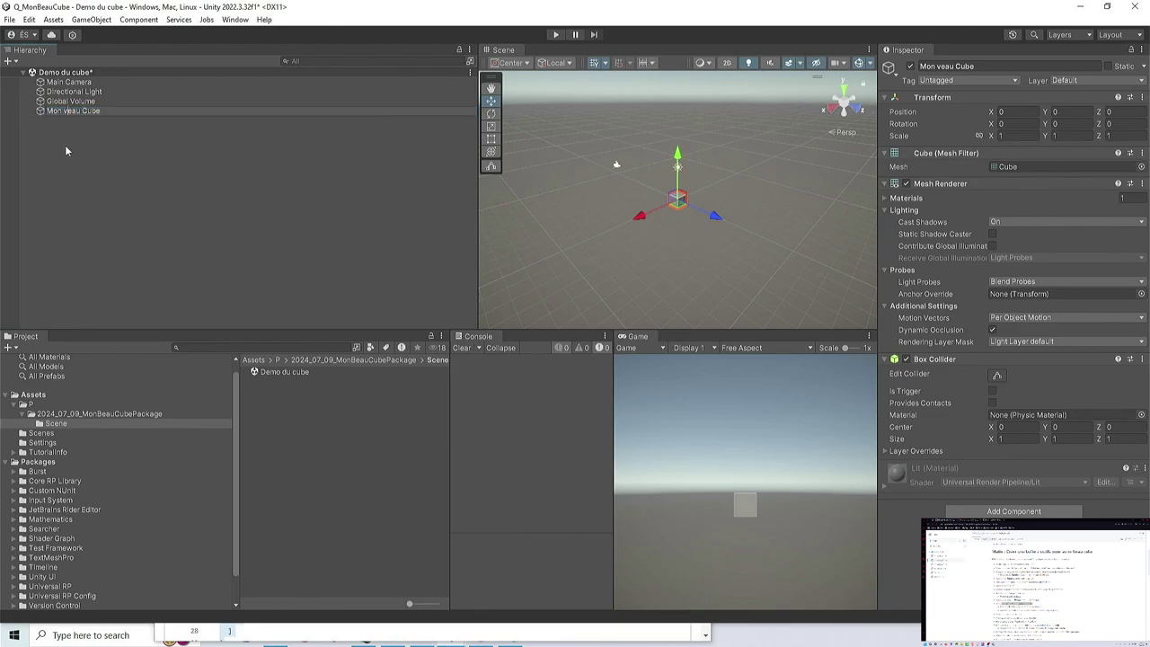
type("B")
key("Return")
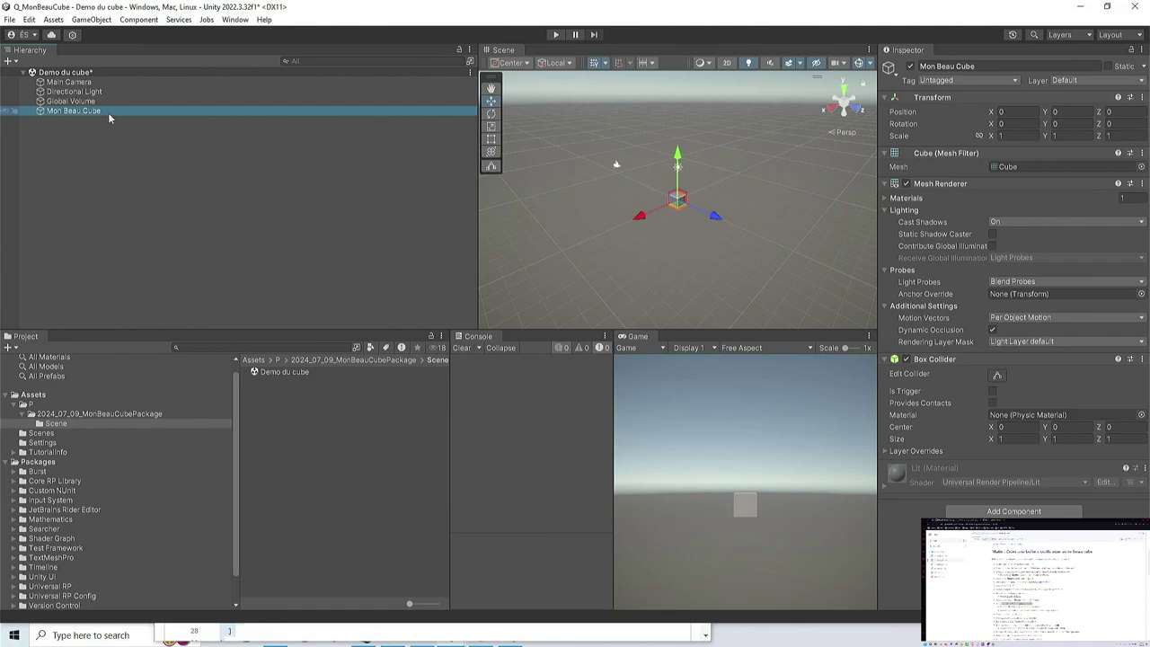
Add a child Cube under Mon Beau Cube and select it
right_click(108, 111)
mouse_move(231, 336)
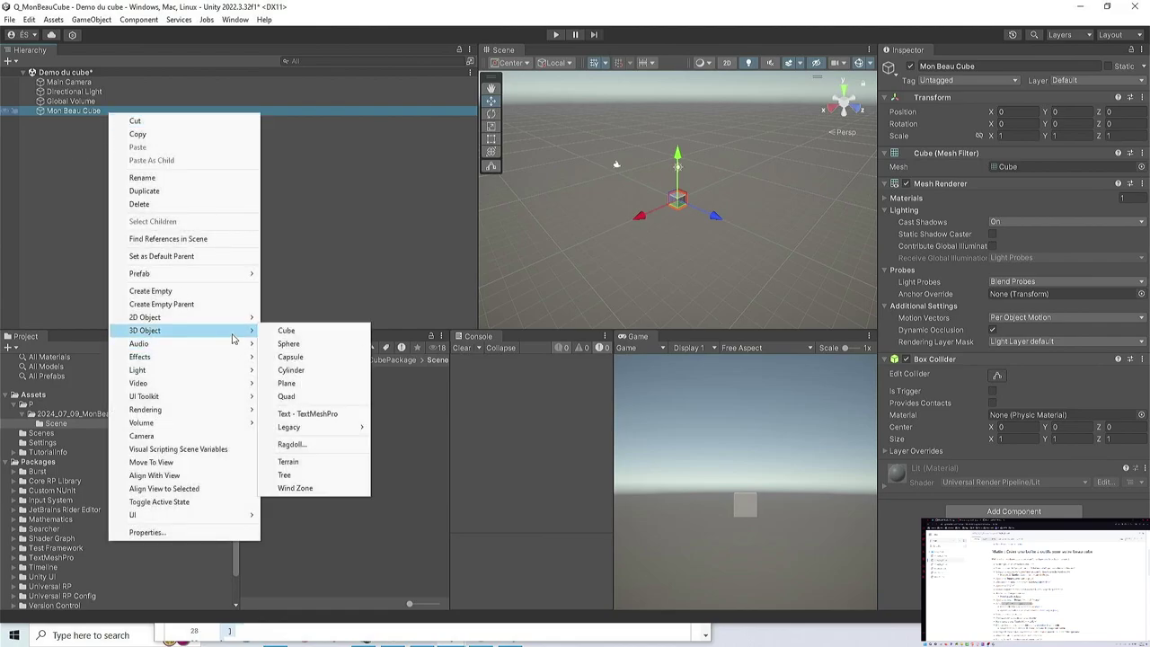
left_click(287, 330)
left_click(111, 182)
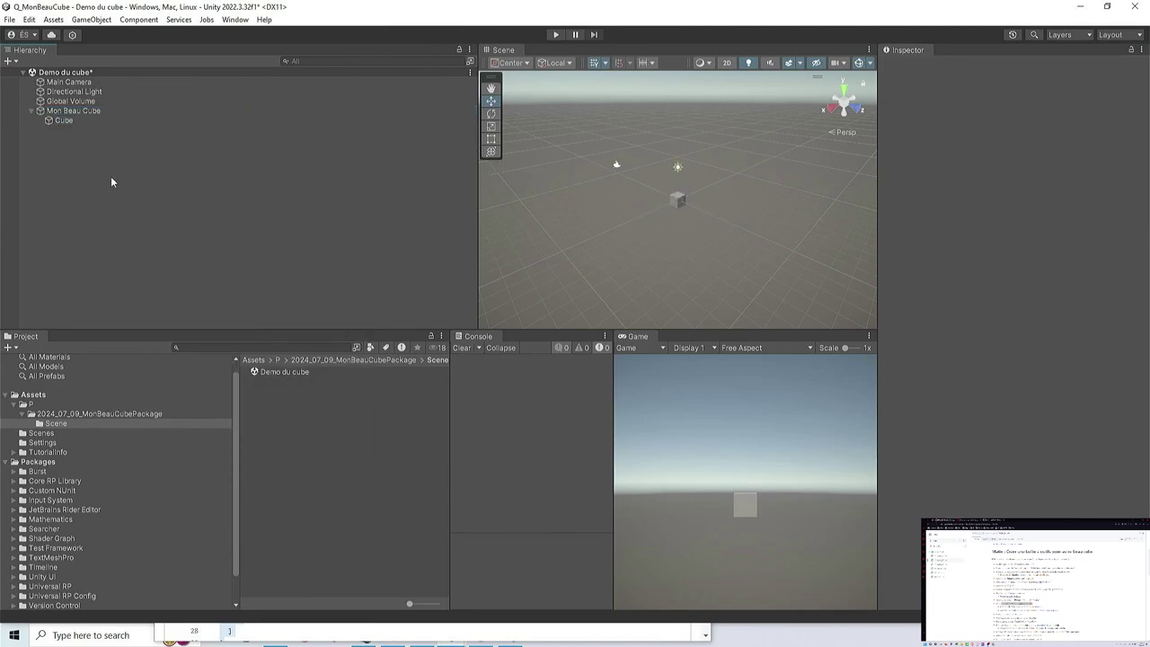
left_click(79, 117)
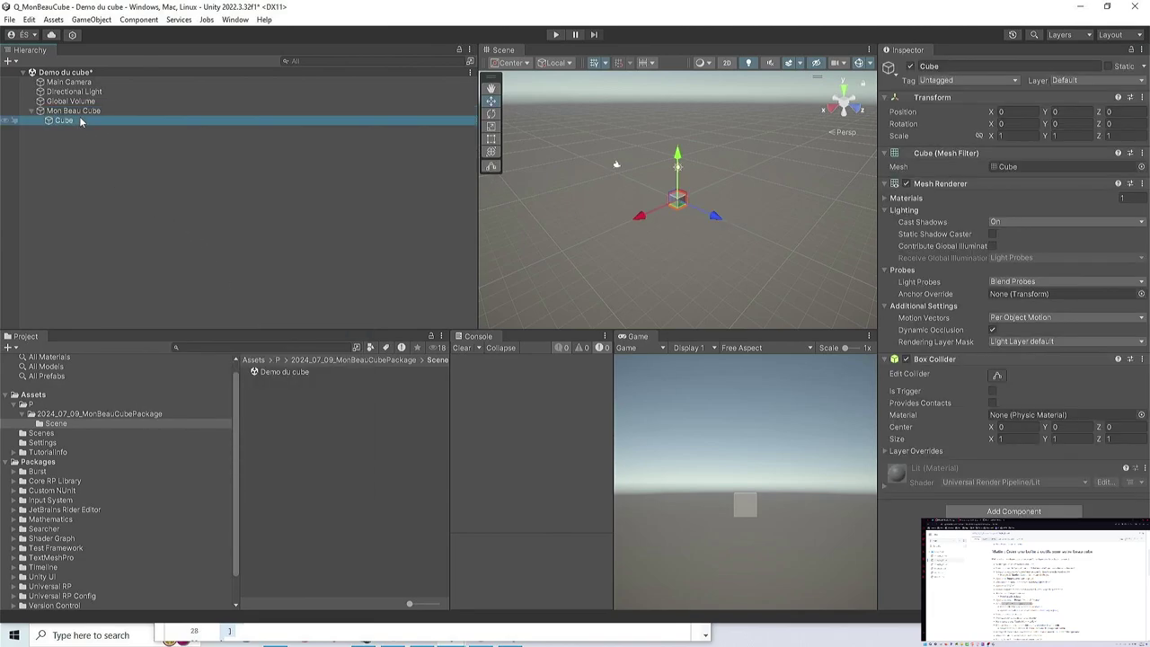
Create Material and Prefab folders inside the package folder
right_click(147, 417)
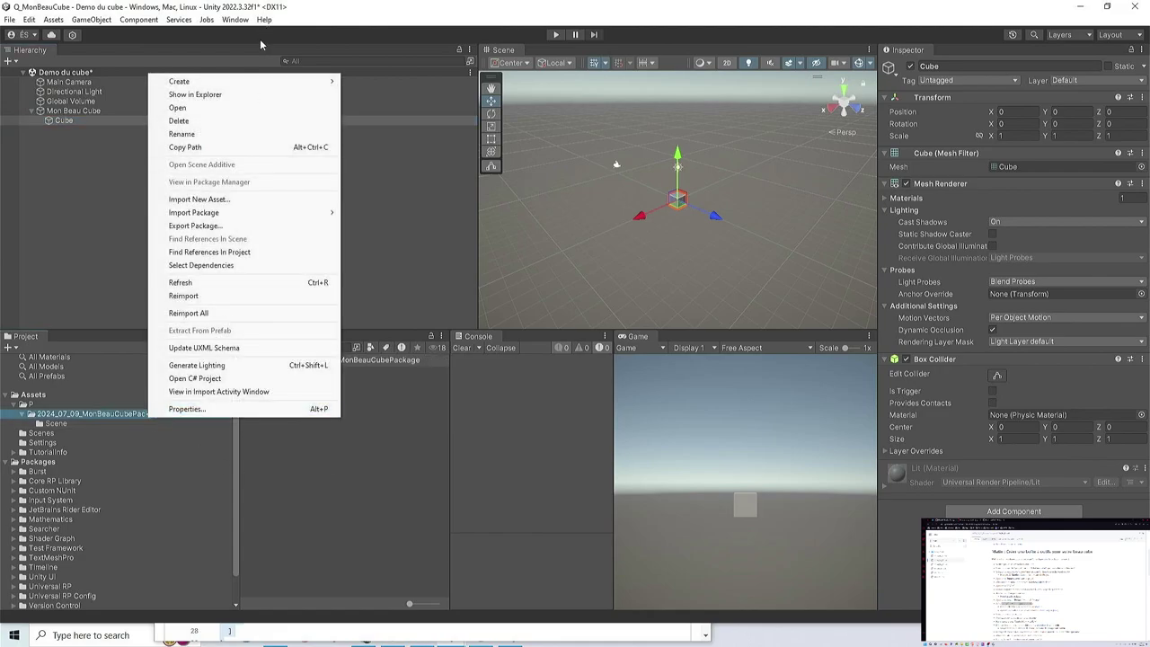
mouse_move(287, 82)
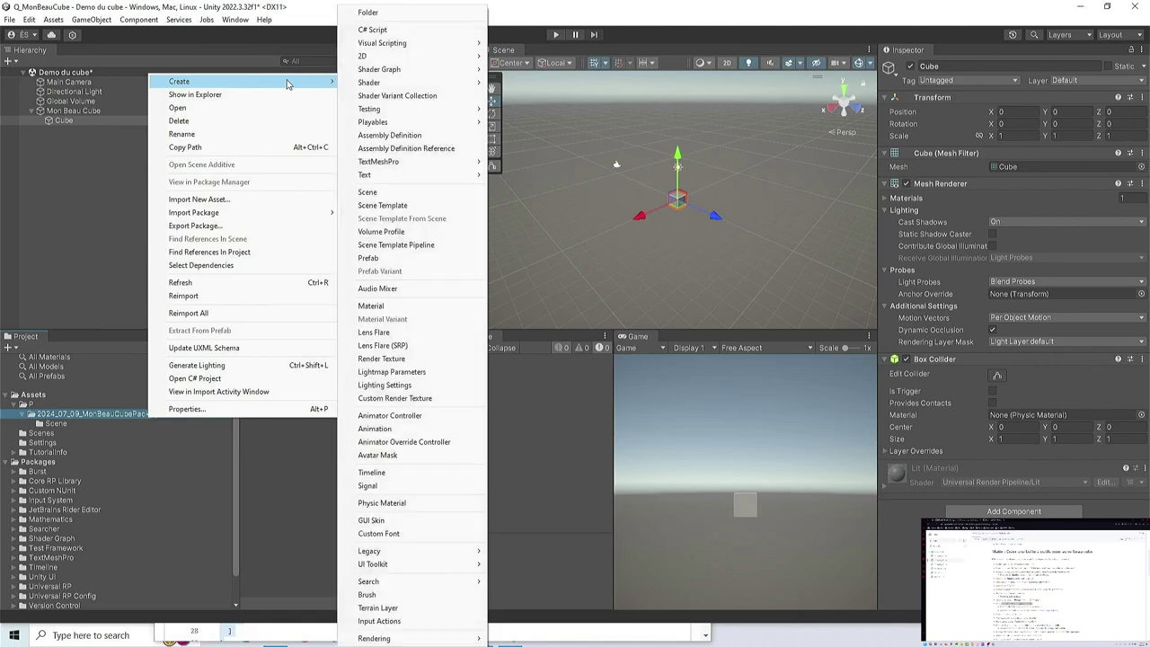
left_click(368, 14)
type("Material")
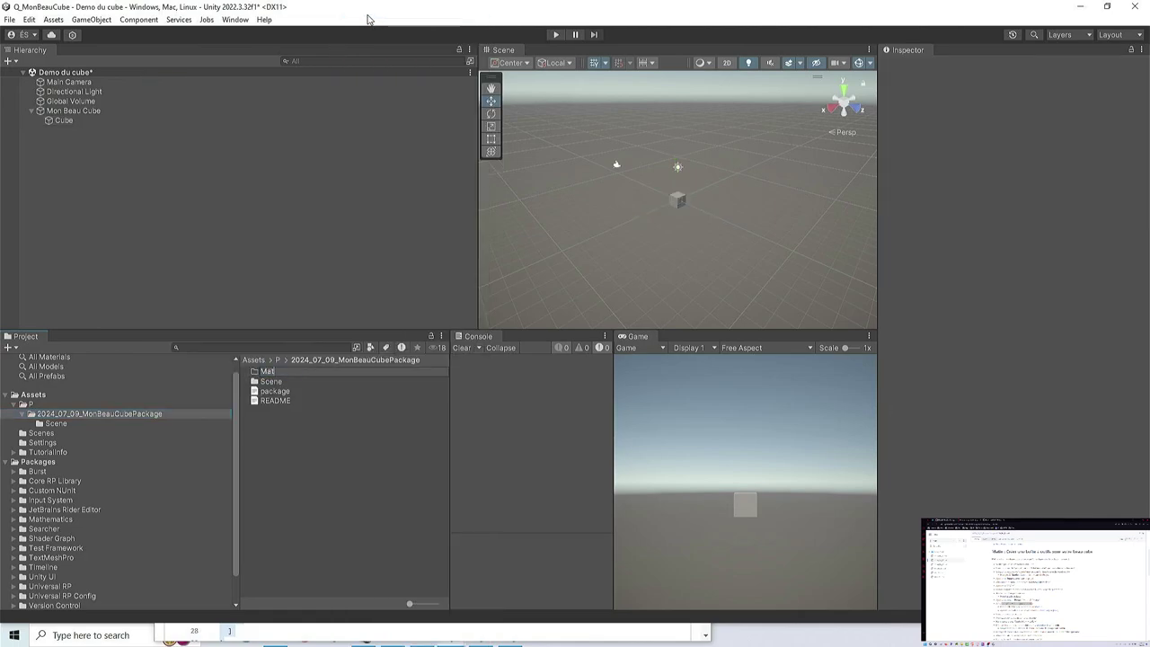
key("Return")
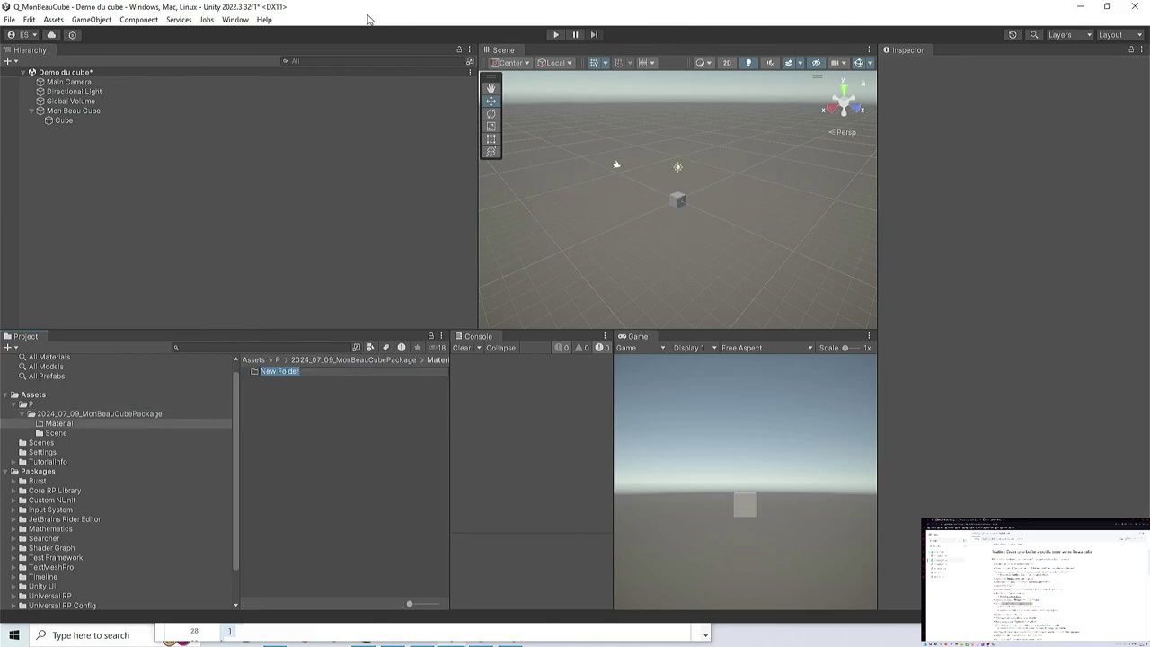
type("Prefab")
key("Return")
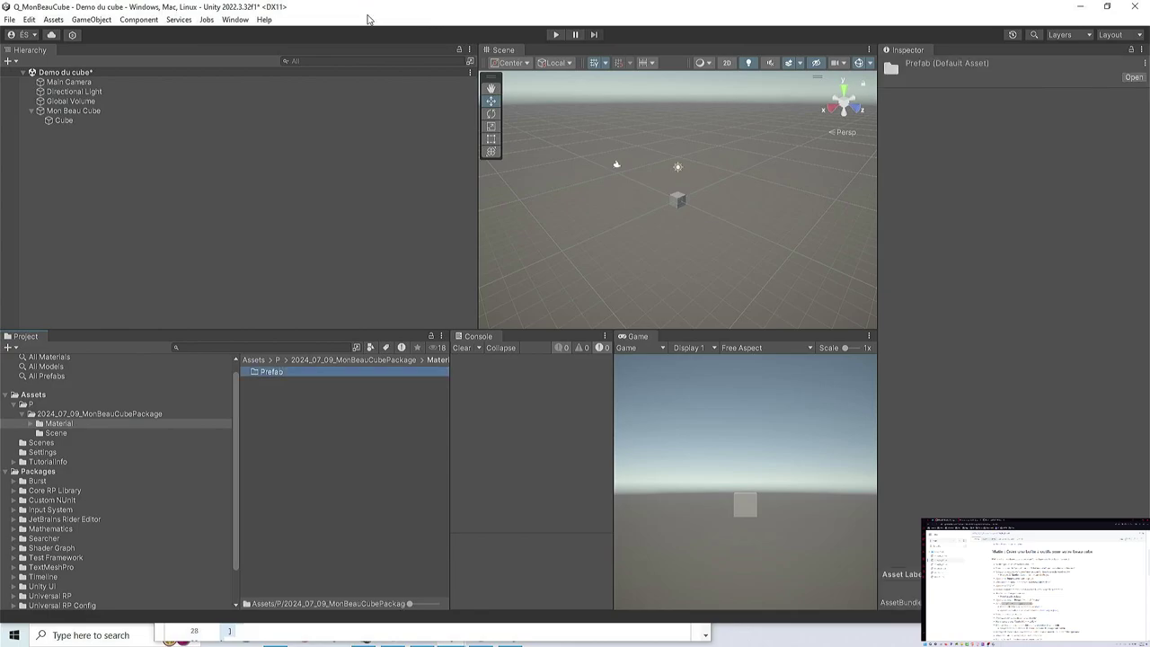
left_click(28, 423)
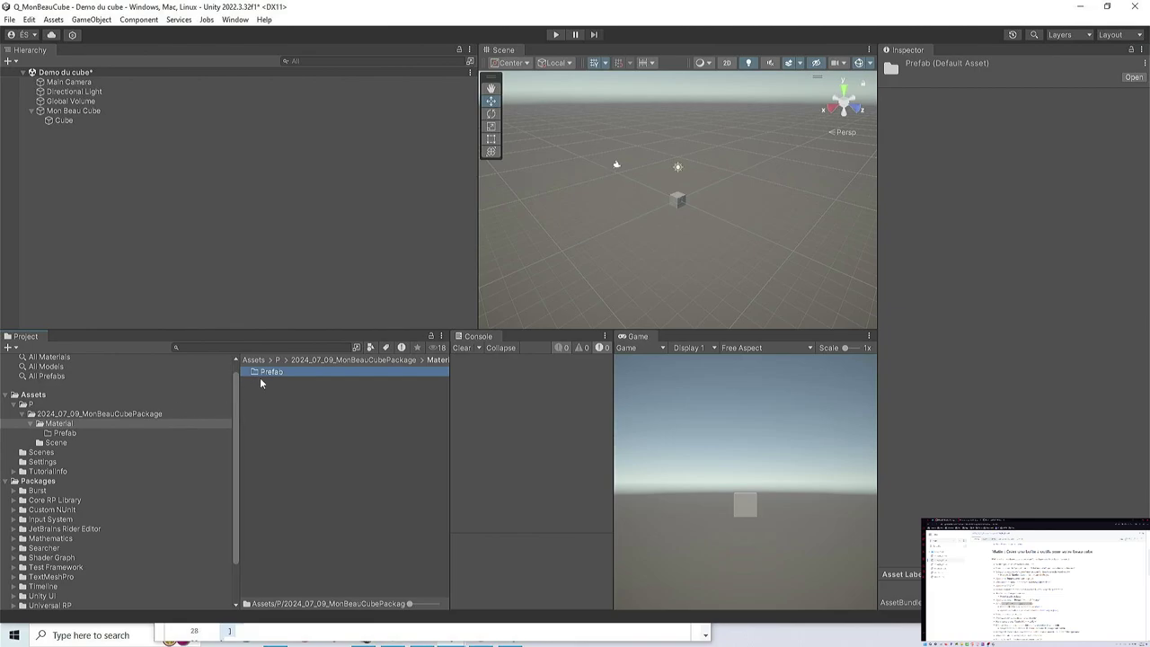
left_click_drag(261, 381, 109, 415)
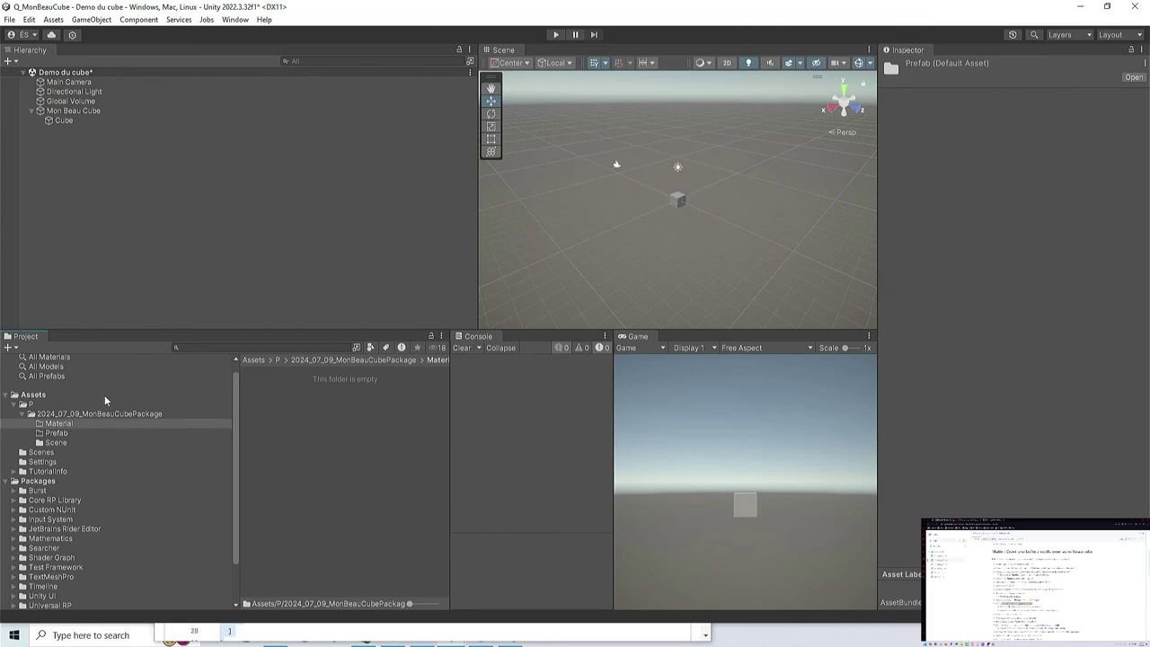
Add a Resources folder, save Mon Beau Cube into it as a prefab, and move it under Prefab
right_click(305, 419)
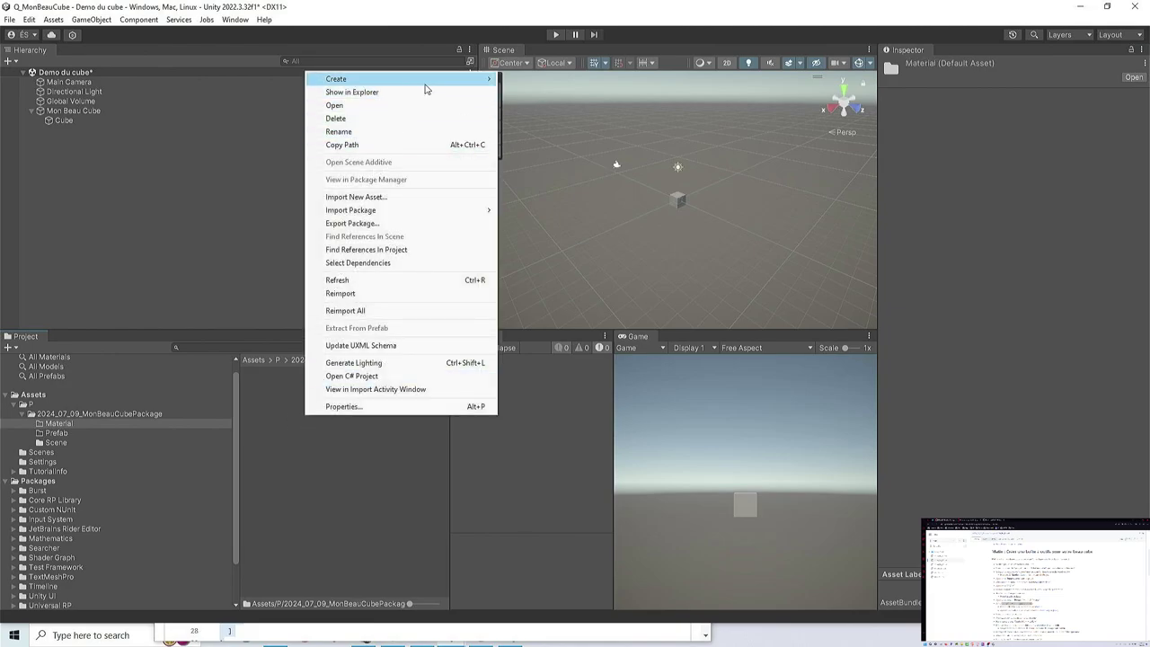
mouse_move(427, 87)
left_click(548, 16)
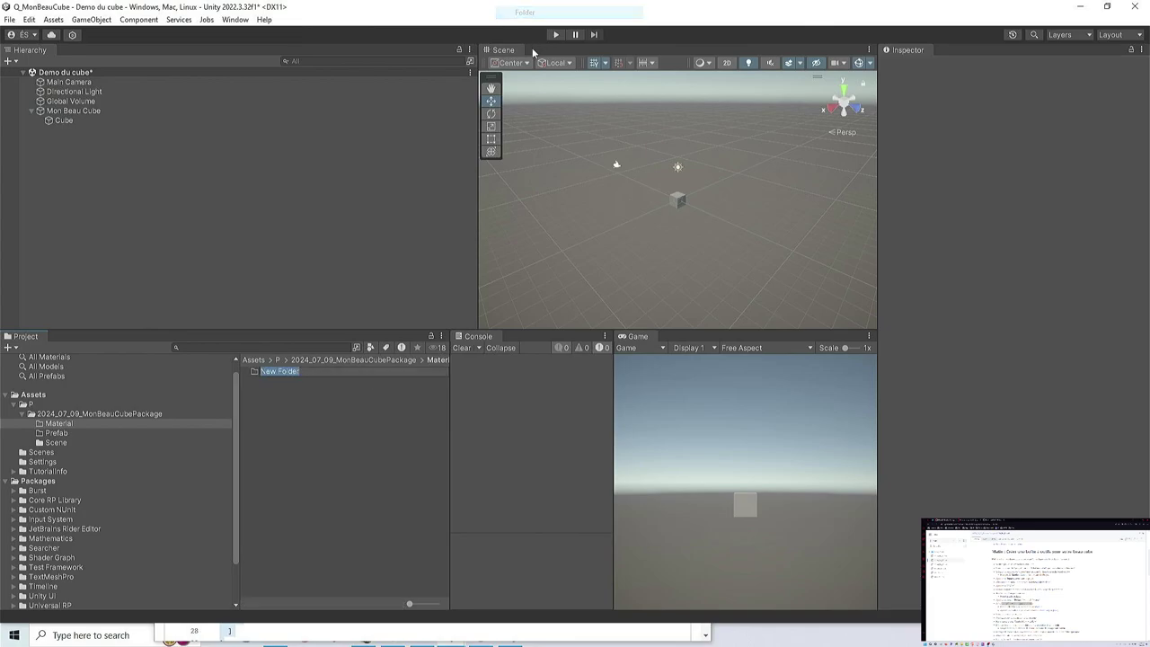
type("Resources")
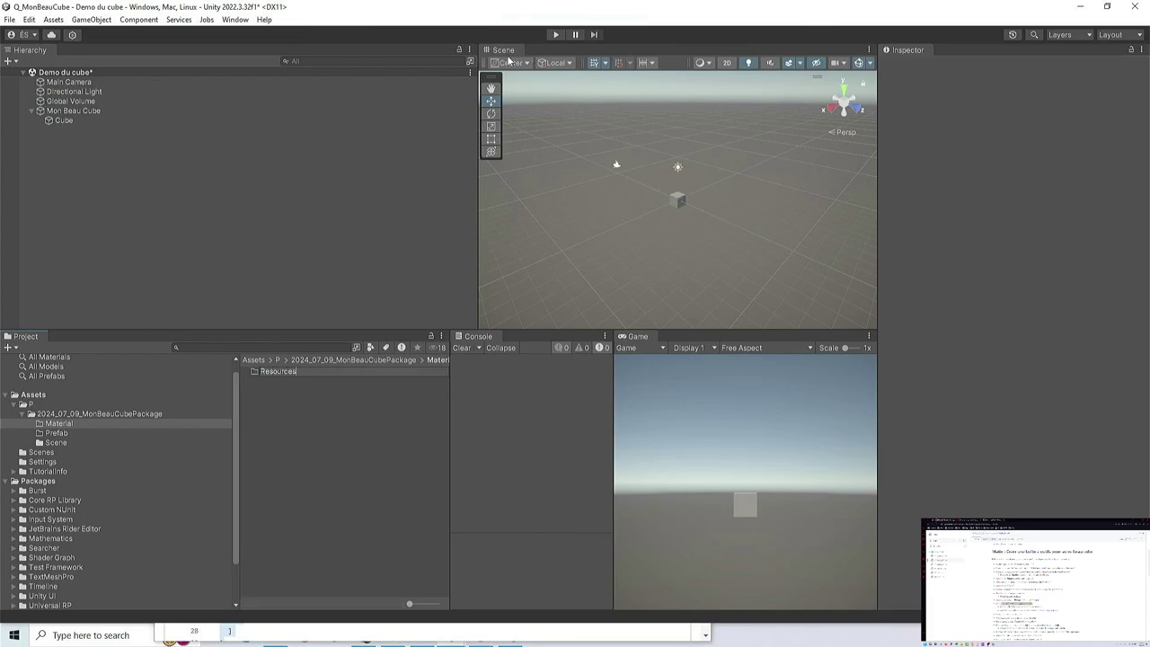
key("Return")
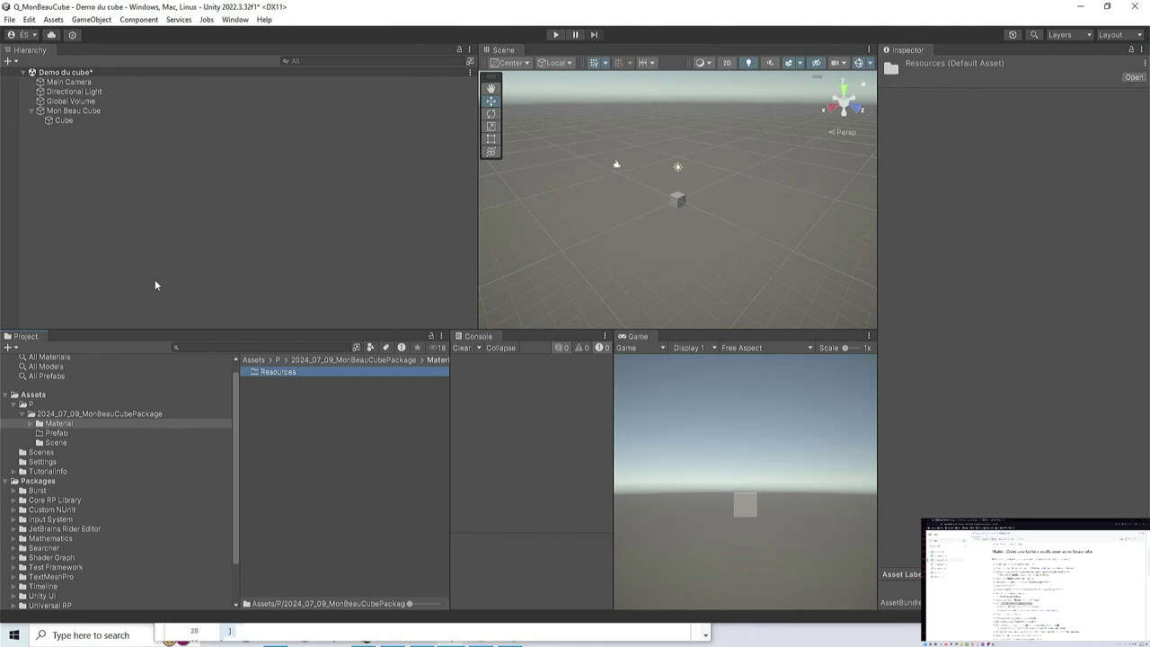
left_click(32, 423)
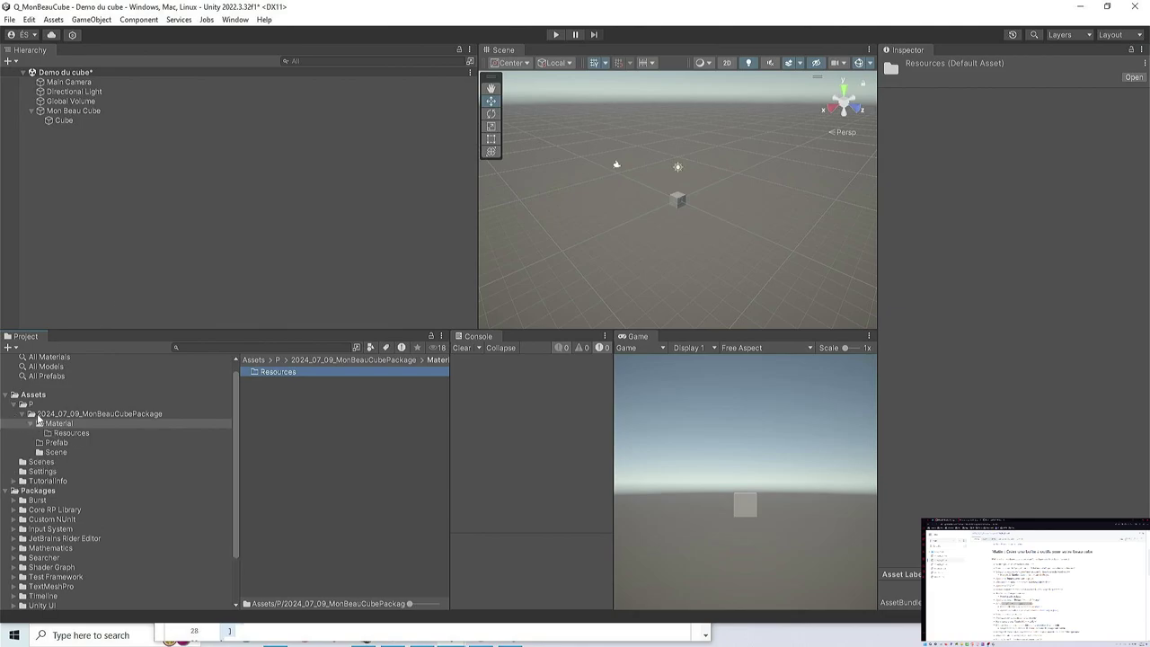
left_click_drag(76, 112, 306, 373)
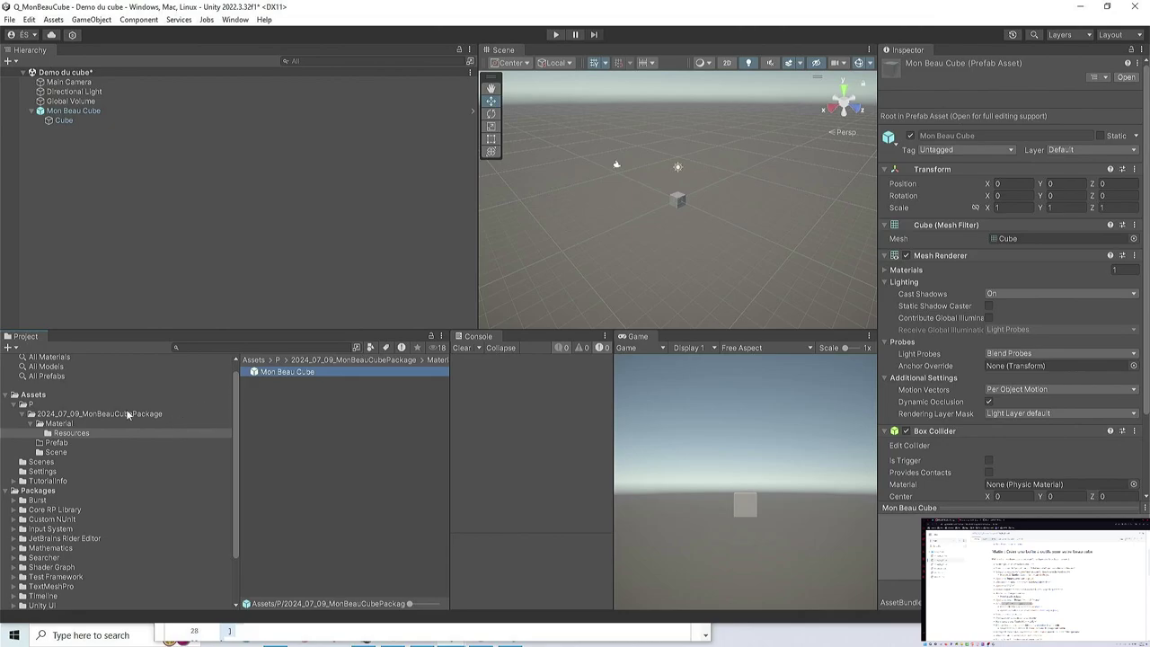
left_click_drag(63, 434, 63, 442)
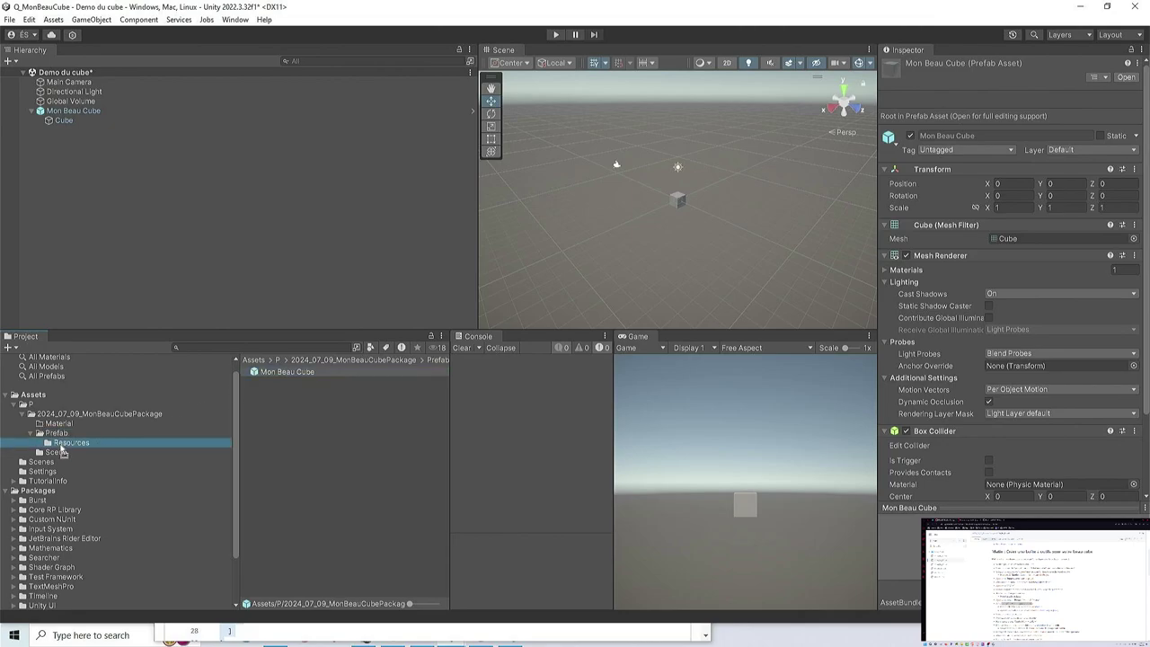
left_click(79, 424)
Create a material named Mat_MonBeauCubeET in the Material folder and drag it onto the child Cube
right_click(314, 413)
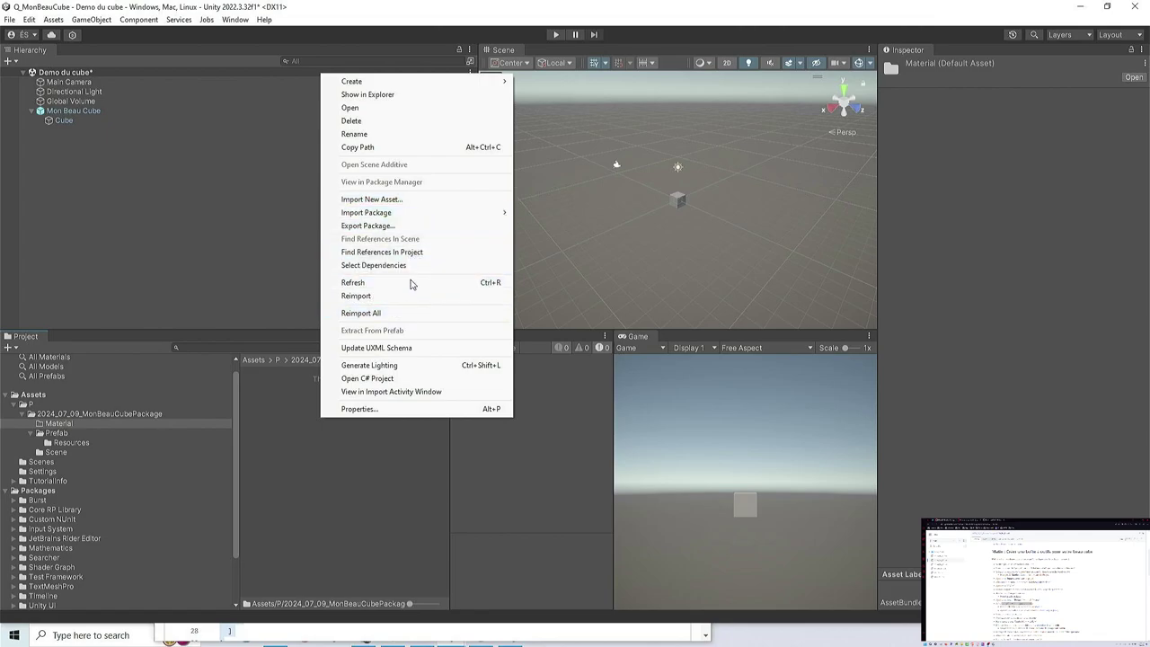
mouse_move(440, 84)
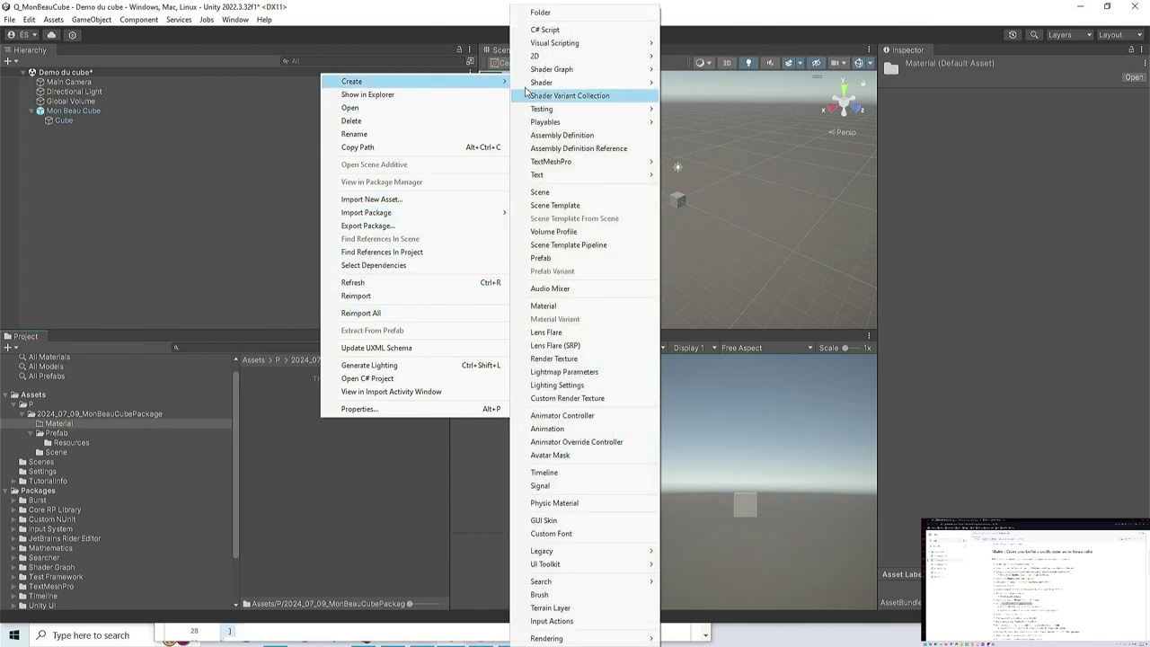
left_click(566, 306)
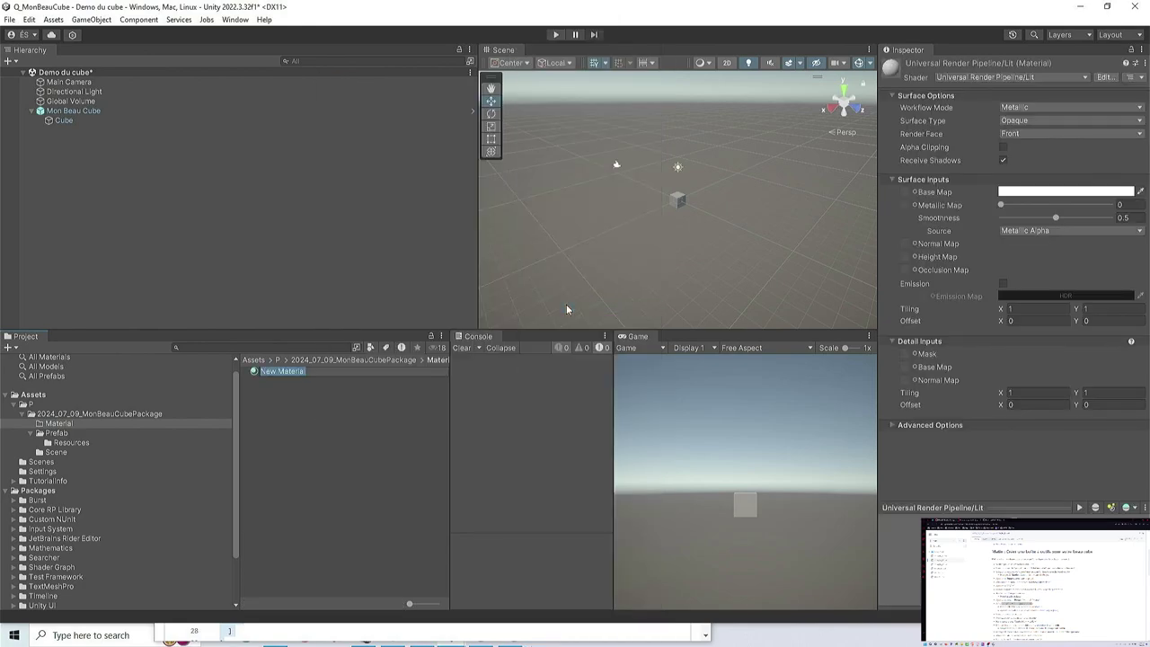
type("Mo")
type("Mon")
type("Beau")
key("BackSpace")
key("BackSpace")
key("BackSpace")
type("BeauCubeMat")
type("erialElo")
type("Teachig")
key("BackSpace")
key("BackSpace")
key("BackSpace")
key("BackSpace")
key("BackSpace")
key("BackSpace")
key("BackSpace")
key("BackSpace")
key("BackSpace")
key("BackSpace")
type("ET")
key("Return")
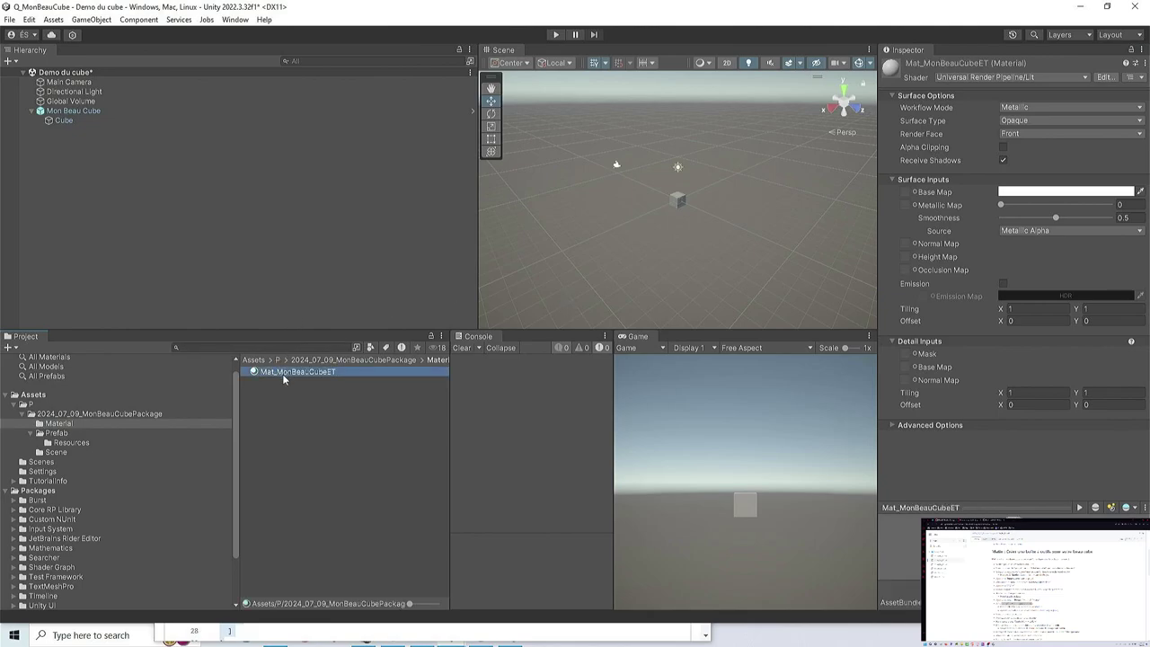
left_click_drag(286, 372, 70, 119)
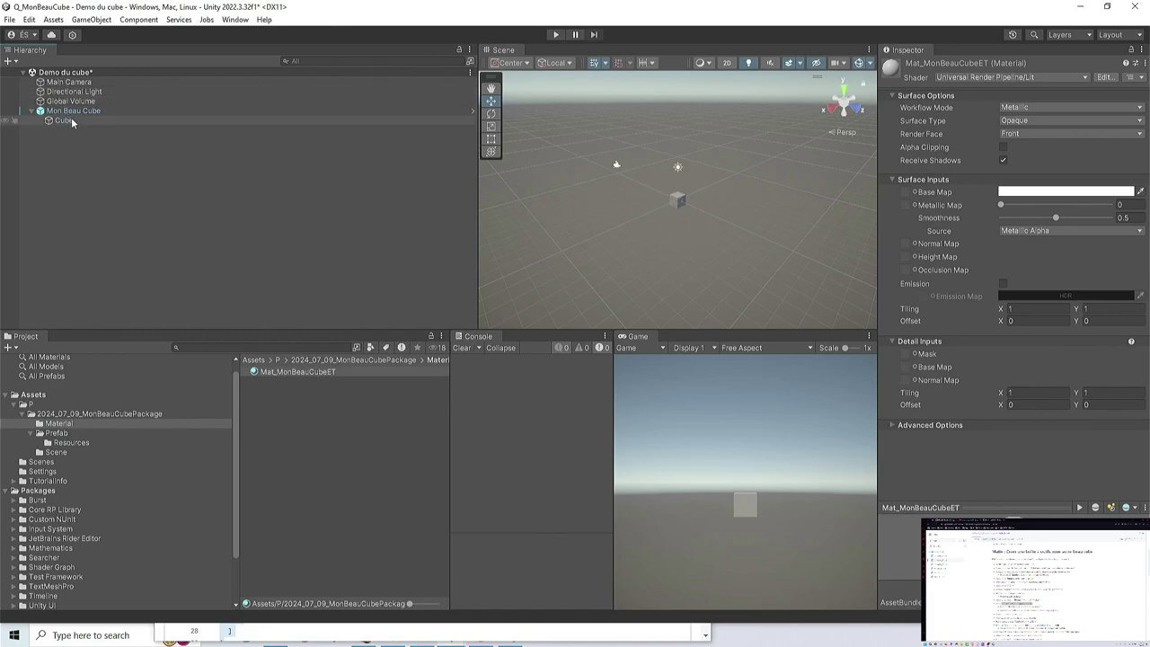
left_click_drag(70, 119, 71, 117)
Give the material a red-pink FF4040 base colour with alpha 60 and apply it to the child Cube
left_click(1066, 192)
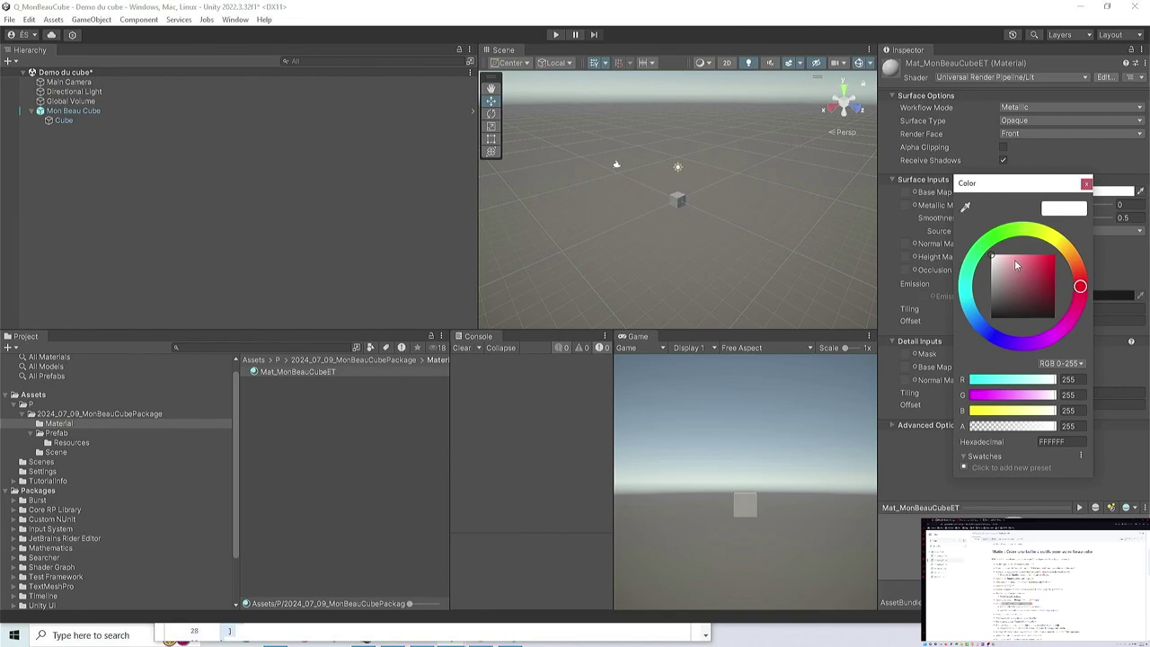
left_click(1033, 259)
left_click_drag(1033, 265, 1040, 242)
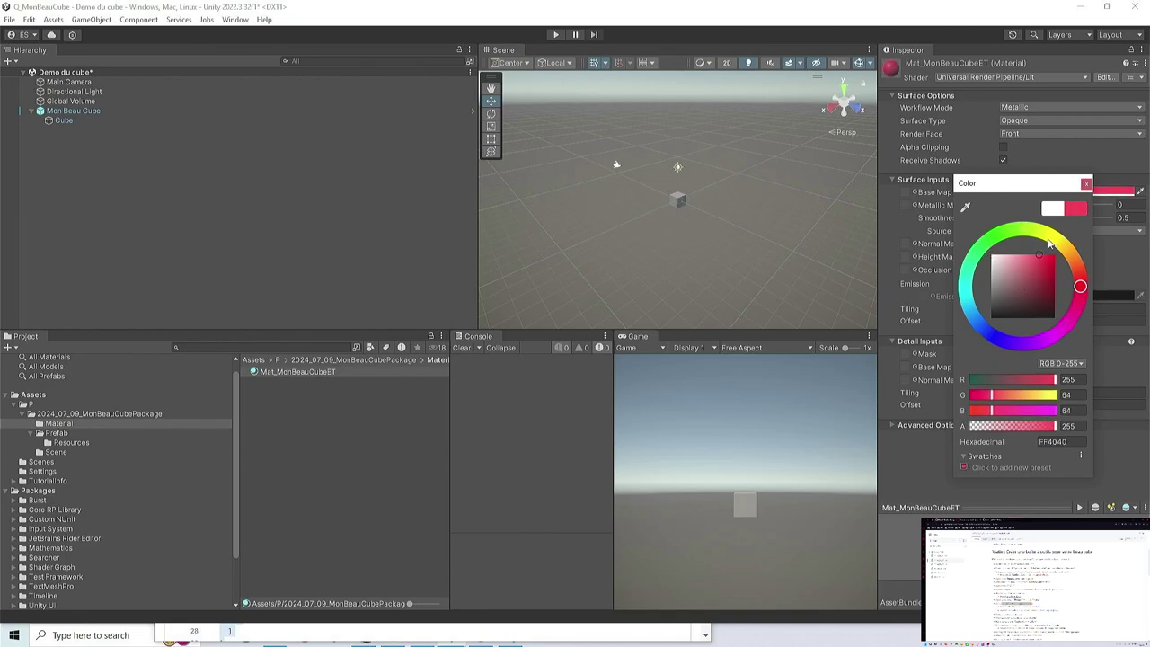
left_click_drag(1005, 427, 990, 428)
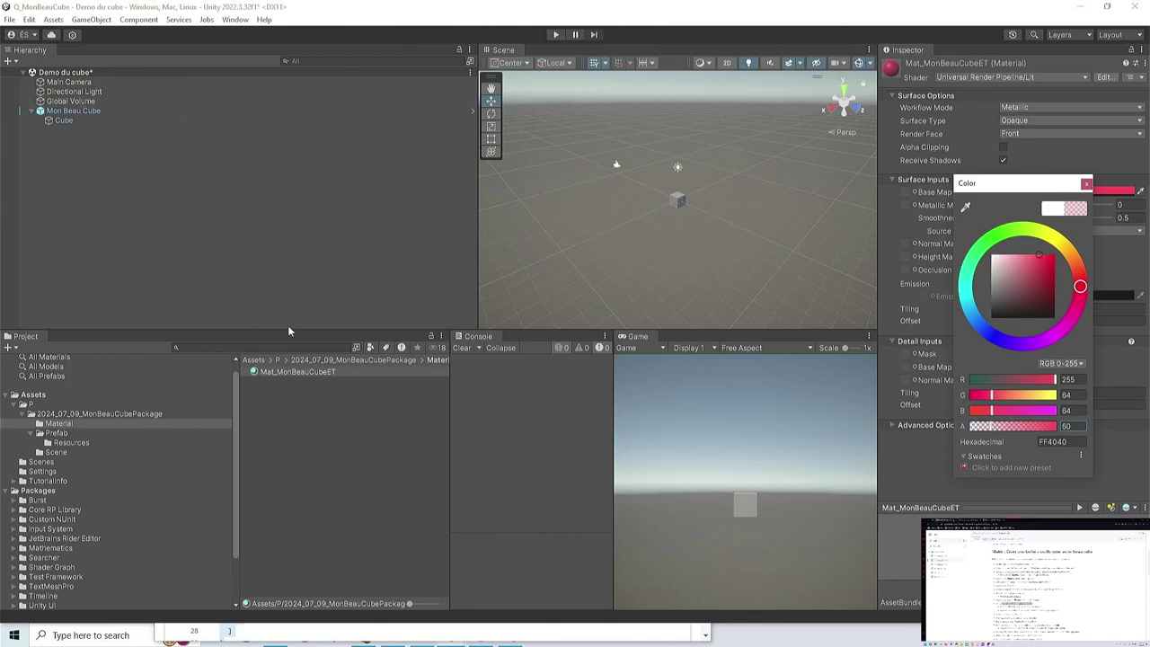
left_click(298, 370)
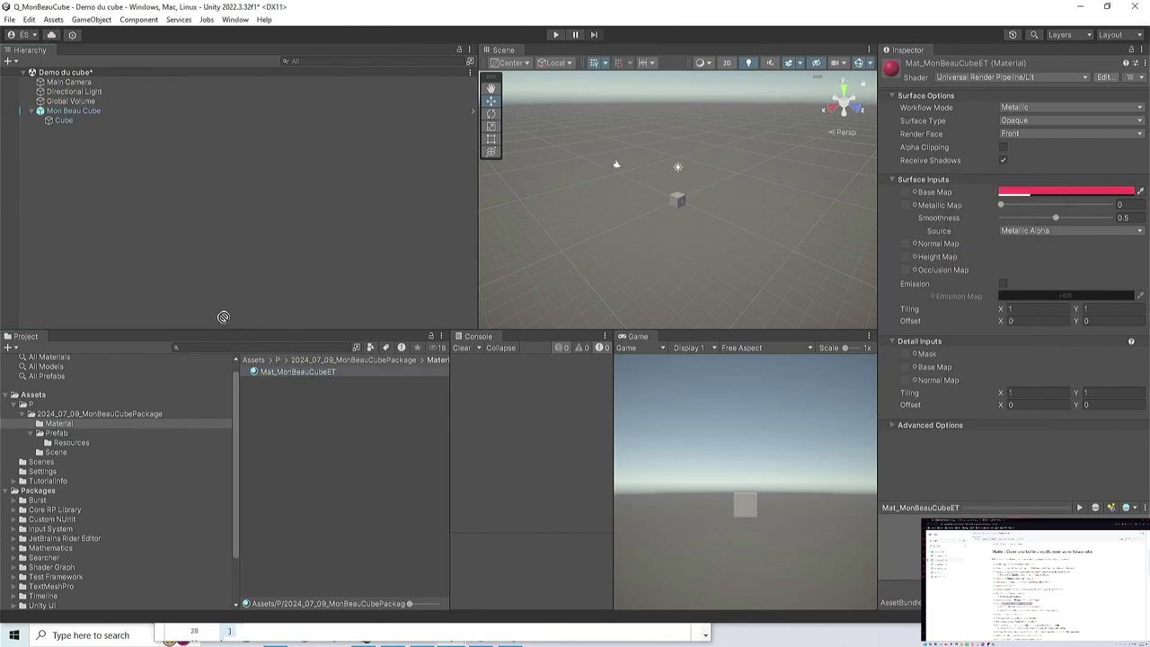
left_click_drag(223, 316, 72, 129)
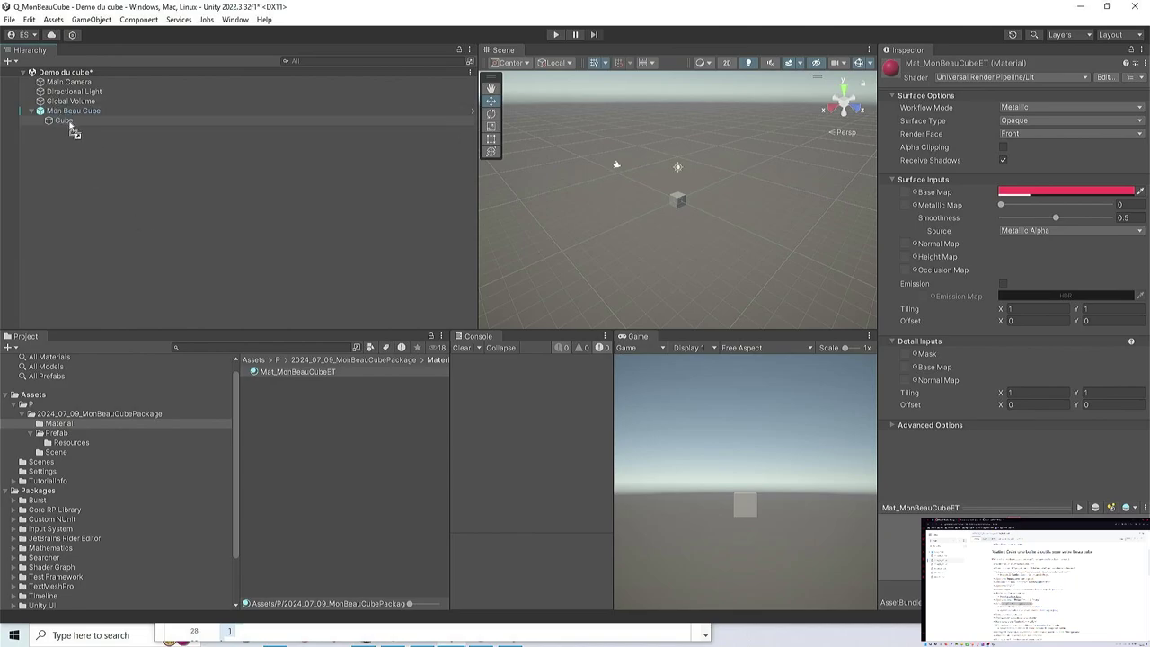
left_click(68, 120)
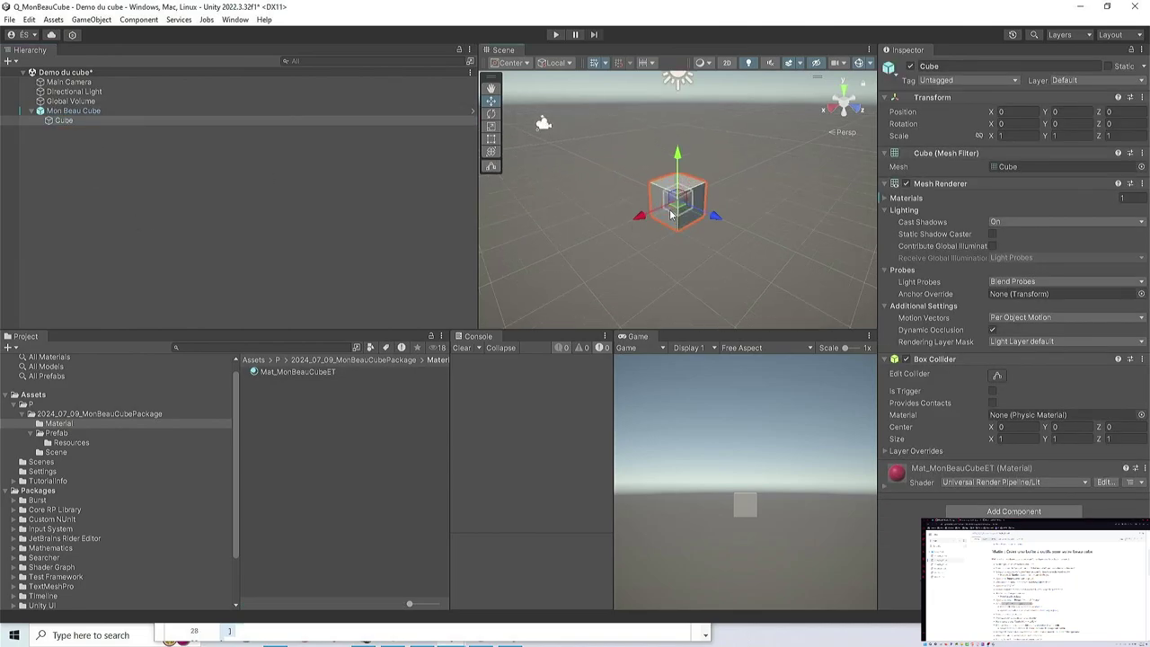
key("f")
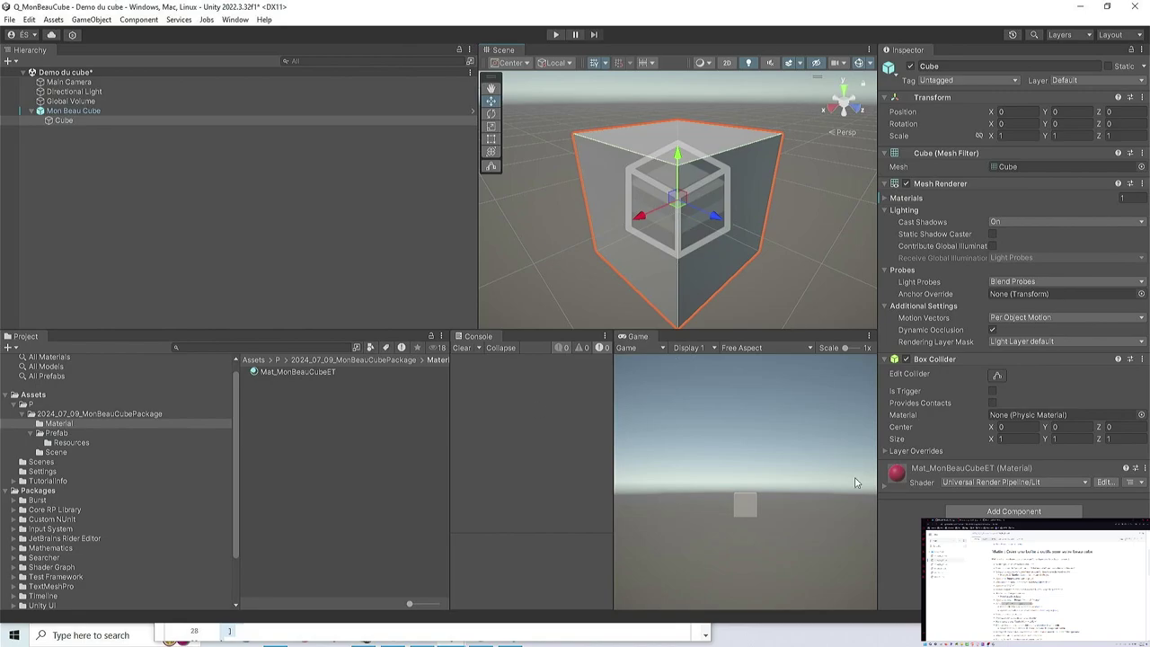
Set the material to the URP Lit shader, Transparent surface, rendering both faces
left_click(988, 482)
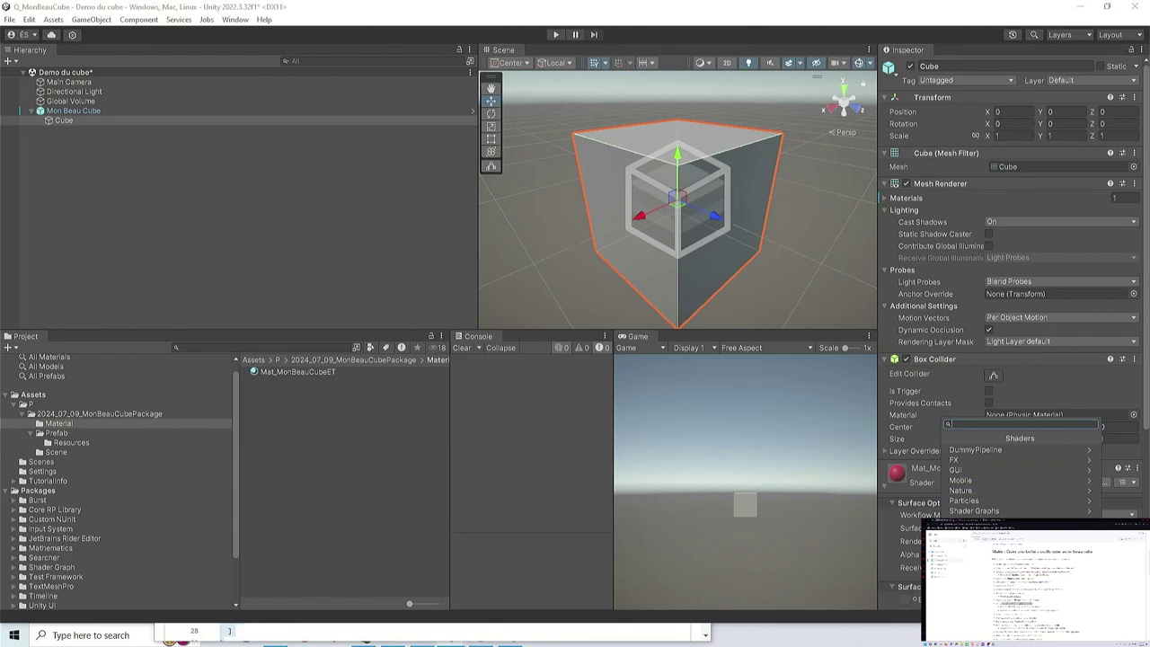
left_click(998, 539)
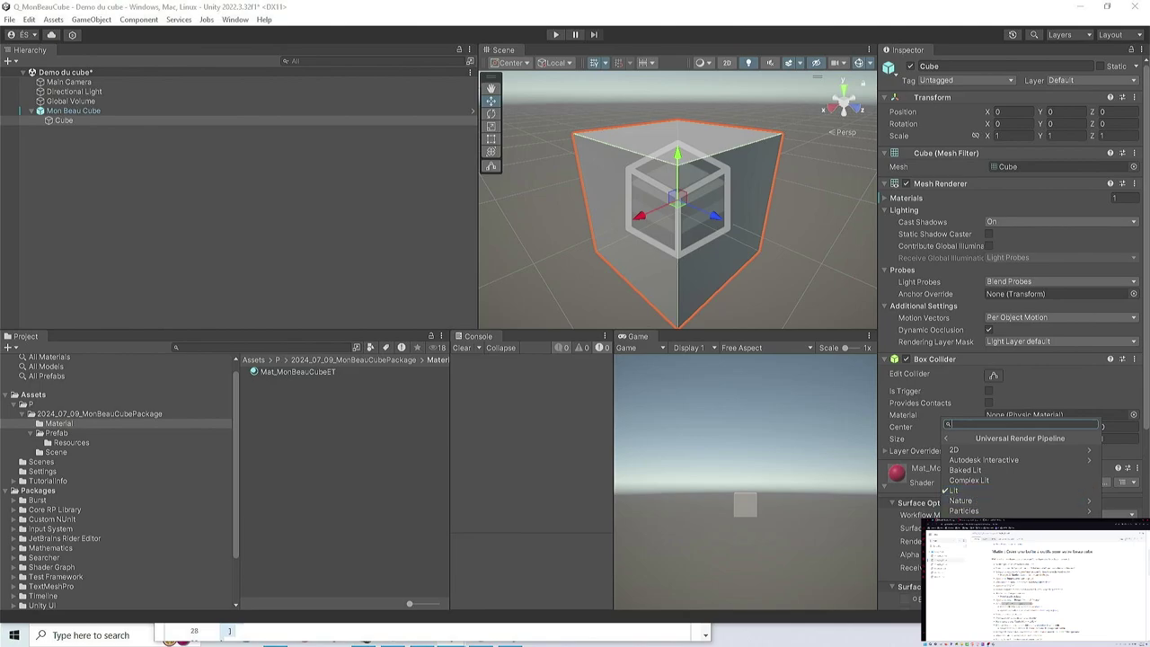
left_click(971, 490)
scroll(969, 499, "down", 1)
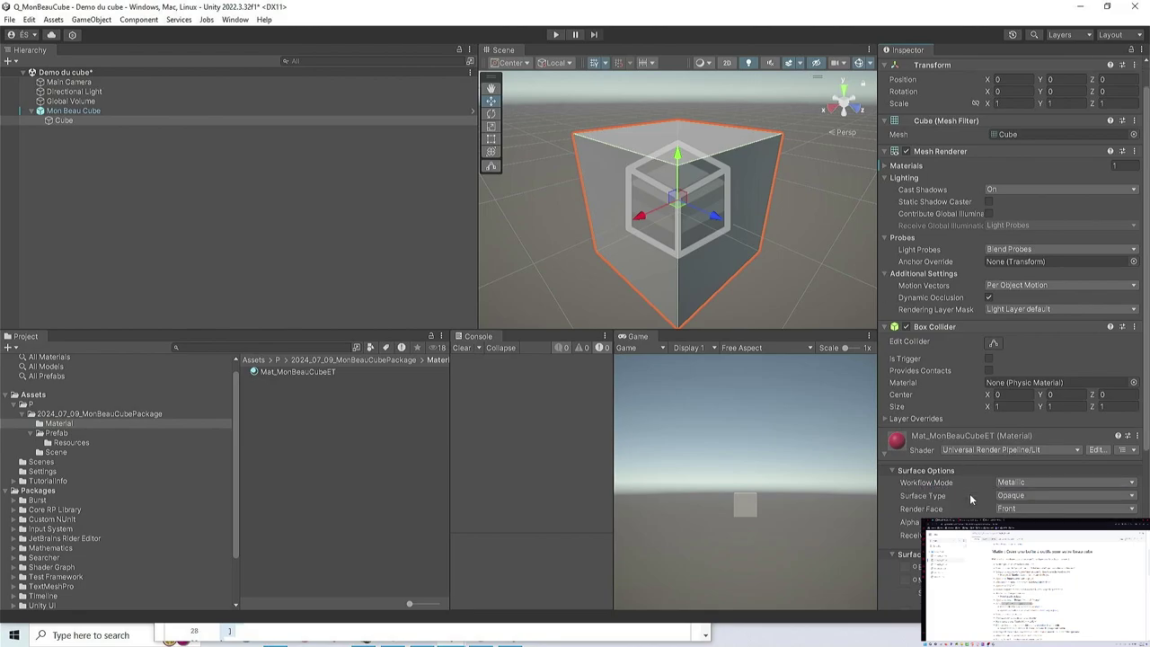
left_click(1014, 496)
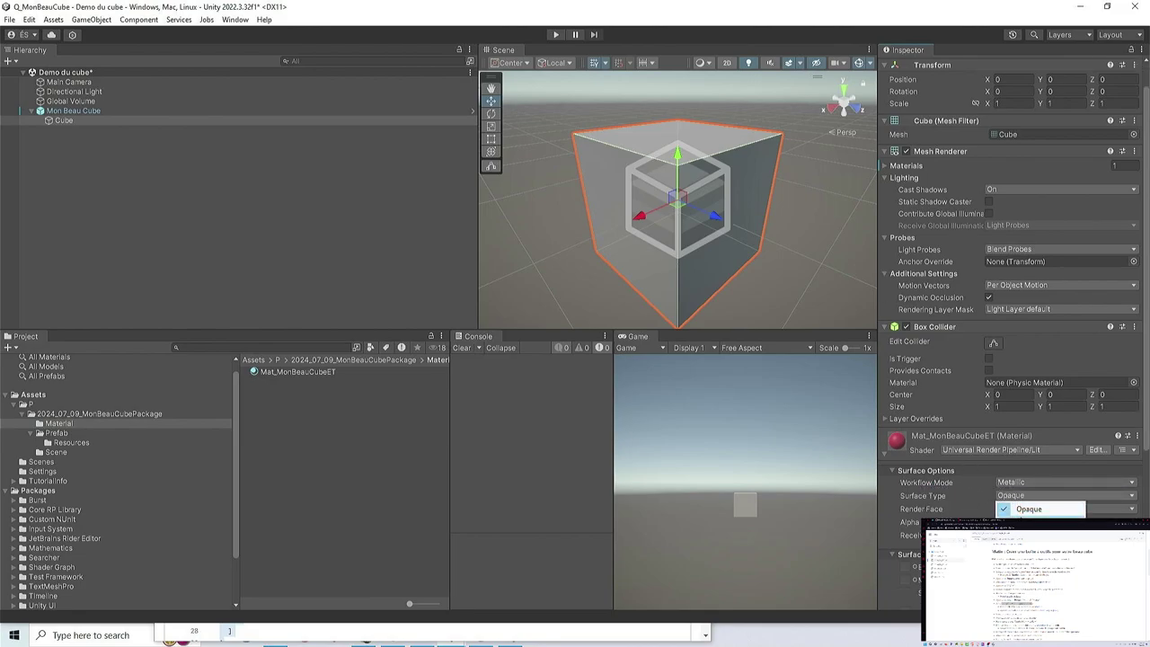
left_click(1020, 523)
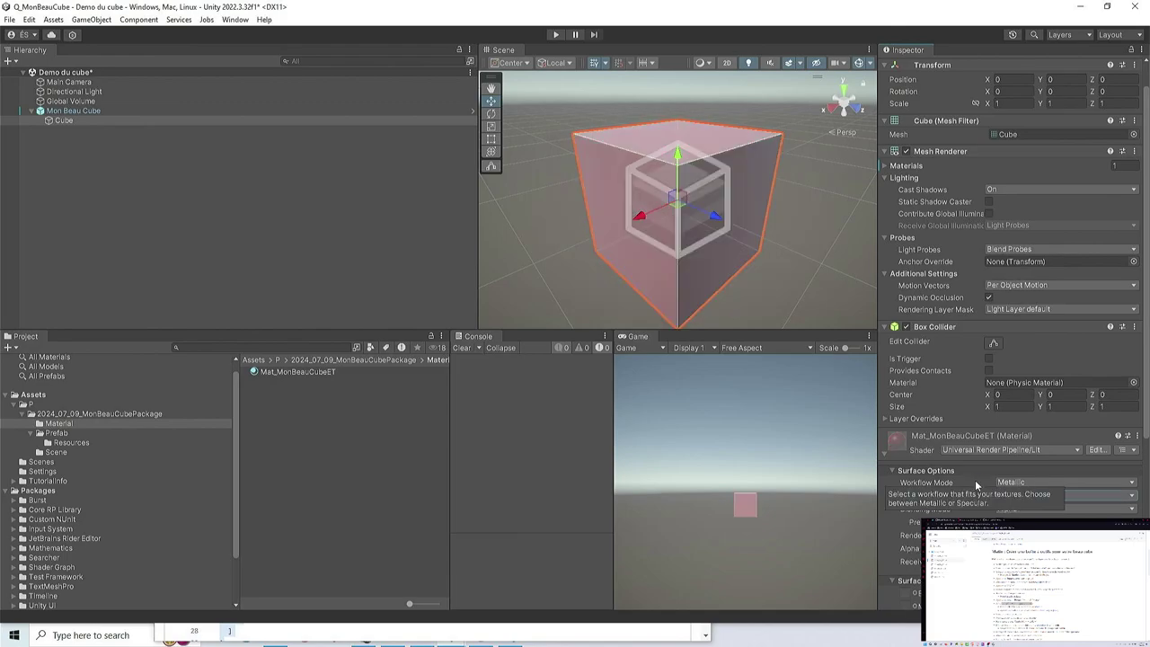
scroll(977, 483, "down", 2)
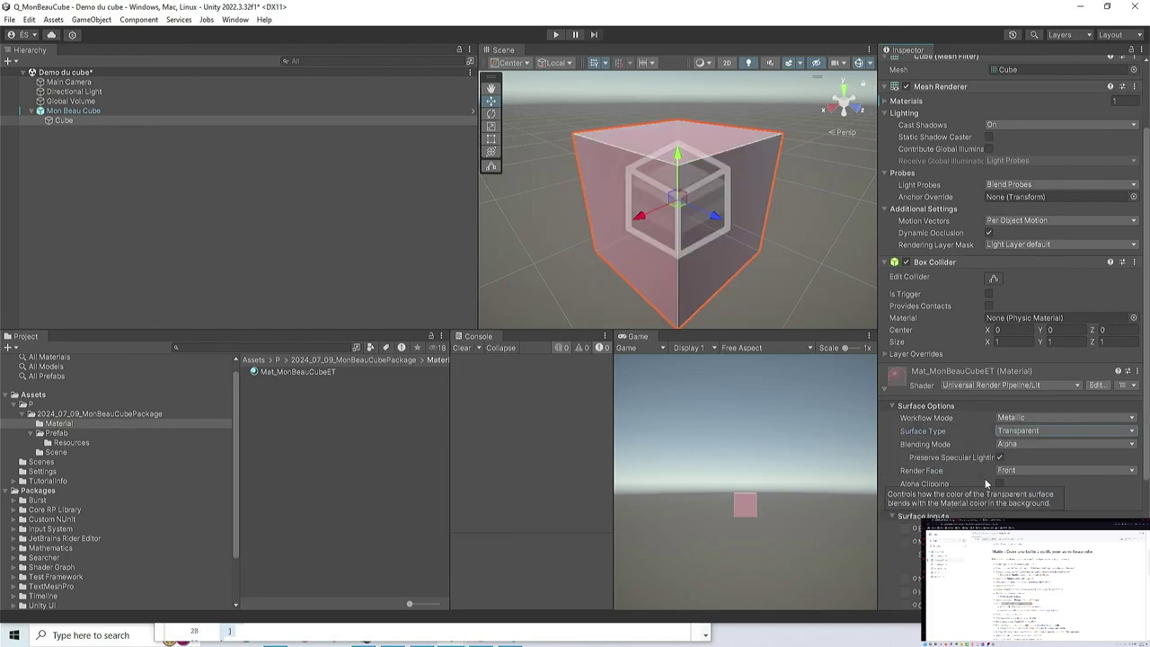
left_click(1031, 469)
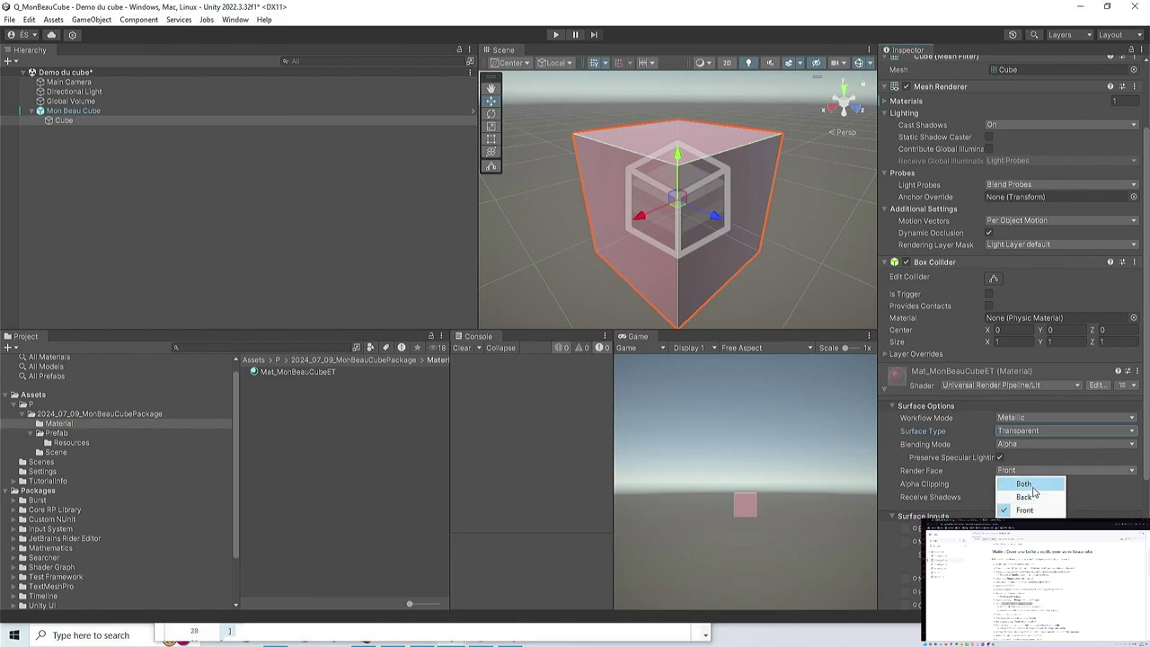
left_click(1033, 483)
Set blending mode to Multiply, leave alpha clipping off, and enable receive shadows
left_click(1078, 529)
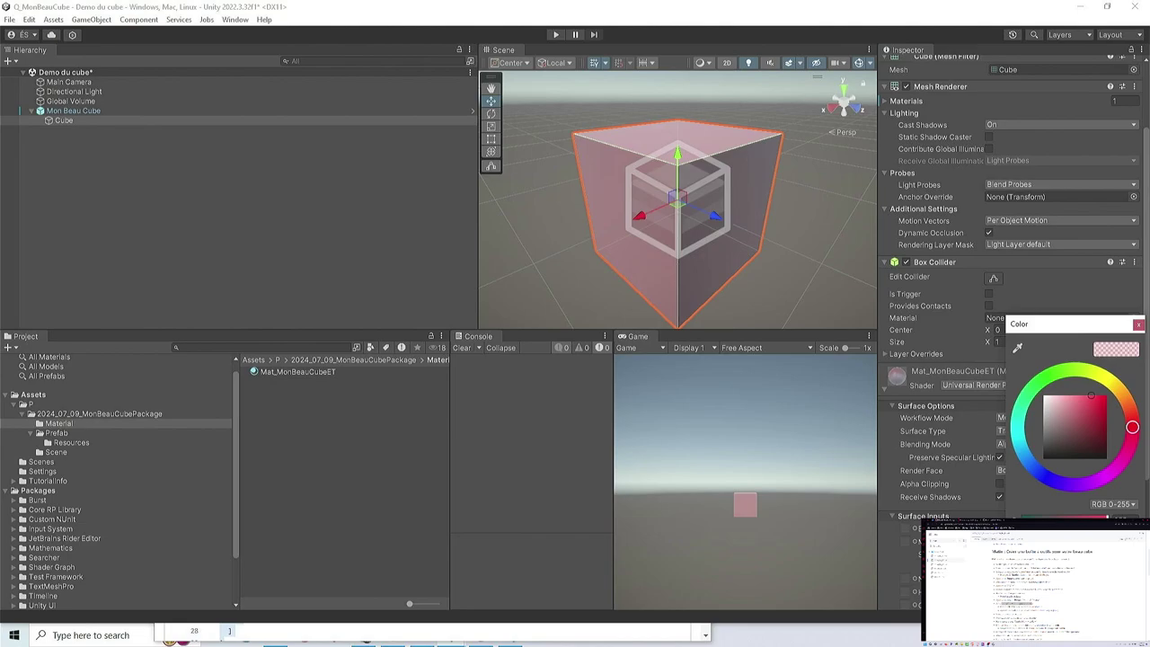
left_click(1138, 324)
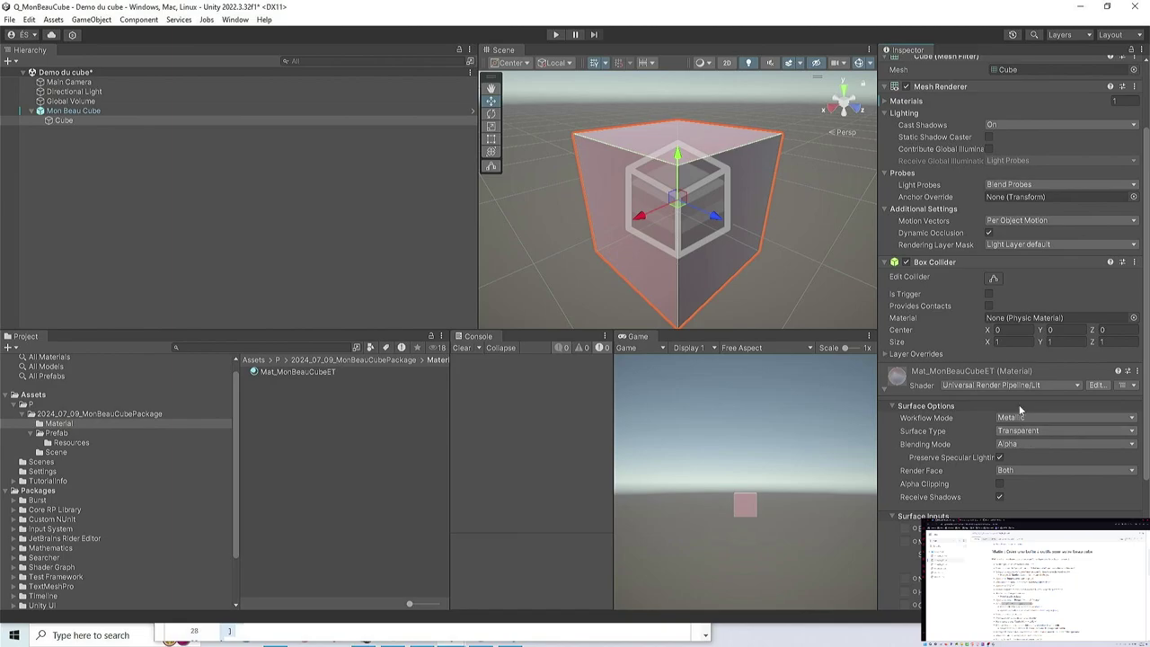
left_click(1015, 444)
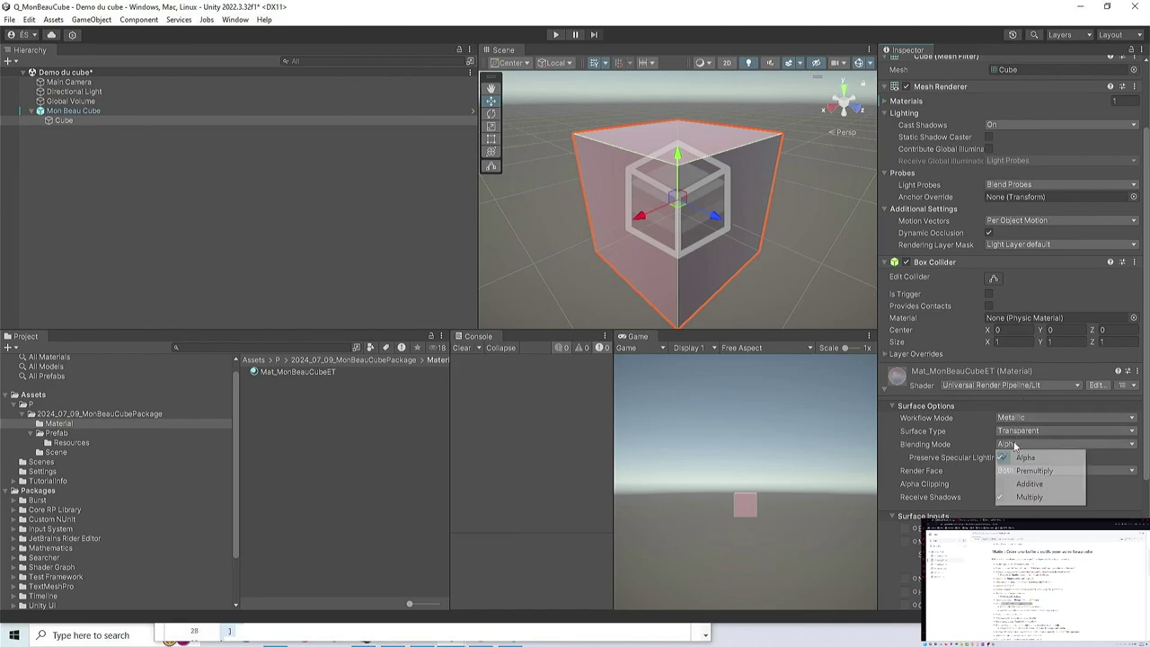
left_click(1029, 497)
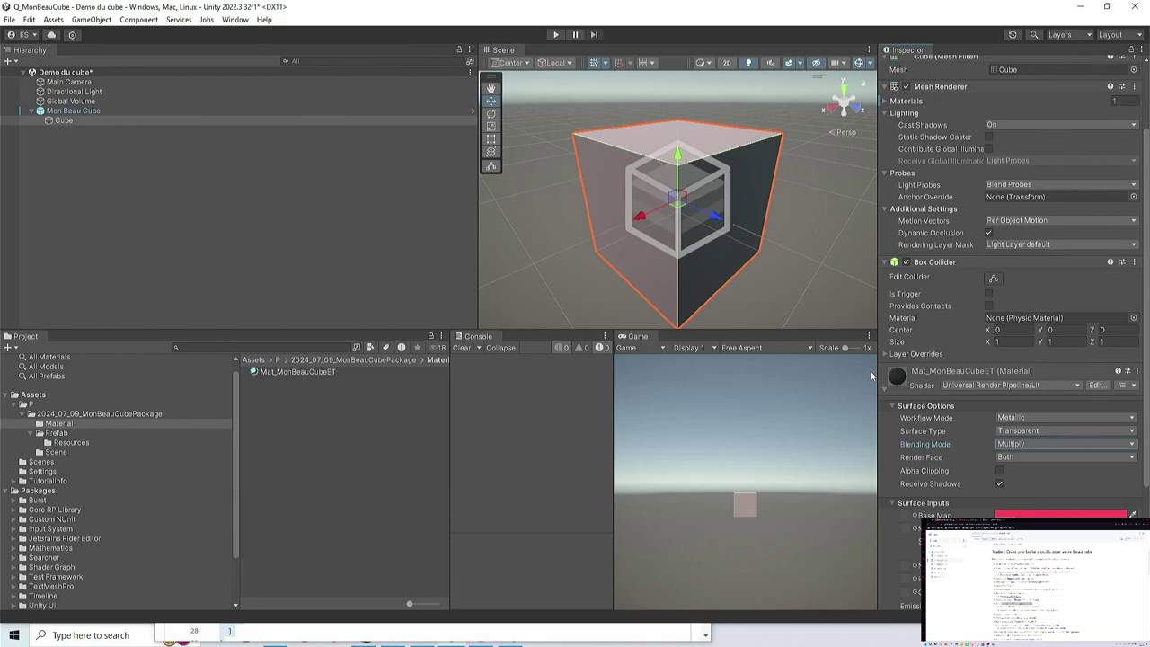
scroll(982, 430, "down", 1)
left_click(1000, 439)
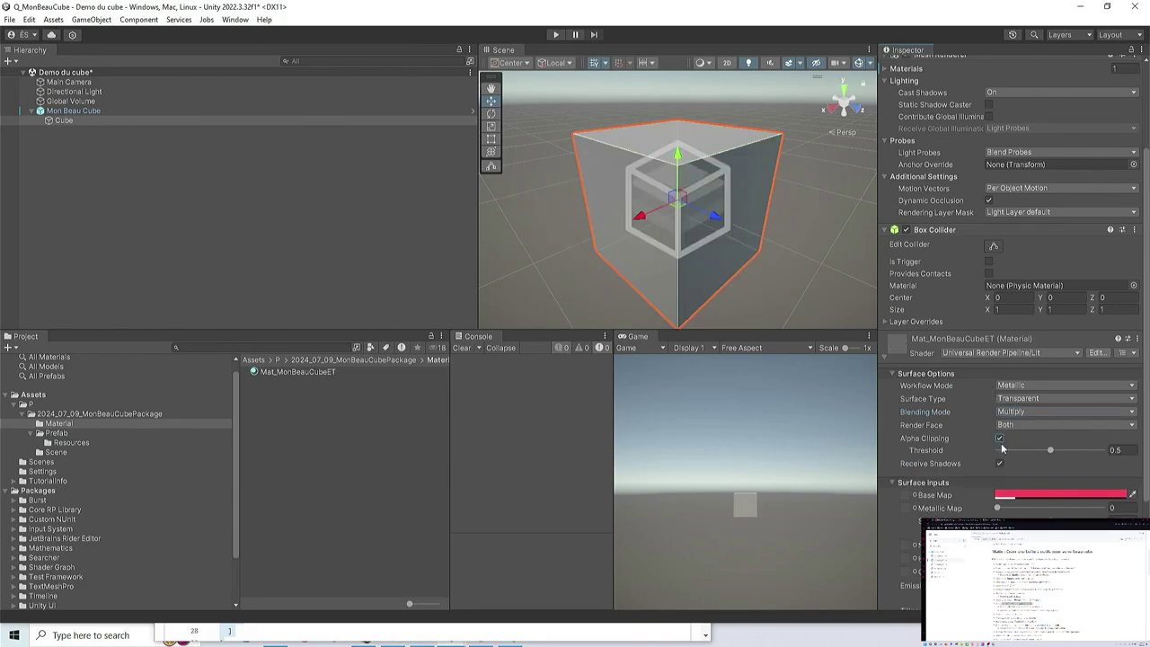
left_click(1000, 439)
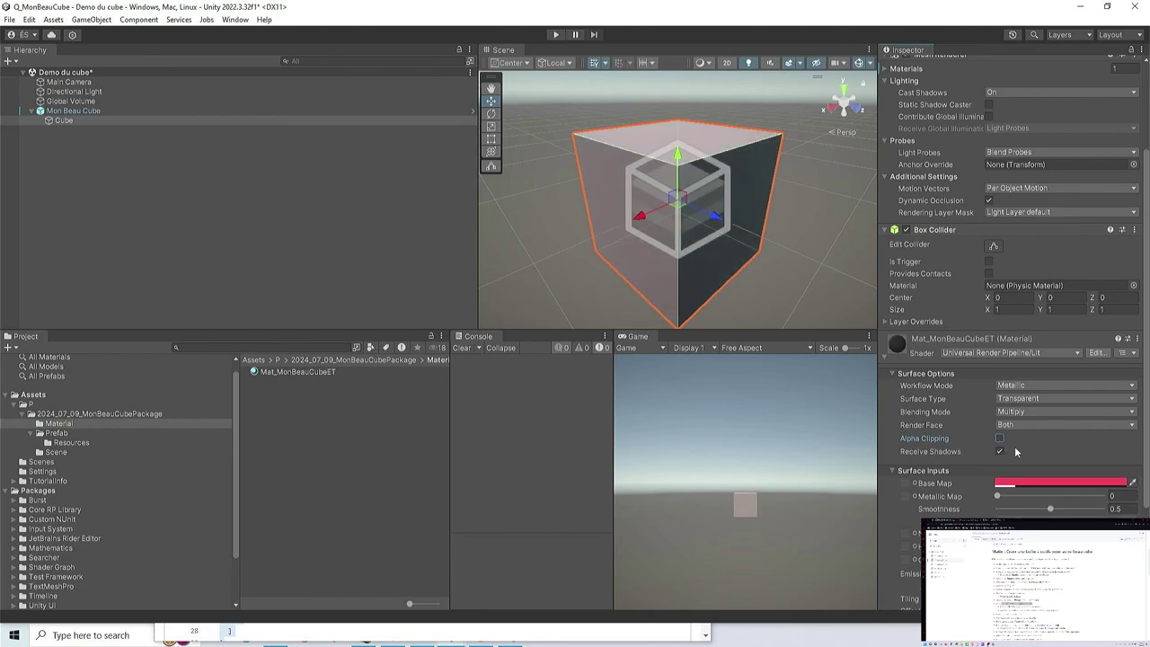
left_click(1000, 451)
Switch the material to the Specular workflow and select the Mat_MonBeauCubeET asset
left_click(1029, 485)
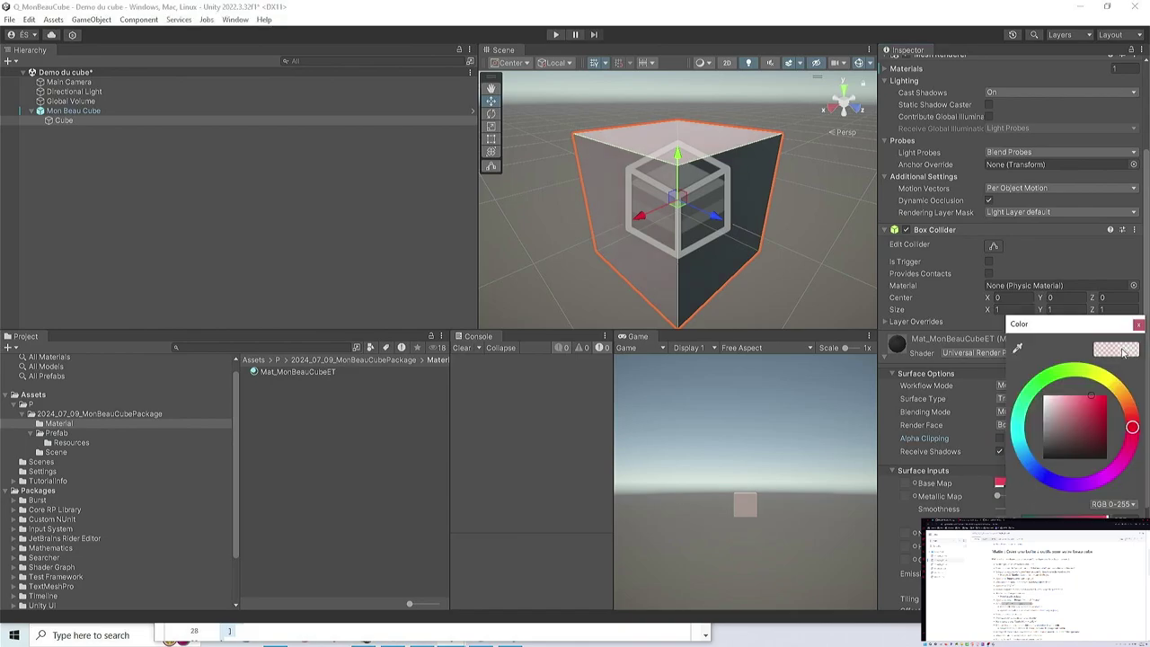
left_click(1138, 325)
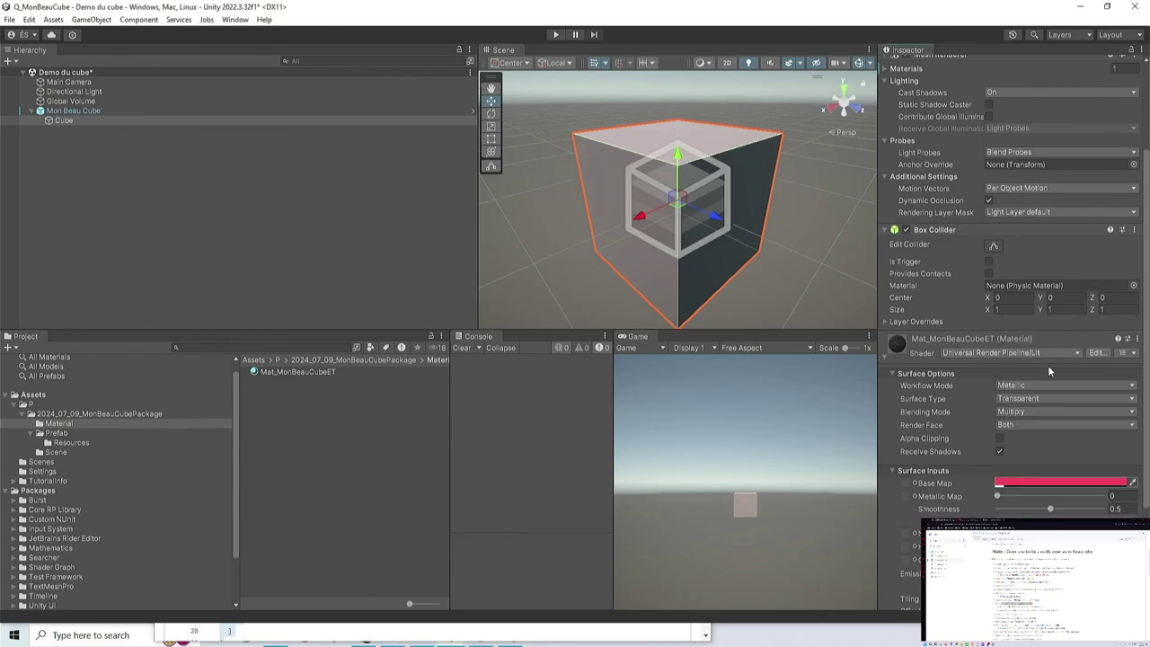
left_click(1038, 400)
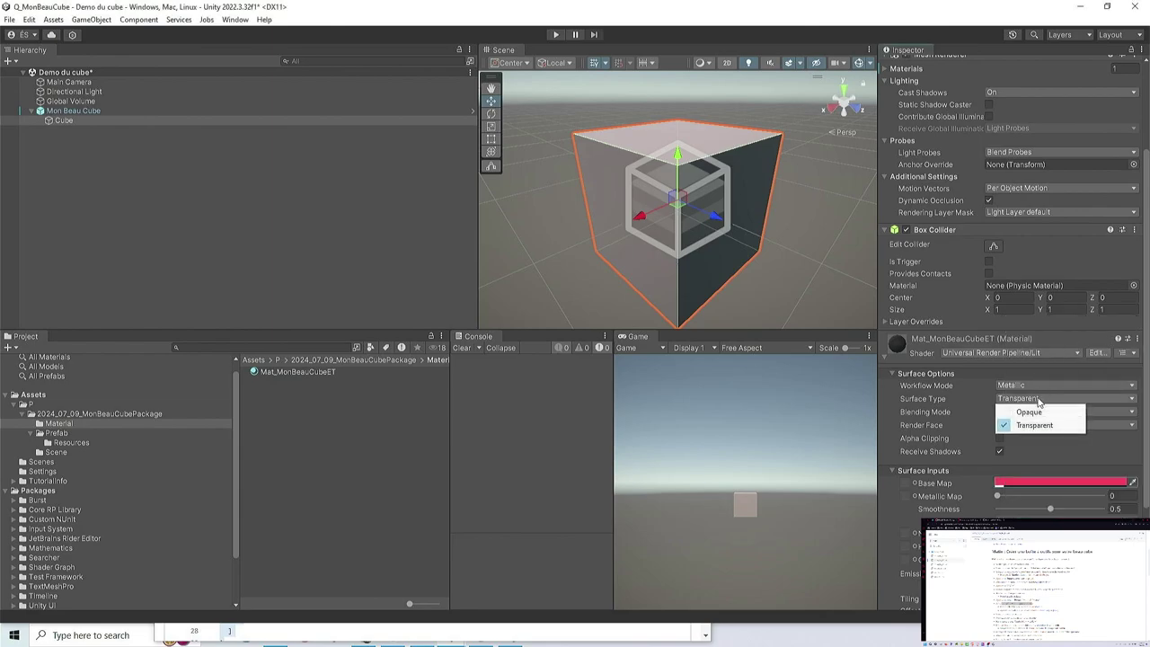
left_click(1026, 387)
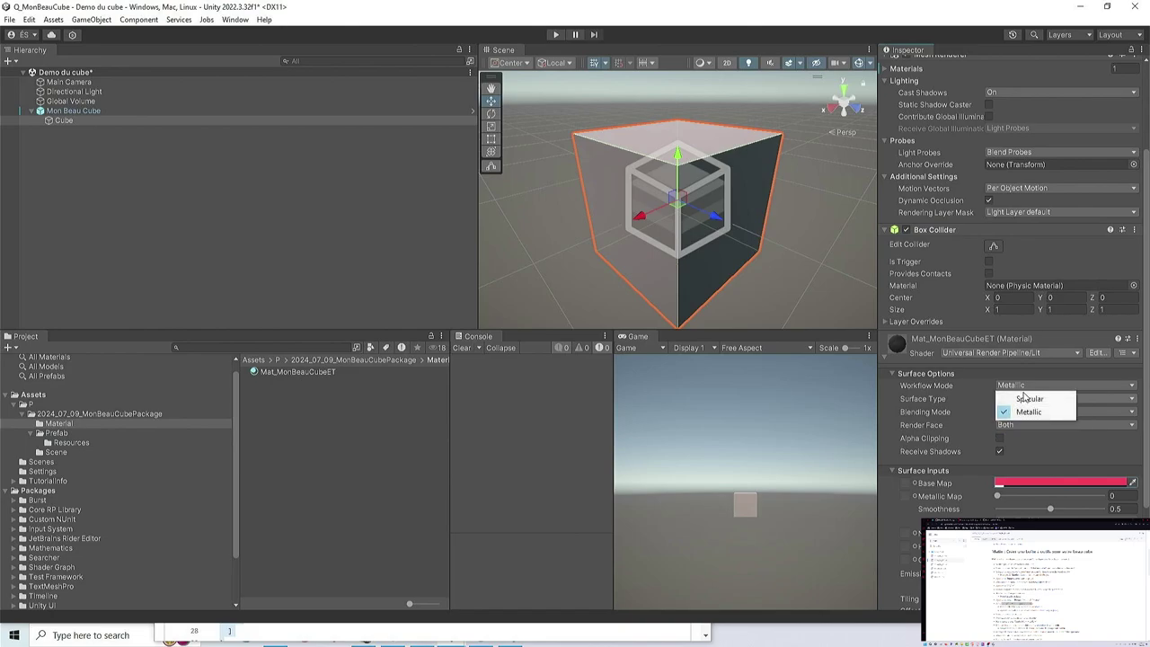
left_click(1028, 400)
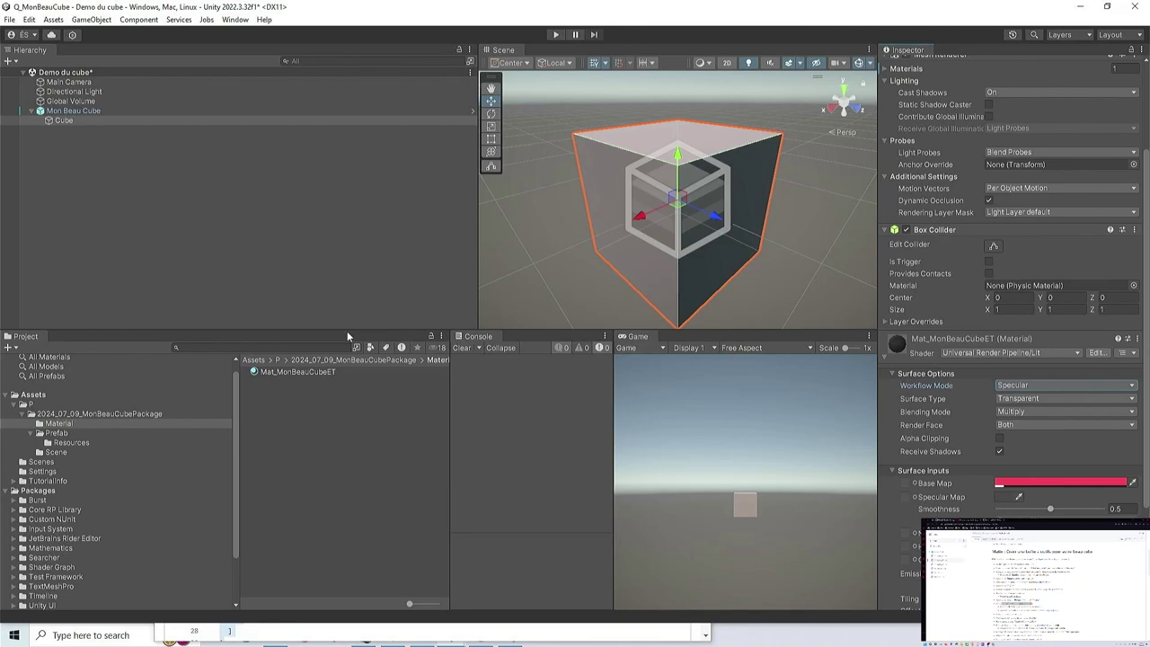
left_click(324, 372)
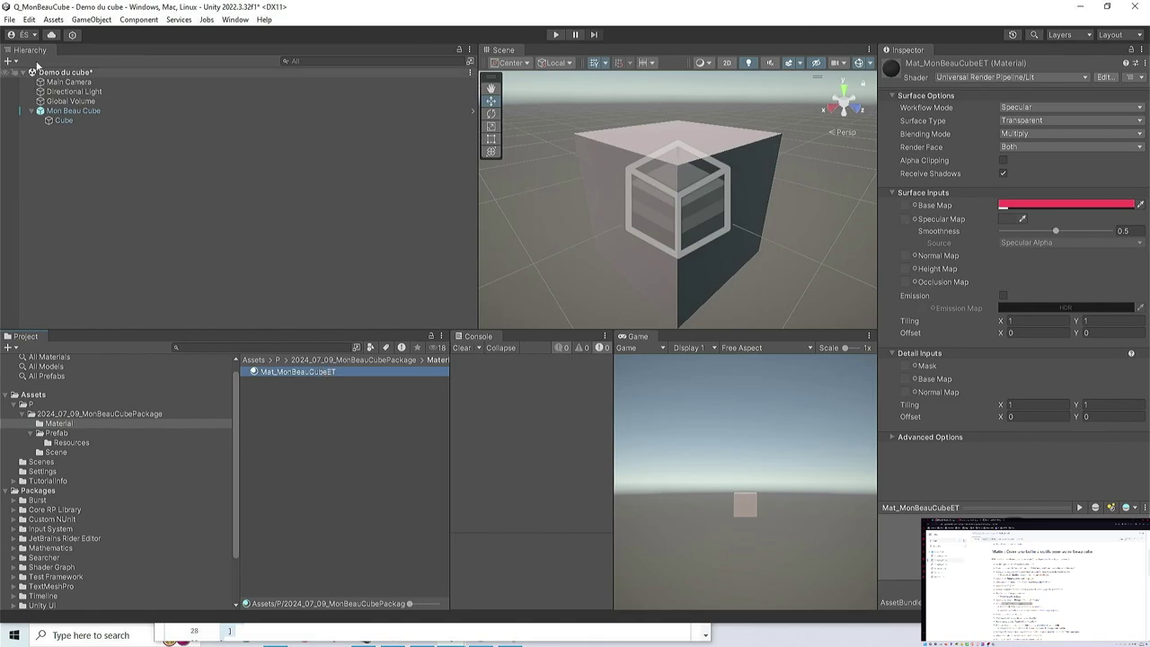
Confirm the Cube uses Mat_MonBeauCubeET, then test-move Mon Beau Cube along Z and undo it
left_click(67, 119)
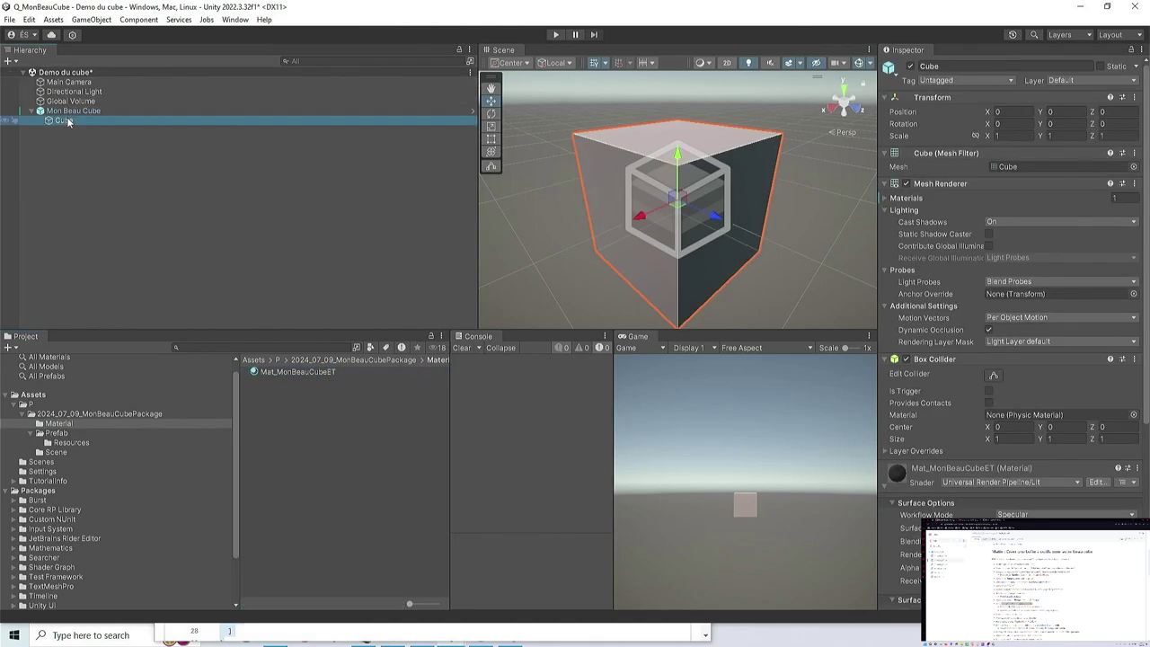
left_click(898, 197)
left_click(1012, 215)
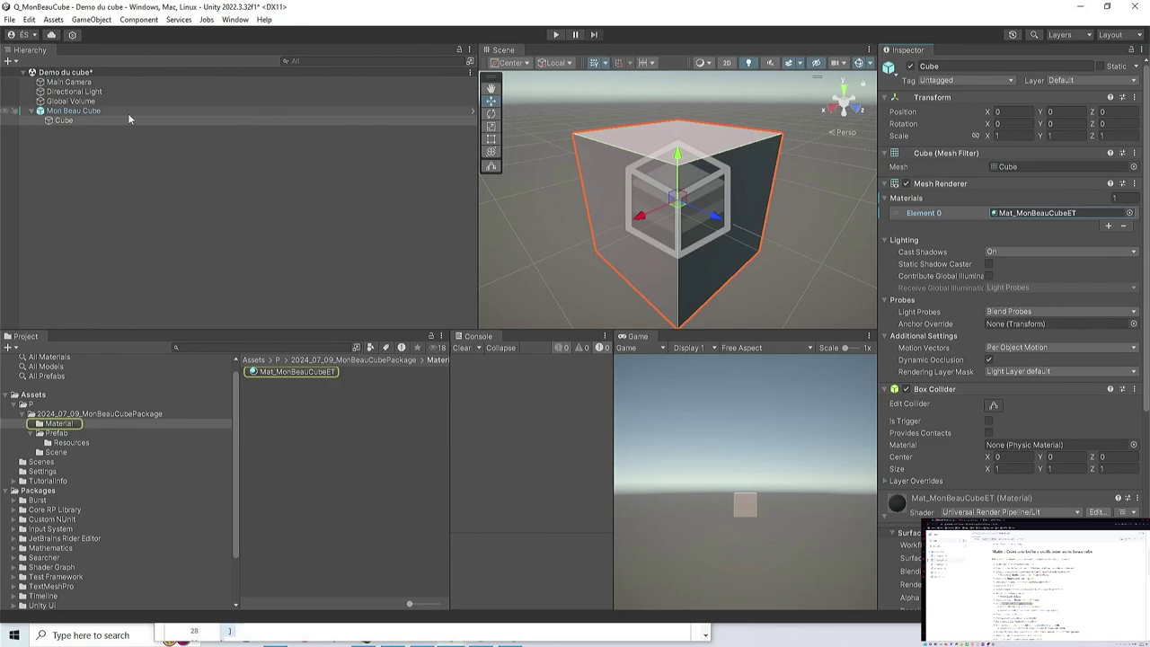
left_click(104, 110)
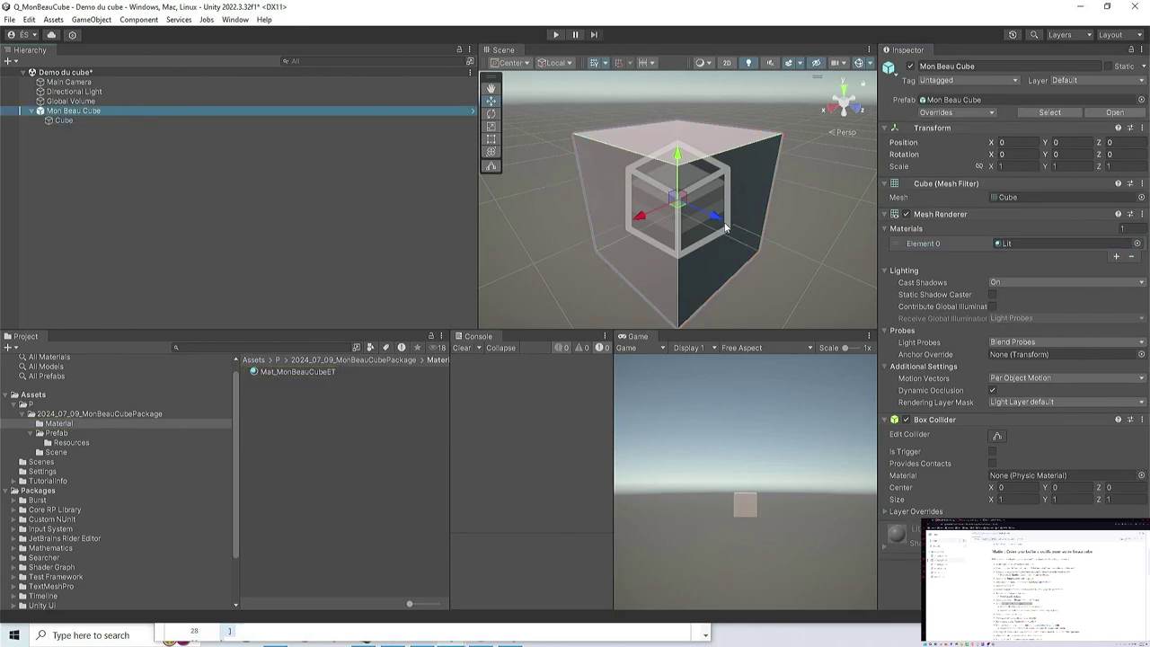
left_click_drag(717, 223, 756, 240)
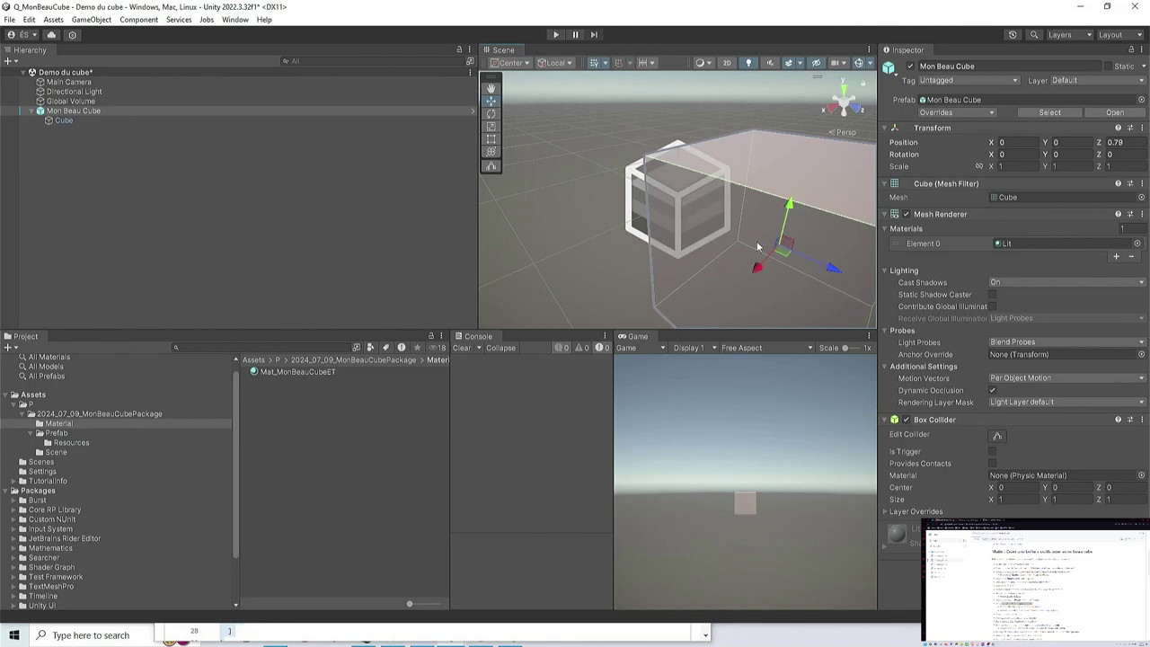
key("f")
middle_click_drag(642, 212, 623, 206)
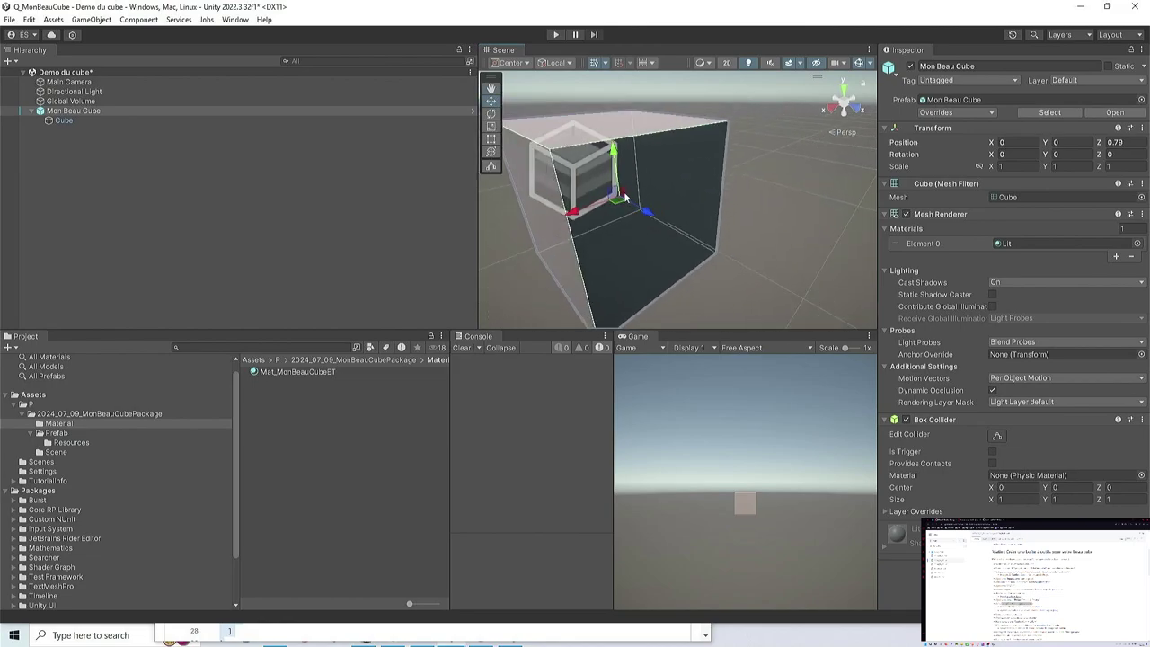
key("ctrl+z")
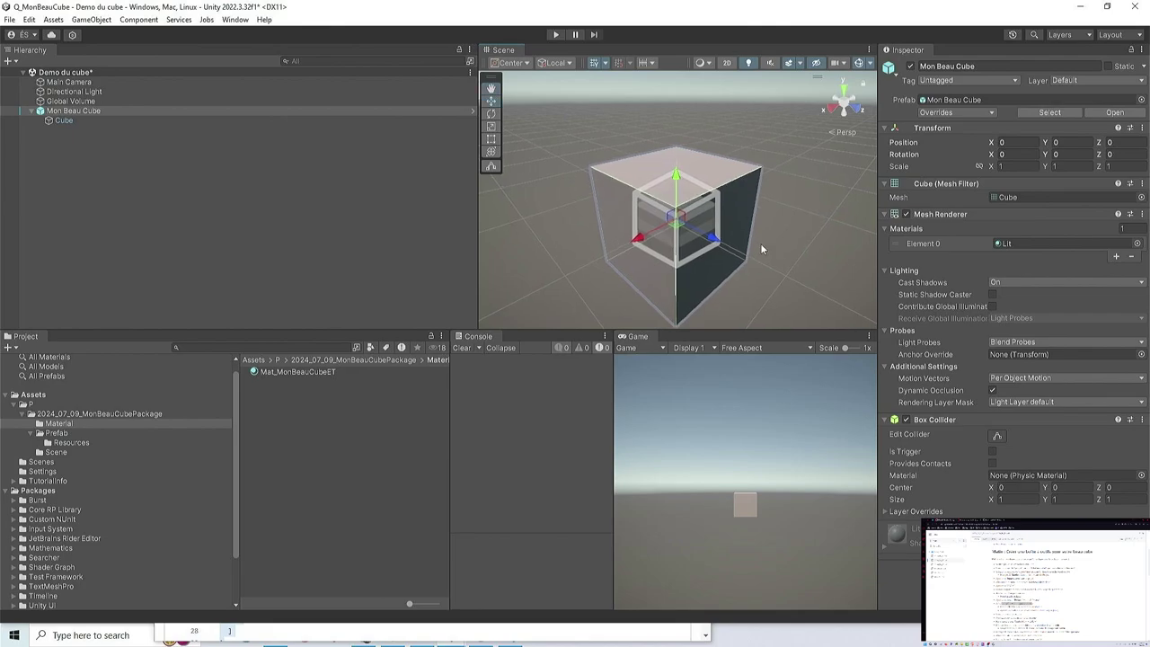
left_click(124, 118)
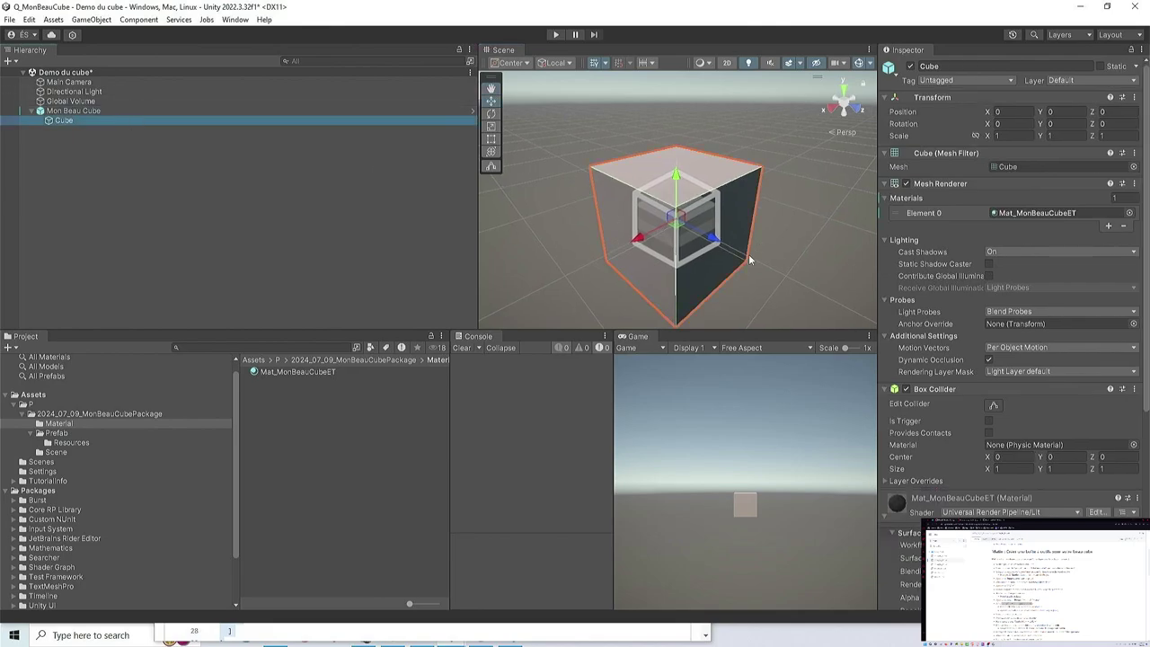
scroll(966, 395, "down", 3)
scroll(965, 396, "down", 1)
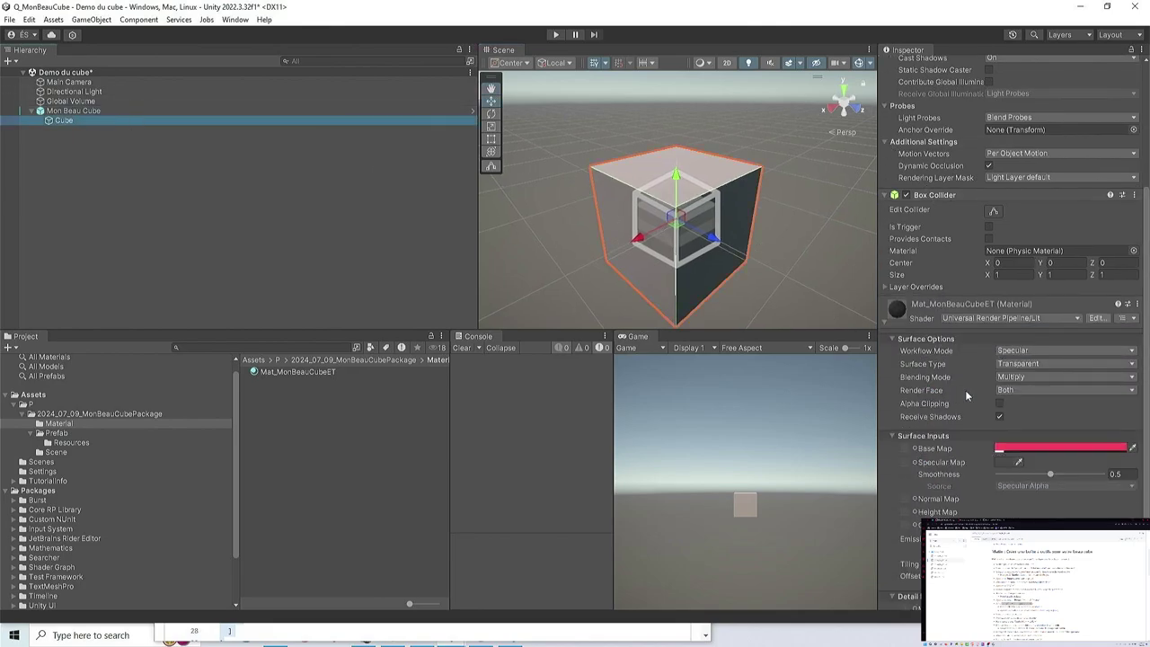
left_click(1010, 320)
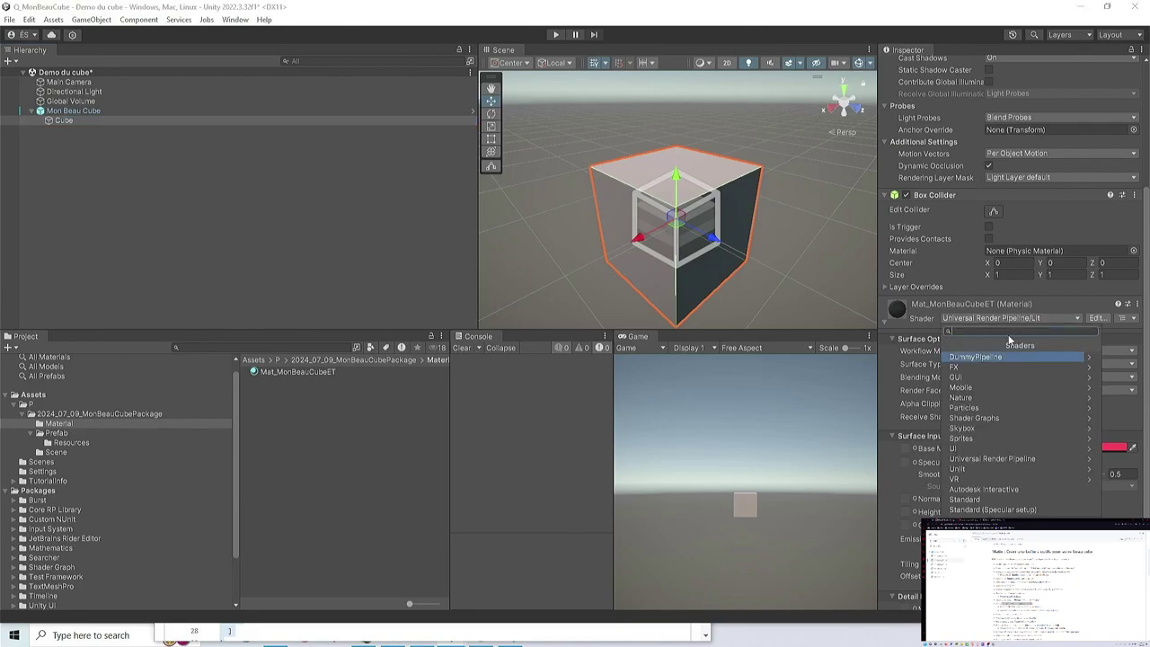
left_click(1013, 470)
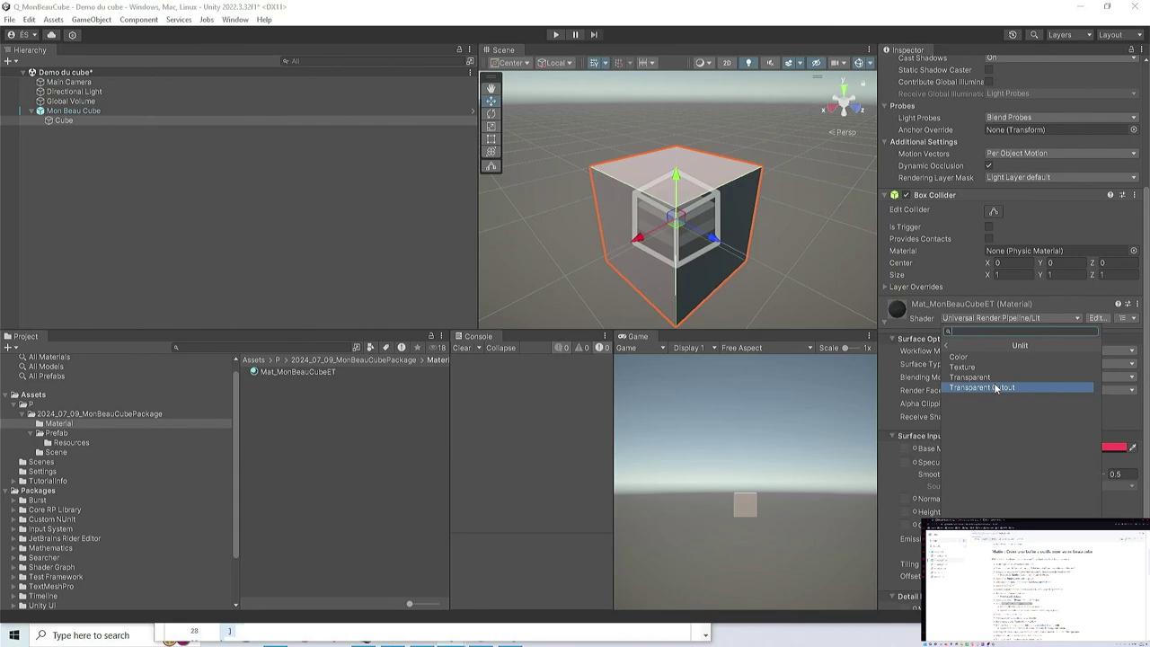
left_click(1002, 378)
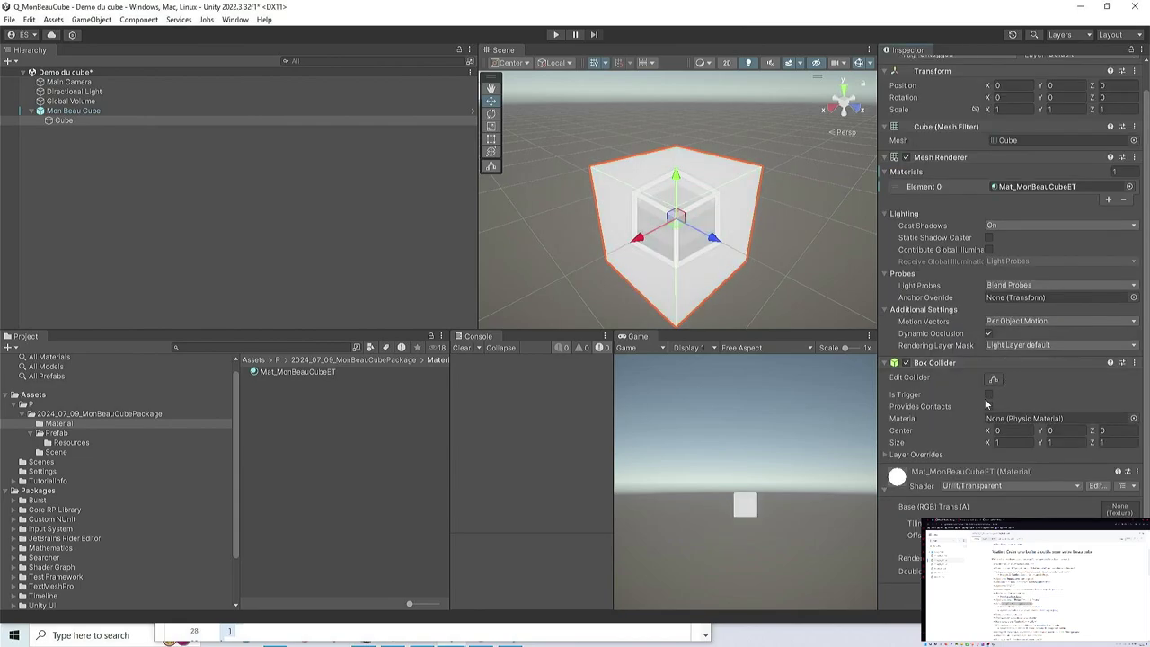
left_click(997, 485)
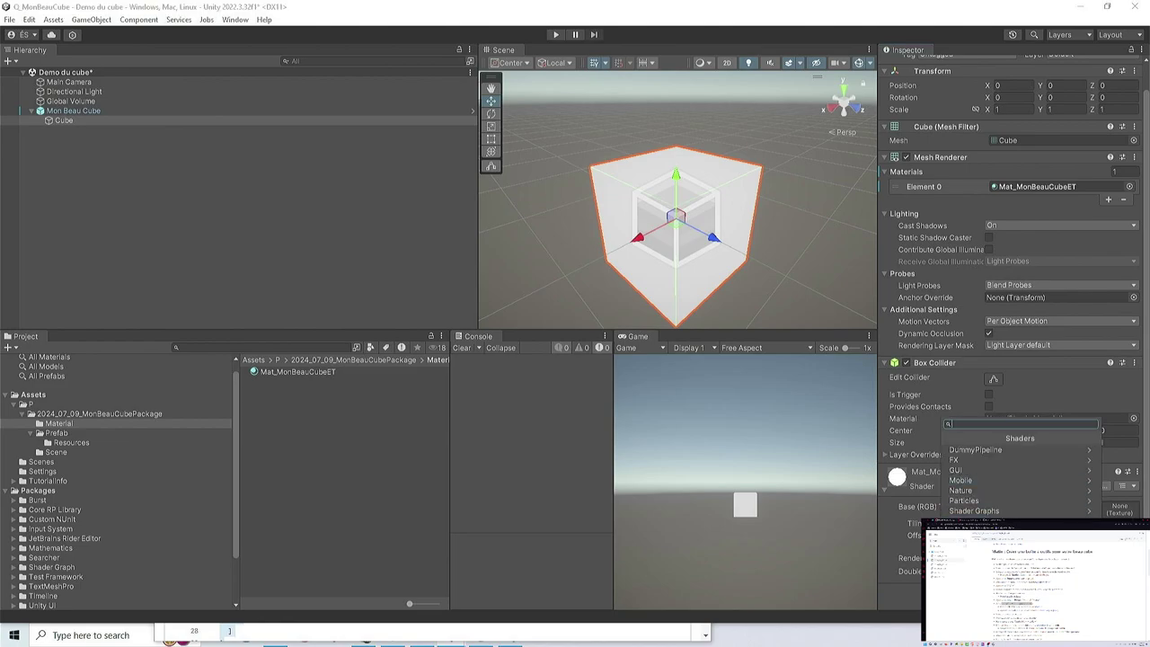
left_click(988, 572)
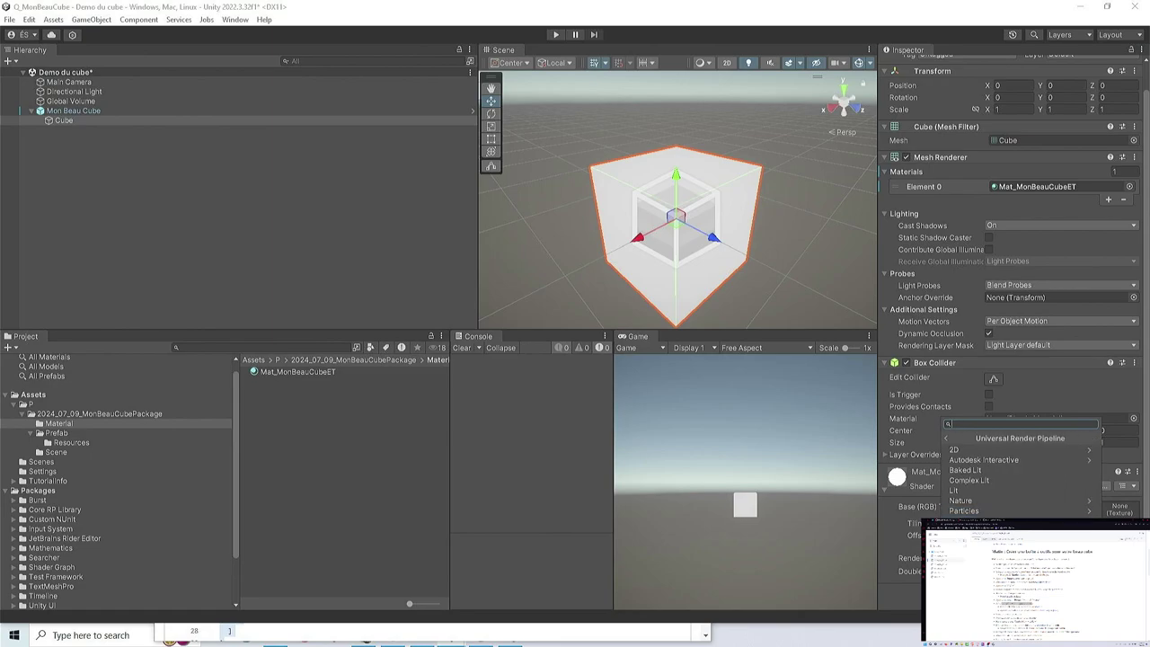
left_click(976, 493)
Switch the material's surface type to Opaque and back to Transparent
scroll(977, 499, "down", 1)
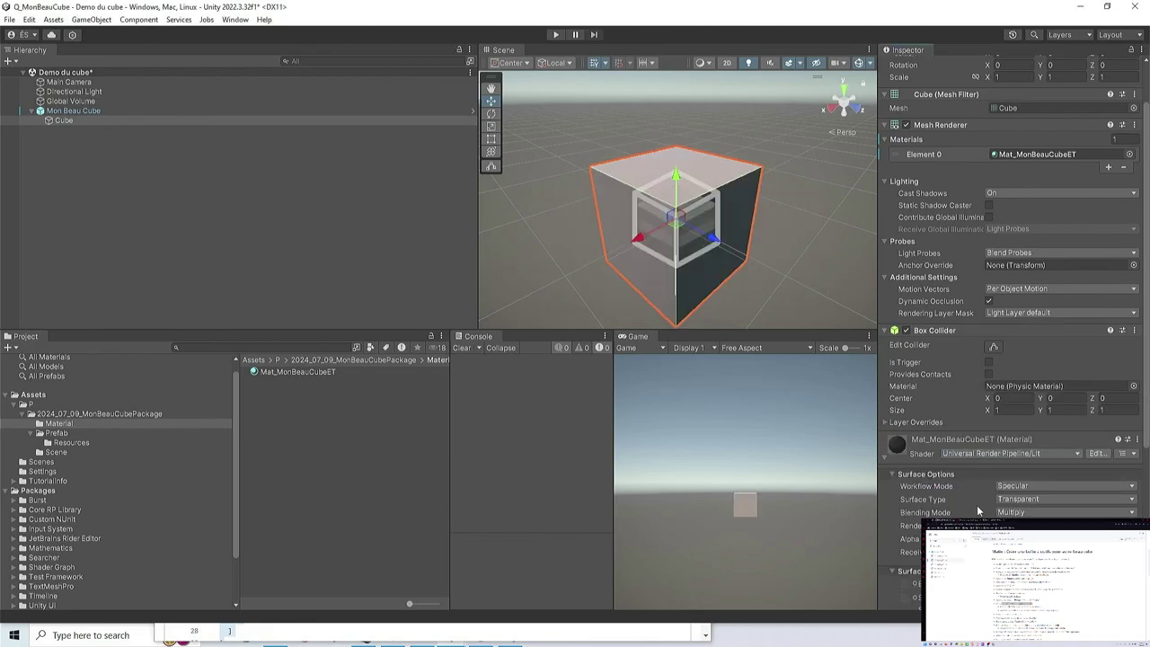
left_click(1007, 501)
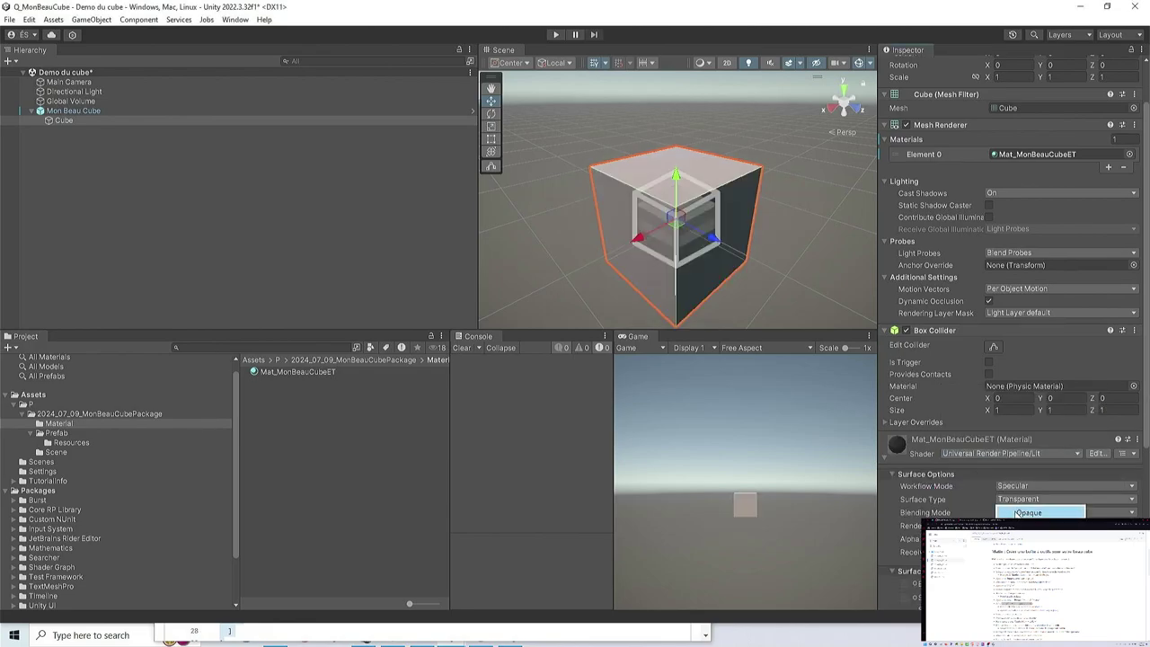
left_click(1017, 513)
left_click(1015, 498)
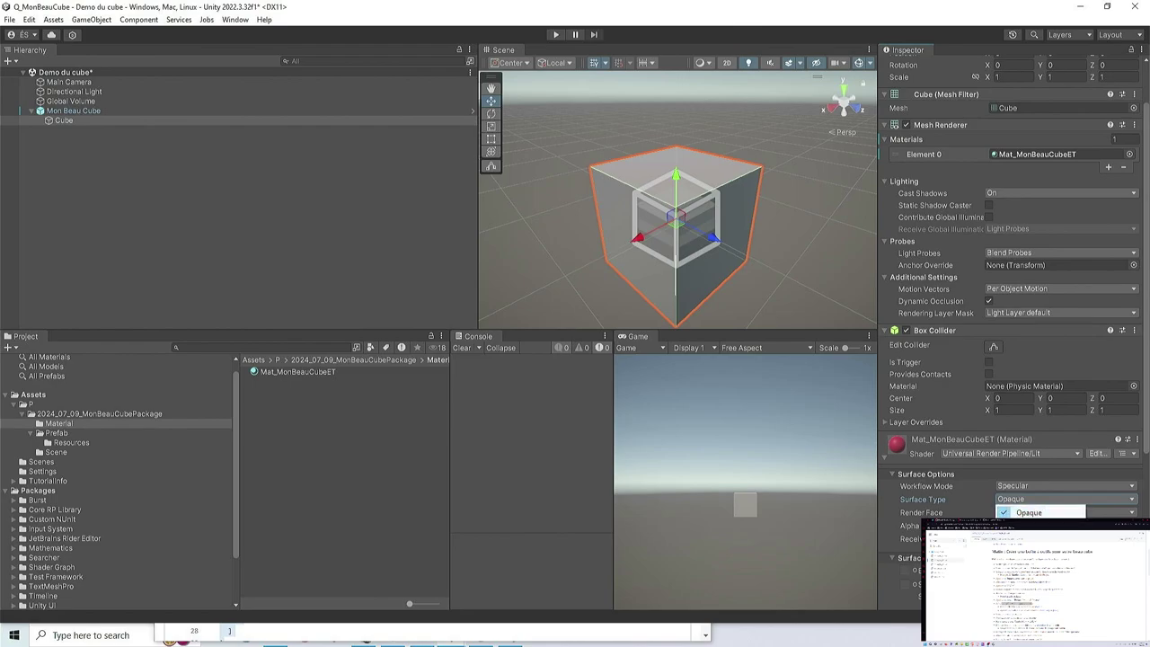
left_click(1028, 525)
Set Metallic workflow and Additive blending, keeping render face Both and preserve specular lighting on
scroll(973, 498, "down", 3)
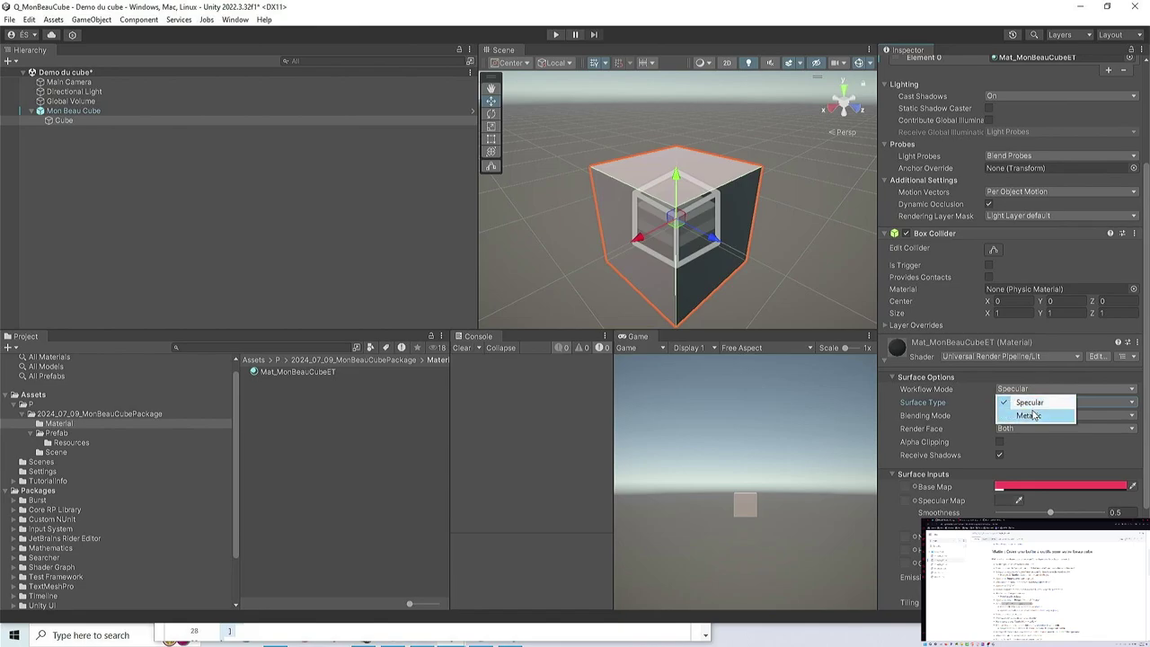
left_click(1031, 413)
left_click(1031, 416)
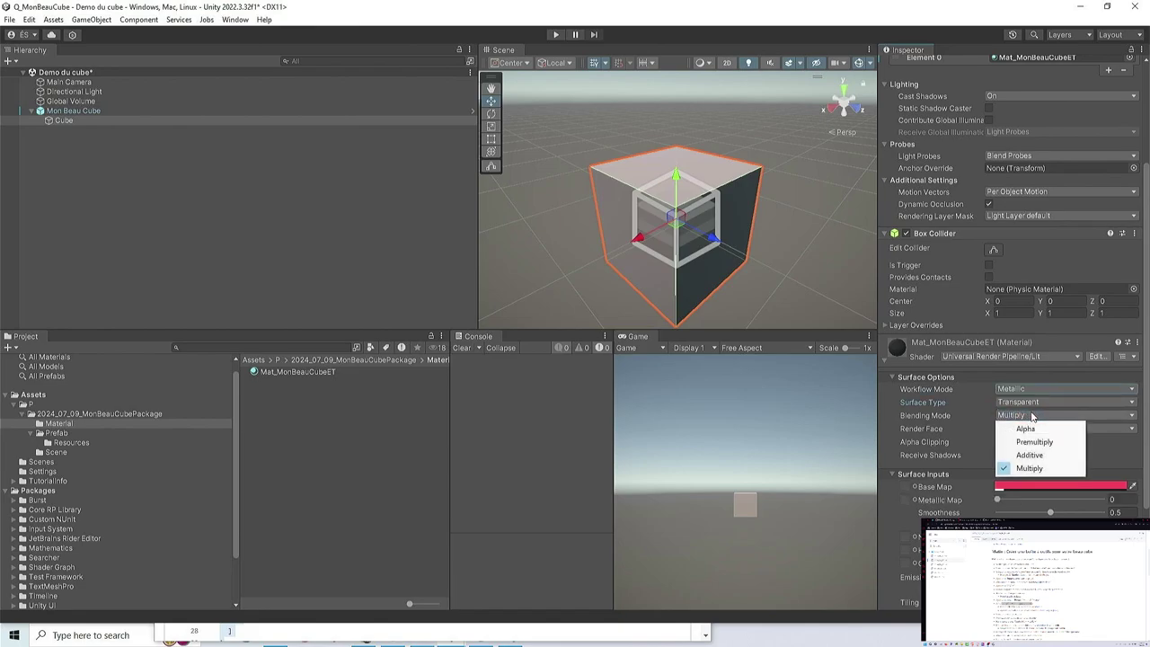
left_click(1038, 456)
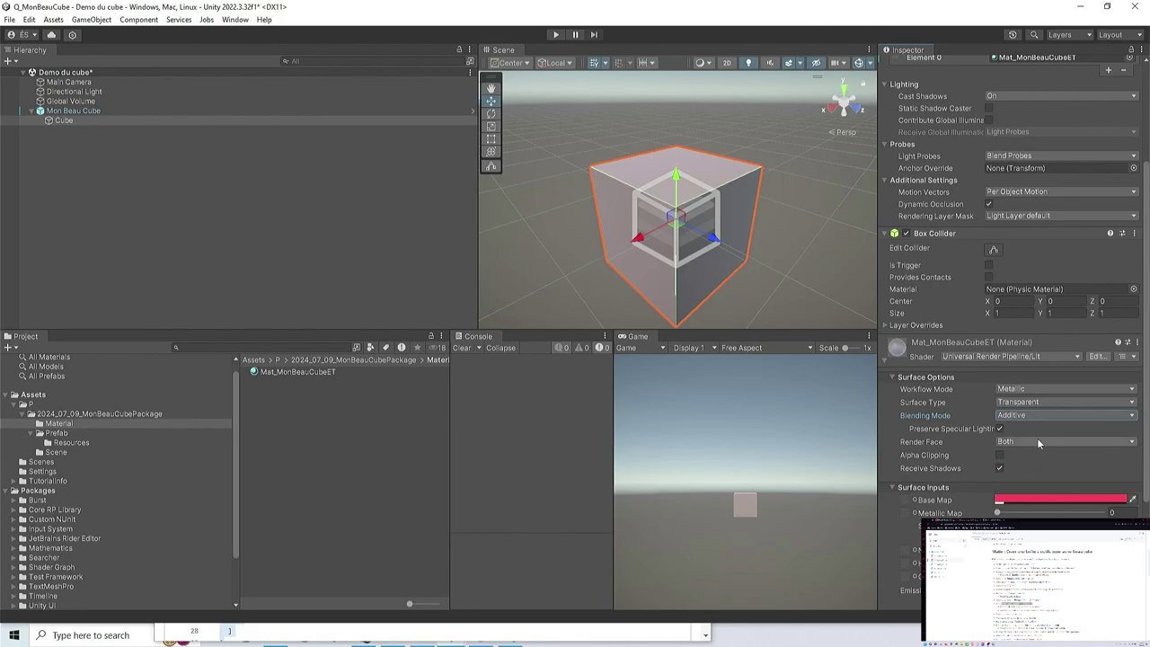
left_click(1034, 442)
left_click(977, 433)
left_click(998, 428)
left_click(998, 429)
Lower the base colour's alpha so the cube turns translucent pink, then save the scene
left_click(914, 501)
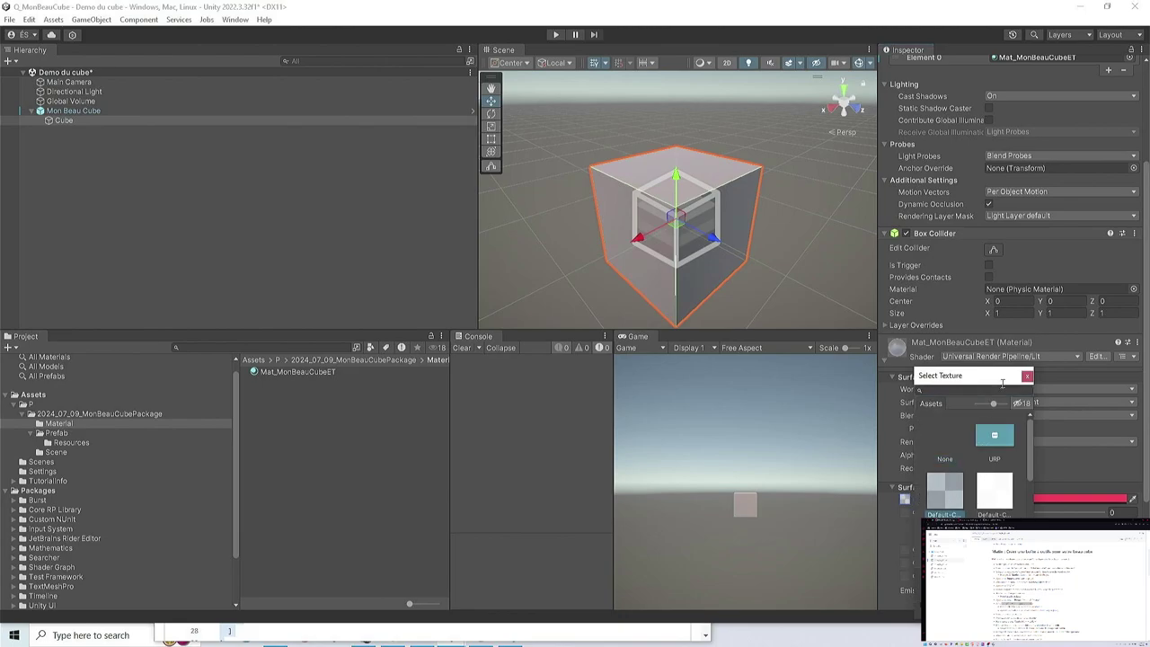
left_click(1028, 376)
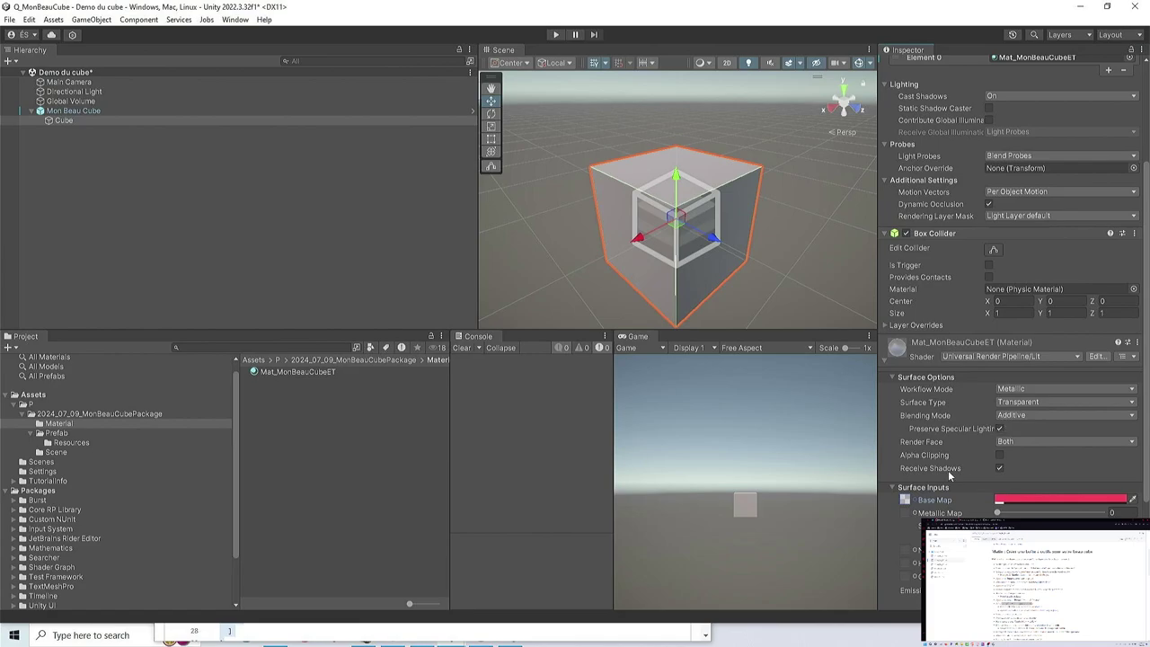
left_click(1040, 498)
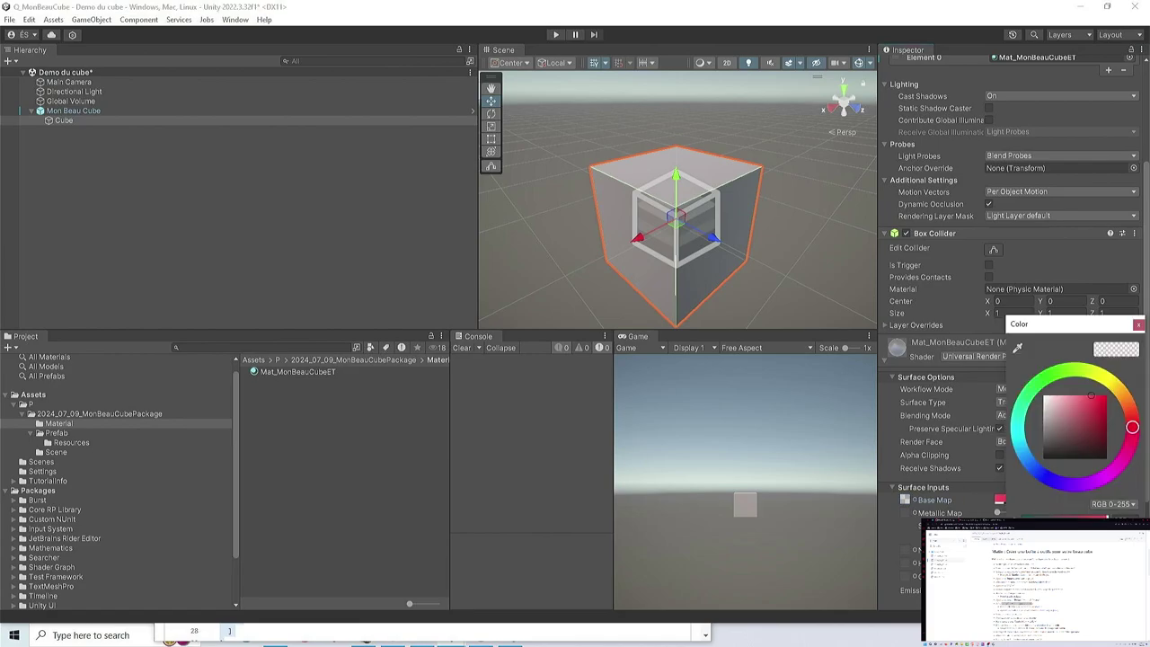
mouse_move(1024, 579)
left_mouse_down()
mouse_move(1078, 580)
mouse_move(1051, 579)
left_mouse_up()
left_click(1136, 327)
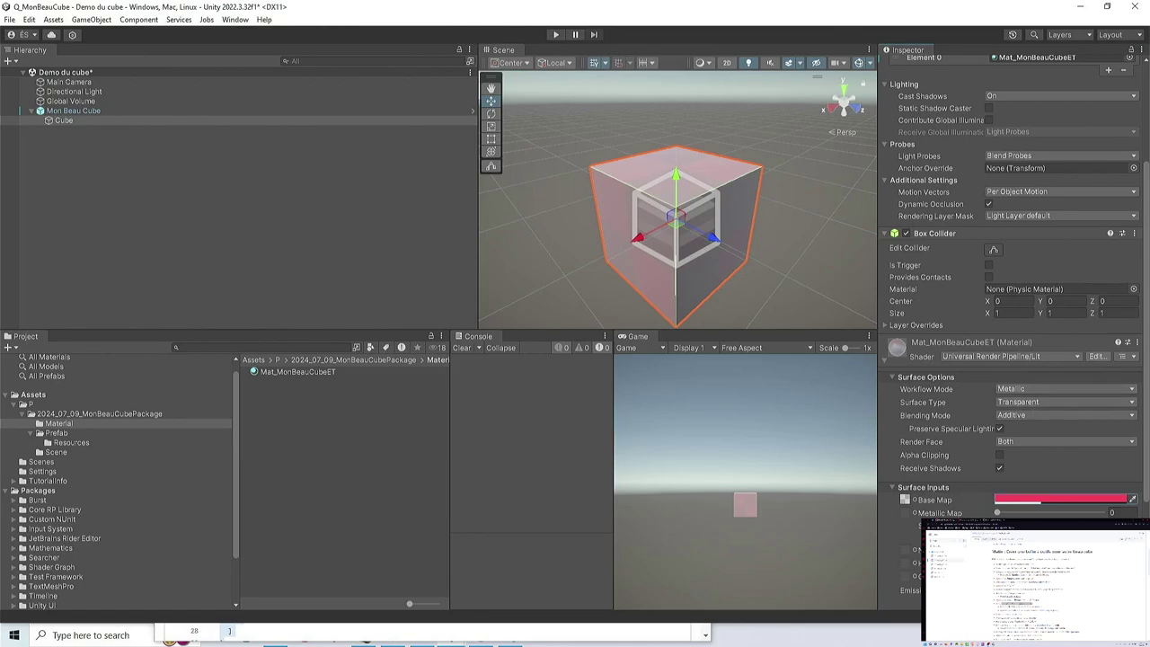
scroll(1010, 323, "down", 1)
scroll(1010, 323, "down", 1)
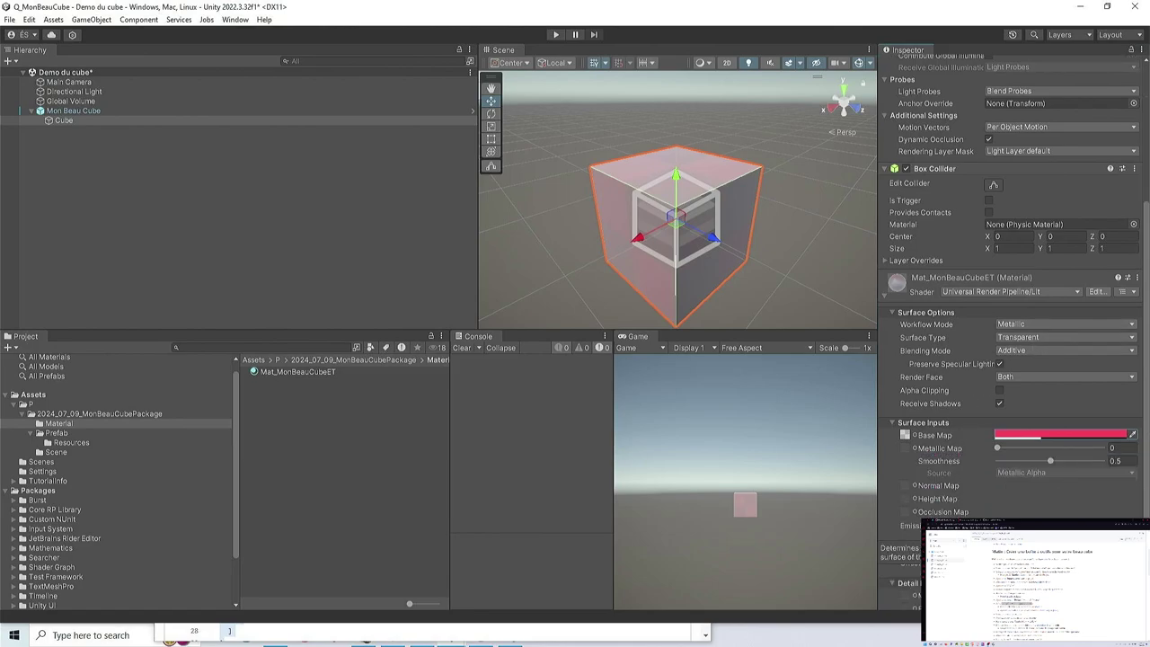
scroll(1010, 324, "down", 2)
scroll(948, 456, "down", 1)
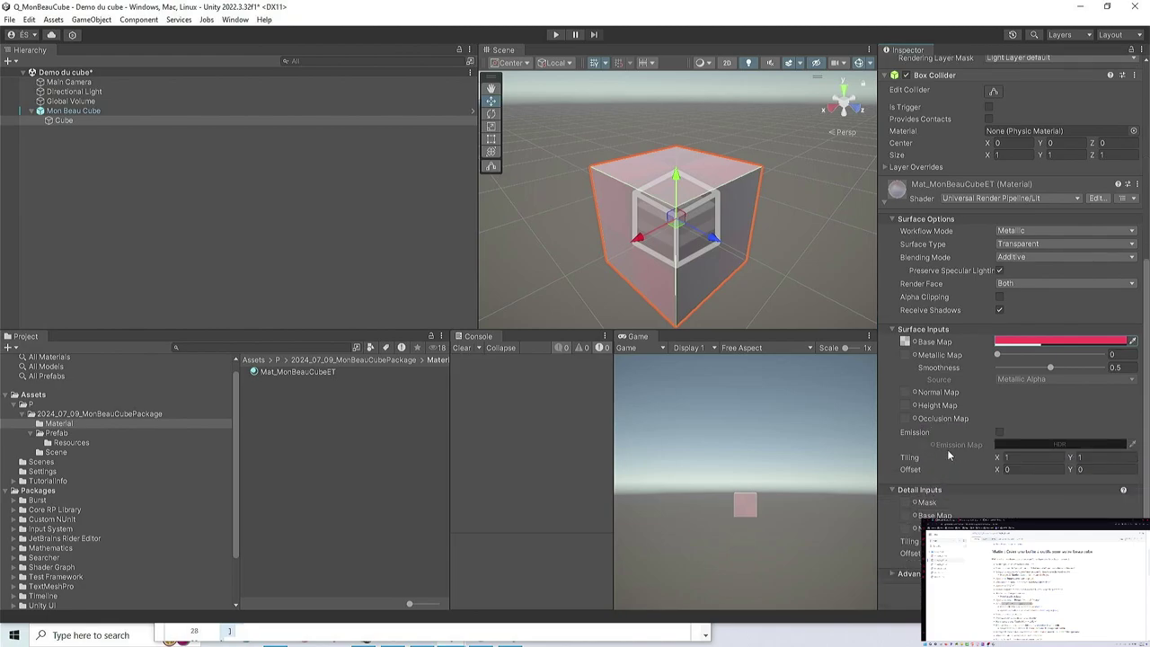
scroll(933, 364, "up", 1)
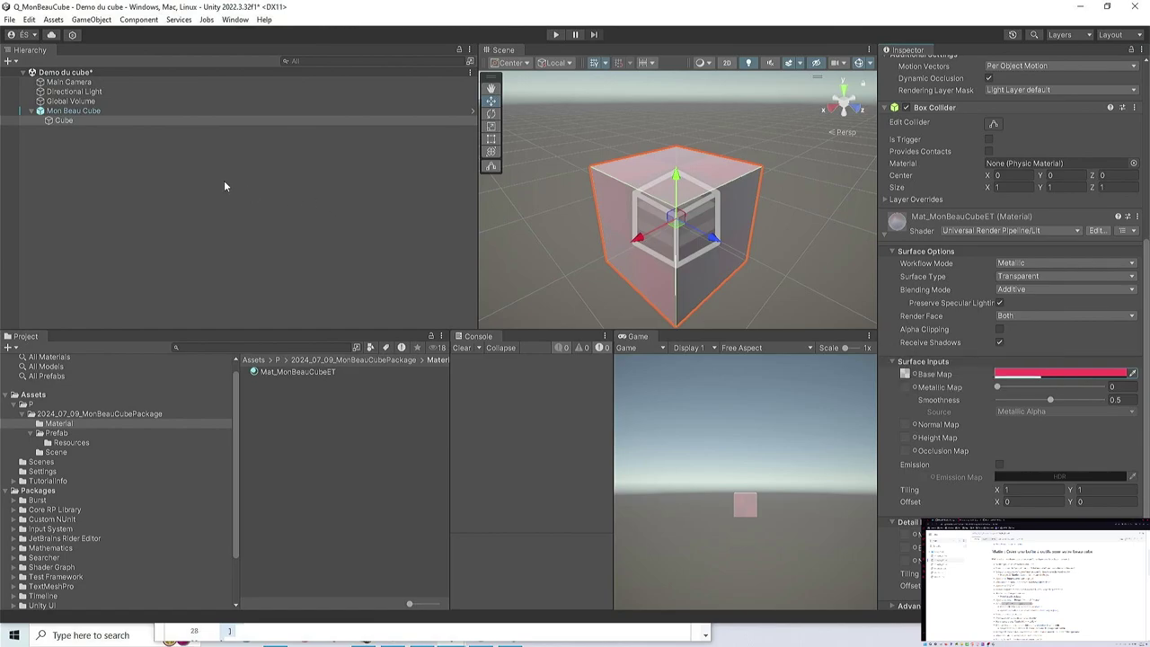
key("ctrl+s")
Remove the Mesh Renderer and Mesh Filter components from the Mon Beau Cube root
left_click(154, 125)
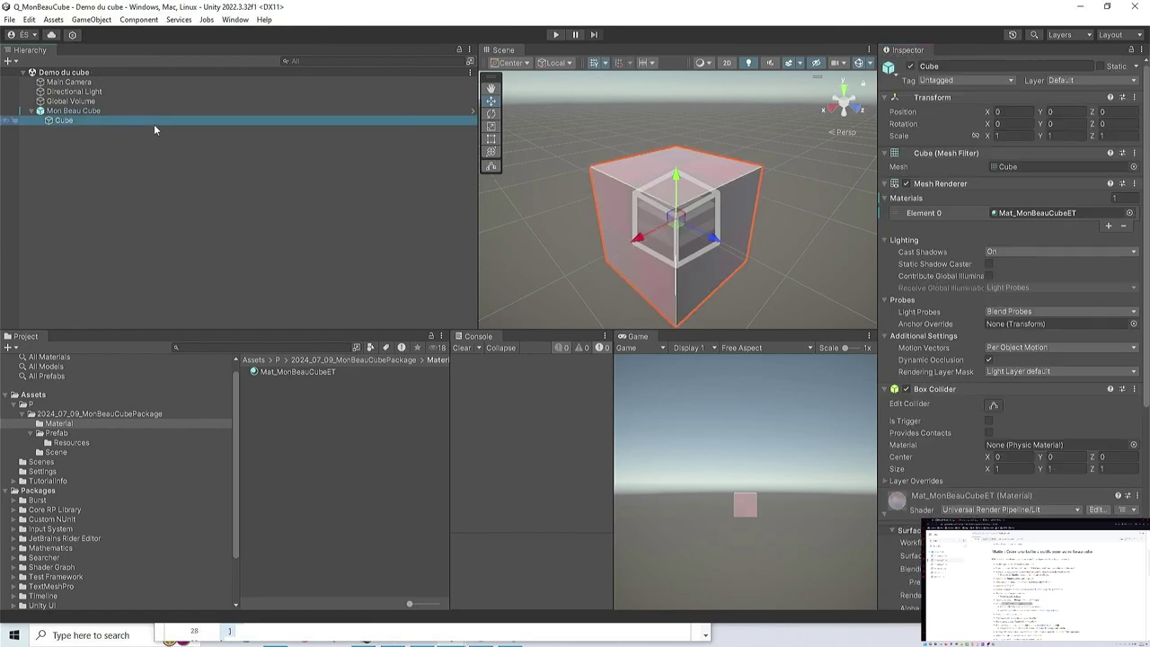
left_click(180, 113)
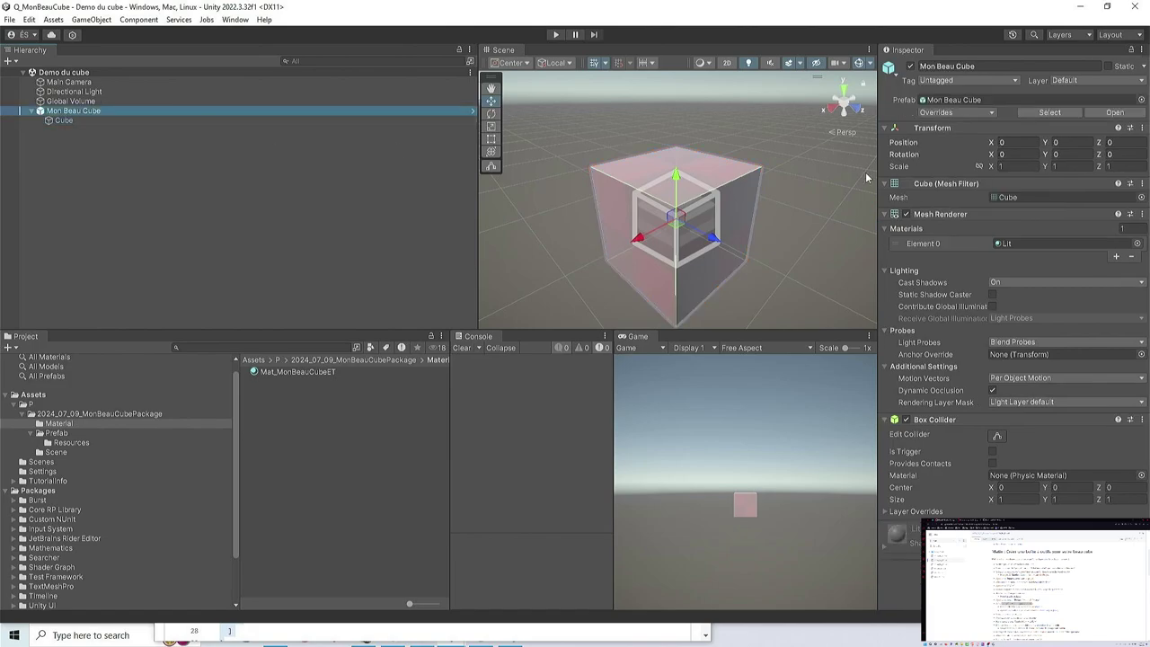
right_click(925, 225)
left_click(951, 245)
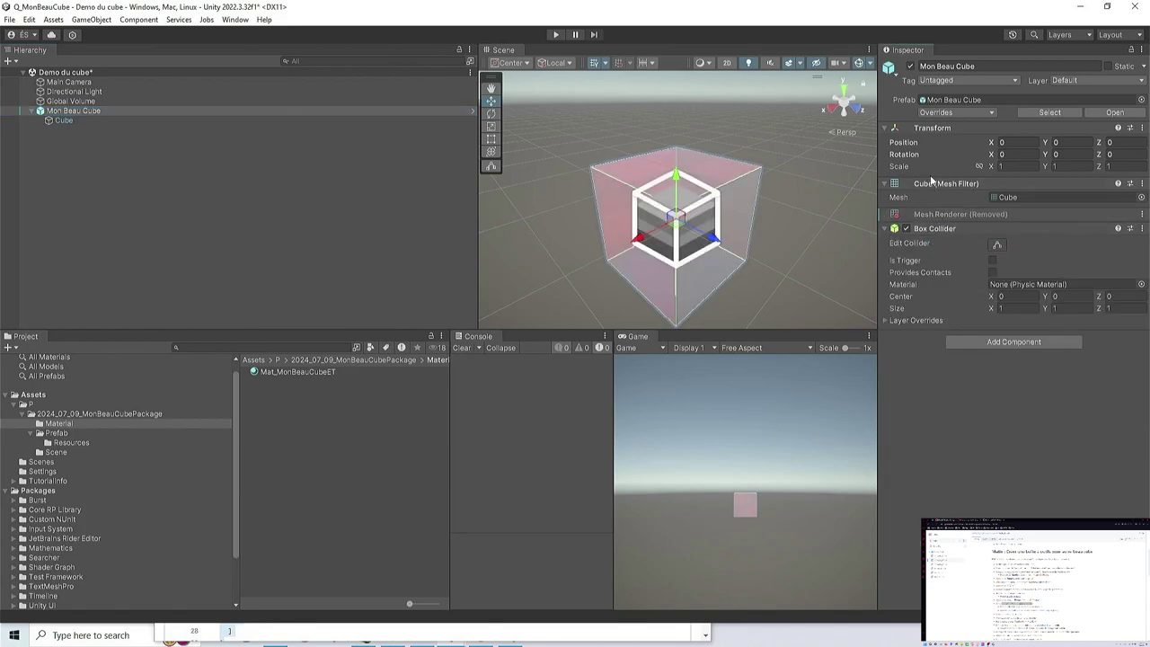
right_click(934, 182)
left_click(954, 210)
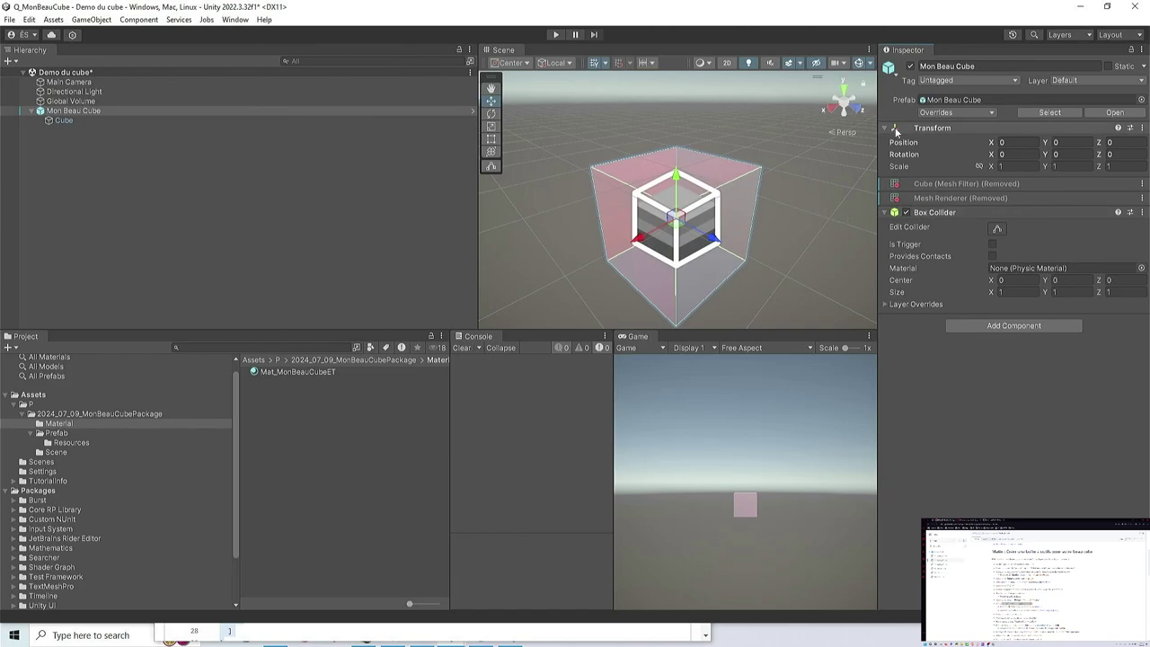
Apply all pending overrides to the Mon Beau Cube prefab
left_click(952, 112)
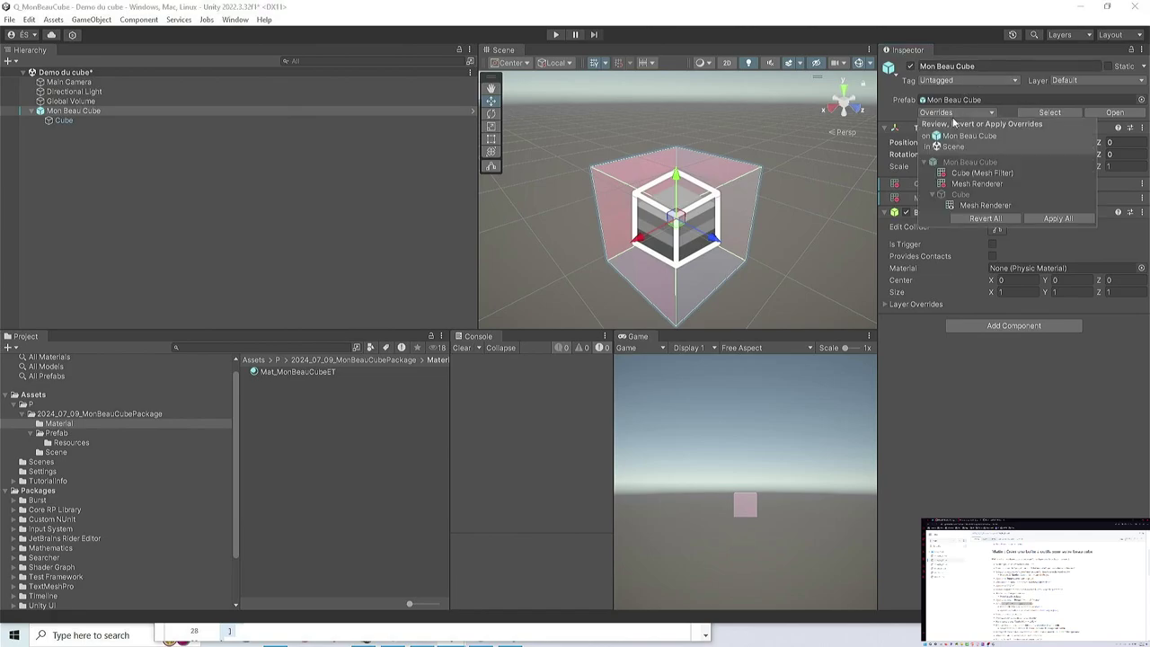
left_click(1062, 219)
left_click(786, 216)
mouse_move(772, 209)
right_mouse_down()
mouse_move(798, 212)
mouse_move(685, 194)
right_mouse_up()
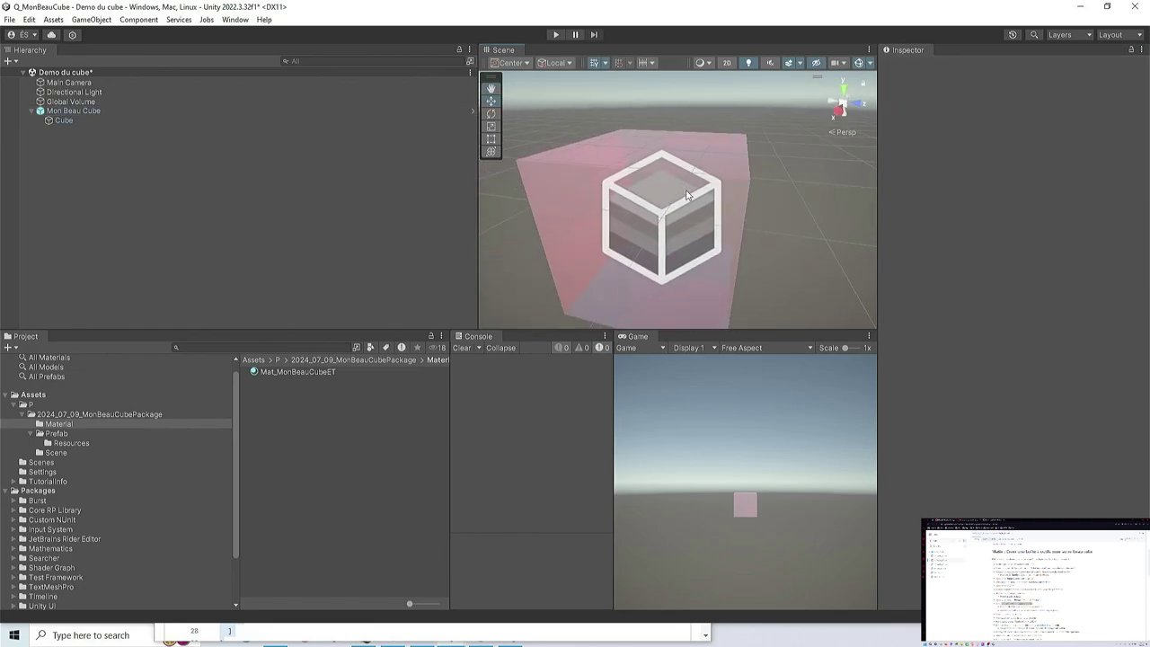
Shrink the Scene view's 3D gizmo icons with the Gizmos menu slider, then deselect the cube
left_click(594, 192)
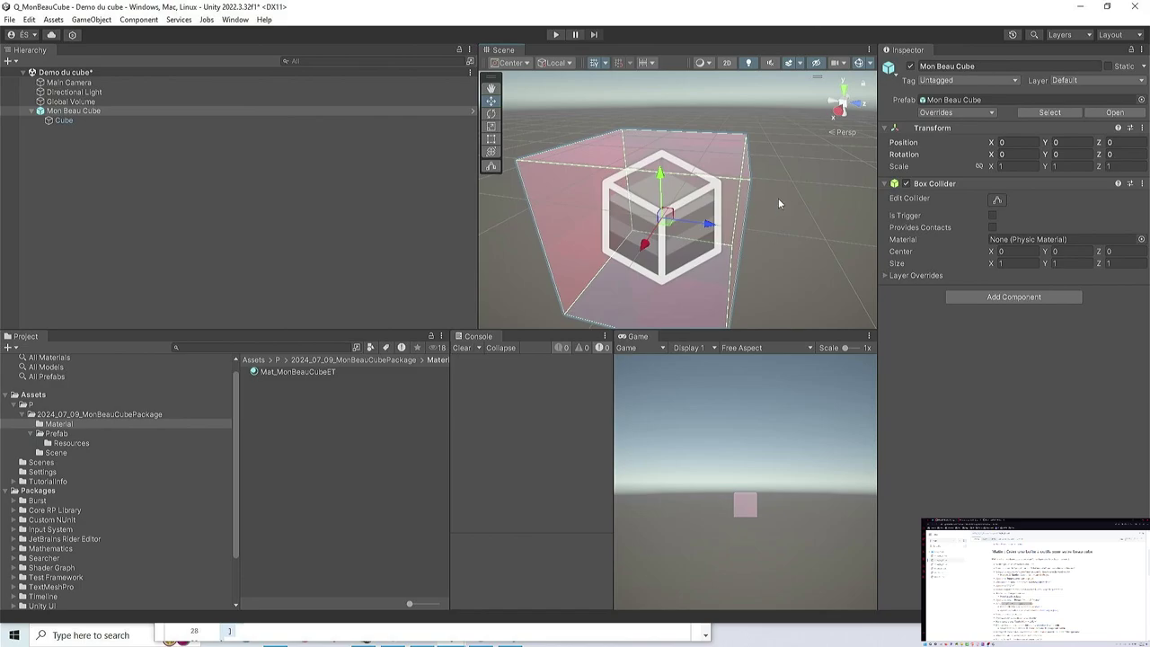
left_click(868, 63)
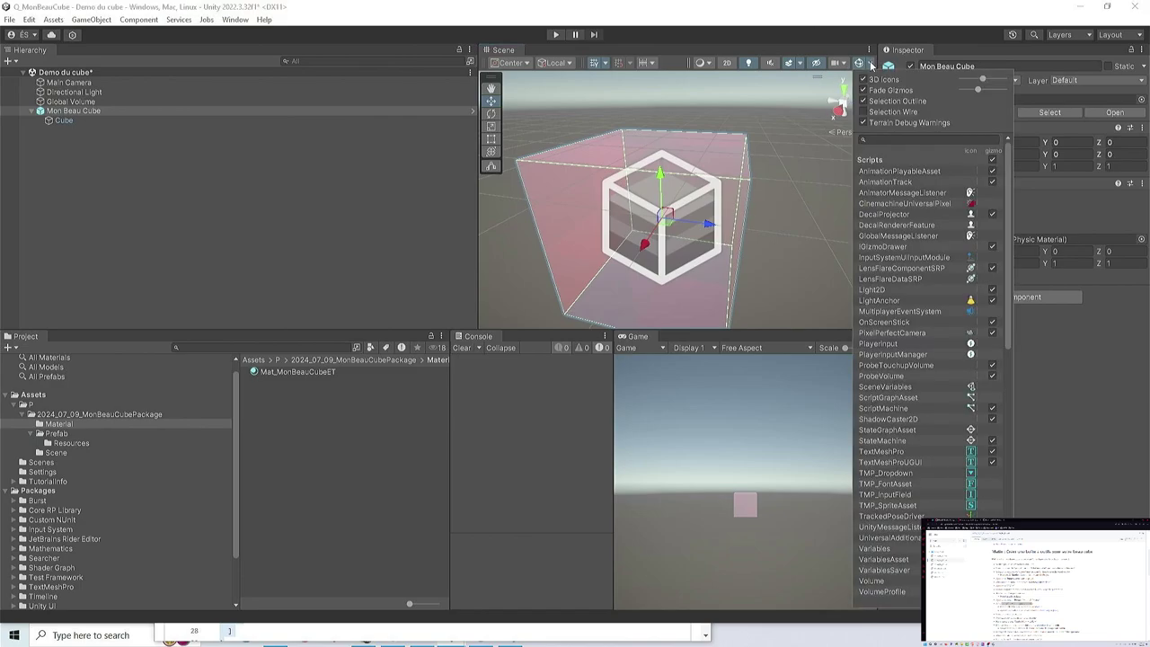
left_click_drag(987, 84, 963, 83)
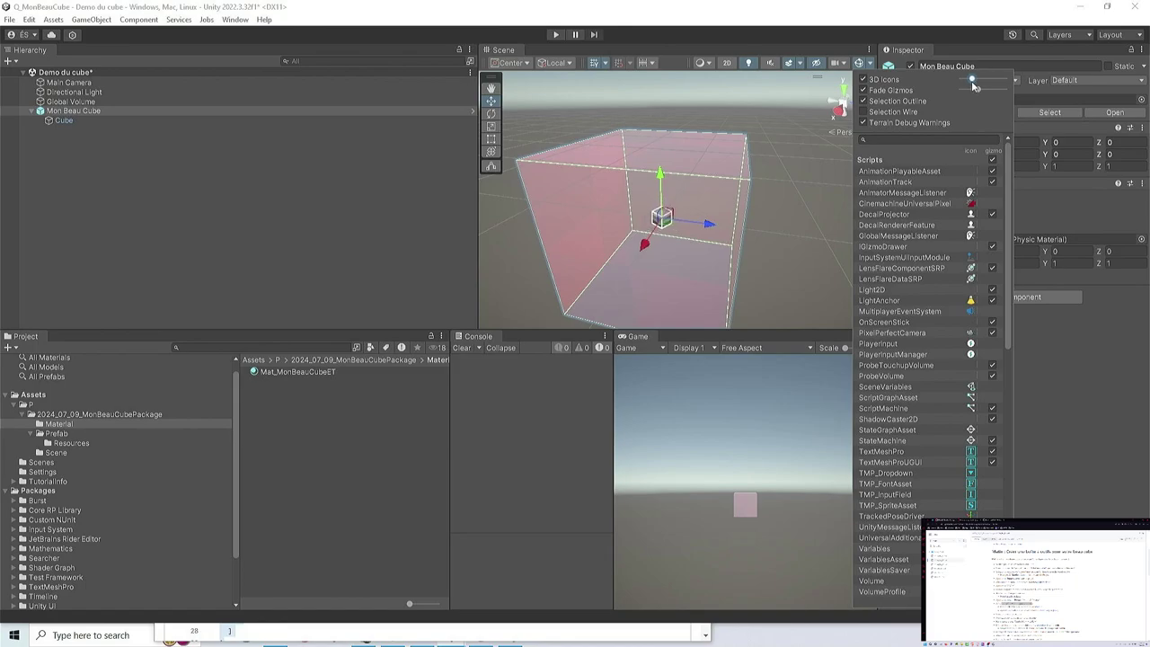
left_click(787, 185)
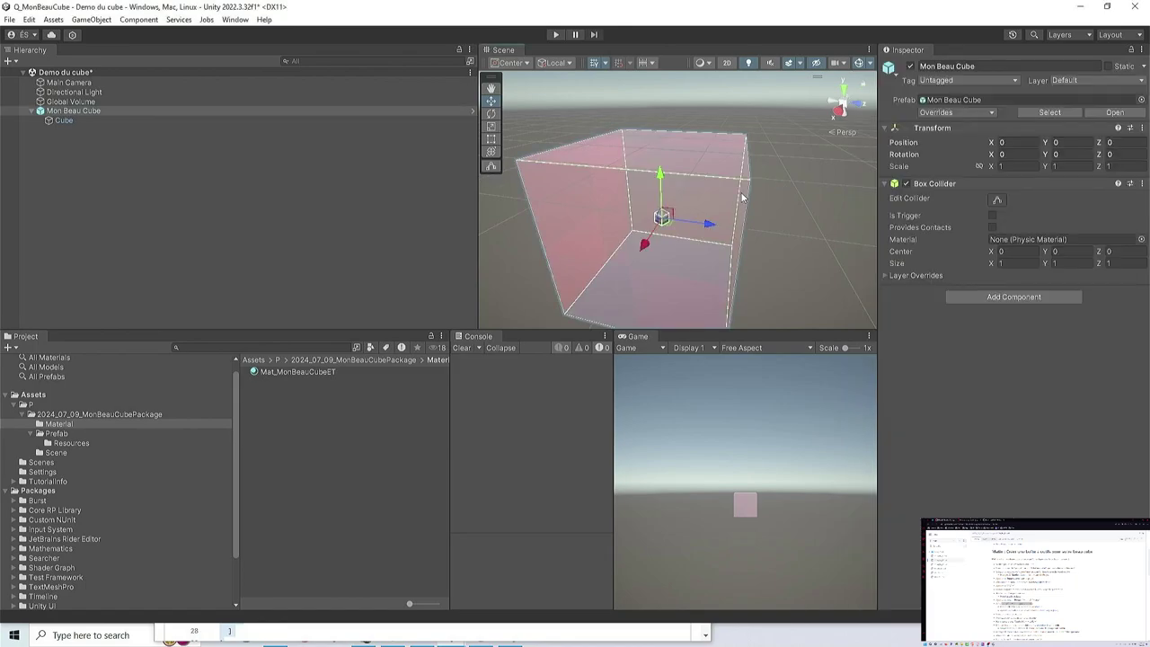
left_click(806, 212)
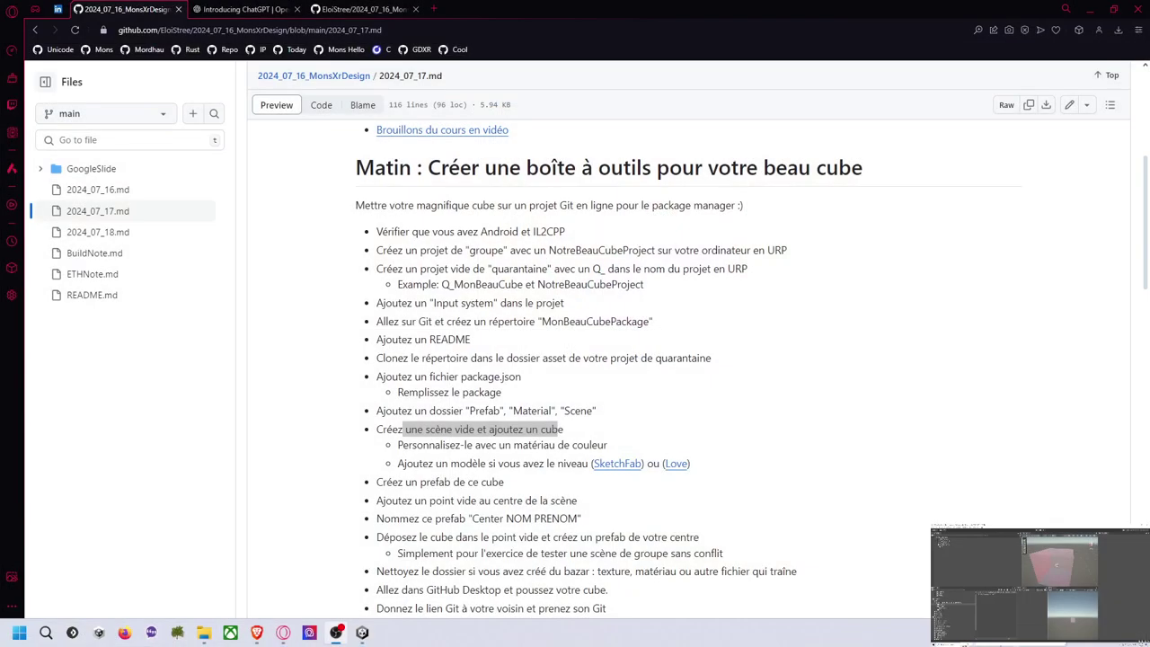
Scroll the GitHub course notes to the 'Personnalisez-le' step and follow the SketchFab model link
left_click(663, 439)
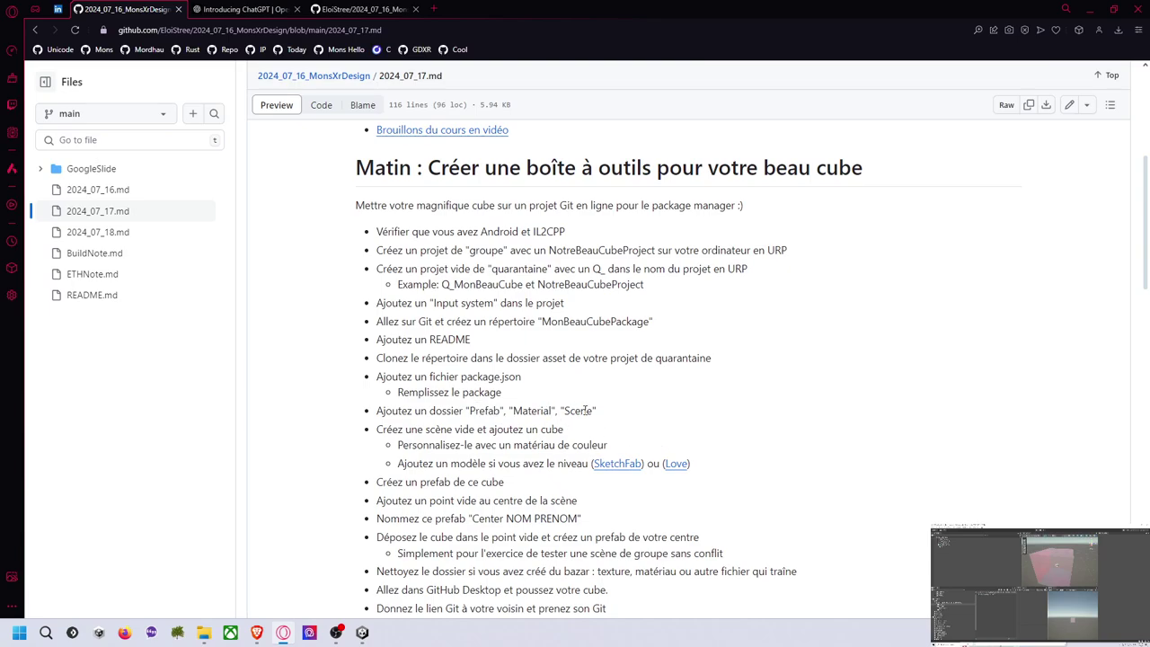
scroll(594, 410, "down", 3)
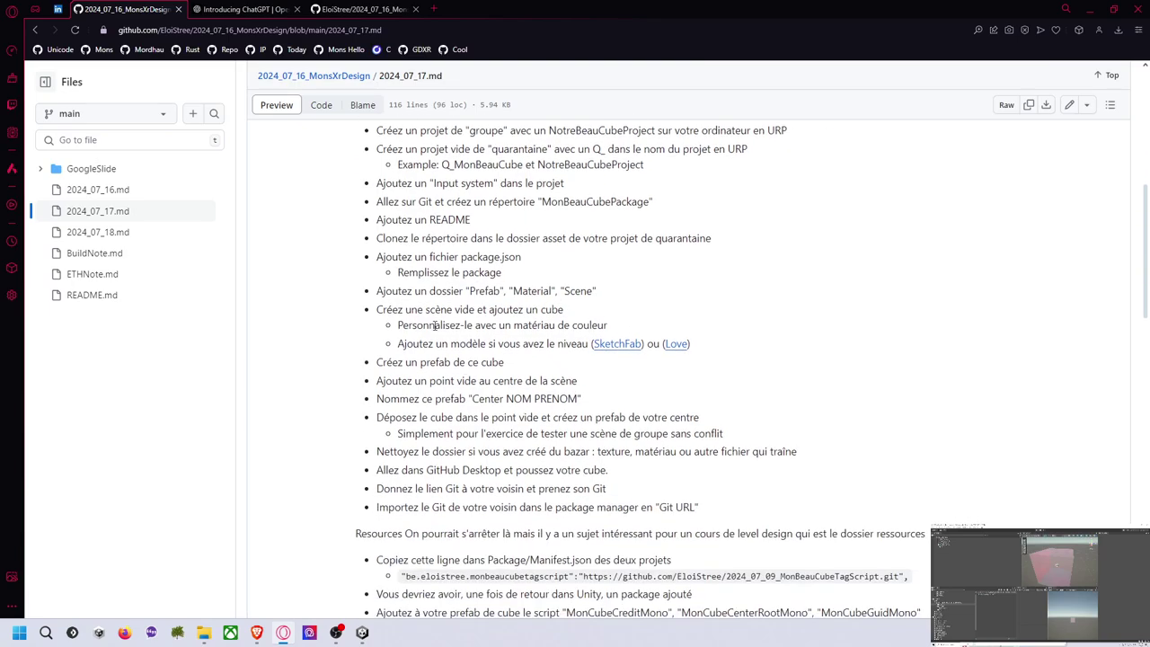
mouse_move(417, 309)
left_mouse_down()
mouse_move(564, 309)
mouse_move(615, 332)
left_mouse_up()
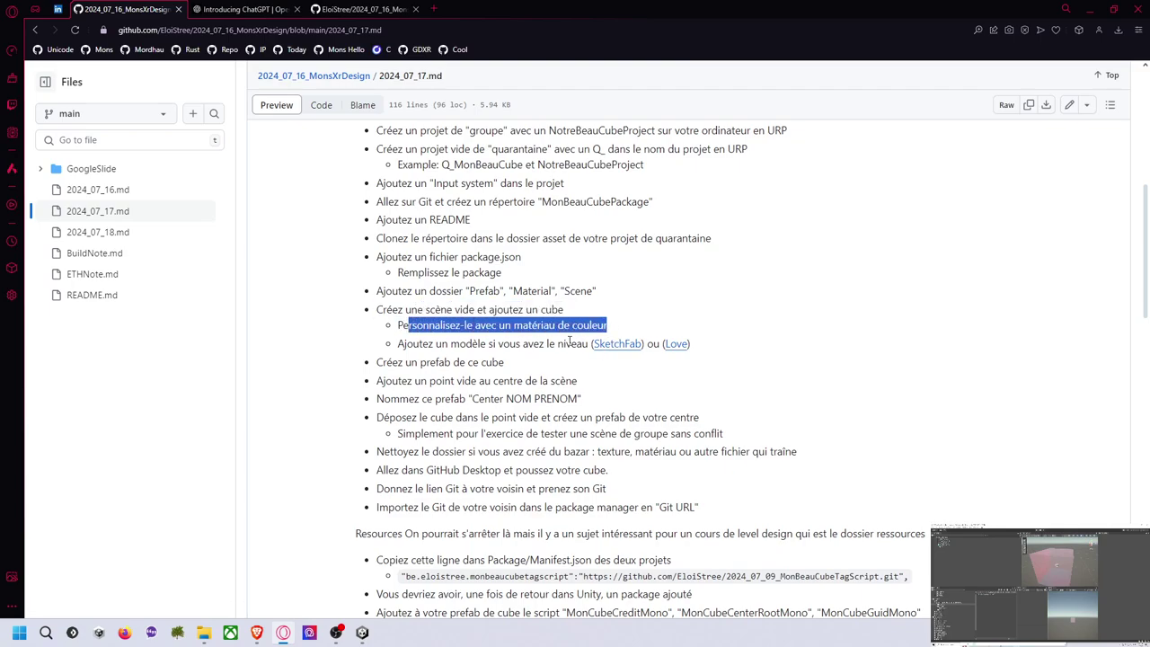
left_click(676, 349)
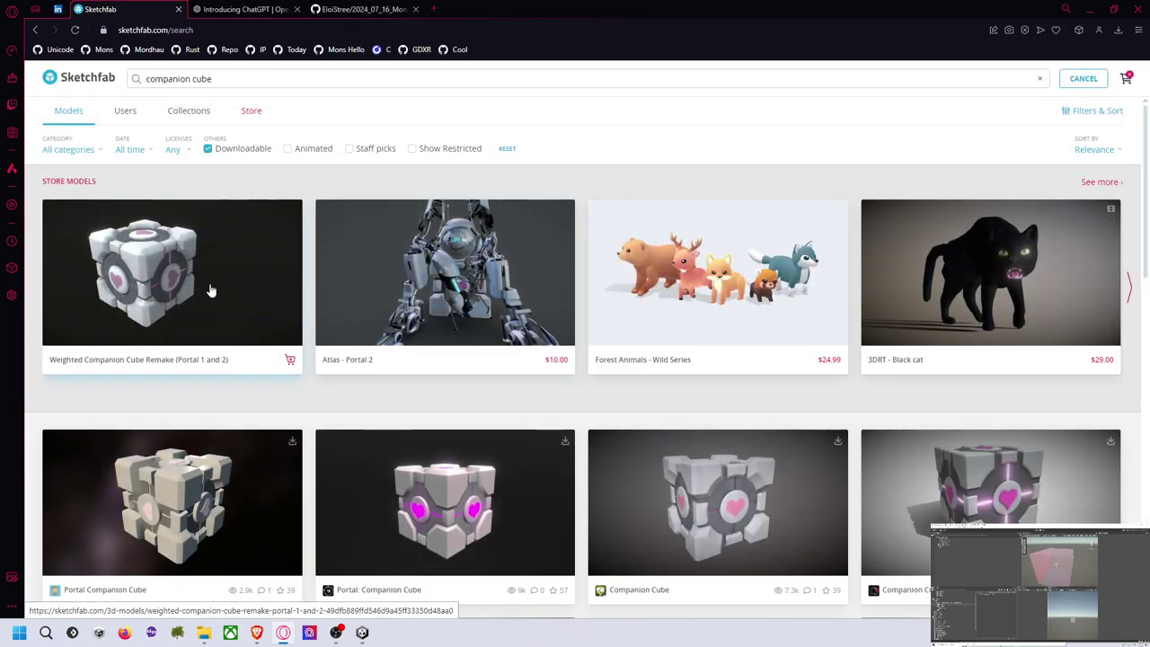
Go back to the course notes and open the Sketchfab link again
scroll(208, 269, "down", 1)
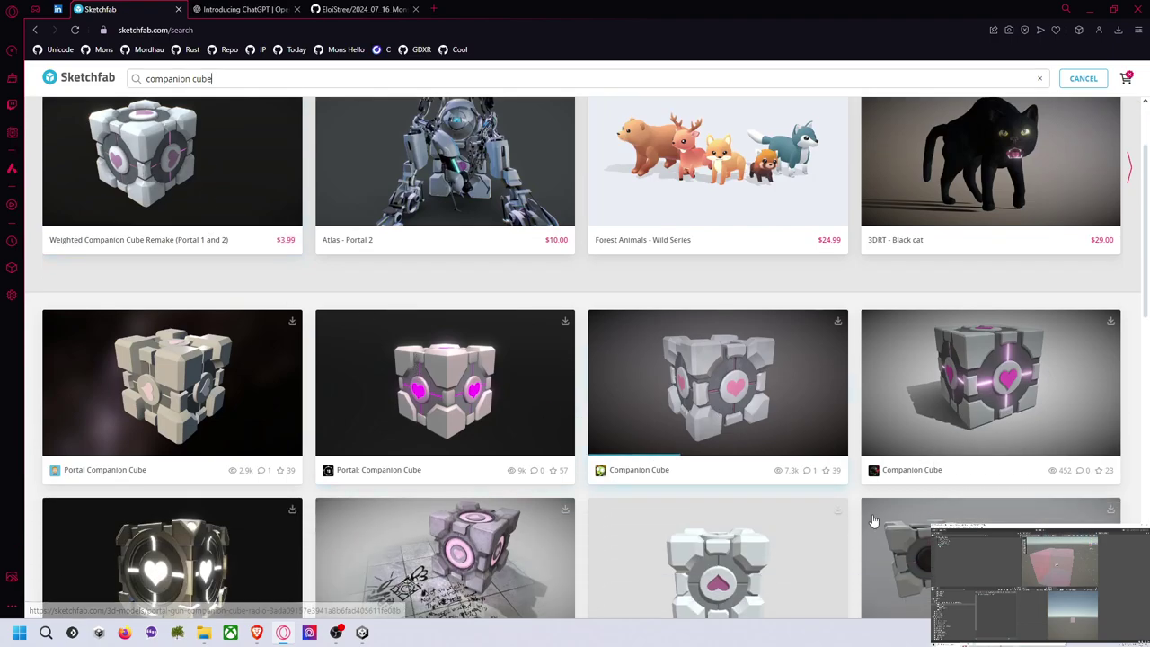
scroll(778, 441, "down", 1)
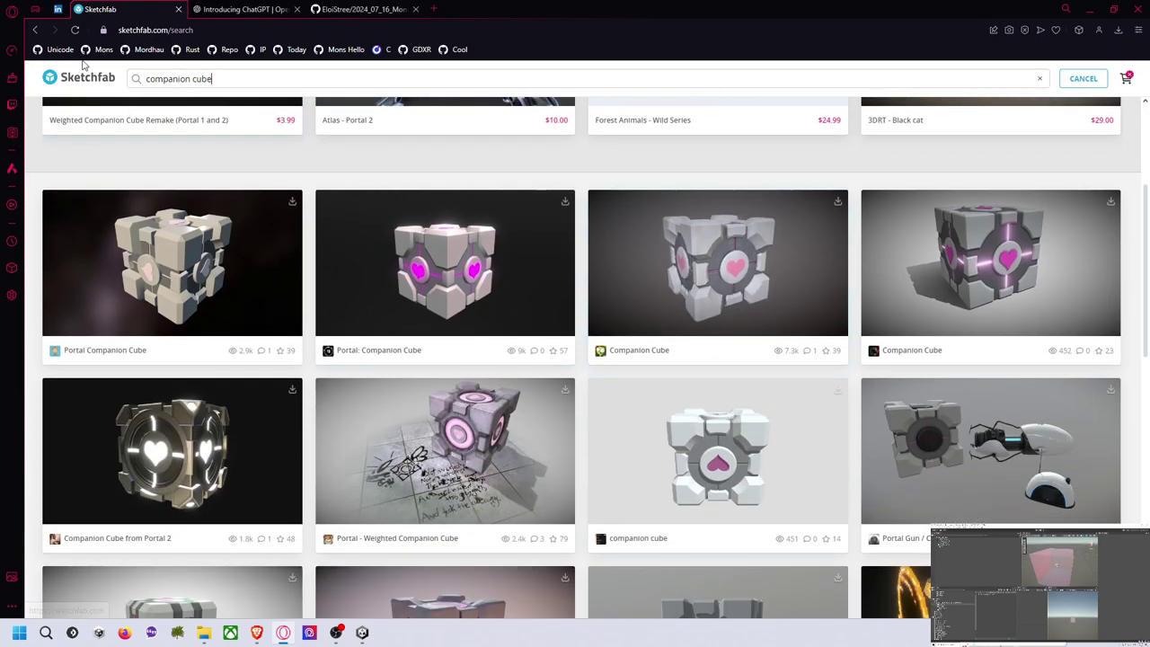
left_click(37, 31)
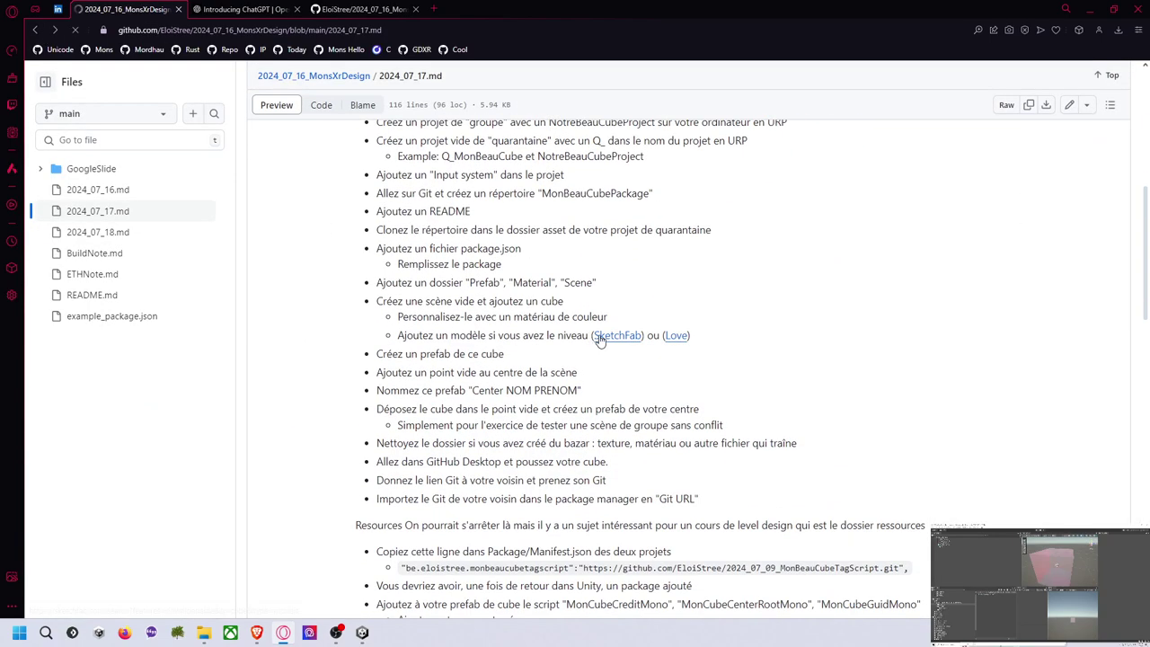
left_click(598, 336)
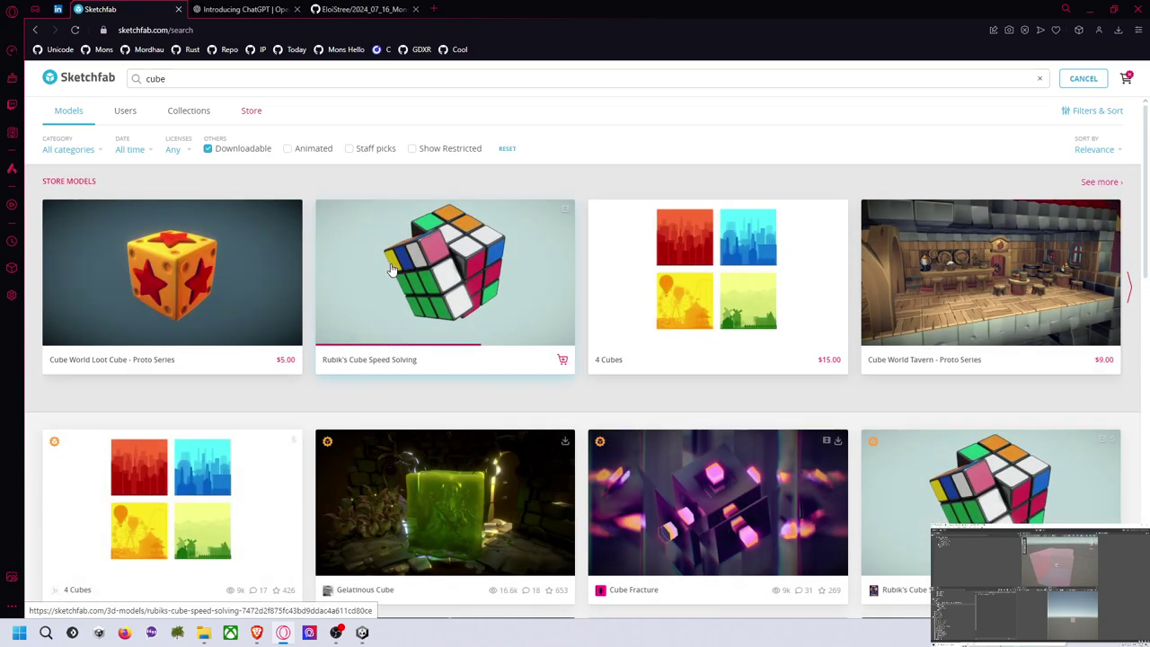
Scroll the 'cube' search results down to the row with the Smart Cube card
scroll(391, 270, "down", 2)
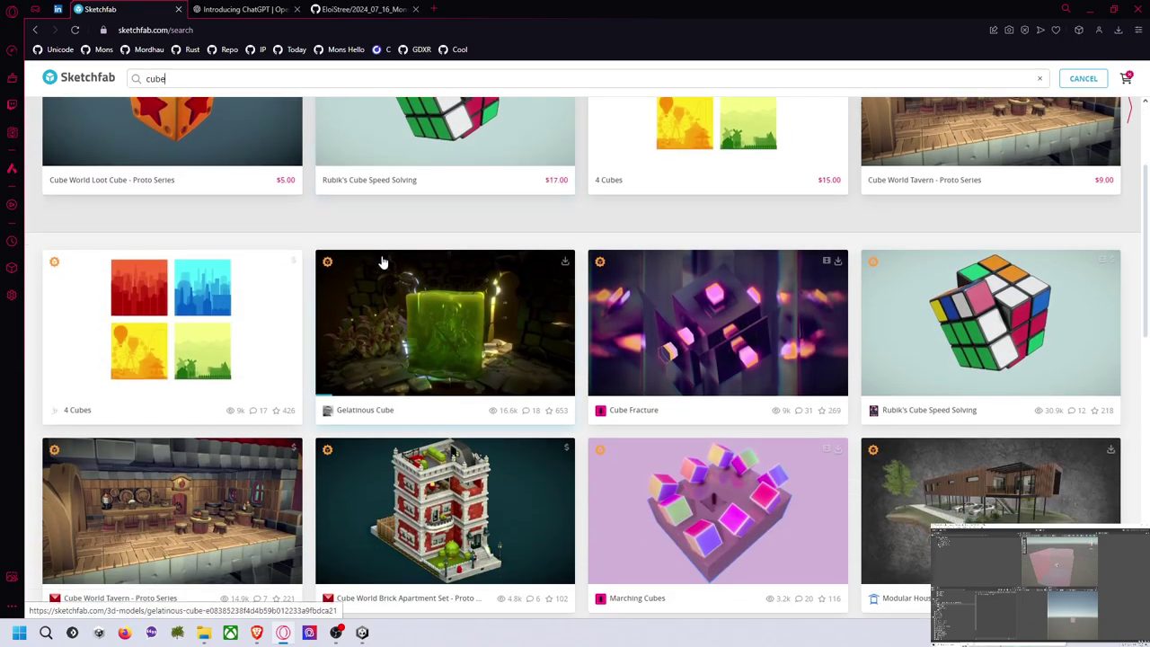
scroll(376, 260, "down", 3)
scroll(373, 260, "down", 1)
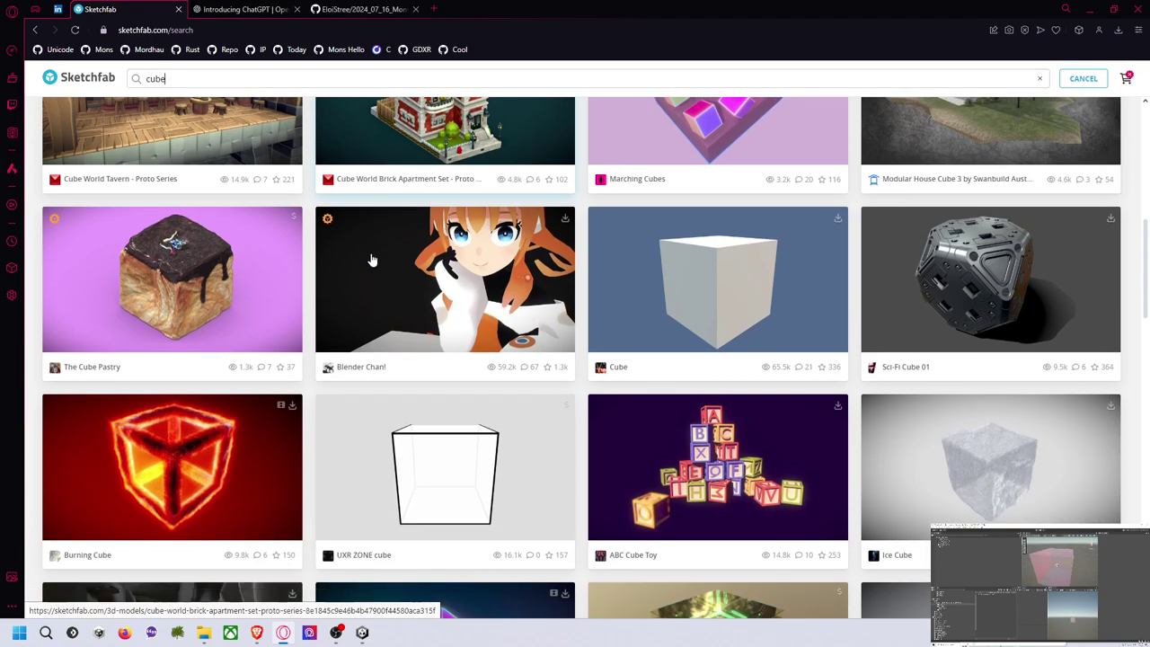
scroll(372, 260, "down", 3)
scroll(373, 259, "down", 1)
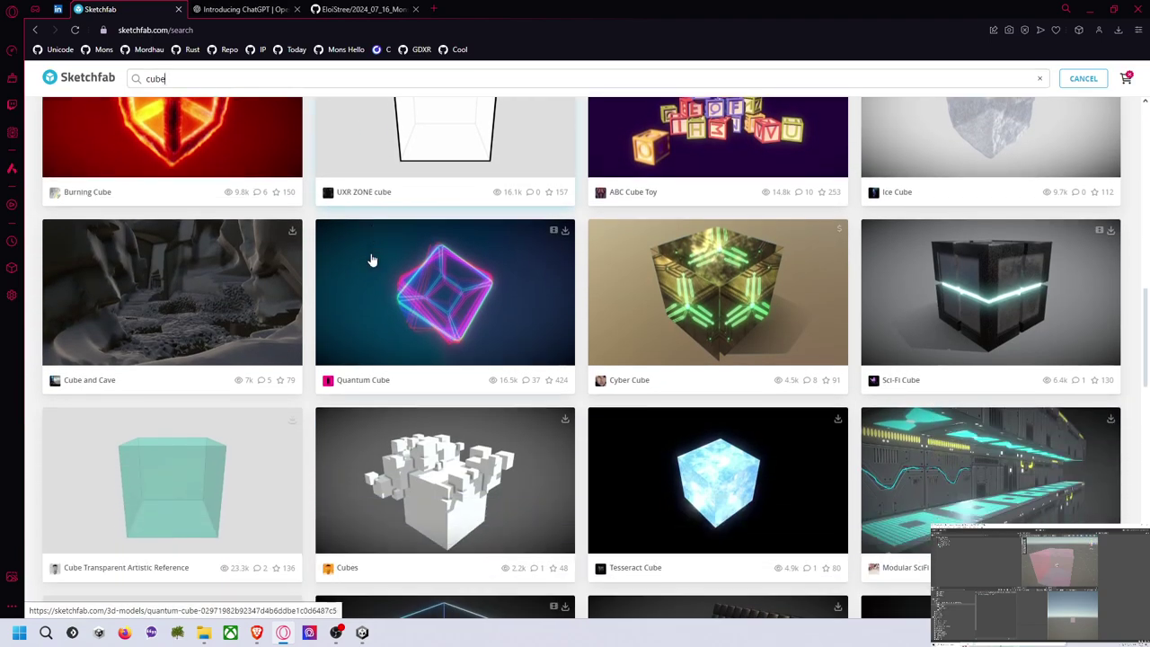
scroll(373, 259, "down", 3)
scroll(370, 257, "down", 2)
scroll(368, 254, "down", 1)
scroll(368, 254, "down", 2)
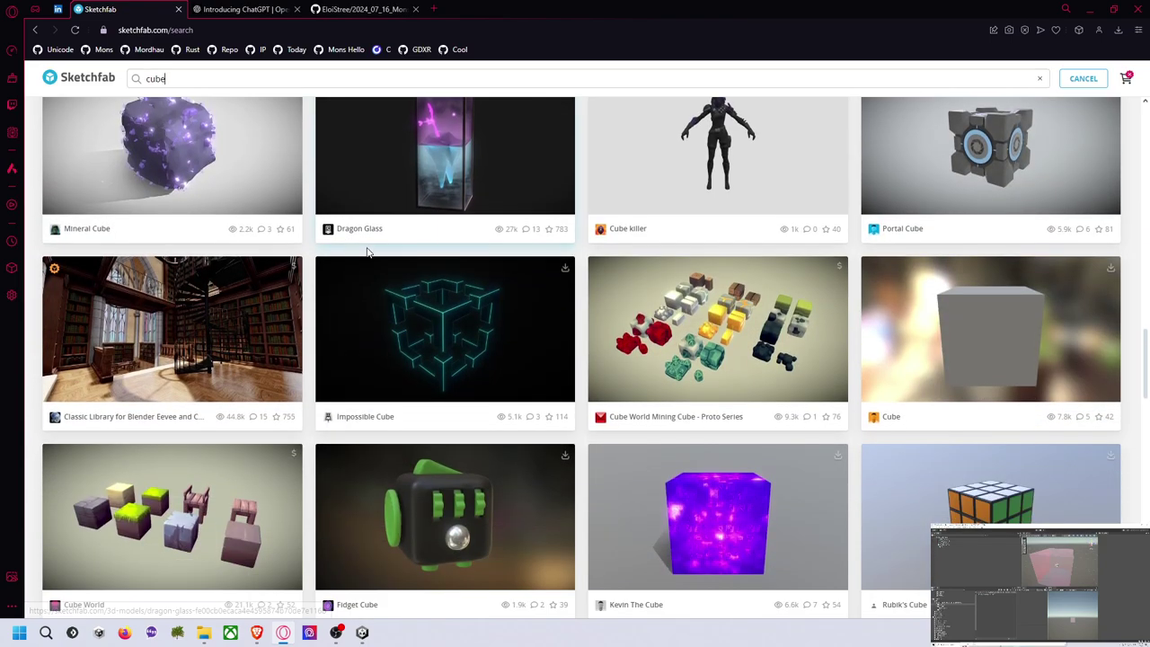
scroll(366, 253, "down", 1)
scroll(364, 252, "down", 2)
scroll(364, 253, "down", 1)
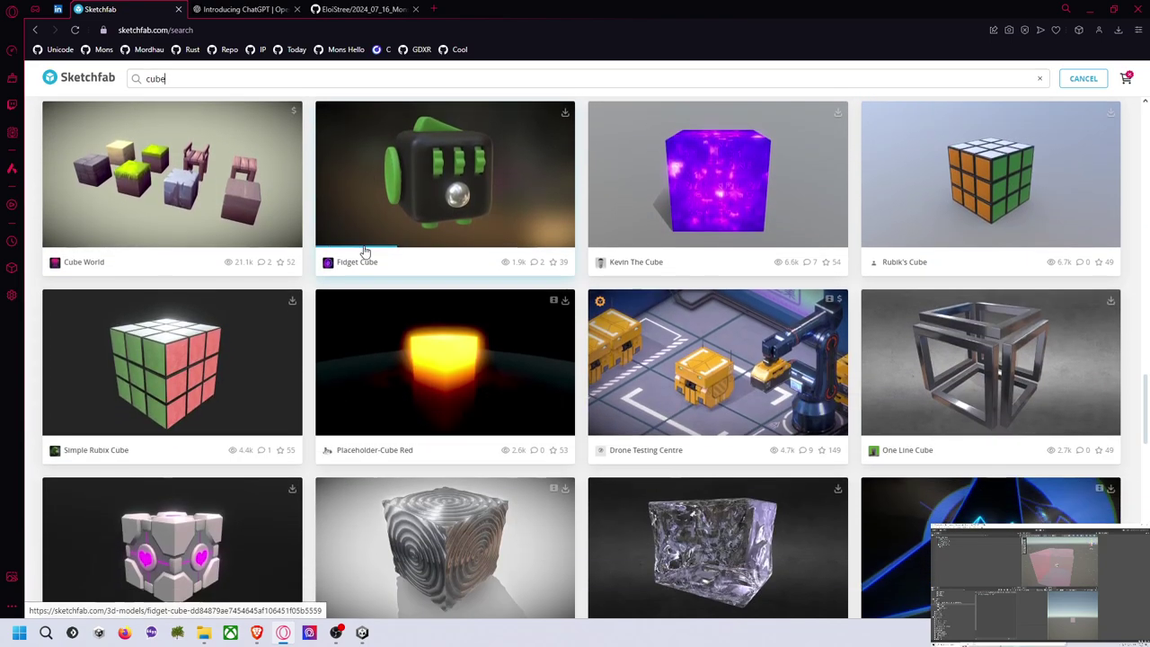
scroll(364, 252, "down", 1)
scroll(365, 252, "down", 1)
scroll(364, 252, "down", 1)
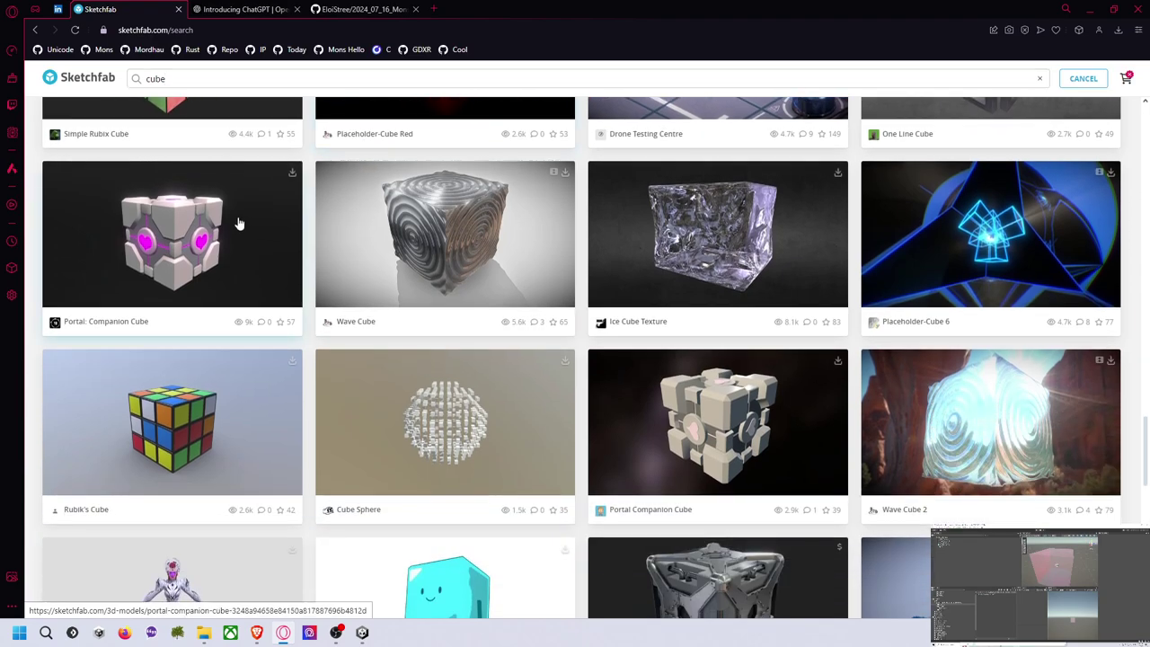
scroll(230, 231, "down", 1)
scroll(229, 231, "down", 1)
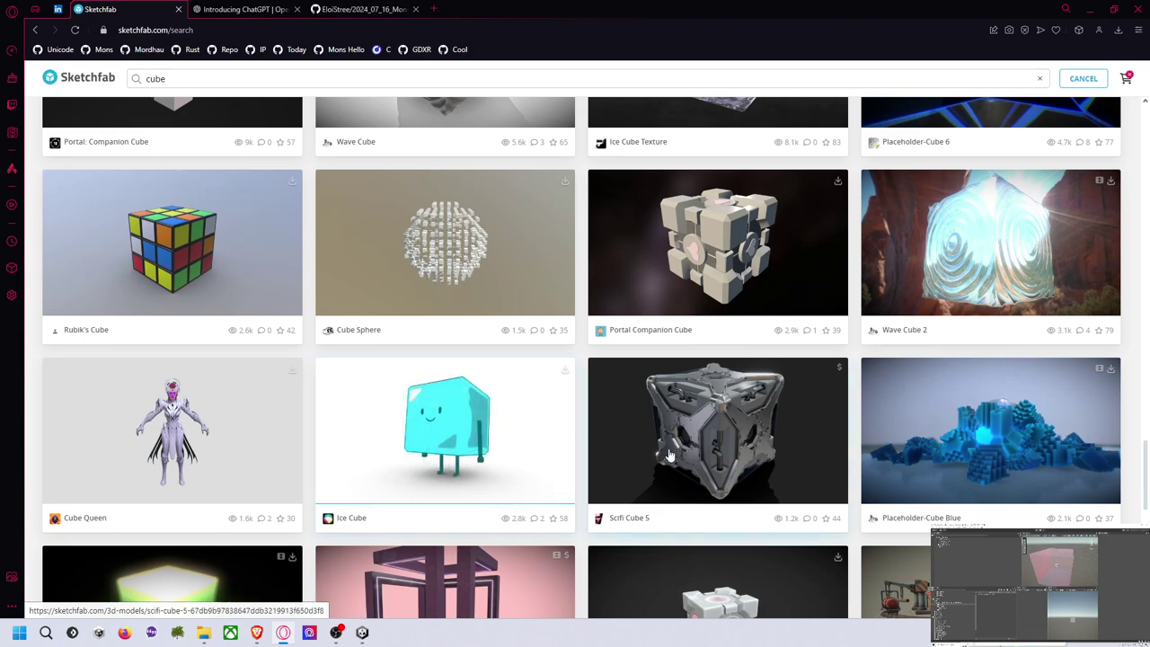
scroll(526, 411, "down", 3)
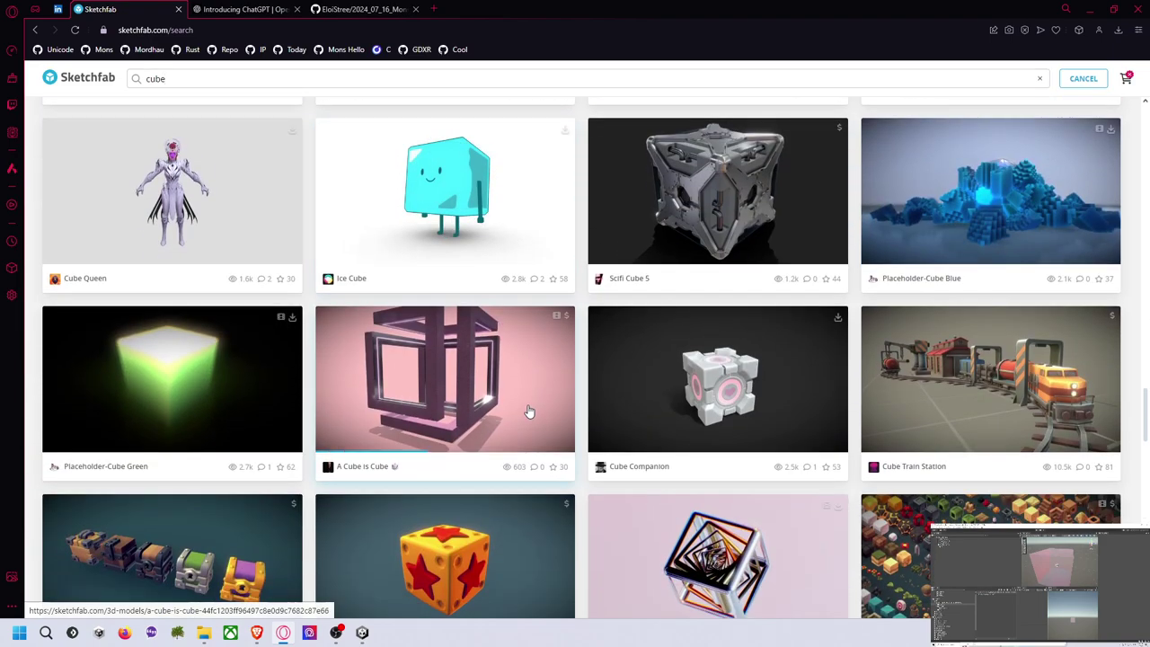
scroll(529, 412, "down", 4)
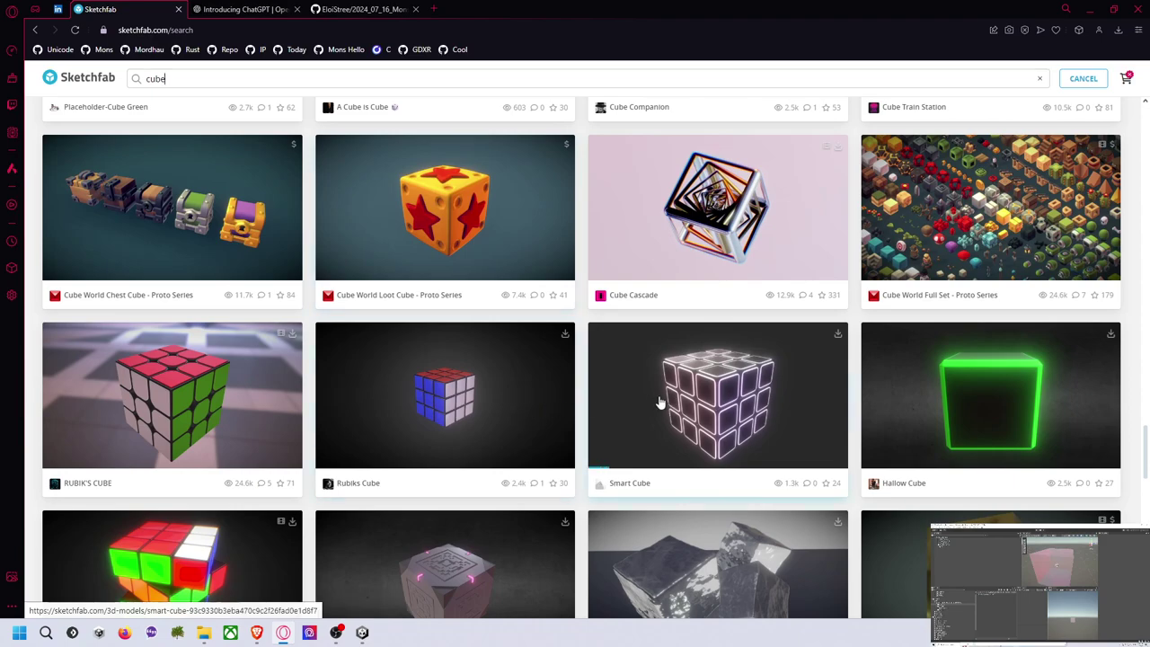
Open Smart Cube, note its 1.3M triangle count, orbit it, close, then reopen its page
left_click(687, 402)
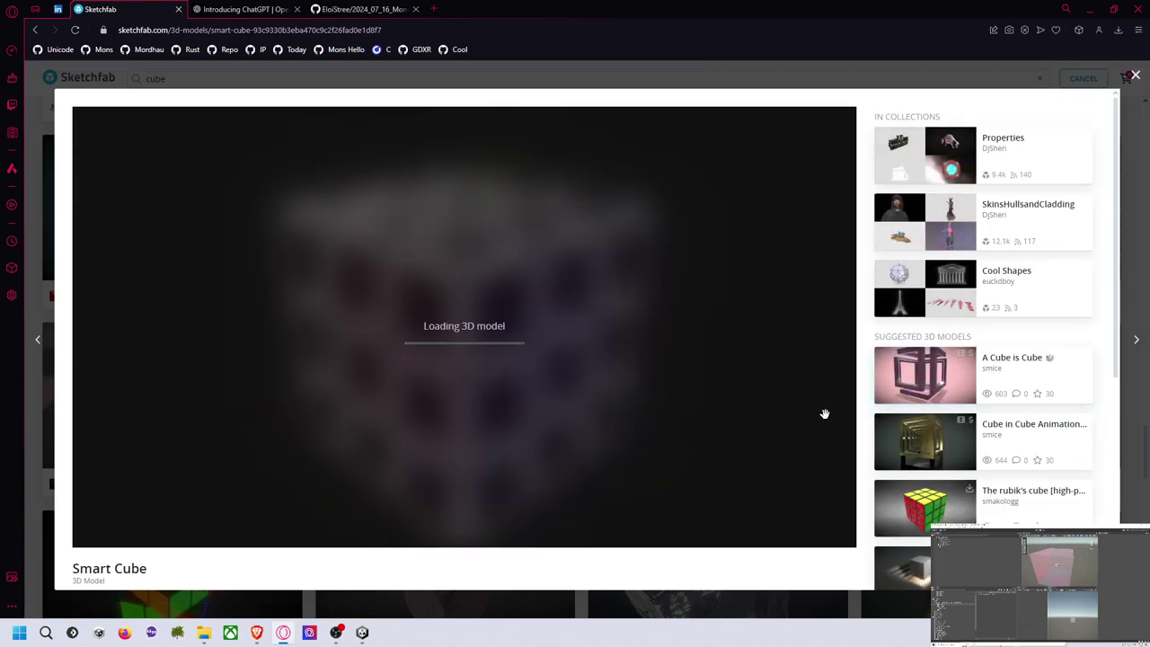
scroll(865, 415, "down", 3)
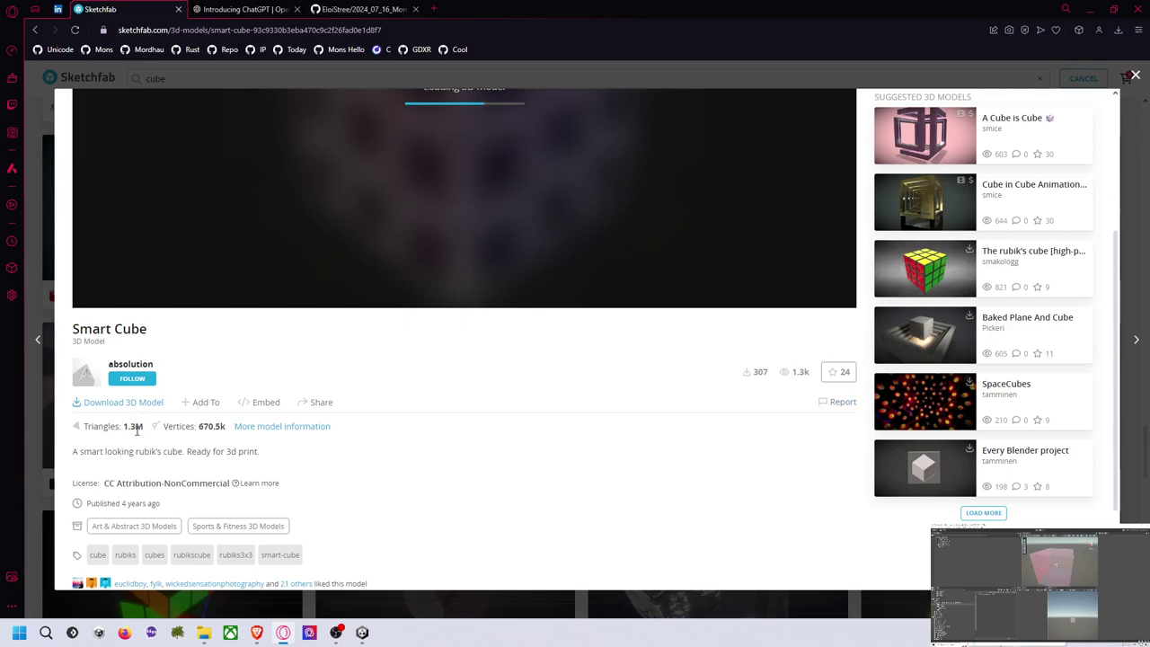
left_click_drag(142, 429, 125, 430)
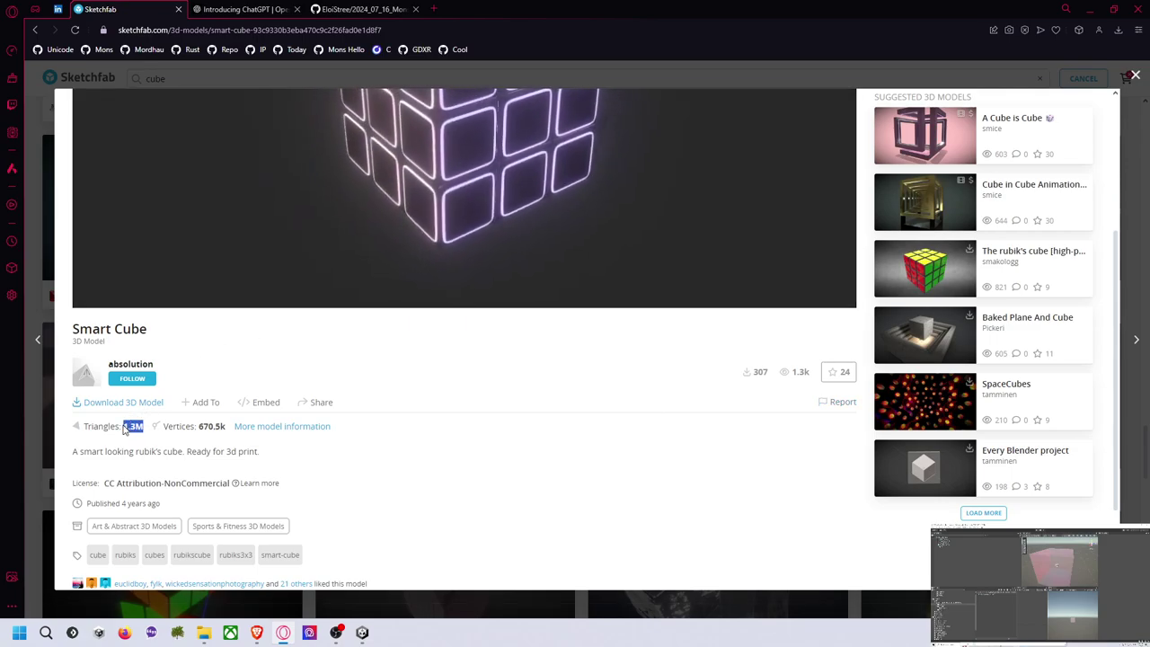
scroll(296, 416, "up", 2)
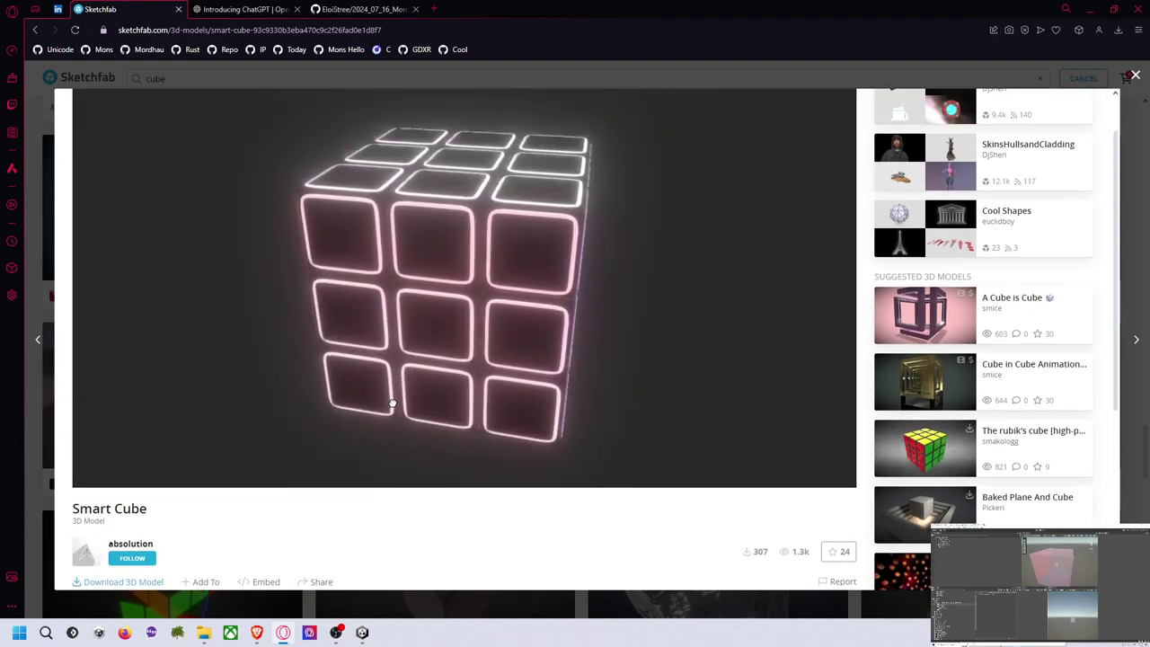
mouse_move(393, 403)
left_mouse_down()
mouse_move(362, 348)
mouse_move(141, 249)
left_mouse_up()
scroll(70, 240, "up", 1)
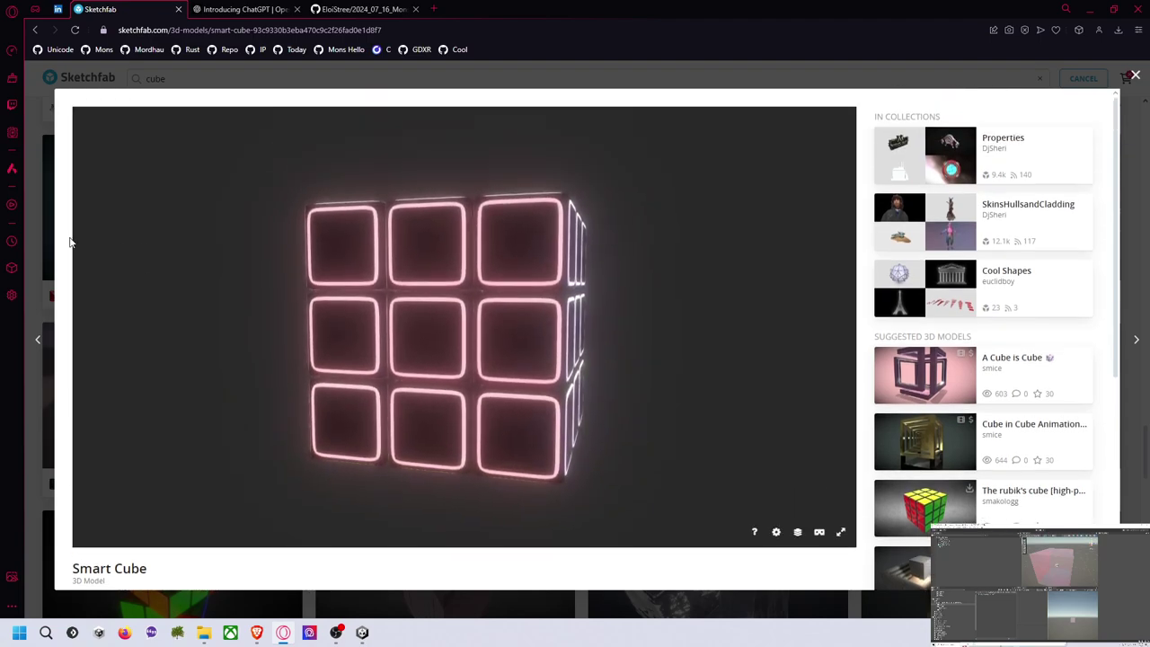
left_click(632, 75)
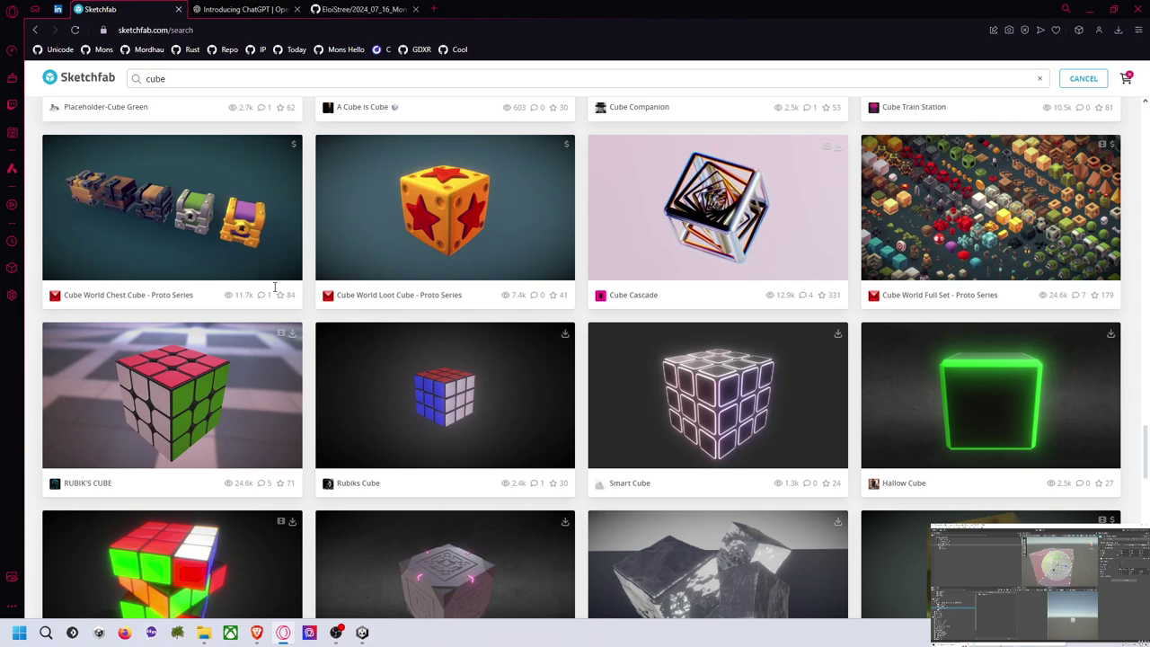
left_click(52, 30)
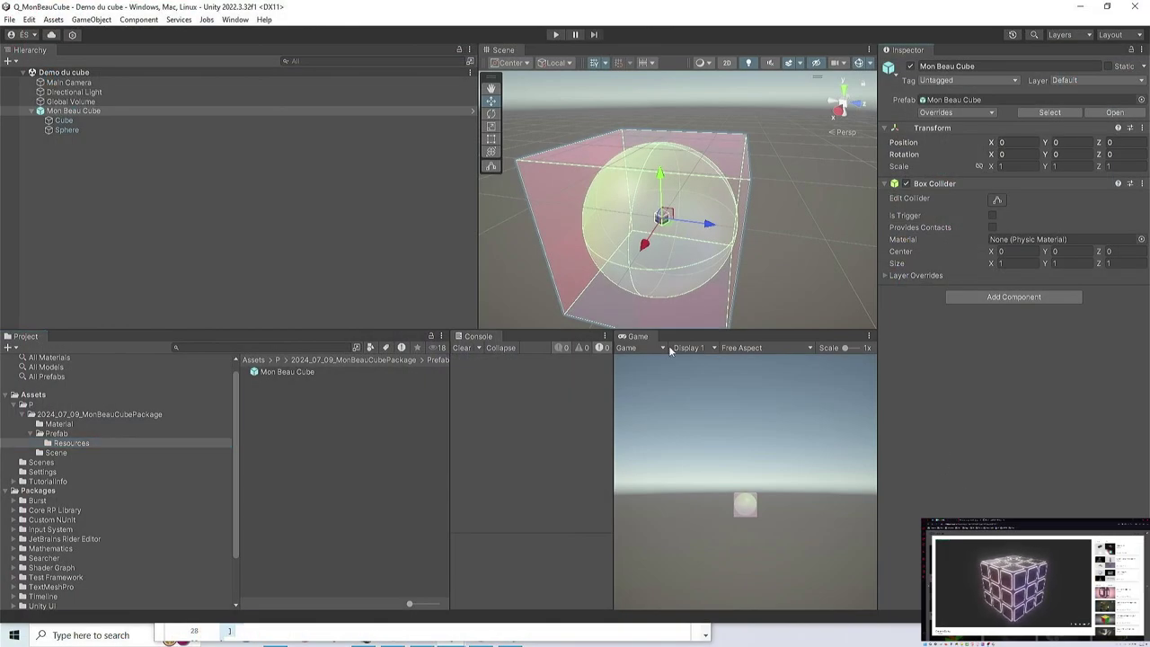
left_click(171, 122)
left_click(176, 110)
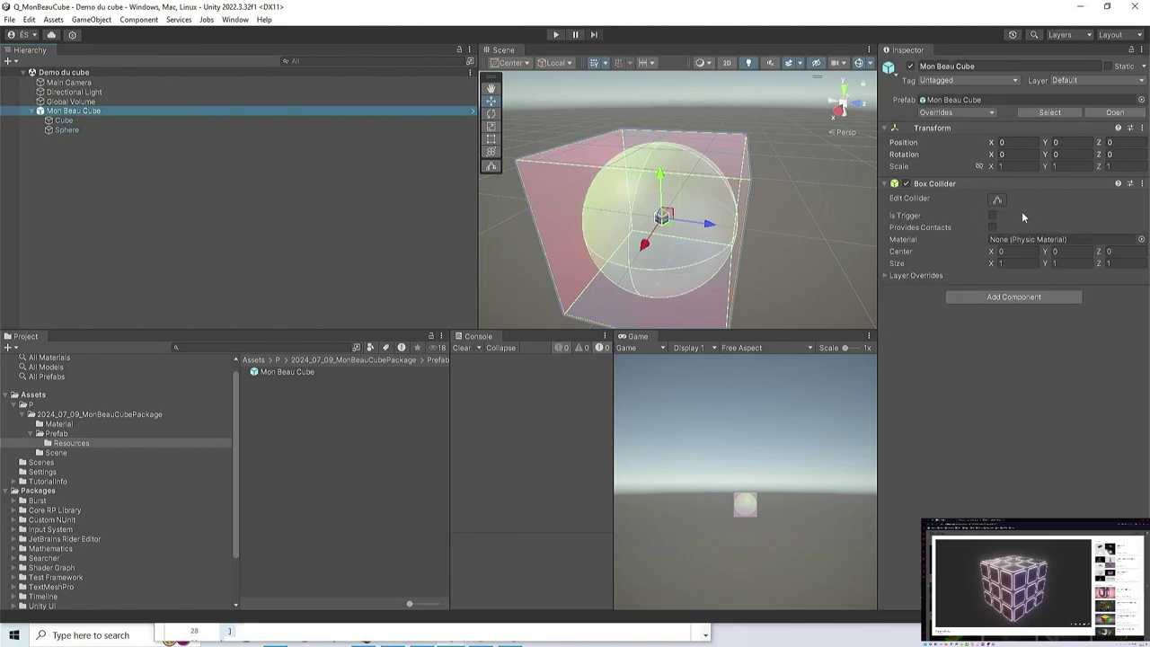
left_click(97, 118)
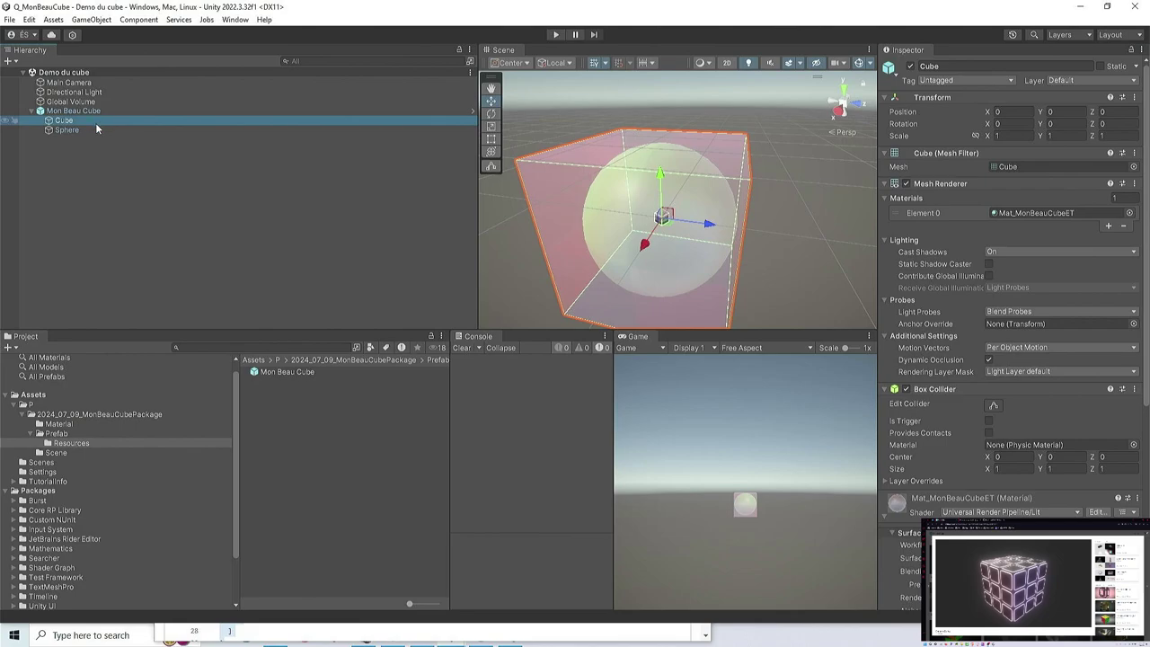
left_click(87, 130)
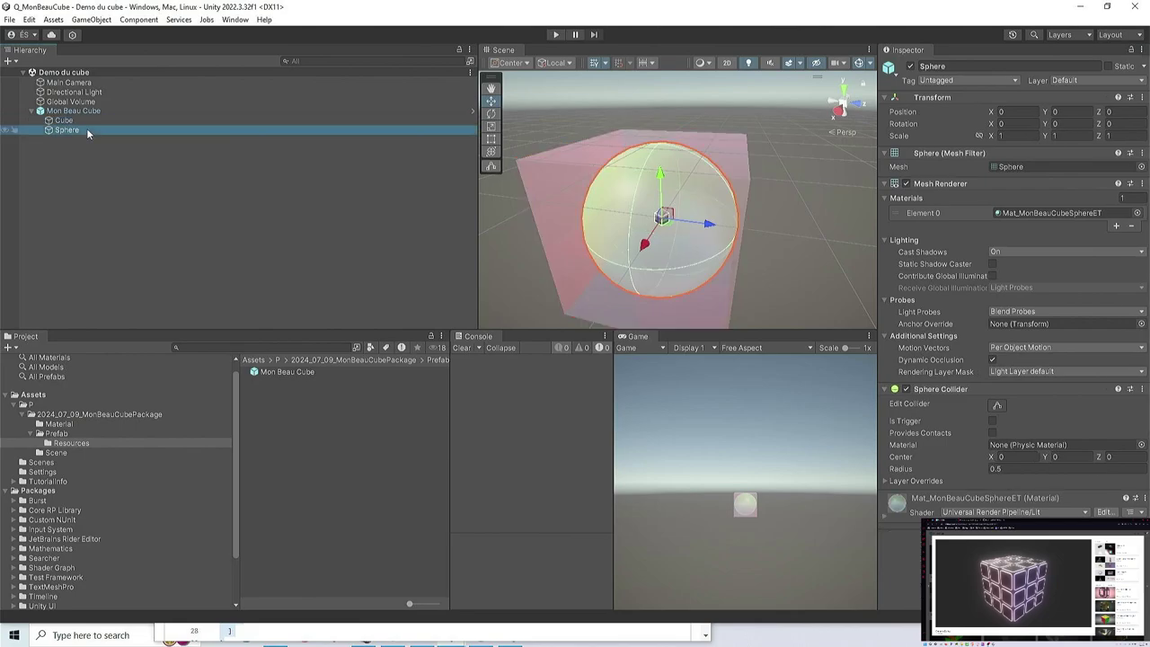
left_click(106, 111)
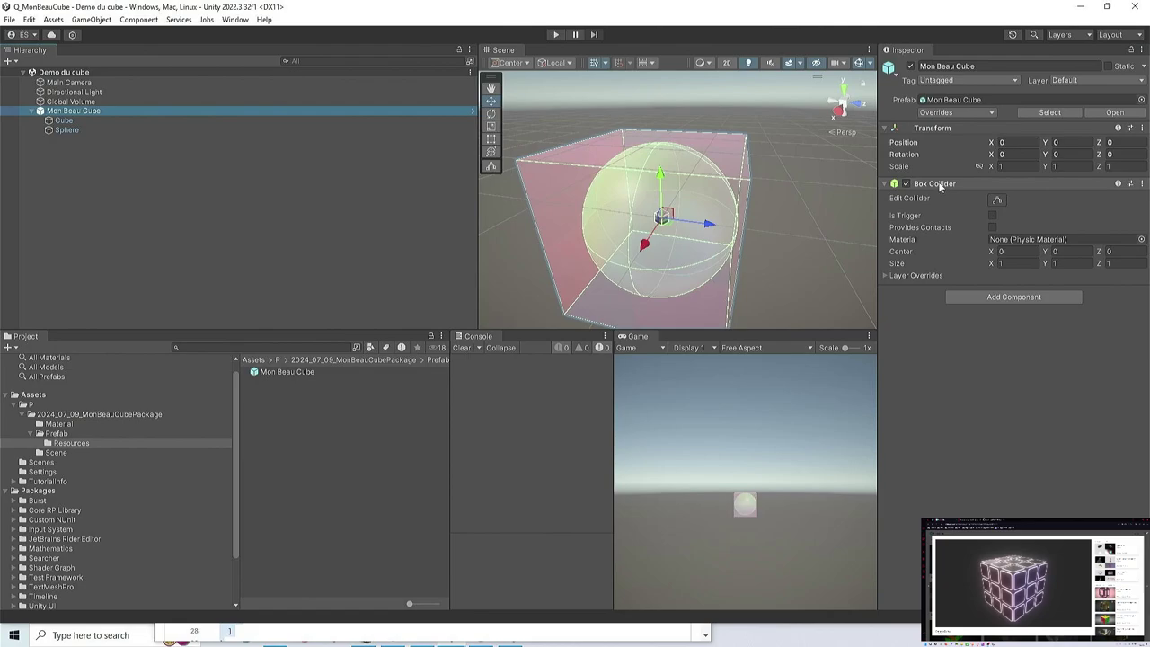
left_click(975, 113)
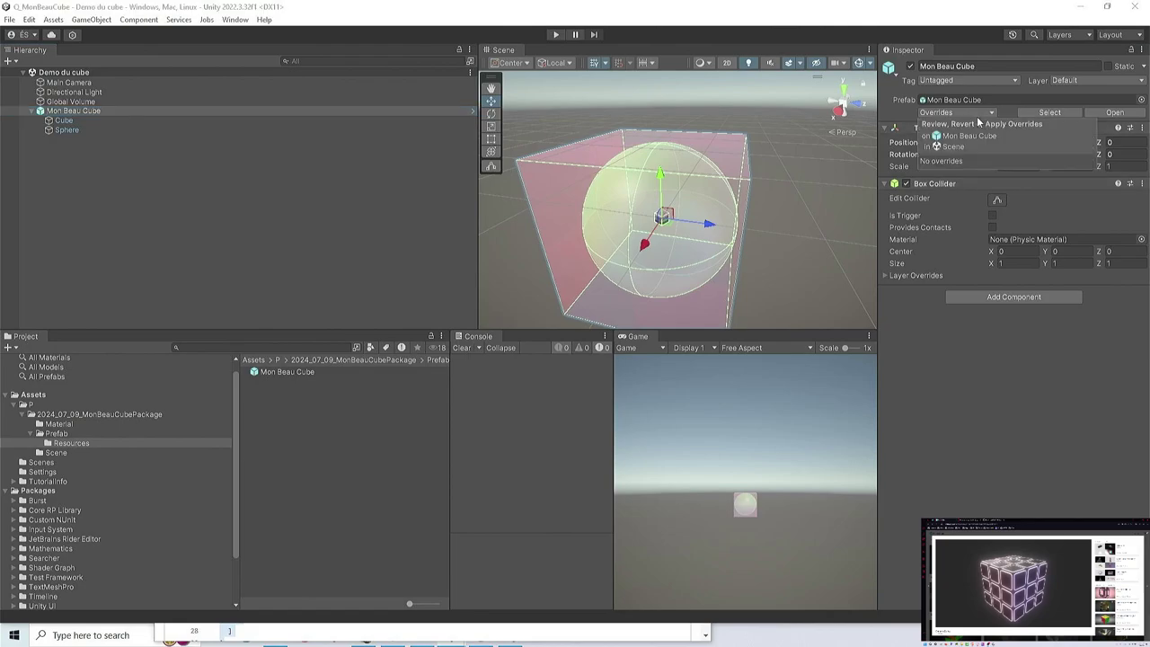
left_click(1020, 358)
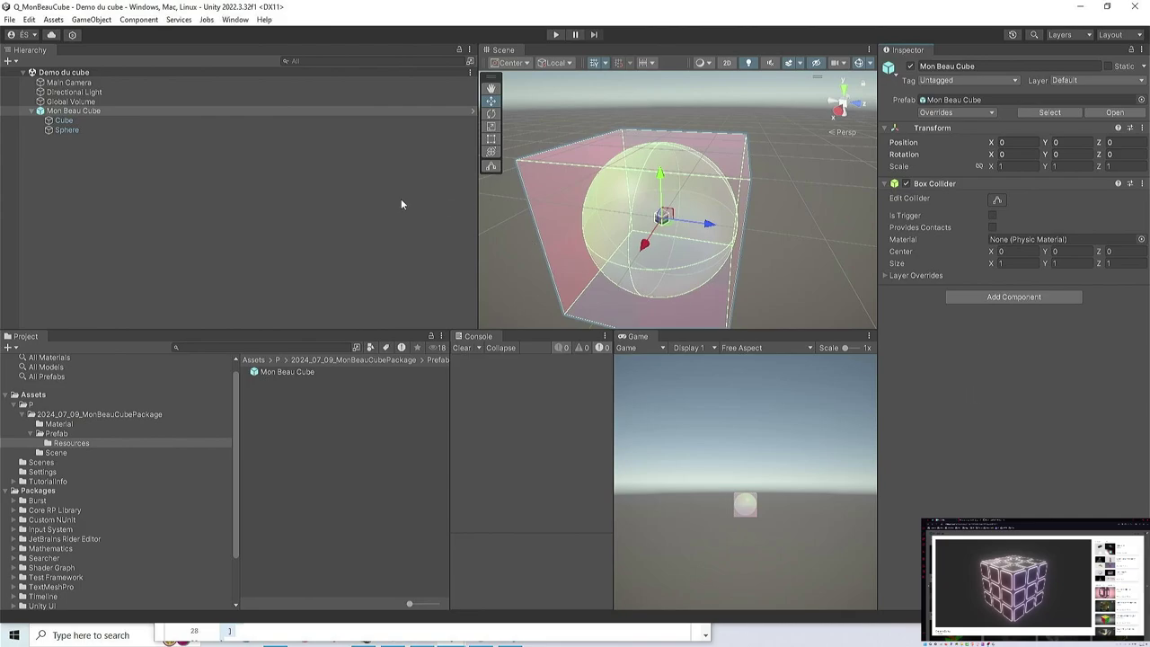
left_click(113, 118)
left_click(99, 111)
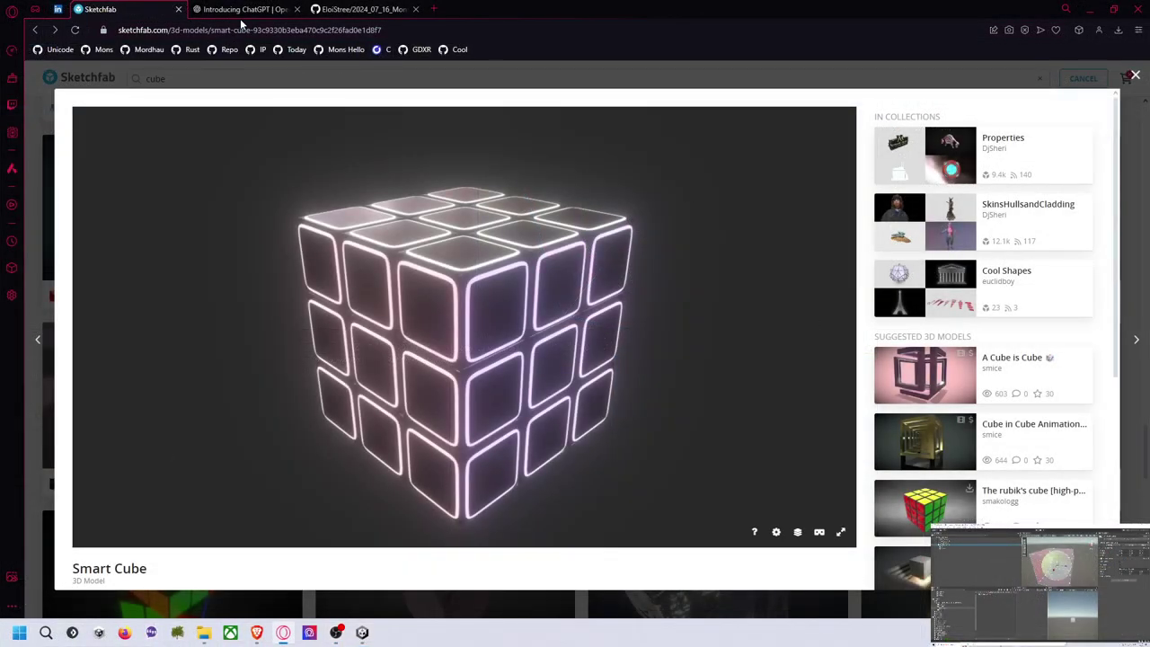
Open 2024_07_17.md in the GitHub repository tab and scroll to its step list
left_click(242, 9)
left_click(360, 9)
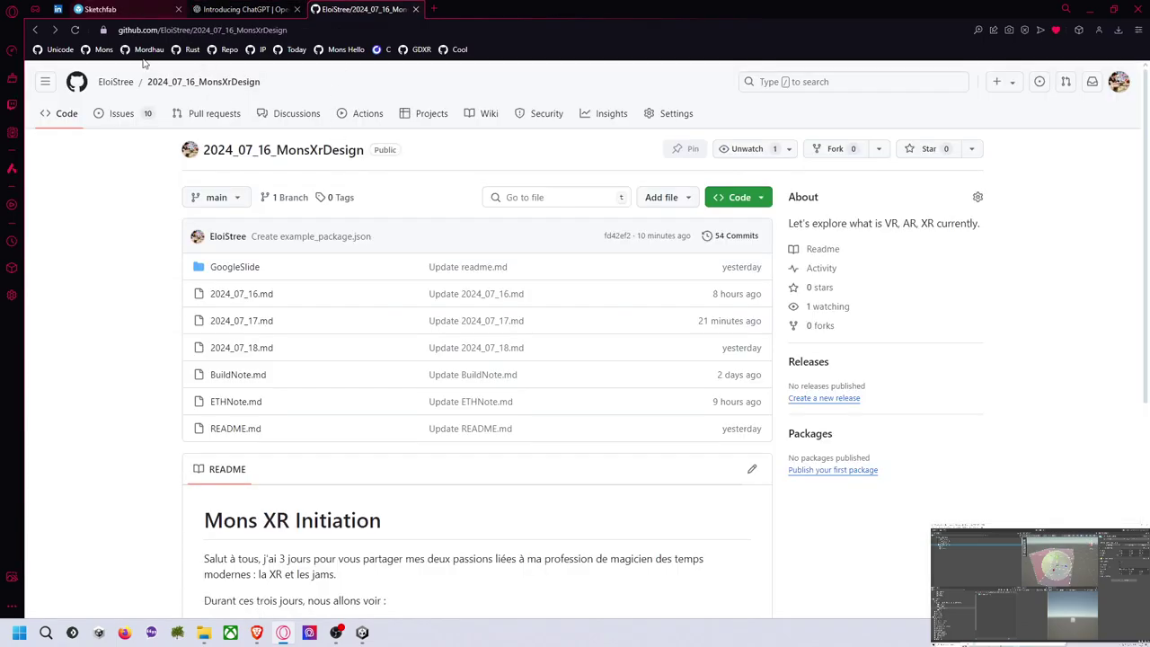
left_click(264, 325)
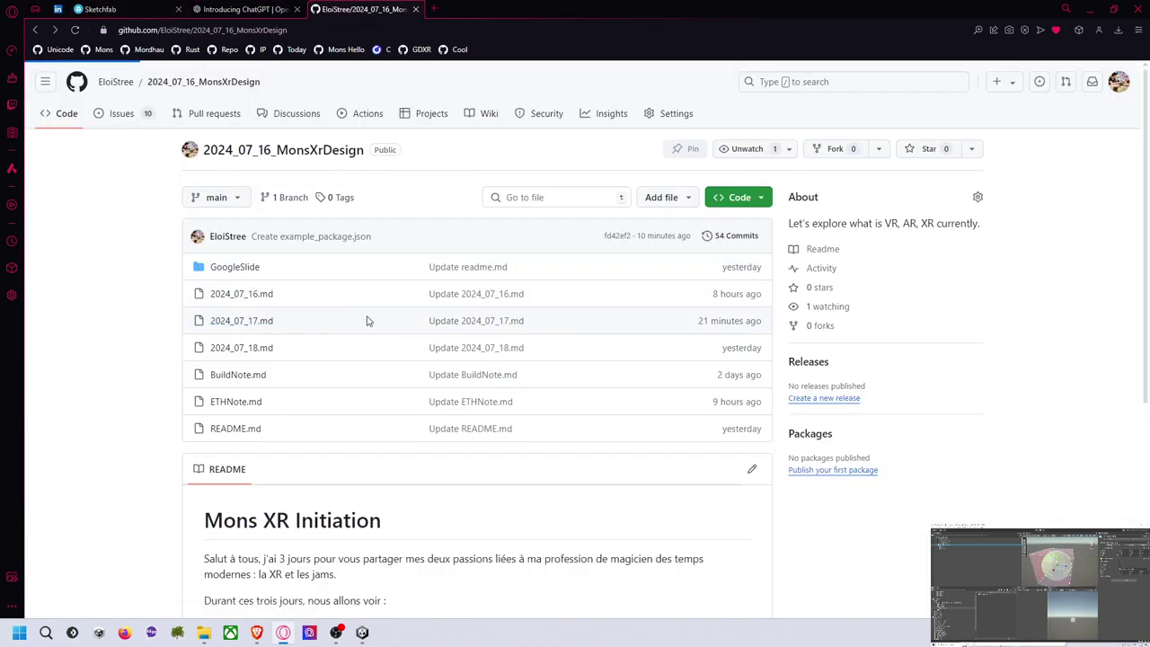
scroll(401, 331, "down", 3)
scroll(401, 327, "down", 3)
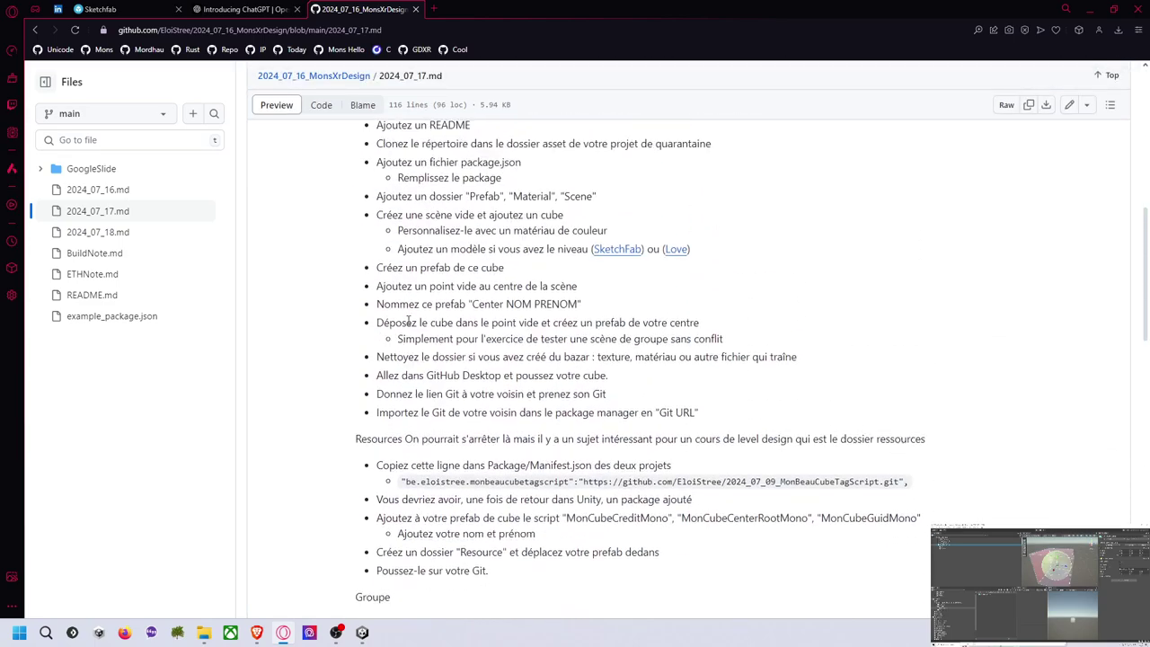
scroll(400, 325, "up", 1)
Highlight the folder, colour material, SketchFab model, cube prefab and empty centre point steps
mouse_move(414, 231)
left_mouse_down()
mouse_move(521, 231)
mouse_move(632, 265)
left_mouse_up()
left_click(434, 247)
left_click_drag(473, 282, 682, 285)
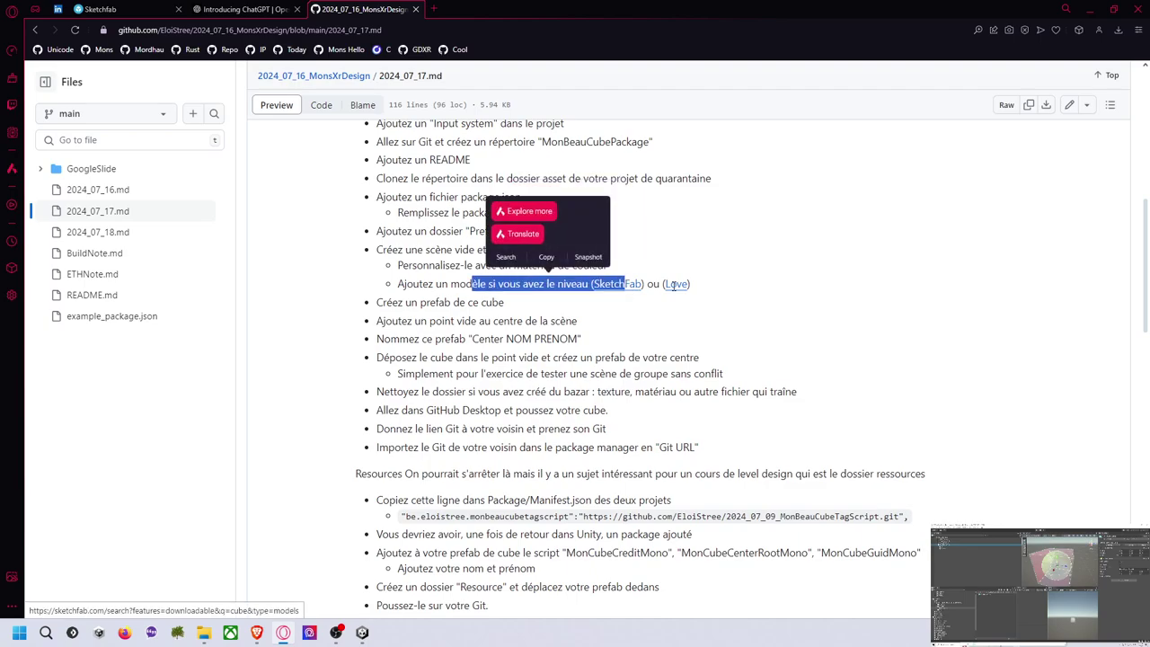
left_click_drag(436, 302, 532, 305)
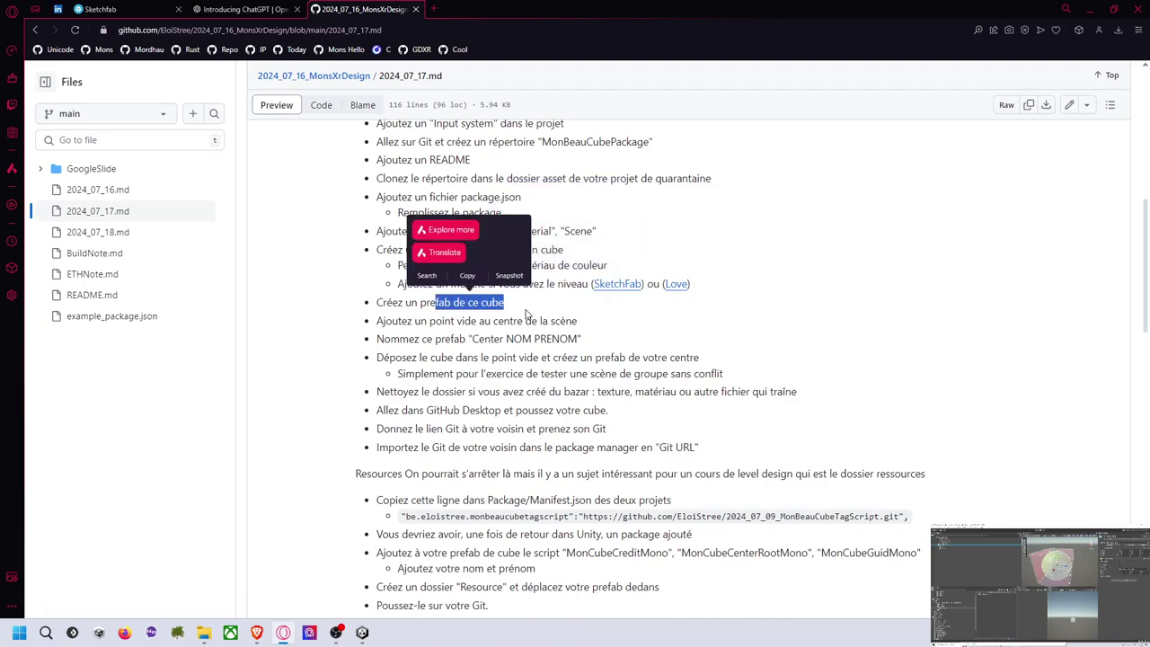
left_click_drag(398, 322, 588, 323)
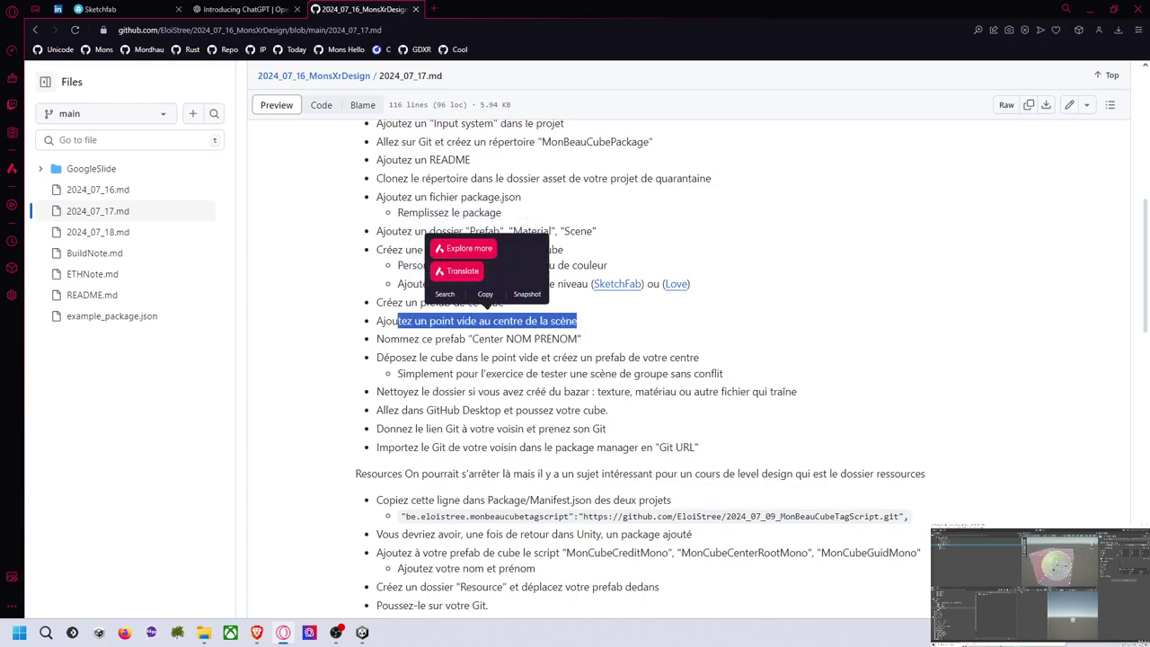
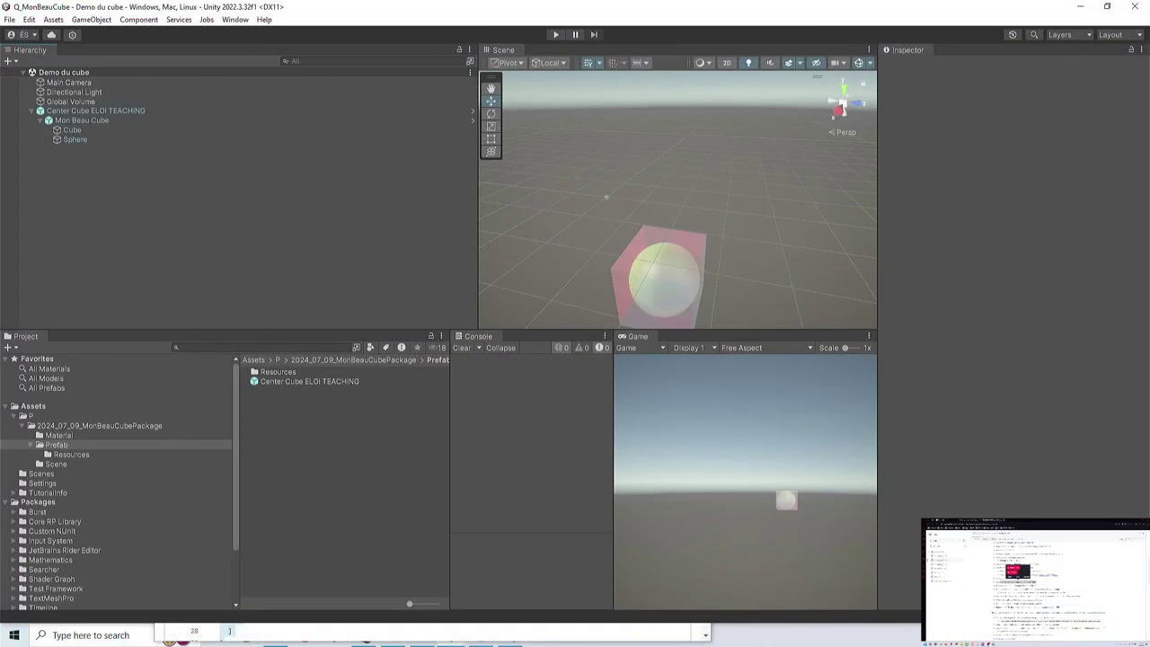
Ping the Mon Beau Cube and Center Cube prefabs, list the Prefab folder, then switch to the browser
left_click(186, 120)
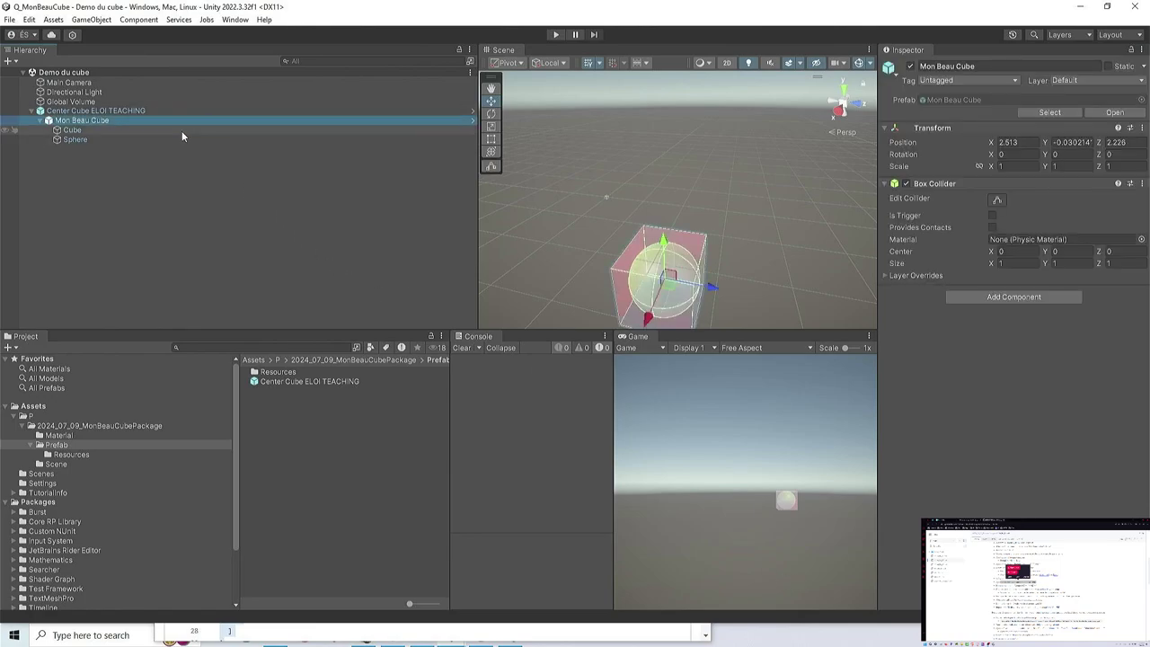
left_click(149, 110)
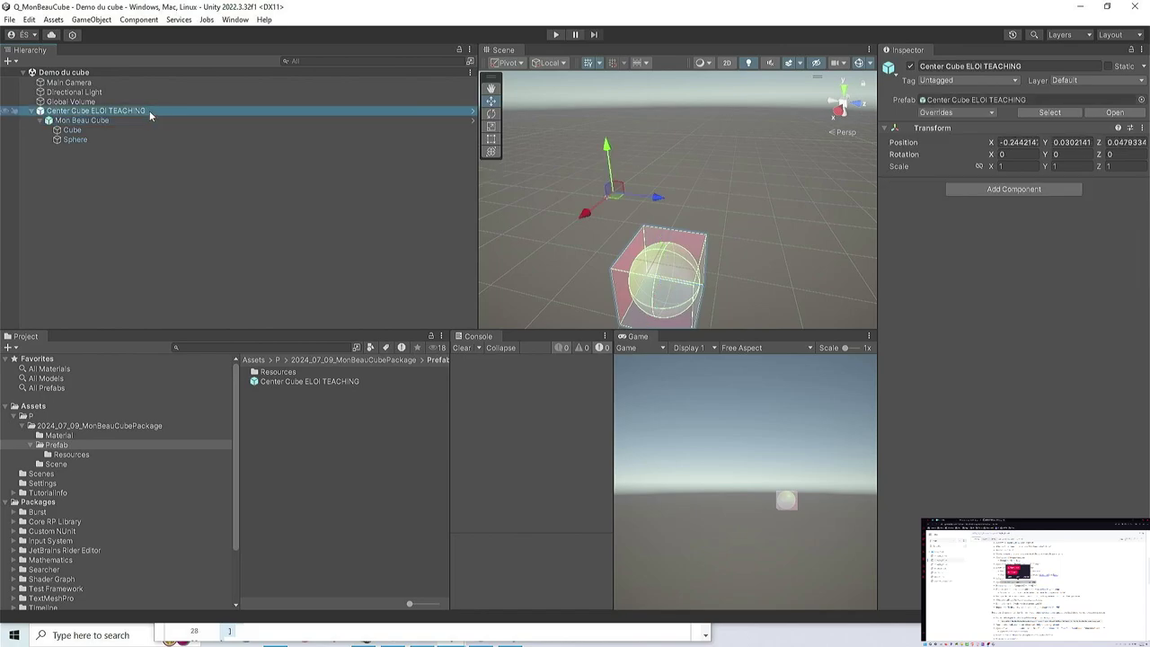
left_click(83, 123)
left_click(1033, 112)
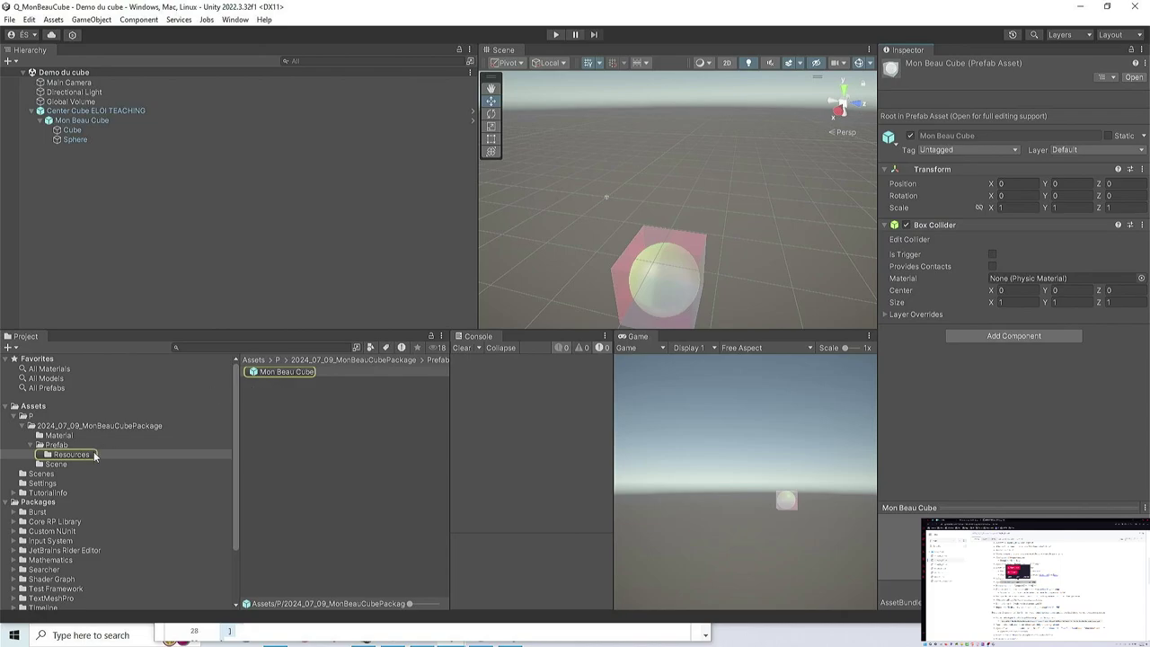
left_click(111, 111)
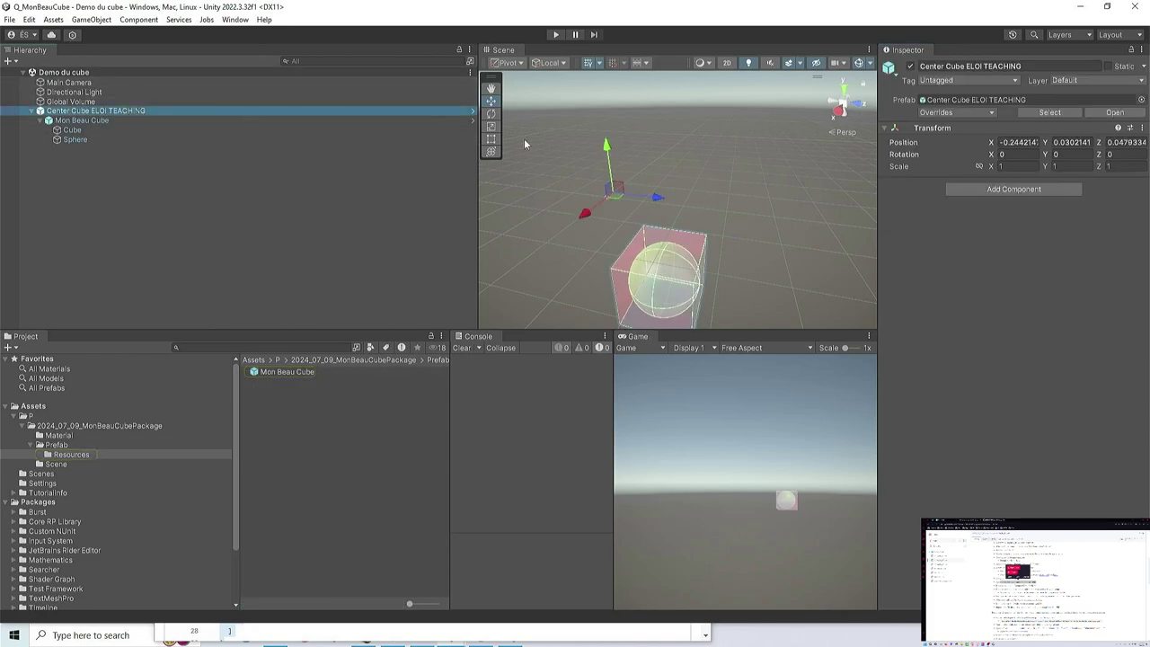
left_click(1033, 115)
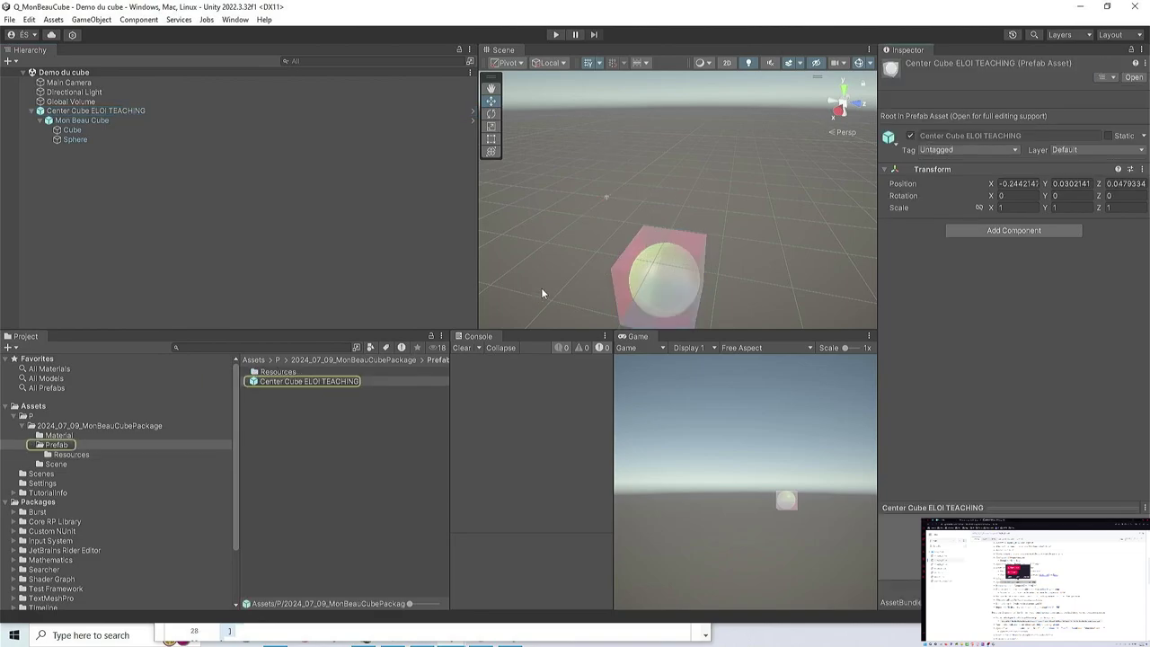
left_click(97, 450)
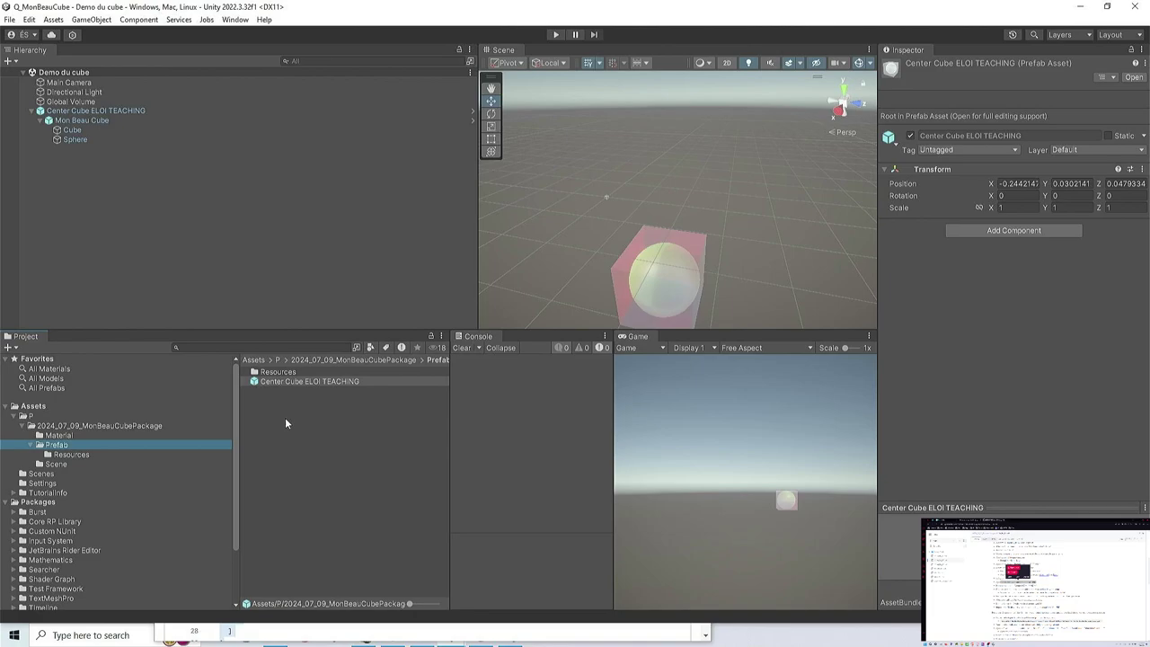
key("alt+Tab")
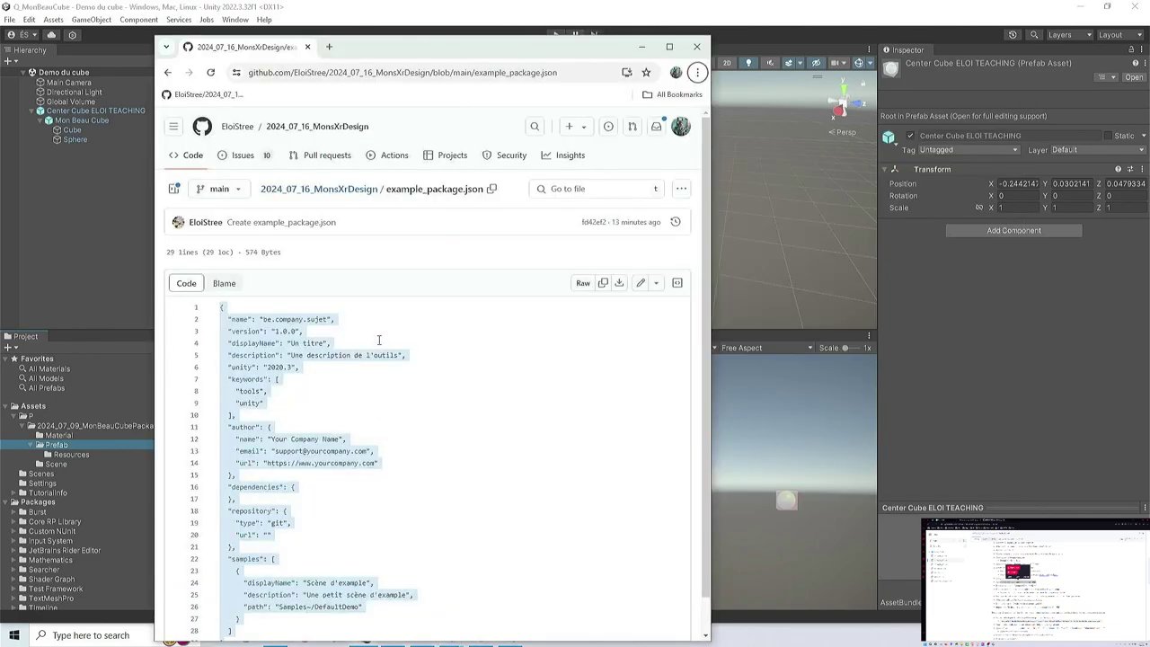
Open 2024_07_17.md in the repository and highlight its prefab creation and group-scene testing notes
left_click(319, 191)
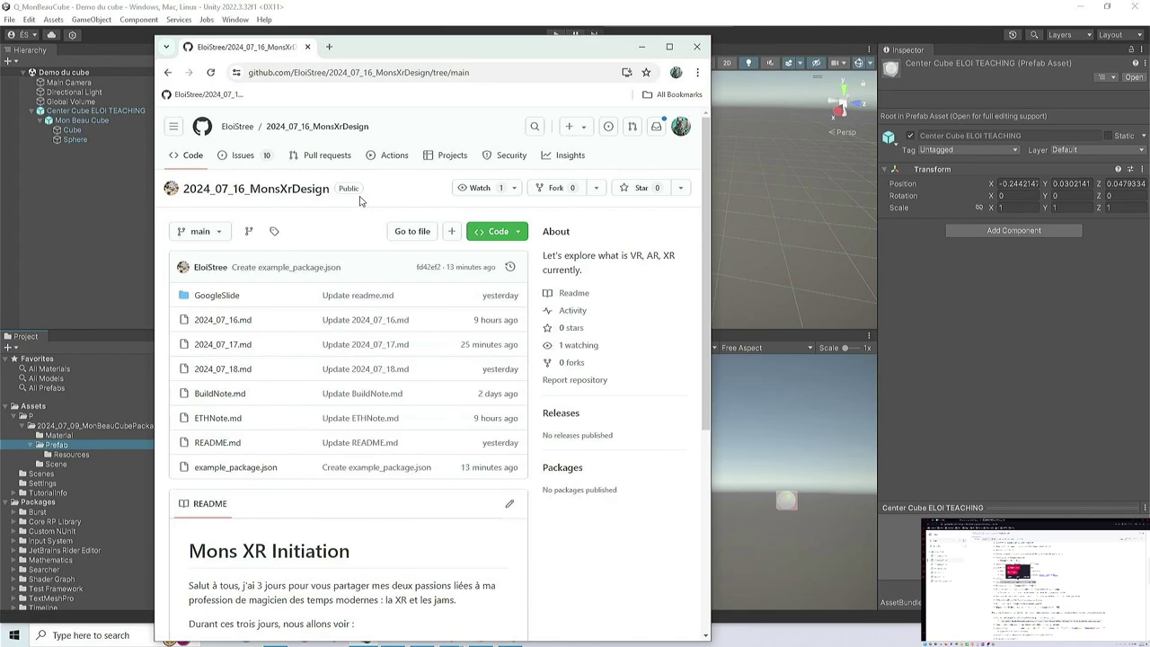
left_click(265, 348)
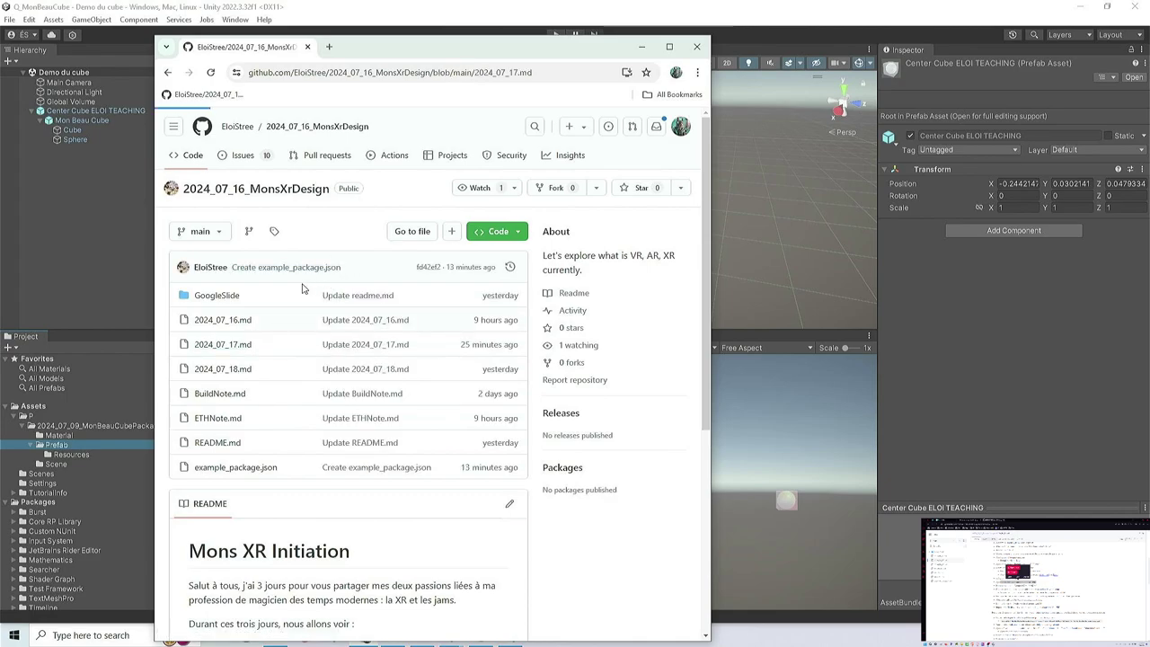
scroll(286, 289, "down", 5)
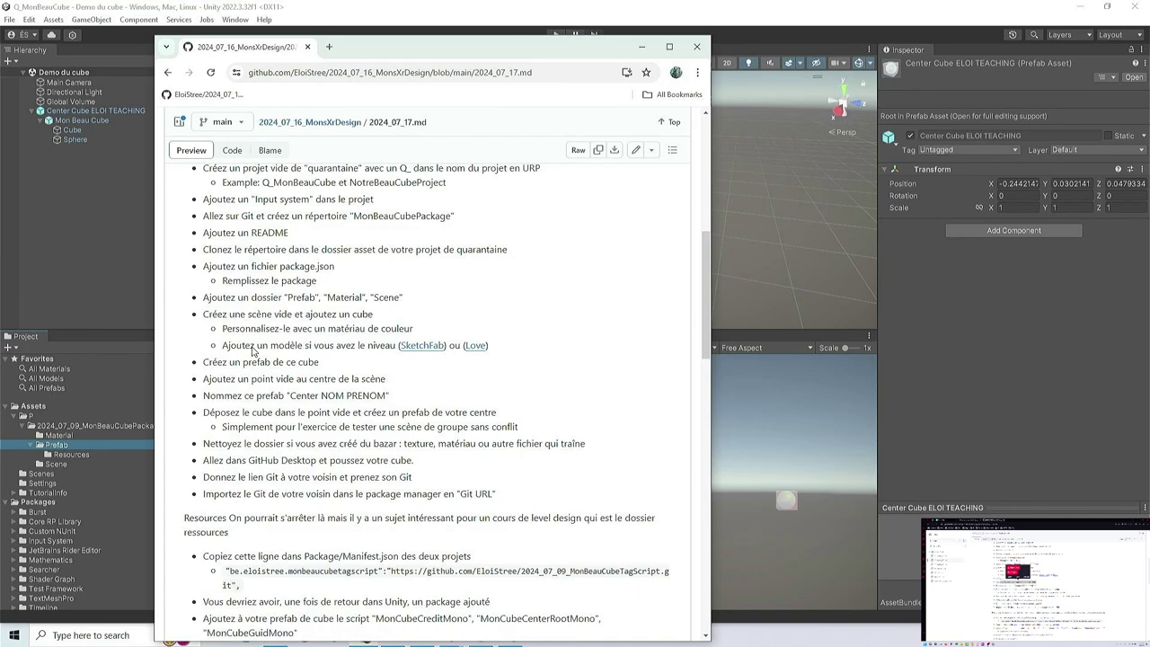
mouse_move(206, 362)
left_mouse_down()
mouse_move(417, 411)
mouse_move(480, 407)
left_mouse_up()
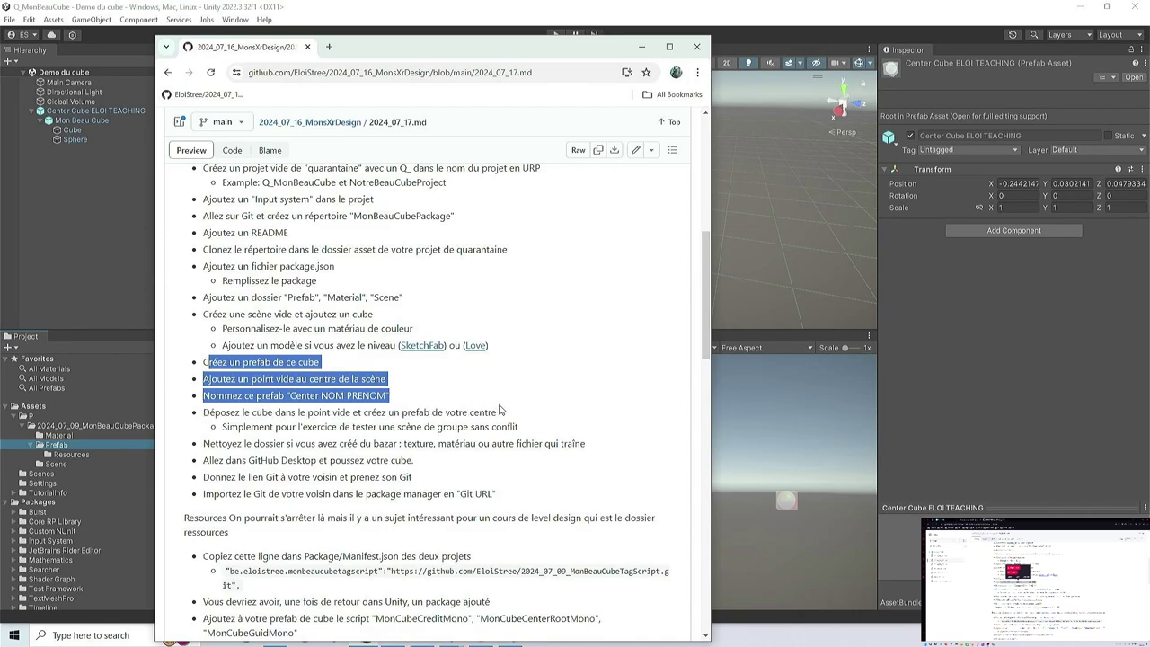
mouse_move(481, 407)
left_mouse_down()
mouse_move(506, 425)
mouse_move(461, 414)
left_mouse_up()
left_click_drag(274, 426, 512, 427)
scroll(433, 419, "down", 1)
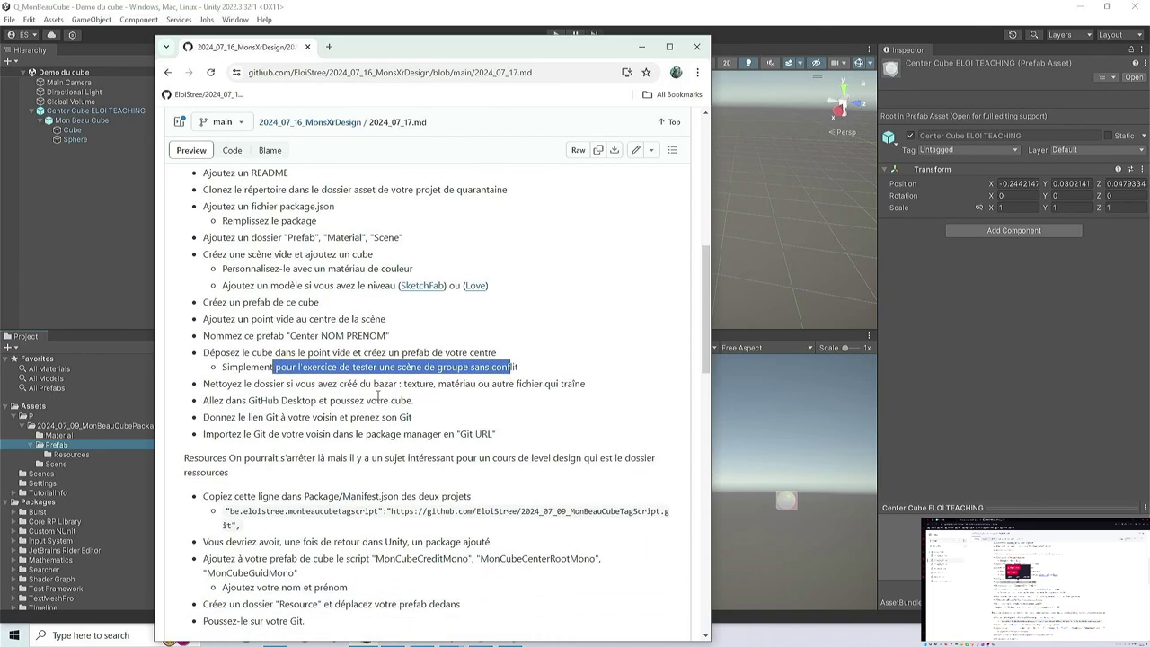
left_click_drag(322, 384, 480, 383)
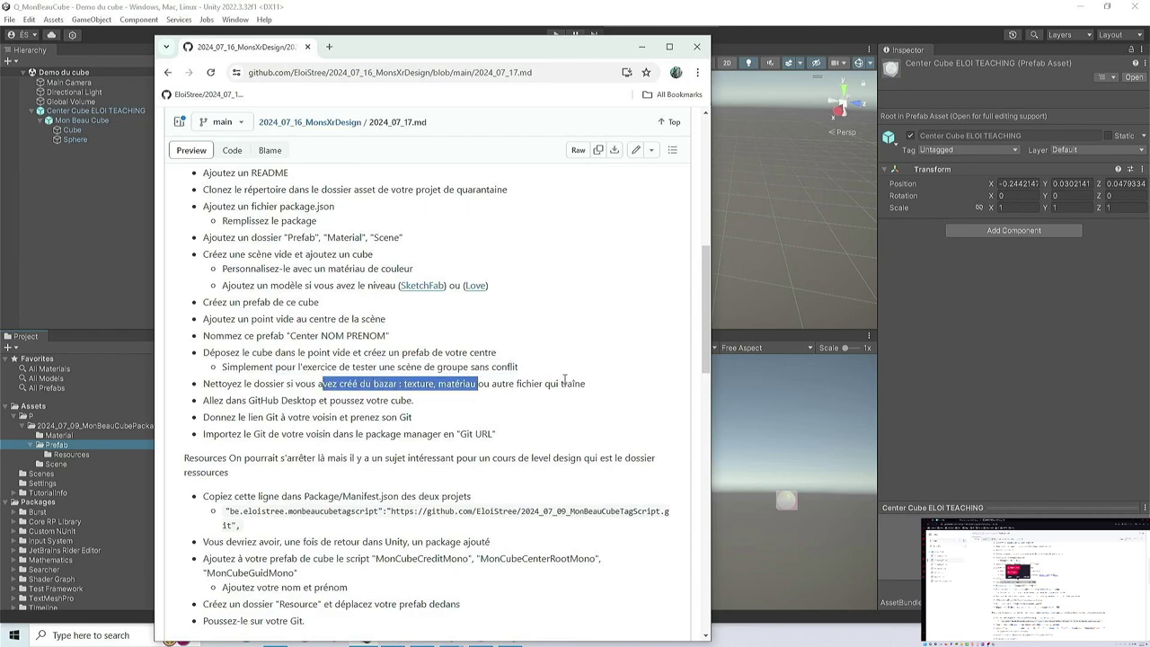
left_click(89, 360)
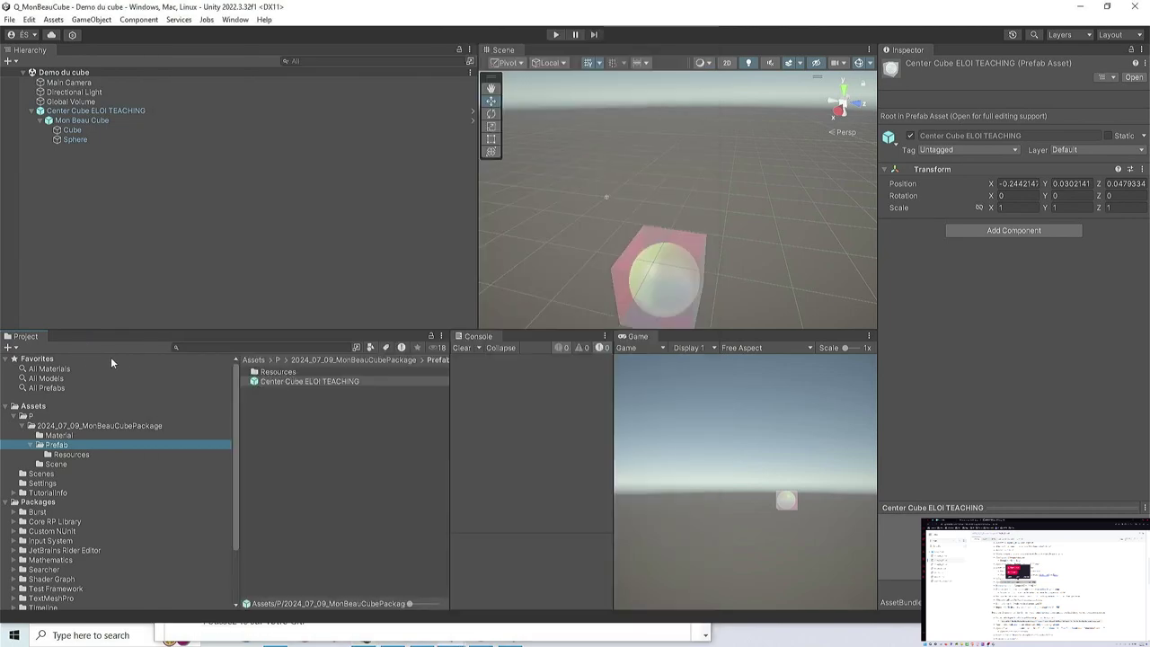
Open the package's package.json in VS Code and select its Samples~/DefaultDemo path
left_click(65, 427)
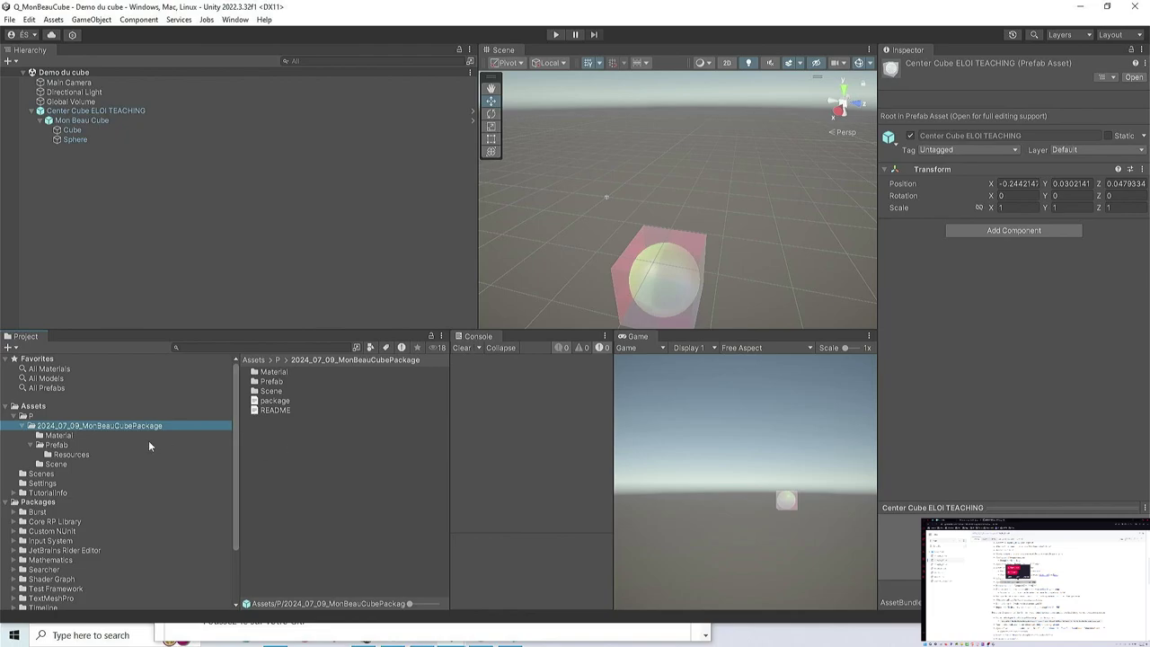
double_click(274, 401)
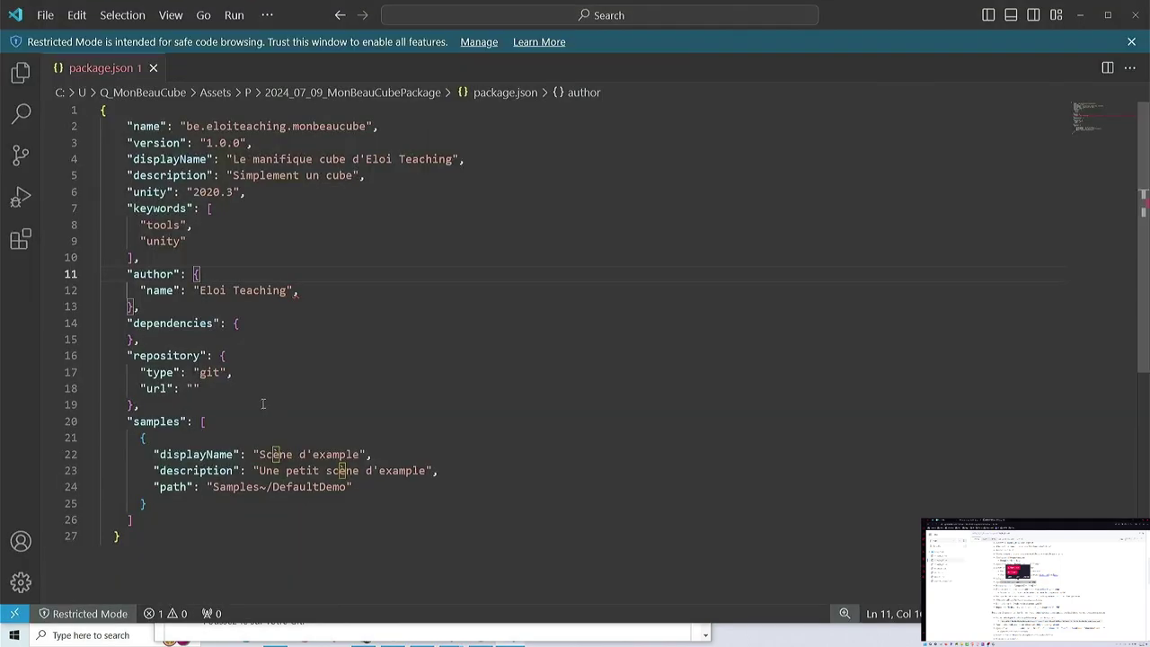
left_click_drag(213, 486, 347, 487)
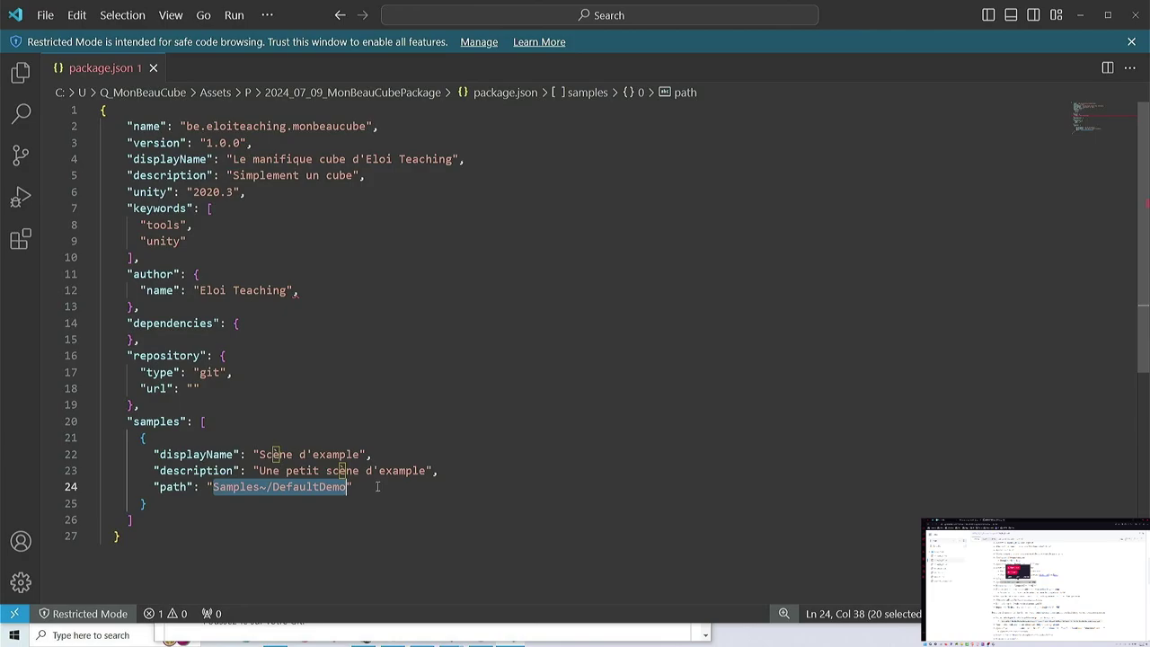
key("alt+Tab")
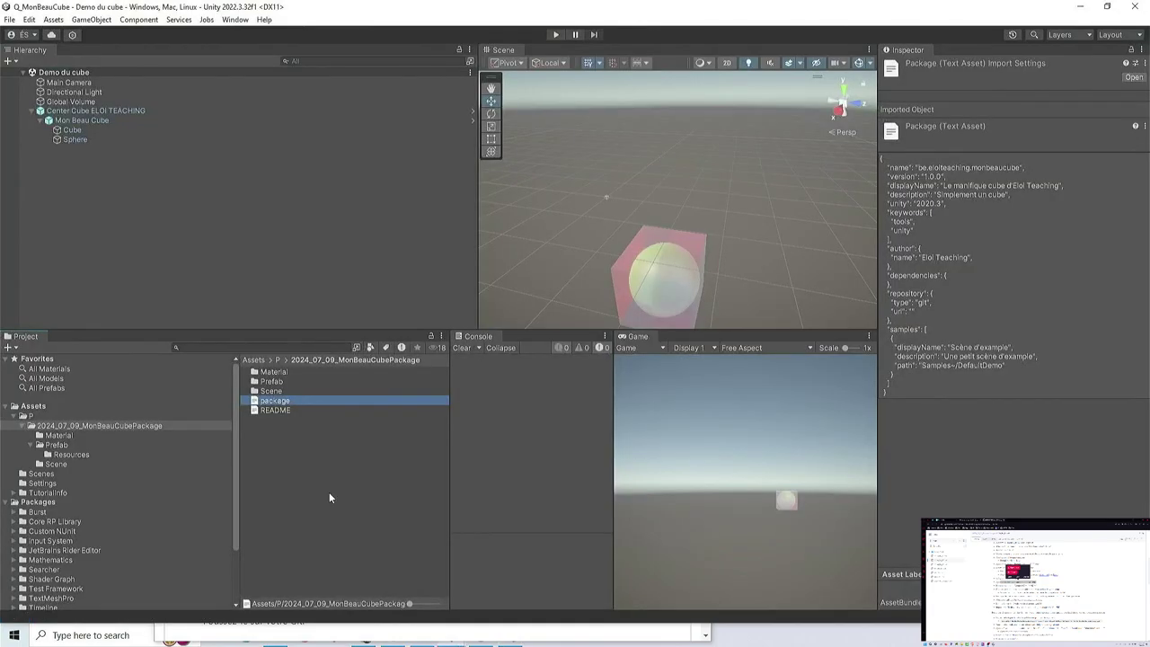
Reveal the package folder in File Explorer and create a Samples~ folder inside it
right_click(285, 462)
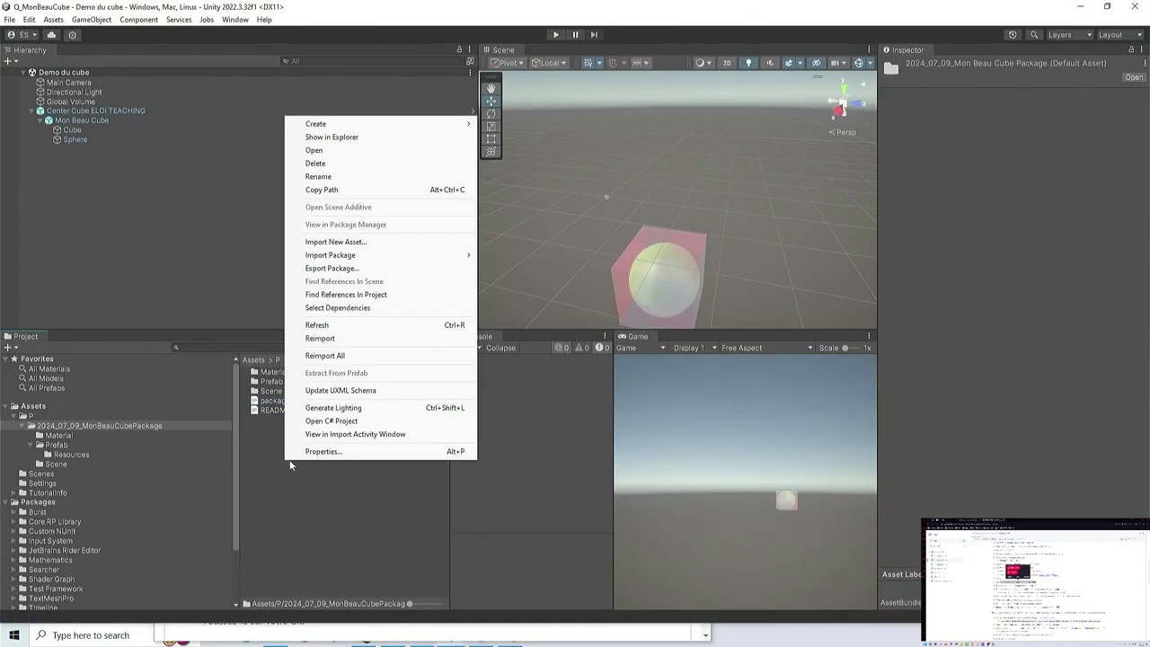
left_click(330, 136)
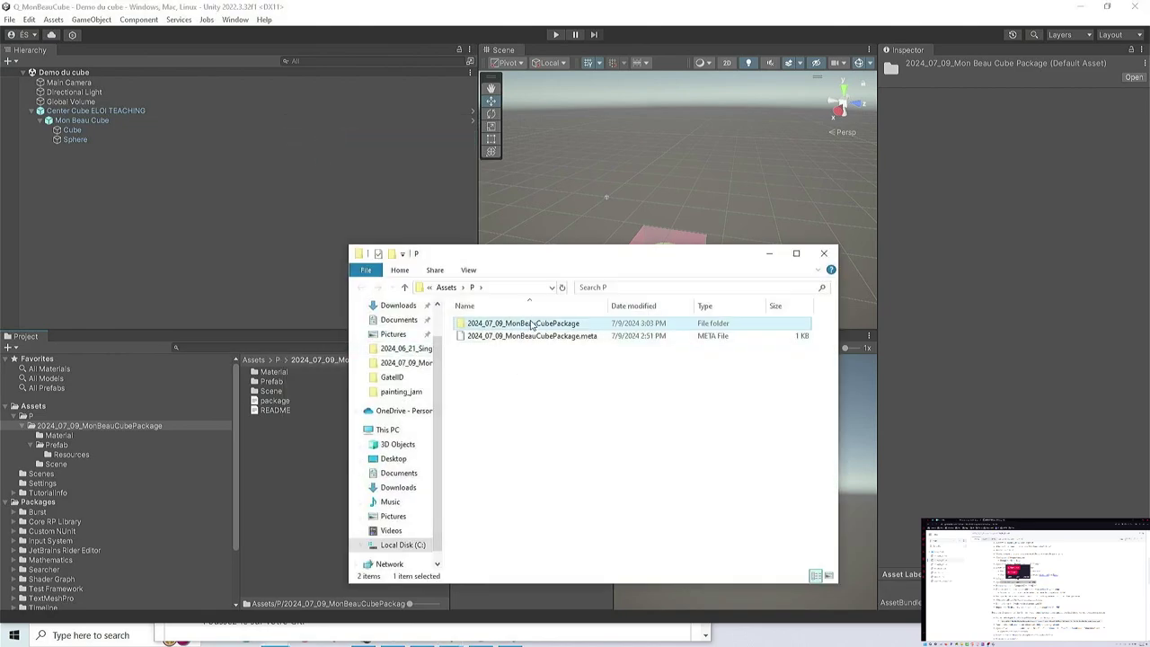
double_click(513, 325)
right_click(455, 398)
left_click(456, 498)
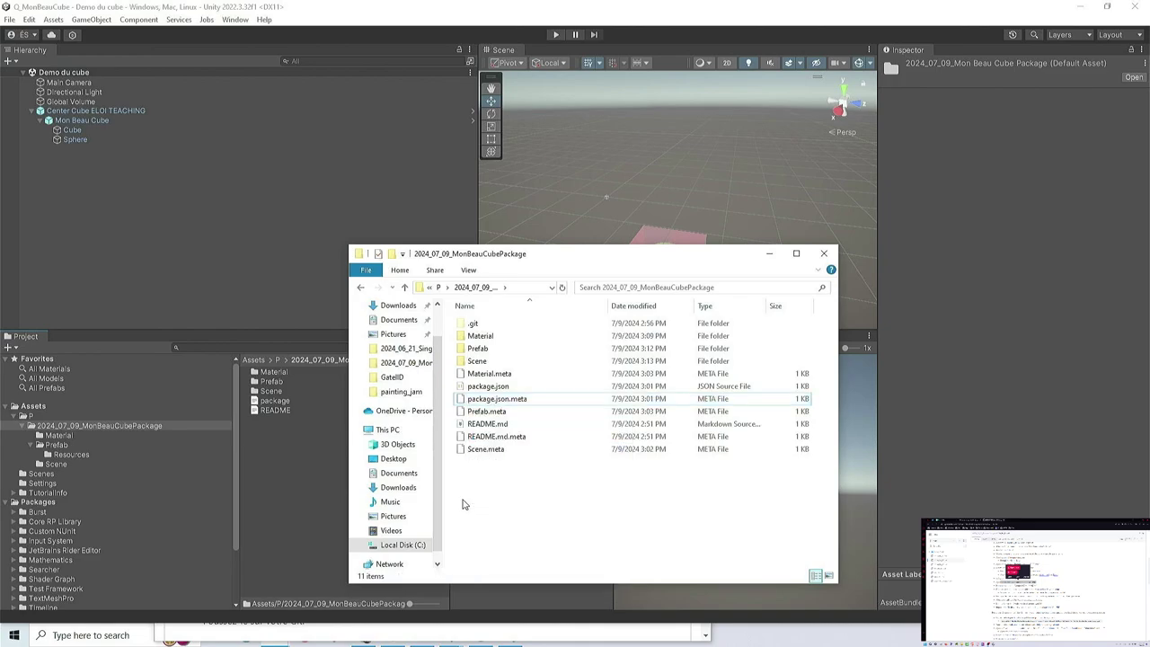
right_click(456, 498)
mouse_move(506, 473)
left_click(624, 473)
type("Samples~DefaultDemo")
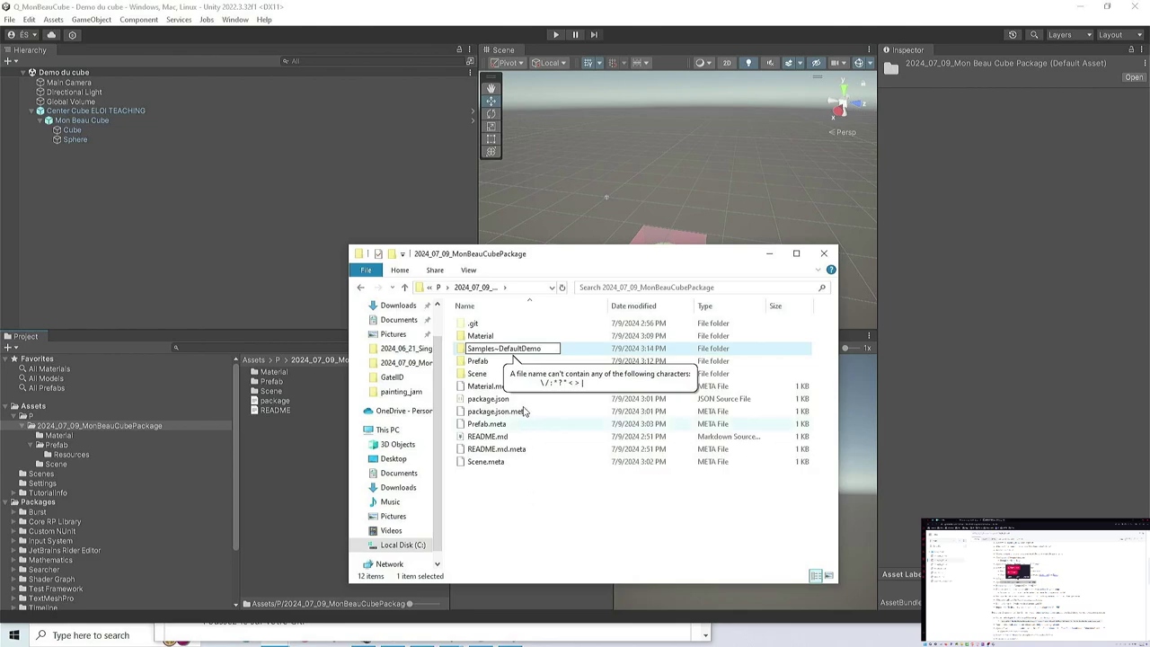
left_click_drag(500, 349, 548, 351)
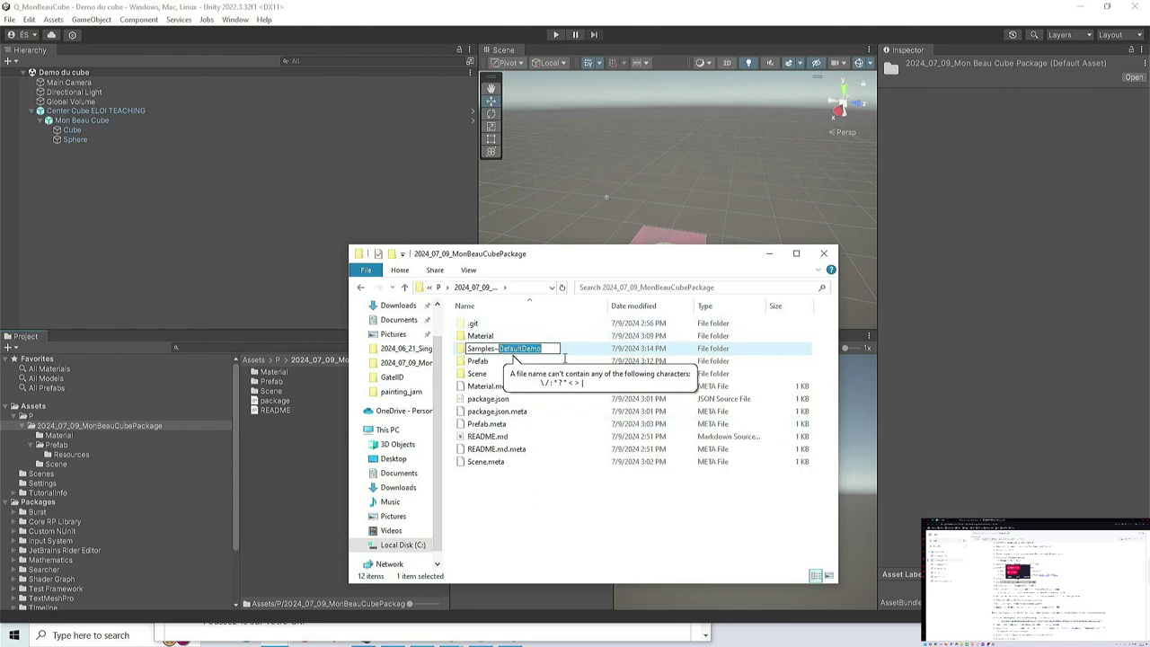
key("BackSpace")
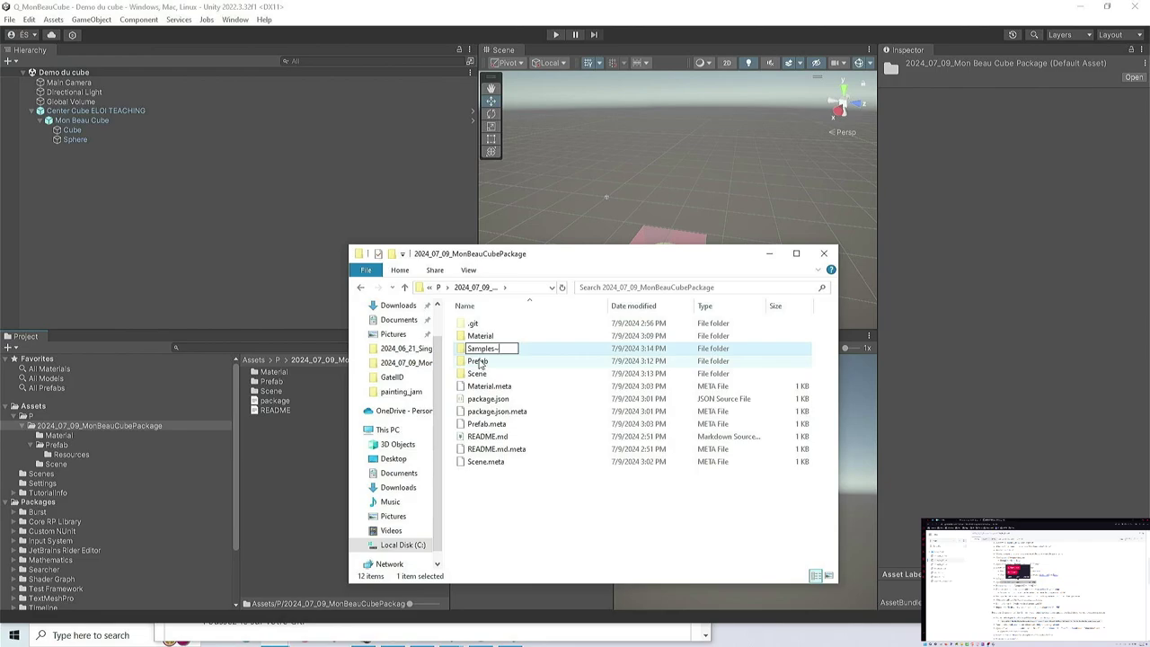
key("Return")
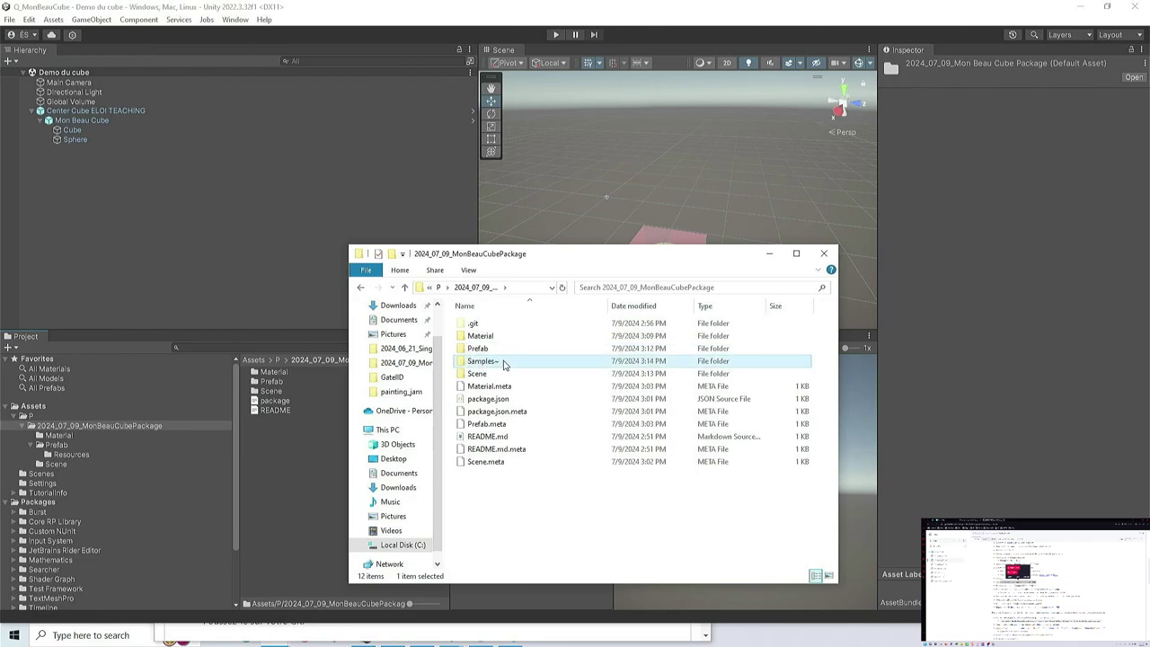
Inside Samples~, create a new folder named DefaultDemo
double_click(504, 360)
right_click(503, 352)
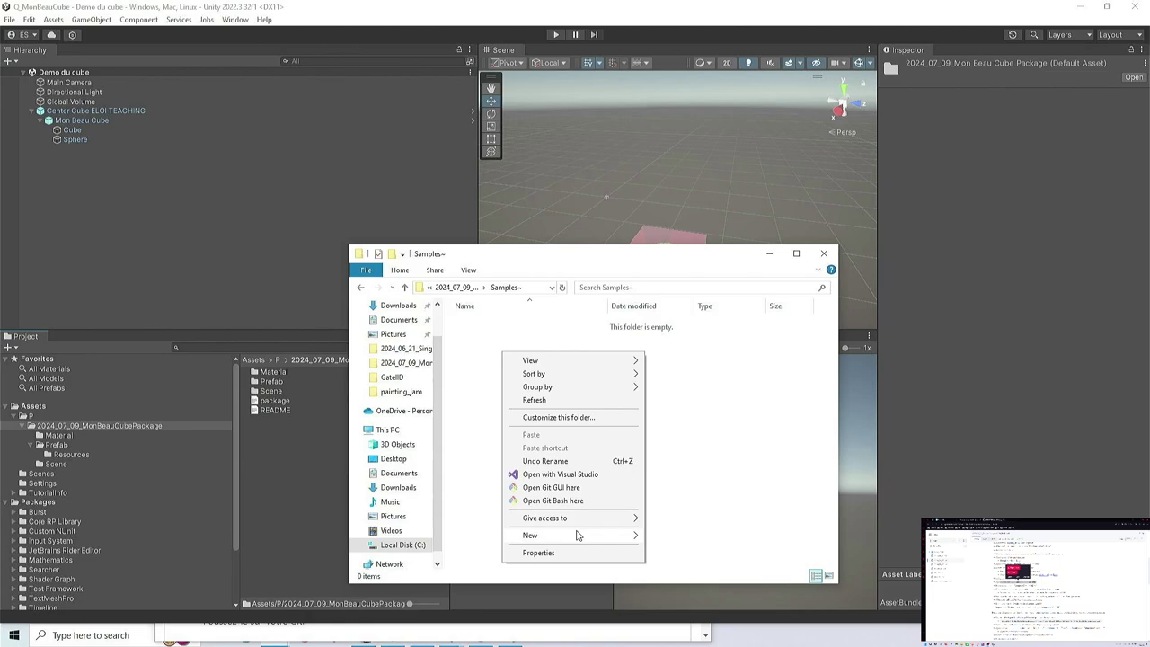
mouse_move(579, 534)
left_click(666, 538)
type("DefaultDemo")
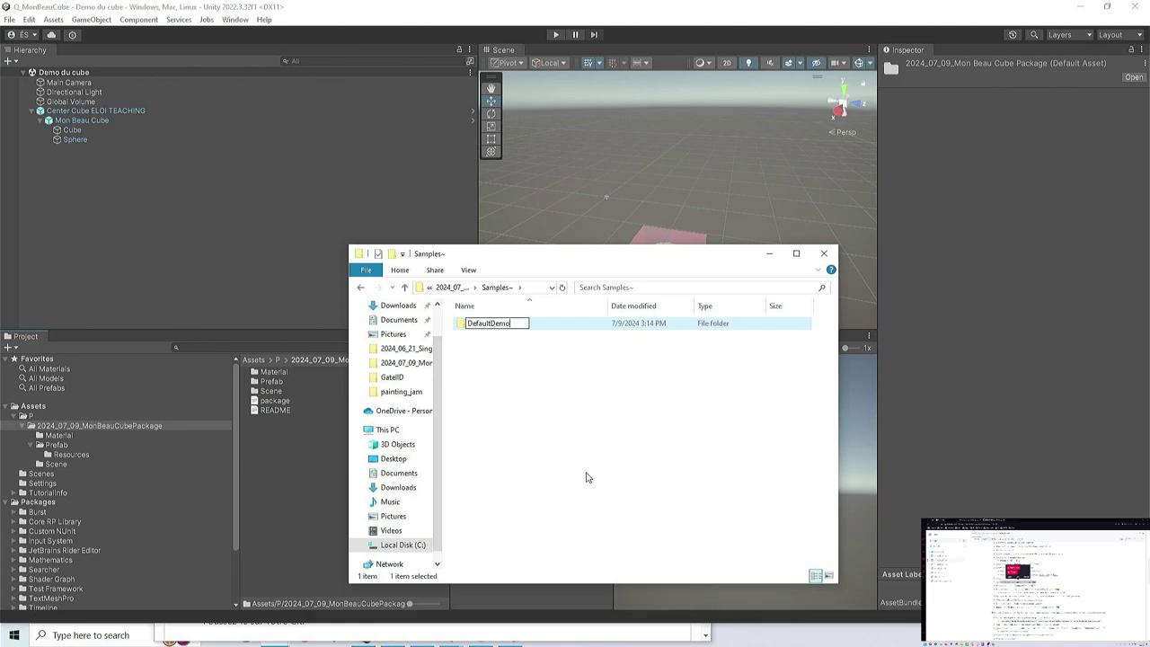
key("Return")
left_click(585, 475)
Browse the package's Resources, Scene and Prefab folders in Unity's Project window
left_click(318, 462)
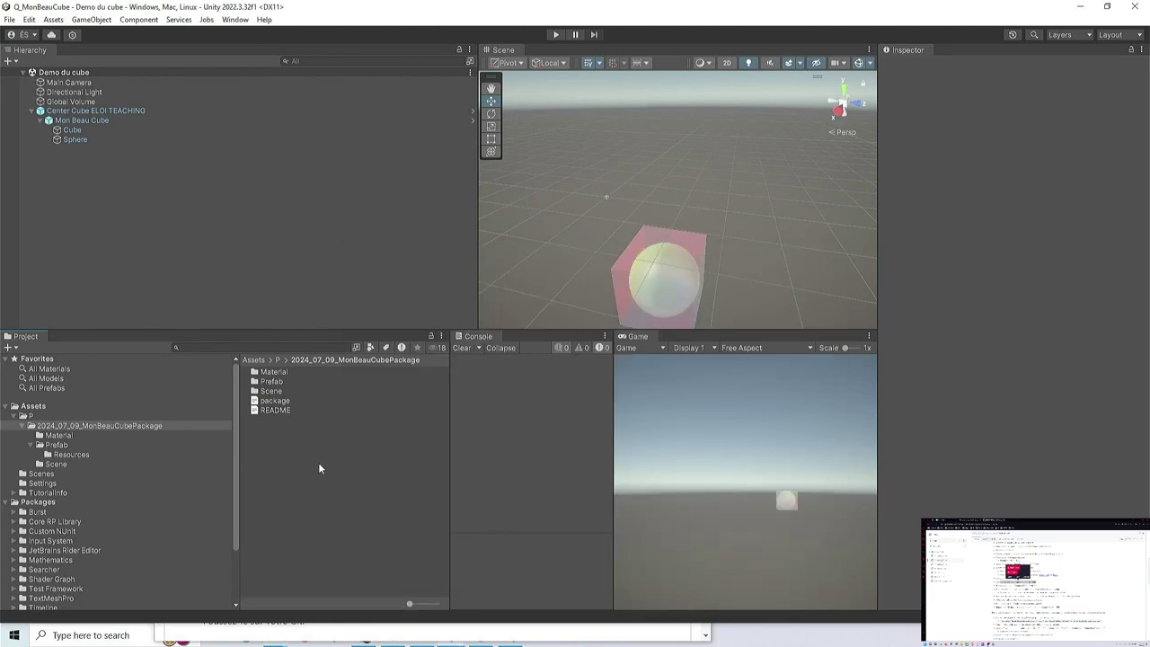
left_click(99, 452)
left_click(79, 463)
left_click(81, 441)
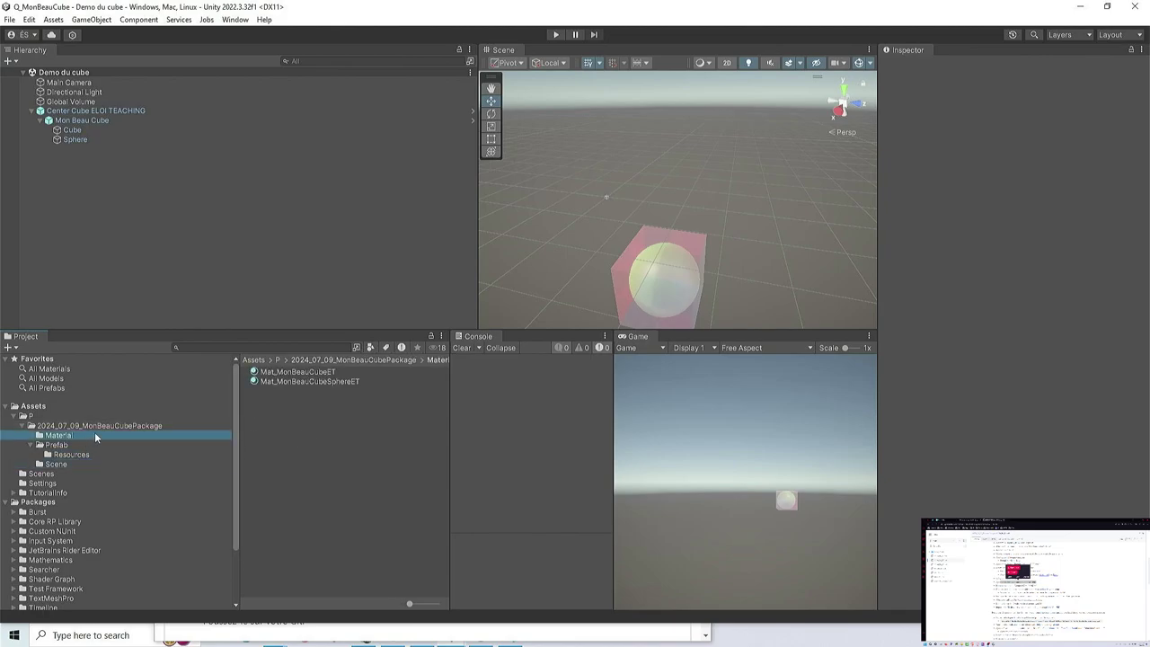
left_click(112, 425)
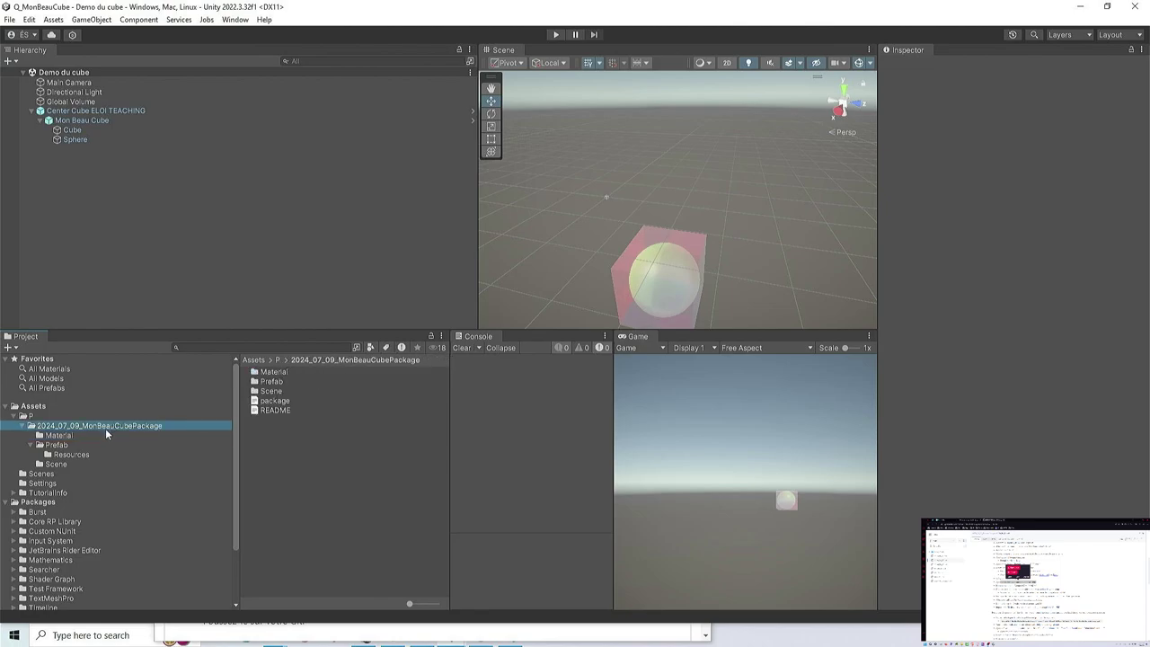
left_click(88, 455)
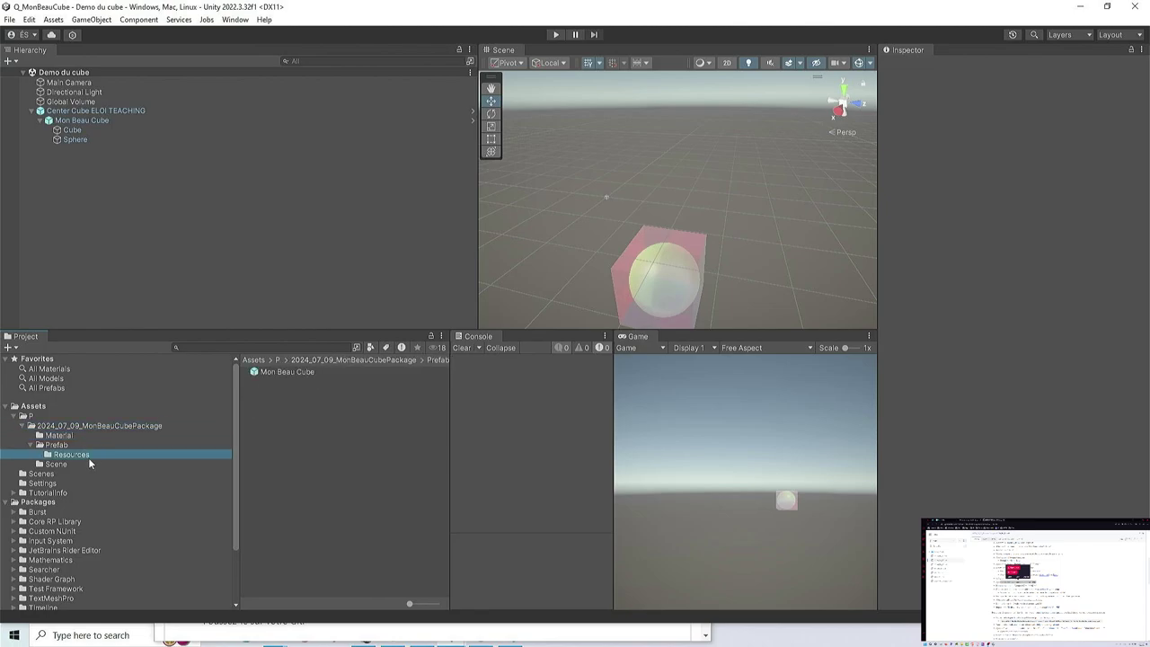
left_click(80, 464)
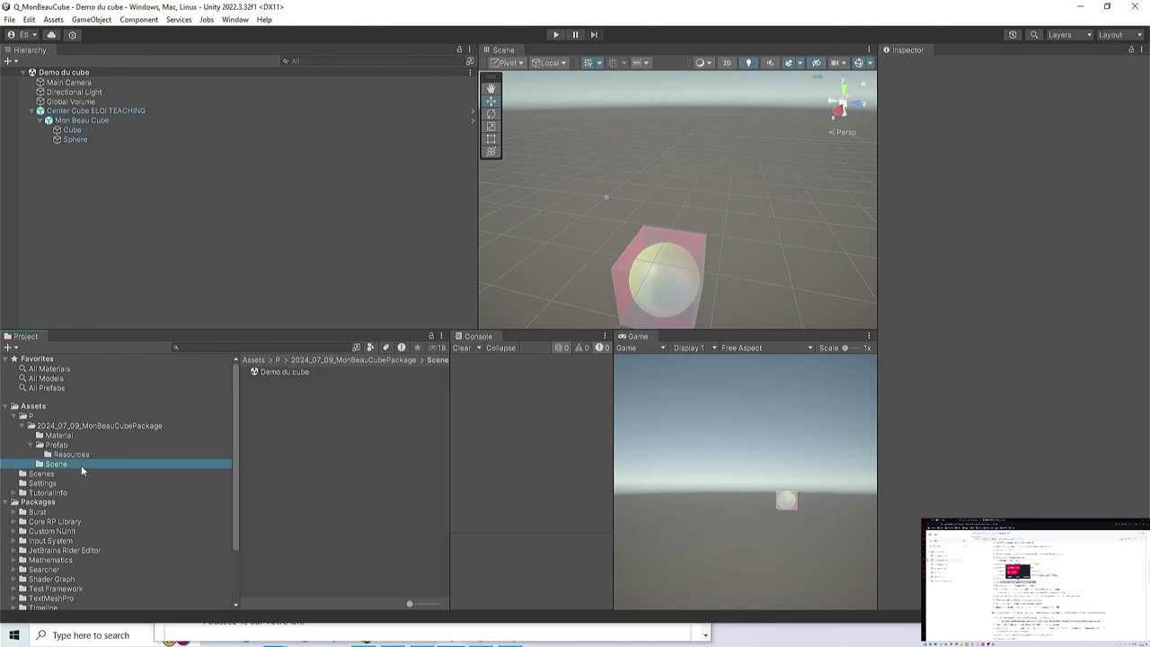
Reveal the package folder in Explorer, then view package.json's JSON contents
left_click(123, 427)
right_click(123, 428)
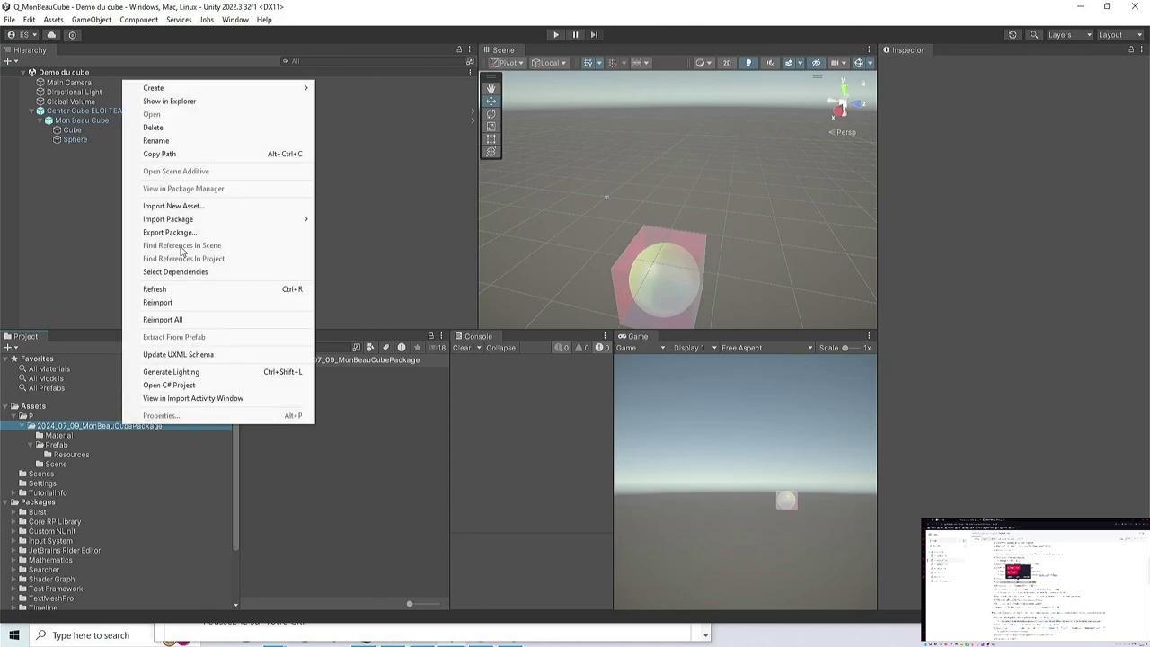
left_click(201, 102)
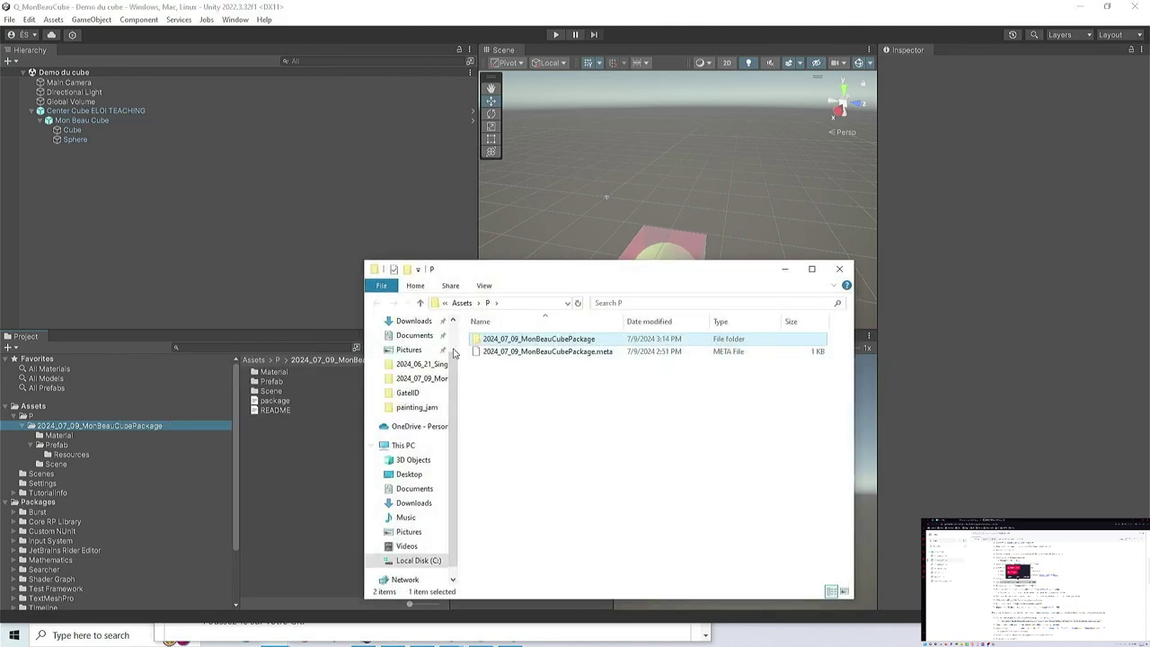
left_click(281, 422)
left_click(288, 401)
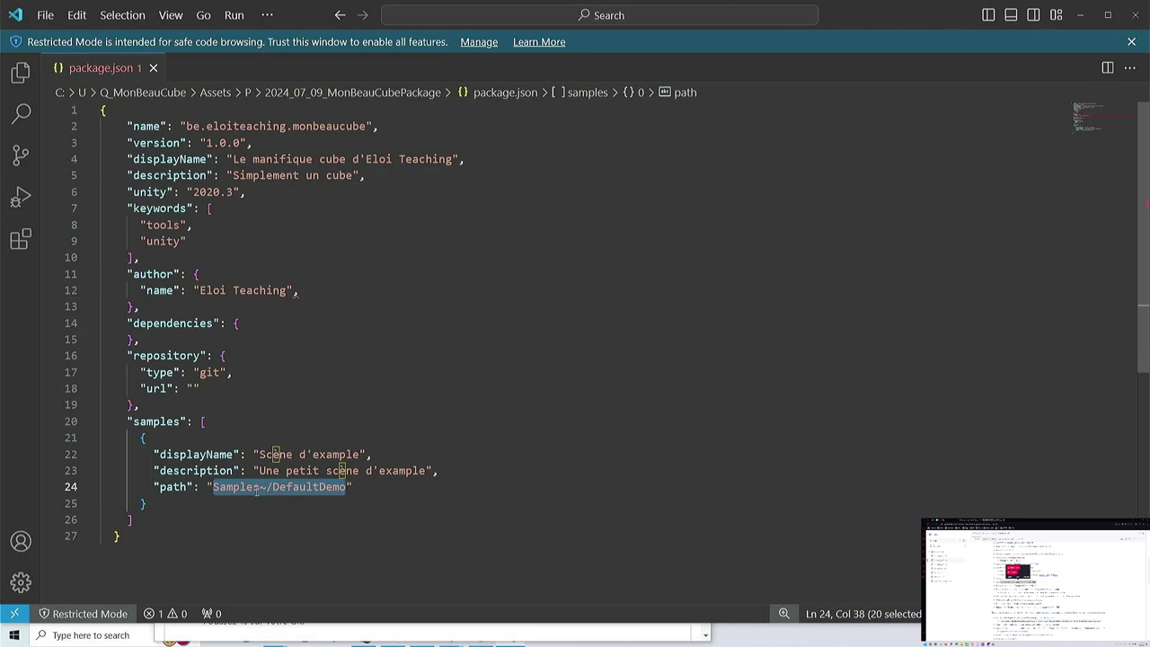
Change package.json's sample path from Samples~/DefaultDemo to "Scene" and save the file
left_click(345, 487)
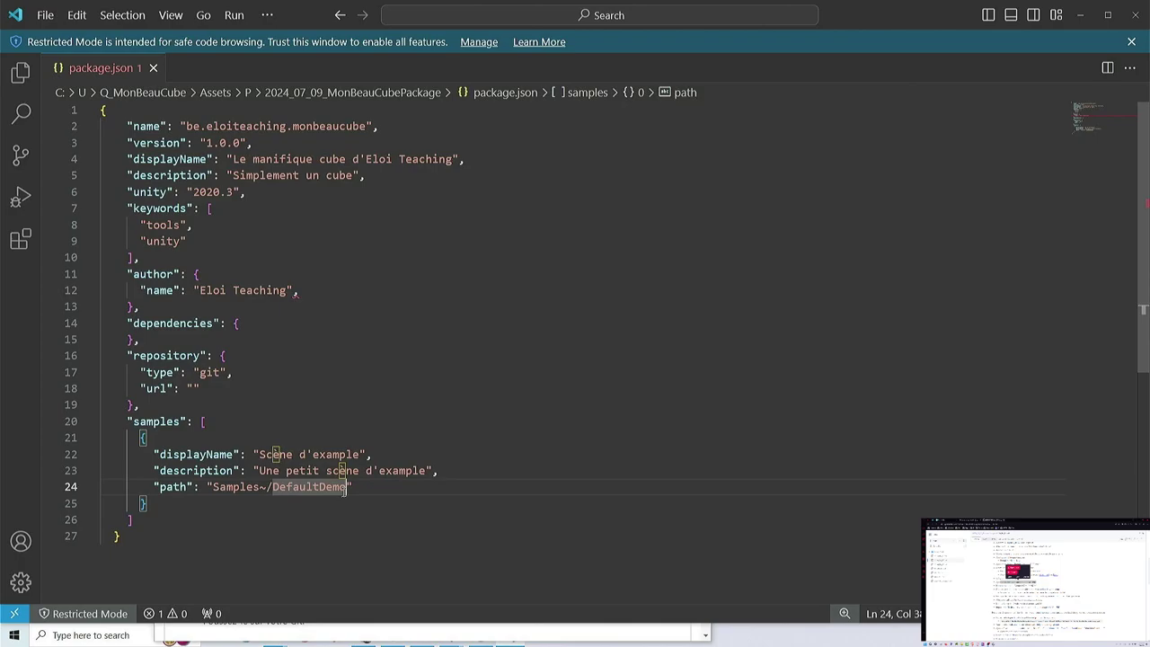
key("BackSpace")
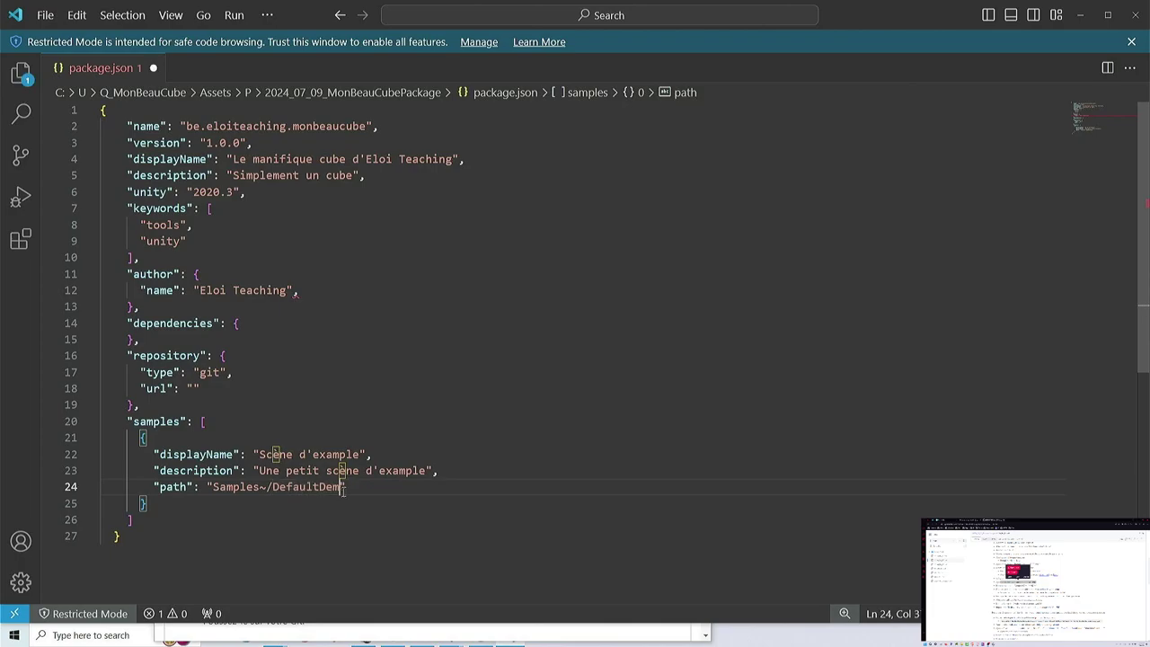
key("BackSpace")
key("BackSpace")
key("BackSpace")
key("BackSpace")
key("BackSpace")
key("BackSpace")
key("BackSpace")
type("\"path\":")
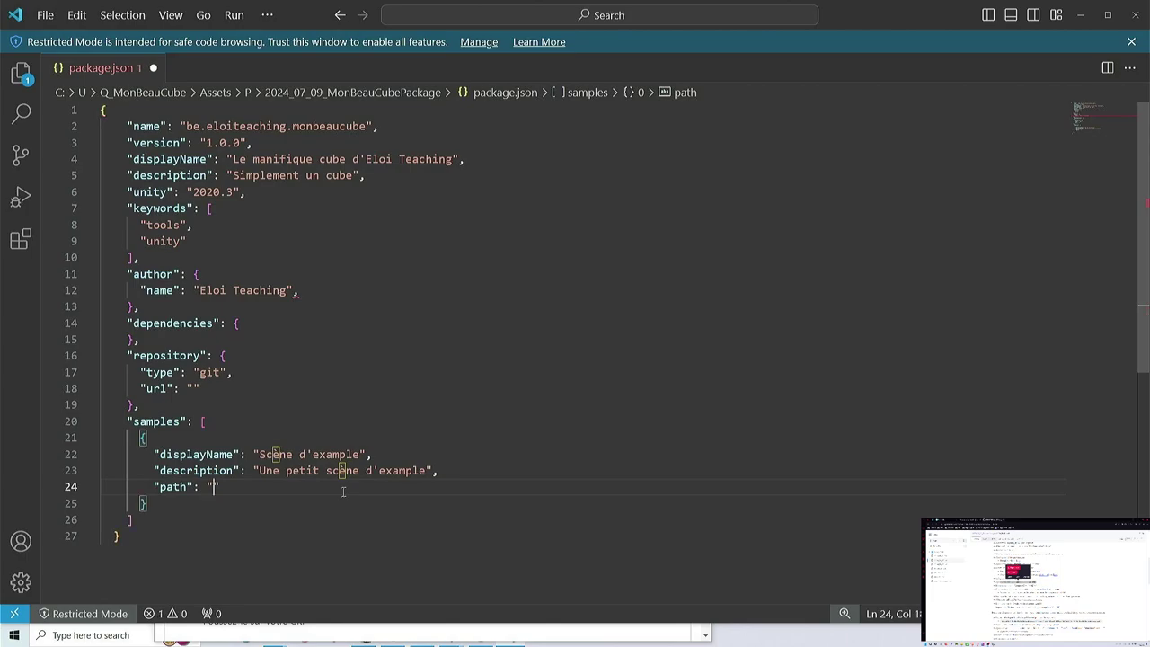
type("Scene")
key("ctrl+s")
key("alt+Tab")
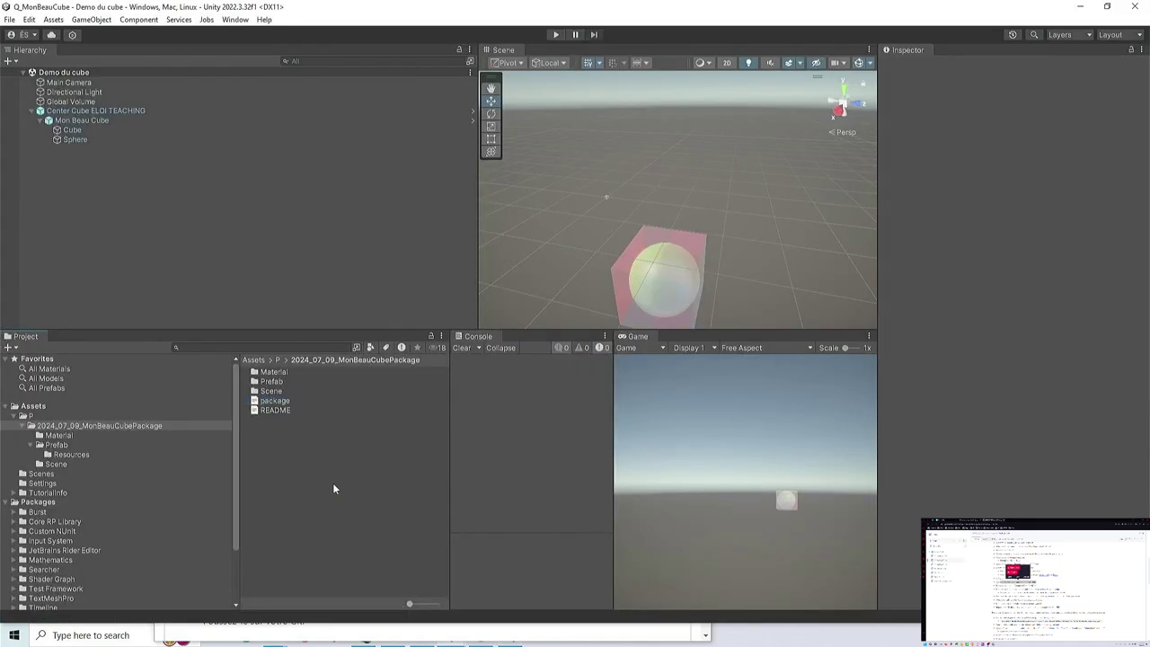
Check the Scene folder, return to the package folder's contents, and open the Windows Start menu
left_click(97, 464)
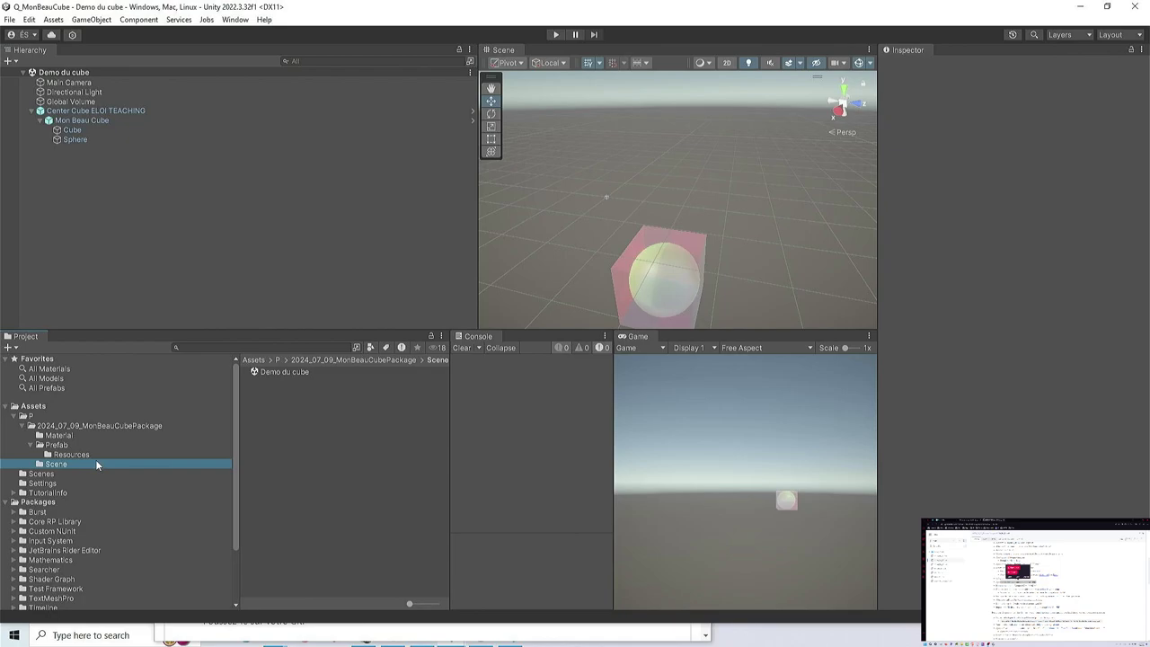
left_click(290, 426)
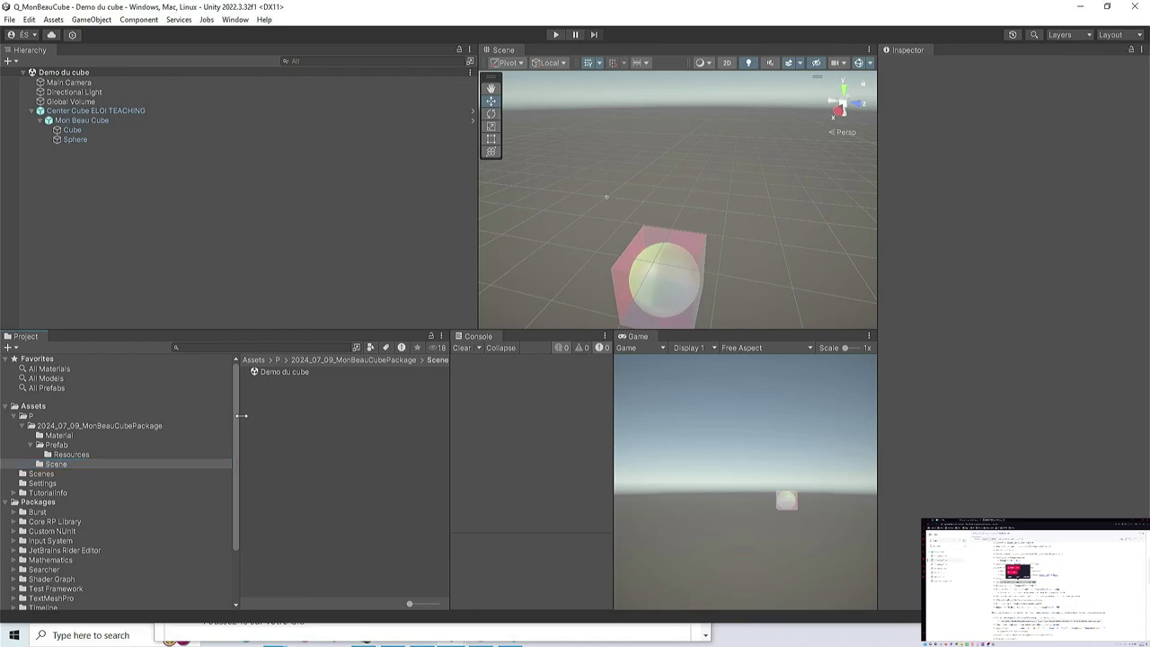
left_click(124, 425)
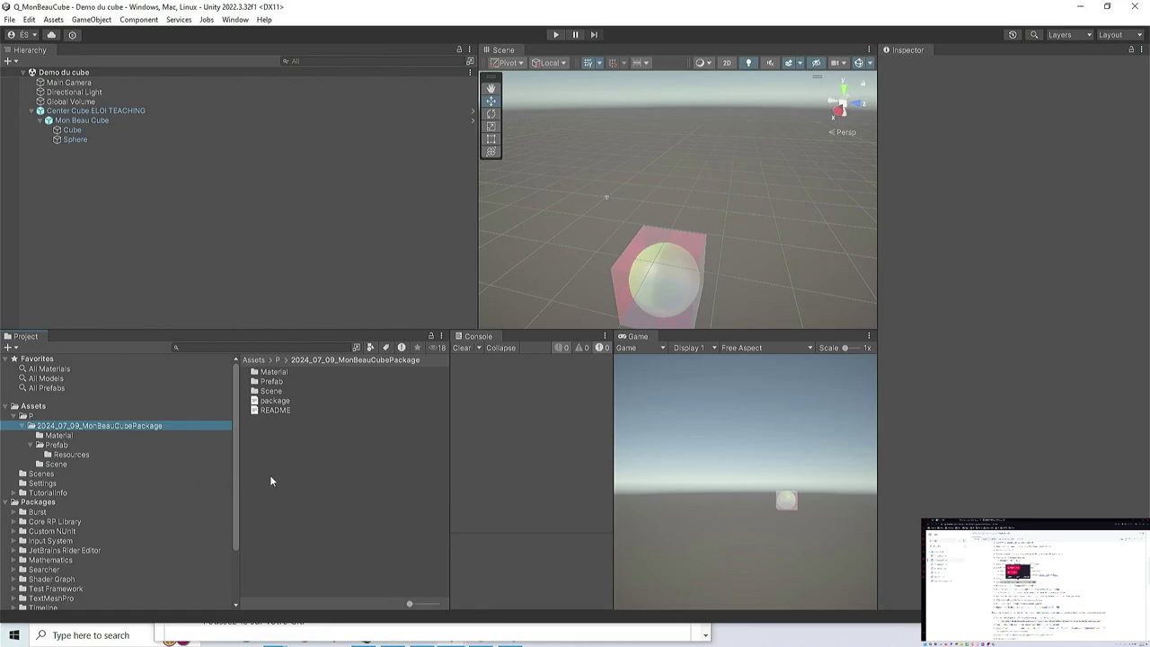
left_click(91, 219)
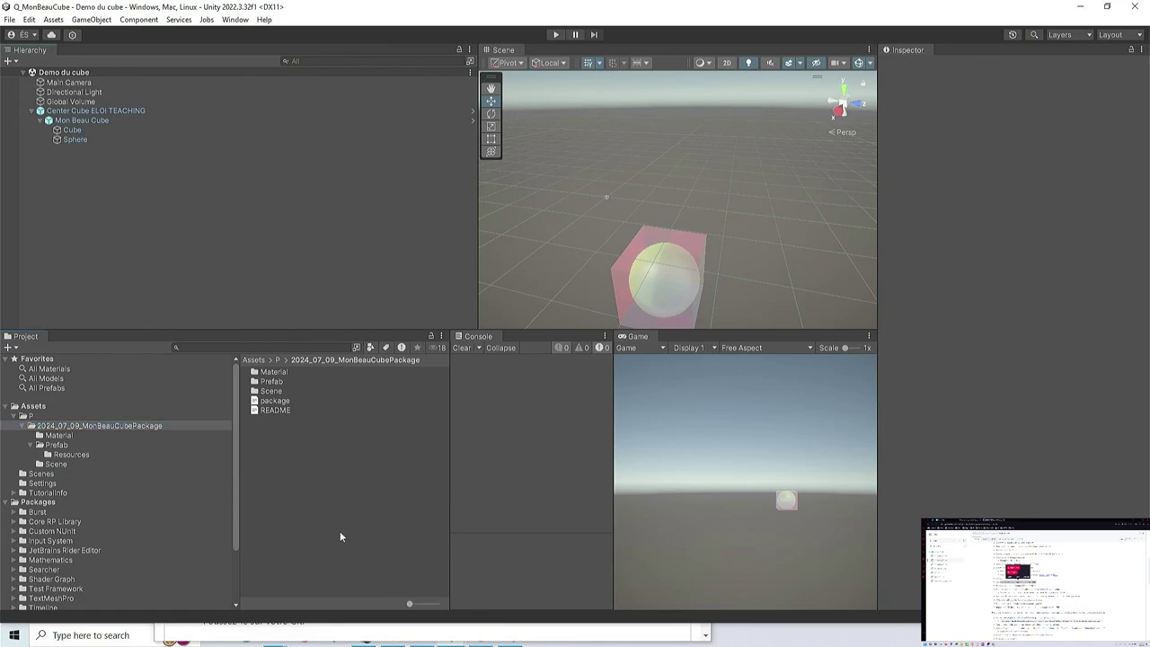
In GitHub Desktop, commit the 17 changes as "Add first version of the tool" and push to origin
left_click(14, 635)
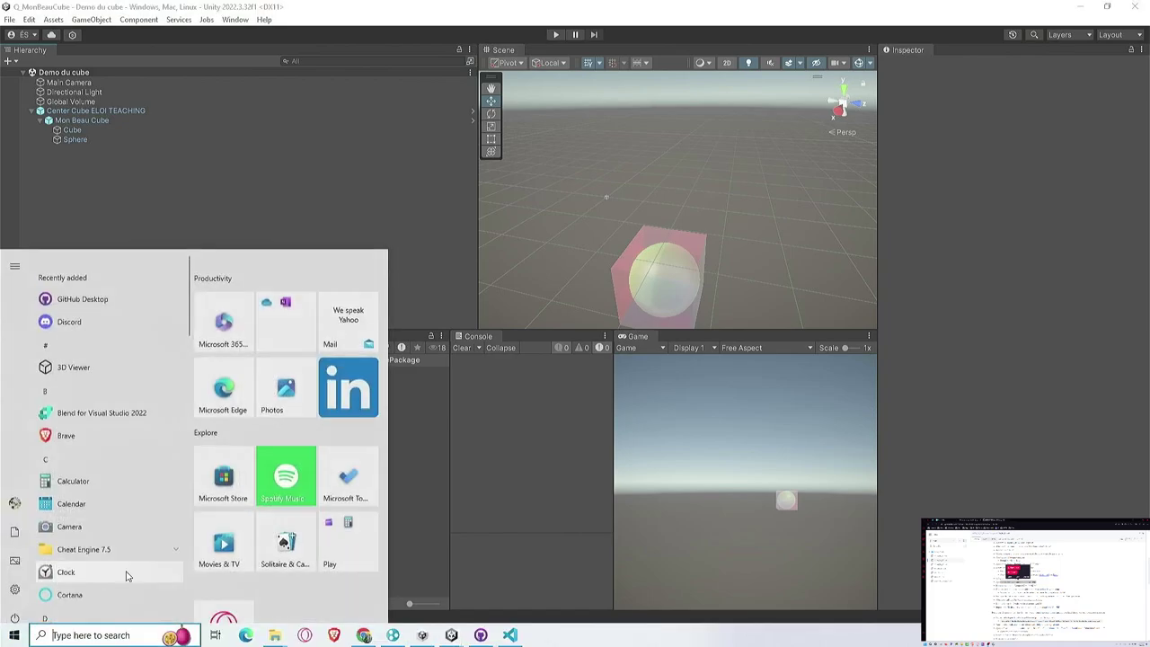
left_click(480, 635)
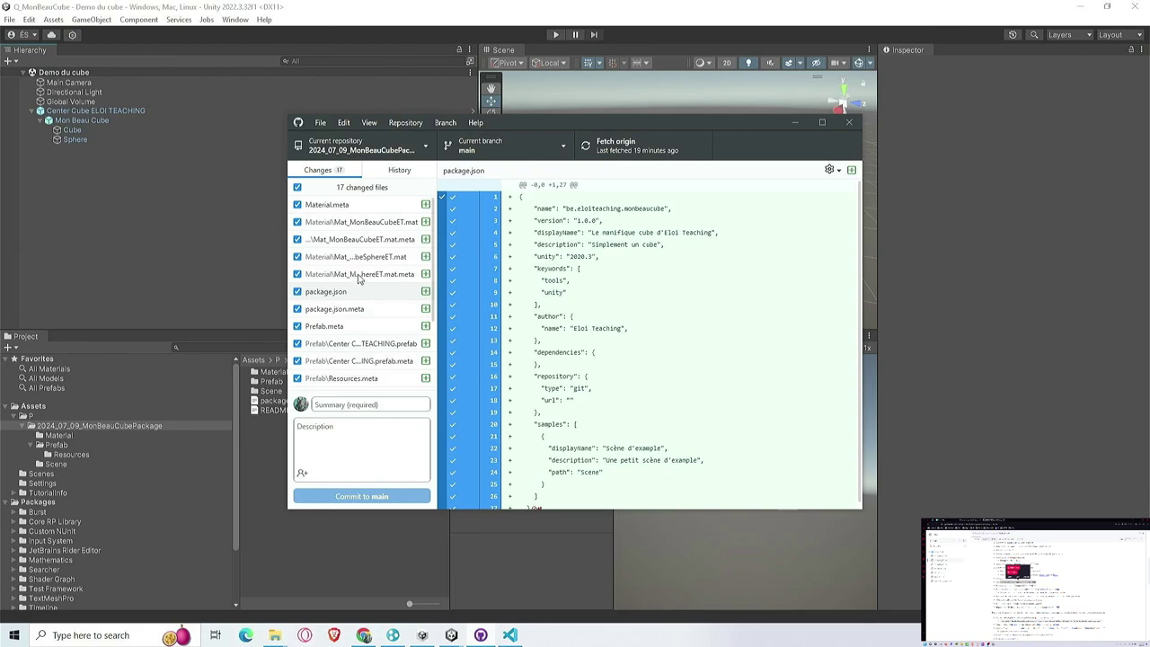
left_click(372, 406)
type("Add")
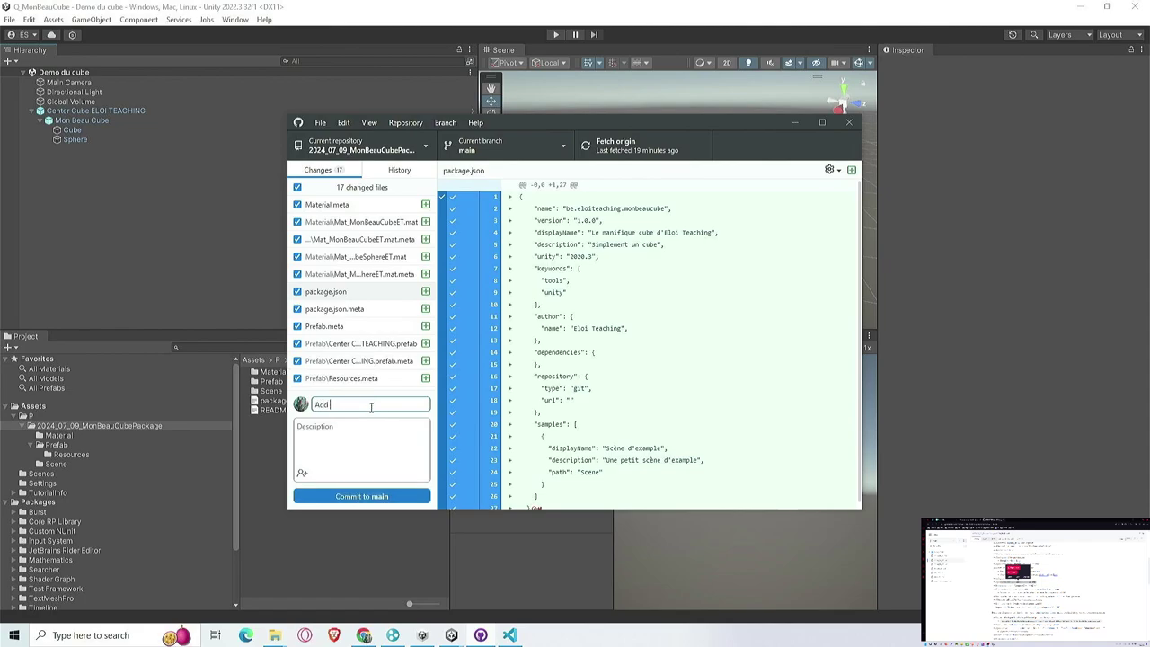
type(" first ver")
type("sion of the tool")
left_click_drag(369, 406, 344, 406)
key("Right")
left_click(377, 496)
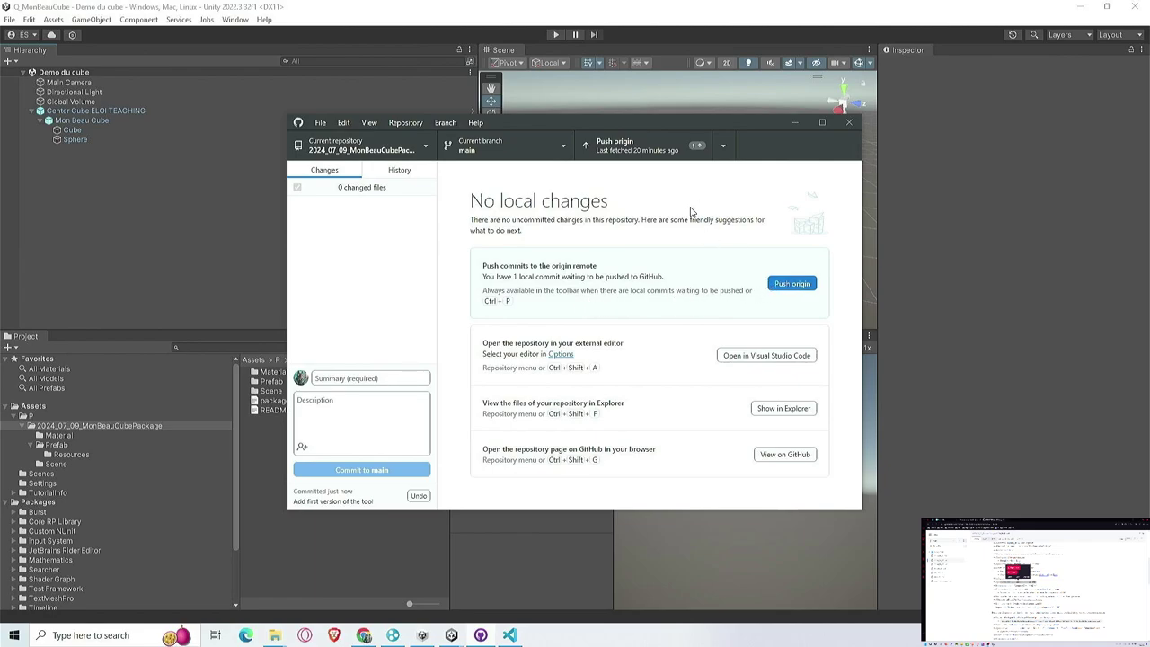
left_click(634, 151)
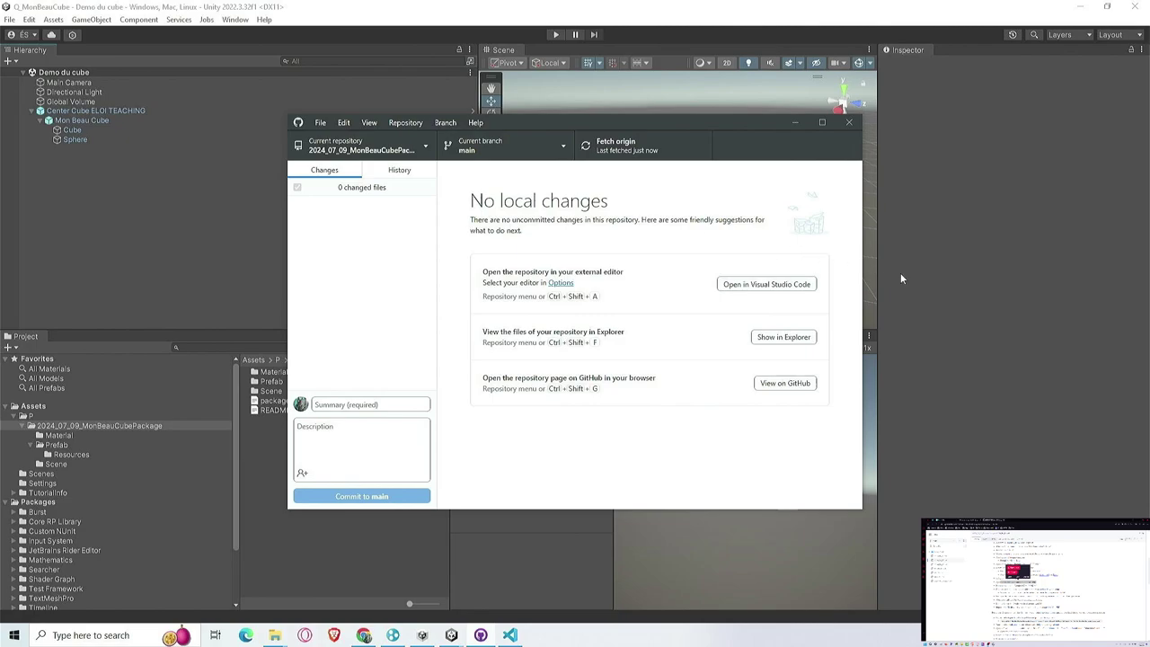
left_click(932, 303)
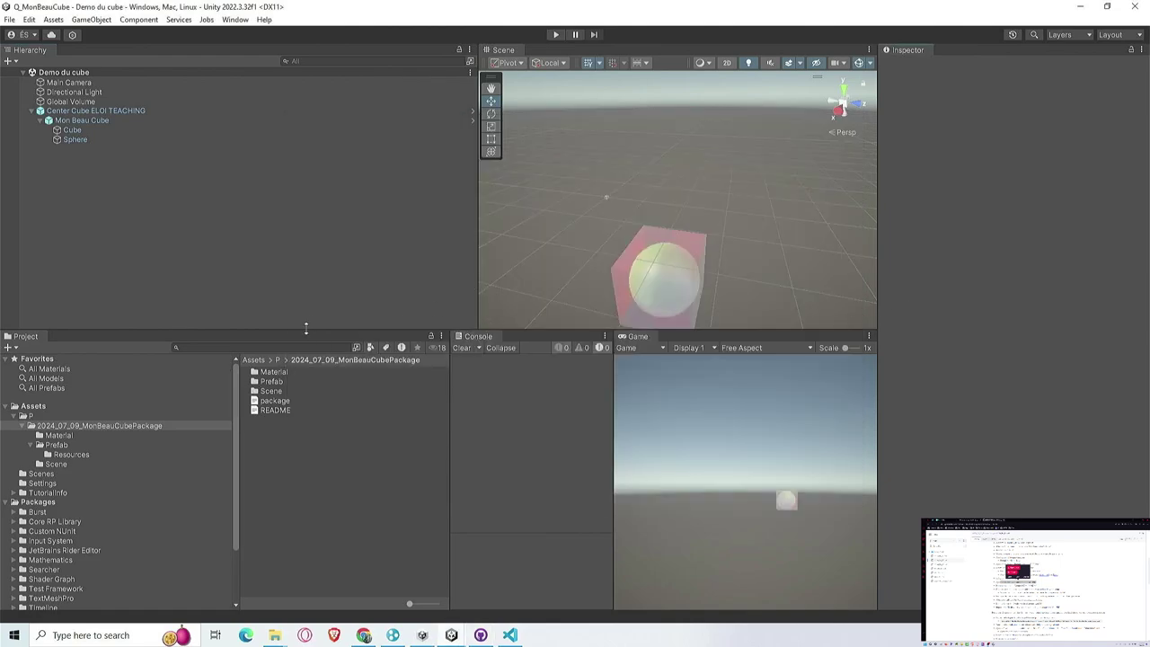
Open the 2024_07_09_MonBeauCubePackage repository from the account's repository list in Chrome
key("alt+Tab")
key("alt+Tab")
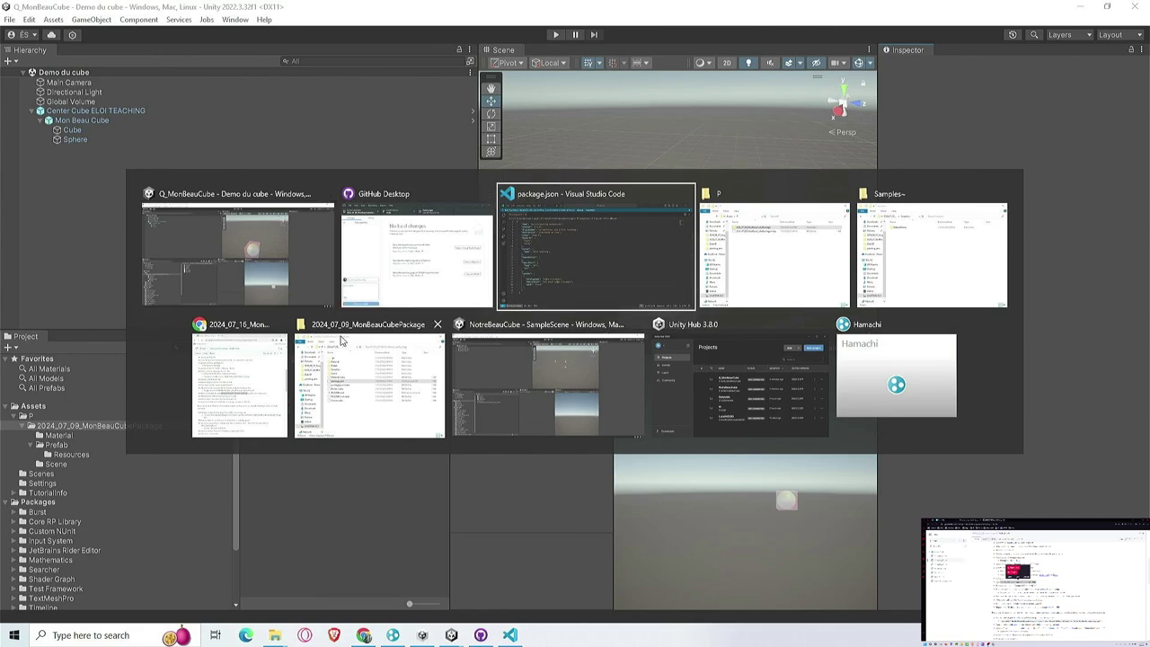
key("alt+Tab")
key("alt+Tab")
key("alt+Tab")
scroll(309, 239, "up", 3)
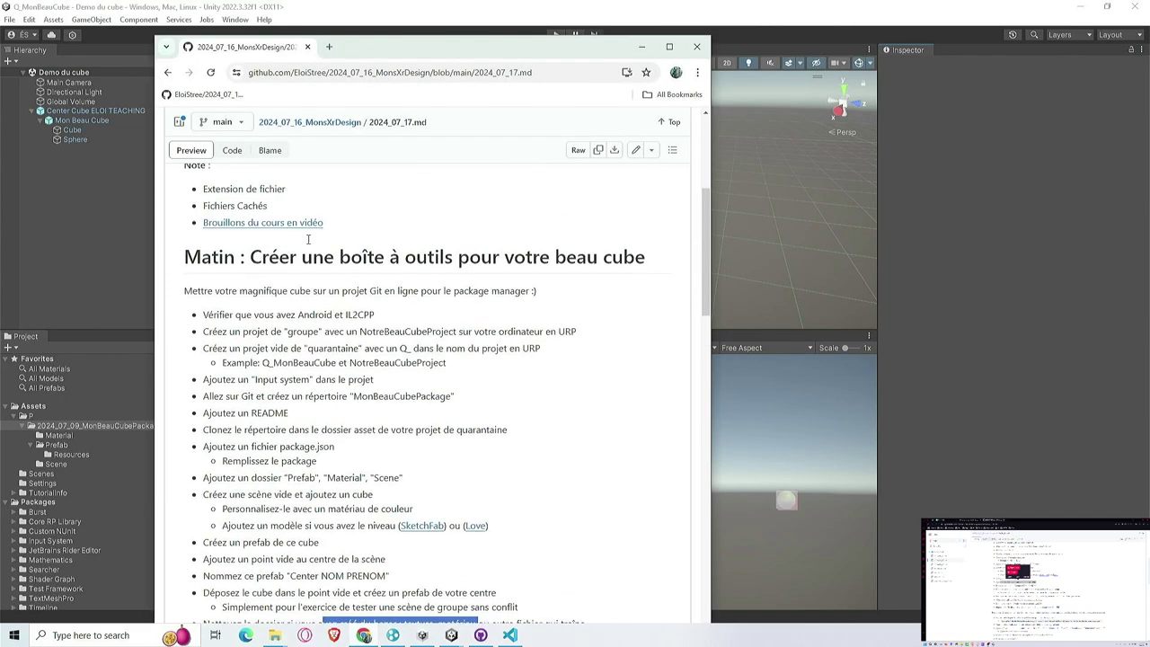
scroll(309, 239, "up", 1)
scroll(297, 207, "up", 3)
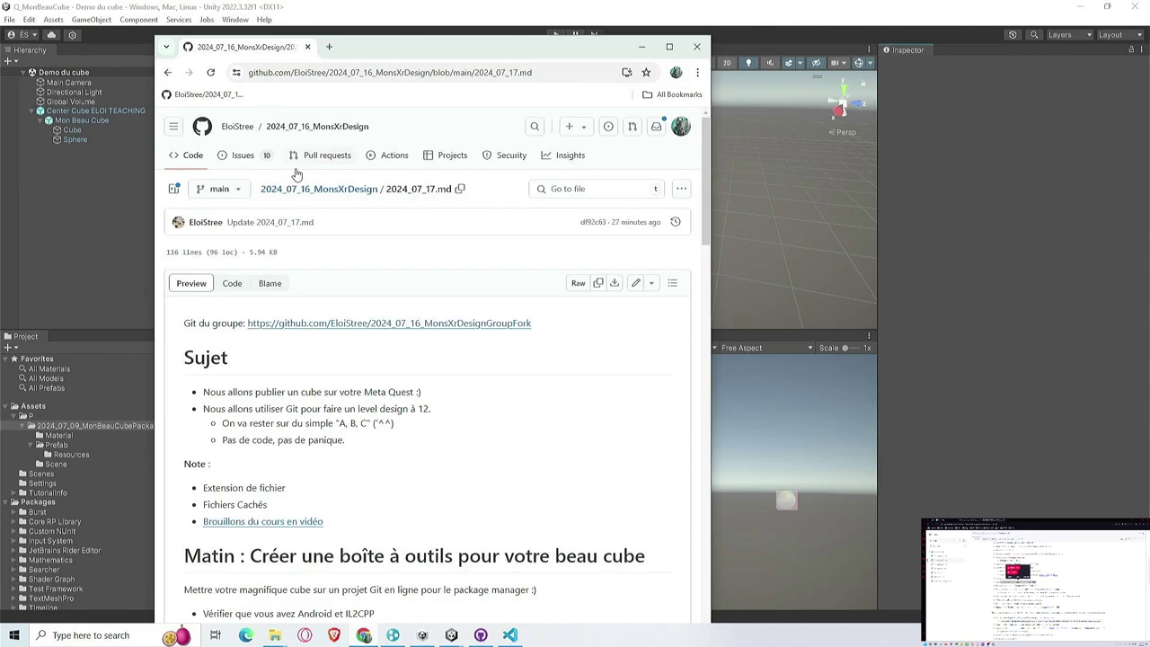
left_click(244, 129)
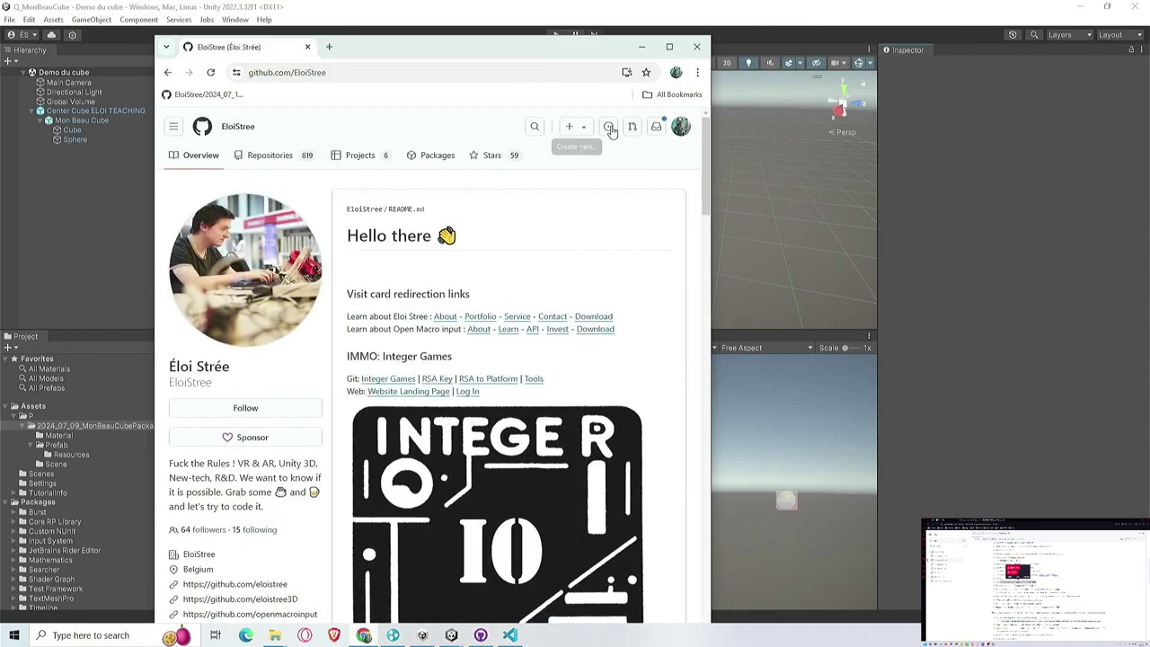
left_click(680, 127)
left_click(602, 205)
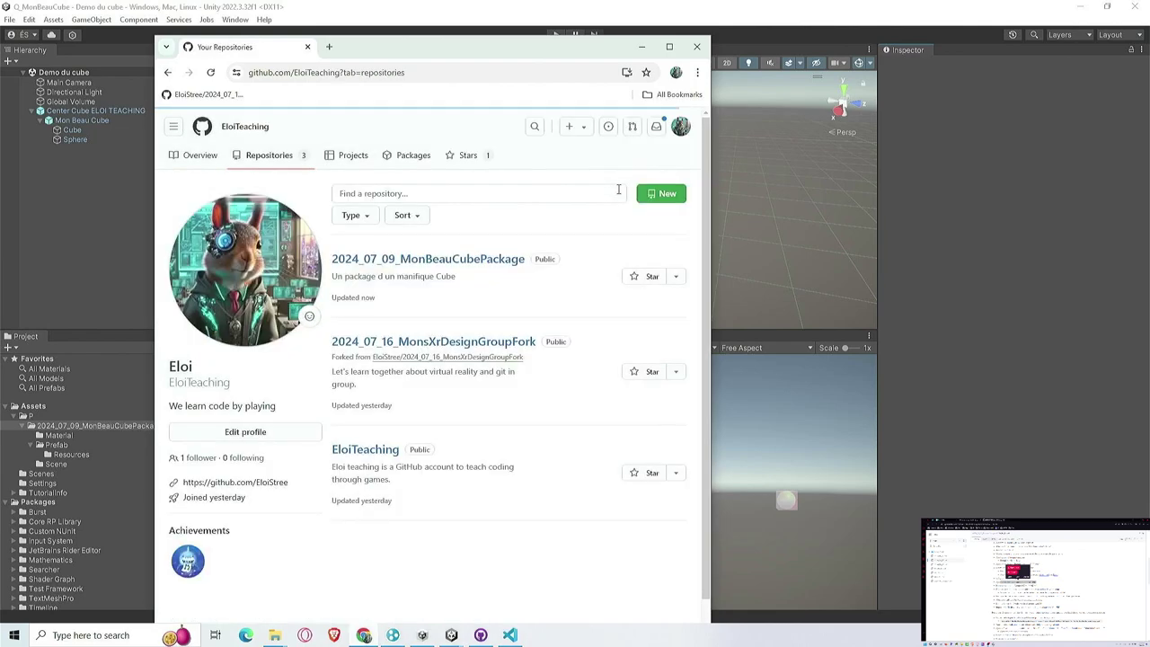
left_click(486, 261)
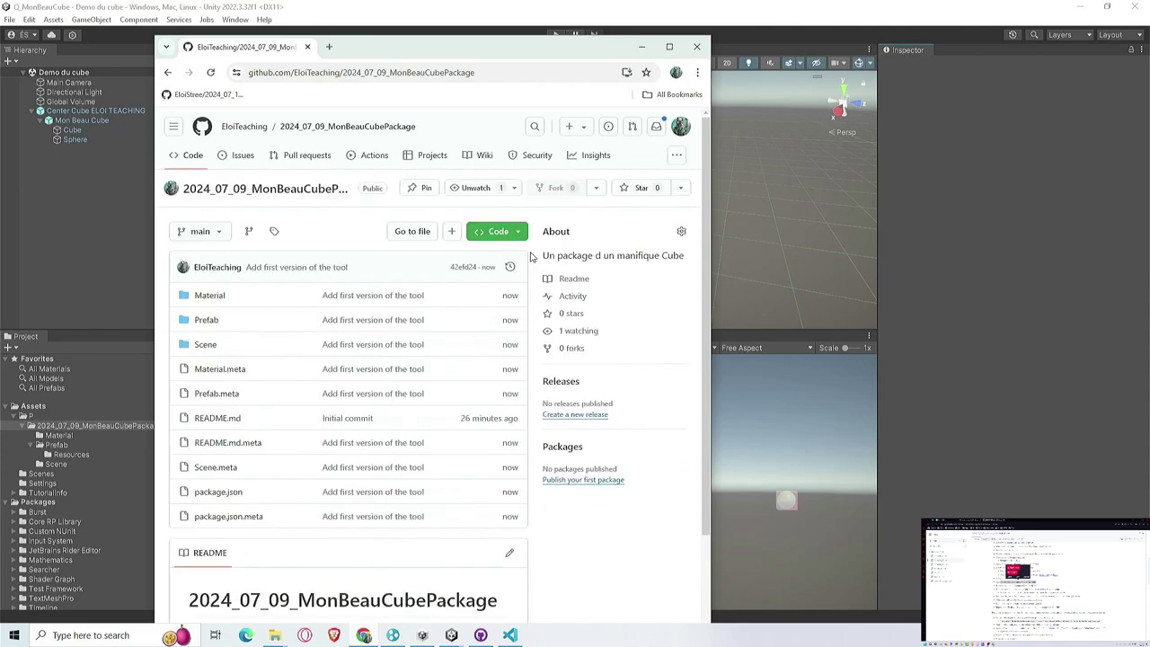
Copy the repository's HTTPS clone URL and bring up the window switcher
left_click(498, 231)
left_click(511, 336)
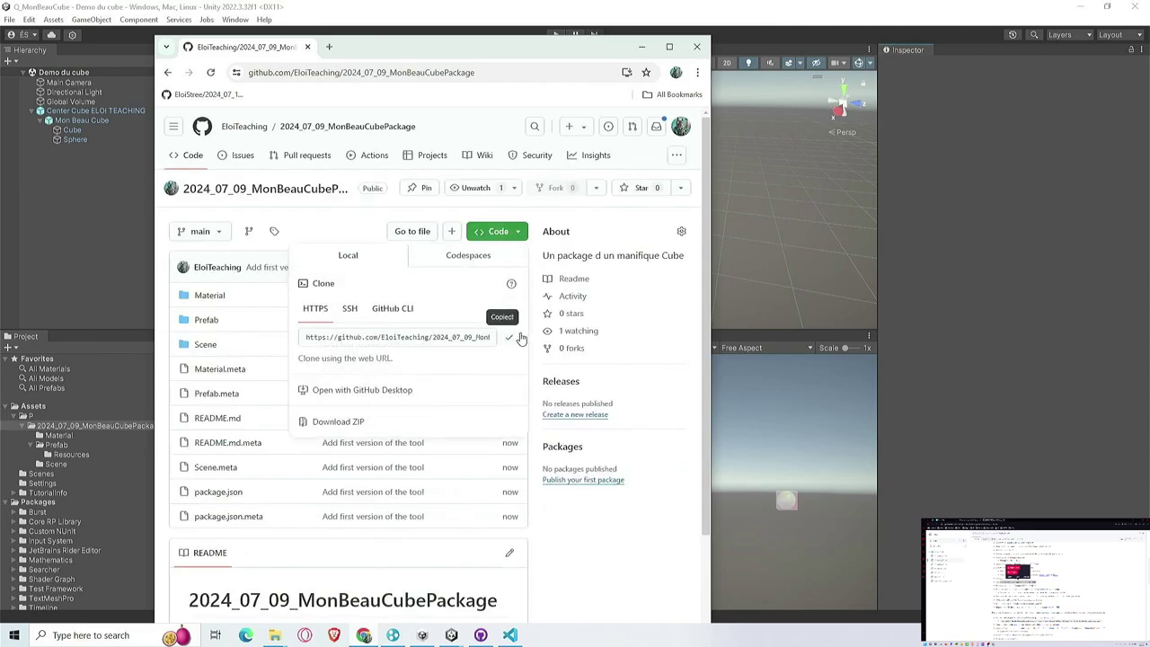
left_click(342, 230)
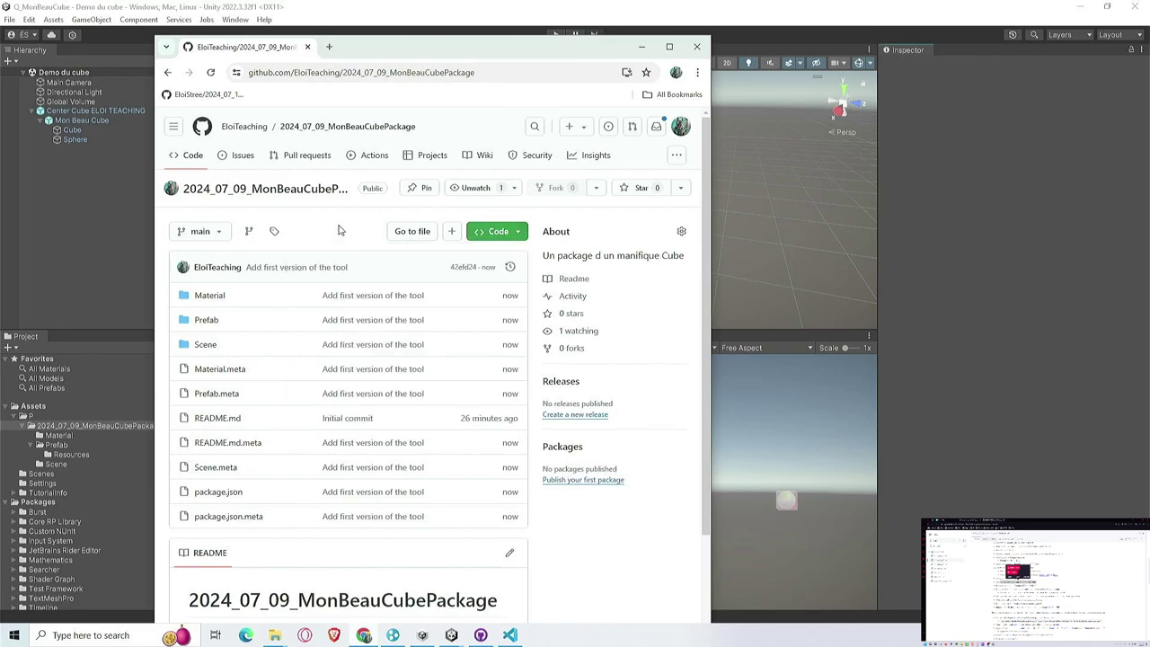
key("alt+Tab")
key("alt+Tab")
key("alt+Tab")
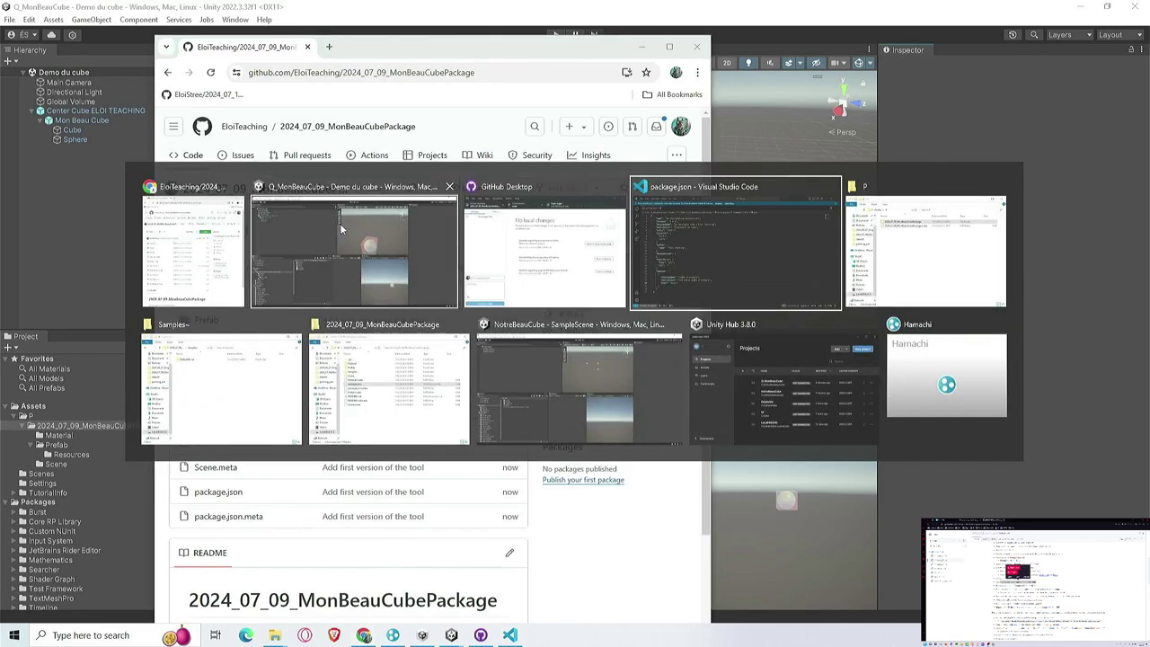
key("alt+Tab")
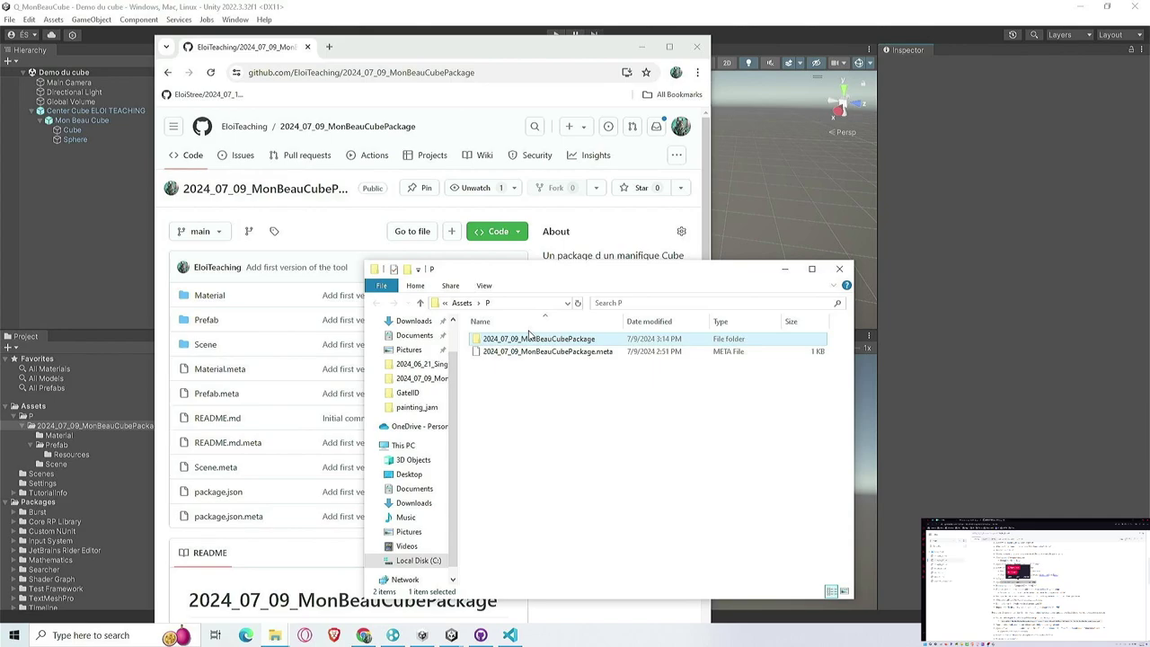
key("alt+Tab")
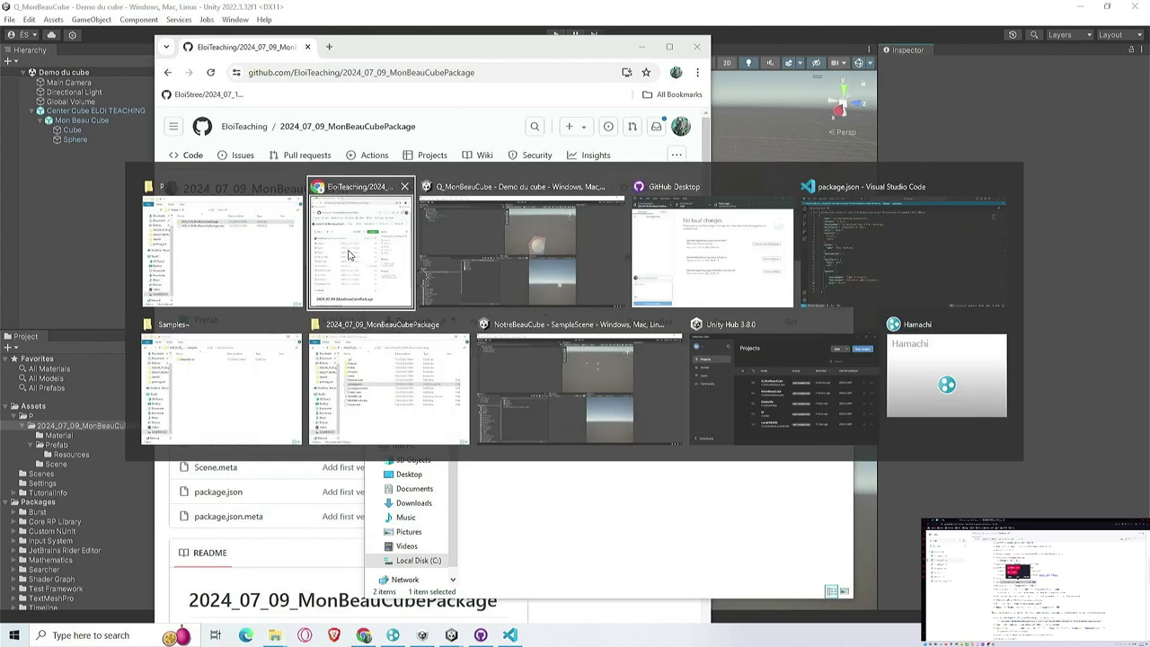
In the NotreBeauCube project, add the package from the copied git URL via Package Manager
left_click(546, 351)
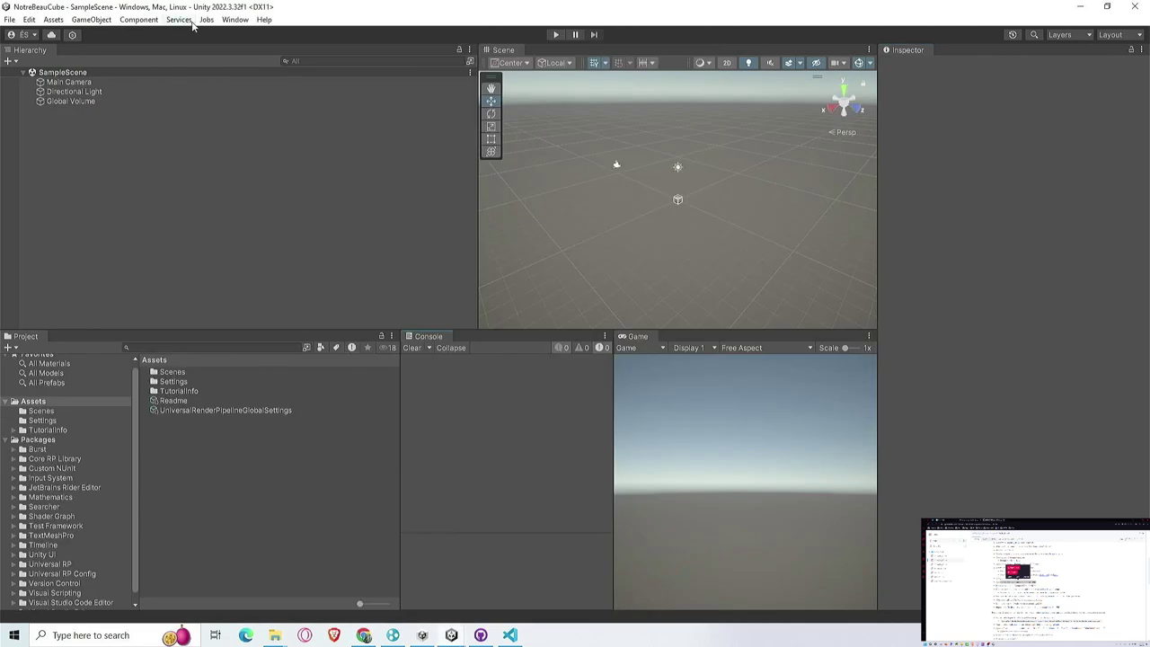
left_click(234, 19)
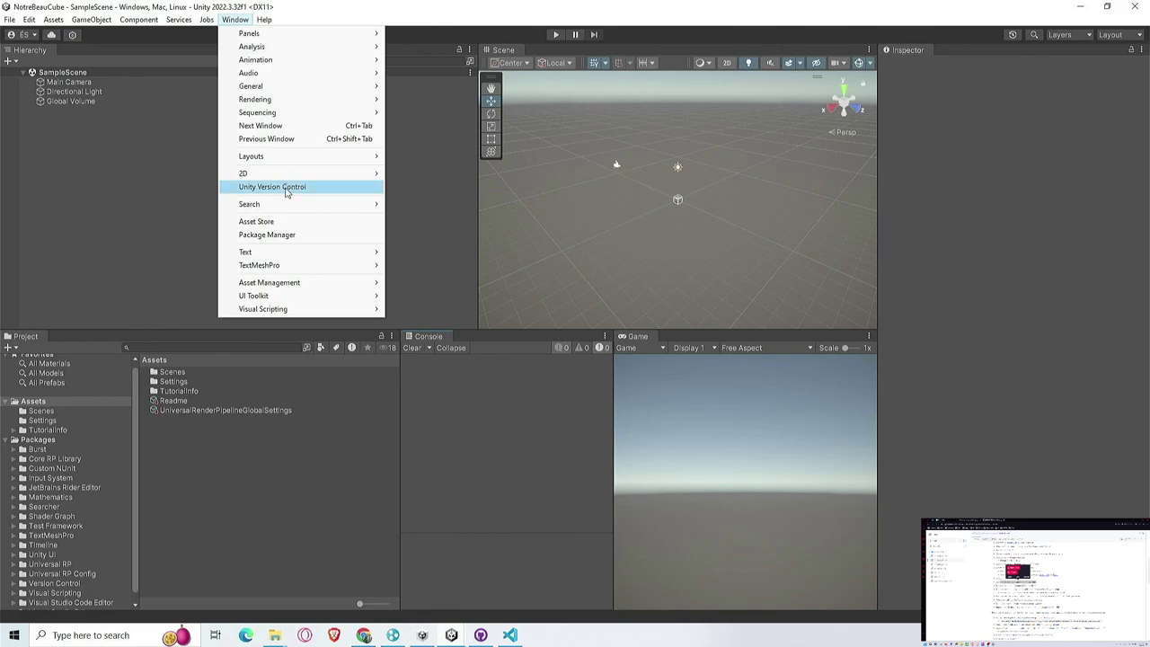
left_click(270, 235)
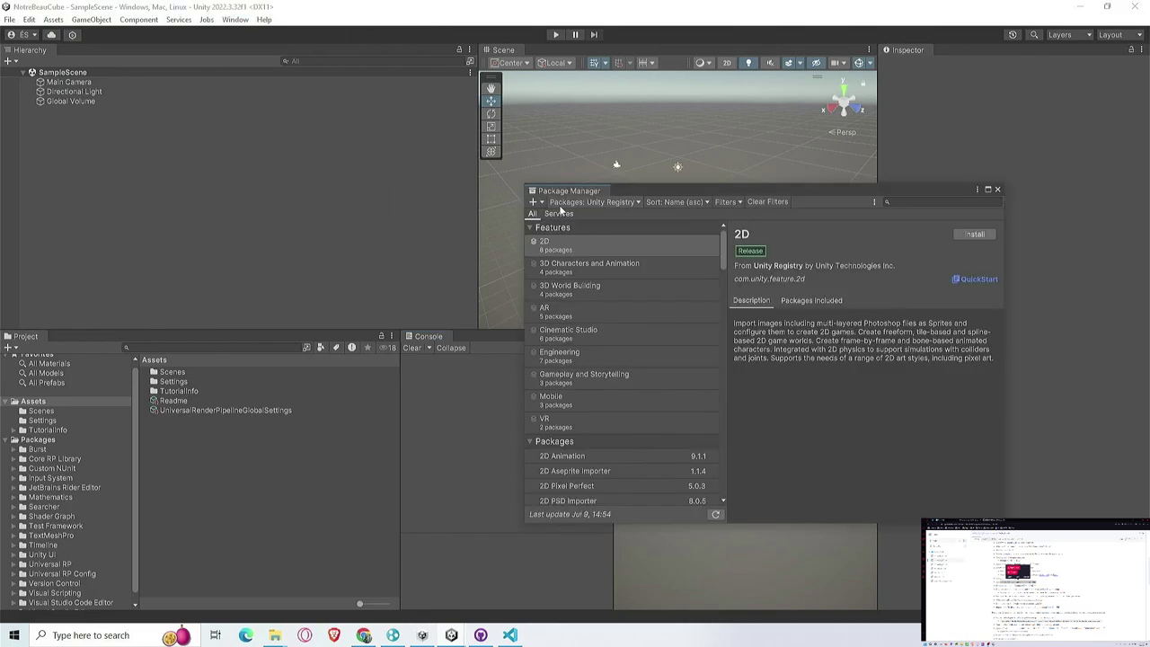
left_click(535, 201)
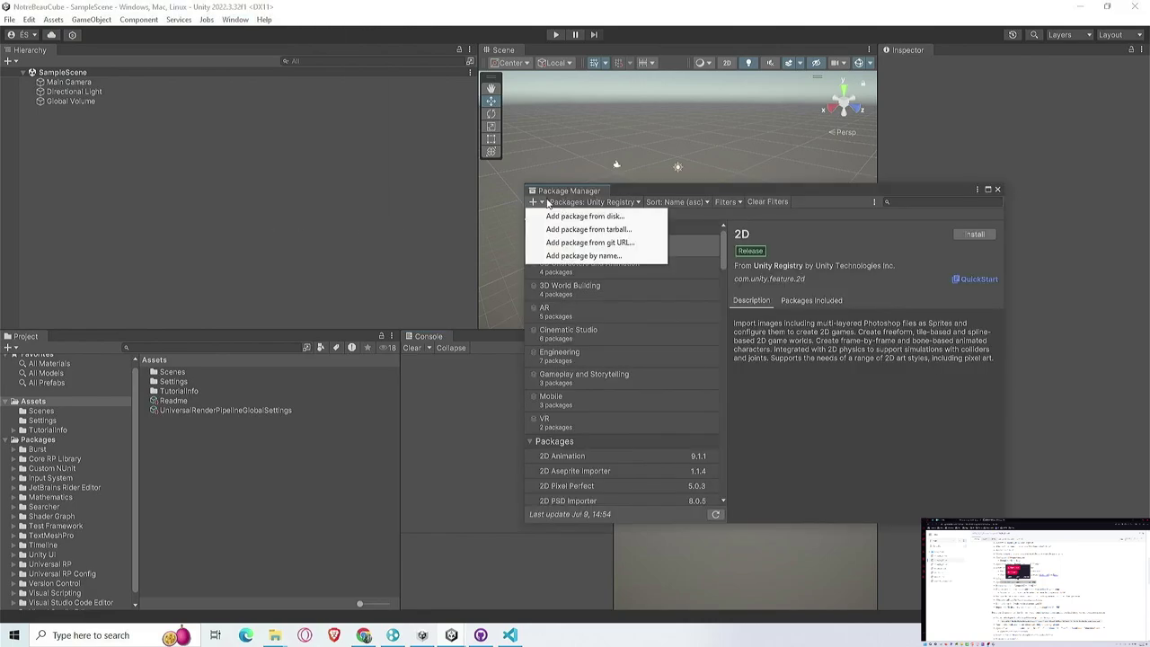
left_click(576, 244)
key("ctrl+v")
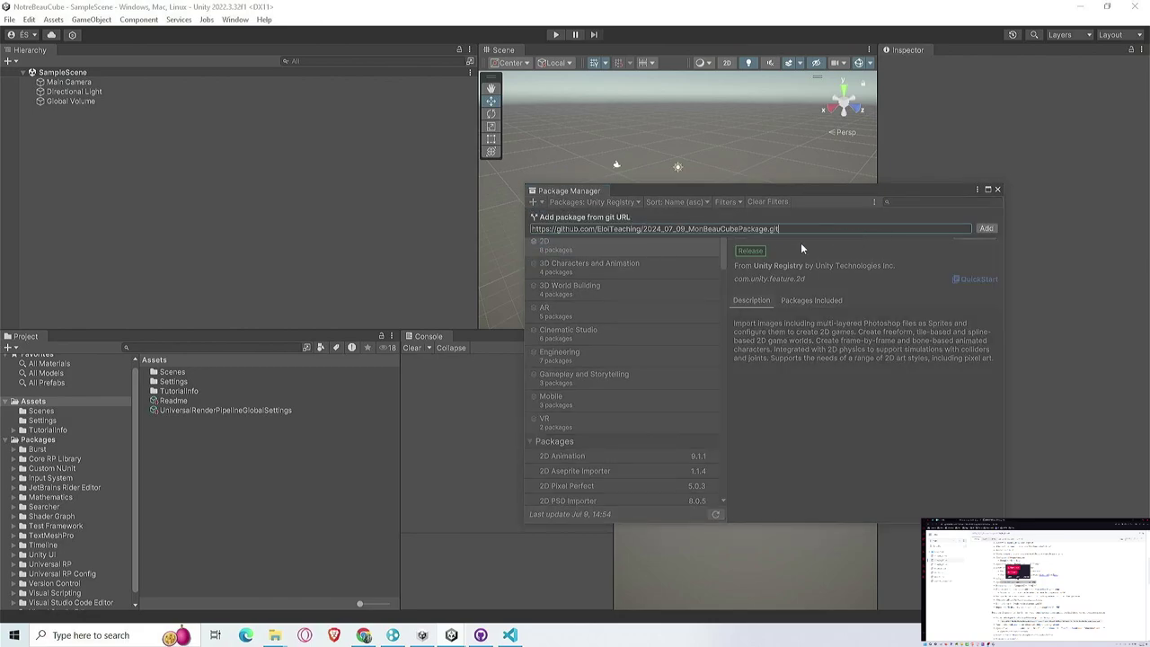
left_click(986, 229)
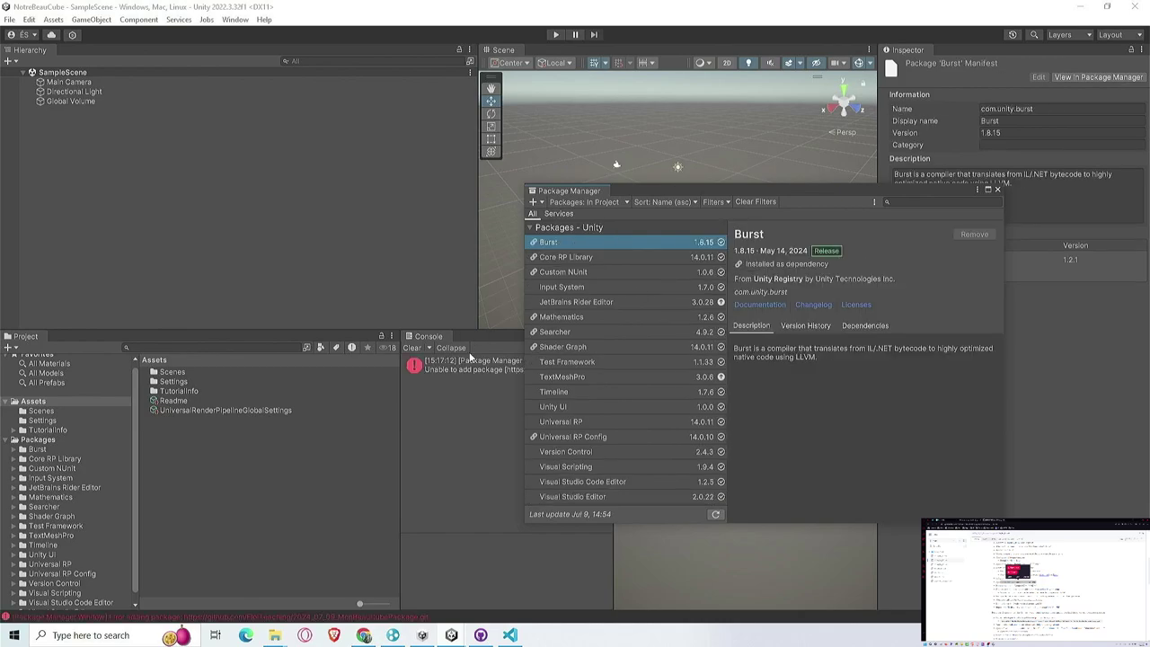
Read the install error explaining that package.json is not valid JSON
left_click(469, 362)
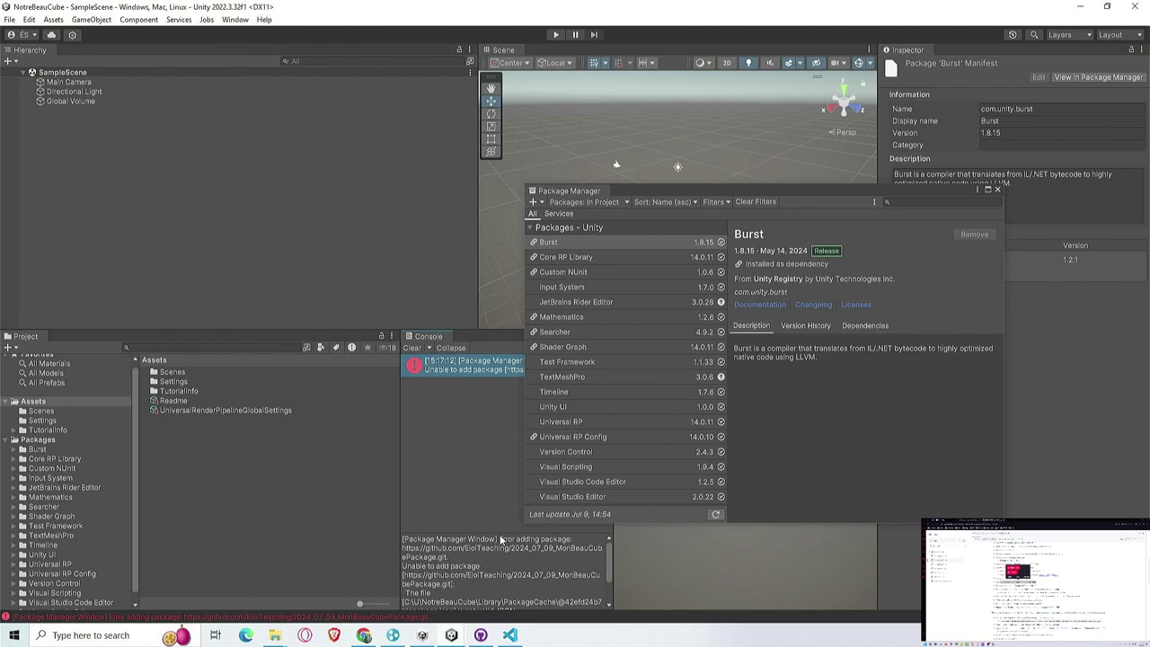
scroll(479, 550, "down", 2)
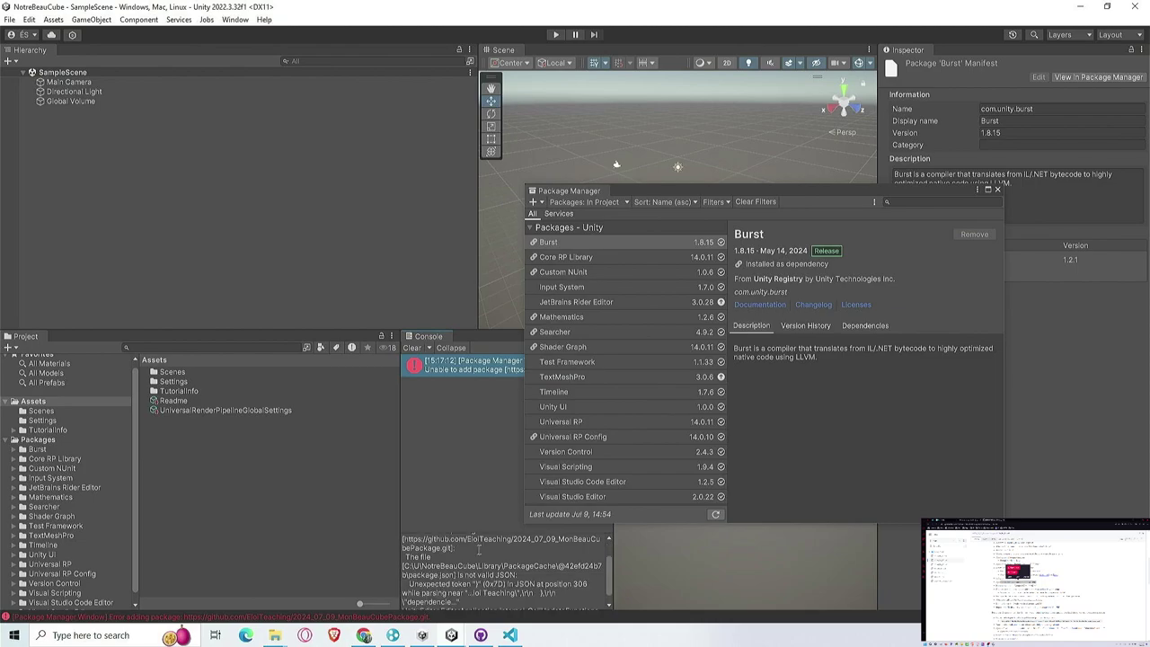
scroll(479, 550, "down", 1)
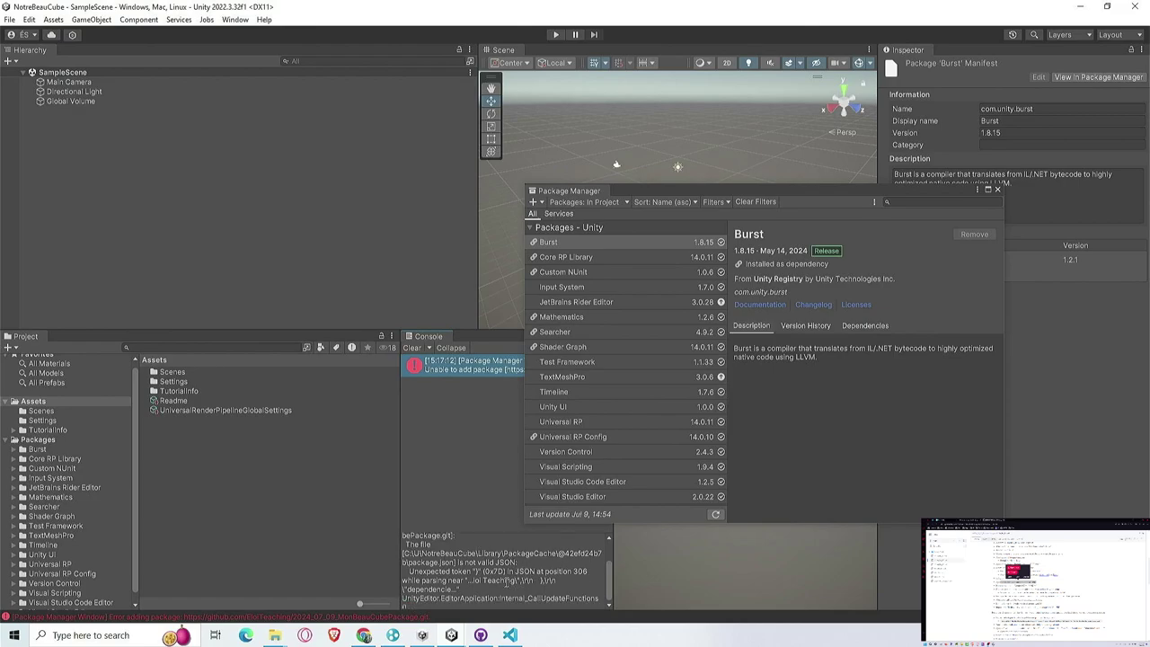
triple_click(516, 579)
left_click(531, 579)
left_click_drag(471, 584, 404, 585)
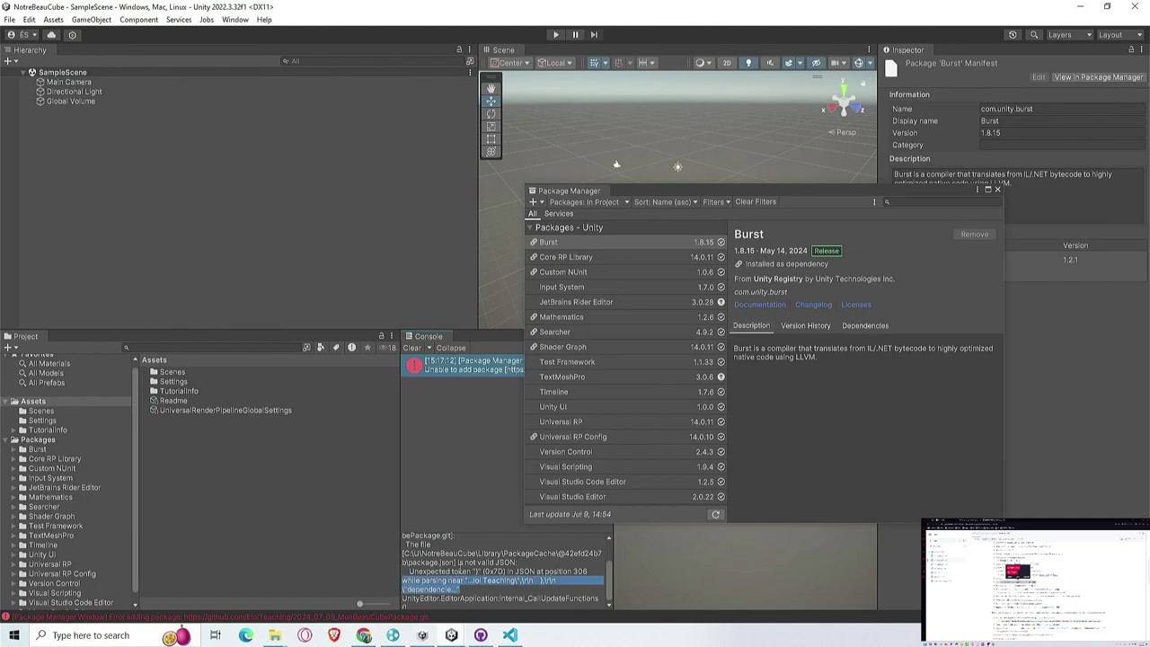
key("alt+Tab")
Delete package.json's empty dependencies block and the author's trailing comma, then save the file
key("alt+Tab")
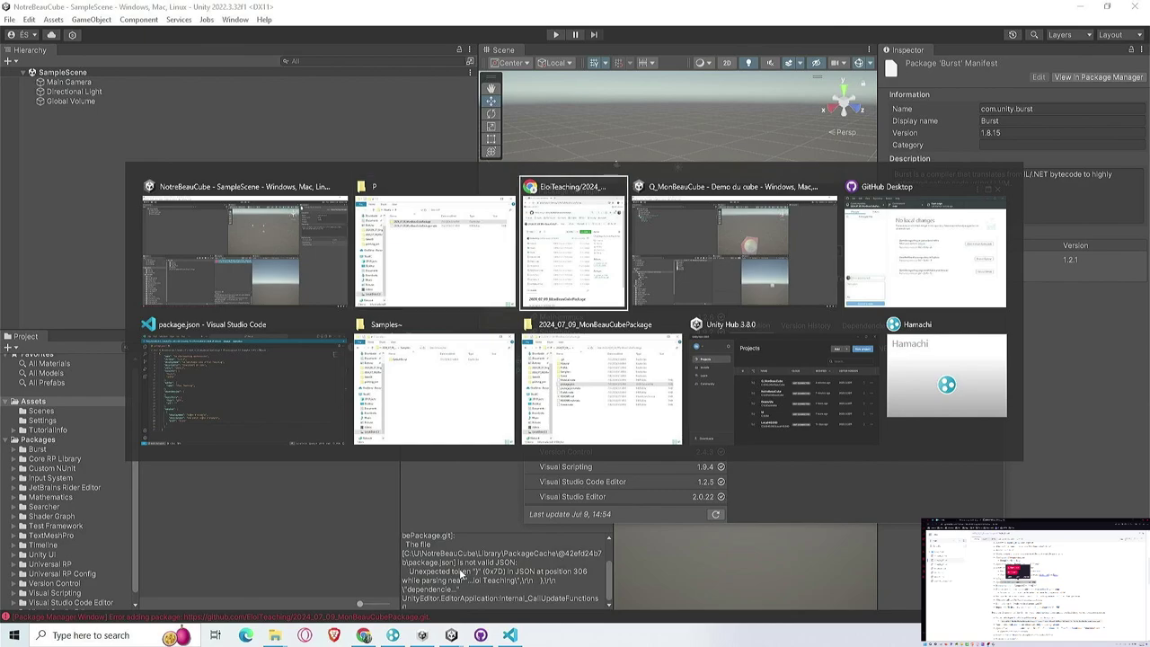
key("alt+Tab")
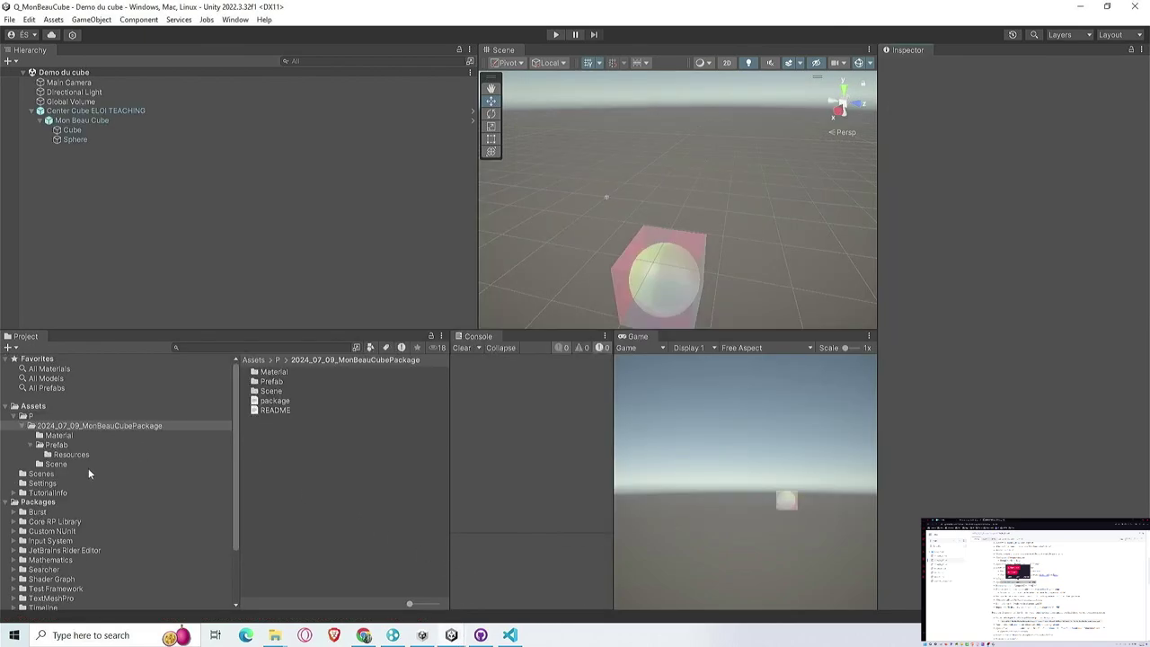
double_click(275, 400)
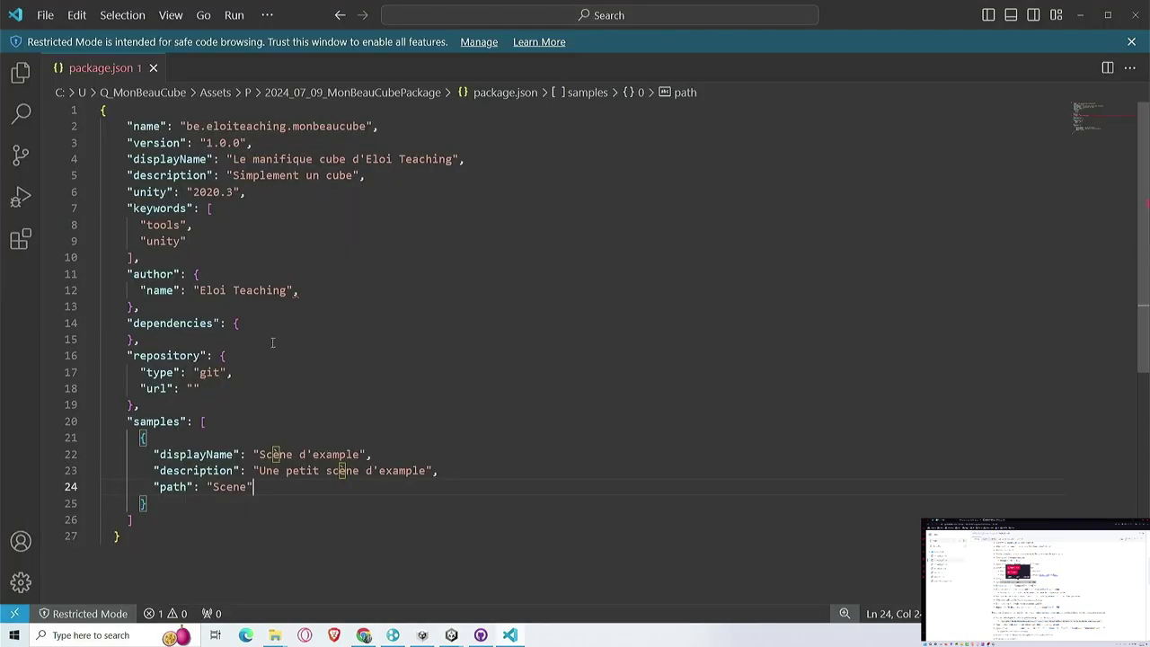
left_click_drag(186, 338, 224, 311)
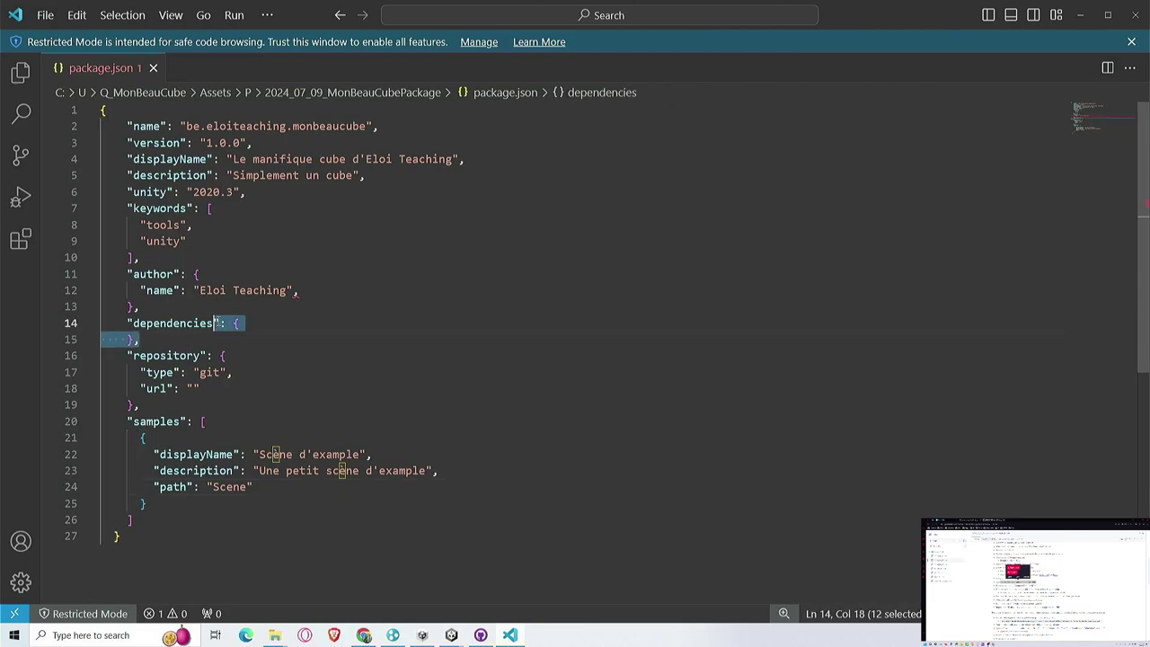
key("BackSpace")
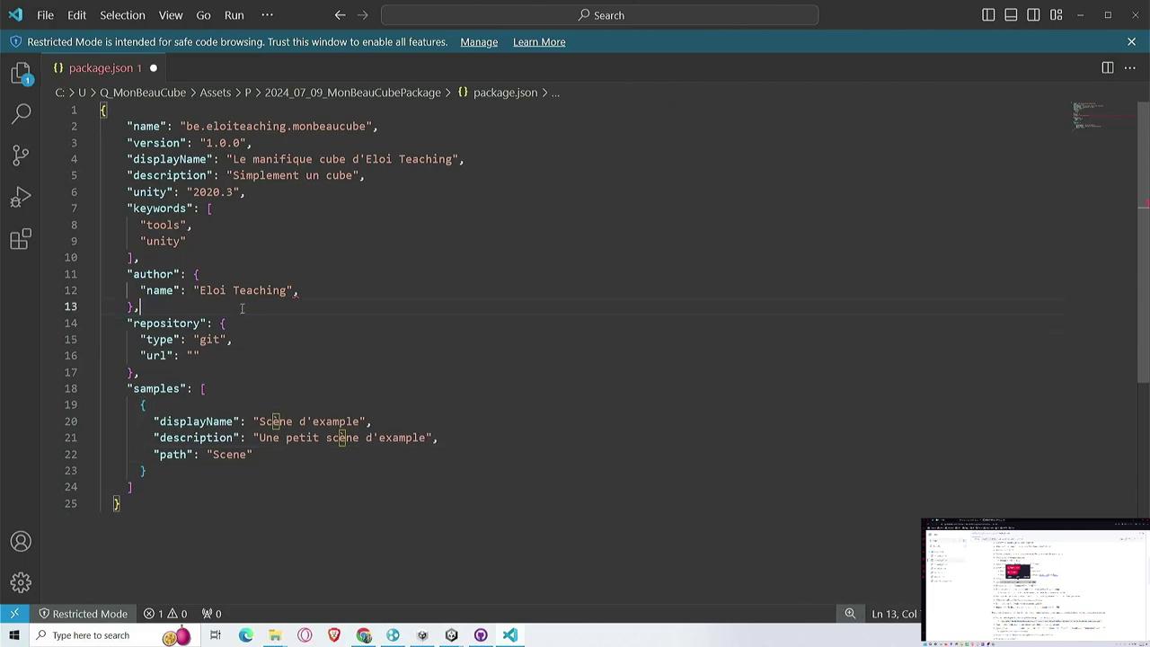
left_click(309, 294)
key("BackSpace")
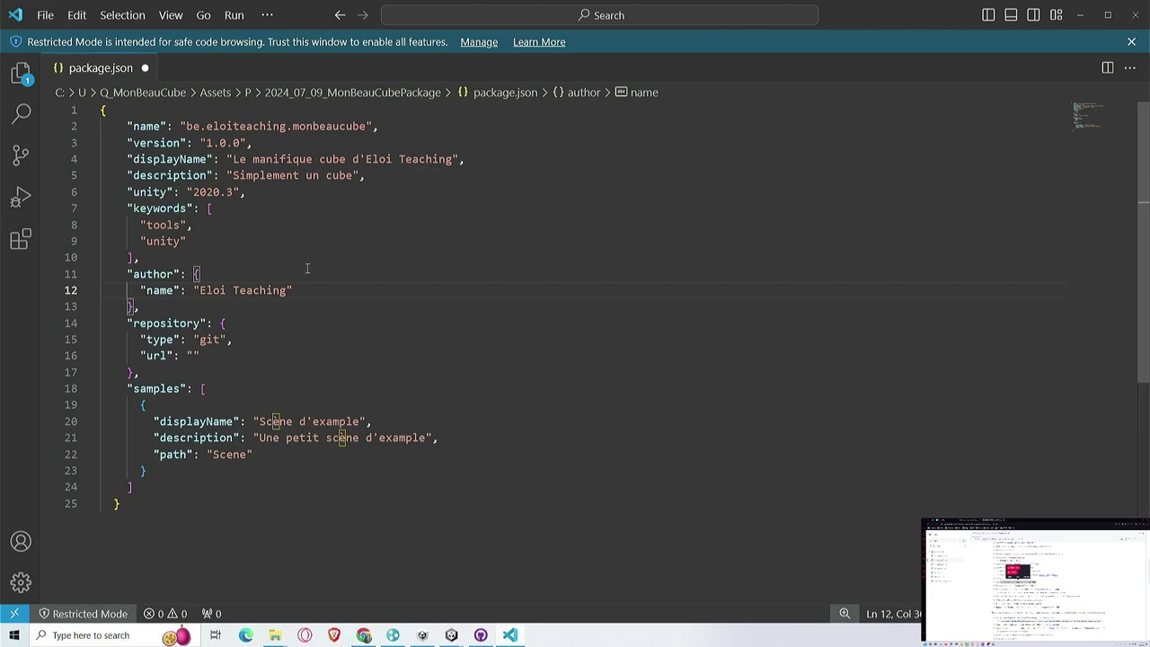
left_click(340, 260)
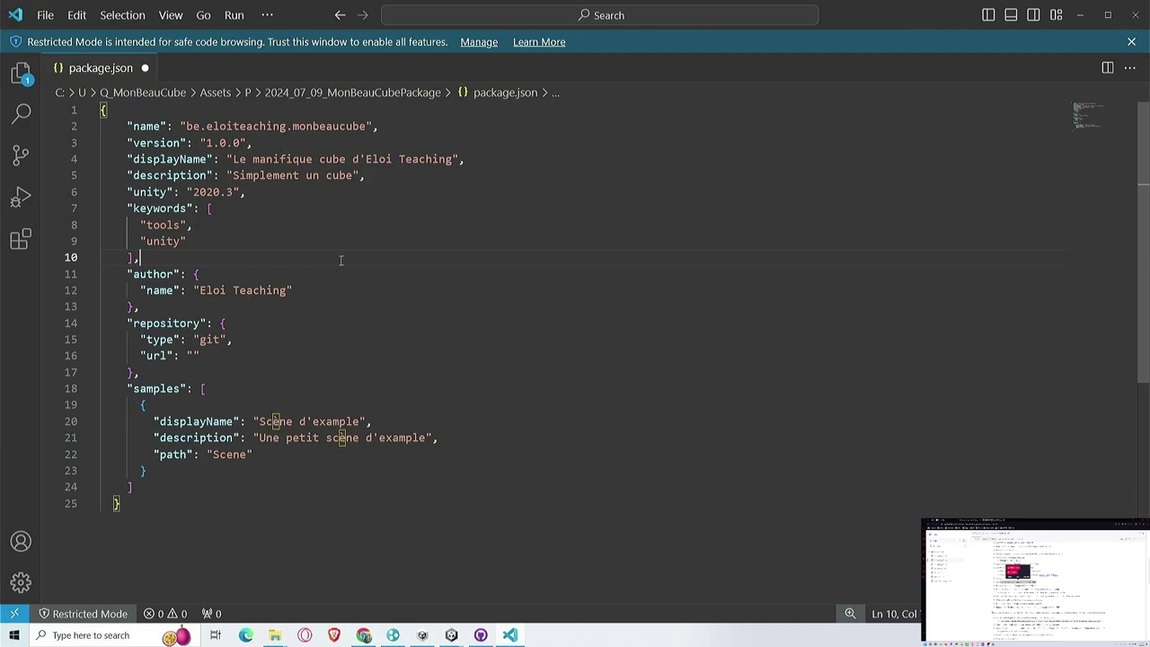
key("ctrl+s")
key("alt+Tab")
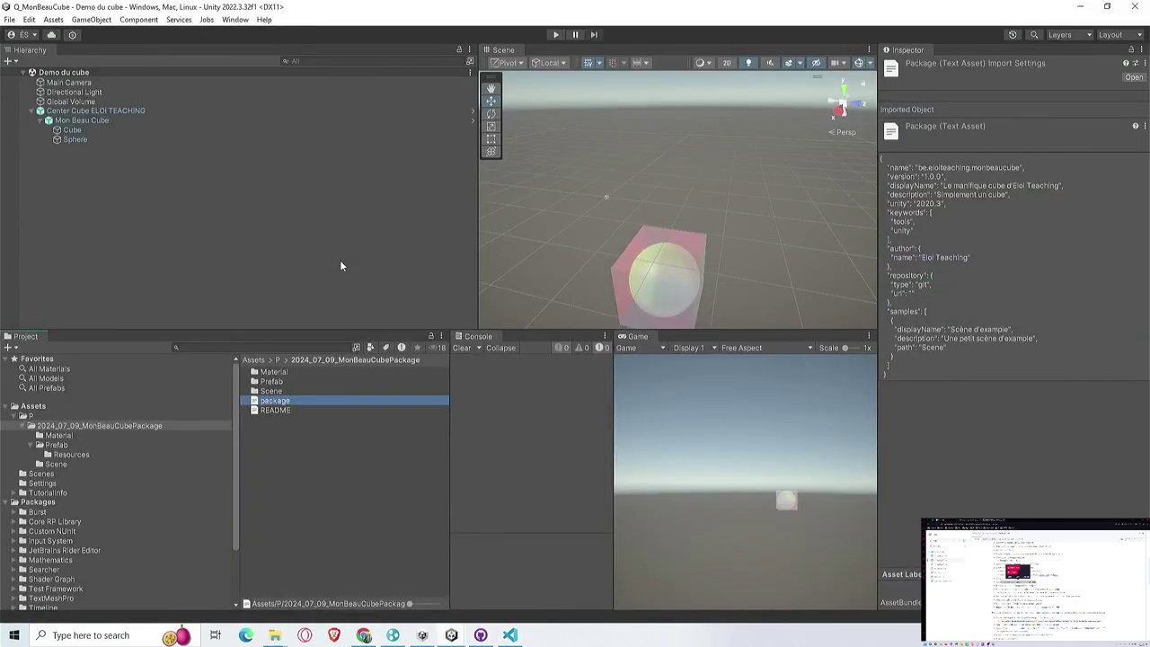
Commit the package.json fix to main as 'Update package.json' and push it to origin
key("alt+Tab")
left_click(481, 634)
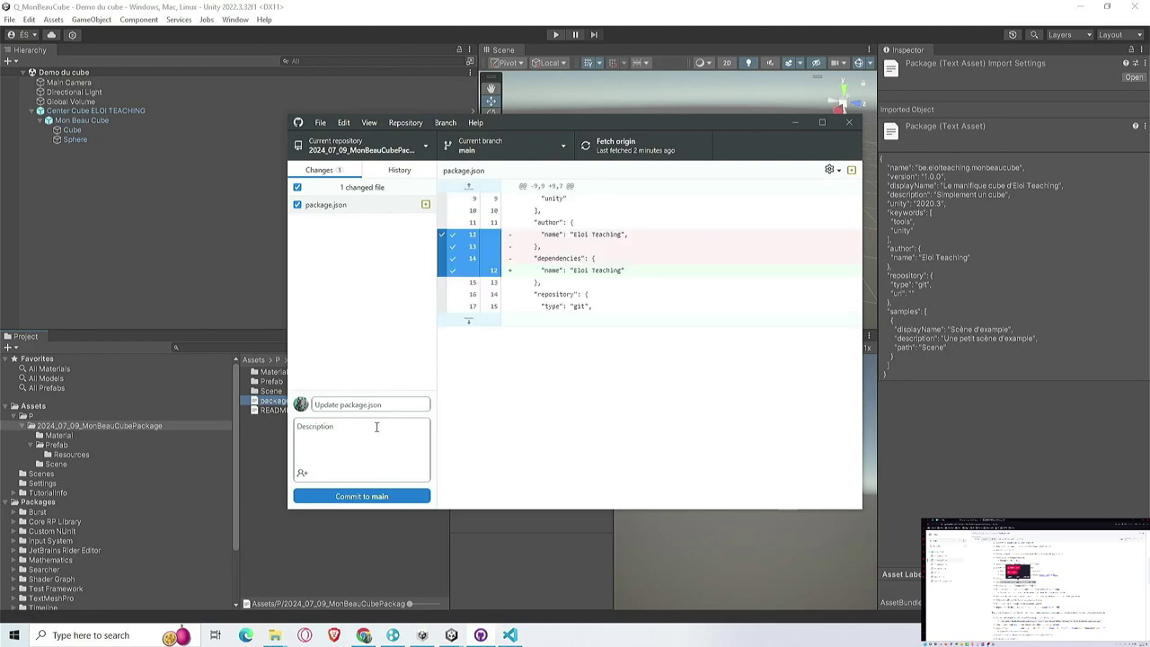
left_click(393, 497)
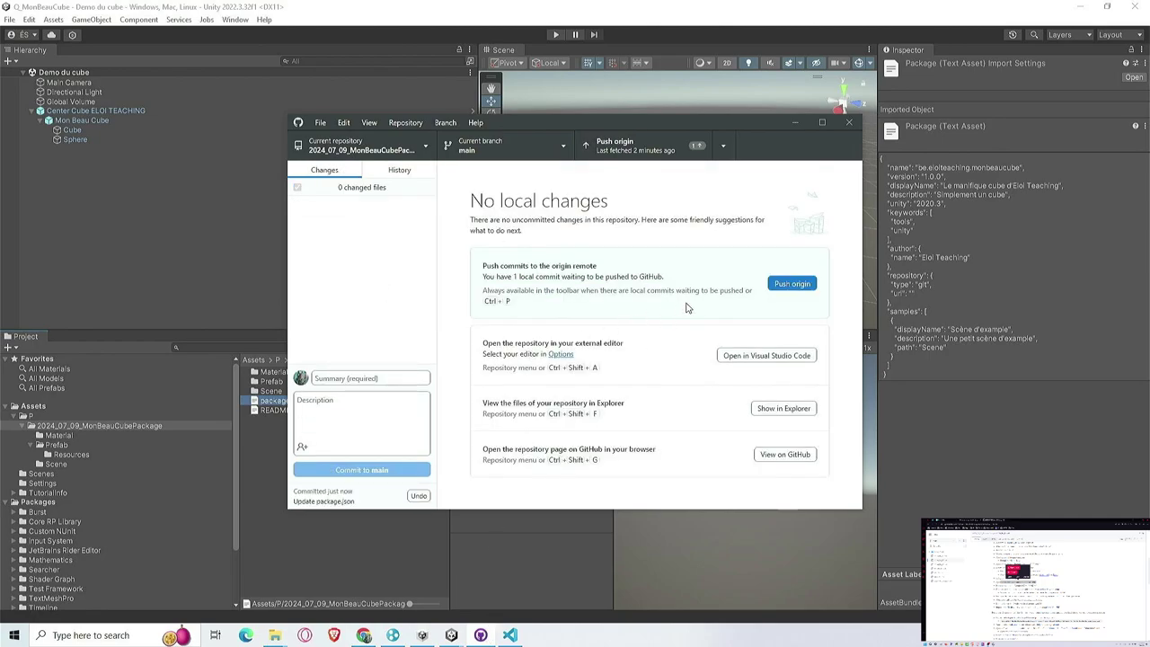
left_click(792, 284)
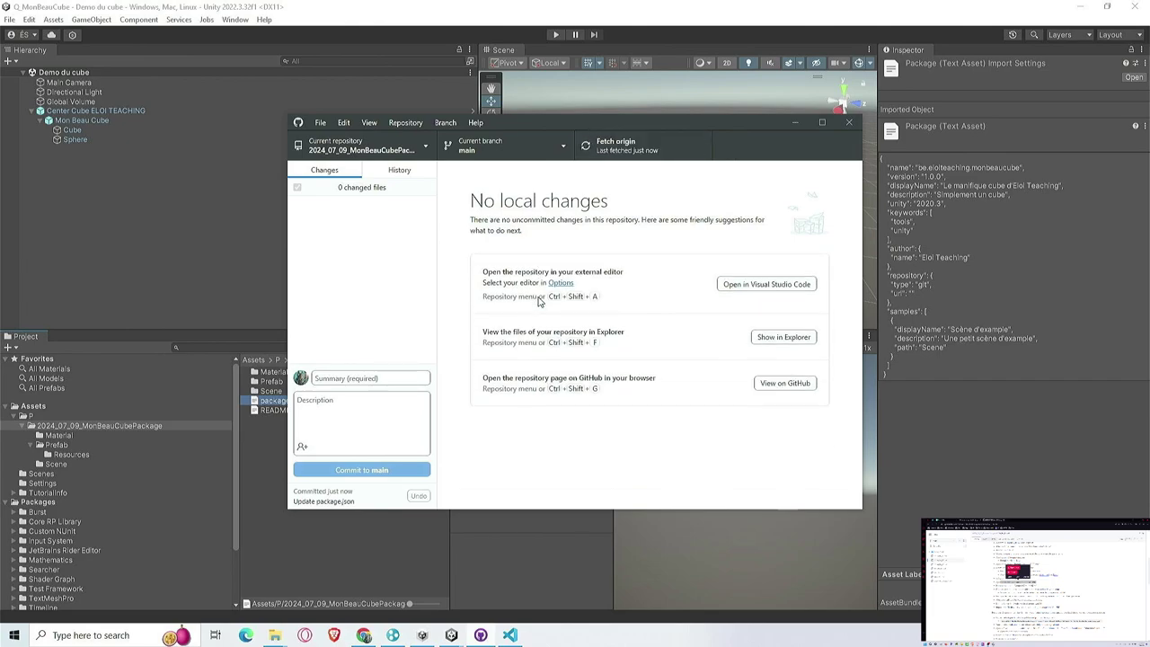
key("alt+Tab")
key("Tab")
key("Tab")
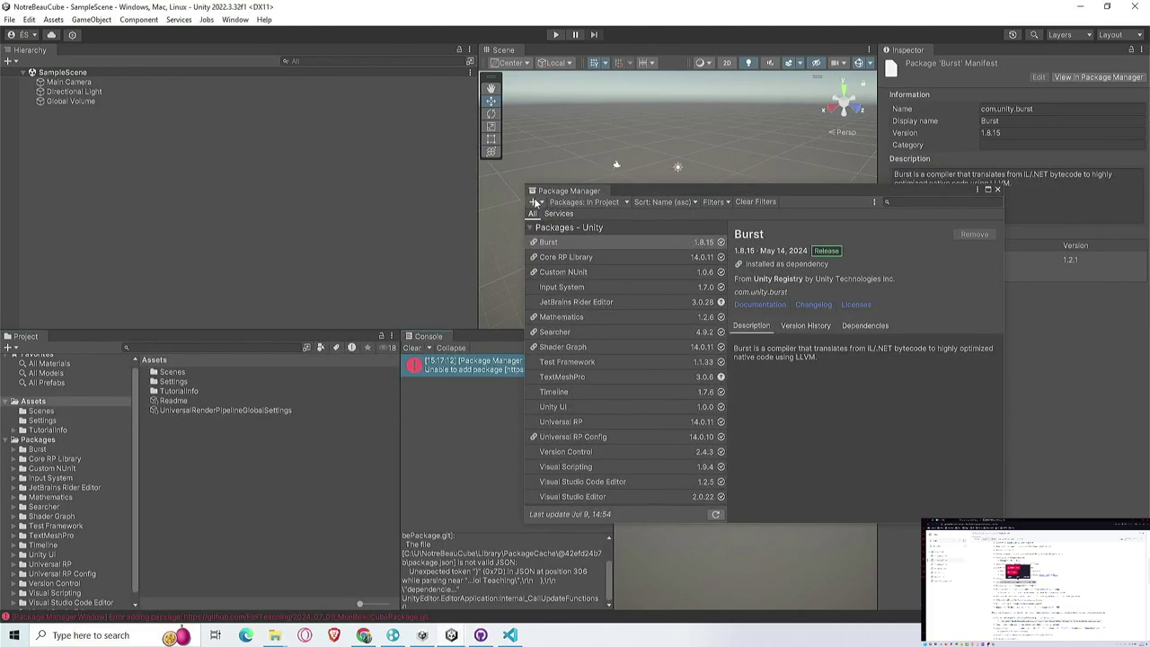
Install 'Le manifique cube d'Eloi Teaching' 1.0.0 from its git URL, then clear the console
left_click(535, 201)
left_click(592, 239)
type("https://github.com/EloiTeaching/2024_07_09_MonBeauCubePackage.git")
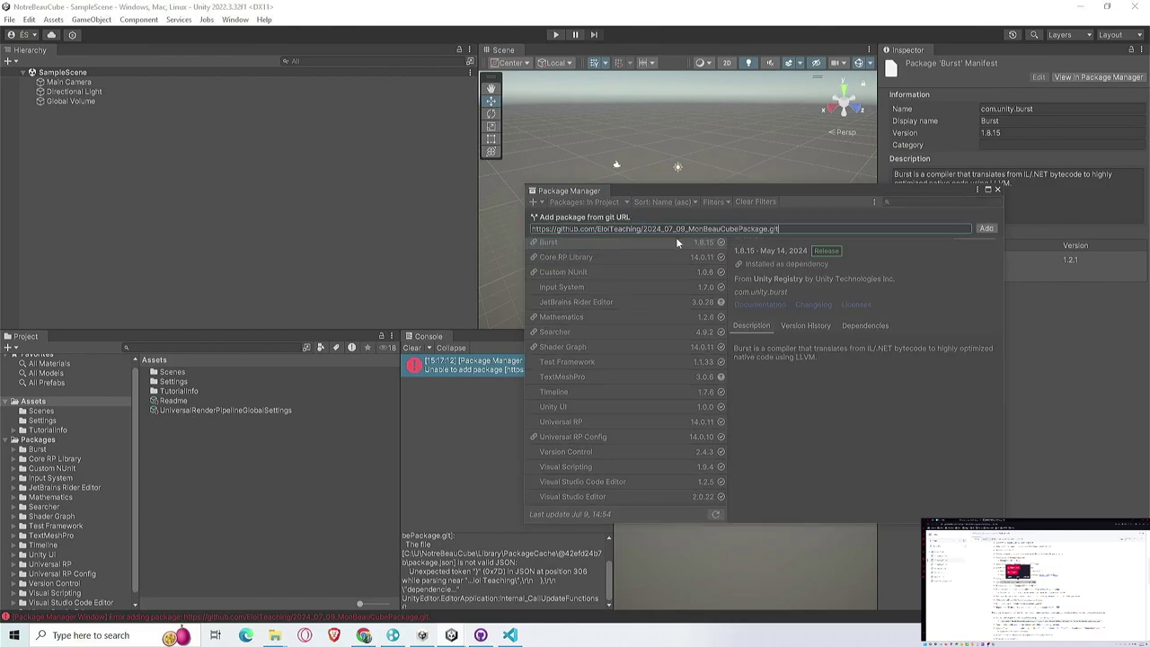
left_click(975, 230)
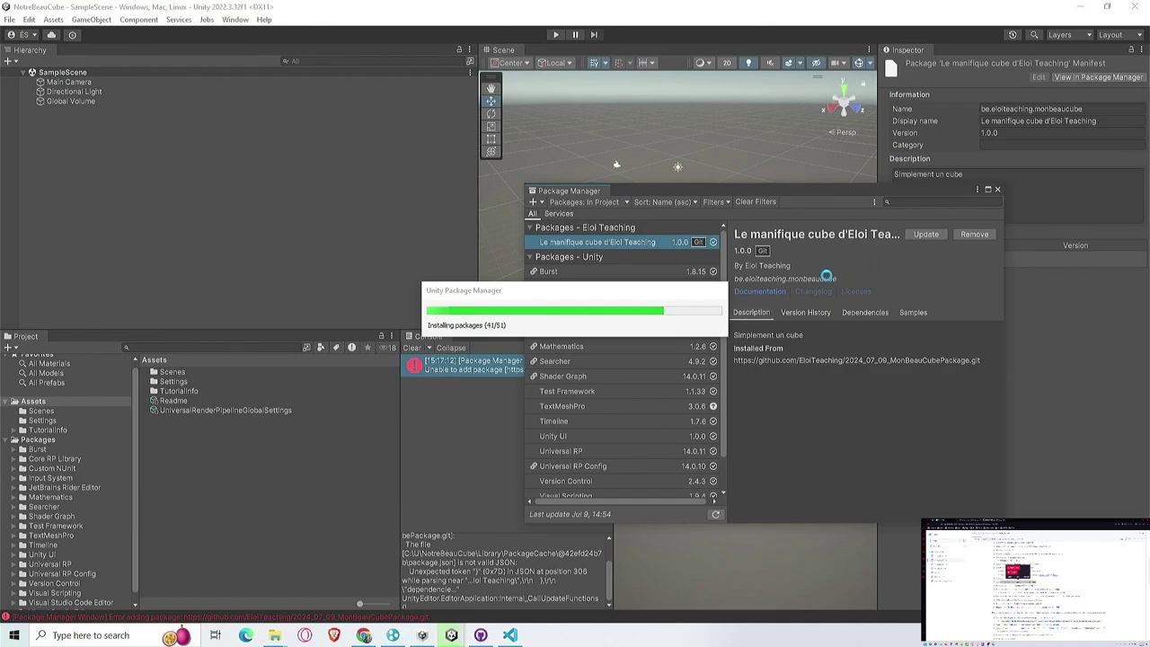
left_click(412, 349)
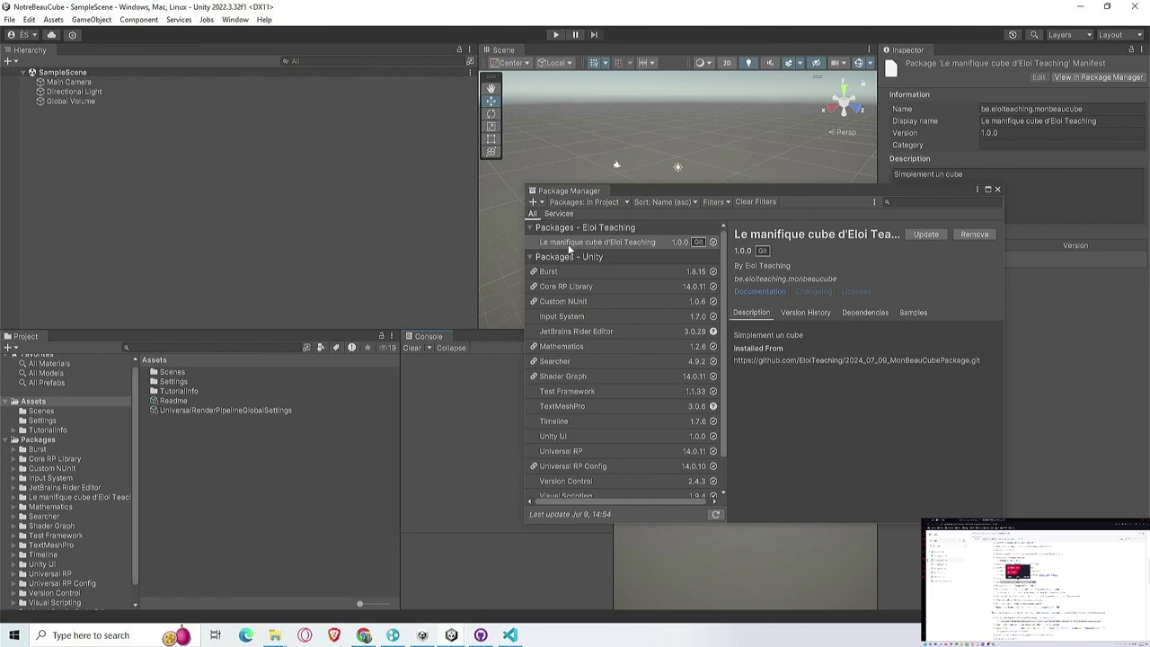
Import the package's Scène d'exemple sample from its Samples list in Package Manager
left_click(641, 242)
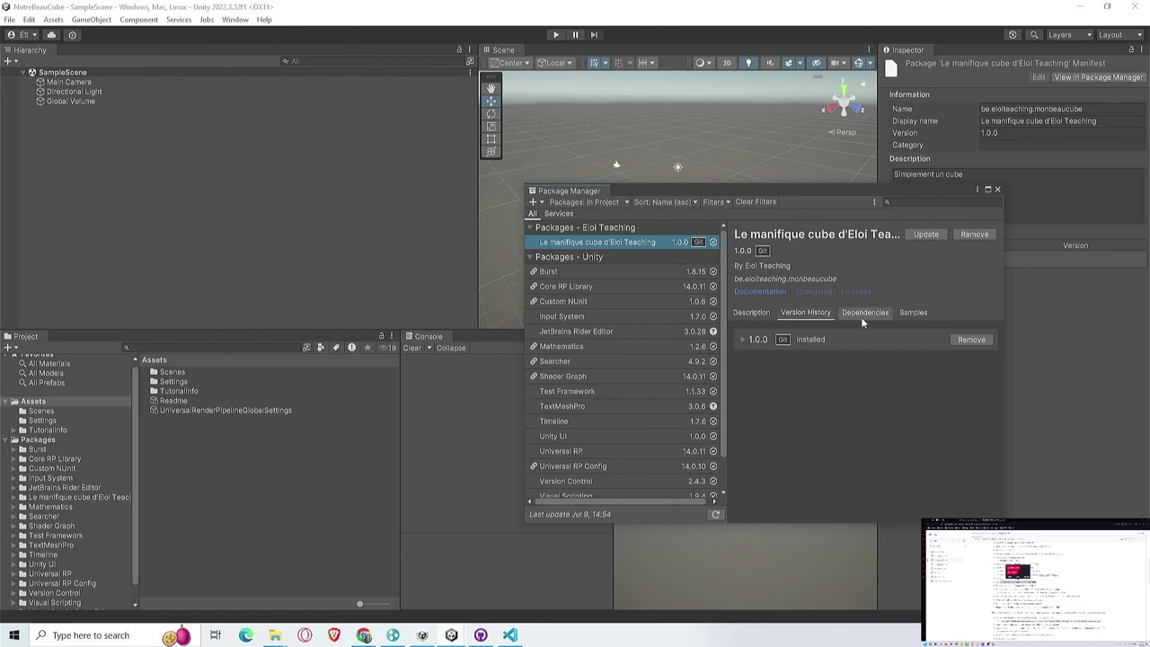
left_click(742, 339)
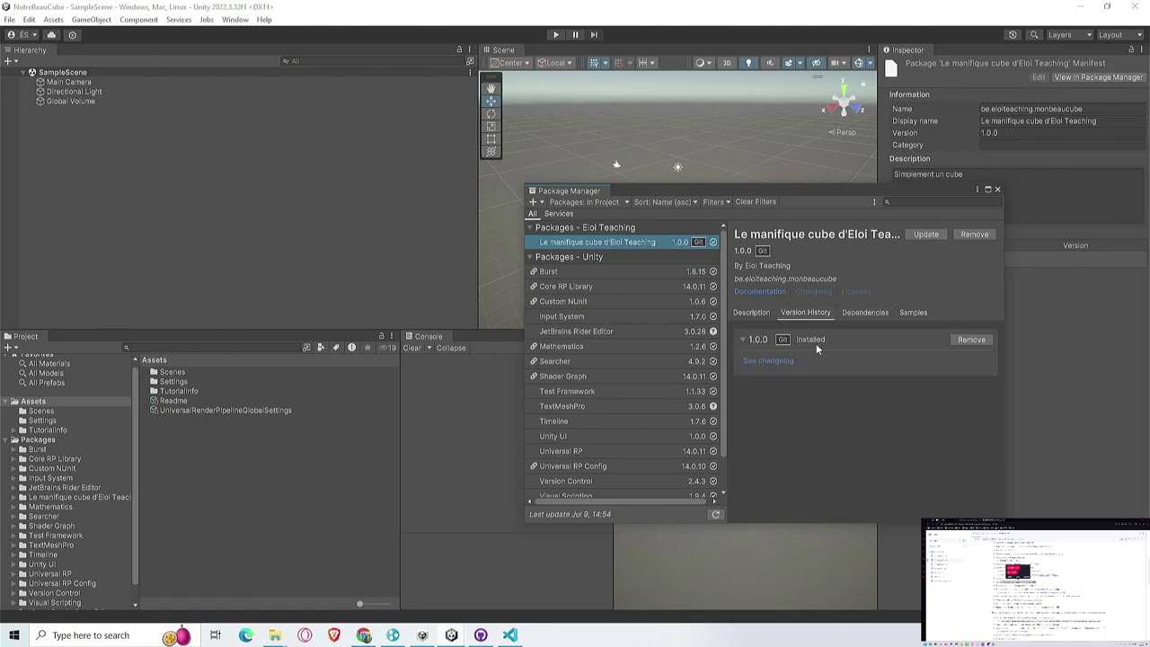
left_click(777, 361)
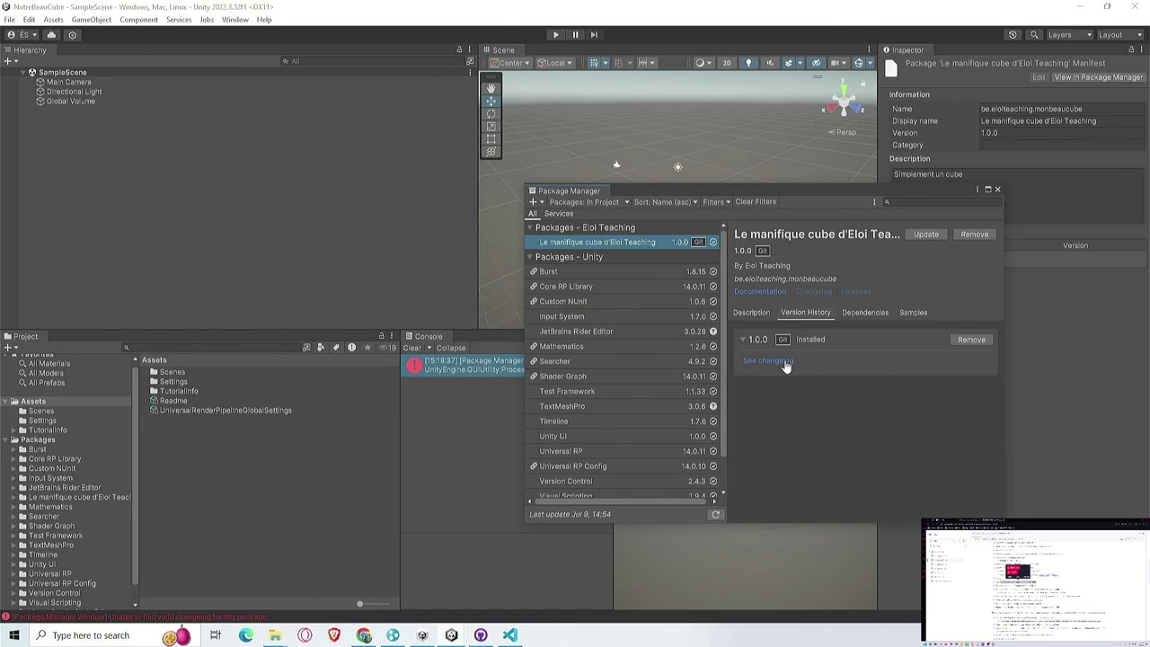
left_click(859, 315)
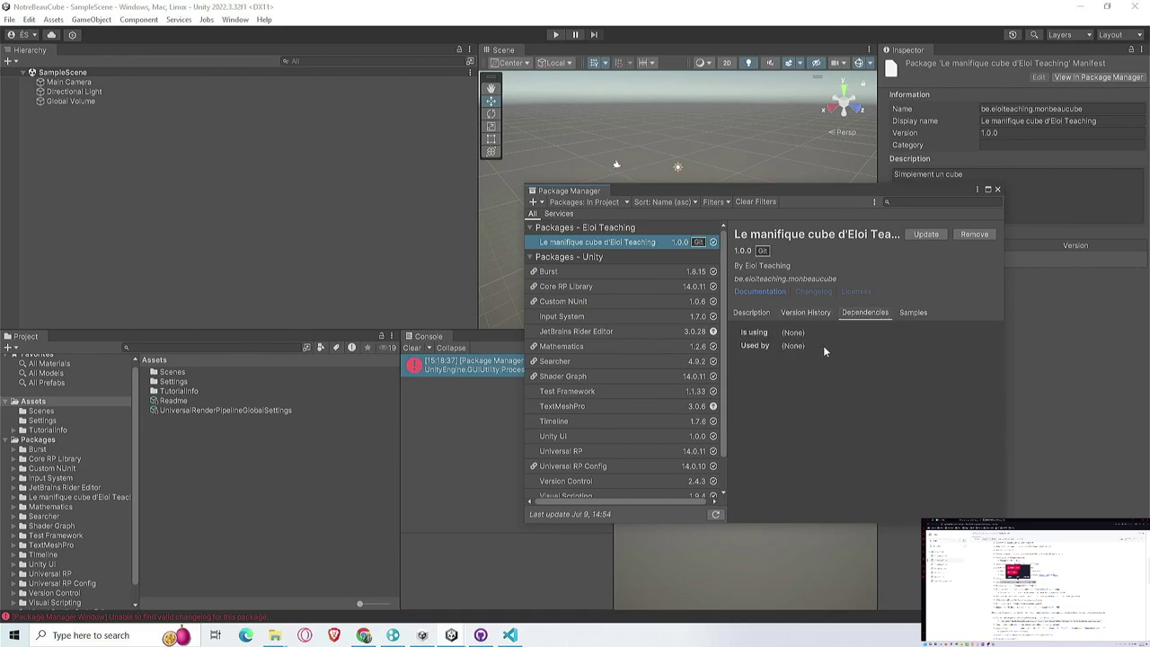
left_click(907, 313)
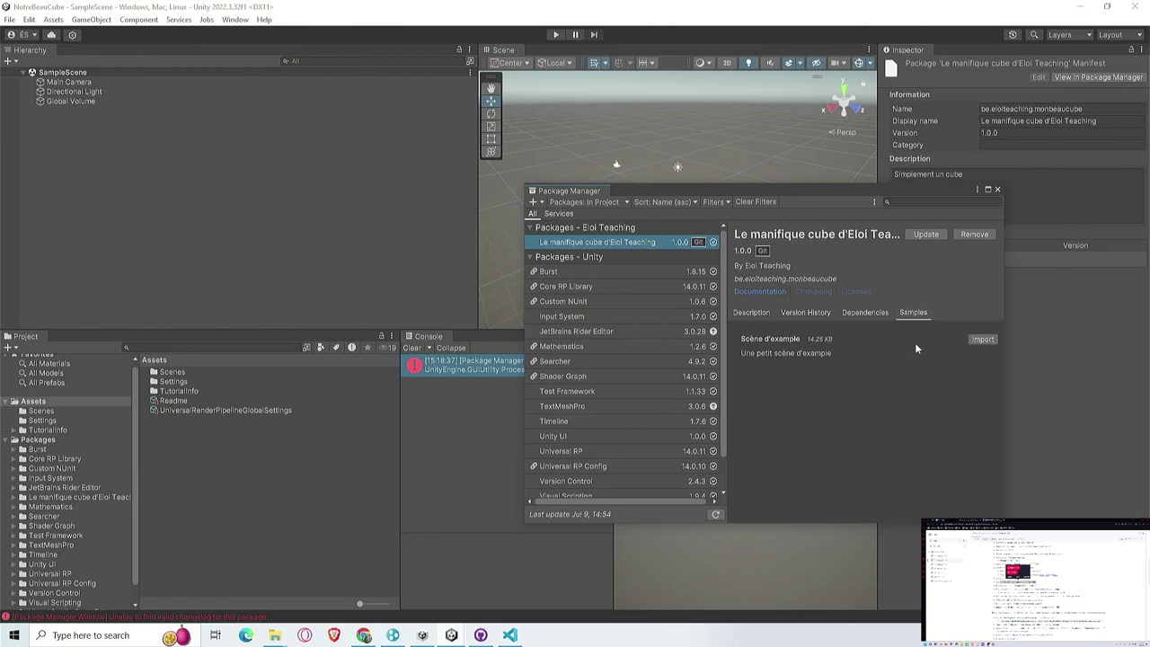
left_click(981, 340)
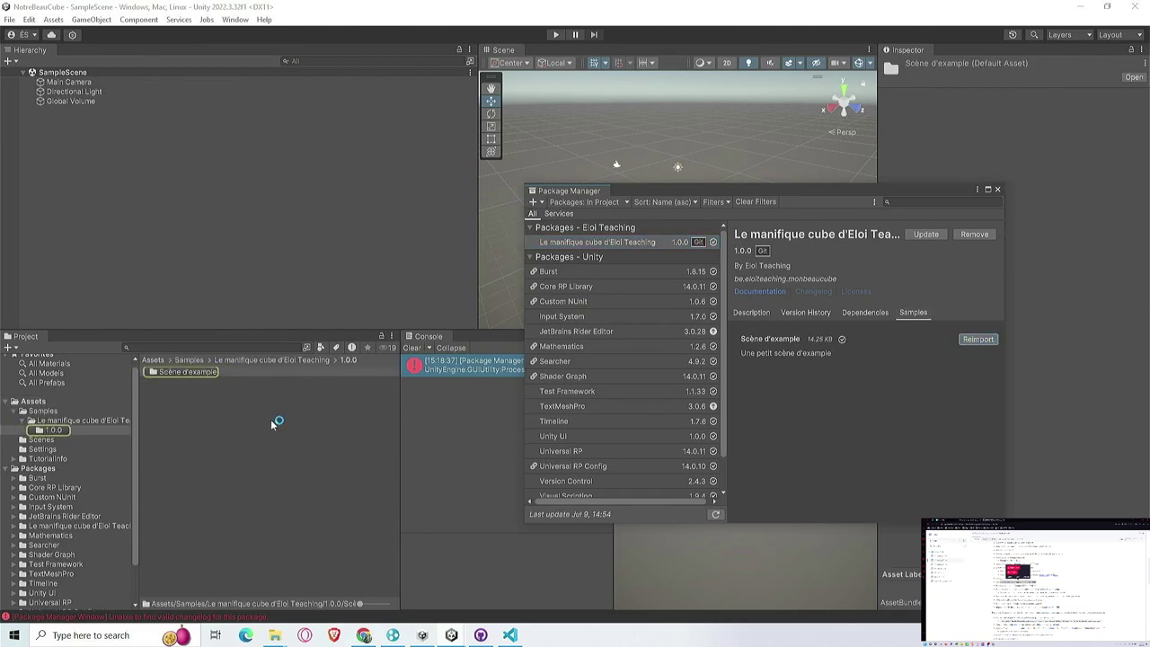
Open the Demo du cube scene from Samples/1.0.0/Scène d'exemple and expand Center Cube
left_click(109, 420)
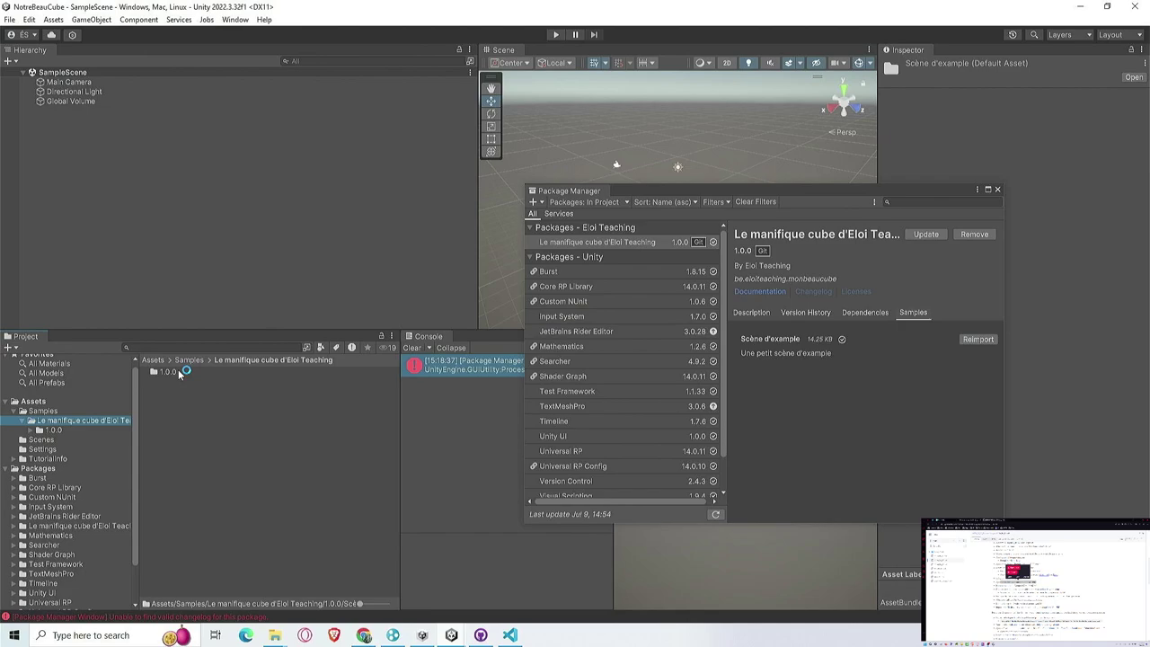
left_click(179, 372)
left_click(90, 430)
left_click(32, 430)
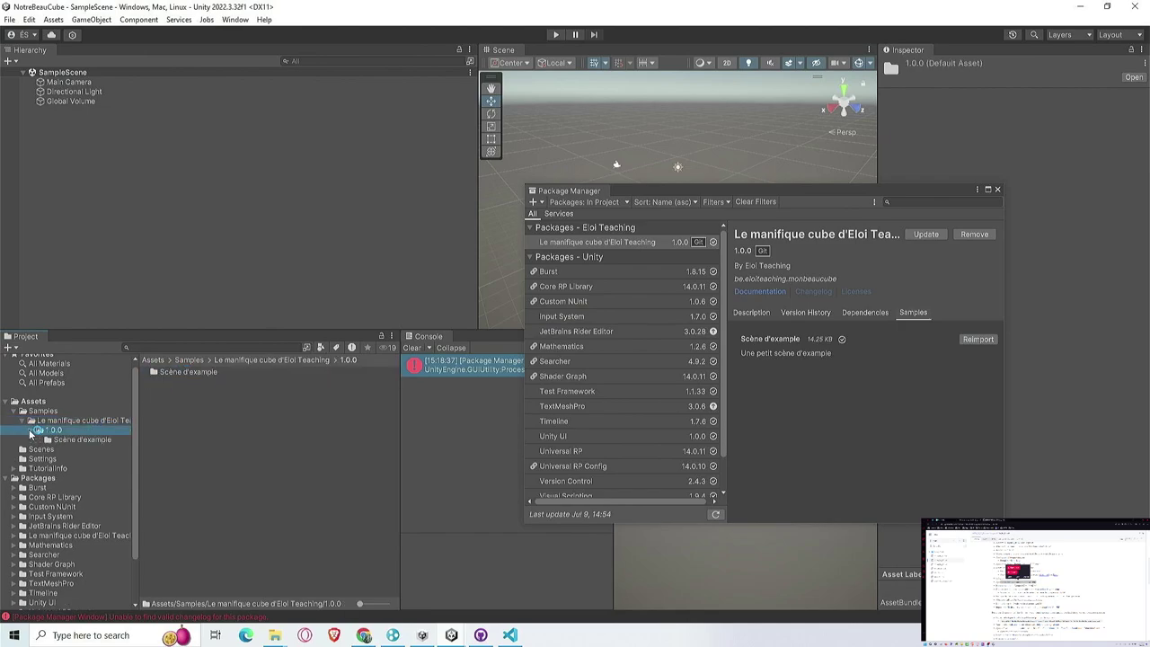
left_click(90, 439)
double_click(187, 371)
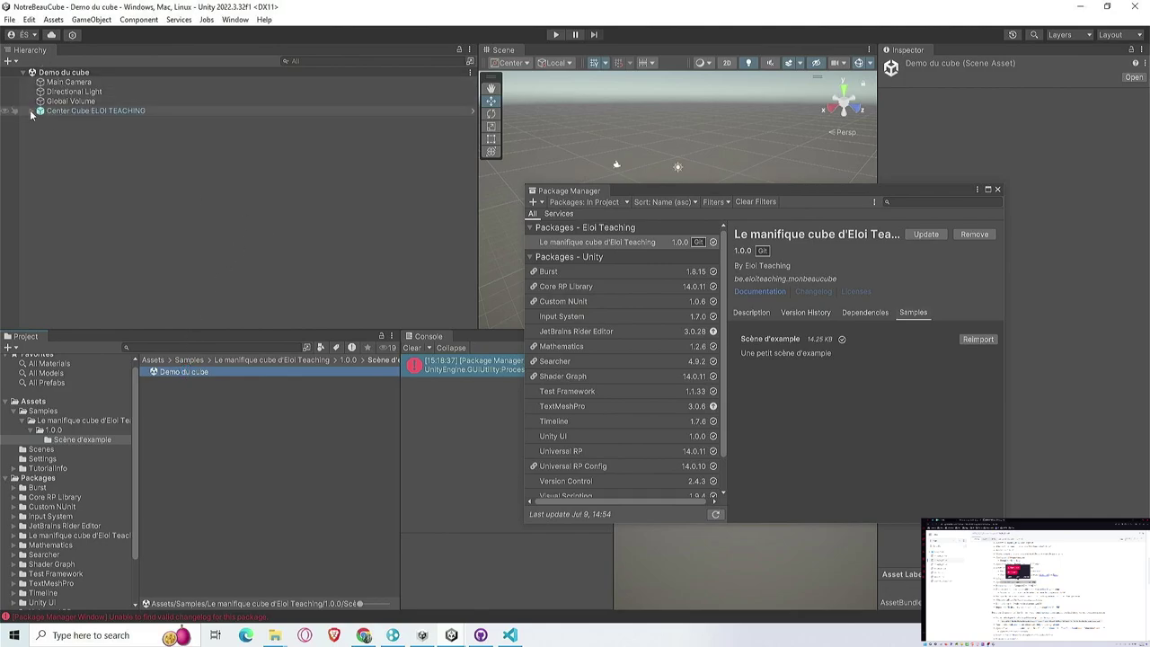
left_click(31, 111)
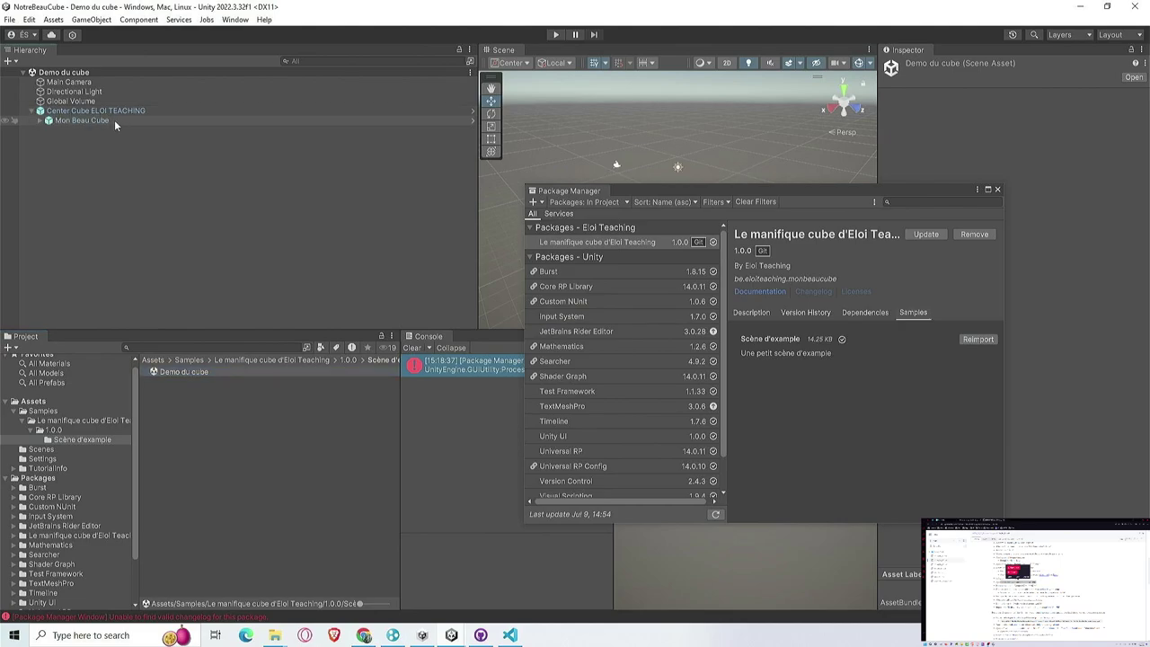
Add a second Center Cube prefab instance from the package's Prefab folder and frame it
left_click(97, 120)
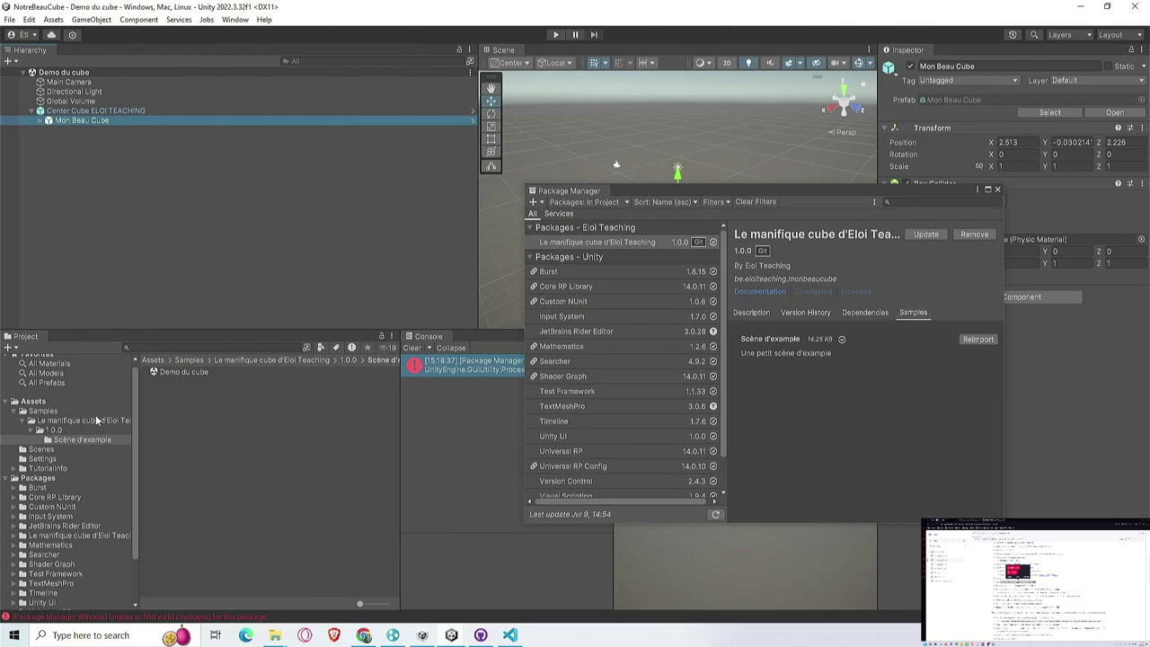
left_click(127, 112)
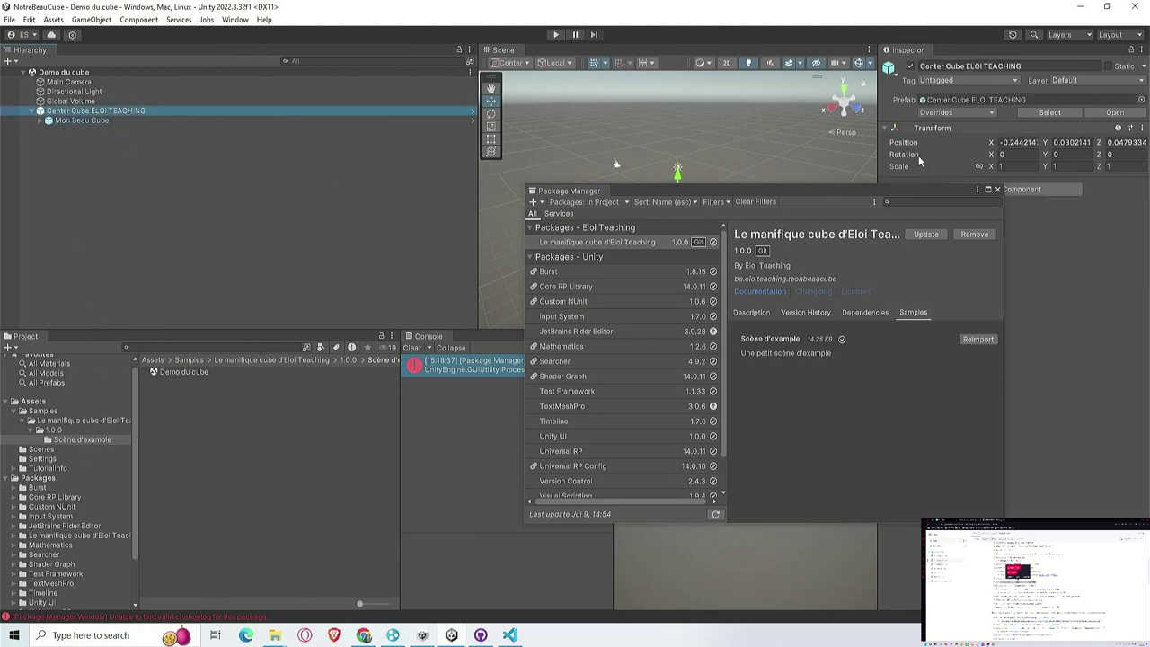
left_click(1042, 112)
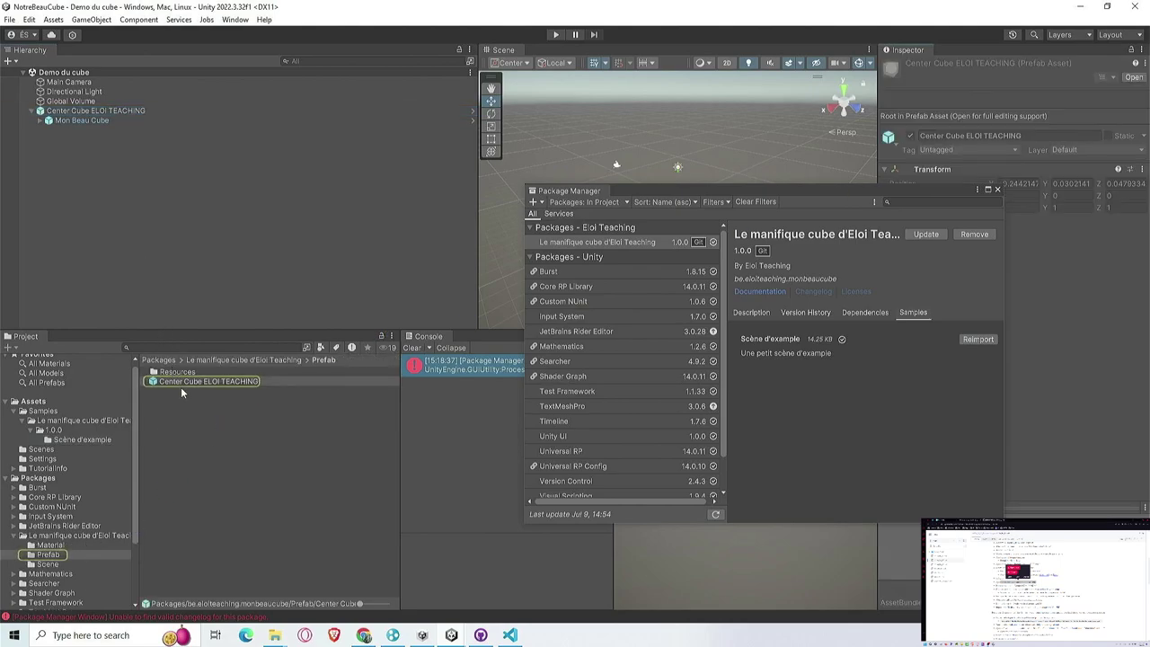
left_click_drag(186, 383, 117, 226)
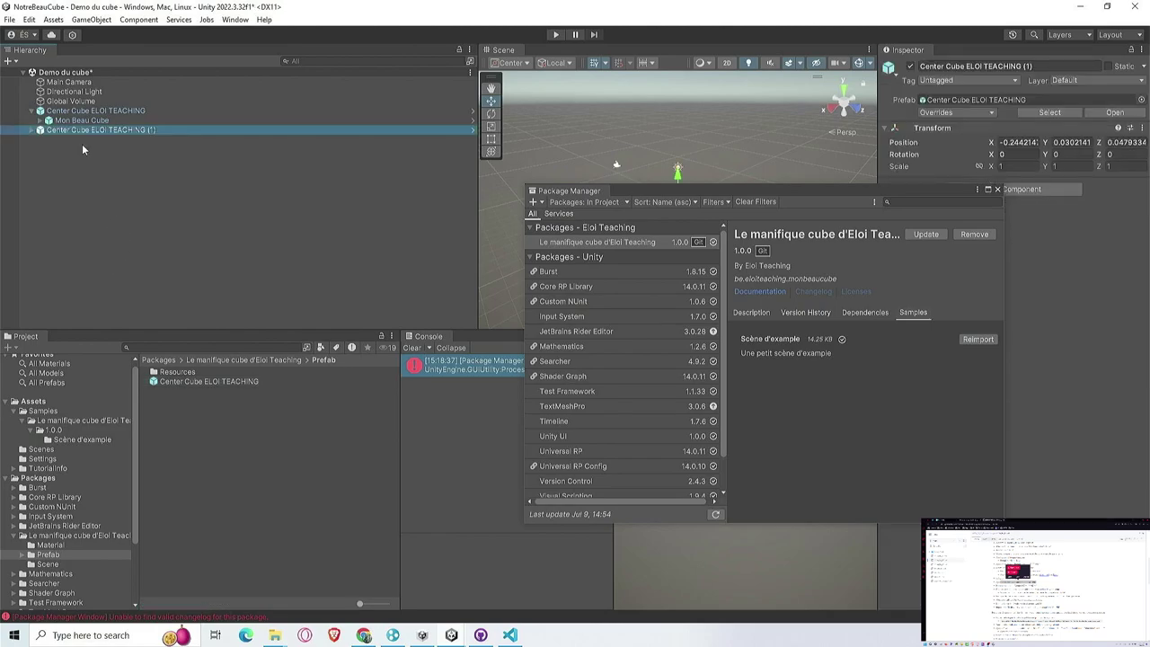
left_click(32, 131)
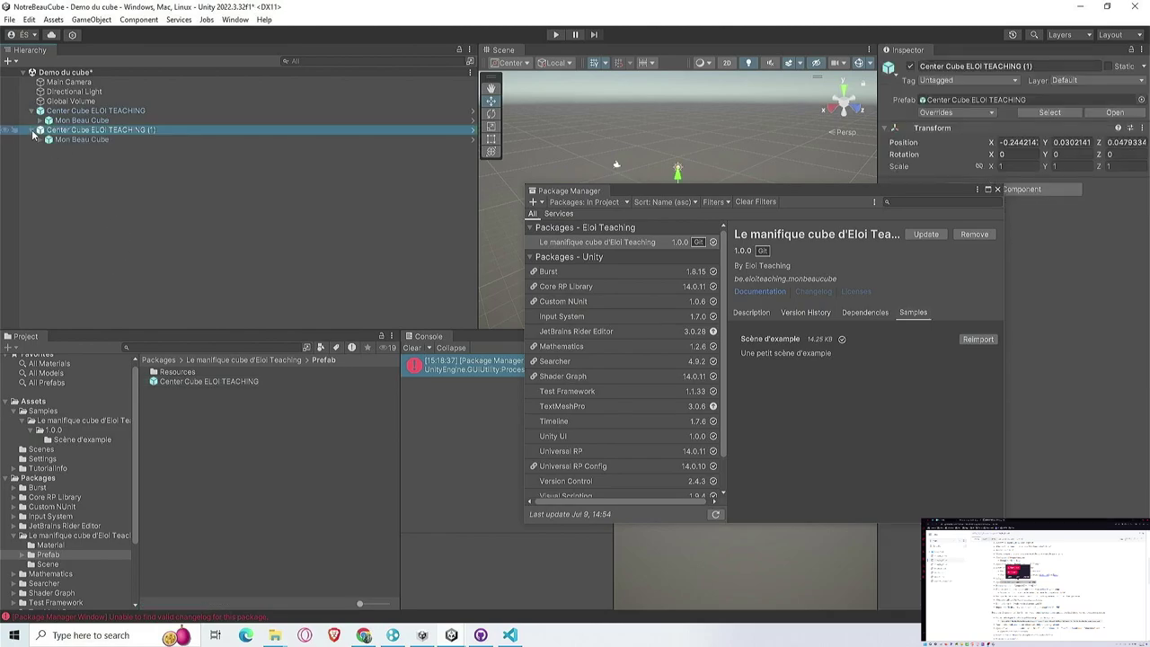
left_click(83, 139)
double_click(178, 129)
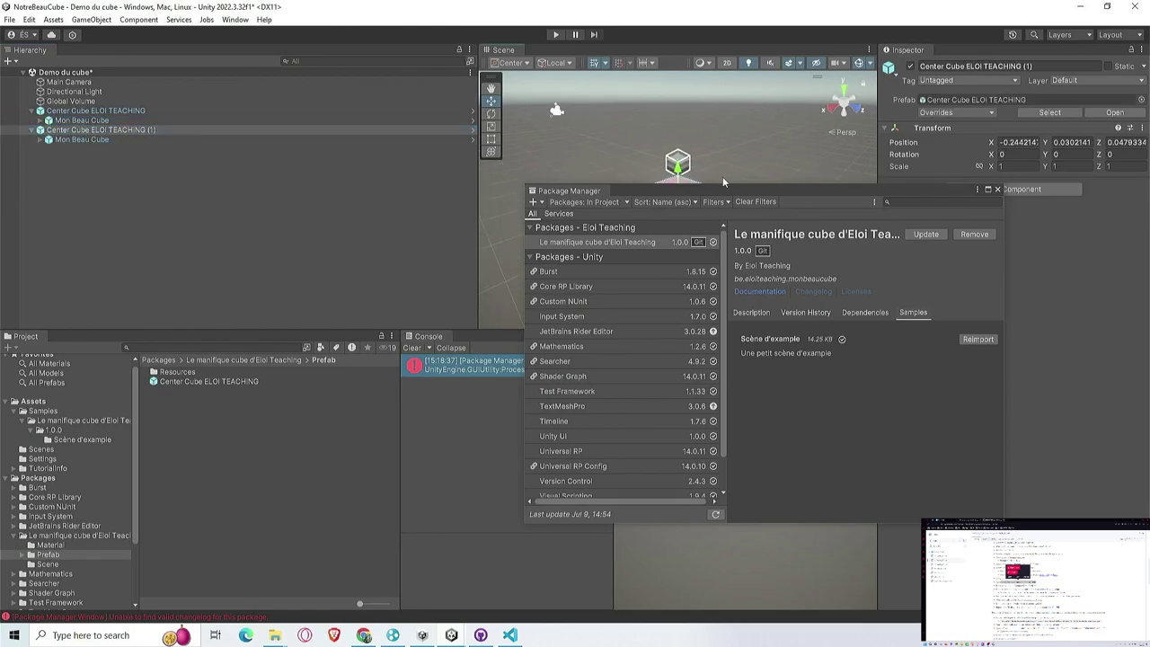
Close the Package Manager, clear the console errors and deselect the cube instance
mouse_move(725, 188)
left_mouse_down()
mouse_move(744, 349)
mouse_move(685, 391)
left_mouse_up()
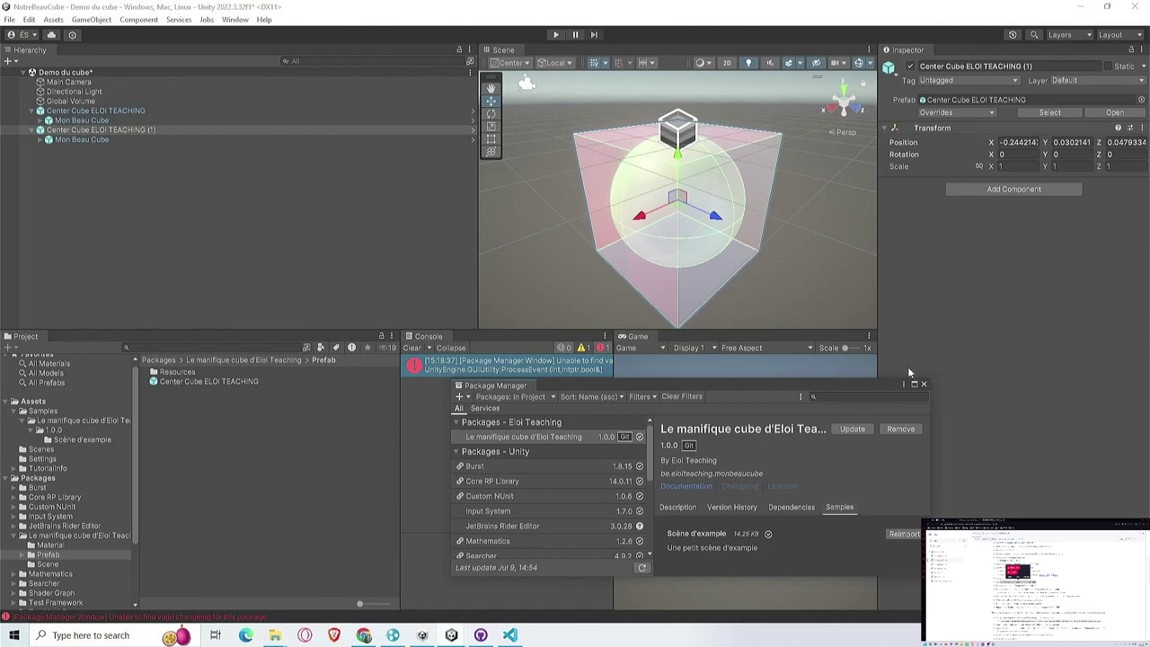
left_click(923, 384)
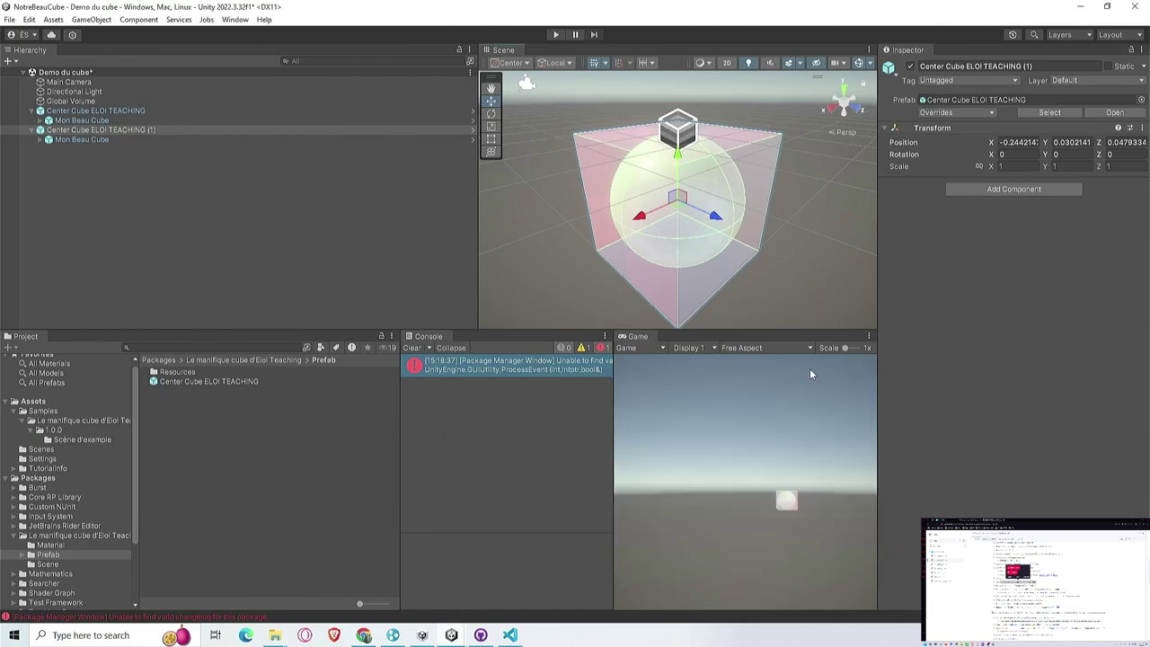
left_click(413, 348)
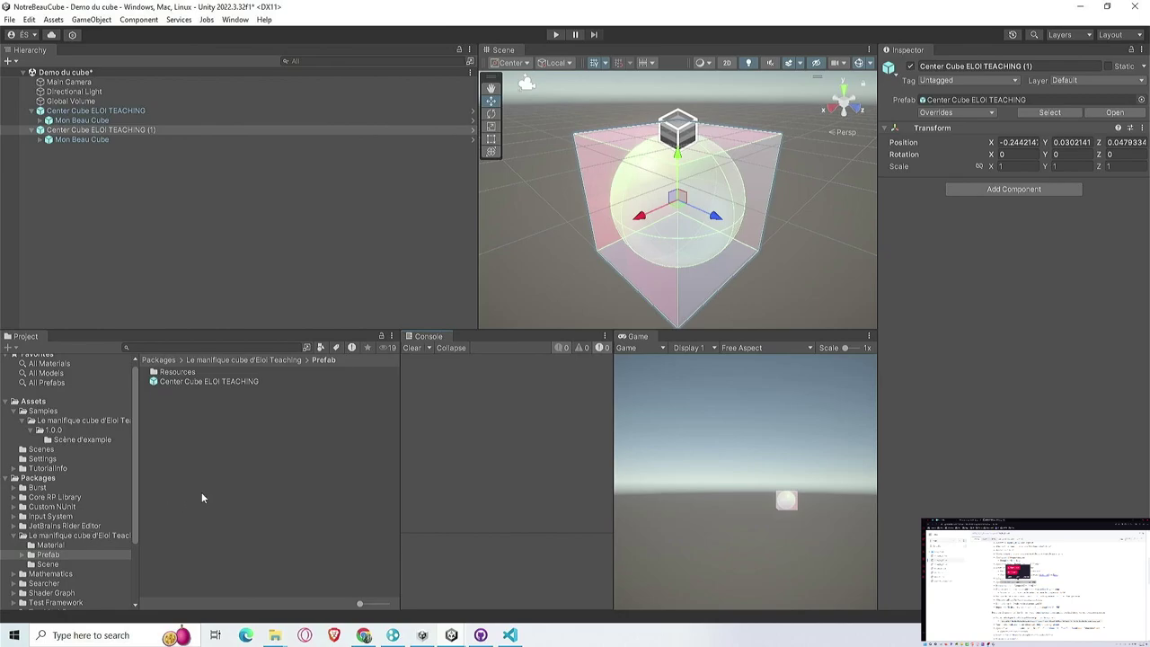
left_click(227, 490)
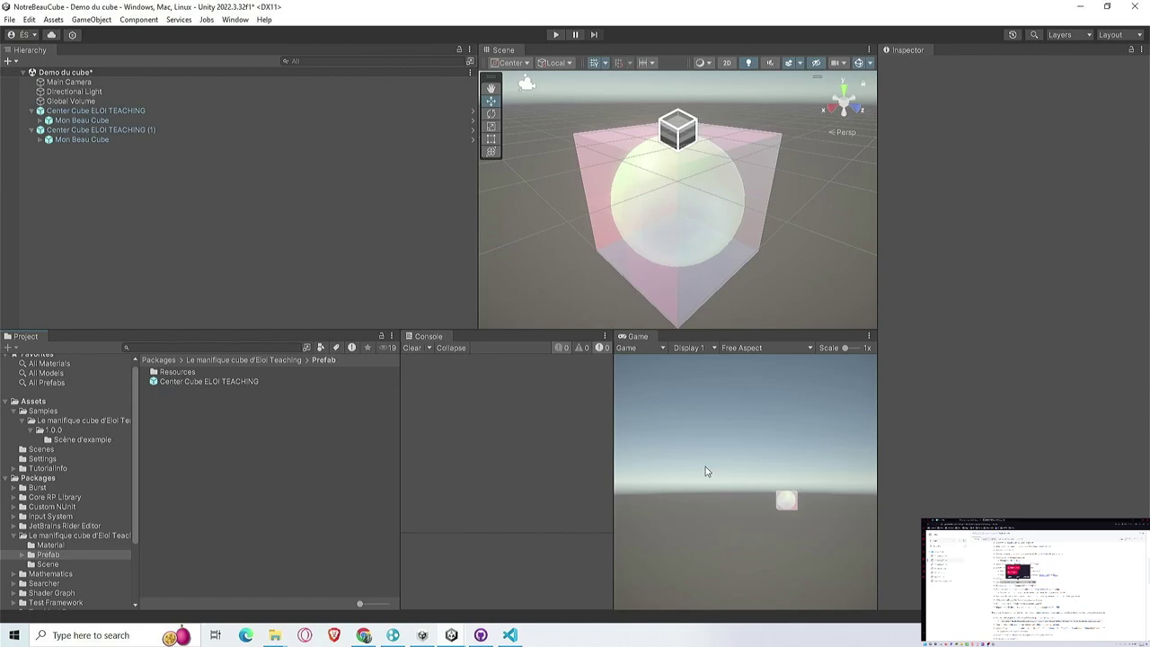
key("alt+Tab")
Look over the 2024_07_09_MonBeauCubePackage repo, then open the 2024_07_16_MonsXrDesignGroupFork repository
key("alt+Tab")
key("alt+Tab")
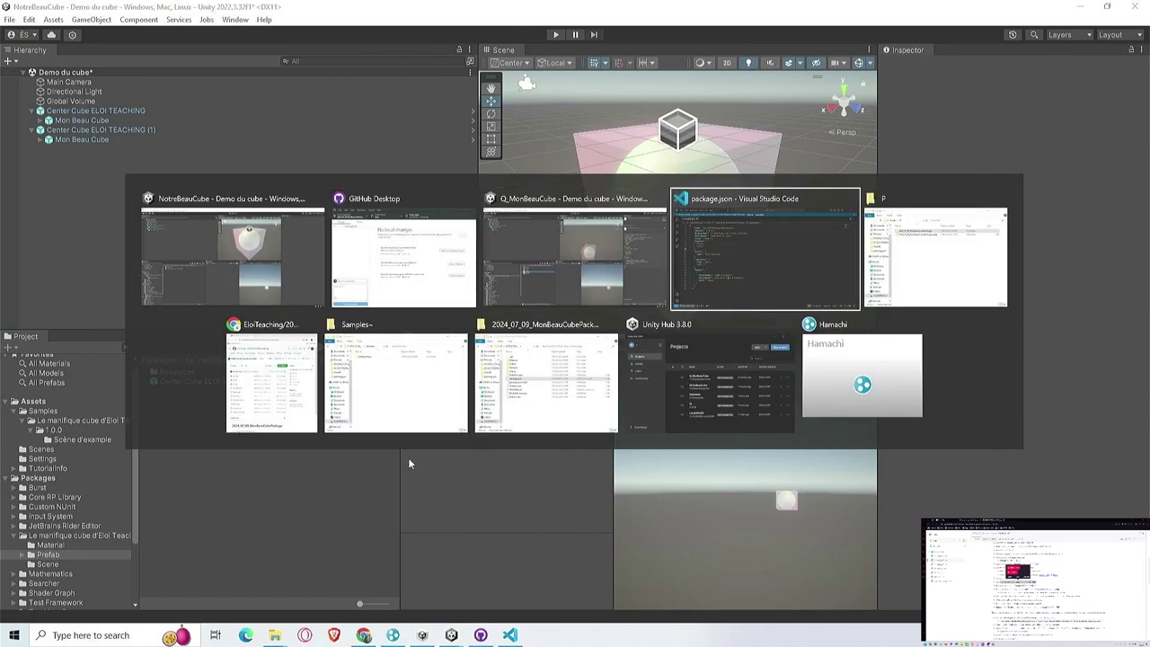
key("alt+Tab")
key("alt+Tab")
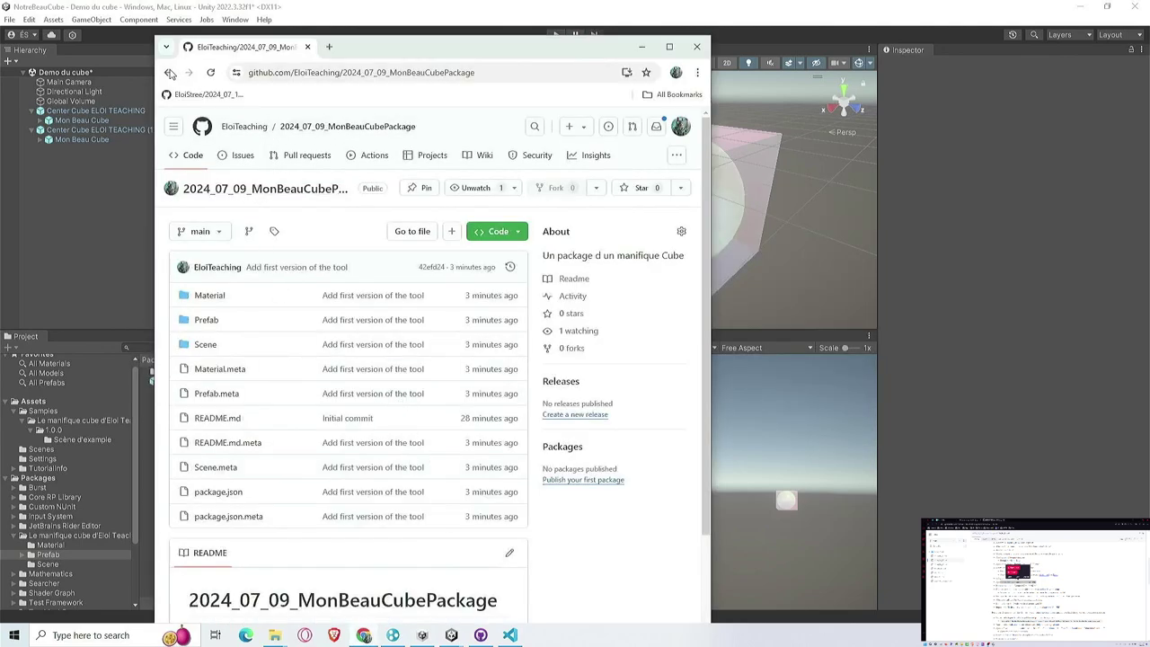
left_click(168, 72)
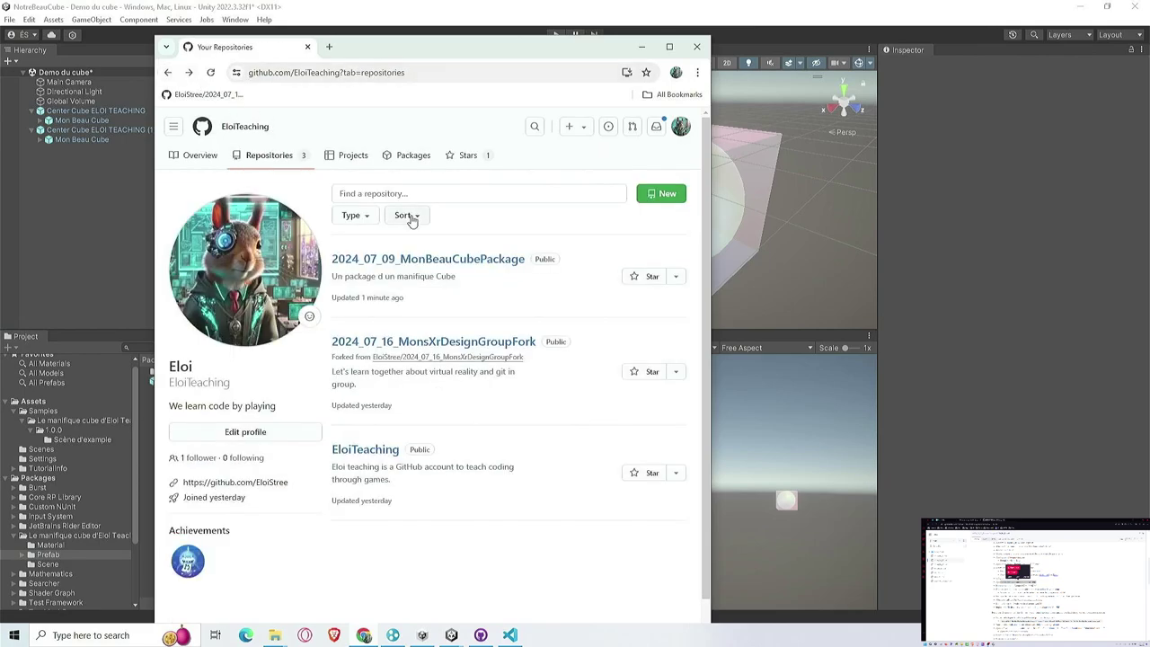
left_click(456, 259)
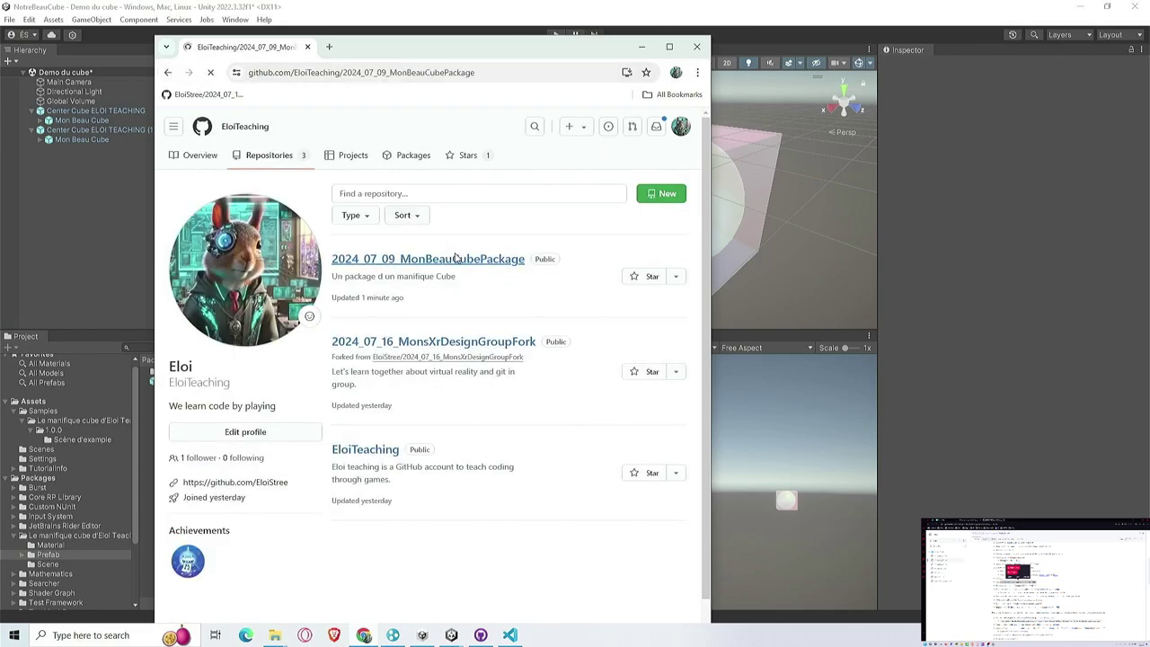
scroll(229, 322, "down", 2)
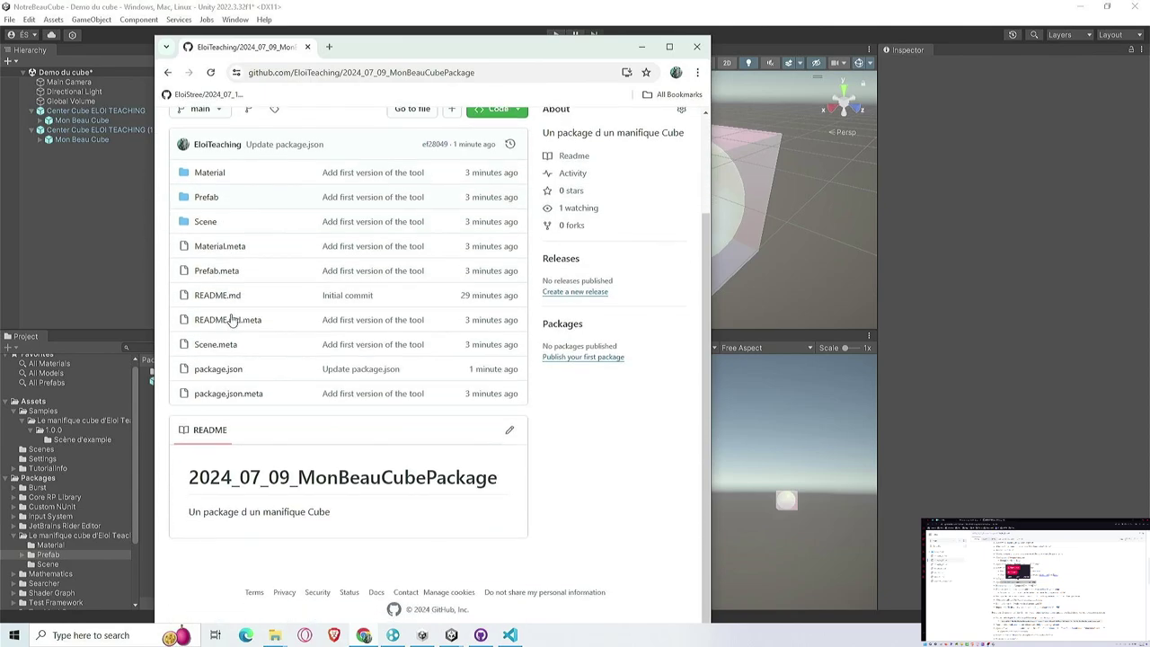
scroll(223, 229, "up", 2)
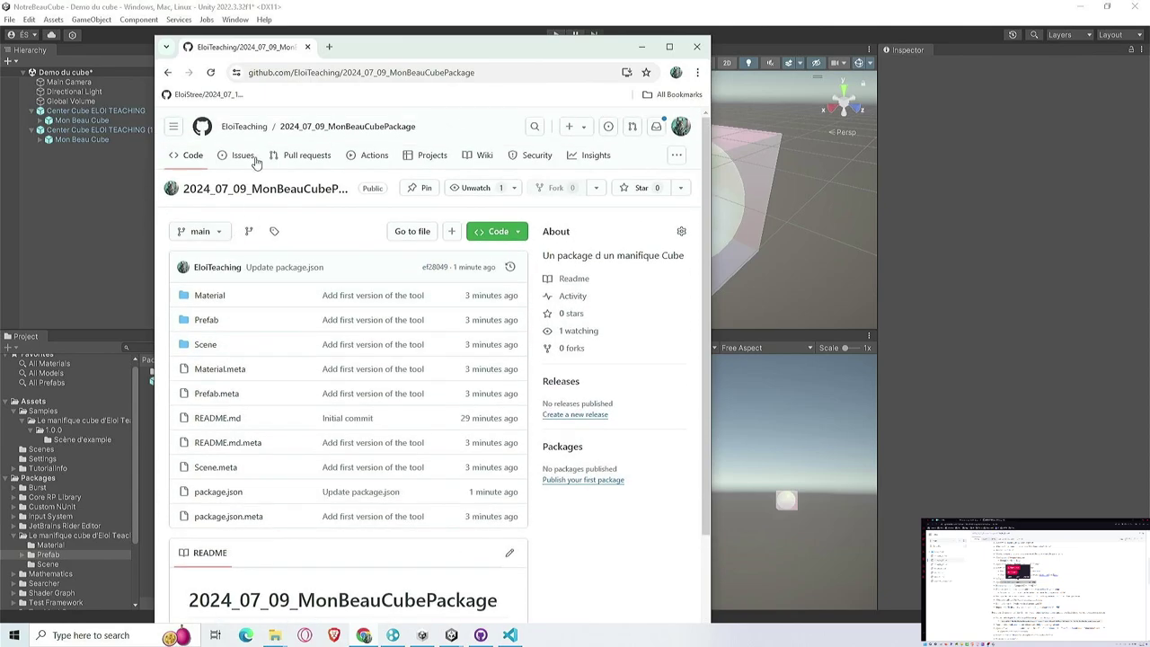
left_click(168, 71)
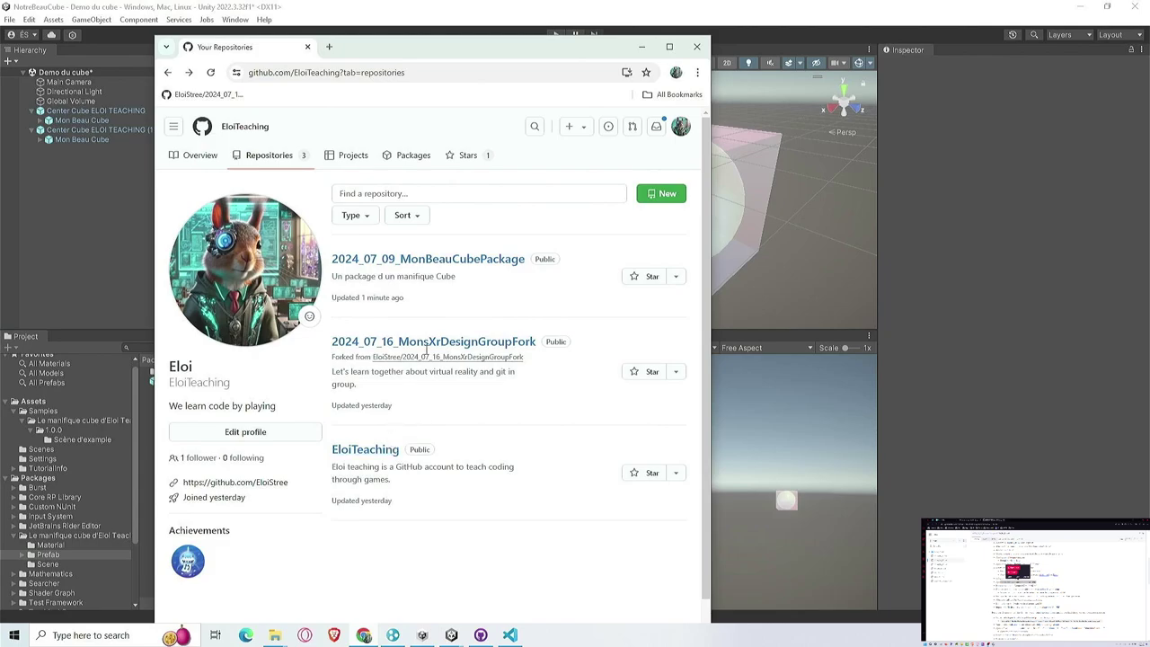
left_click(412, 341)
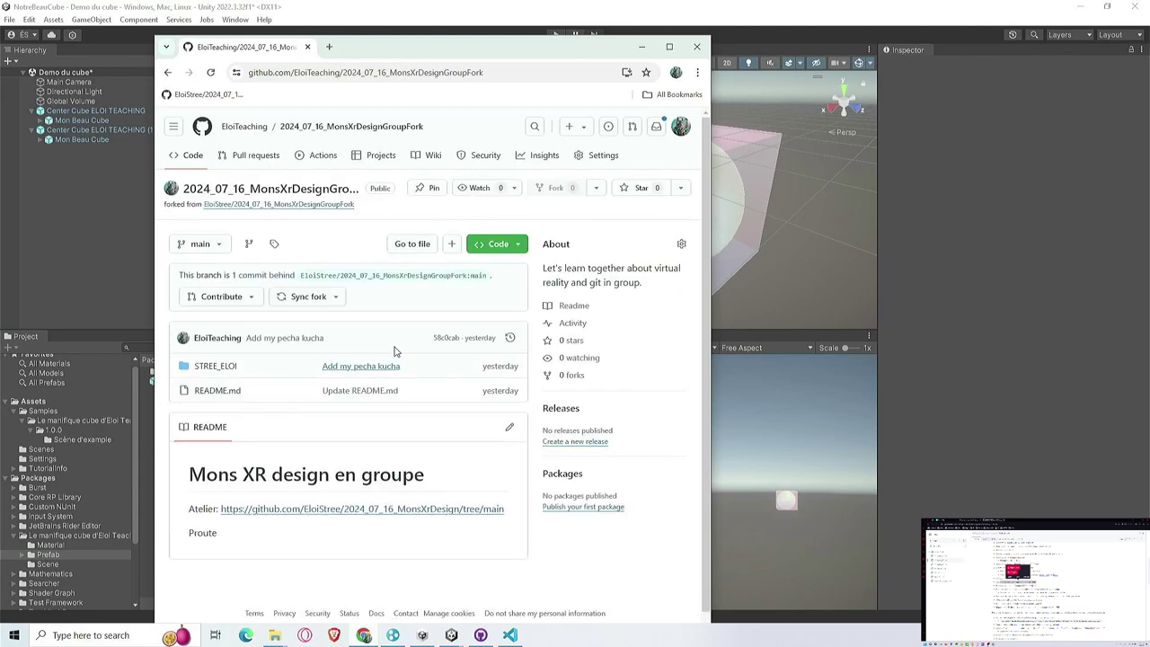
Follow the README link to the original course repo and open the 2024_07_17.md notes
left_click(440, 510)
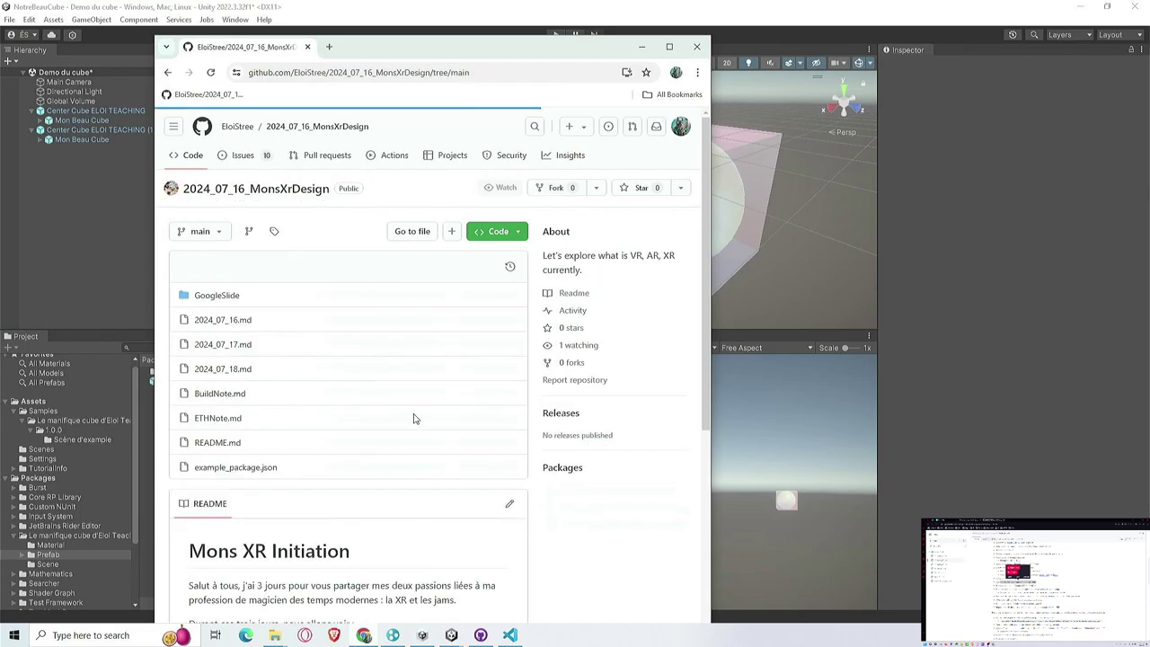
left_click(223, 344)
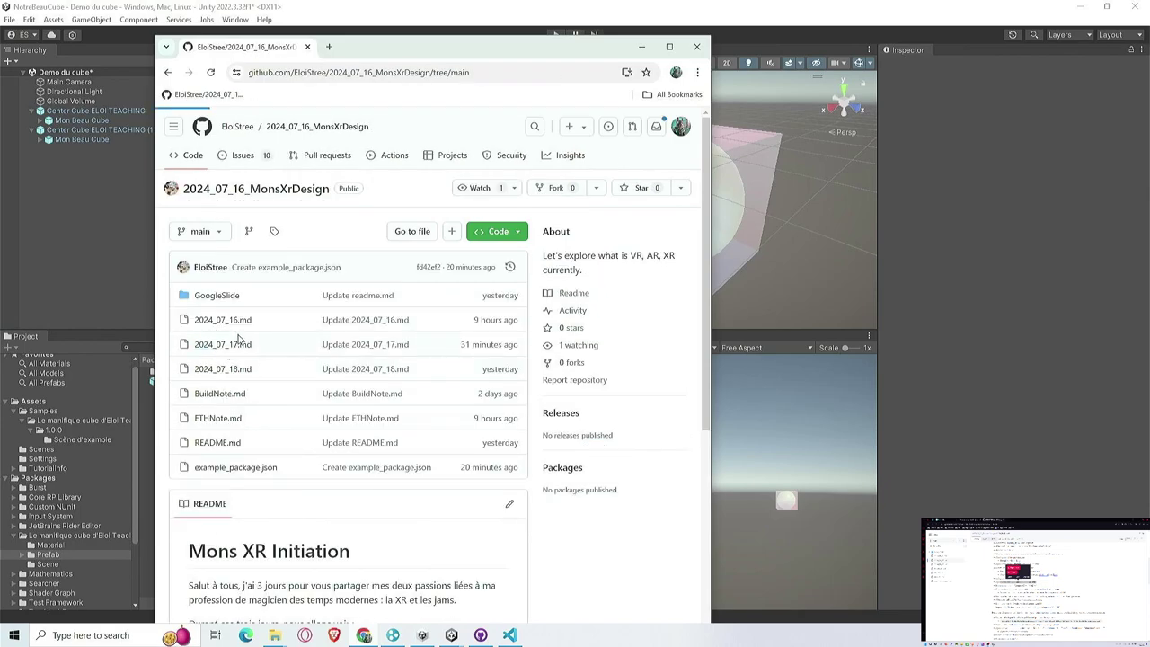
scroll(265, 331, "down", 4)
scroll(267, 327, "down", 2)
scroll(267, 327, "down", 2)
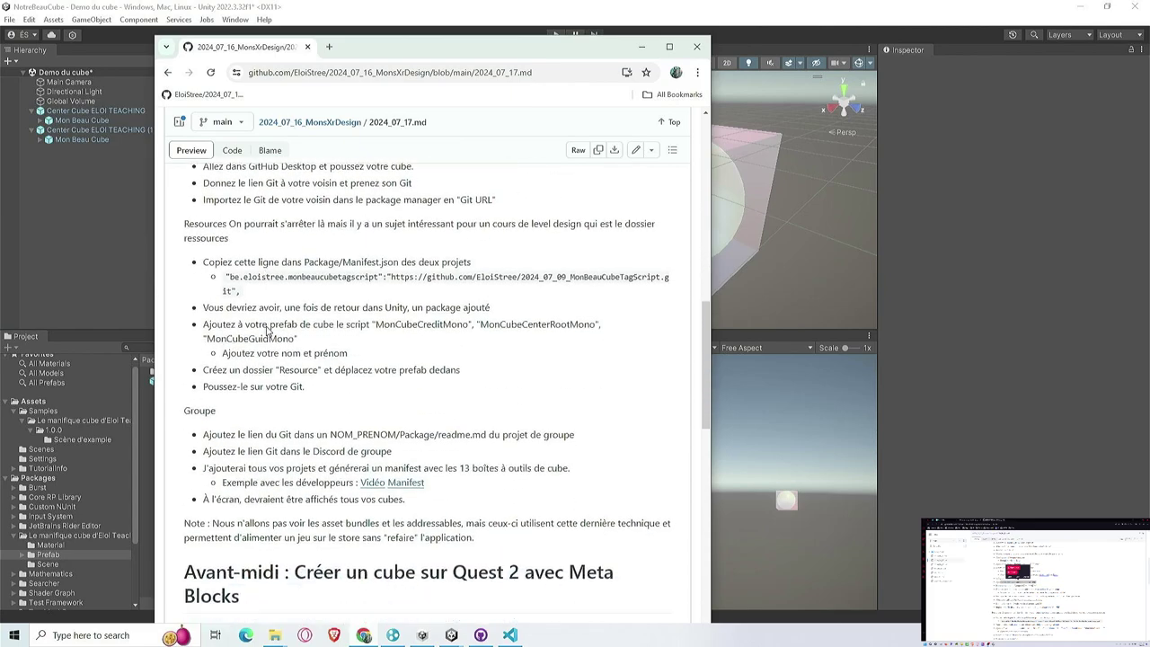
scroll(267, 327, "down", 1)
left_click_drag(235, 74, 265, 93)
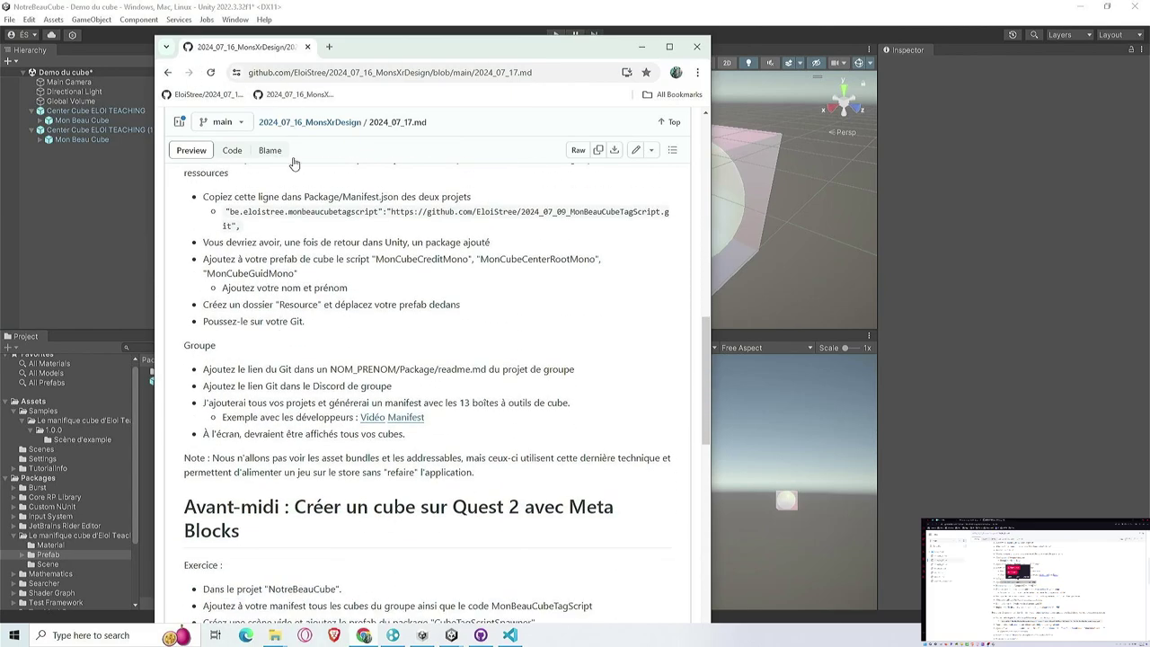
Review the prefab steps in 2024_07_17.md and open the file for editing
scroll(375, 284, "down", 1)
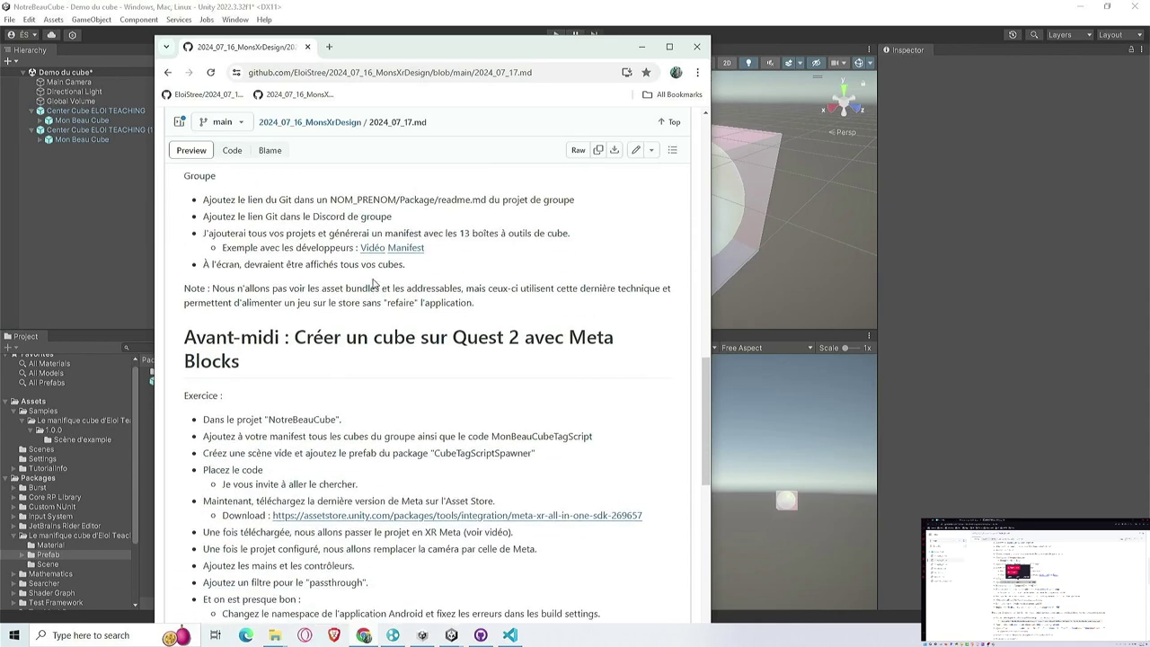
scroll(372, 287, "down", 3)
scroll(368, 297, "up", 3)
scroll(351, 321, "up", 2)
scroll(350, 321, "up", 1)
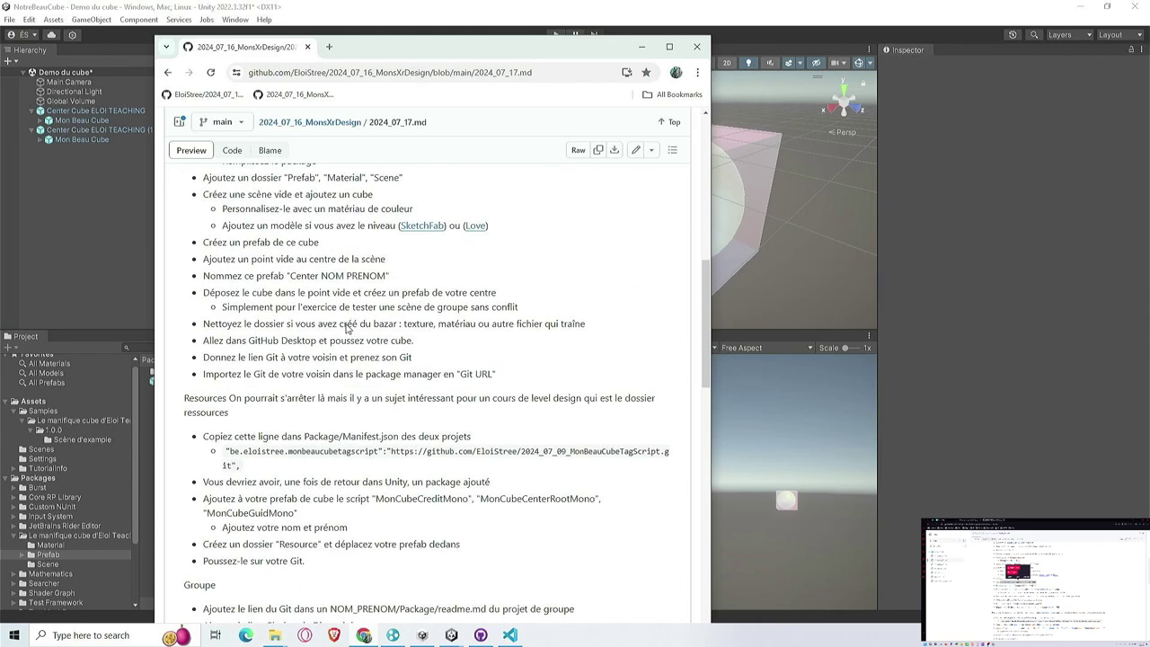
scroll(348, 322, "up", 3)
scroll(347, 323, "up", 2)
scroll(345, 323, "up", 2)
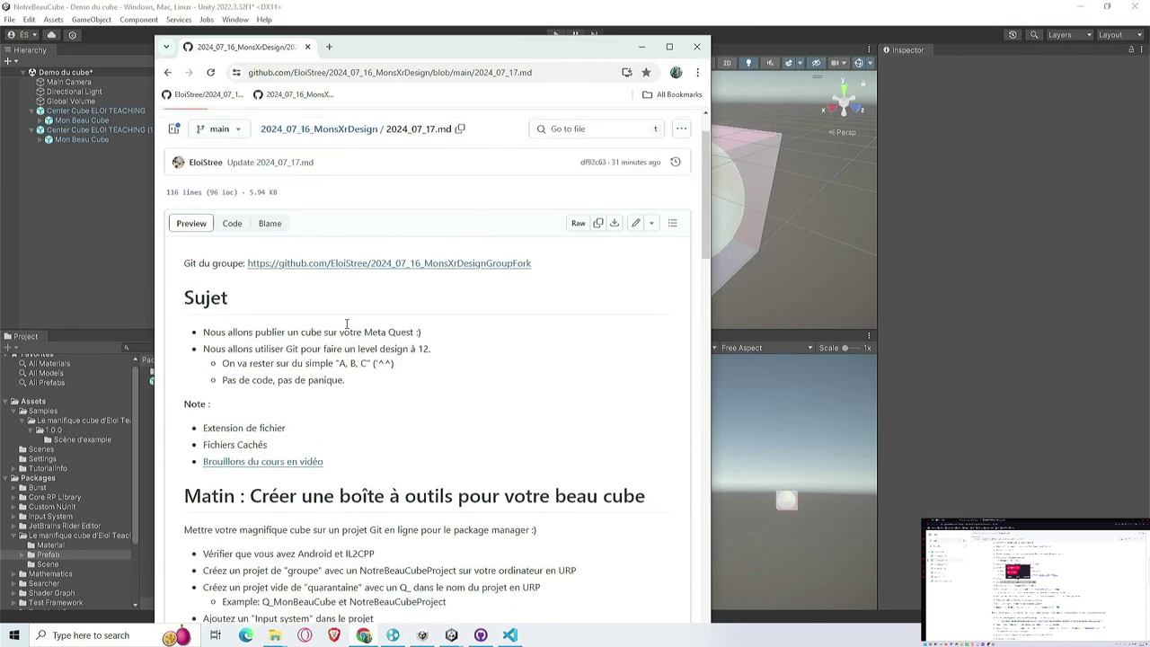
scroll(347, 325, "down", 3)
scroll(347, 328, "down", 4)
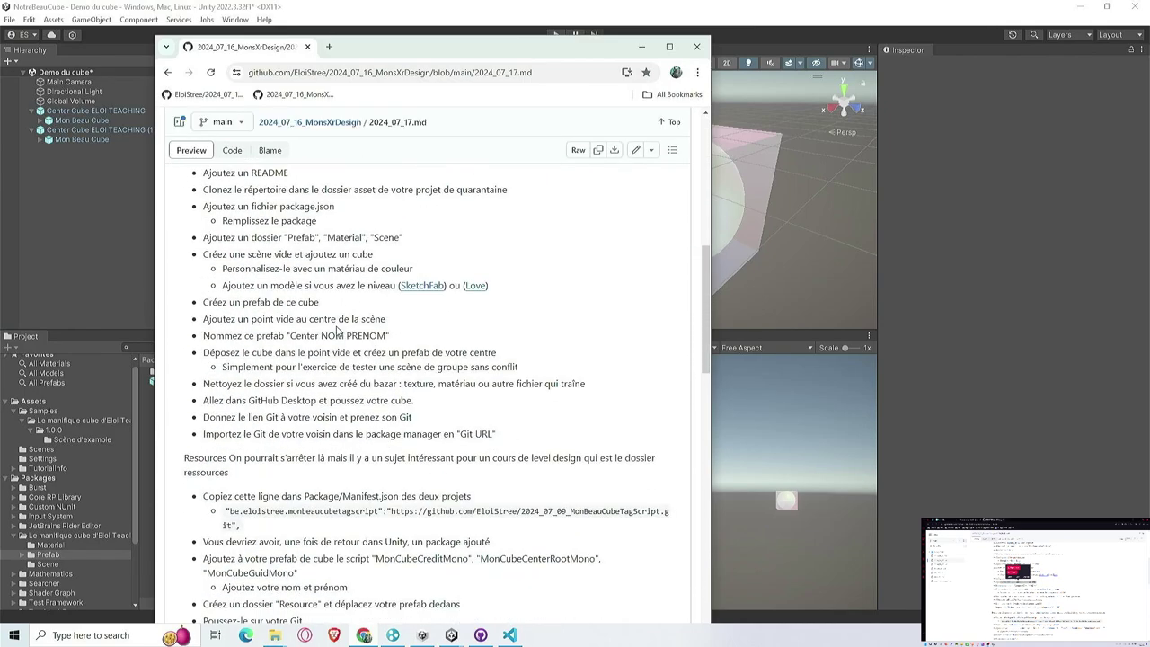
mouse_move(216, 335)
left_mouse_down()
mouse_move(276, 368)
mouse_move(414, 401)
mouse_move(426, 418)
left_mouse_up()
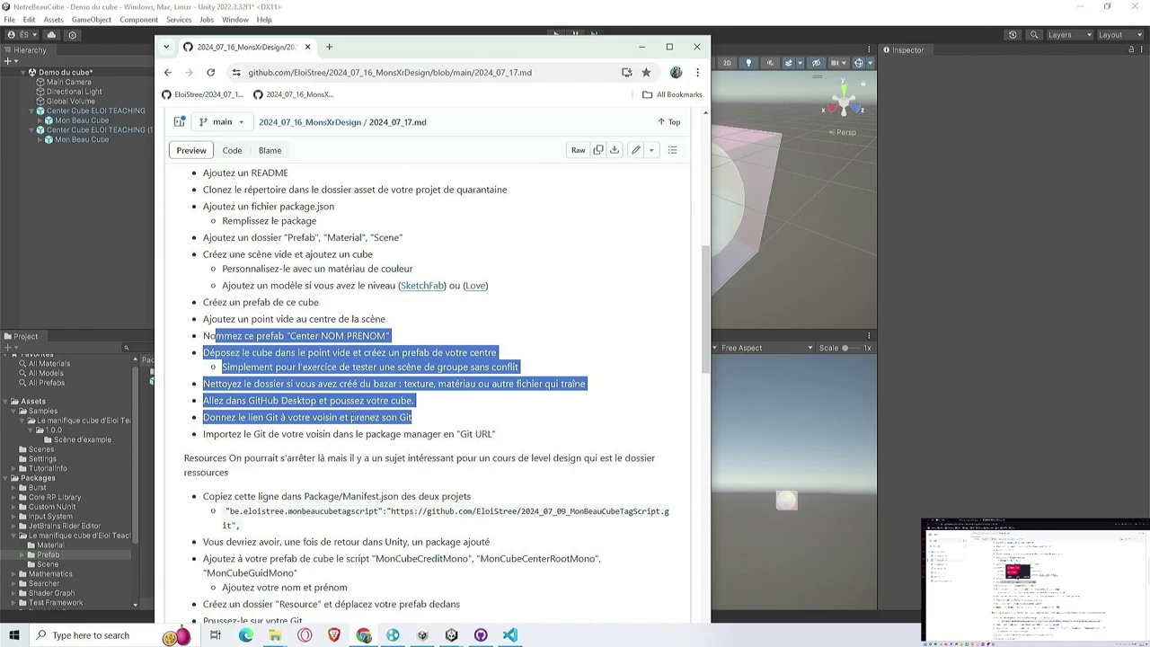
left_click(420, 422)
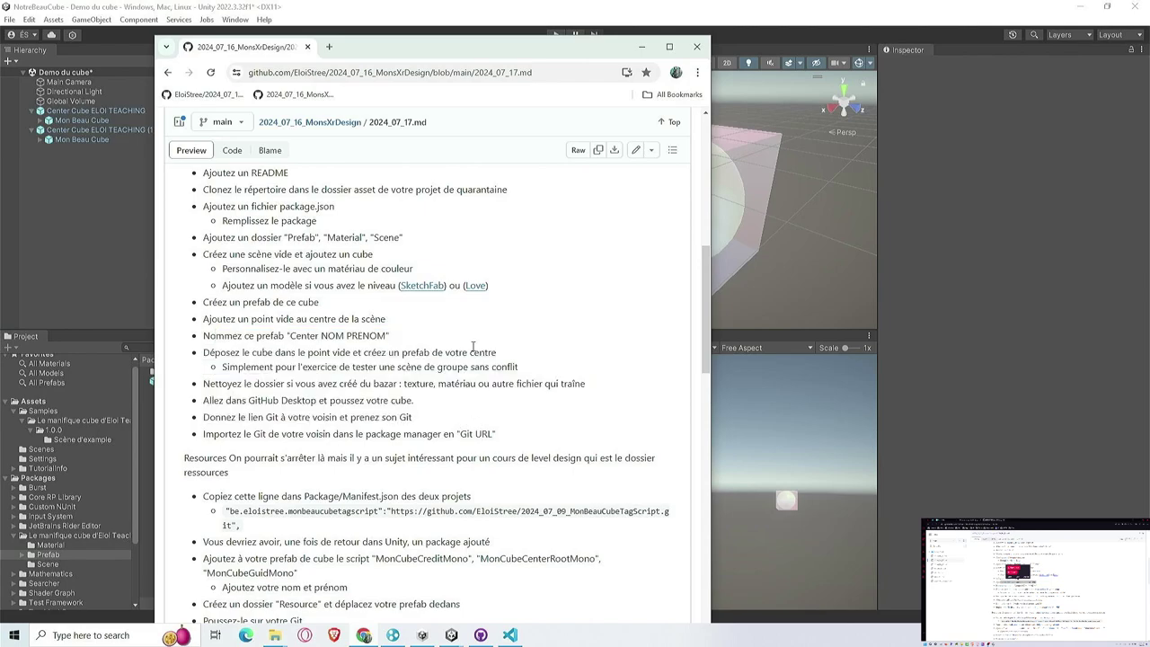
left_click(636, 149)
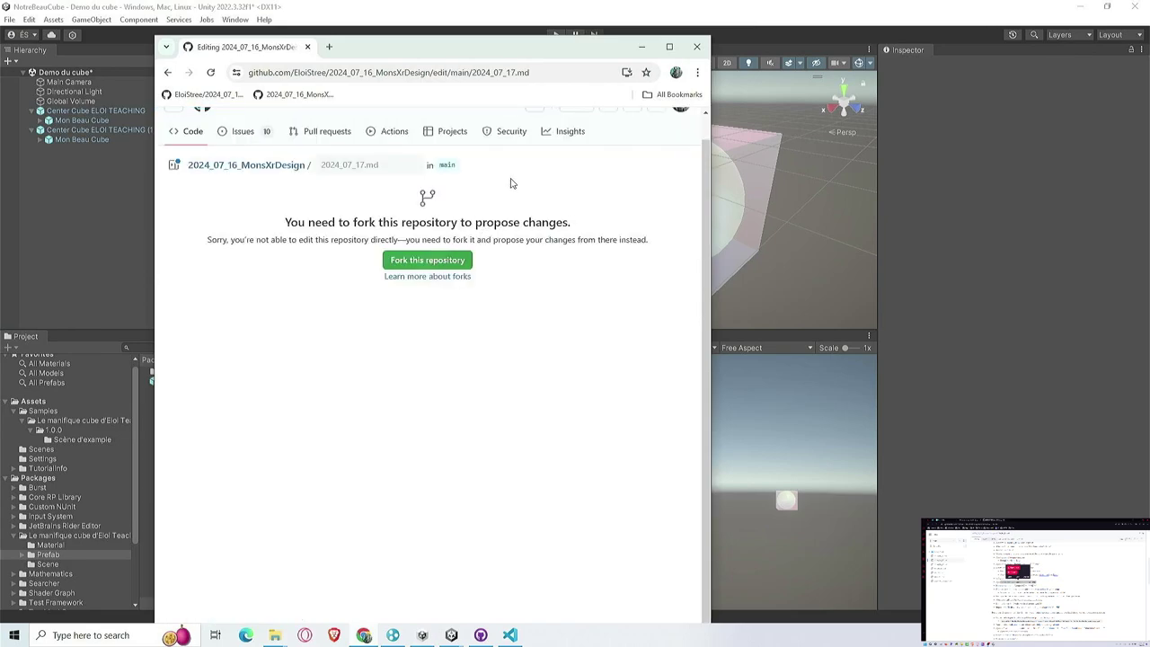
Go back from the fork prompt to the 2024_07_17.md preview
left_click(170, 73)
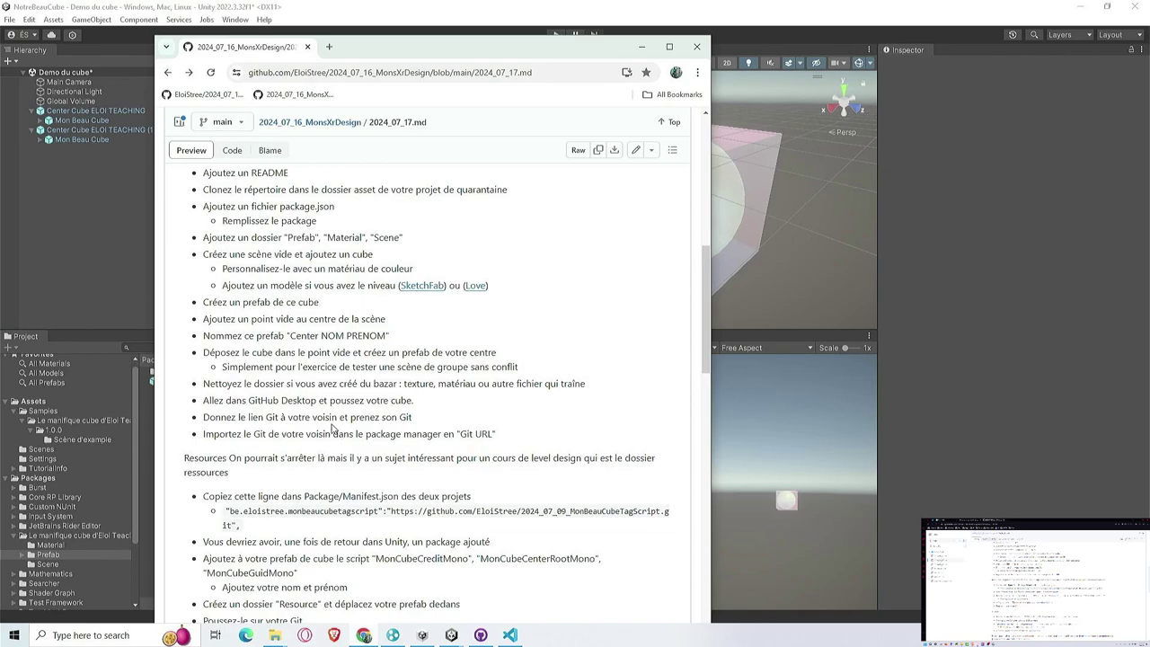
Highlight the Git URL import instruction and the word 'Resources' in the notes, then open a new tab
mouse_move(332, 424)
left_mouse_down()
mouse_move(258, 421)
mouse_move(268, 429)
left_mouse_up()
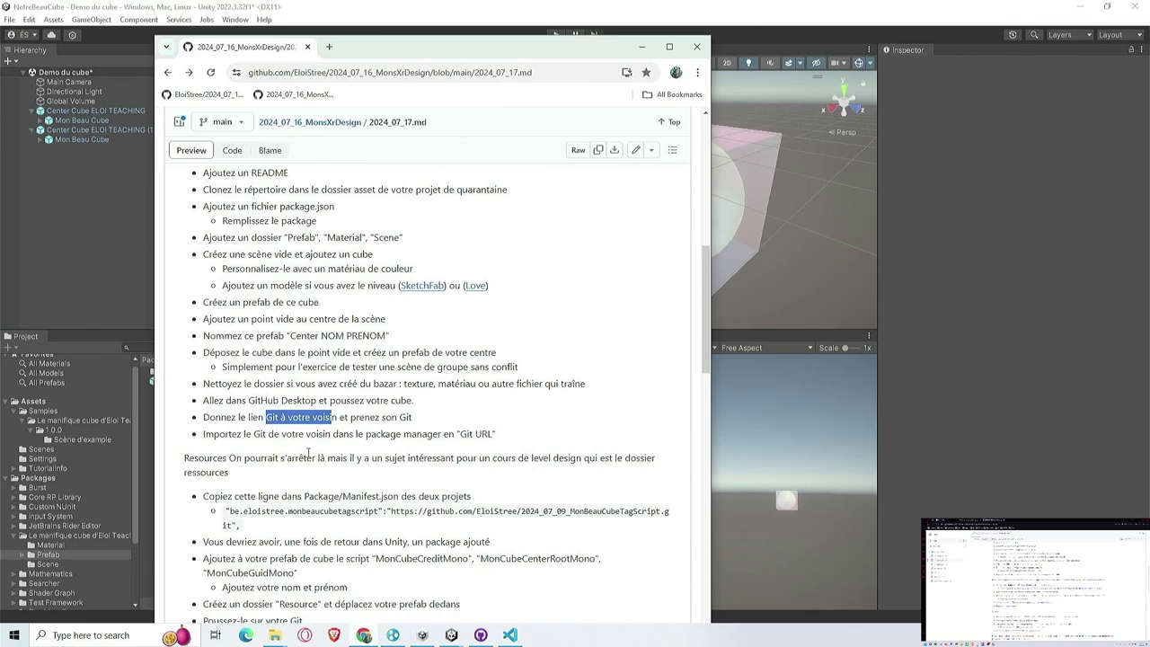
left_click(306, 452)
left_click_drag(260, 440, 506, 438)
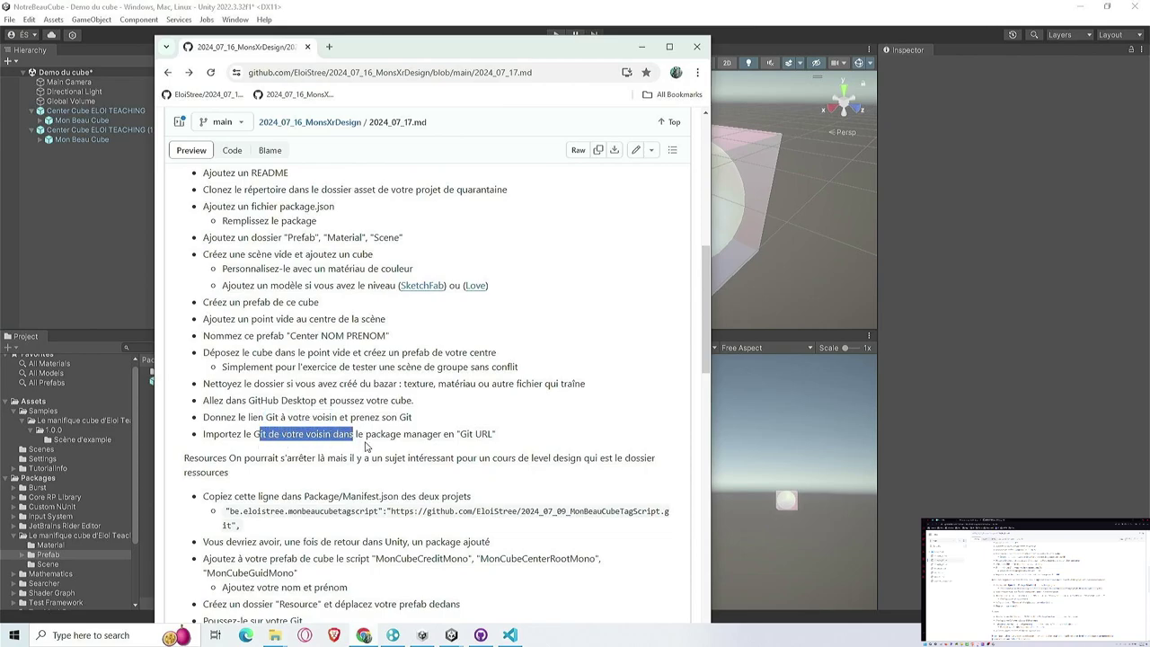
scroll(505, 438, "down", 1)
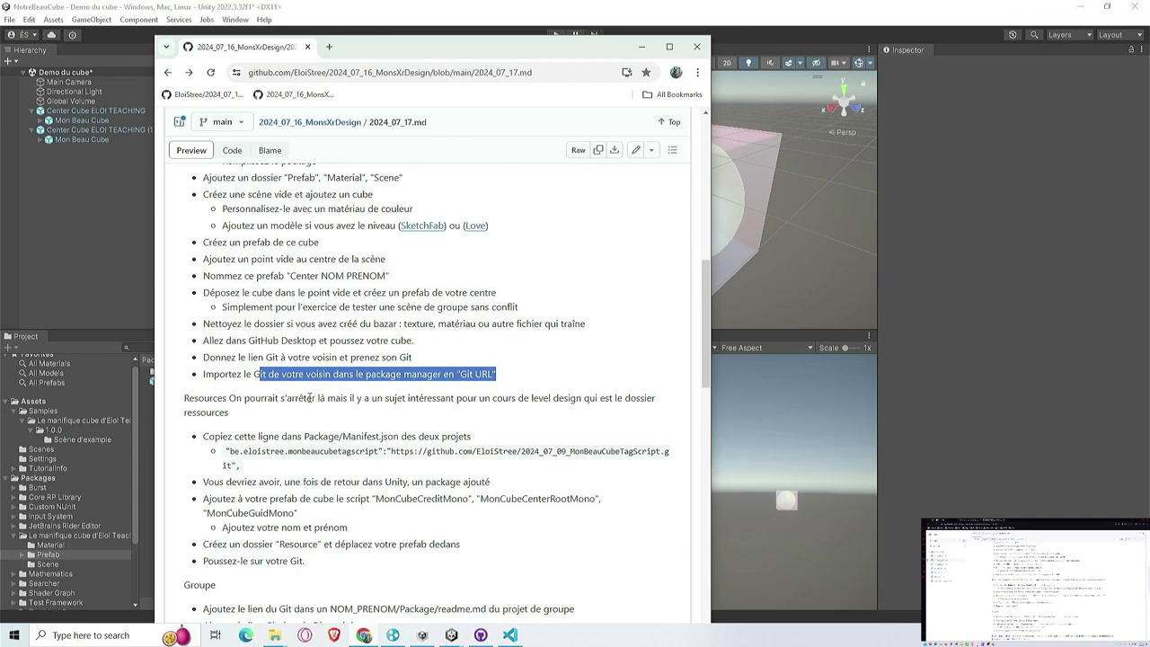
scroll(304, 422, "down", 1)
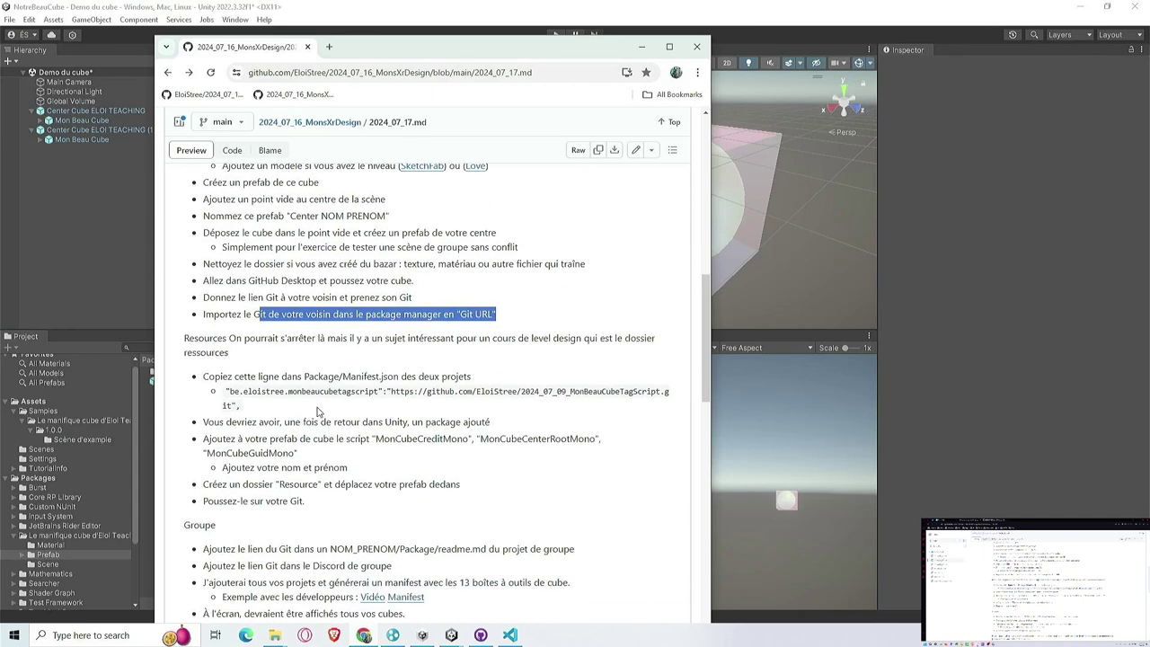
double_click(223, 338)
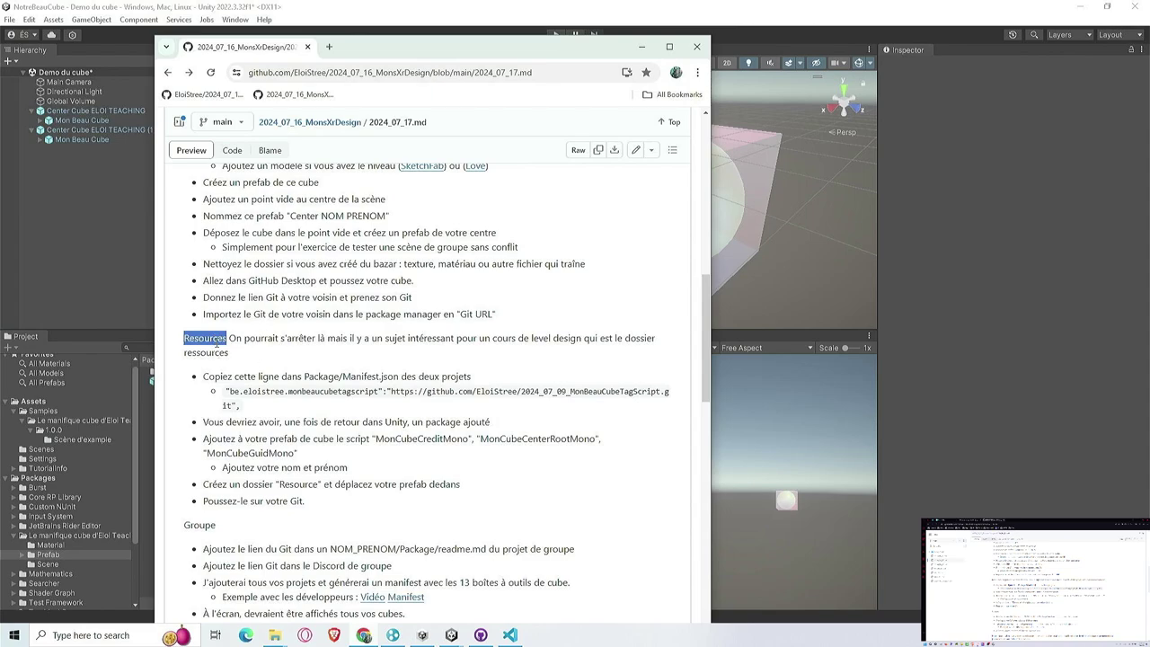
left_click(329, 47)
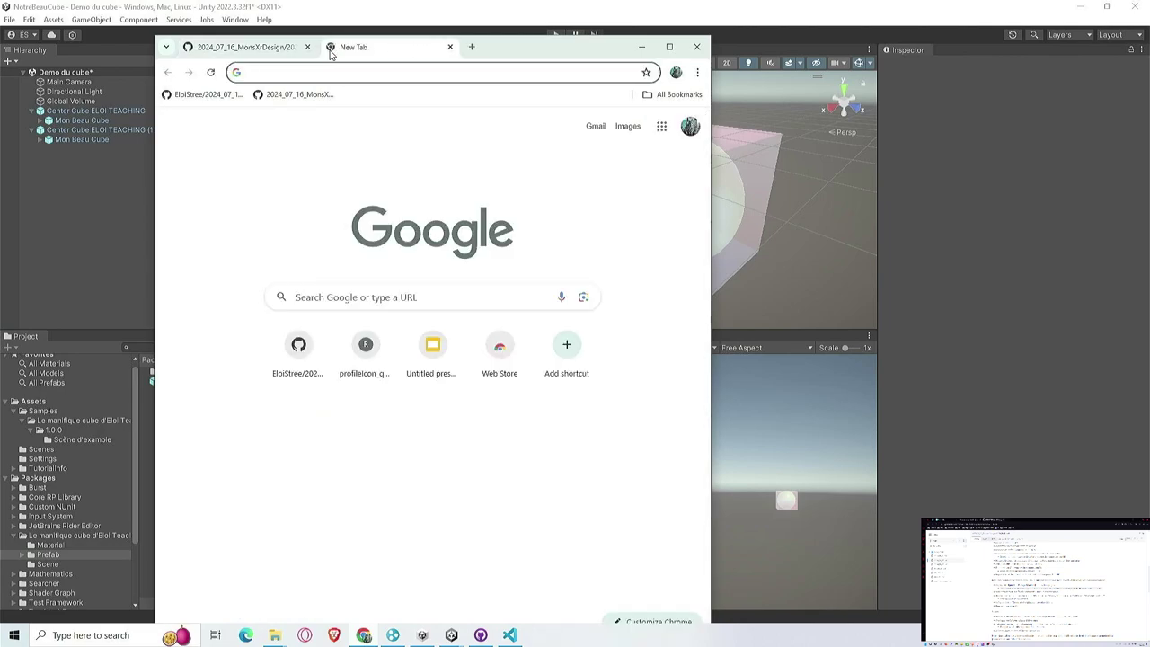
Search 'resources unity' and read the Resources class scripting reference page
type("resources unity")
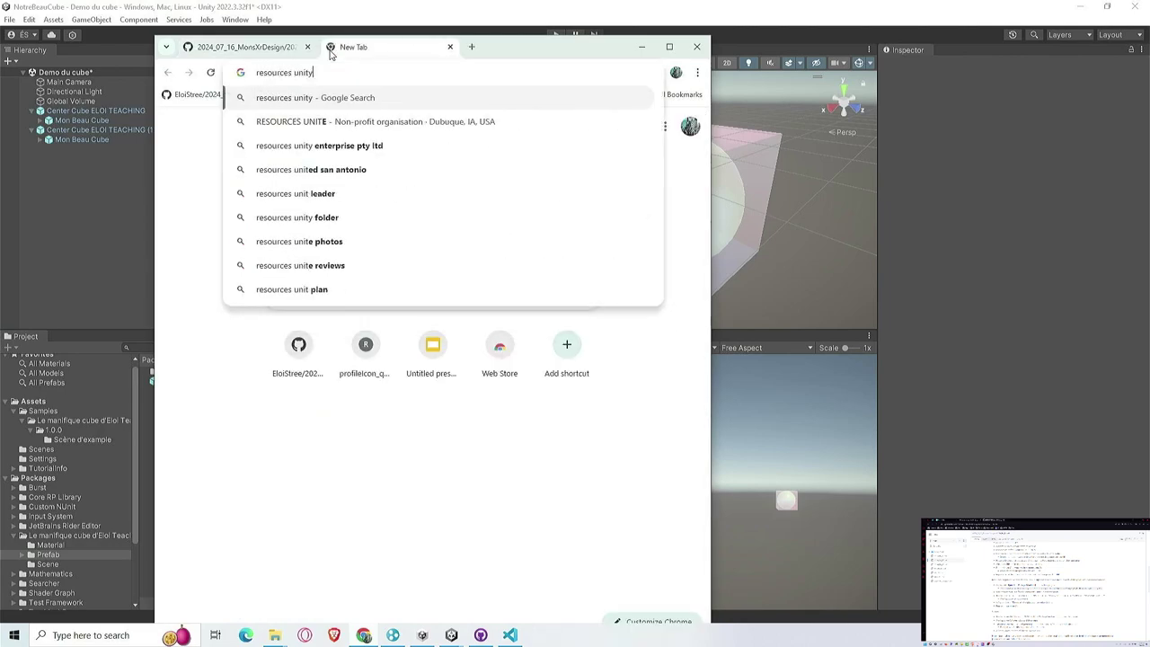
key("Return")
left_click(297, 274)
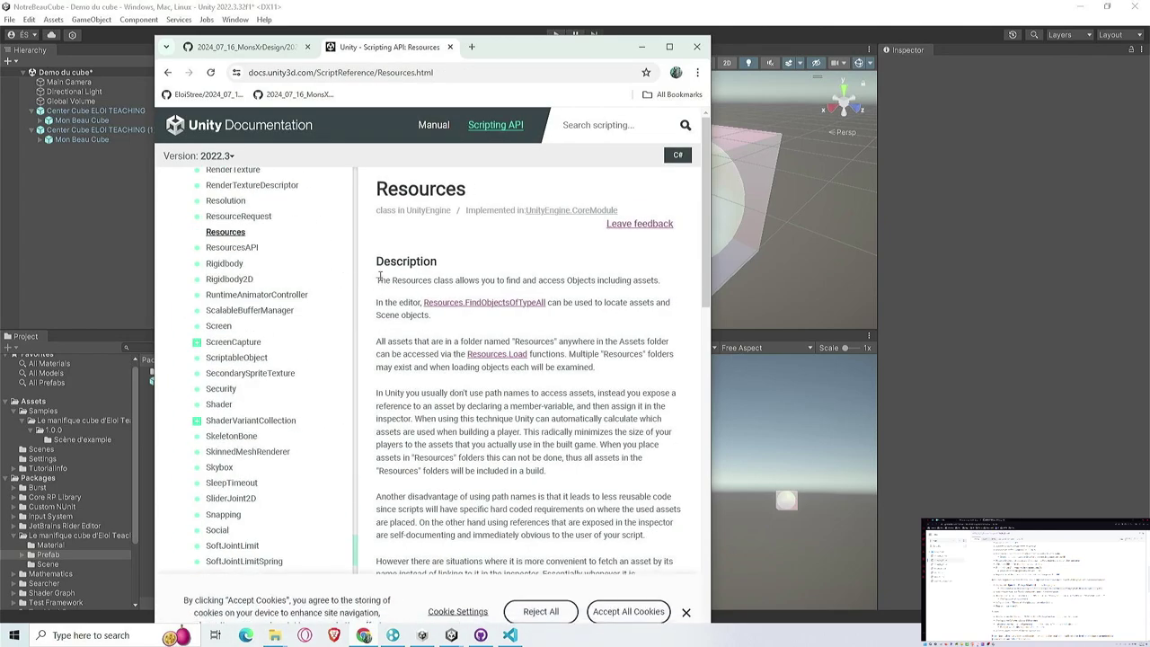
left_click_drag(377, 280, 478, 357)
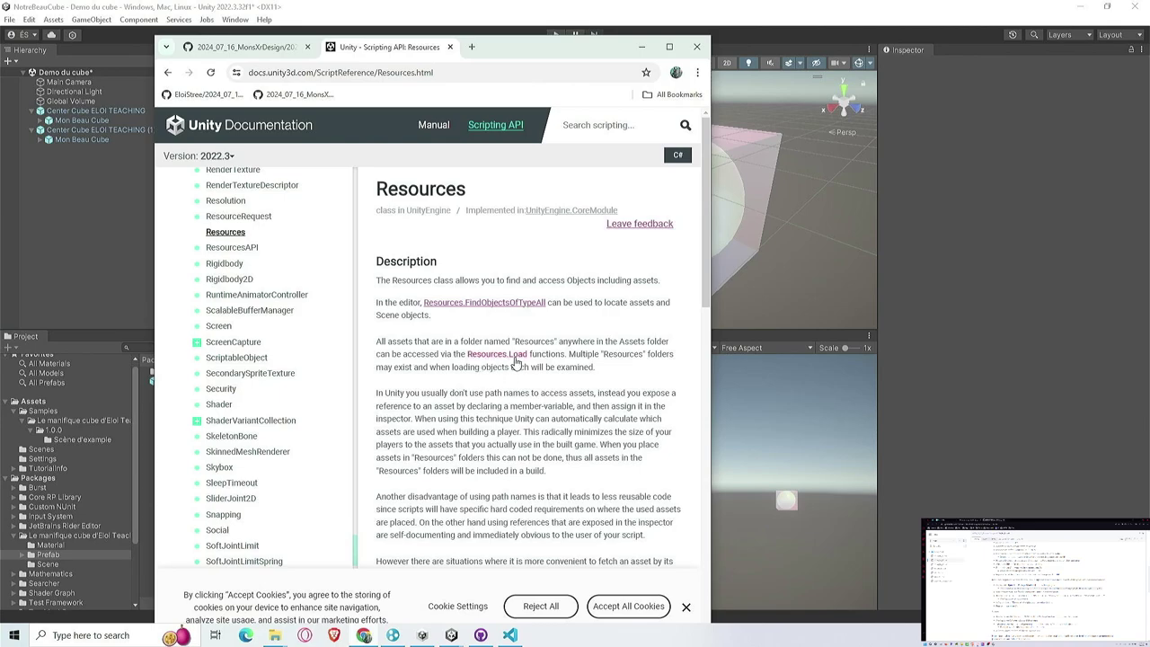
mouse_move(567, 354)
left_mouse_down()
mouse_move(651, 368)
mouse_move(652, 358)
mouse_move(643, 368)
left_mouse_up()
scroll(616, 379, "down", 3)
scroll(611, 377, "down", 1)
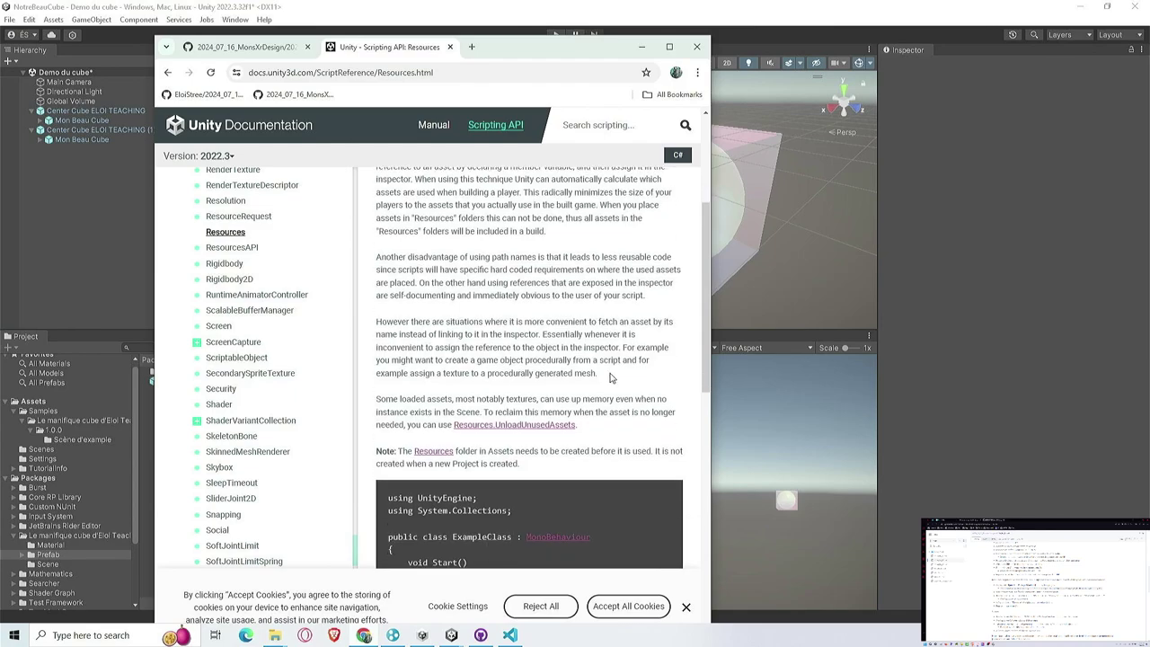
scroll(610, 377, "down", 1)
scroll(610, 374, "down", 2)
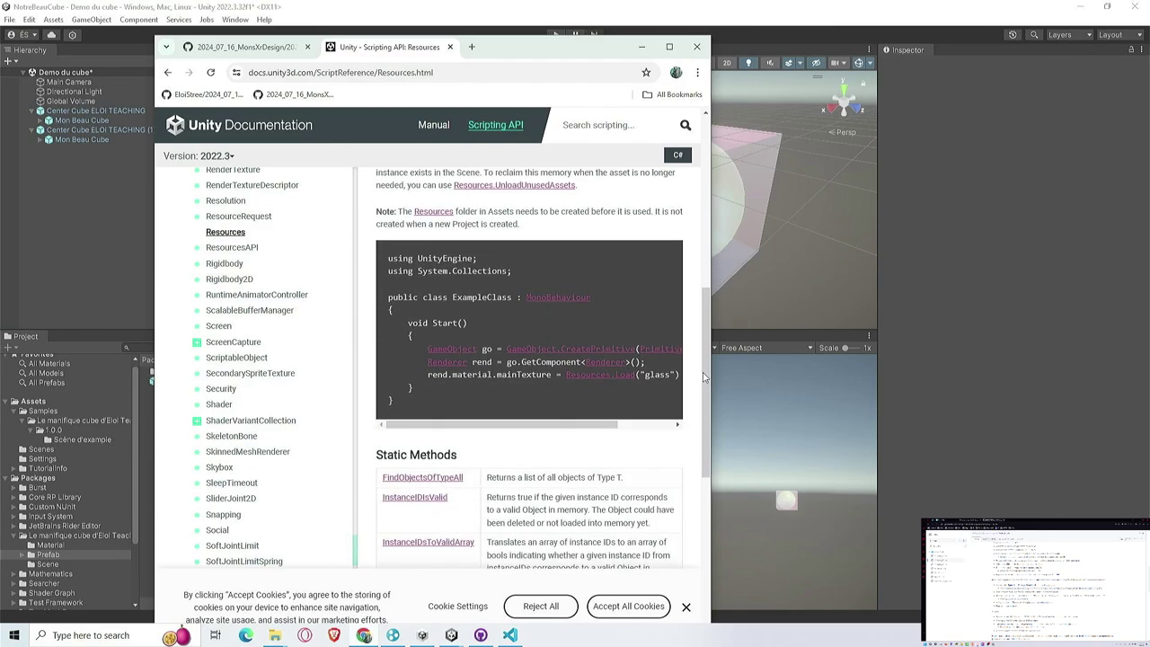
Widen the browser, study the Resources.Load code example, and return to the Unity editor
left_click_drag(704, 377, 896, 377)
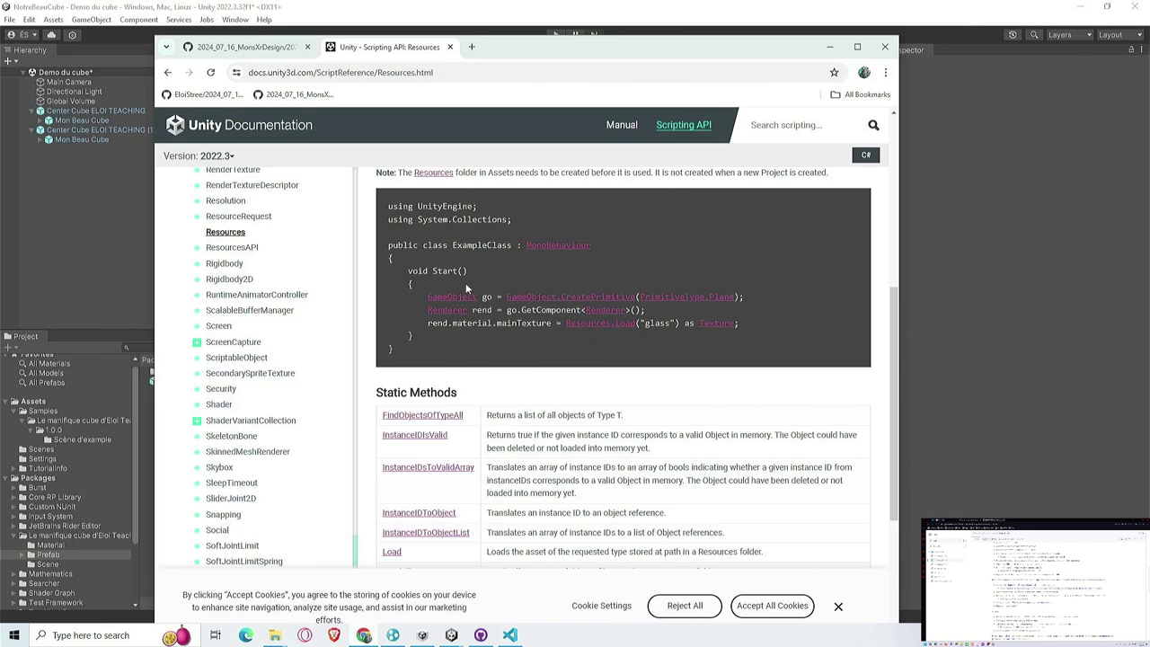
scroll(465, 283, "up", 1)
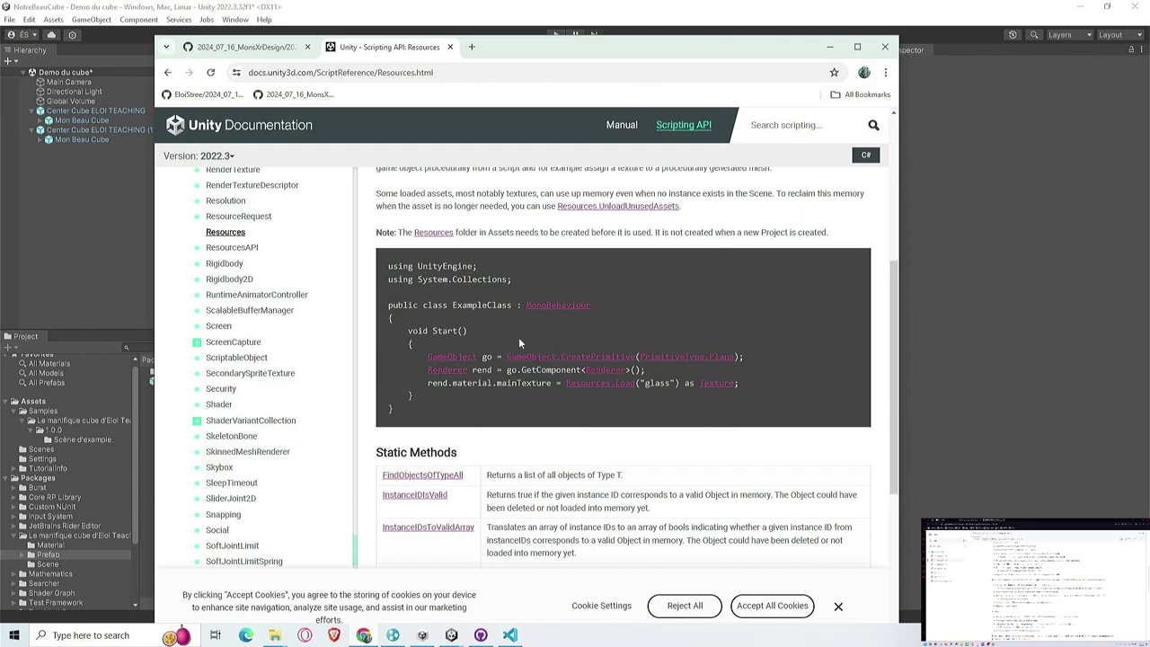
left_click_drag(567, 382, 665, 392)
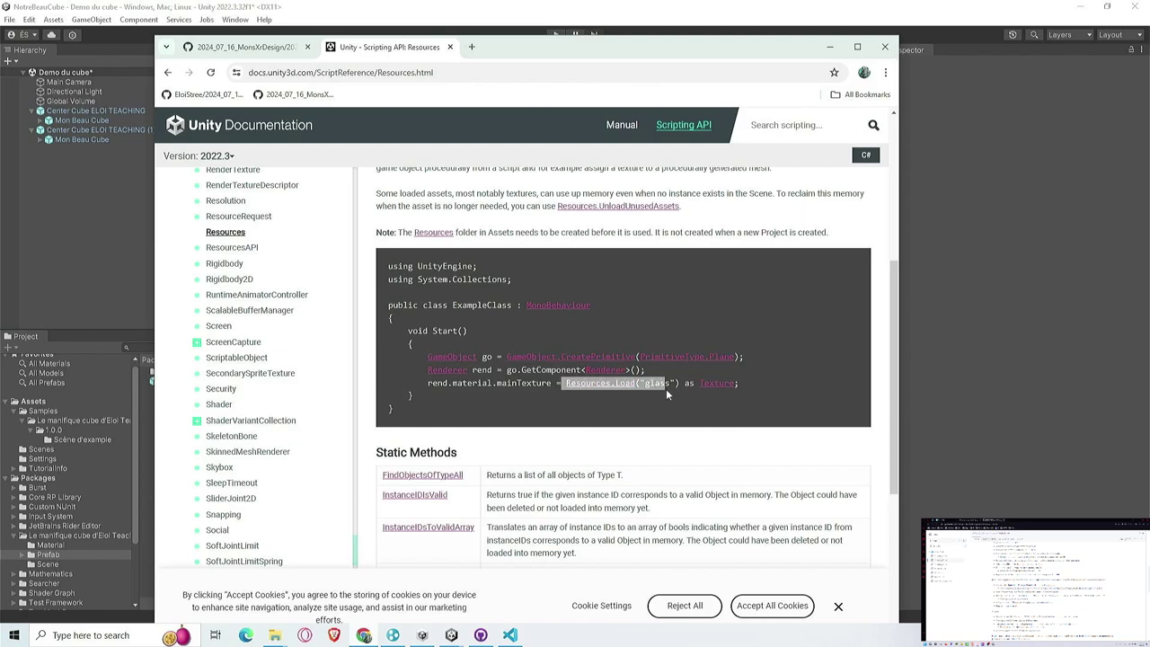
double_click(658, 384)
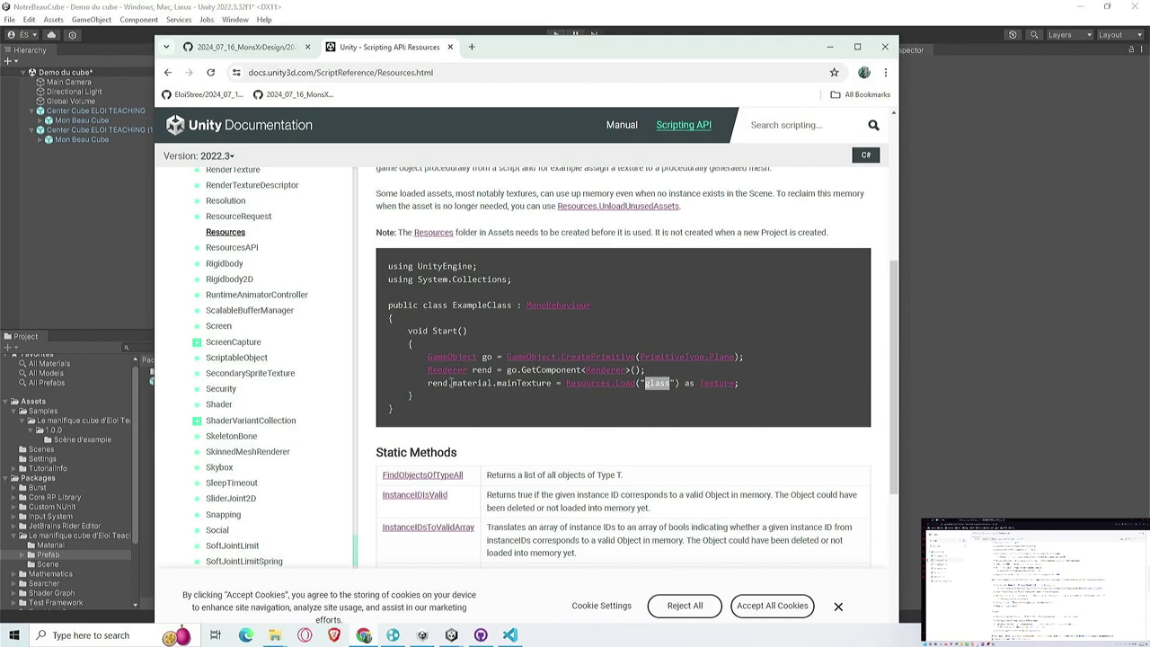
left_click_drag(413, 382, 537, 383)
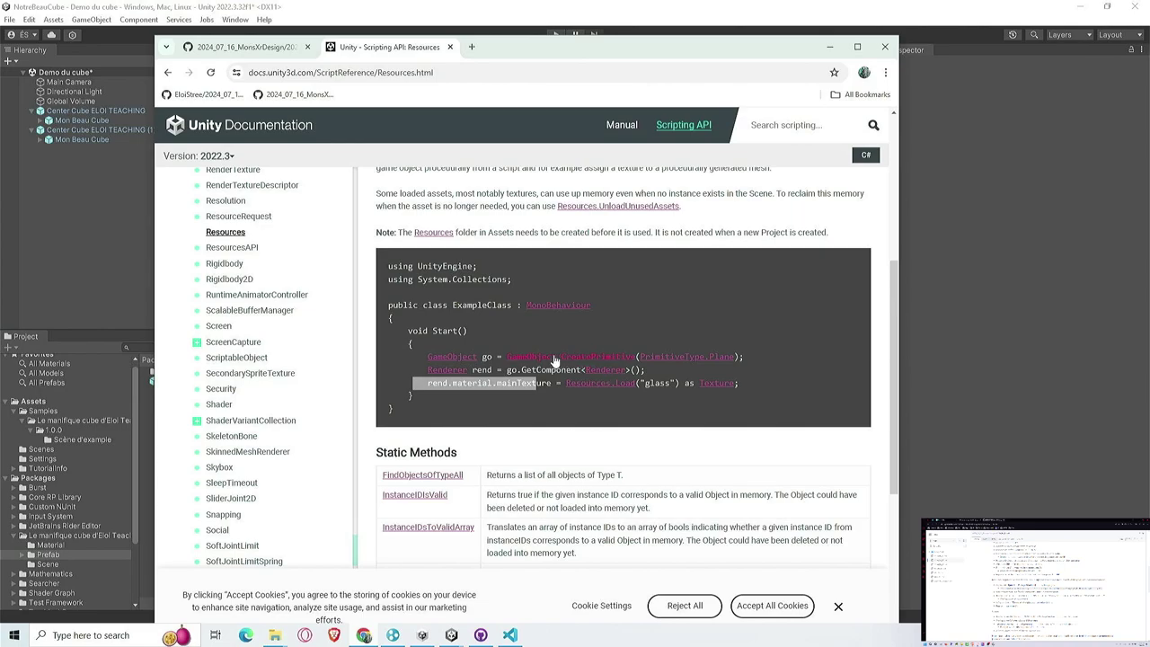
scroll(487, 339, "down", 4)
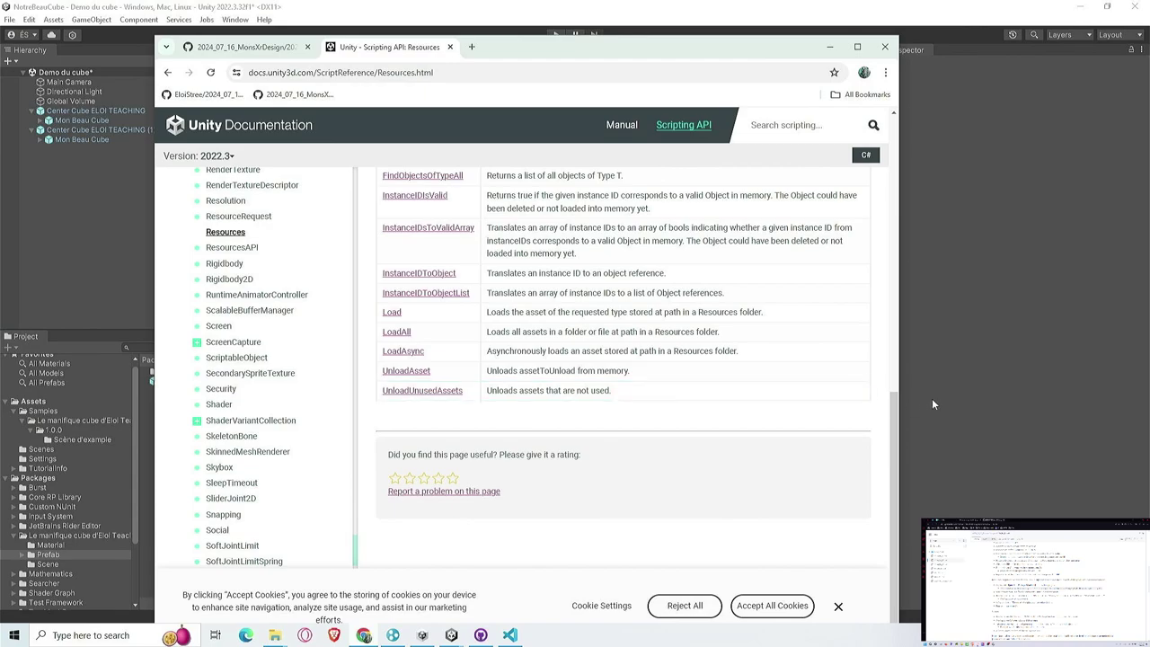
left_click(937, 403)
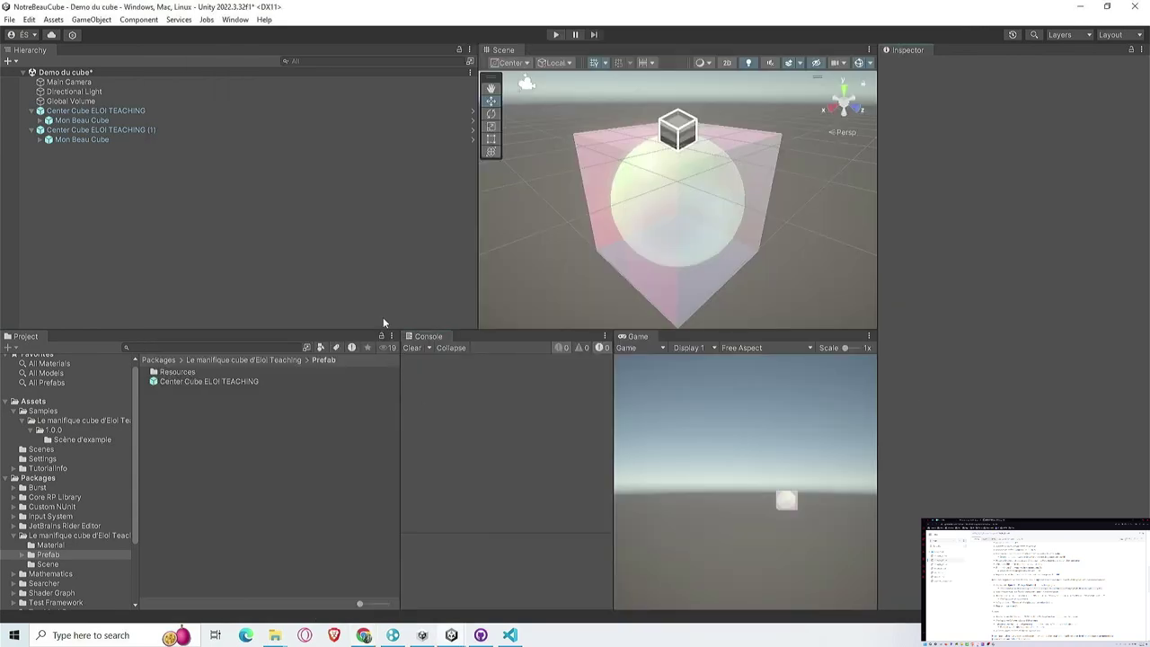
Copy the tag script package's GitHub URL from the course notes
key("alt+Tab")
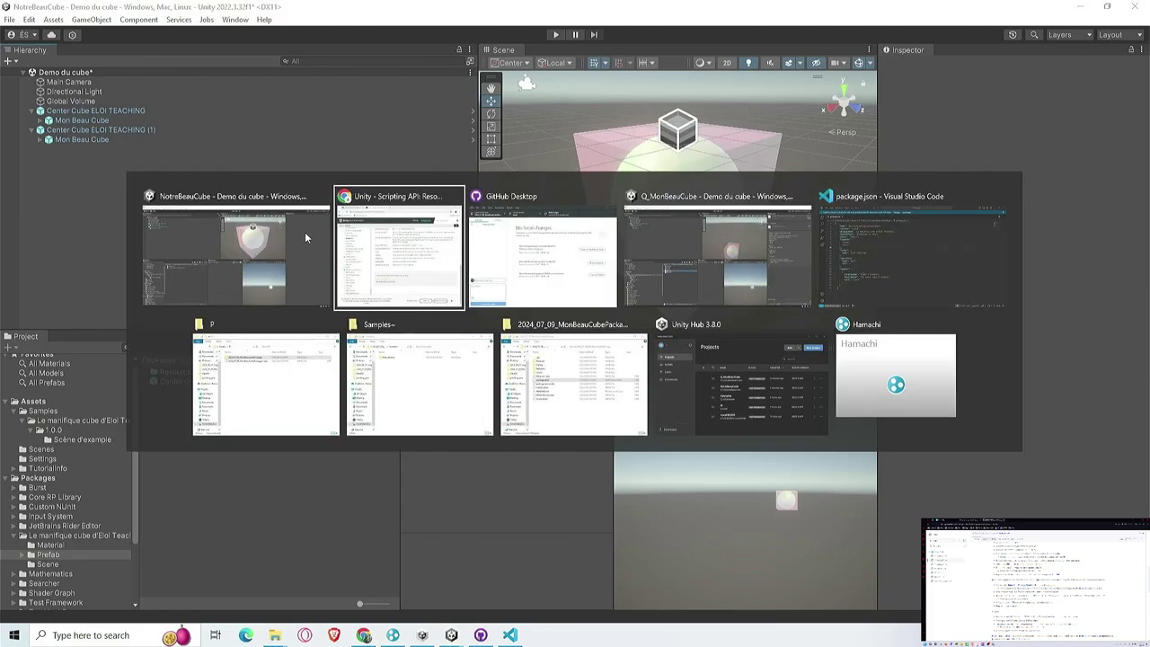
key("alt+Tab")
key("alt+Tab")
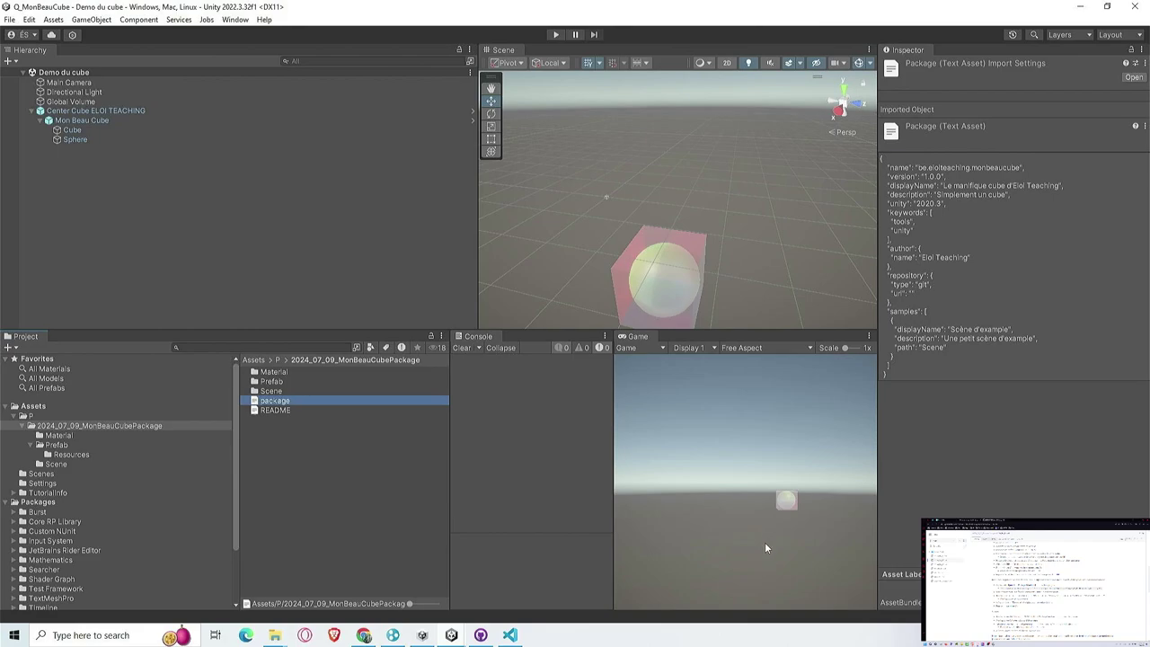
key("alt+Tab")
key("alt+Tab")
key("alt+Tab")
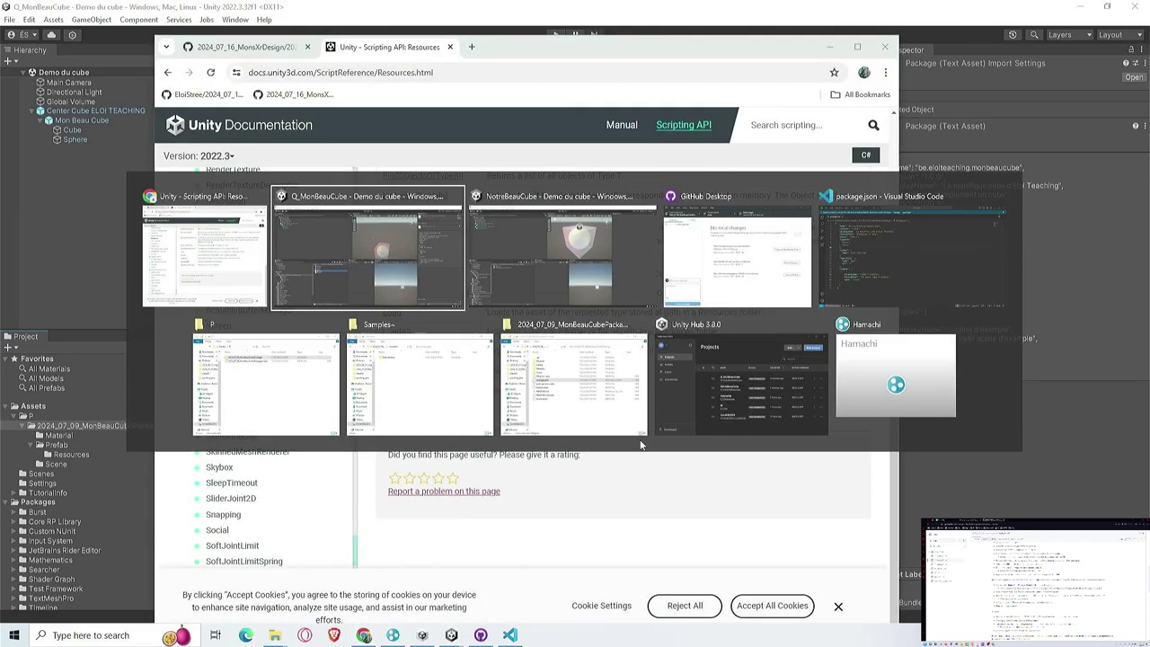
key("alt+Tab")
key("ctrl+Tab")
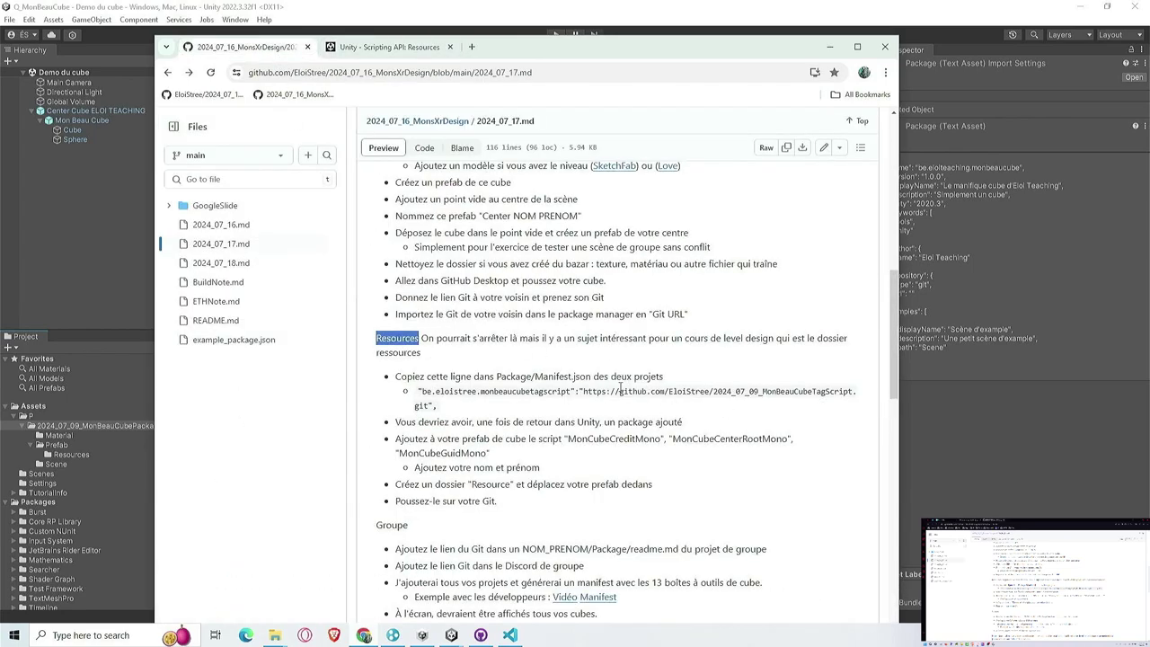
left_click_drag(584, 391, 427, 406)
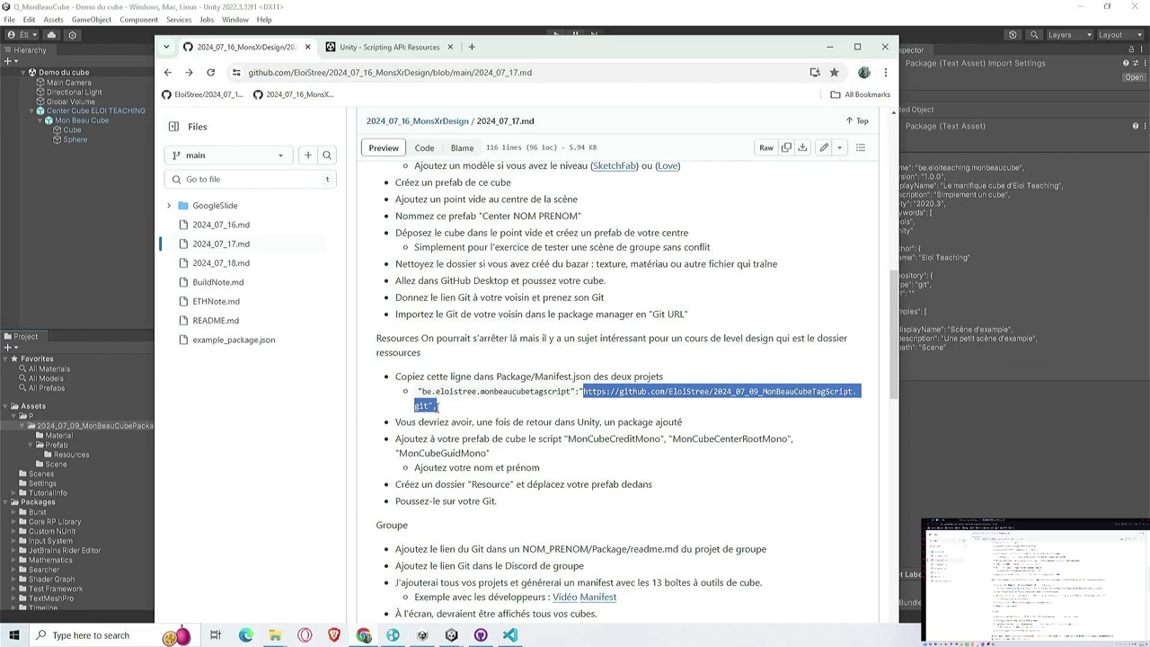
key("ctrl+c")
Open the 2024_07_09_MonBeauCubeTagScript repository in a new tab, review it, and return to Unity
left_click(468, 48)
key("ctrl+v")
key("Return")
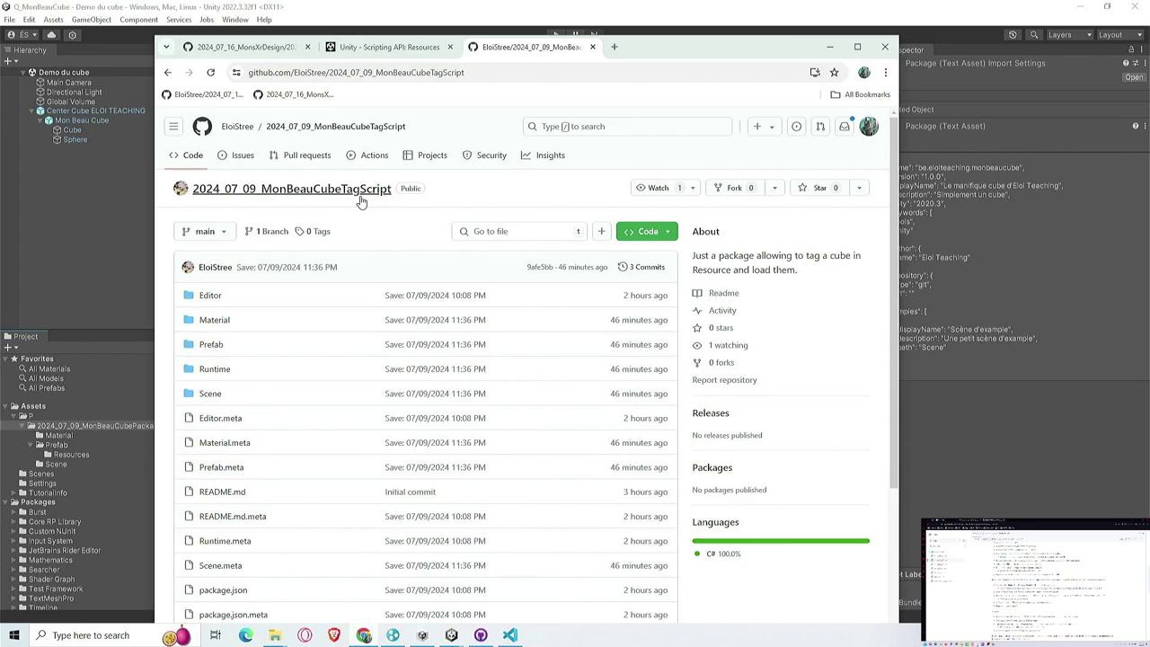
scroll(226, 275, "down", 1)
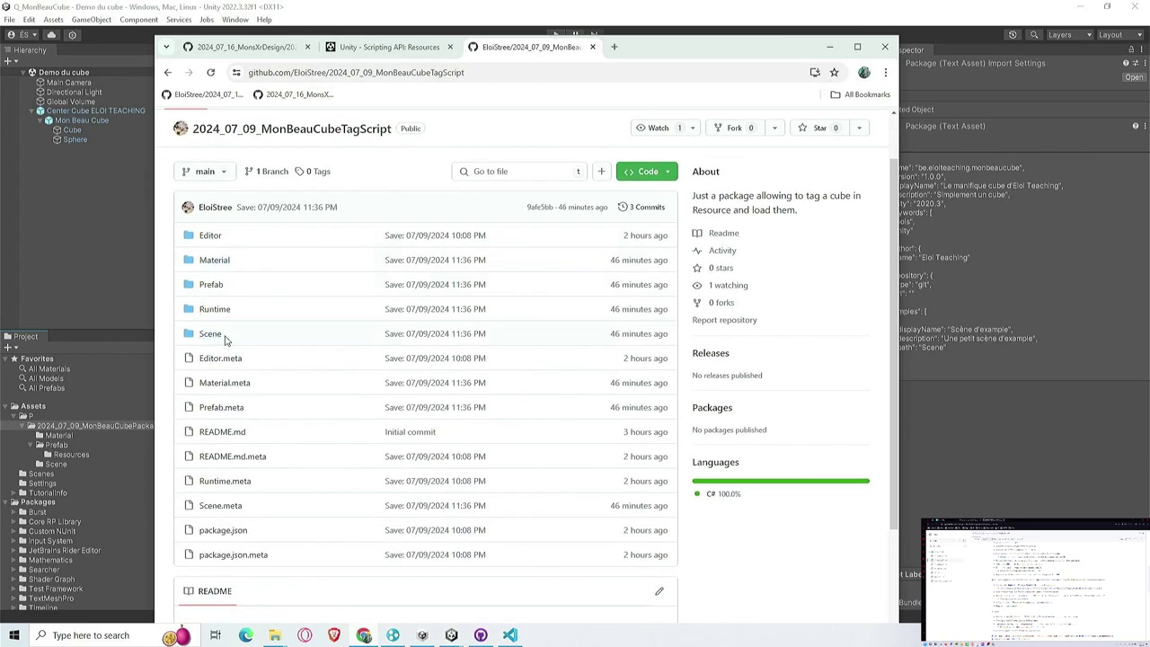
scroll(232, 357, "down", 1)
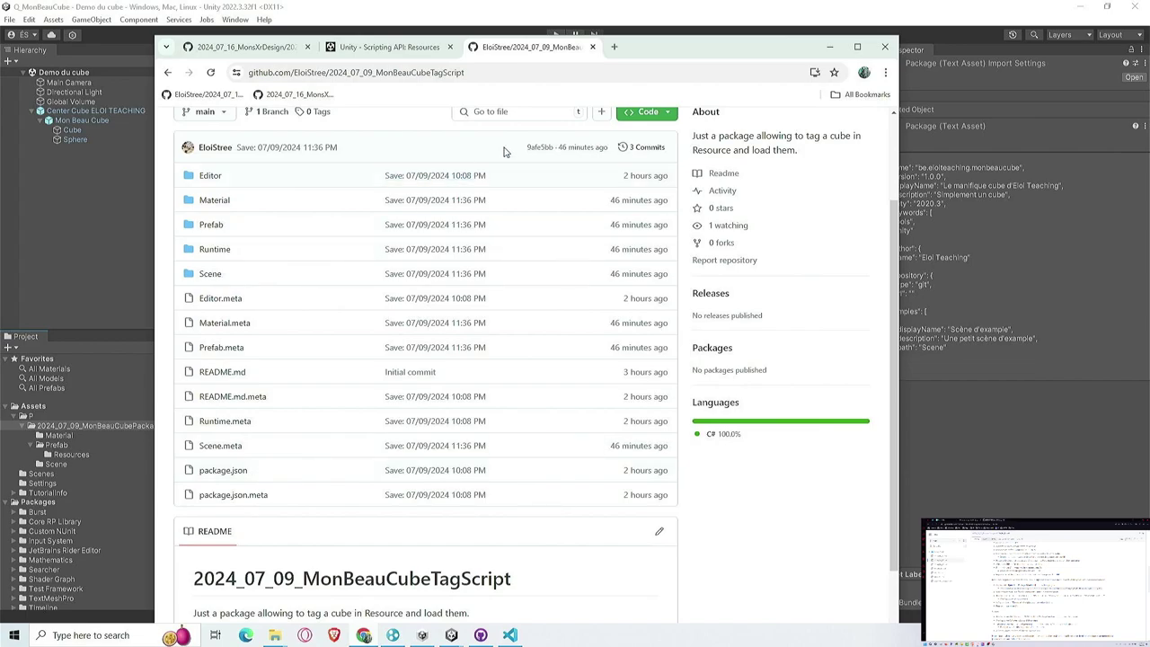
left_click(95, 290)
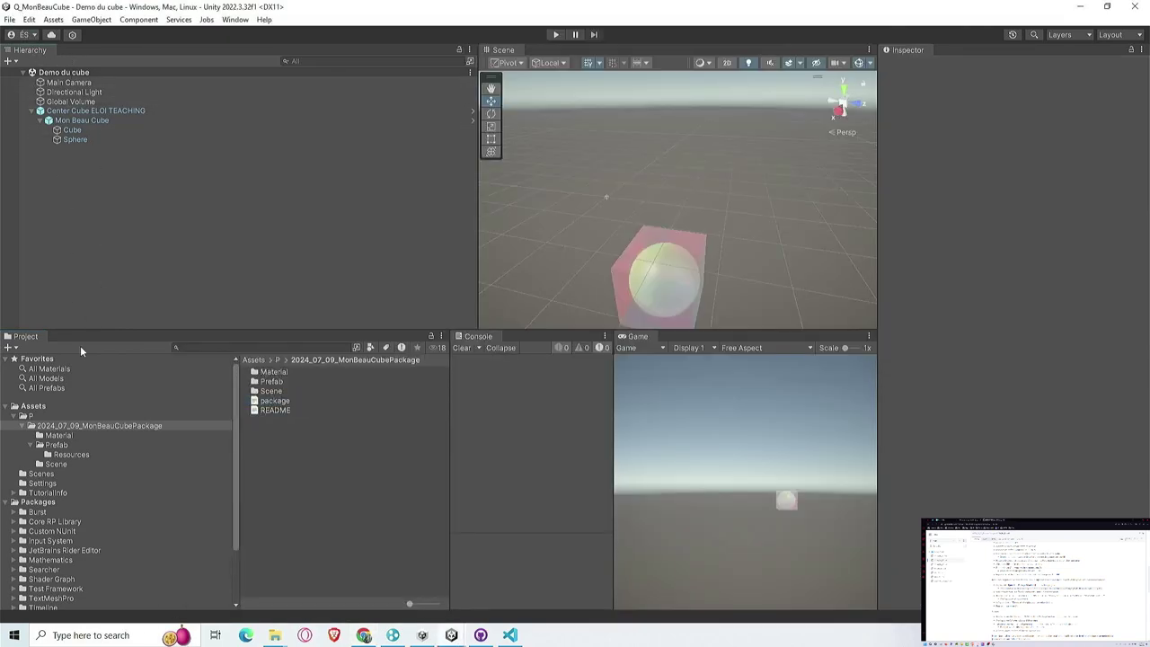
Install the tag script package in Package Manager from its pasted git URL
left_click(72, 416)
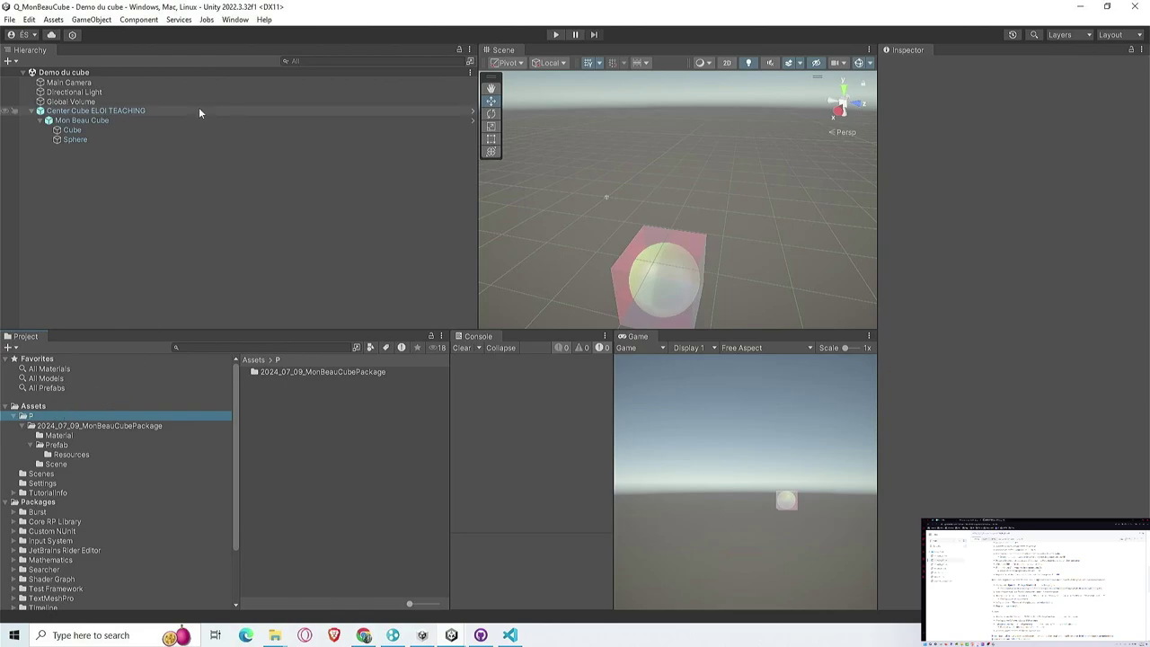
left_click(229, 20)
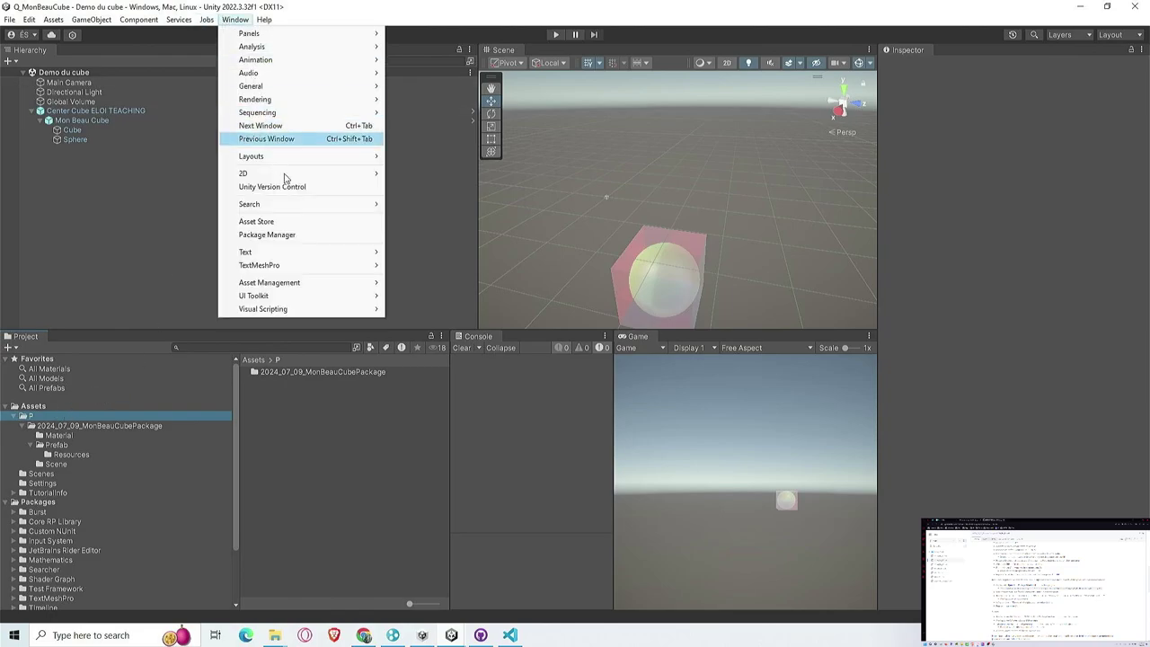
left_click(285, 234)
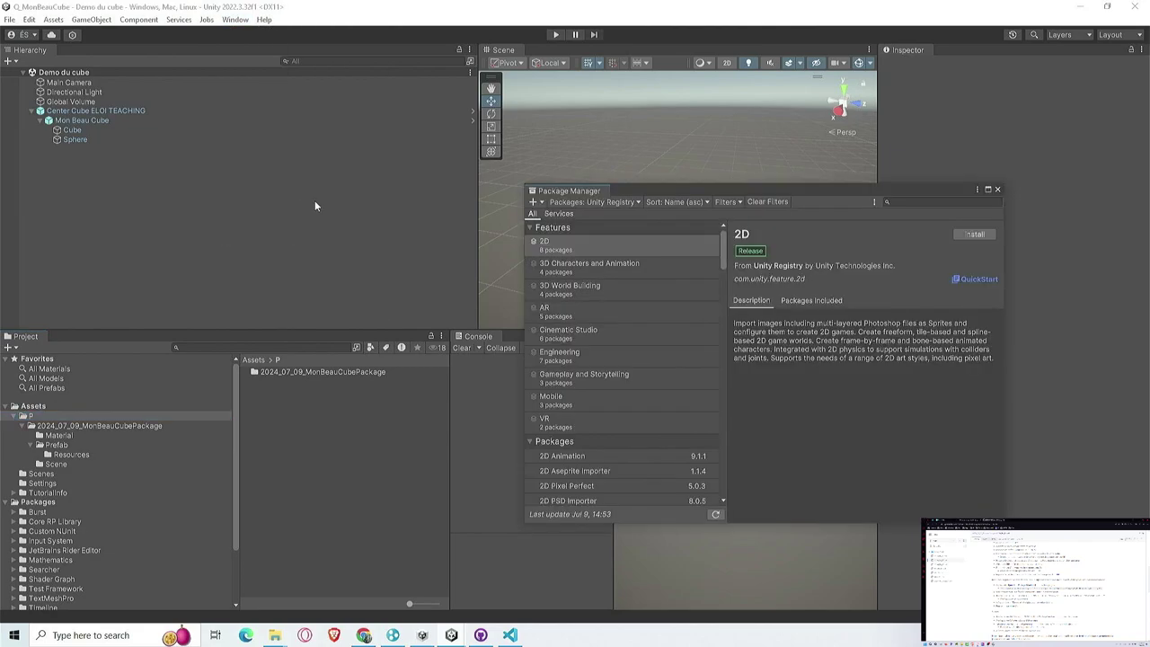
left_click(533, 201)
left_click(604, 240)
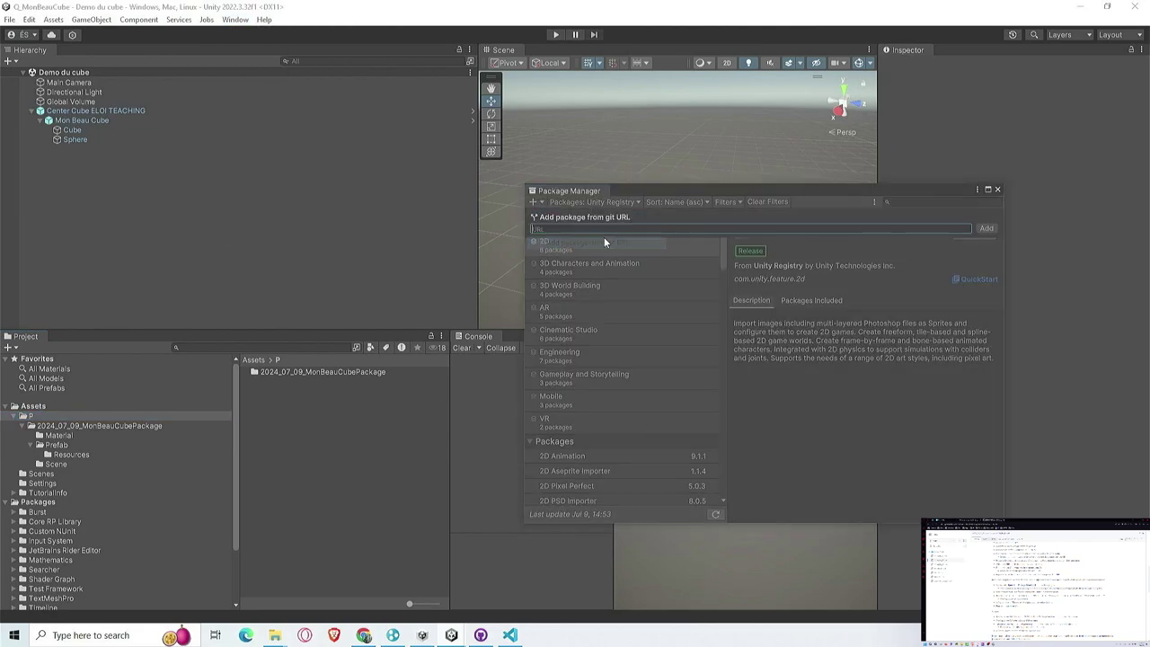
key("ctrl+v")
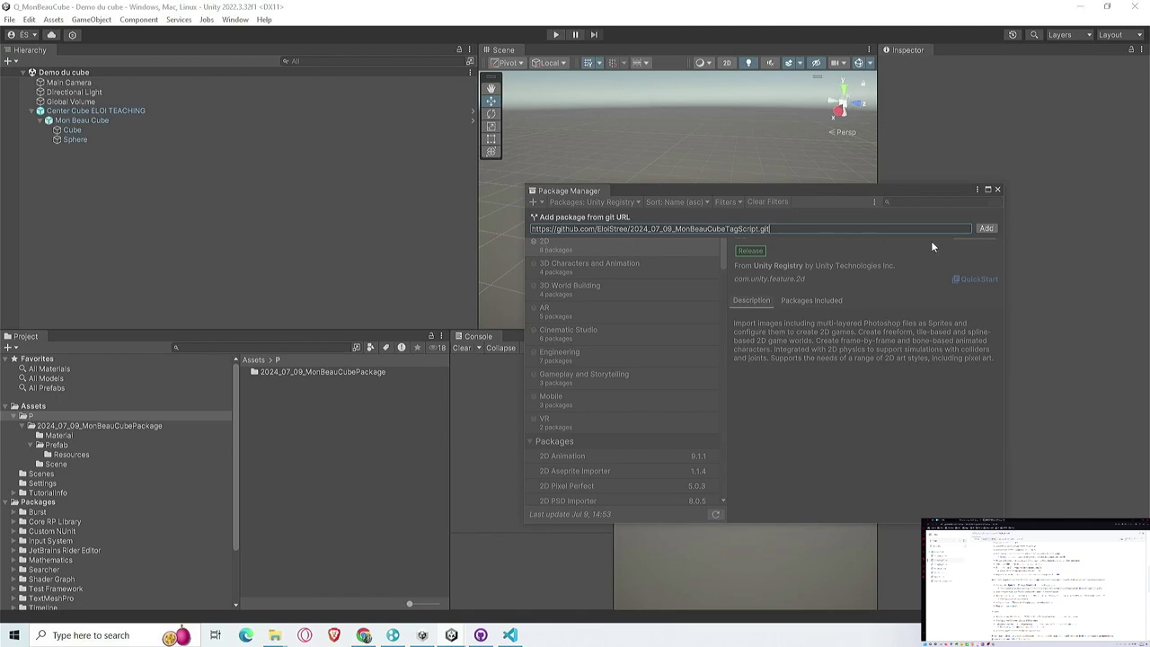
left_click(986, 228)
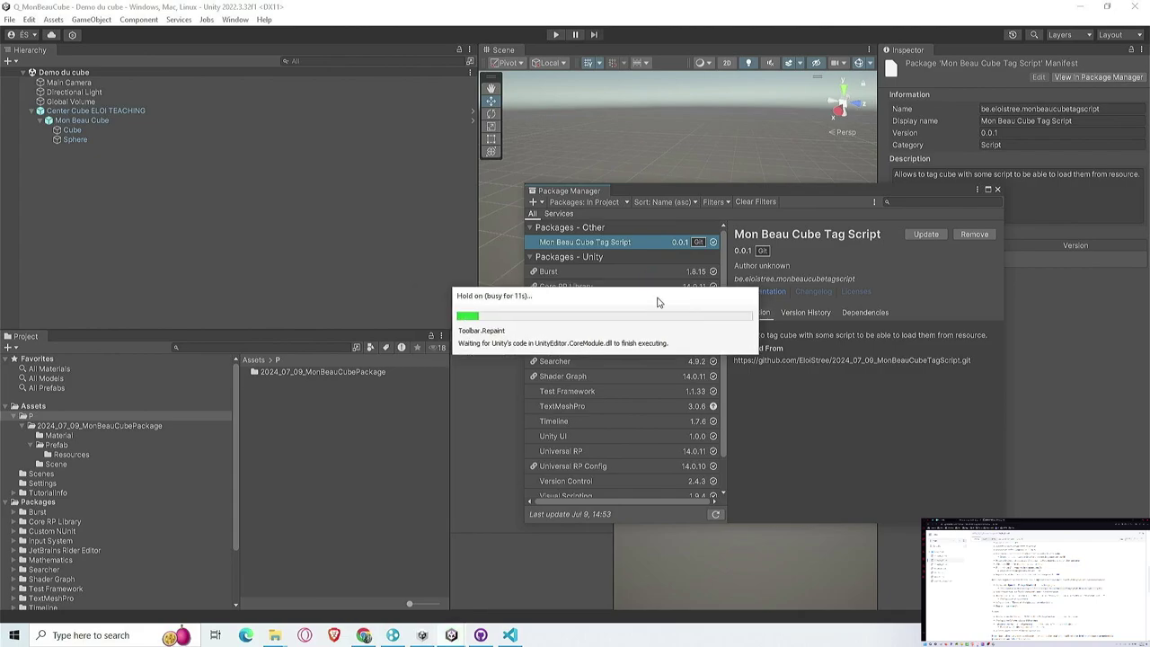
Close Package Manager and browse the installed Mon Beau Cube Tag Script package under Packages
left_click_drag(632, 295, 997, 509)
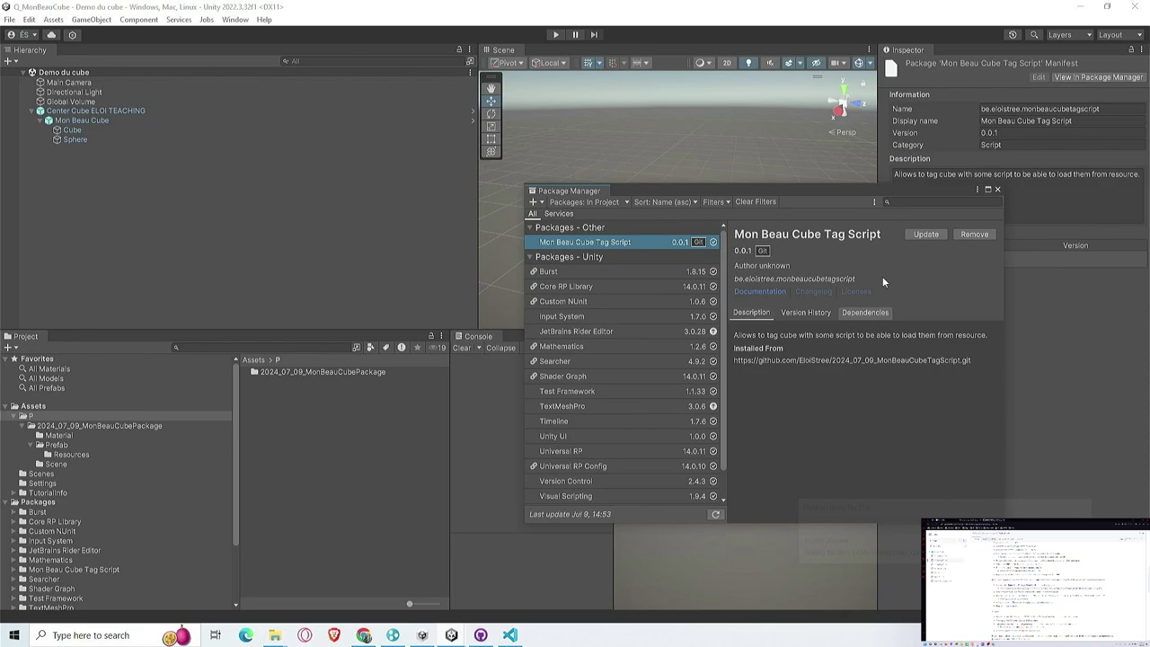
left_click(997, 190)
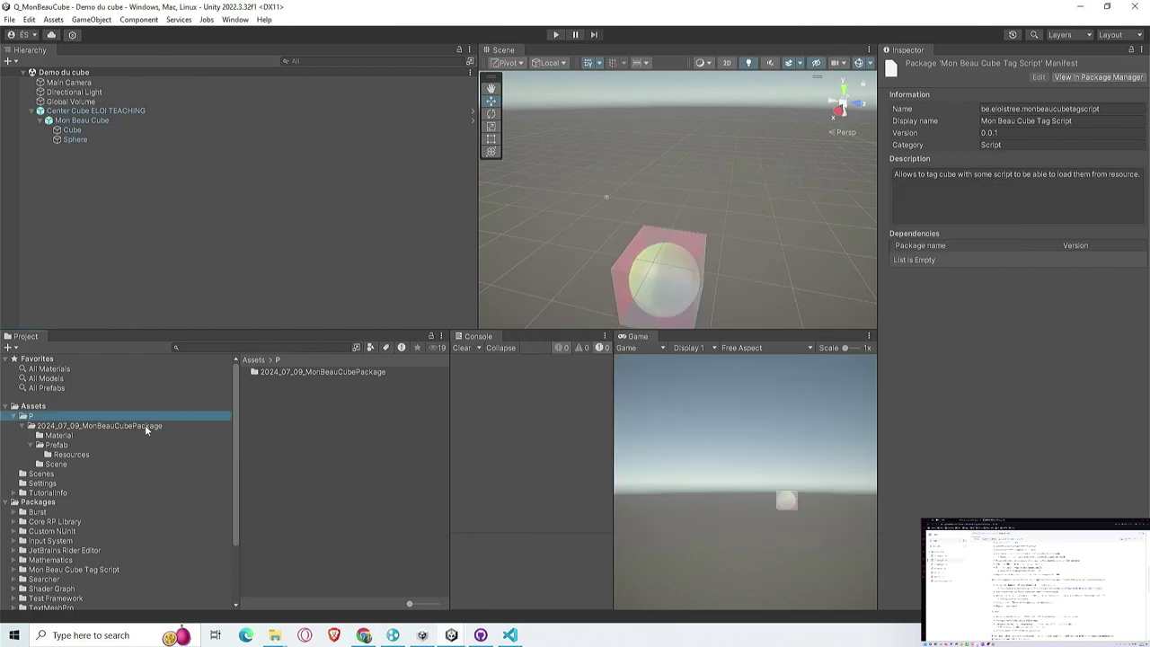
left_click(144, 425)
scroll(85, 496, "down", 3)
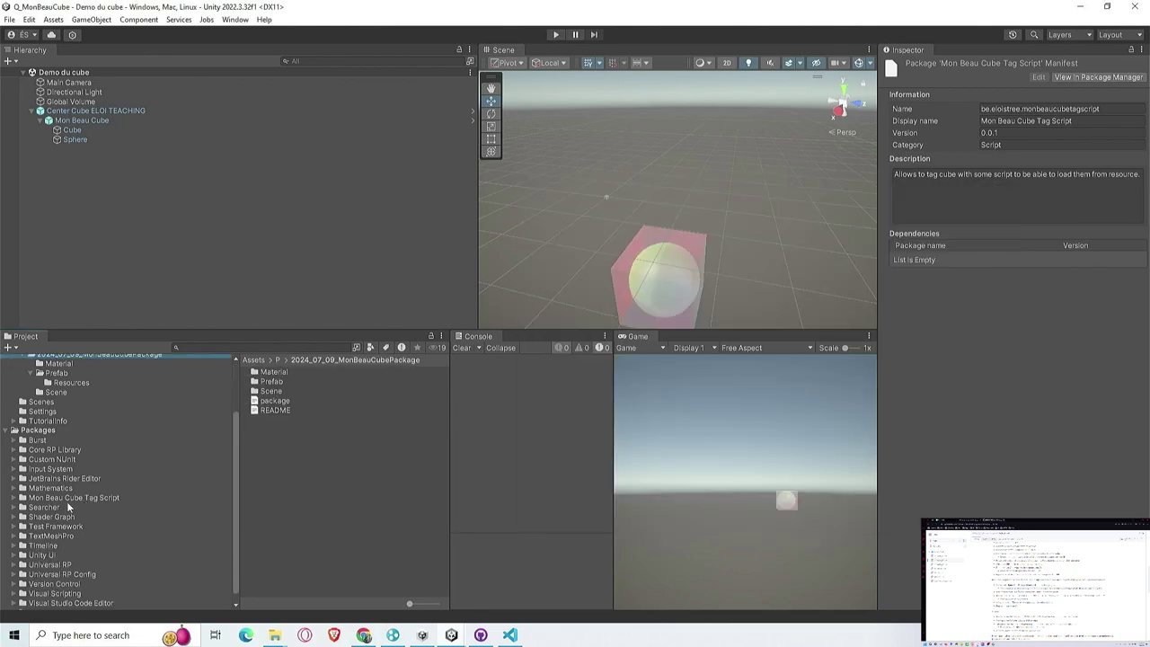
left_click(69, 497)
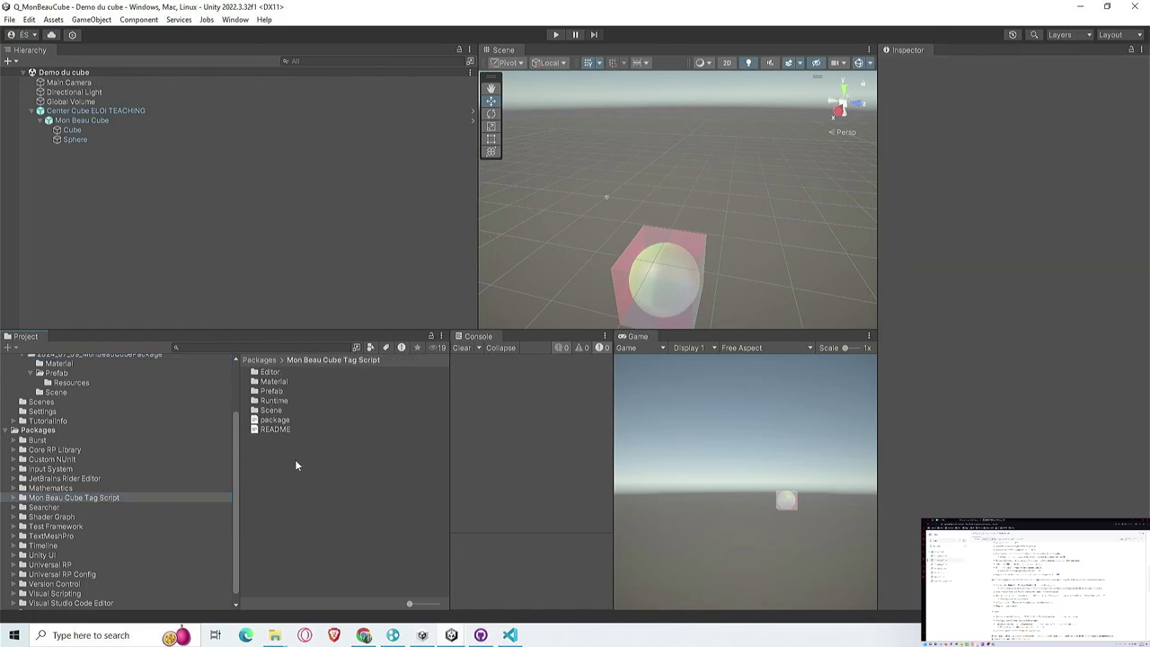
Select the package's manifest dependency line in the 2024_07_17.md notes, then right-click Assets in Unity
key("alt+Tab")
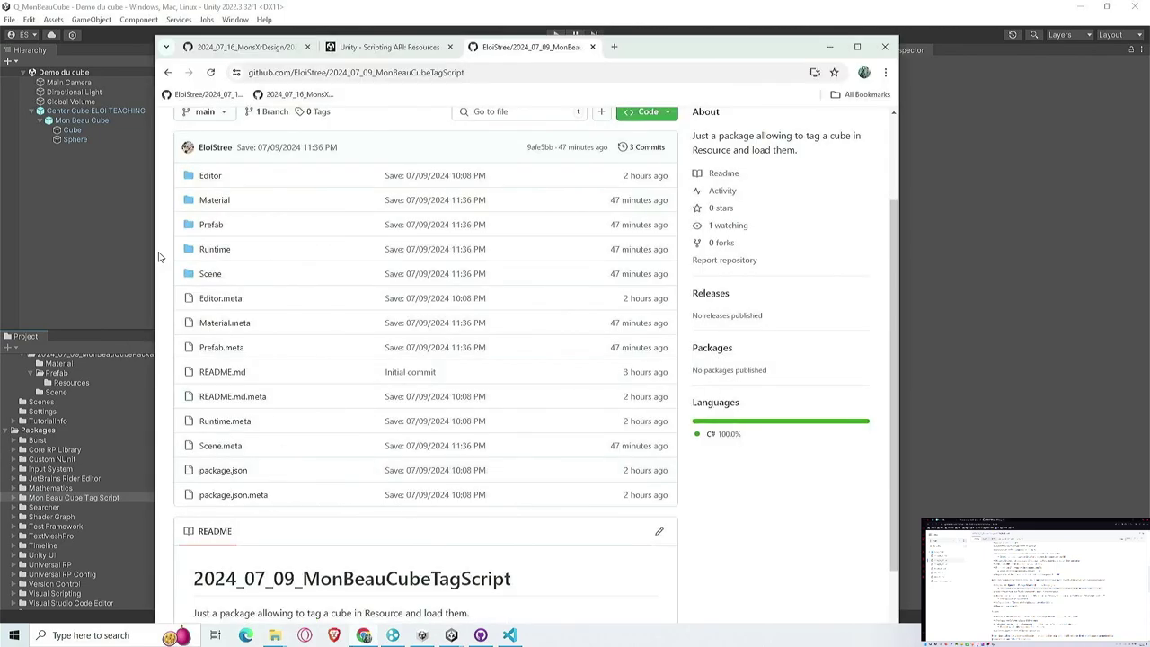
left_click(272, 52)
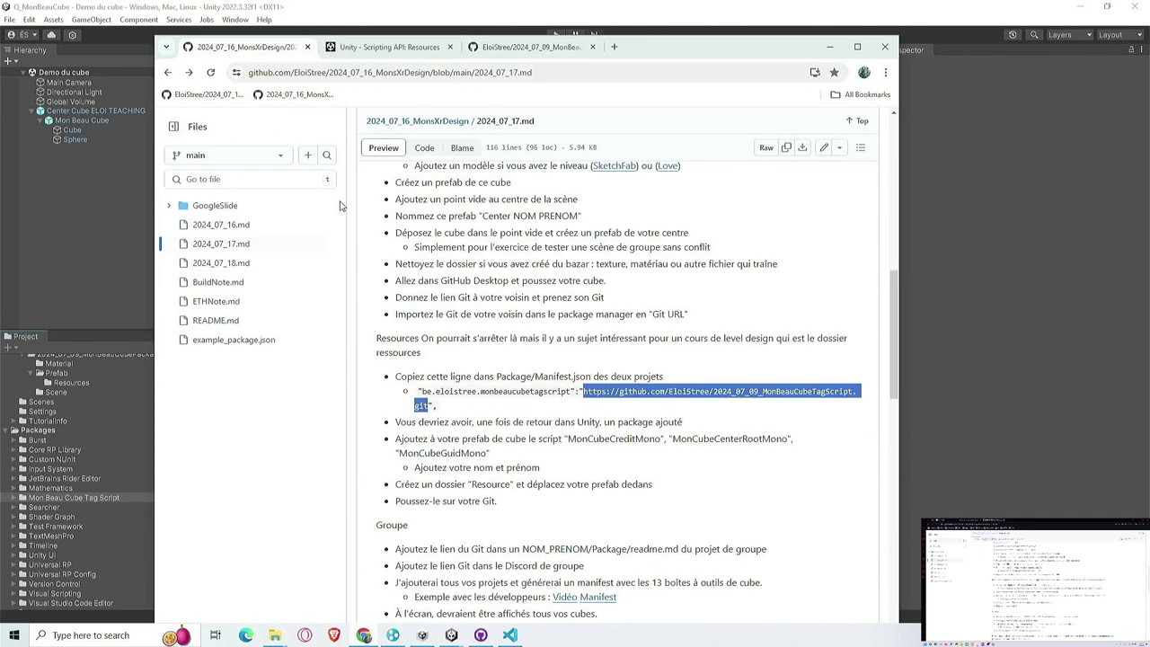
left_click(572, 411)
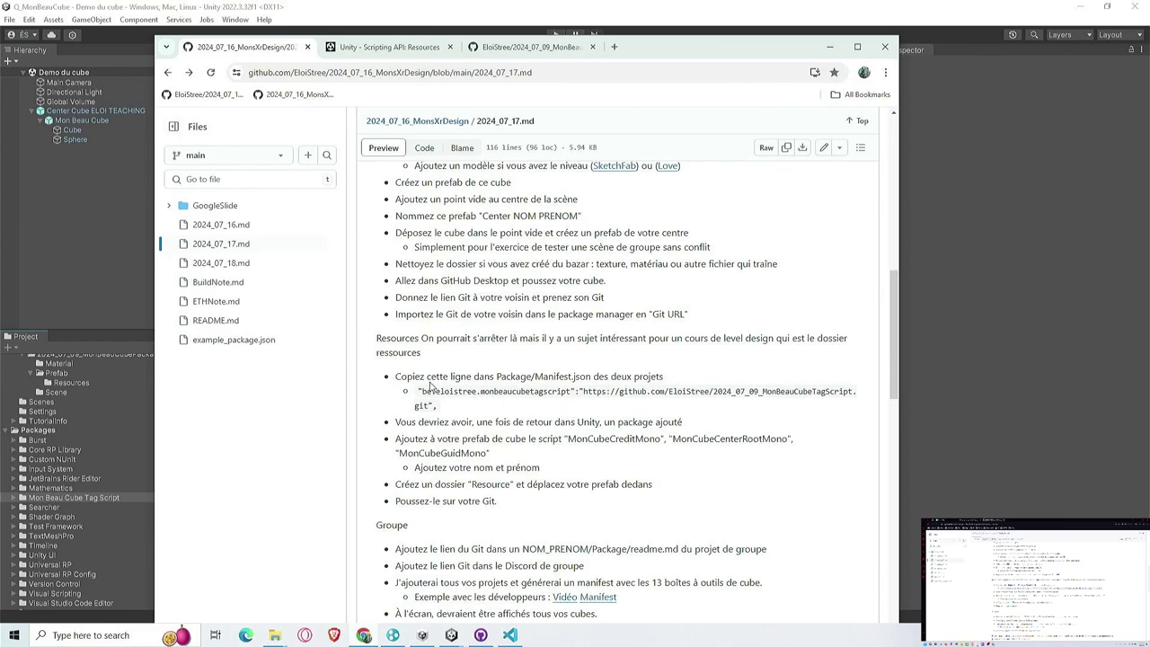
left_click_drag(440, 379, 579, 402)
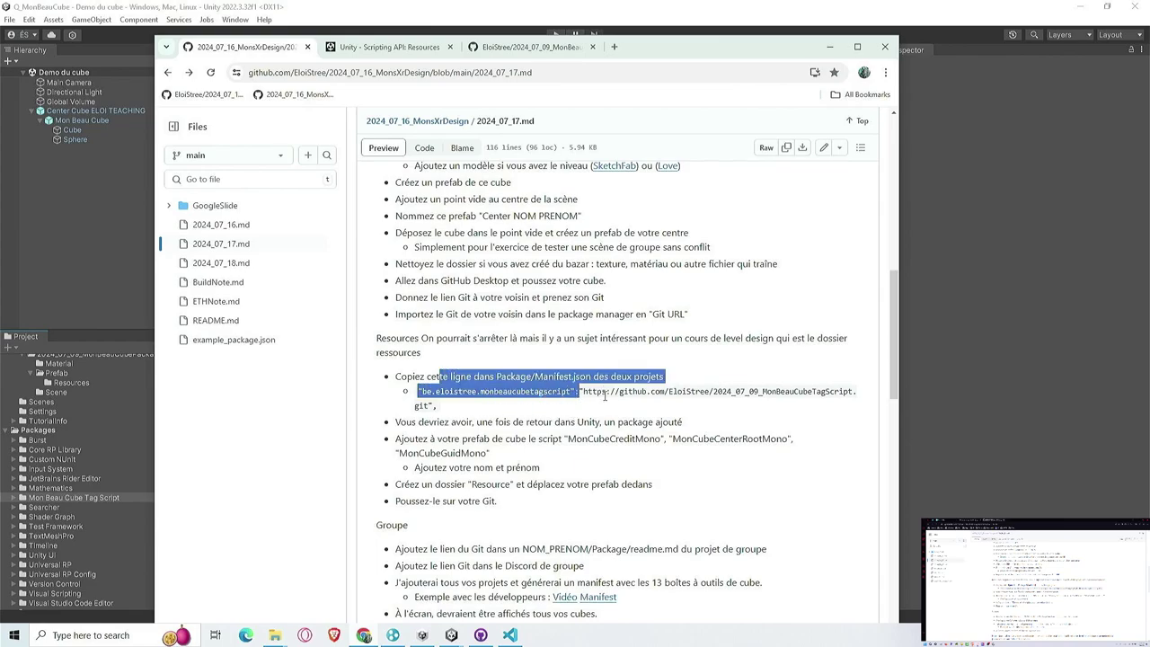
left_click(608, 400)
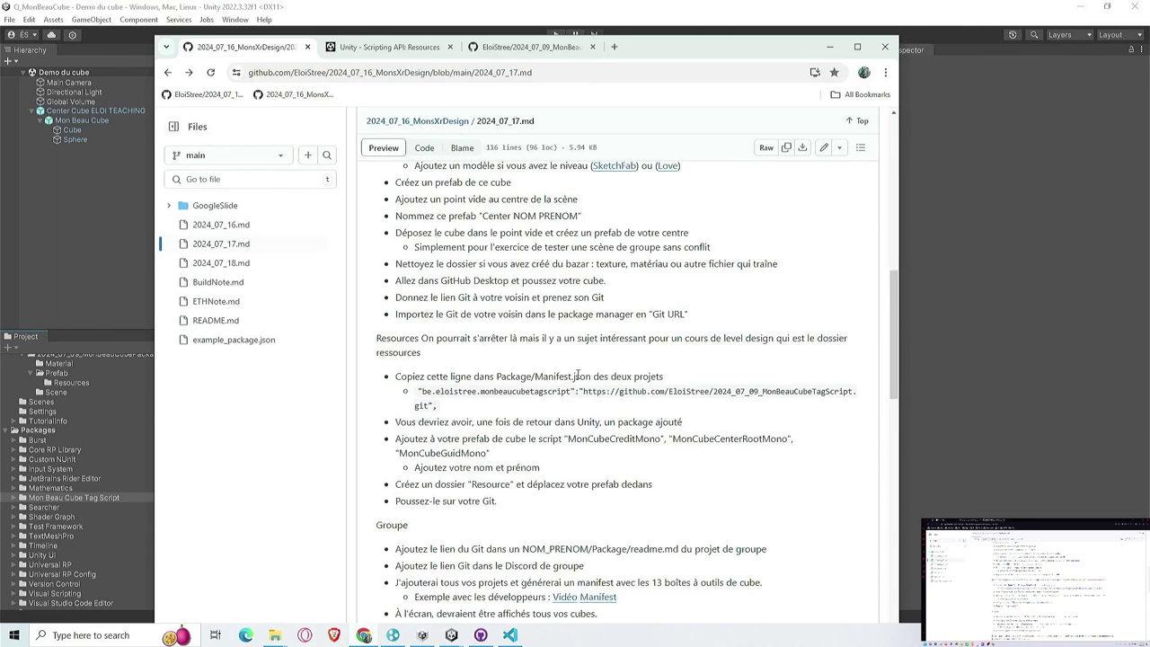
left_click_drag(418, 392, 440, 415)
key("ctrl+c")
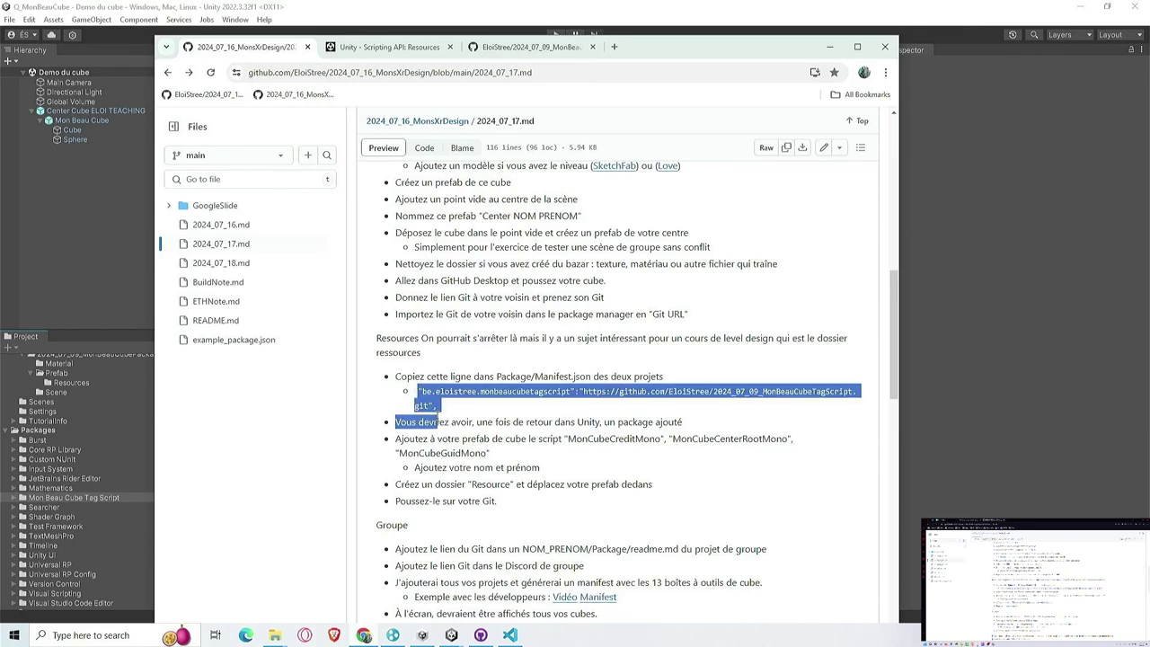
left_click(82, 400)
right_click(63, 408)
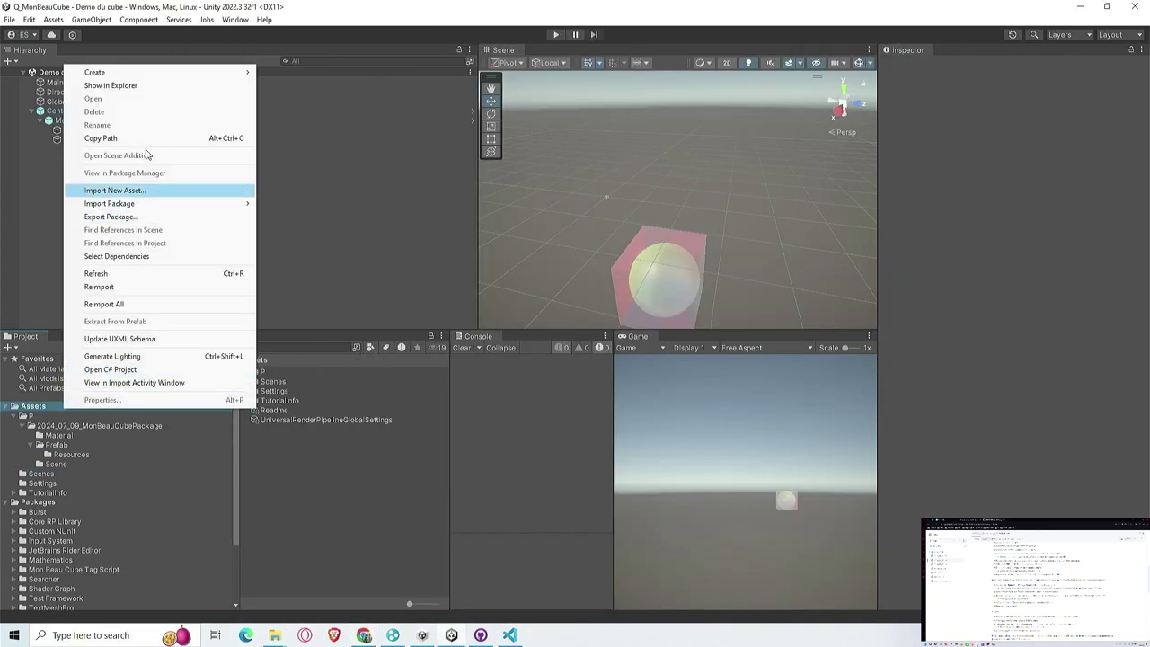
Open Q_MonBeauCube's Packages/manifest.json in Visual Studio Code through Show in Explorer
left_click(144, 86)
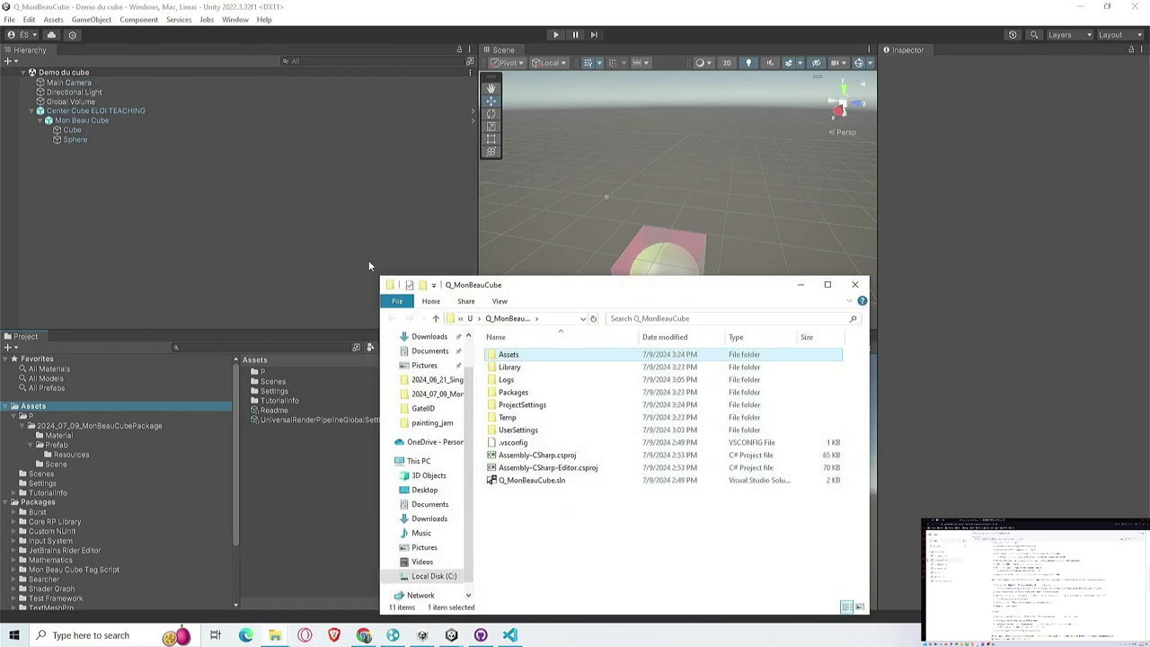
double_click(512, 355)
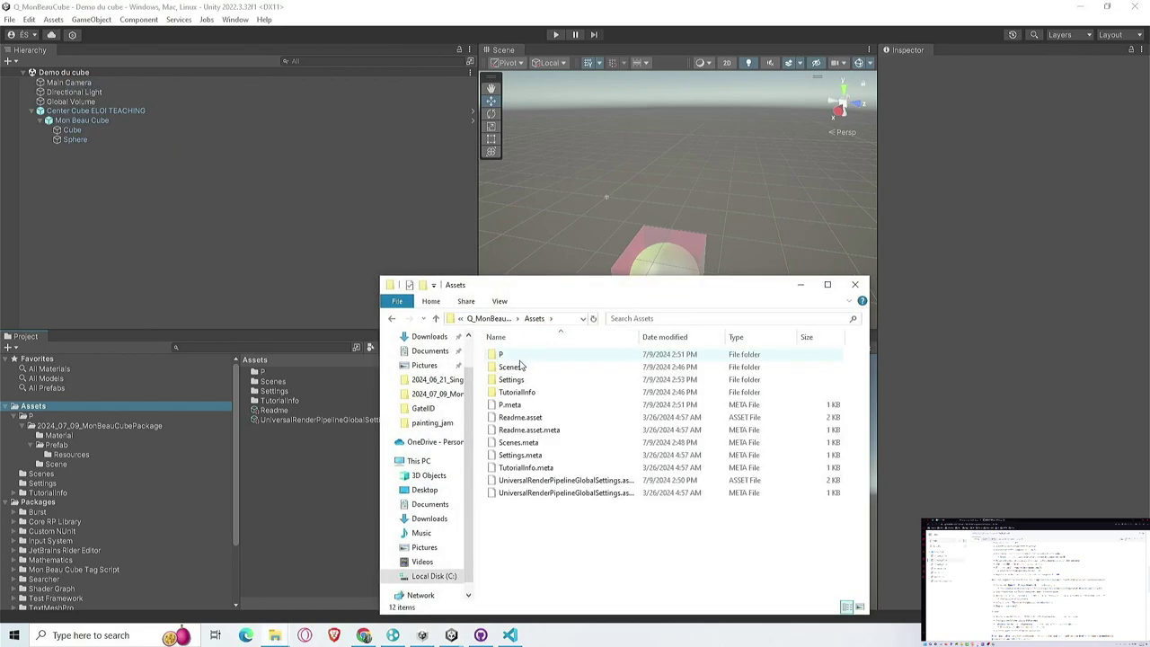
left_click(391, 318)
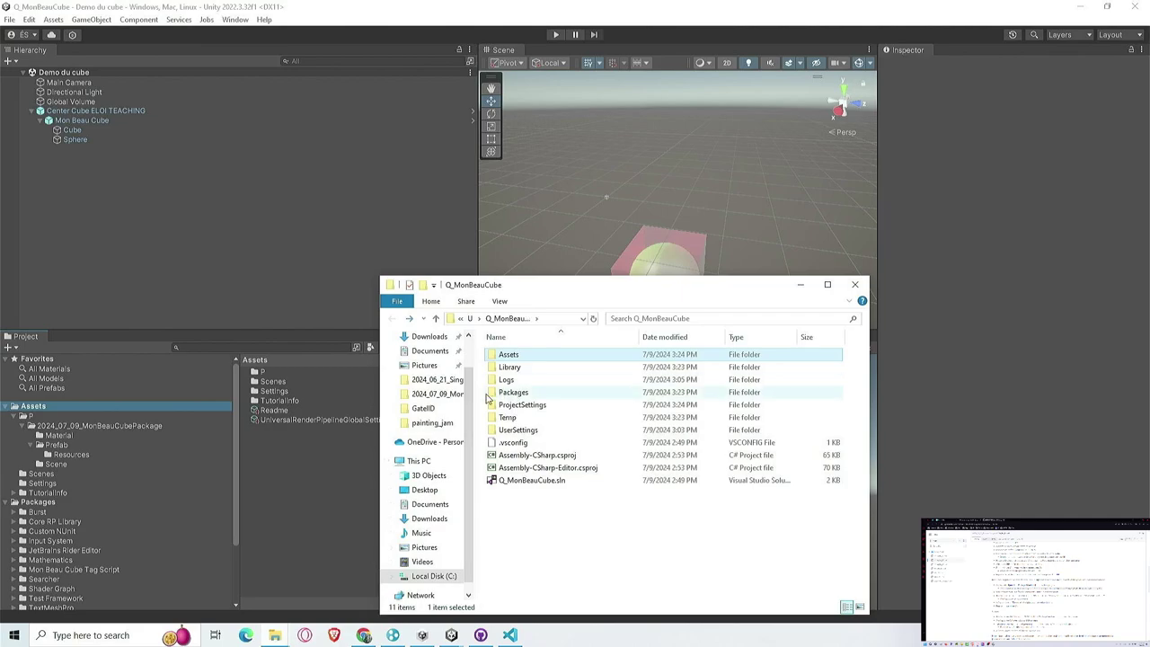
double_click(515, 396)
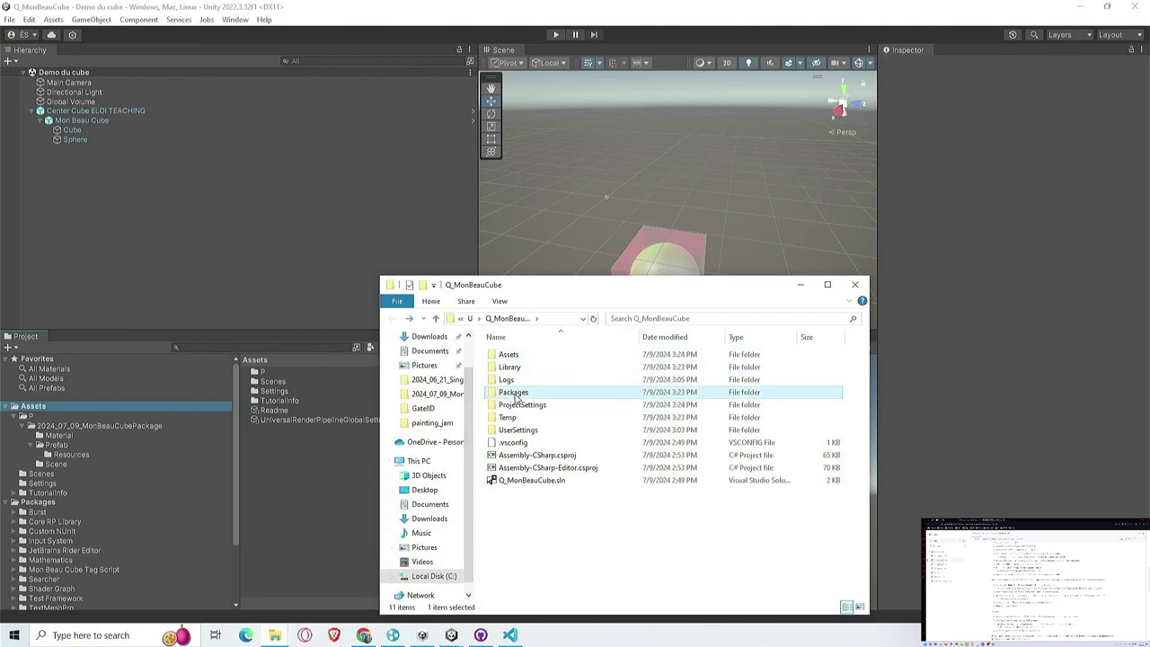
left_click(531, 357)
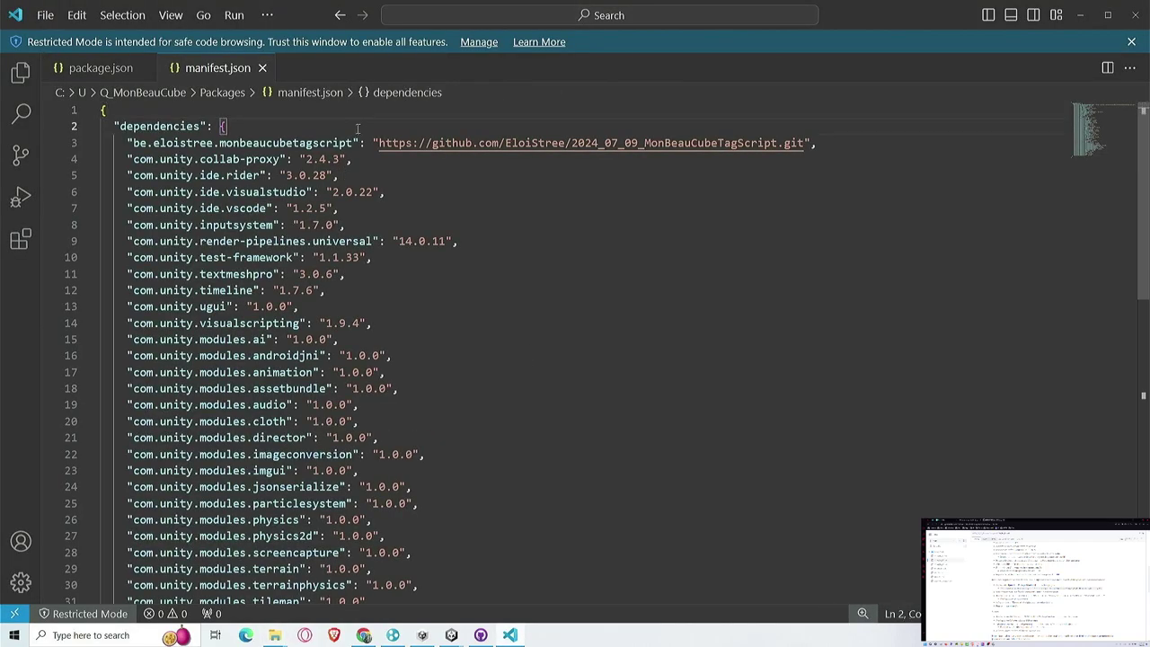
Paste and indent the tag script dependency in manifest.json, then undo the duplicate line
key("ctrl+v")
key("Home")
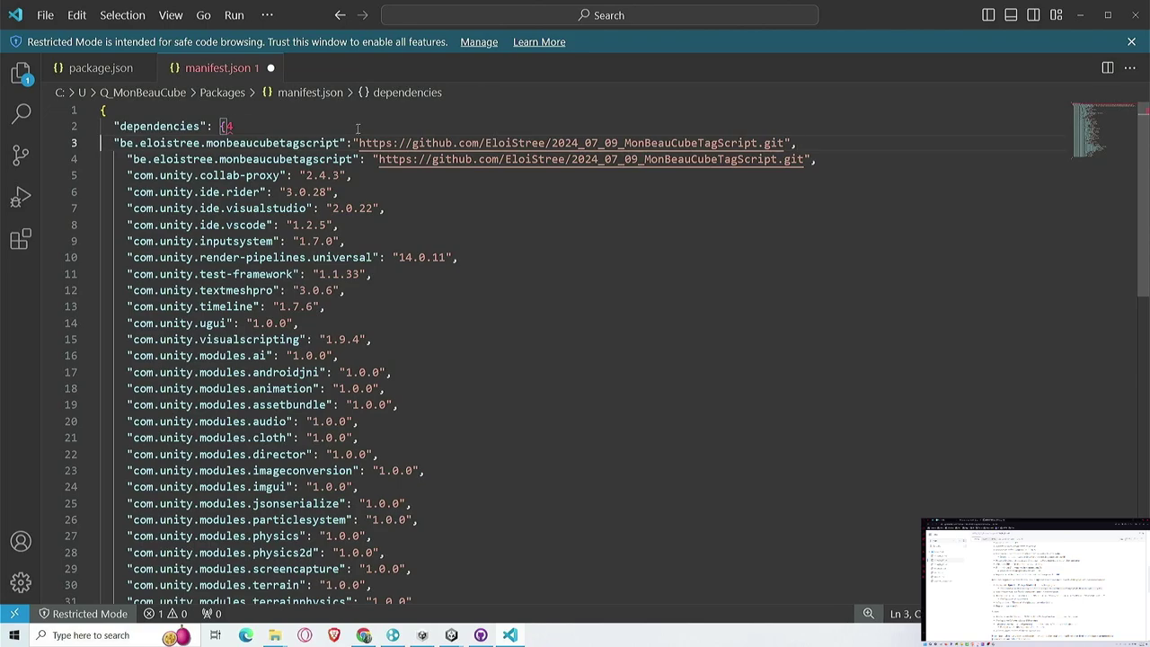
key("Tab")
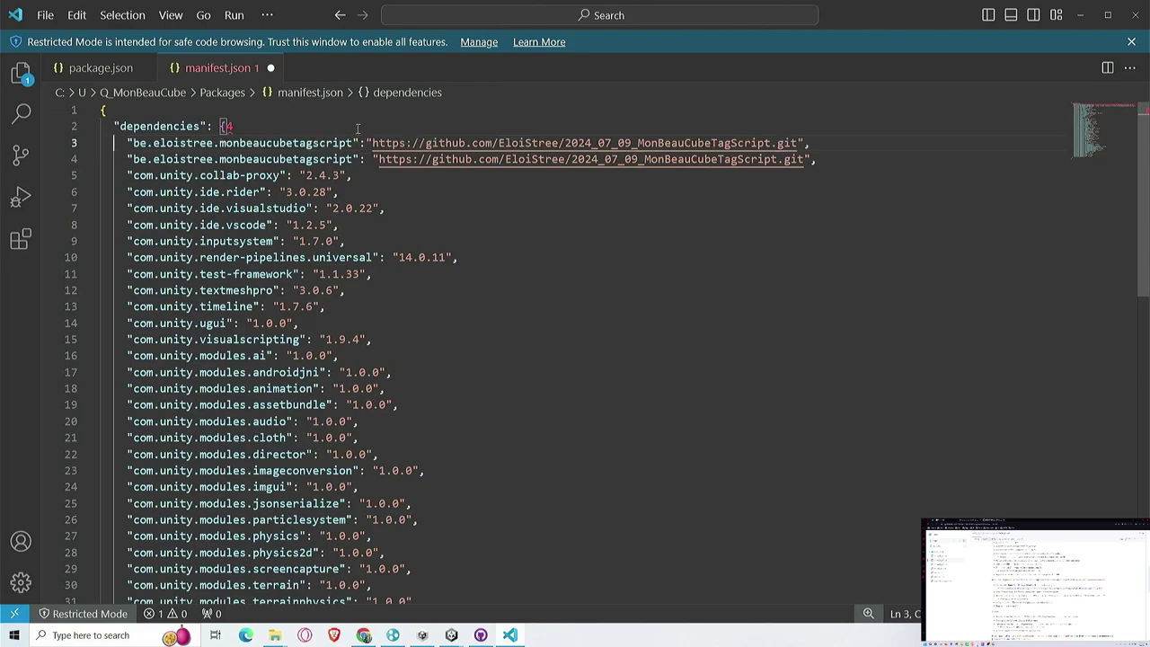
left_click(351, 143)
key("ctrl+shift+Left")
key("ctrl+shift+Left")
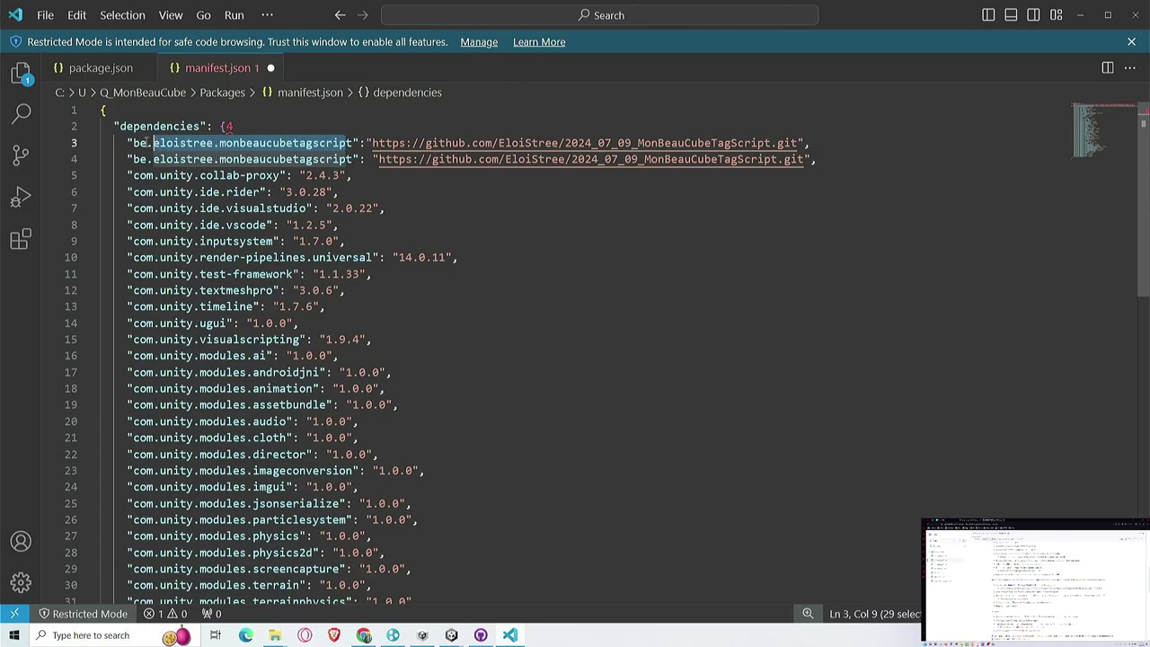
key("shift+Left")
key("shift+Left")
left_click_drag(366, 143, 808, 142)
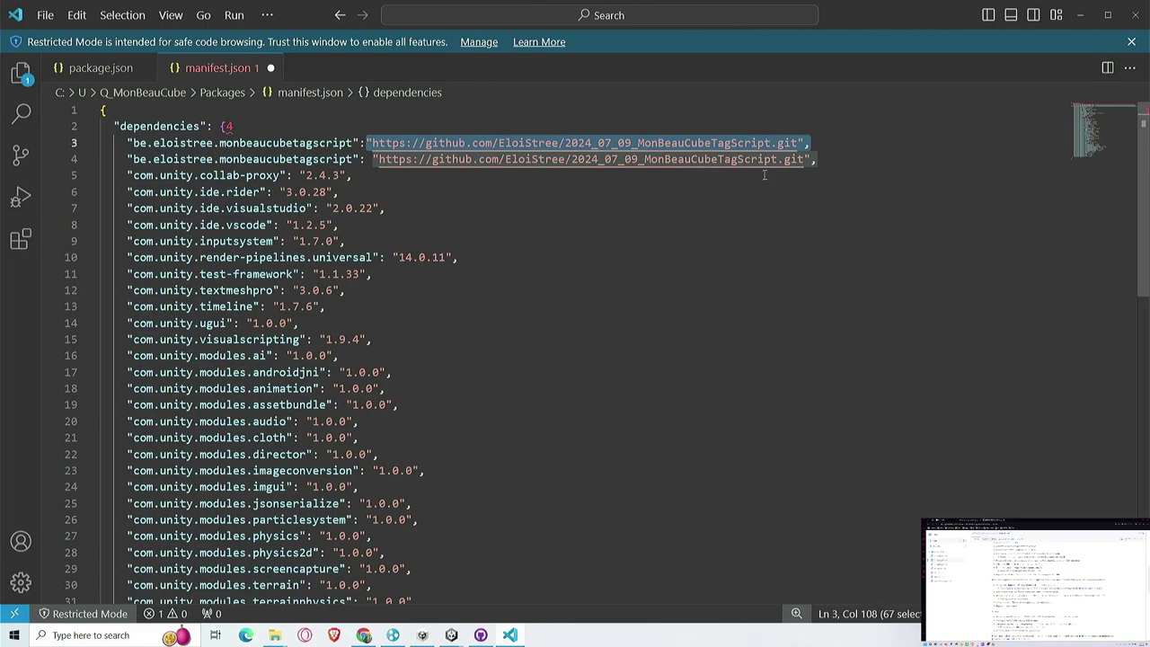
left_click(828, 141)
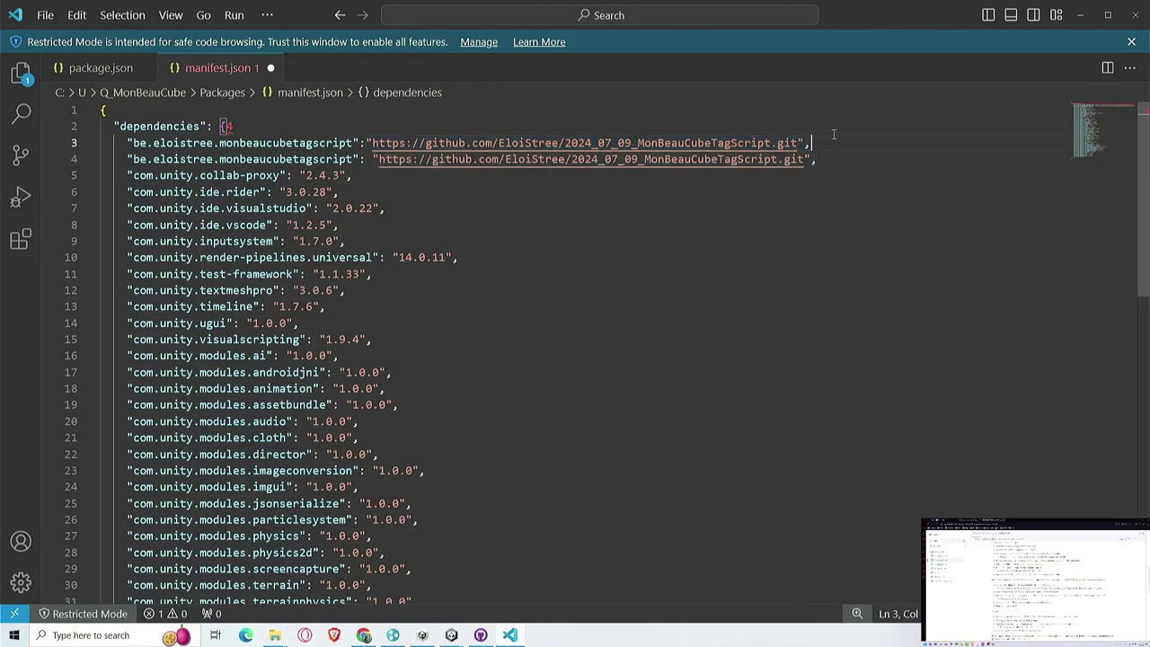
key("ctrl+z")
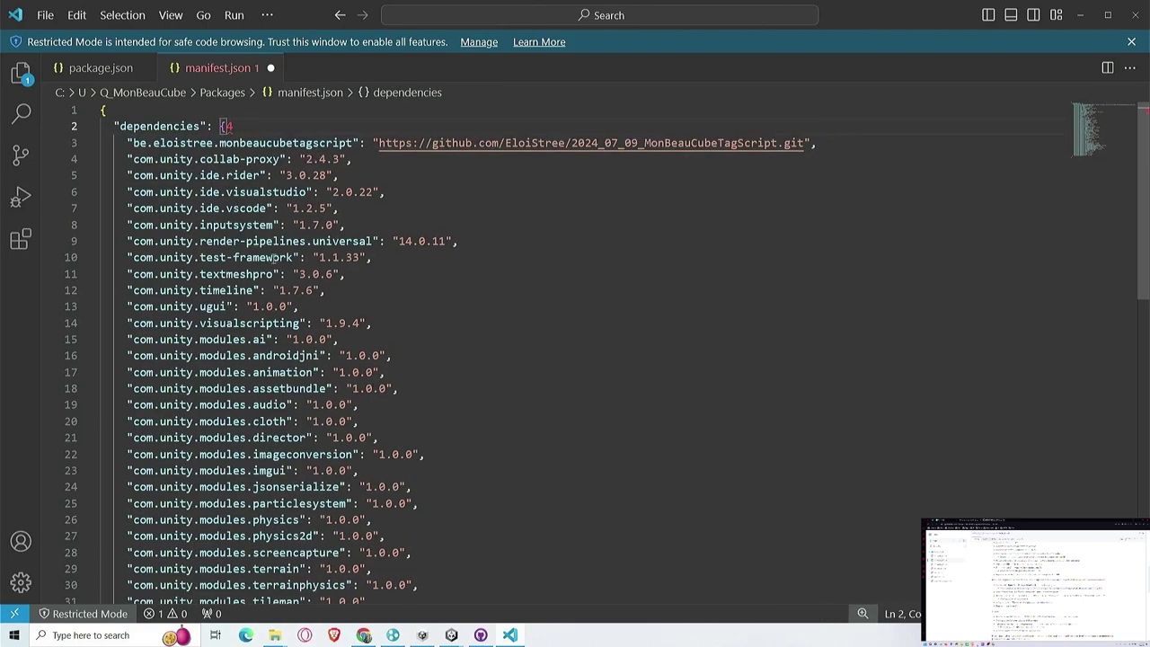
Delete the com.unity.modules.physics2d and terrain dependency lines from manifest.json
double_click(257, 274)
double_click(240, 224)
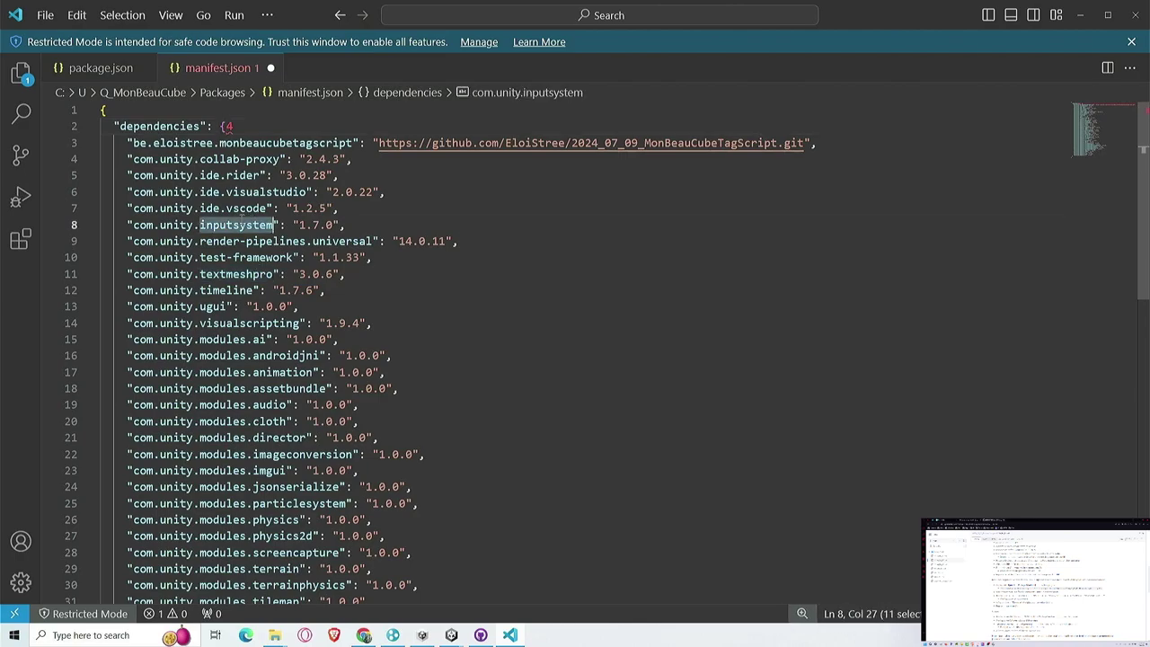
scroll(389, 497, "down", 1)
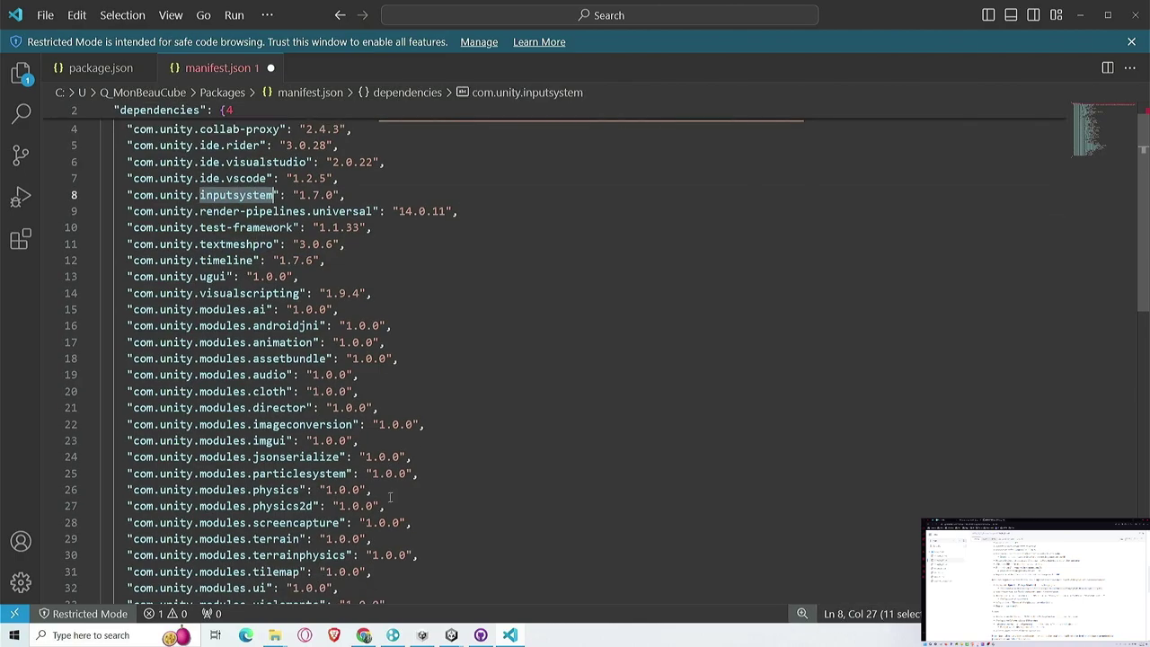
double_click(283, 505)
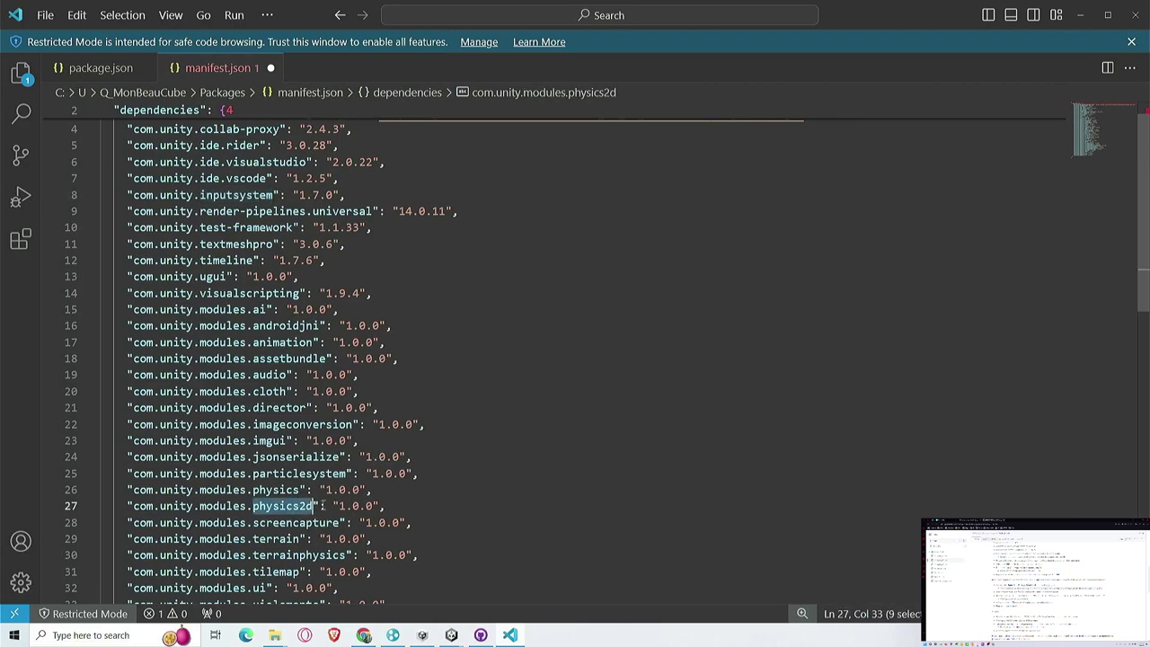
left_click_drag(386, 506, 415, 493)
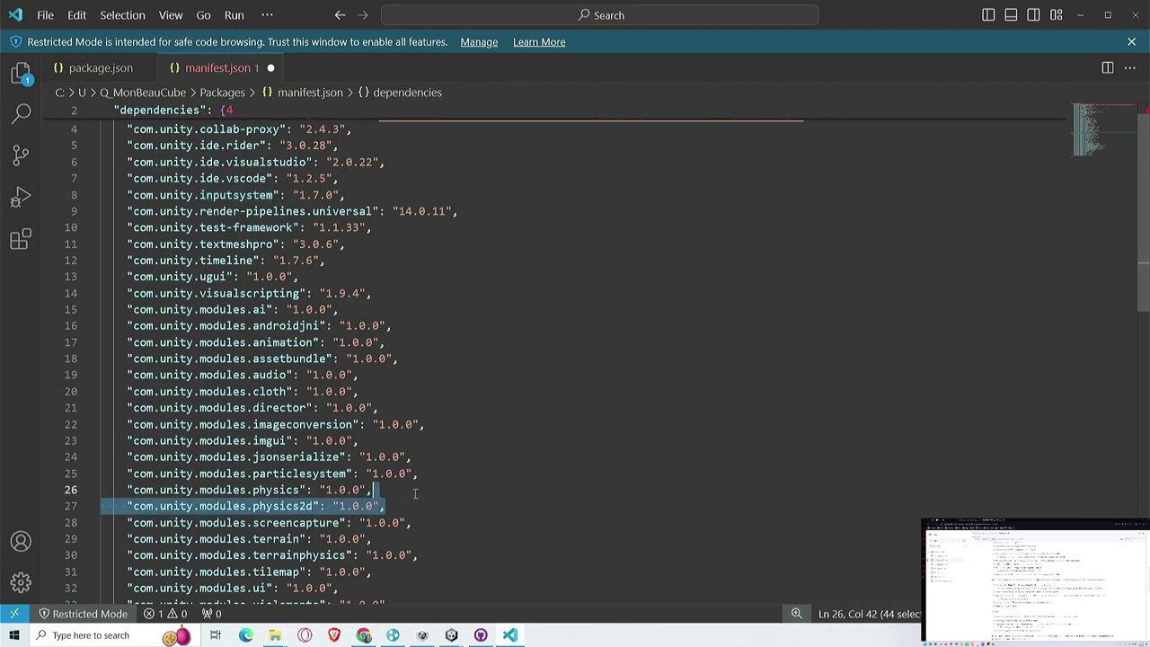
key("BackSpace")
scroll(408, 474, "down", 1)
scroll(414, 471, "down", 1)
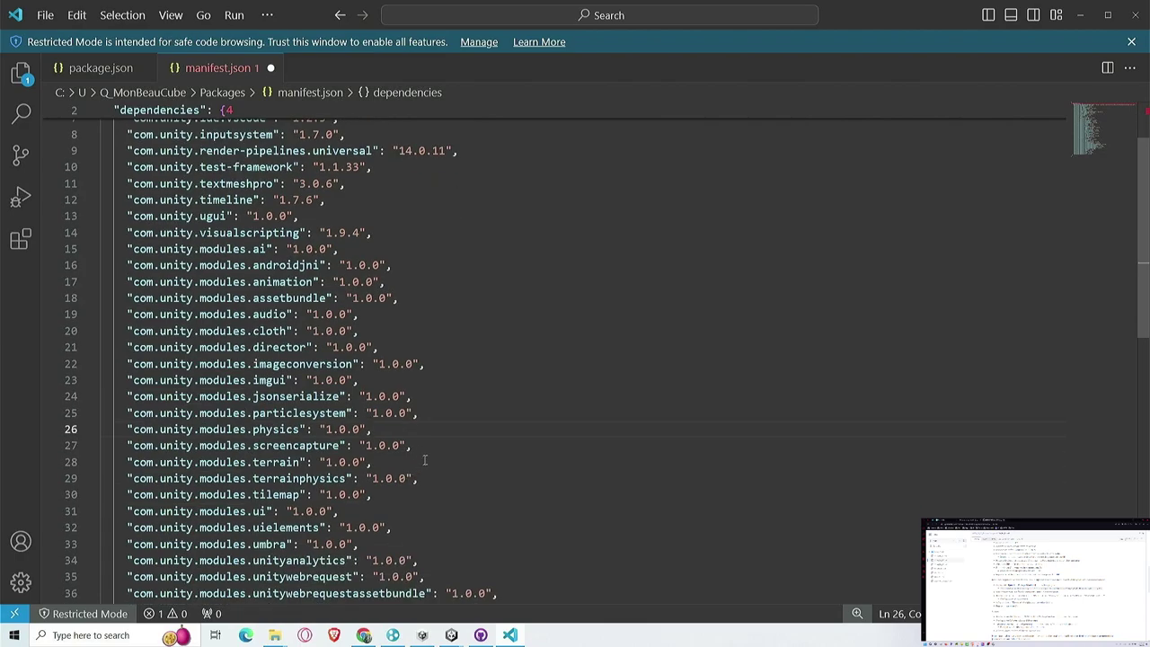
left_click_drag(425, 461, 432, 445)
key("BackSpace")
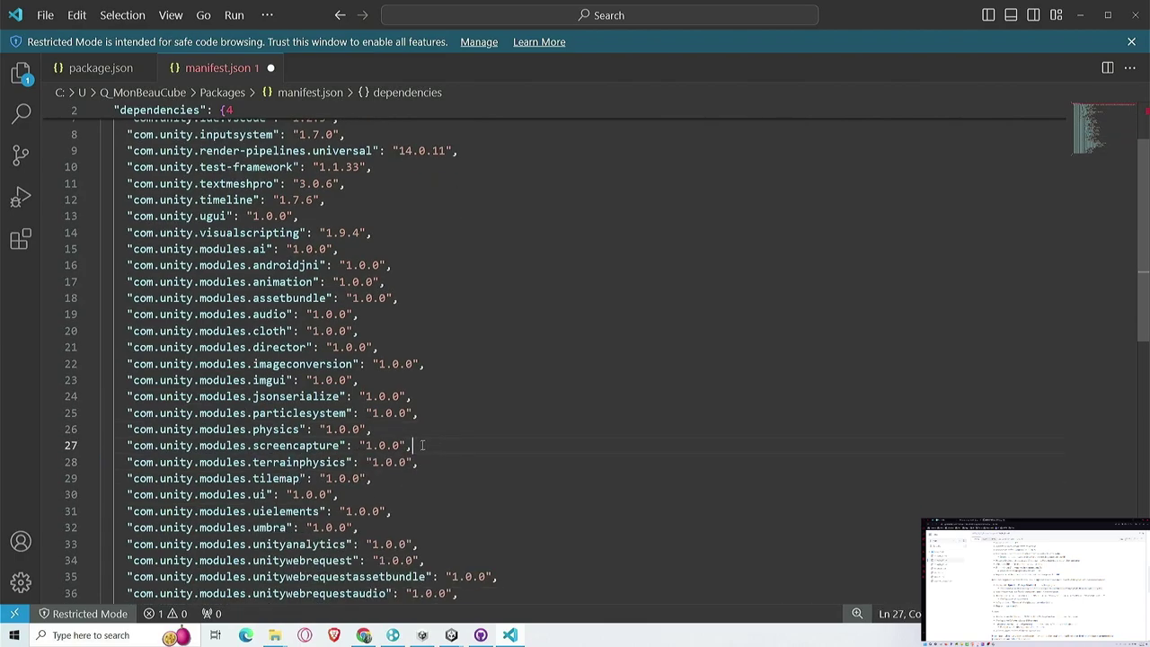
Save manifest.json and switch back to Unity
scroll(421, 445, "down", 2)
scroll(422, 444, "down", 1)
scroll(422, 444, "down", 2)
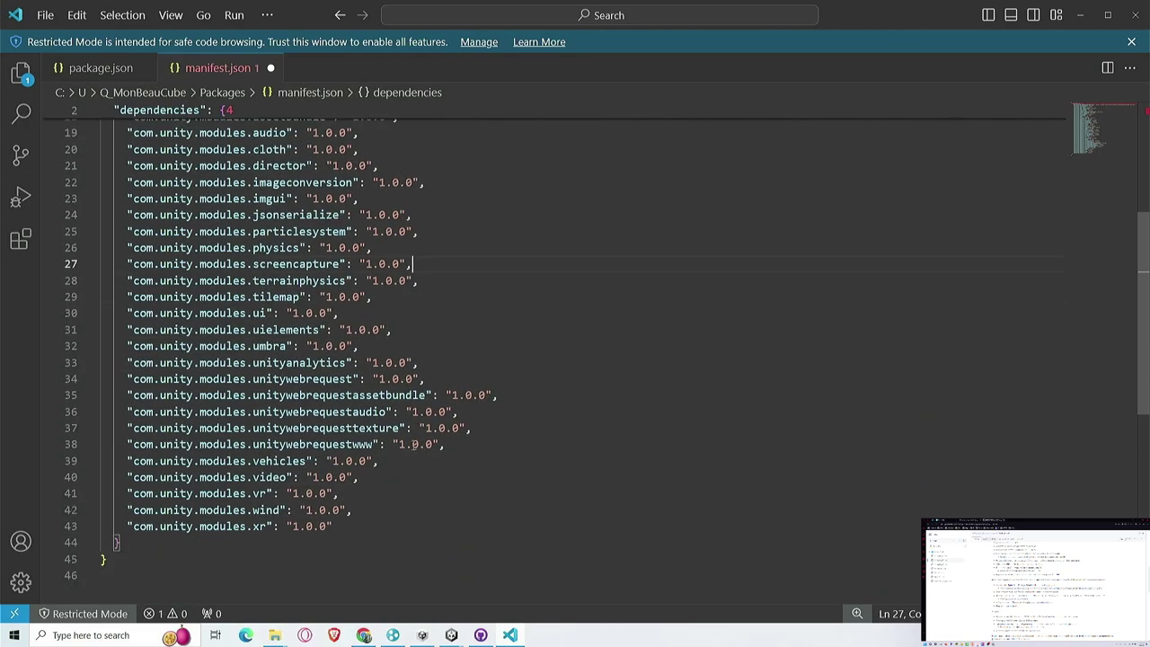
left_click(443, 466)
key("ctrl+s")
scroll(439, 463, "up", 4)
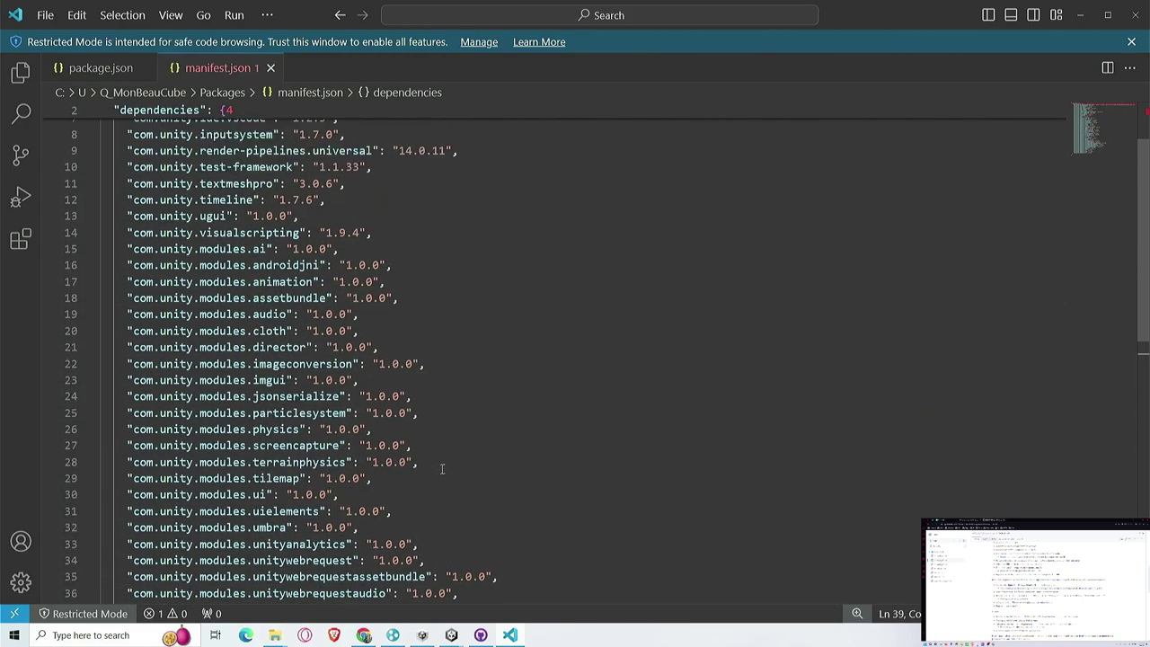
scroll(438, 464, "up", 2)
key("alt+Tab")
key("alt+Tab")
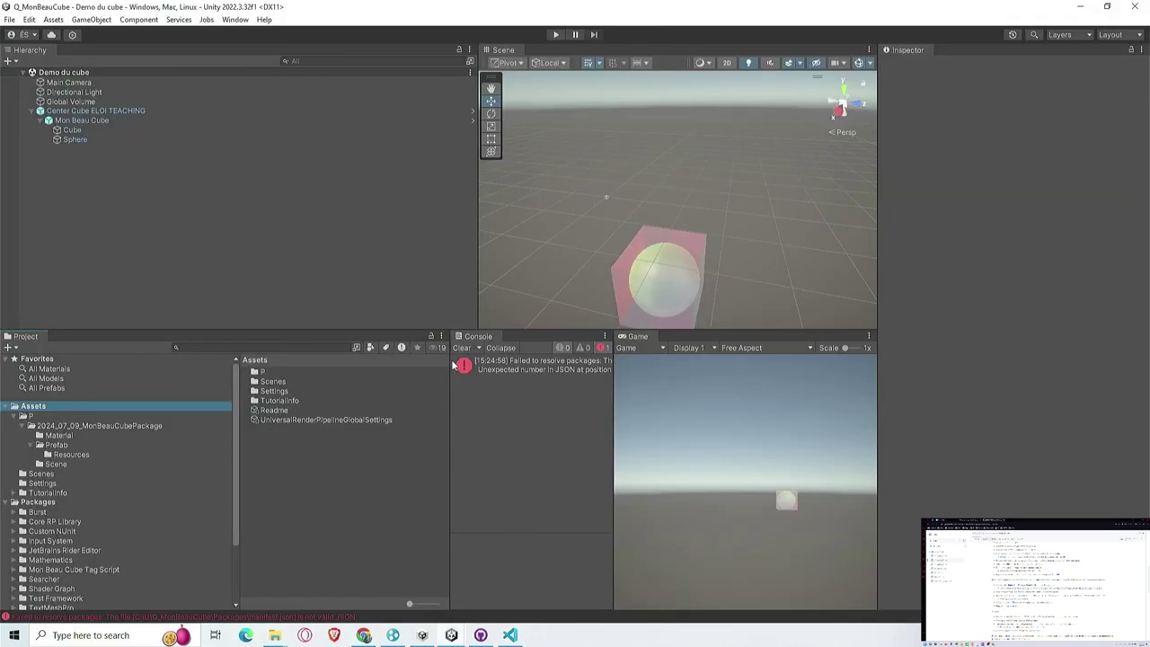
Show the manifest's invalid-JSON error in the Console and widen the panel to read it
left_click(515, 368)
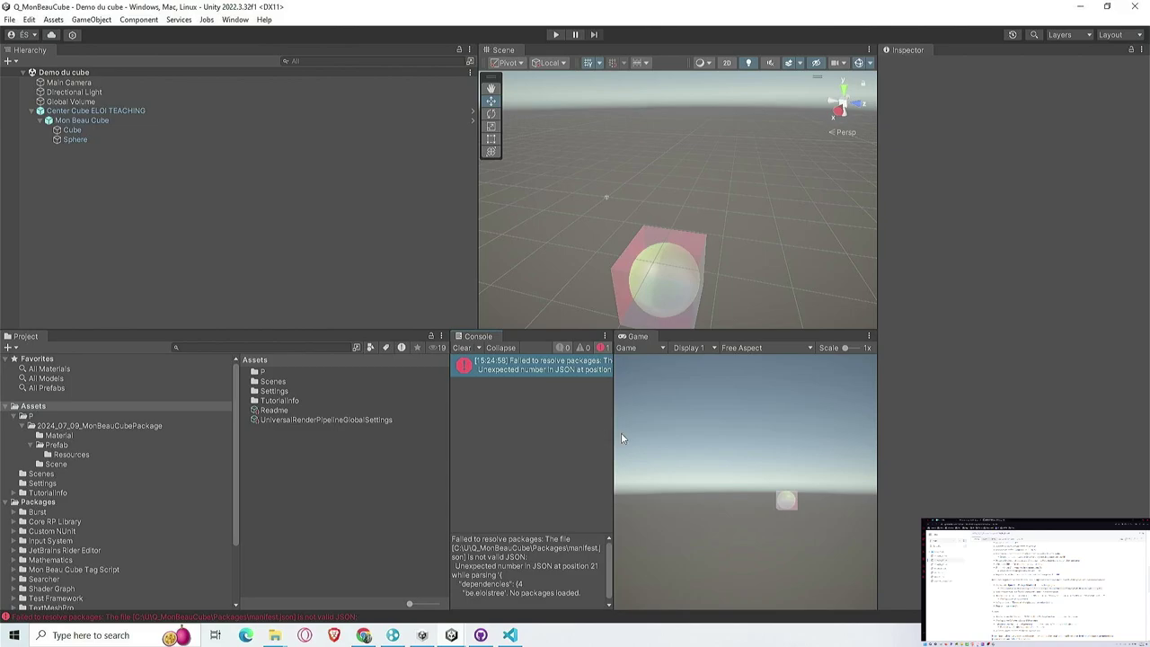
left_click_drag(614, 436, 762, 432)
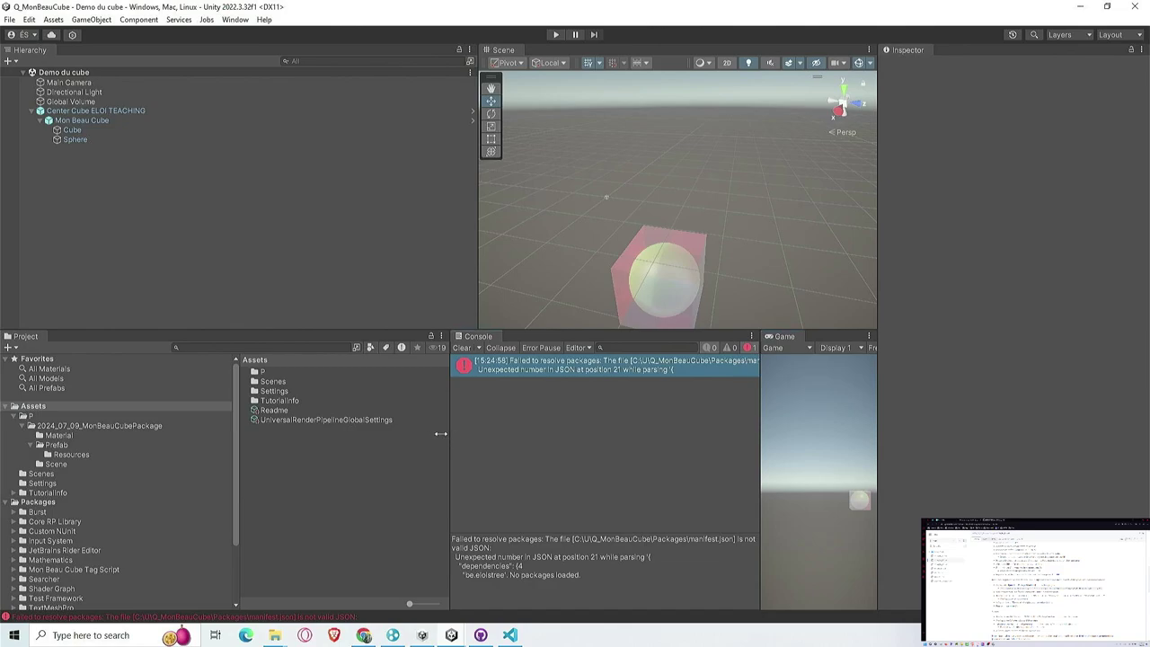
left_click_drag(449, 434, 389, 434)
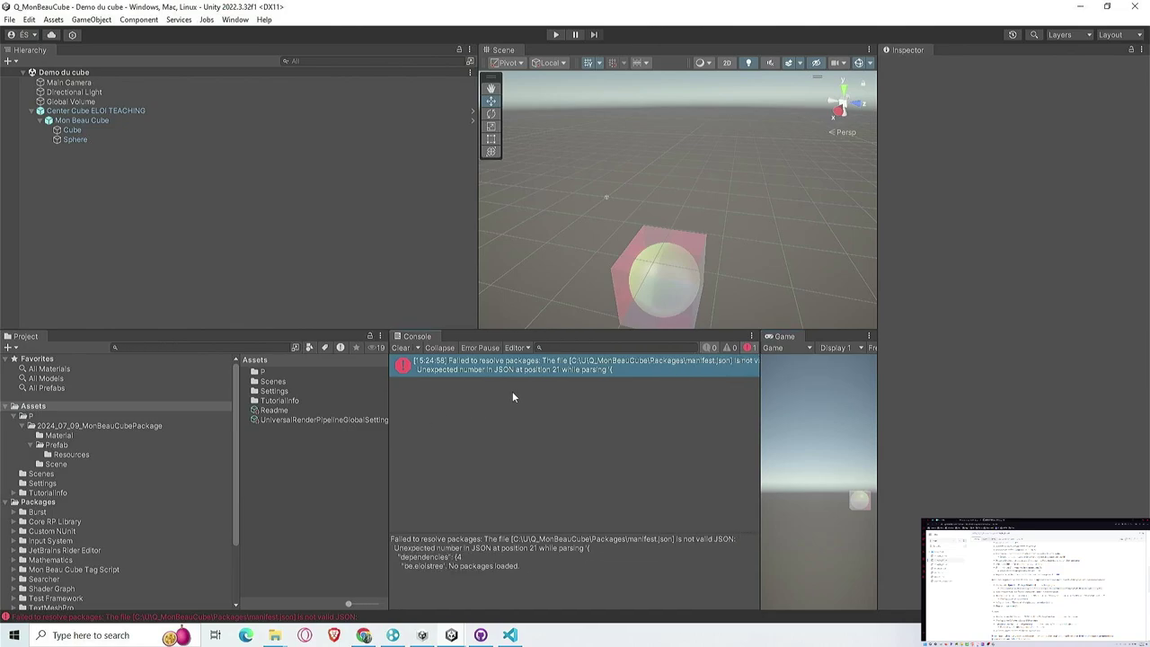
Remove the stray 4 after the opening brace in manifest.json, save, and return to Unity
left_click(407, 348)
key("alt+Tab")
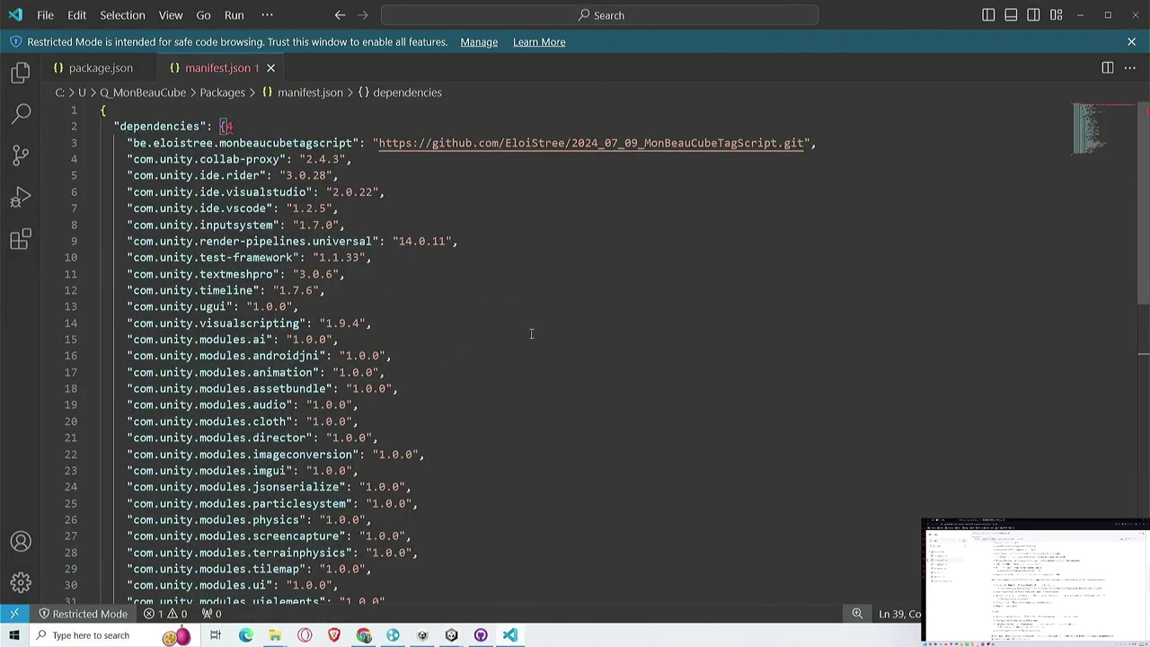
left_click_drag(804, 143, 378, 143)
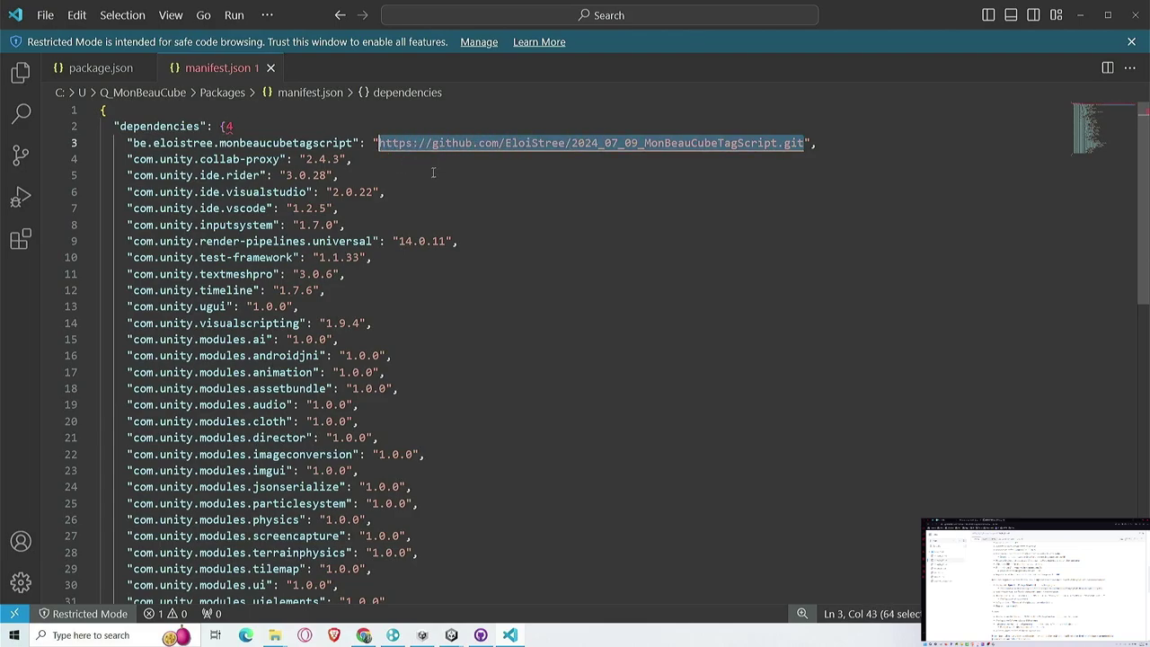
left_click(234, 126)
key("BackSpace")
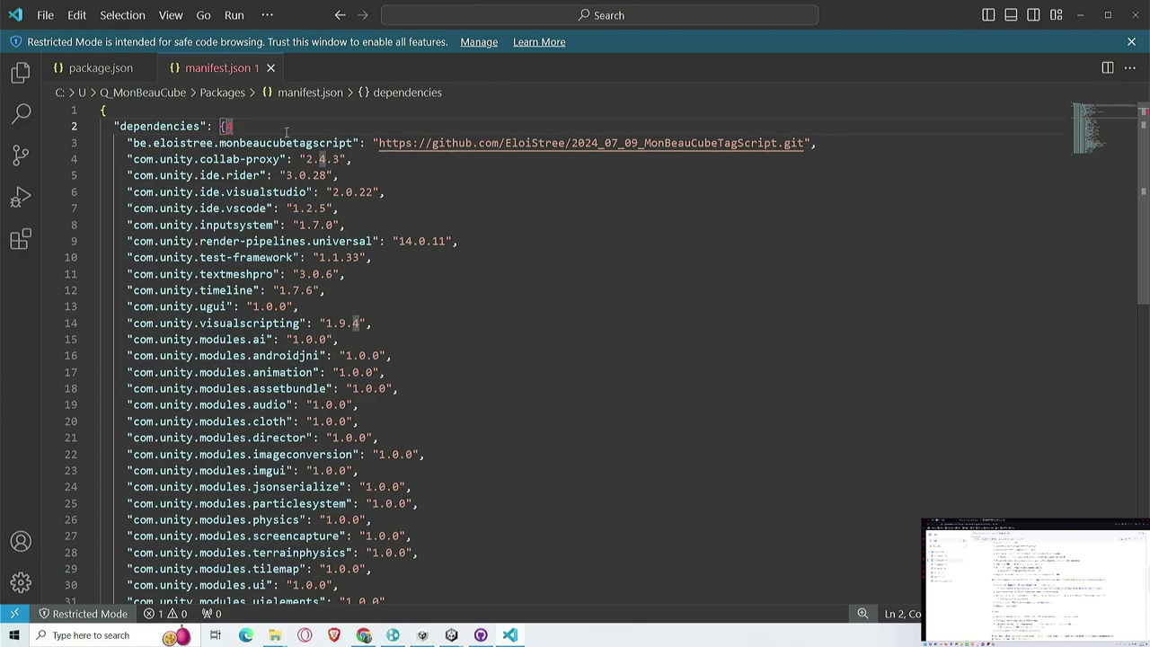
left_click(426, 194)
key("ctrl+s")
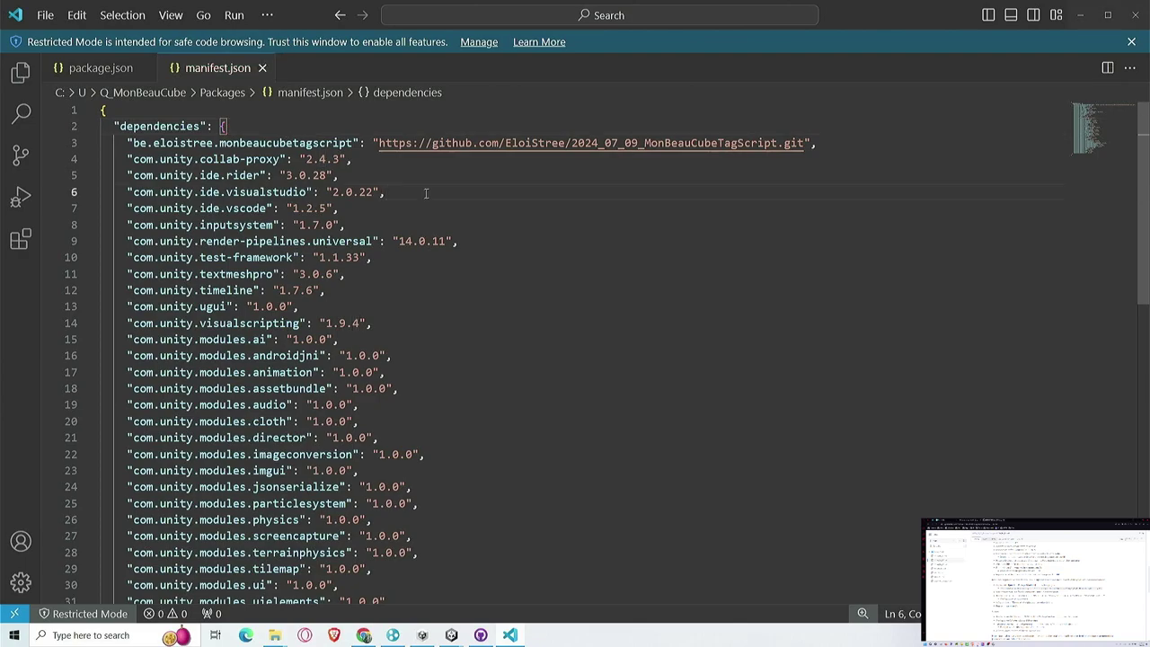
key("alt+Tab")
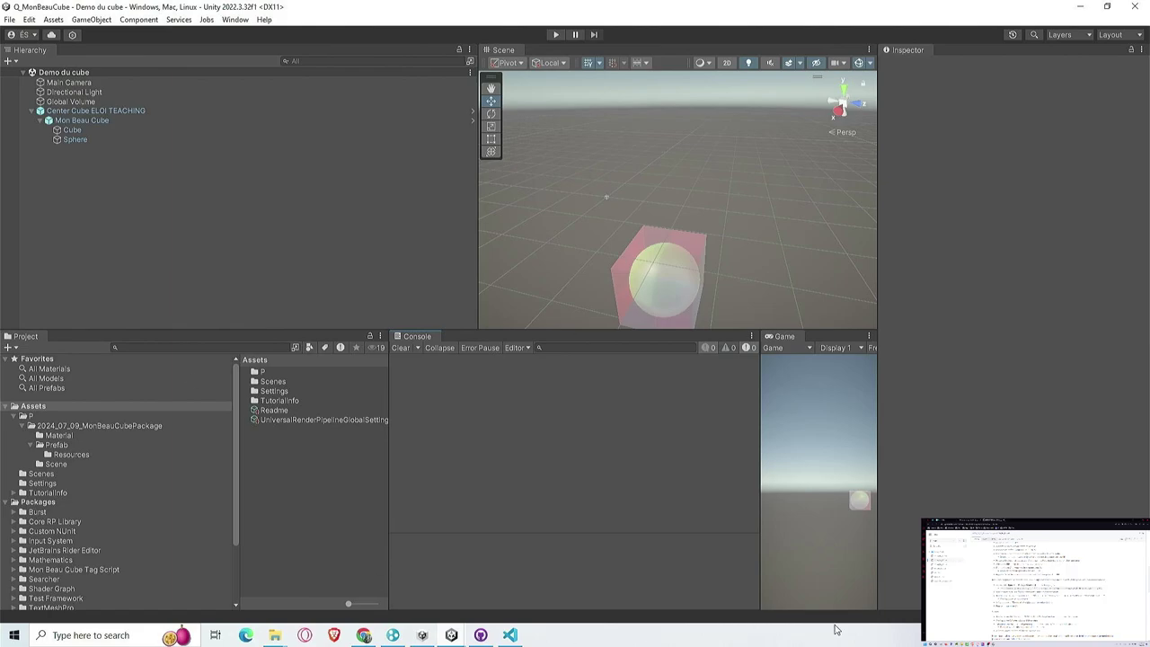
key("alt+Tab")
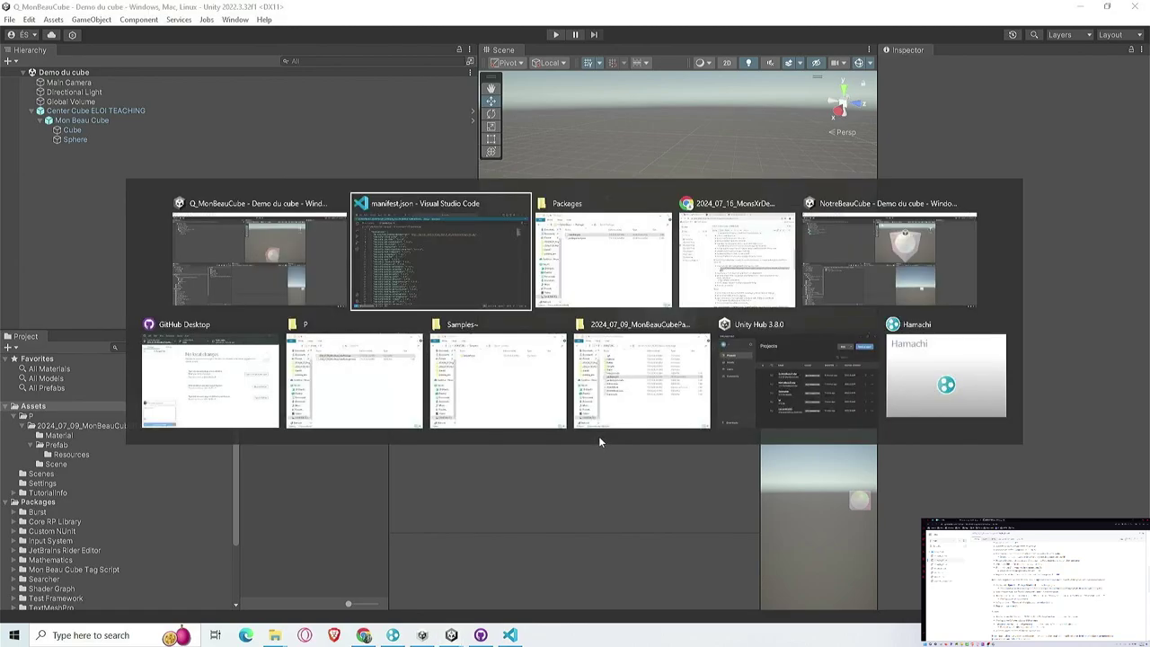
key("alt+Tab")
key("alt+Tab")
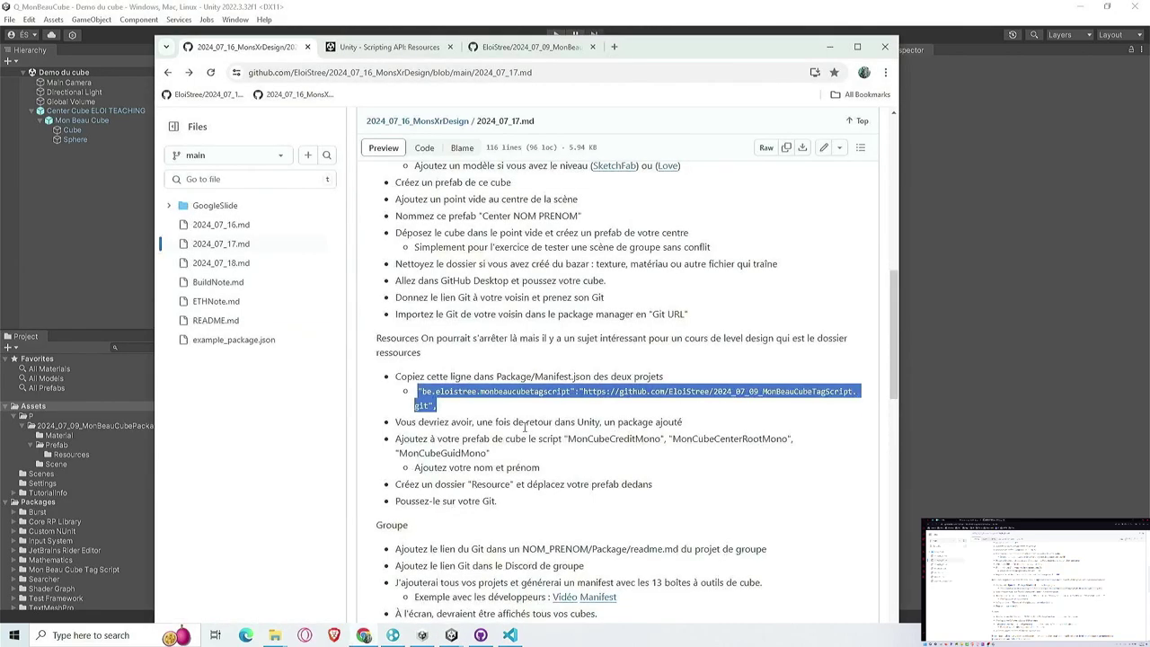
left_click(644, 411)
left_click_drag(583, 391, 810, 395)
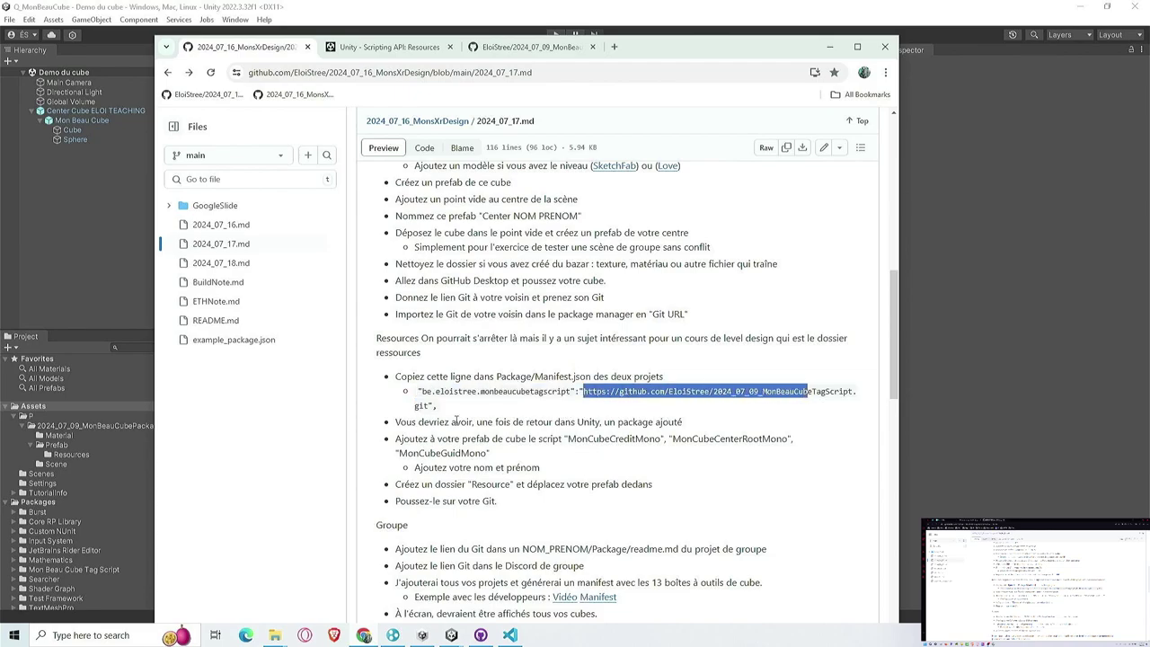
left_click_drag(450, 421, 683, 422)
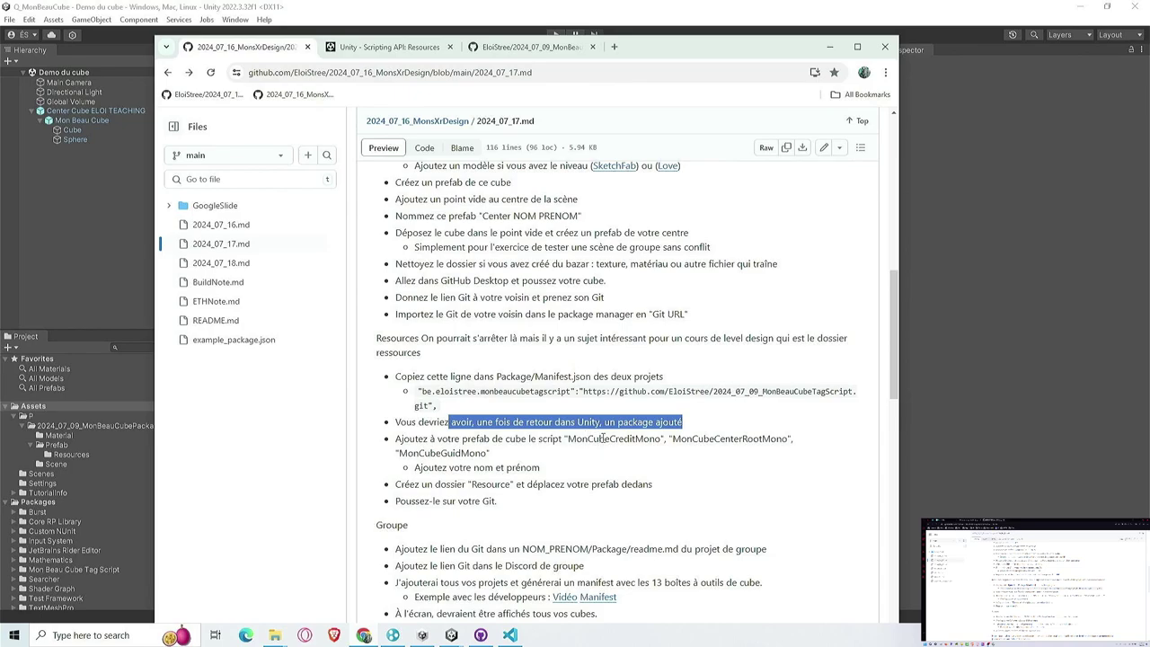
double_click(592, 438)
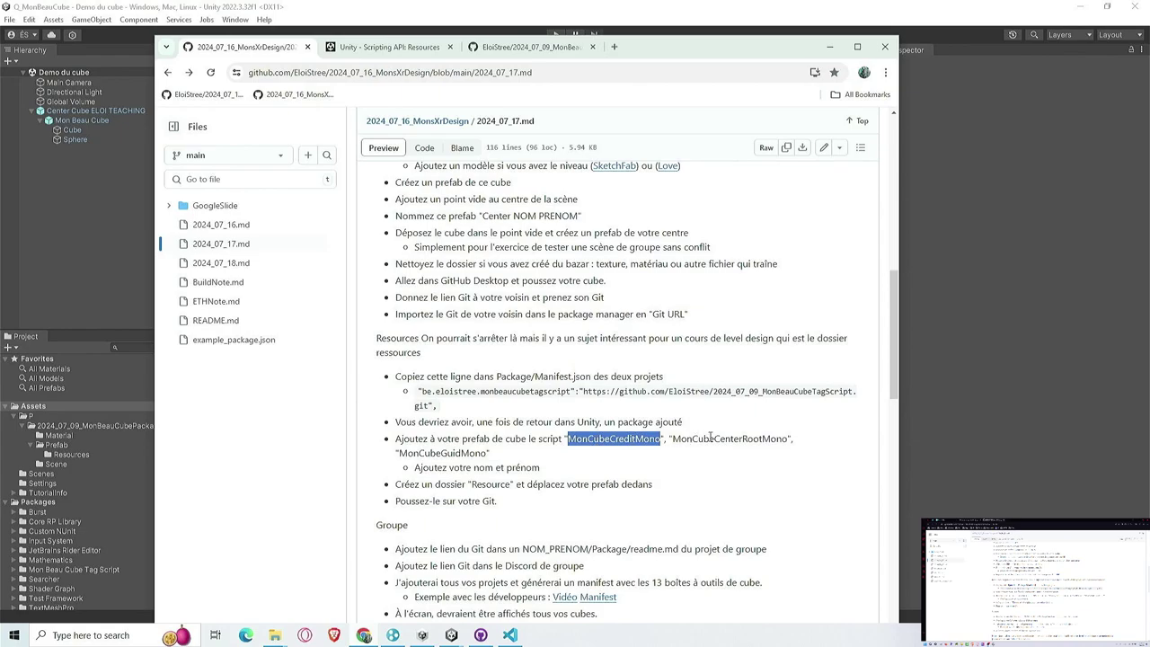
double_click(710, 437)
double_click(462, 453)
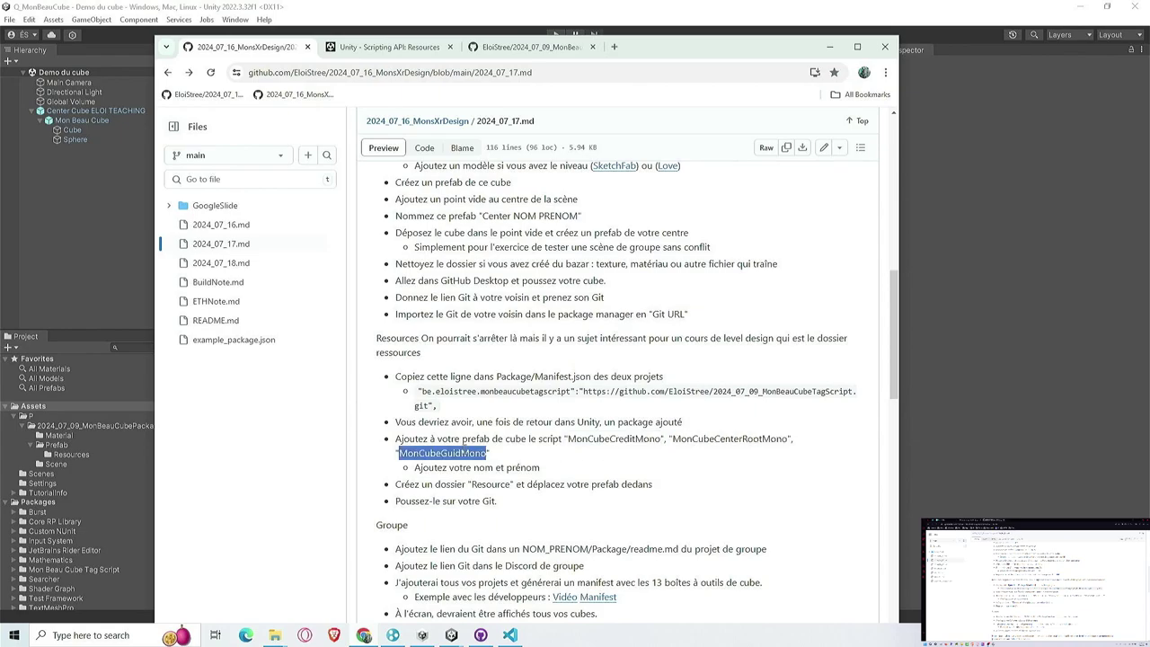
left_click(114, 213)
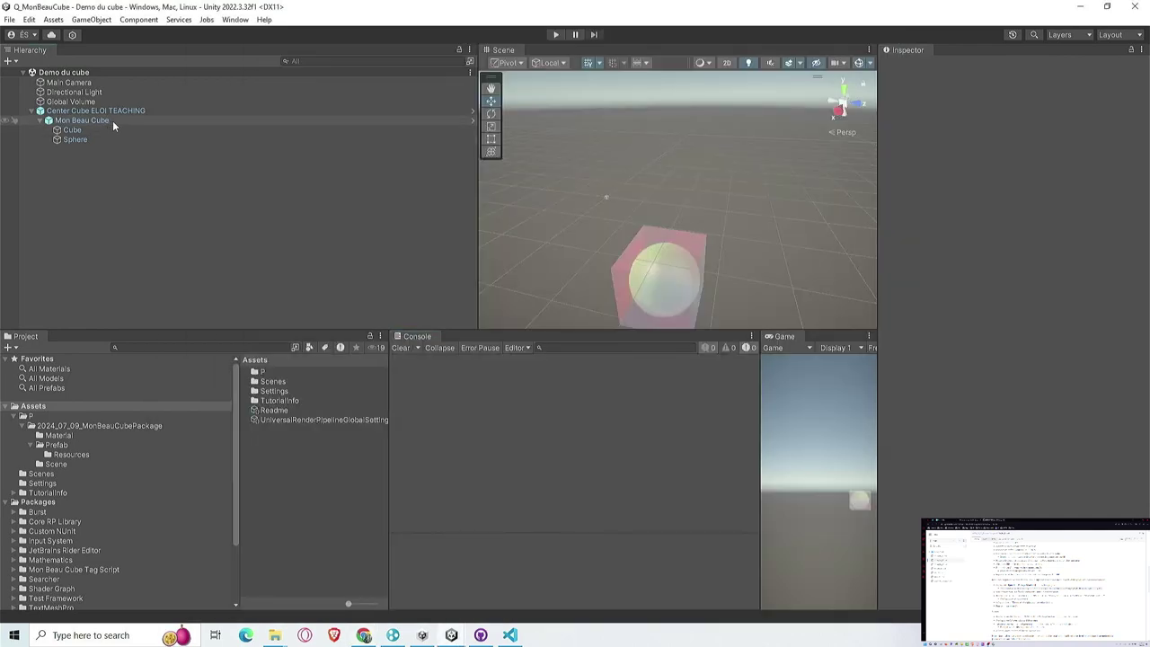
Add the Mon Cube Credit Mono component to the Mon Beau Cube prefab
left_click(474, 119)
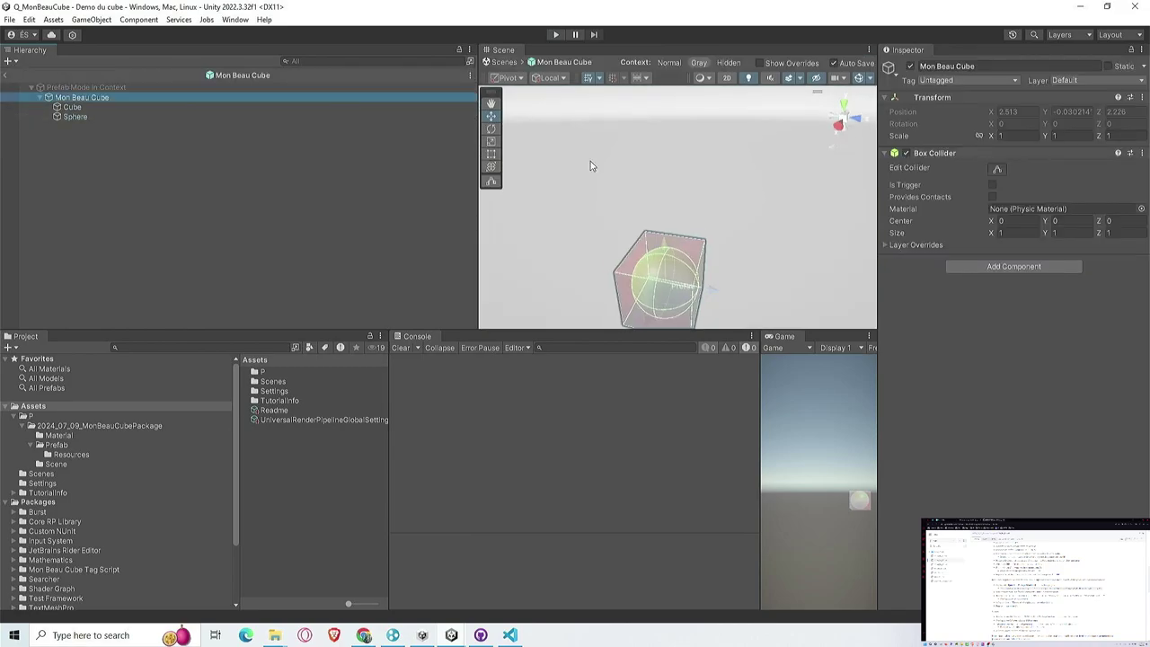
left_click(991, 265)
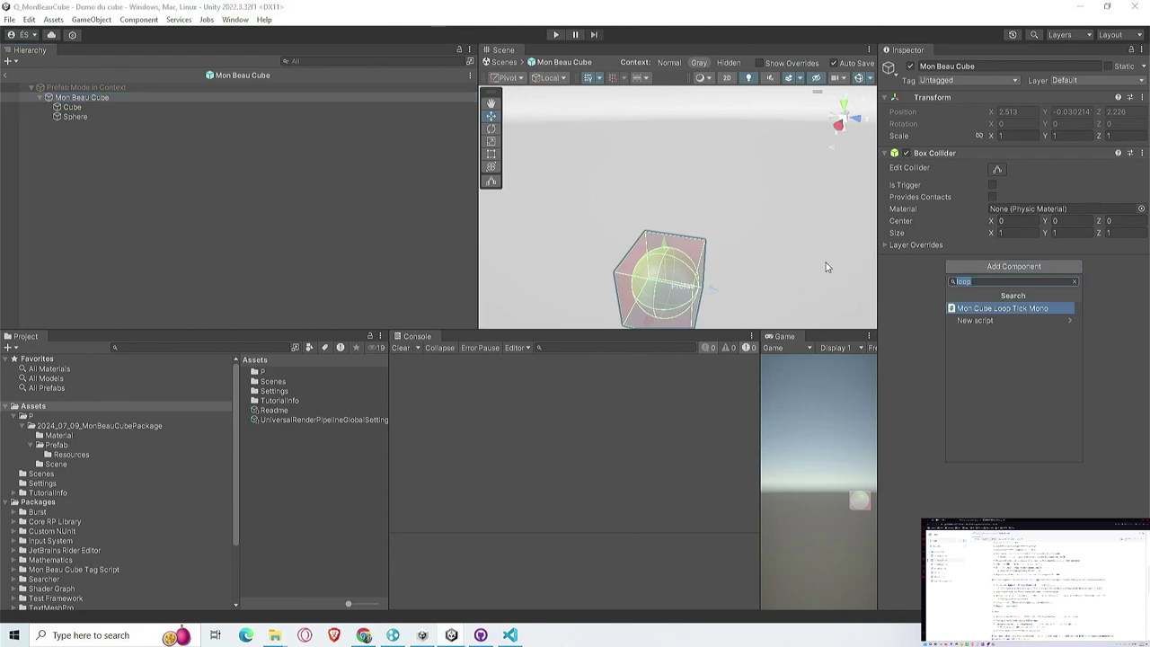
type("moncu")
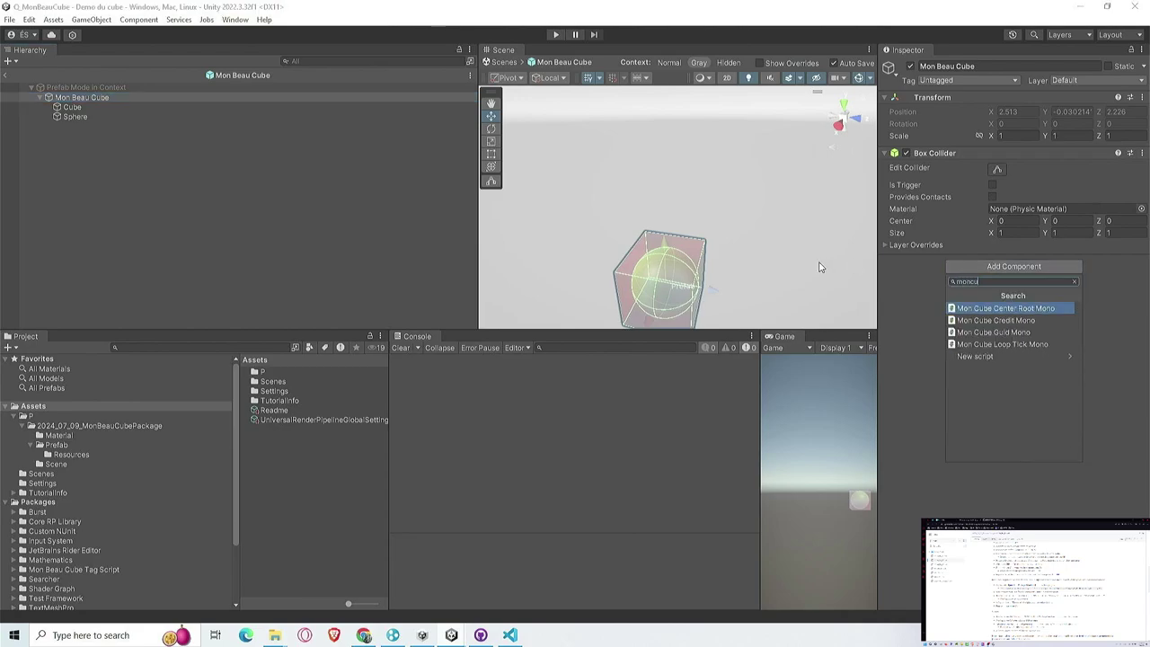
key("Down")
key("Return")
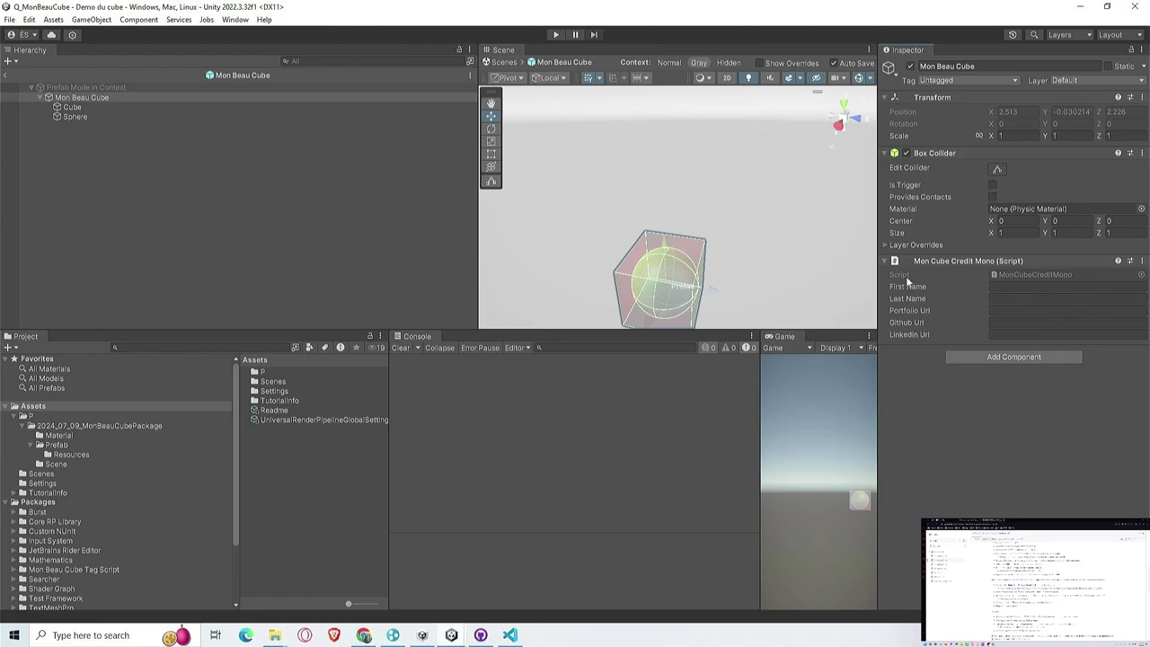
Enter the creator's first name and last name in the credit component's fields
left_click(993, 286)
type("Eloi Teaching")
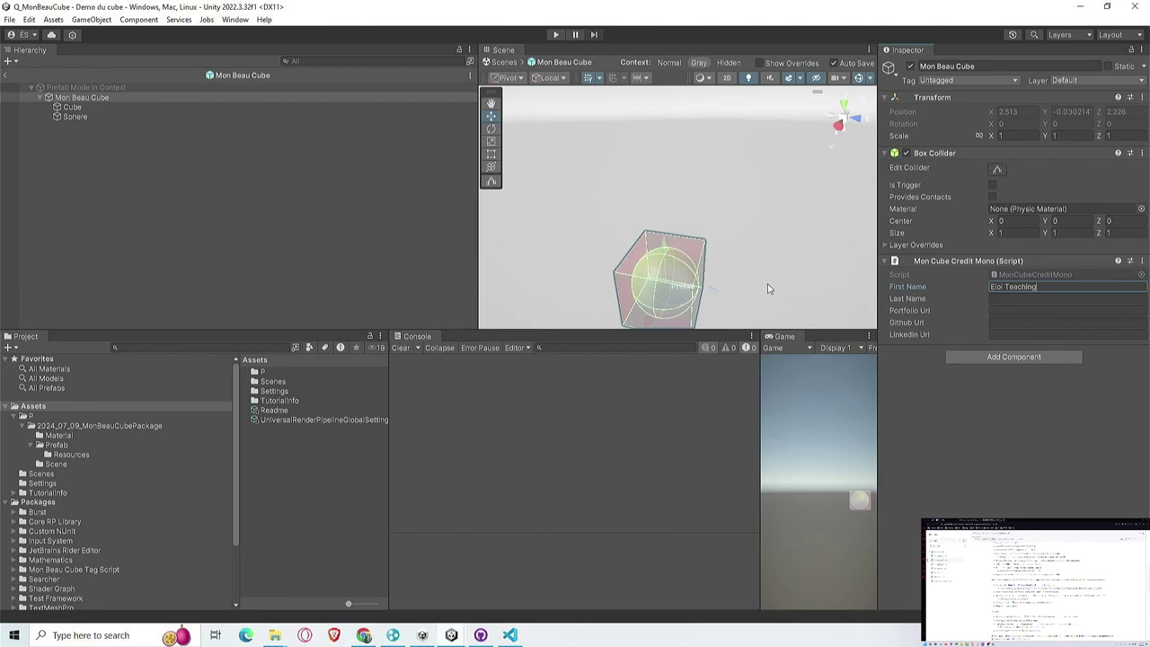
key("Return")
left_click(991, 301)
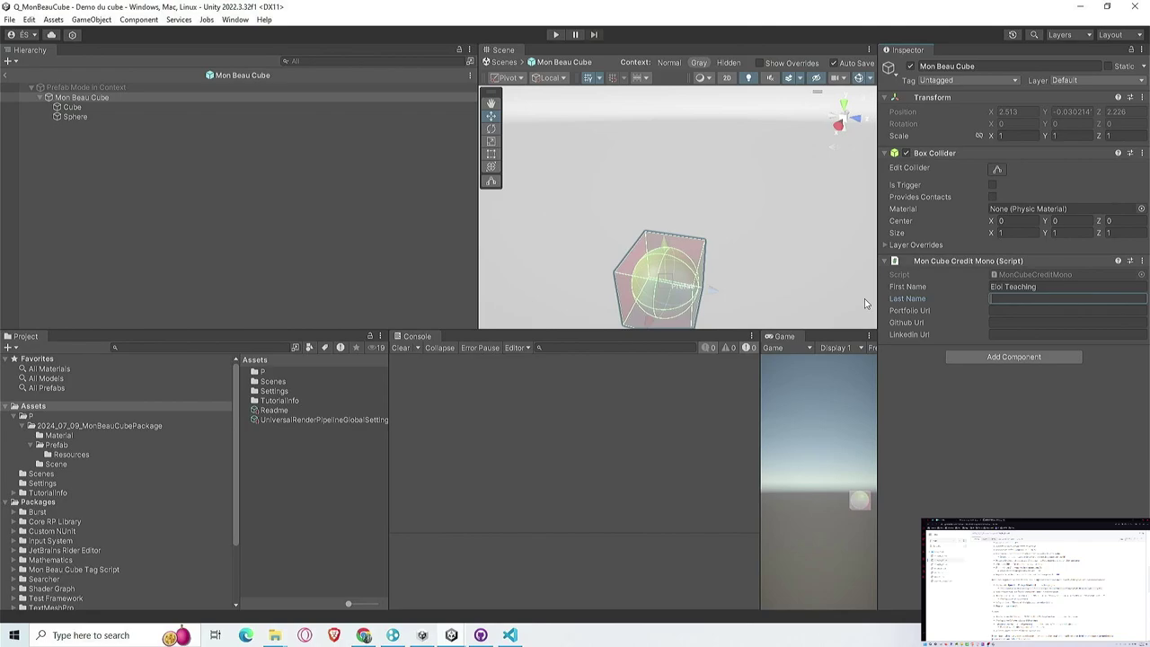
type("Teaching")
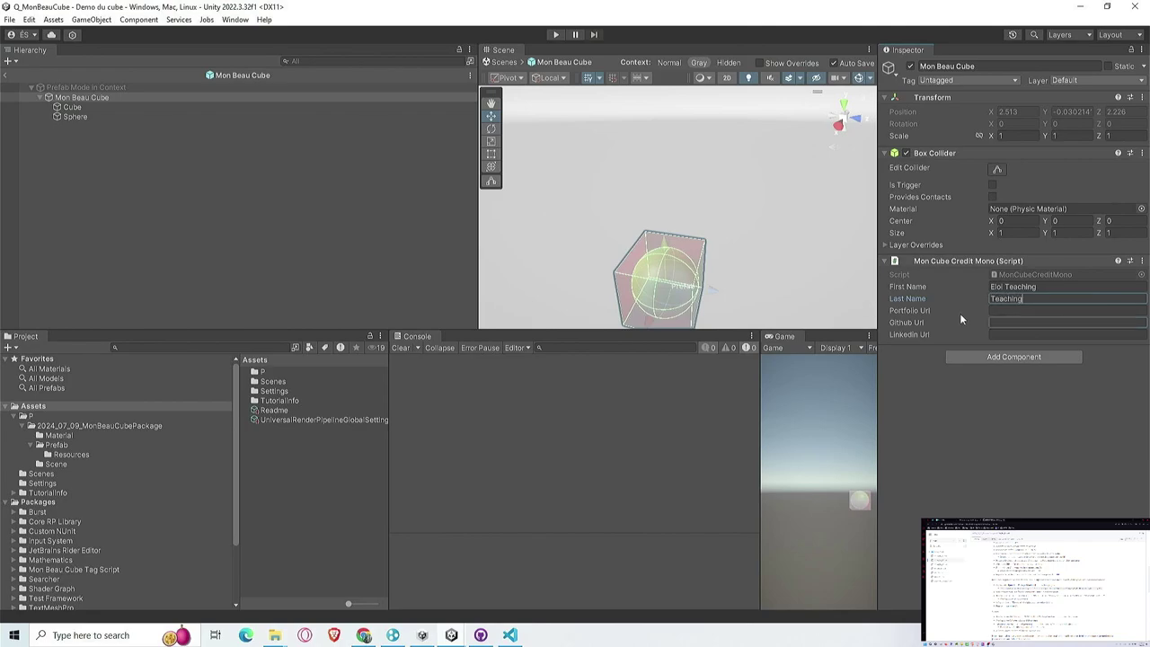
double_click(1019, 288)
key("BackSpace")
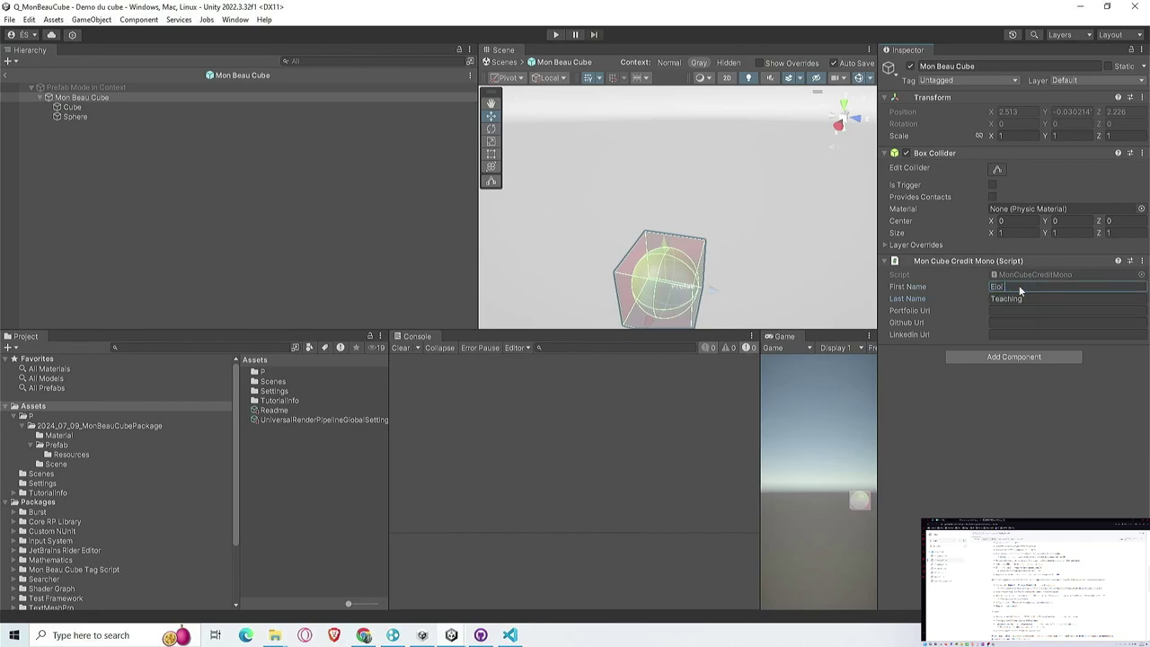
left_click(1016, 310)
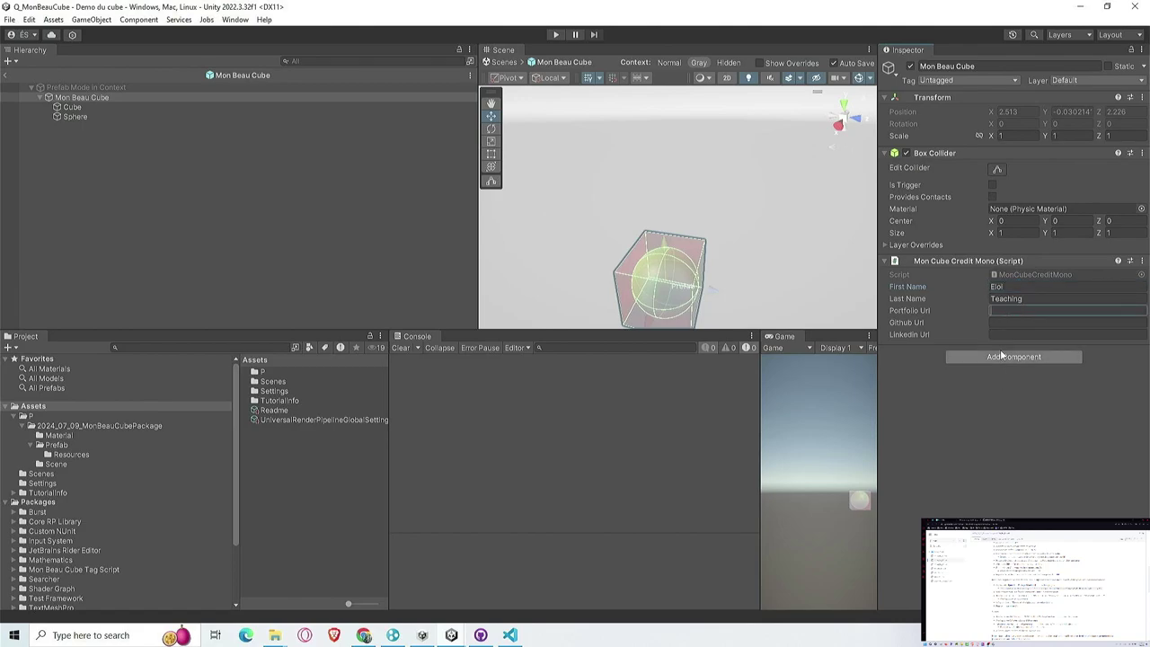
left_click(1006, 385)
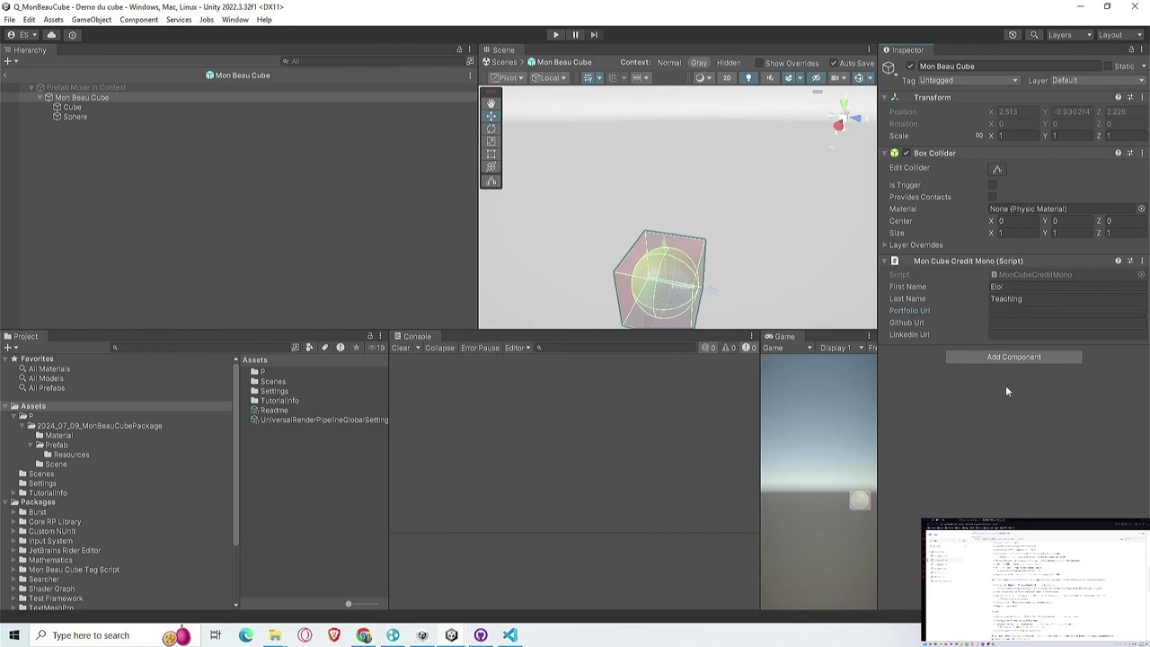
key("alt+Tab")
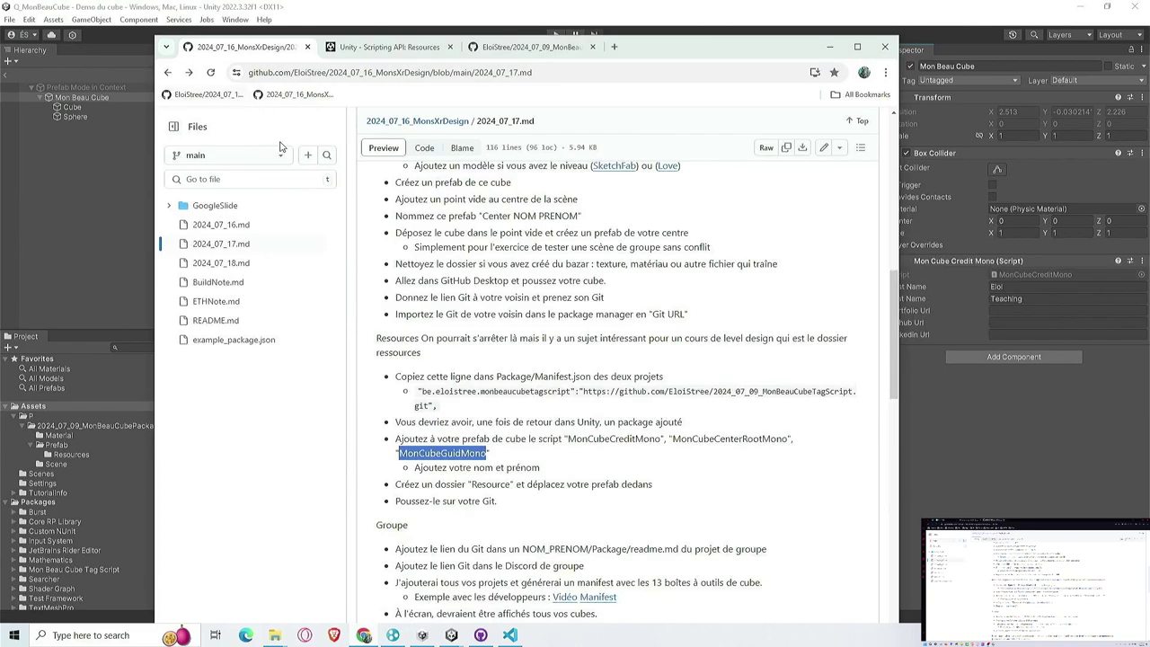
Check which browser profile is signed in across the open Chrome tabs
scroll(279, 146, "up", 10)
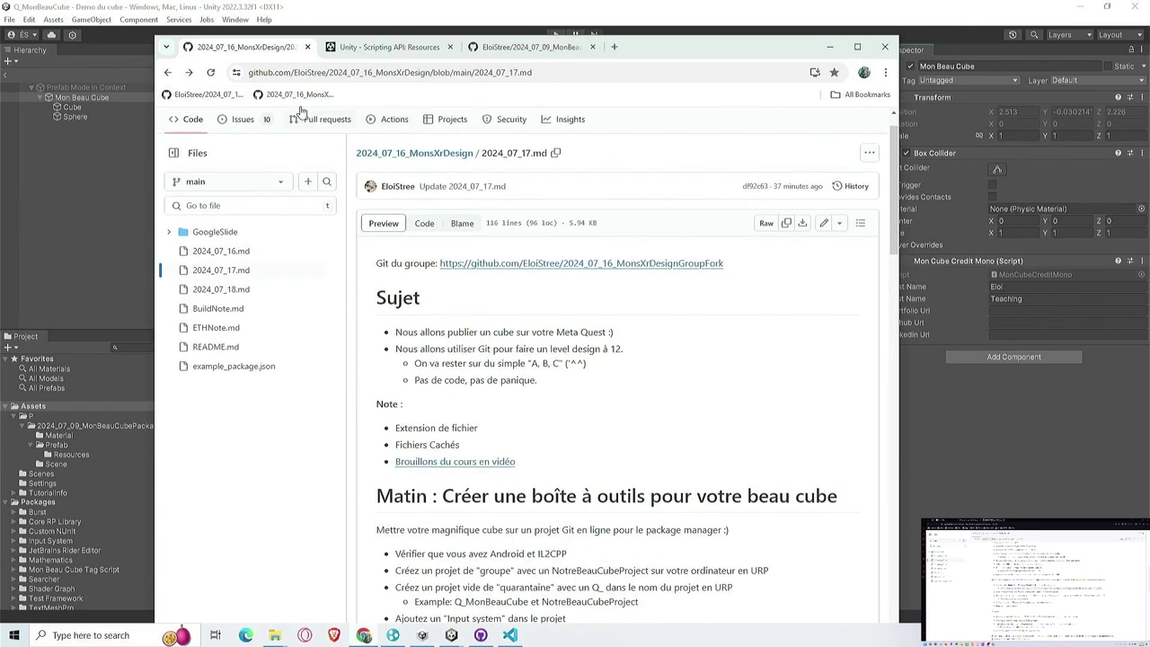
left_click(864, 73)
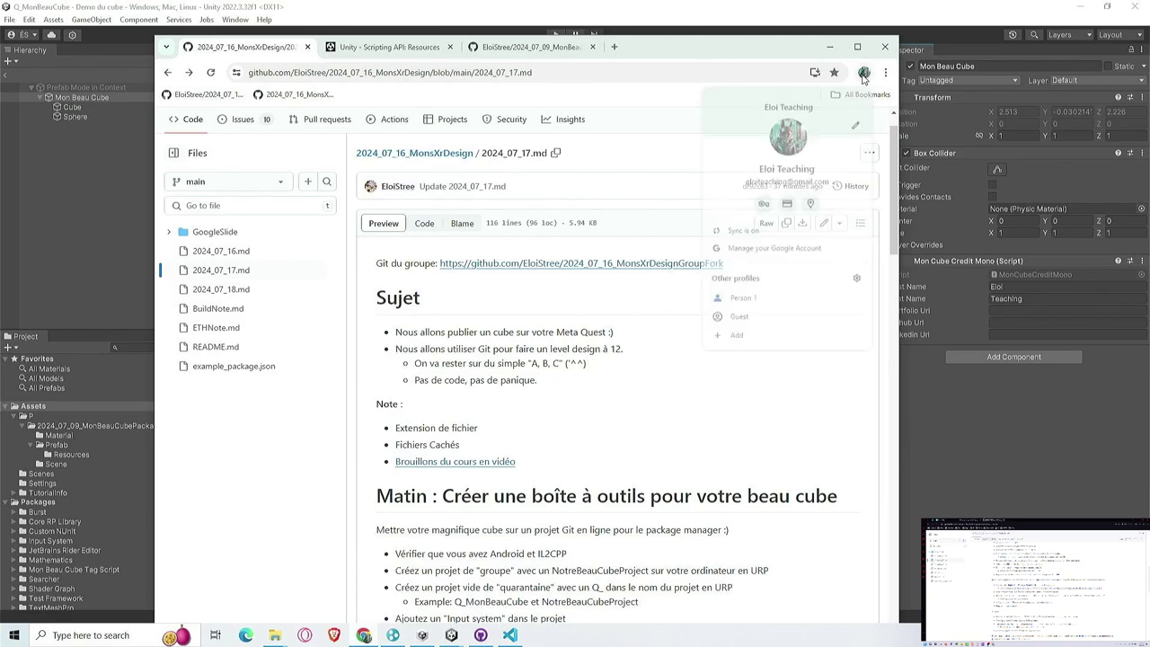
left_click(422, 47)
left_click(526, 47)
left_click(864, 73)
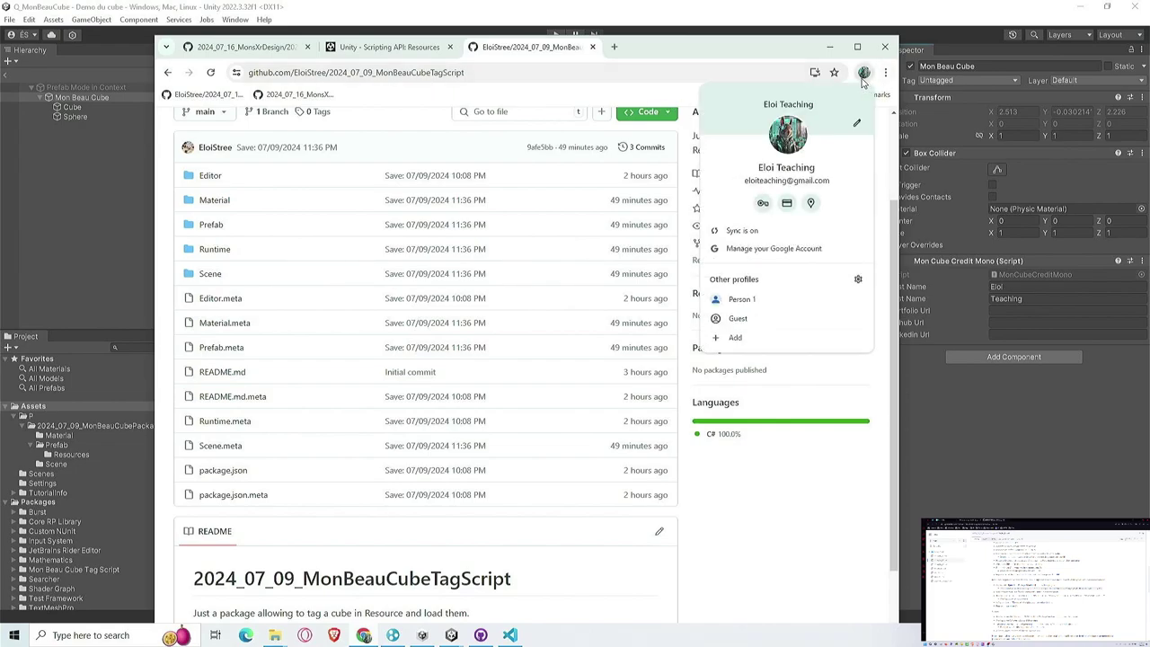
left_click(394, 108)
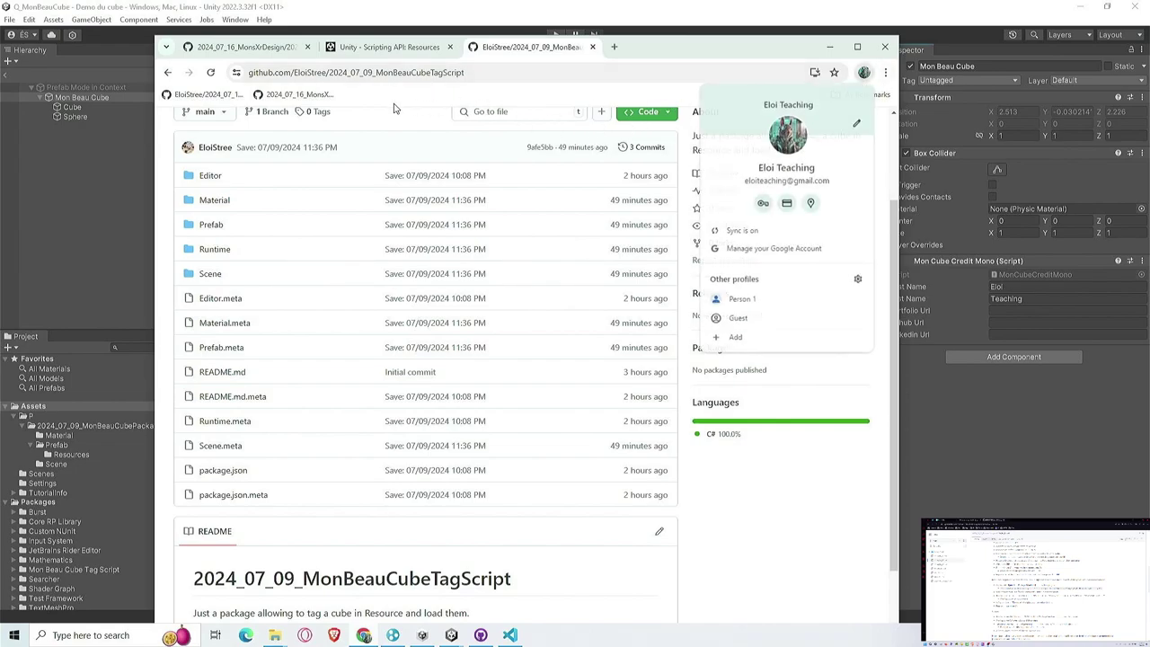
scroll(386, 134, "up", 2)
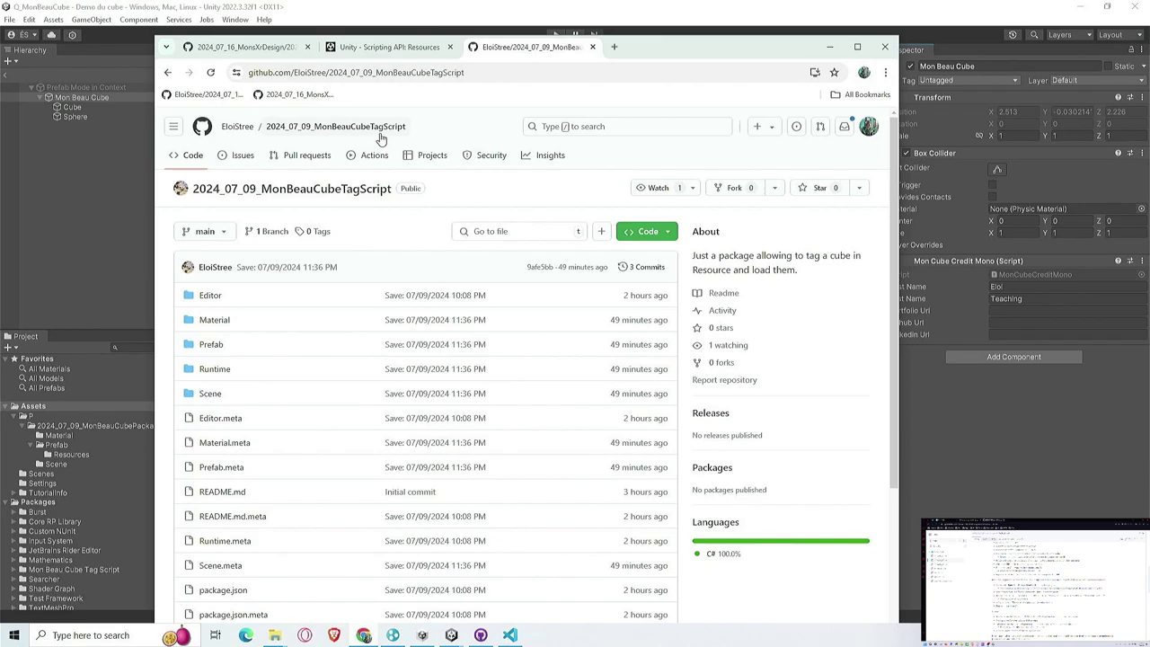
Copy the address of the signed-in account's GitHub repositories page, then return to Unity
left_click(238, 127)
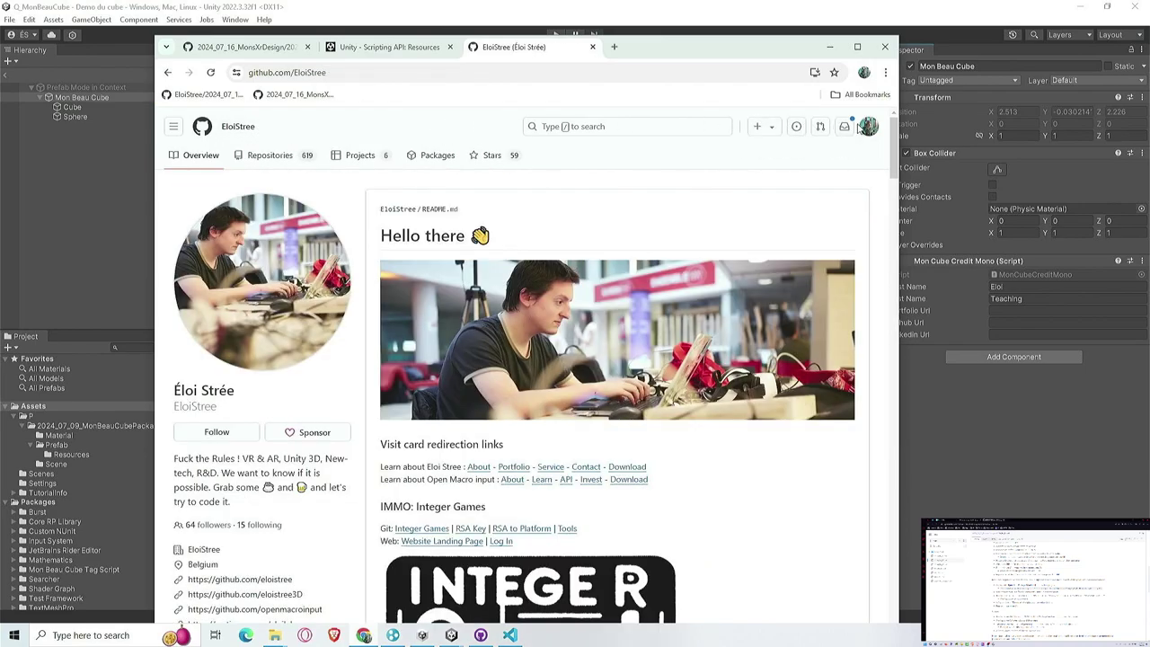
left_click(865, 127)
left_click(788, 205)
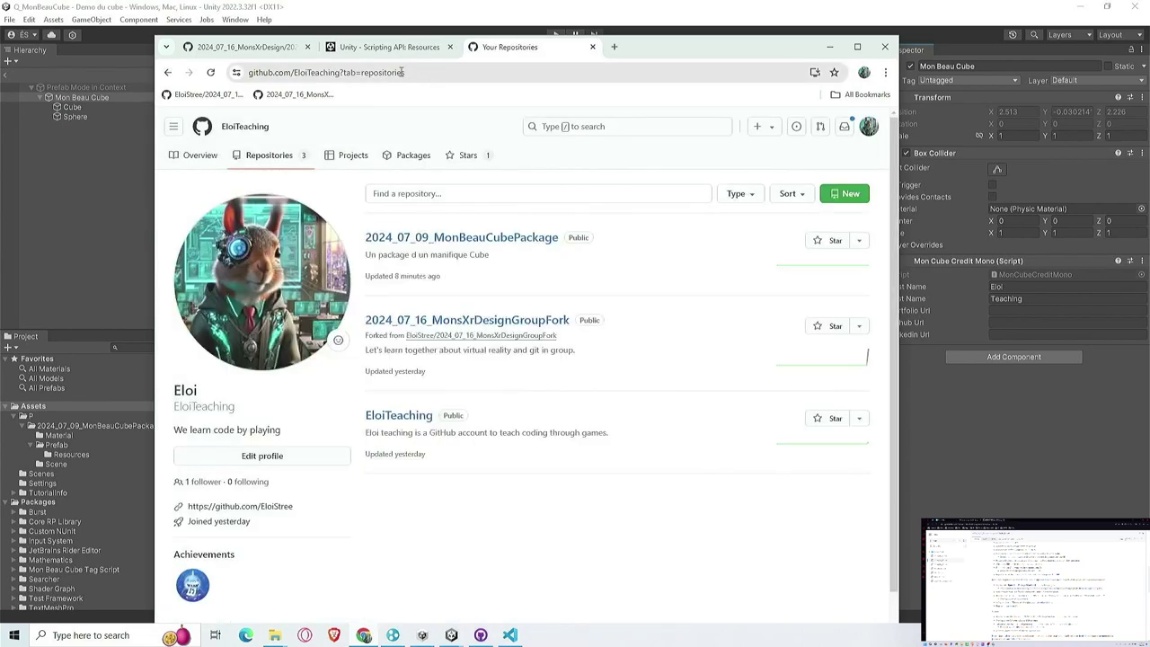
left_click(417, 72)
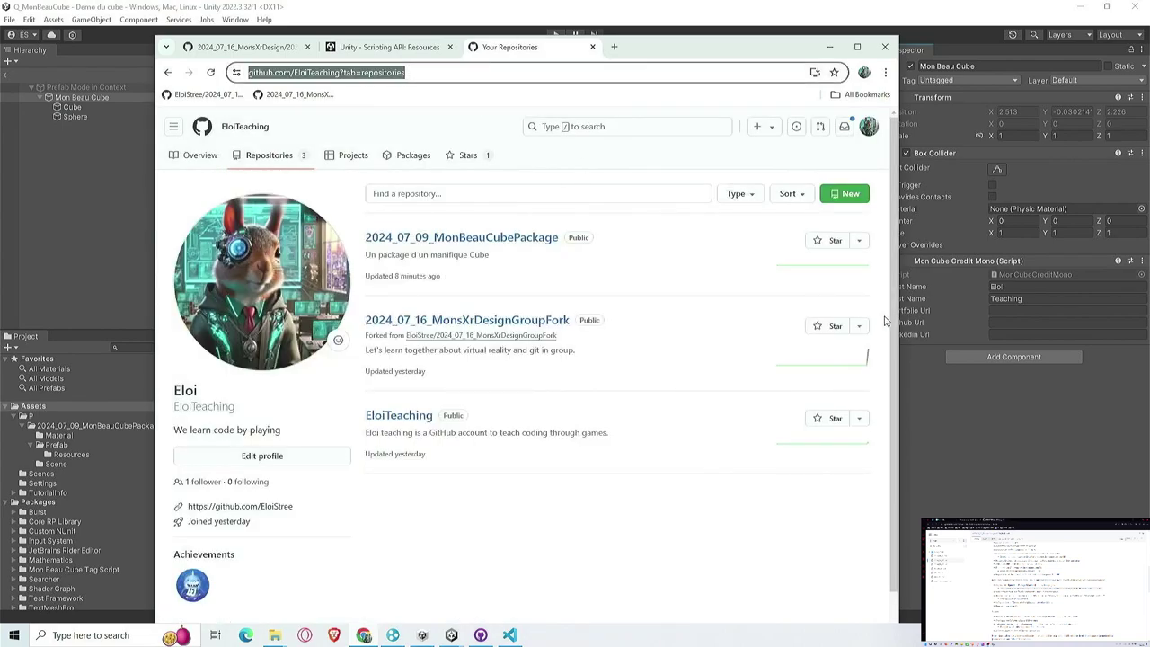
left_click(1026, 324)
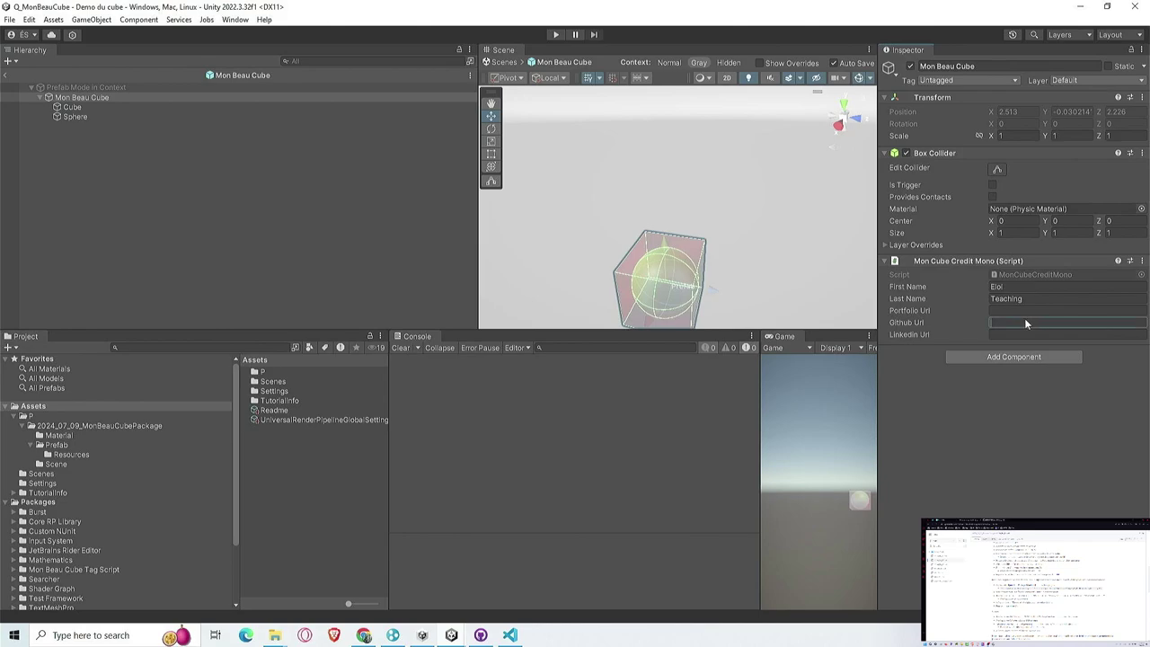
Paste the repositories address into Github Url and test it with Open Github
key("ctrl+v")
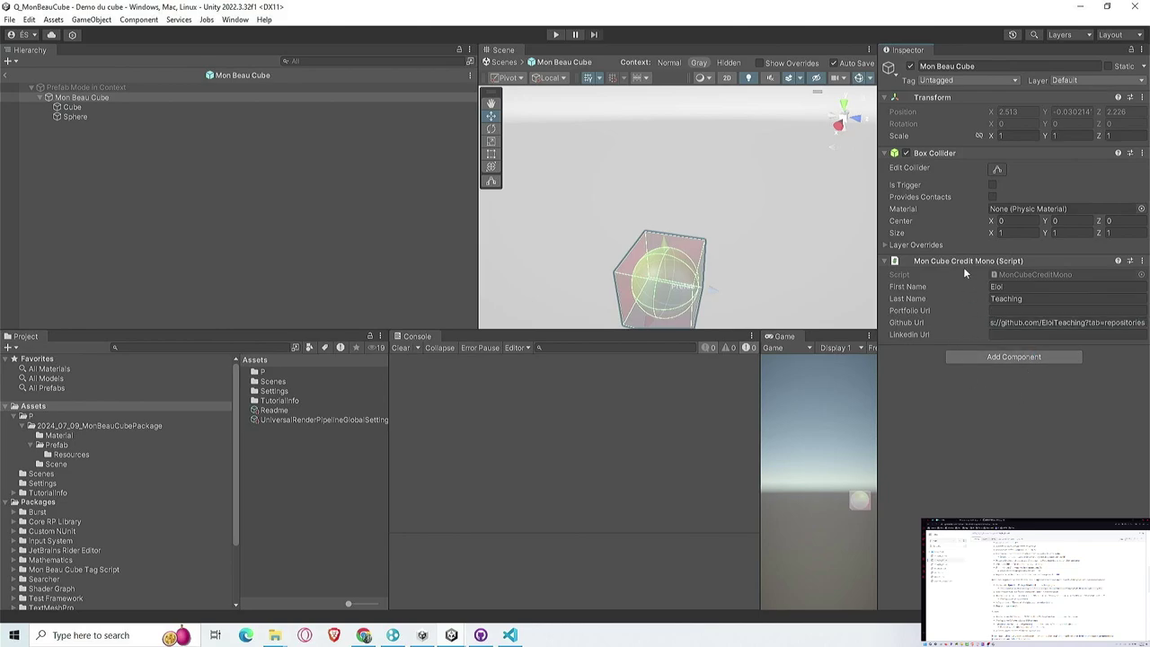
right_click(971, 262)
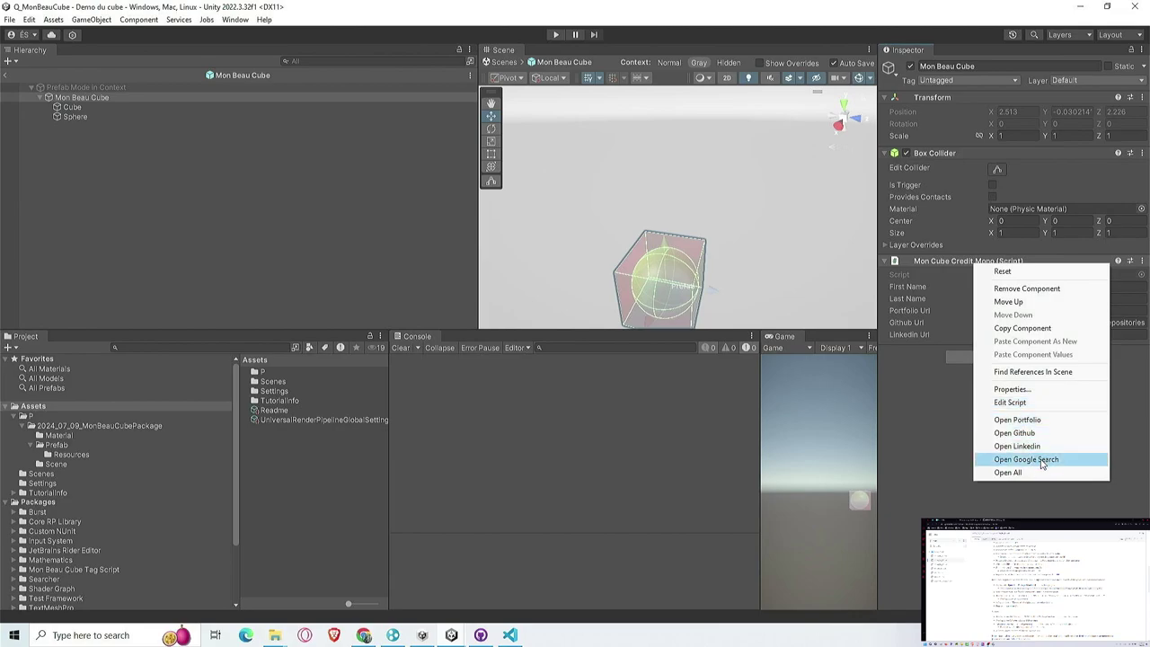
left_click(1035, 435)
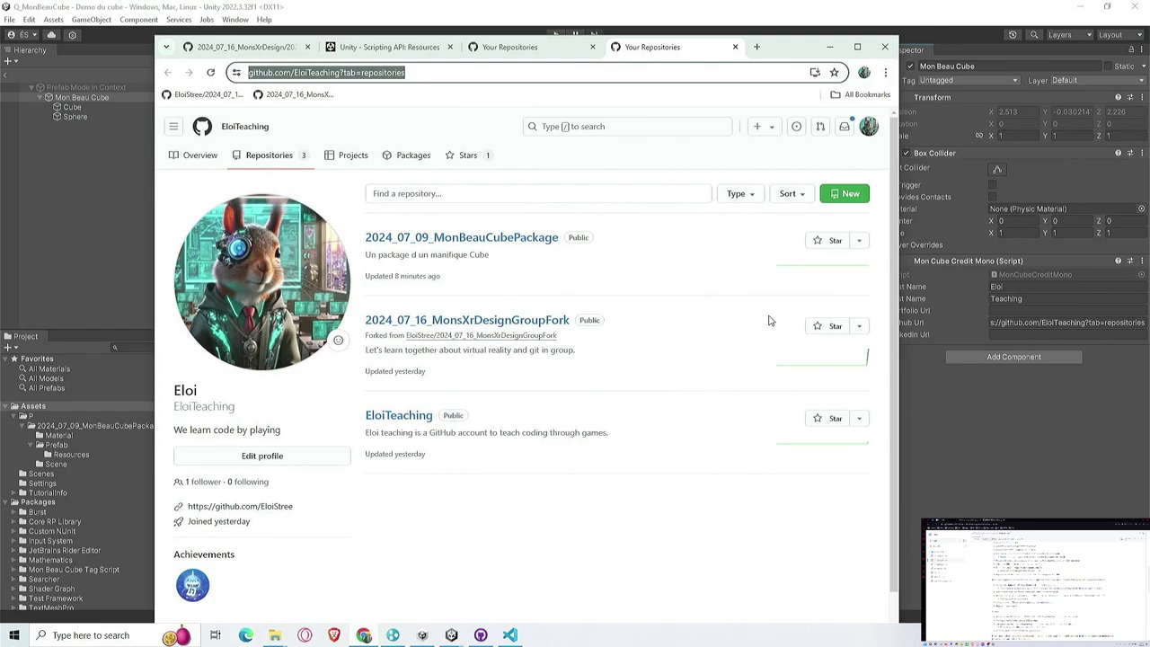
left_click(920, 357)
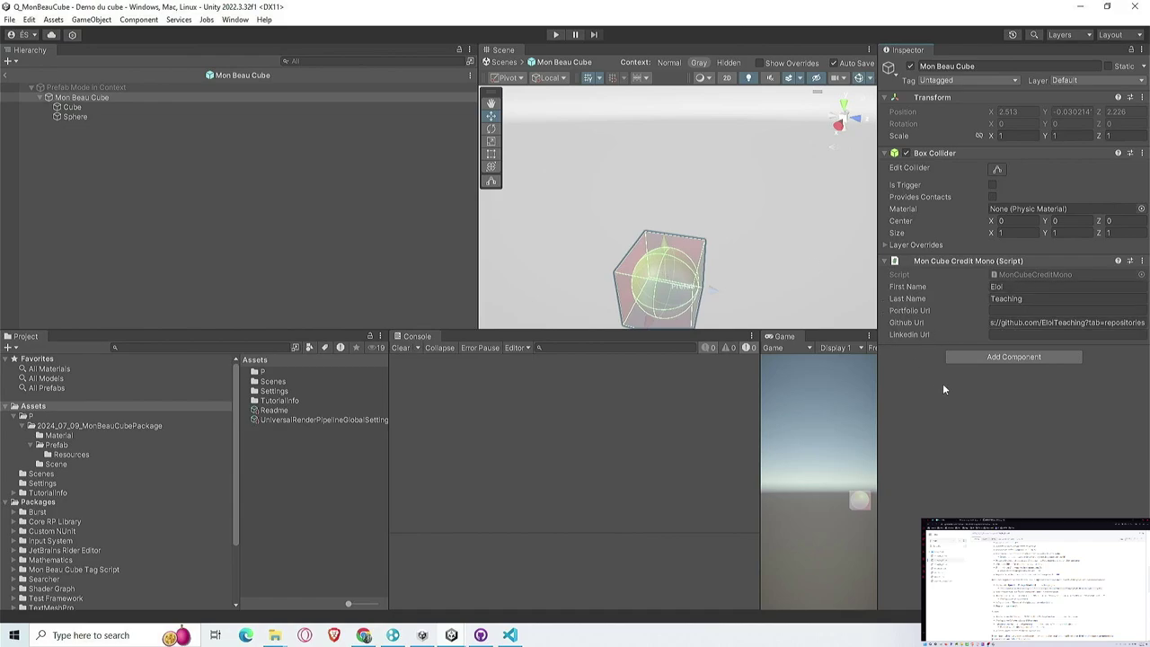
left_click(986, 357)
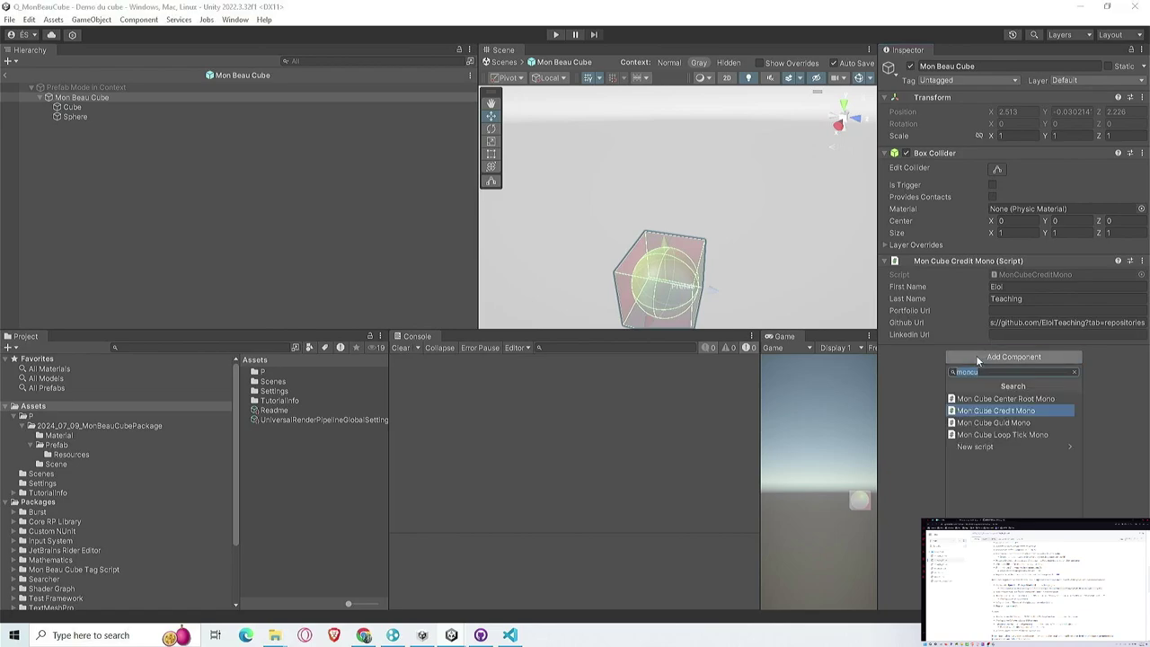
Add Mon Cube Center Root Mono to Mon Beau Cube and confirm Cube Root references itself
key("Up")
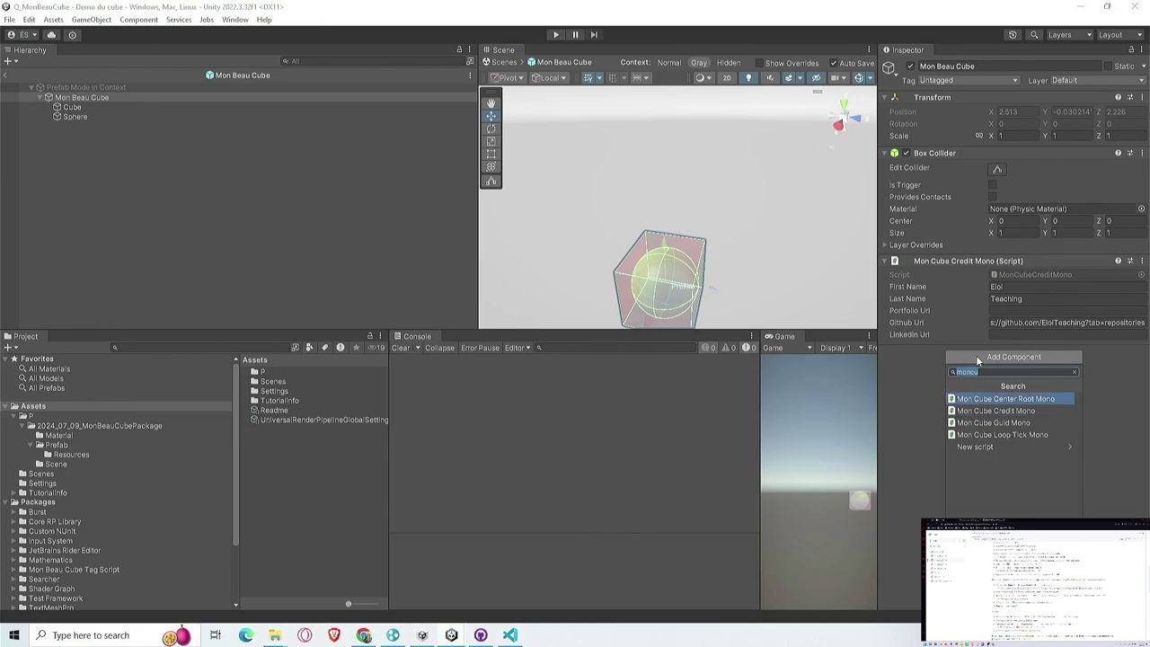
key("Return")
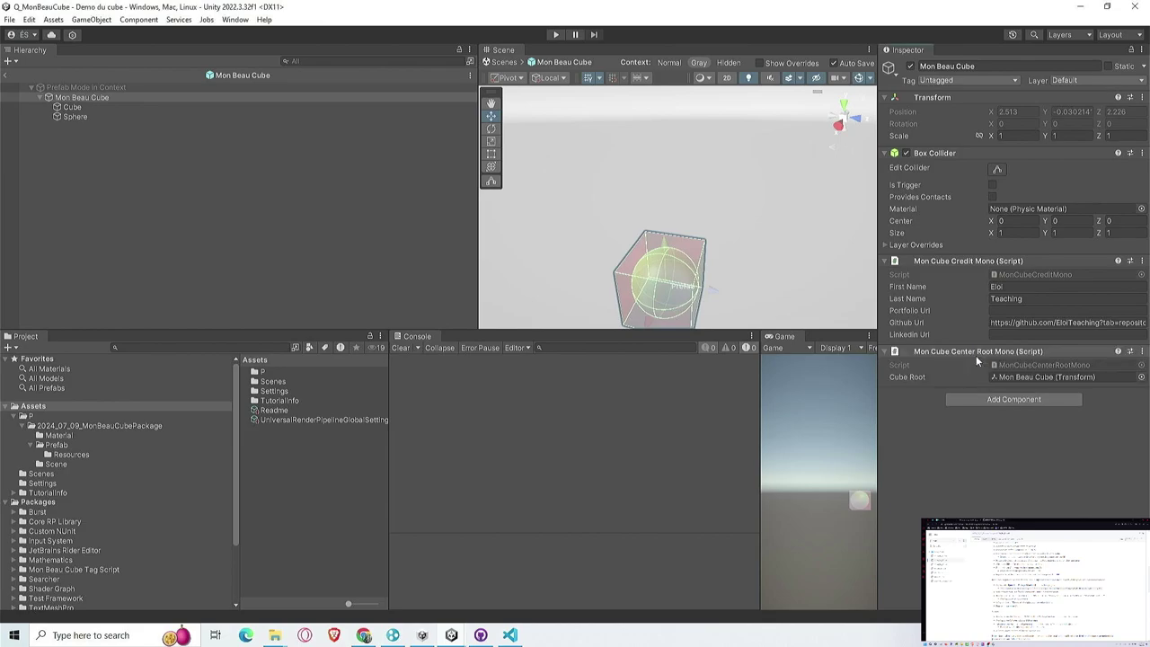
left_click(1033, 376)
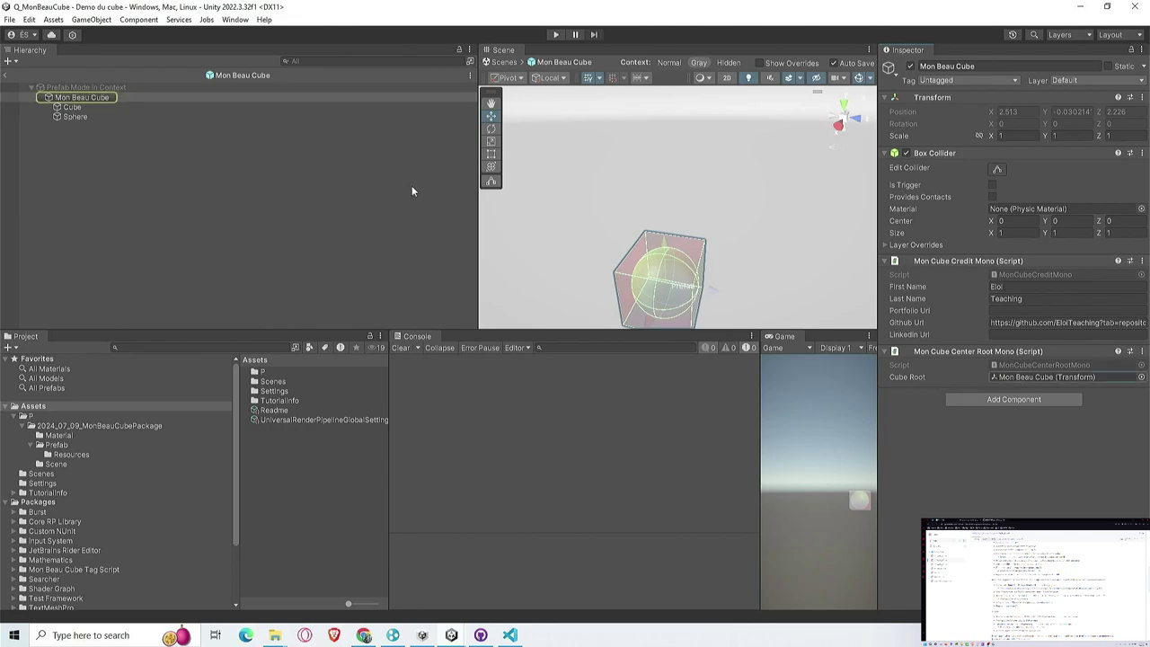
Add Mon Cube Guid Mono and reset it to generate a fresh Guid
left_click(1012, 401)
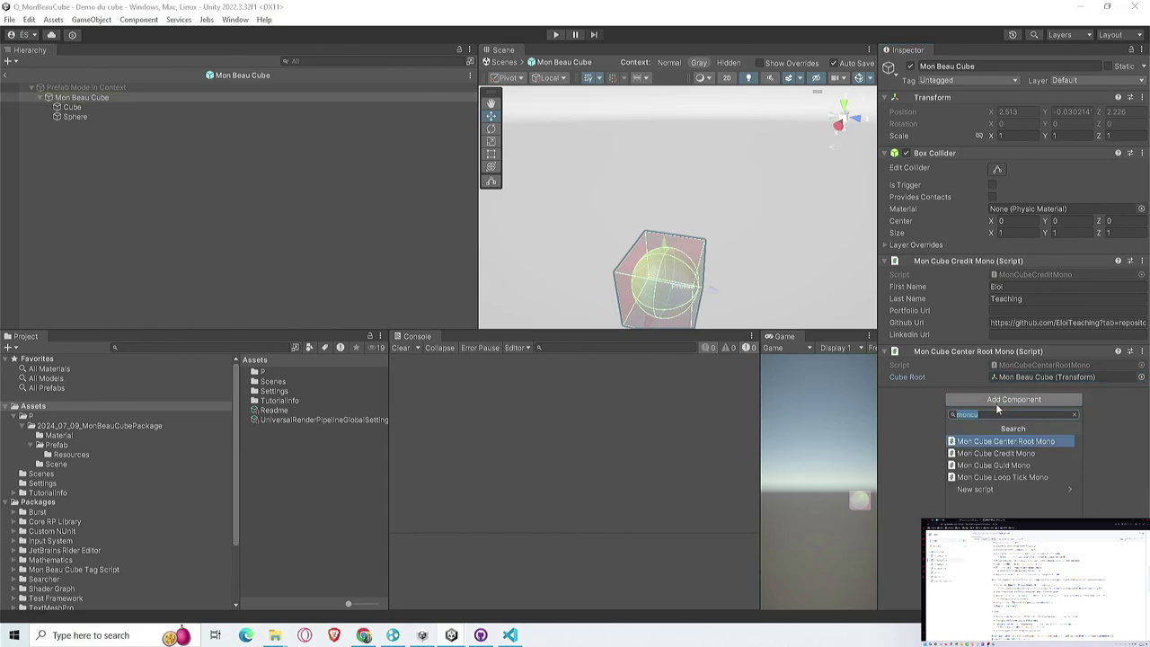
type("guid")
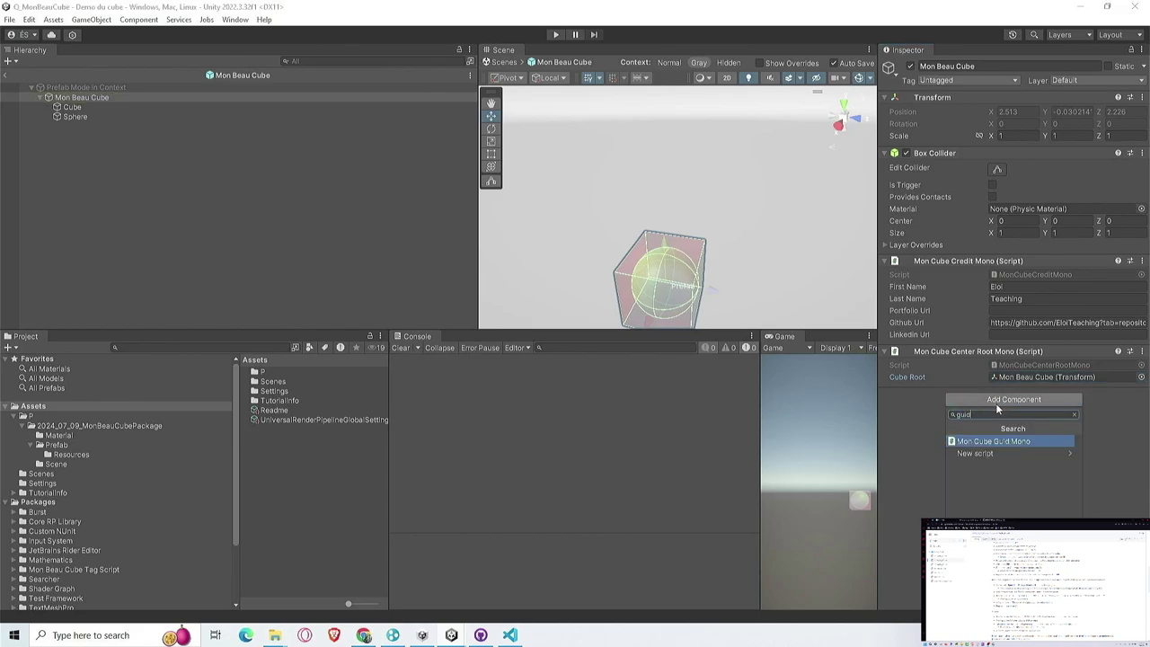
key("Return")
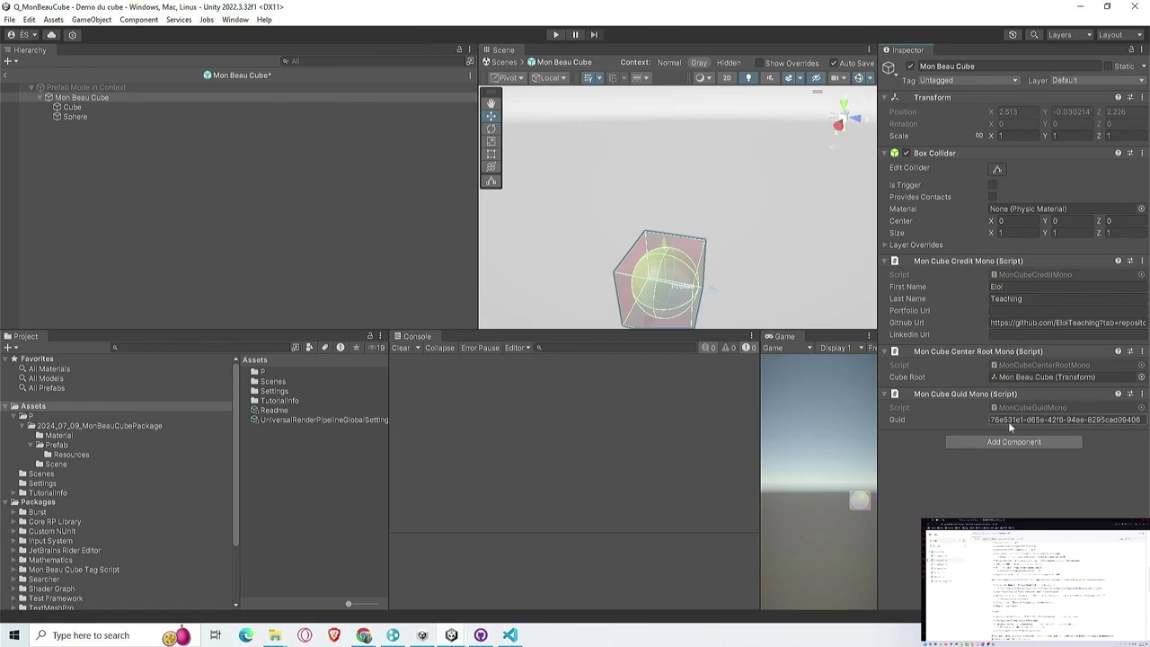
right_click(1024, 396)
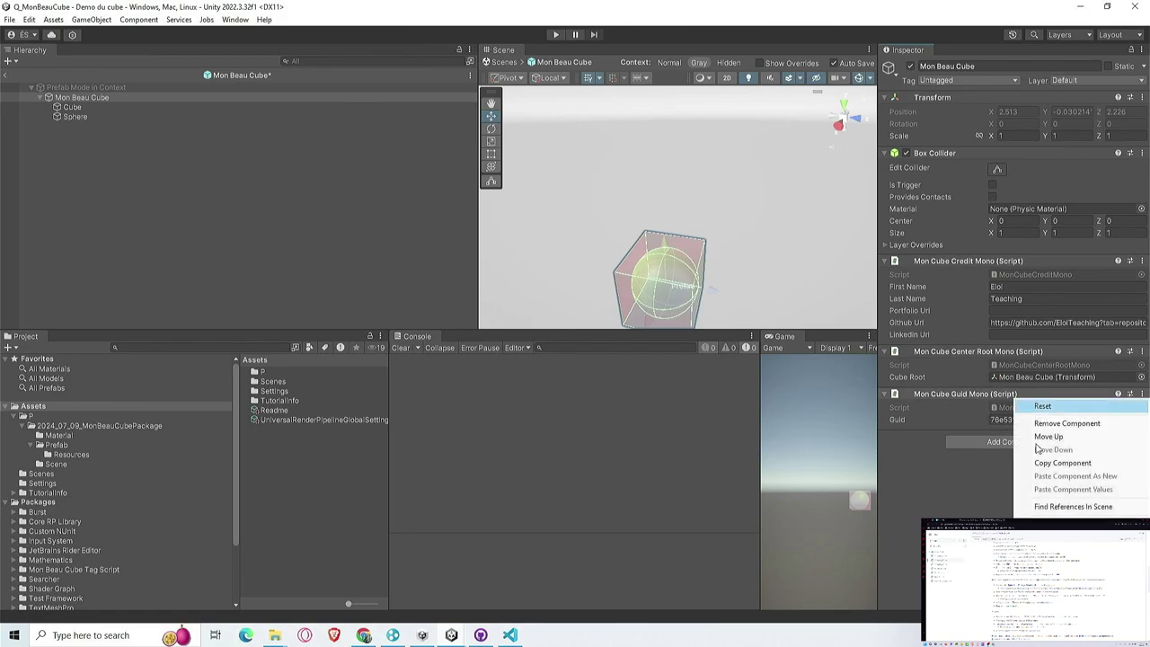
left_click(1035, 405)
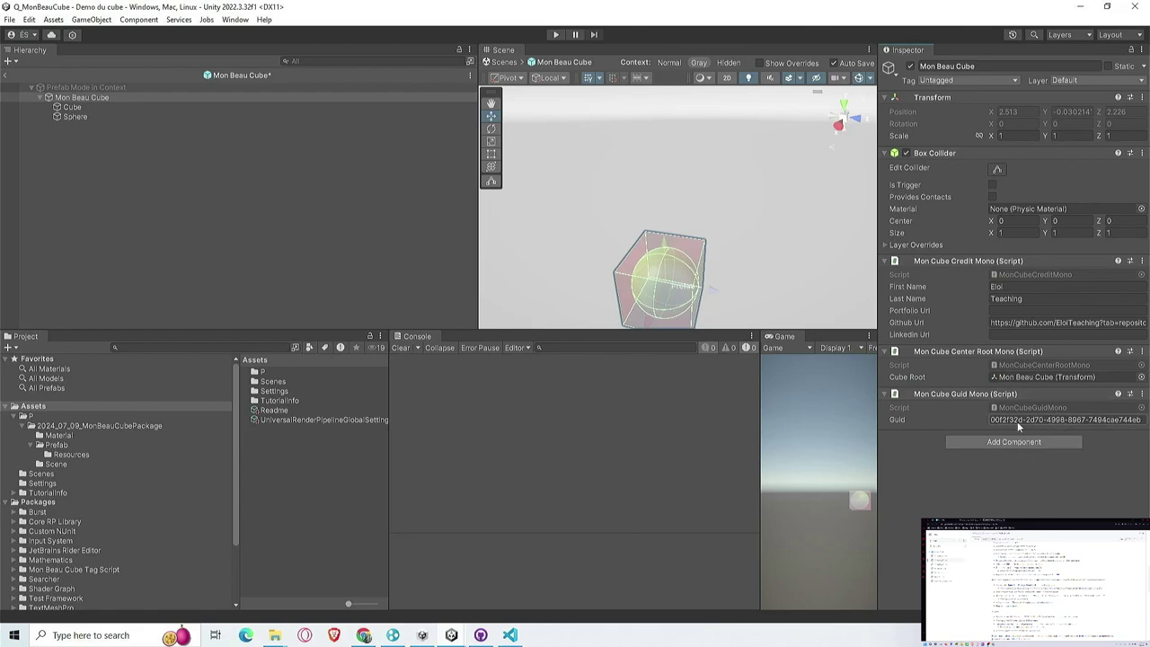
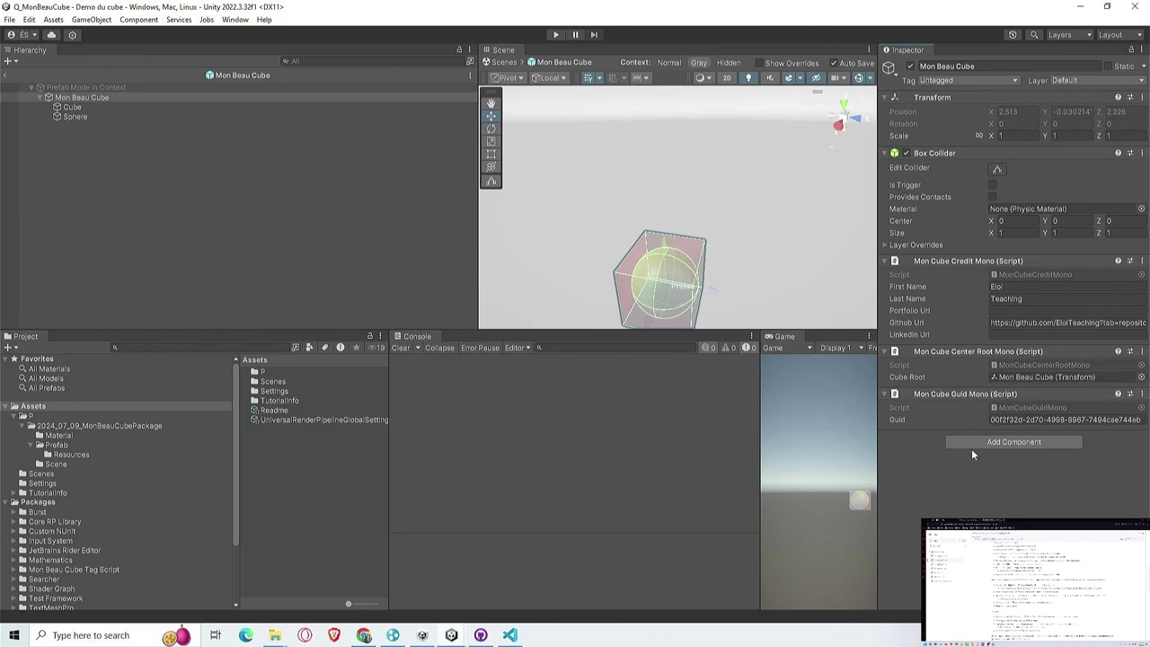
Exit Prefab Mode back to the Demo du cube scene and open the 2024_07_09_MonBeauCubePackage folder
left_click(7, 79)
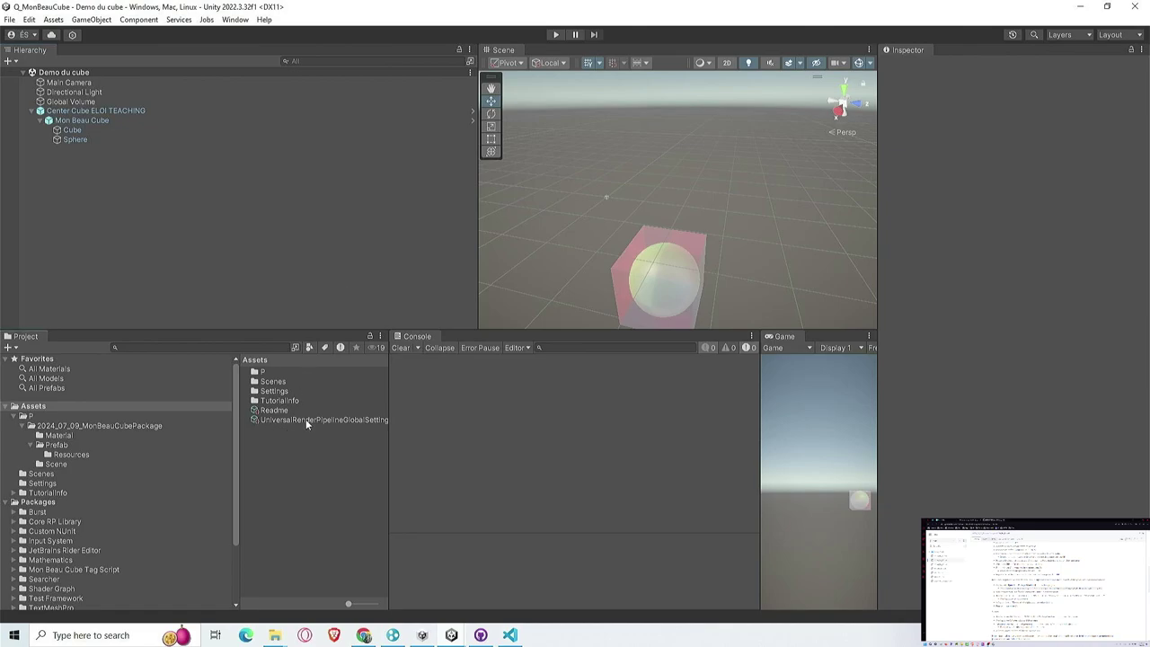
left_click(135, 425)
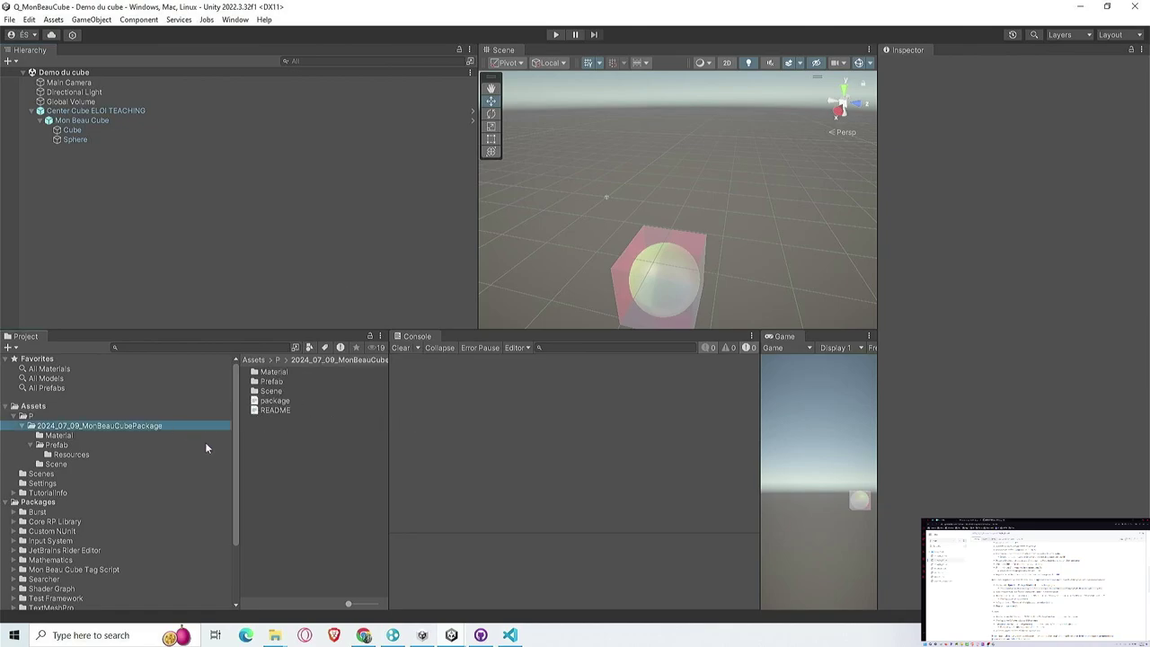
Commit the Mon Beau Cube.prefab update to main in GitHub Desktop and push it to origin
left_click(481, 635)
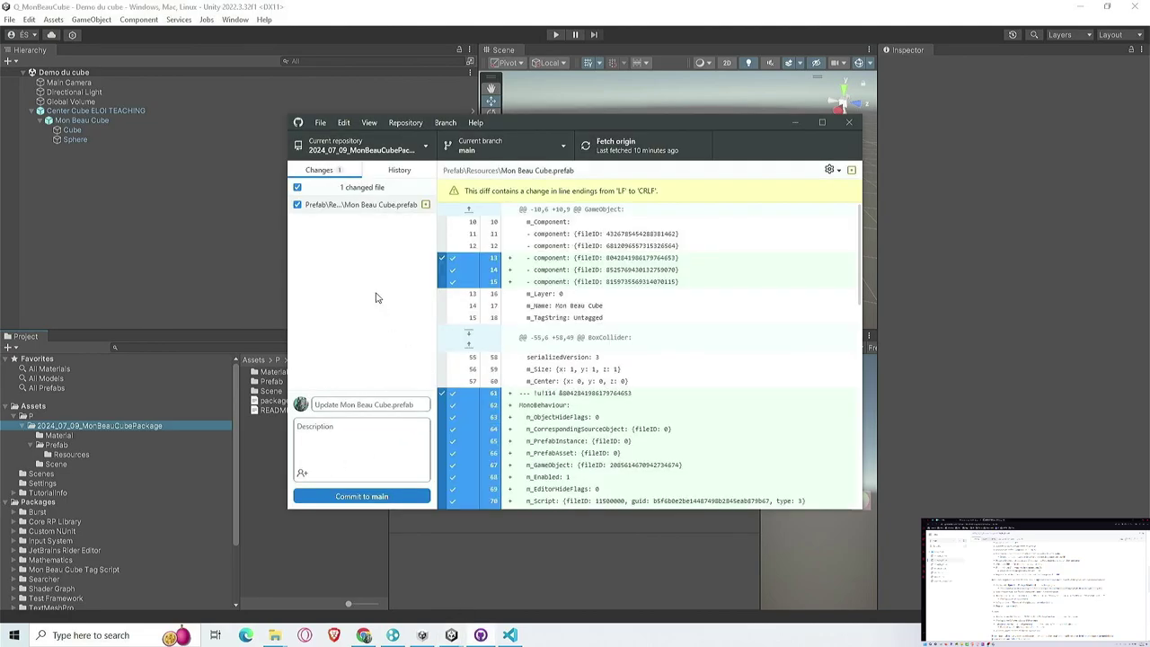
left_click(395, 495)
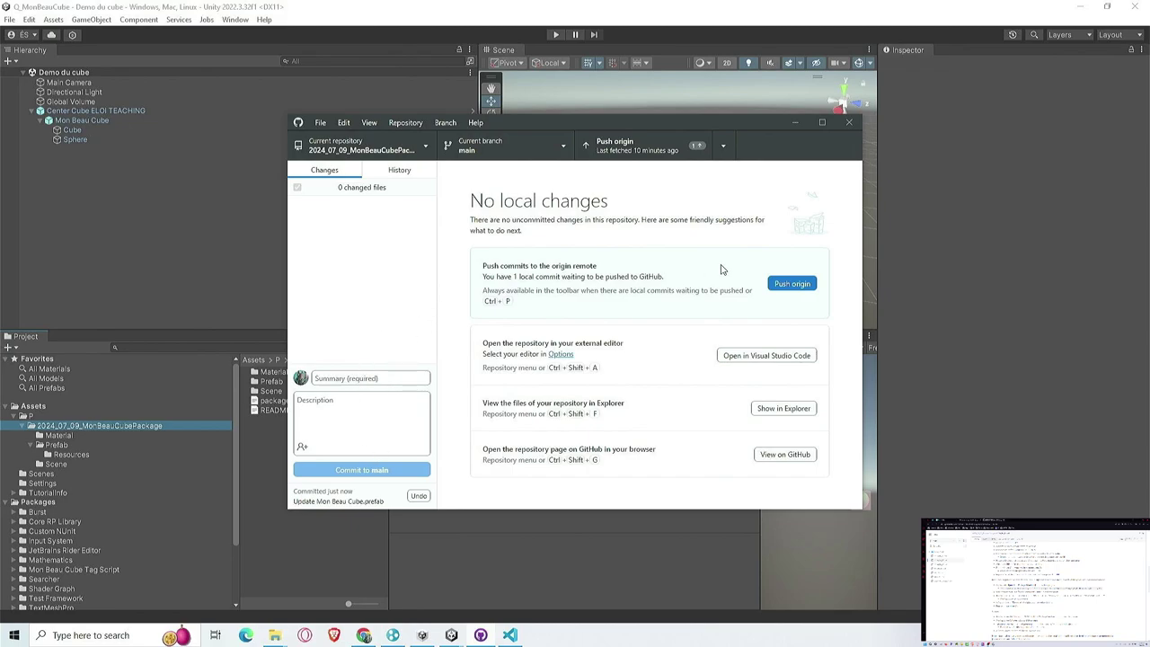
left_click(776, 283)
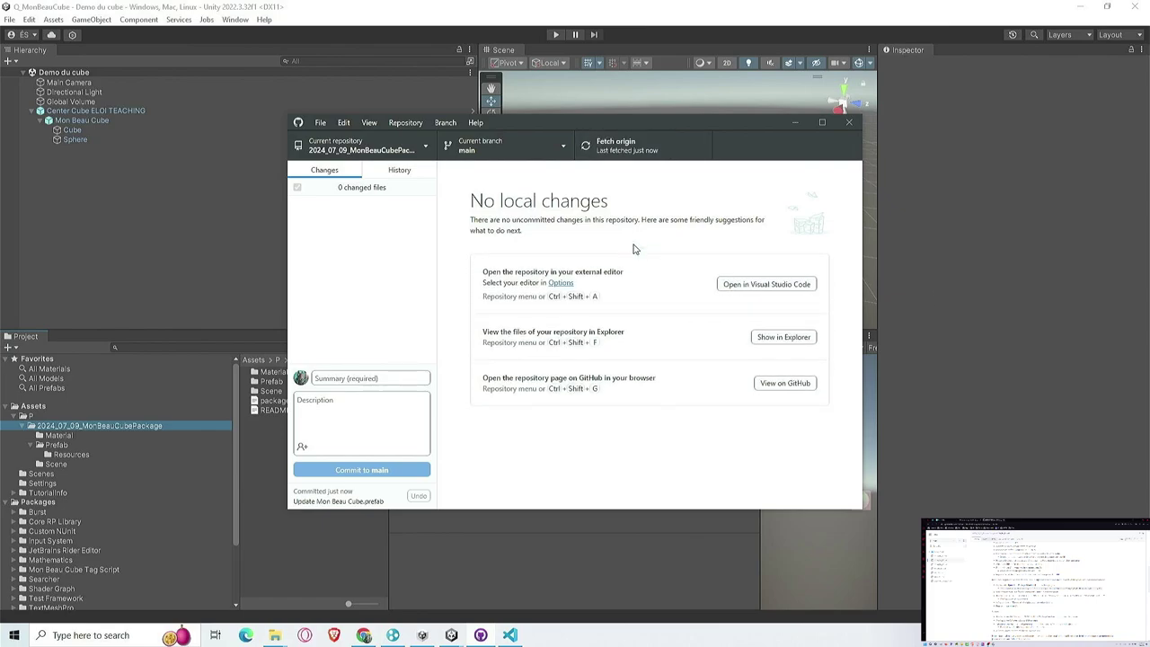
key("alt+Tab")
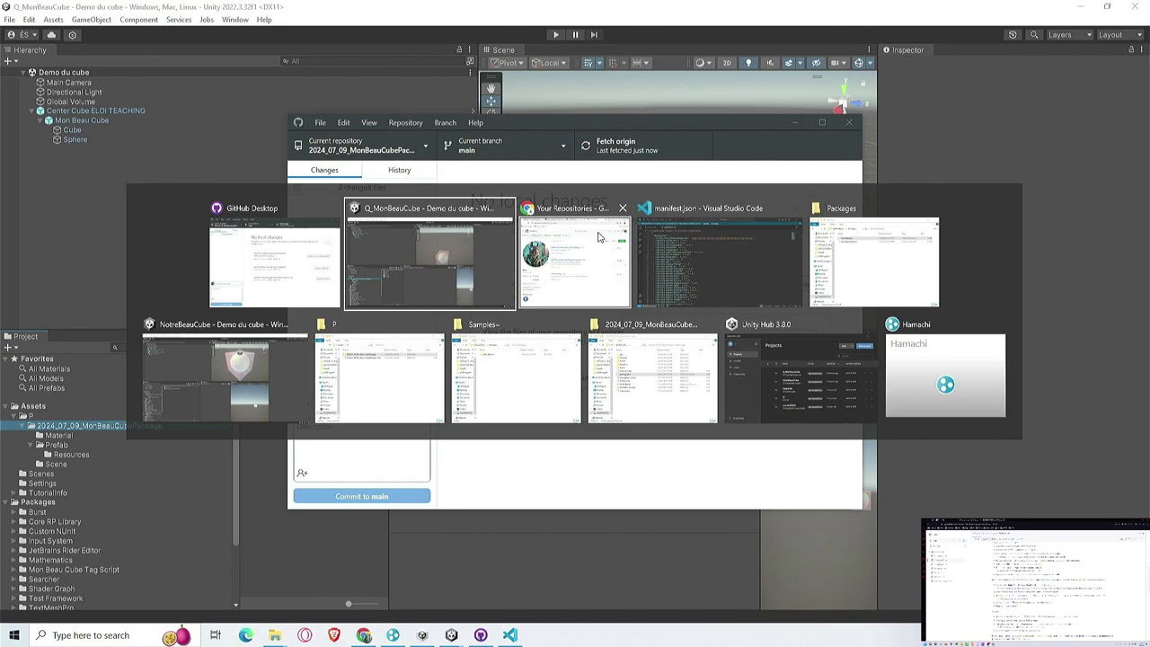
In NotreBeauCube, select Center Cube (1) and update the cube package in Package Manager
left_click(233, 335)
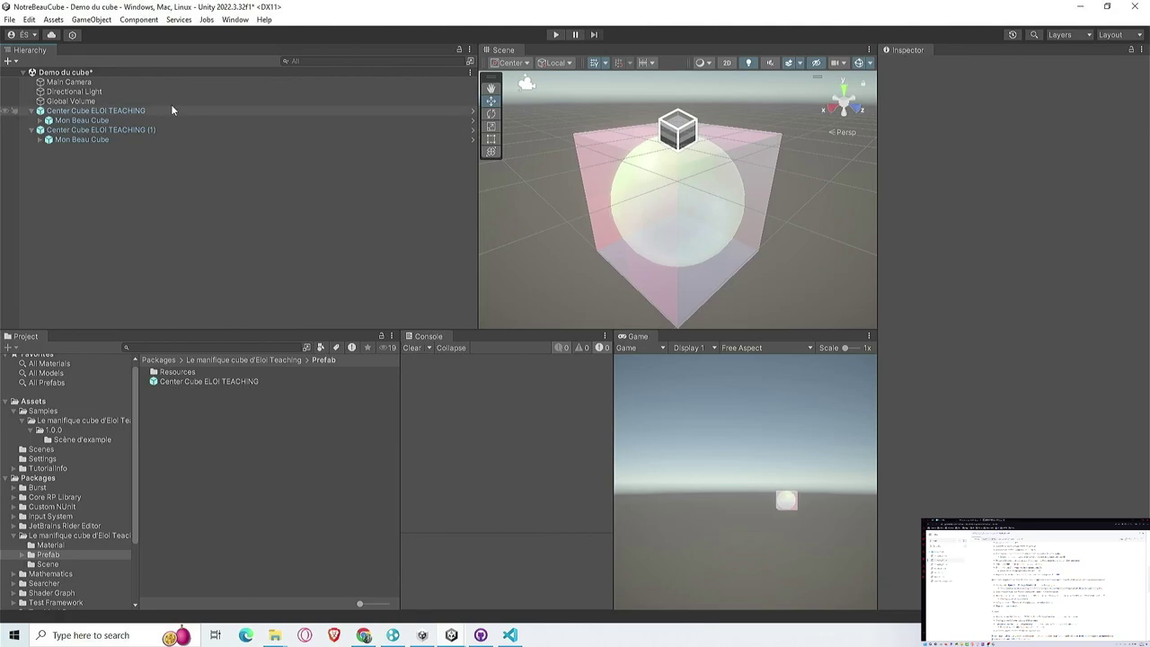
left_click(160, 131)
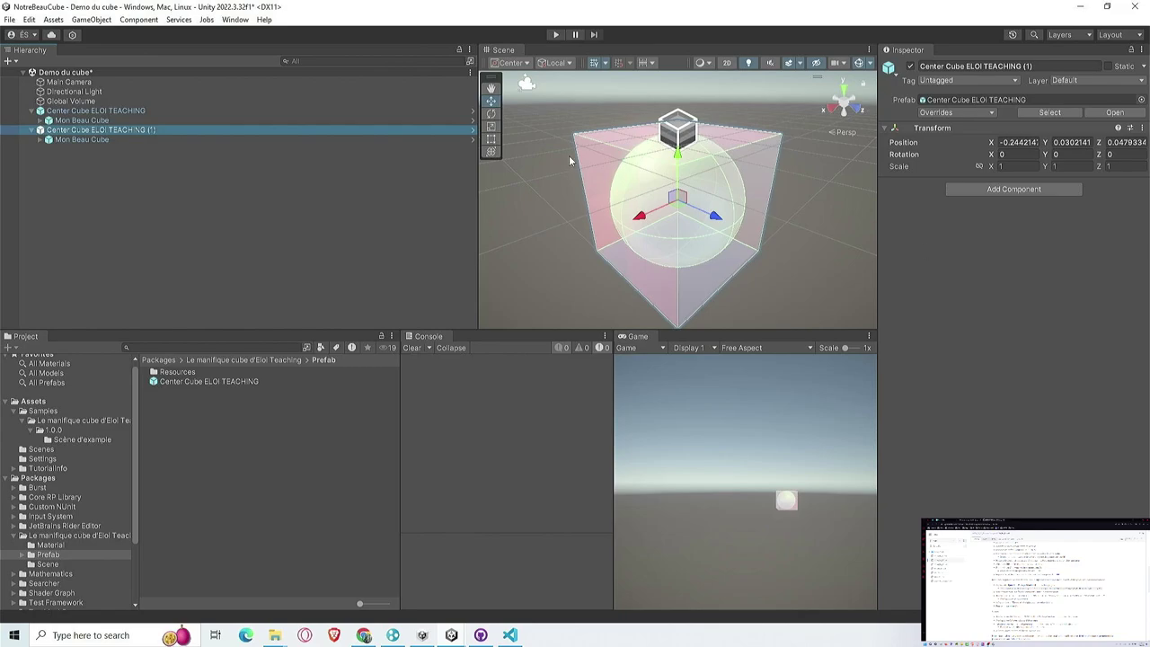
left_click(239, 20)
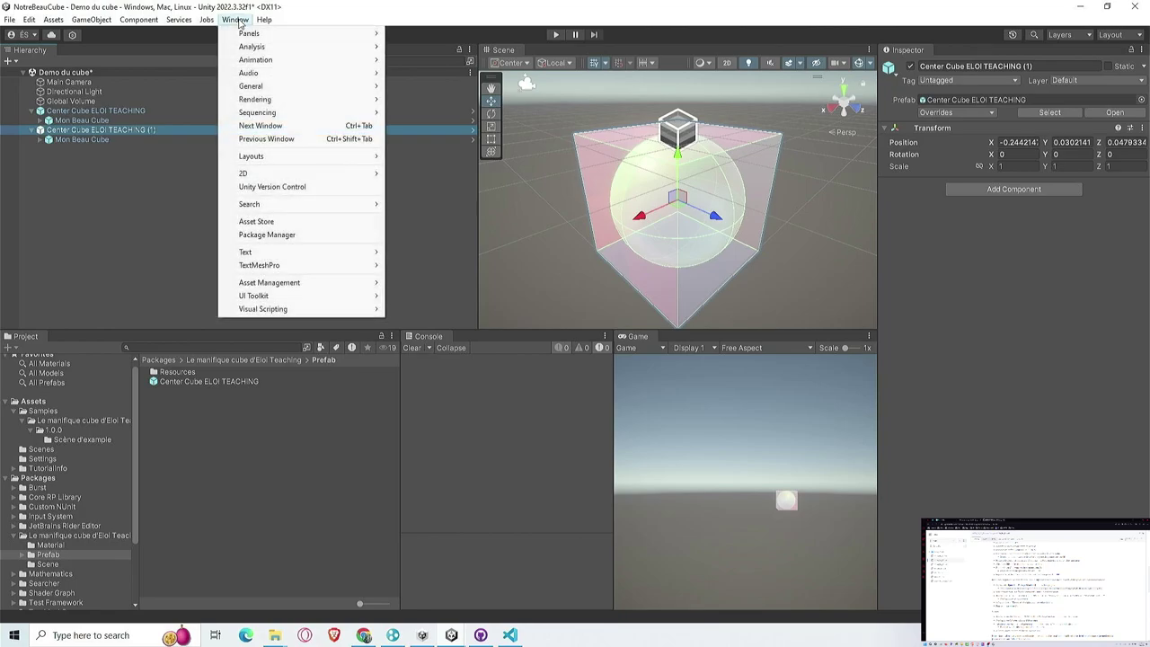
left_click(316, 235)
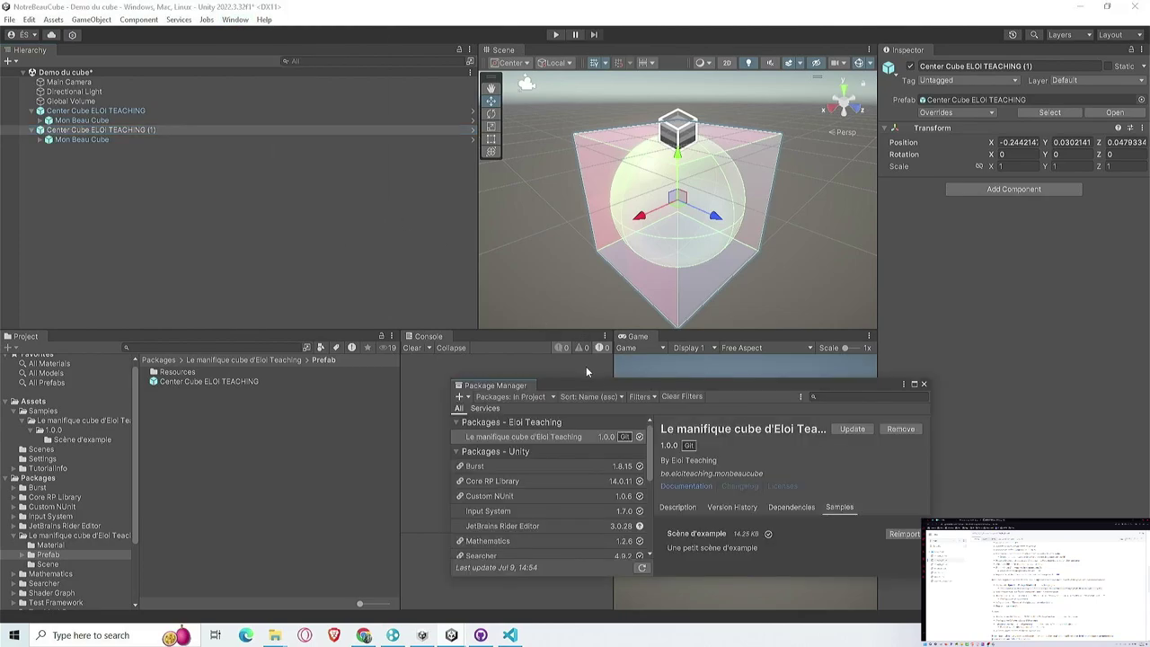
left_click_drag(602, 381, 502, 240)
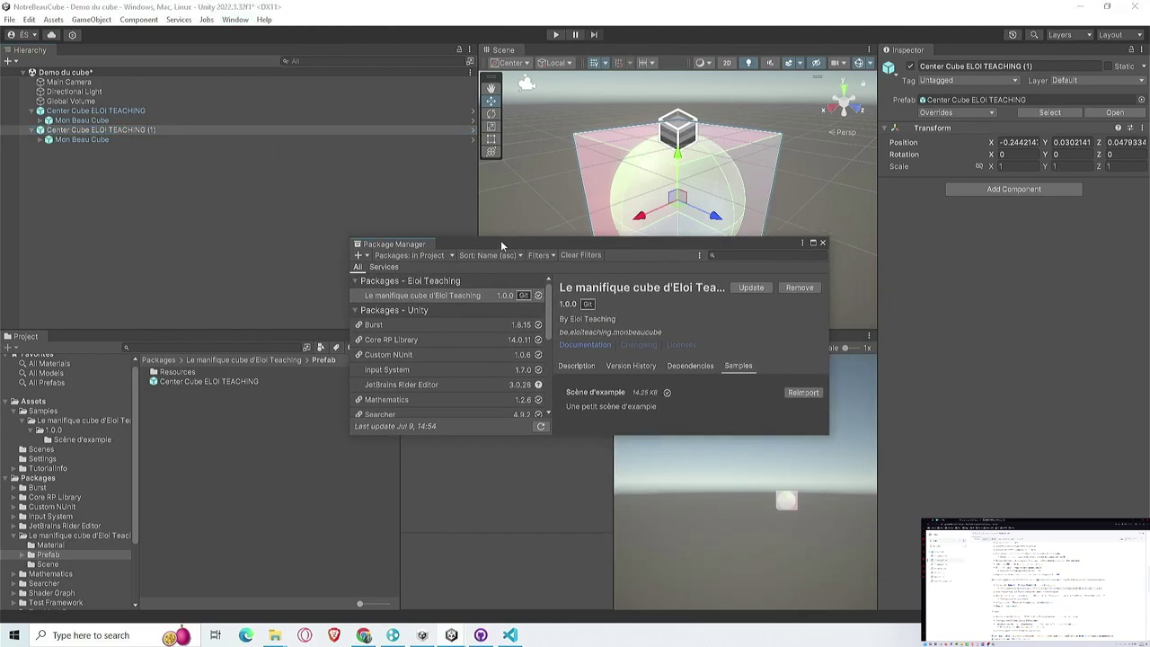
left_click(740, 287)
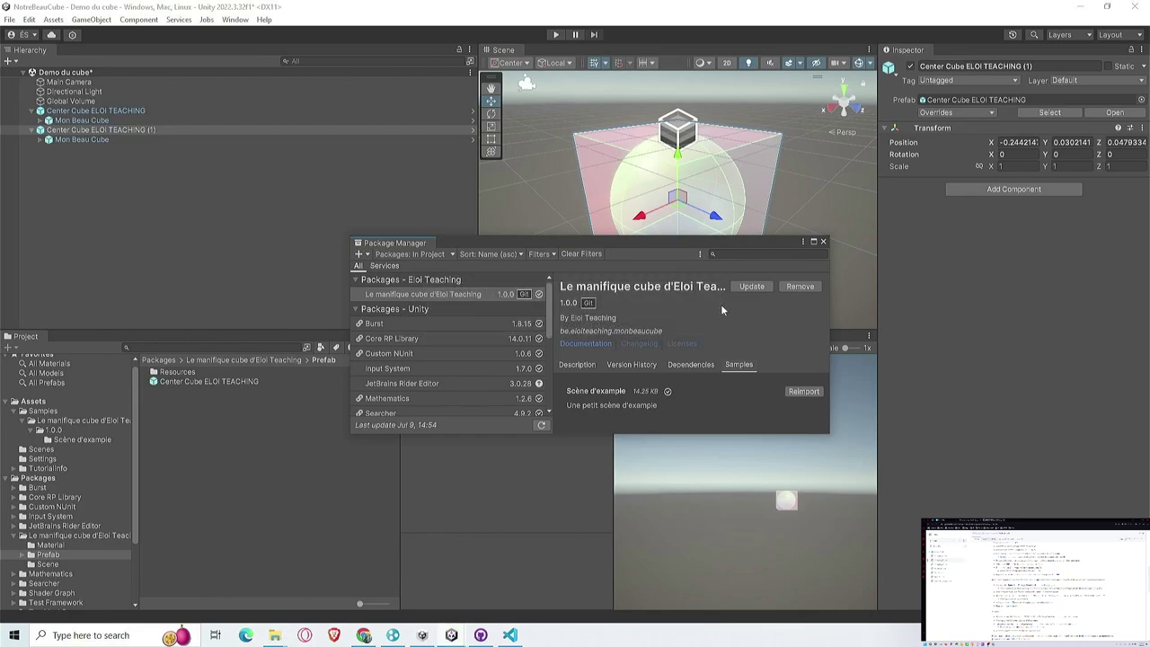
Select the nested Mon Beau Cube under Center Cube (1) to inspect its missing-script components
left_click(151, 131)
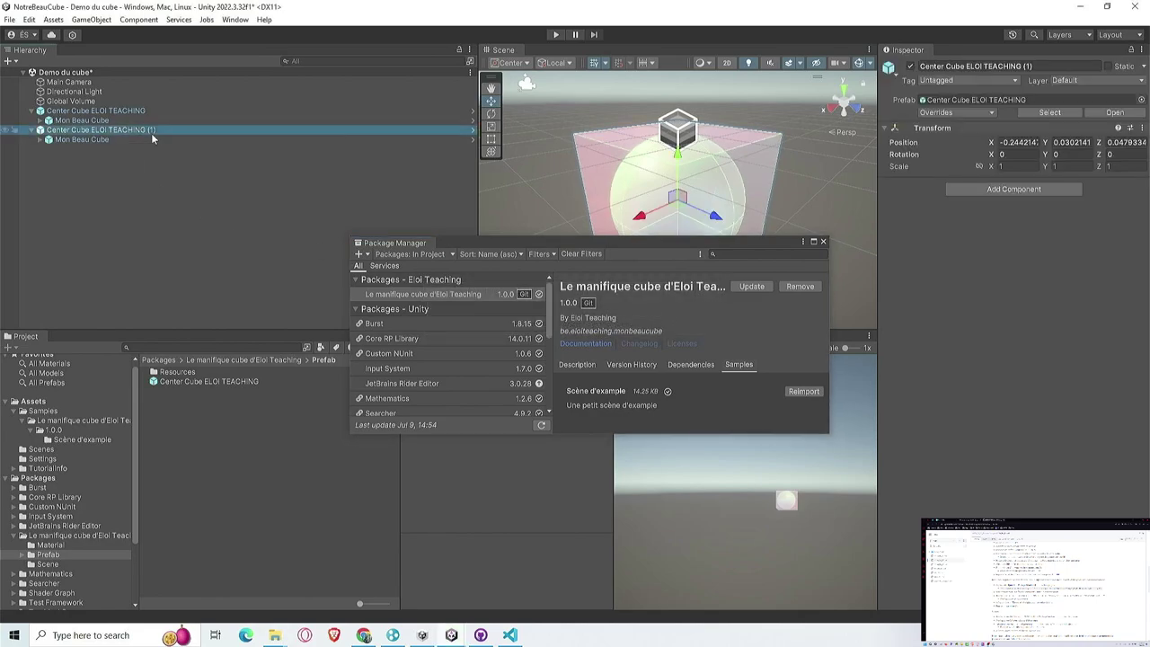
left_click(95, 140)
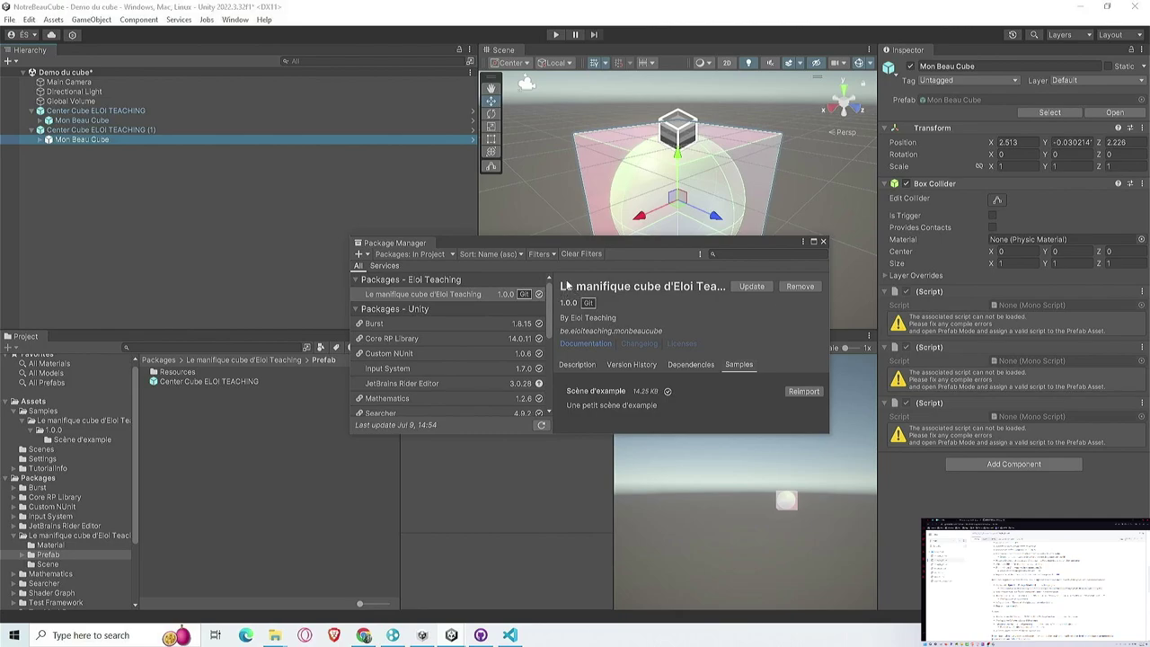
key("alt+Tab")
key("alt+Tab")
key("alt+Tab")
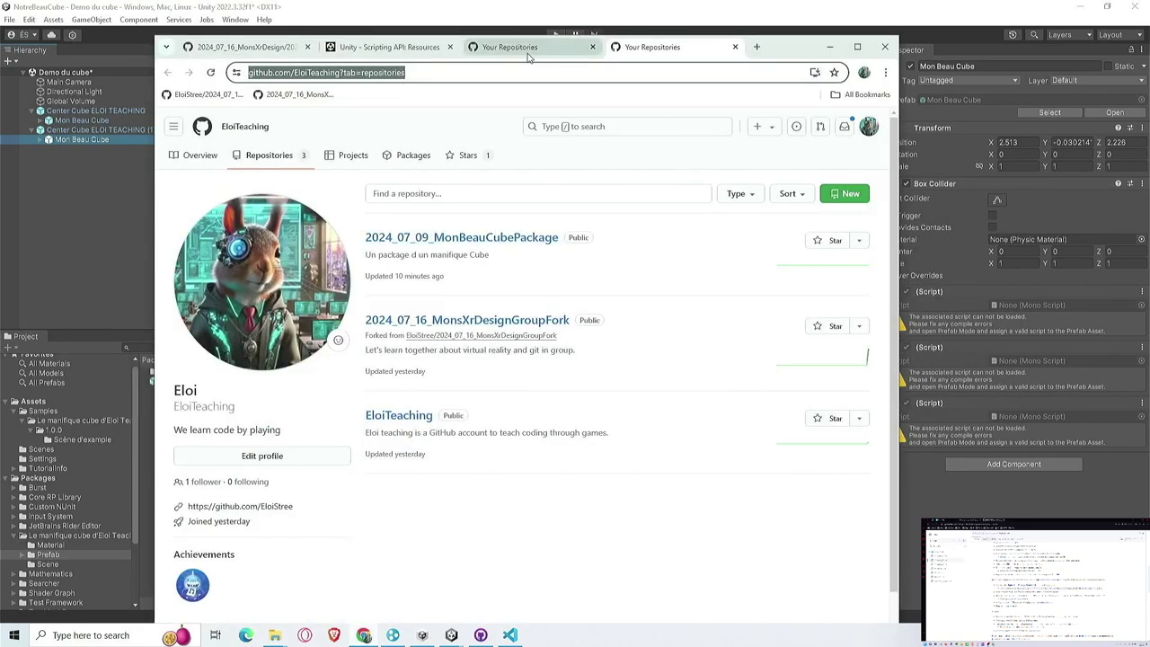
Open the 2024_07_17.md course notes at Resources and select the MonBeauCubeTagScript git URL
left_click(247, 47)
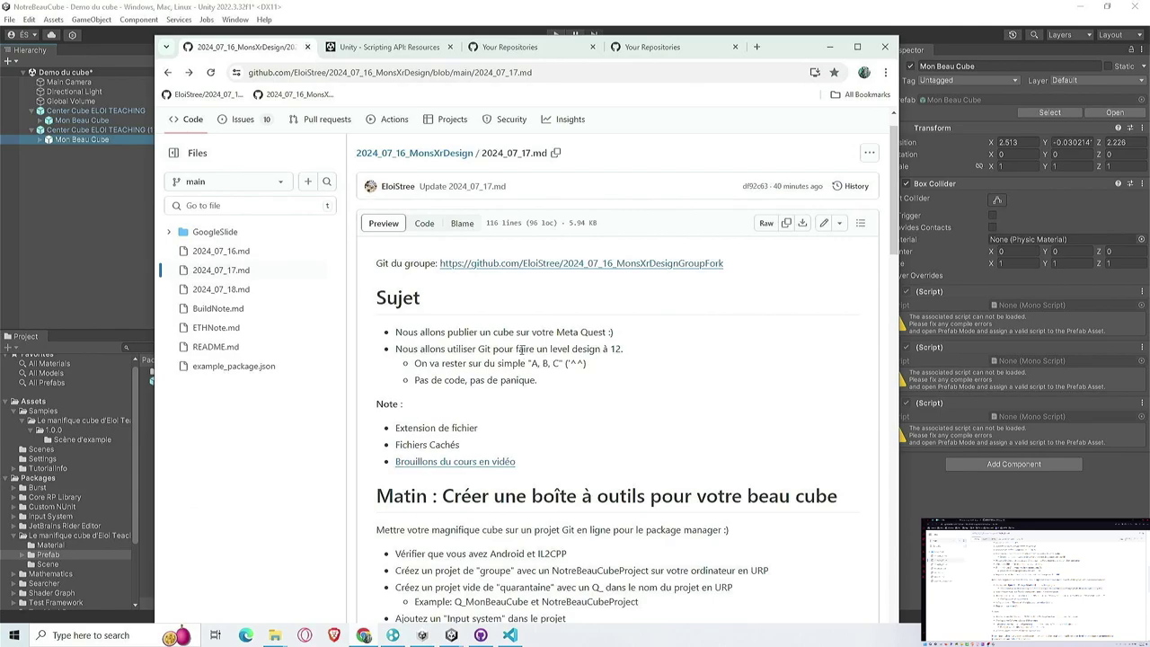
scroll(523, 352, "down", 4)
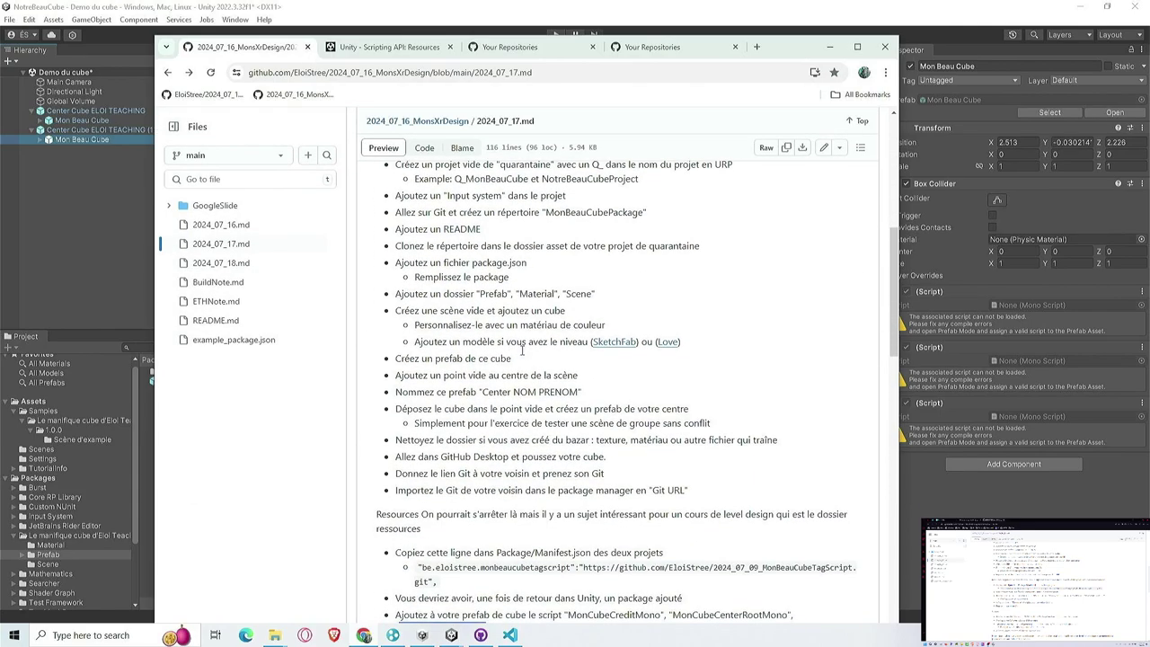
scroll(522, 355, "down", 2)
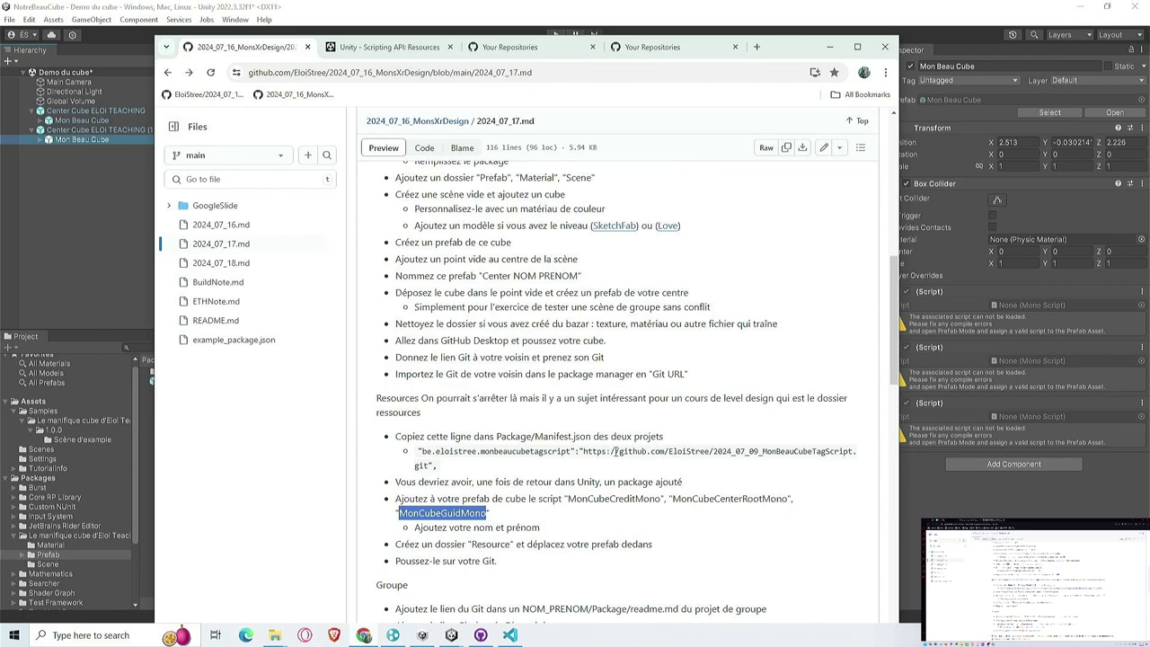
left_click_drag(583, 452, 430, 474)
key("ctrl+c")
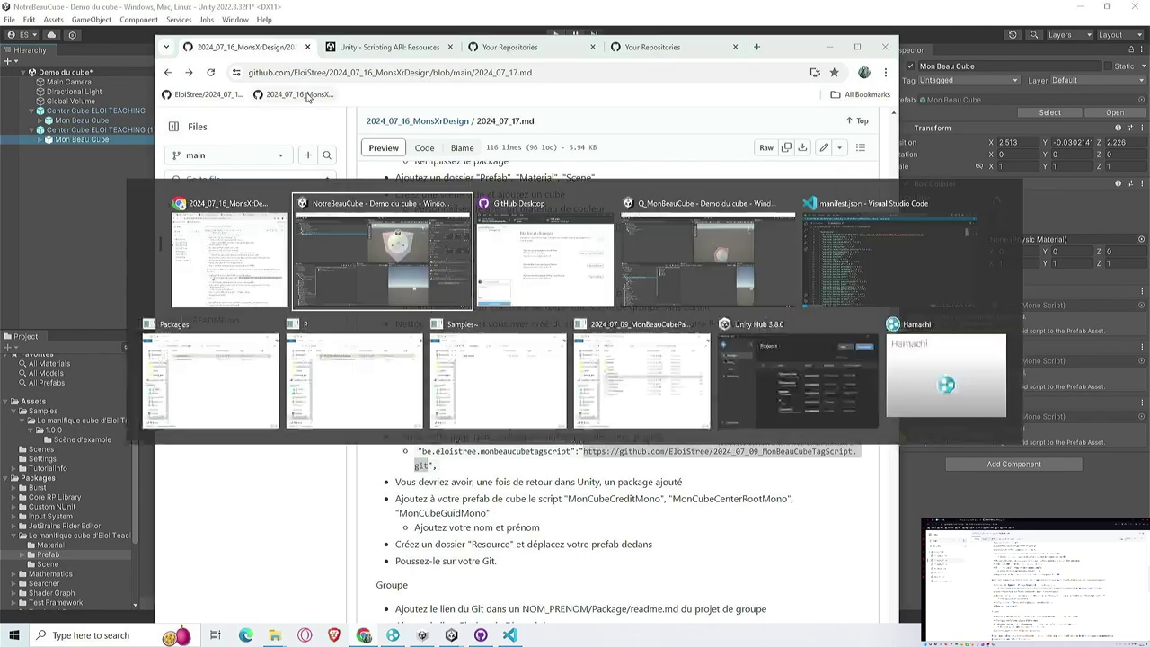
key("alt+Tab")
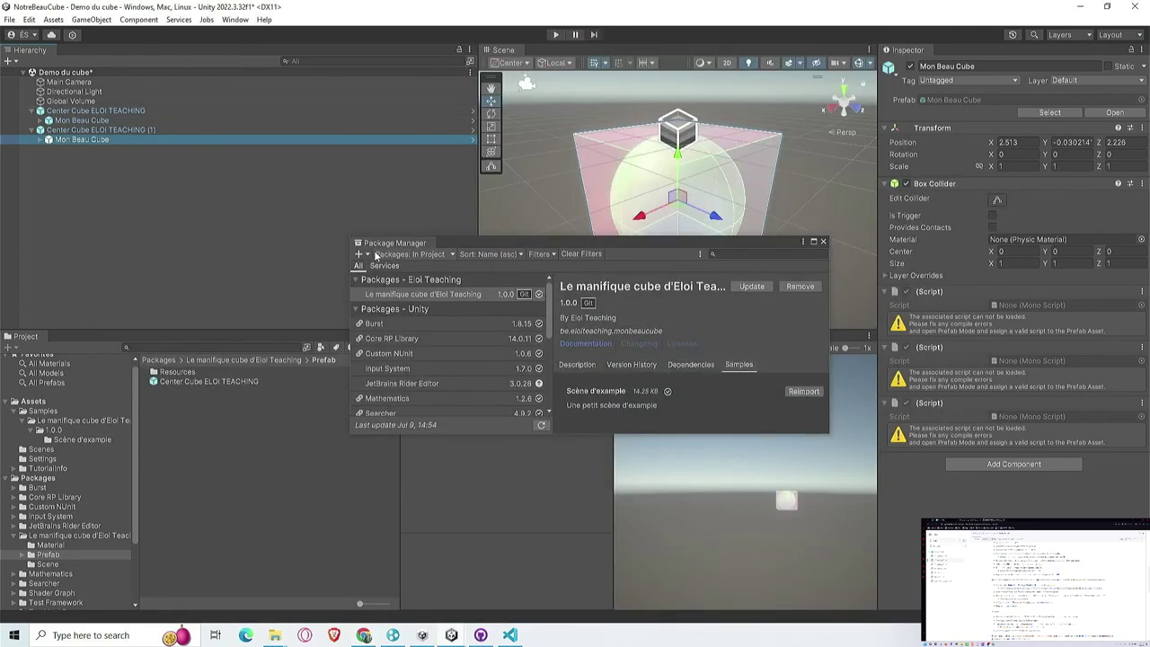
Install the Mon Beau Cube Tag Script package by pasting its URL into Add package from git URL
left_click(360, 253)
left_click(404, 296)
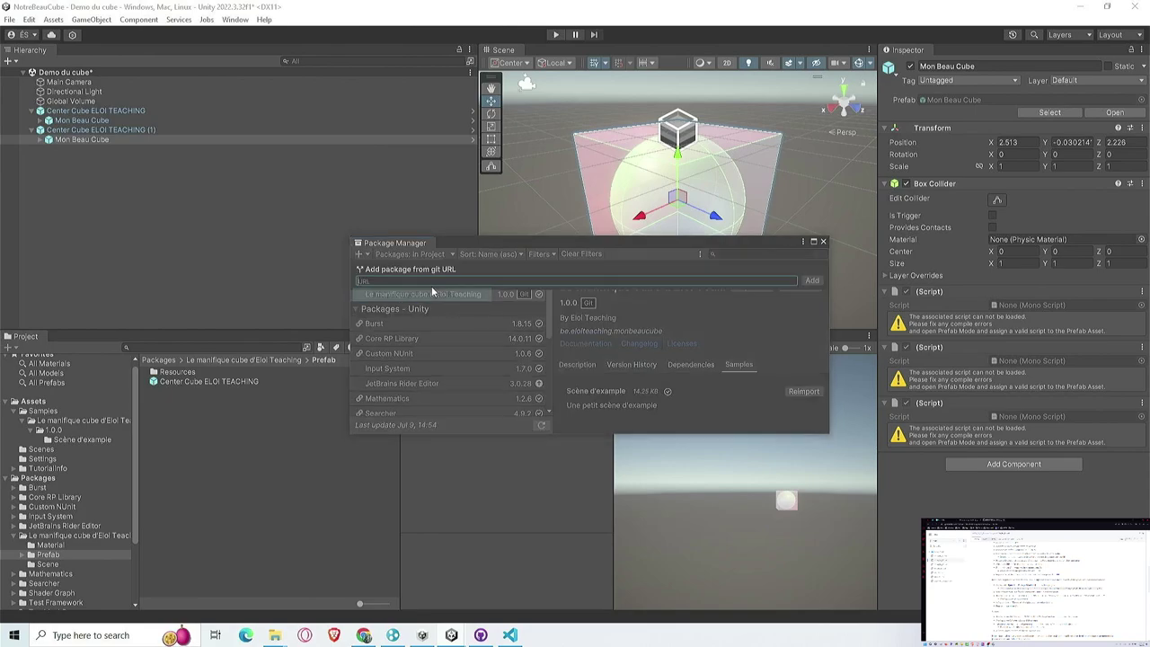
key("ctrl+v")
left_click(812, 282)
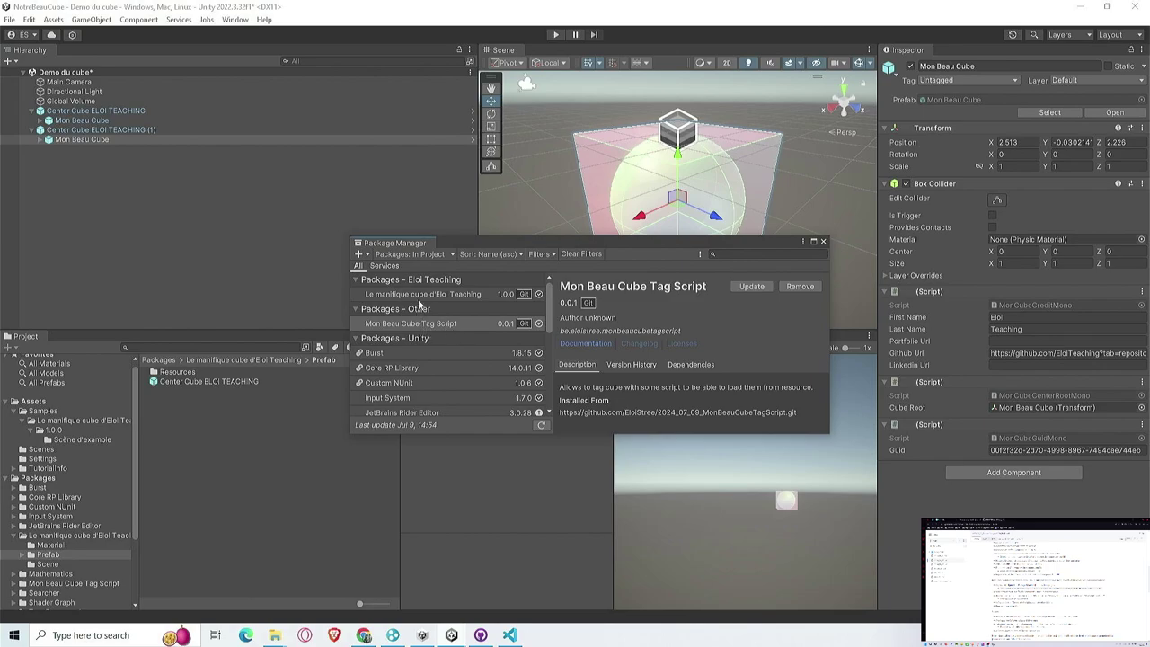
Review the cube, Mon Beau Cube Tag Script, Burst and Input System package details and dependencies
left_click(386, 297)
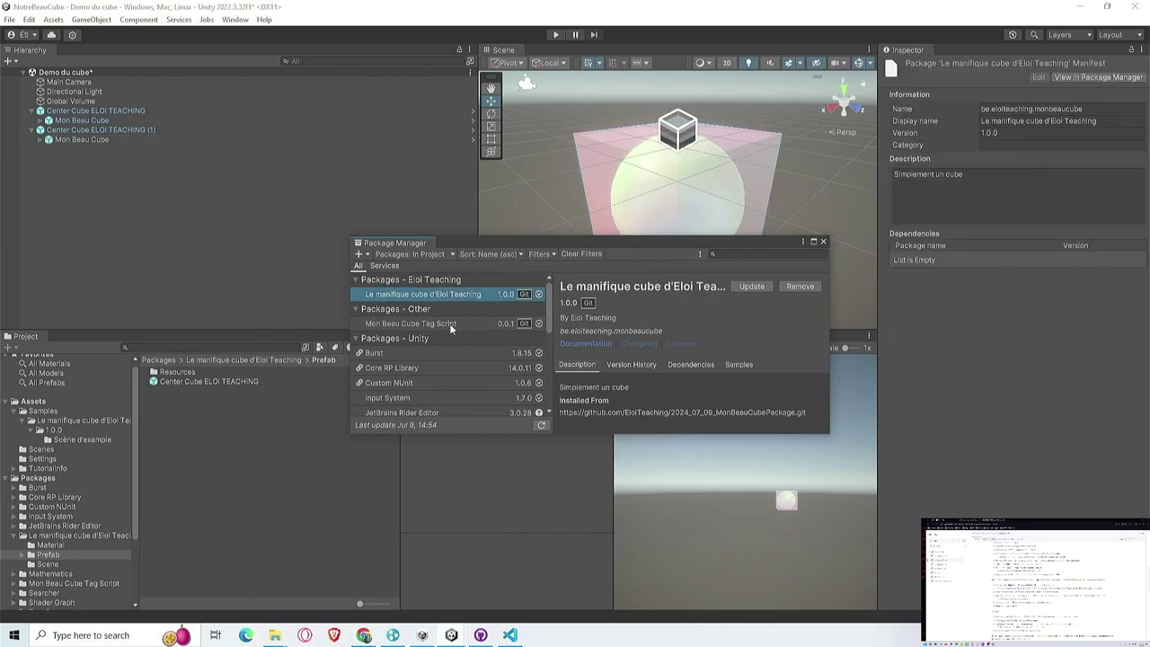
left_click(452, 325)
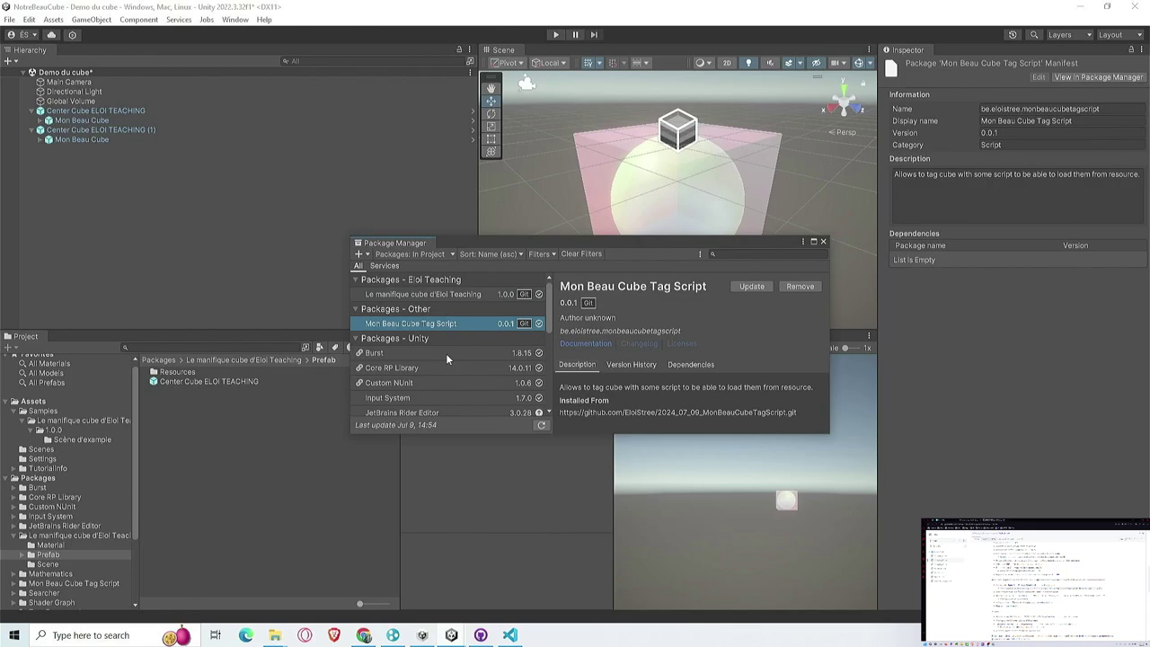
left_click(444, 355)
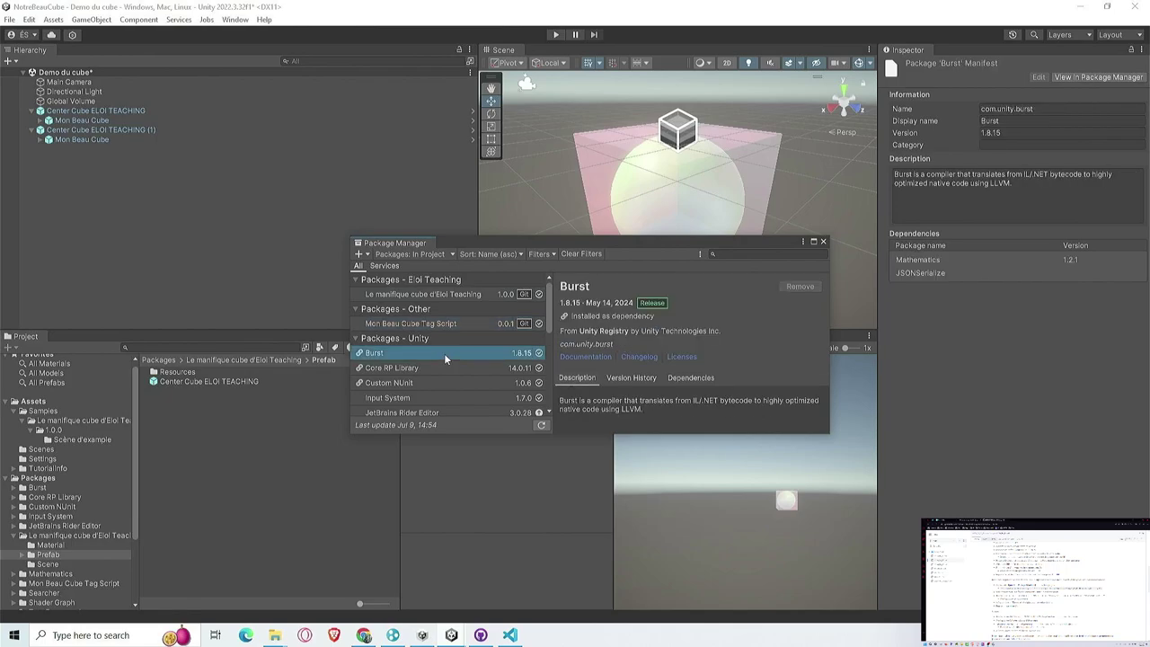
scroll(490, 350, "down", 1)
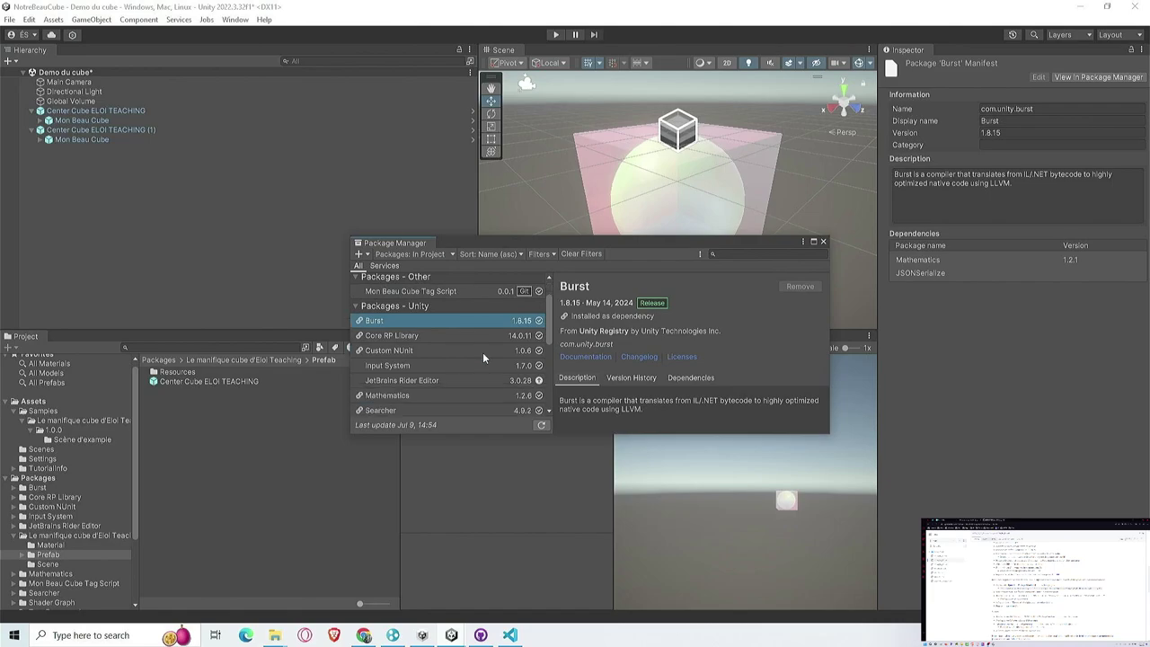
scroll(467, 347, "down", 1)
left_click(436, 330)
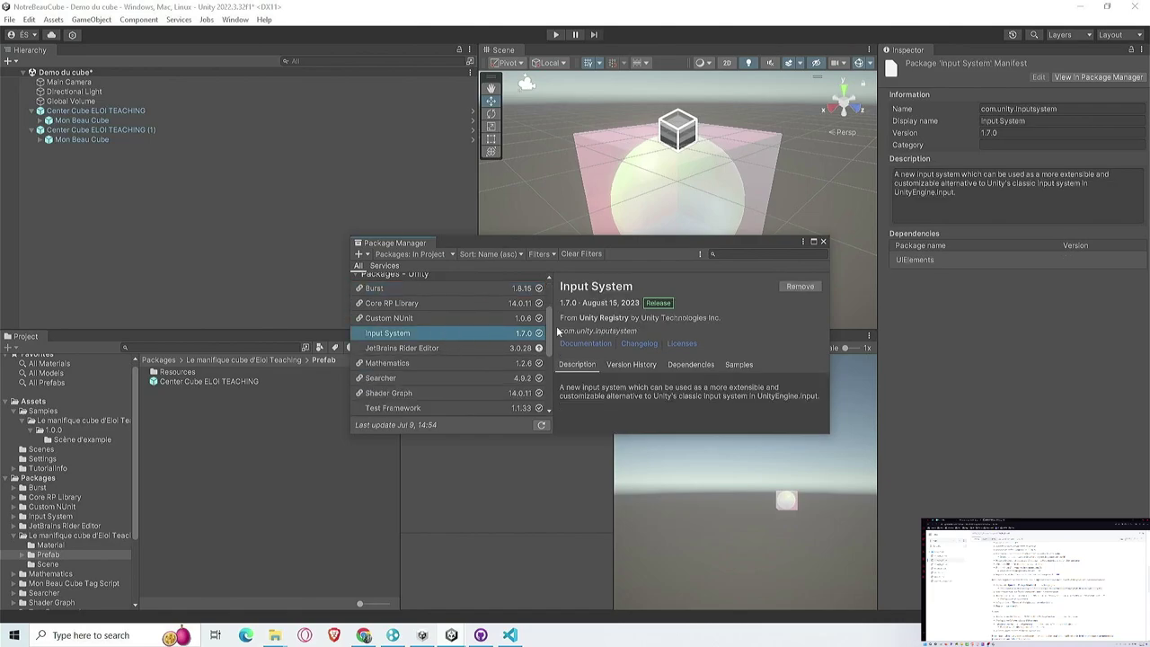
left_click(678, 364)
Check Searcher's description, 4.9.2 version history and dependencies, showing it's used by Universal RP
left_click(491, 377)
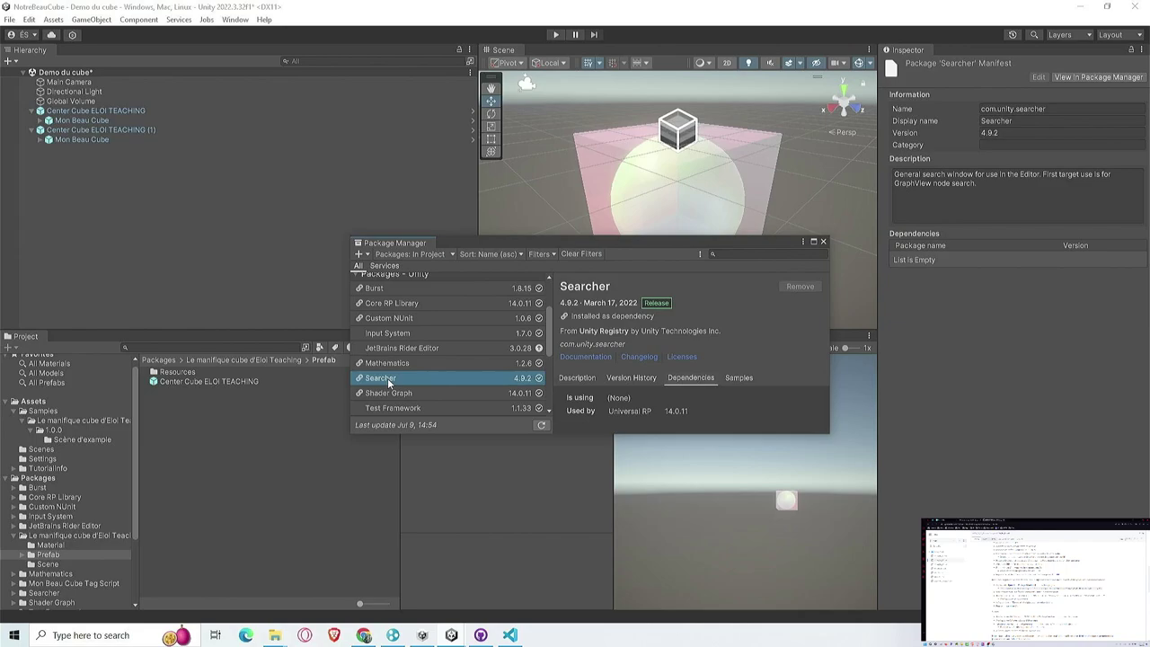
left_click(587, 378)
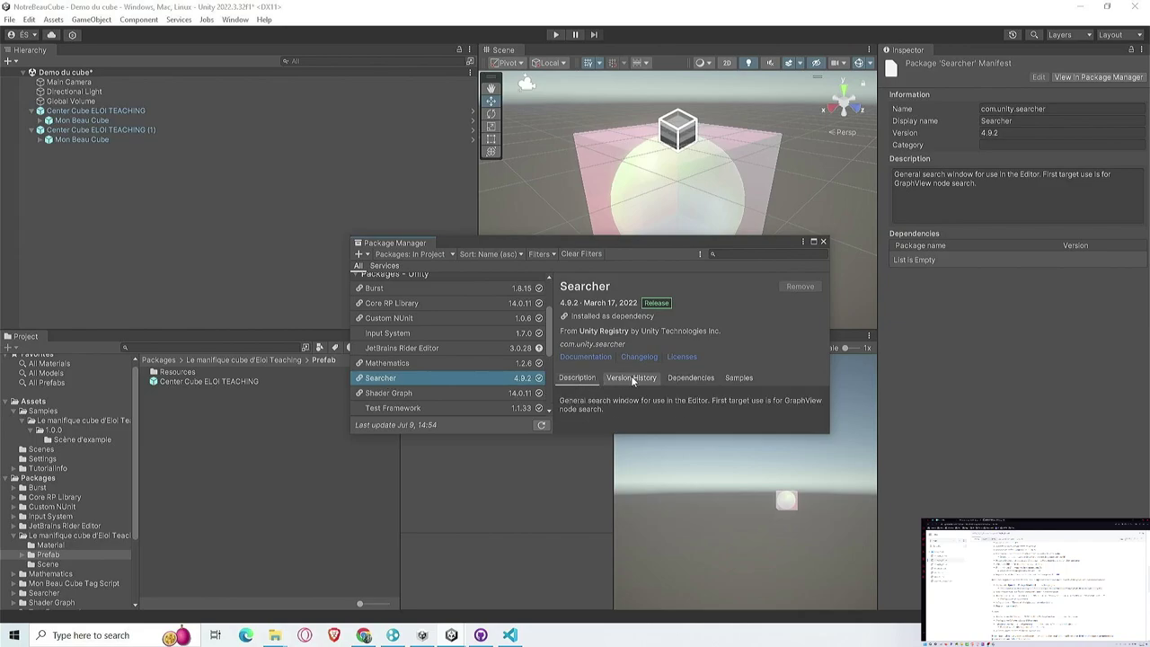
left_click_drag(825, 426, 934, 535)
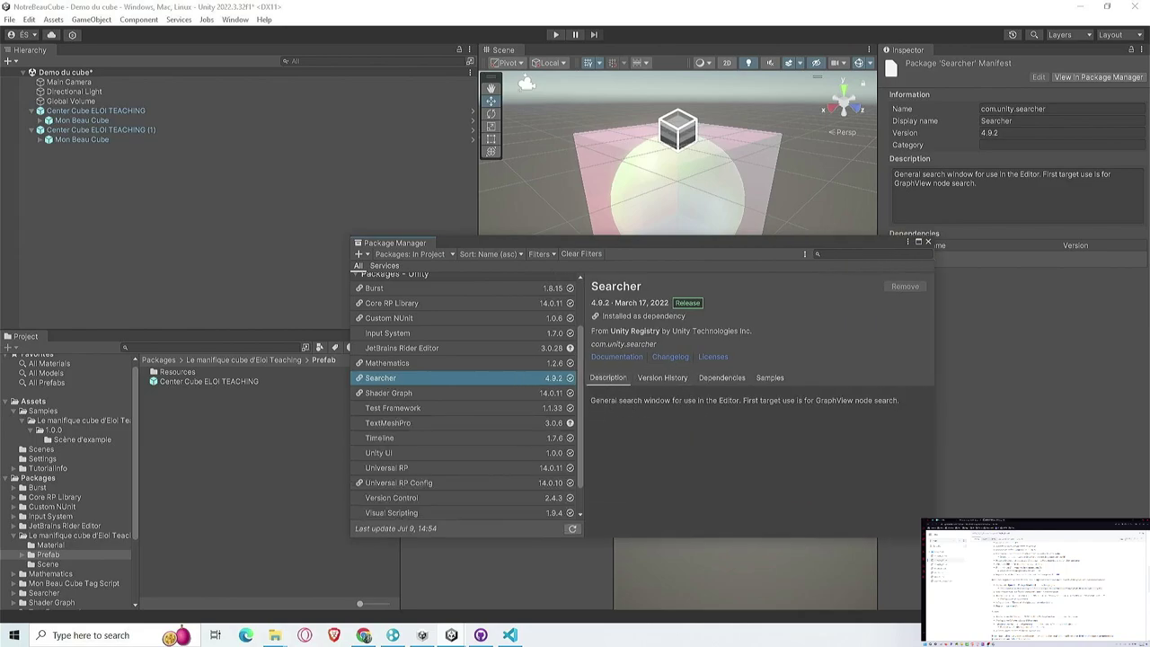
left_click(664, 378)
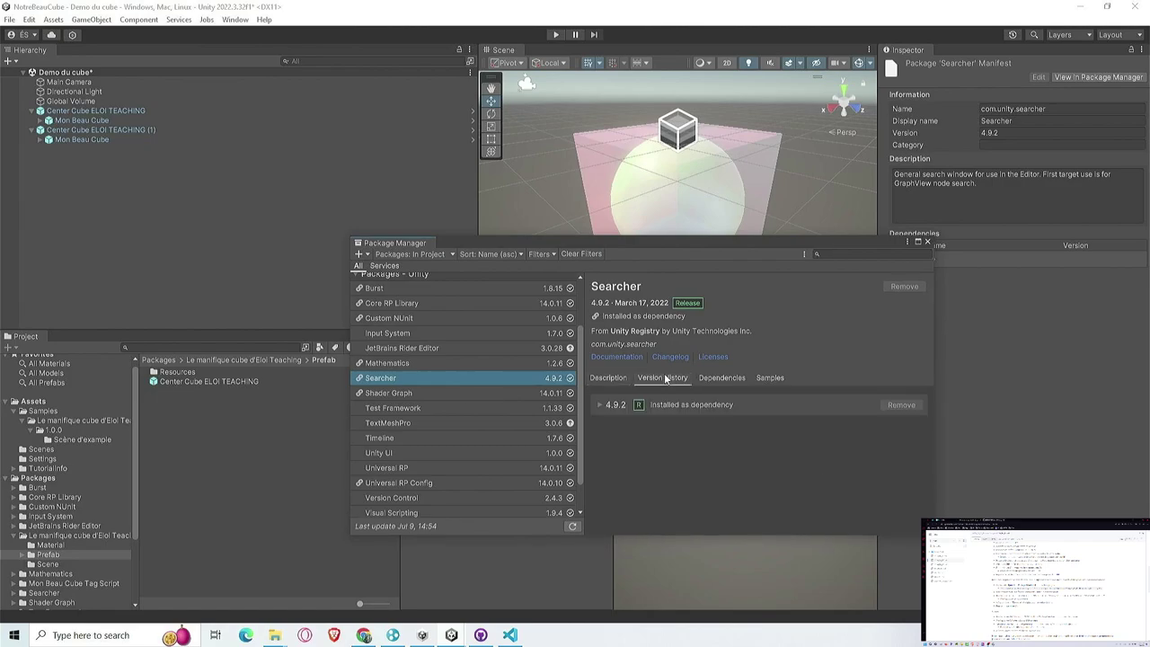
left_click(611, 402)
left_click(709, 381)
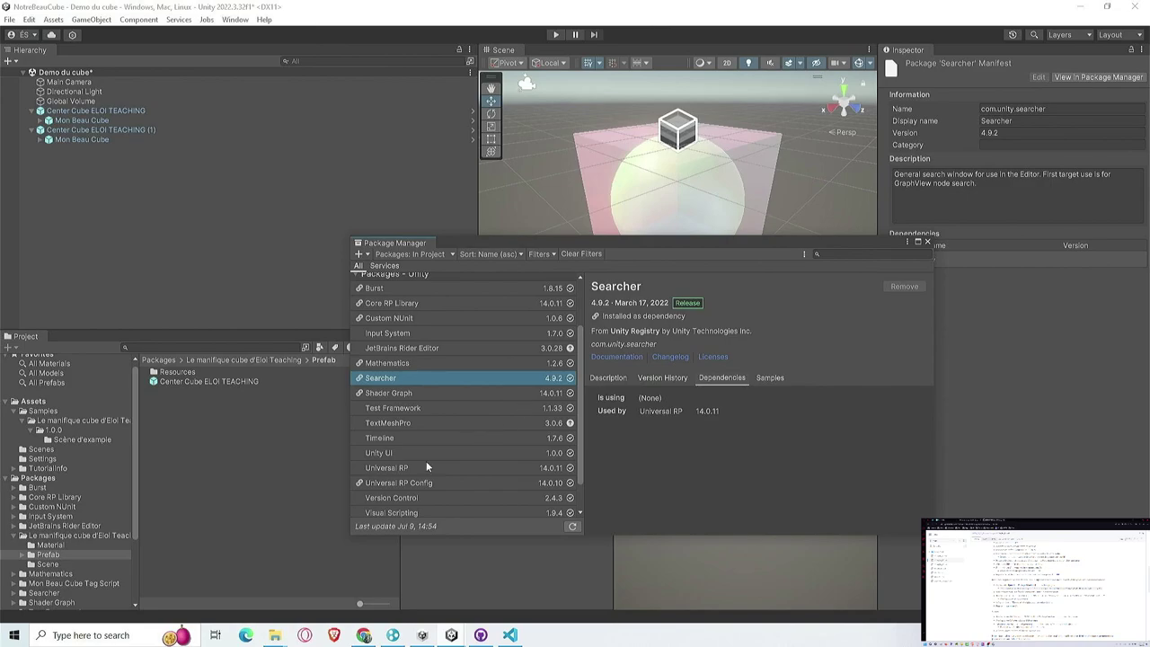
left_click(364, 635)
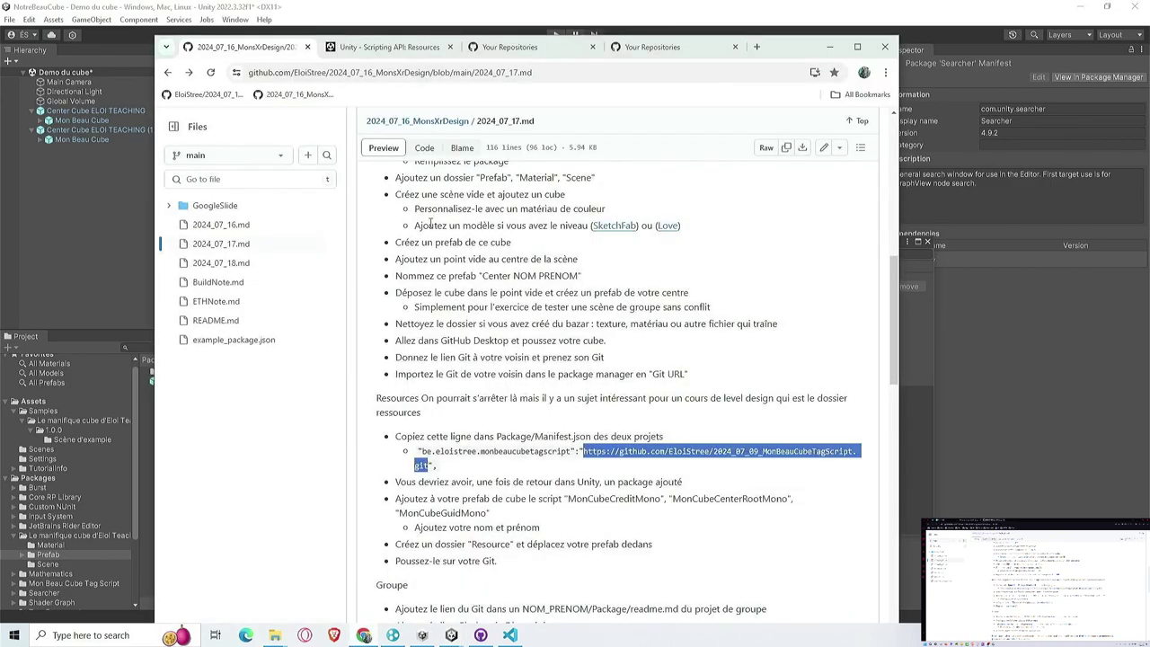
In a new tab, search Google for 'open upm' and open openupm.com, accepting its consent prompt
left_click(755, 46)
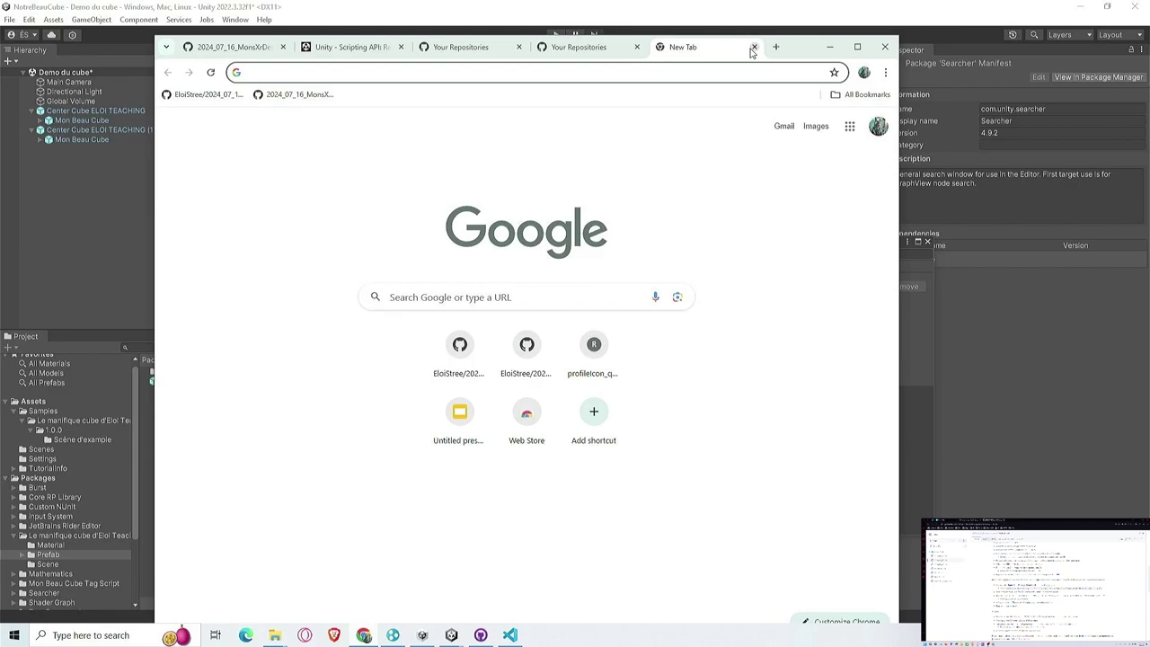
type("open ")
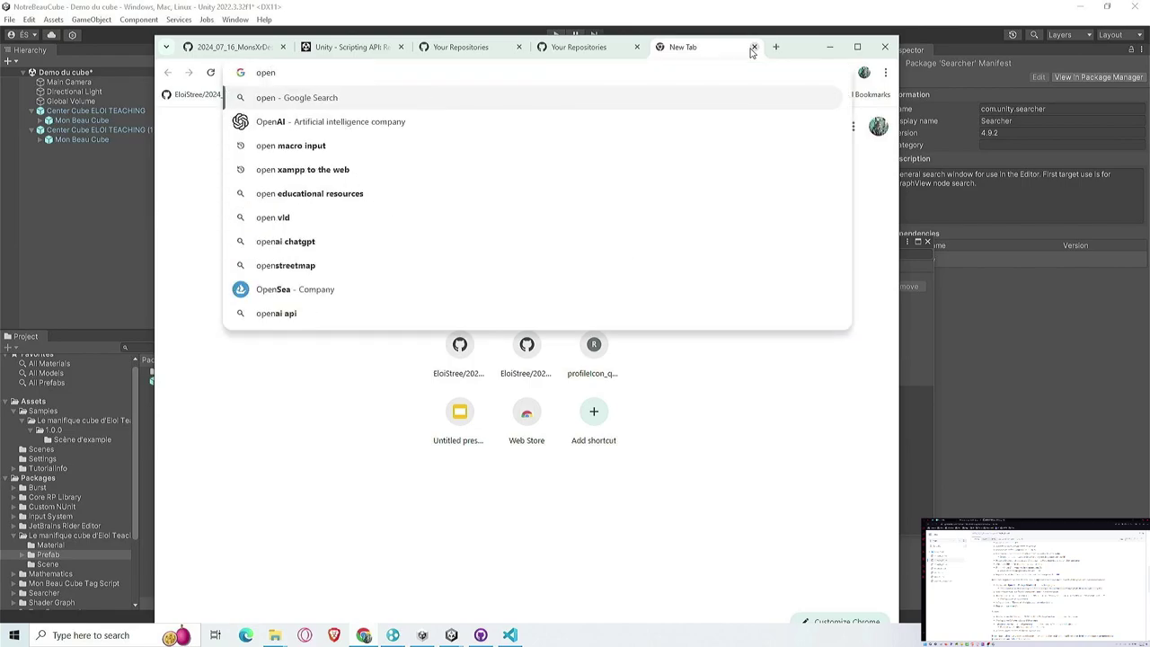
type("u")
key("BackSpace")
type("upm")
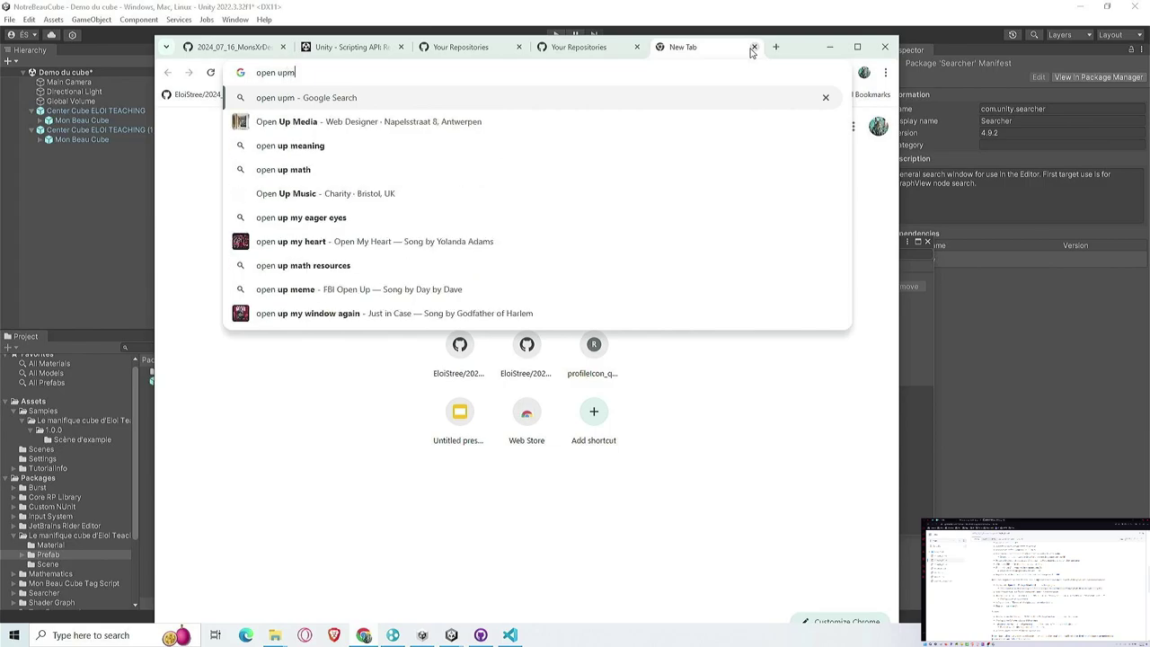
key("Return")
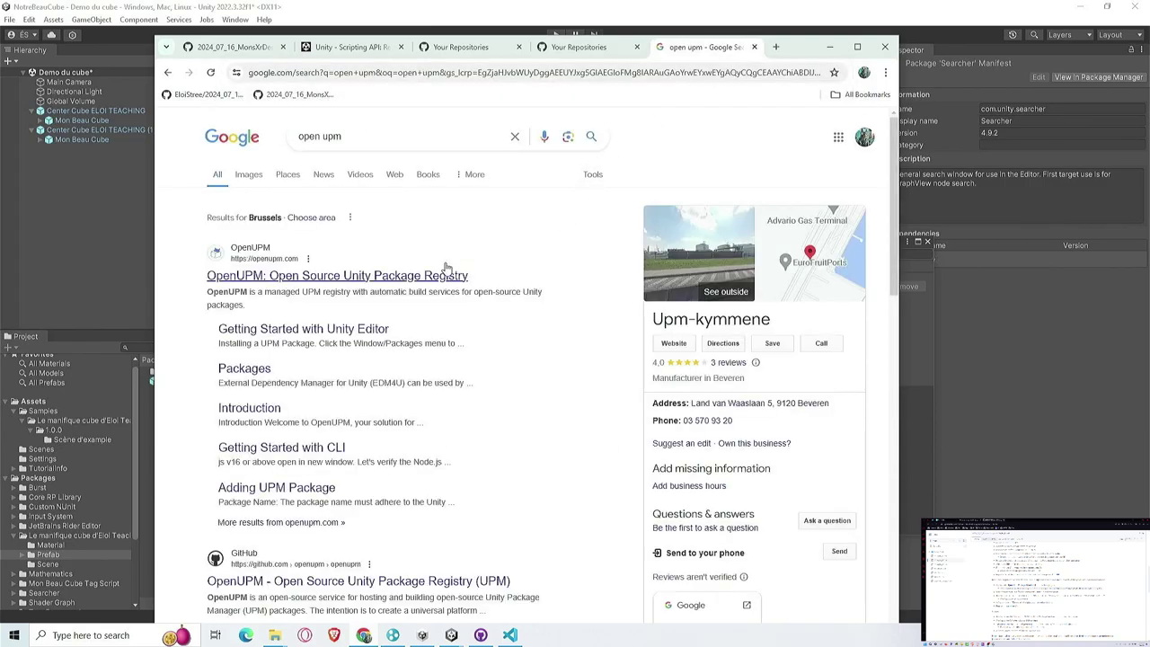
left_click(447, 274)
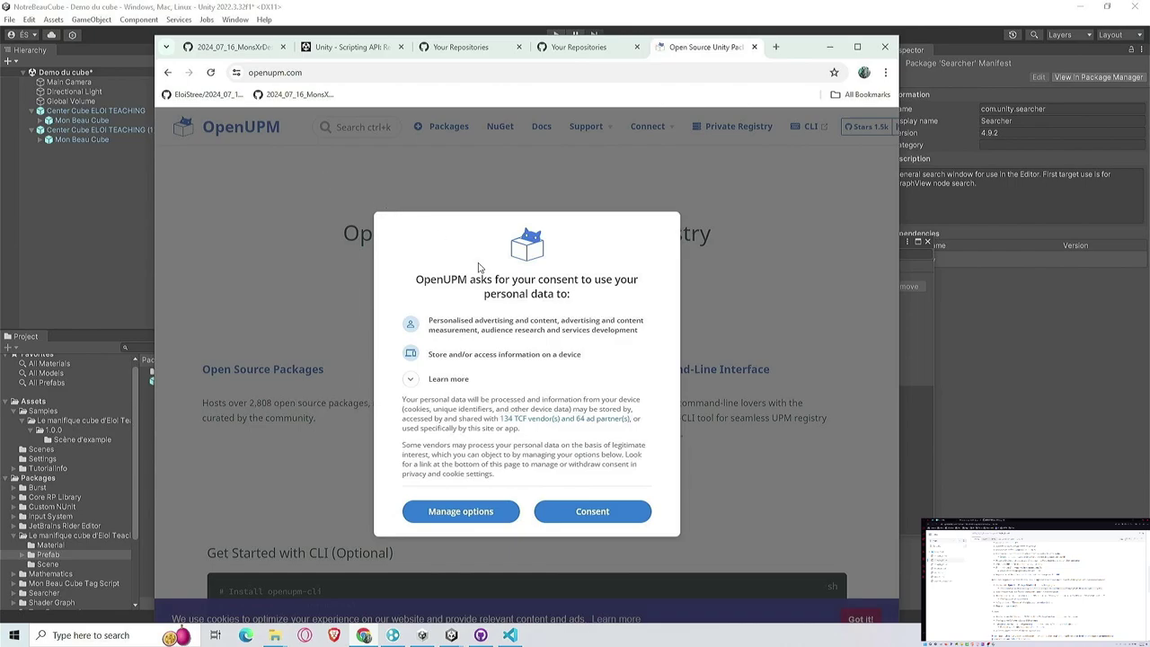
left_click(597, 510)
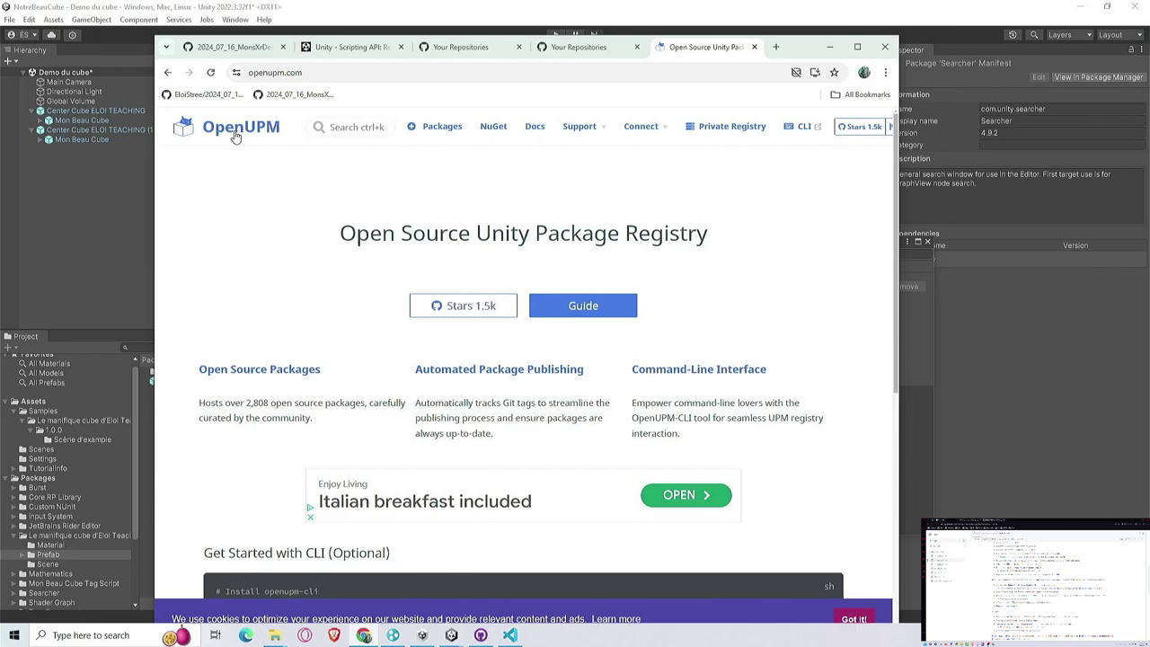
Search OpenUPM for 'jimmy', open the Jimmy Scream FPS package page, then return to Unity
scroll(365, 193, "down", 2)
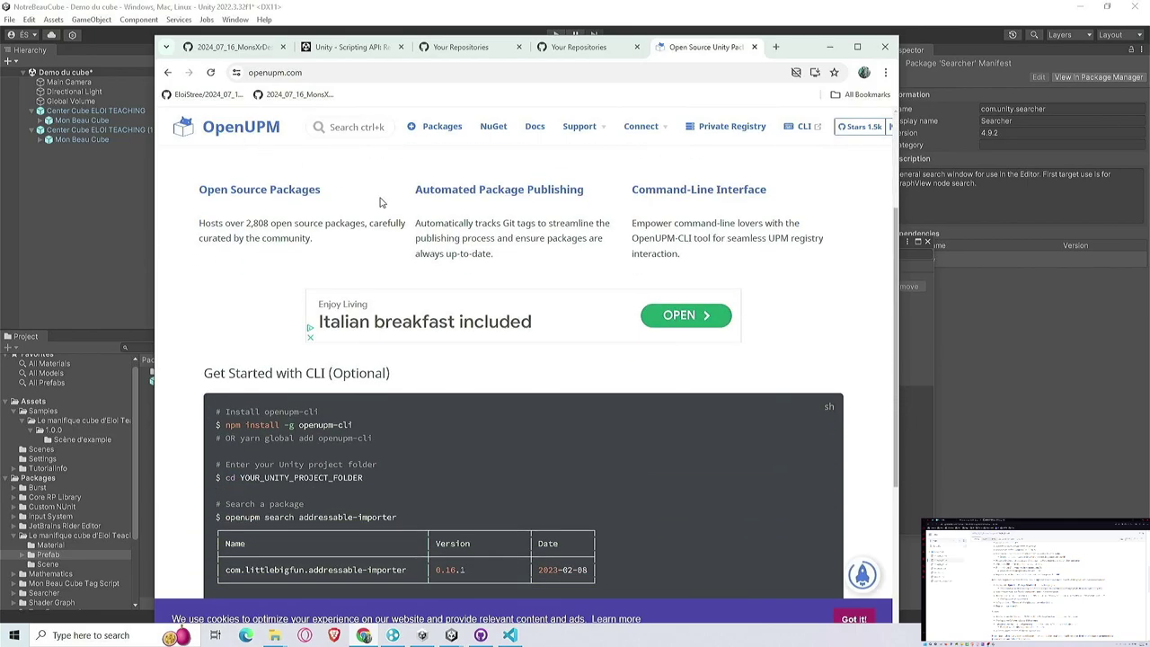
scroll(379, 202, "down", 3)
scroll(374, 211, "up", 4)
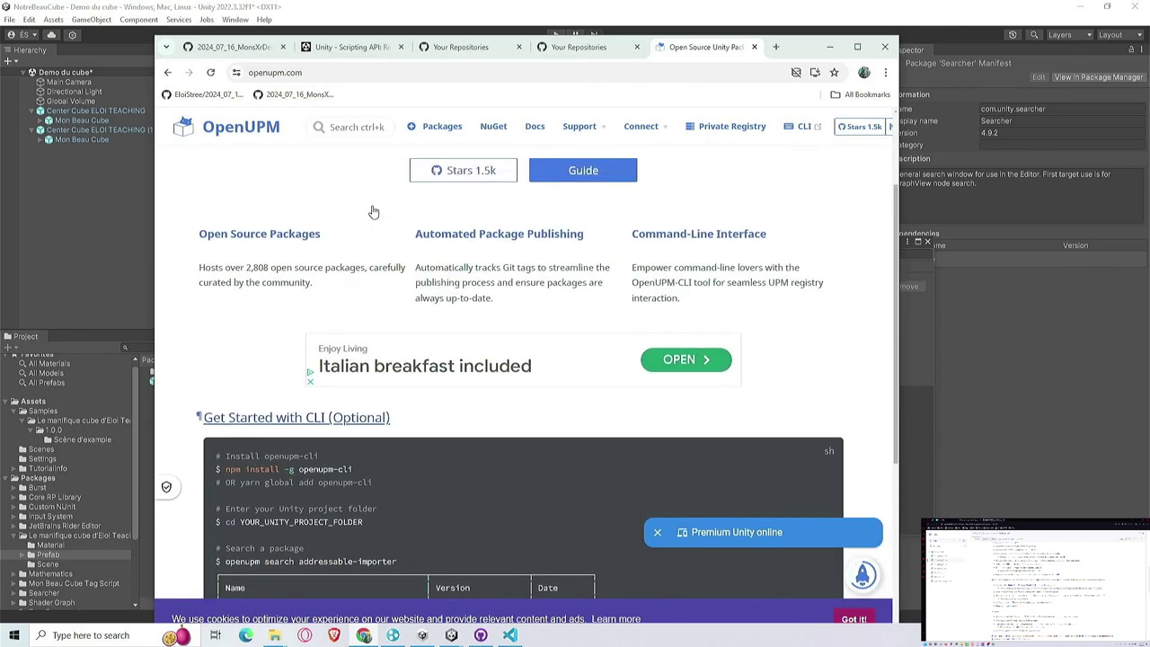
scroll(373, 211, "up", 2)
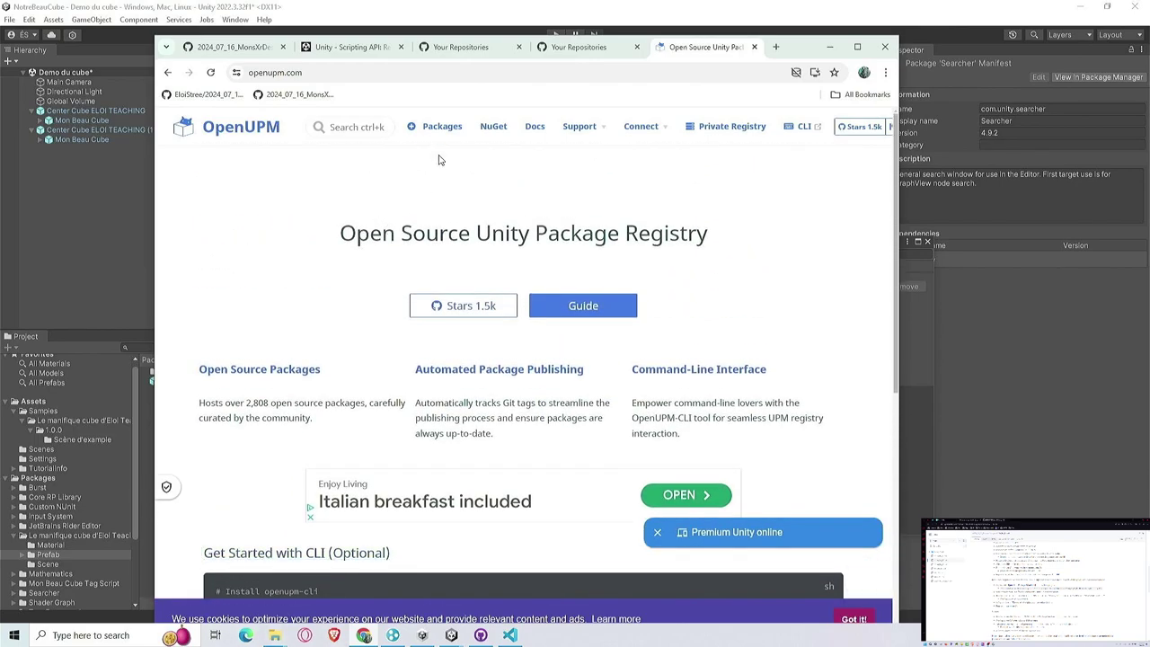
left_click(358, 127)
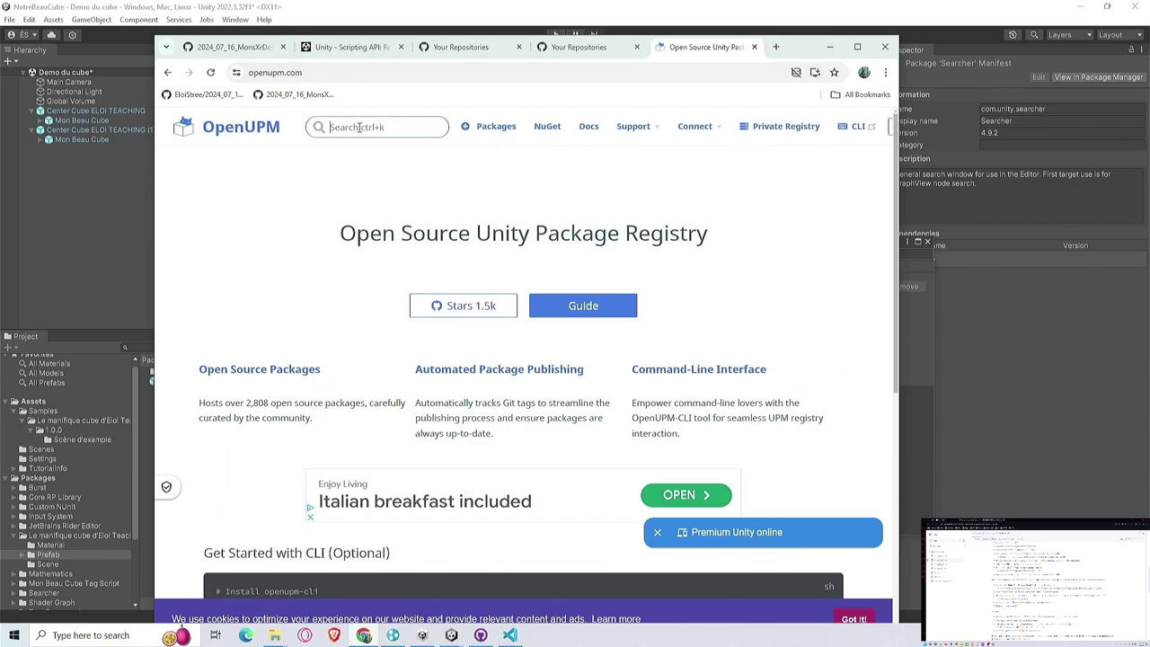
type("jimmy")
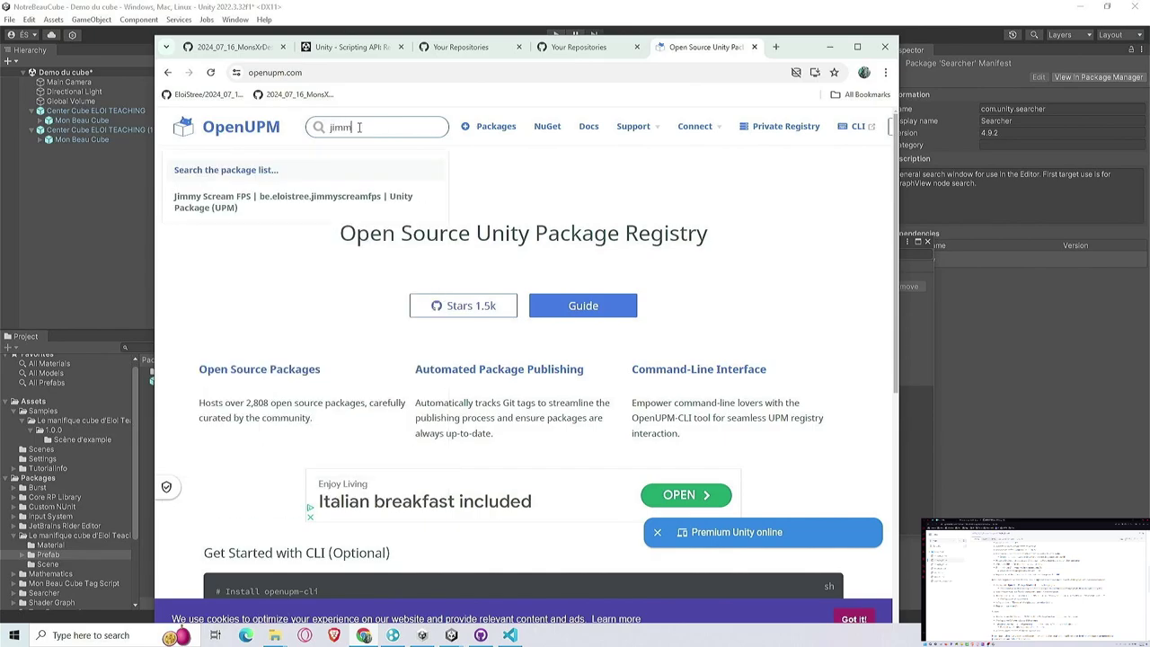
left_click(333, 200)
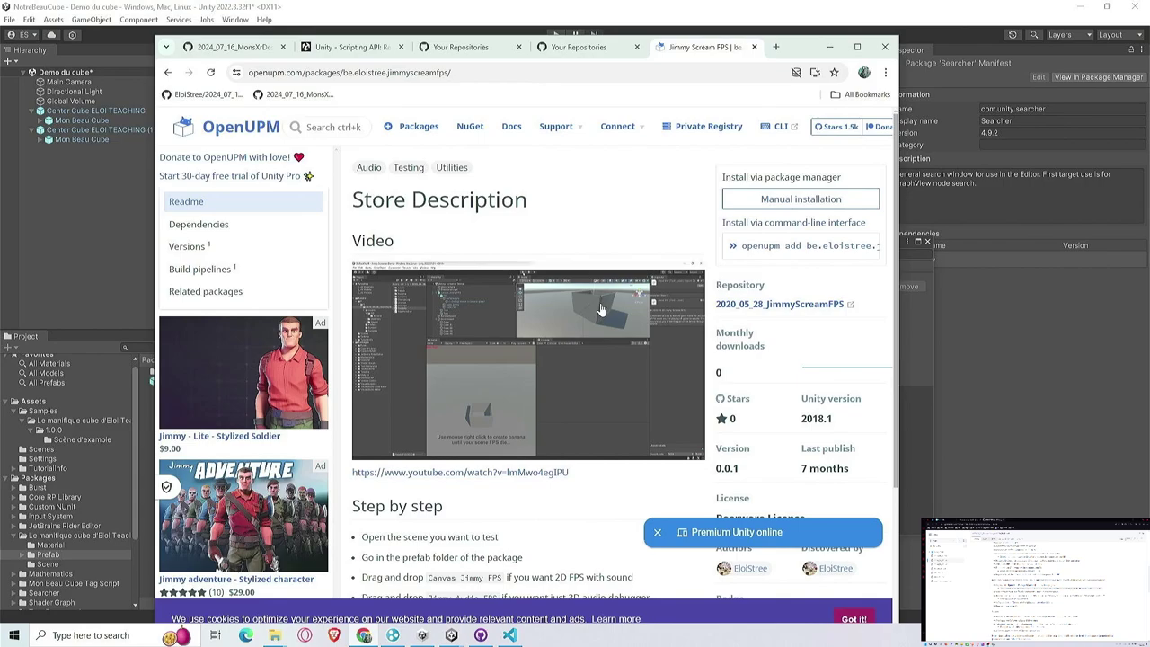
left_click(970, 358)
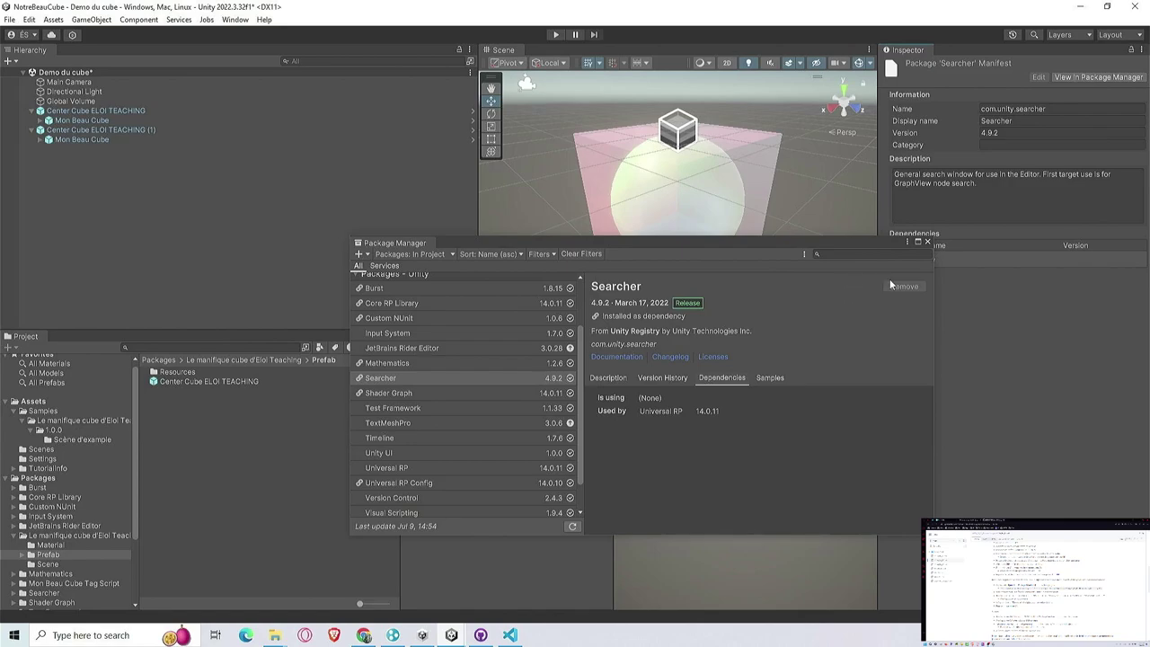
Close Package Manager and open the Mon Beau Cube Tag Script package's Scene folder under Packages
left_click(927, 242)
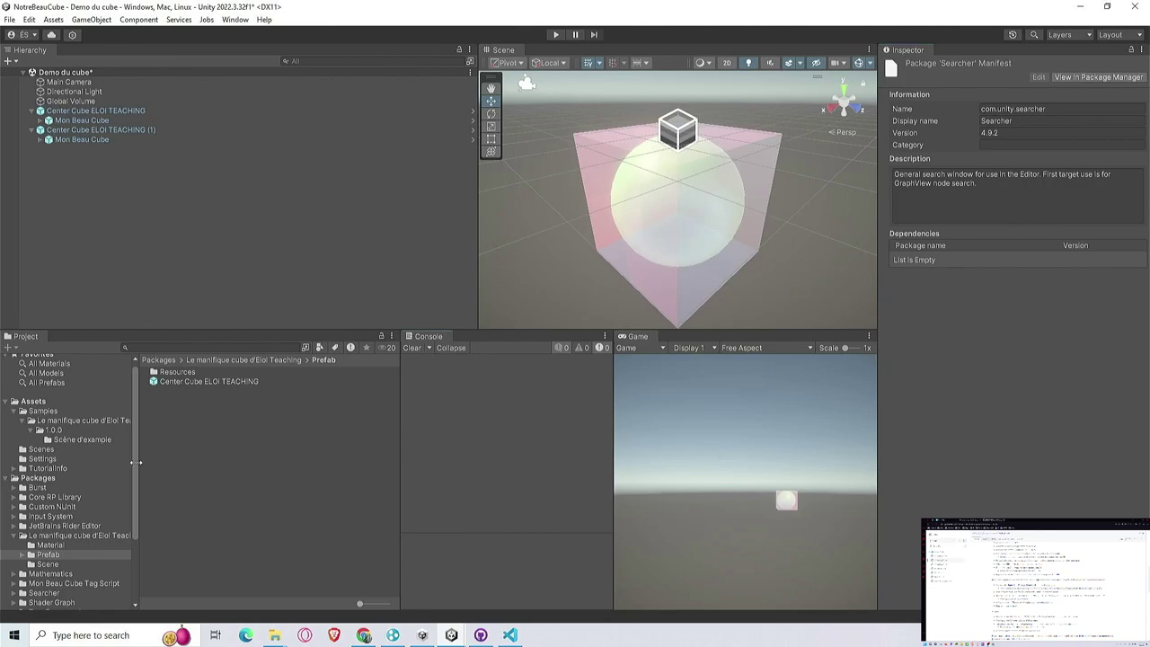
left_click(99, 537)
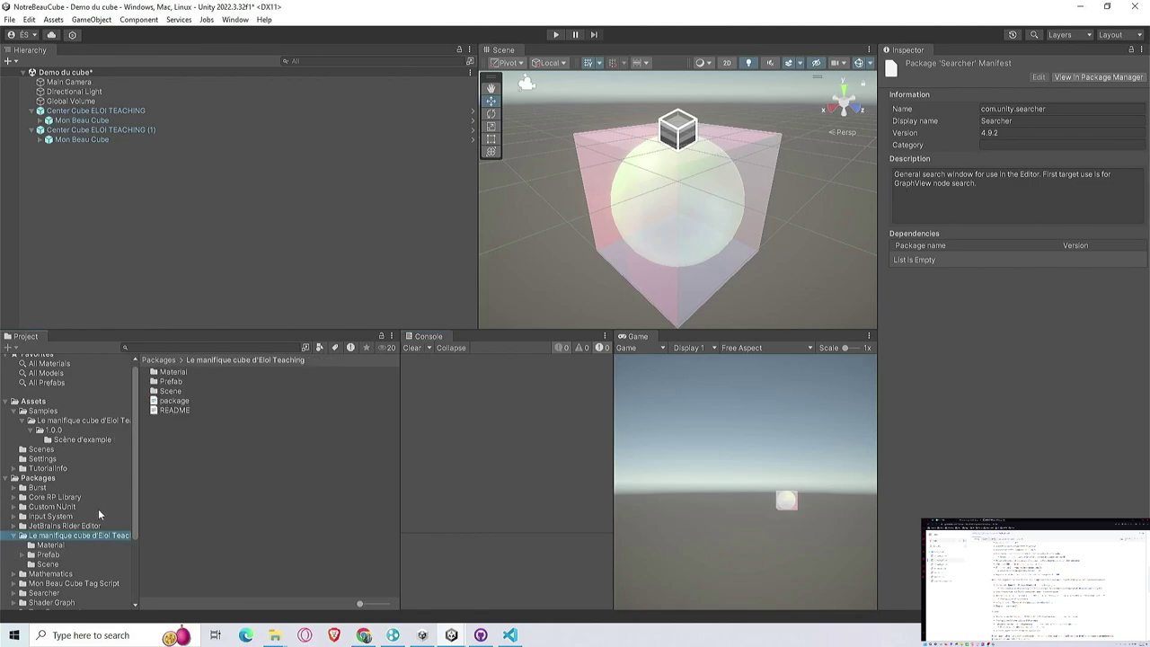
scroll(87, 514, "down", 3)
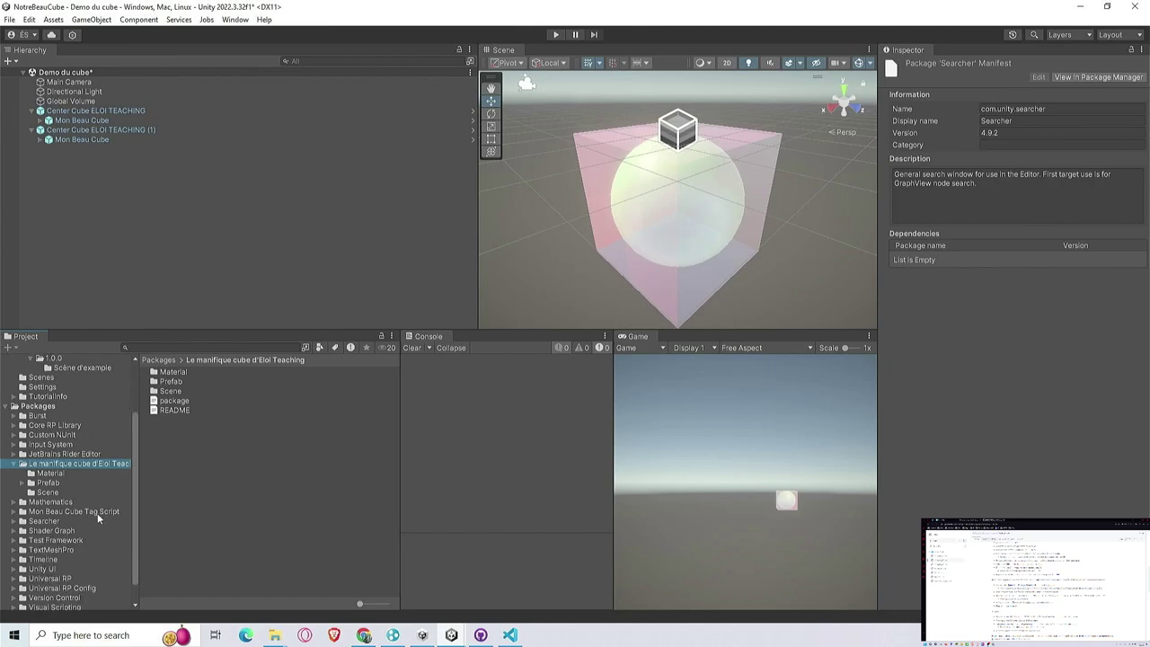
left_click(97, 513)
left_click(109, 200)
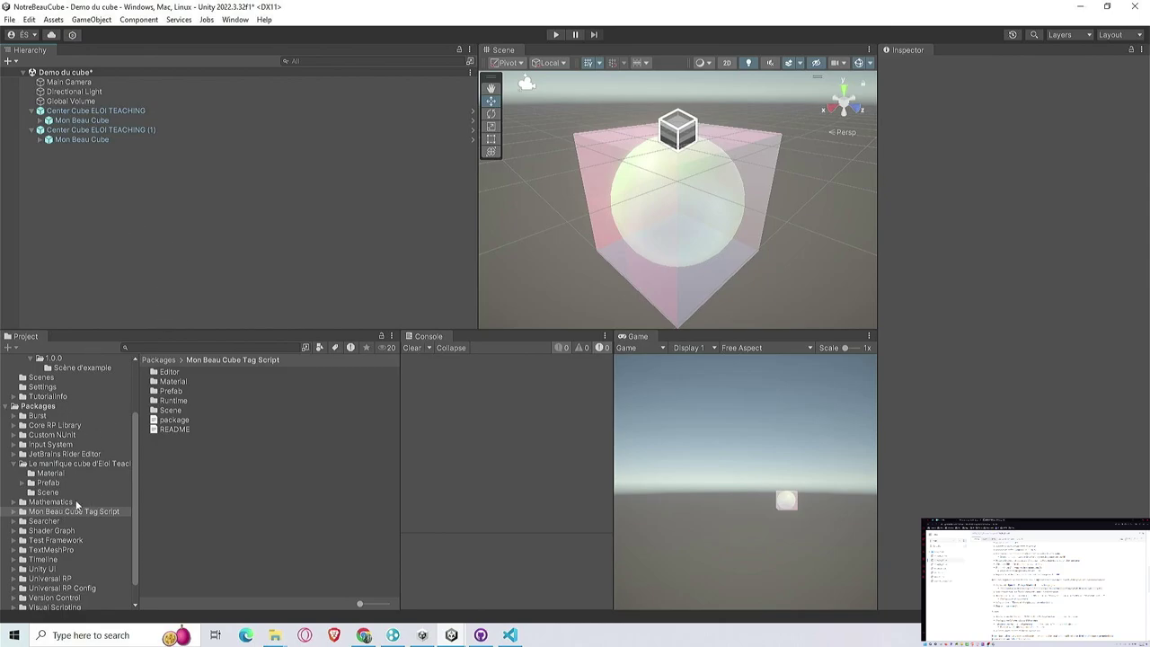
left_click(13, 512)
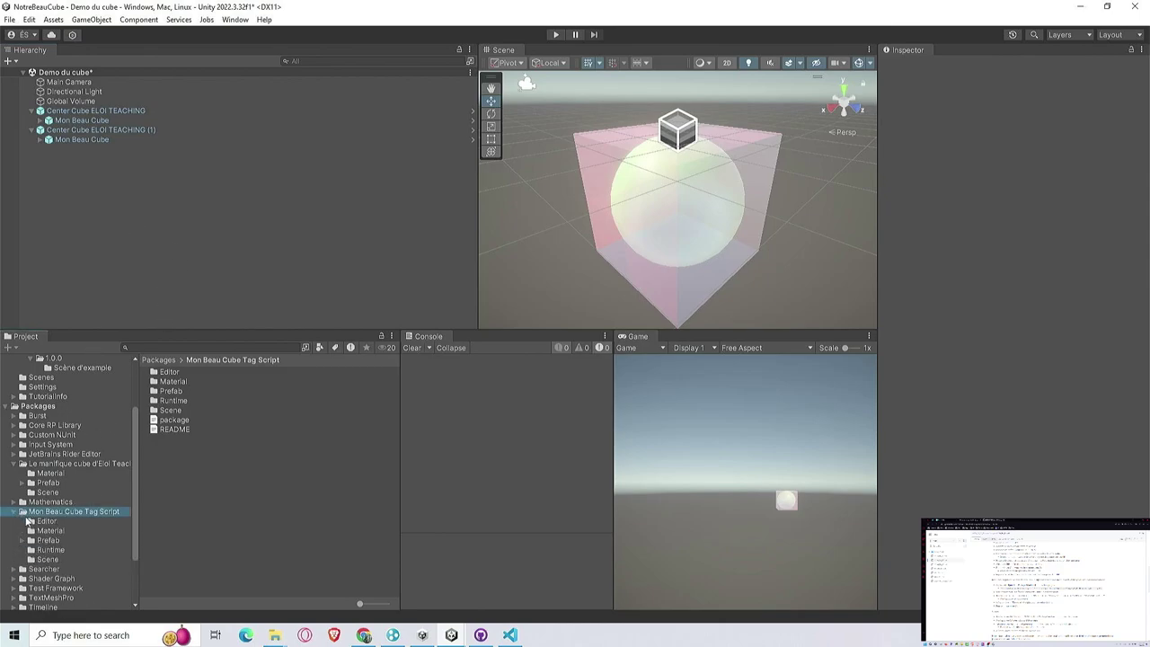
left_click(50, 559)
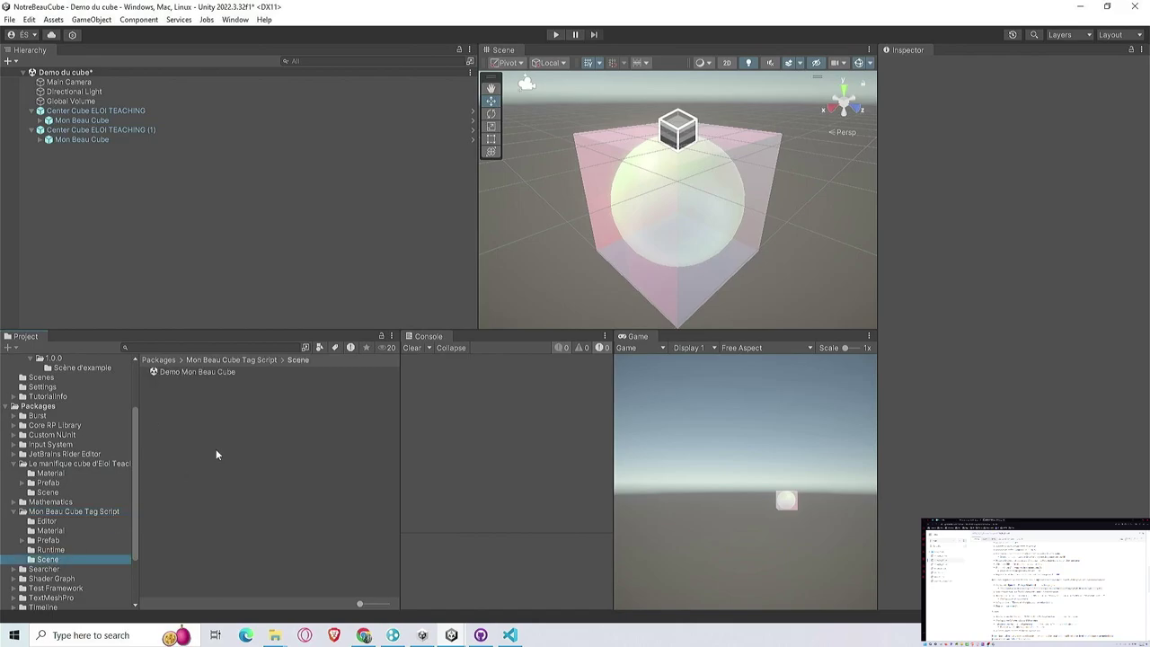
Try opening the package's Demo Mon Beau Cube scene, dismiss the read-only warning, and return to Scene
double_click(218, 370)
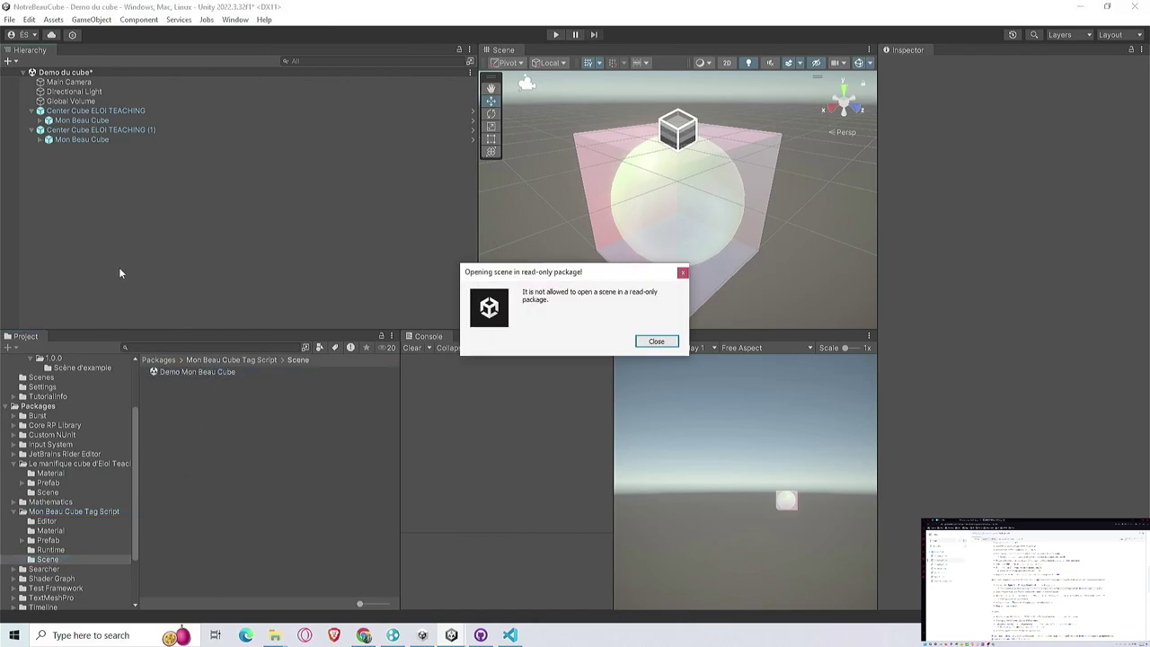
left_click(654, 342)
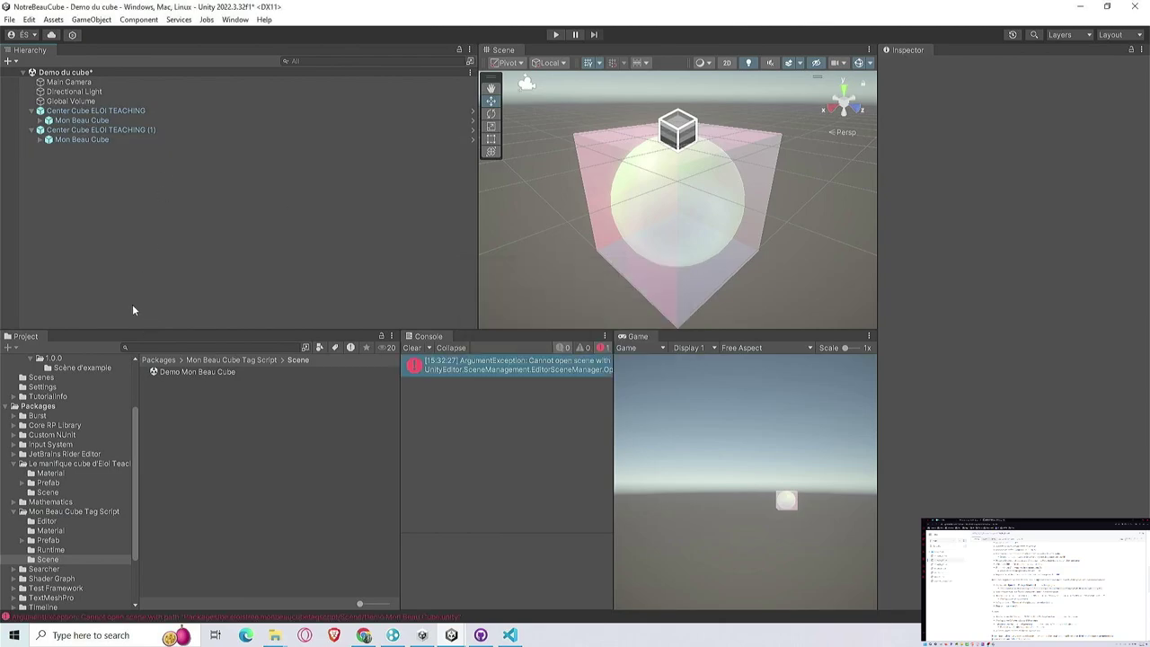
left_click(72, 512)
left_click(56, 559)
scroll(103, 478, "up", 2)
scroll(102, 478, "up", 2)
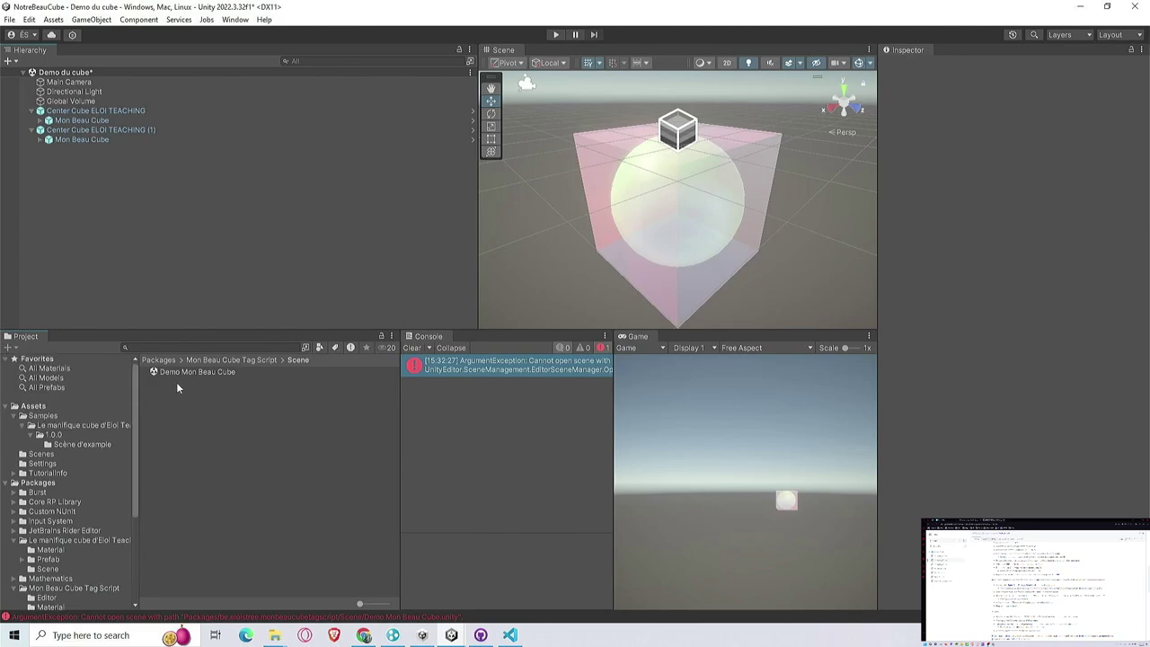
Copy Demo Mon Beau Cube into the Assets folder and open it from there
left_click_drag(190, 374, 39, 404)
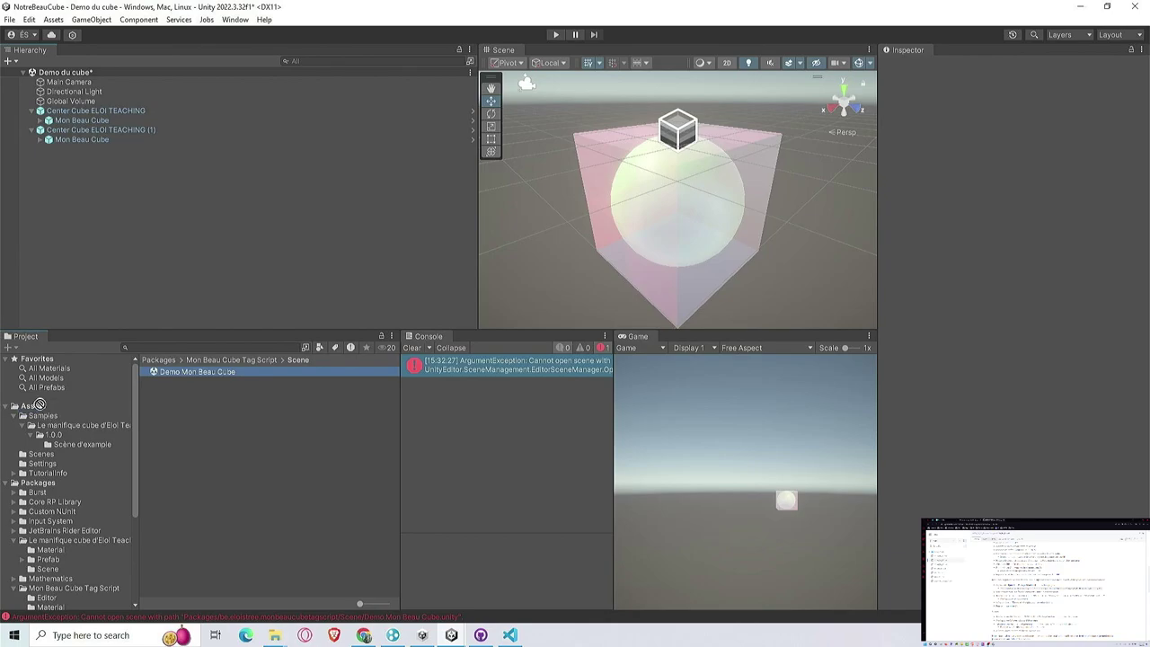
left_click_drag(40, 404, 63, 382)
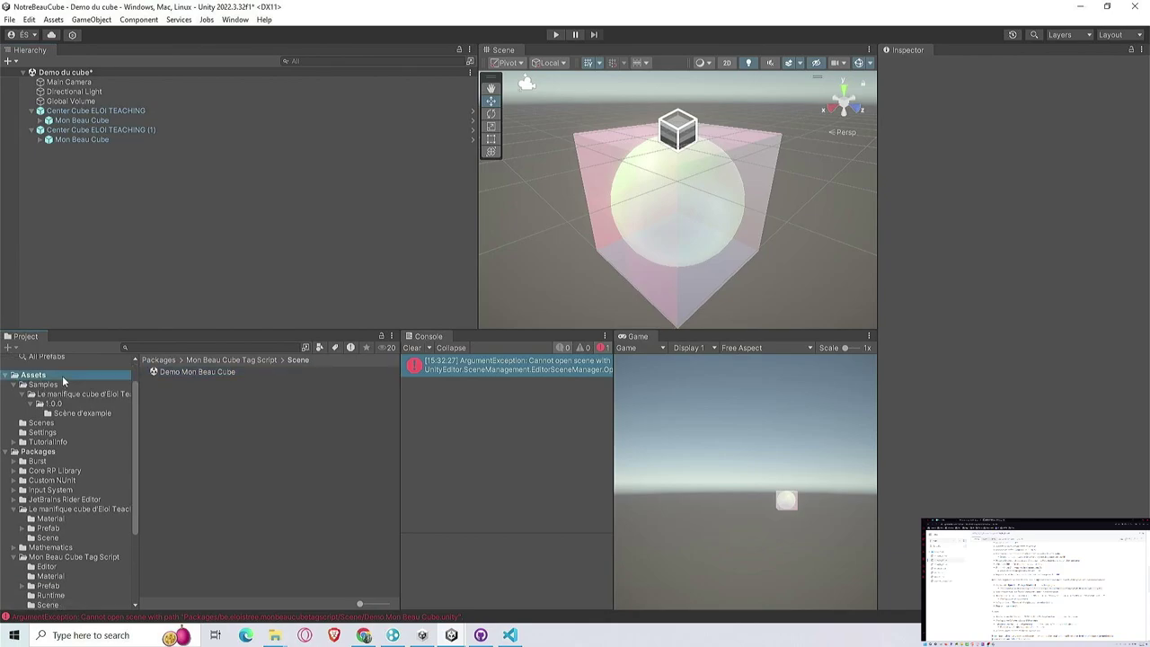
left_click(194, 410)
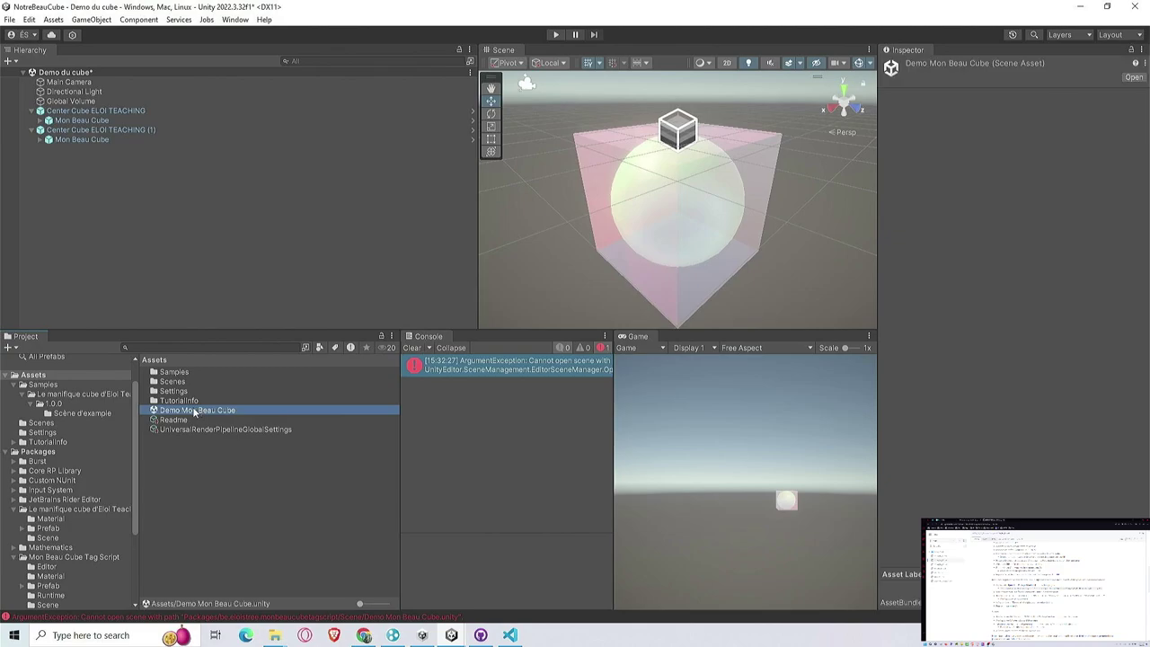
double_click(194, 410)
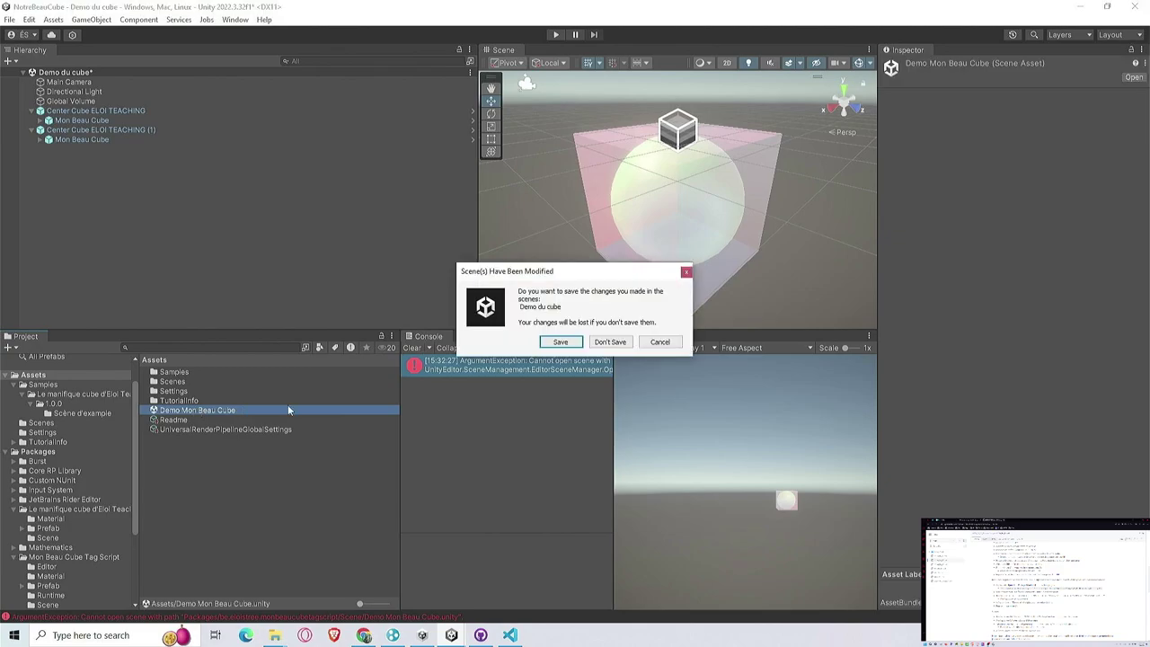
Load the scene without saving Demo du cube, frame Demo Cube Tag Prefab B, and orbit to all three cubes
left_click(610, 342)
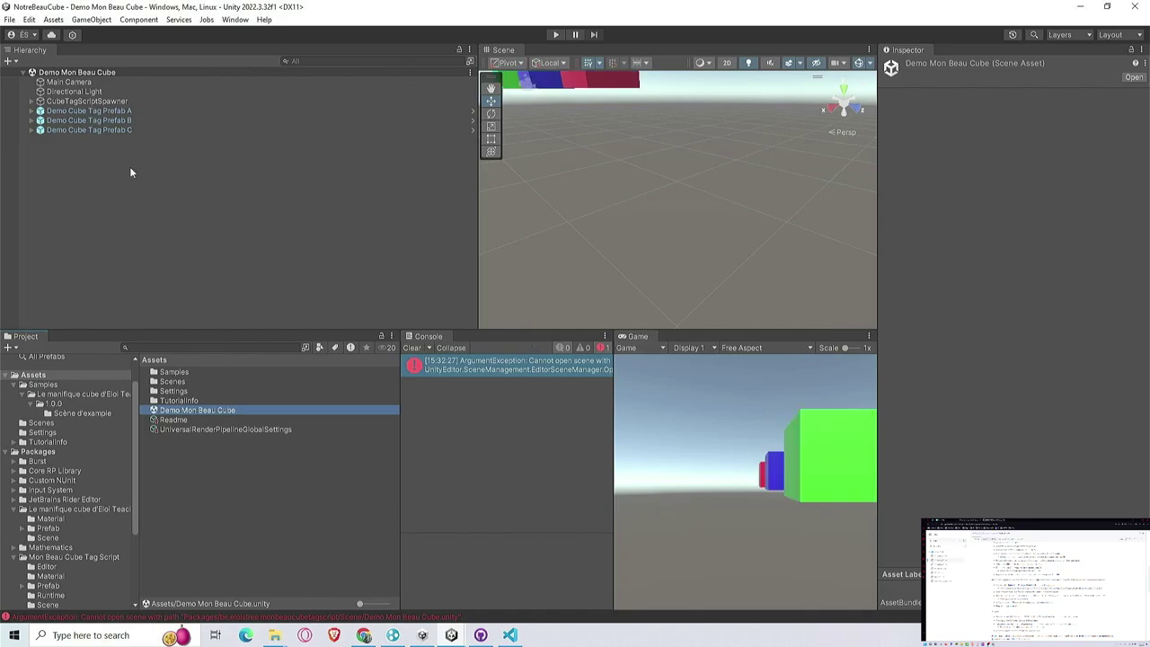
left_click(242, 121)
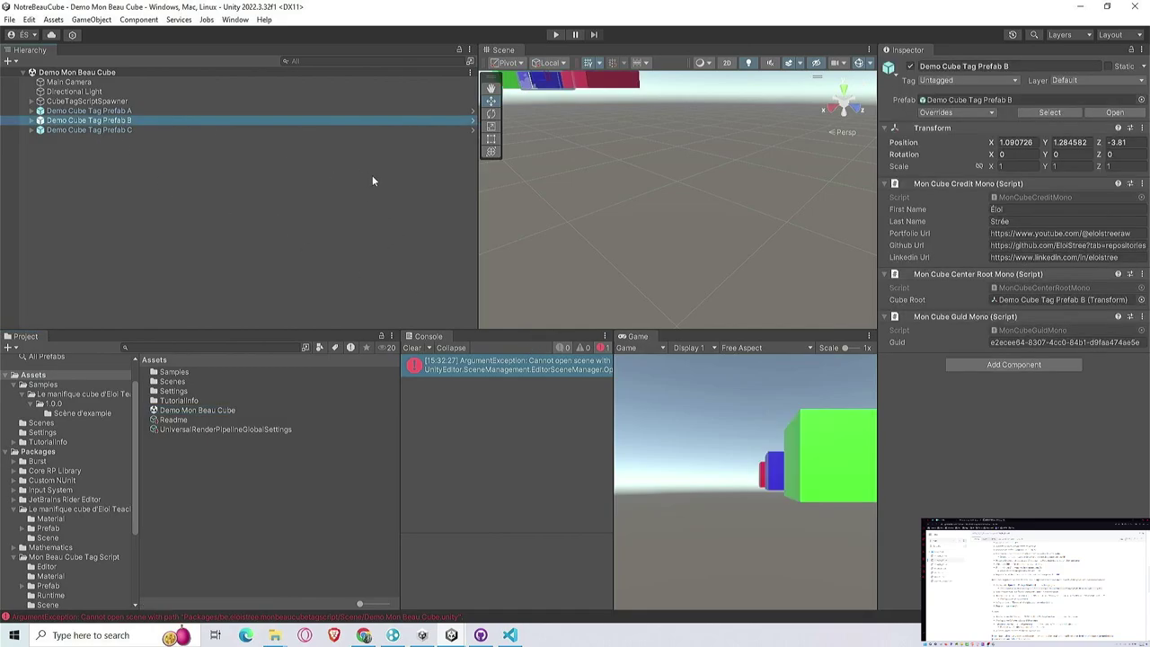
key("f")
scroll(515, 198, "down", 2)
scroll(610, 193, "down", 2)
scroll(613, 195, "down", 2)
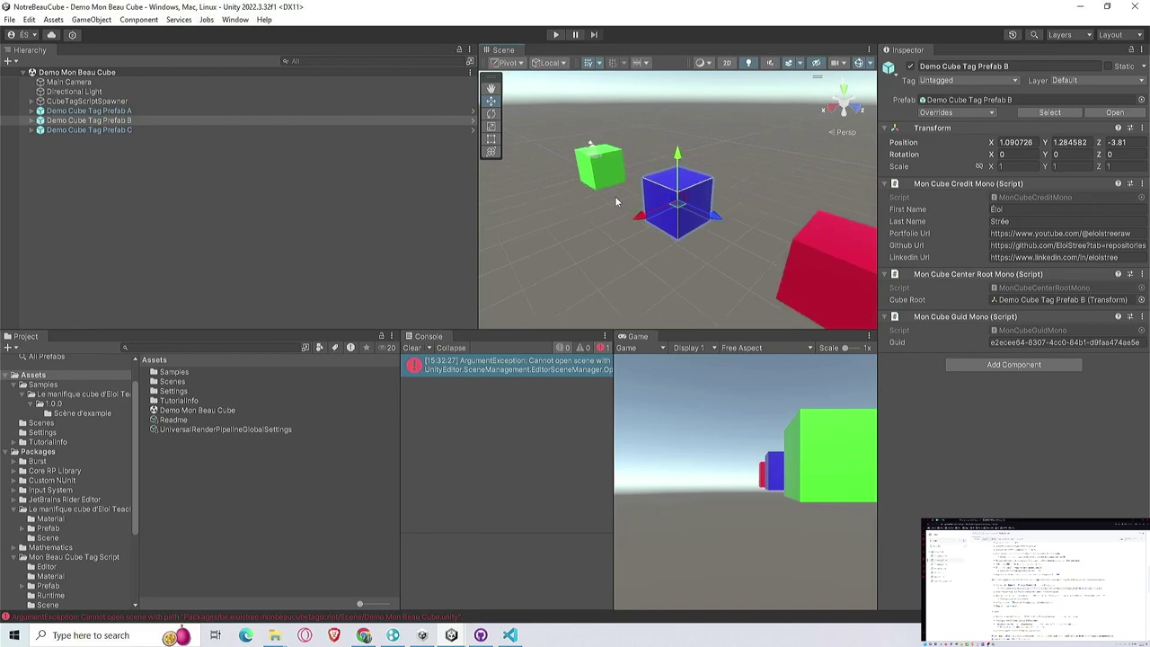
scroll(615, 195, "down", 2)
right_click_drag(587, 200, 764, 256)
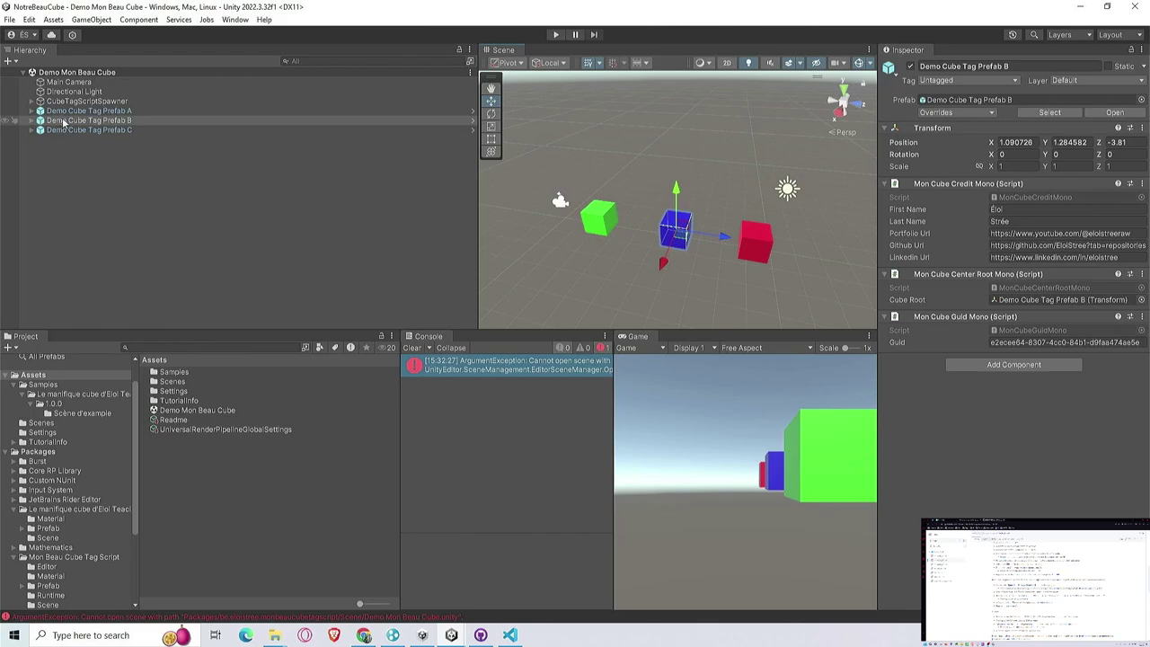
Expand CubeTagScriptSpawner, inspect Displayer Solo and Displayer Per Name, then select Demo Cube Tag Prefab A–C
left_click(31, 100)
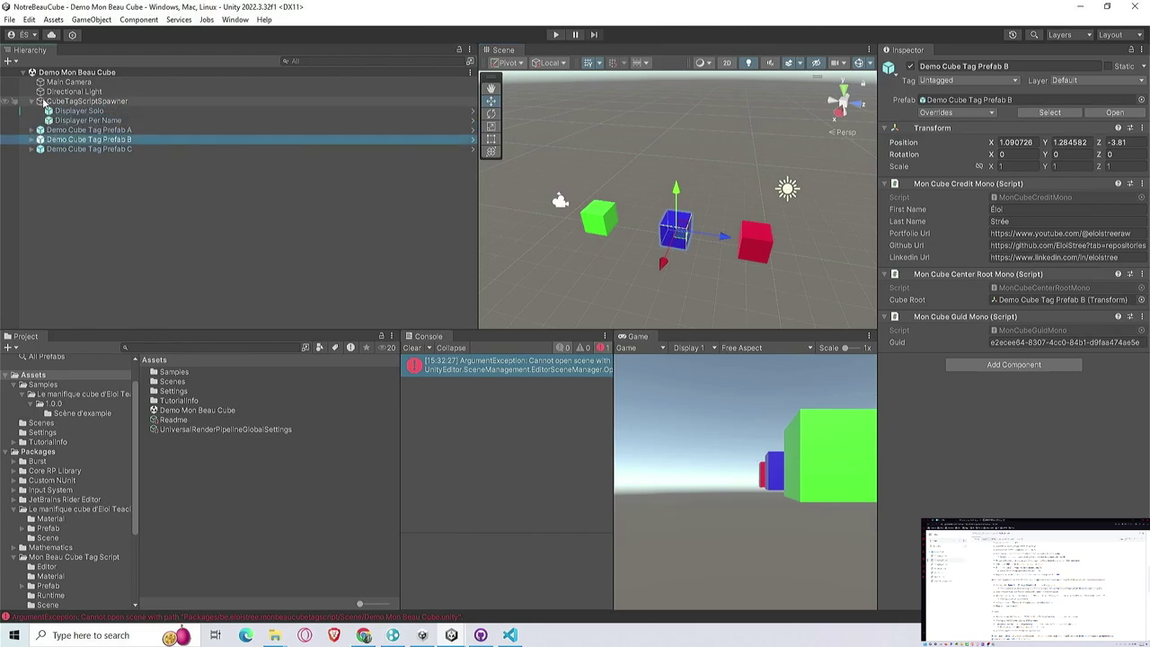
left_click(74, 113)
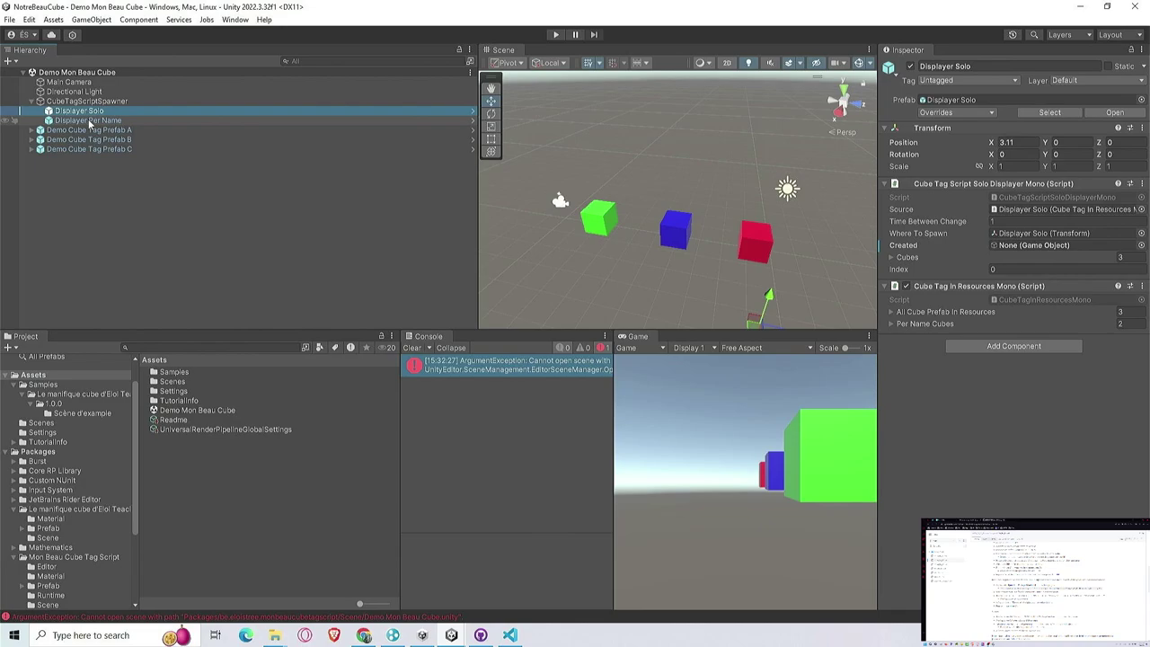
left_click(89, 121)
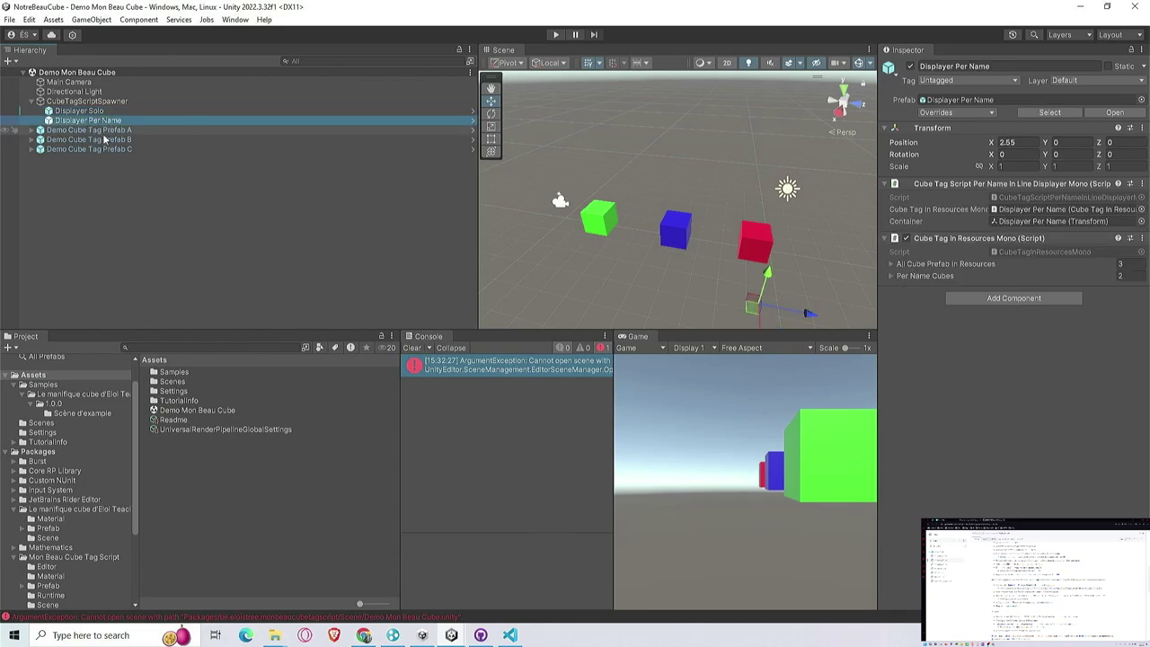
left_click(104, 130)
left_click(105, 149, "shift")
Delete the three demo cube prefabs, frame Displayer Per Name and clear the console errors
key("Delete")
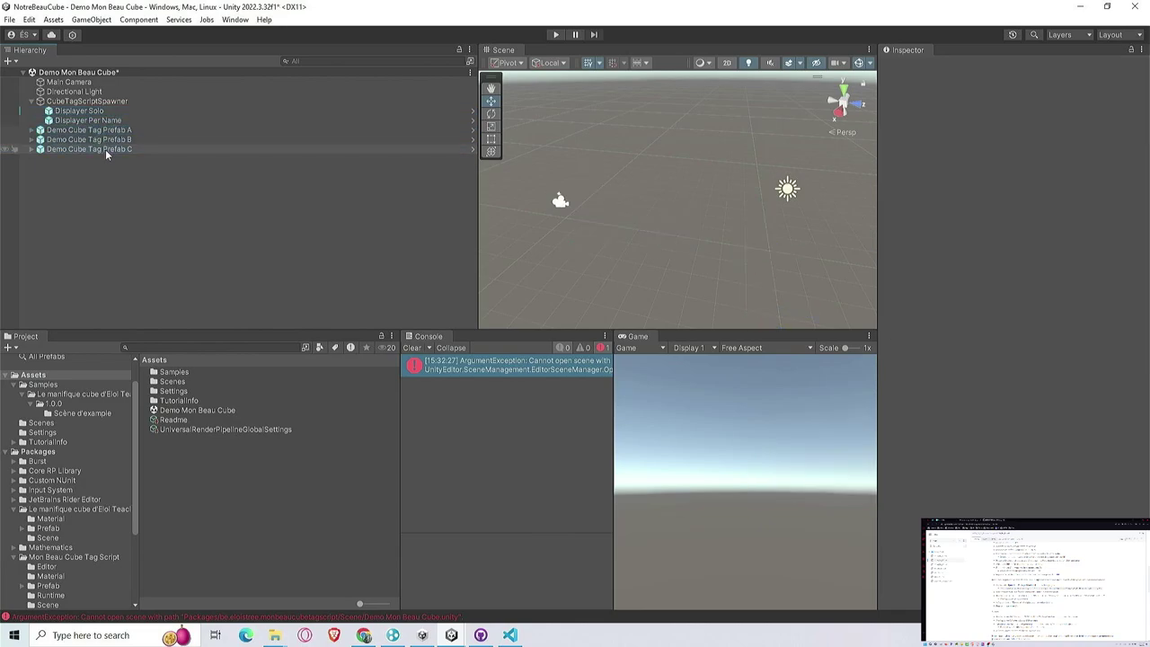
left_click(108, 123)
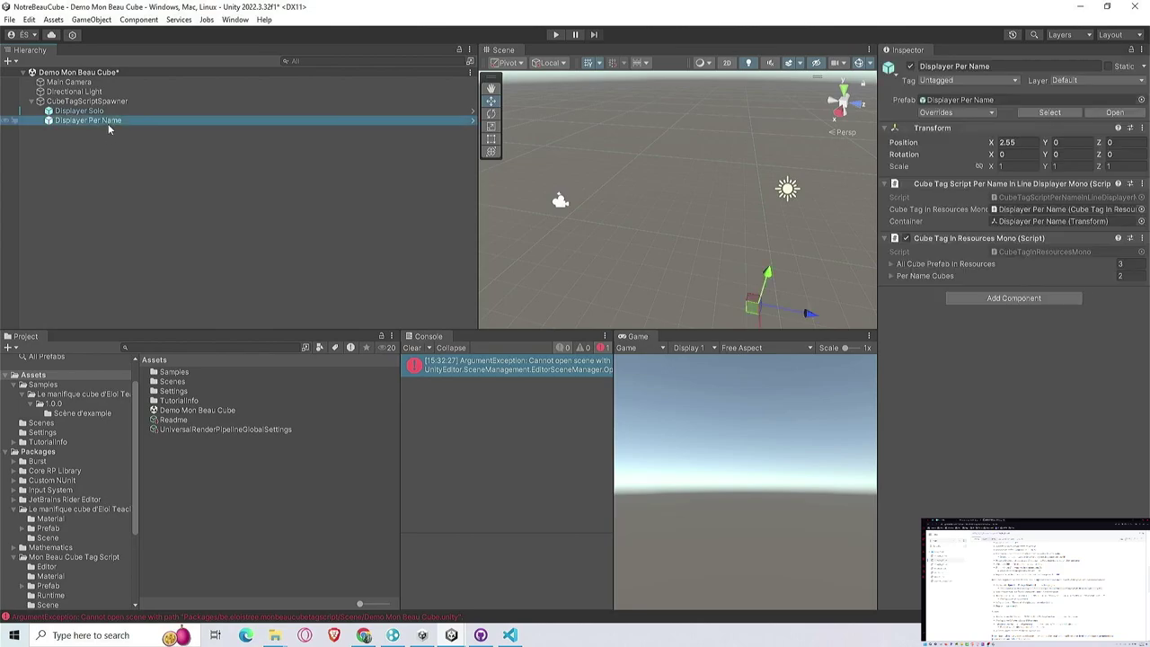
key("f")
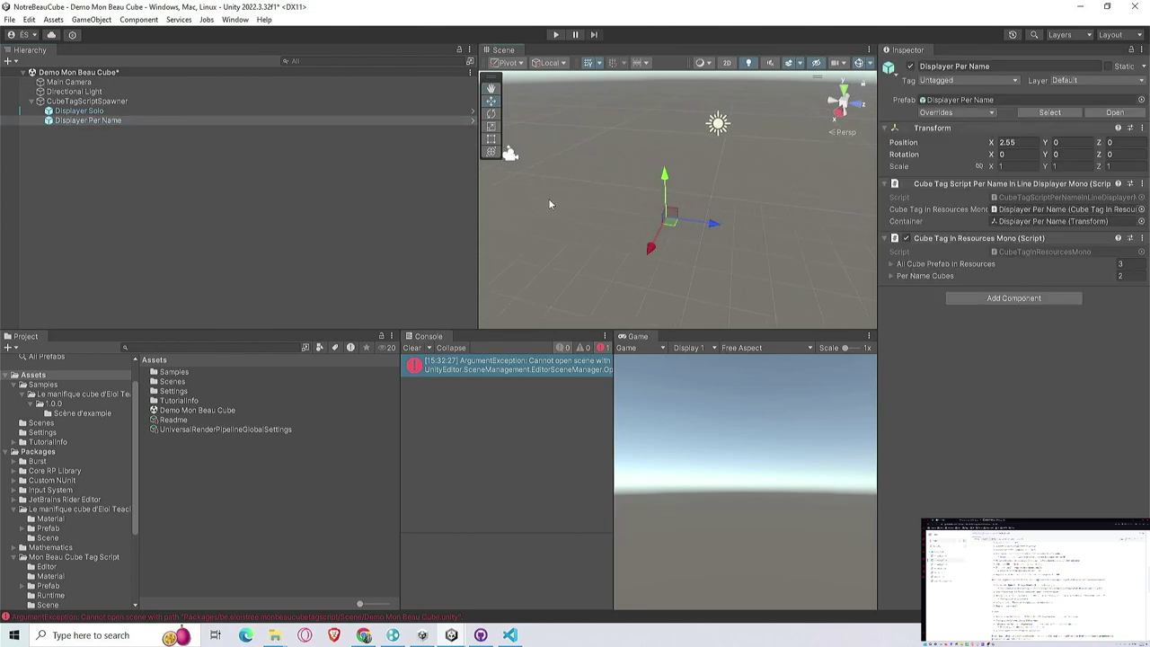
left_click(413, 348)
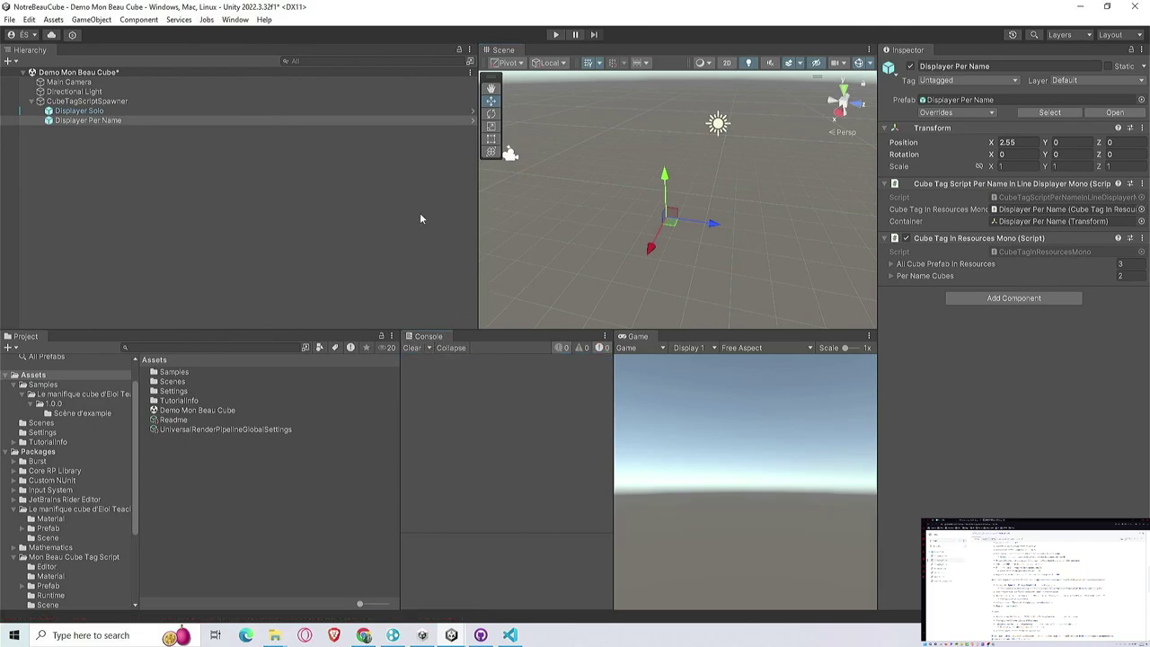
Reload the cube prefabs from Resources and spawn the cubes for each name
right_click(943, 238)
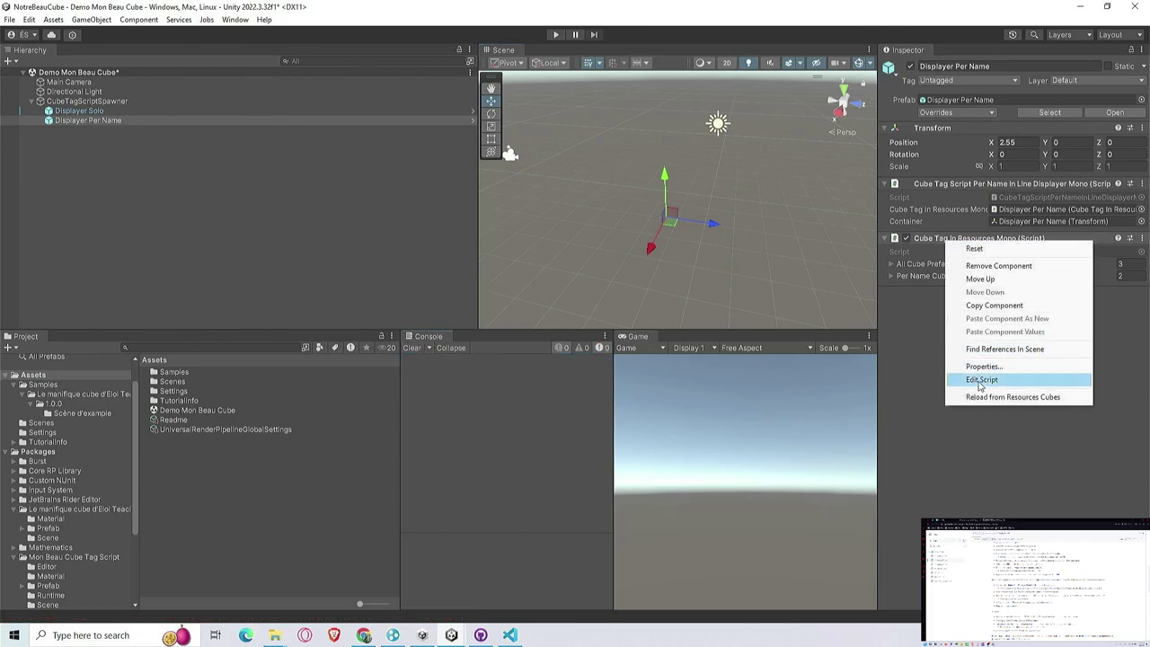
left_click(1006, 396)
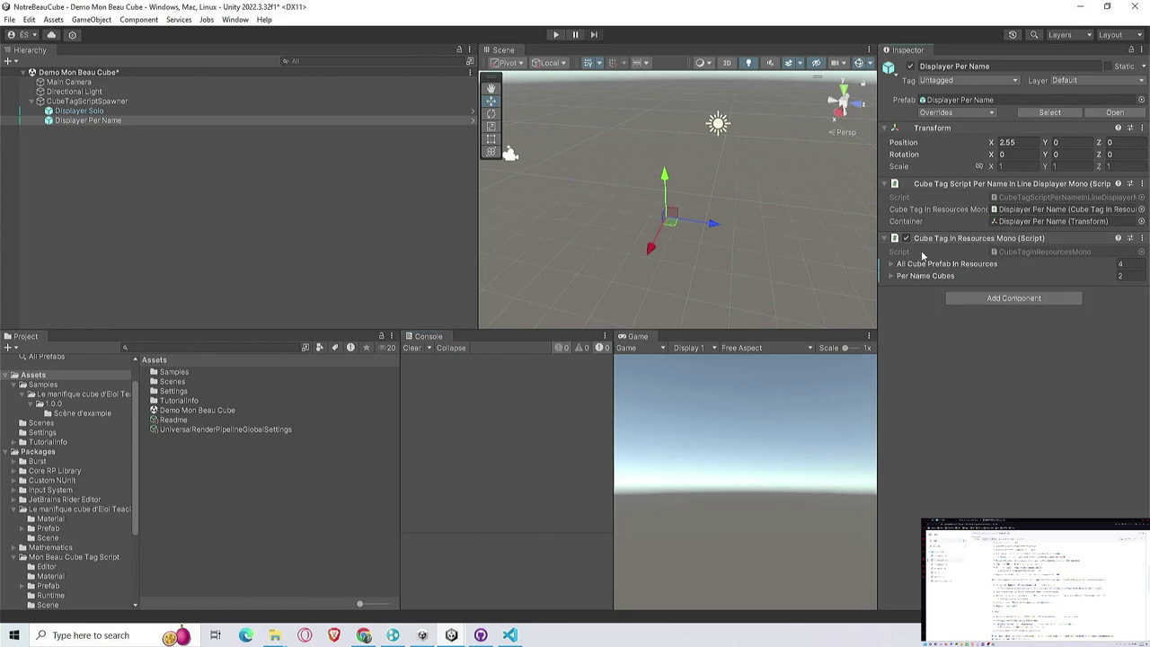
right_click(962, 238)
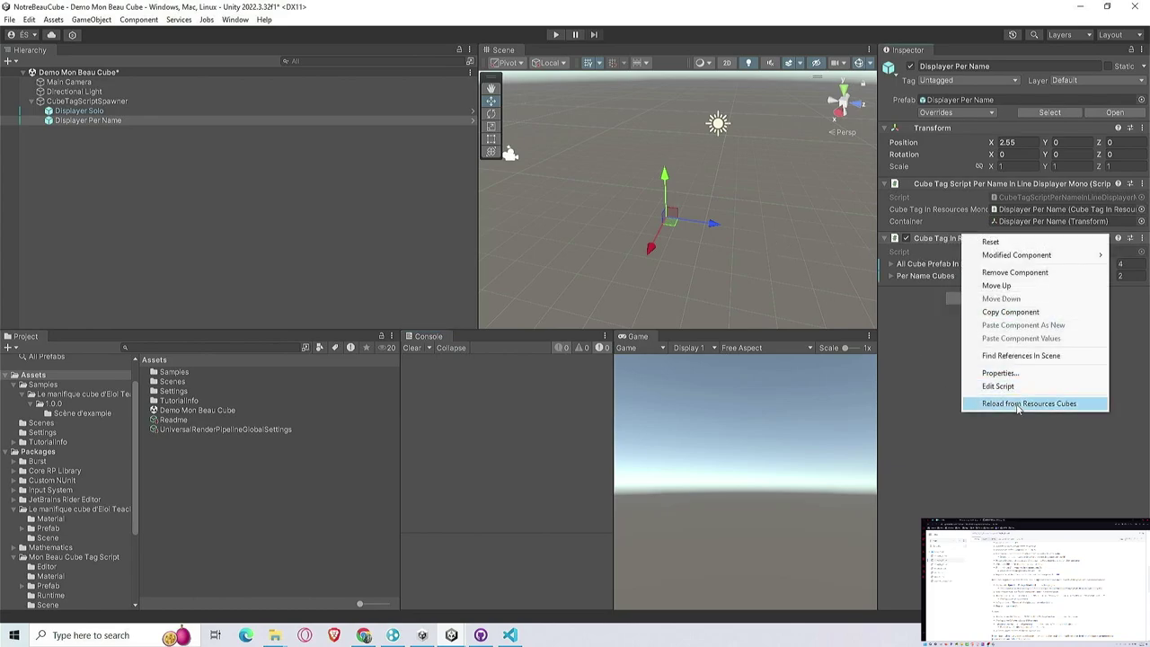
left_click(949, 237)
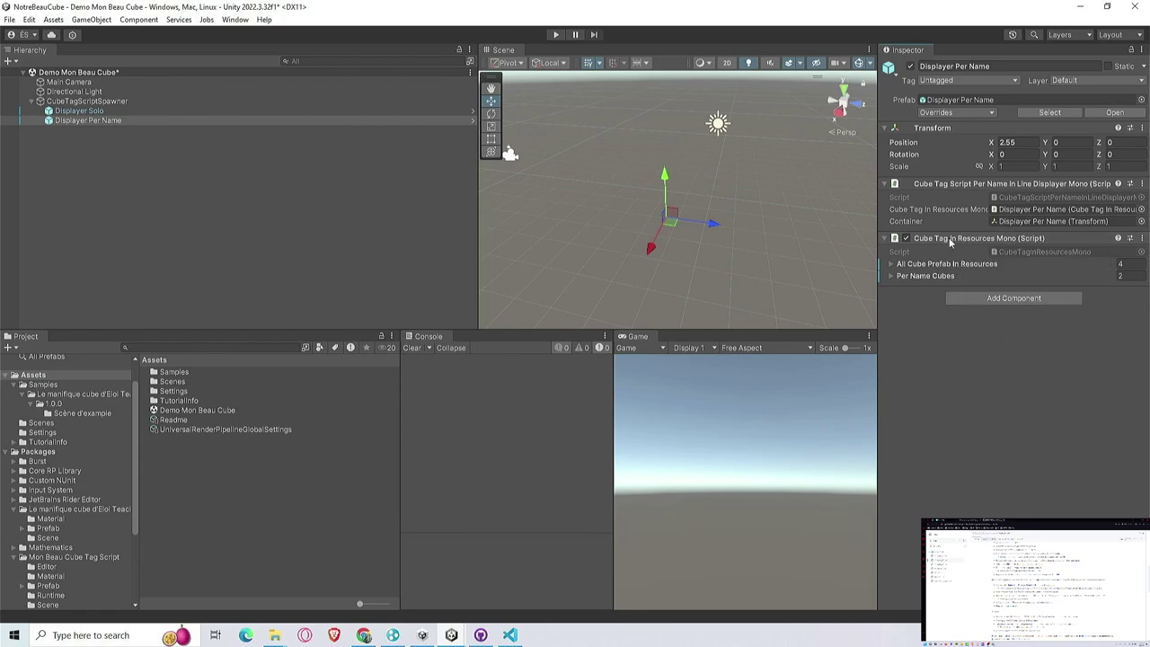
right_click(955, 183)
left_click(988, 353)
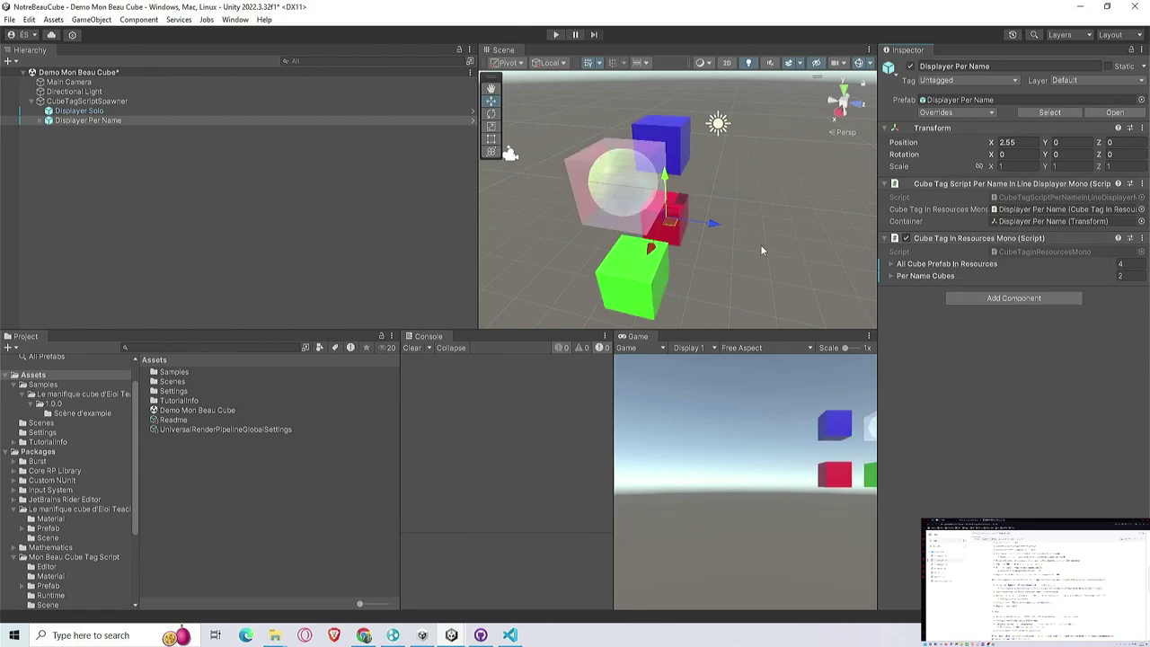
Expand Per Name Cubes and both name groups in the Inspector to show their cubes
mouse_move(576, 255)
left_mouse_down("alt")
mouse_move(751, 245)
mouse_move(798, 230)
left_mouse_up("alt")
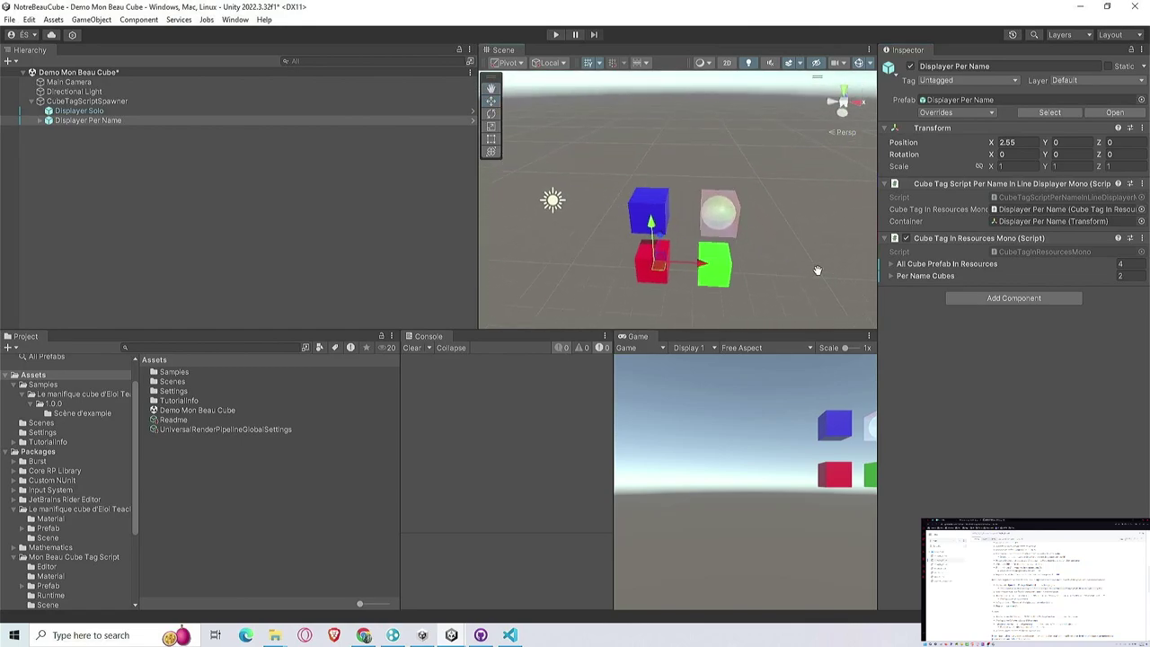
middle_click_drag(793, 229, 778, 209)
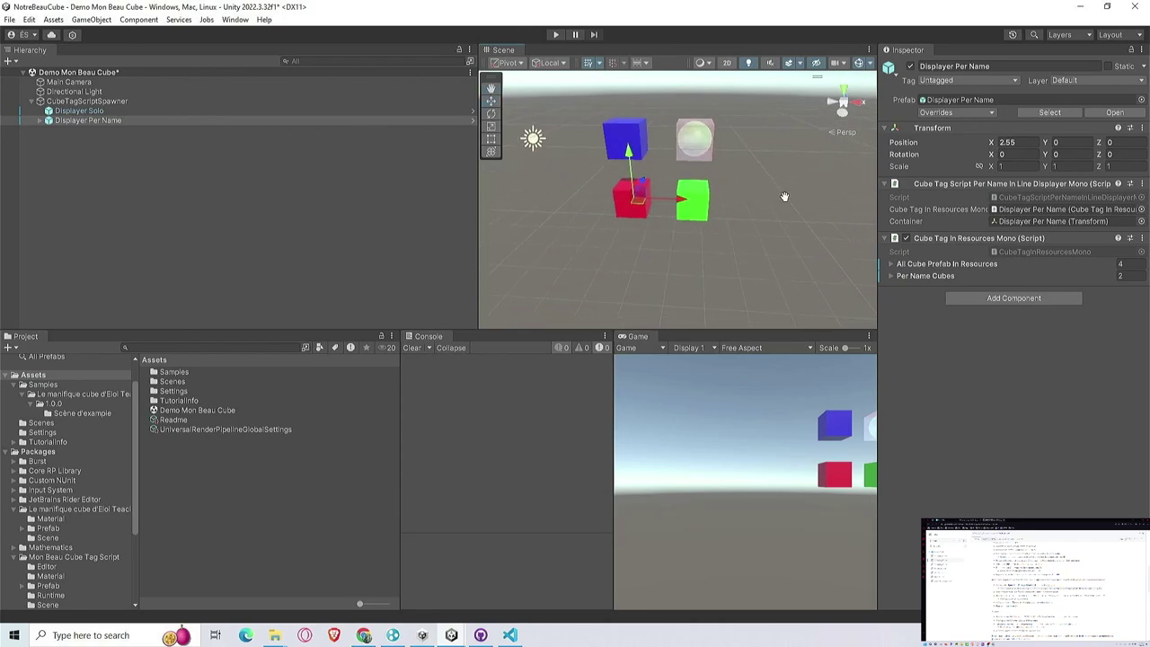
left_click(888, 277)
left_click(890, 275)
left_click(902, 288)
left_click(903, 326)
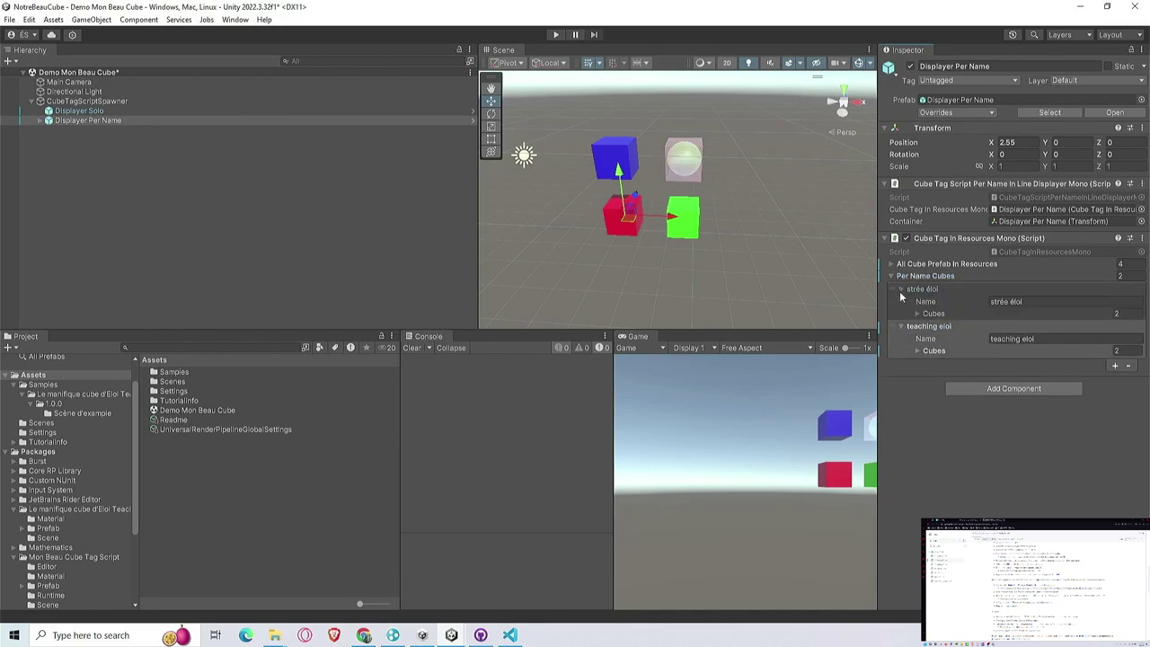
left_click(918, 314)
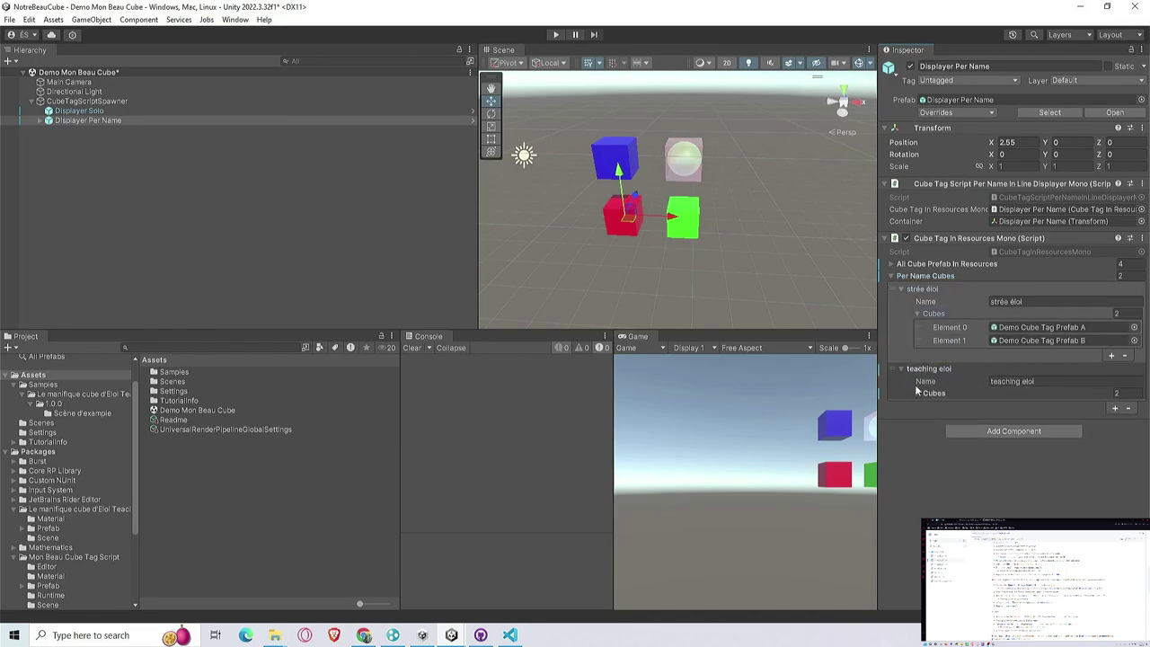
left_click(918, 393)
Ping the group prefabs Demo Cube Tag Prefab B and Mon Beau Cube in the project, then deselect
left_click(1056, 383)
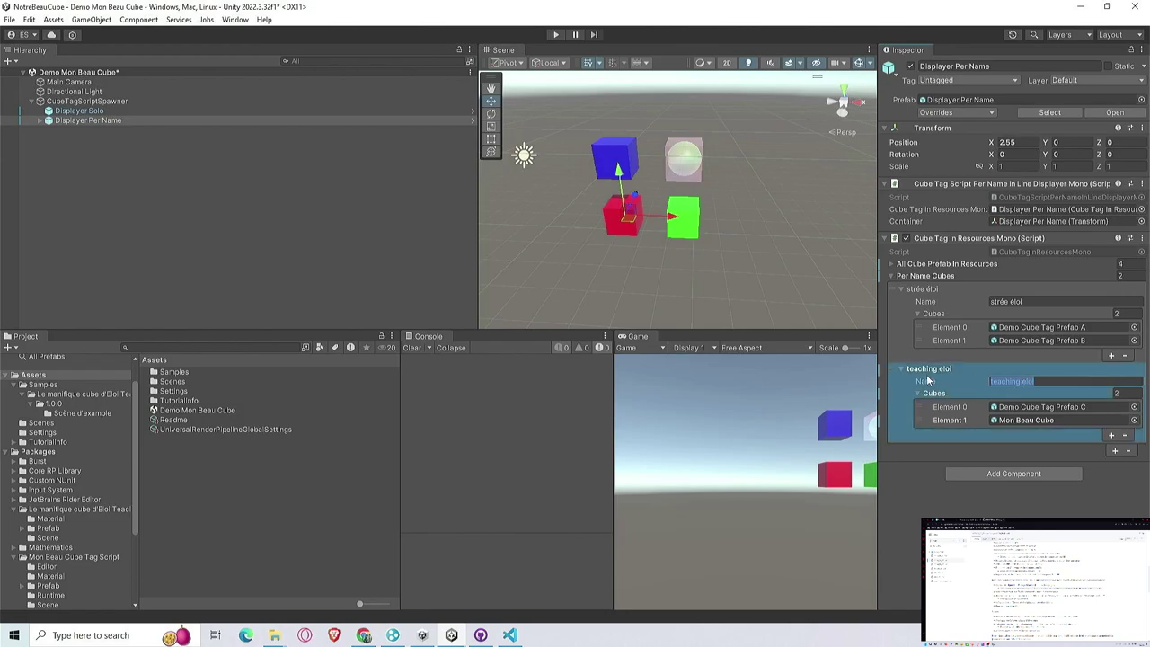
left_click(1021, 303)
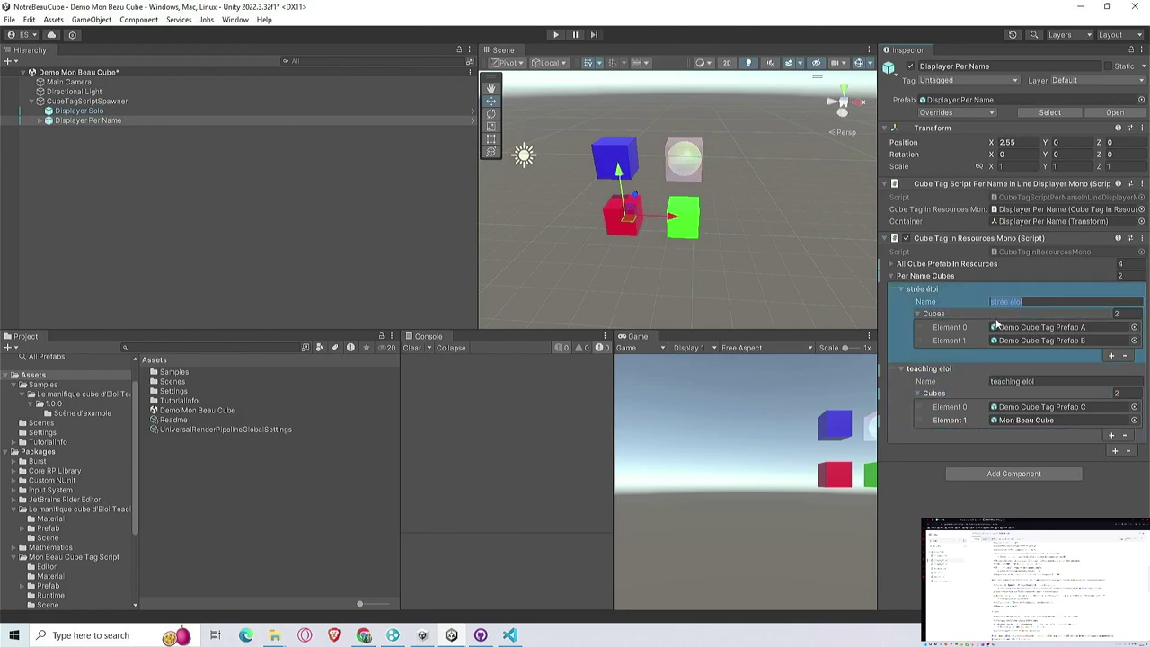
left_click(1033, 340)
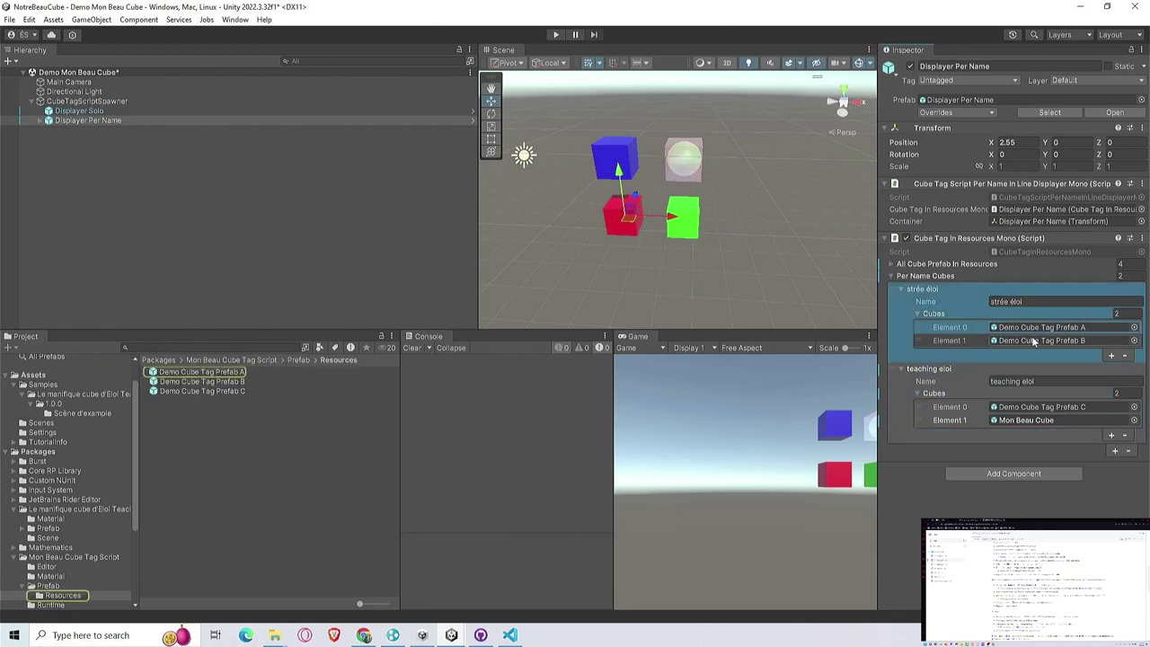
left_click(1034, 418)
left_click(940, 372)
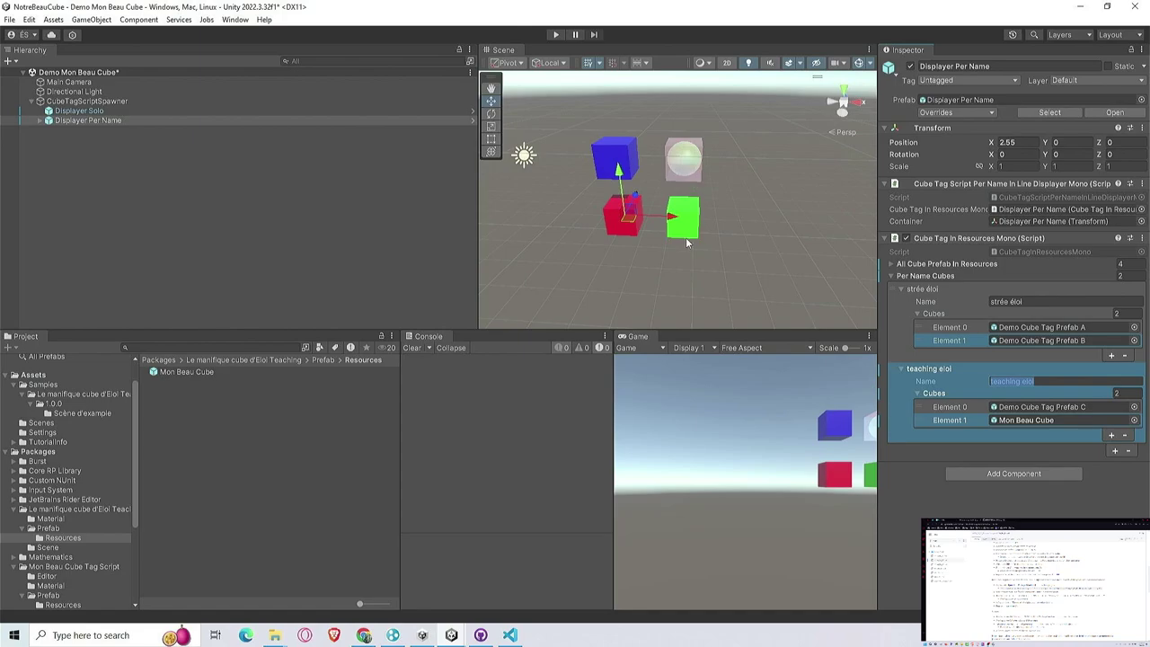
left_click(748, 247)
middle_click_drag(758, 246, 660, 247)
scroll(660, 247, "down", 2)
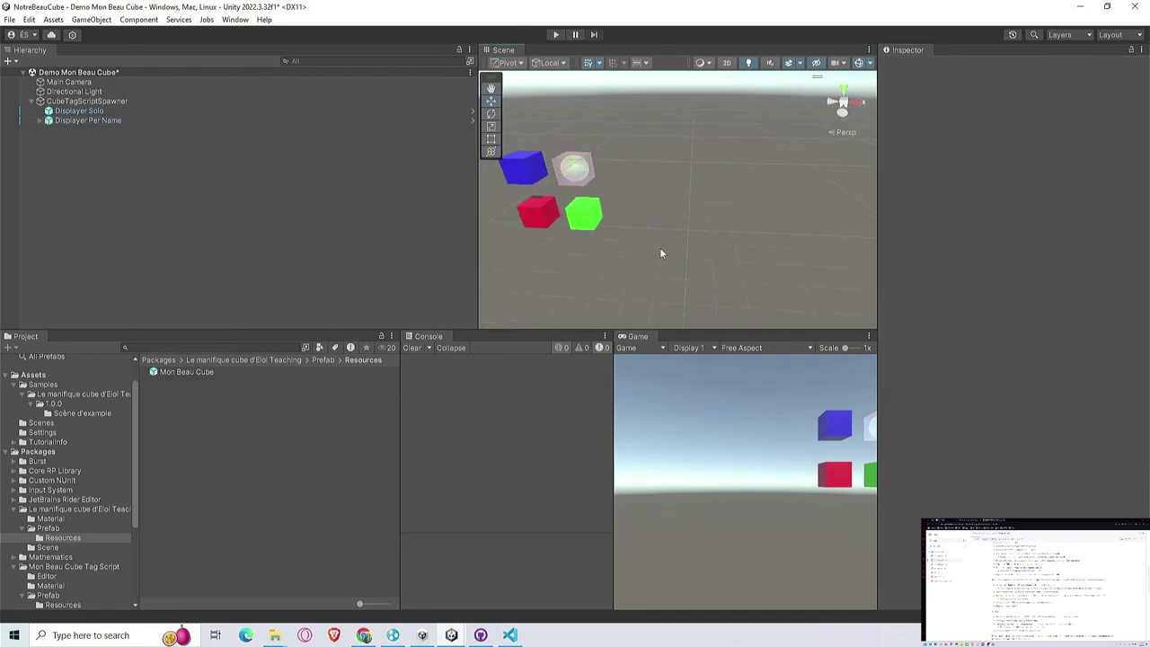
scroll(660, 250, "down", 1)
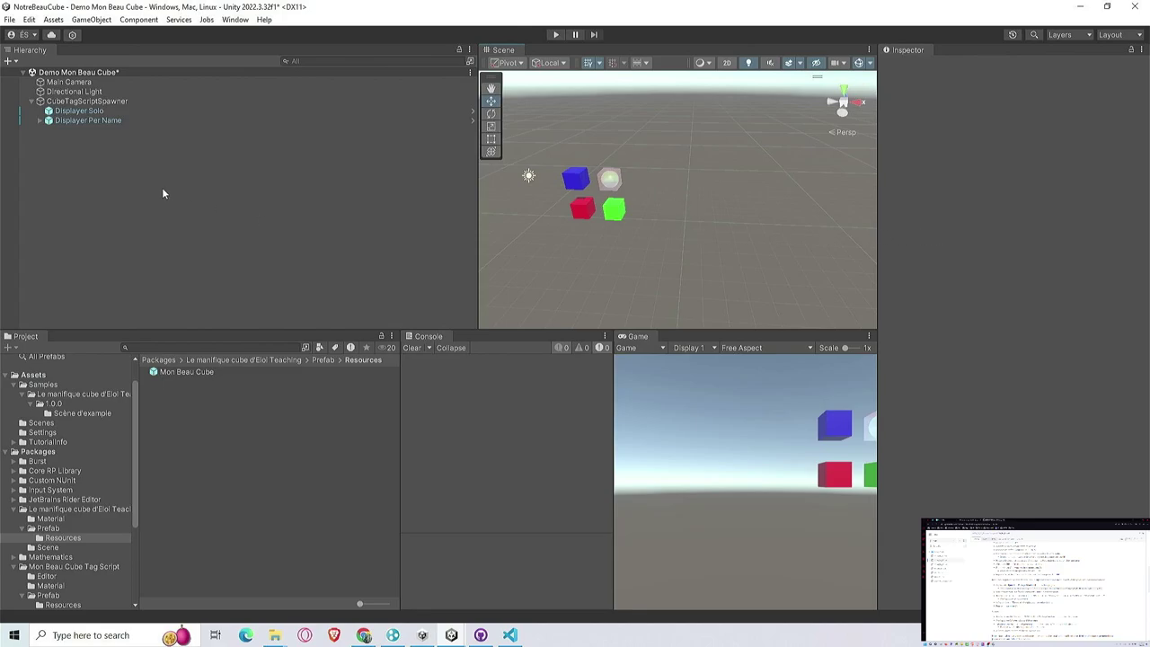
Move Displayer Solo to X 9.24 and step through its cubes back to the red one
left_click(94, 111)
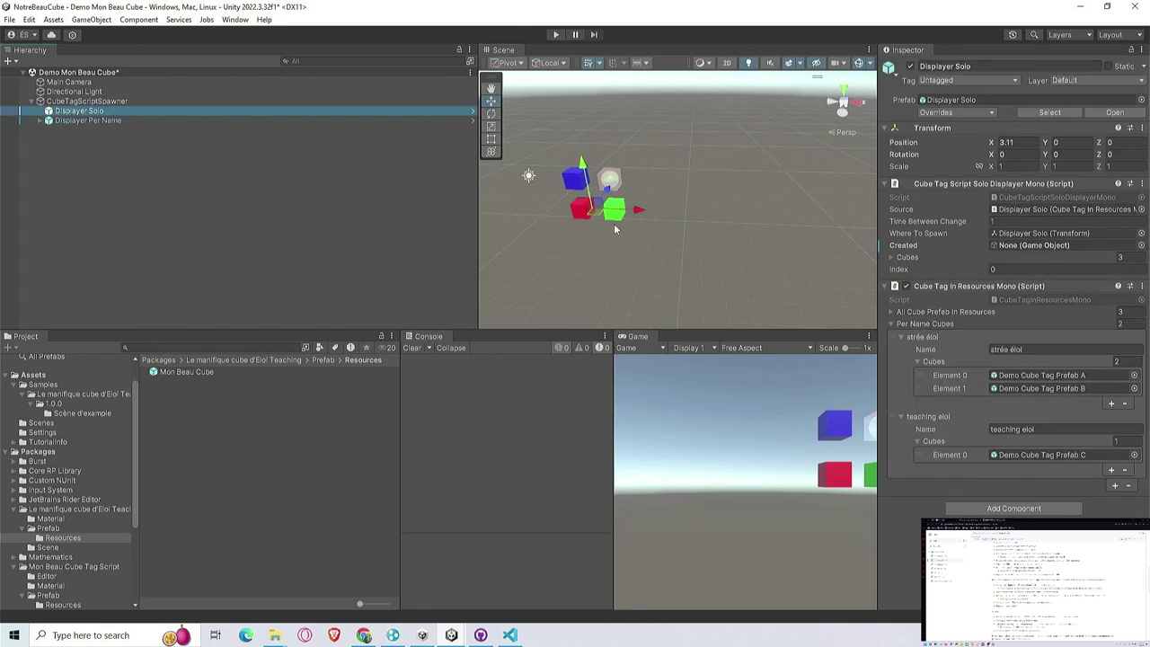
left_click_drag(630, 210, 733, 214)
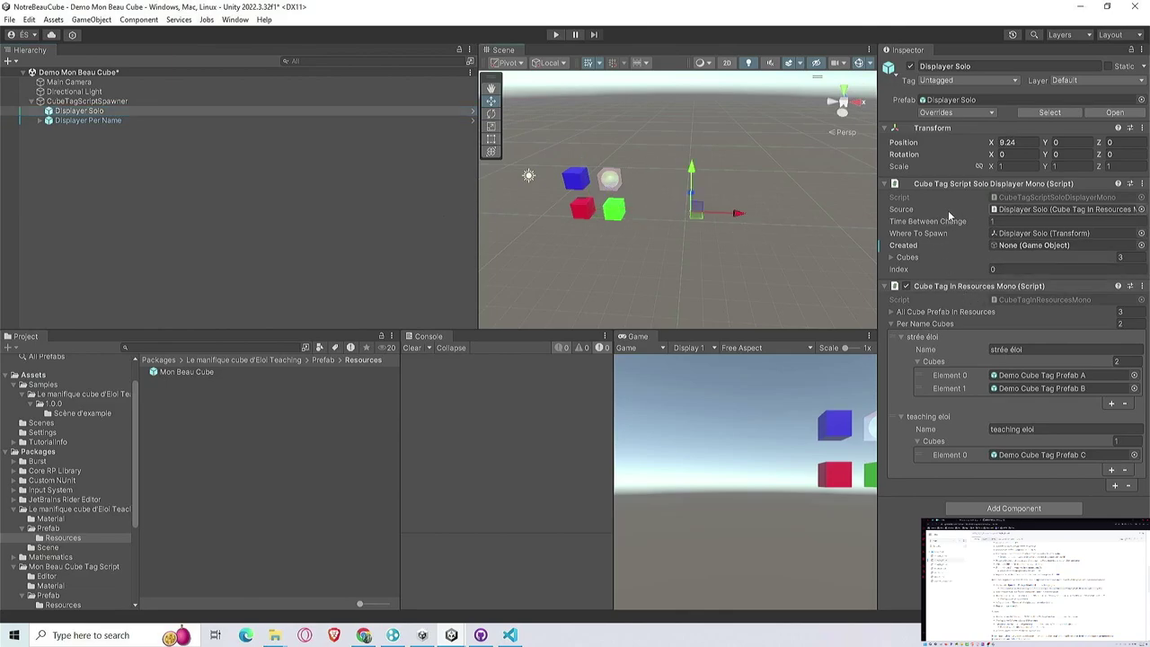
right_click(968, 190)
left_click(997, 393)
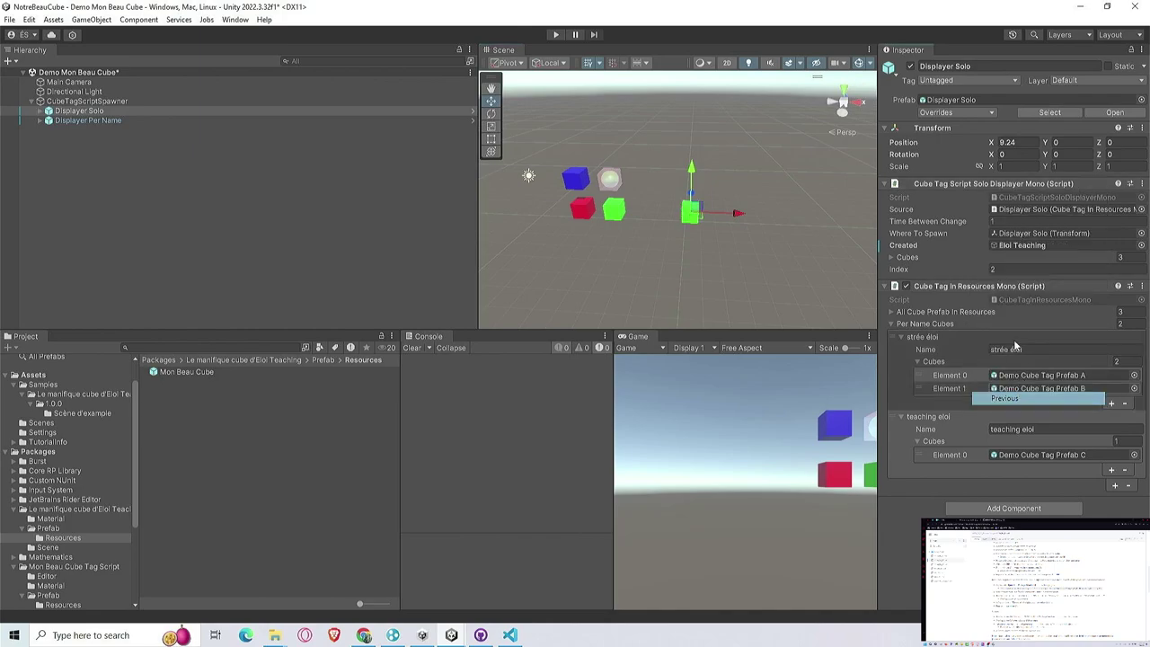
right_click(990, 183)
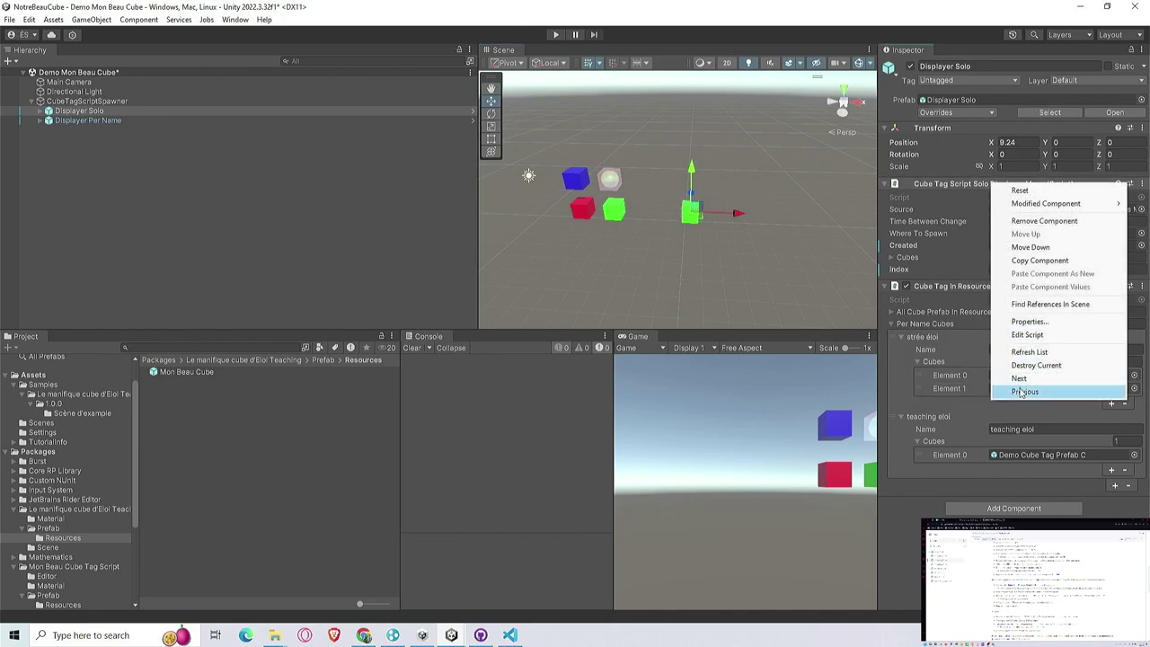
left_click(1011, 390)
right_click(974, 185)
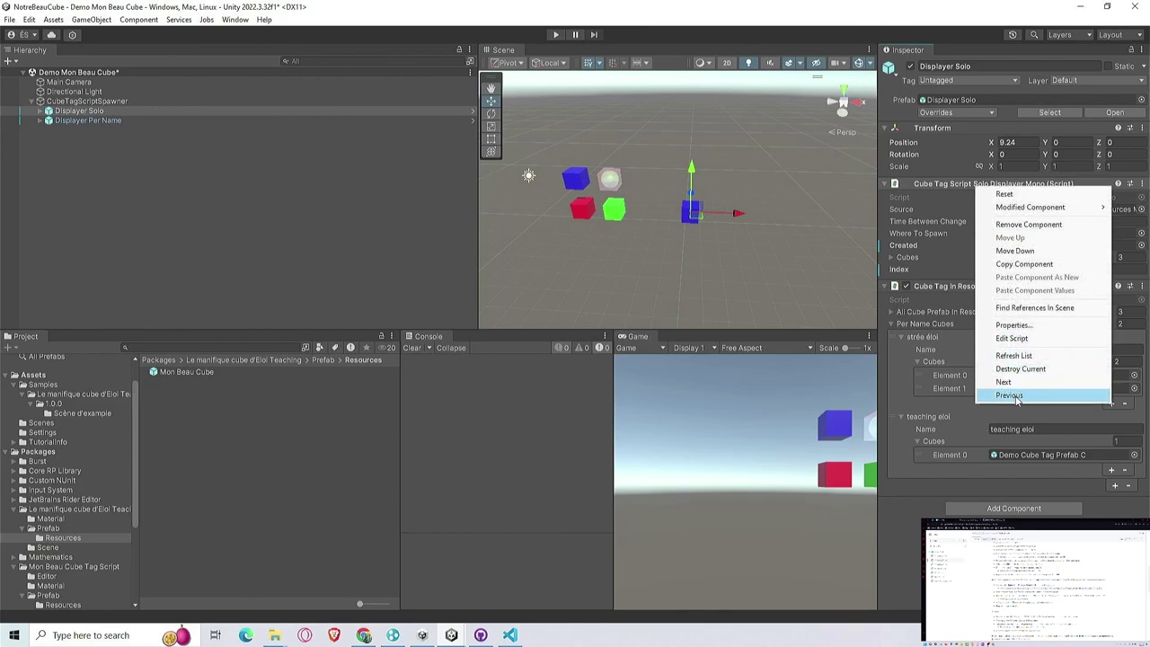
left_click(1017, 395)
right_click(979, 181)
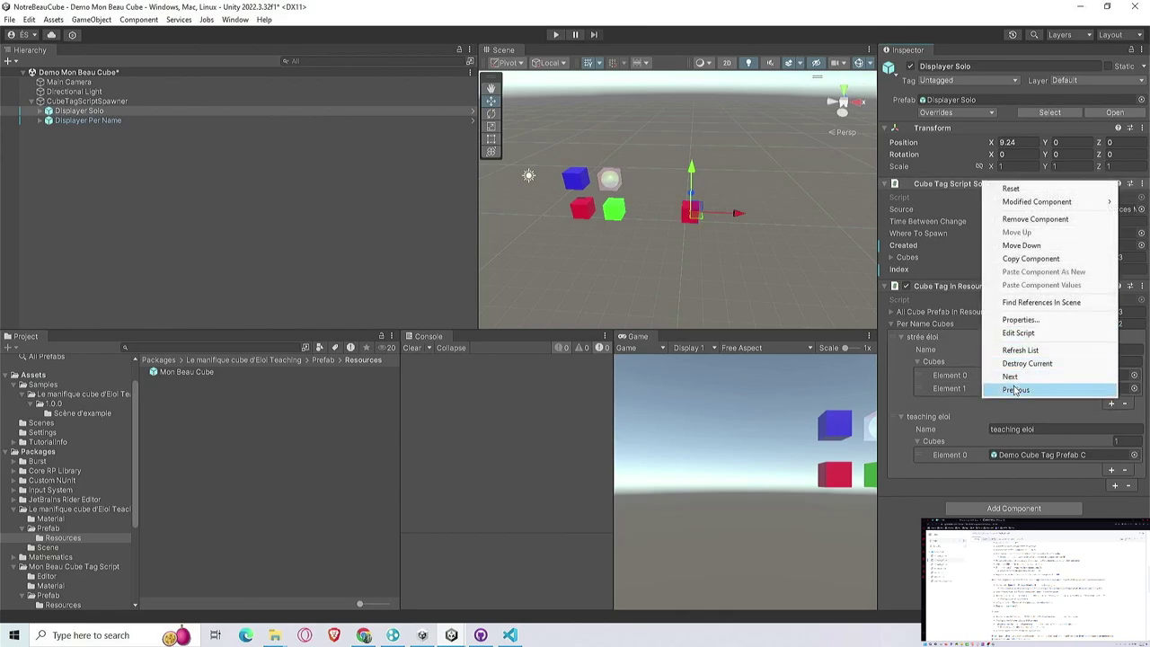
left_click(1015, 392)
right_click(945, 185)
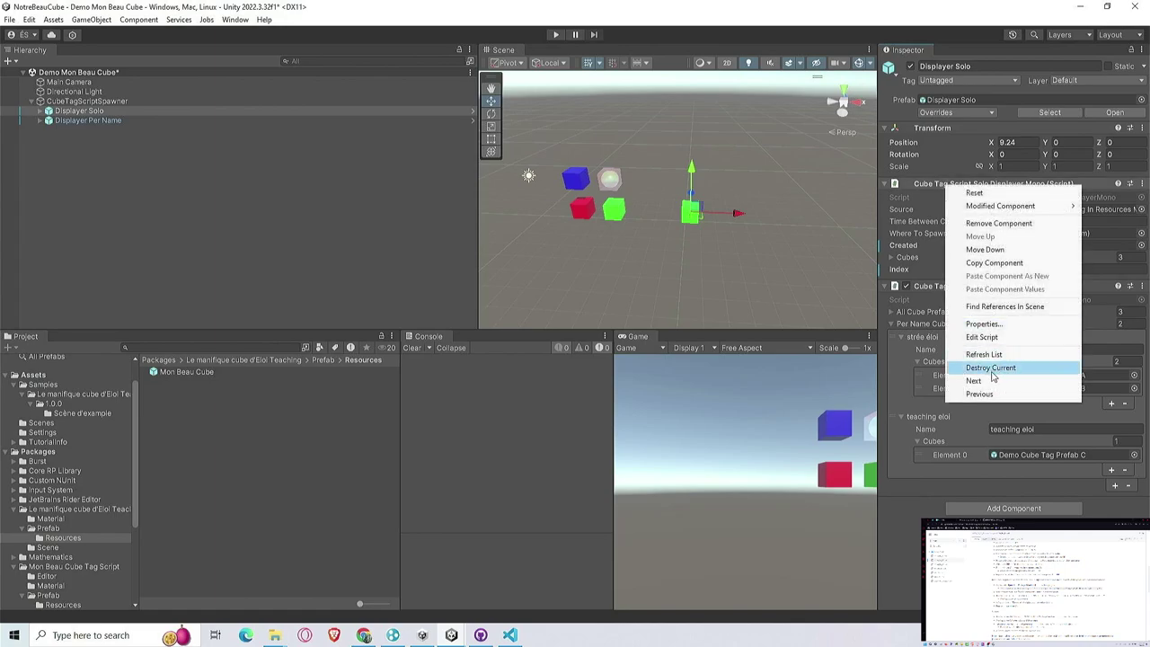
left_click(992, 394)
Refresh Displayer Solo's cube list from resources and step to Mon Beau Cube at index 3
right_click(972, 184)
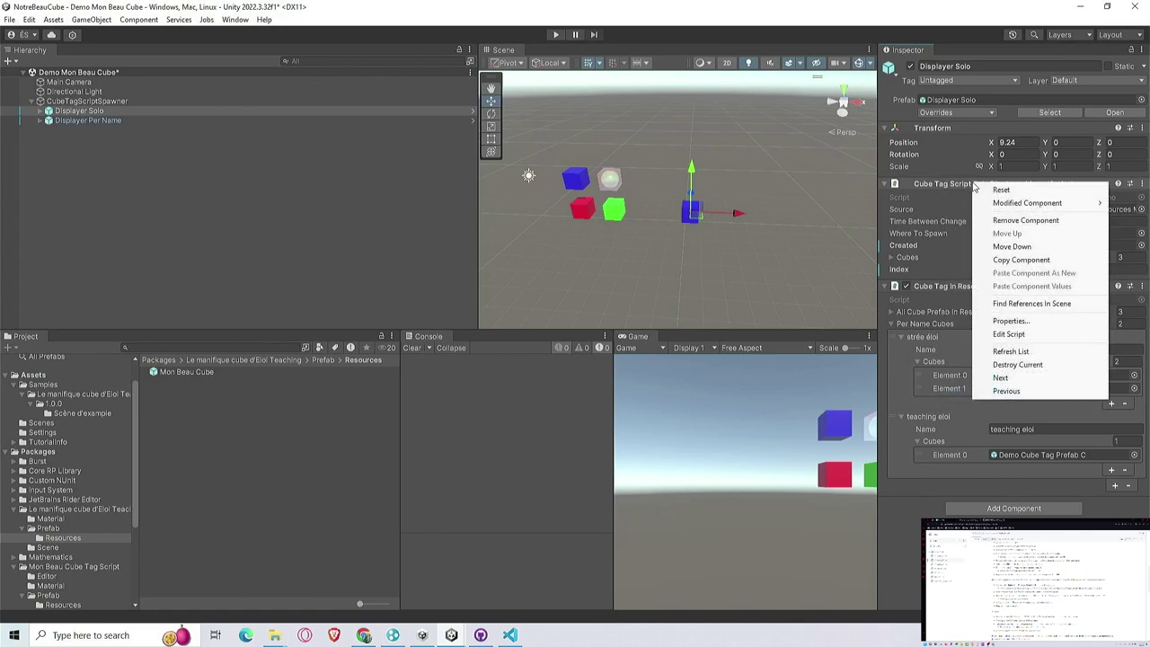
left_click(1015, 352)
right_click(971, 183)
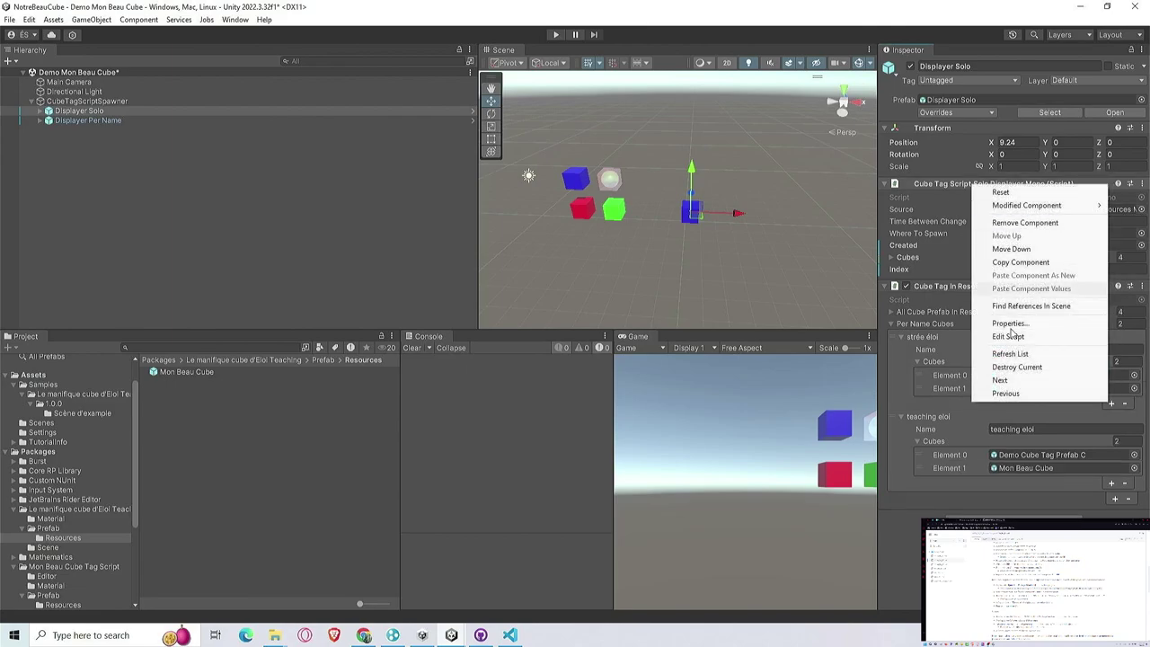
left_click(1030, 395)
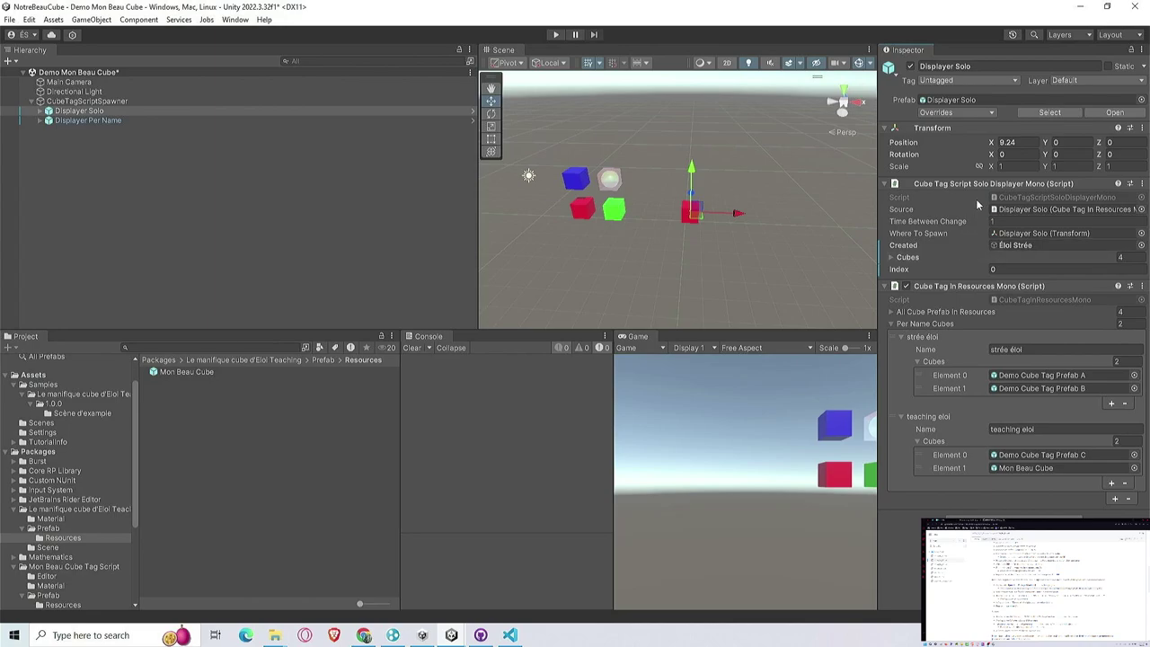
right_click(988, 189)
left_click(1031, 396)
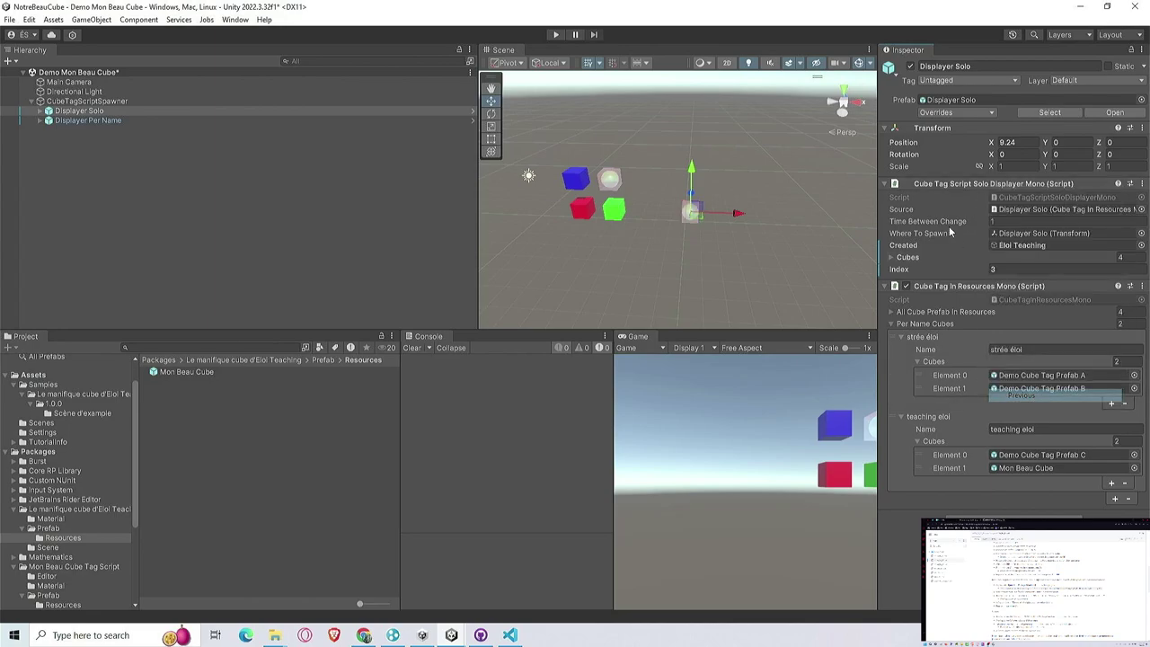
scroll(720, 218, "up", 4)
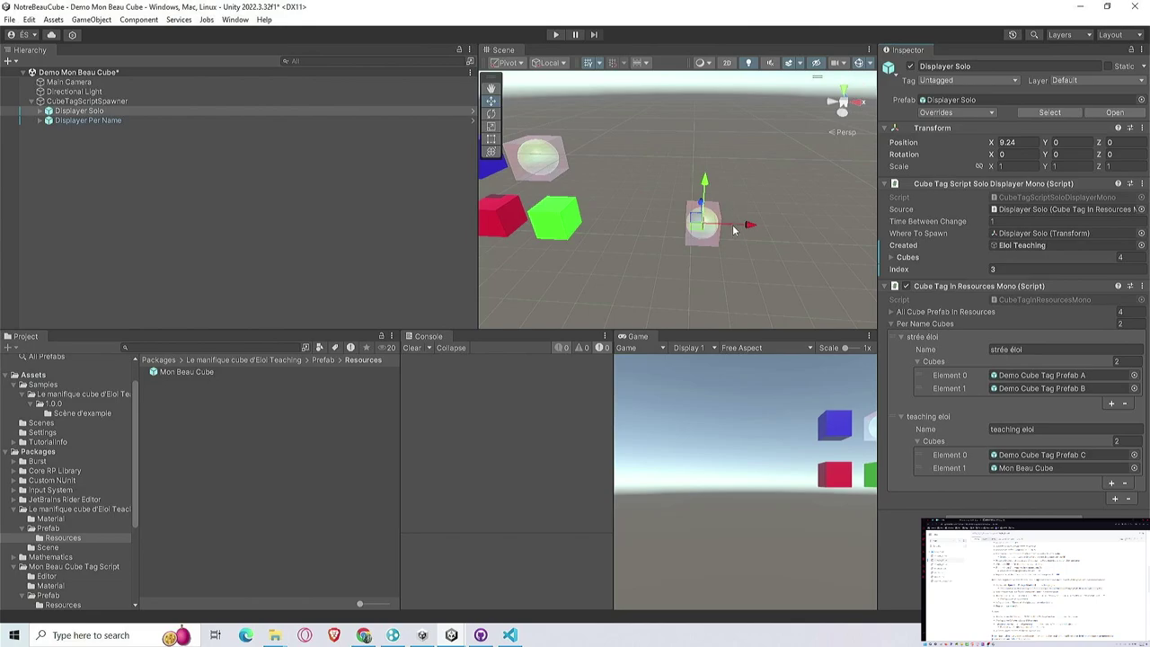
scroll(737, 242, "up", 2)
middle_click_drag(737, 241, 684, 219)
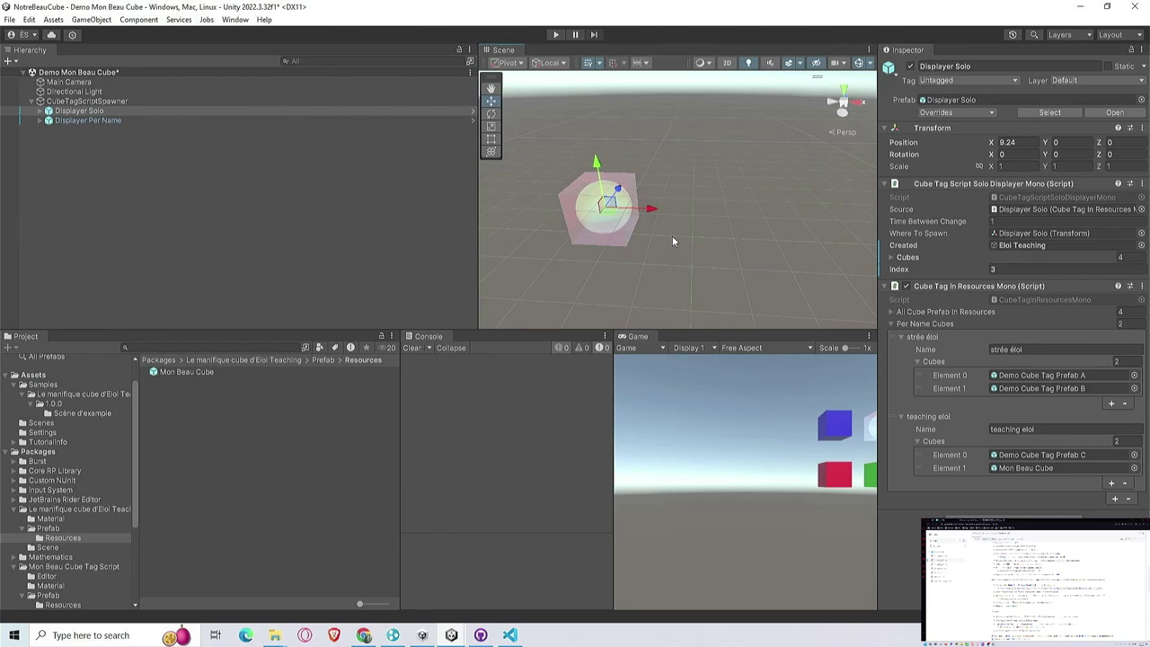
scroll(672, 235, "down", 3)
middle_click_drag(605, 244, 677, 250)
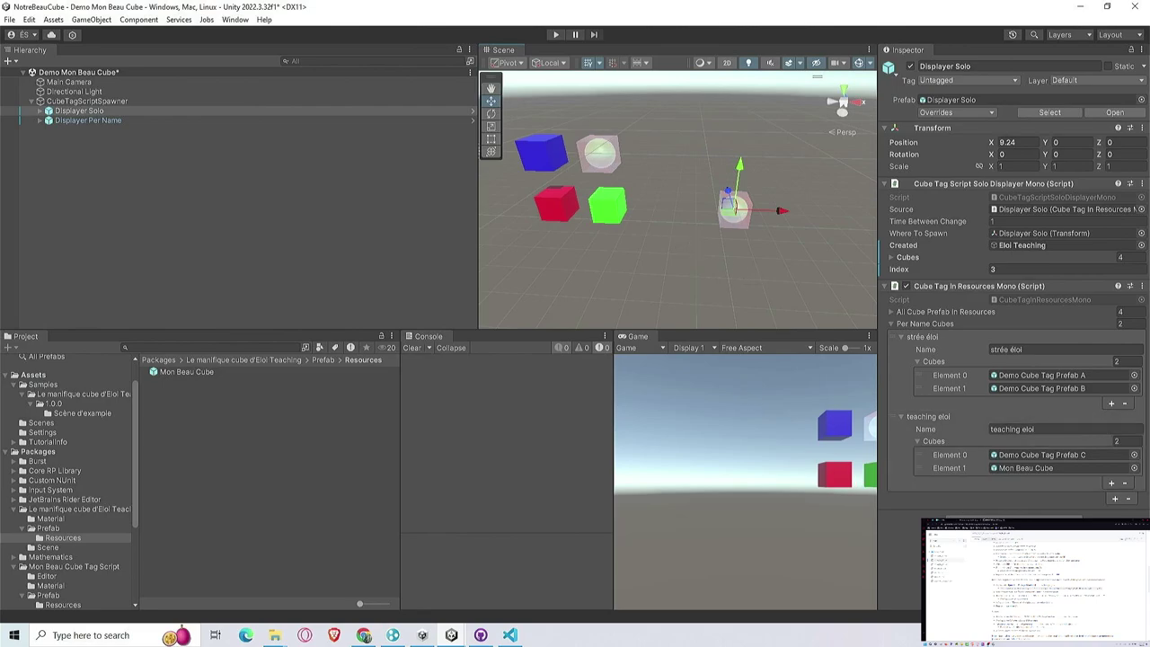
Add a Mon Cube Loop Tick Mono component to Displayer Solo
left_click(1013, 517)
type("loop")
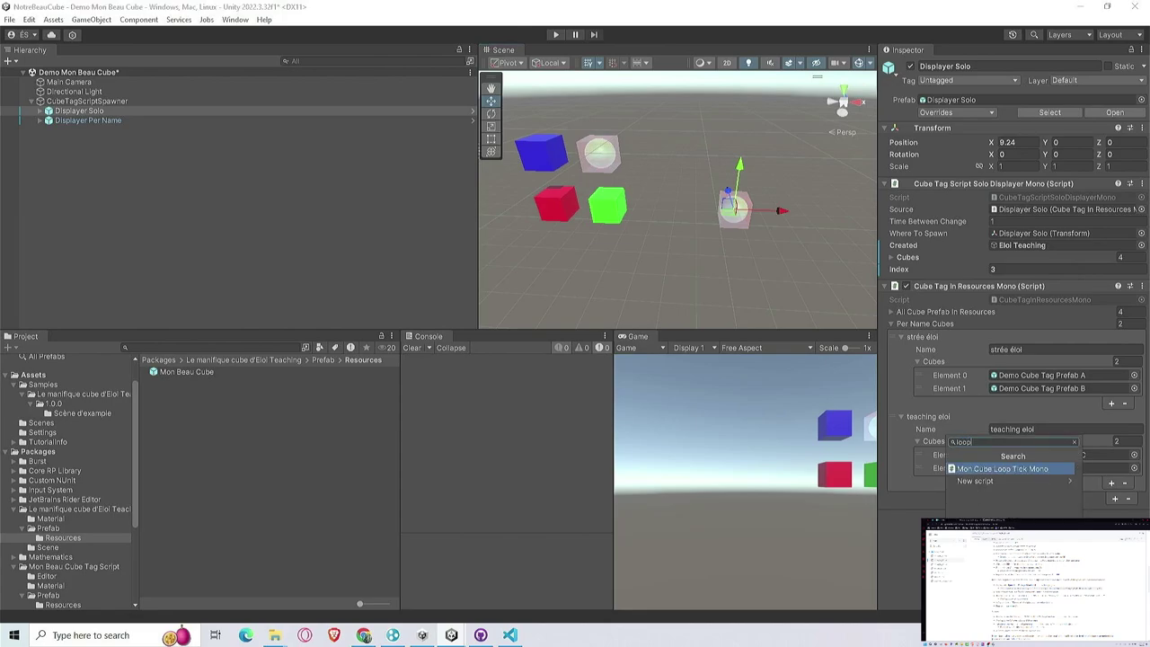
key("Return")
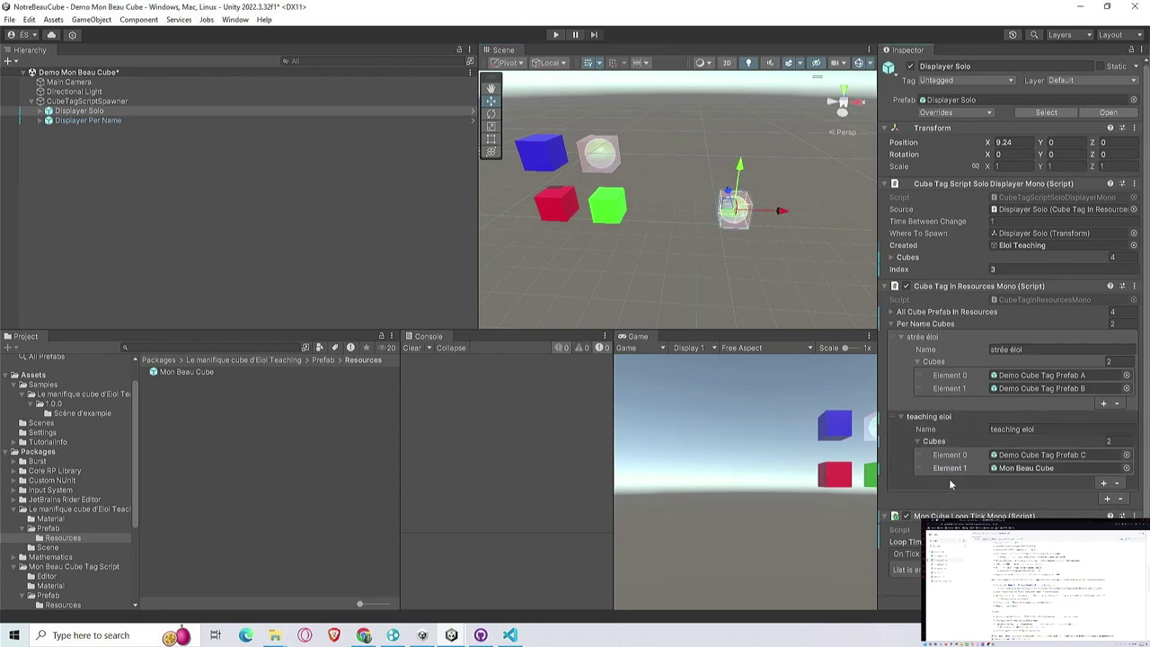
scroll(963, 478, "down", 1)
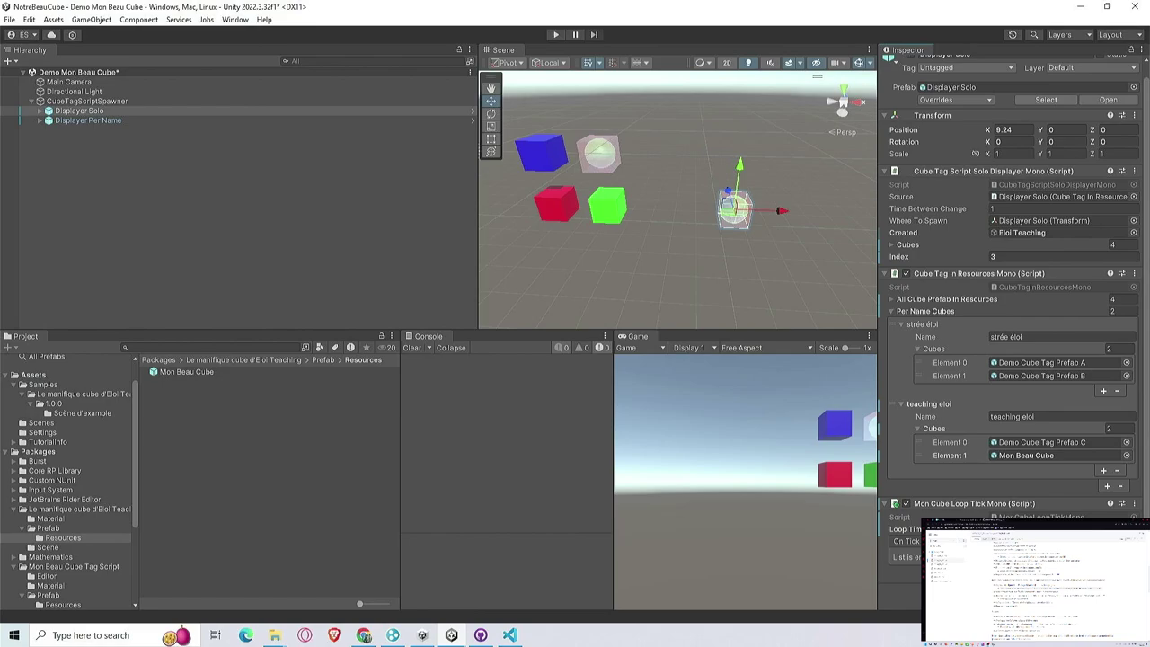
Make each On Tick call Next() on the displayer, save the scene and enter Play mode
left_click(1114, 571)
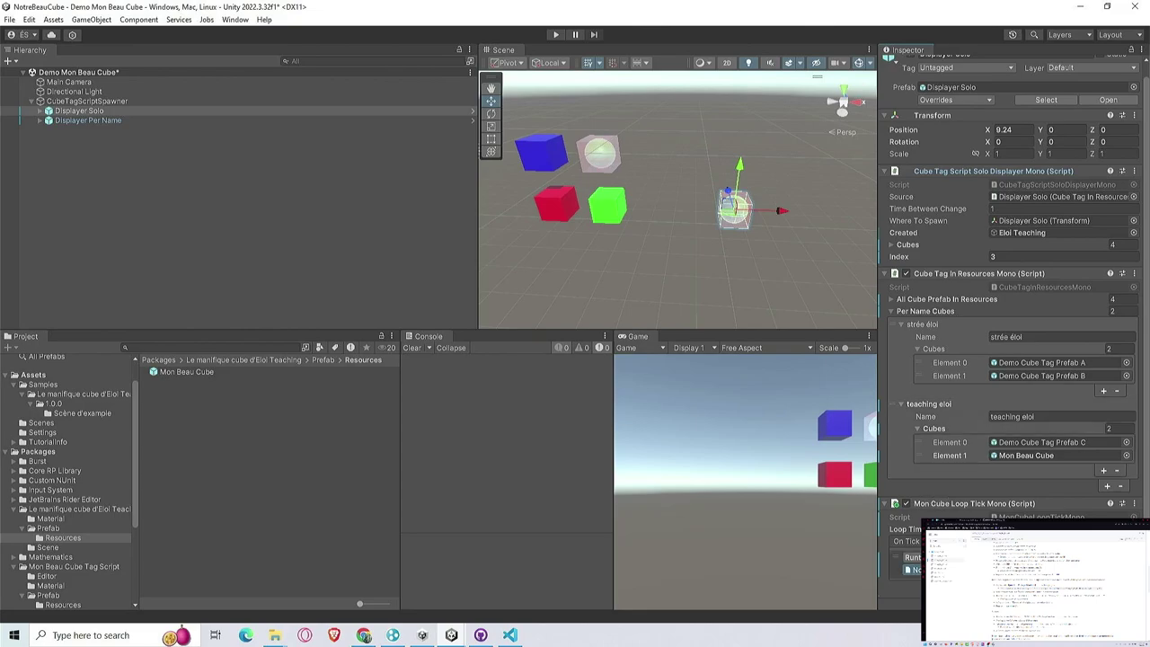
left_click(1051, 557)
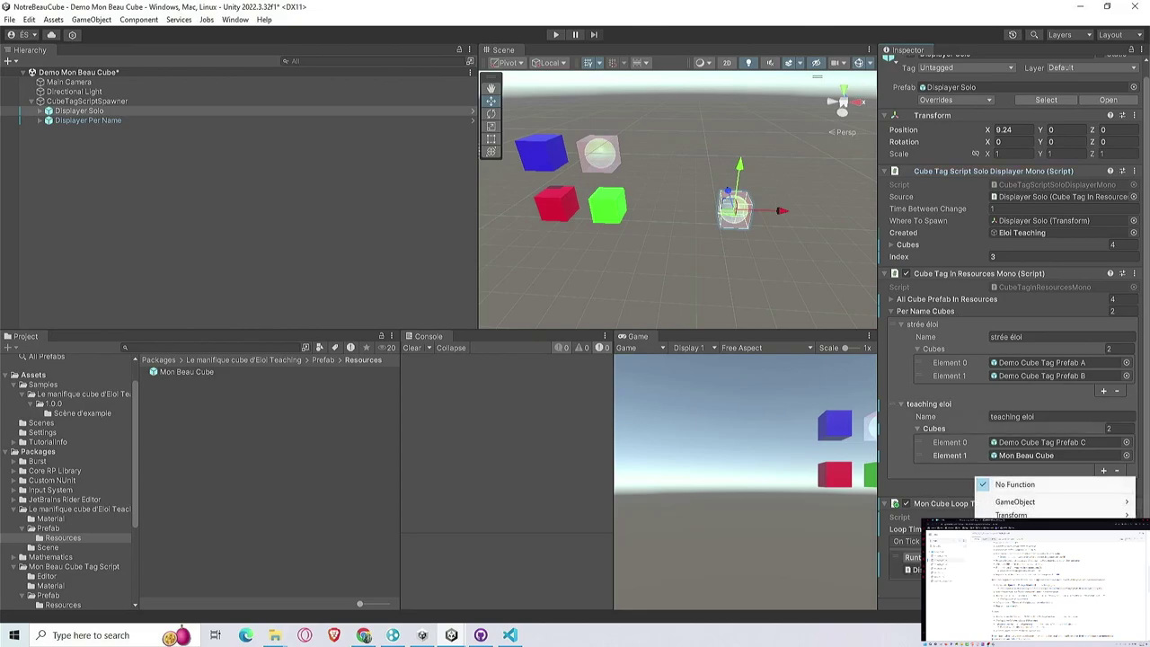
mouse_move(1034, 540)
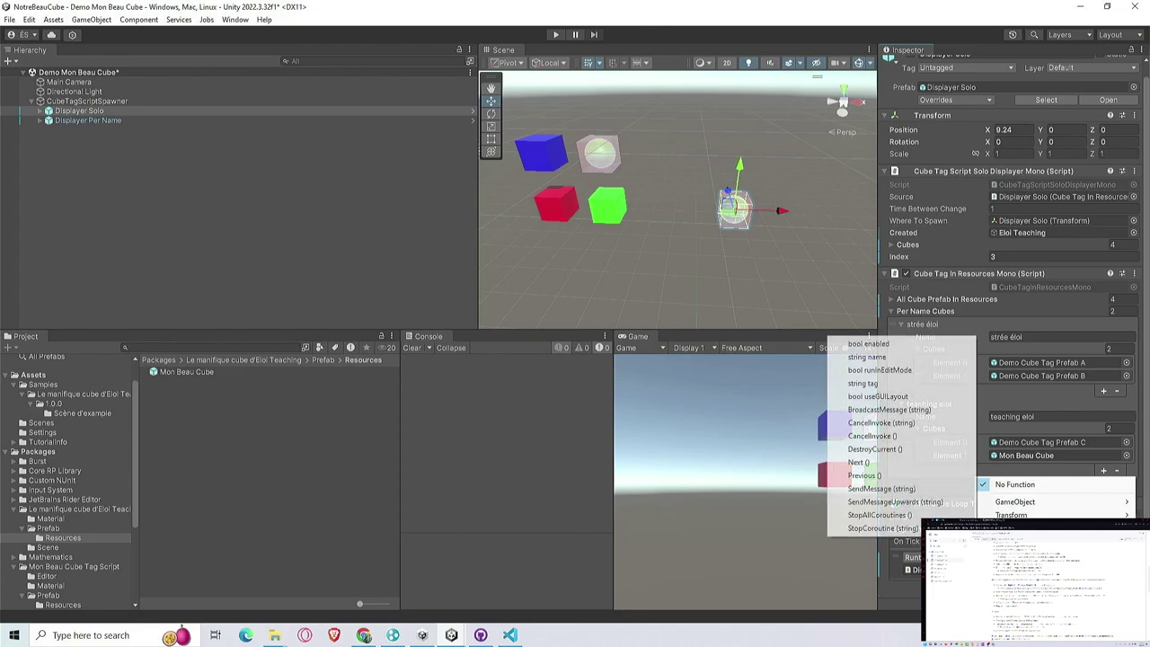
left_click(859, 462)
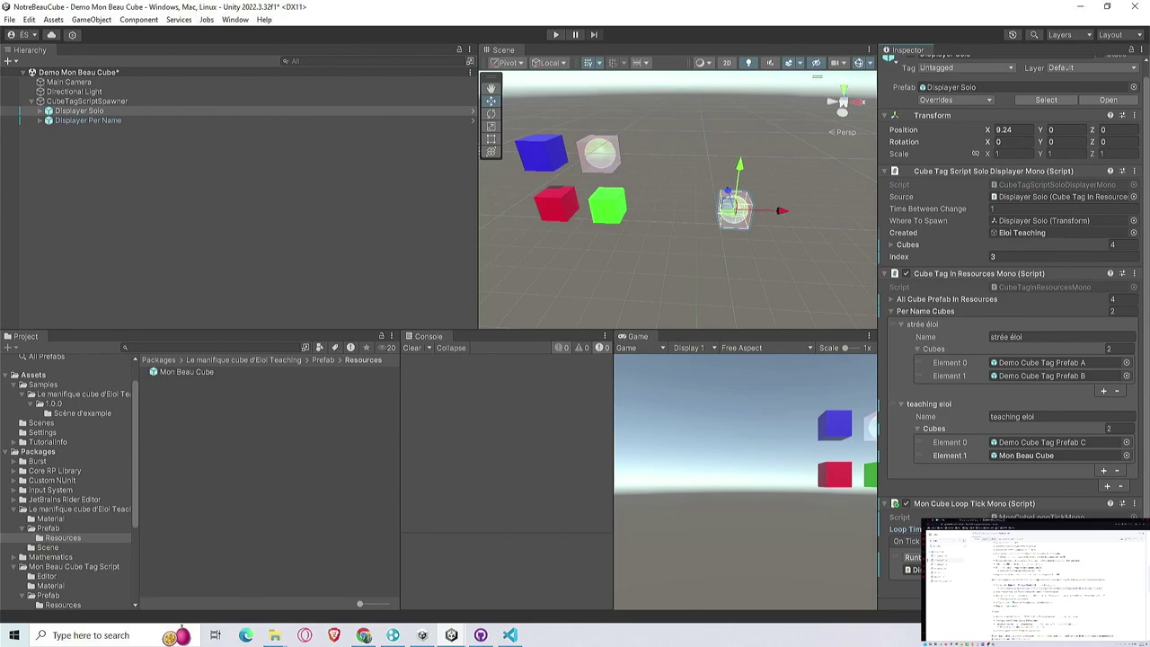
key("ctrl+s")
left_click(557, 35)
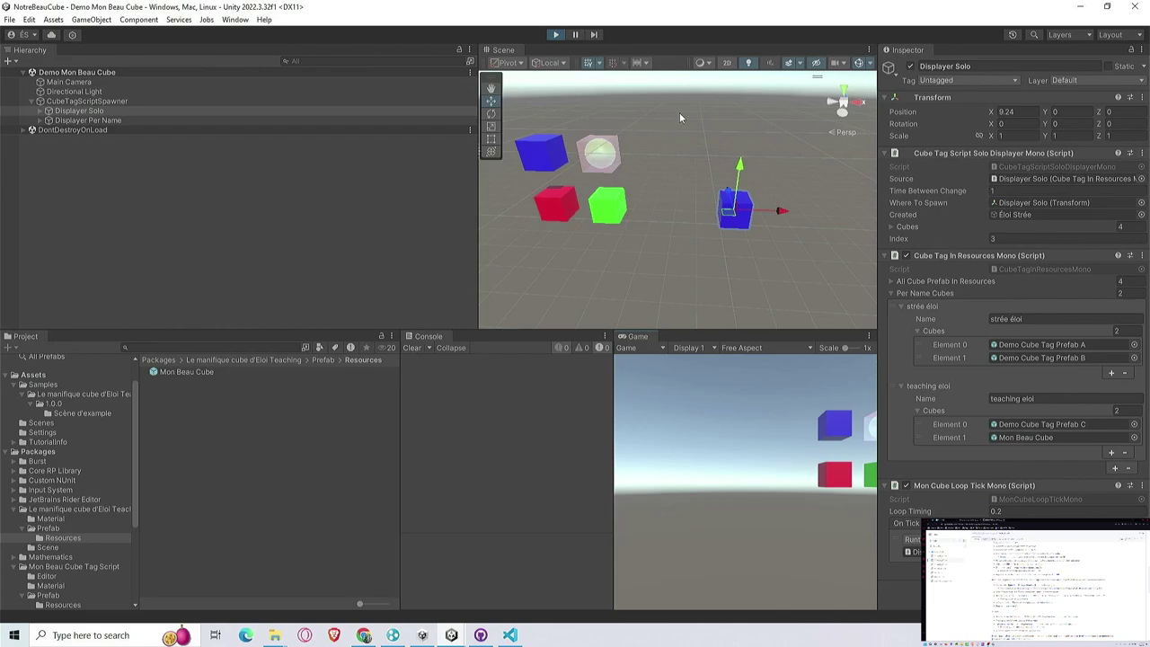
Browse the teaching cube package's Prefab/Resources folder and inspect the Mon Beau Cube prefab
left_click(1017, 508)
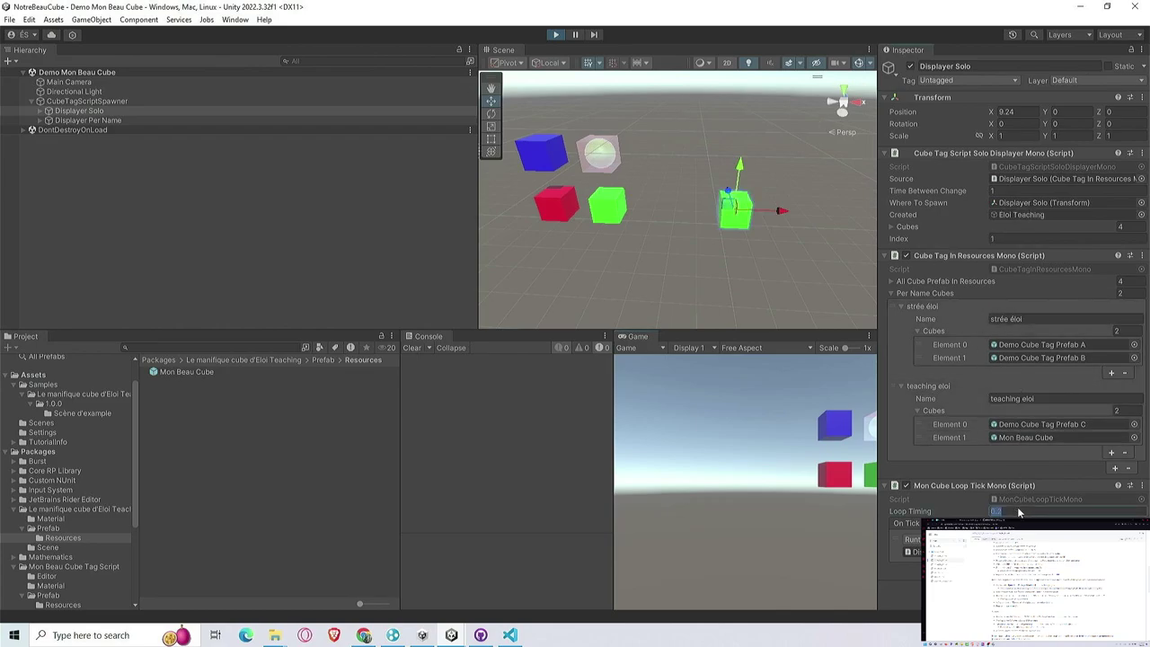
left_click(769, 251)
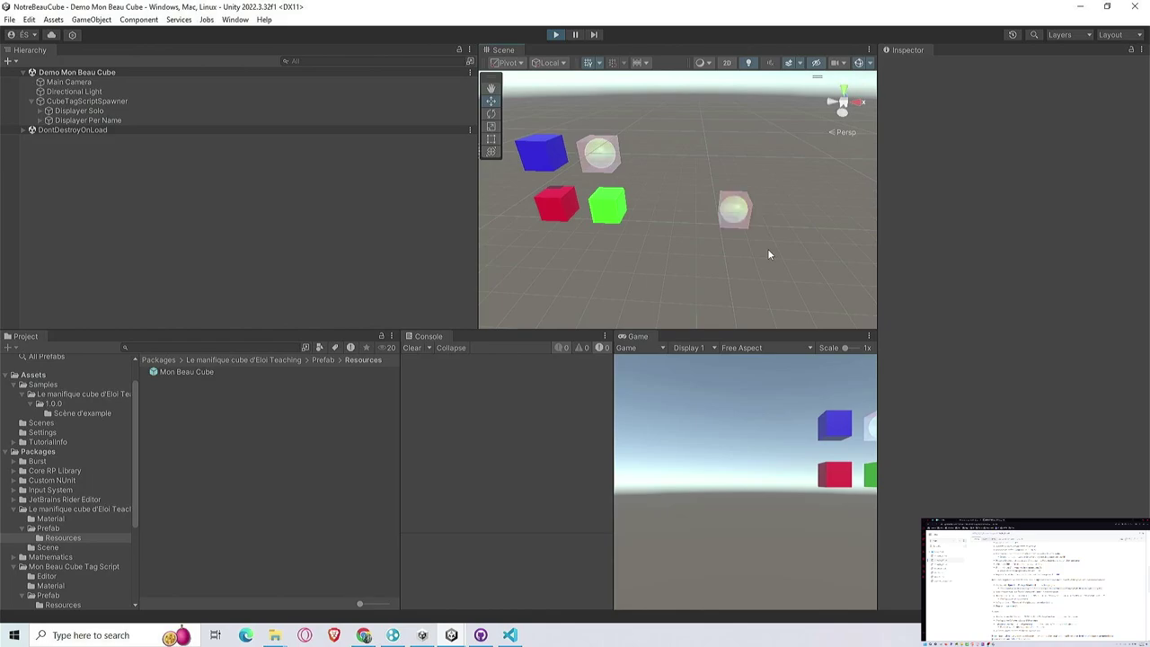
left_click(104, 510)
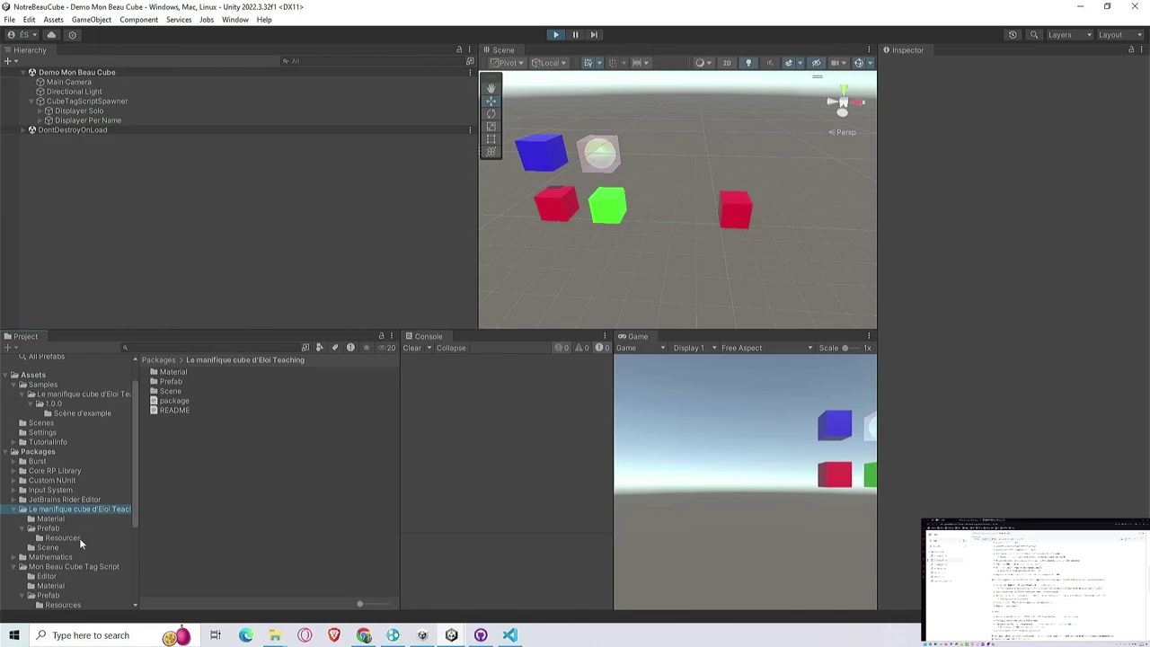
left_click(79, 538)
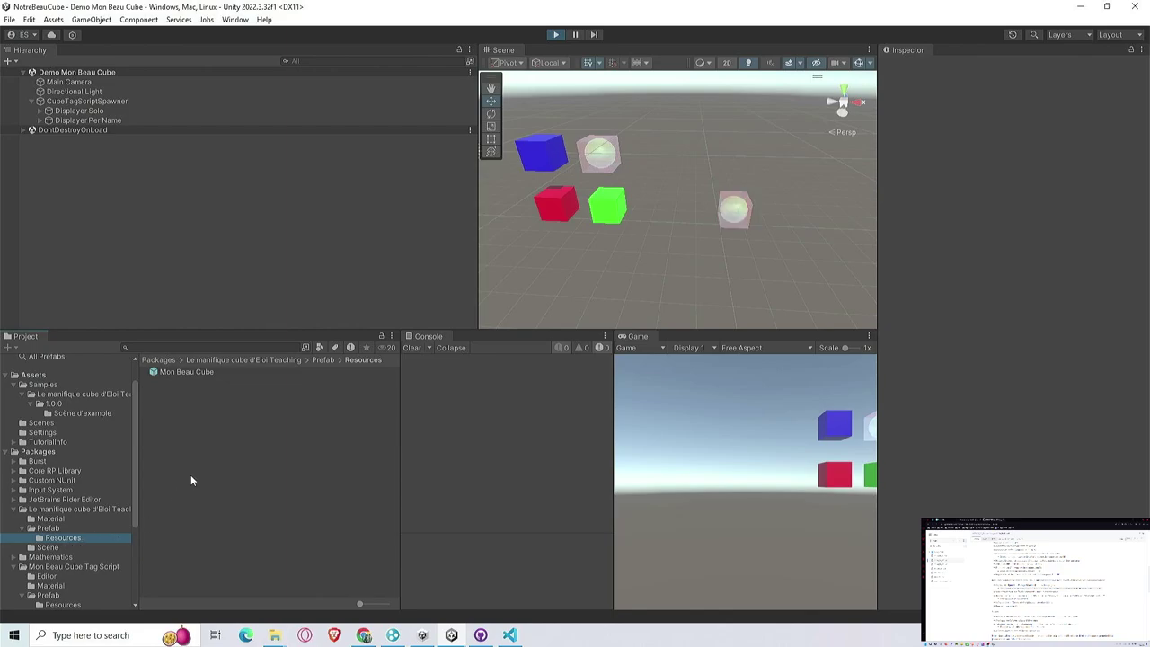
left_click(223, 374)
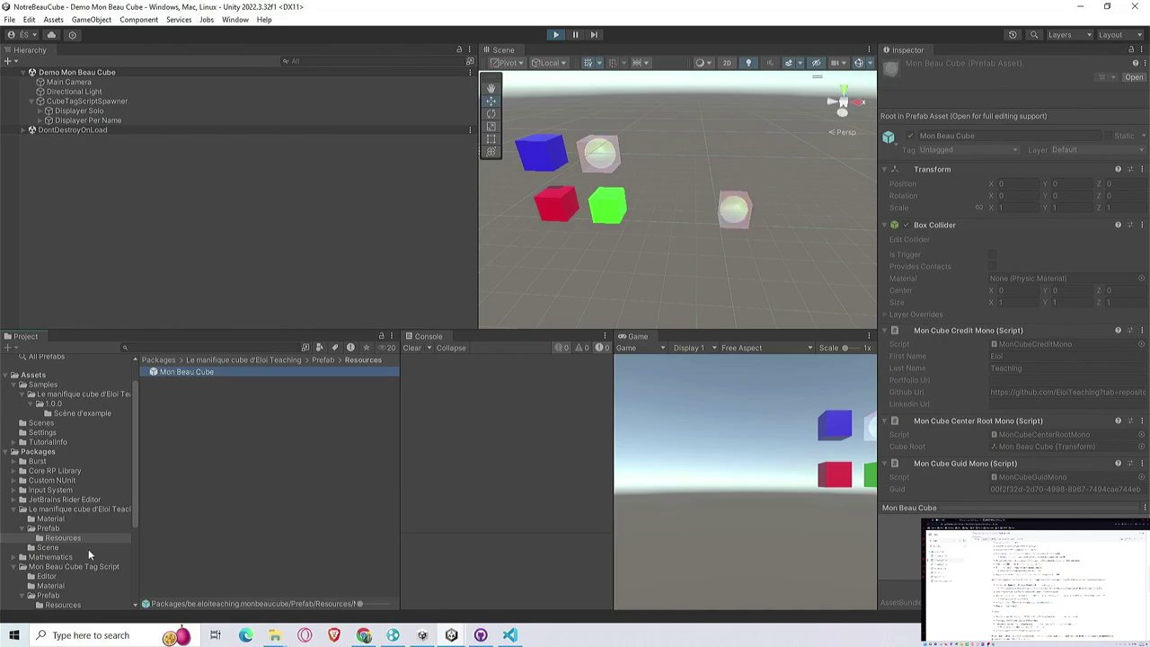
Select the Resources folder, clear the selection, and switch over to Chrome
left_click(87, 539)
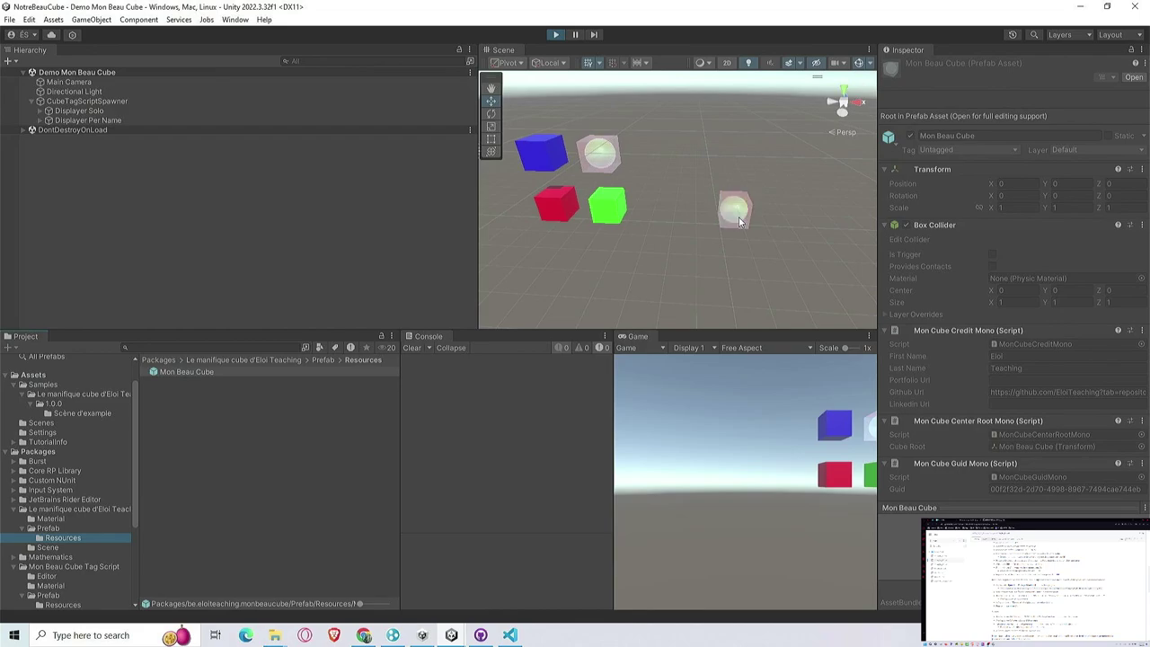
left_click(668, 221)
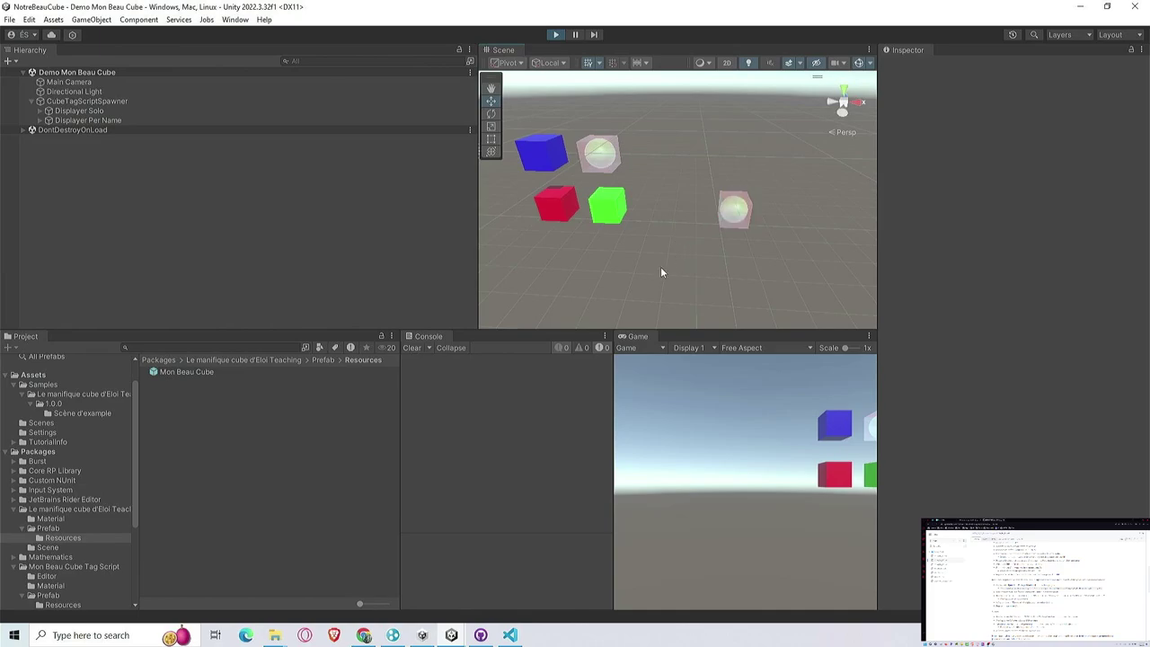
key("alt+Tab")
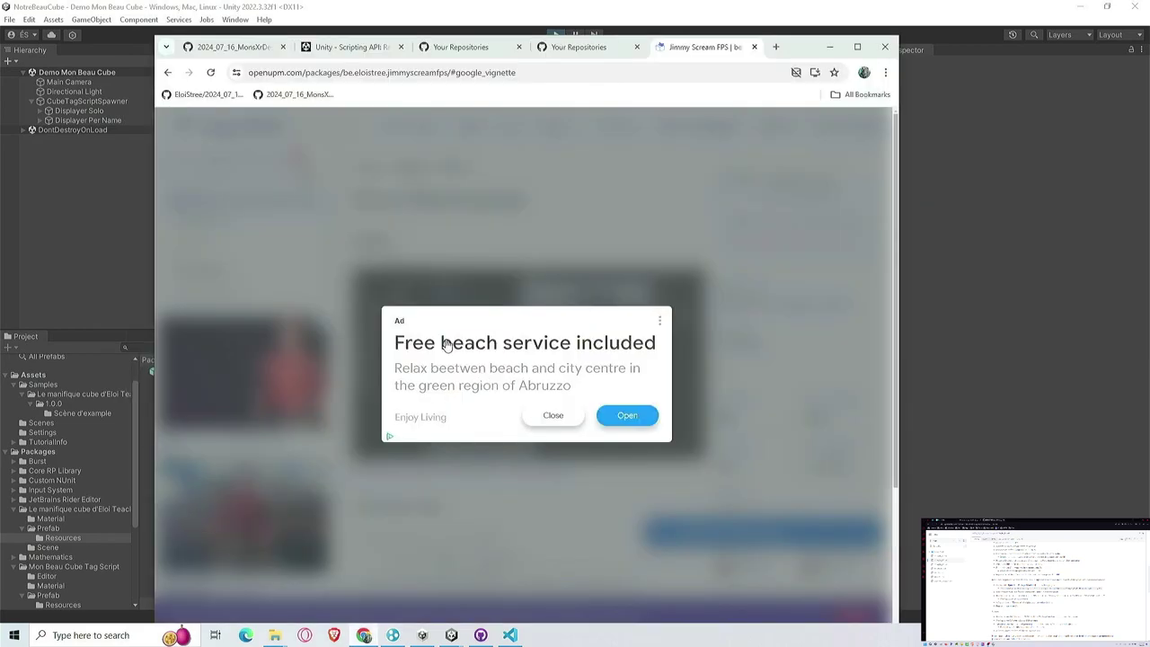
Bring up the course notes and highlight the manifest line with the Git URL
left_click(342, 50)
left_click(253, 51)
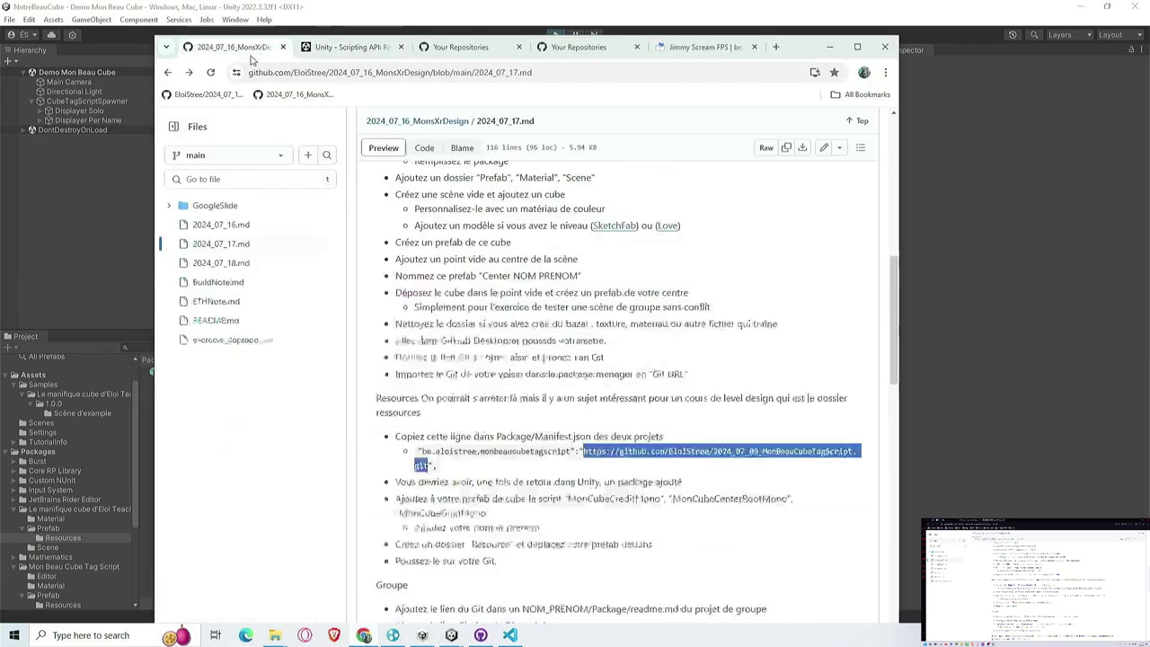
left_click(514, 405)
scroll(529, 410, "down", 2)
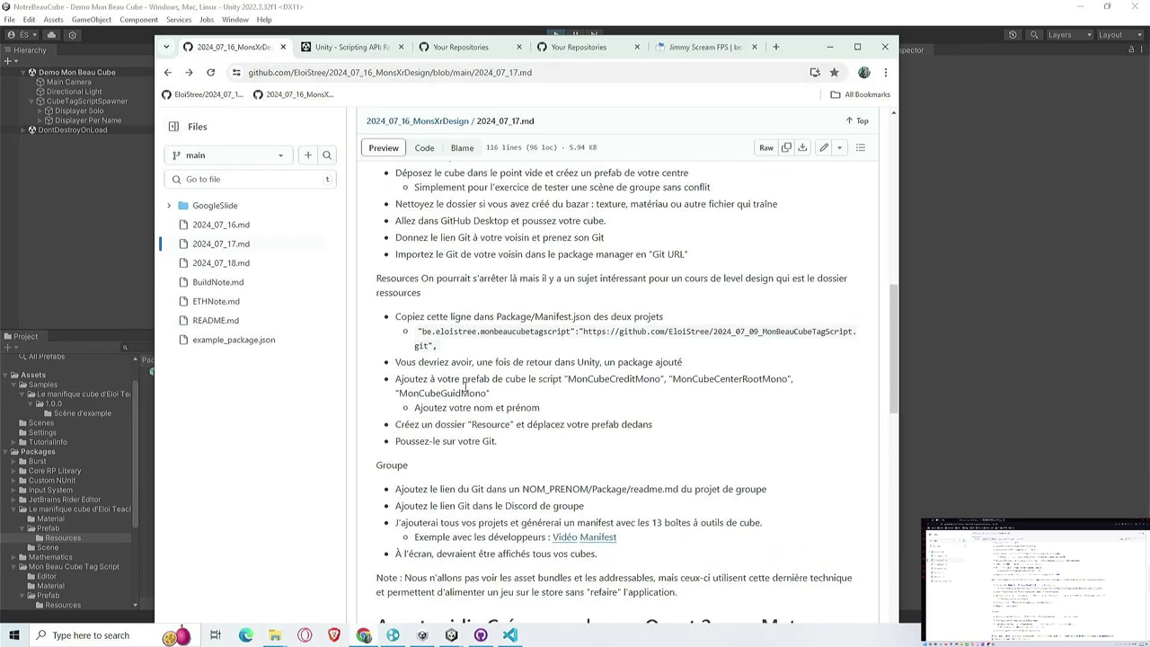
mouse_move(419, 333)
left_mouse_down()
mouse_move(459, 349)
mouse_move(684, 364)
left_mouse_up()
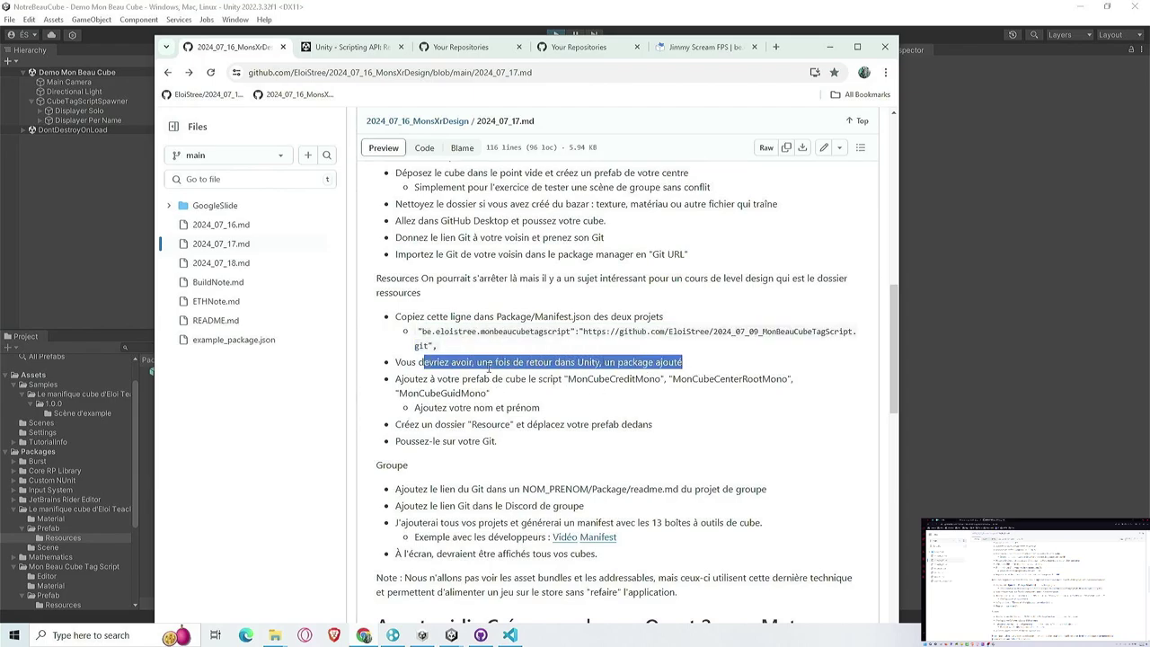
left_click(597, 384)
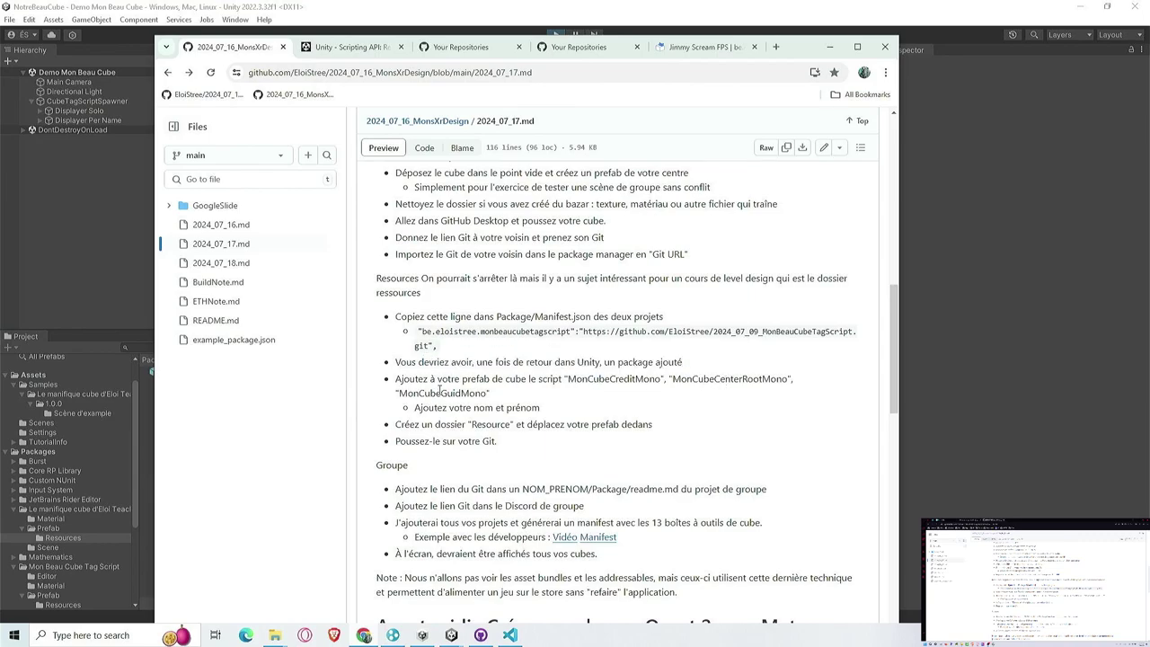
Highlight the Resource word and the two group instructions, then show the repositories list
double_click(500, 425)
left_click_drag(400, 442, 533, 448)
scroll(534, 448, "down", 2)
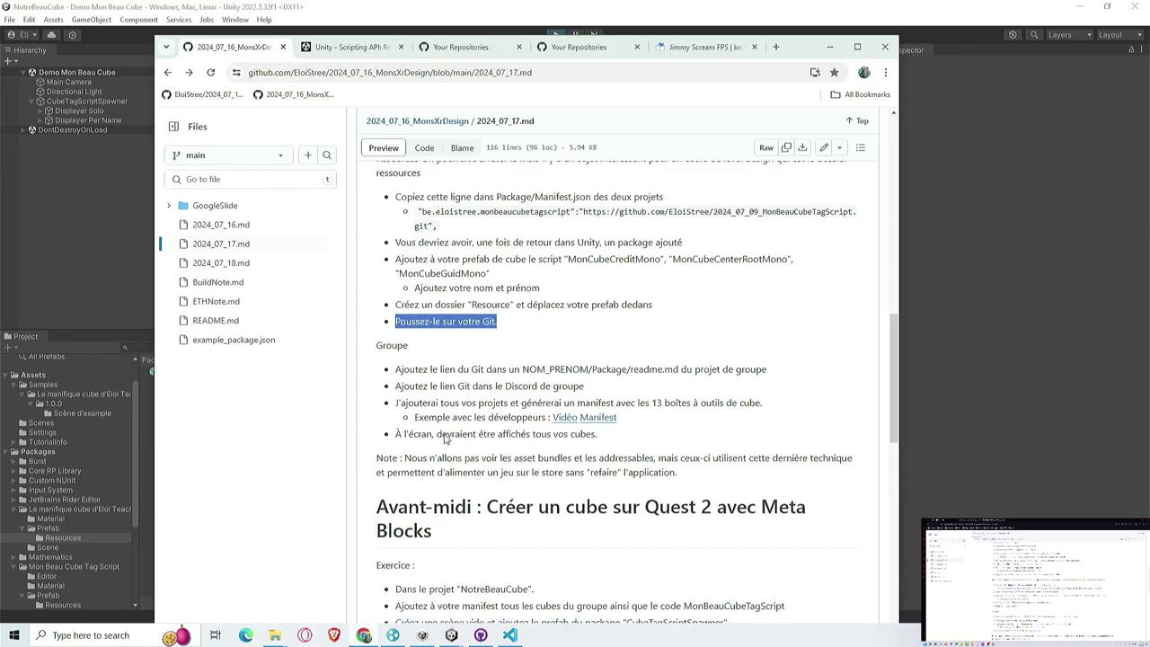
left_click_drag(415, 369, 539, 382)
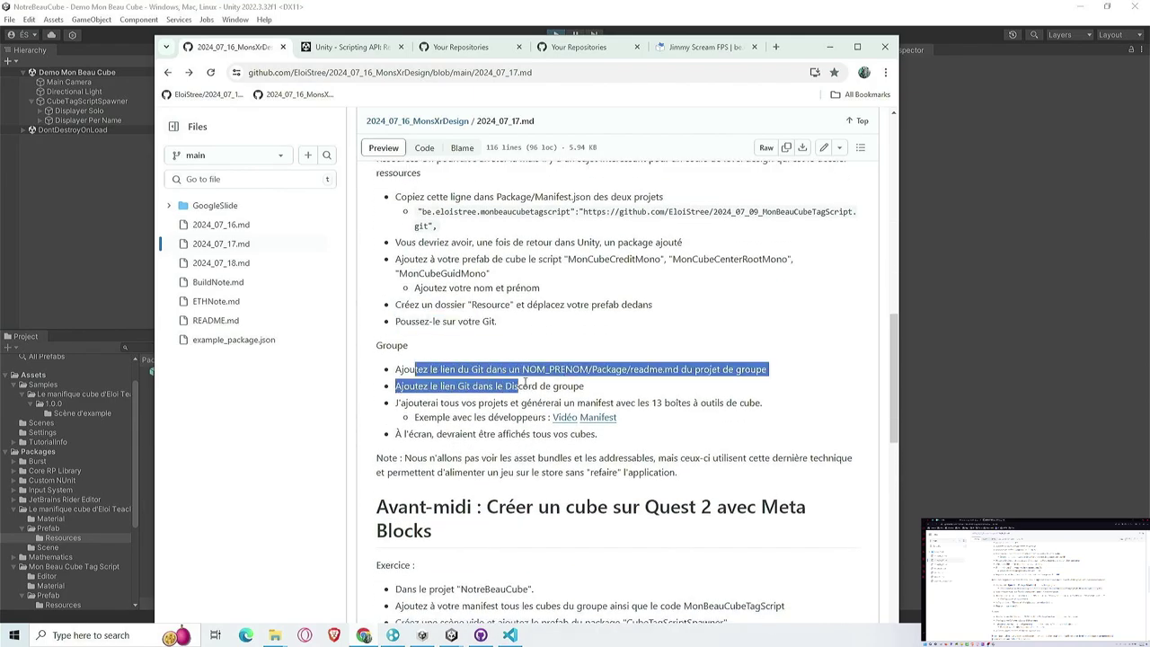
left_click(550, 371)
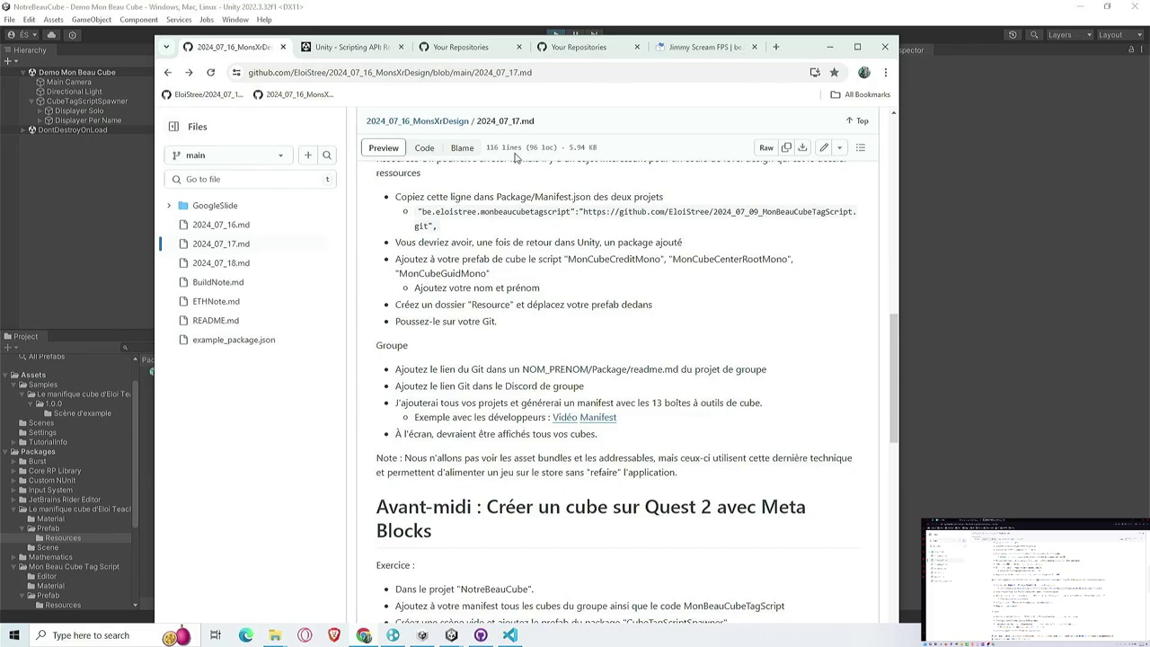
left_click(474, 50)
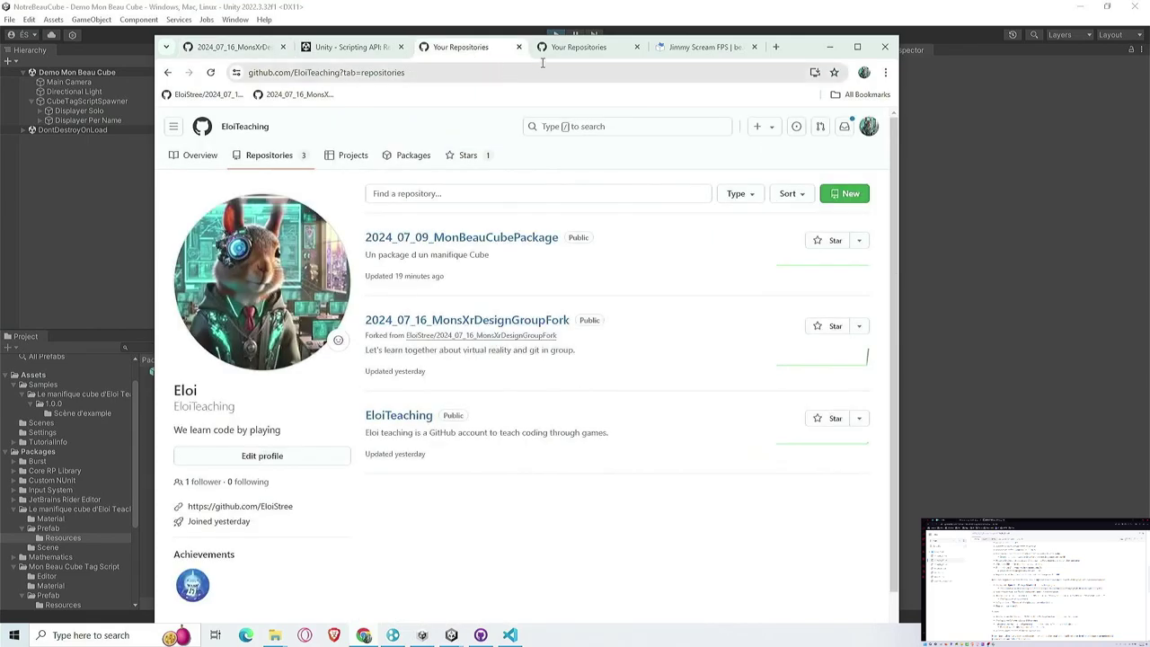
Copy the HTTPS clone URL of the 2024_07_09_MonBeauCubePackage repository
left_click(584, 50)
left_click(510, 236)
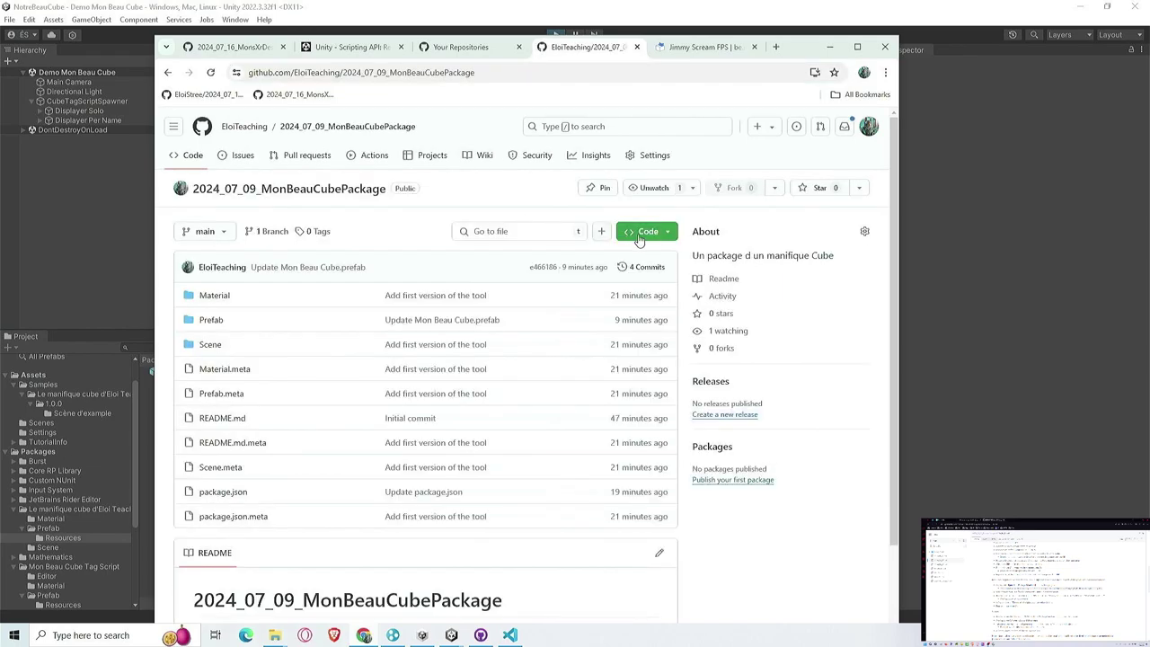
left_click(641, 235)
left_click(659, 337)
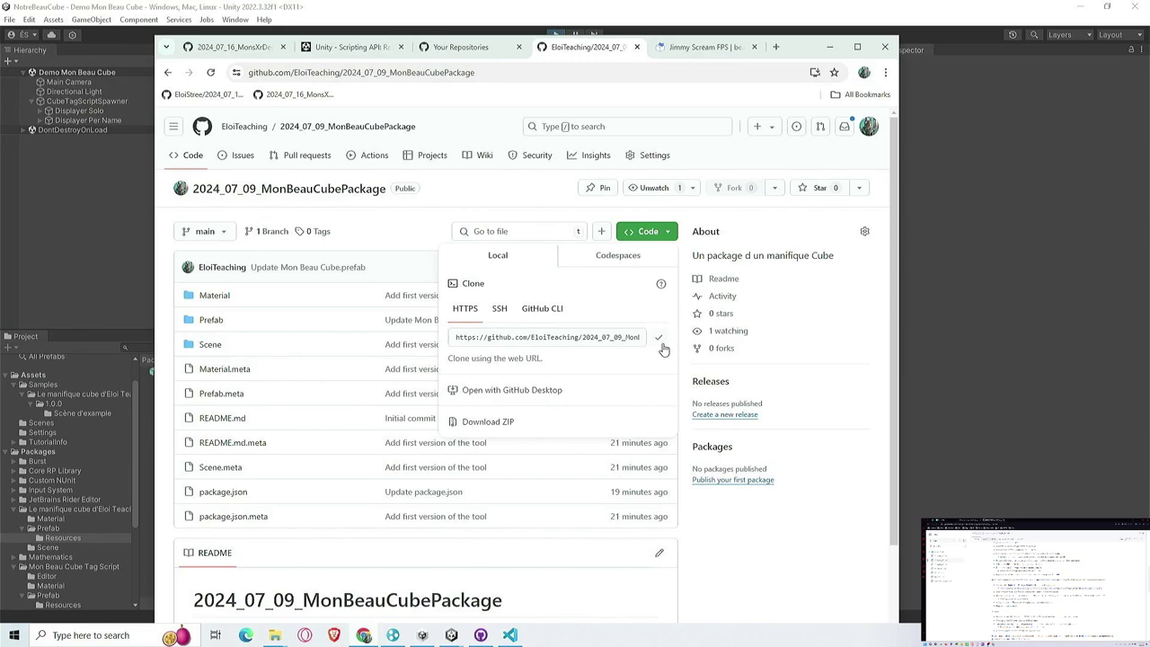
left_click(377, 214)
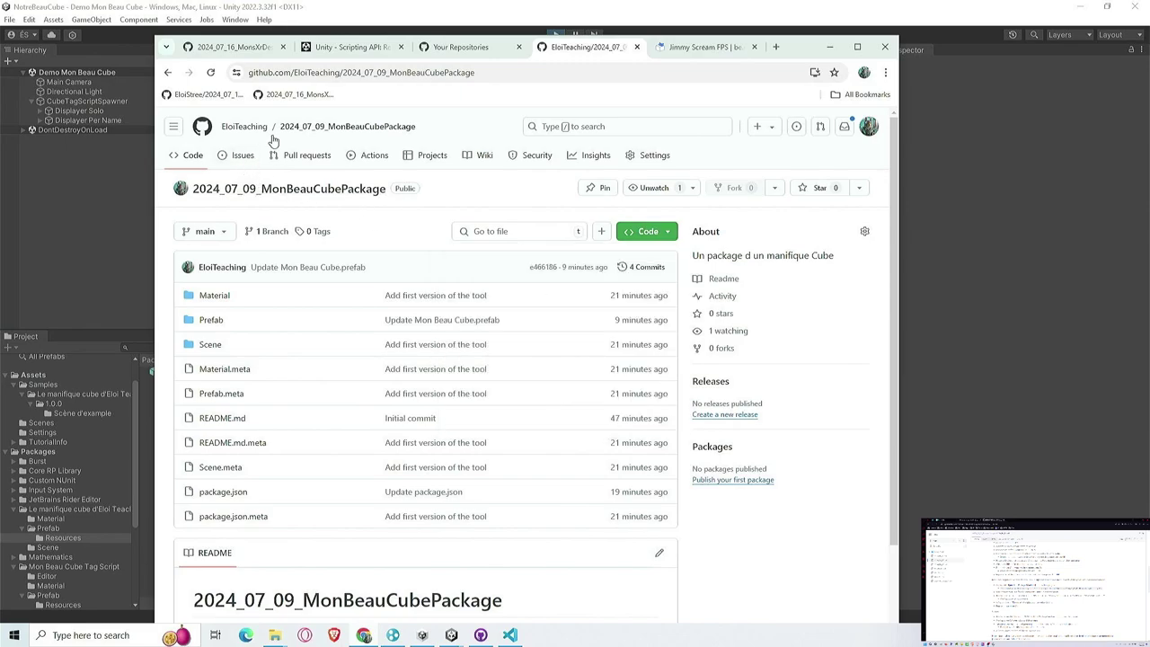
Open the personal folder in the 2024_07_16_MonsXrDesignGroupFork fork in its own window
left_click(245, 129)
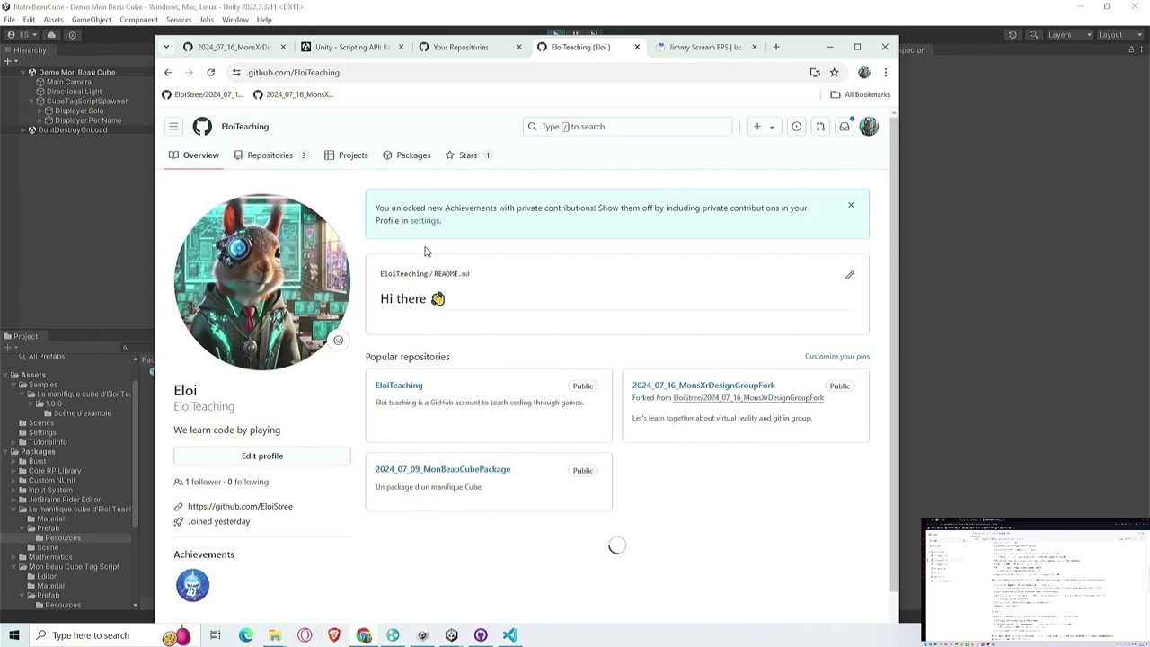
left_click(718, 388)
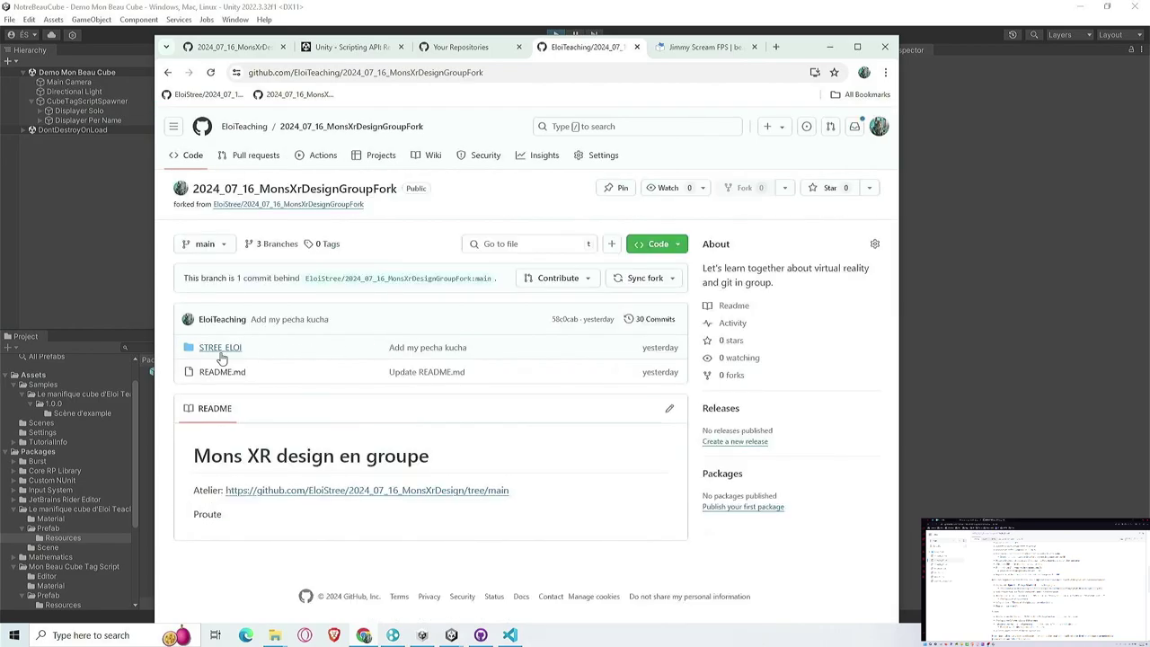
left_click(221, 354)
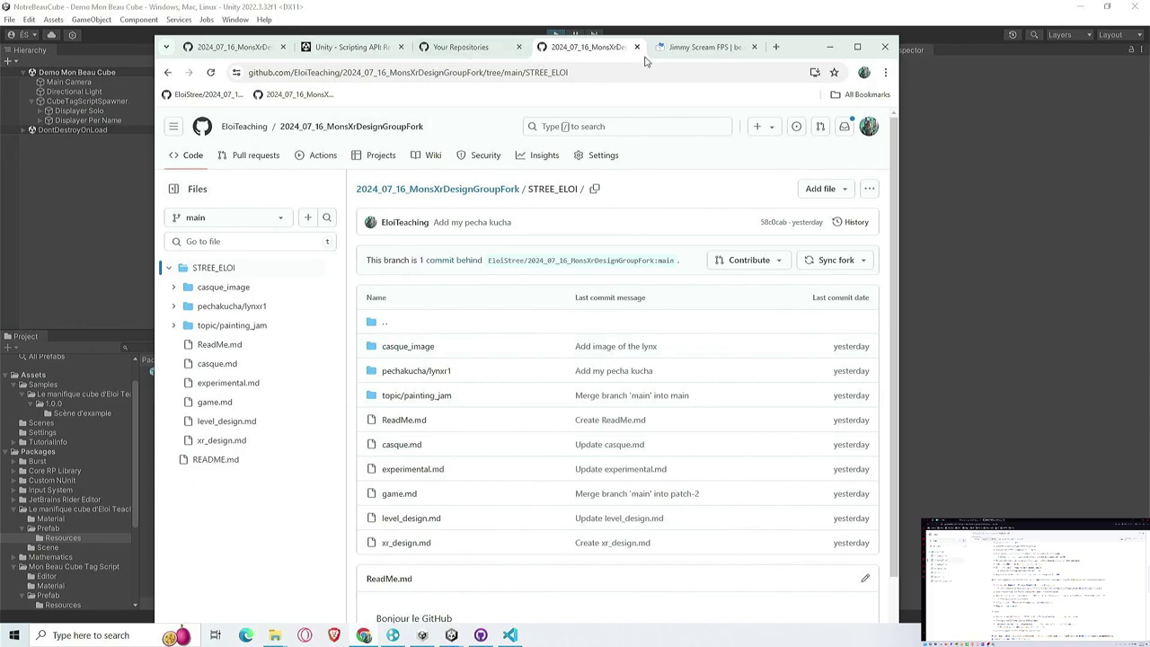
mouse_move(616, 46)
left_mouse_down()
mouse_move(557, 141)
mouse_move(1149, 206)
left_mouse_up()
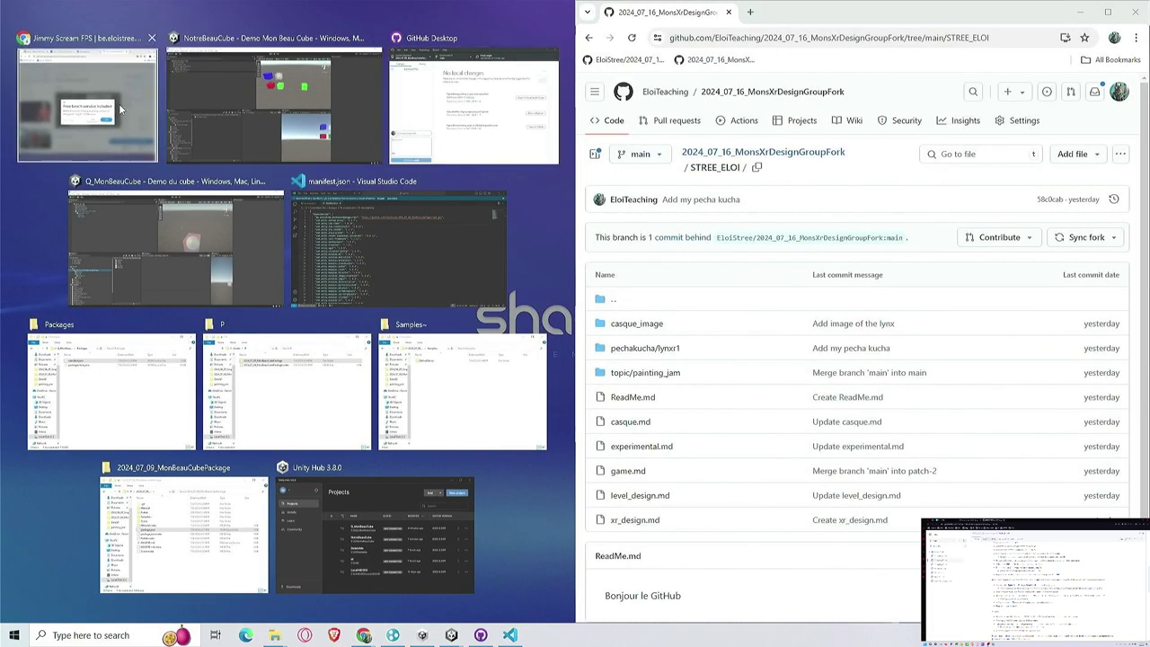
Show the course notes on the left and start a new file named package/readme.md
left_click(121, 108)
left_click(89, 17)
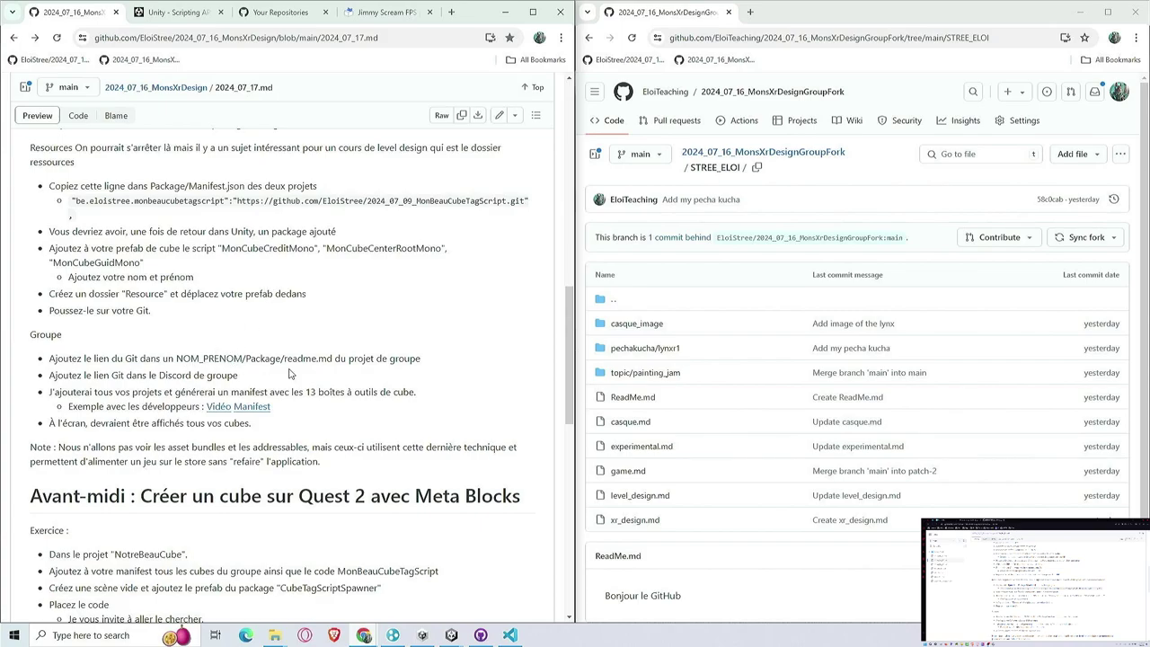
left_click(1076, 155)
left_click(1063, 179)
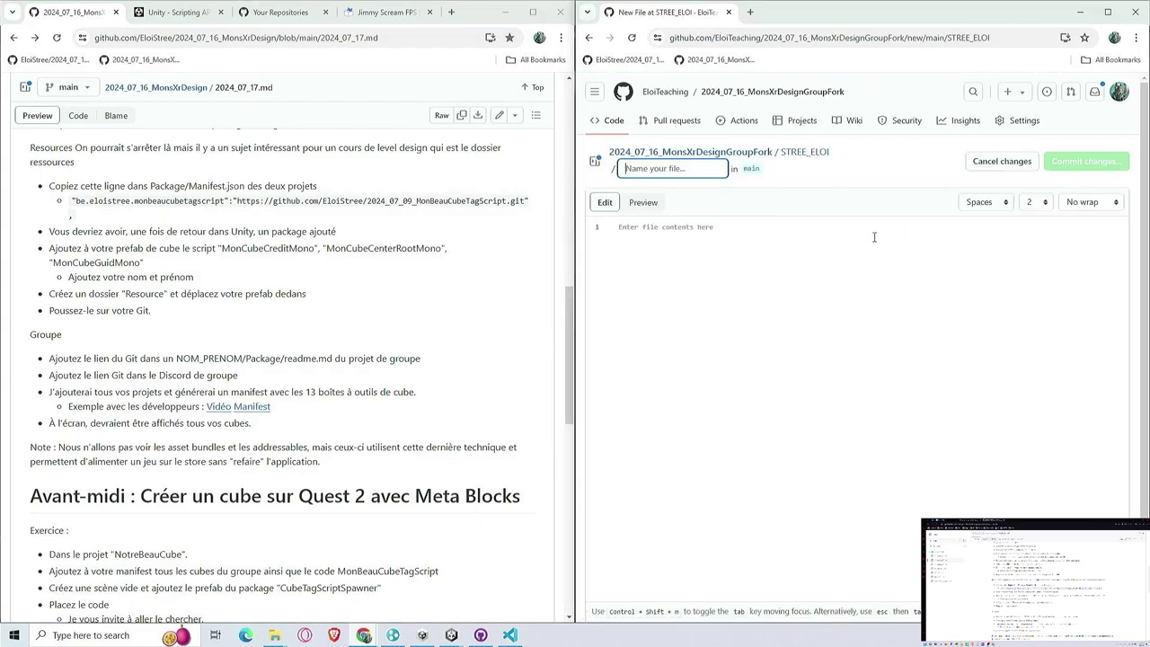
type("package")
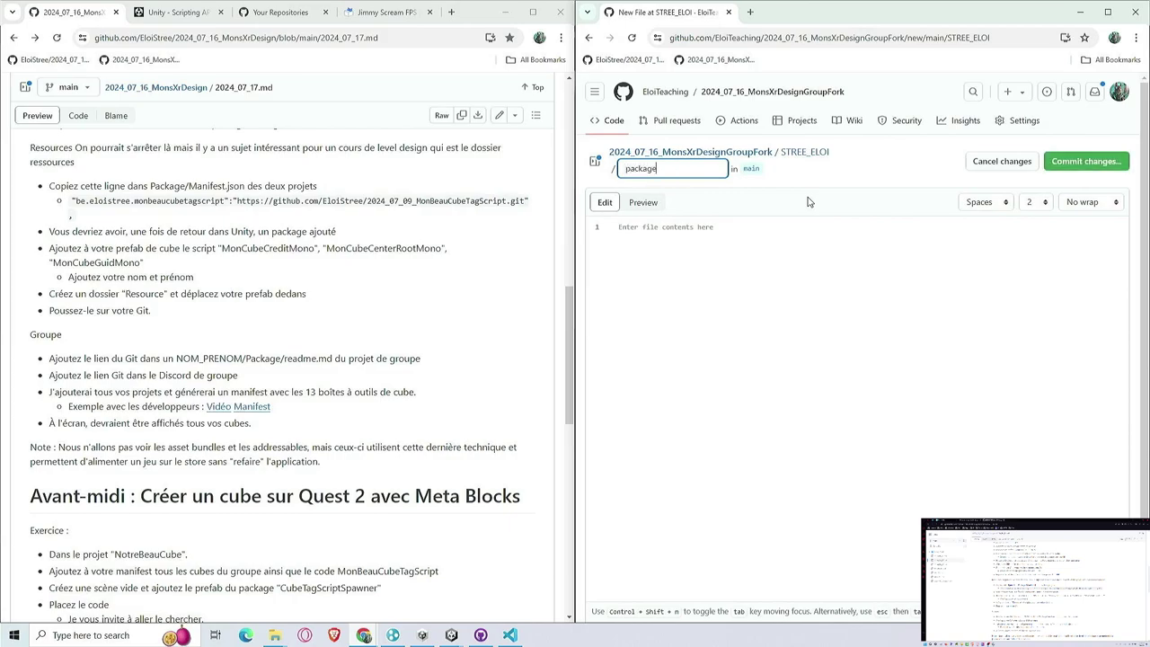
type("/readme")
type(".md")
key("BackSpace")
key("BackSpace")
key("BackSpace")
key("BackSpace")
type("e")
type(".md")
Write 'Mon manifique cube est ici:' with the pasted package URL and commit it to main
left_click(792, 291)
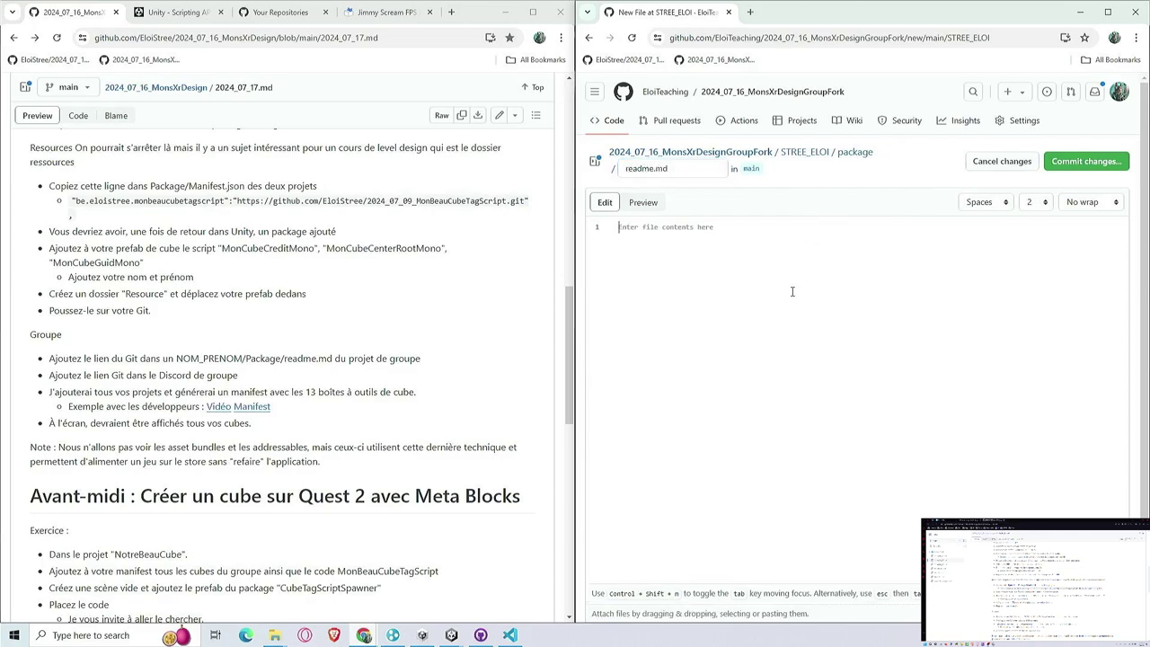
key("Return")
key("Return")
type("Mon ma")
type("nifique and")
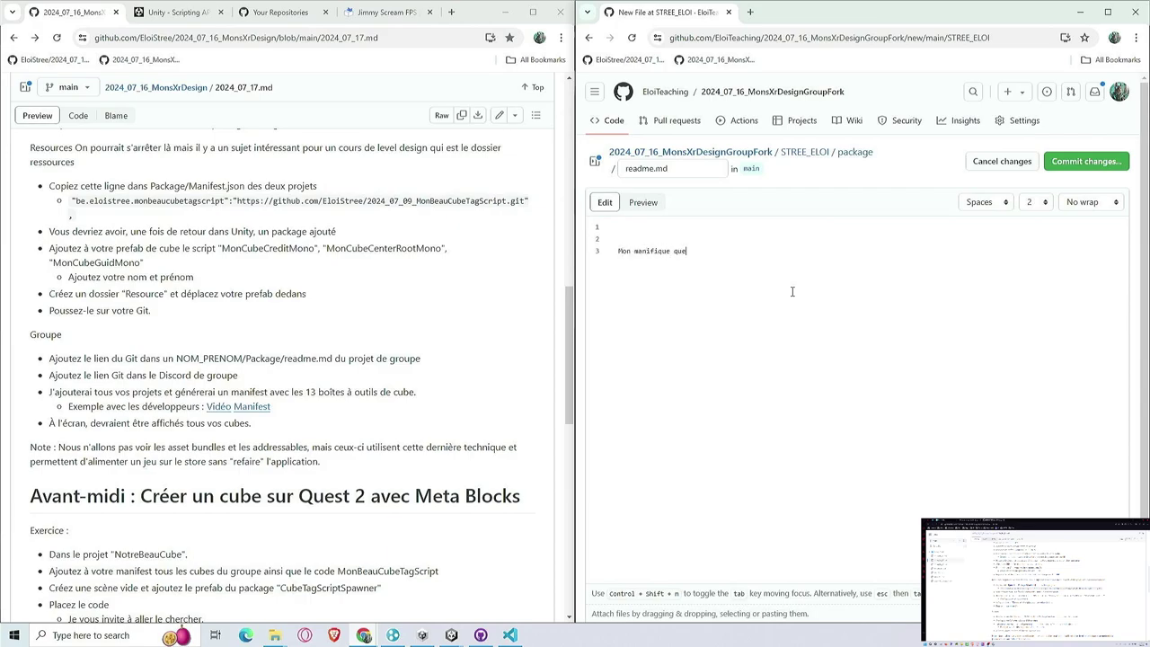
key("BackSpace")
key("BackSpace")
key("BackSpace")
type("e")
type("st ic")
key("ctrl+v")
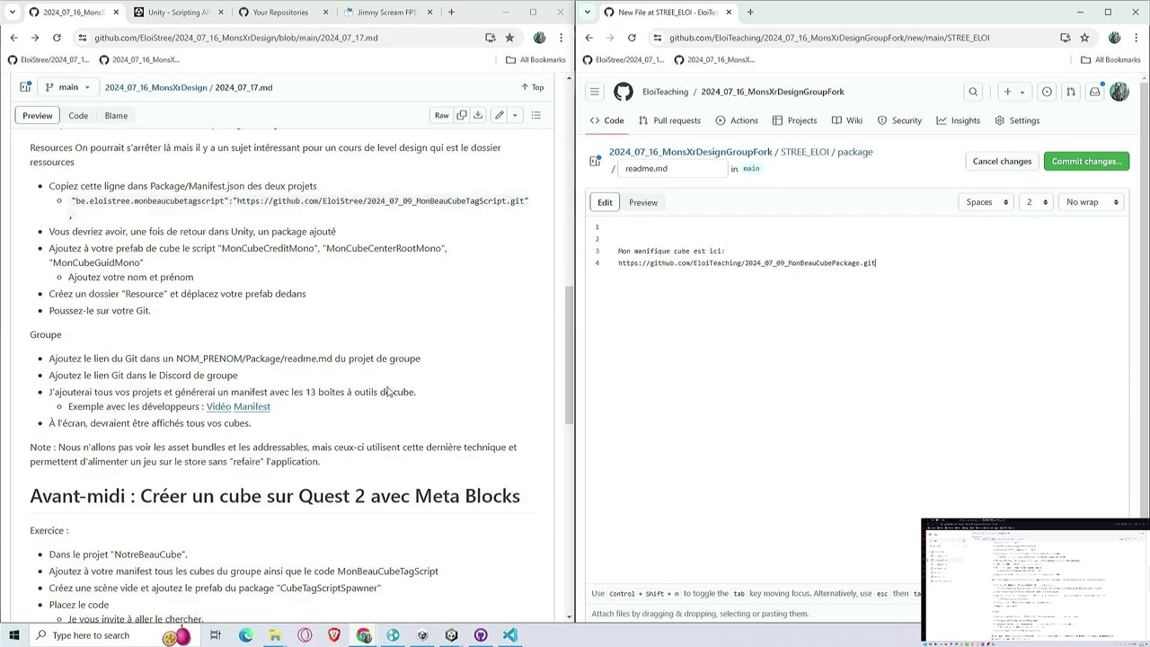
left_click(1071, 170)
left_click(956, 477)
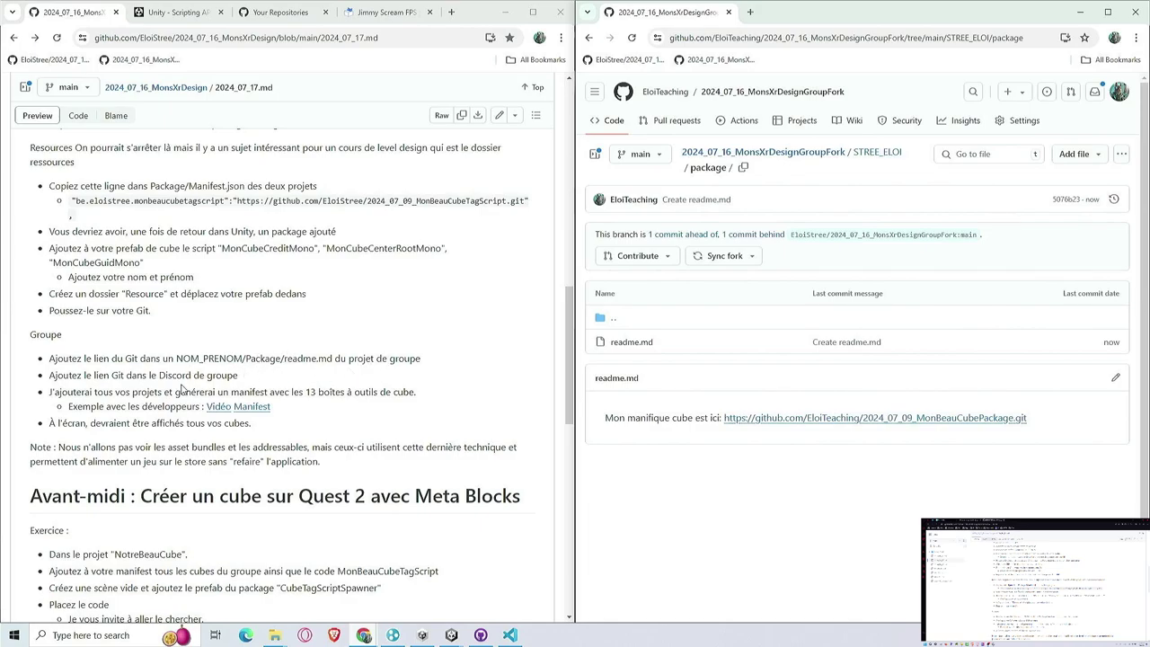
Start a new file at the fork's root, renaming it from manifest.json to to_copy_in_manifest.md
left_click_drag(231, 392, 309, 393)
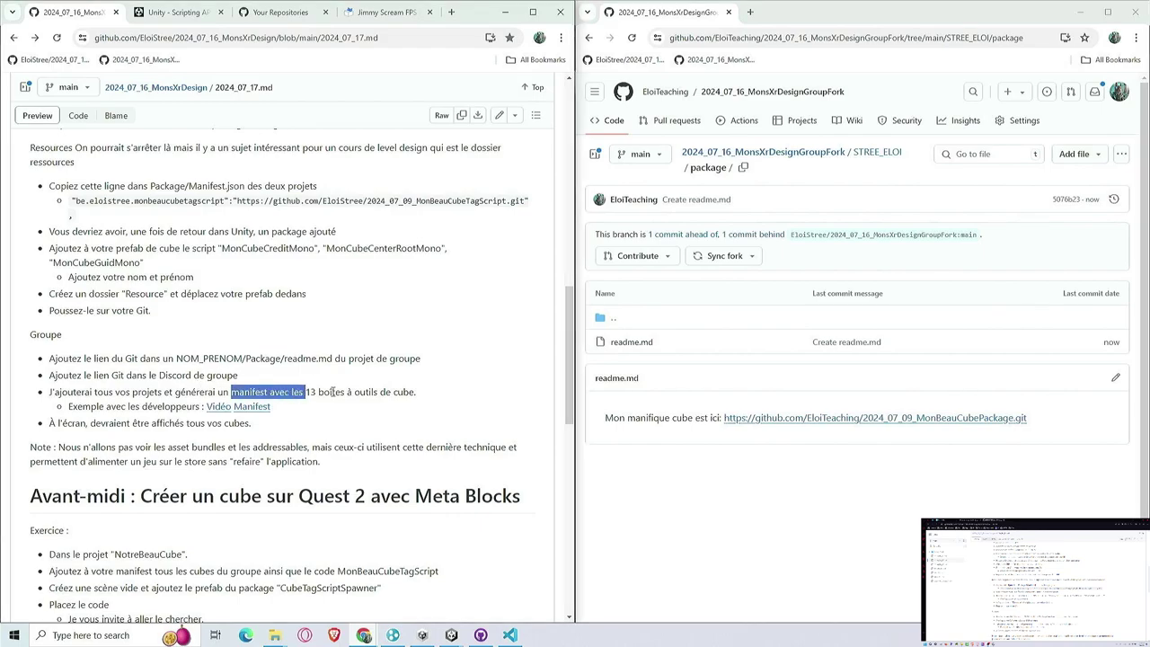
left_click(768, 154)
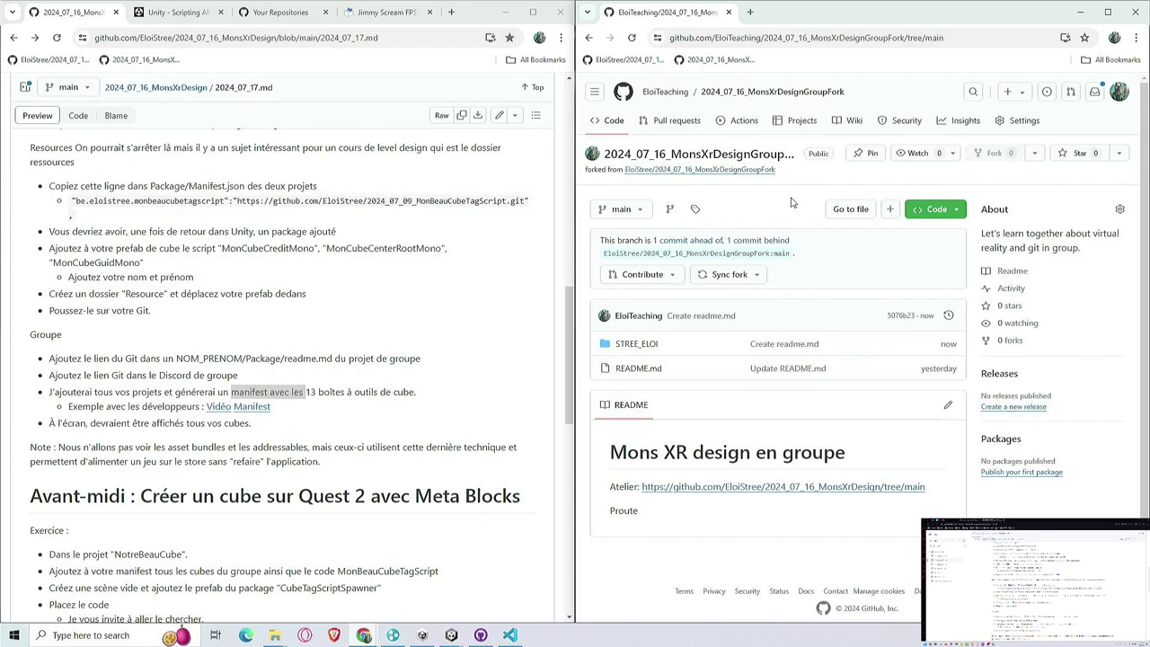
left_click(889, 209)
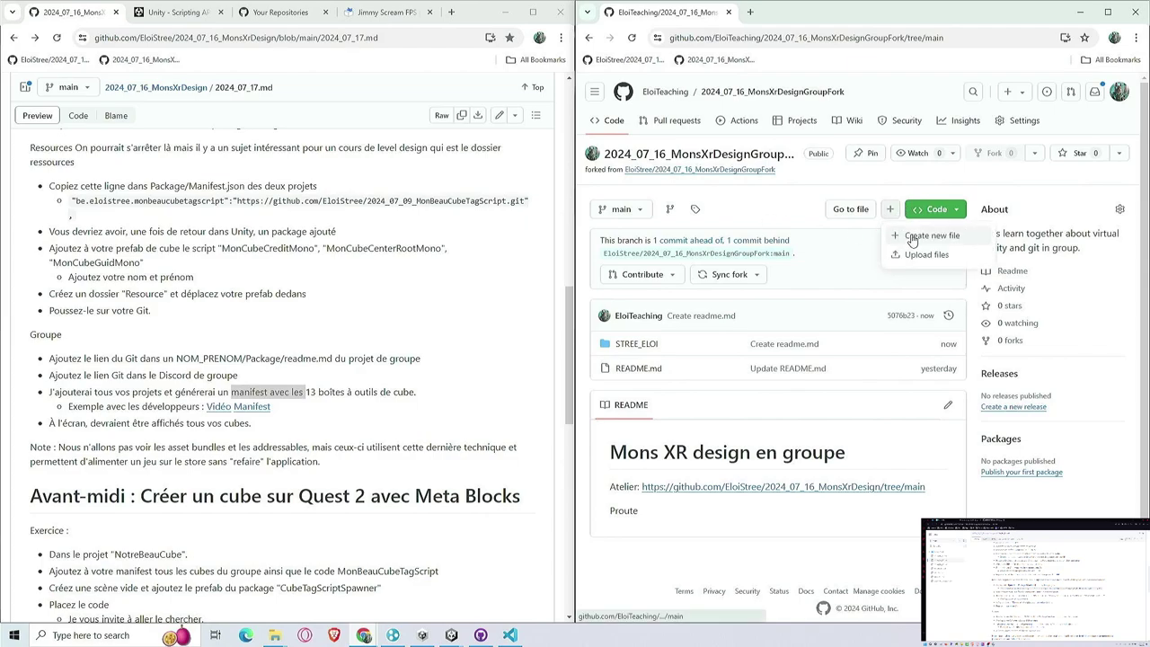
left_click(912, 239)
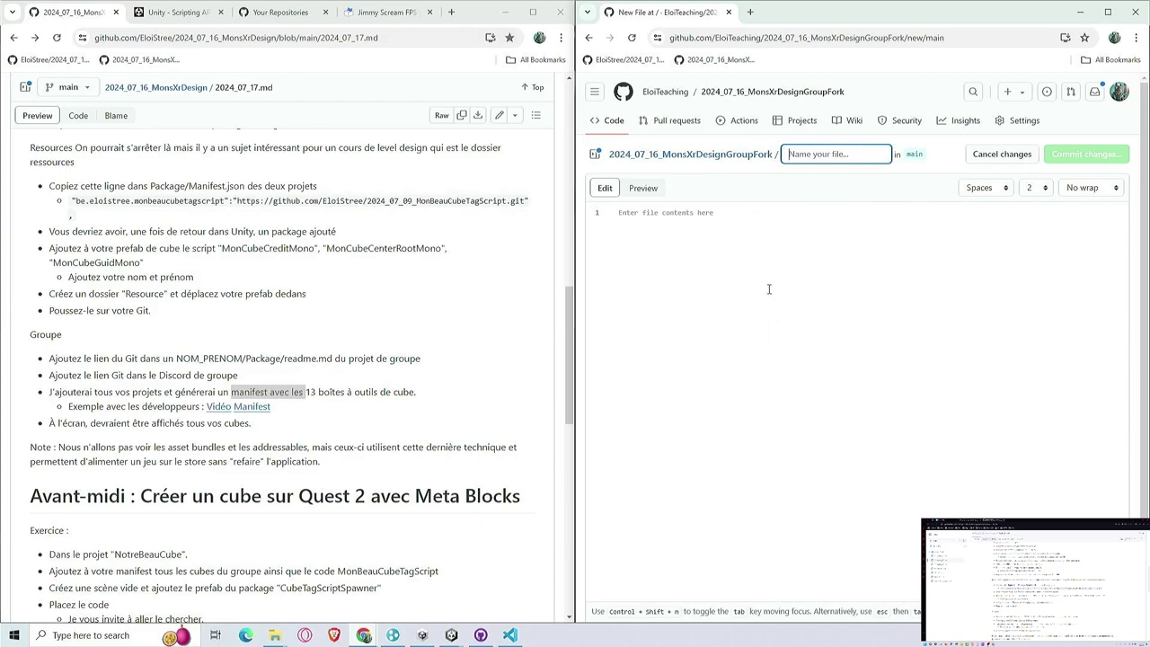
type("manifest.")
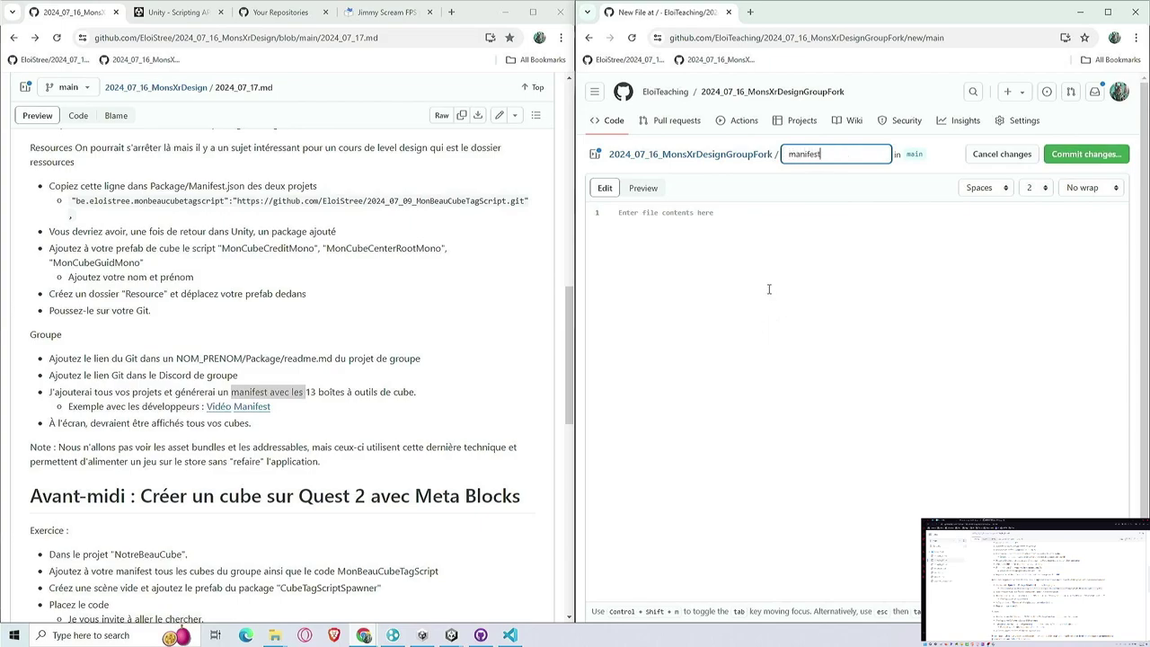
type("json")
left_click(768, 289)
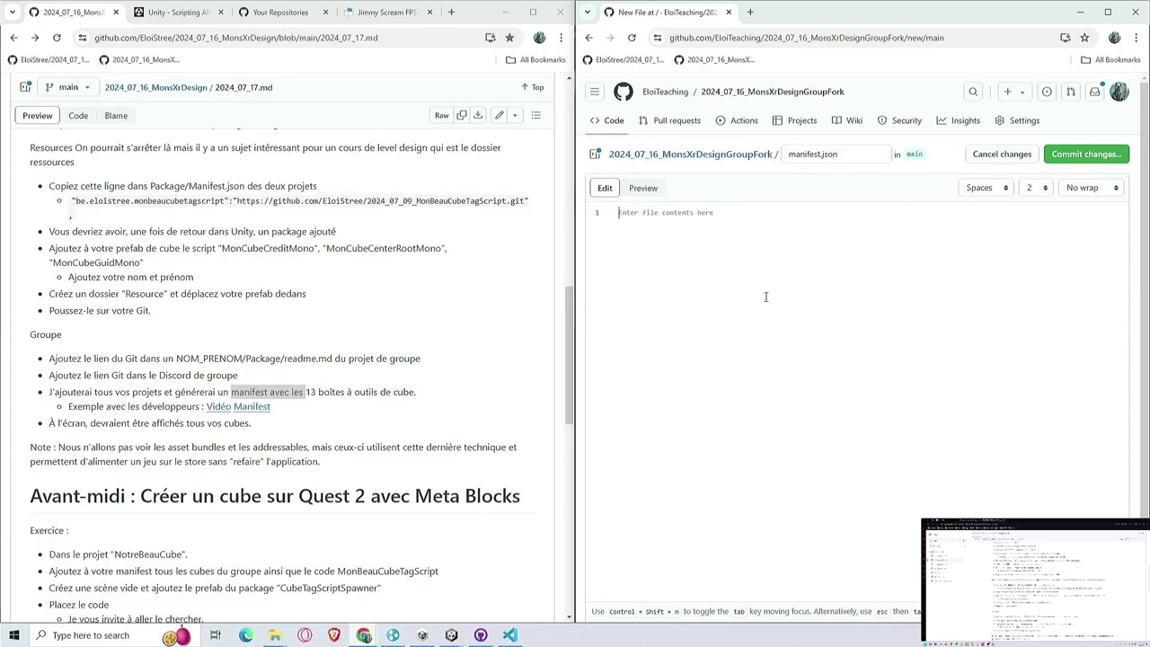
key("Return")
left_click(851, 153)
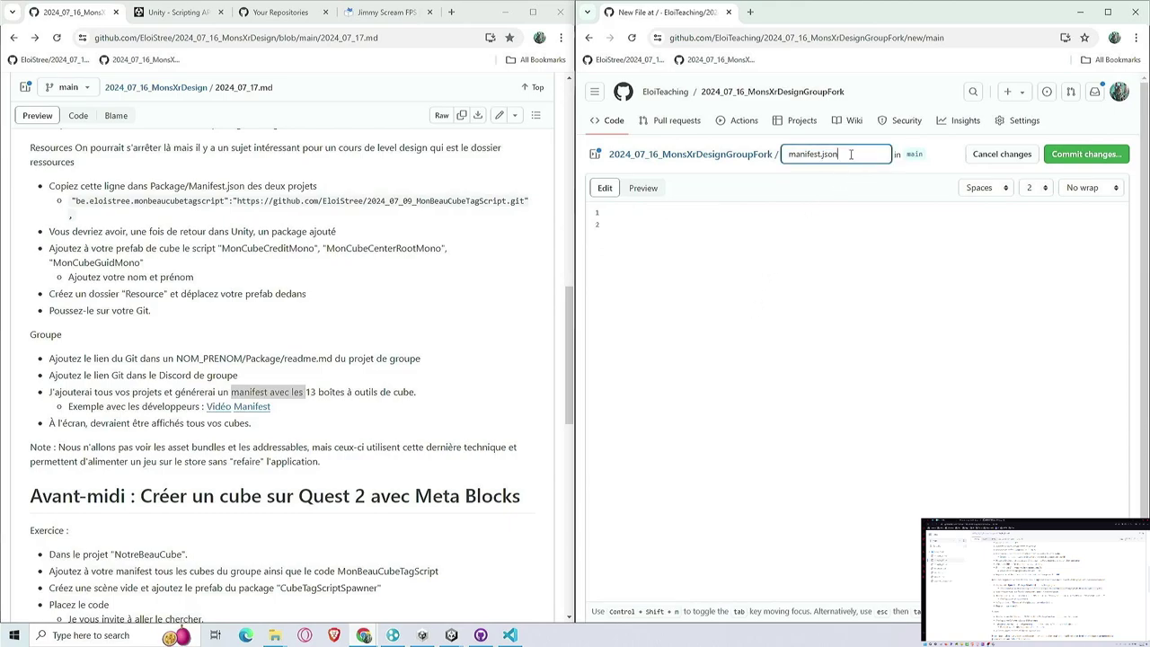
double_click(819, 154)
type("to")
type("_copy_")
type("in")
type("_m")
type("anfi")
type("if")
type("n")
type("i")
type("ife")
type("st")
type("md")
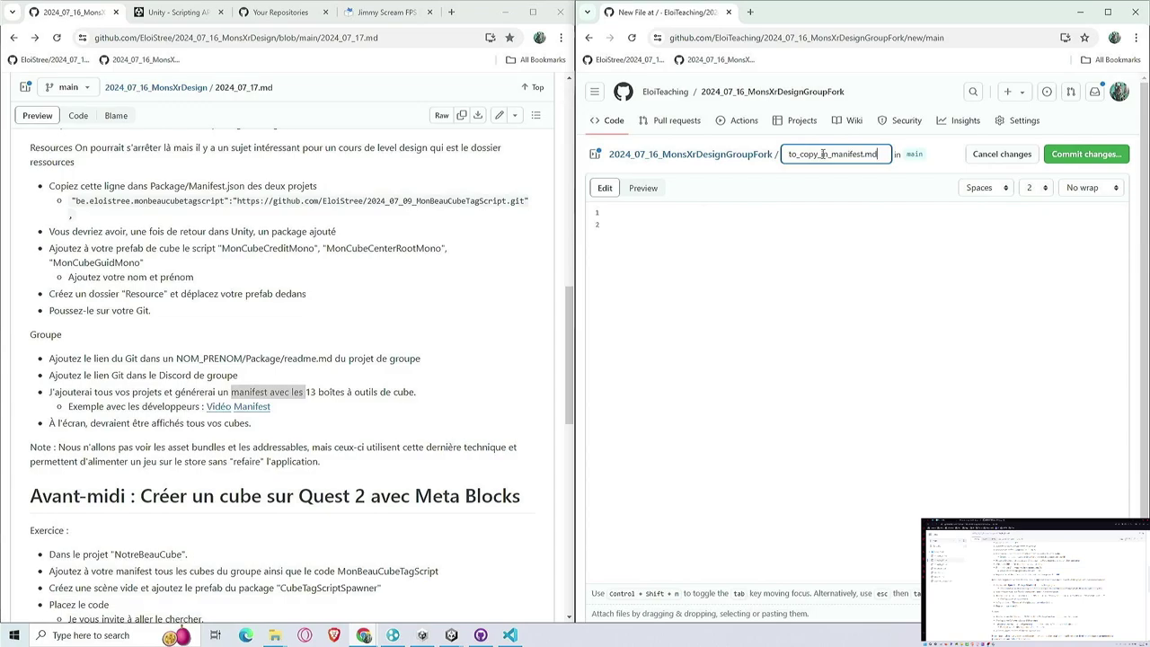
Add a Git Link heading with the pasted package URL, code fences and a '## With Namespace' section
left_click(816, 248)
key("Return")
key("Return")
type("https://github.com/EloiTeaching/2024_07_09_MonBeauCubePackage.git")
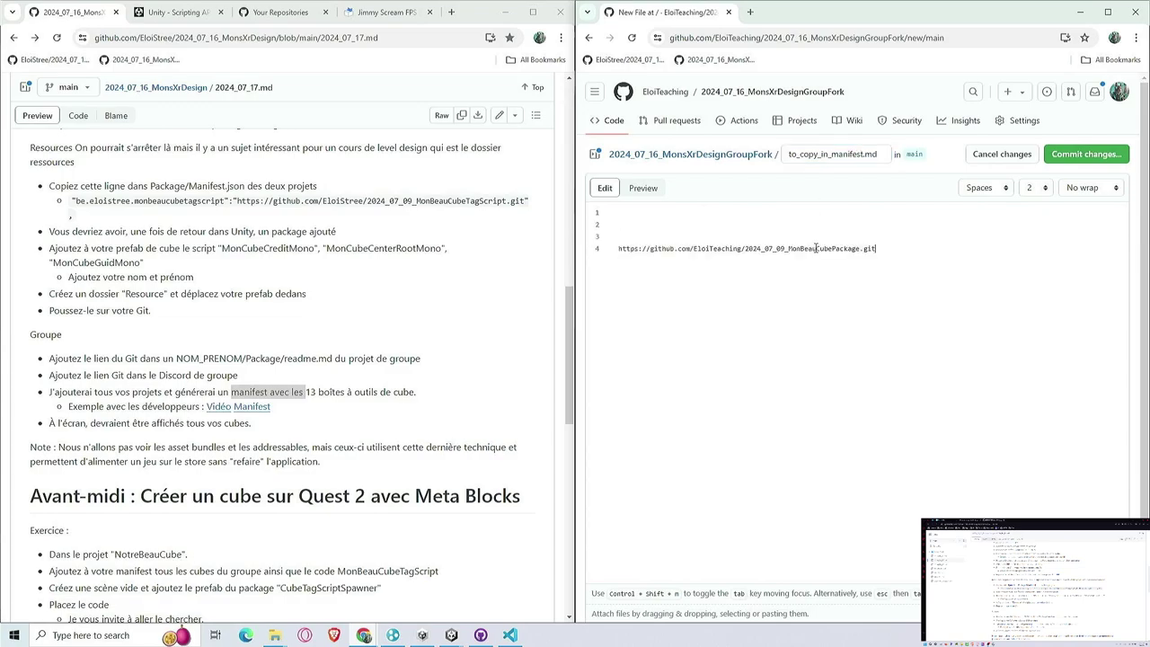
key("Return")
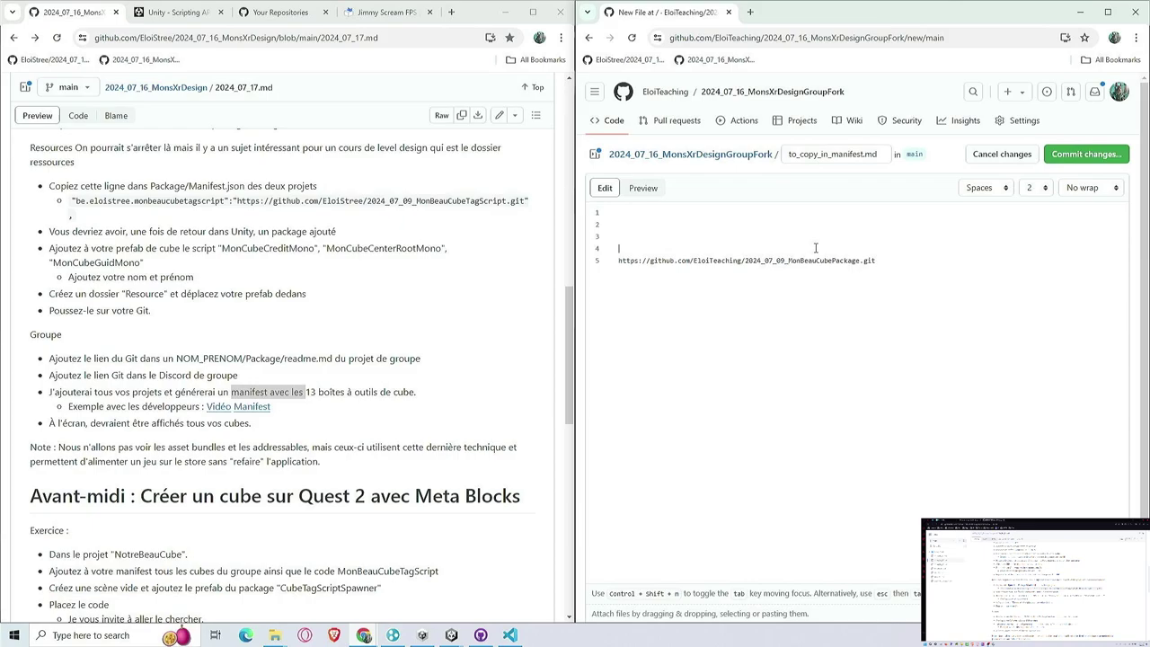
type("\"Git Link")
key("Return")
key("Return")
type("```")
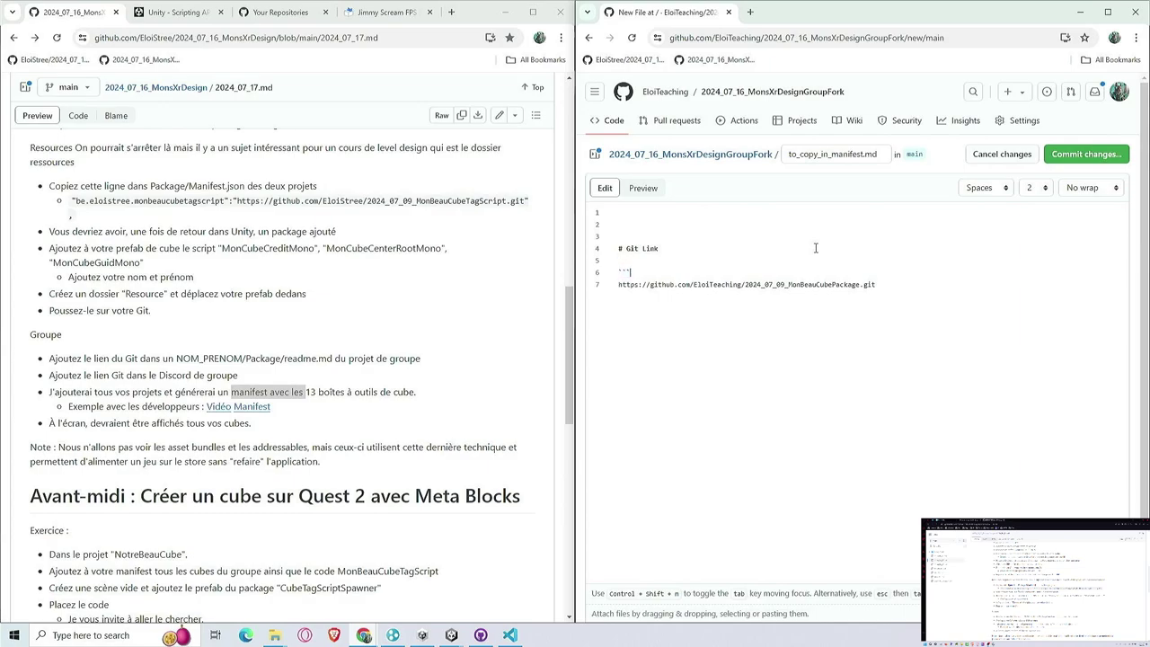
key("Return")
key("Return")
type("```")
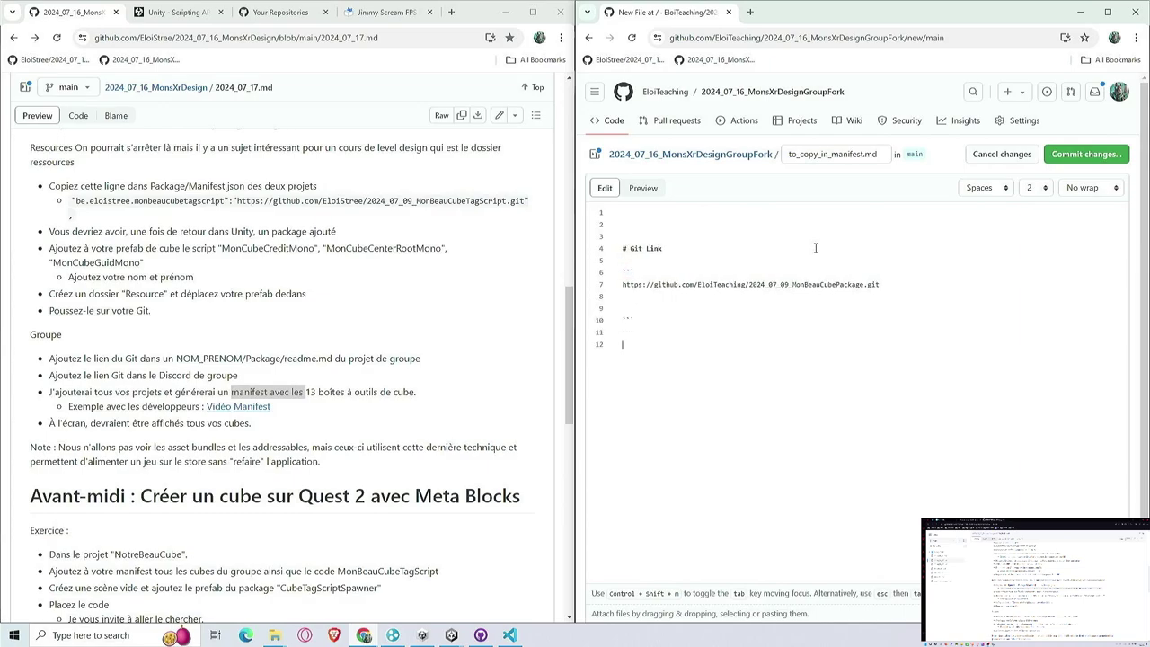
key("Return")
key("Return")
type("```")
key("Return")
key("Return")
key("Return")
type("```")
type("## W")
type("ith Name")
type("space")
Copy the package URL from line 7 and paste it between the quotes on line 16
key("Left")
key("Right")
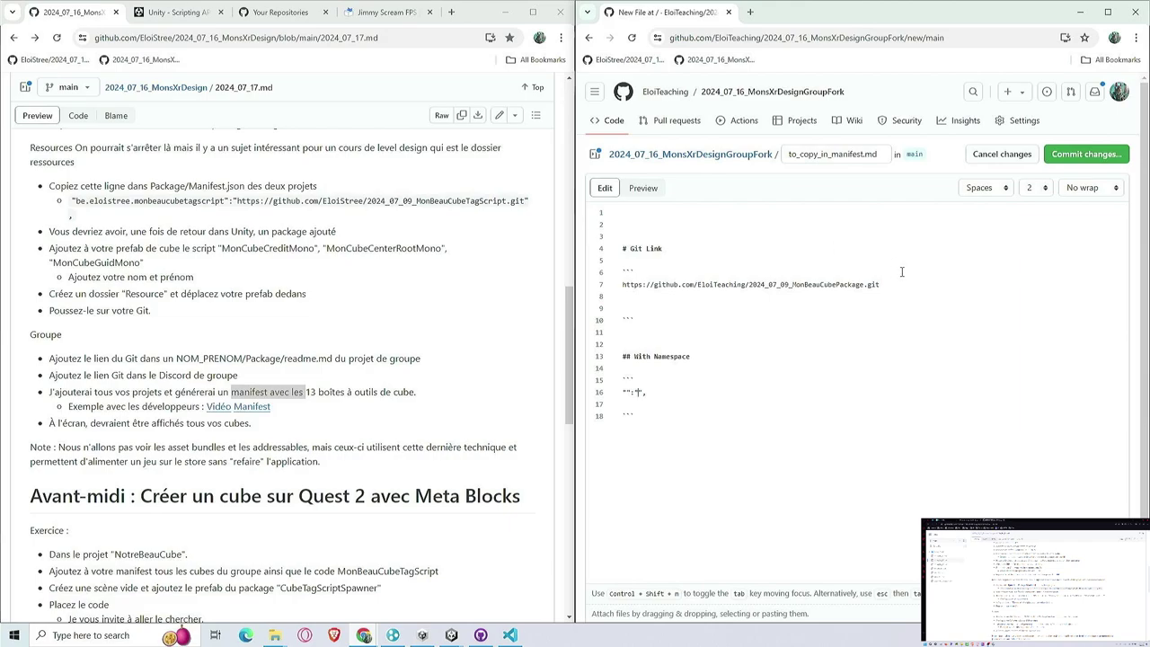
left_click_drag(880, 283, 623, 284)
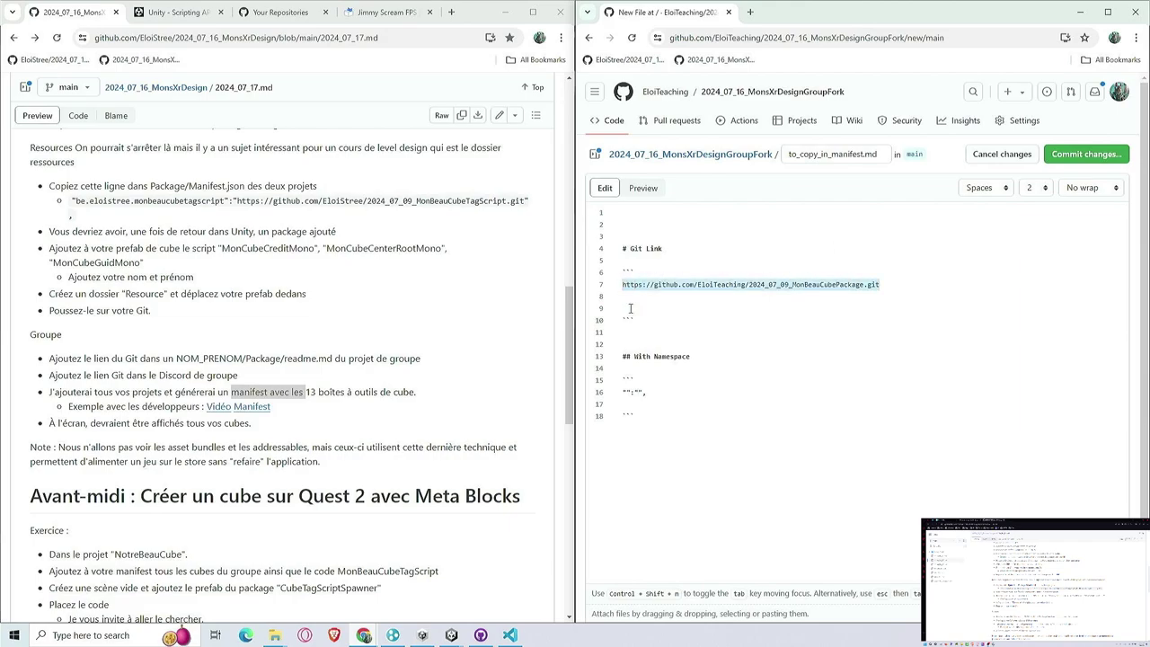
key("ctrl+c")
left_click(636, 393)
key("ctrl+v")
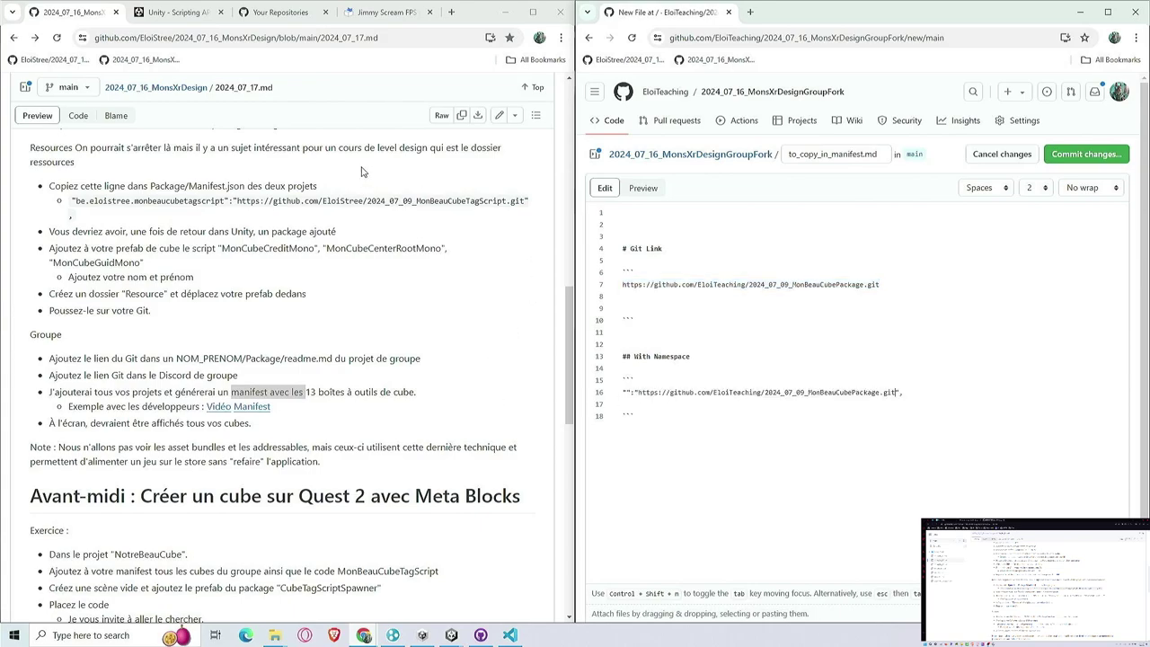
Open the cube package repository's package.json and copy its name value
left_click(749, 12)
key("ctrl+v")
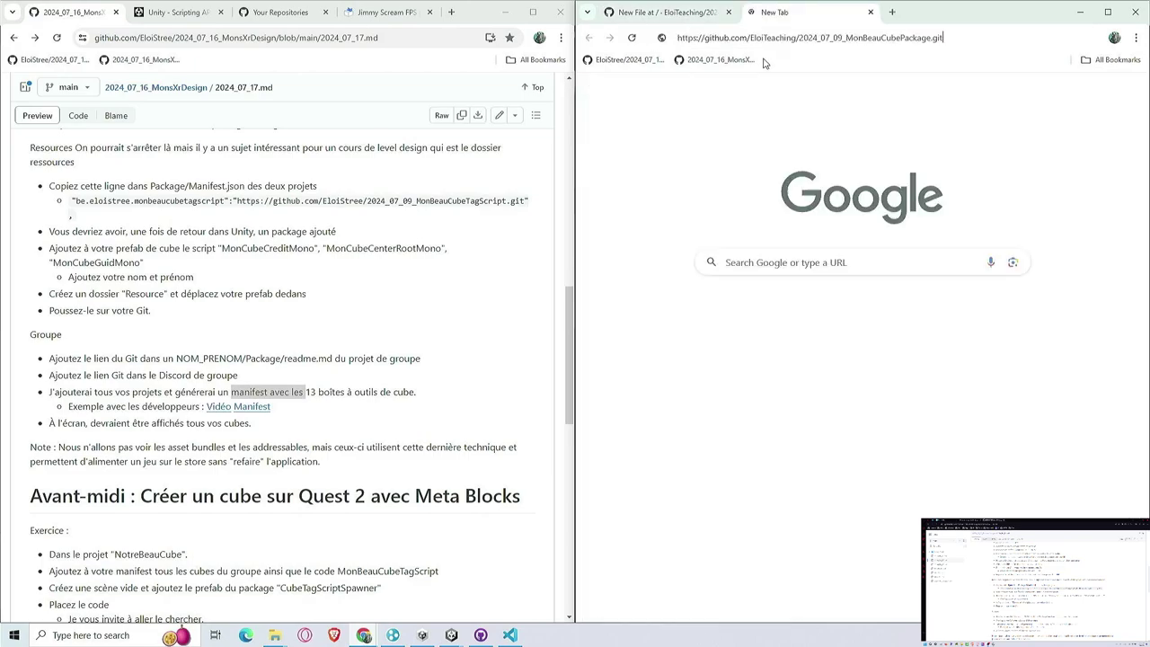
left_click(764, 62)
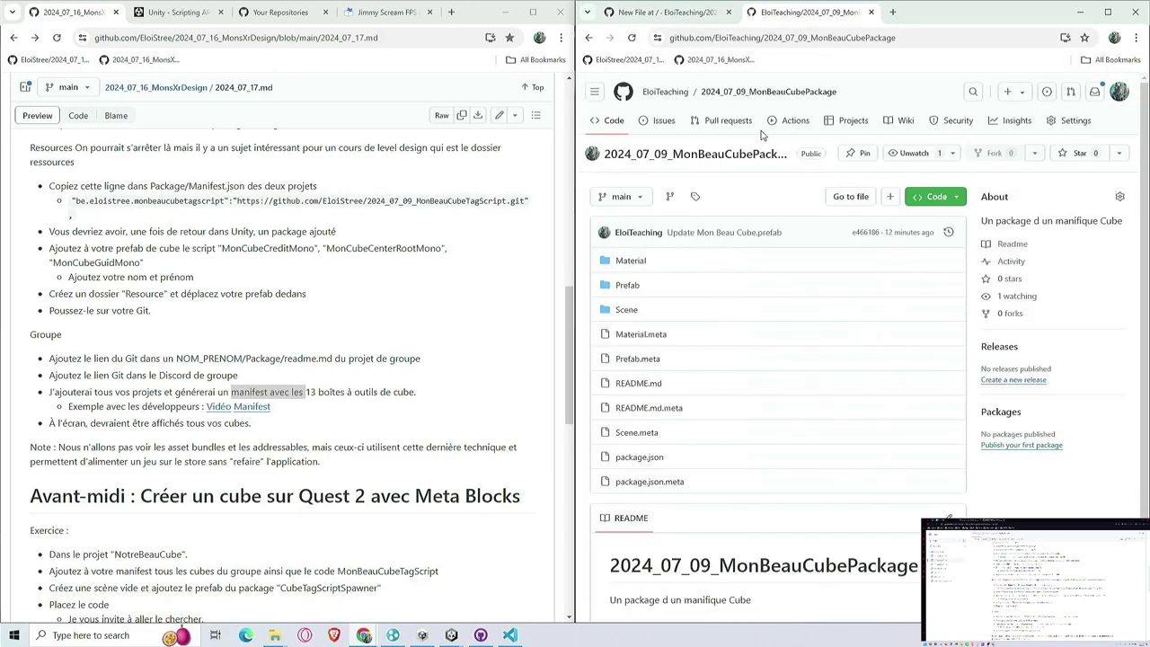
left_click(640, 458)
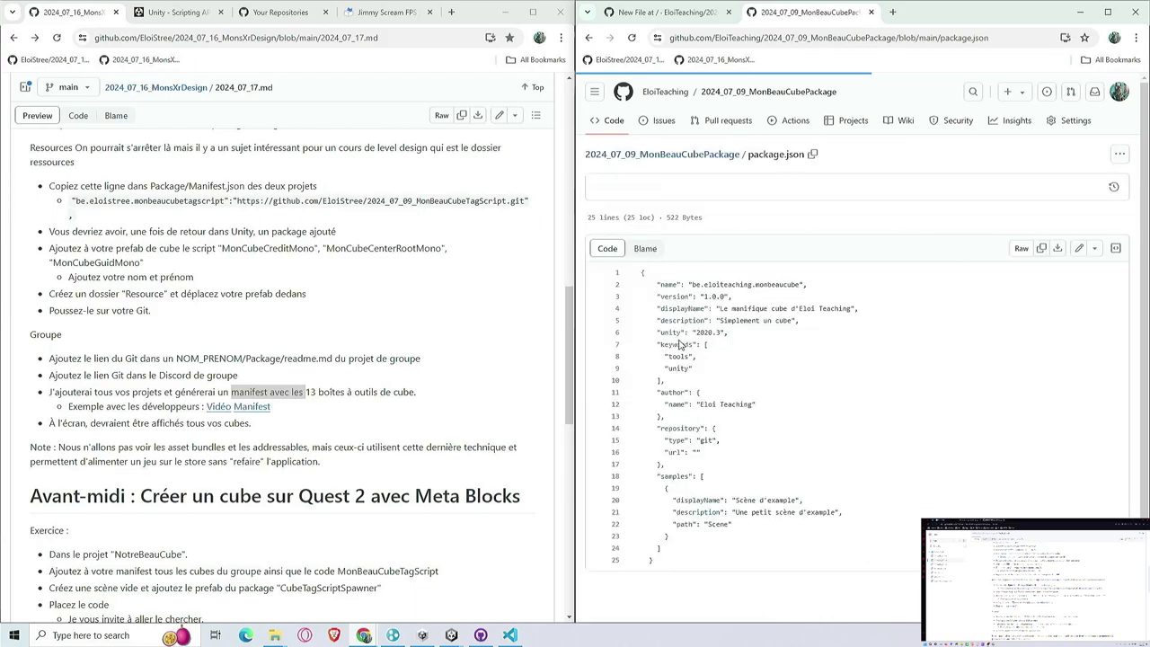
mouse_move(803, 284)
left_mouse_down()
mouse_move(685, 284)
mouse_move(804, 284)
left_mouse_up()
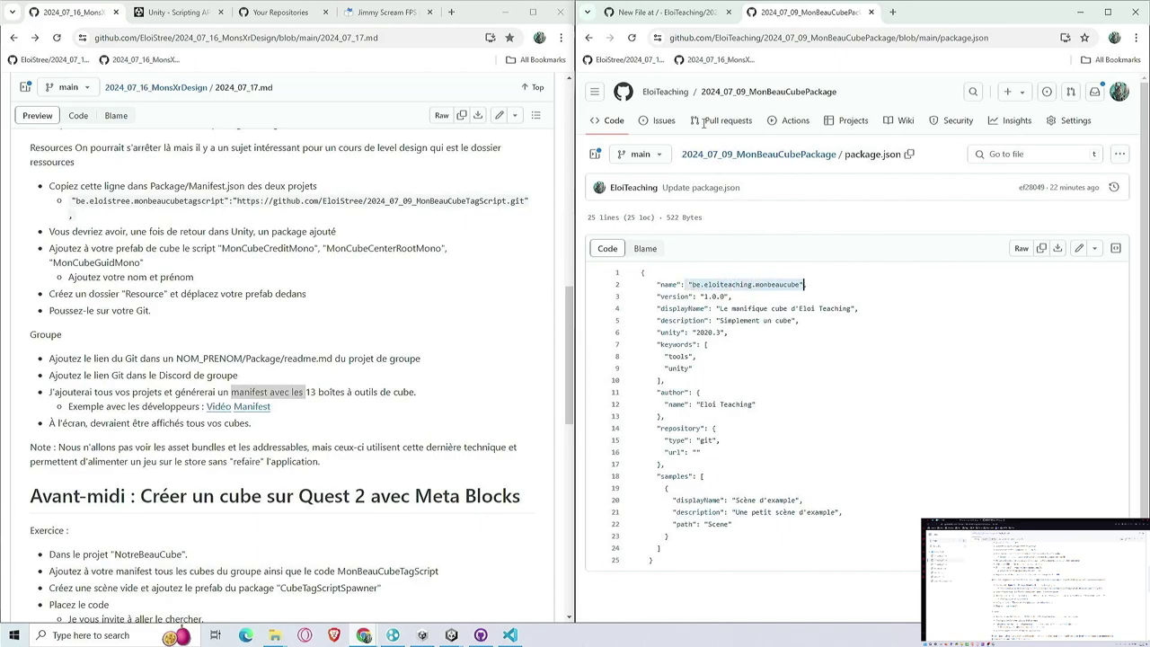
On line 16, put "be.eloiteaching.monbeaucube" in quotes with a colon before the .git URL
left_click(666, 17)
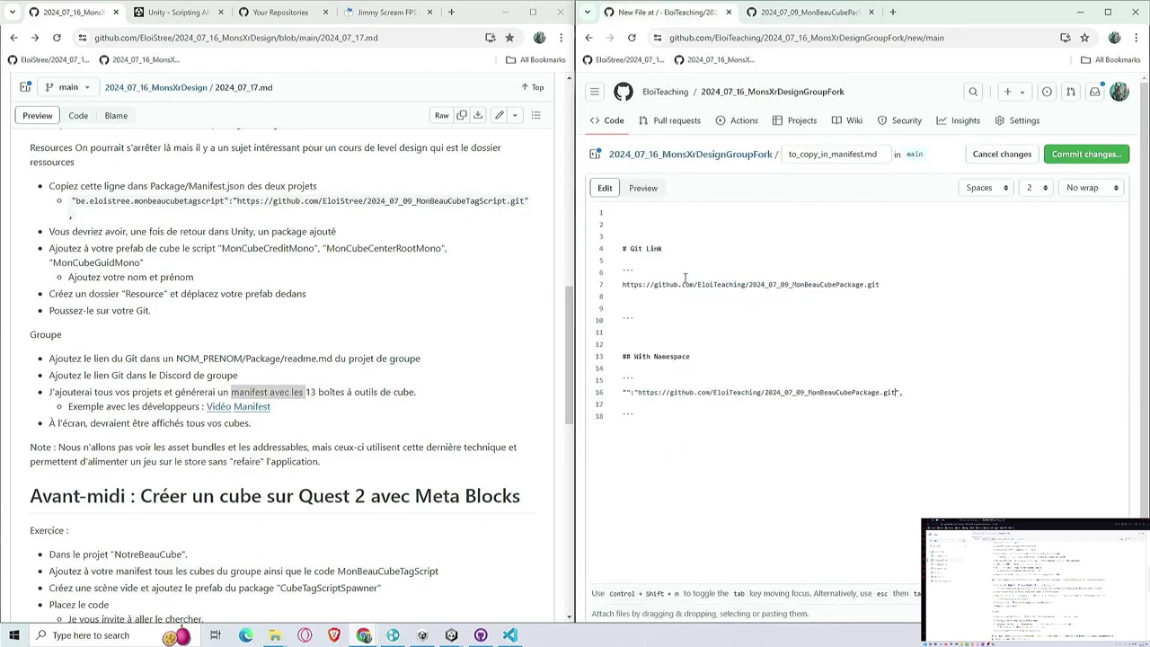
left_click(630, 392)
key("ctrl+v")
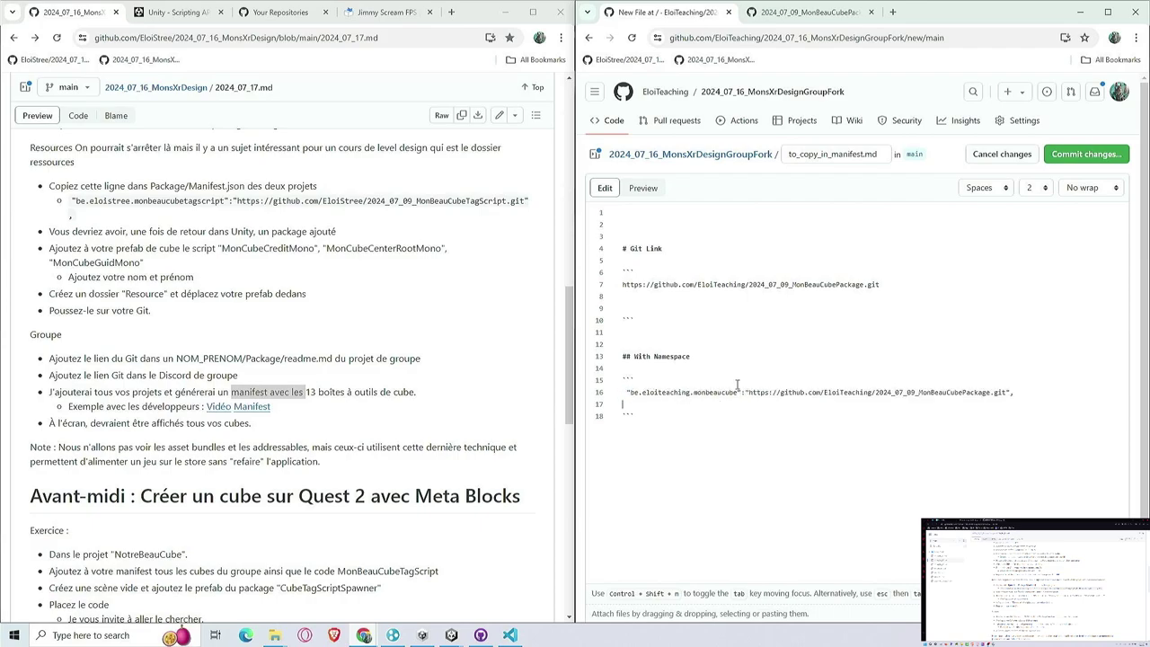
left_click_drag(879, 284, 623, 284)
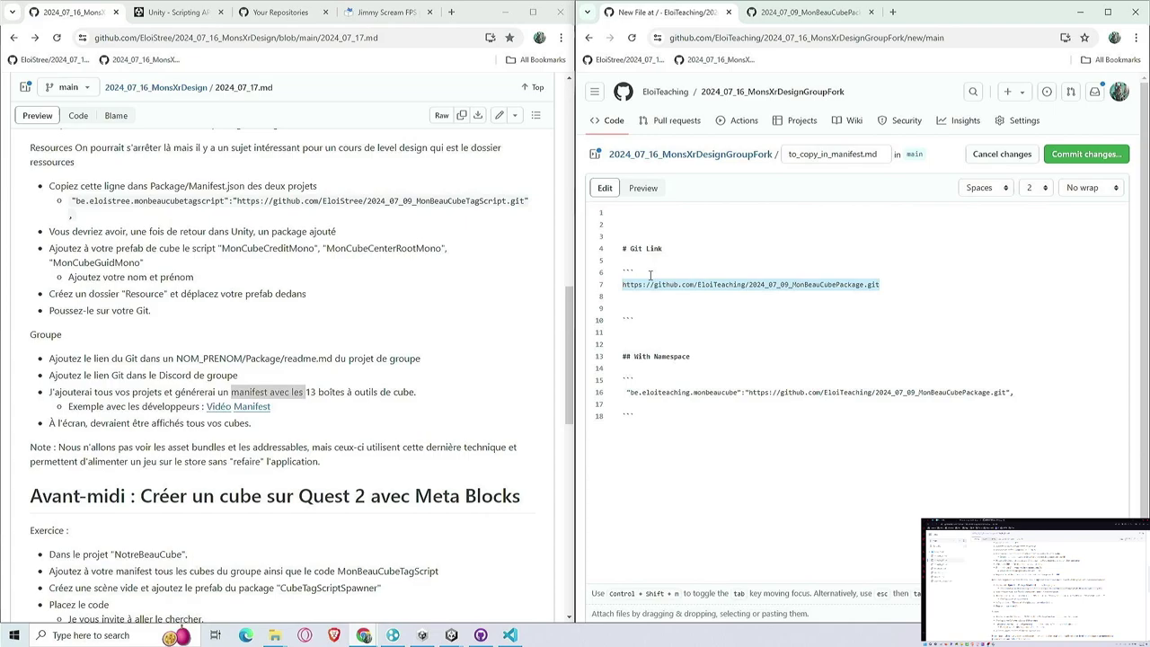
left_click(746, 393)
type("\"")
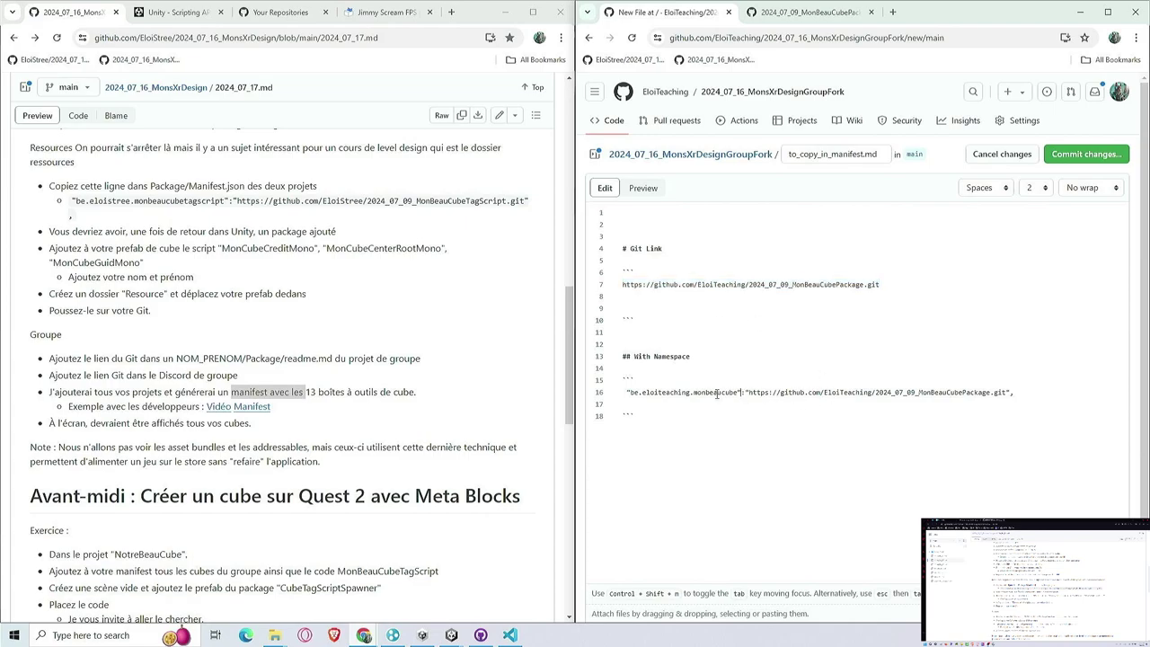
left_click_drag(629, 392, 1017, 392)
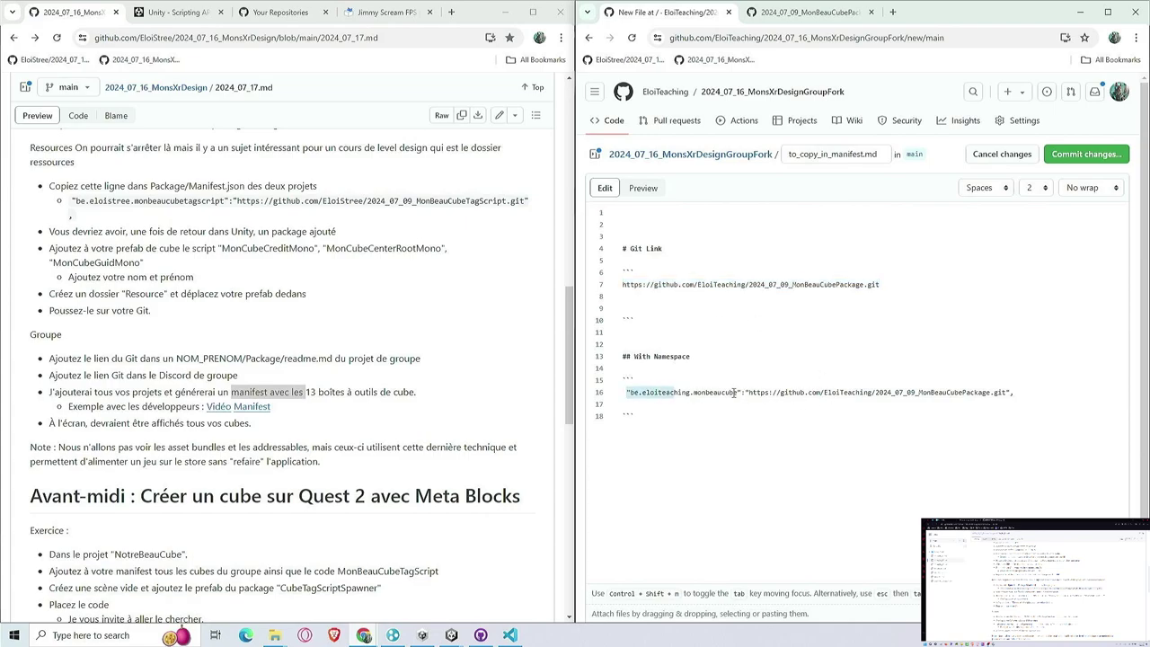
Add spacing lines, then commit to_copy_in_manifest.md to main as 'Create to_copy_in_manifest.md'
left_click(1017, 391)
key("Return")
key("Return")
key("Return")
key("Return")
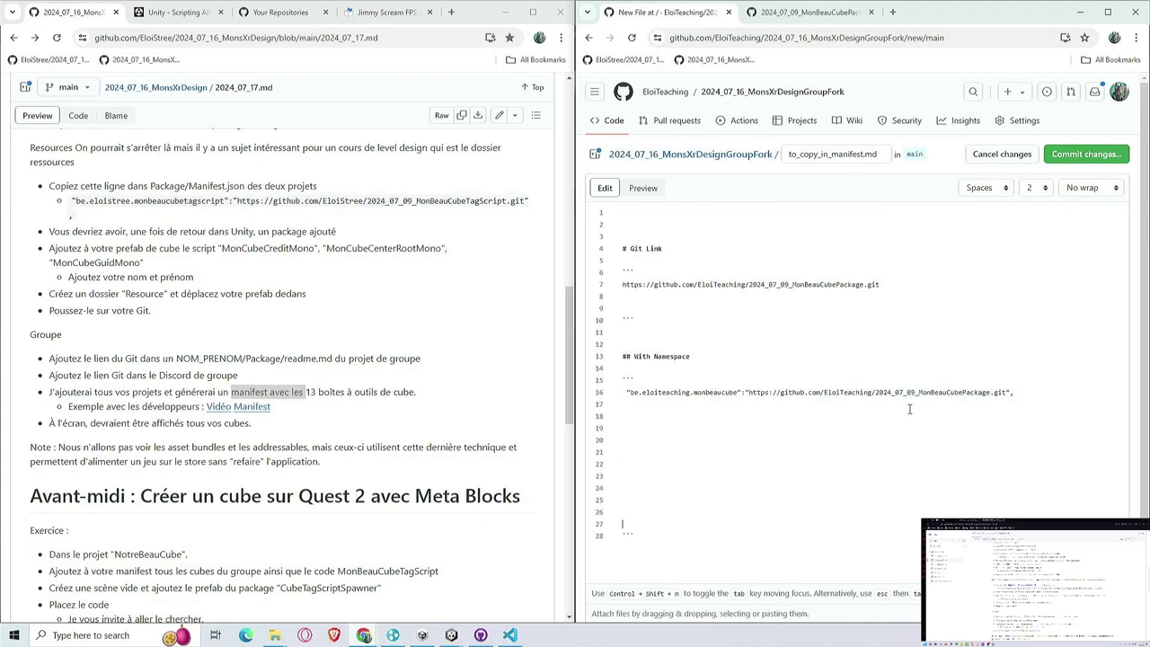
key("Return")
key("Return")
key("Return")
key("Return")
key("Return")
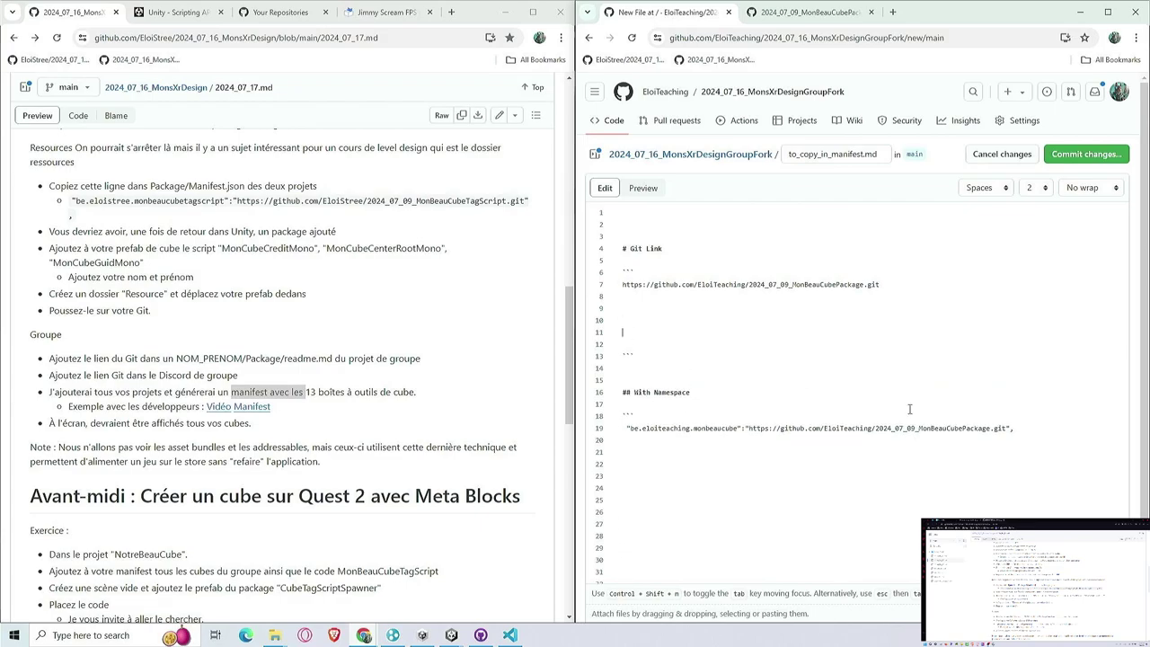
key("Return")
key("Return")
key("Return")
key("Return")
key("Return")
key("Return")
key("Return")
key("Return")
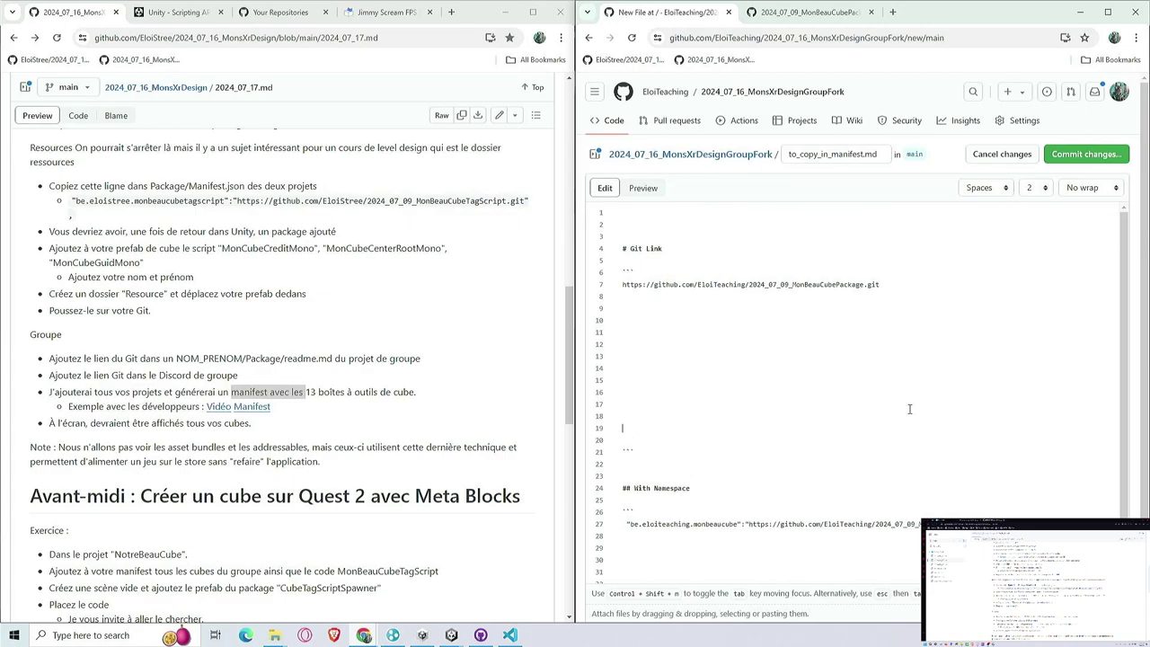
key("Return")
key("Return")
key("BackSpace")
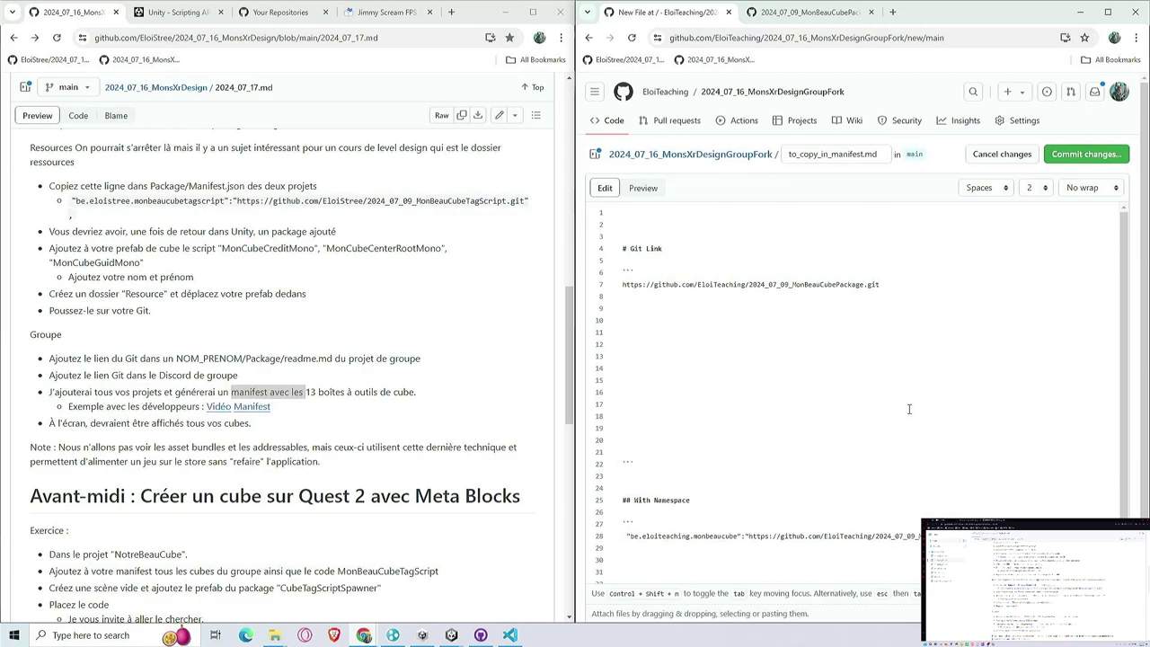
left_click(1094, 159)
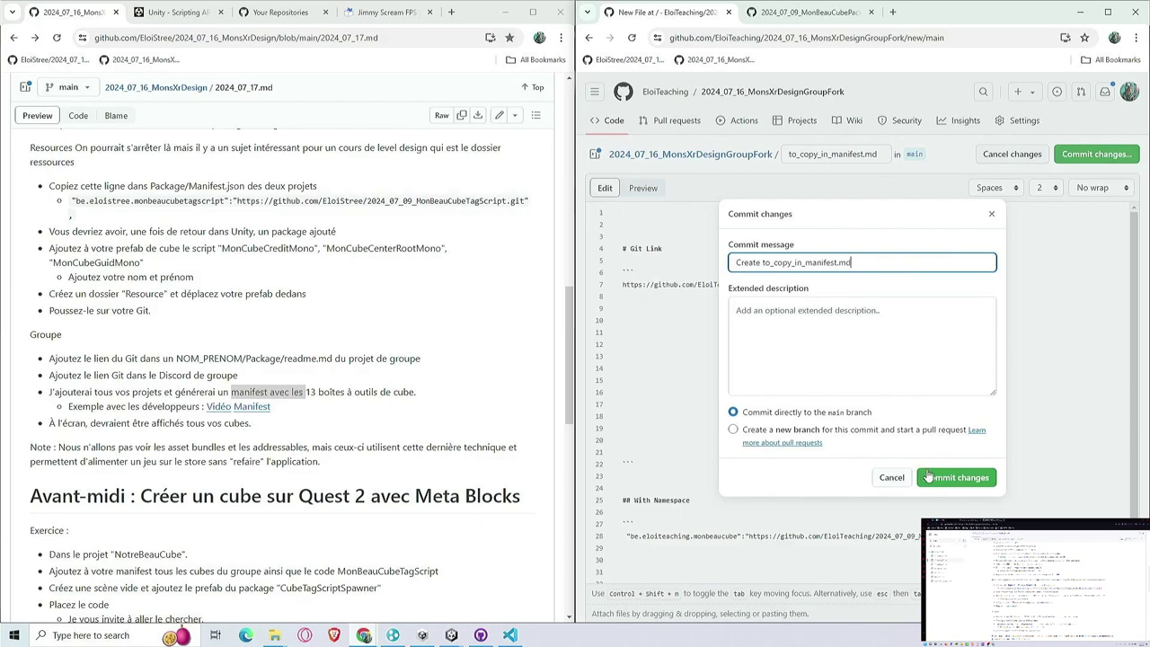
left_click(928, 475)
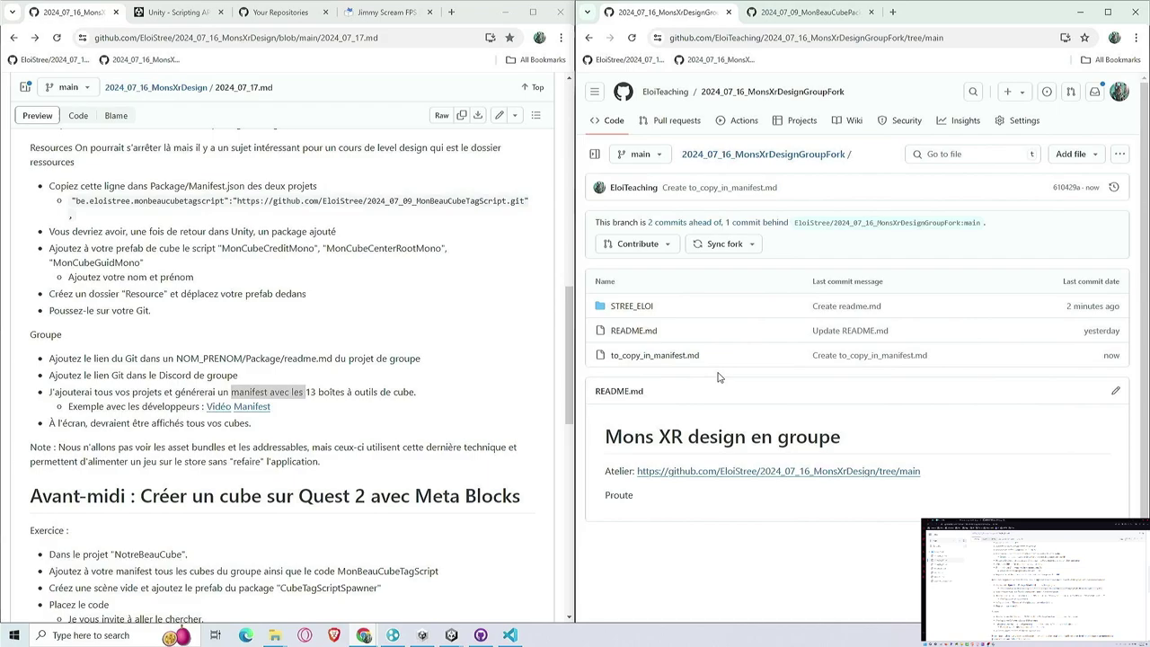
View the committed to_copy_in_manifest.md and highlight its Git Link URL and namespace line
left_click(692, 357)
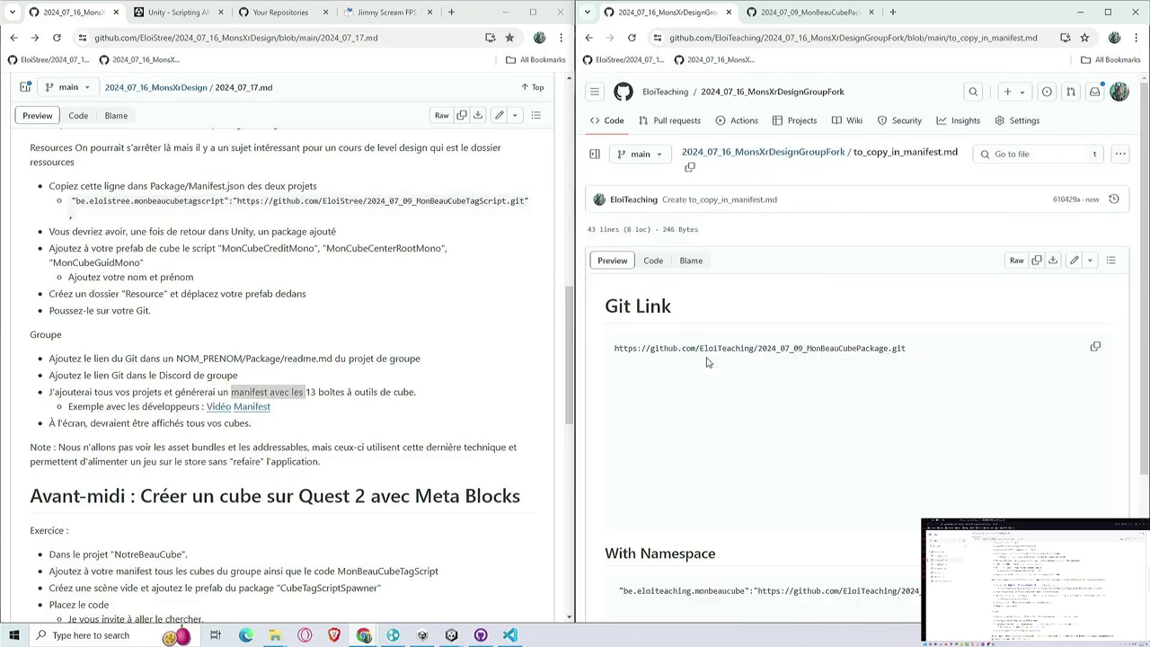
scroll(708, 362, "down", 2)
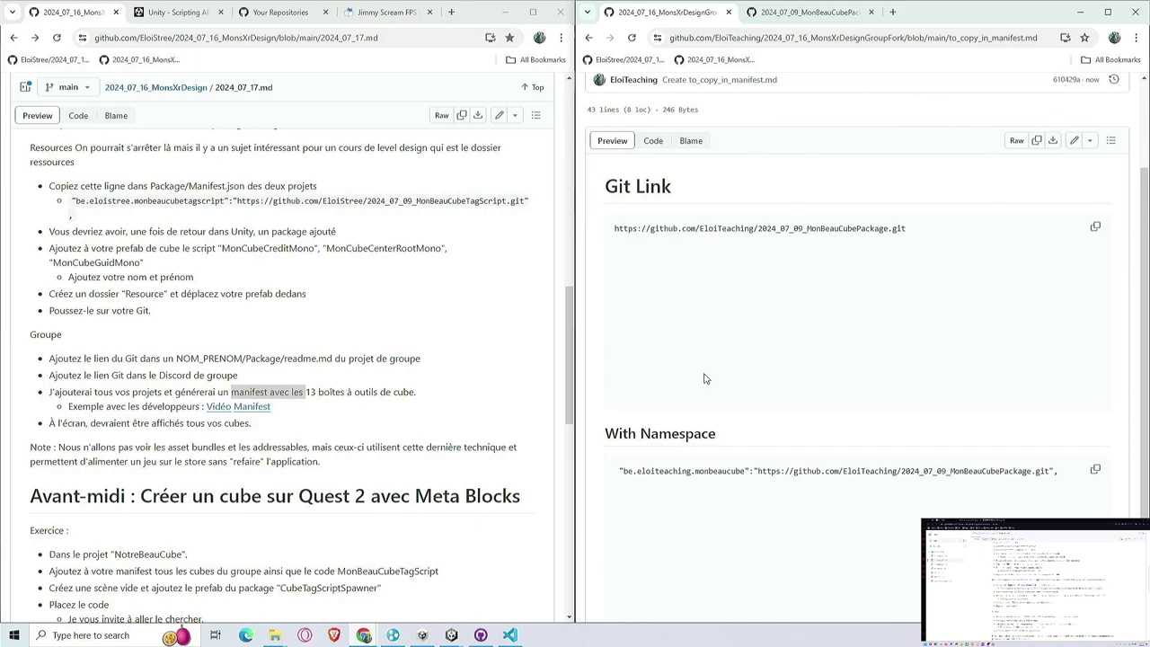
scroll(704, 378, "up", 2)
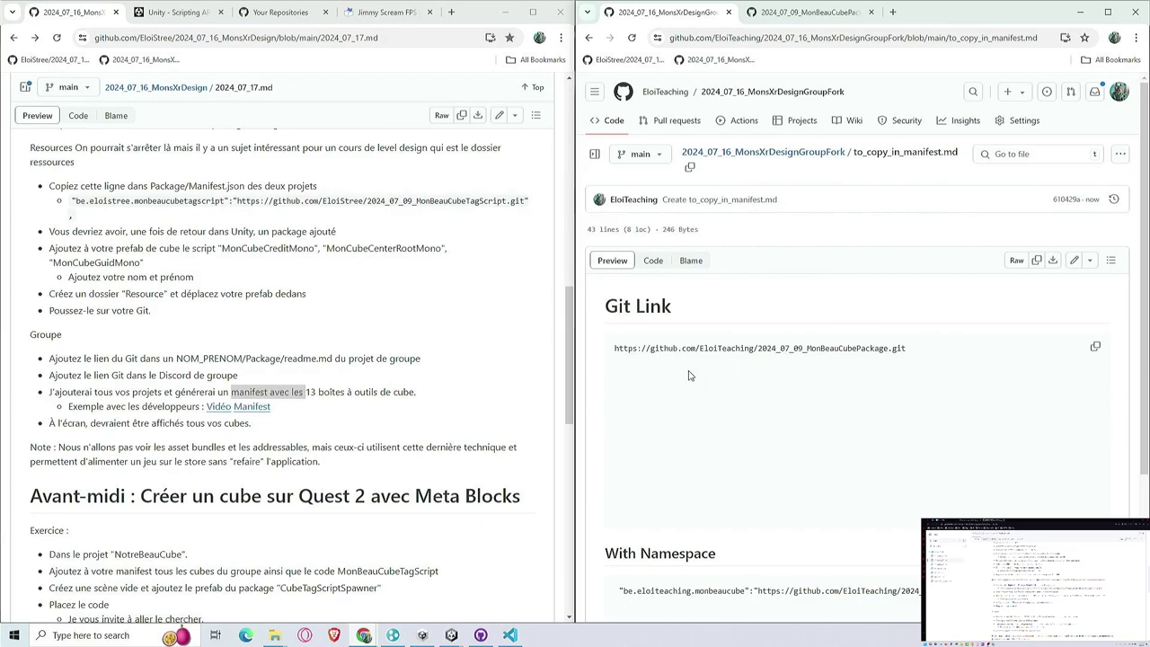
double_click(616, 364)
left_click_drag(660, 350, 757, 528)
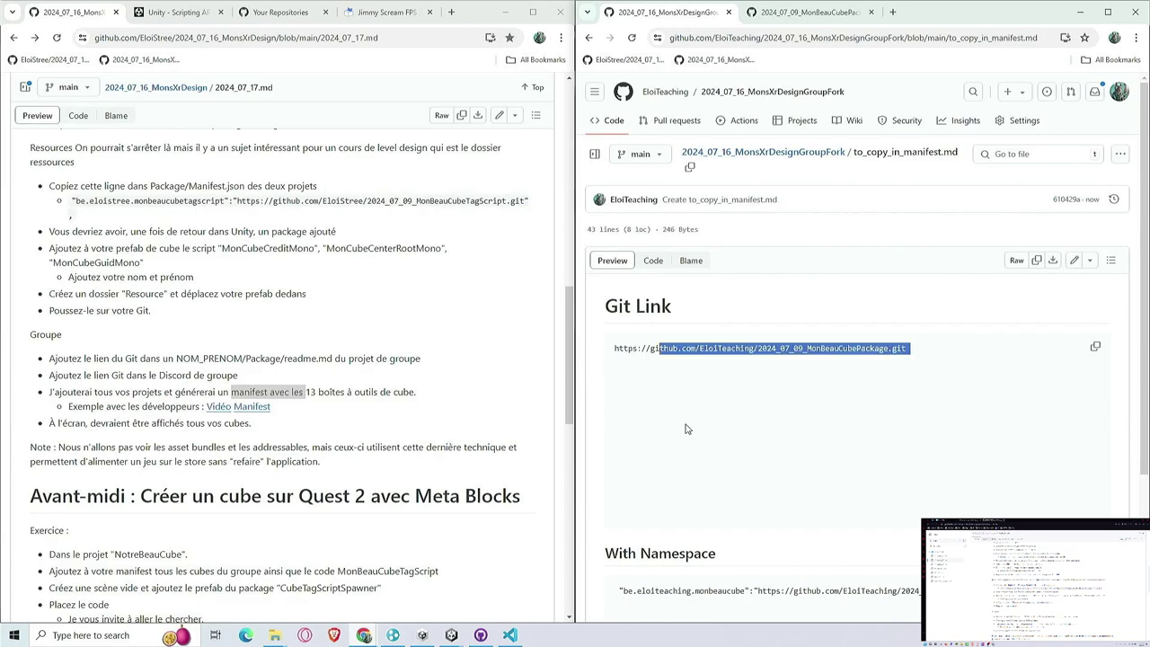
left_click(761, 519)
scroll(761, 517, "down", 1)
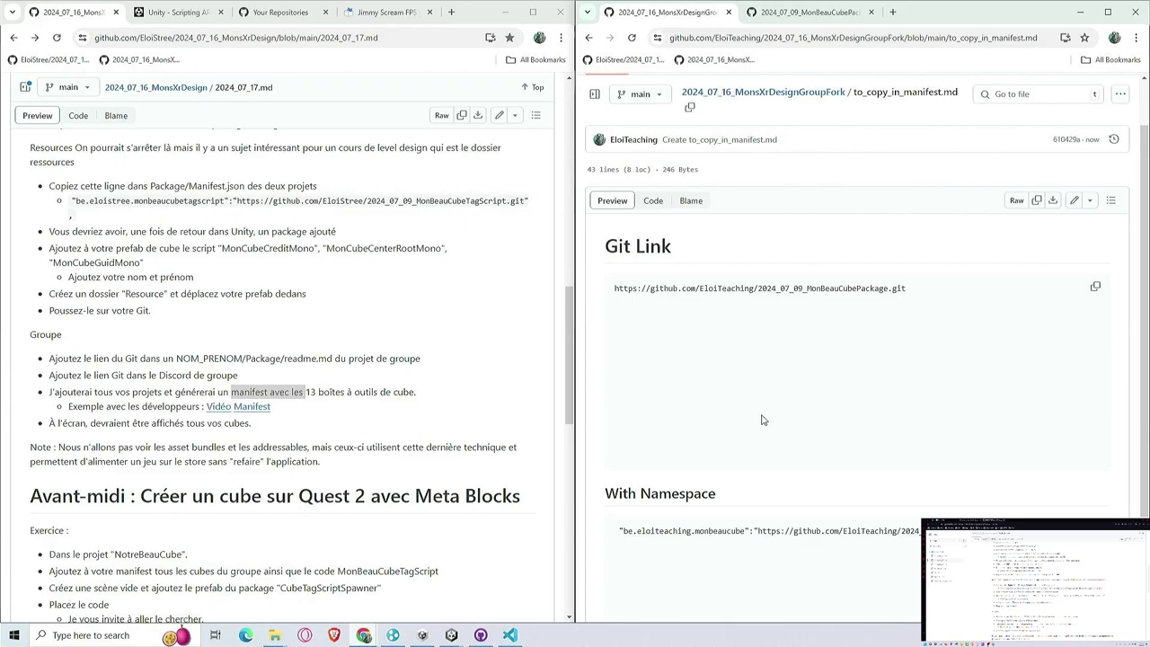
left_click_drag(645, 530, 988, 531)
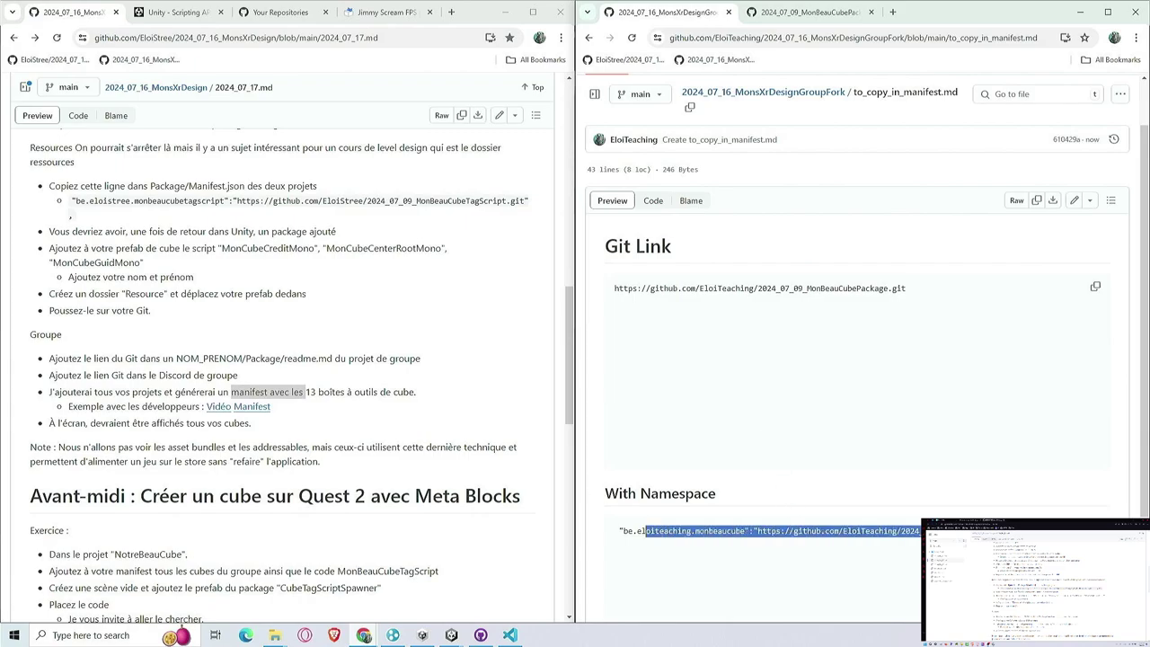
scroll(830, 443, "down", 2)
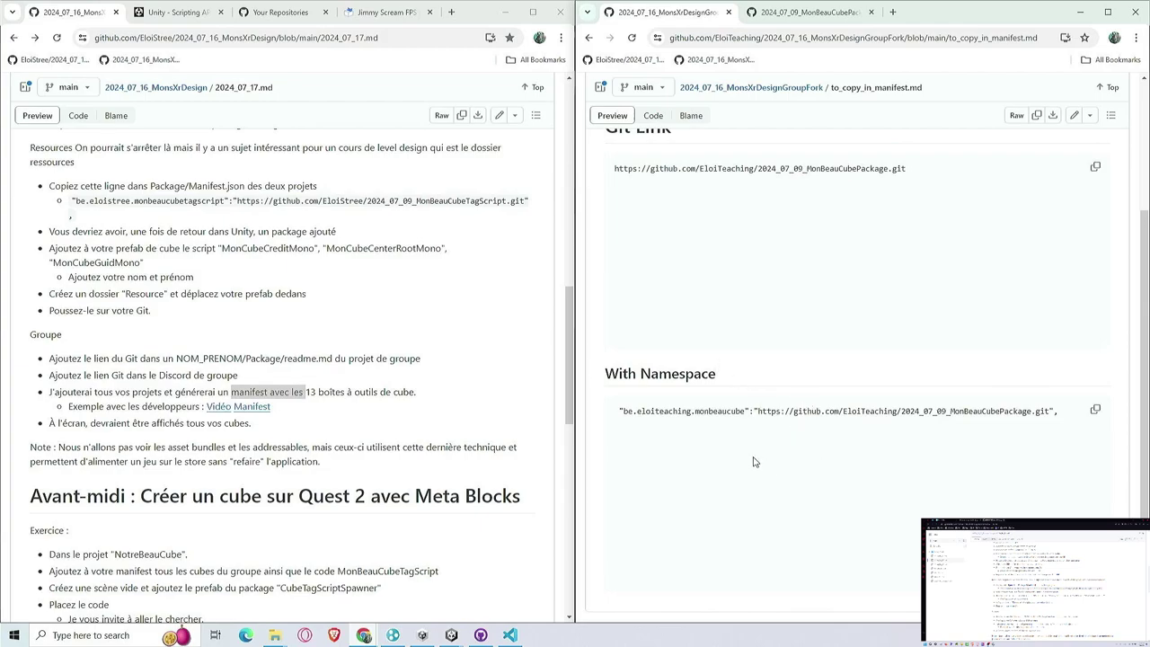
scroll(741, 446, "down", 1)
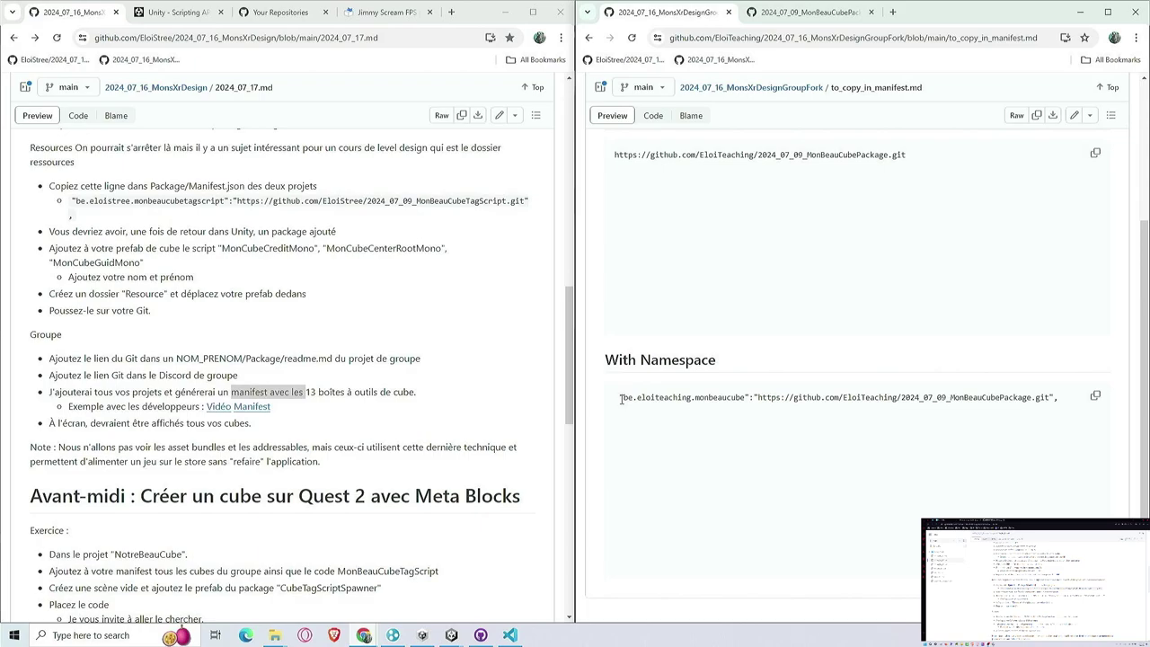
left_click_drag(618, 417, 808, 536)
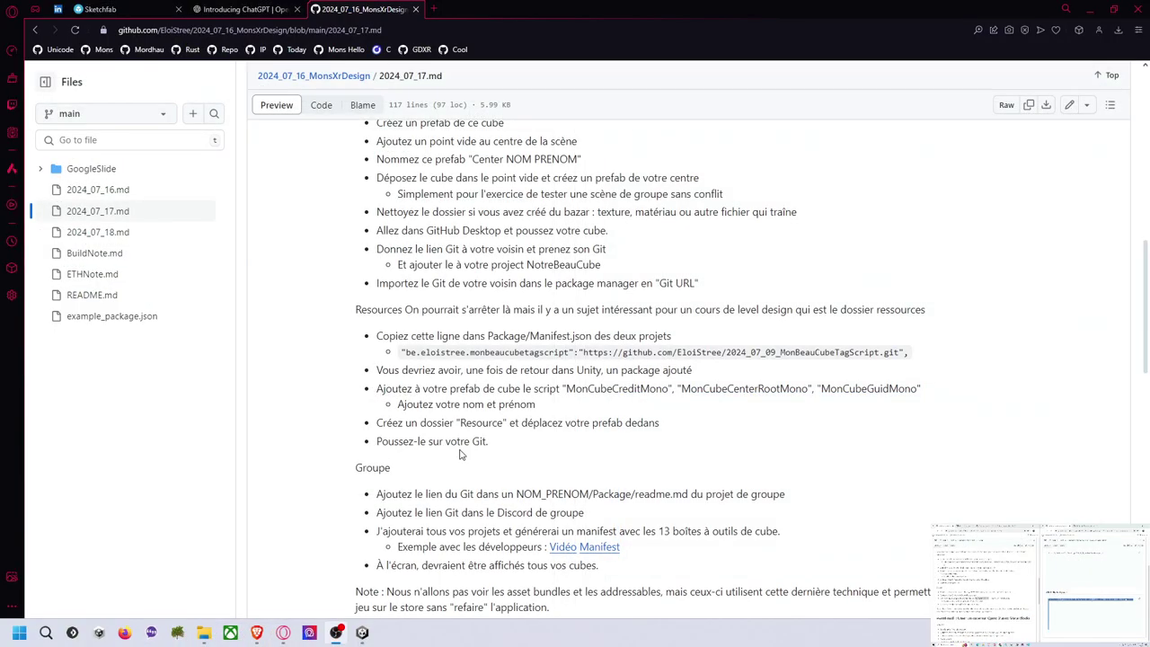
Open the notes' example video 'Mons 2024 July: Post Atelier' on YouTube
left_click(17, 640)
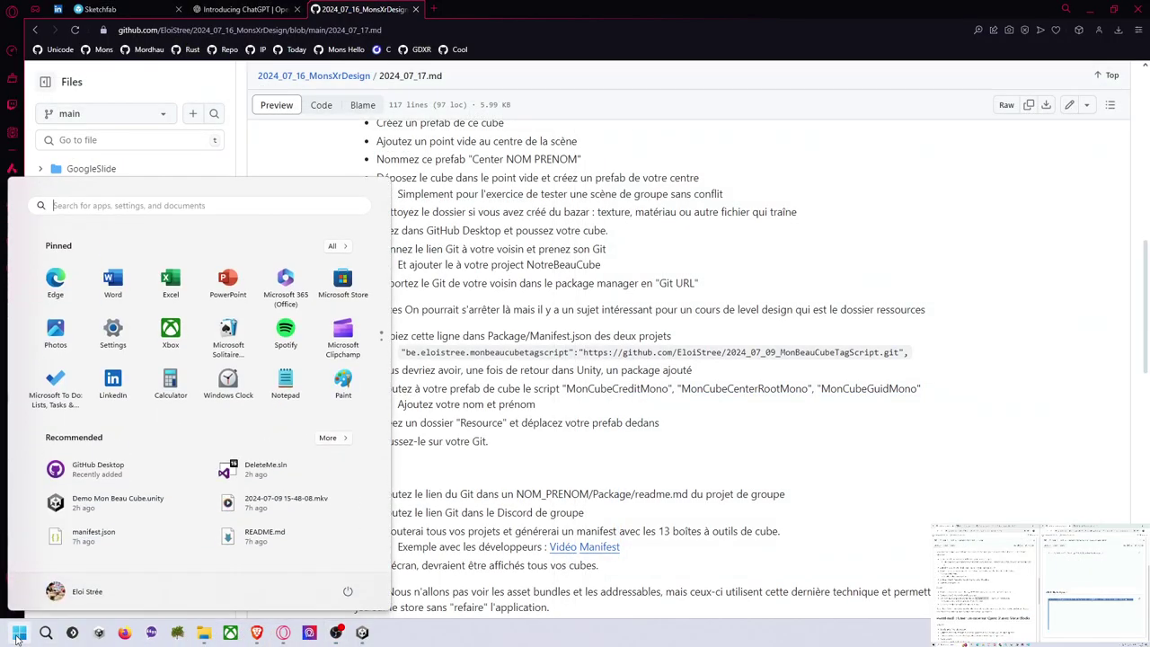
type("discord")
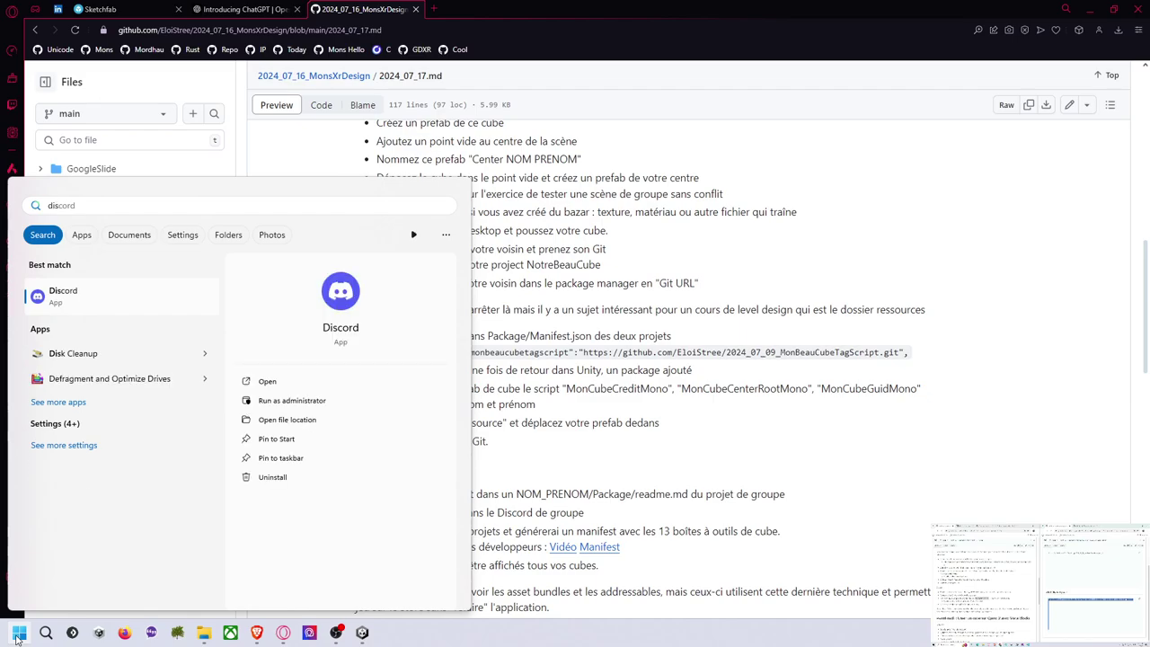
left_click(618, 189)
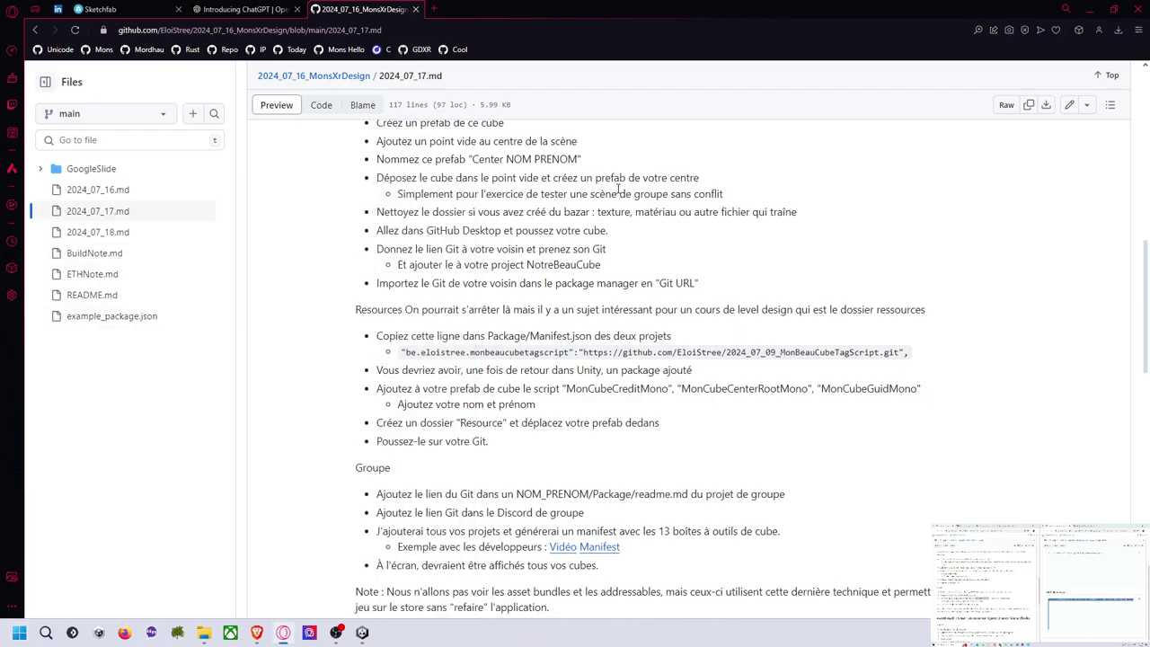
scroll(626, 270, "down", 2)
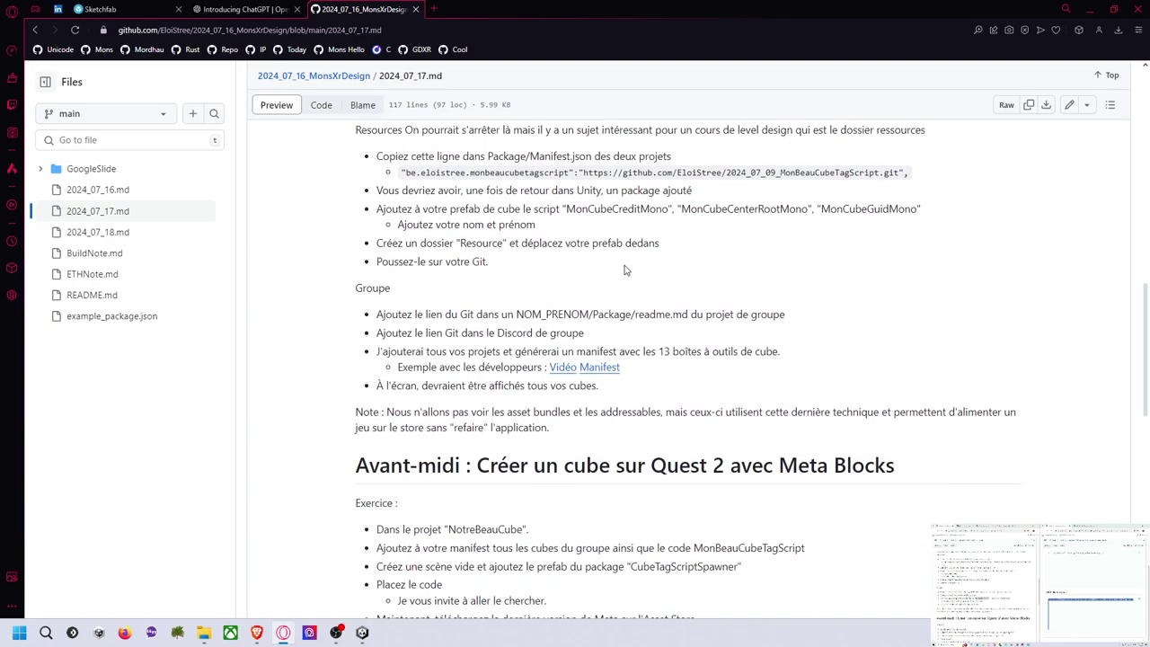
left_click(563, 371)
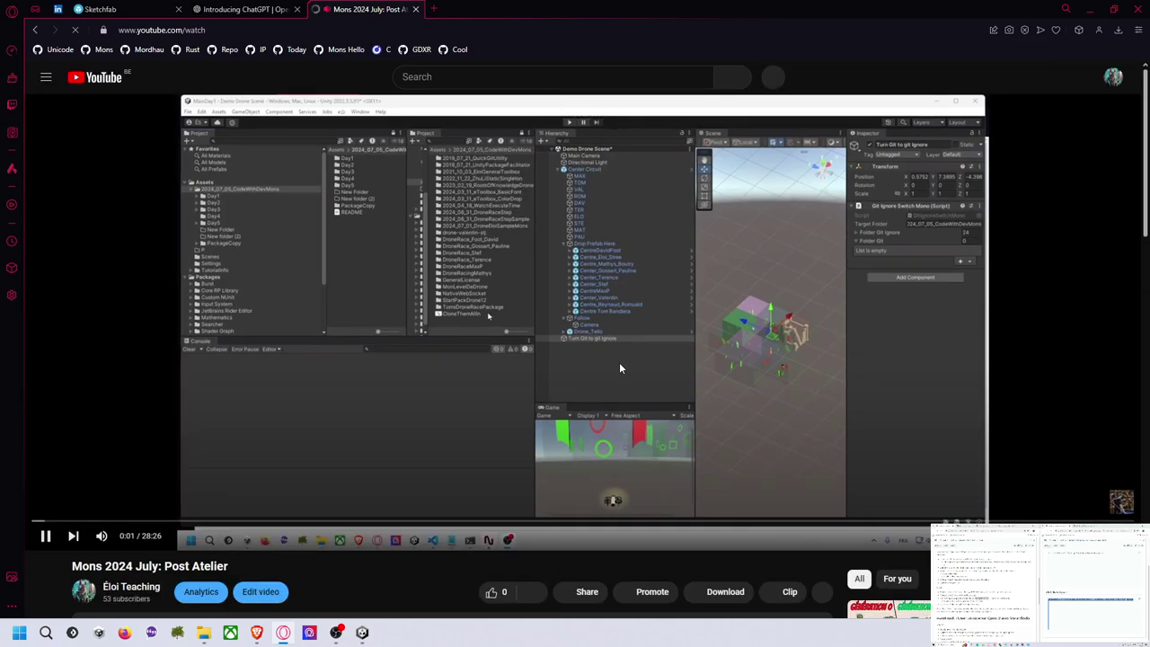
Pause the Post Atelier video at 0:01 and bring the Introducing ChatGPT page forward
left_click(620, 361)
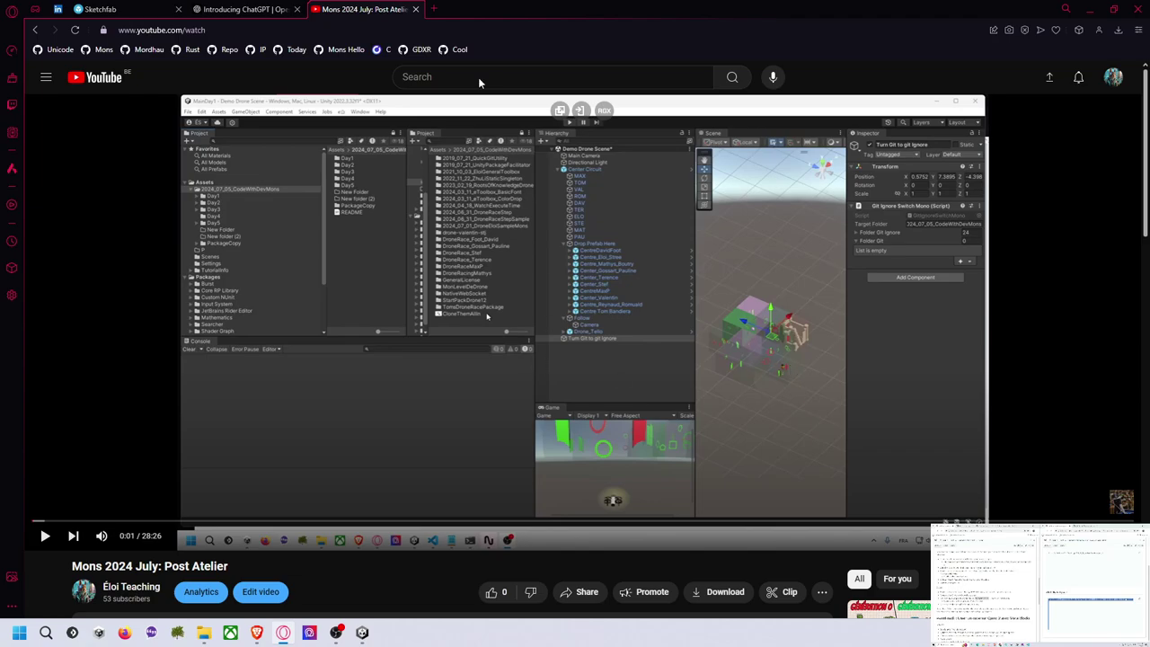
left_click(248, 10)
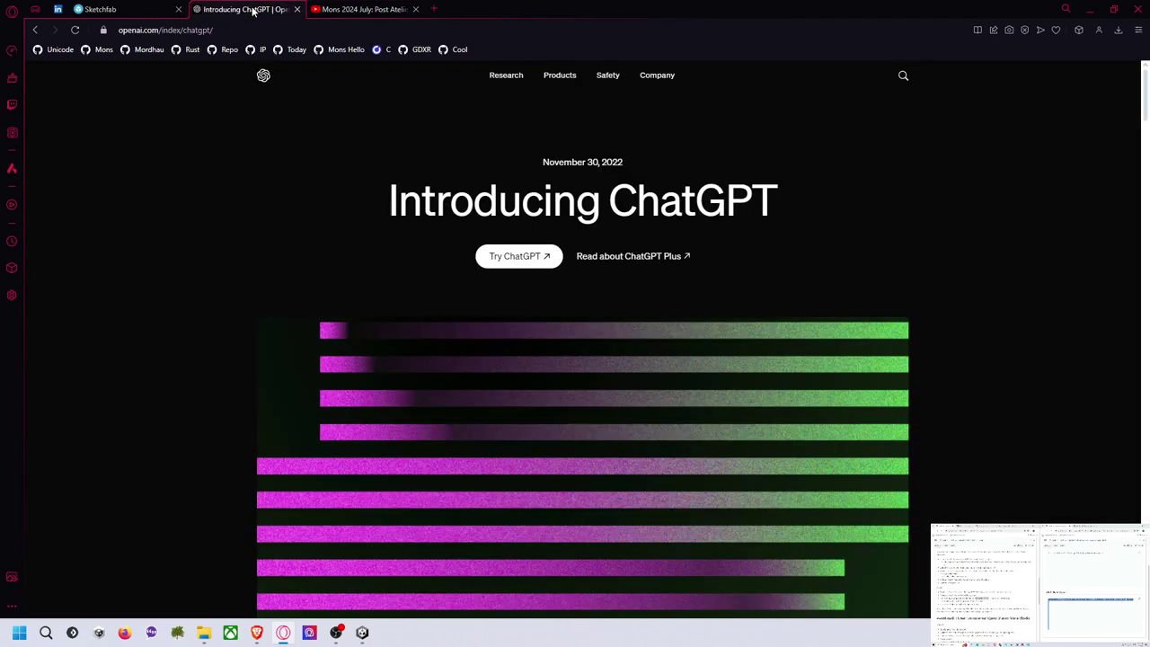
Go back to the 2024_07_17.md notes and follow the Manifest link under Groupe
left_click(381, 10)
left_click(35, 30)
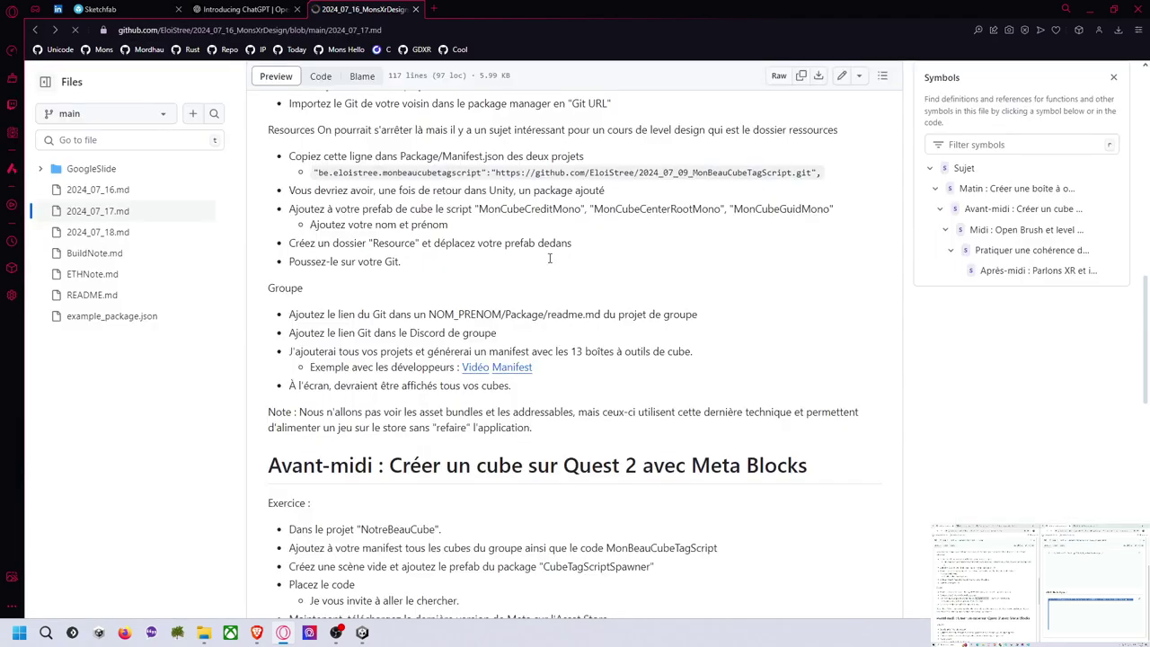
scroll(578, 392, "down", 1)
scroll(582, 390, "down", 4)
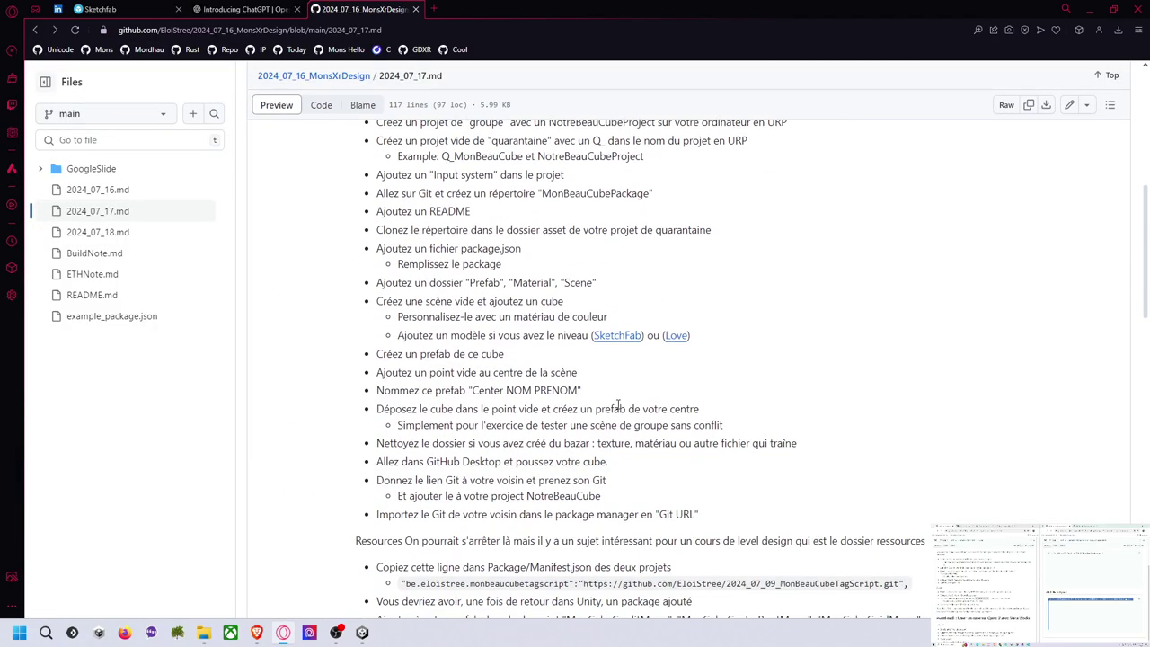
scroll(618, 406, "down", 2)
scroll(611, 418, "down", 2)
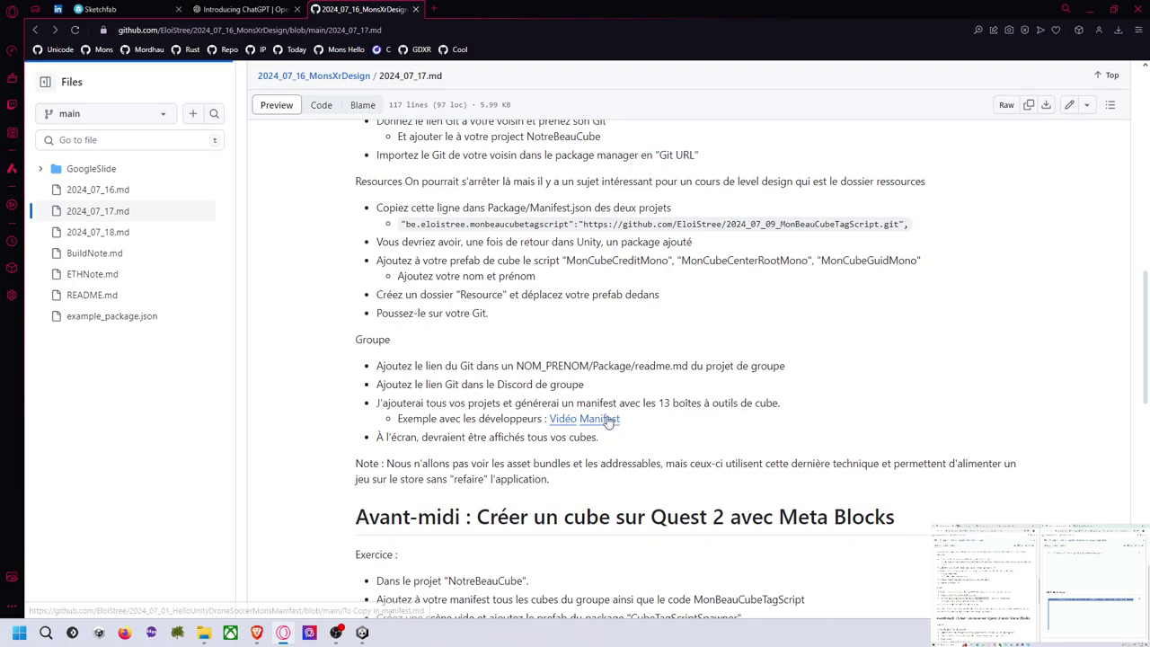
left_click(610, 421)
Highlight the package lines: droneracestepmesh, etoolboxbasicfont, generaltoolbox, quickgitutility, and maxp.droneexo onward
scroll(639, 410, "down", 1)
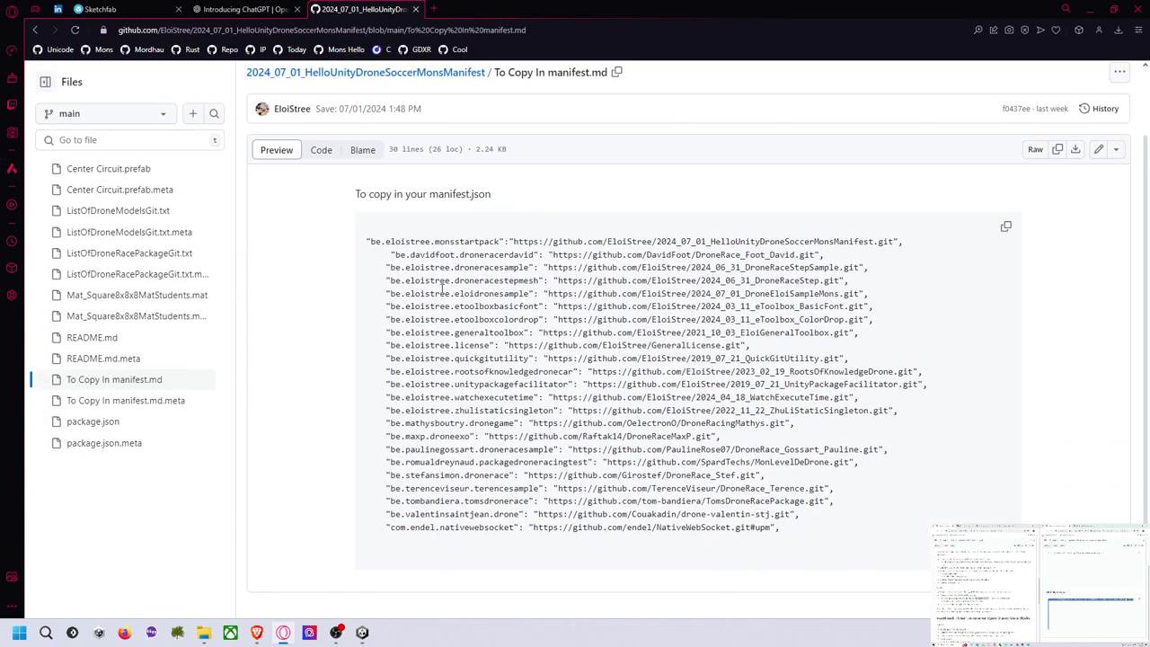
left_click_drag(368, 277, 659, 399)
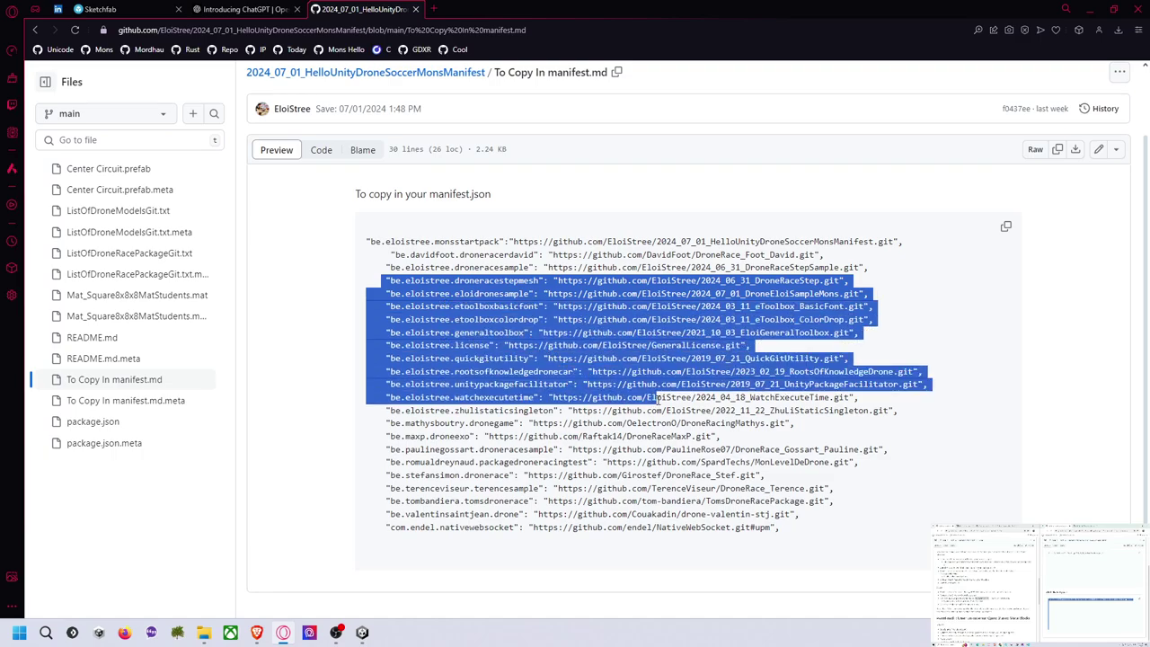
left_click(486, 282)
double_click(496, 267)
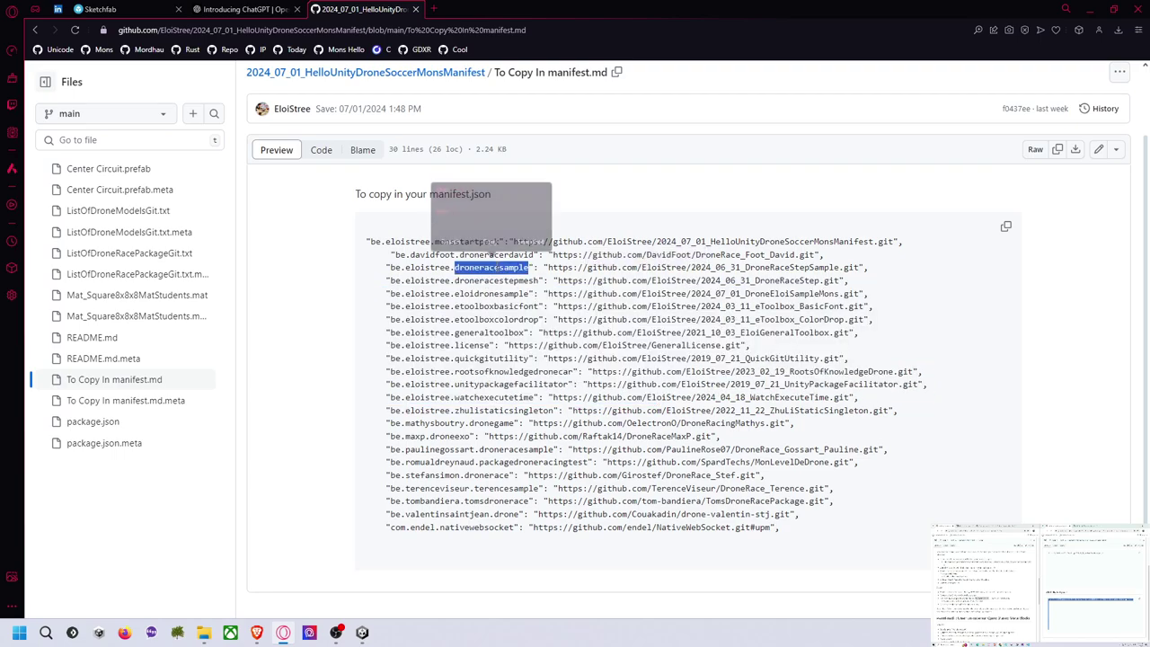
double_click(497, 281)
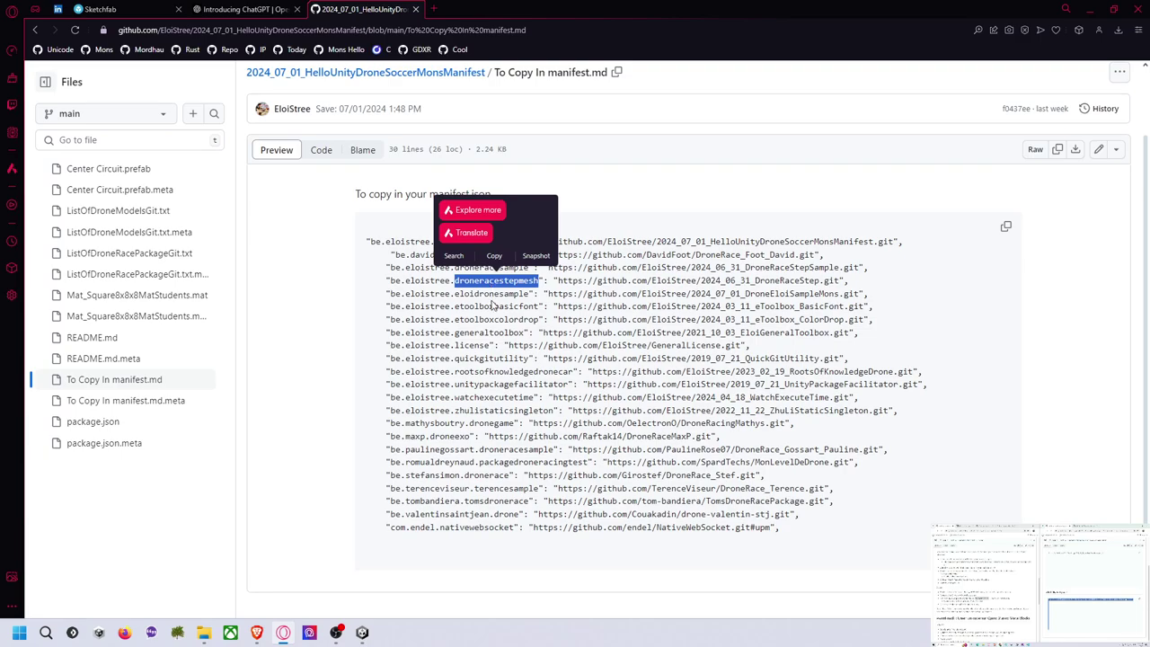
double_click(493, 305)
double_click(489, 332)
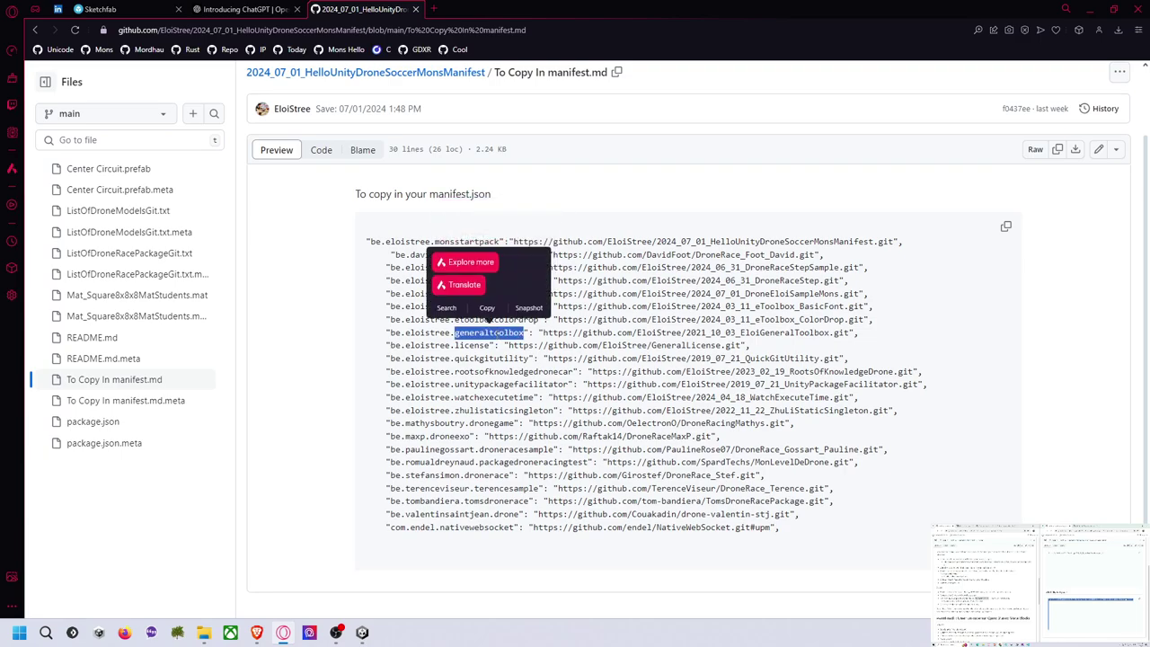
double_click(492, 359)
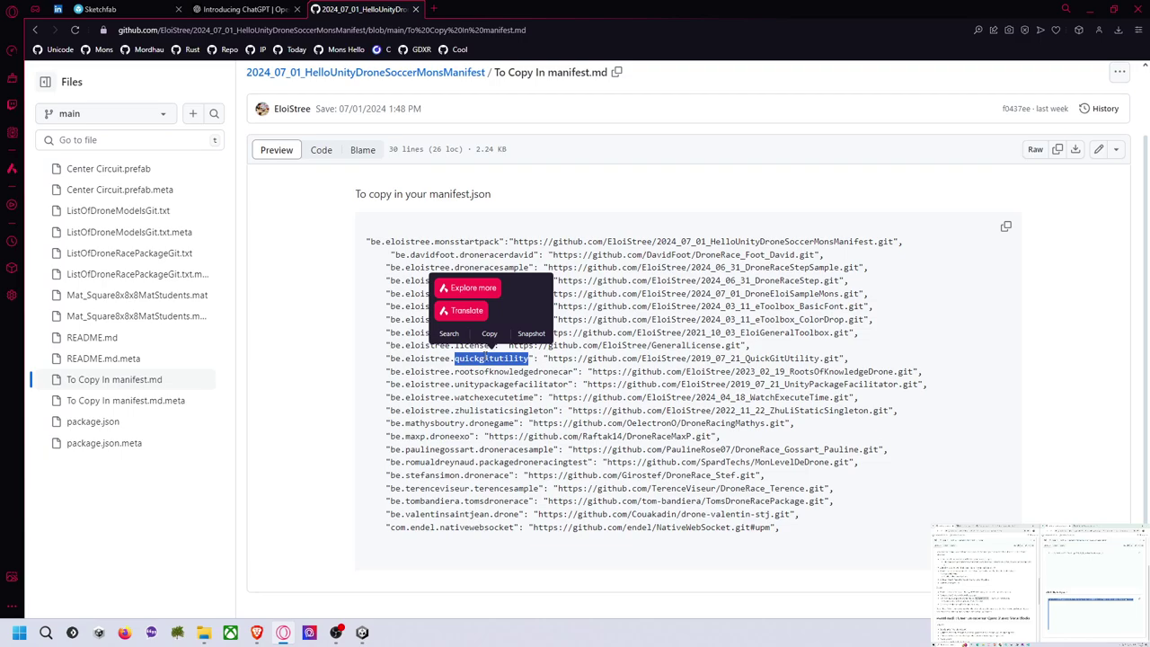
left_click_drag(396, 419, 539, 462)
left_click(655, 482)
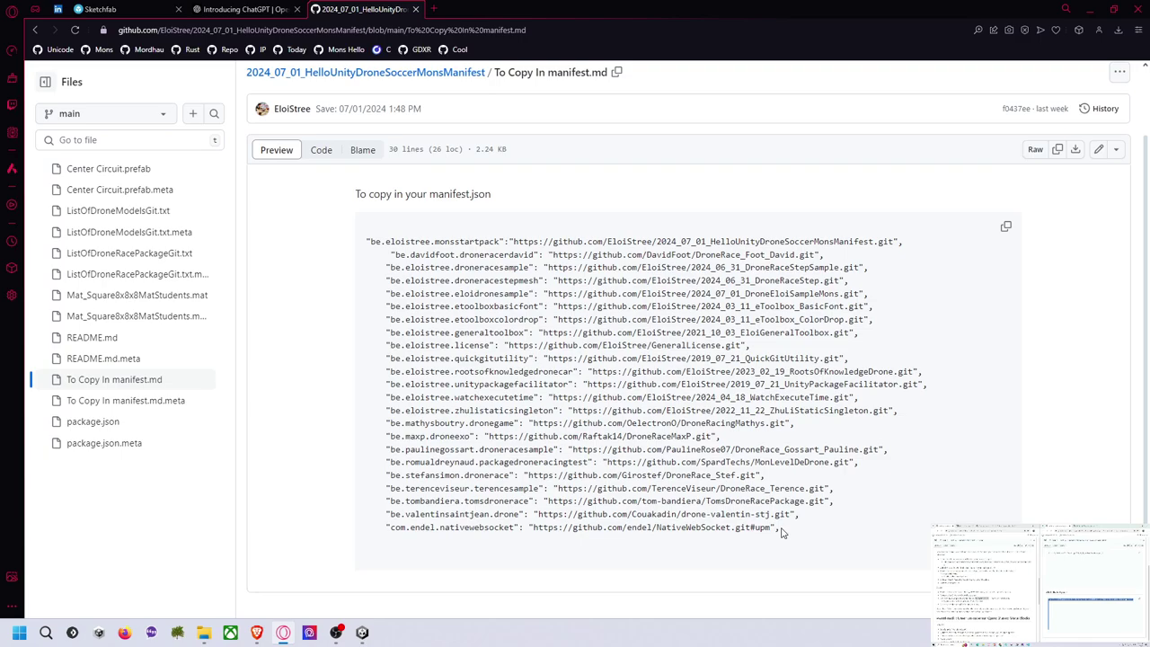
left_click_drag(781, 530, 375, 436)
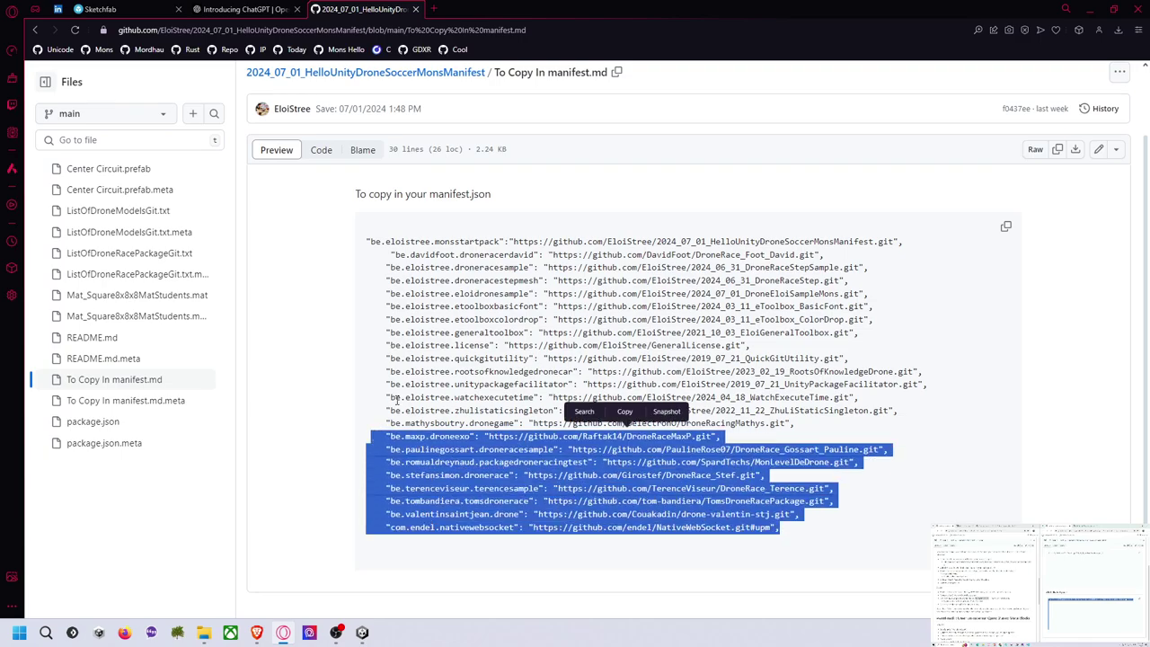
Update the group fork from upstream with Sync fork, then start a pull request
left_click(543, 327)
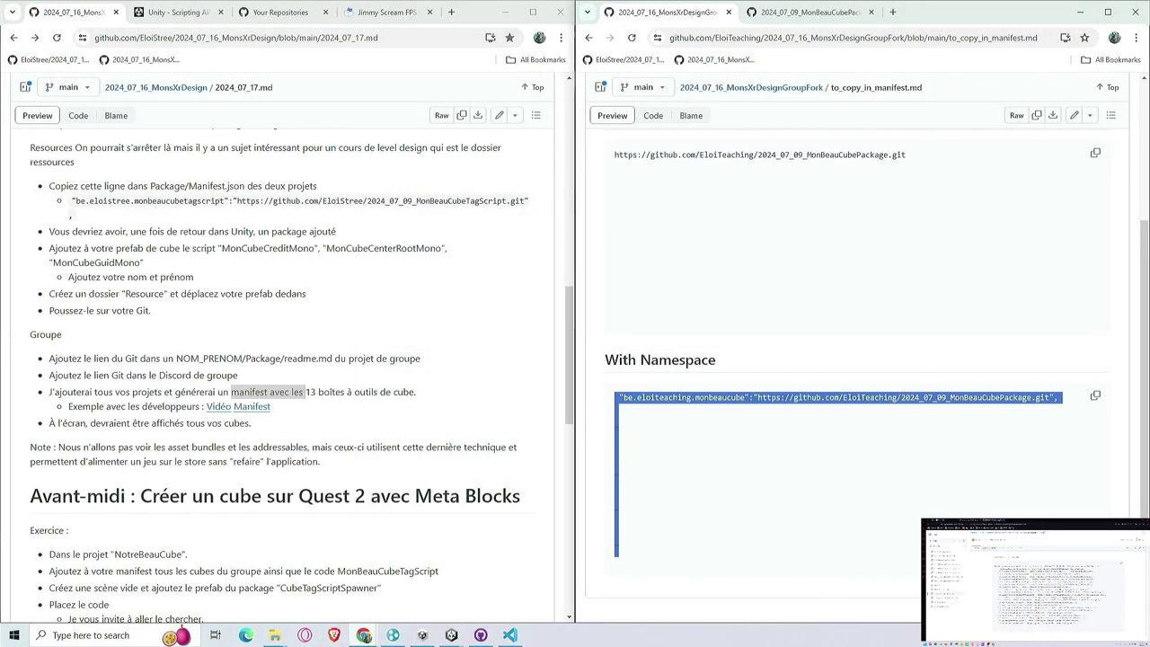
left_click(764, 496)
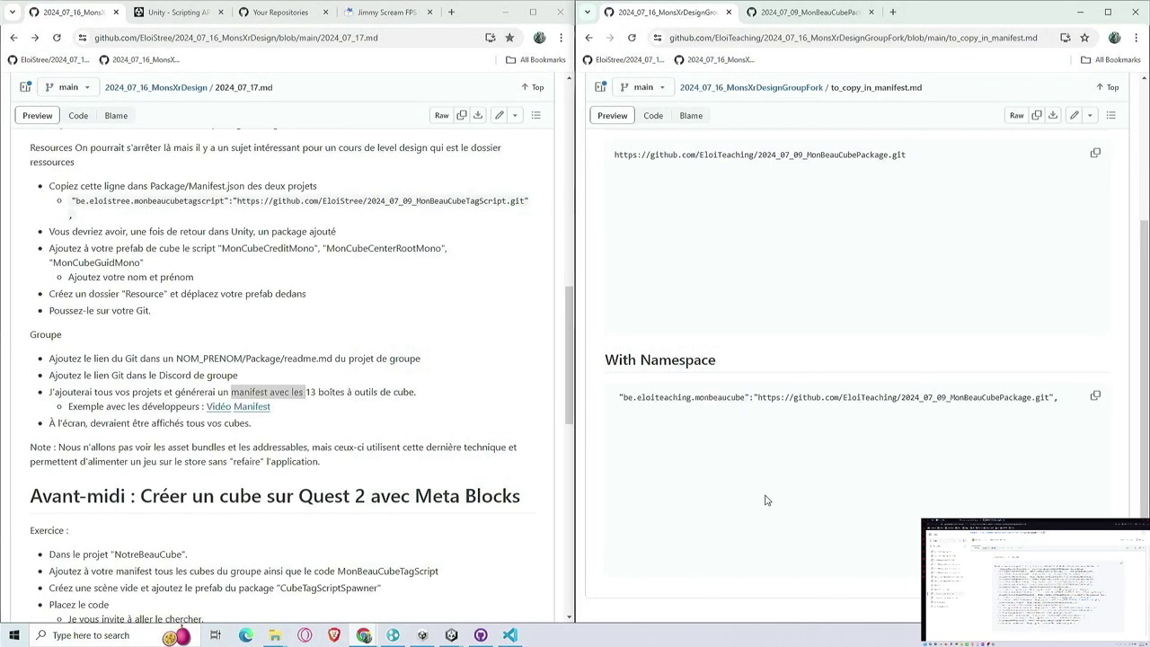
scroll(745, 503, "up", 3)
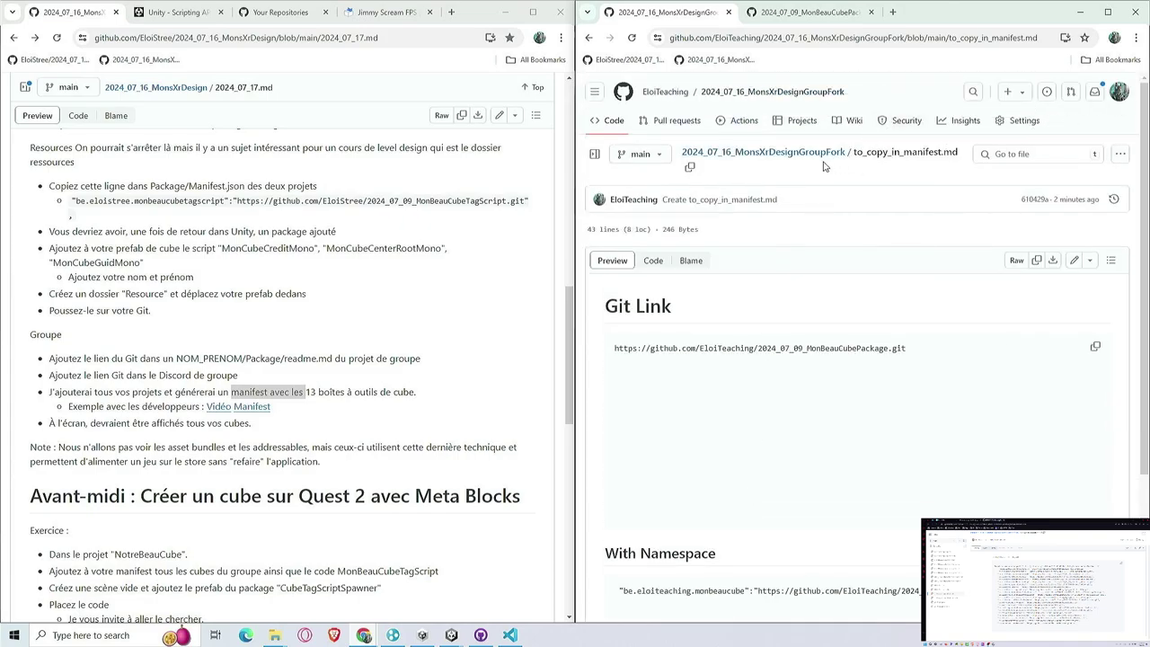
left_click(821, 159)
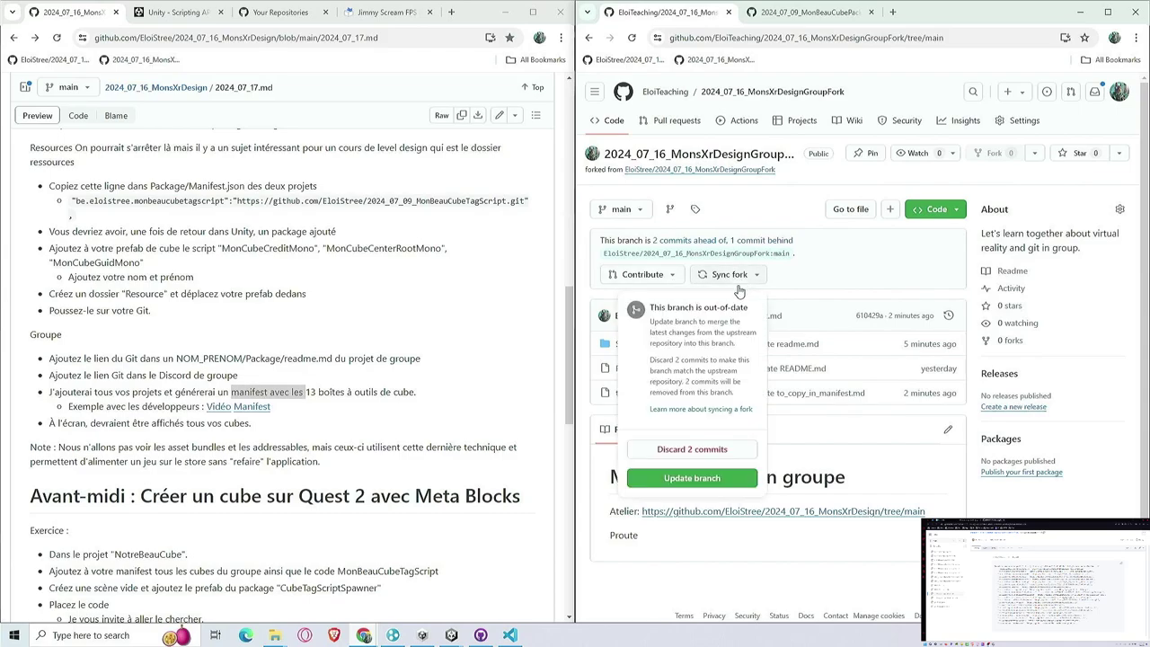
left_click(705, 480)
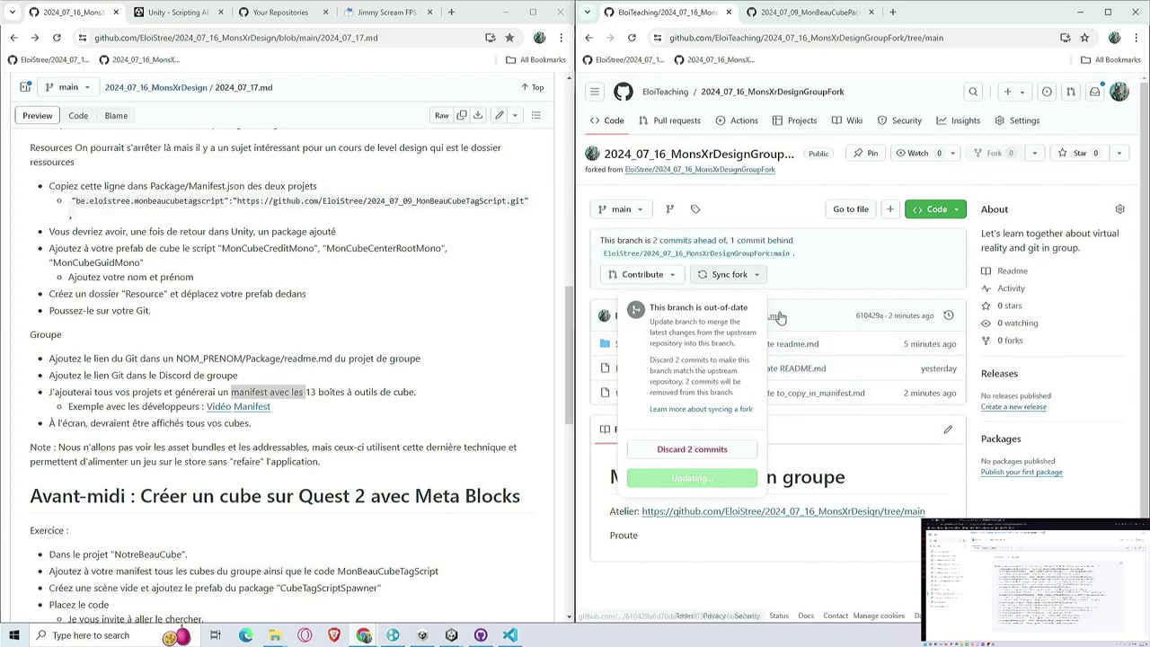
left_click(665, 265)
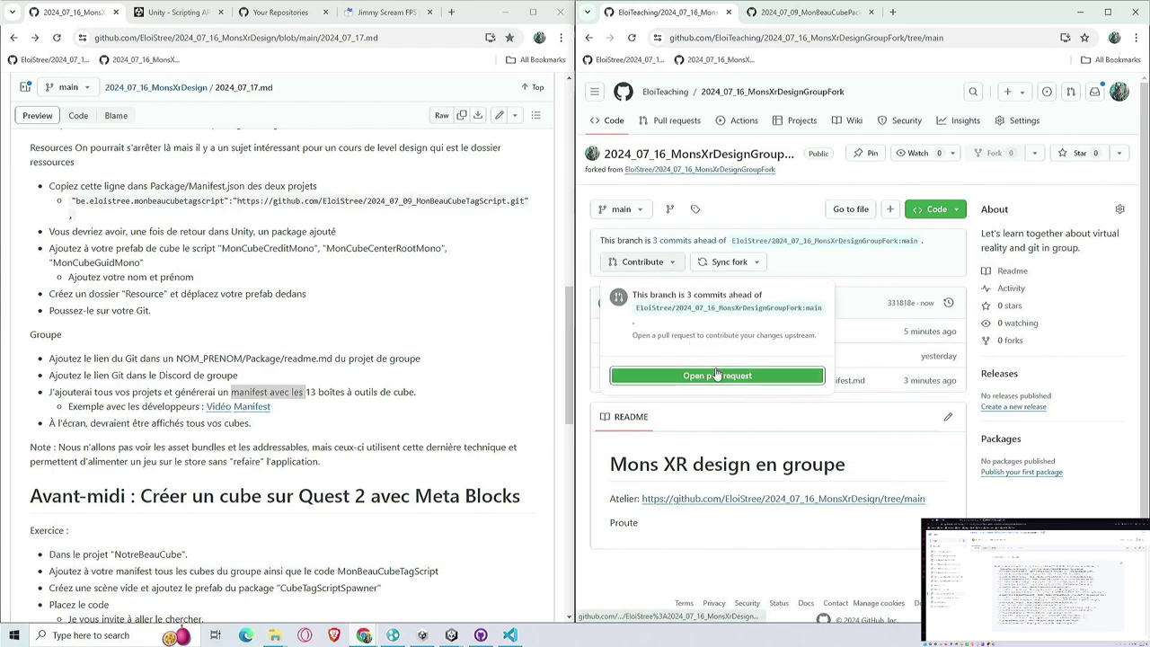
left_click(715, 374)
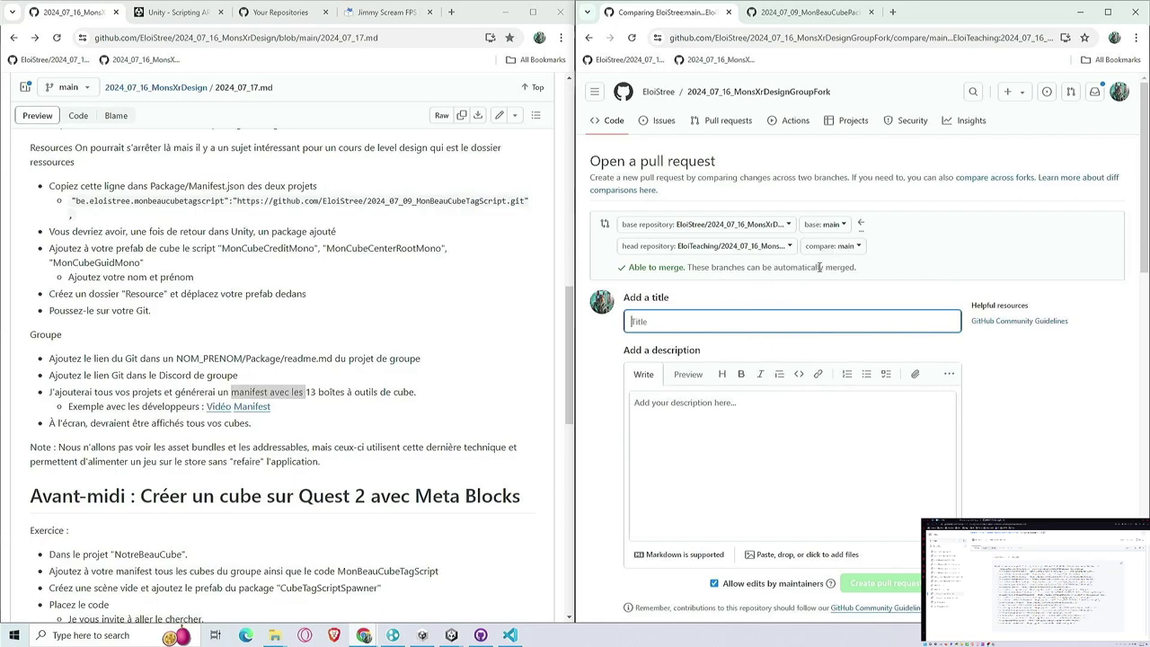
Create the pull request with the title 'Add of my beautiful cube'
scroll(791, 349, "down", 2)
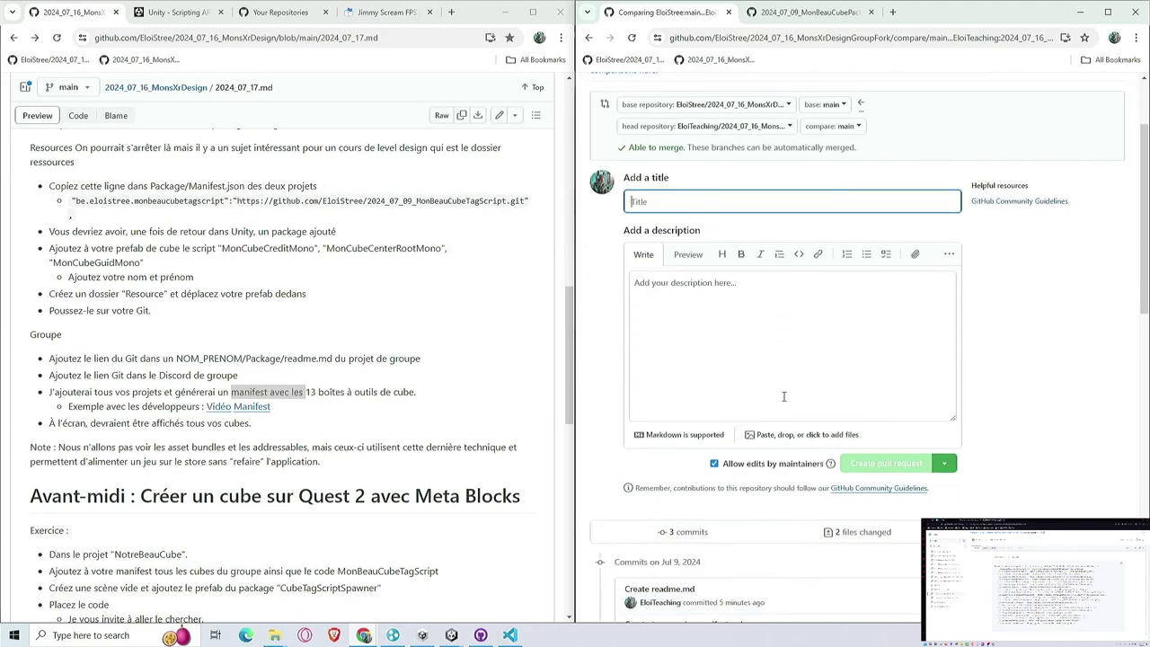
type("A")
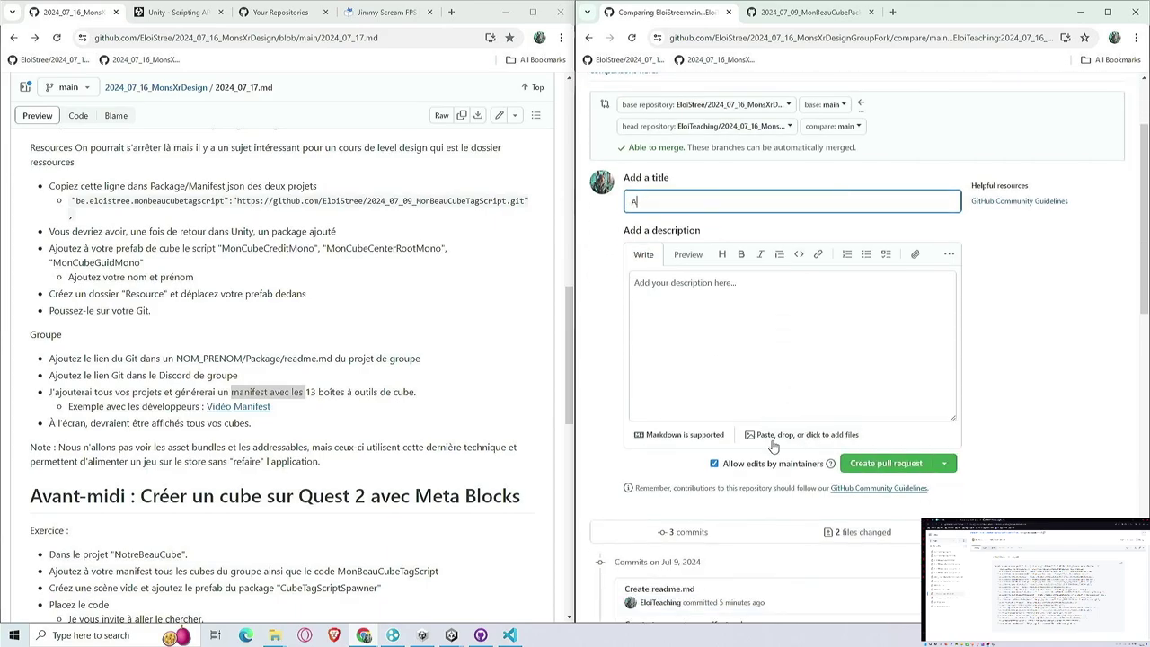
type("f my")
type("bea")
type("be")
key("Return")
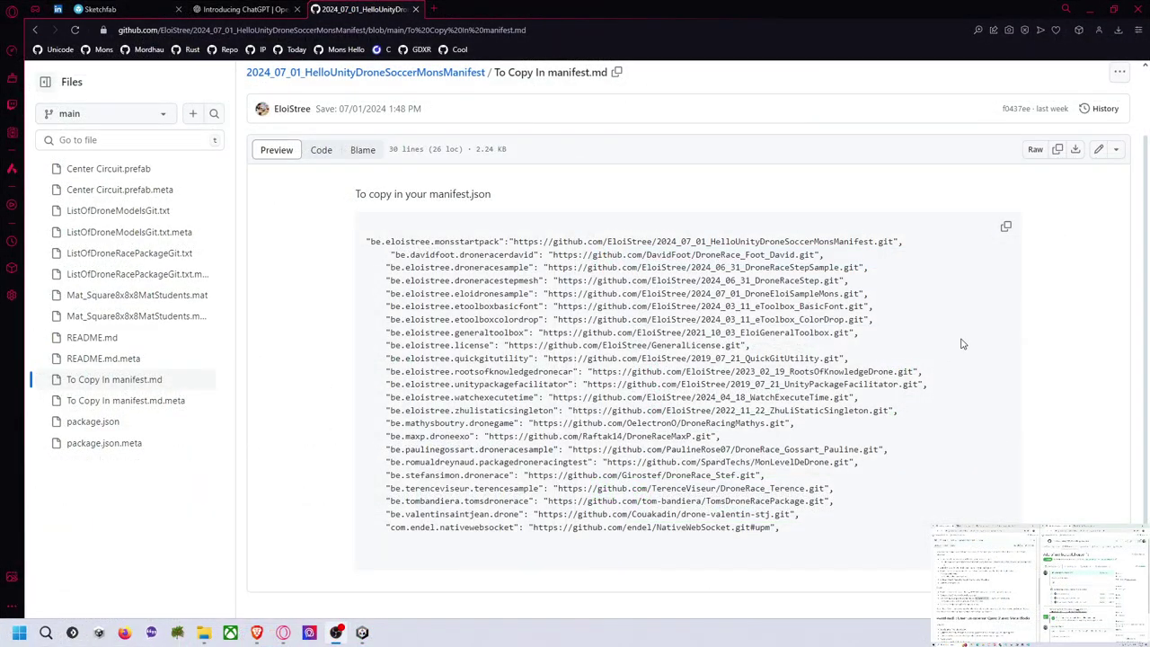
Find the 'Add of my beautiful cube' pull request in the 2024_07_16_MonsXrDesignGroupFork repository
scroll(458, 175, "up", 1)
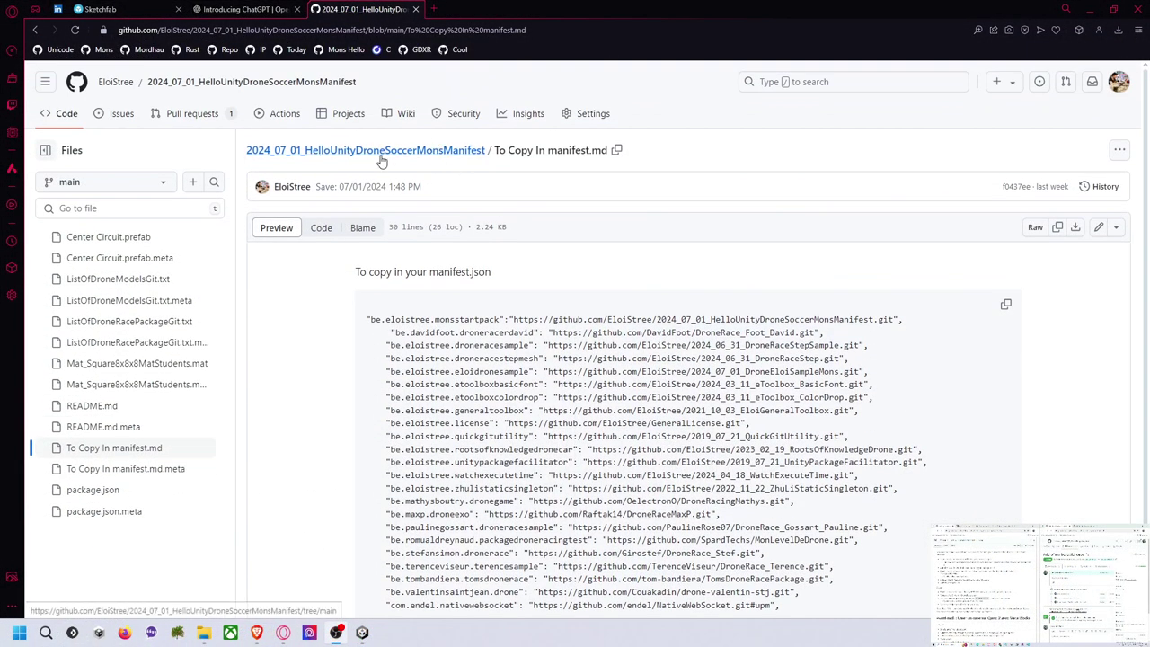
left_click(117, 82)
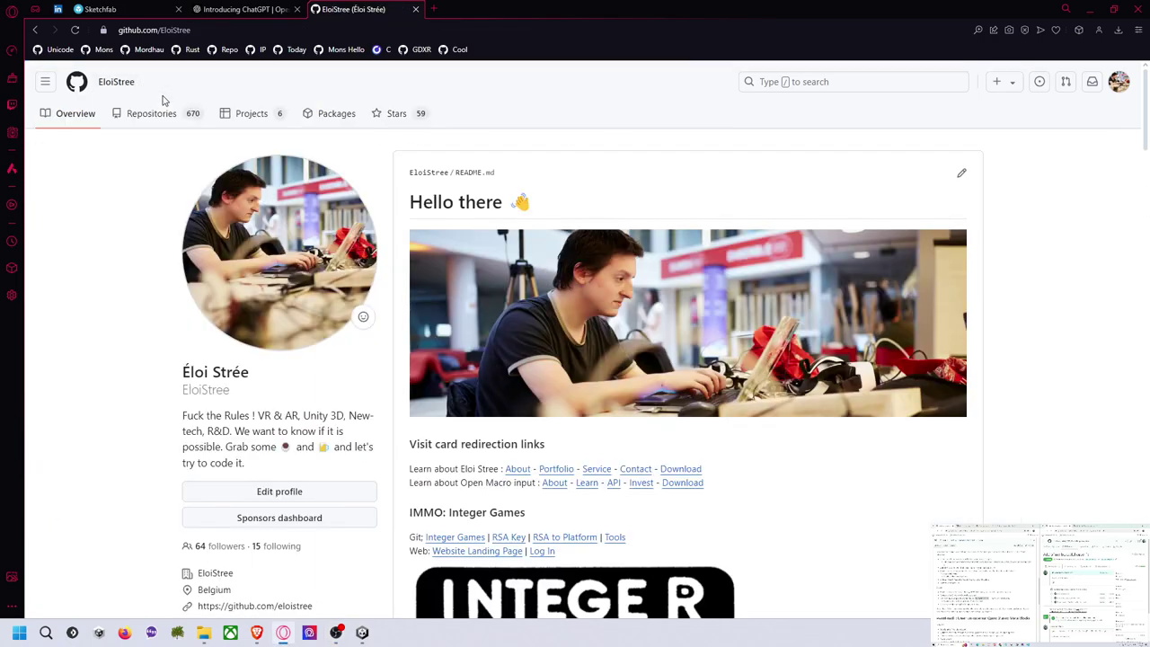
left_click(167, 121)
left_click(523, 293)
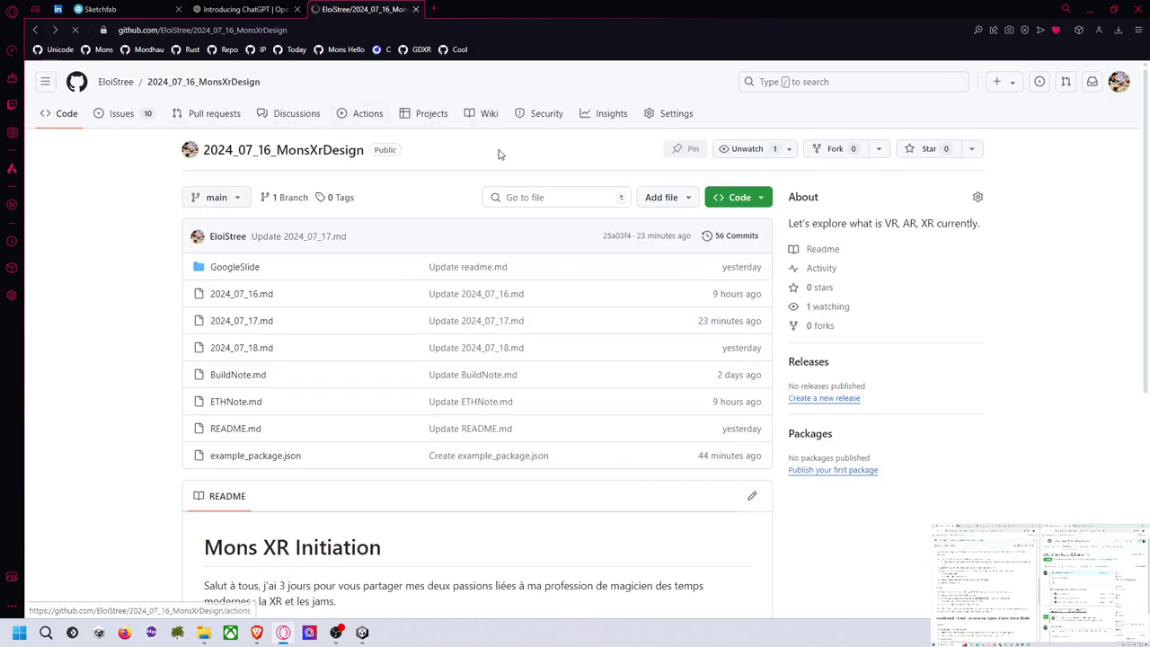
key("alt+Left")
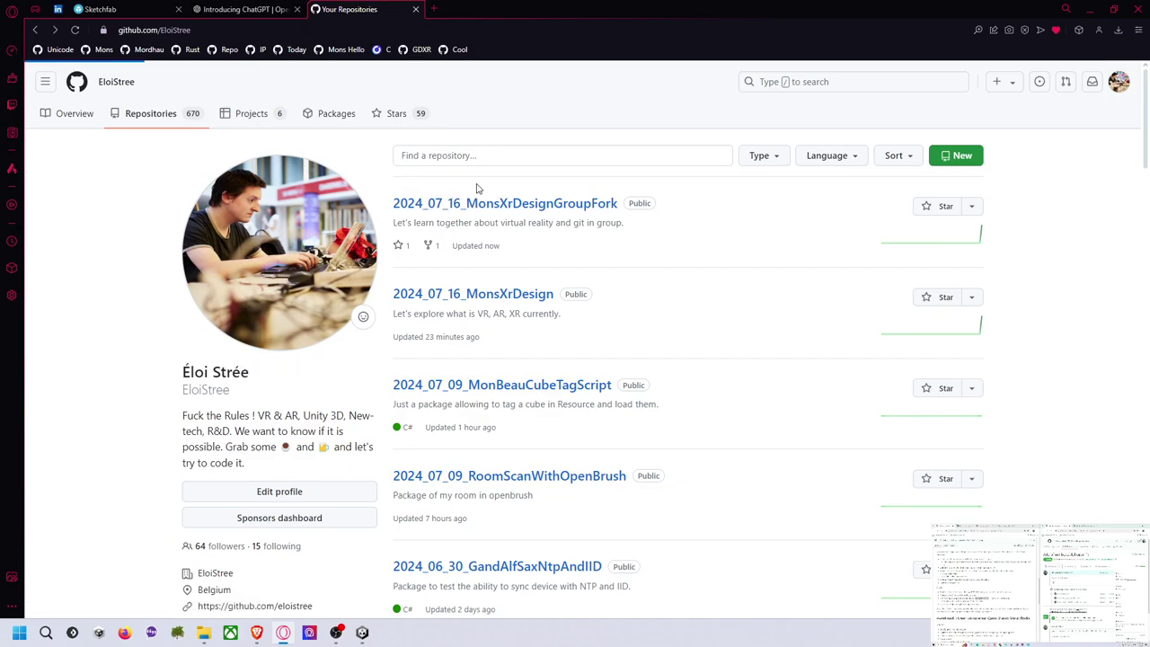
left_click(475, 203)
left_click(190, 115)
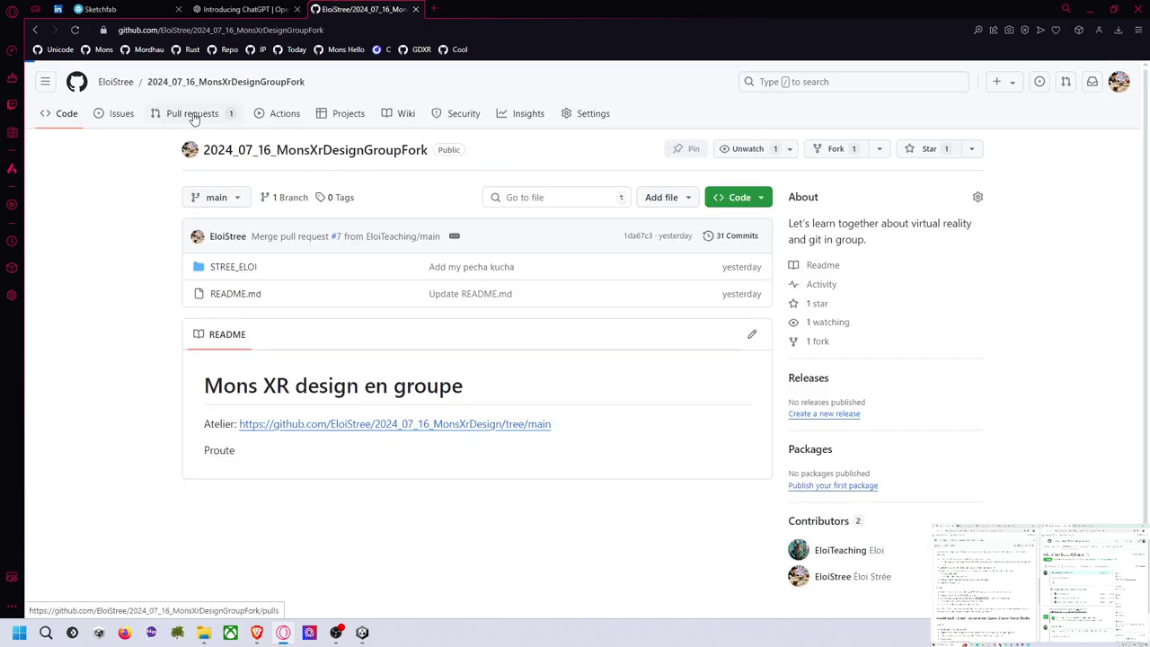
left_click(291, 229)
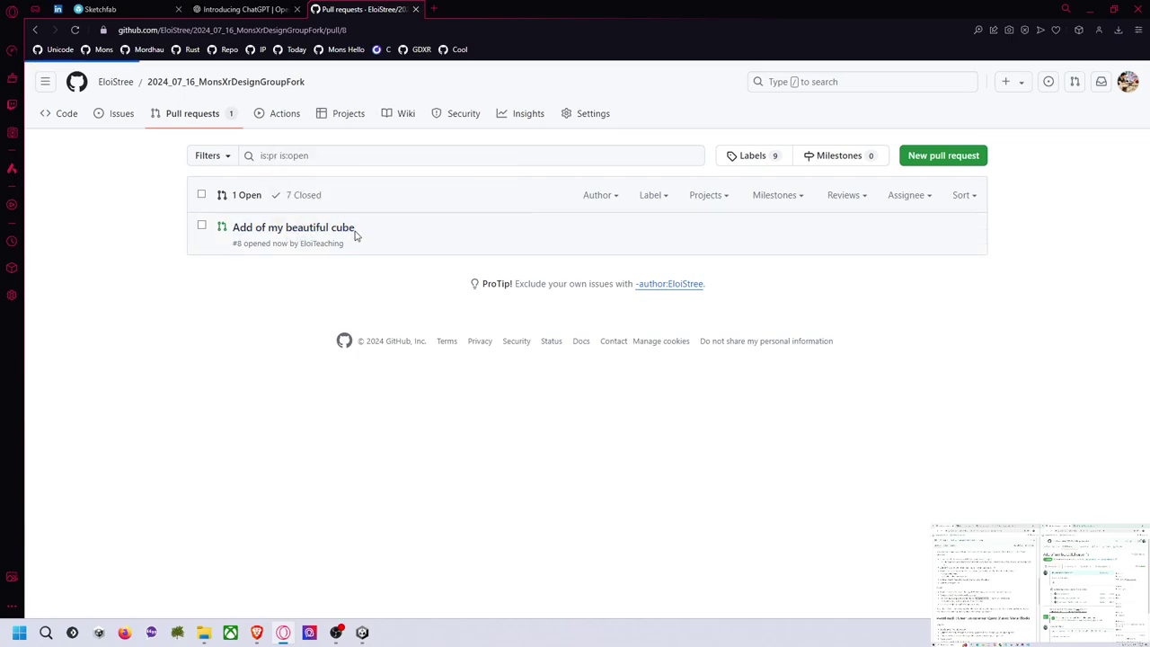
Merge pull request #8 into main and confirm the merge
scroll(285, 355, "down", 2)
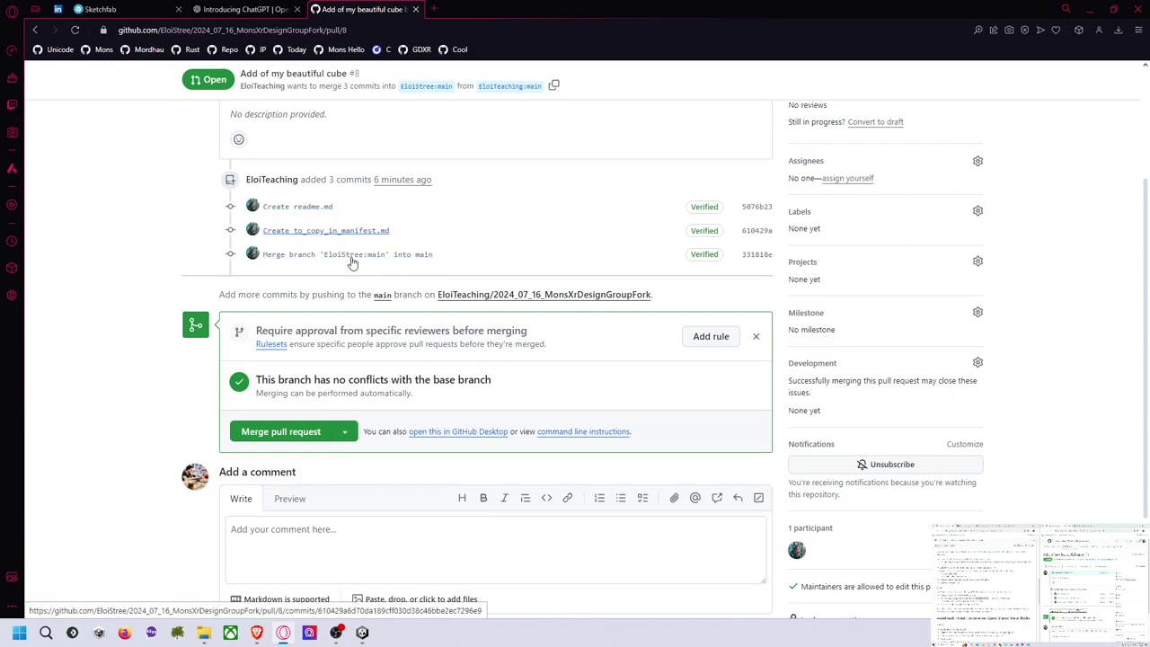
left_click(270, 432)
left_click(288, 448)
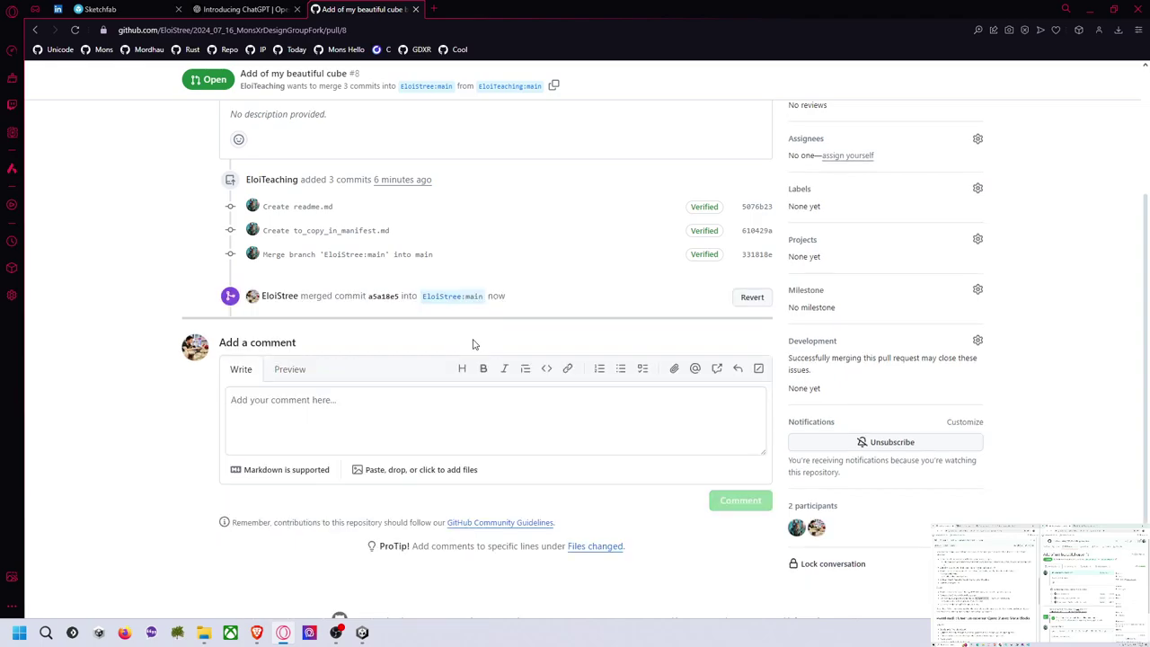
scroll(407, 337, "up", 3)
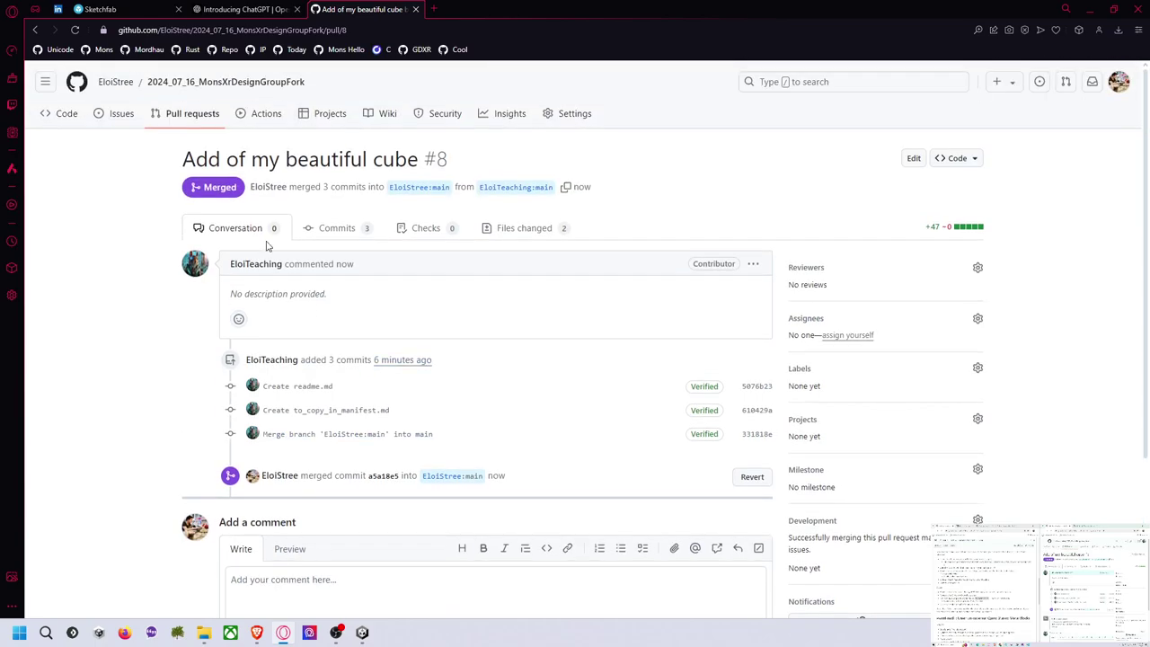
Browse the personal folder to the package readme and check its cube package link
left_click(231, 86)
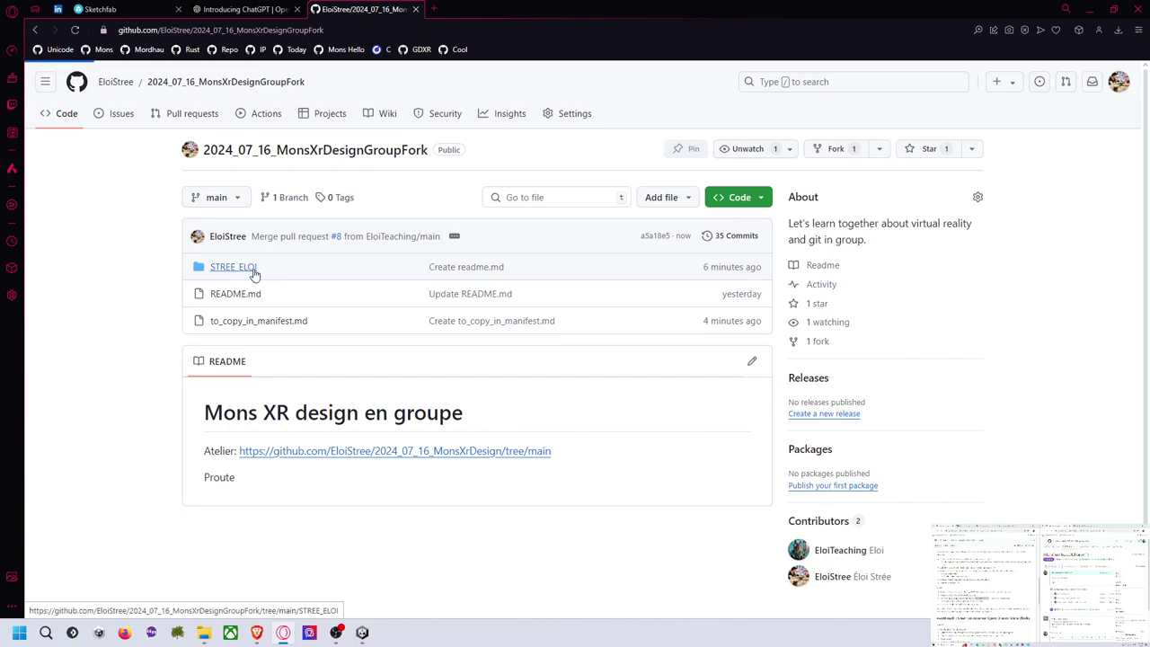
left_click(250, 268)
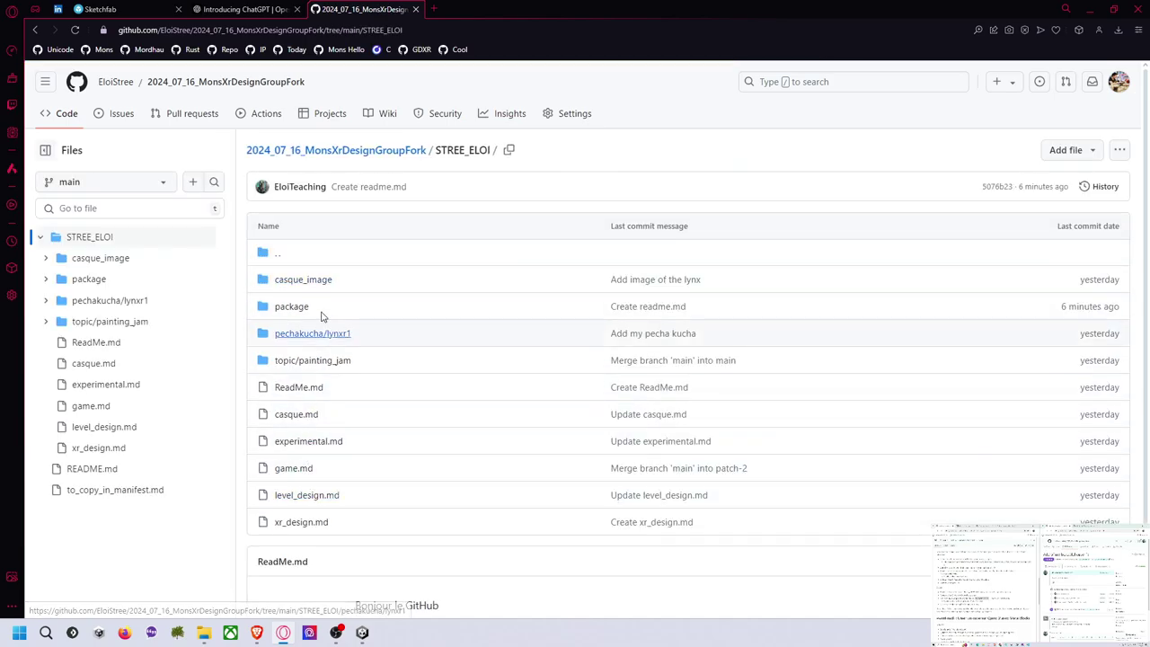
left_click(297, 307)
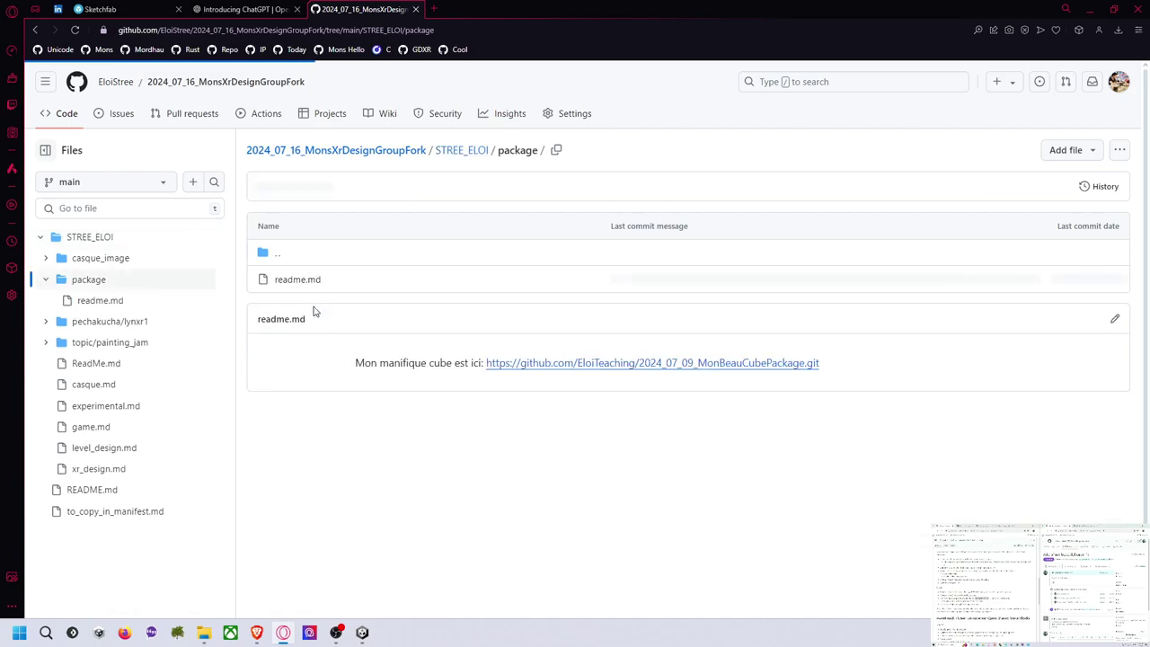
left_click_drag(818, 362, 429, 363)
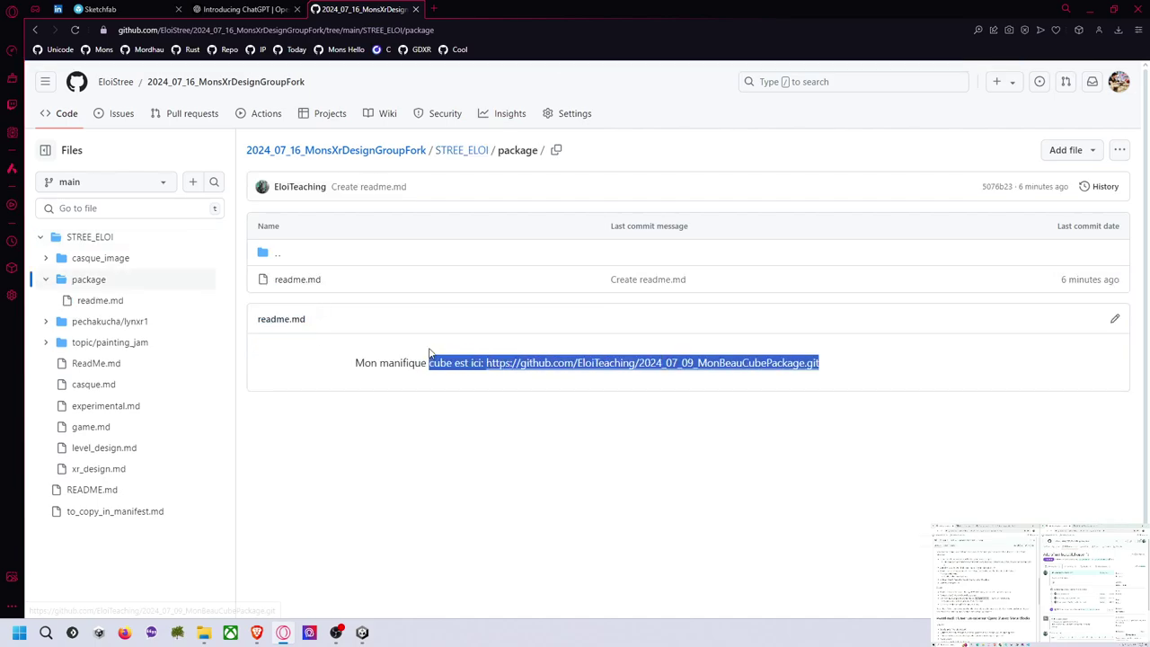
left_click(360, 149)
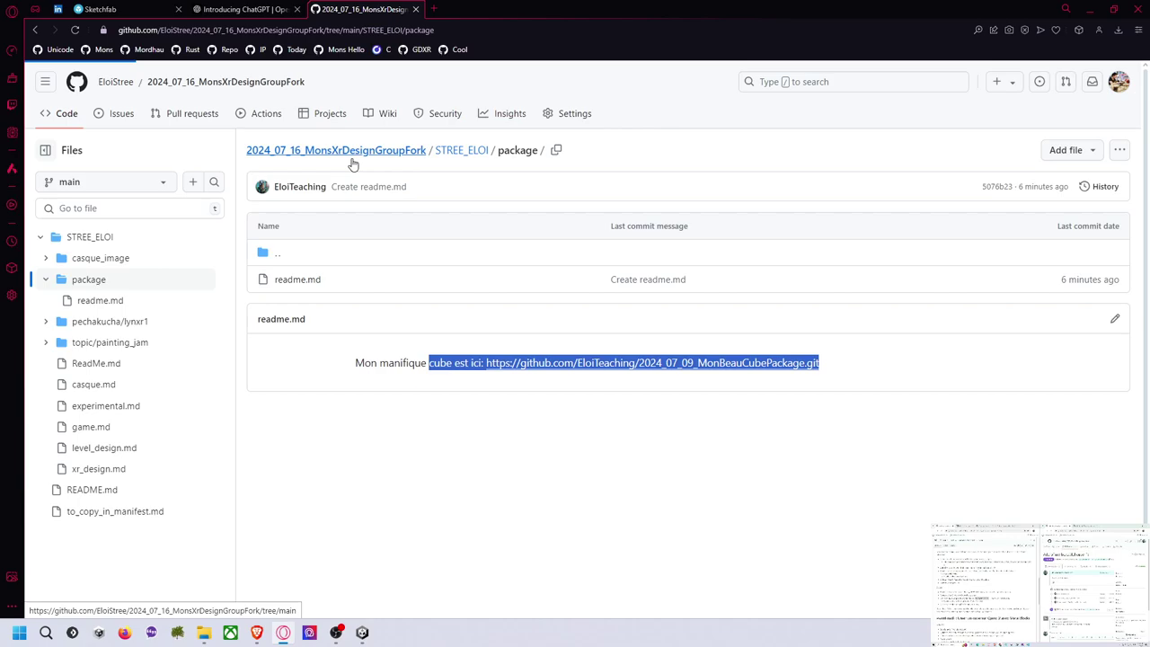
Review the Git link and namespace lines in to_copy_in_manifest.md, then return to the repository home
left_click(284, 323)
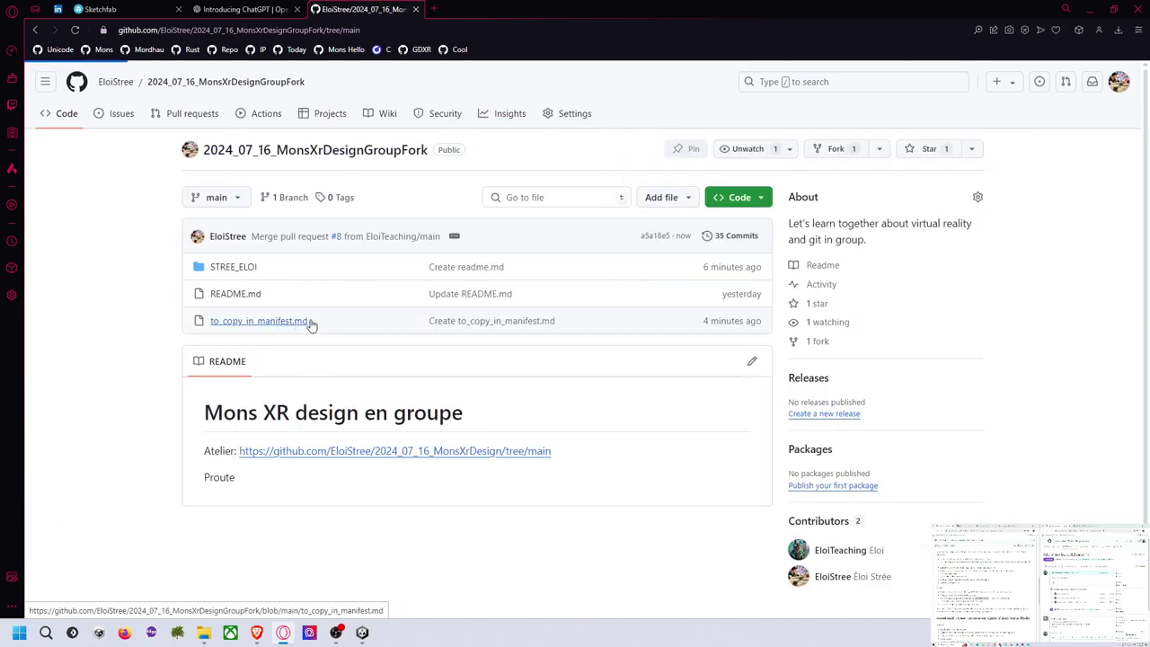
triple_click(409, 330)
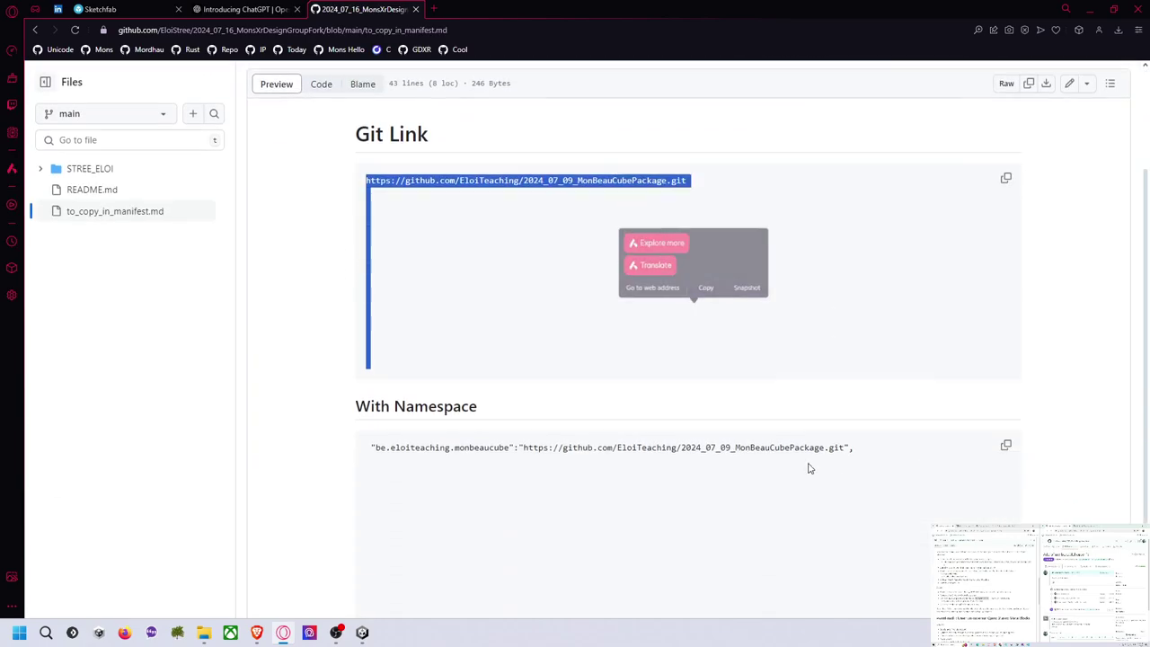
scroll(683, 454, "down", 2)
left_click_drag(683, 454, 421, 269)
scroll(428, 263, "up", 2)
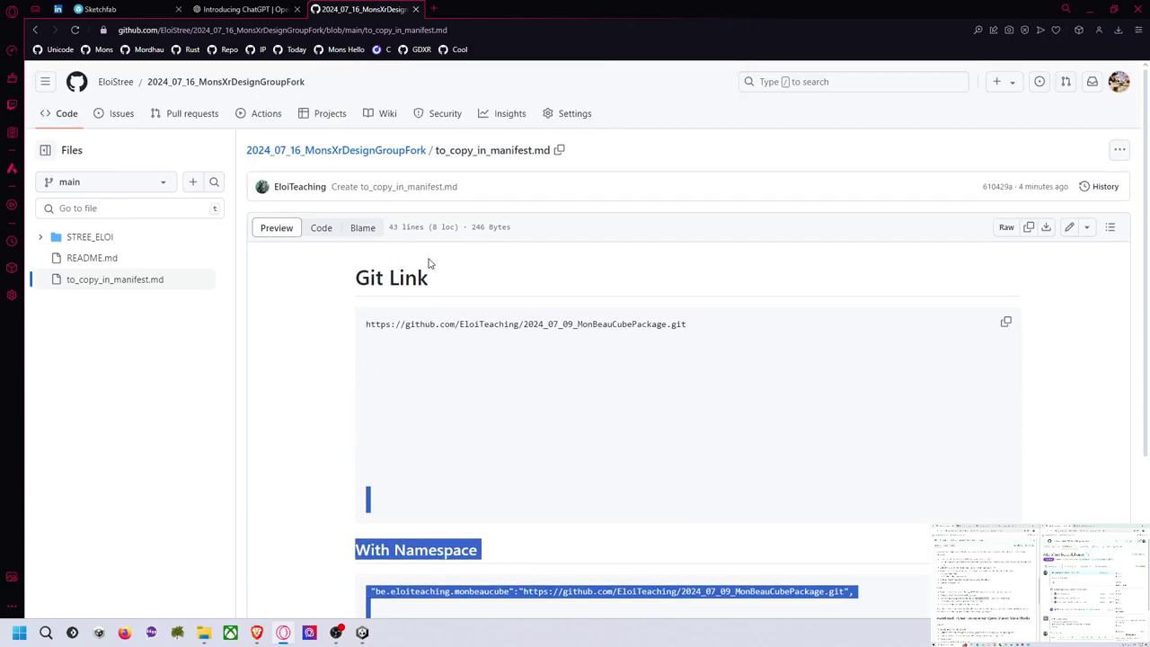
left_click(488, 282)
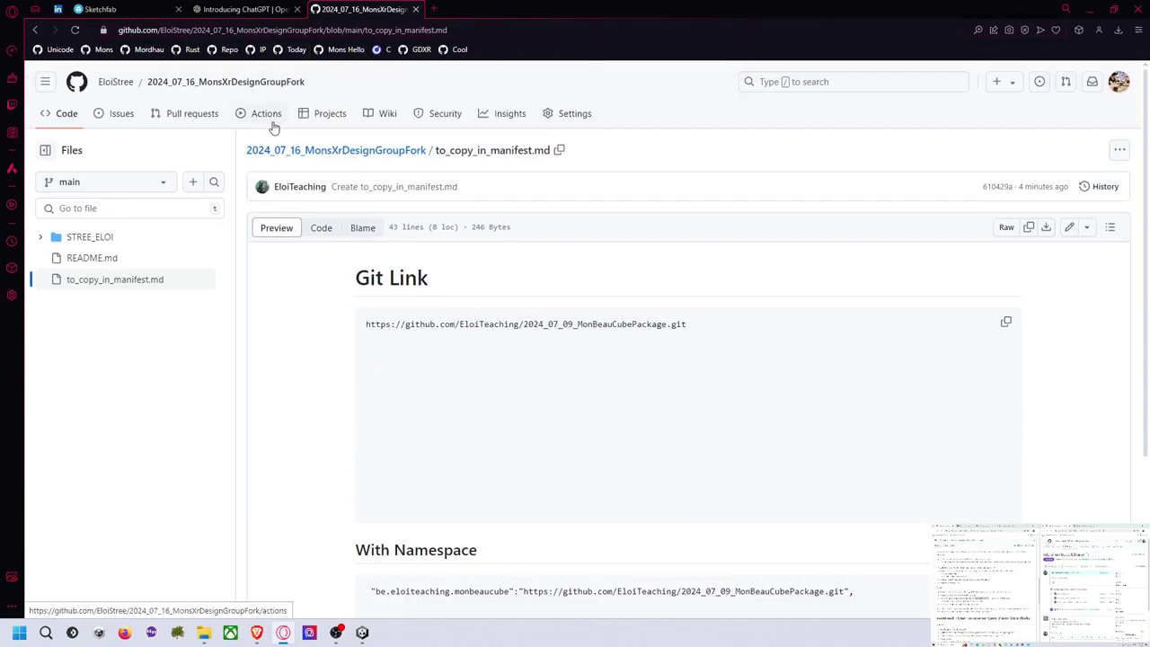
left_click(296, 82)
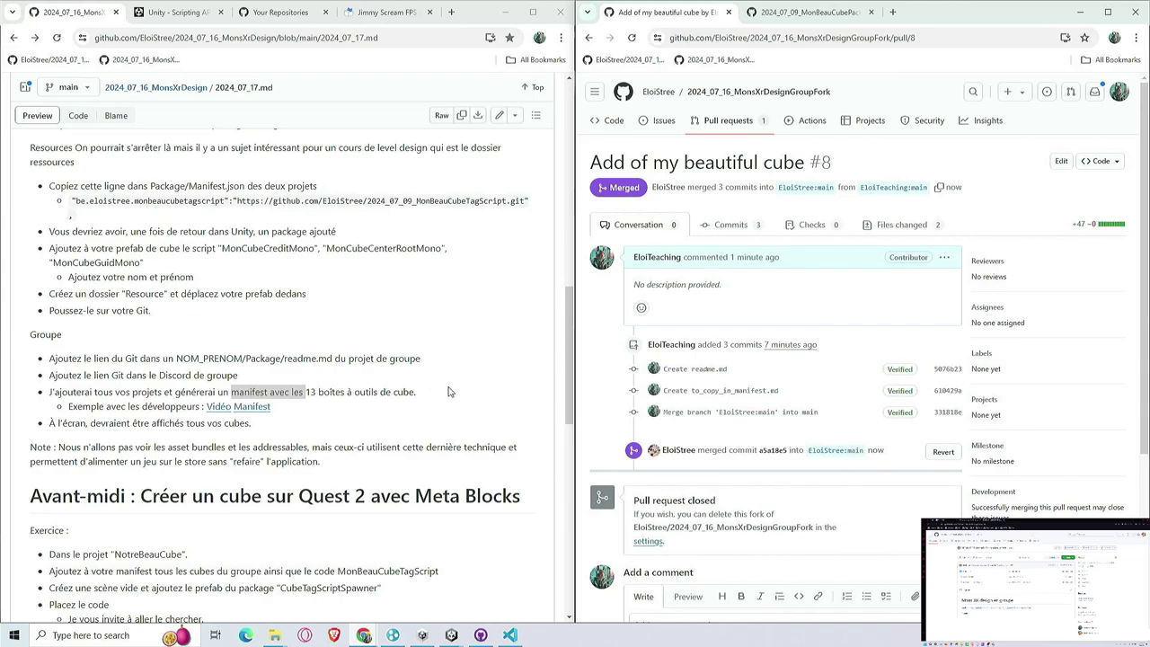
Highlight the Groupe bullets in the course notes (Discord link, 13 cube toolboxes), then bring NotreBeauCube forward
left_click(183, 358)
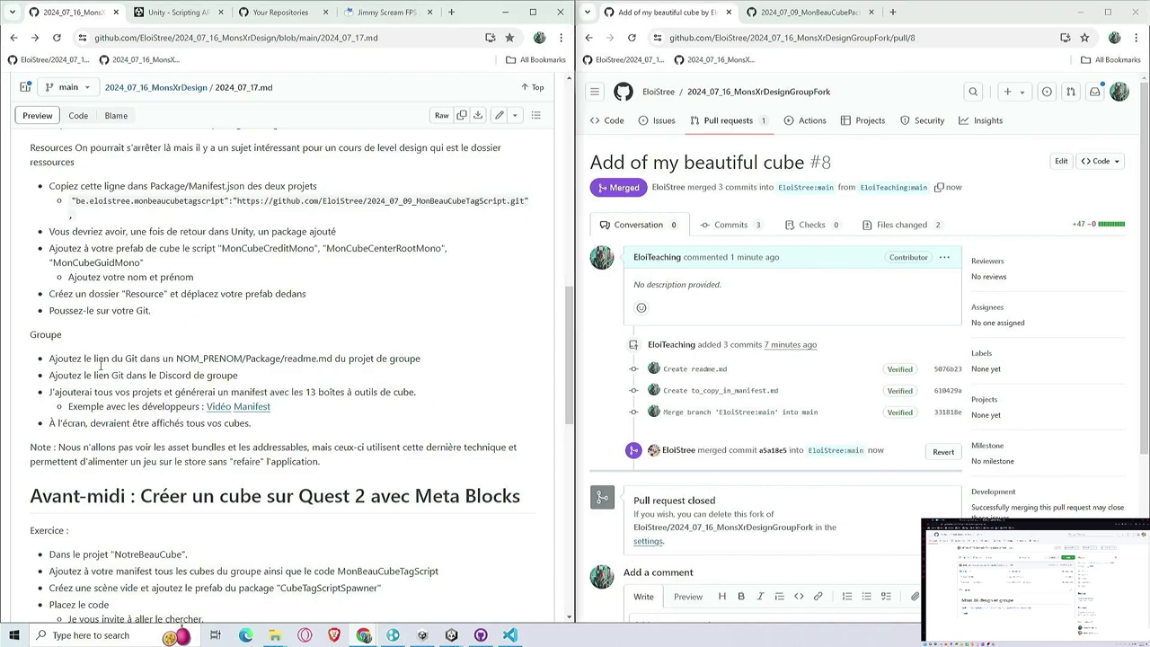
left_click_drag(54, 359, 363, 380)
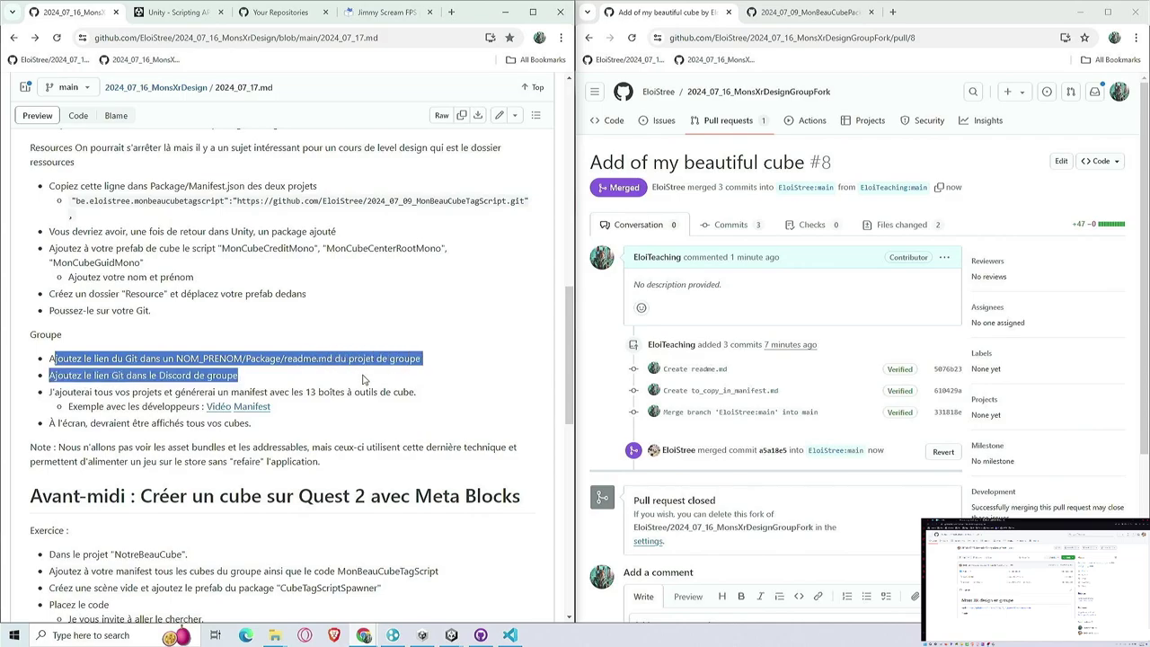
left_click(363, 380)
left_click_drag(111, 376, 236, 377)
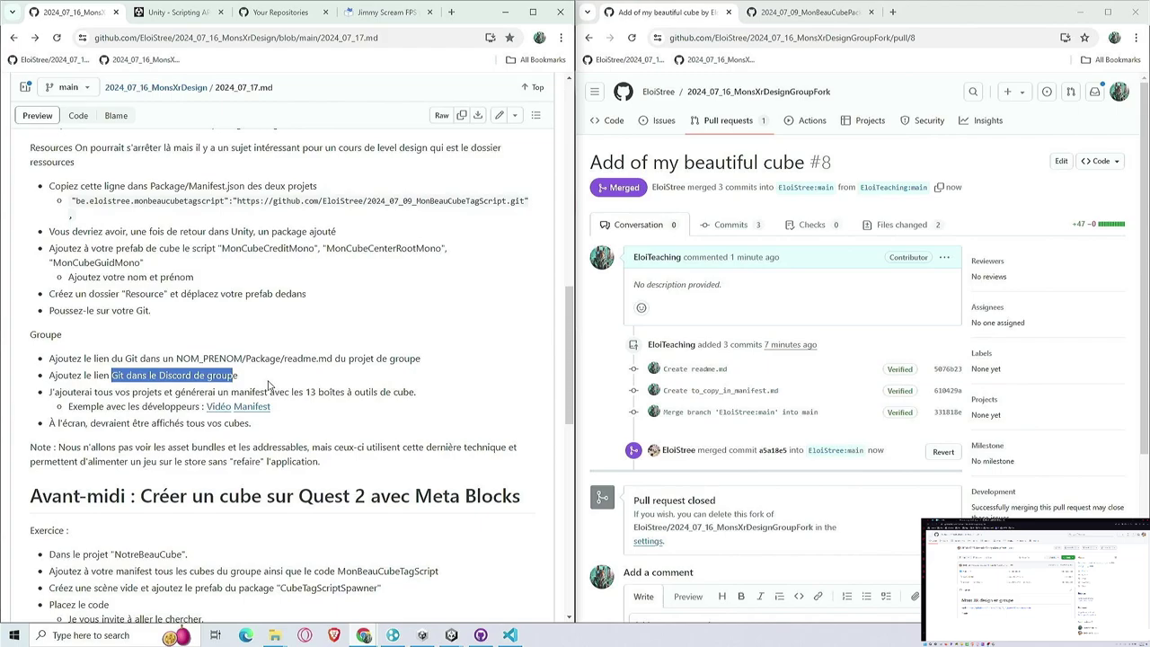
left_click_drag(293, 387, 352, 386)
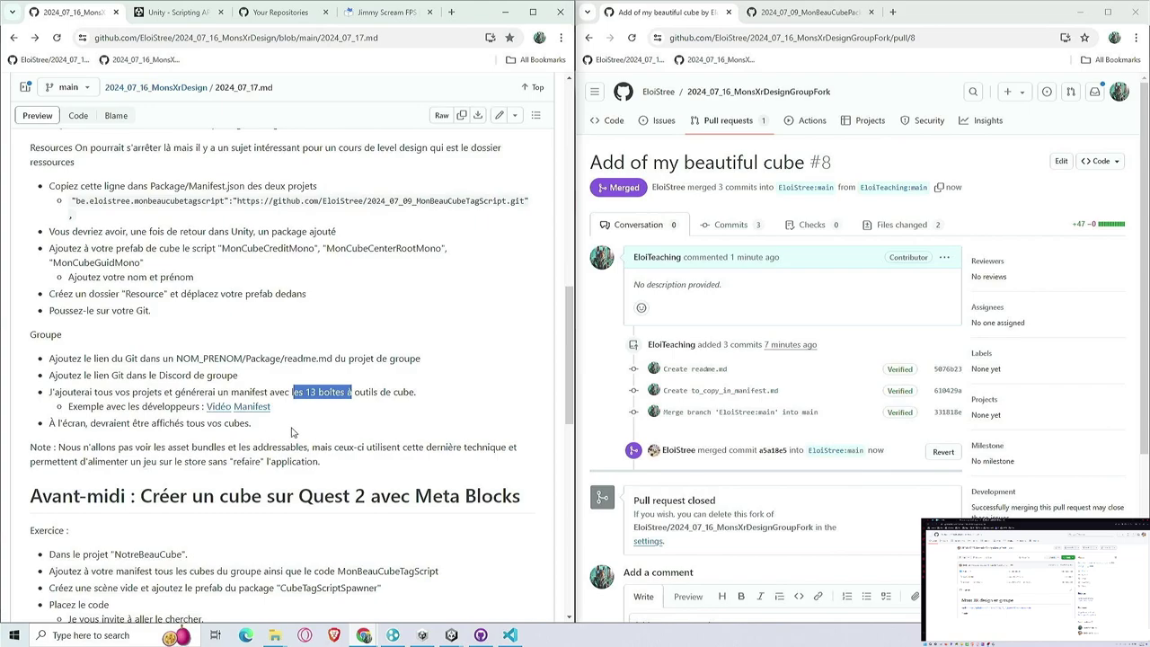
left_click_drag(253, 423, 49, 423)
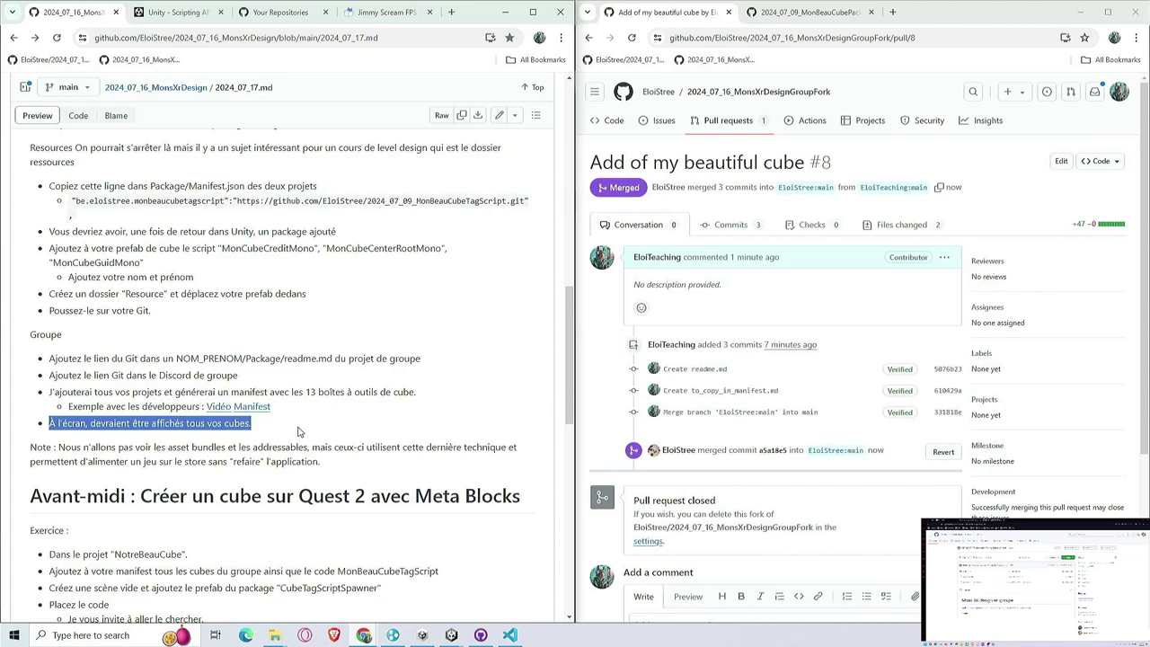
left_click(453, 636)
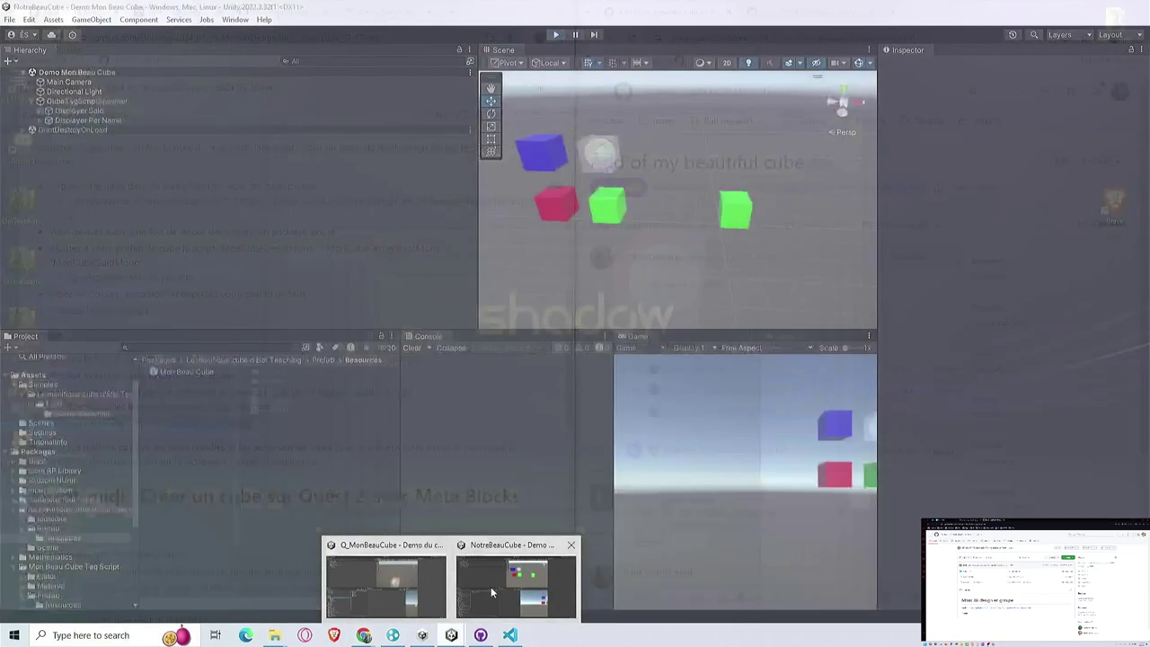
left_click(491, 586)
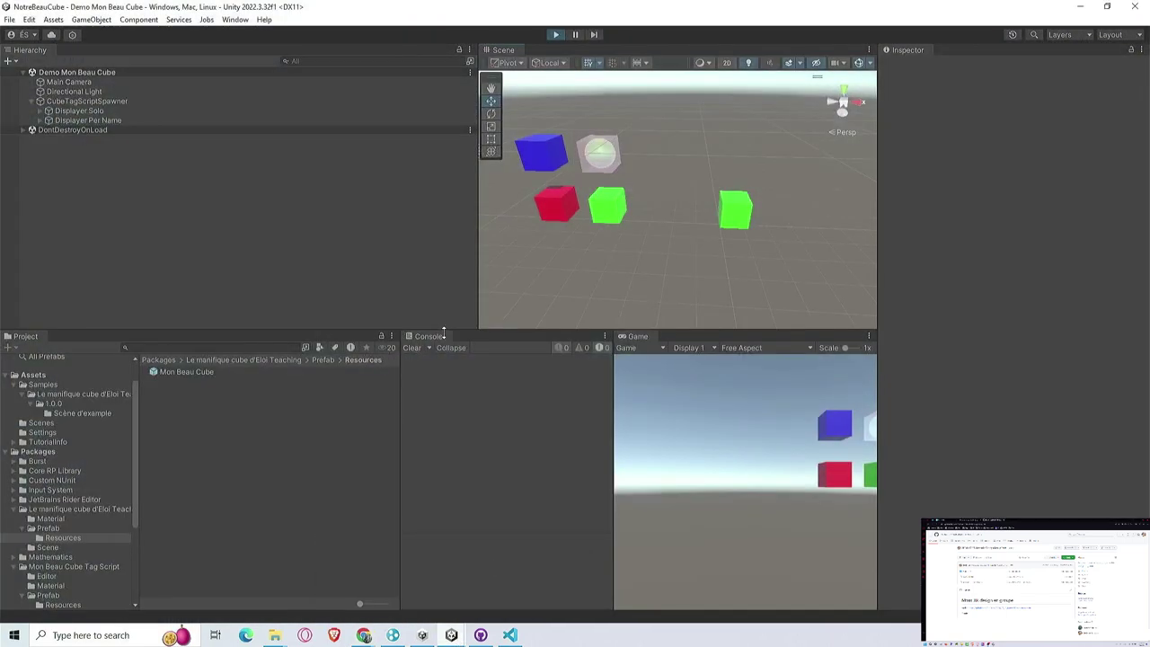
Reveal the Assets folder in Explorer and open Packages/manifest.json in VS Code
right_click(50, 379)
left_click(104, 52)
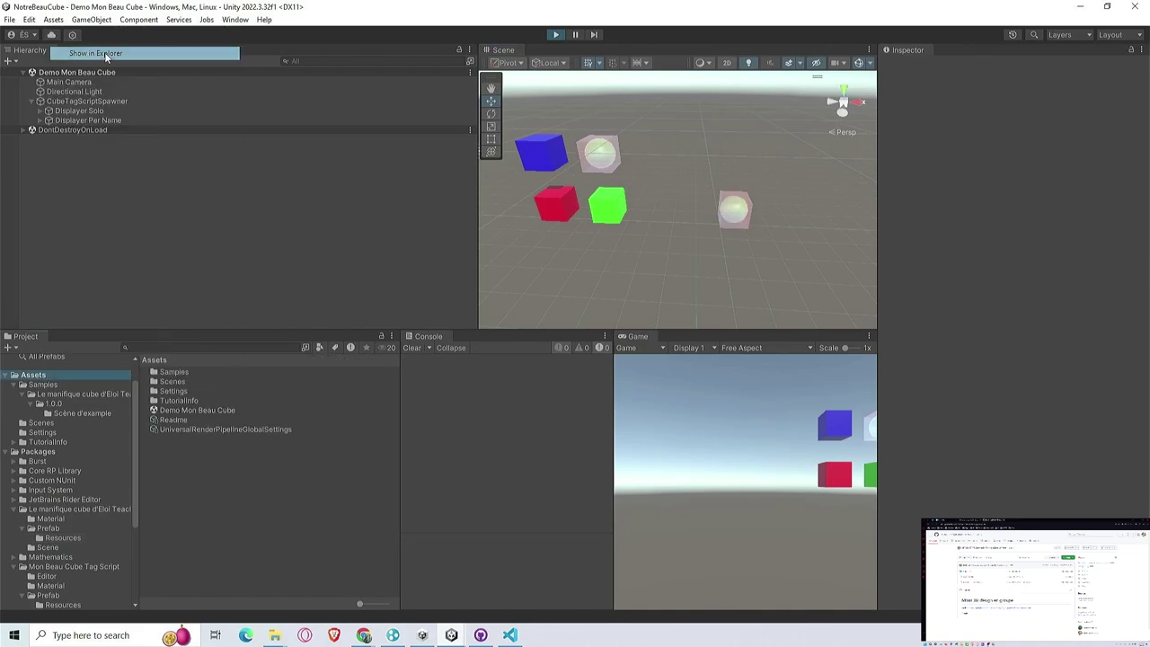
left_click(104, 52)
left_click(533, 118)
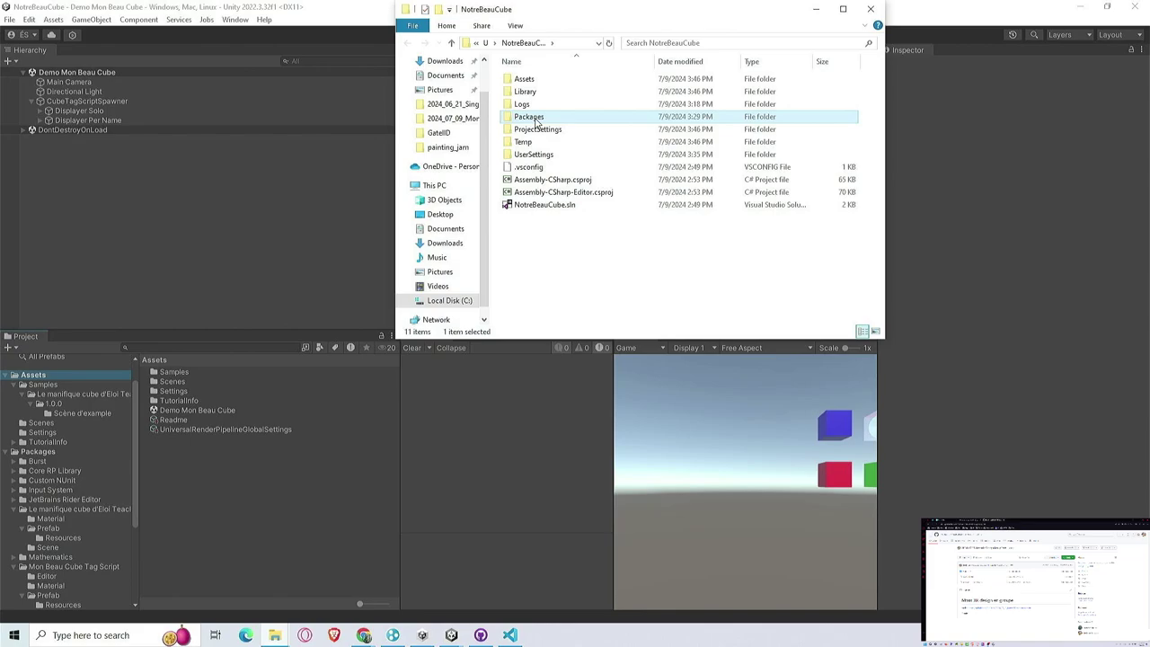
double_click(536, 119)
double_click(557, 80)
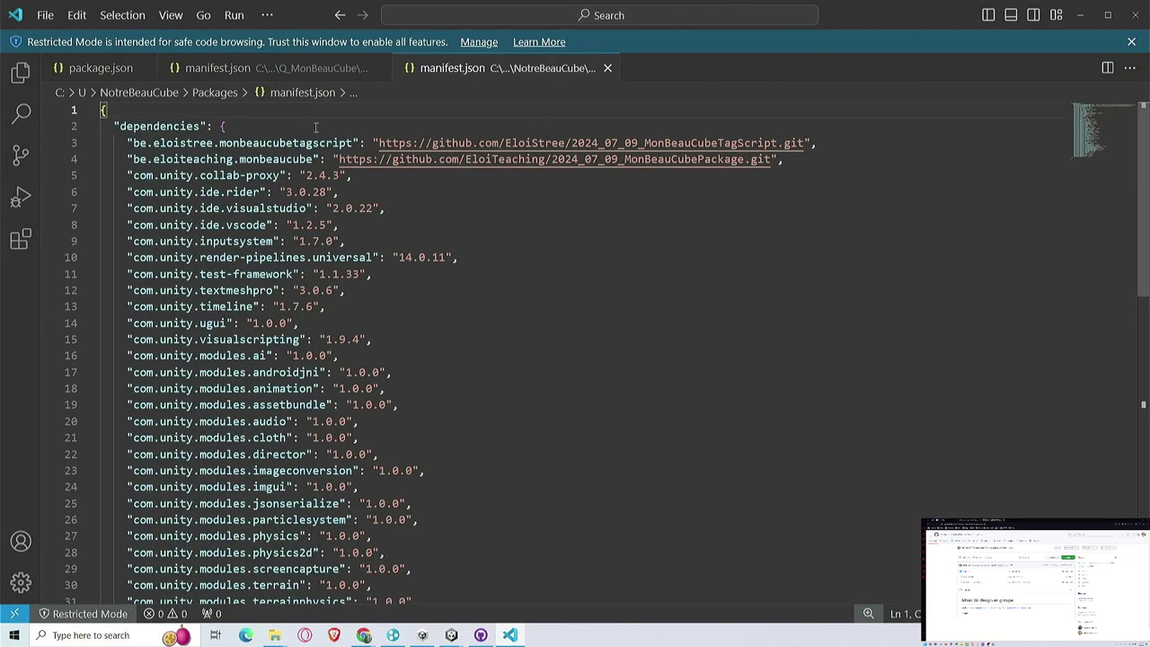
Delete the two cube dependency lines in manifest.json, undo it, and close VS Code and Explorer
left_click(316, 126)
key("Return")
key("Return")
key("Return")
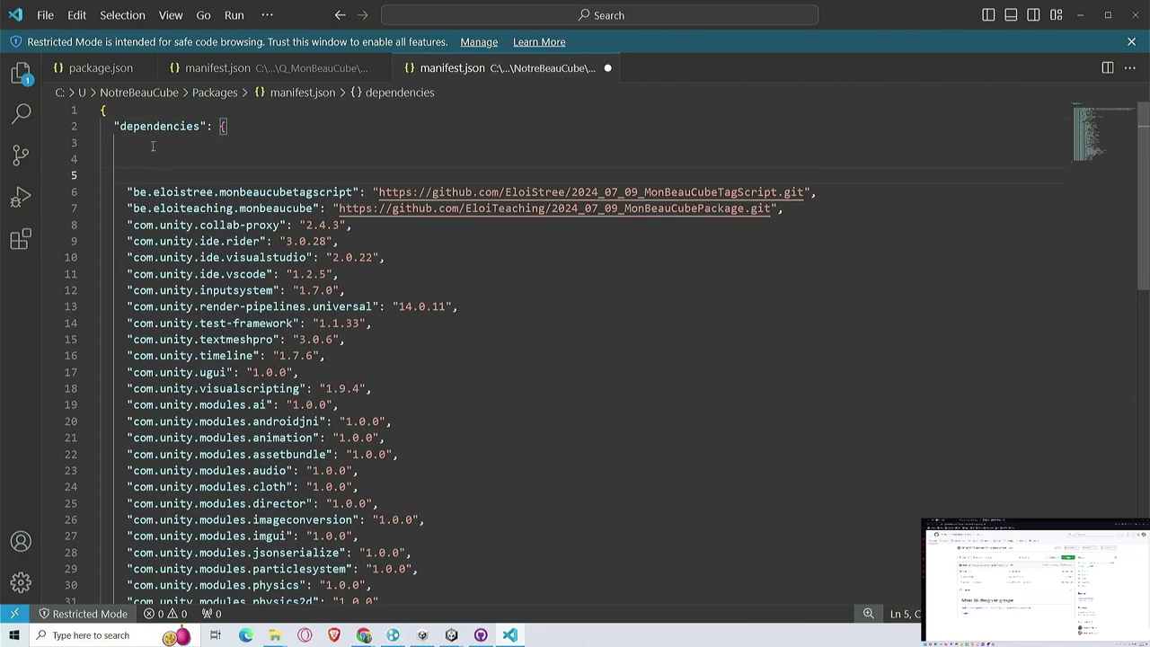
left_click_drag(153, 144, 198, 175)
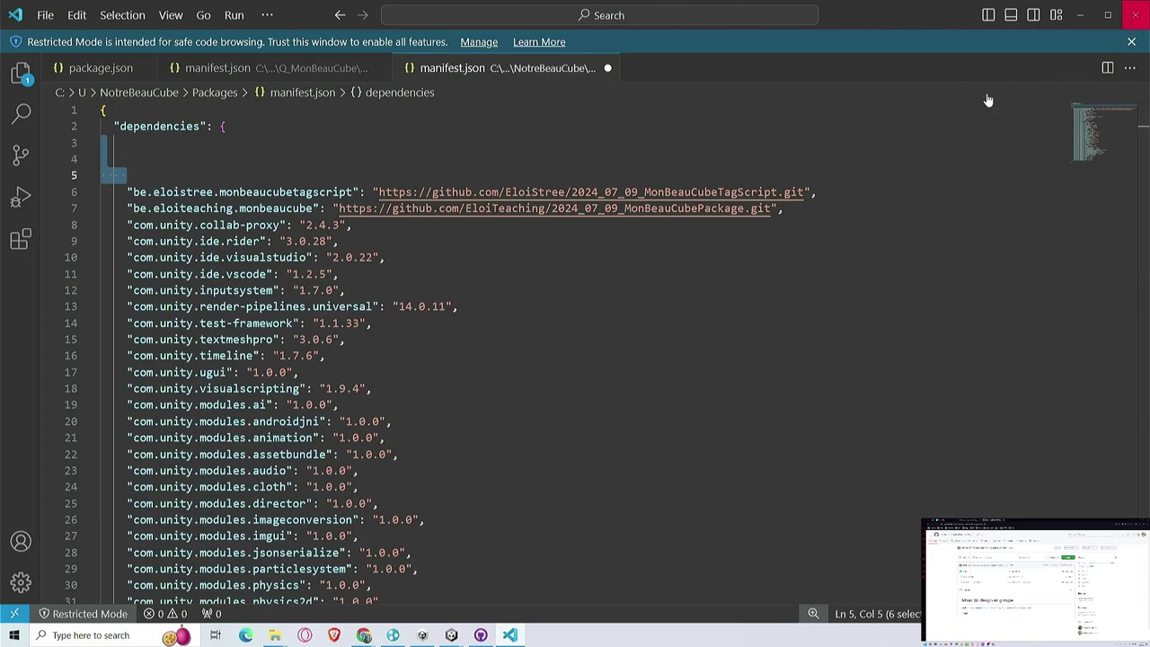
left_click_drag(812, 206, 847, 159)
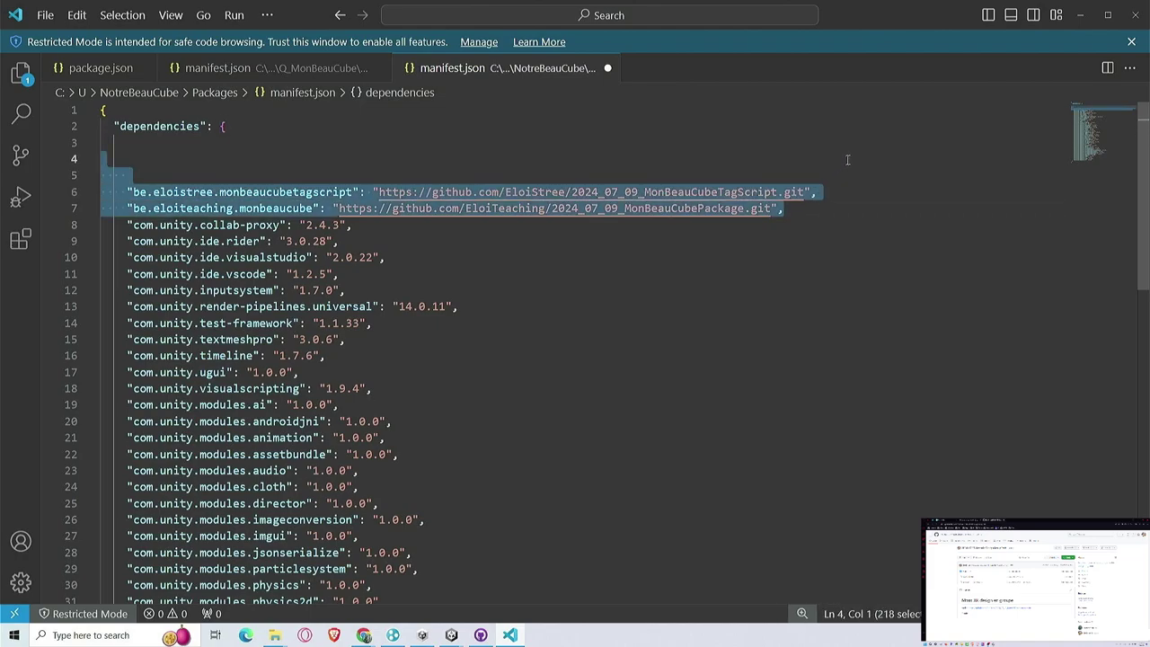
key("Delete")
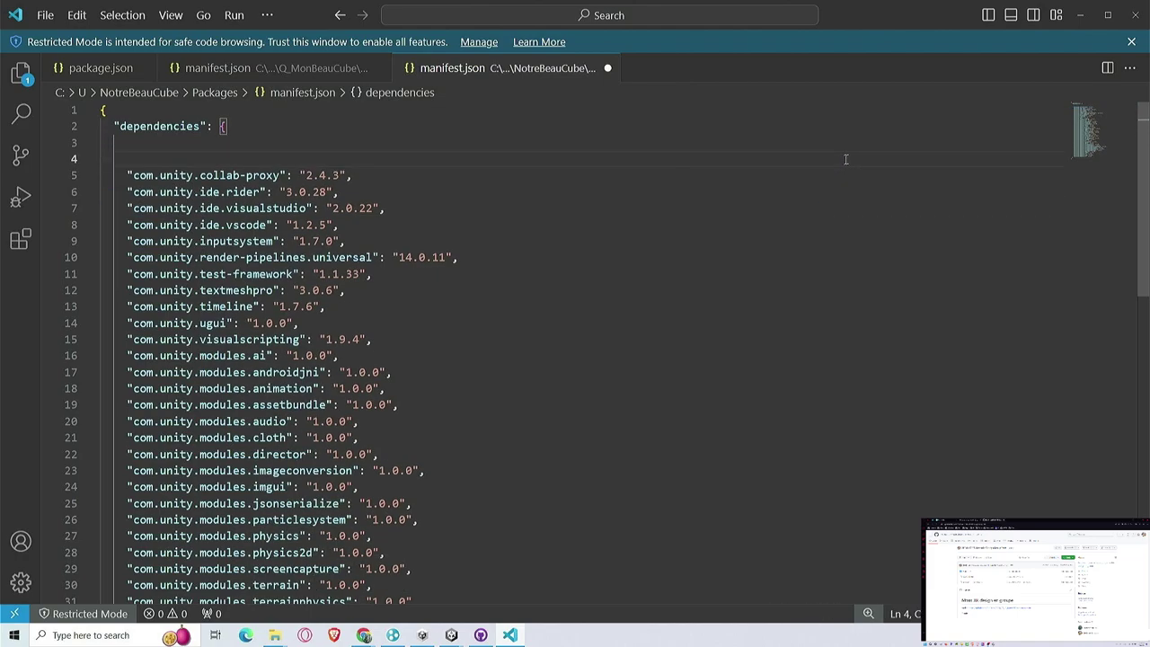
key("ctrl+z")
left_click(847, 158)
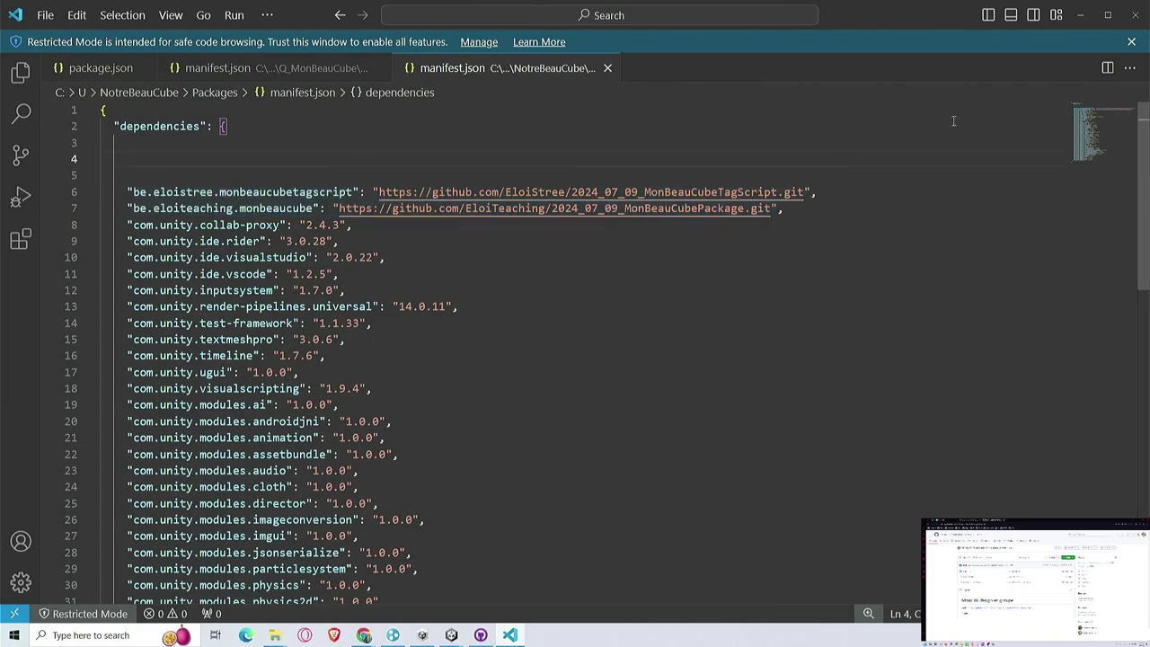
left_click(1132, 22)
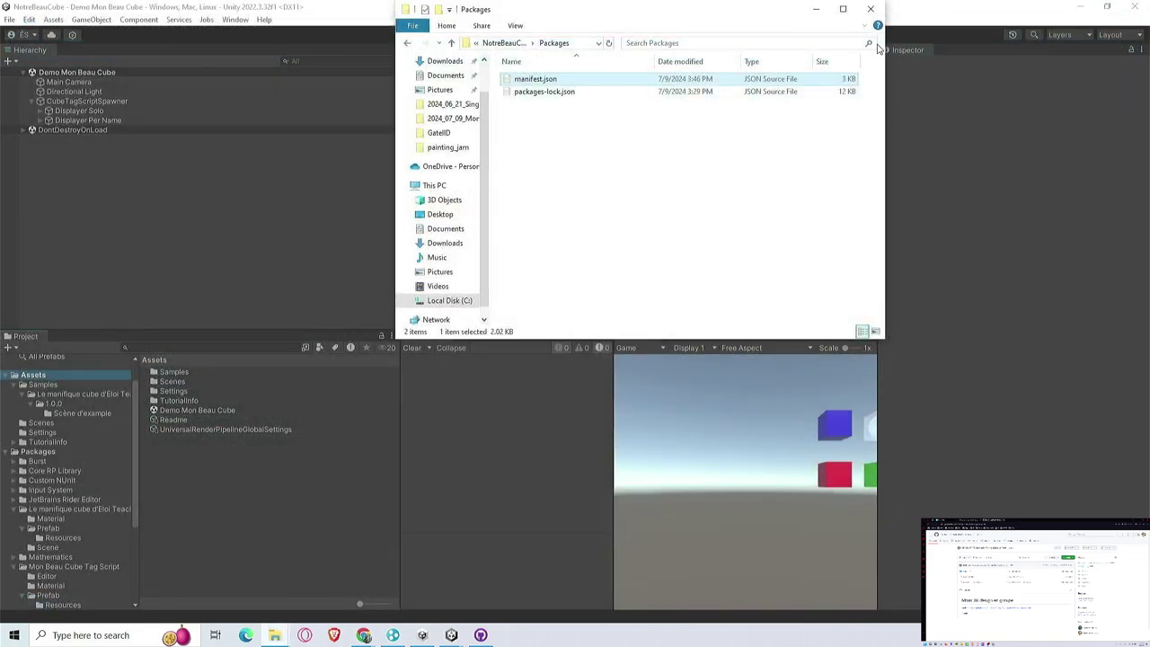
left_click(871, 10)
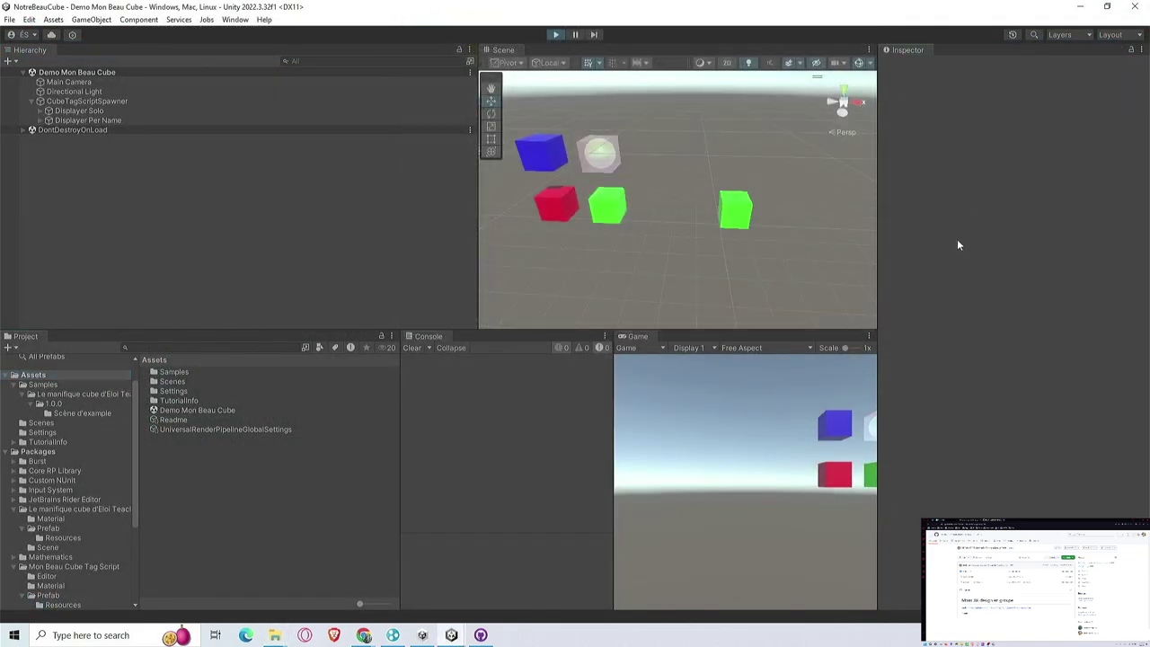
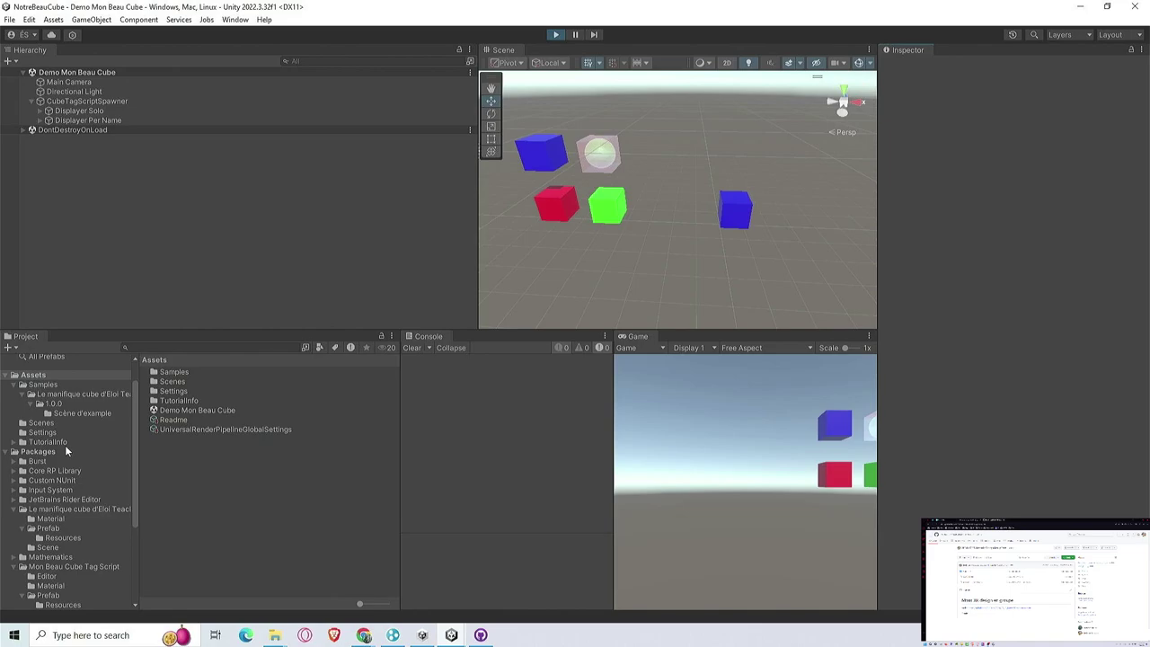
Show the Prefab folder of the Le manifique cube d'Eloi Teaching package, then bring up Opera GX
left_click(86, 527)
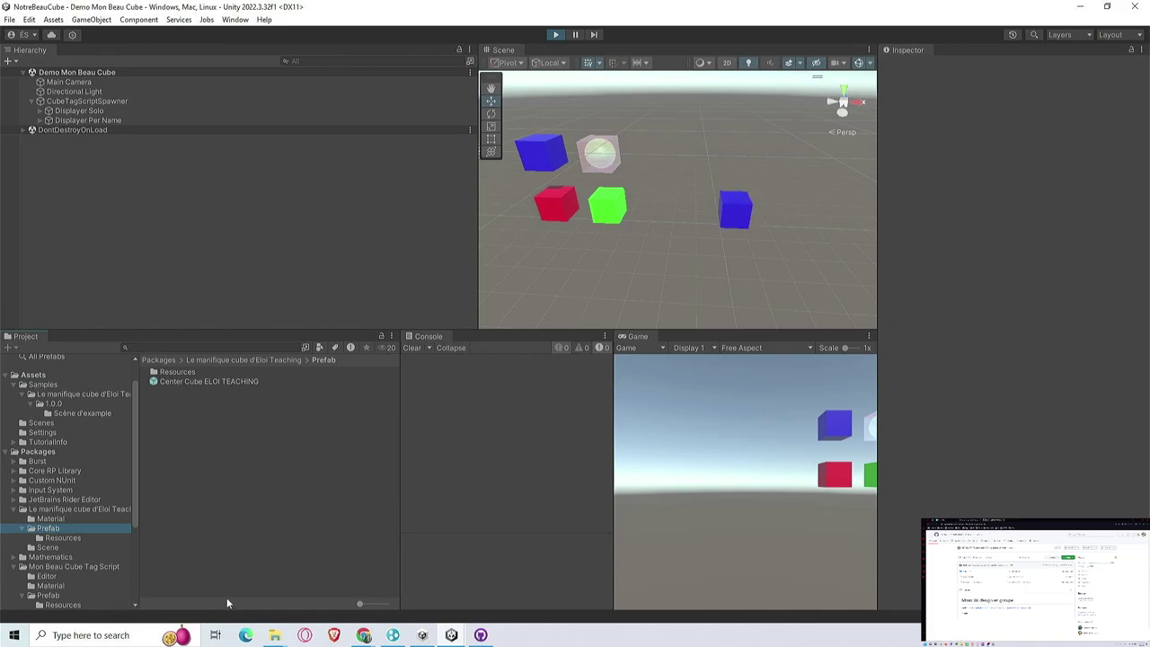
left_click(308, 638)
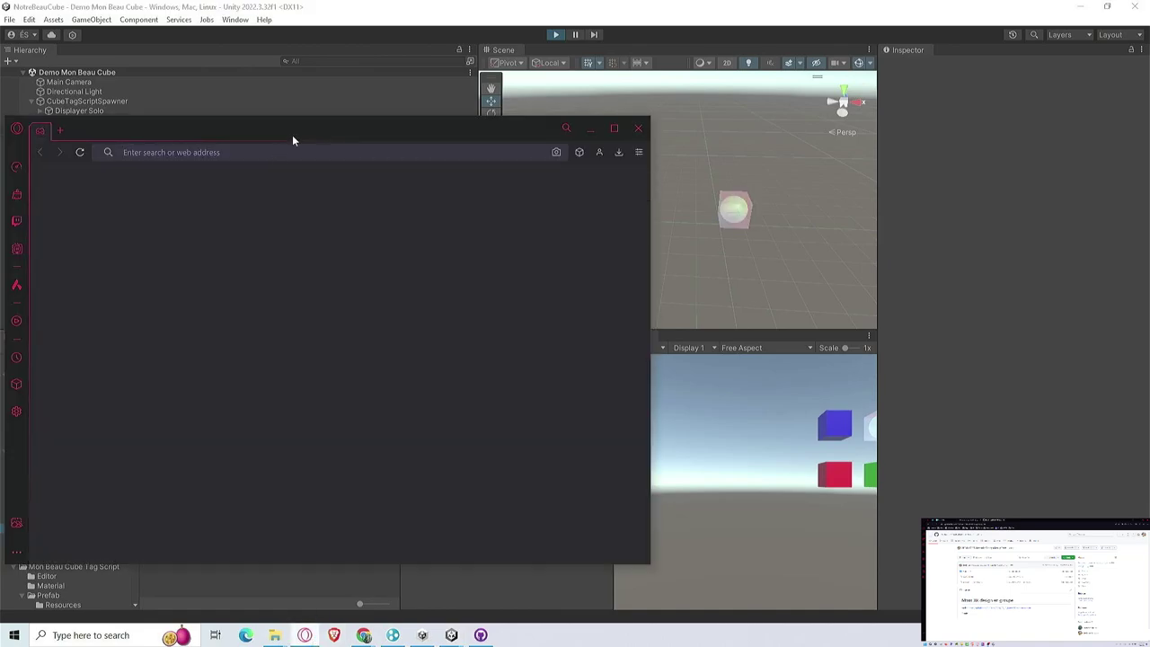
Close the Opera GX window and bring the GitHub browser window forward
mouse_move(293, 137)
left_mouse_down()
mouse_move(603, 149)
mouse_move(591, 132)
left_mouse_up()
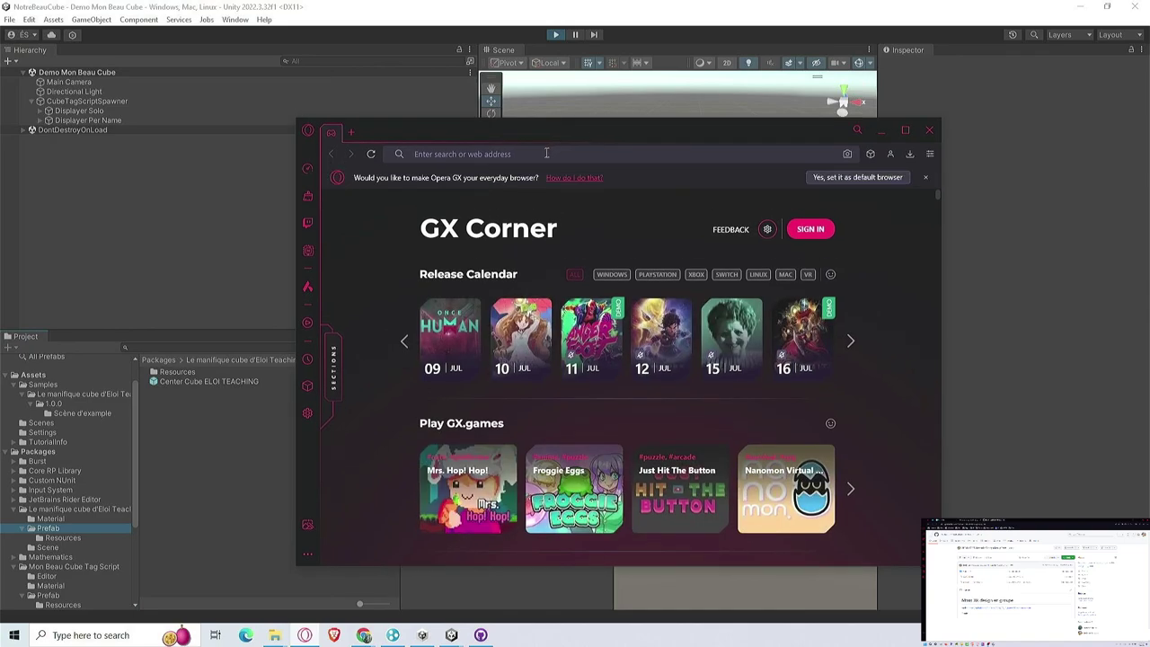
left_click(929, 130)
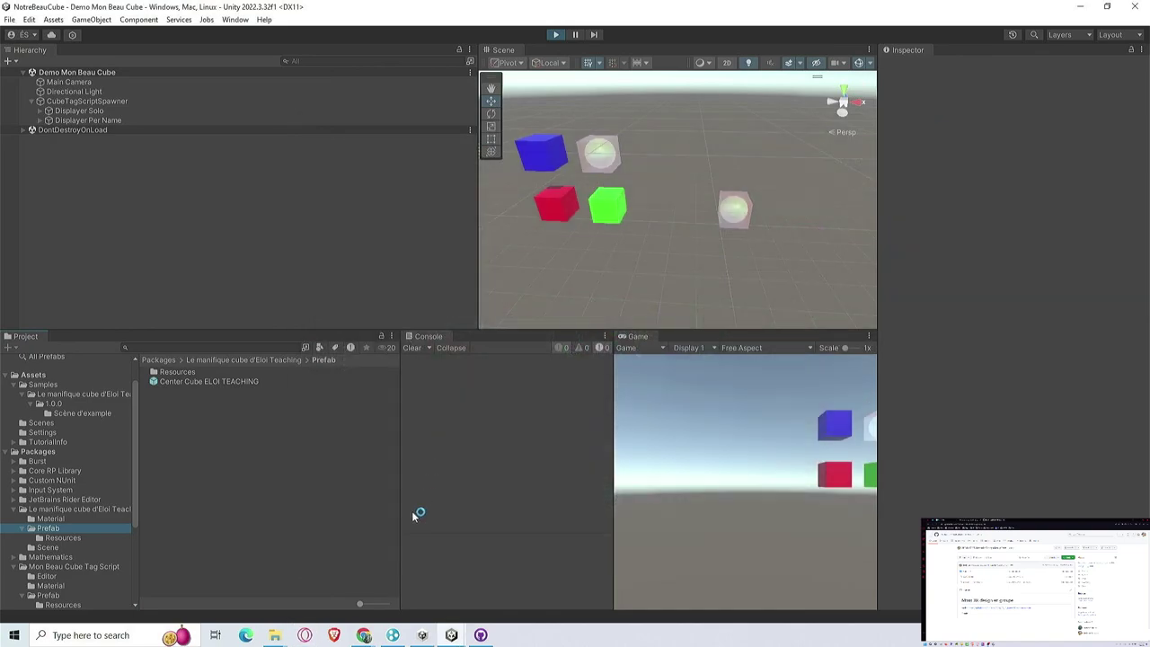
mouse_move(363, 635)
left_click(395, 594)
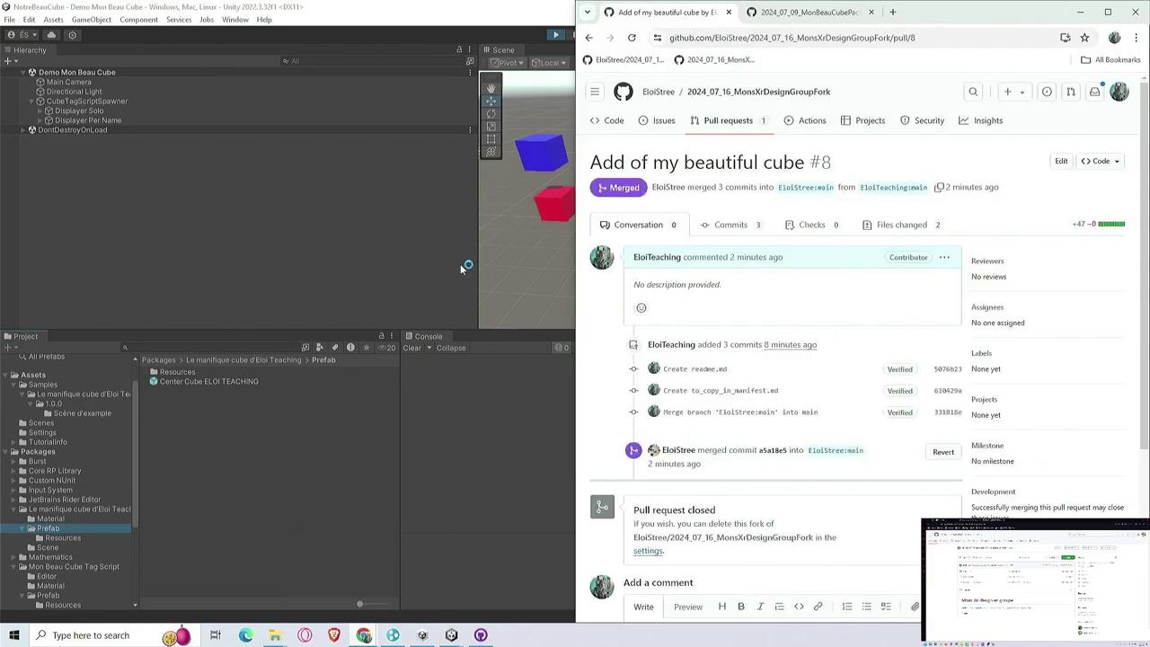
Search the owner's repositories for 'root of' and open 2023_02_19_RootsOfKnowledgeDrone
left_click(662, 95)
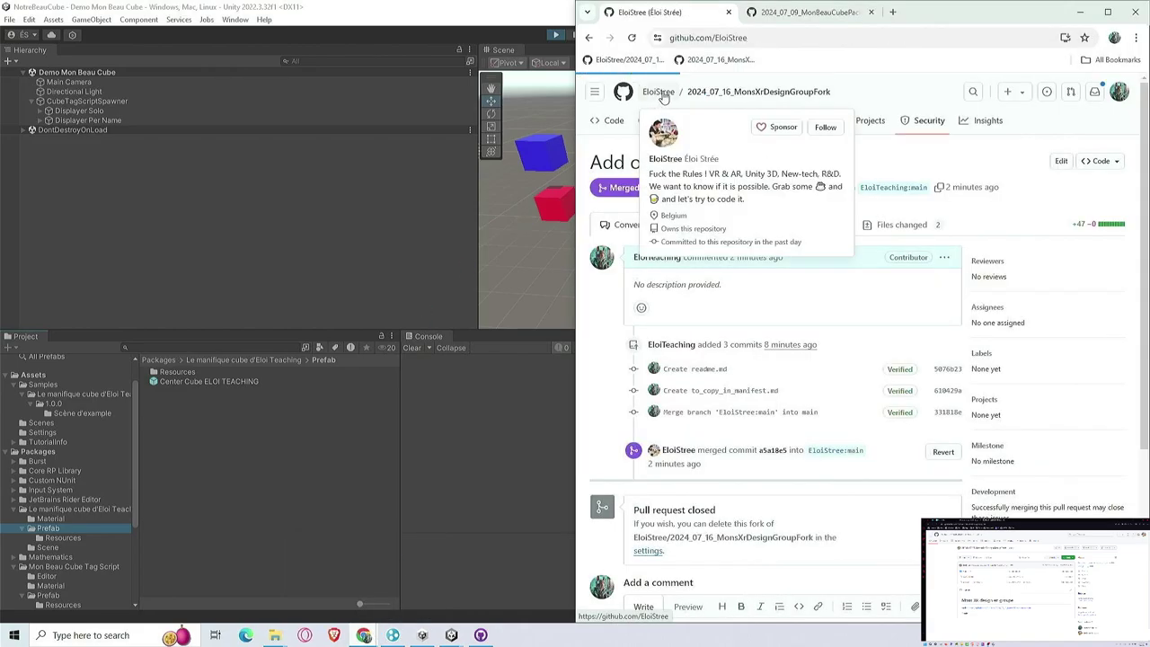
left_click(692, 120)
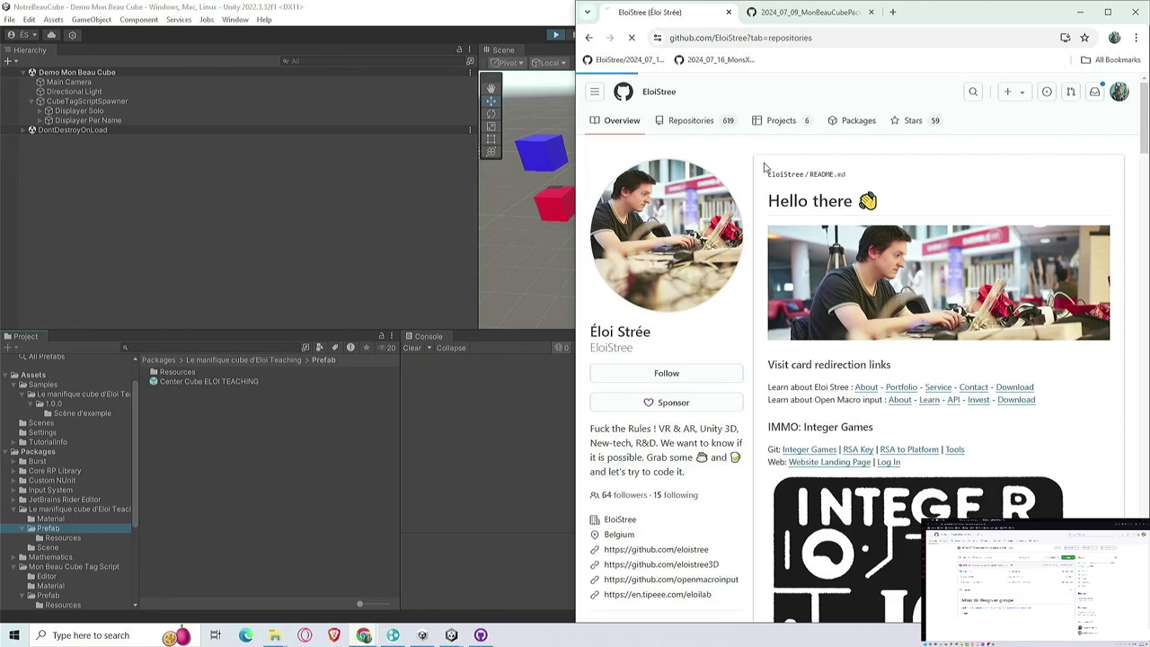
left_click(822, 158)
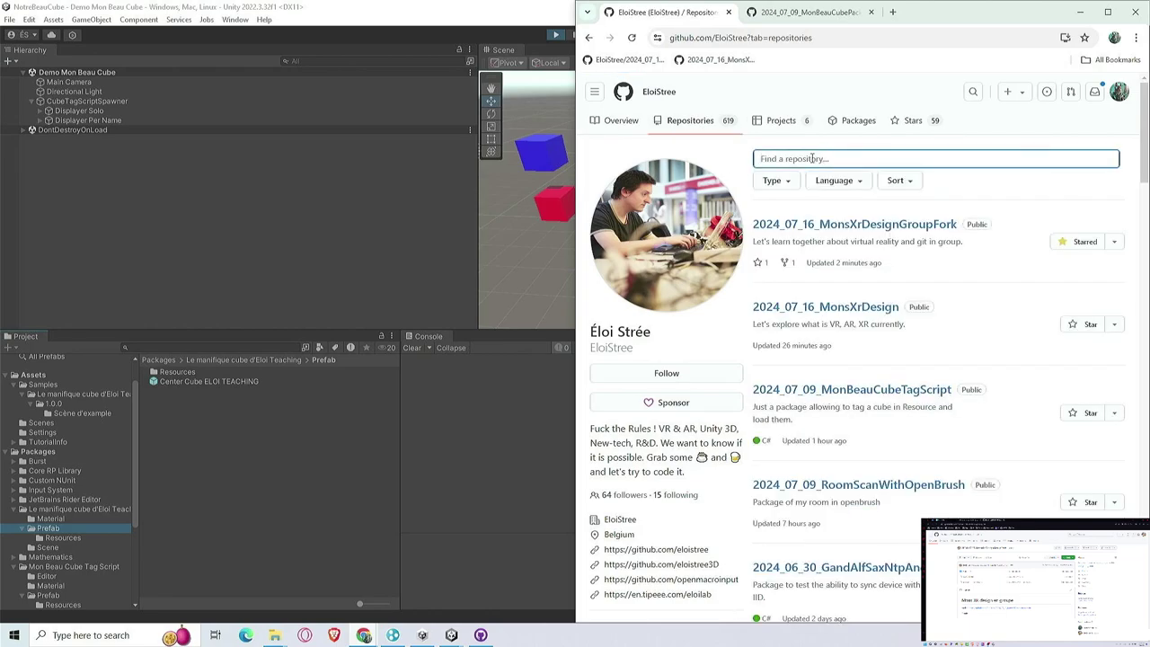
type("root of")
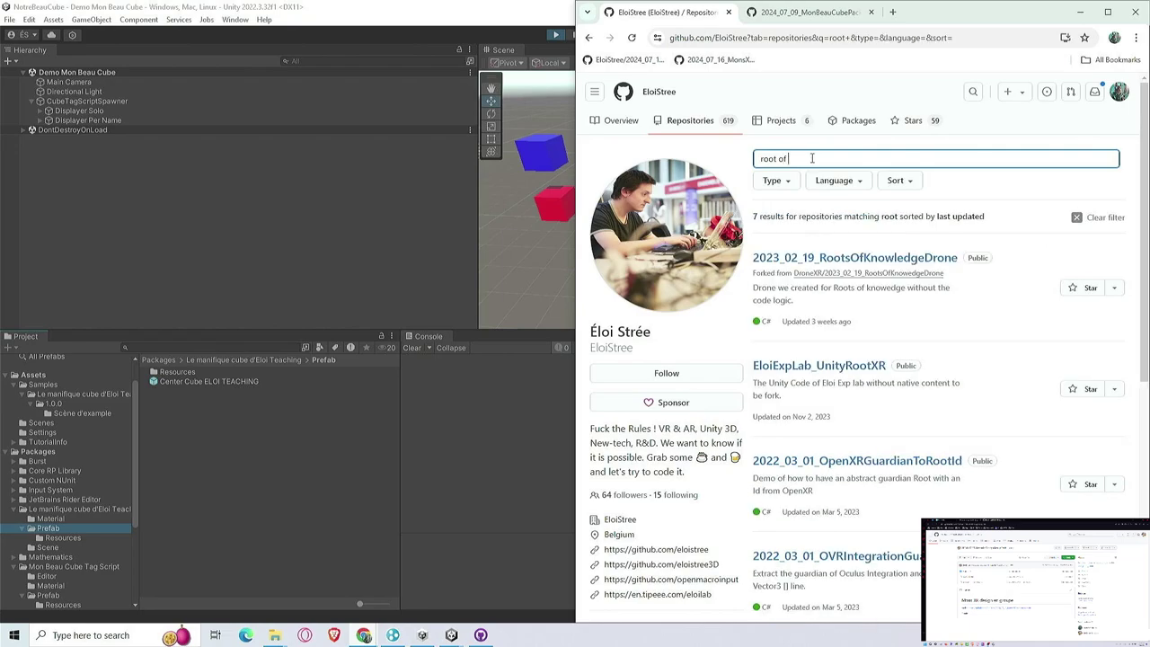
left_click(858, 258)
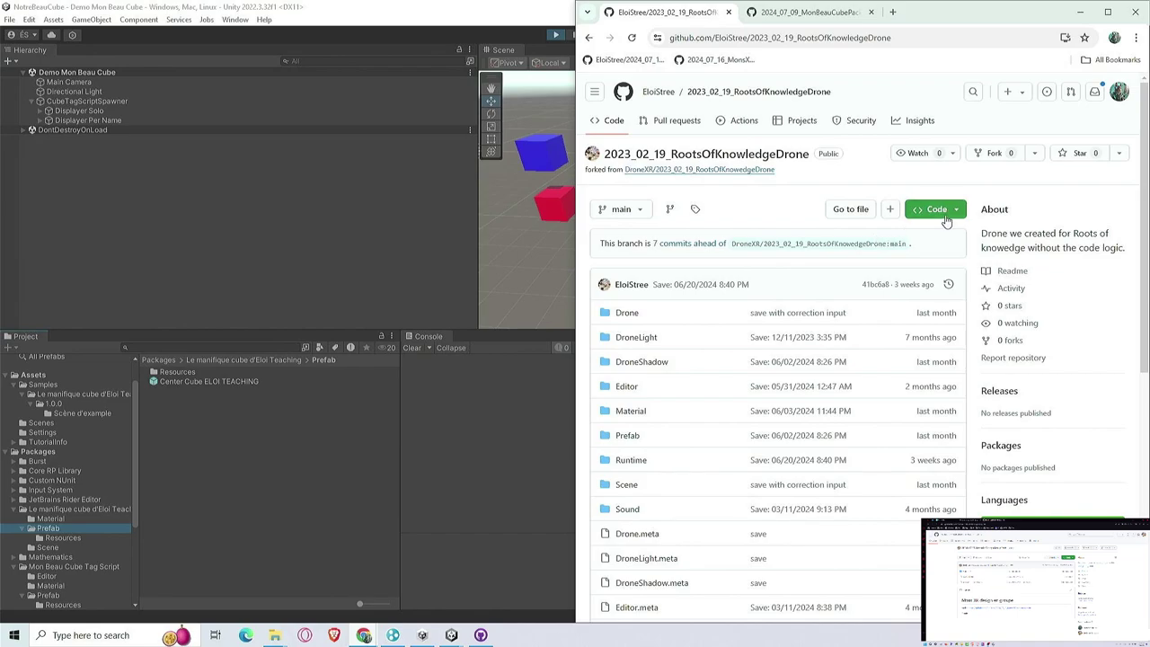
Copy the repository's HTTPS clone URL and return to Unity
left_click(942, 216)
left_click(948, 317)
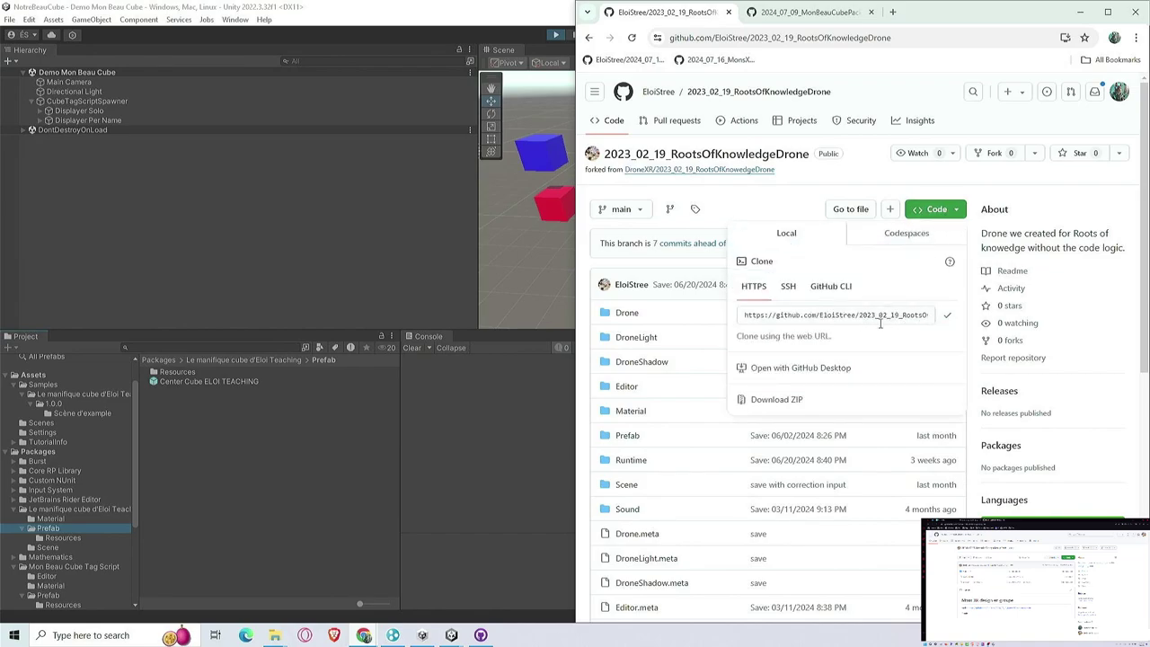
left_click(204, 59)
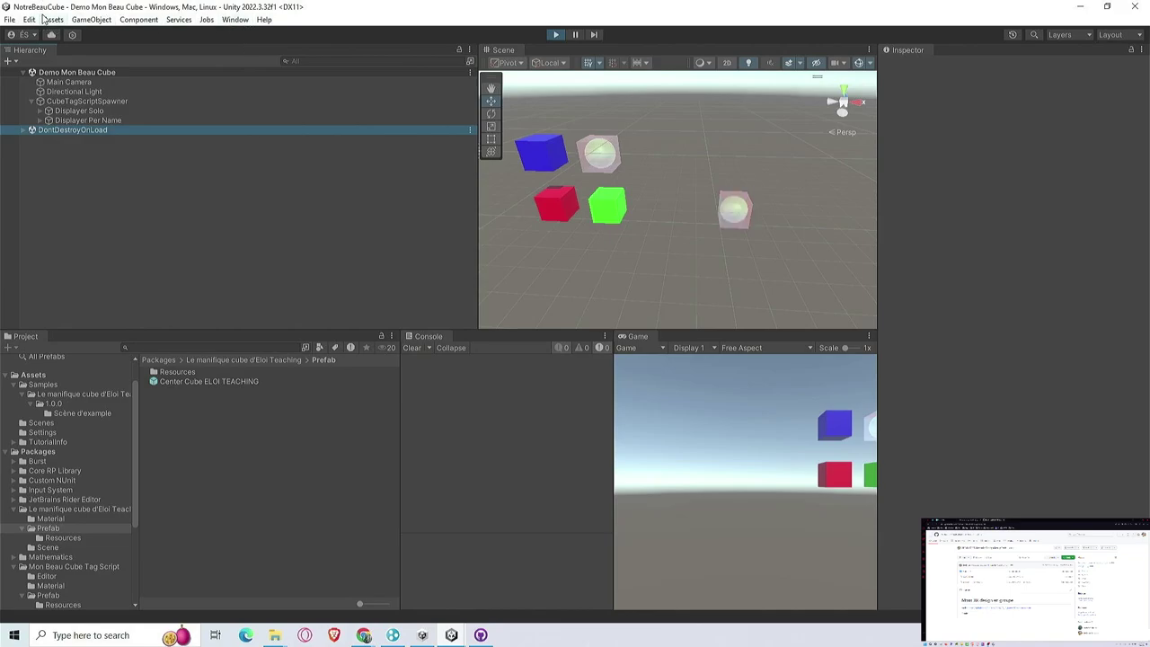
Install Roots of Knowledge Drone and Car 0.0.1 from the pasted git URL in Package Manager
left_click(236, 20)
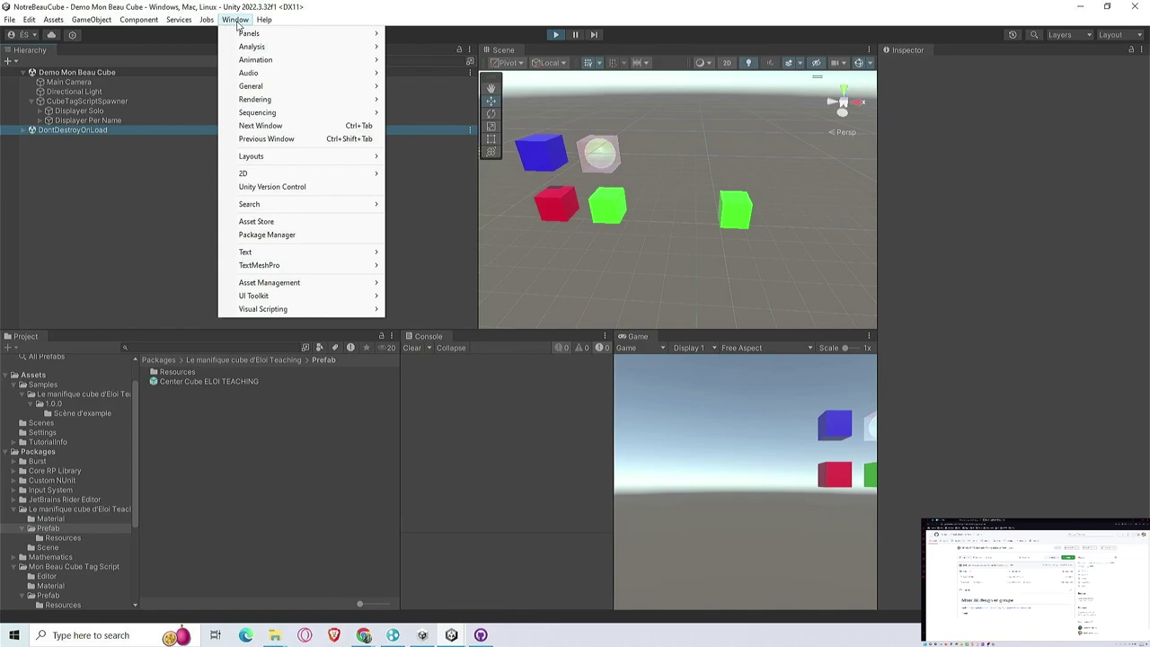
left_click(290, 234)
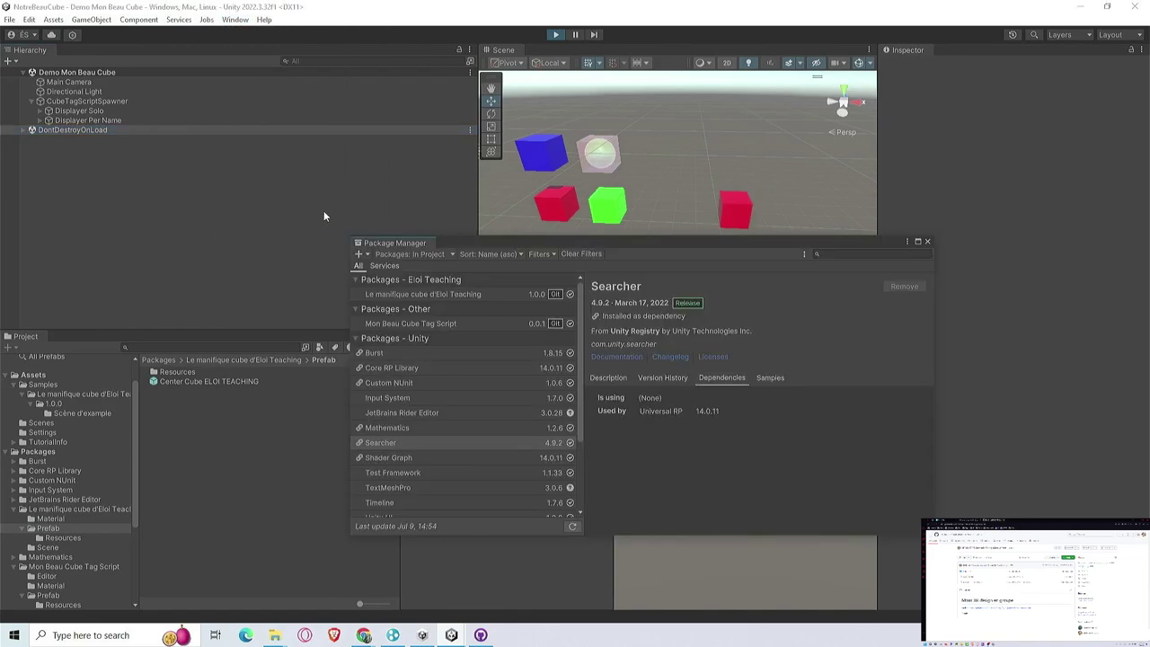
left_click(361, 254)
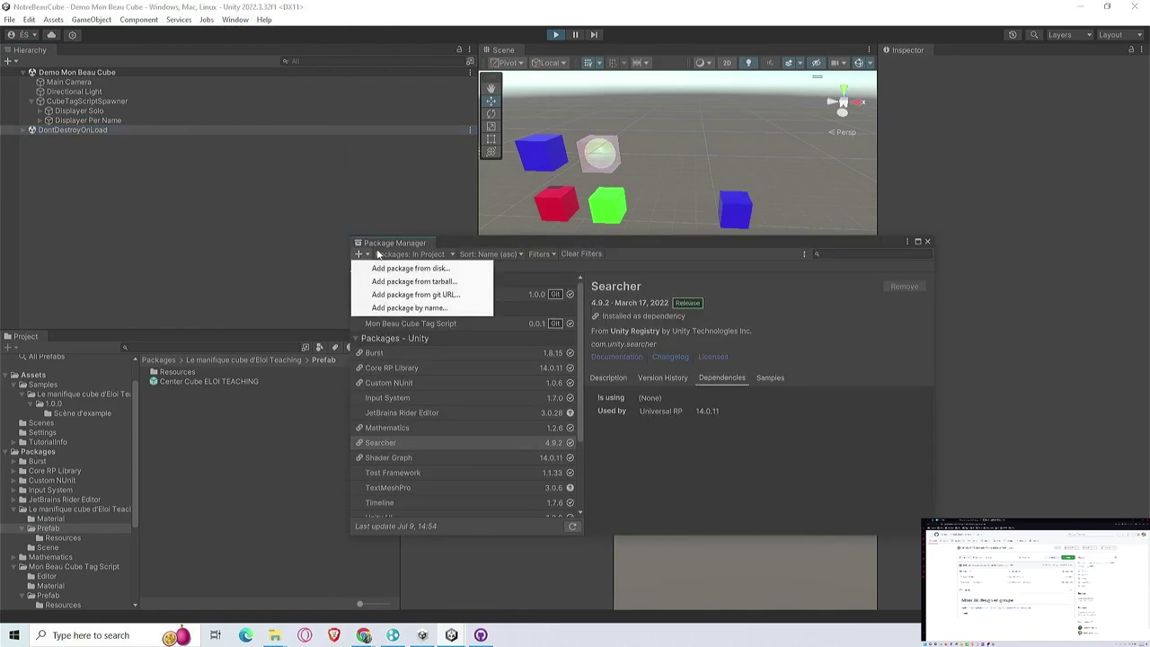
left_click(427, 296)
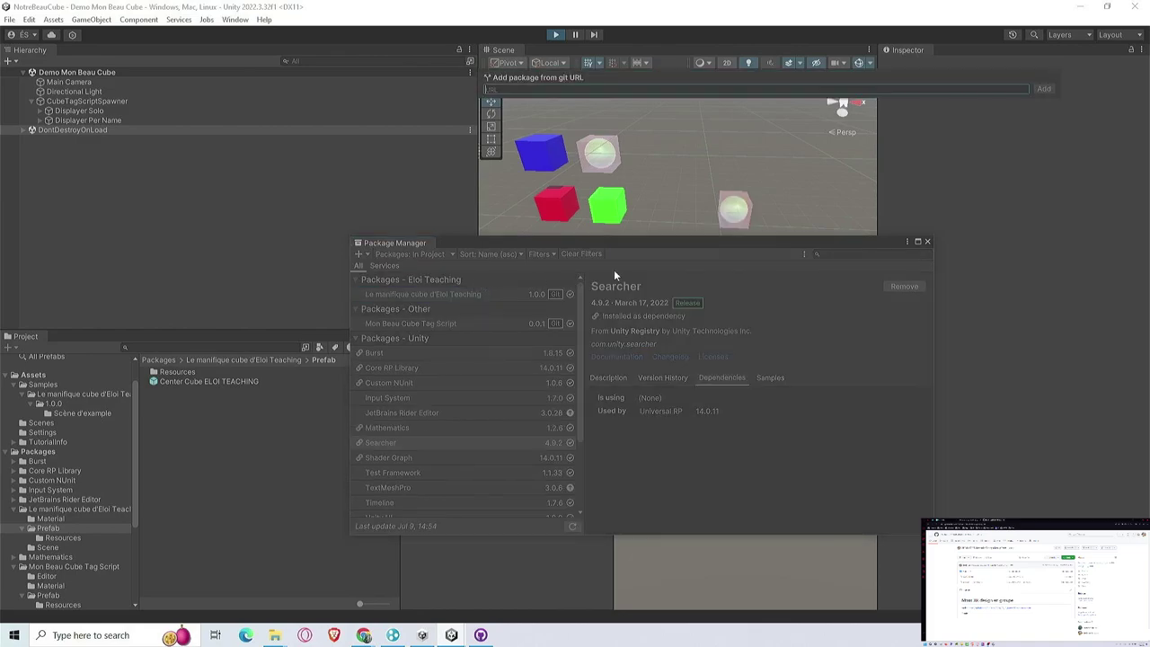
type("https://github.com/EloiStree/2023_02_19_RootsOfKnowledgeDrone.git")
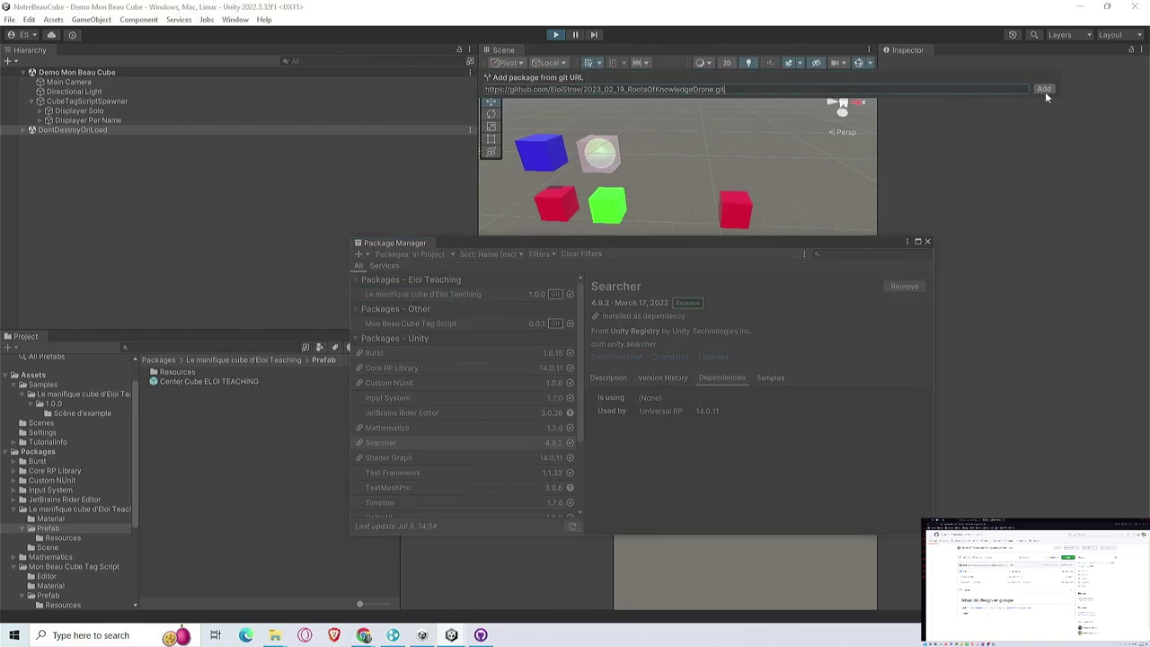
left_click(1044, 90)
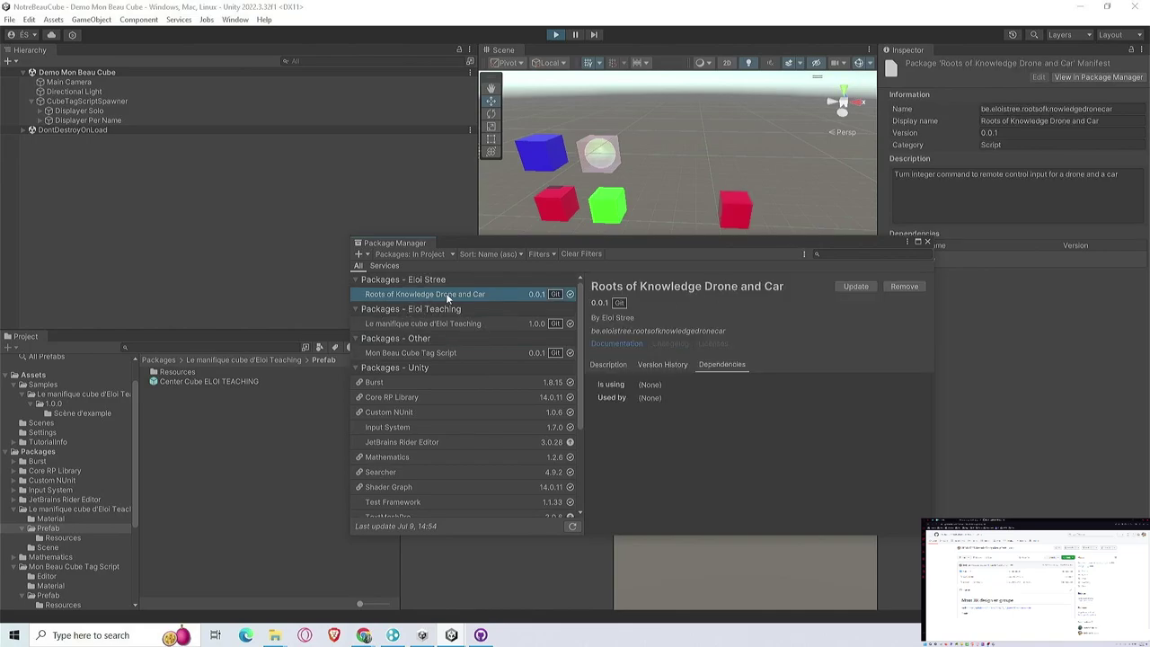
left_click(928, 241)
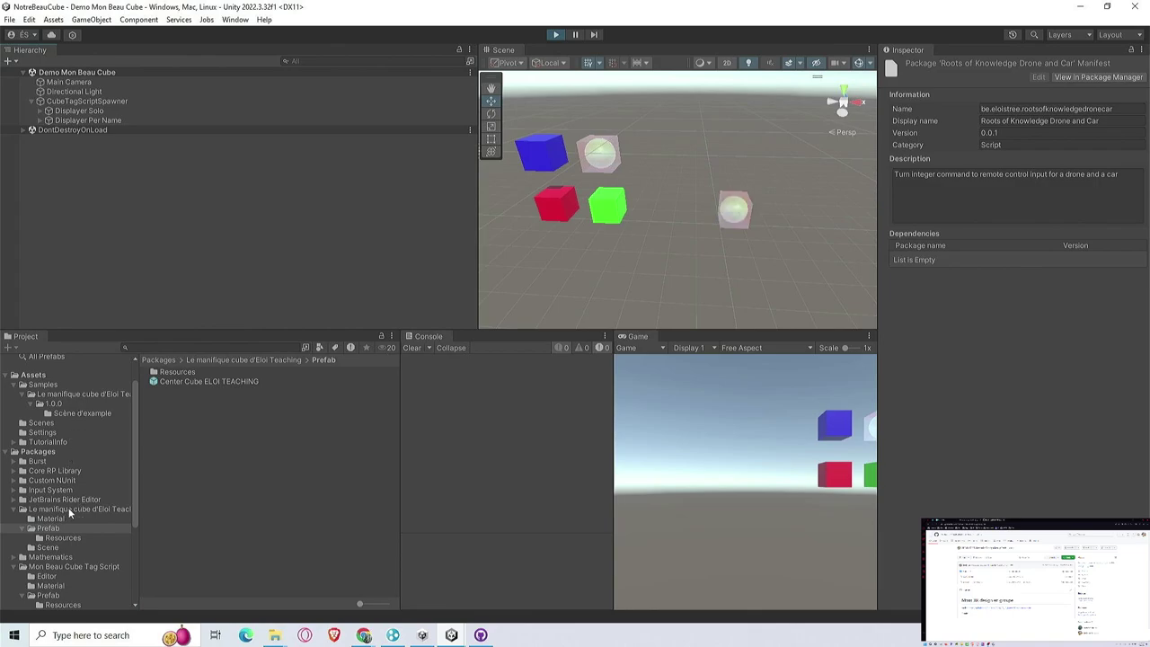
Collapse the cube packages and browse the Visual Scripting and Mathematics package contents
scroll(69, 508, "down", 3)
scroll(68, 508, "down", 3)
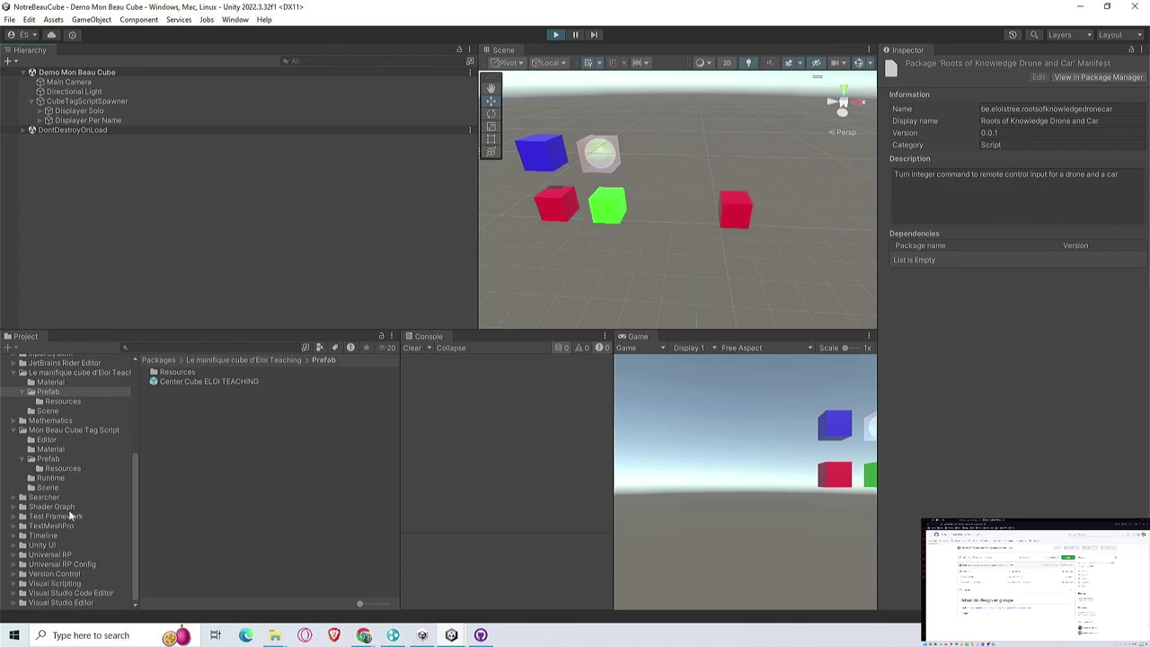
scroll(69, 510, "up", 1)
scroll(69, 510, "up", 2)
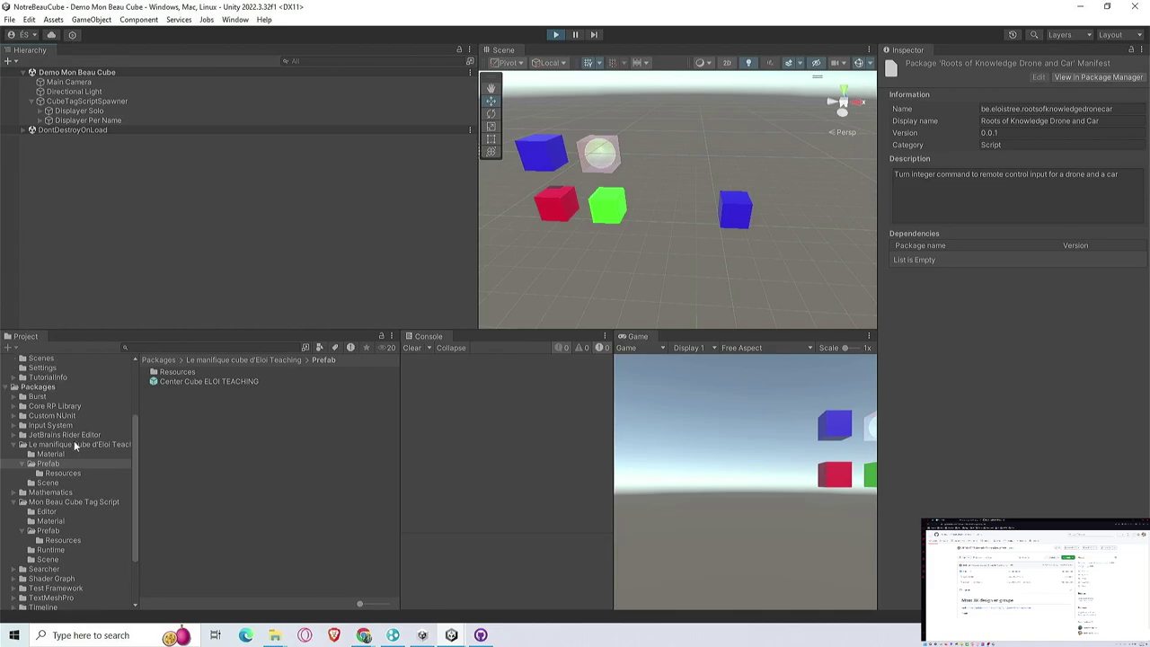
left_click(19, 446)
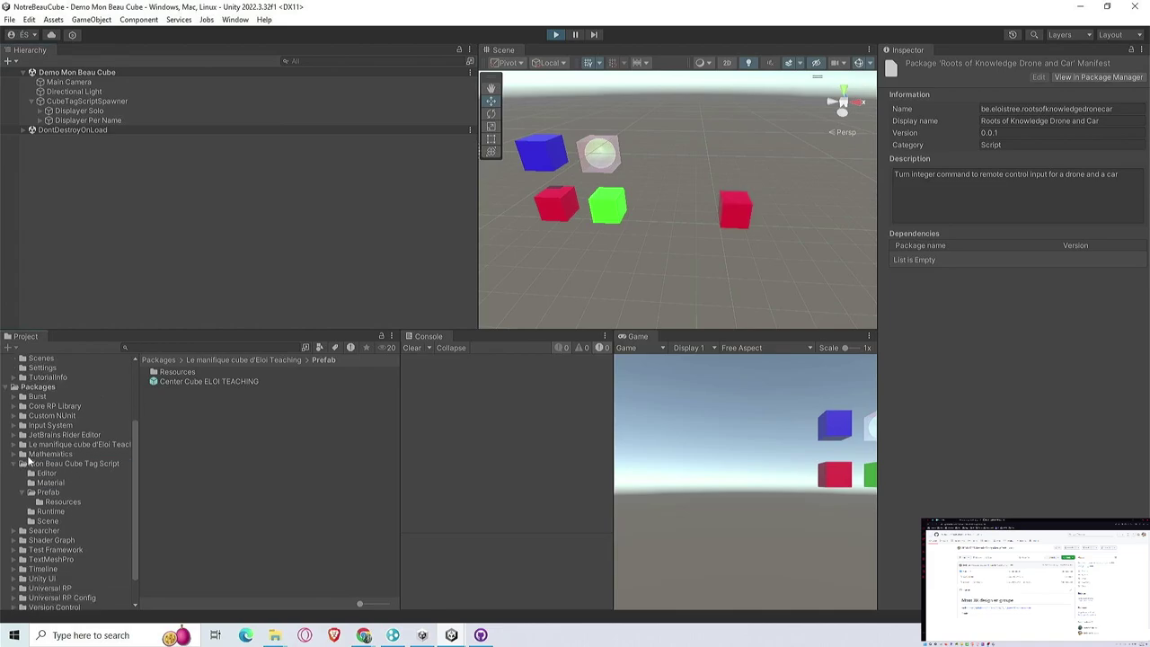
left_click(16, 464)
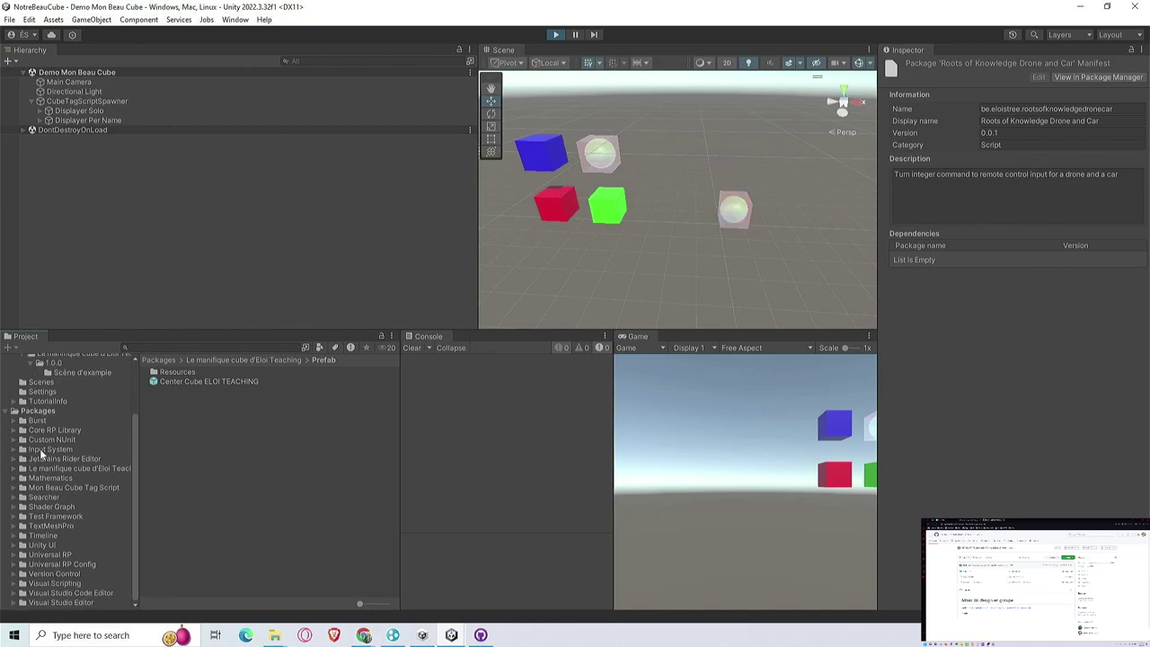
left_click(77, 583)
scroll(79, 571, "up", 3)
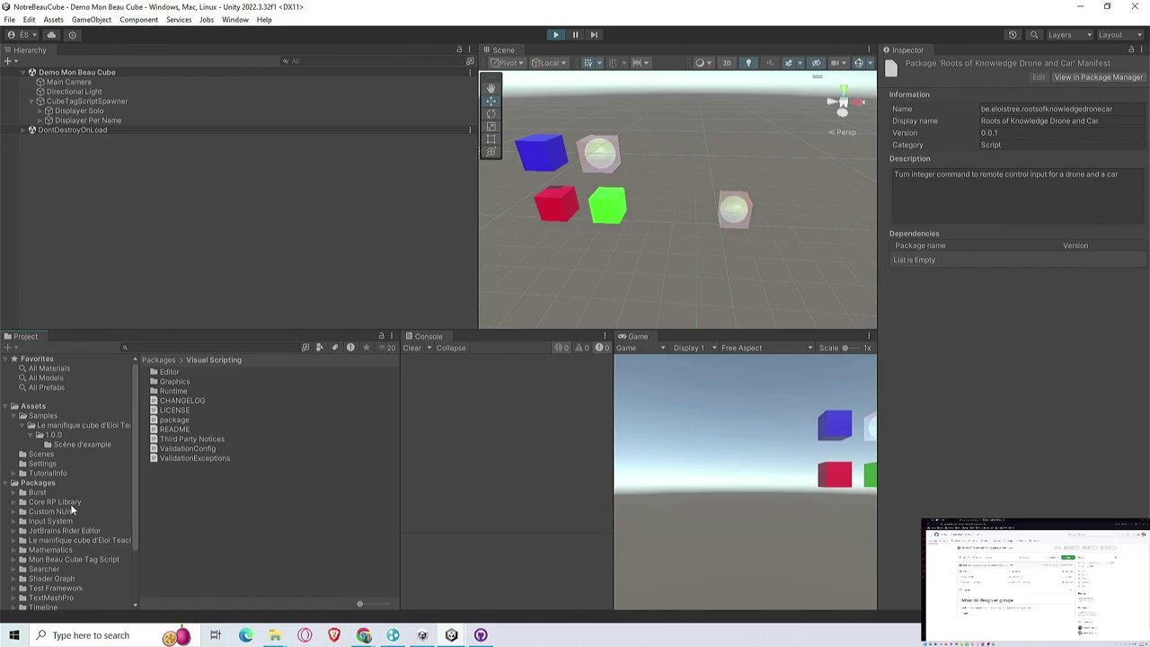
scroll(63, 503, "down", 2)
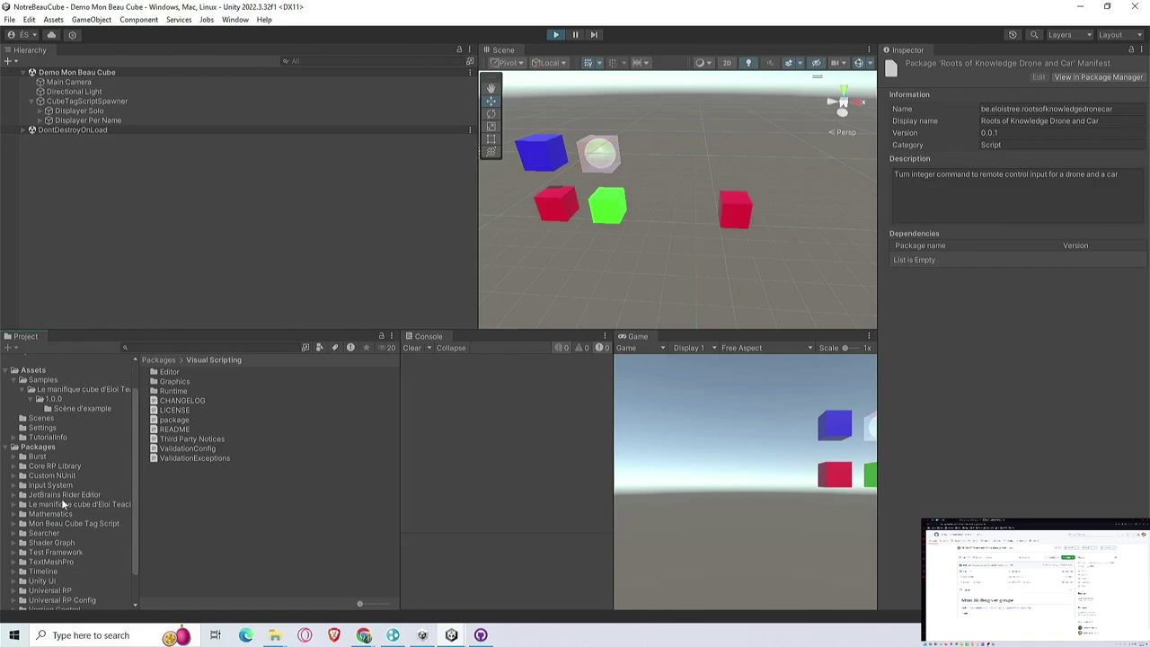
scroll(63, 506, "down", 2)
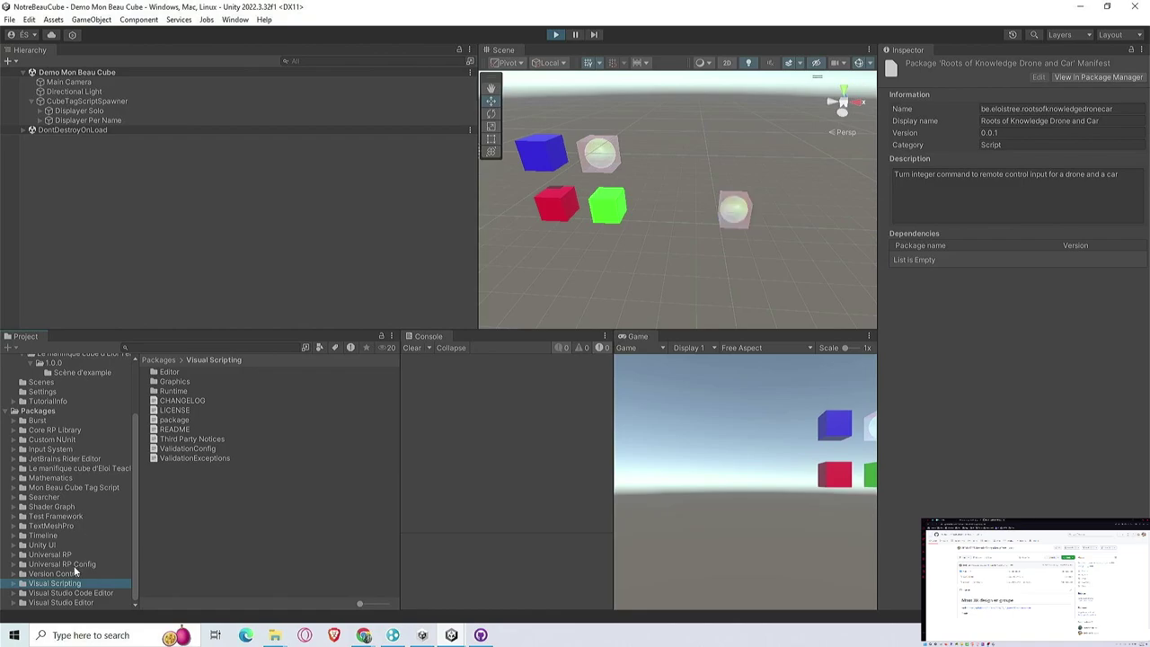
left_click(71, 478)
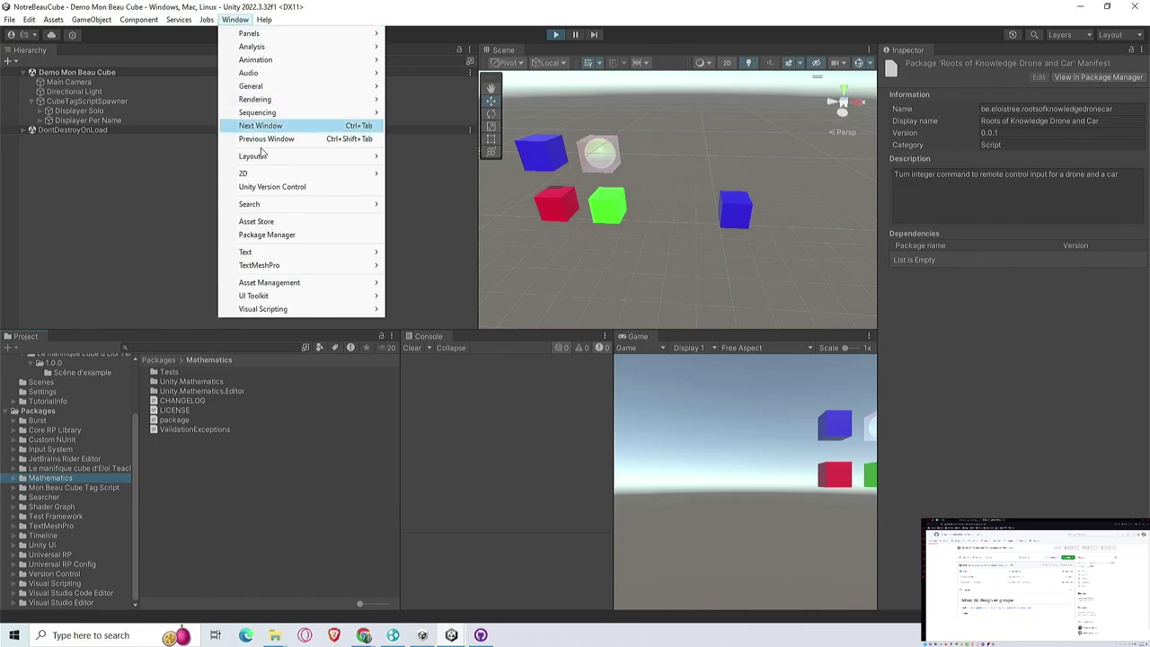
Review a package's description and install URL in Package Manager, then close it
left_click(284, 234)
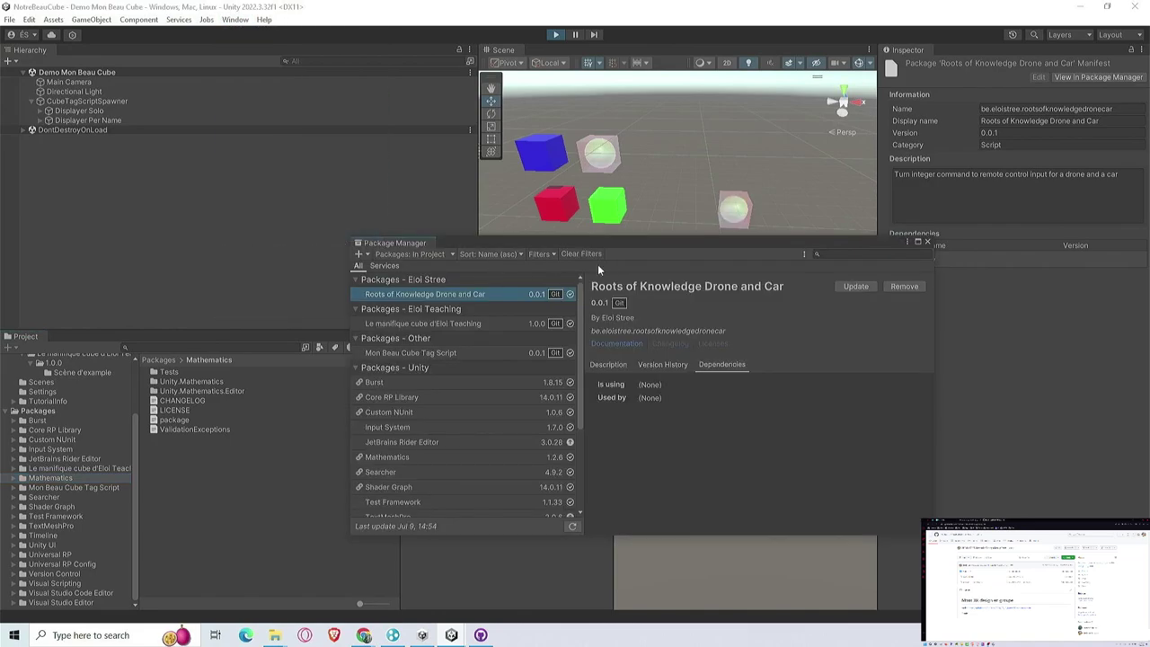
left_click(608, 364)
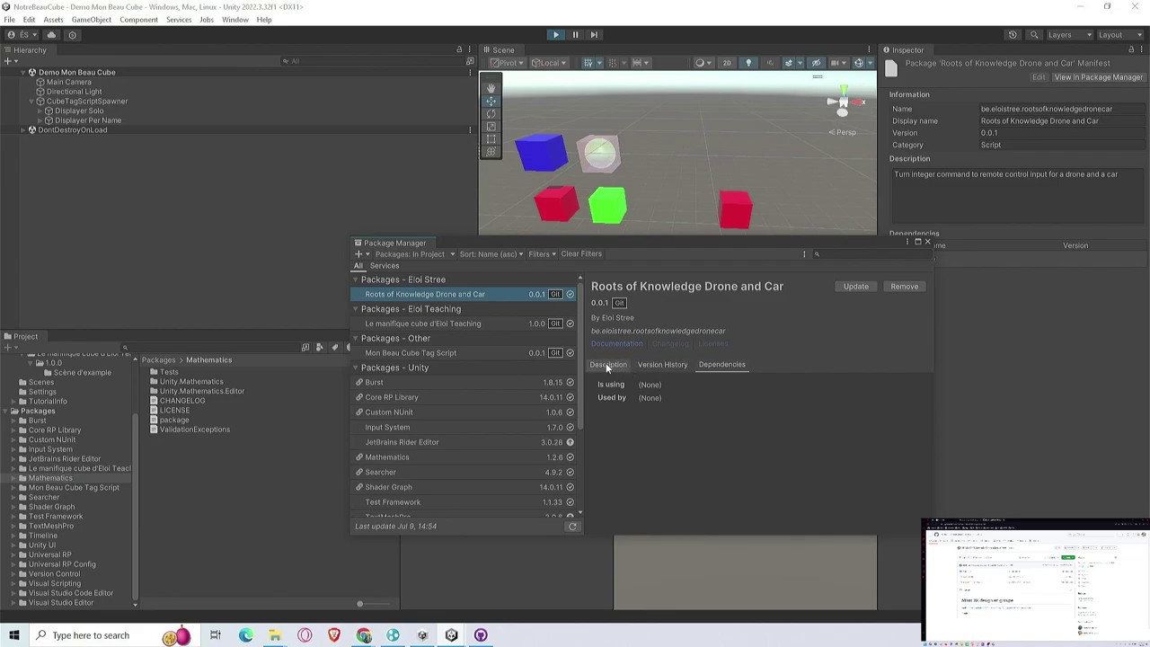
left_click(590, 637)
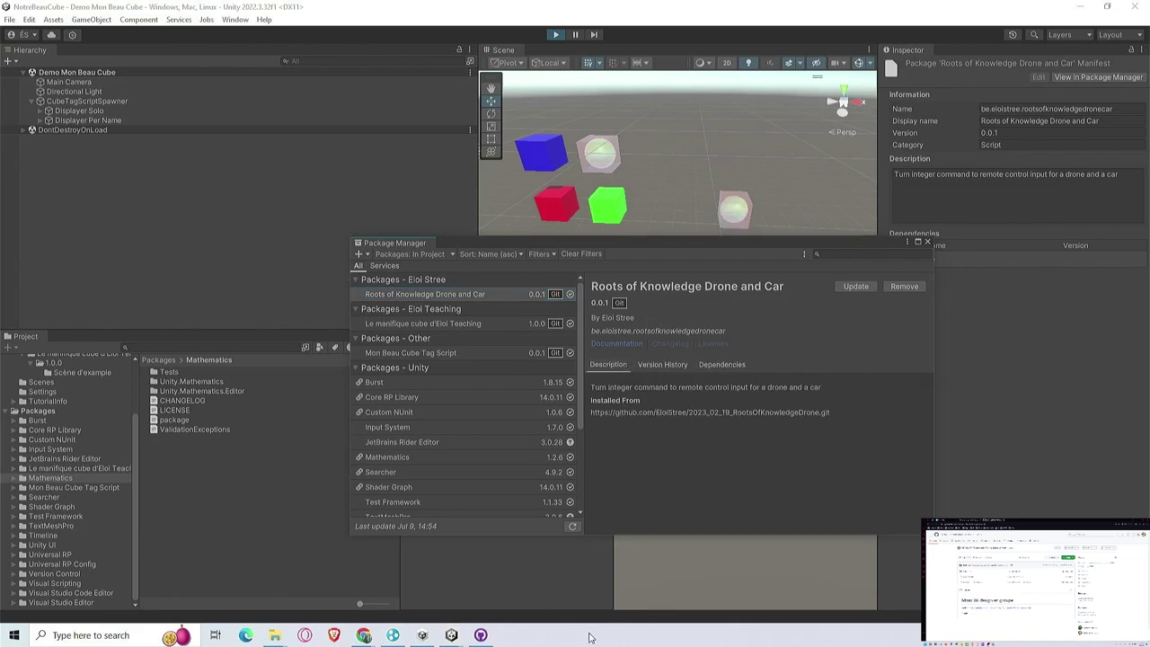
left_click(633, 510)
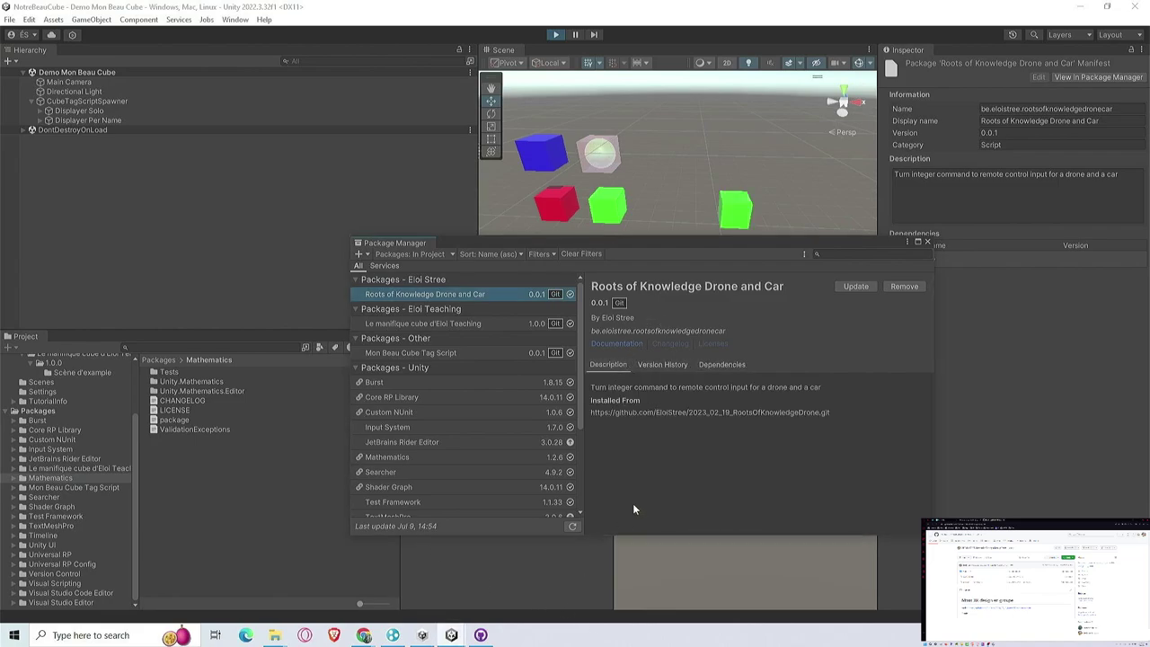
left_click(928, 241)
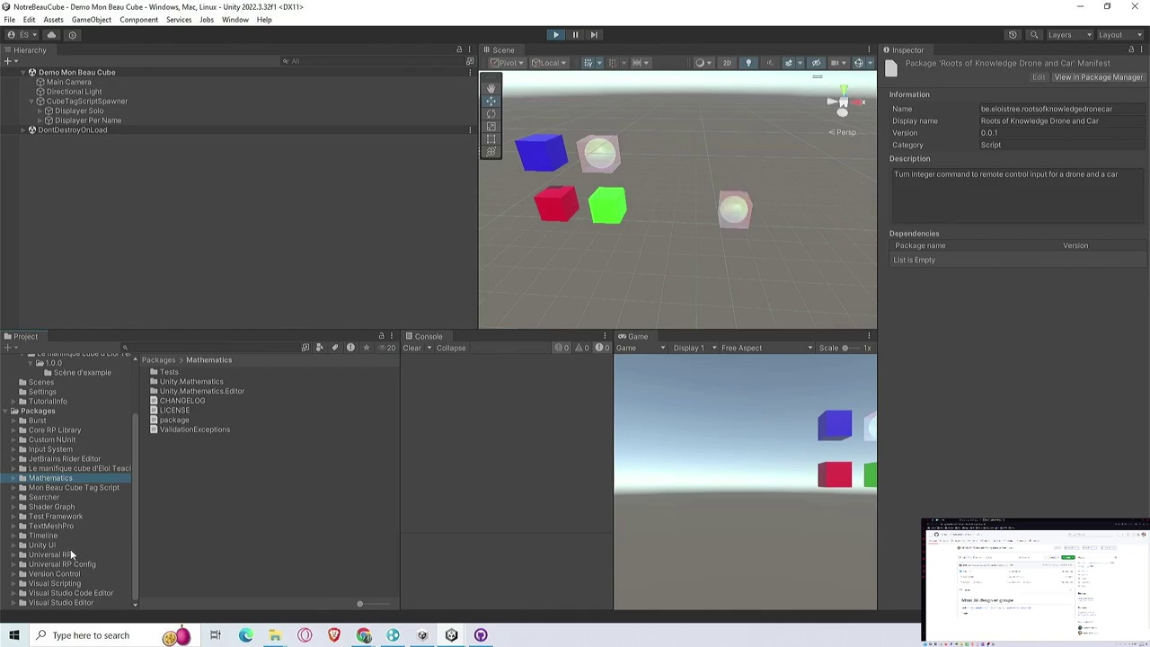
Re-expand Packages and view Version Control, then Mon Beau Cube Tag Script contents
scroll(71, 550, "up", 3)
scroll(71, 550, "down", 1)
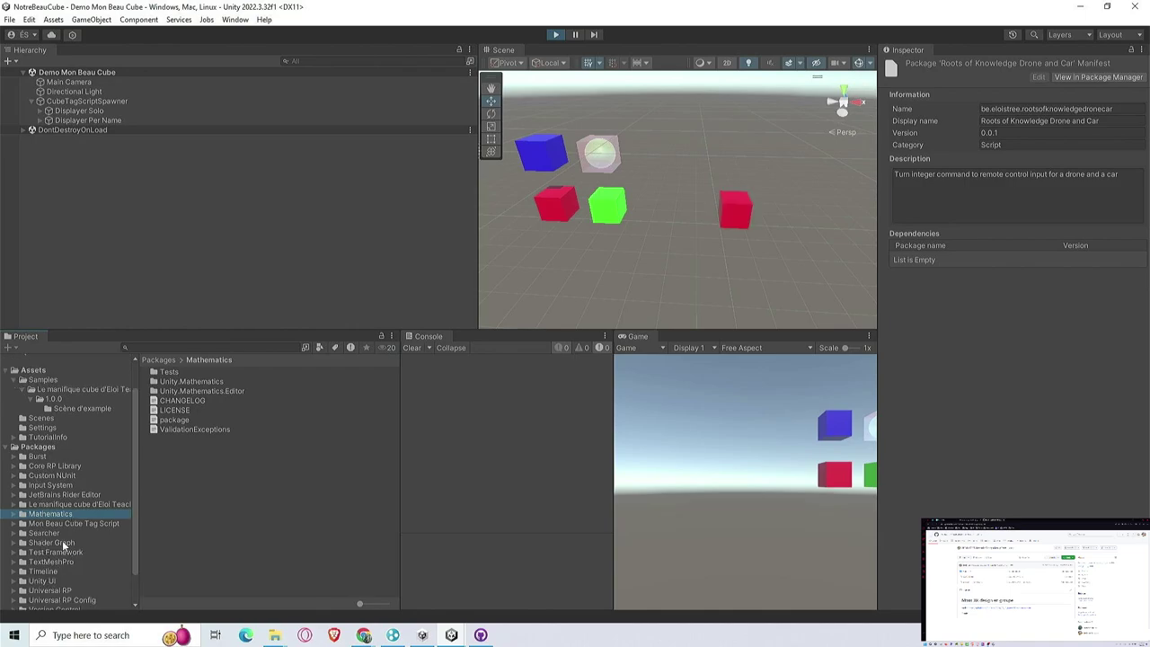
left_click(5, 447)
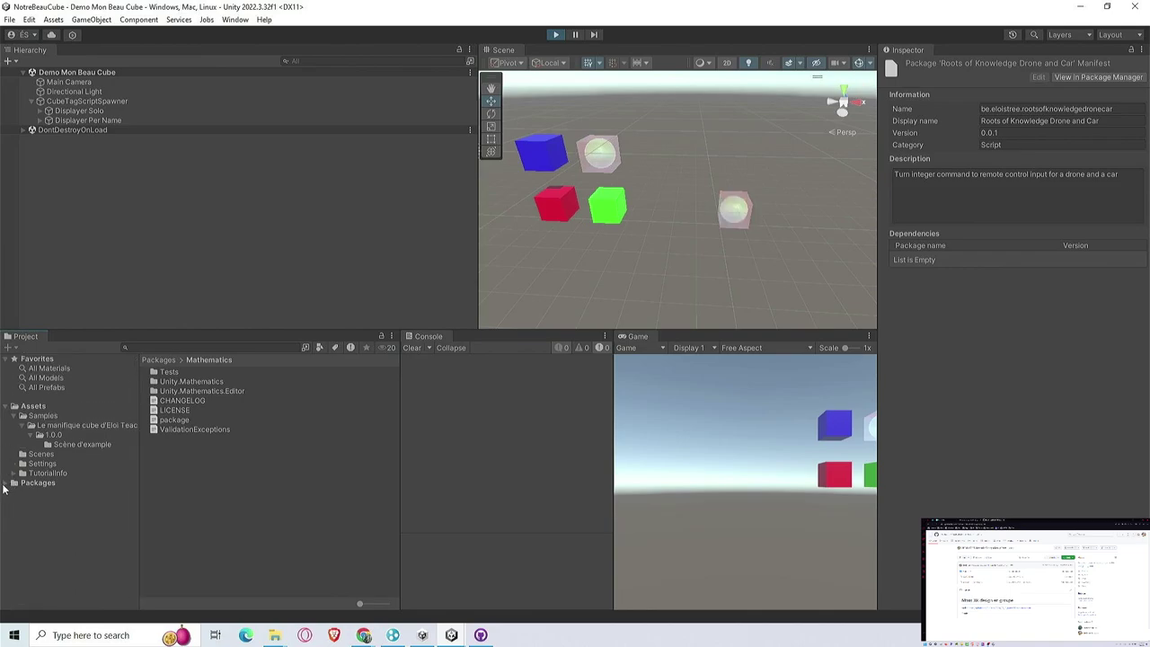
left_click(3, 486)
left_click(7, 484)
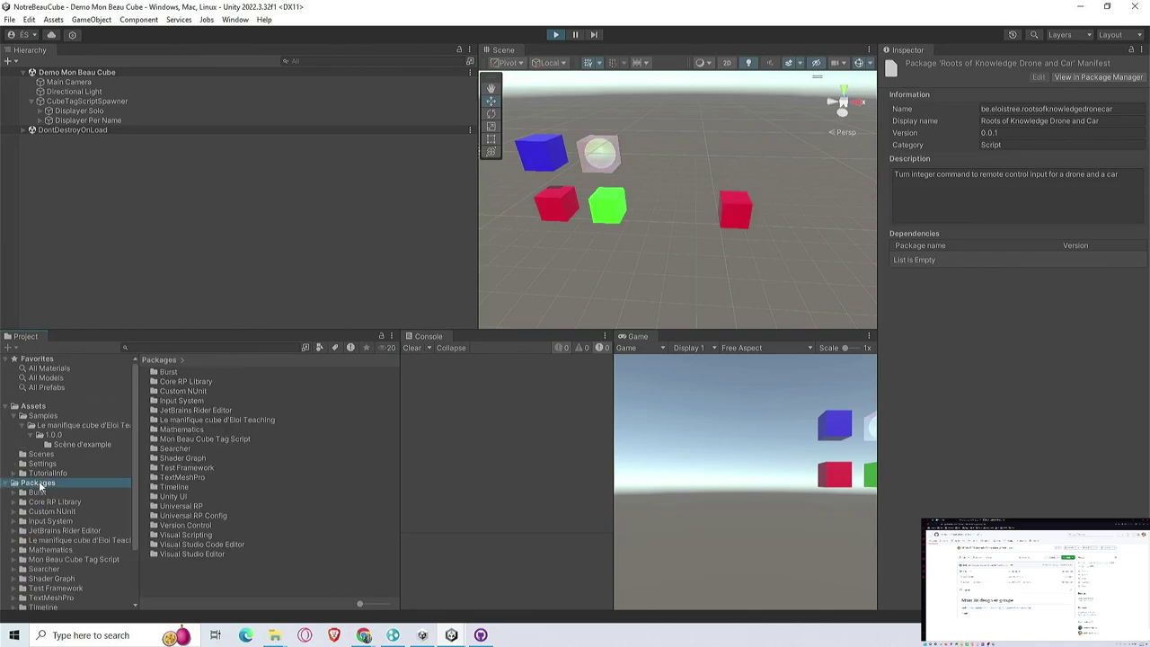
scroll(70, 514, "down", 4)
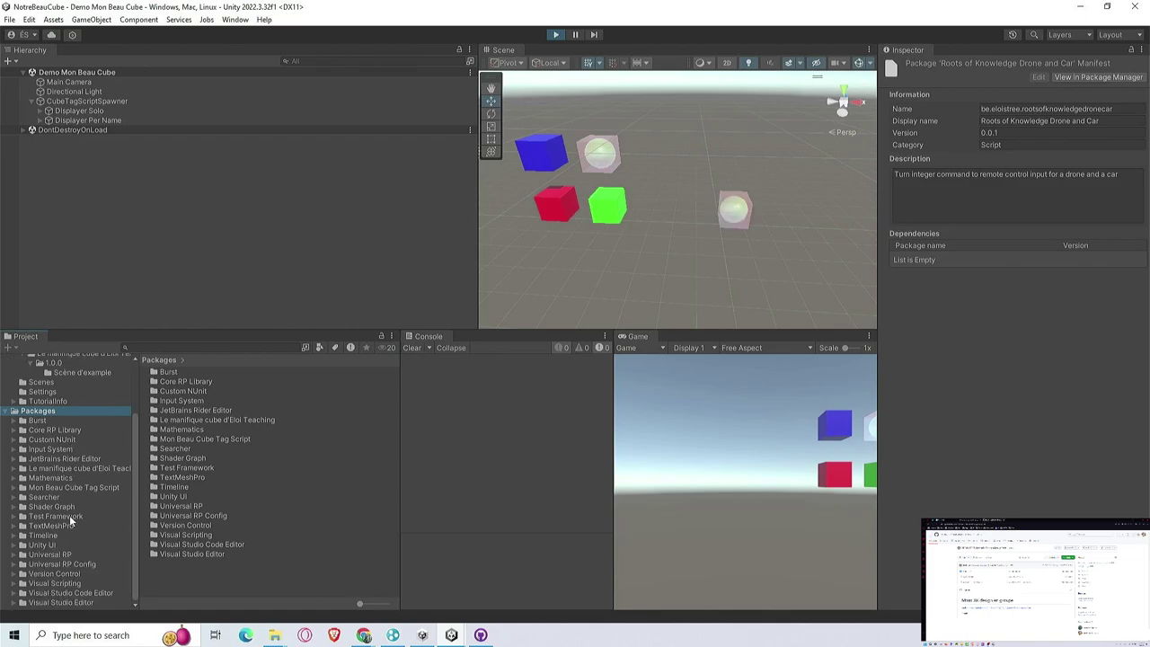
left_click(79, 574)
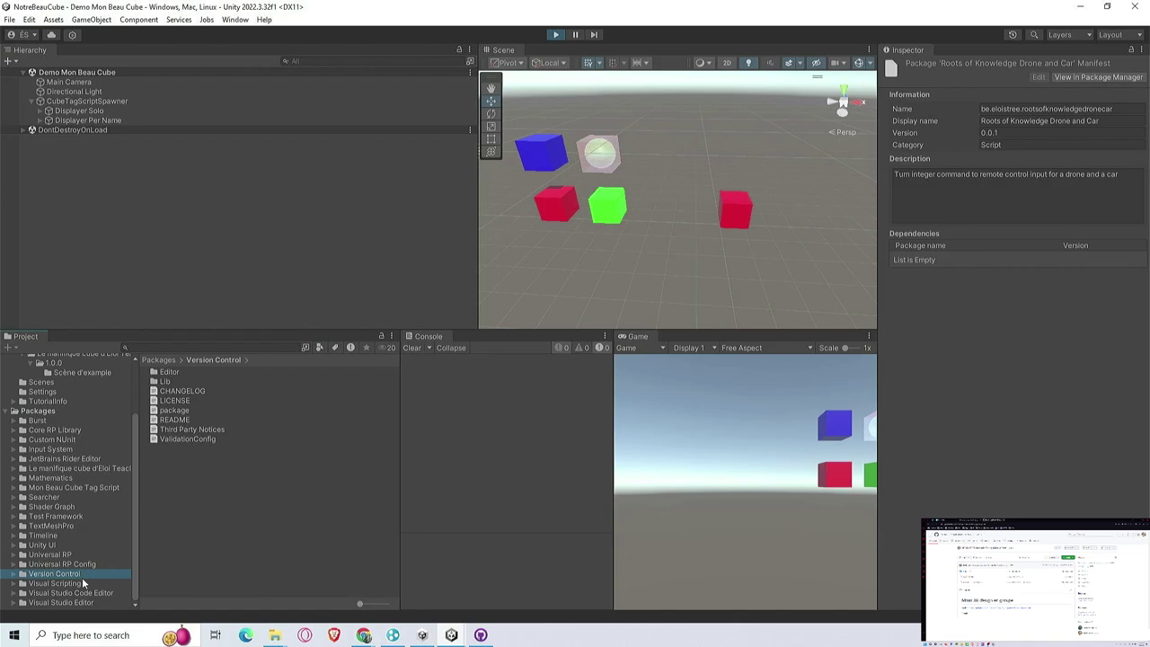
left_click(75, 485)
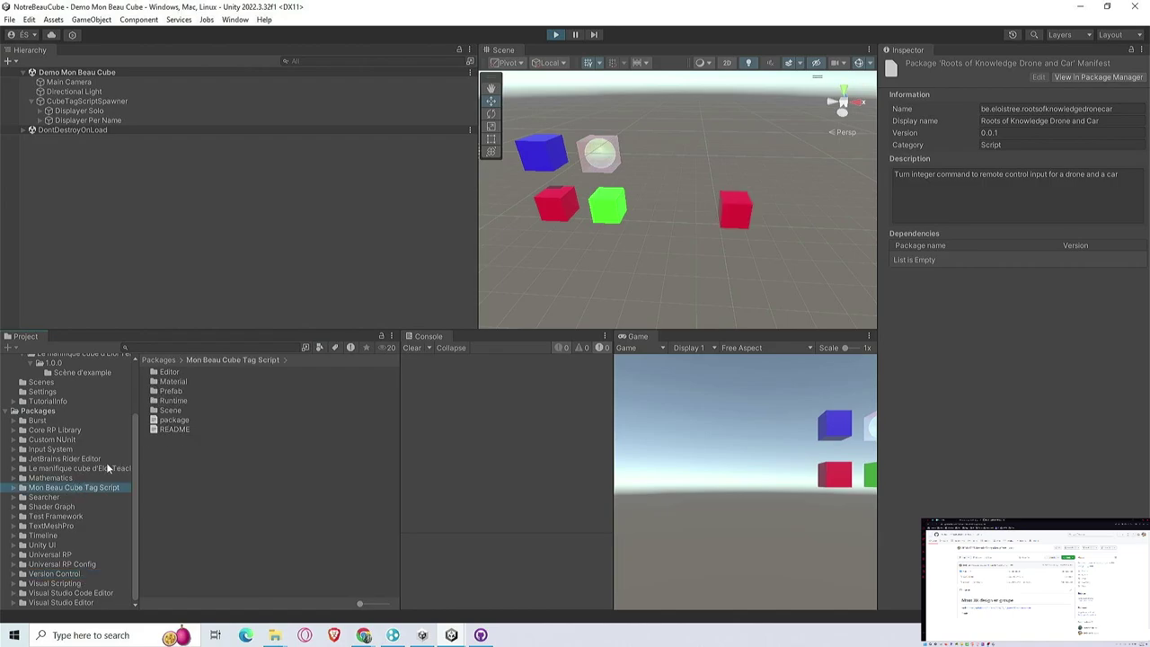
Refresh Packages and select the Roots of Knowledge Drone and Car package's Scene folder
right_click(43, 411)
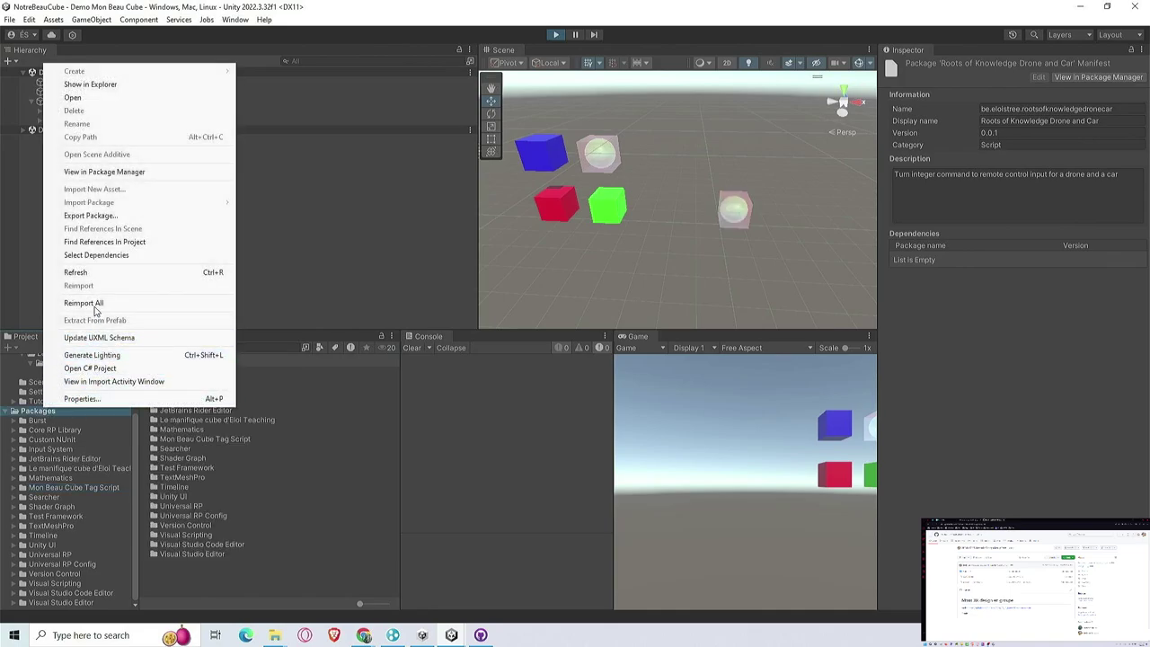
left_click(100, 277)
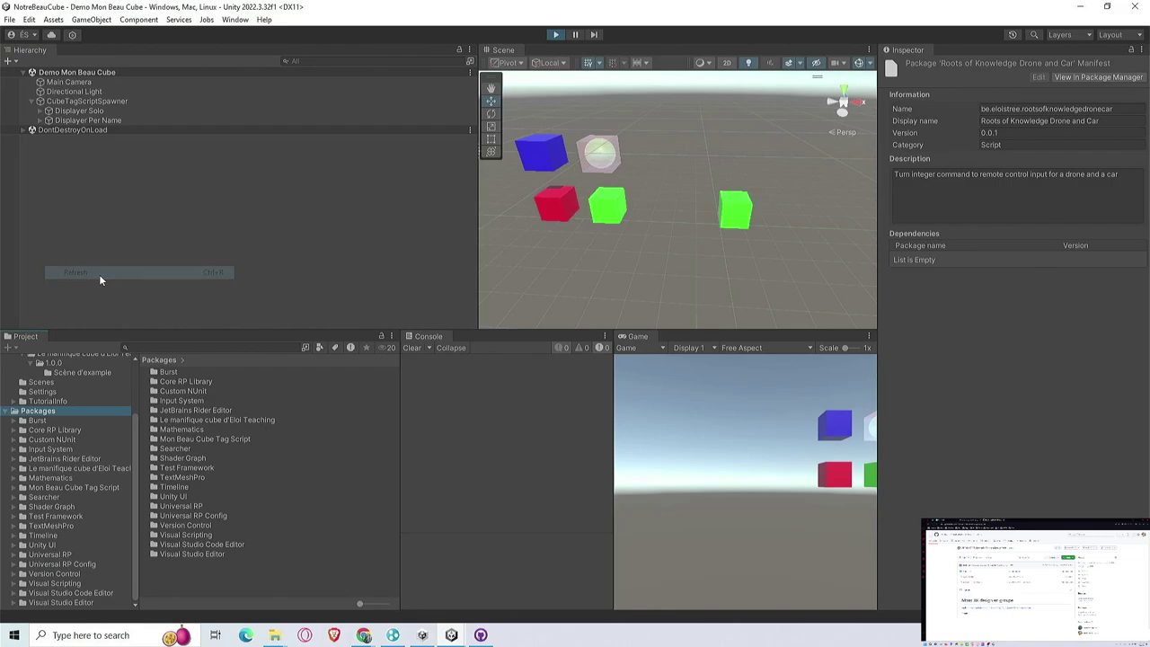
left_click(77, 447)
left_click(85, 479)
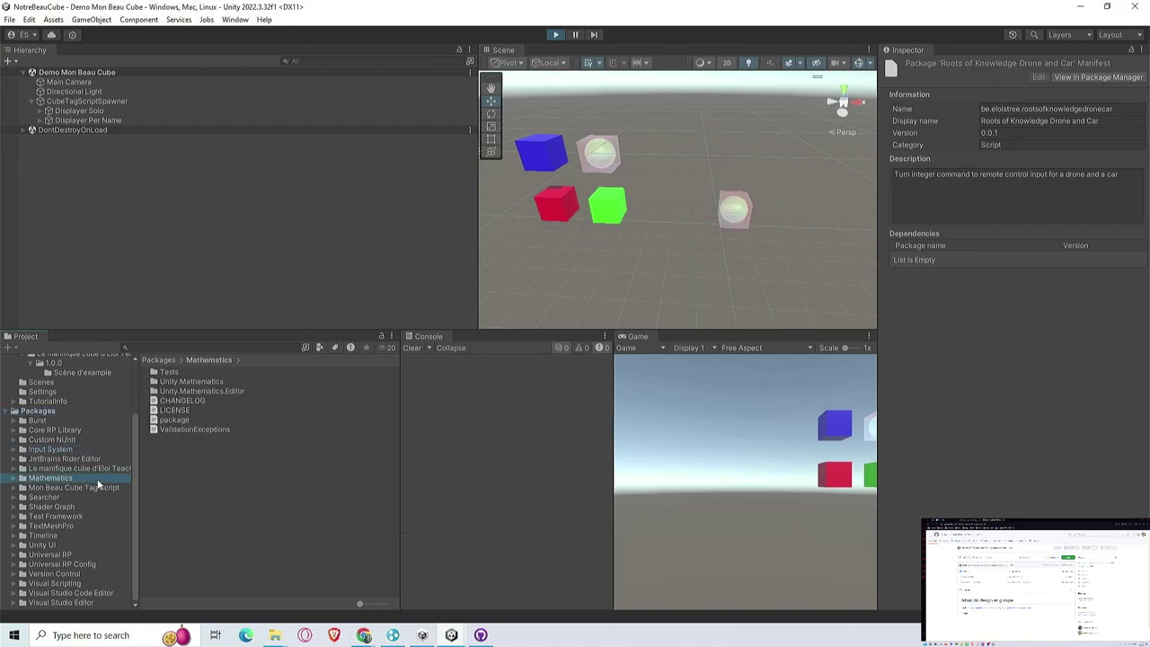
left_click(393, 121)
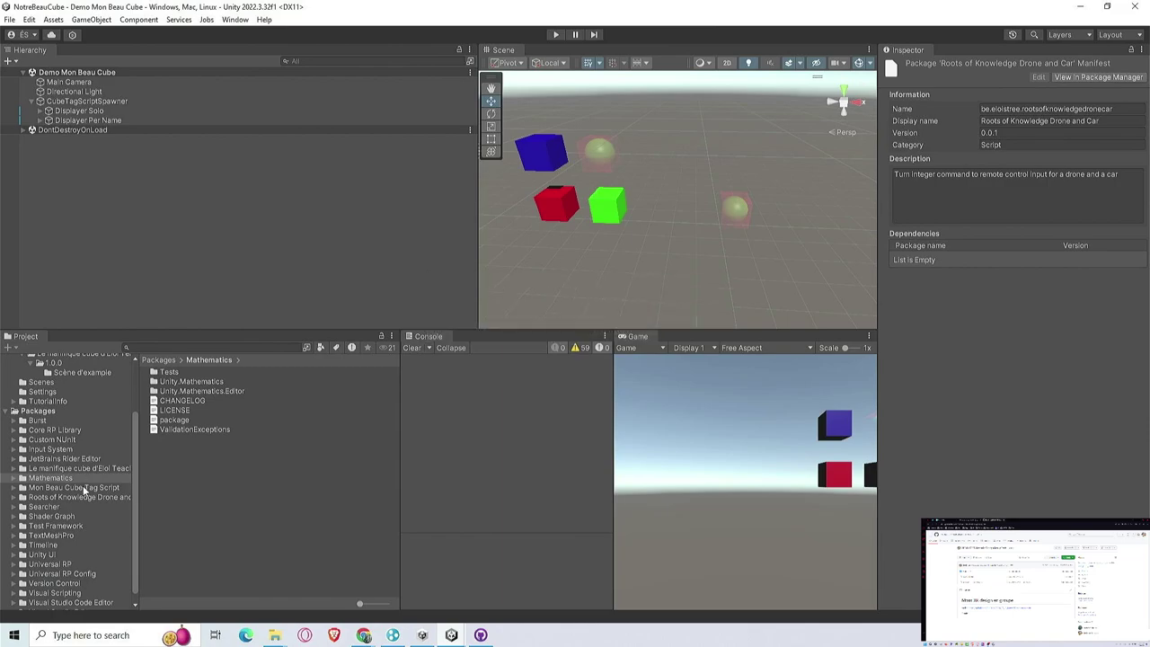
left_click(80, 497)
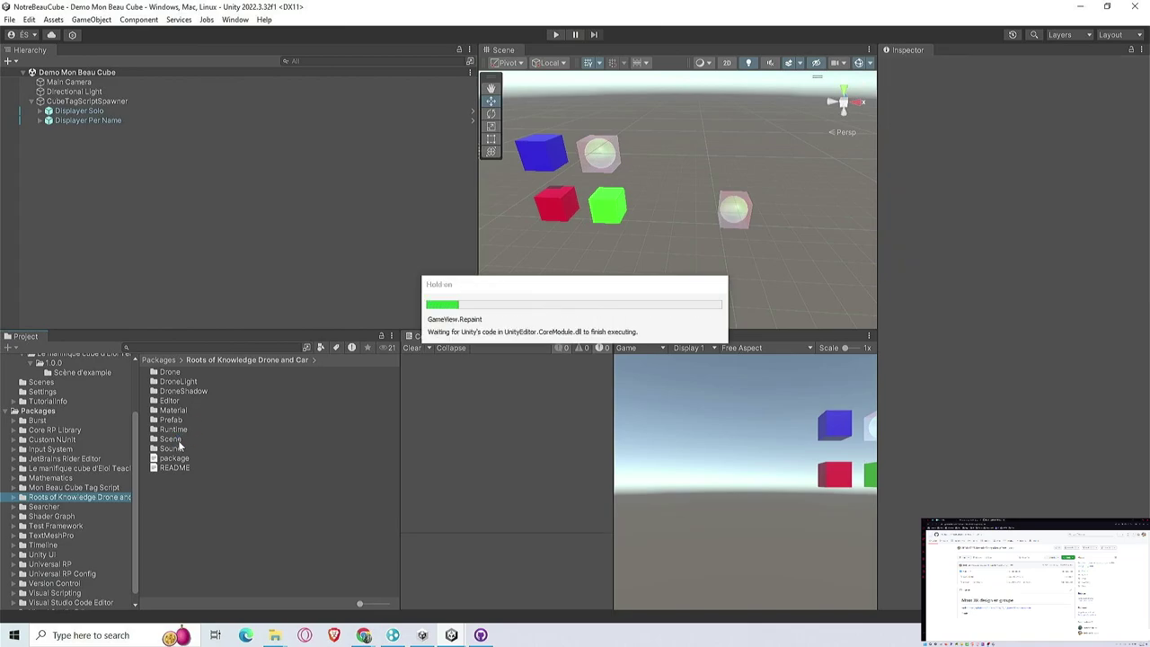
left_click(179, 439)
Load the Sample scene into the Hierarchy alongside the current scene
double_click(178, 442)
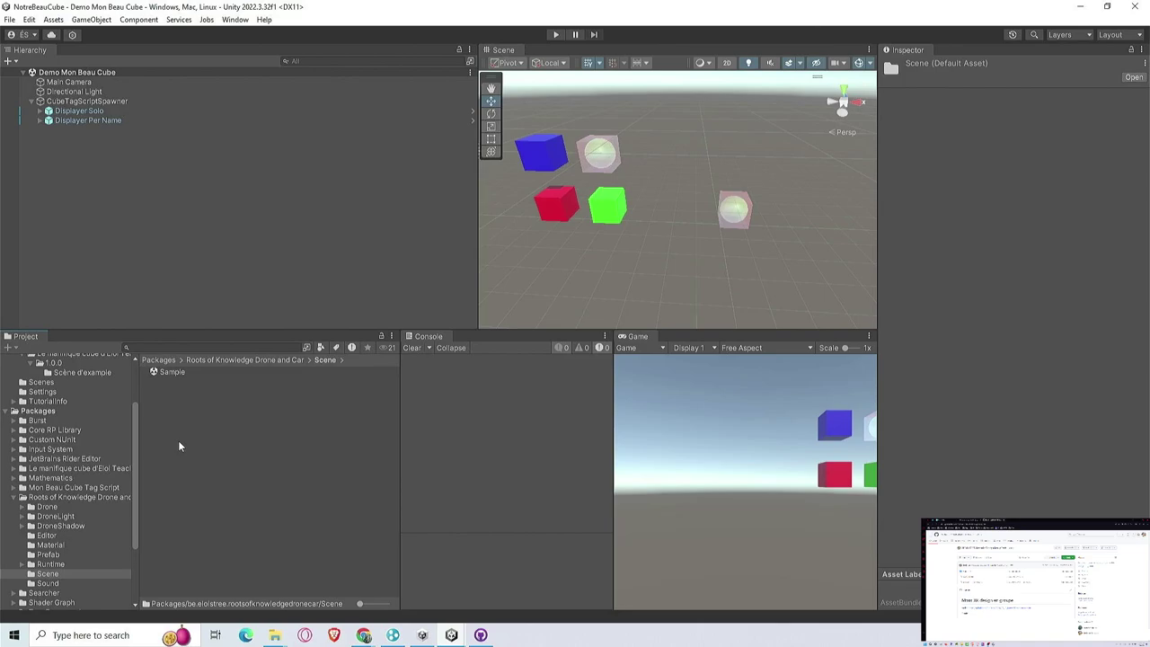
left_click_drag(173, 370, 73, 426)
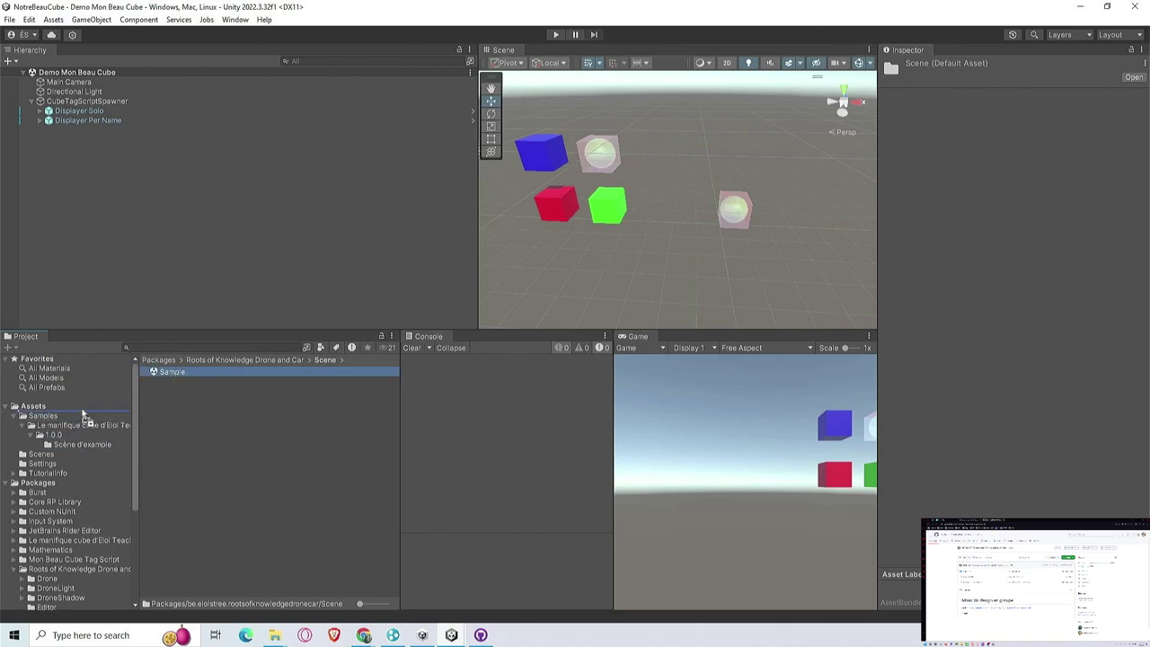
left_click_drag(72, 426, 83, 406)
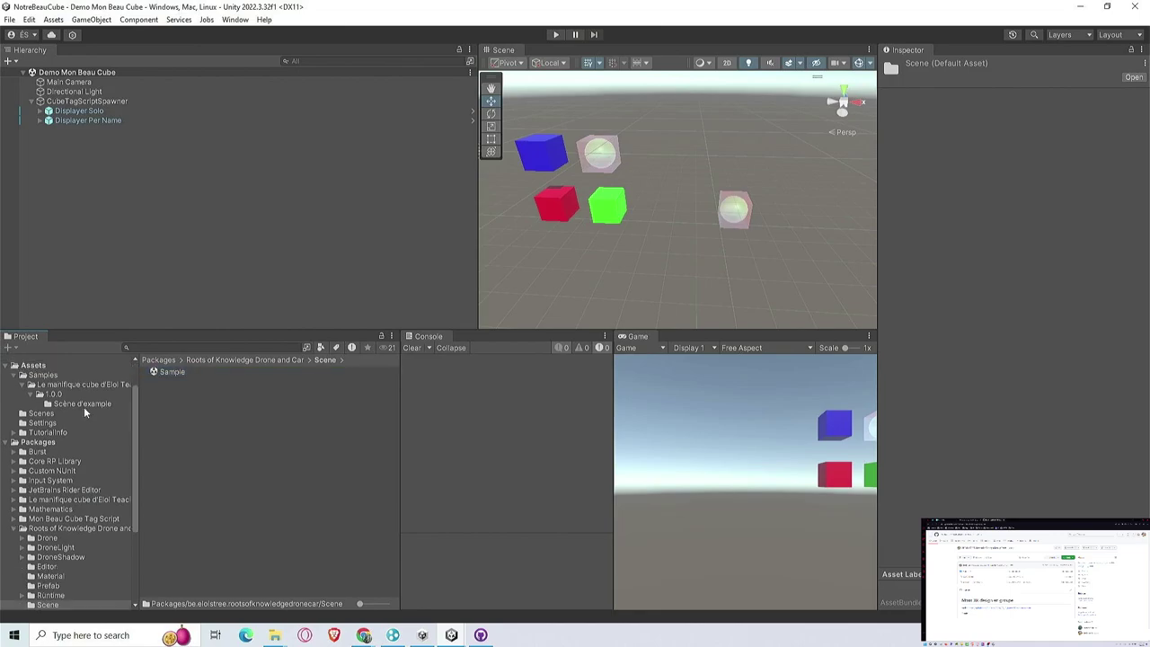
left_click(59, 367)
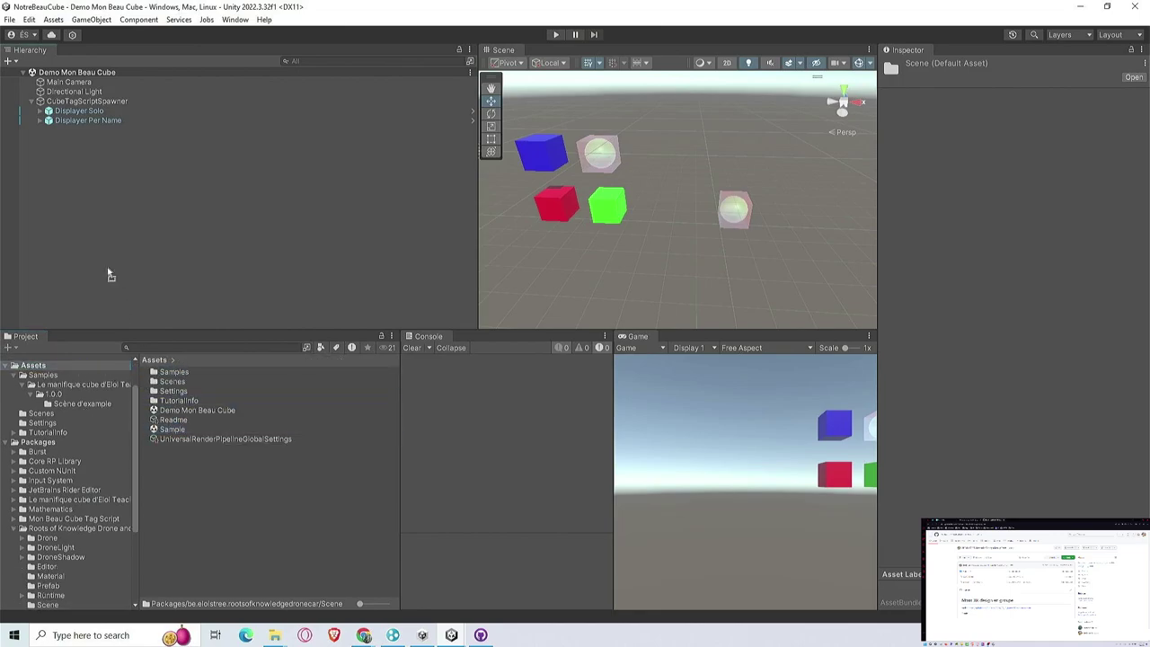
left_click_drag(174, 432, 107, 262)
Select Drone_Tello and frame it in the Scene view
left_click(60, 160)
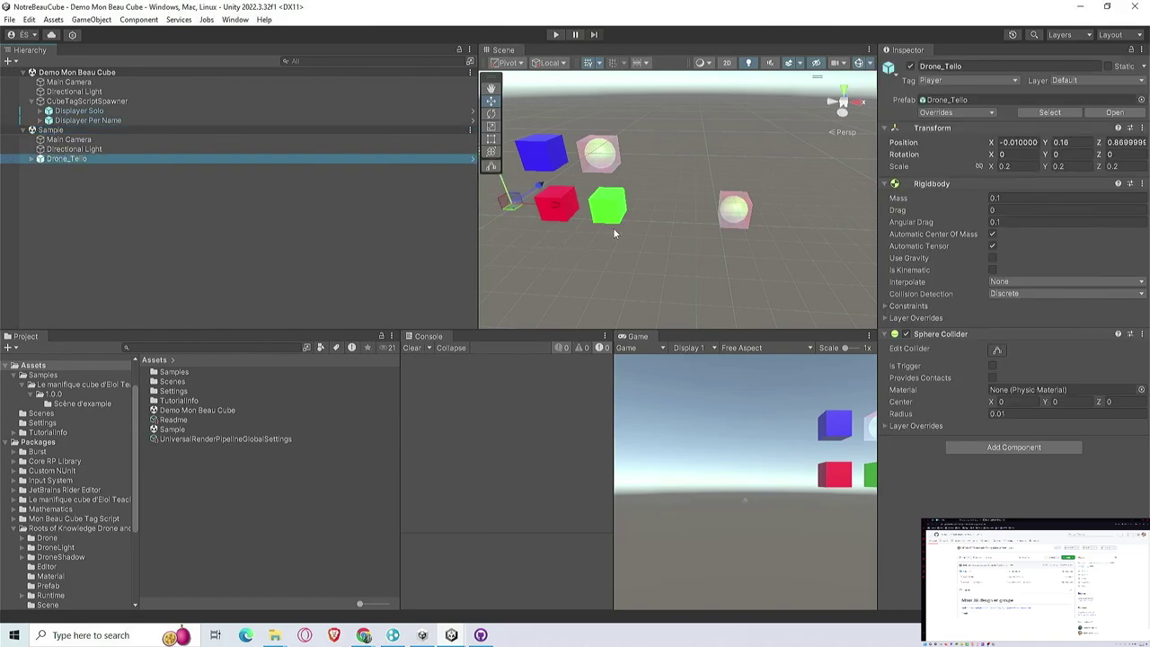
key("f")
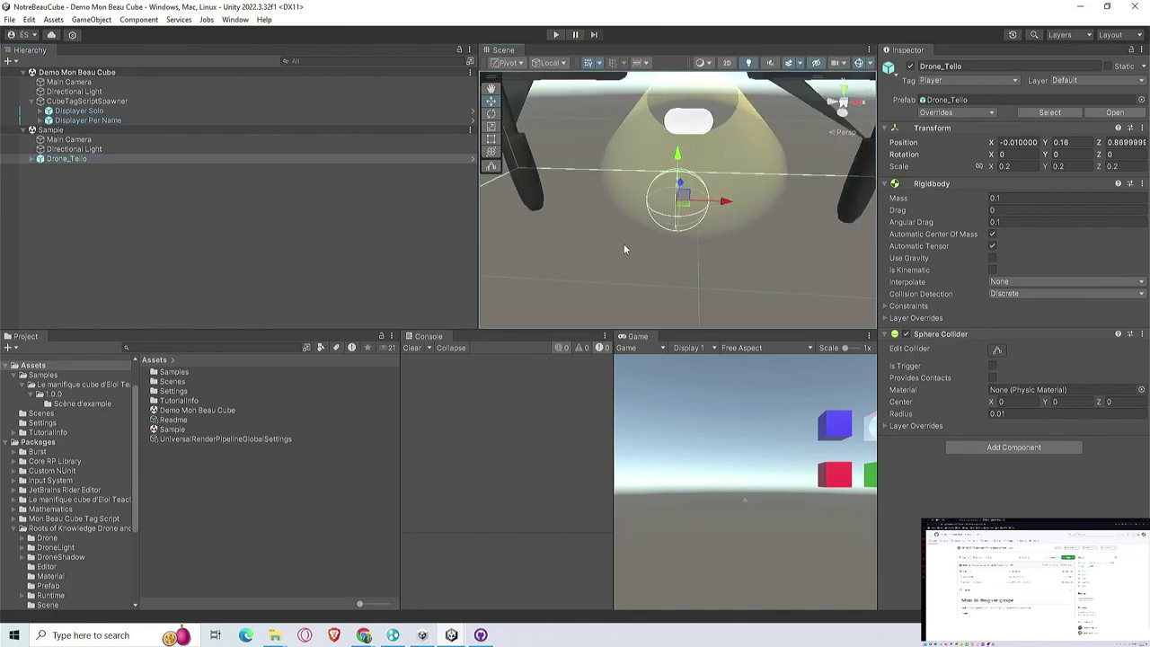
scroll(623, 248, "down", 2)
scroll(620, 248, "down", 4)
scroll(611, 251, "down", 3)
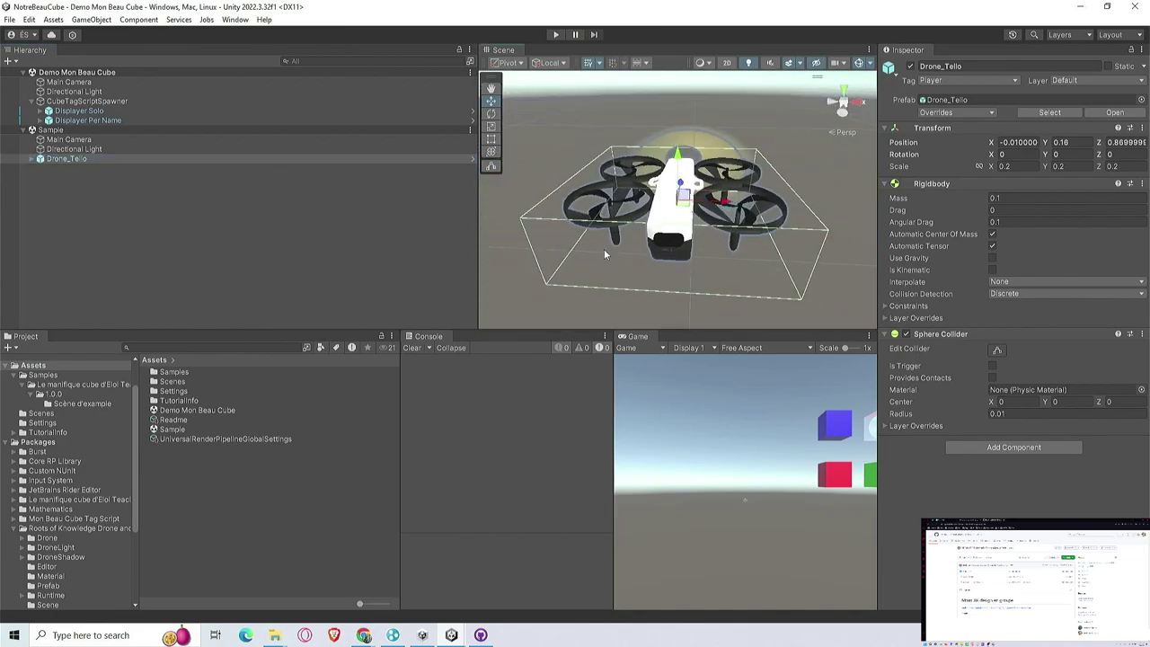
left_click(167, 141)
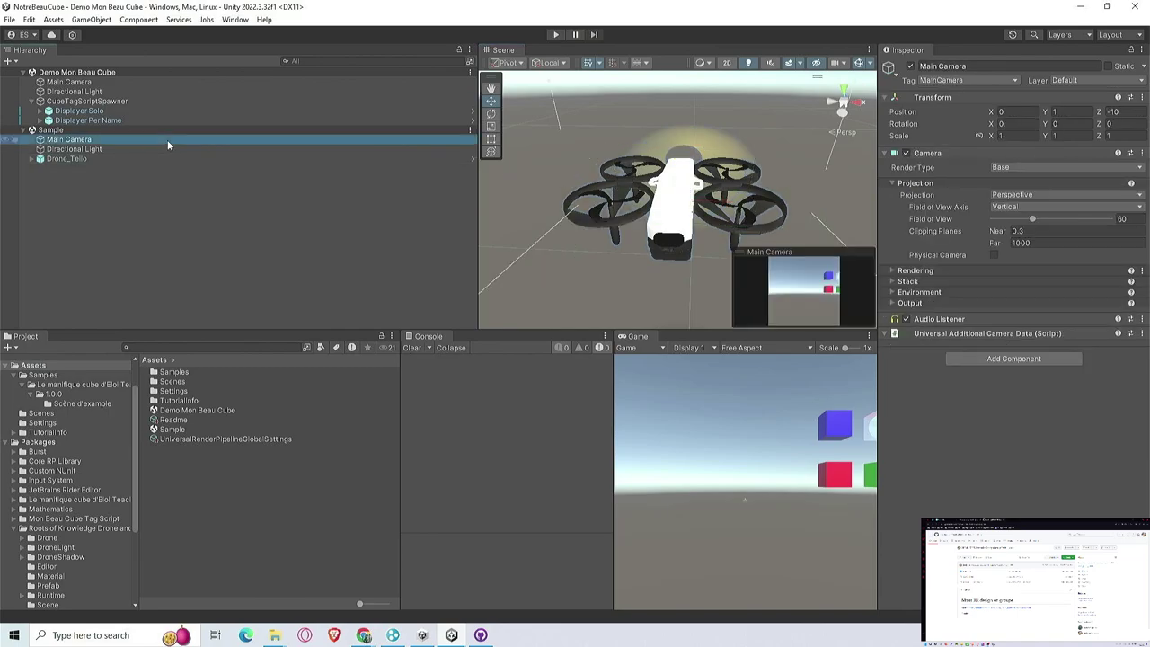
left_click(104, 157)
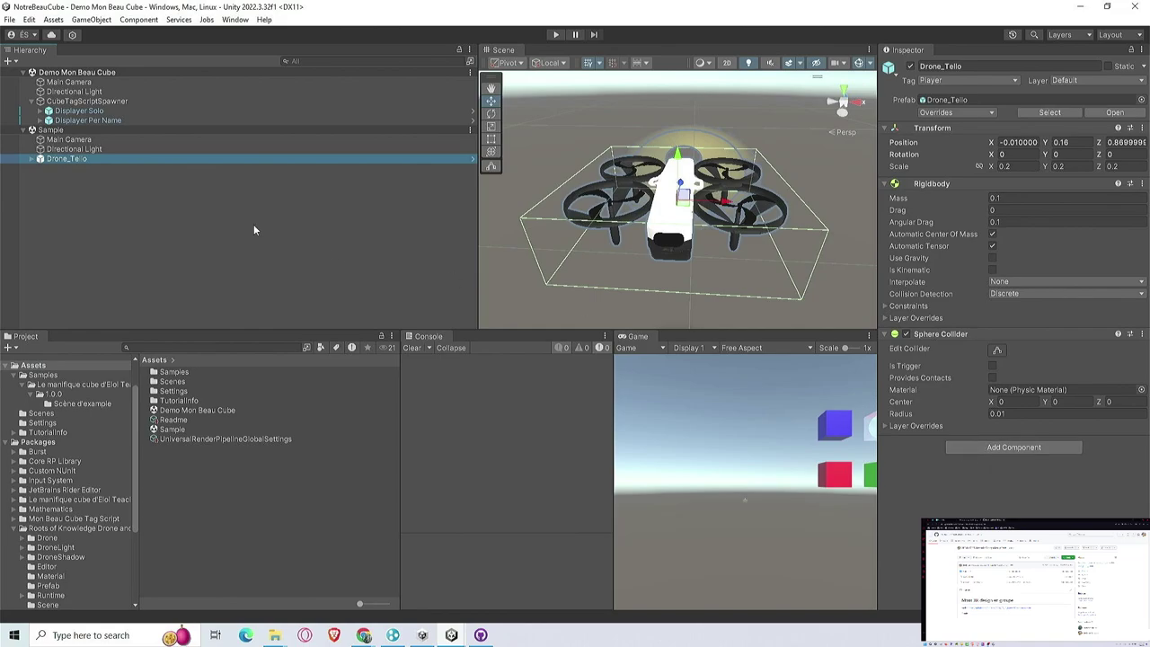
Add Follow Drone Transform Lerp Mono targeting Drone_Tello, and parent it under CubeTagScriptSpawner
left_click(988, 447)
type("folow")
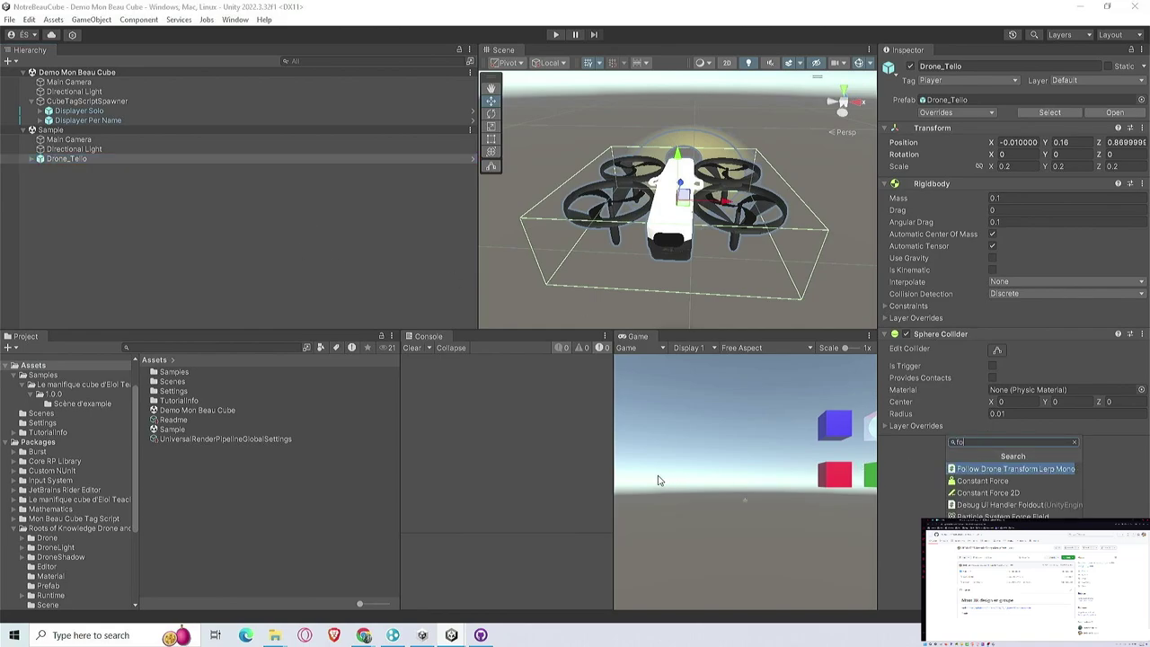
key("BackSpace")
type("l")
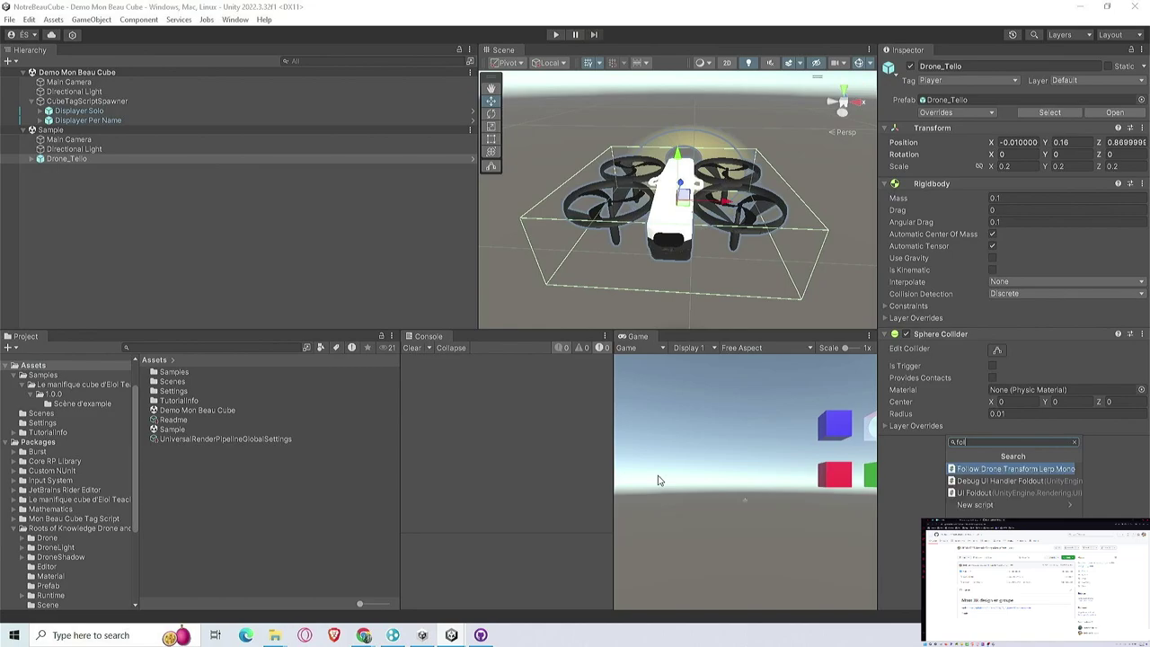
key("Return")
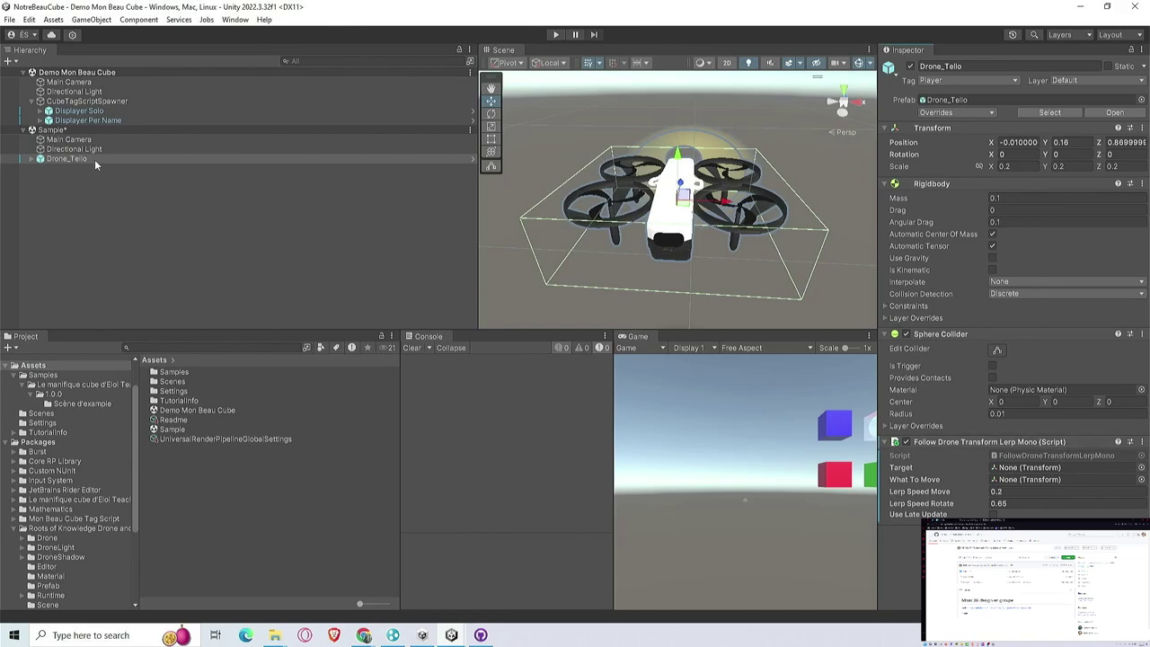
mouse_move(95, 164)
left_mouse_down()
mouse_move(596, 303)
mouse_move(1033, 467)
left_mouse_up()
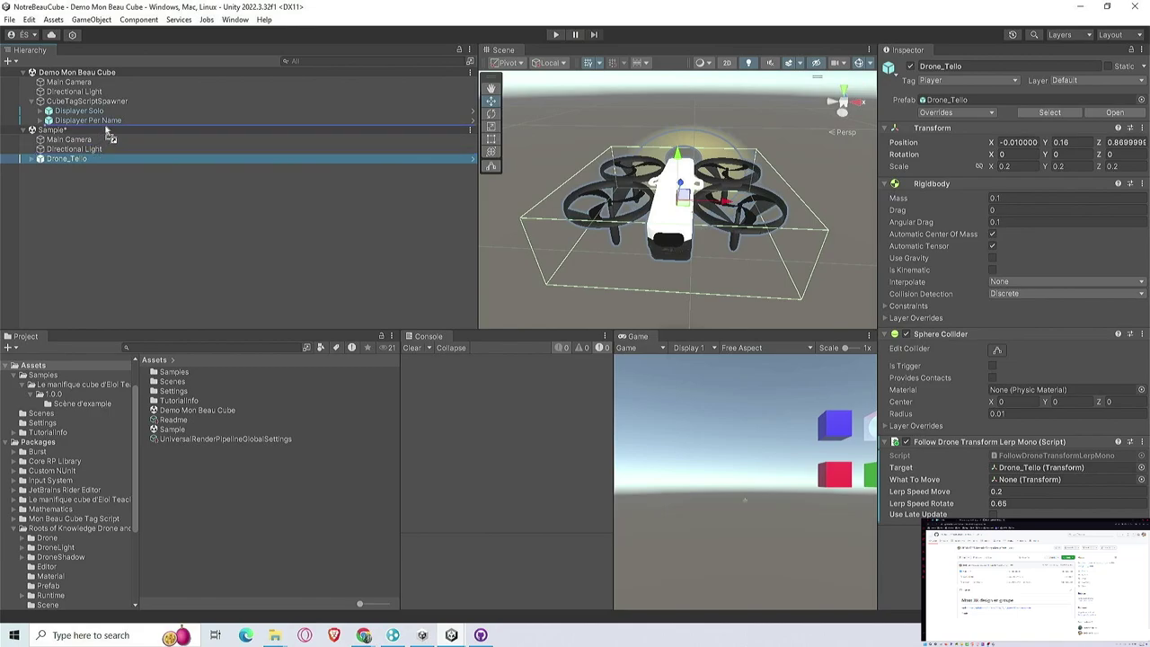
left_click_drag(84, 159, 107, 128)
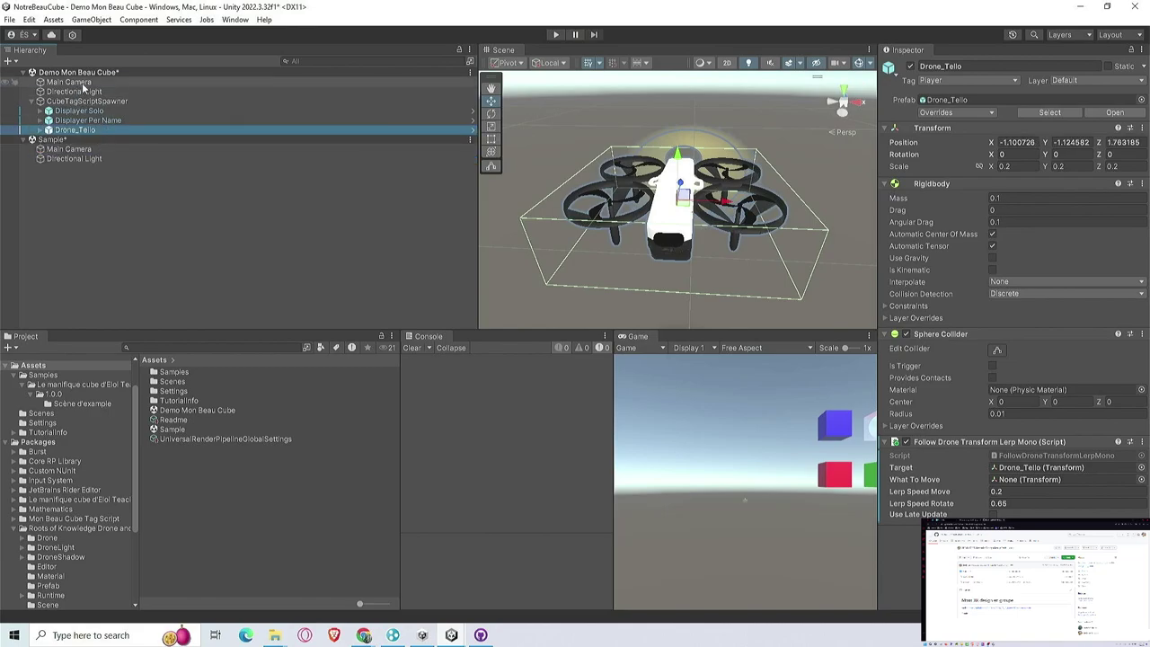
Remove the follow script component and unload the Sample scene, discarding its changes
left_click(1010, 460)
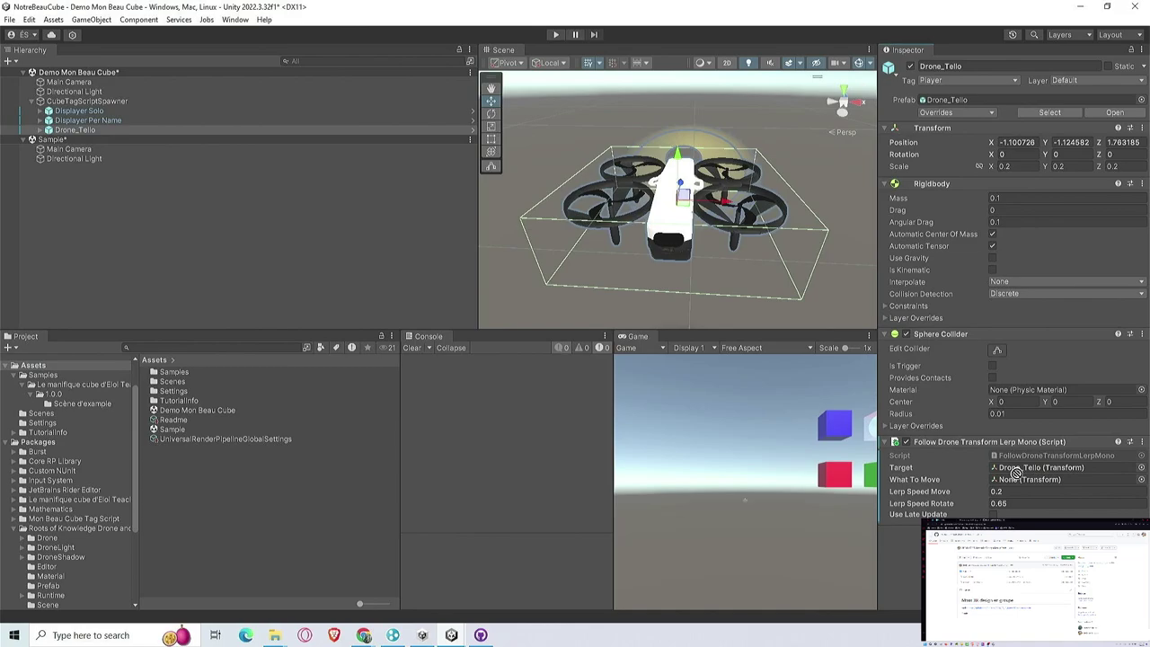
right_click(965, 442)
left_click(997, 476)
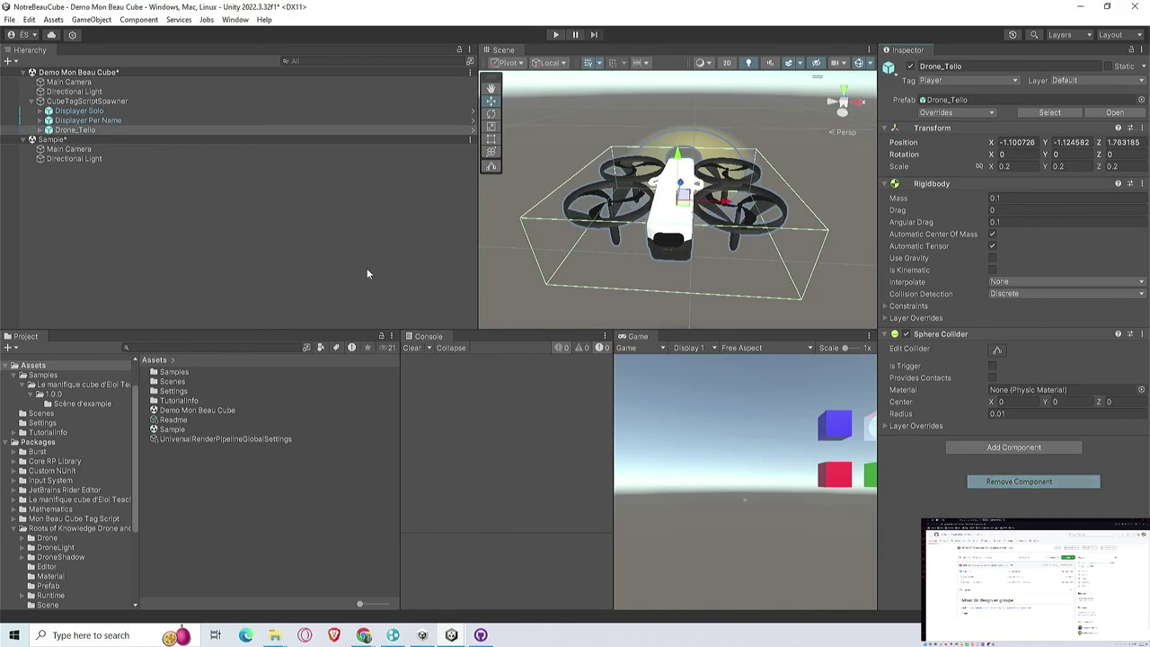
right_click(112, 140)
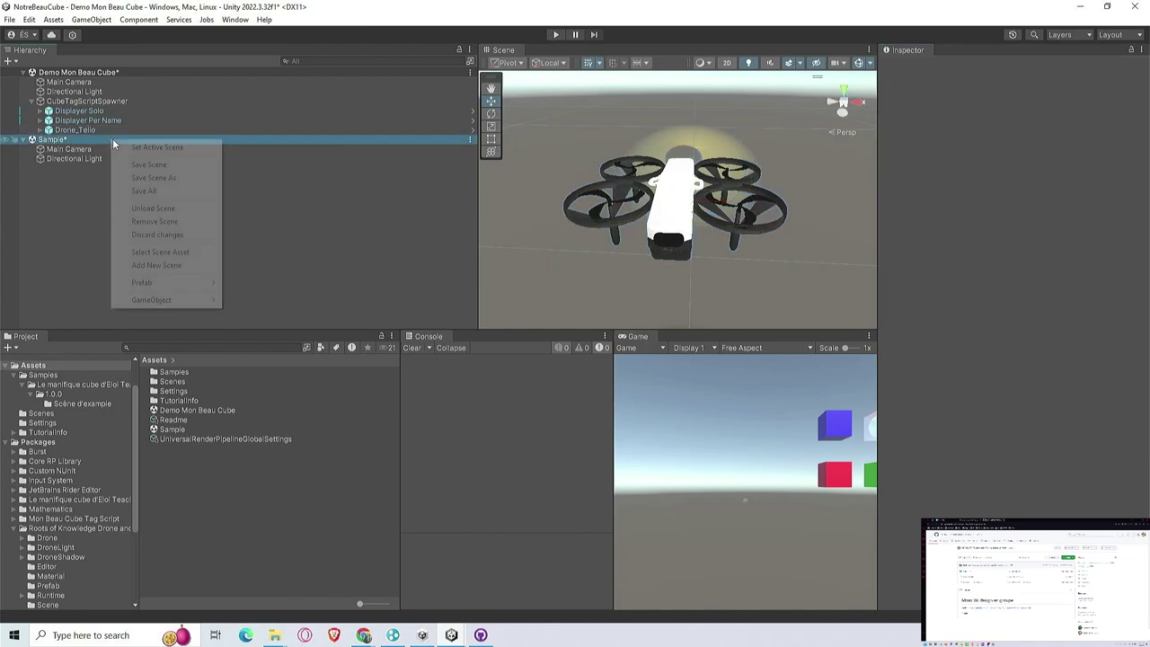
left_click(170, 209)
left_click(613, 344)
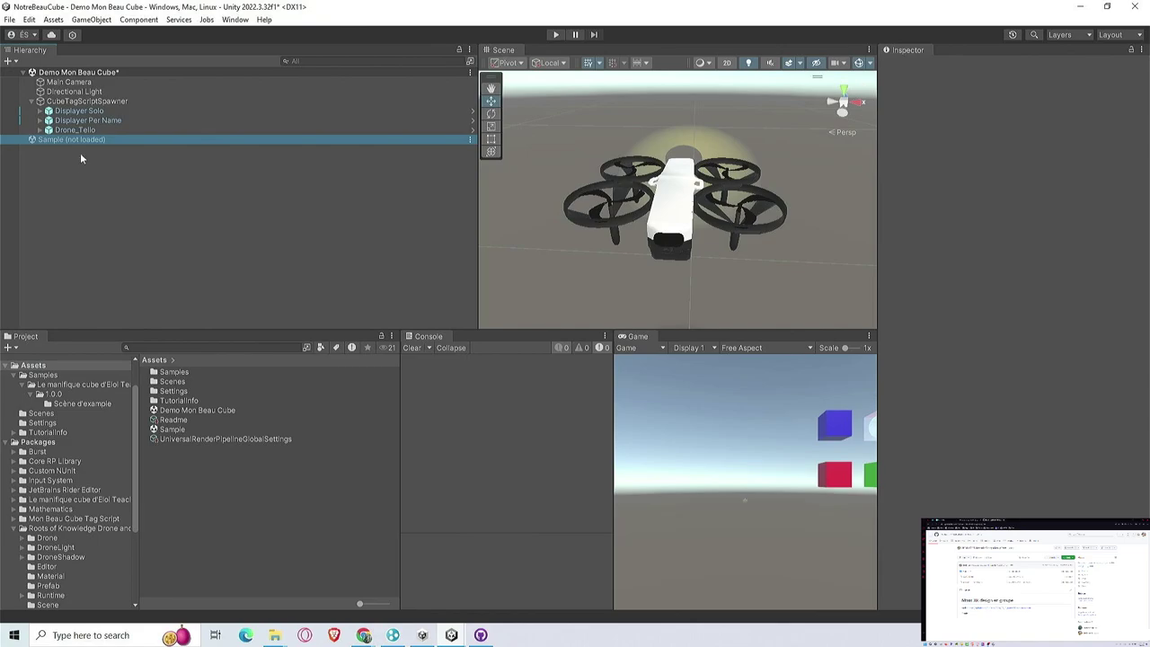
Begin a 'foll' component search on Main Camera, then cancel it without adding anything
left_click(70, 131)
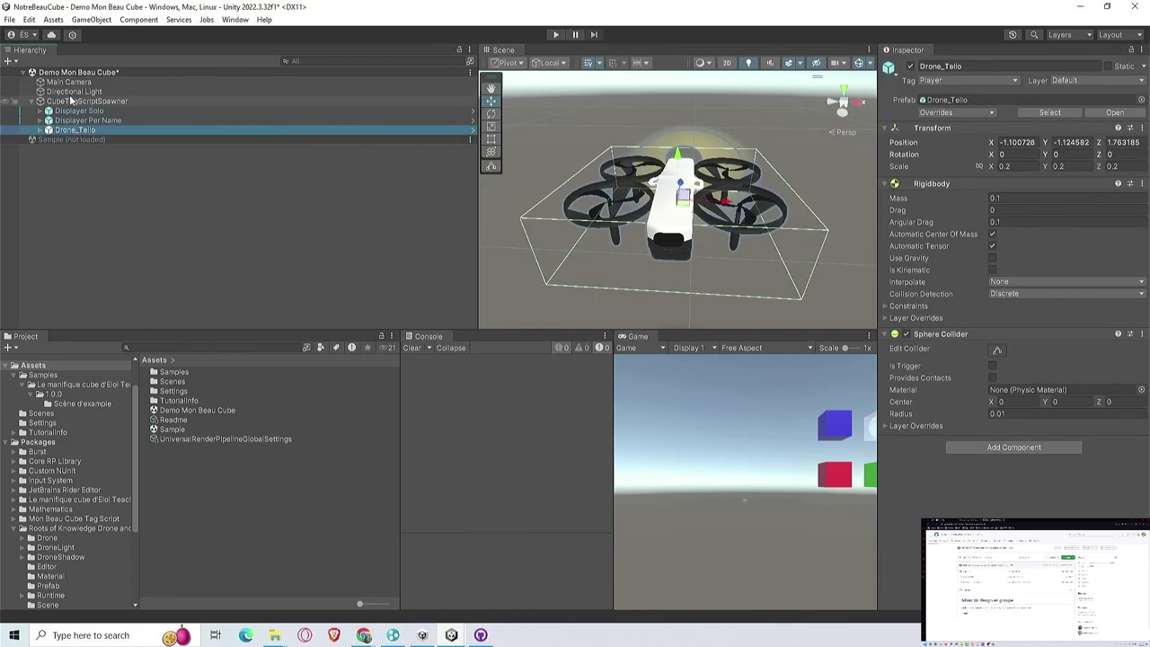
left_click(68, 82)
left_click(988, 359)
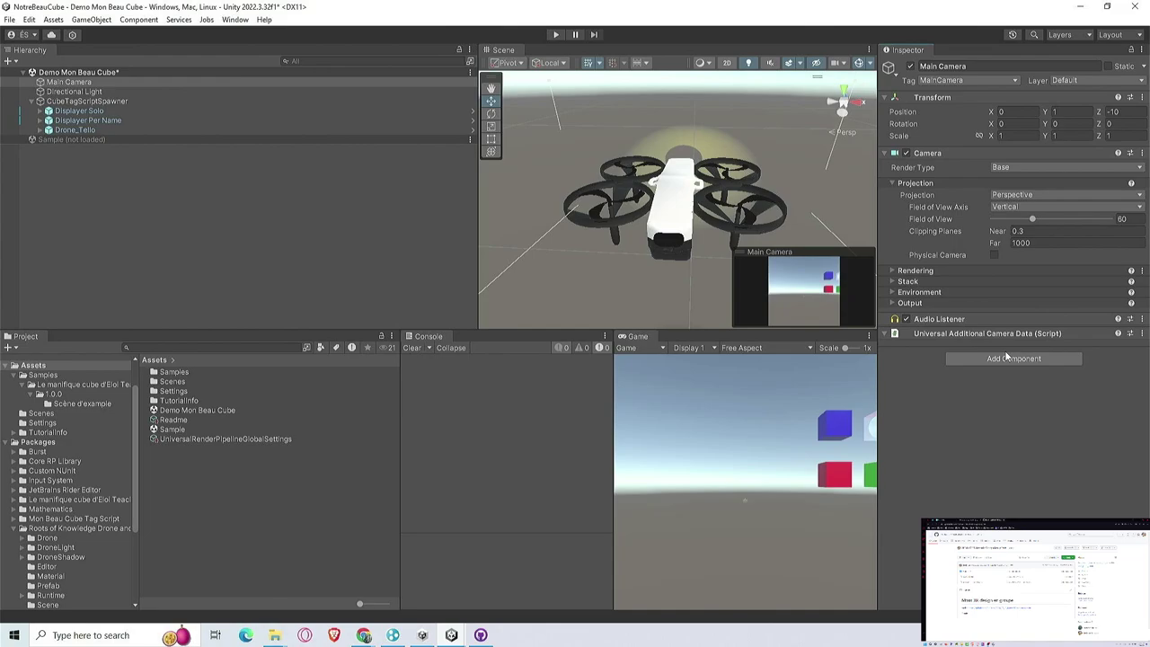
type("follo")
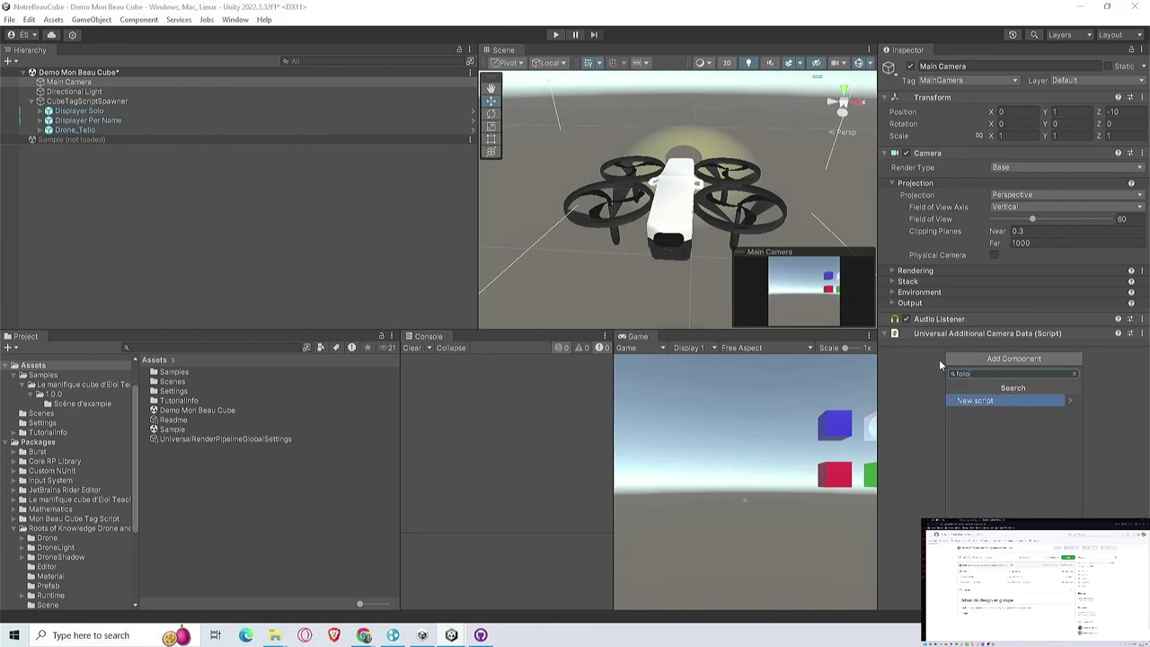
key("BackSpace")
key("BackSpace")
key("BackSpace")
key("BackSpace")
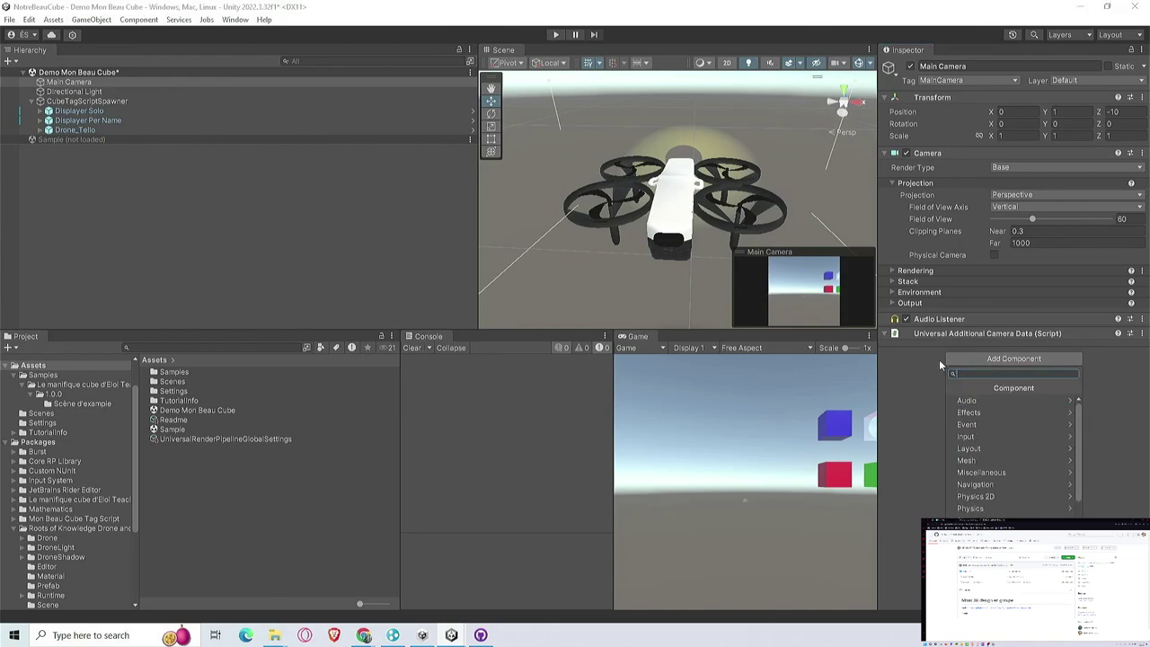
left_click(79, 160)
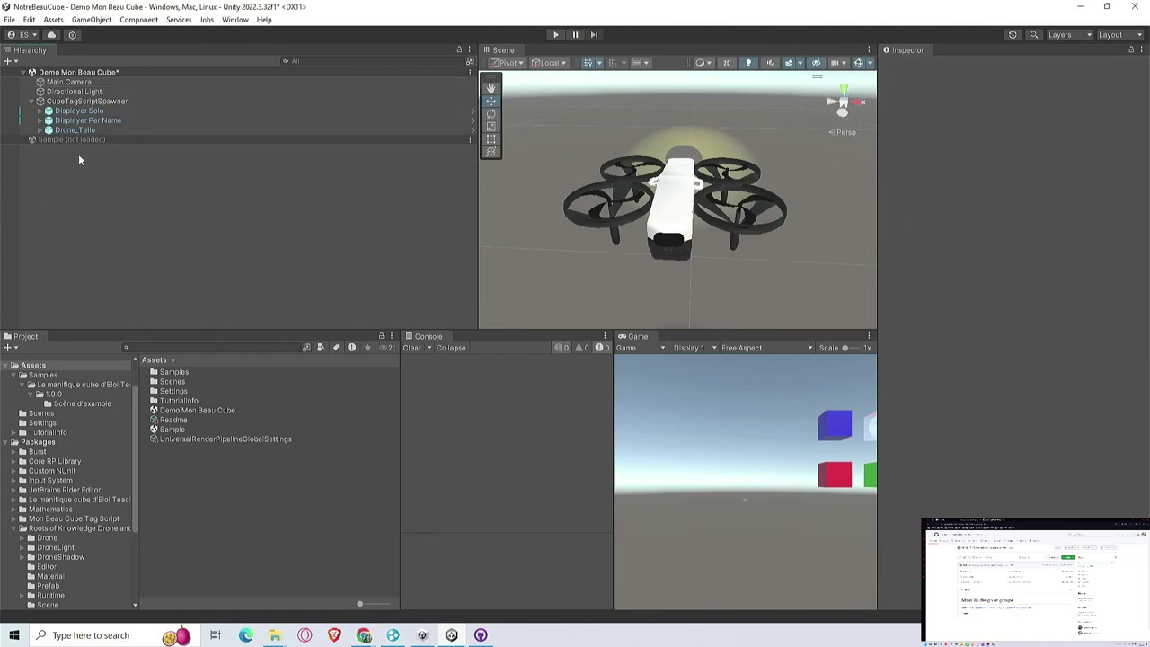
Create an empty object in the Hierarchy named Follow Drone
right_click(71, 172)
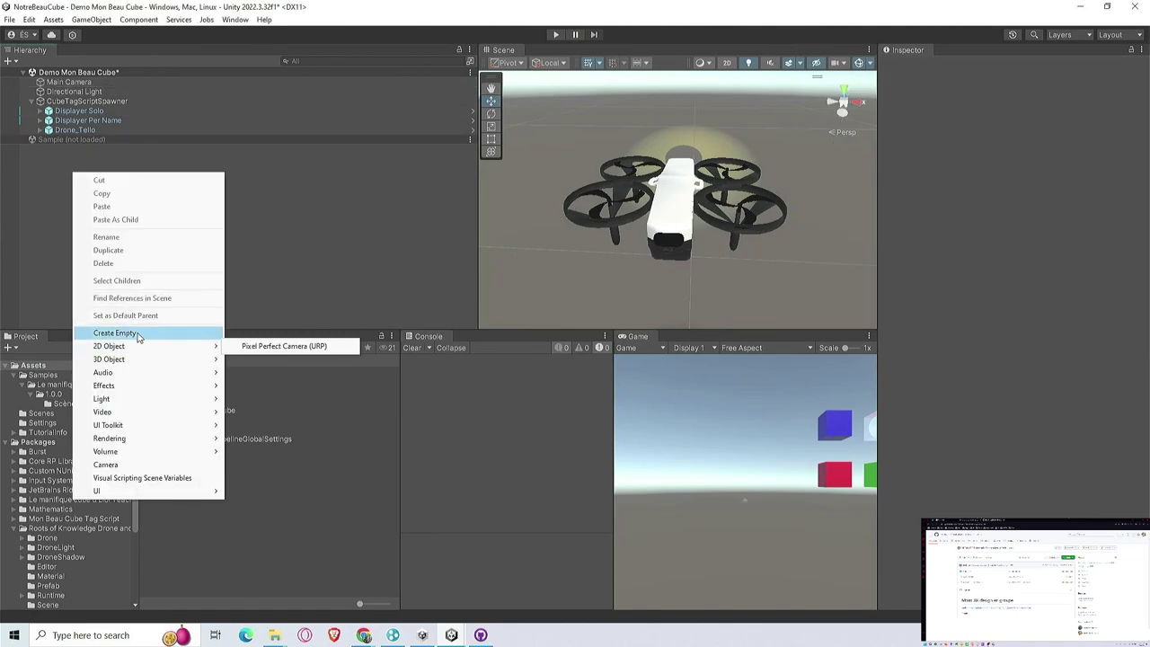
left_click(266, 232)
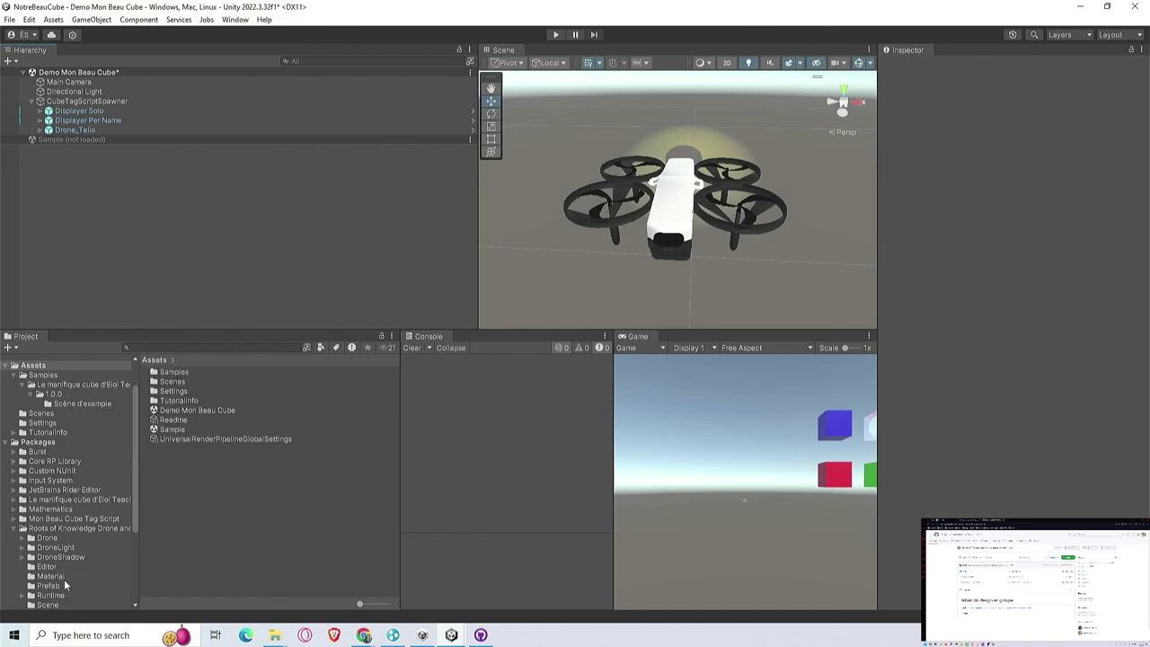
left_click(49, 586)
right_click(96, 180)
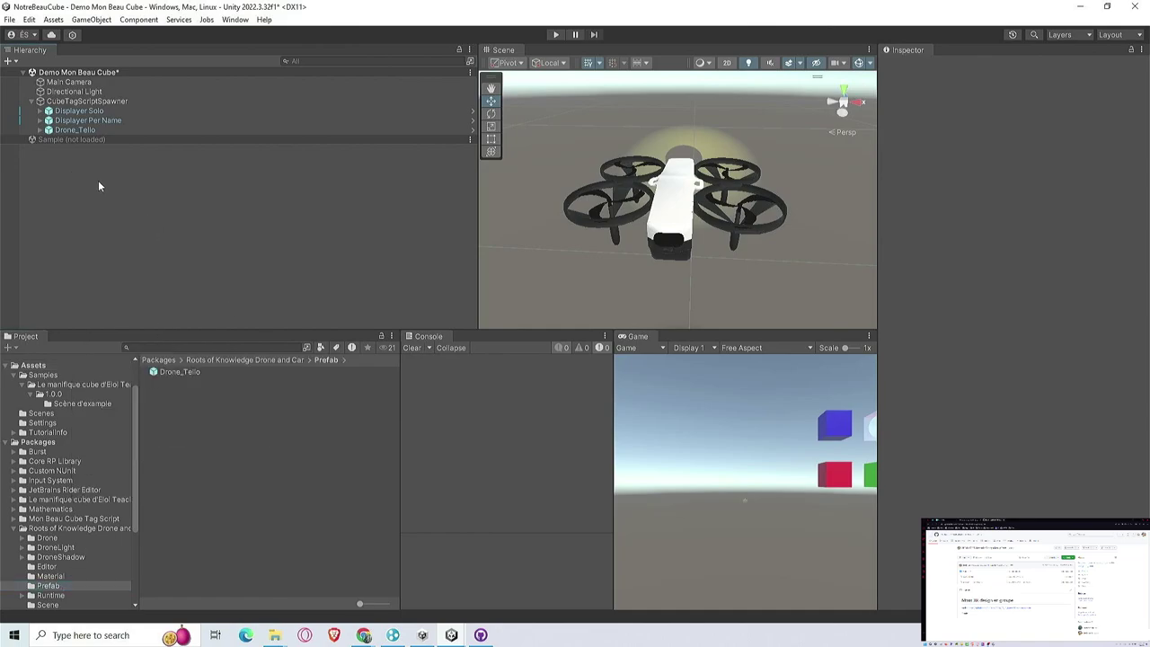
left_click(159, 342)
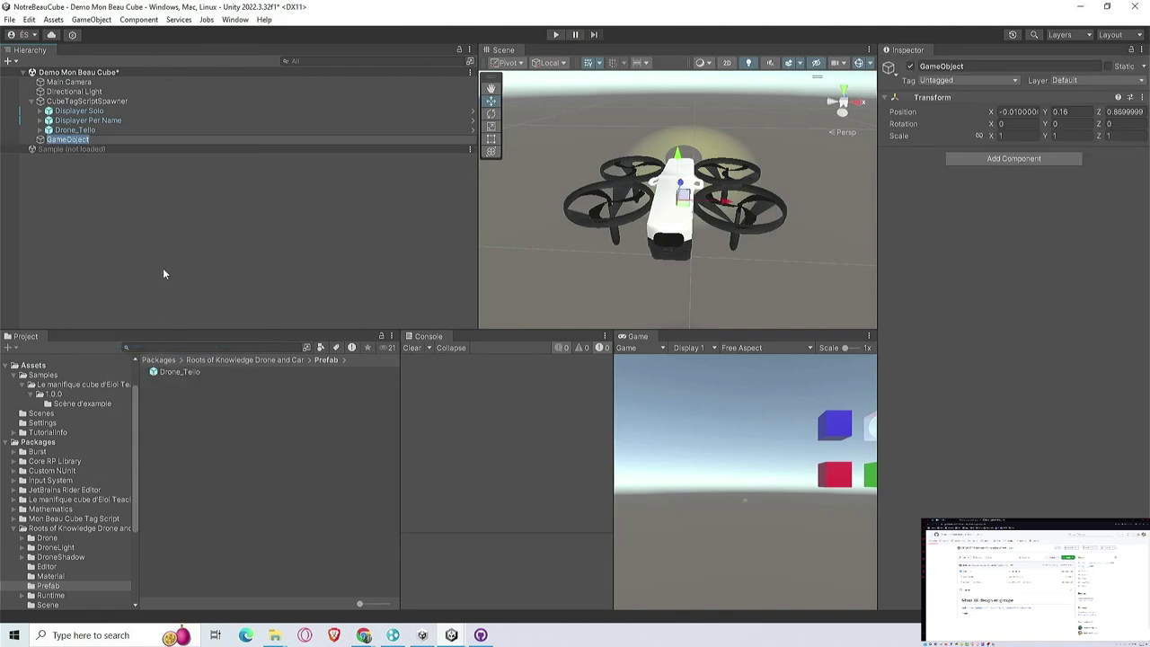
type("F")
type("ollow Drone")
key("Return")
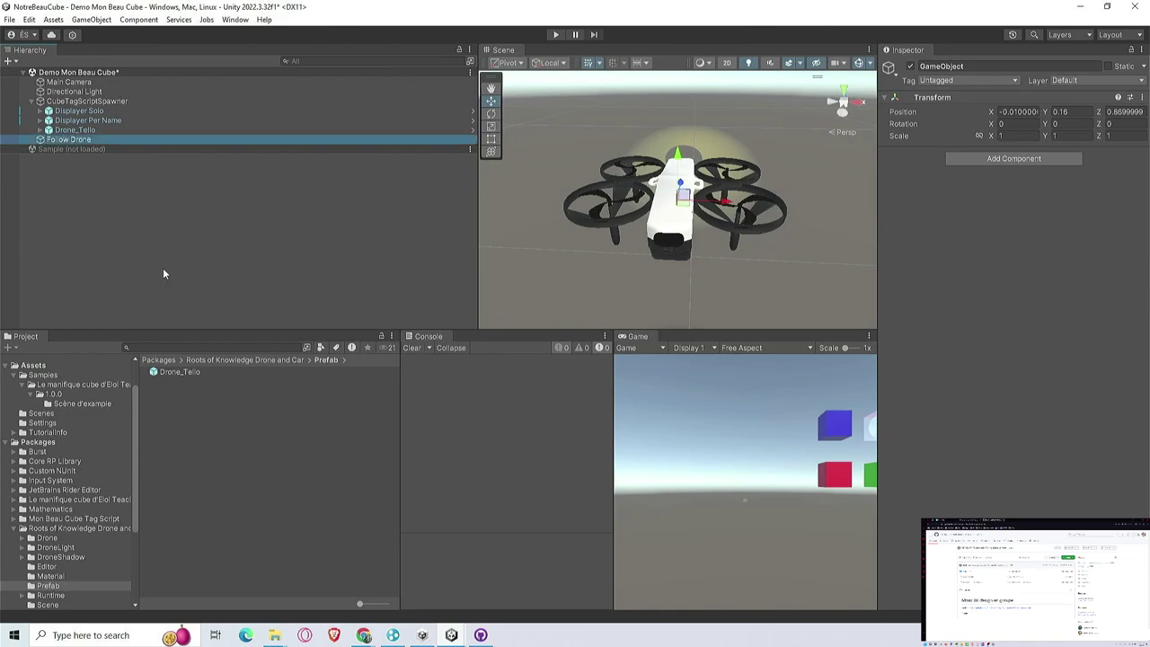
Set Follow Drone's position to 0, 0, 0 and nest Main Camera under it
left_click(1014, 112)
type("0")
left_click(1123, 112)
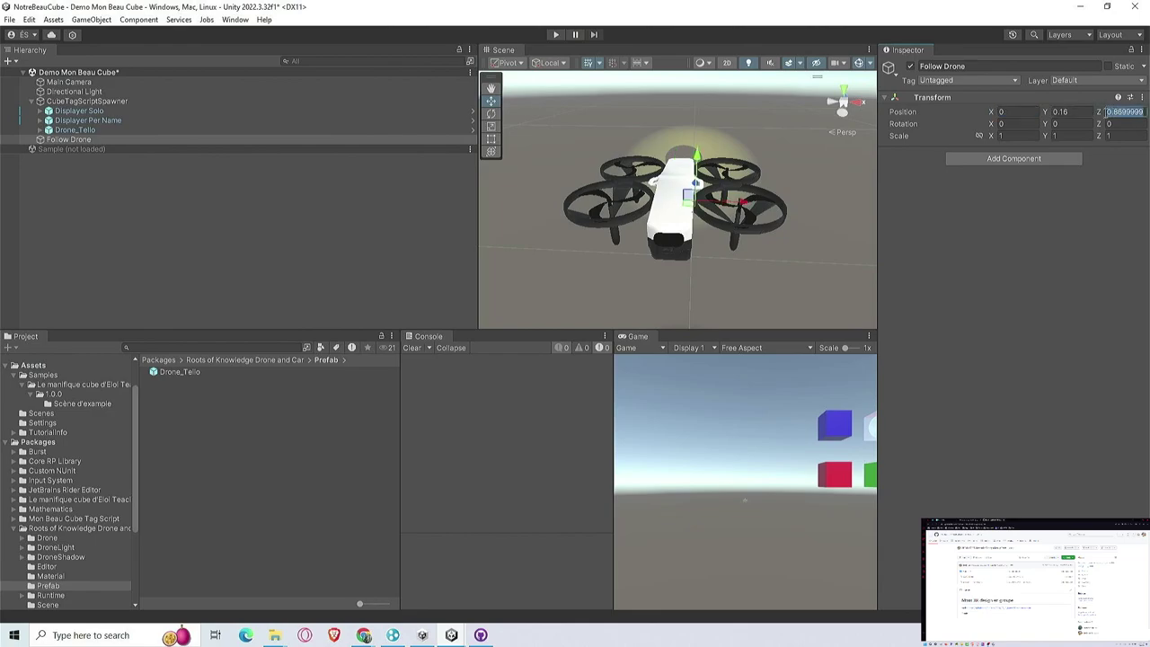
type("0")
left_click(1069, 111)
type("0")
left_click_drag(68, 140, 102, 146)
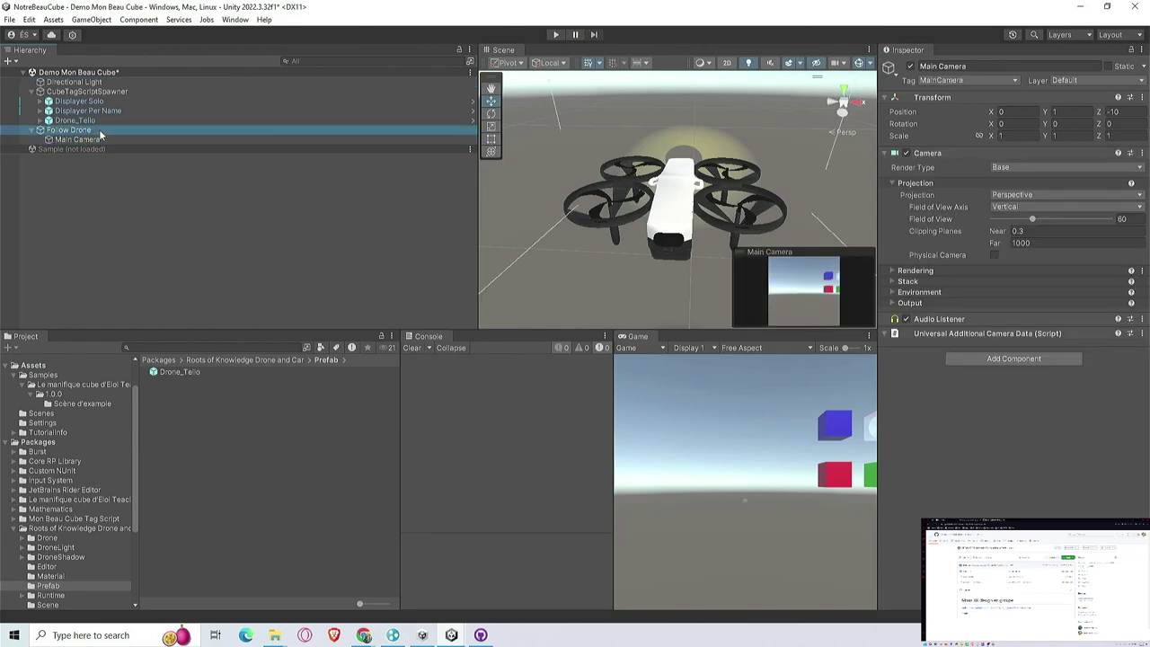
left_click(68, 130)
Set Main Camera's local position to Y 0.4 and Z -0.1
left_click_drag(79, 140, 71, 130)
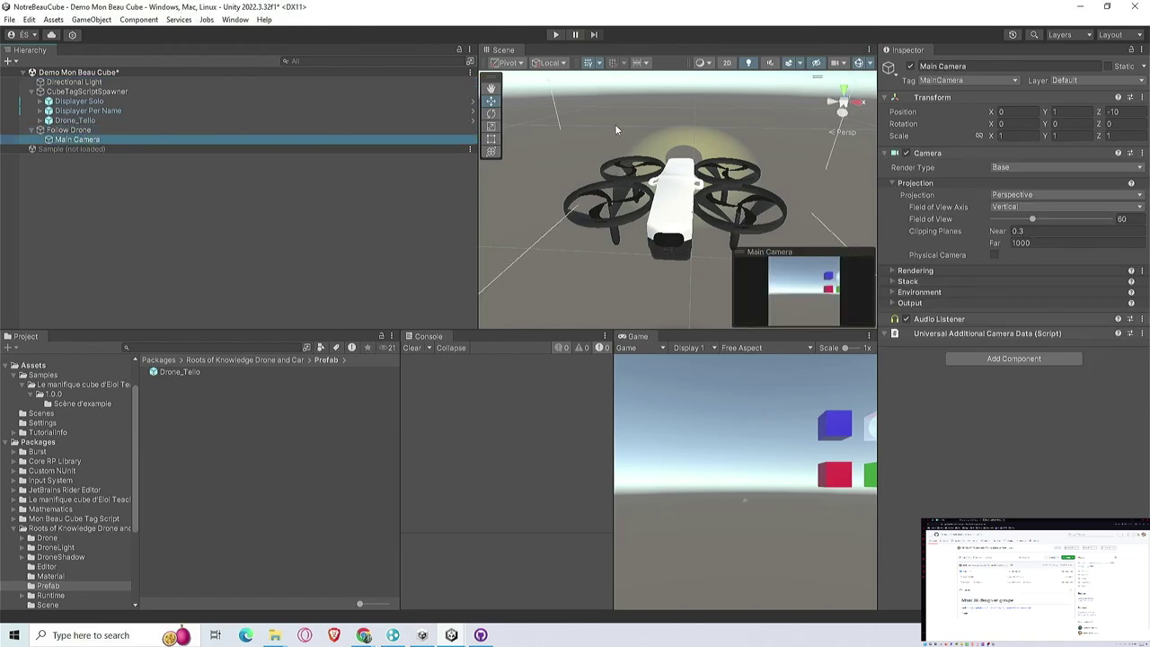
left_click(1124, 111)
type("-2")
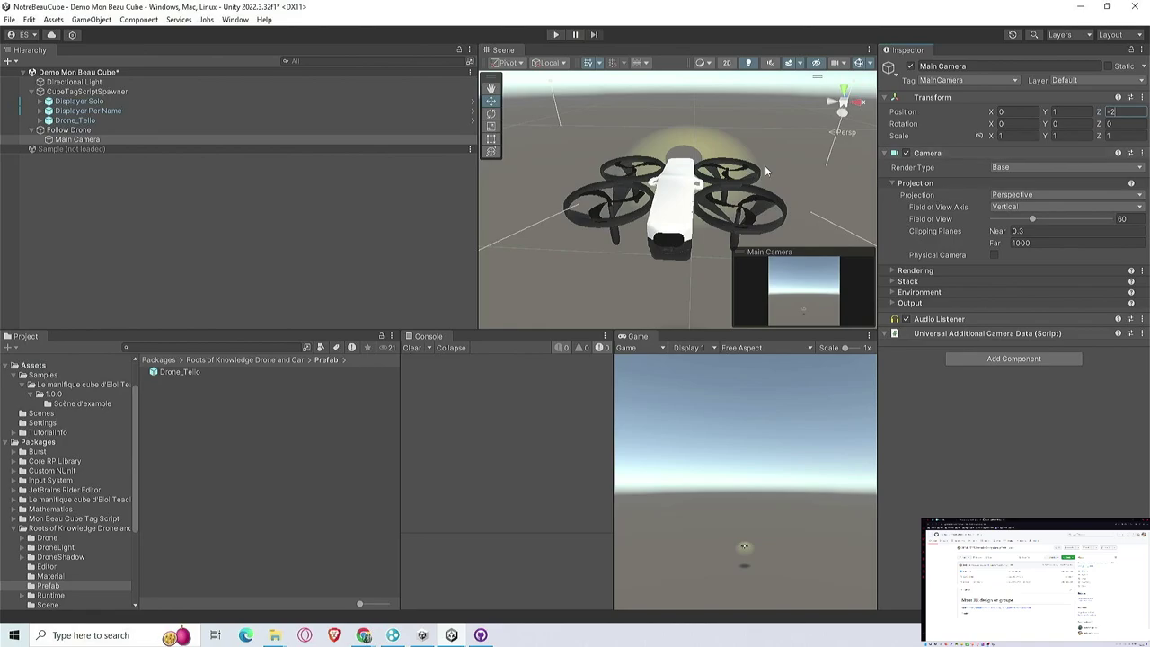
key("BackSpace")
type("1")
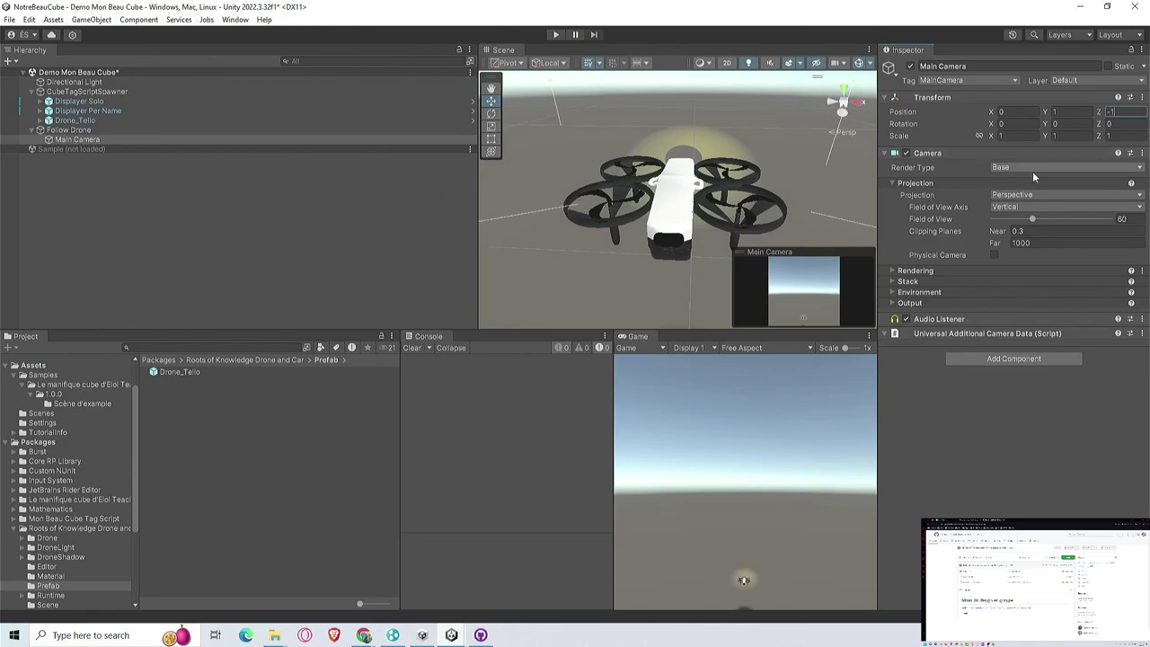
left_click(1071, 111)
type("0.2")
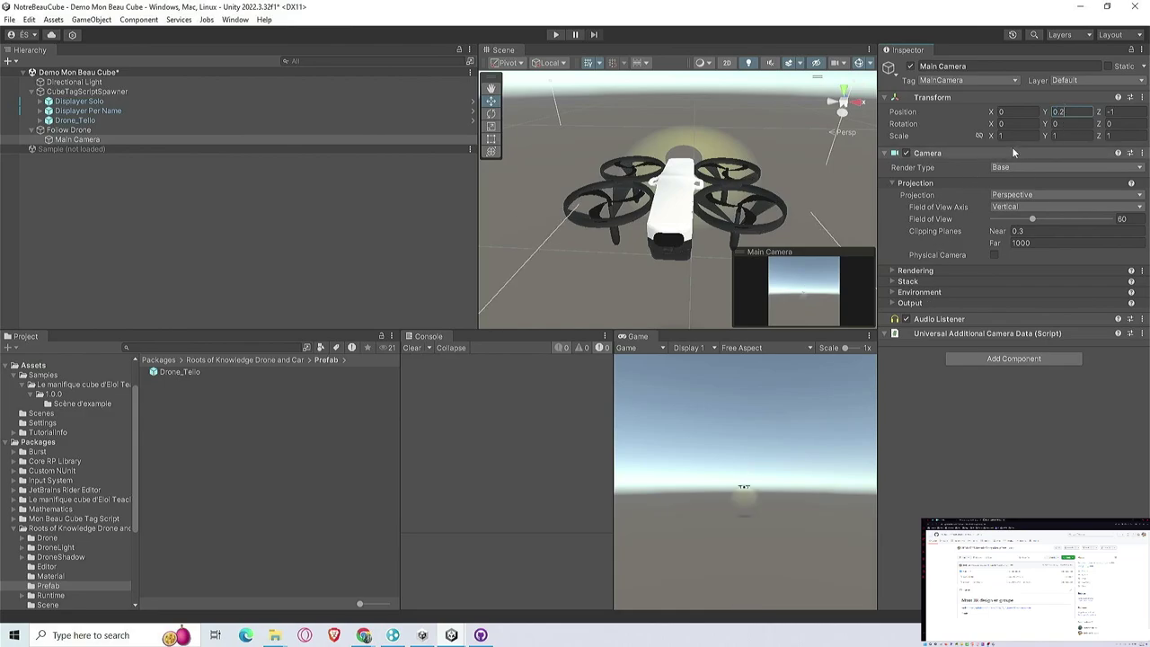
key("BackSpace")
type("4")
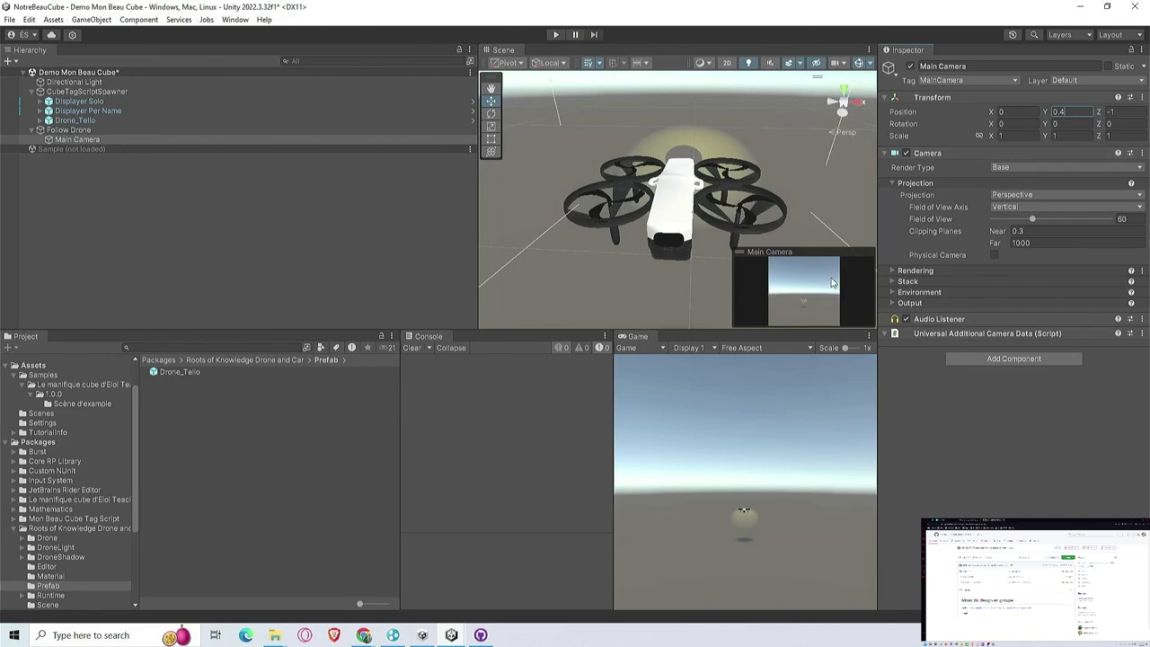
left_click(1123, 110)
type("0.")
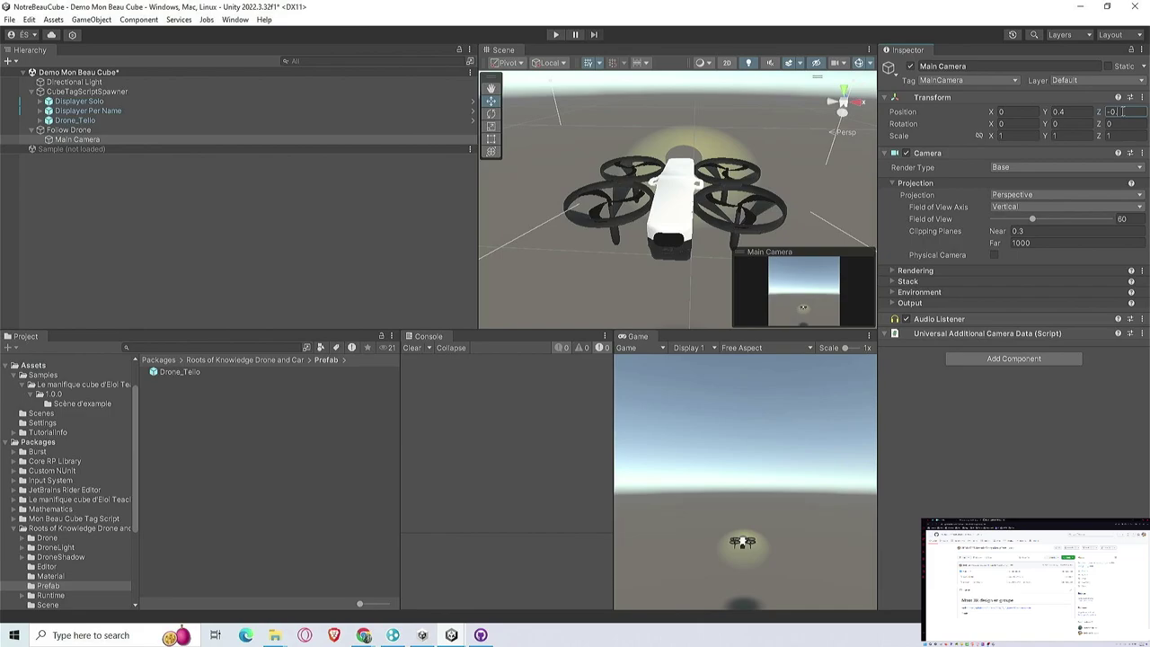
type("3")
key("BackSpace")
type("1")
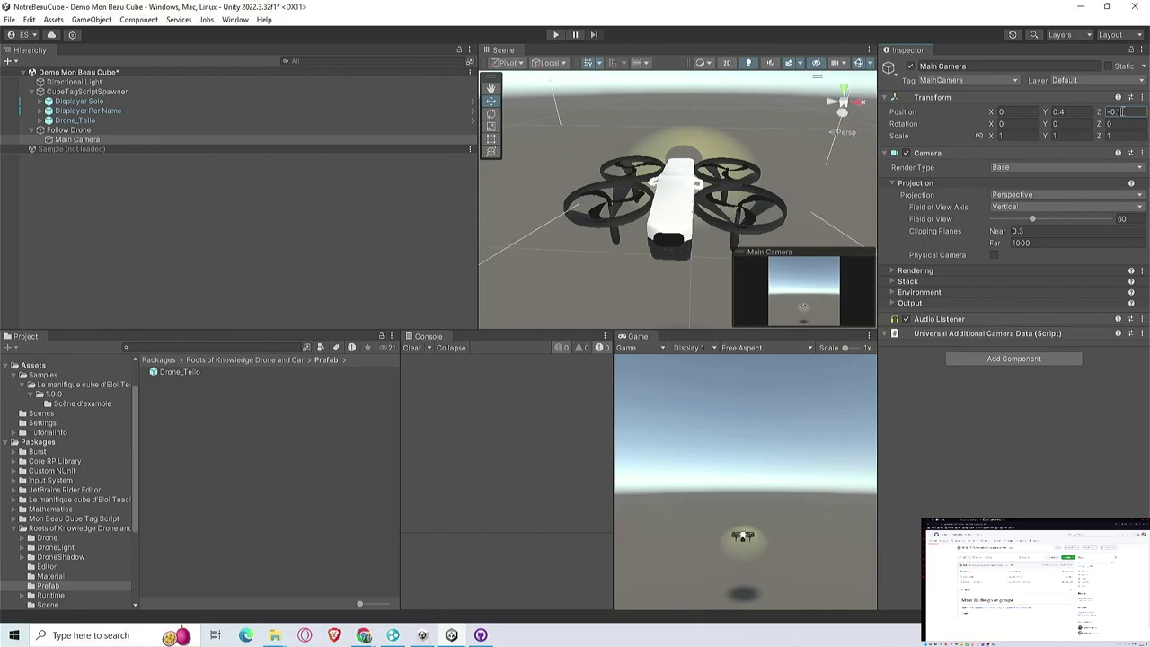
left_click(970, 457)
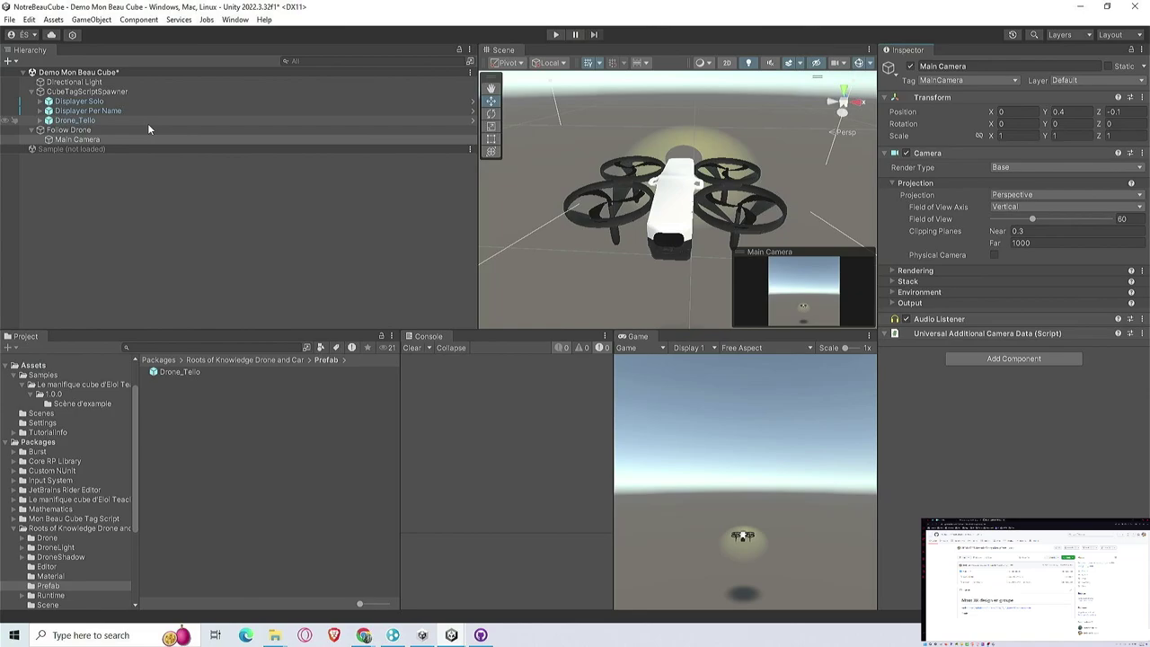
left_click(122, 131)
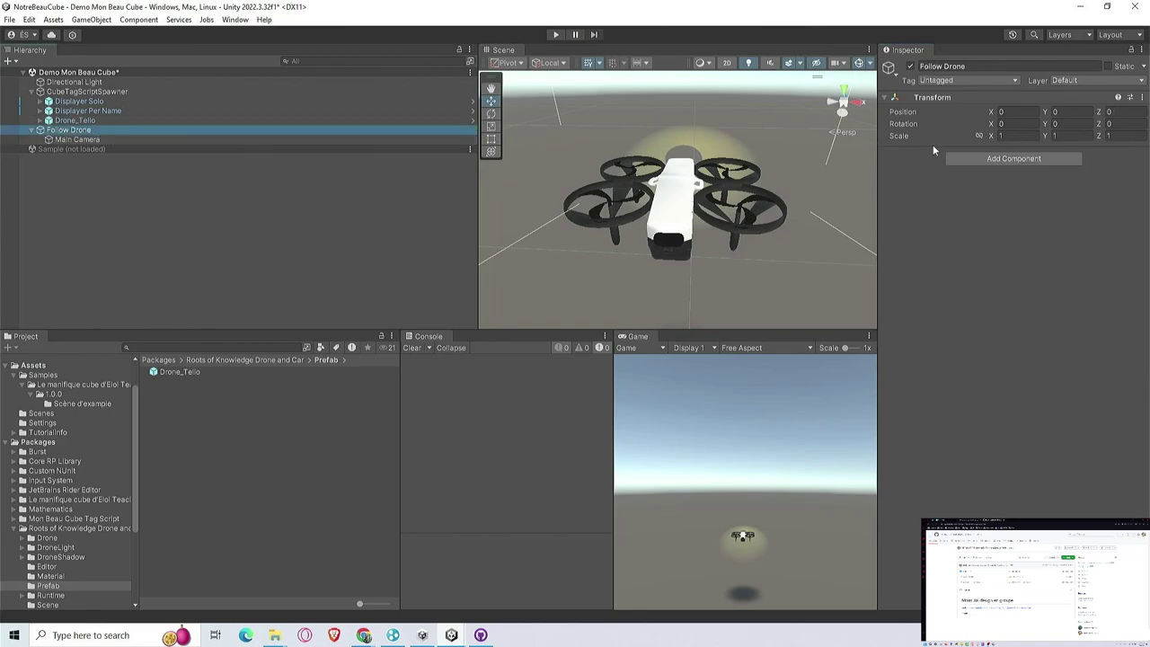
Add Follow Drone Transform Lerp Mono: Target Drone_Tello, move Follow Drone, speeds 1, Use Late Update on
left_click(1013, 158)
type("follow")
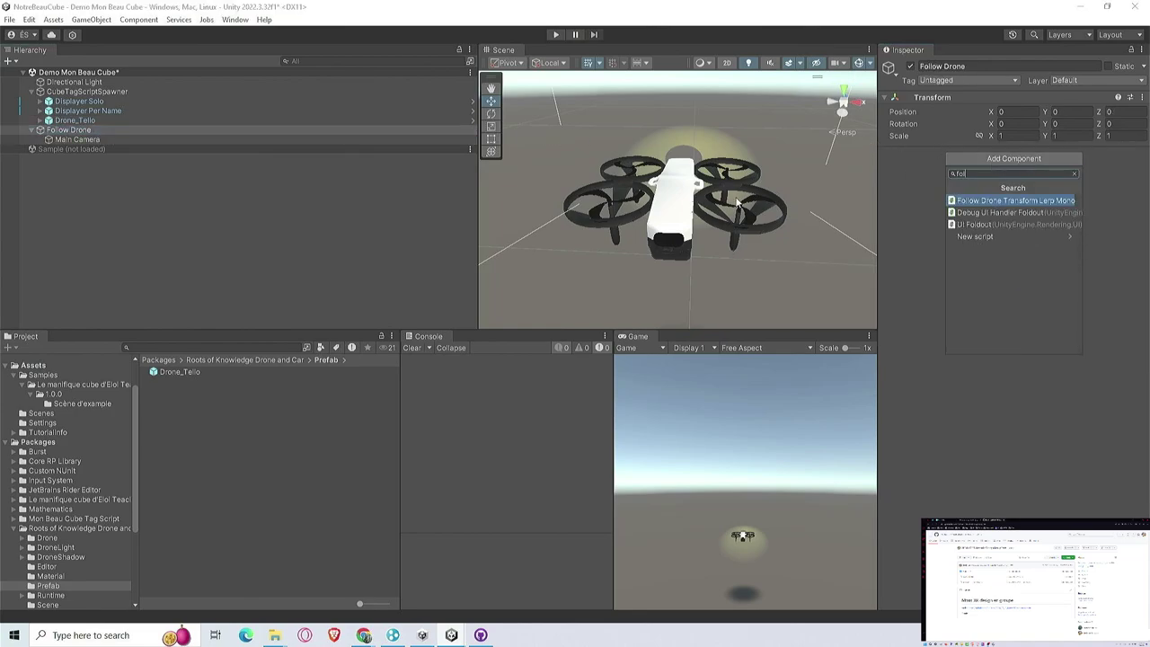
key("Return")
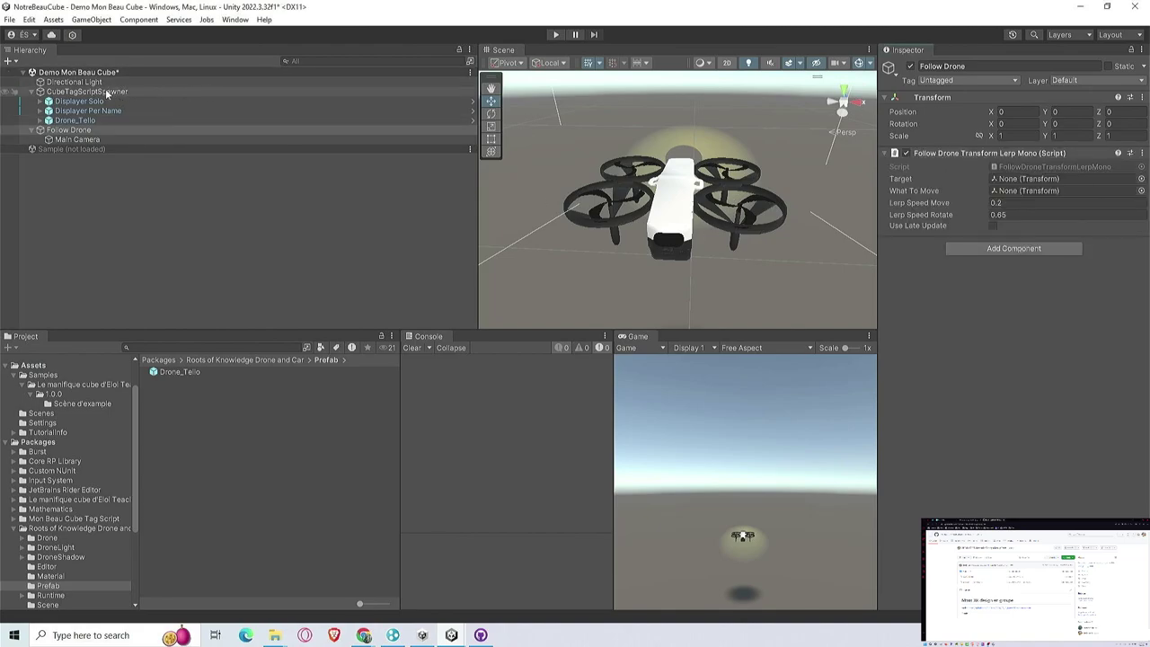
mouse_move(85, 126)
left_mouse_down()
mouse_move(1024, 196)
mouse_move(1024, 179)
left_mouse_up()
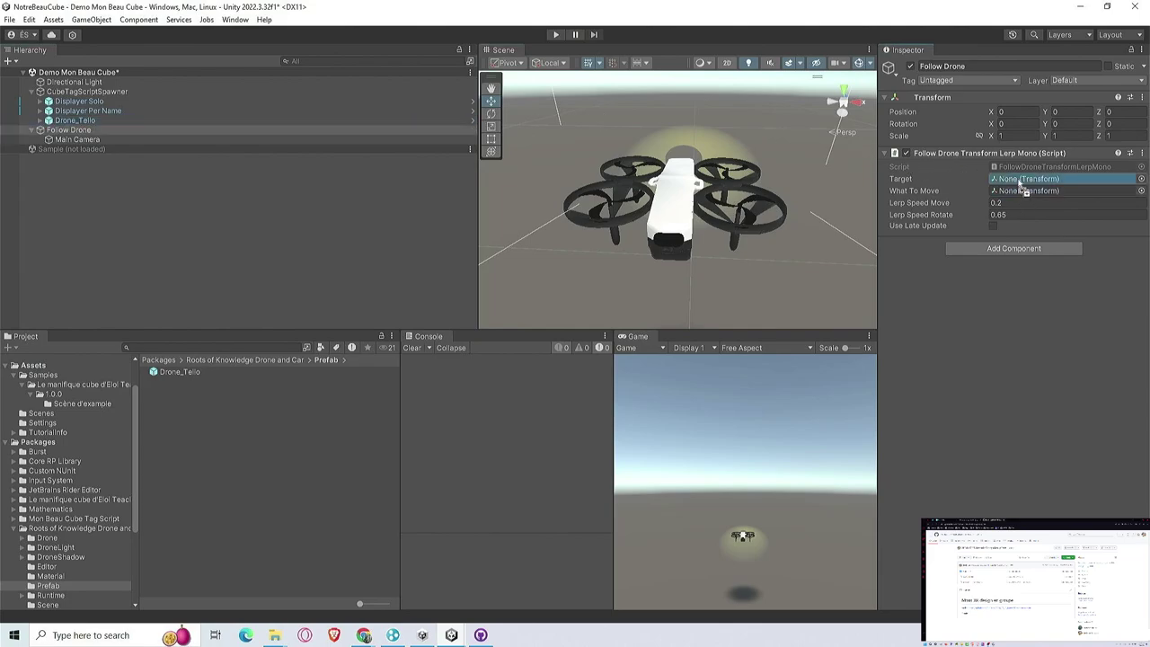
left_click_drag(93, 122, 1036, 193)
left_click(1035, 201)
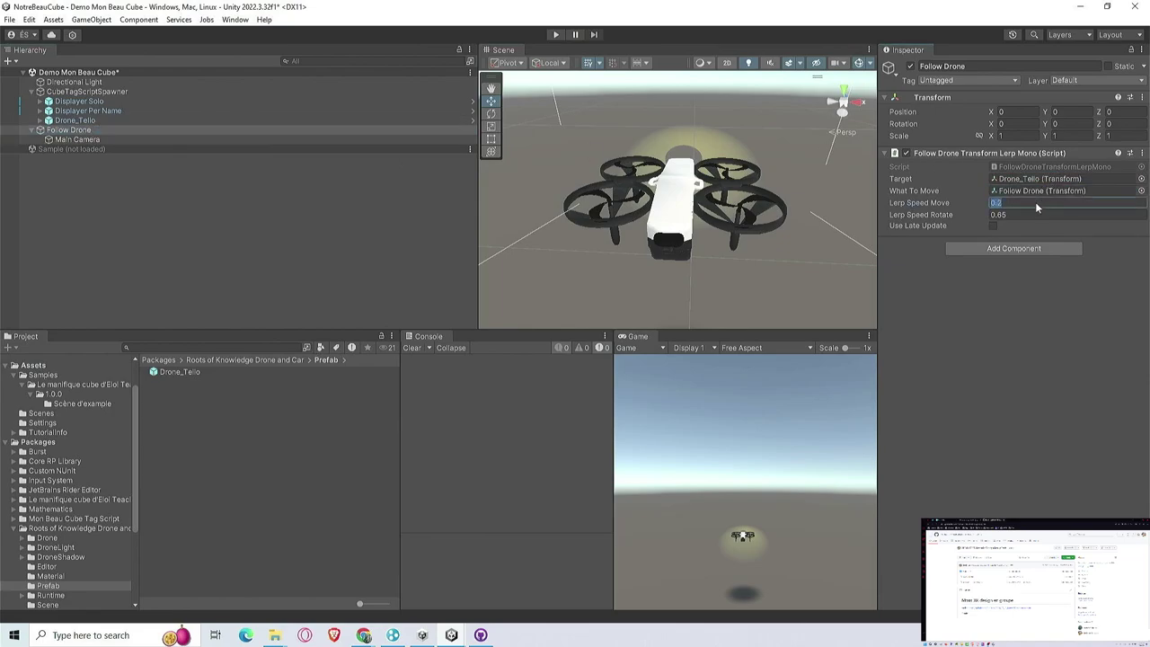
type("1")
left_click(1027, 212)
type("1")
left_click(1012, 296)
left_click(994, 225)
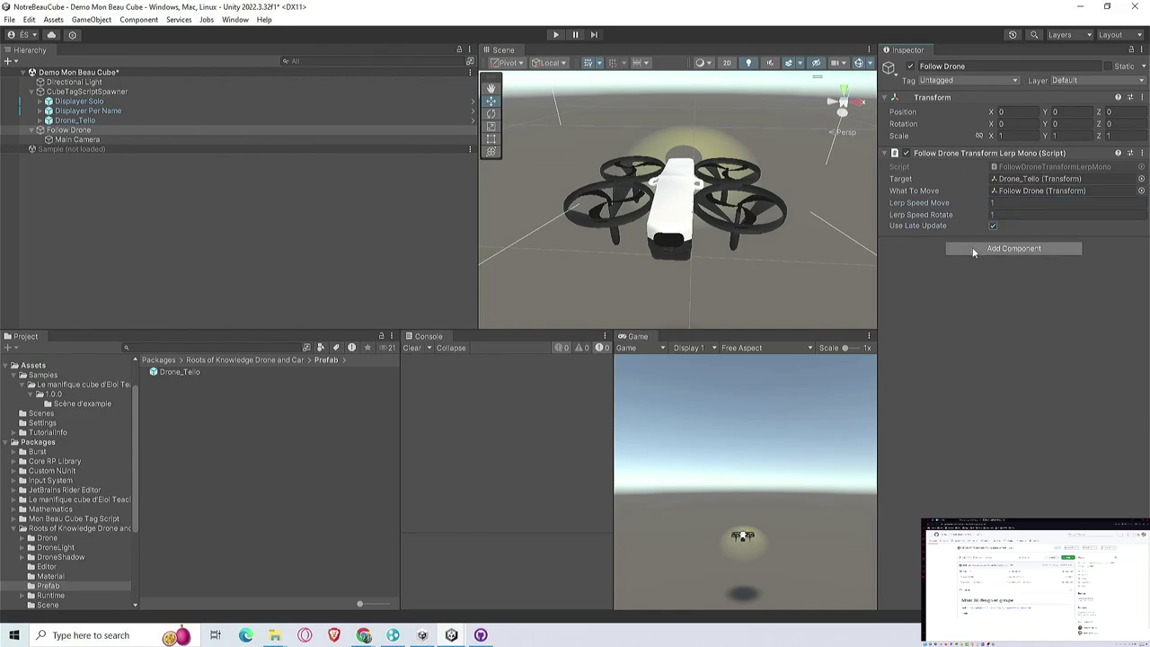
Save the scene, inspect Drone_Tello and Displayer Per Name, and enter Play mode
key("ctrl+s")
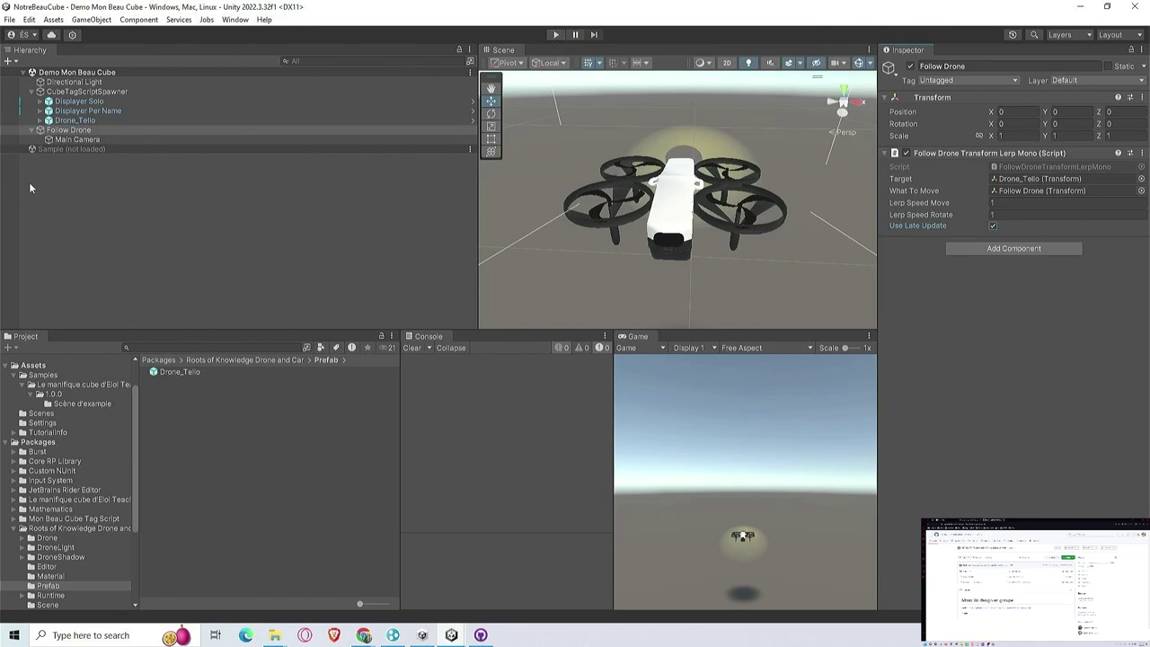
left_click(126, 162)
left_click(118, 126)
left_click(110, 120)
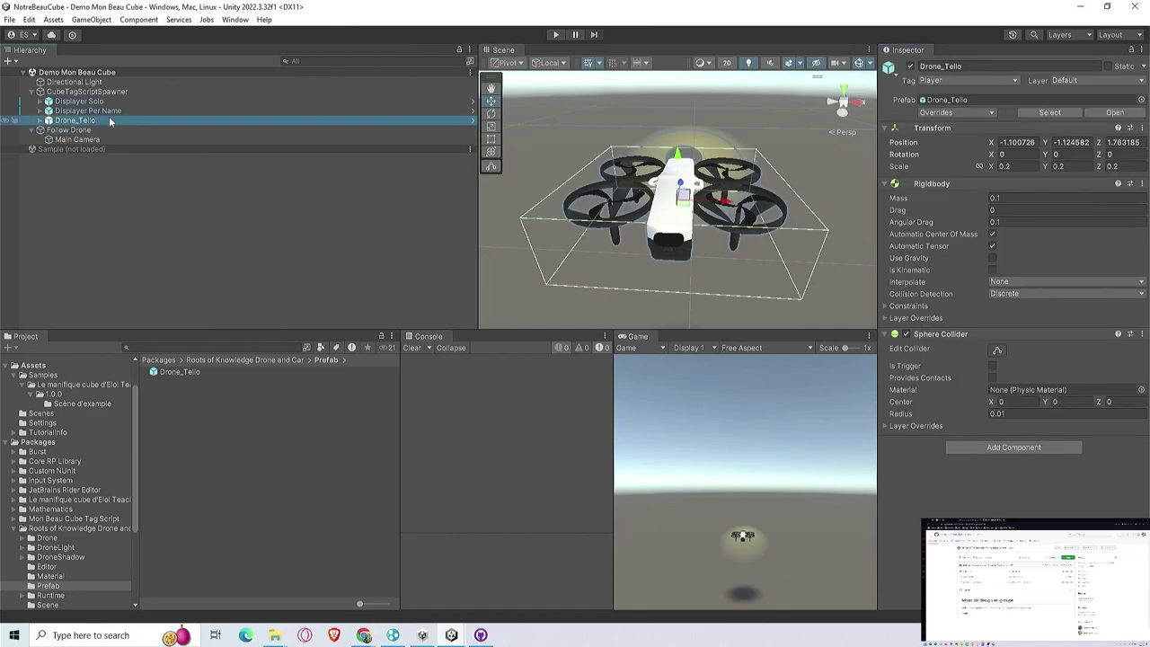
left_click(117, 111)
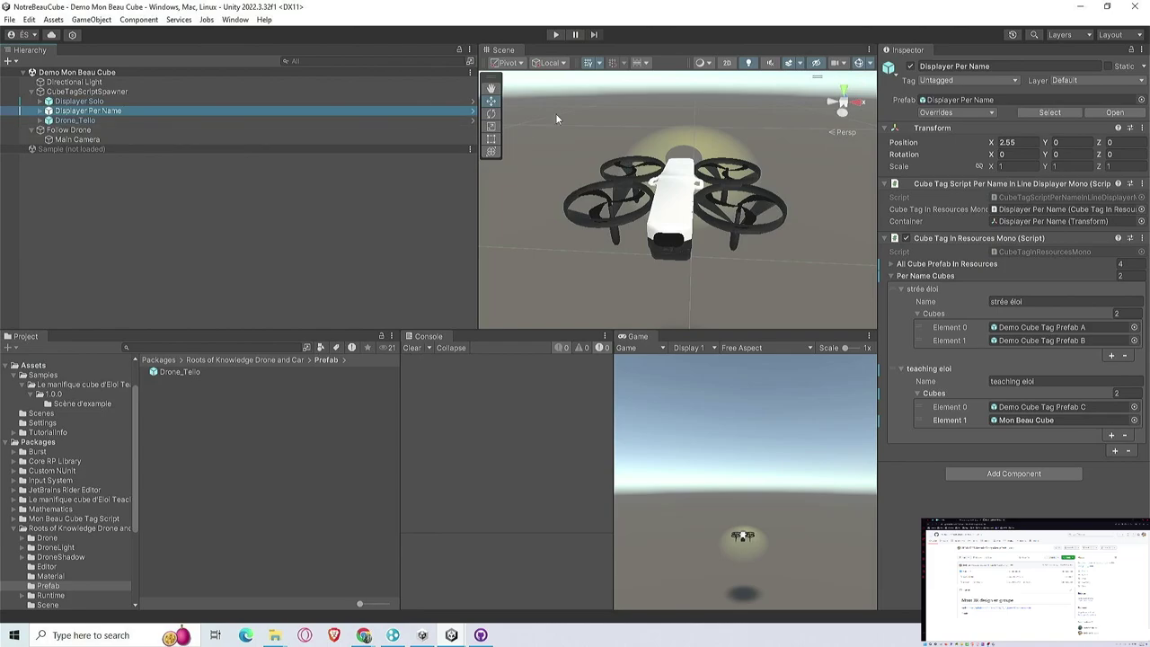
left_click(556, 36)
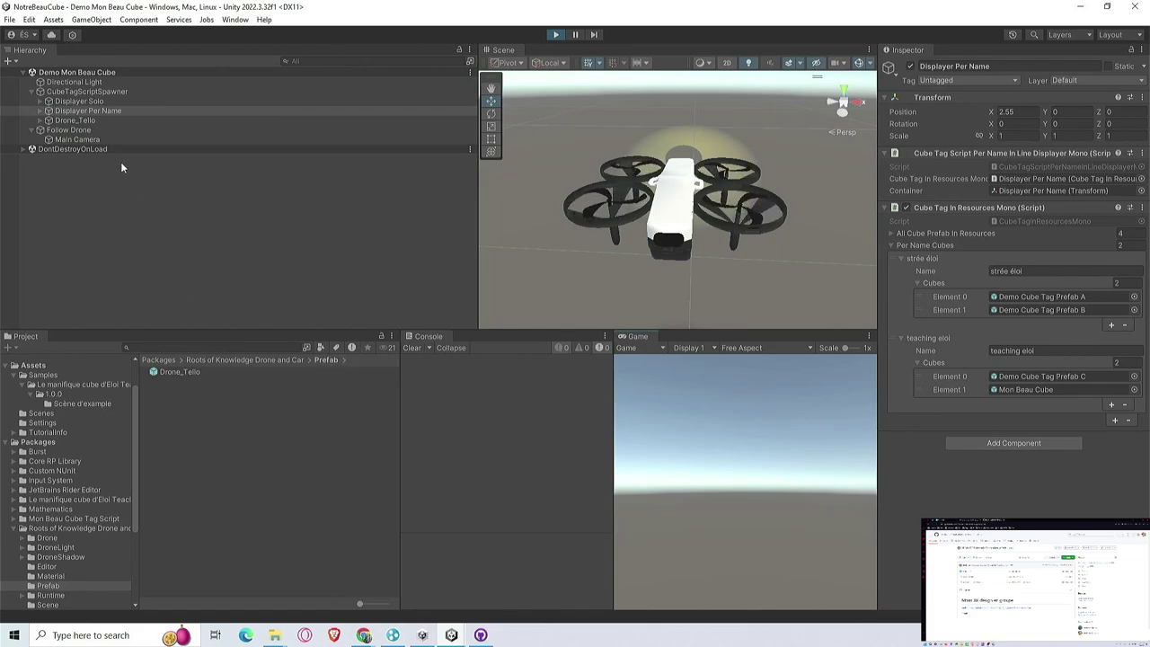
Expand Drone_Tello to reveal FPV Tello and Drone Player, then stop Play mode
left_click(108, 122)
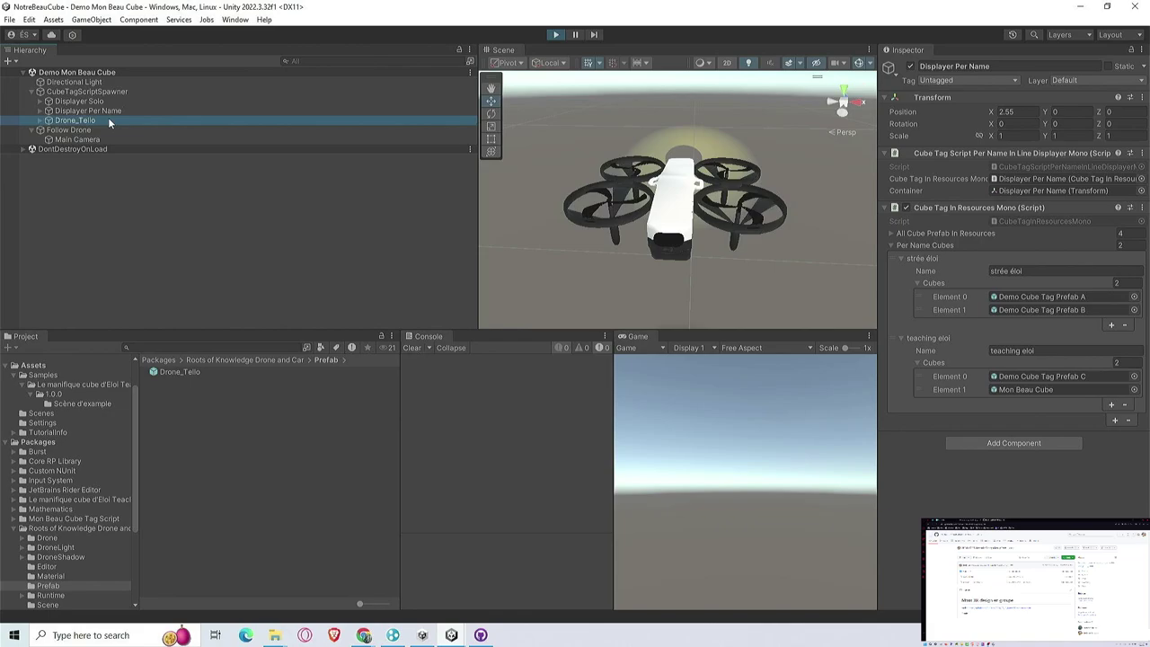
left_click(40, 120)
left_click(79, 168)
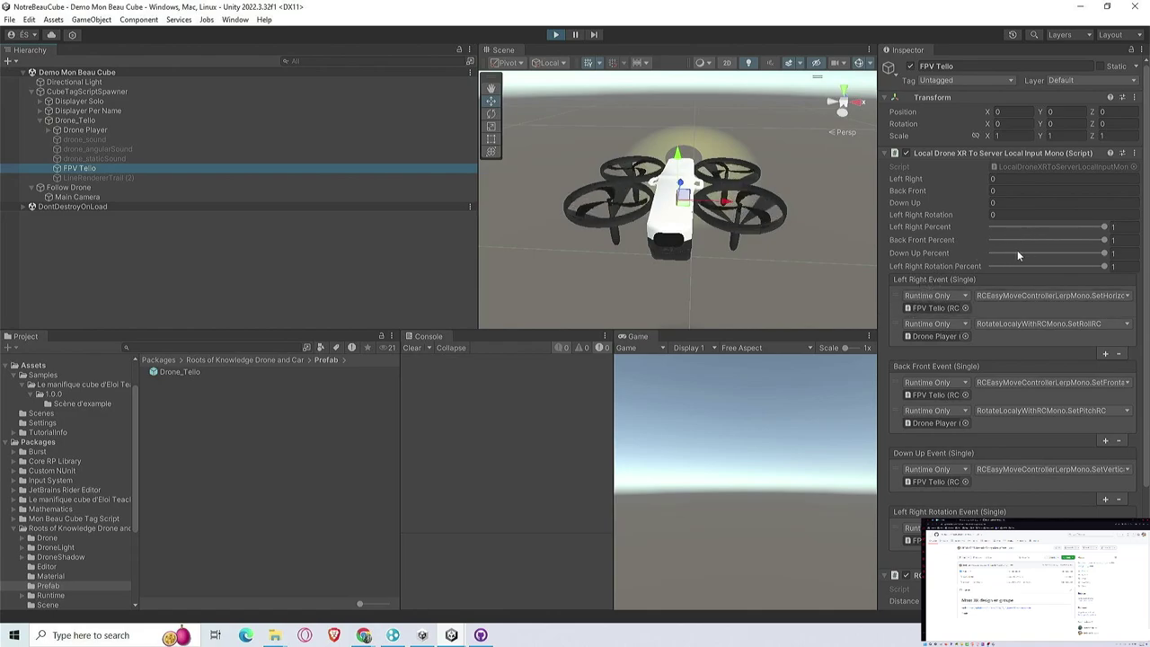
left_click(554, 34)
left_click(553, 34)
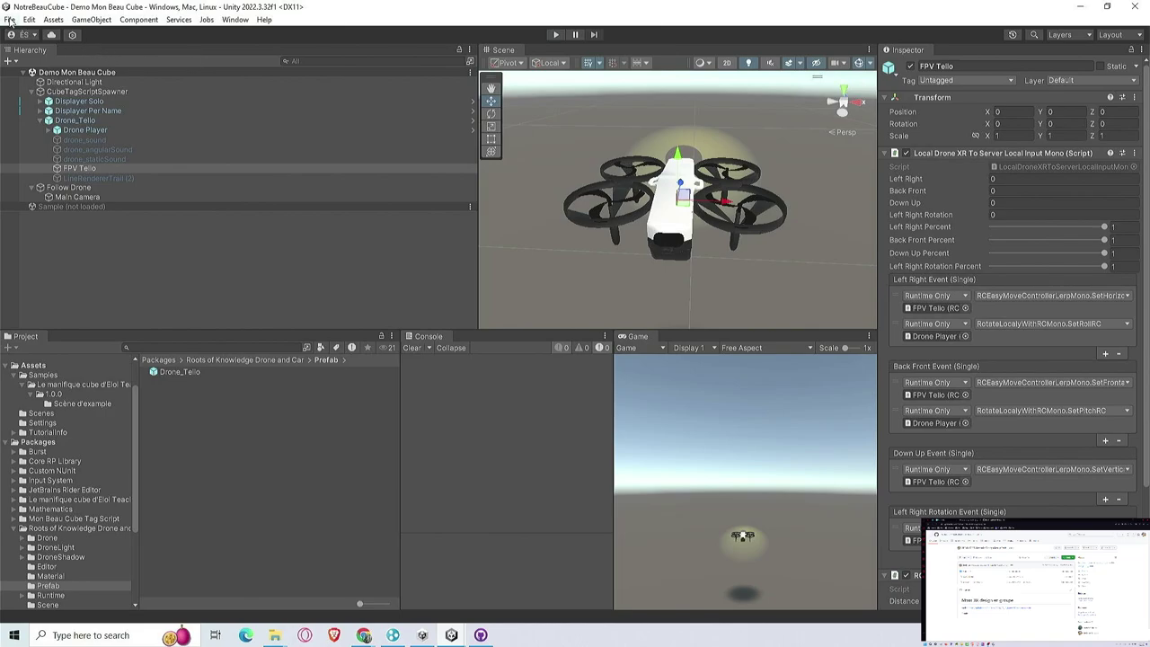
Check the Input System 1.7.0 package in the Package Manager, then close it
left_click(230, 20)
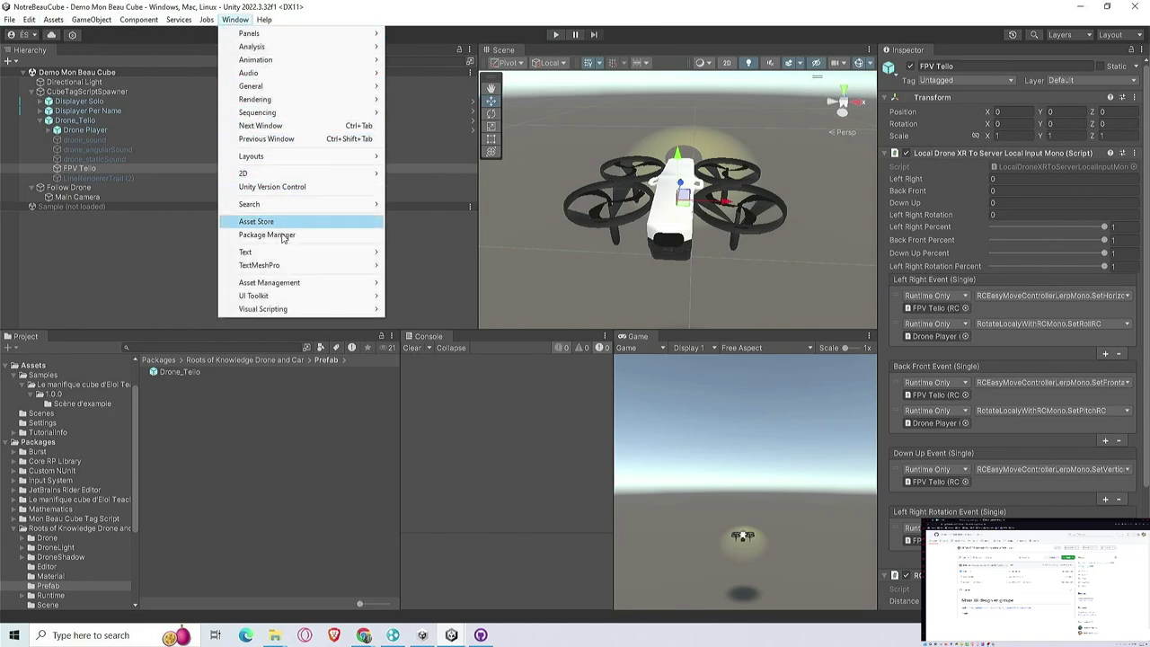
left_click(224, 235)
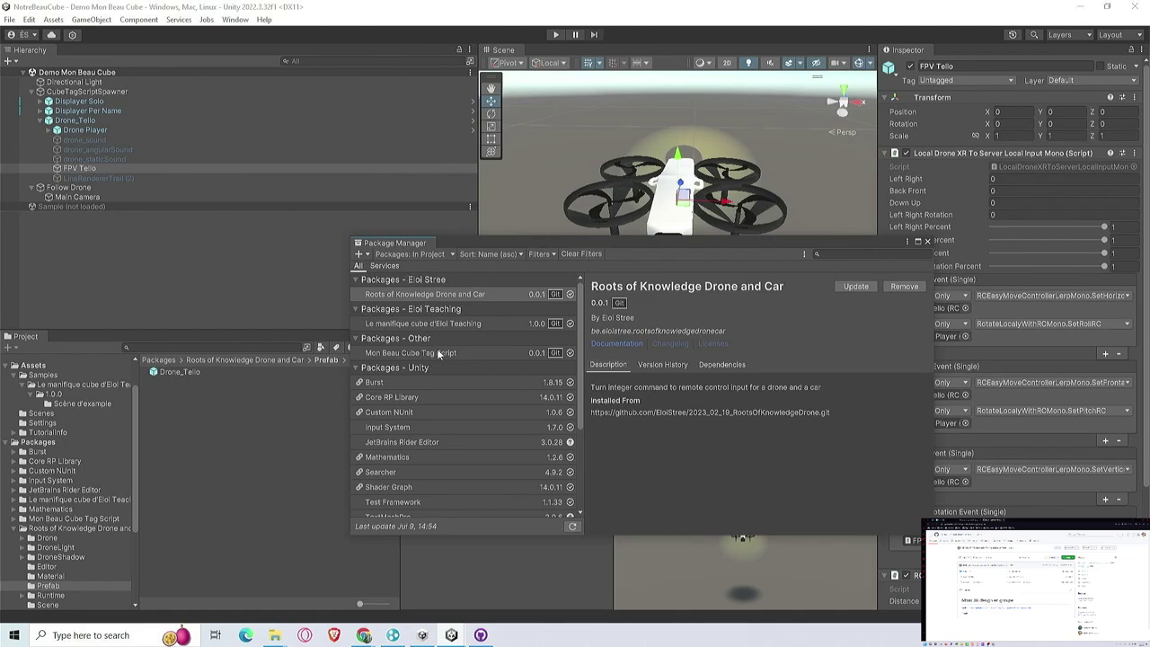
scroll(436, 440, "down", 3)
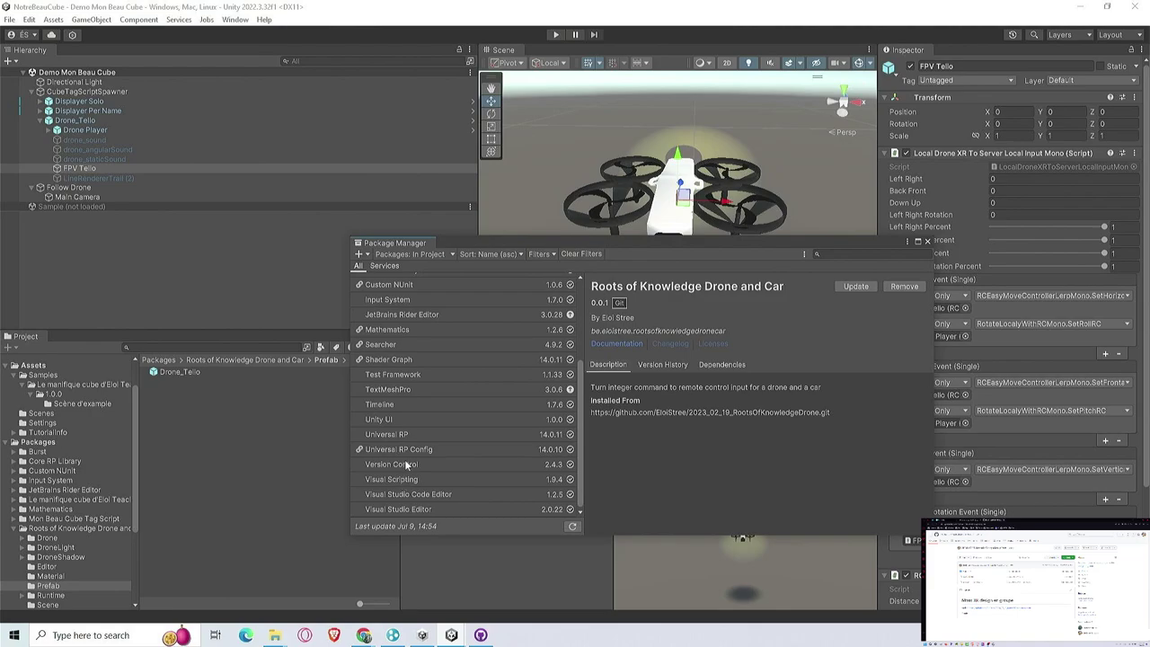
scroll(407, 419, "up", 2)
left_click(402, 333)
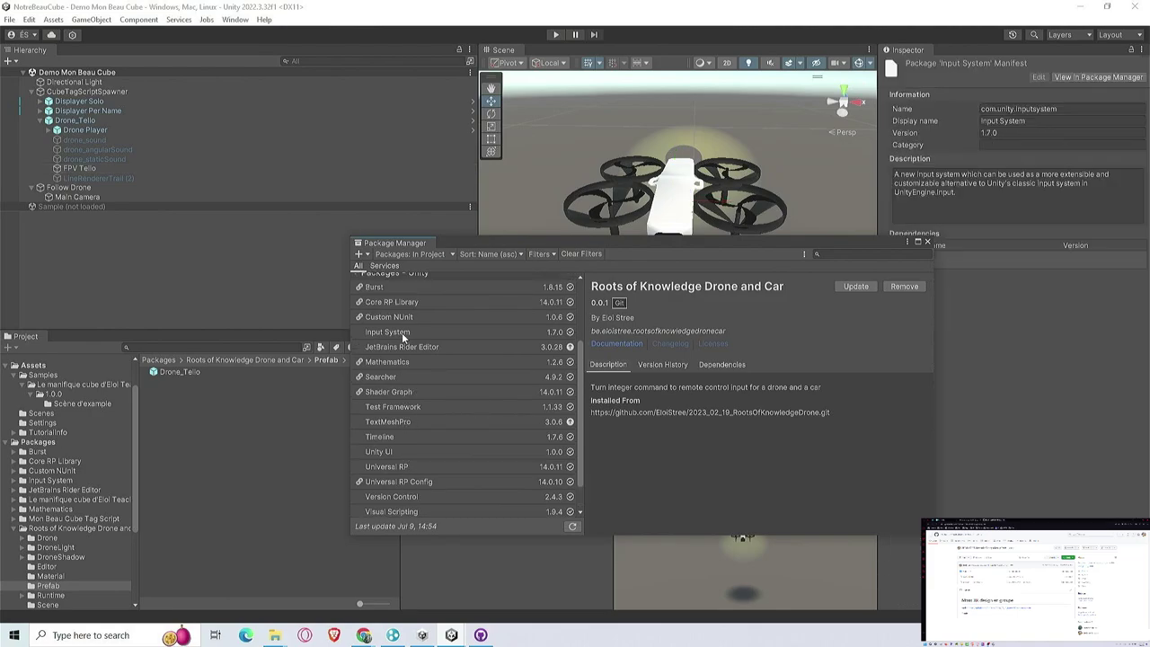
left_click(928, 242)
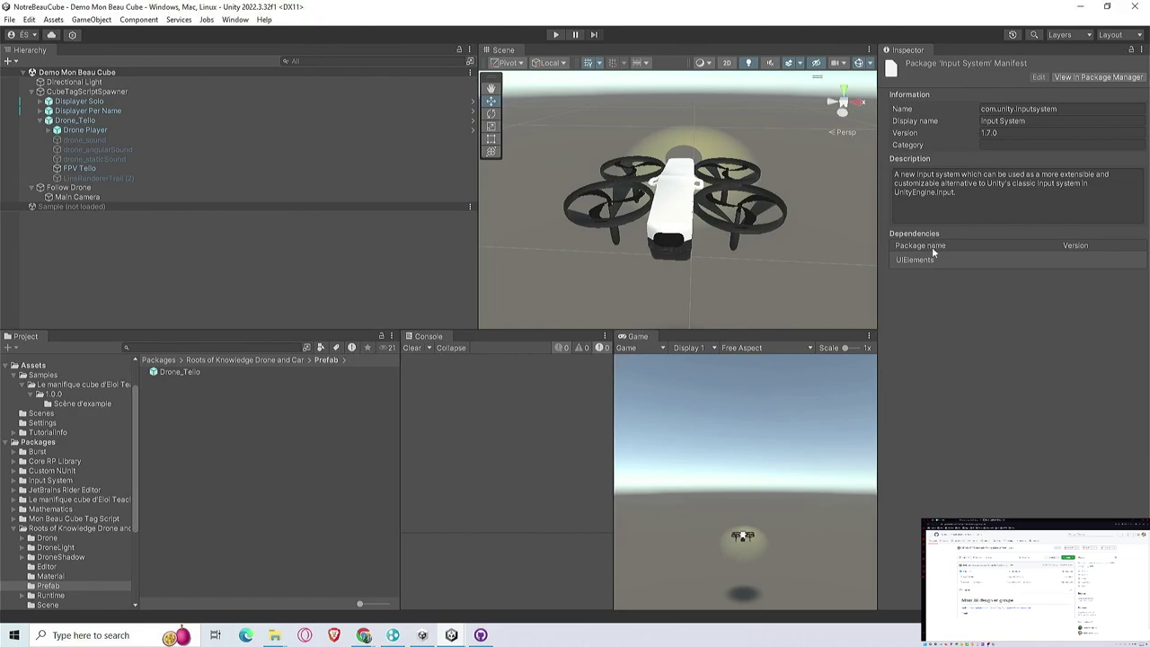
left_click(9, 19)
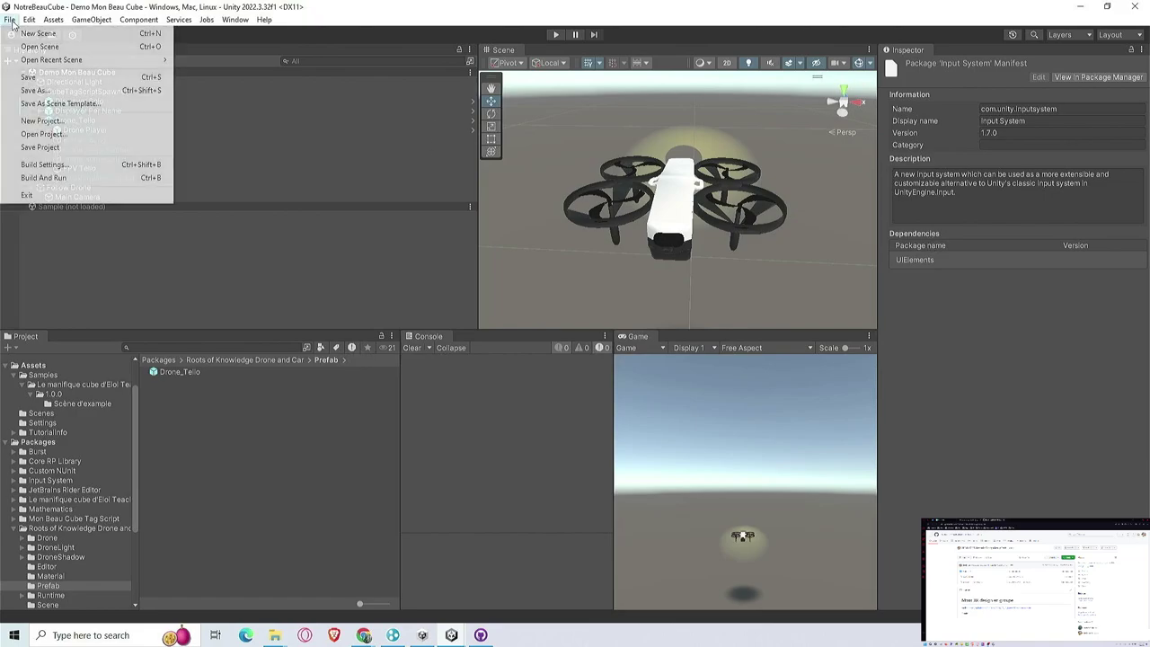
Create an Input System settings asset from the Input System Package project settings
left_click(79, 167)
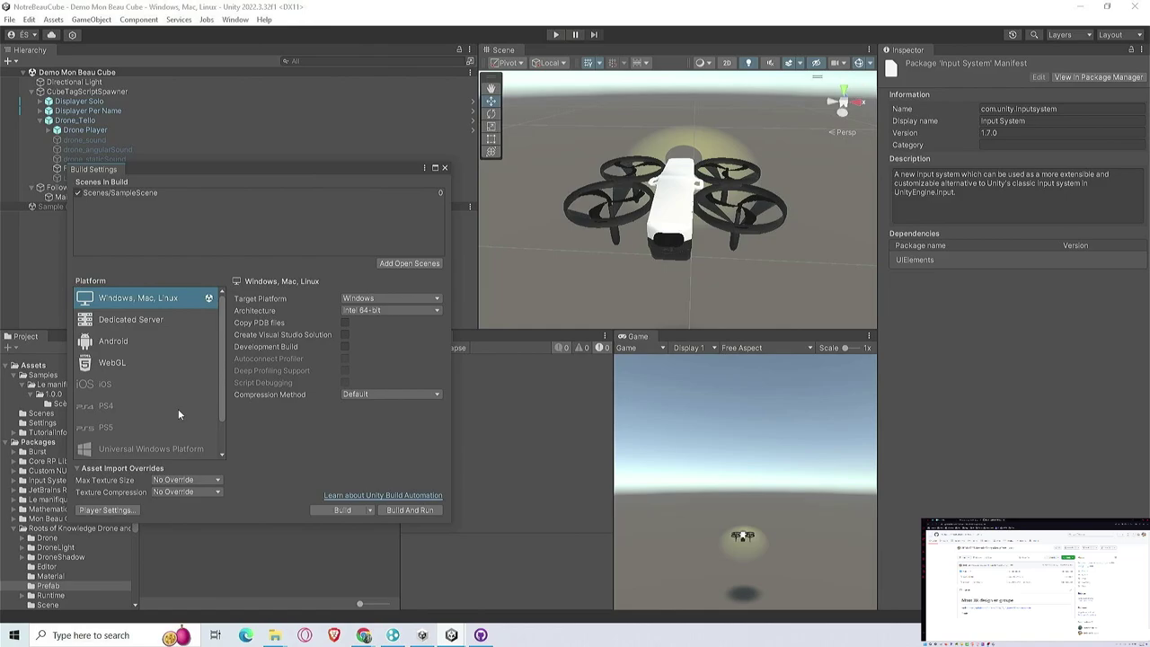
left_click(108, 510)
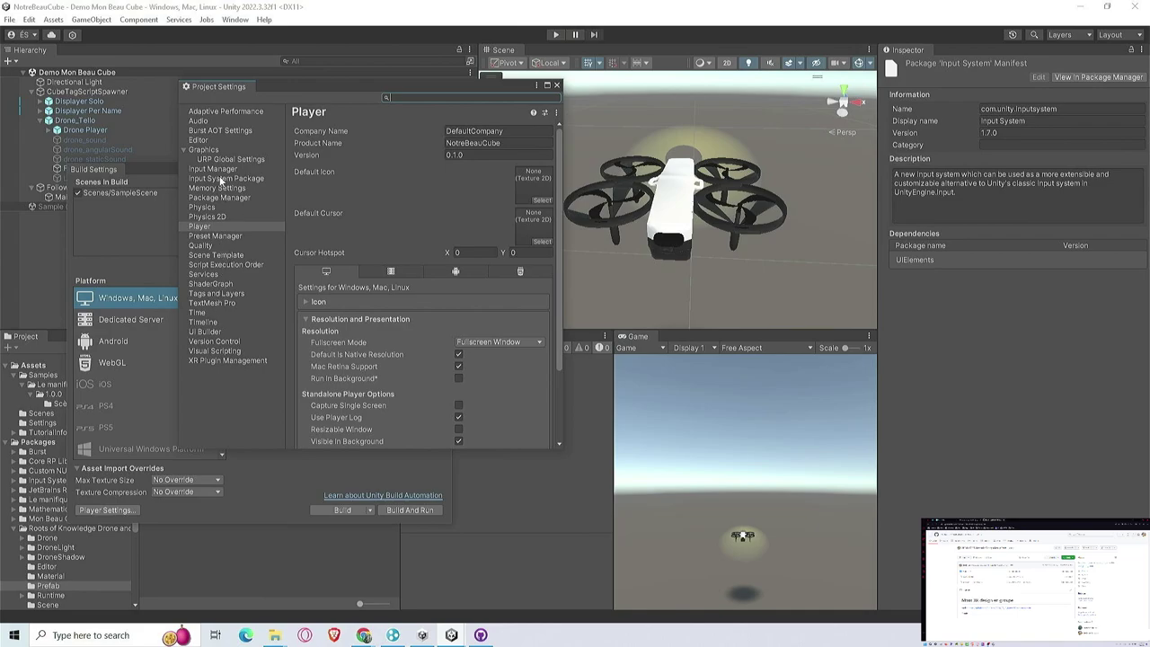
left_click(222, 170)
left_click(226, 179)
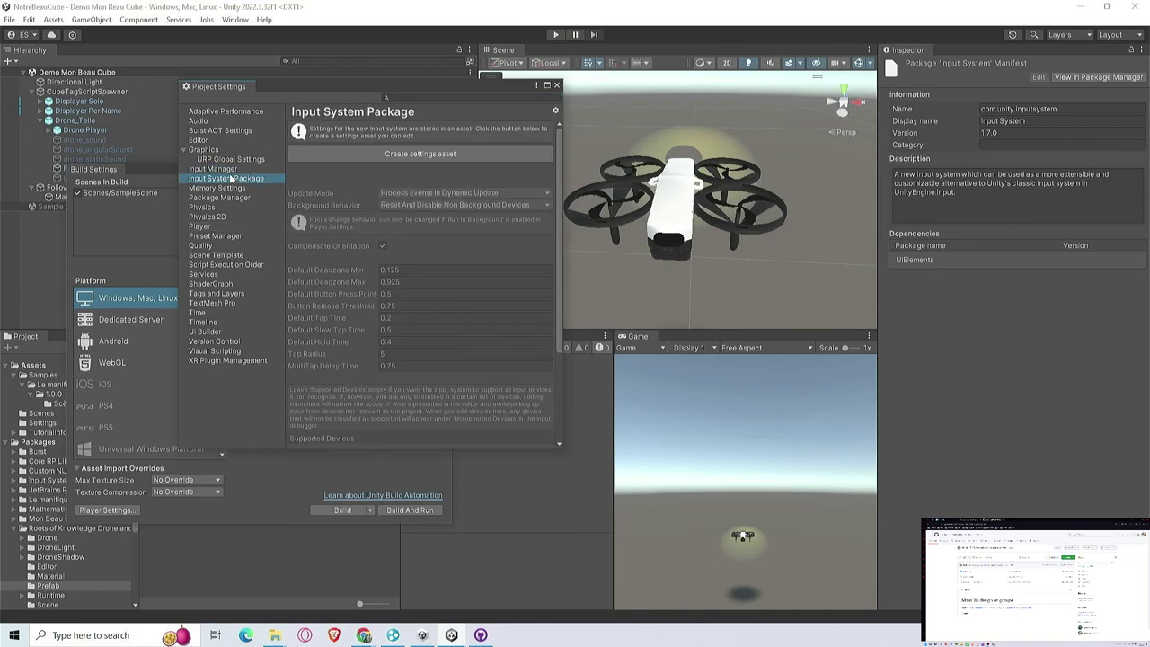
left_click(378, 160)
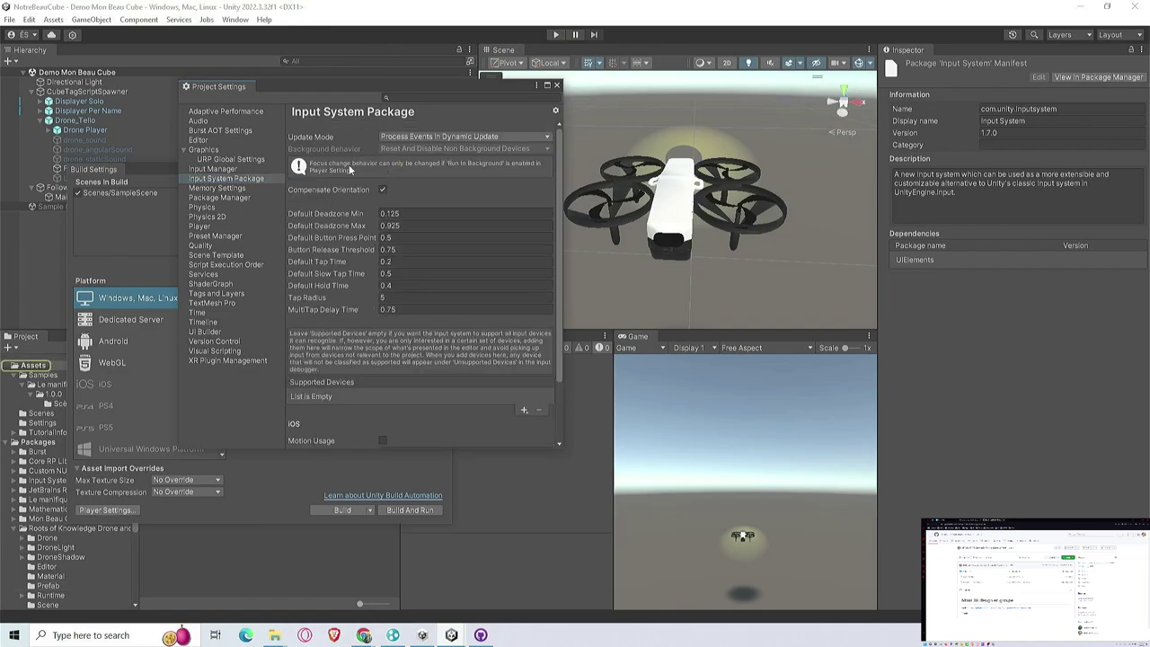
left_click(556, 85)
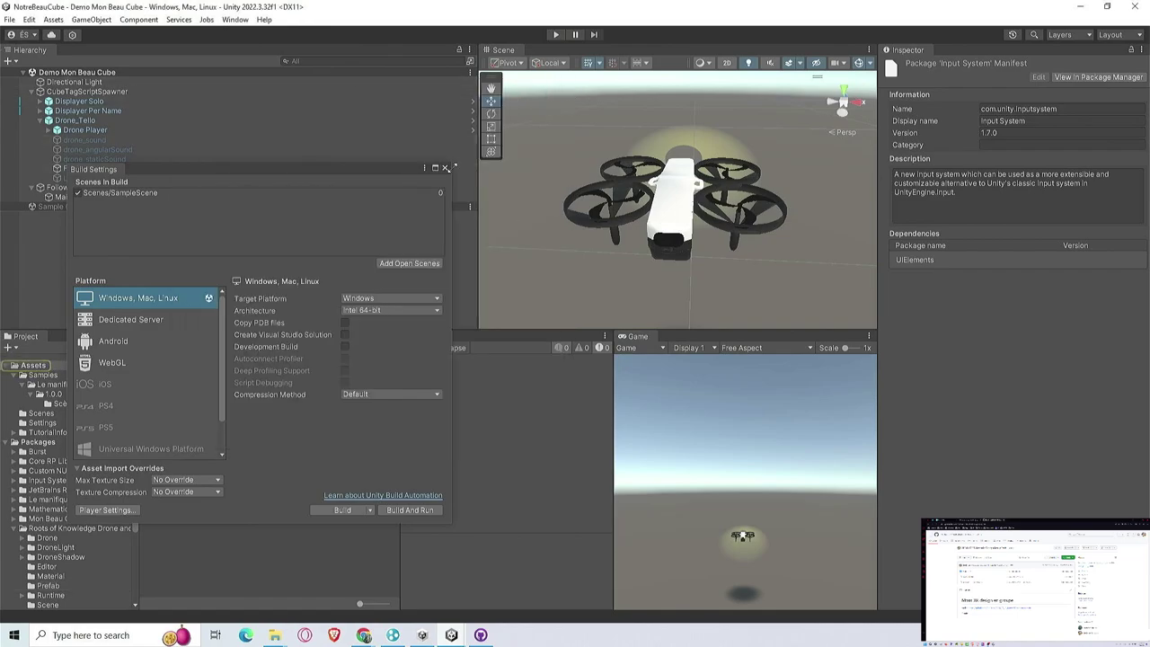
Enable Run In Background in the Player settings and close Project Settings
left_click(106, 509)
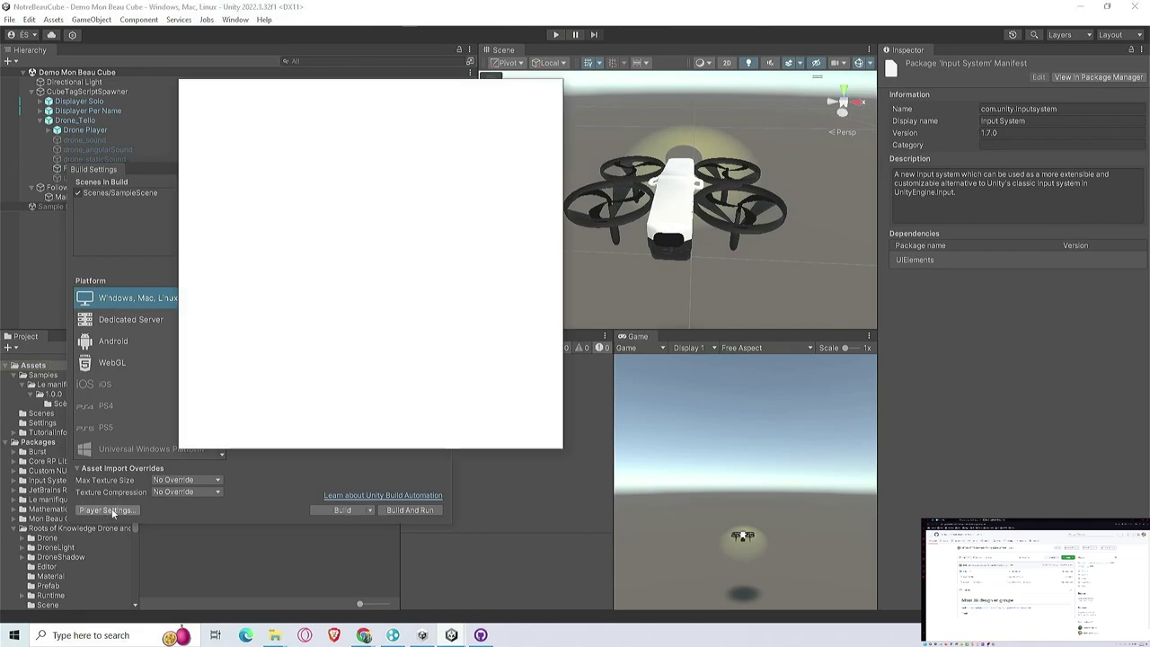
scroll(422, 328, "down", 3)
left_click(457, 281)
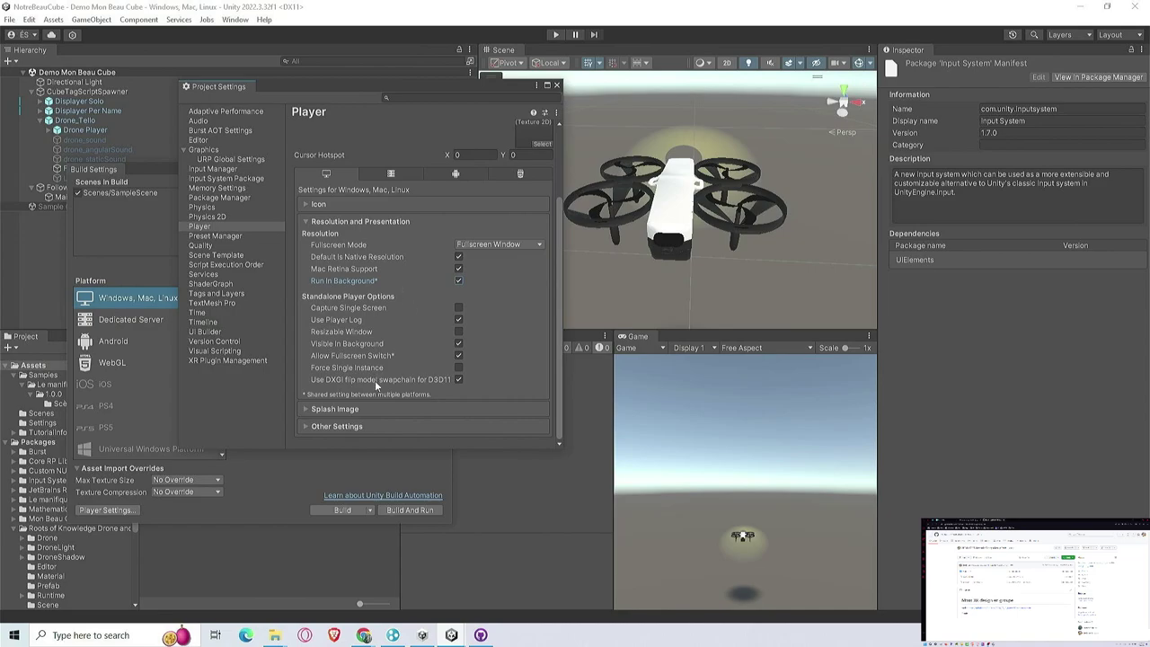
left_click(377, 426)
scroll(395, 361, "down", 3)
scroll(398, 361, "down", 3)
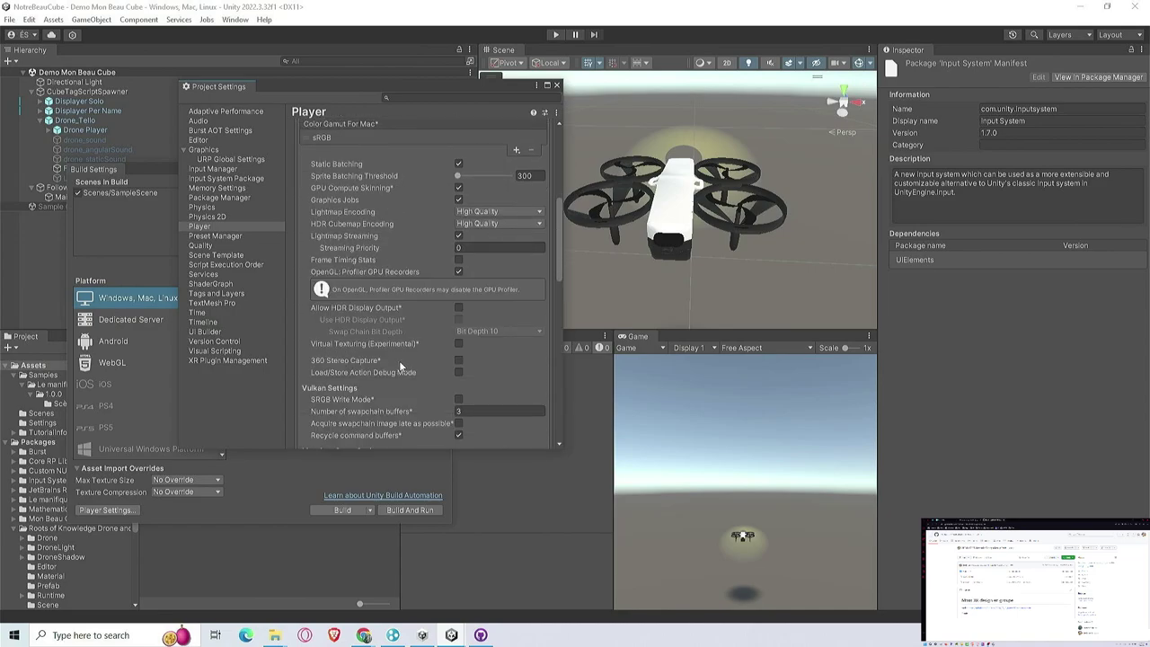
scroll(403, 353, "down", 3)
scroll(415, 343, "down", 3)
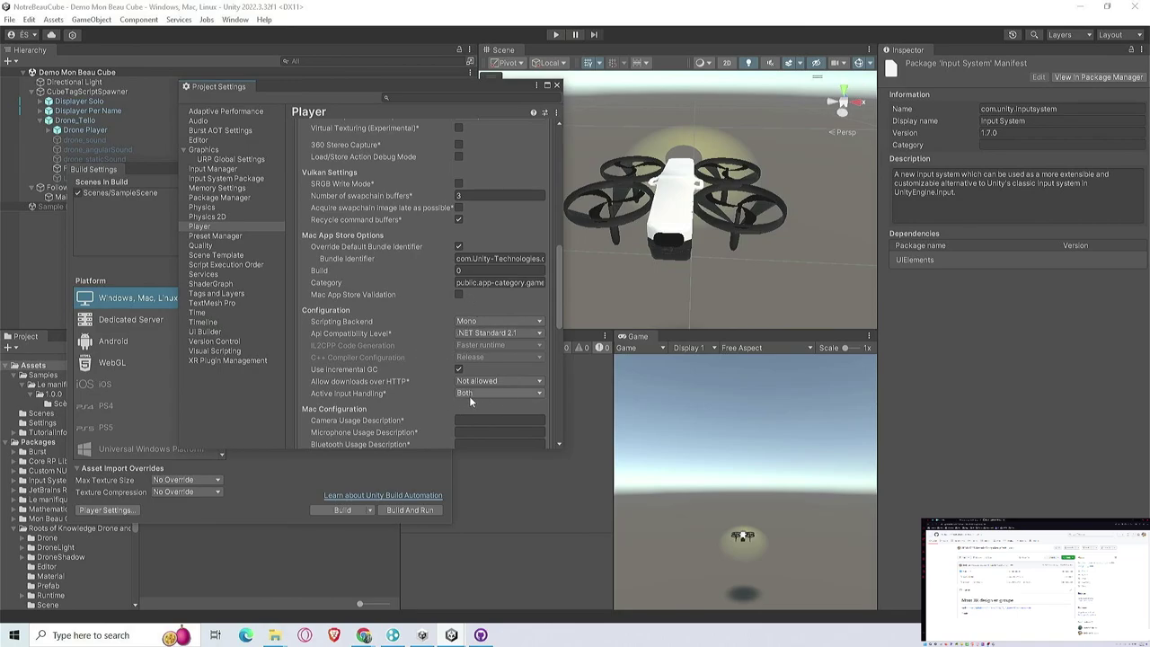
left_click(556, 85)
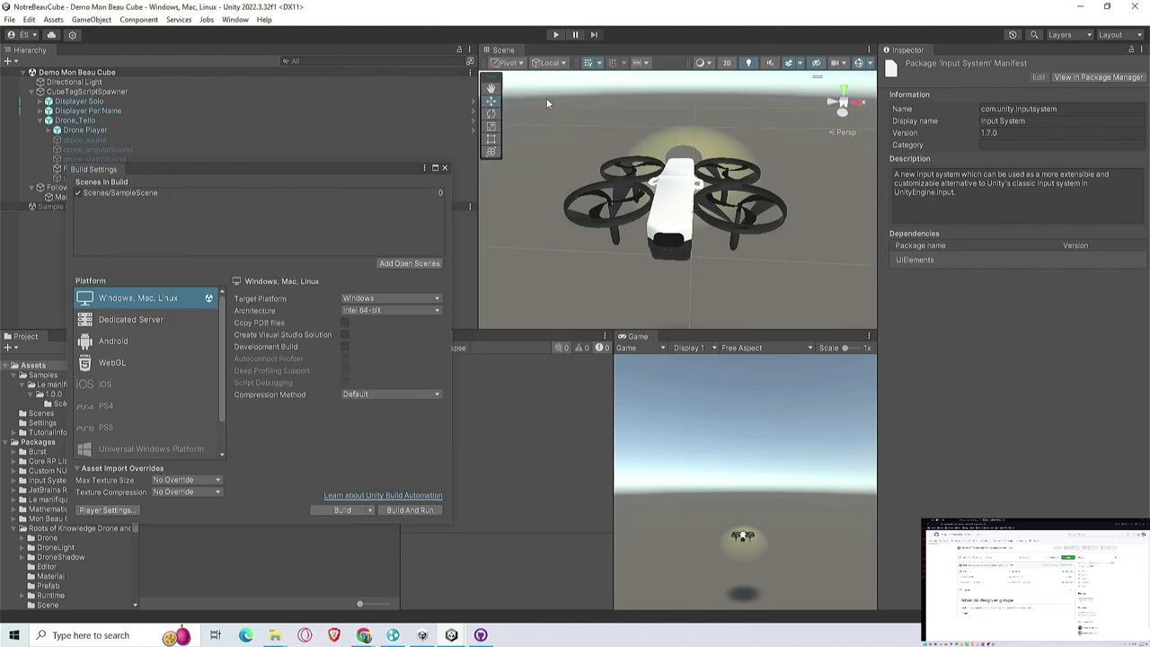
left_click(443, 168)
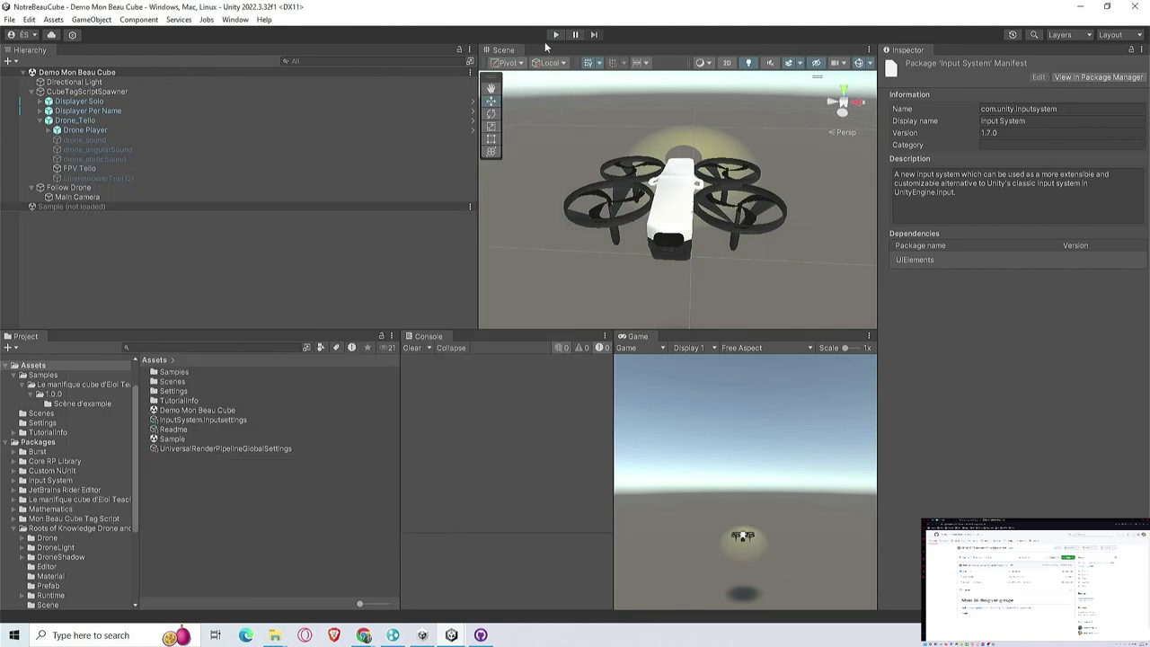
left_click(555, 35)
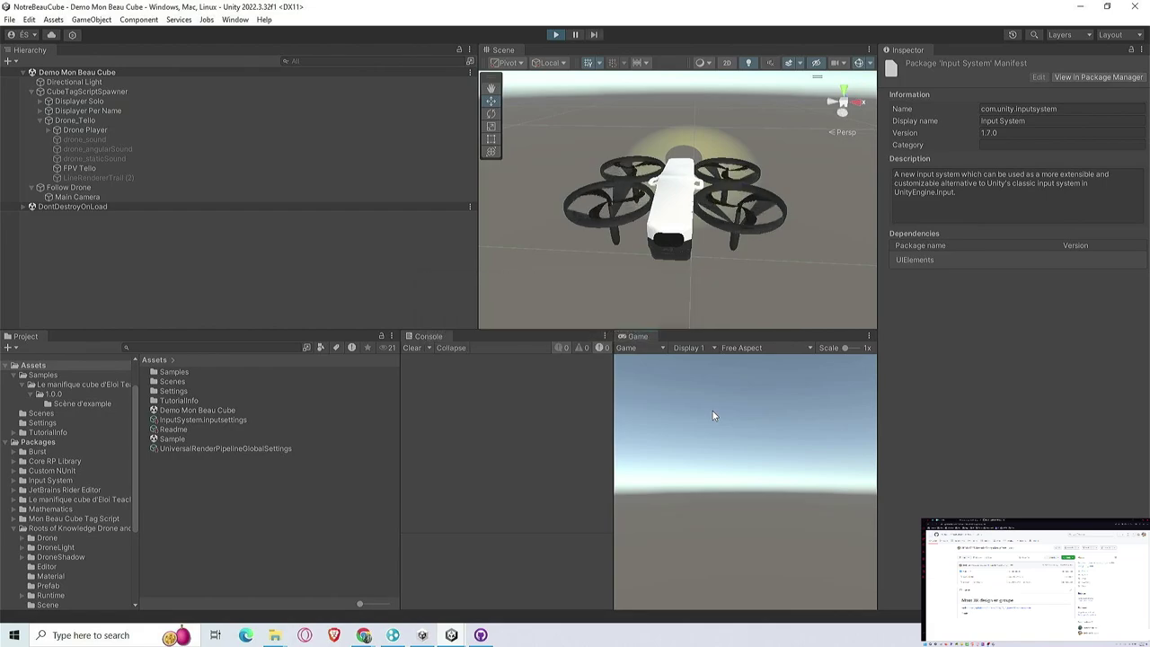
left_click(106, 168)
left_click(90, 119)
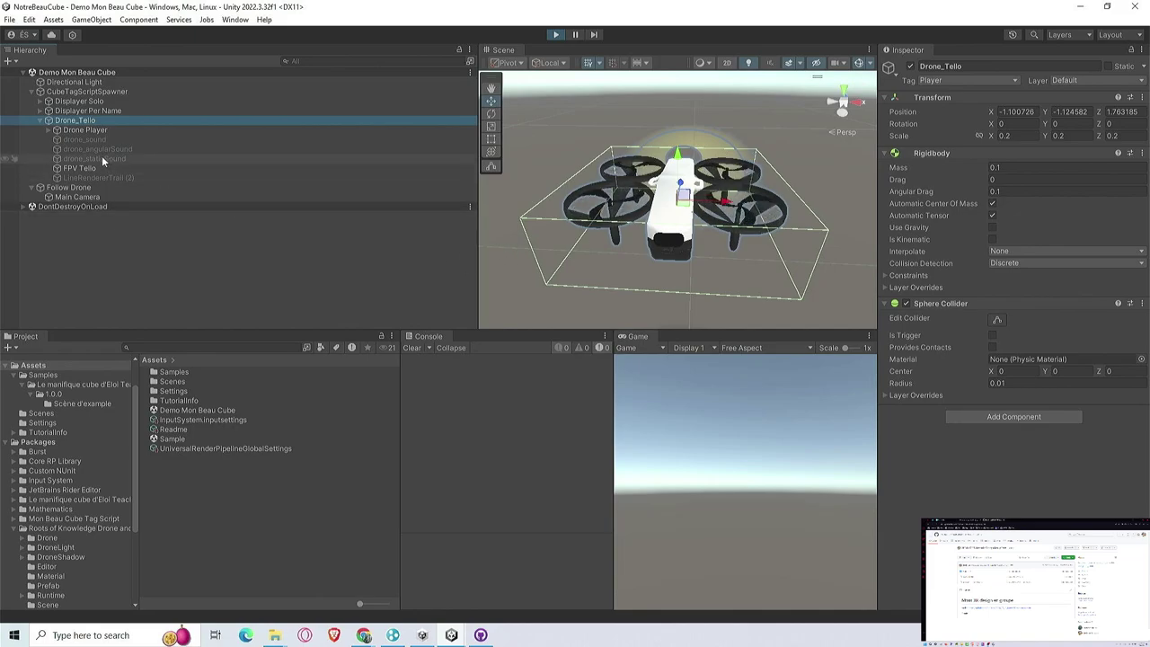
left_click(199, 168)
left_click_drag(1022, 232, 1009, 232)
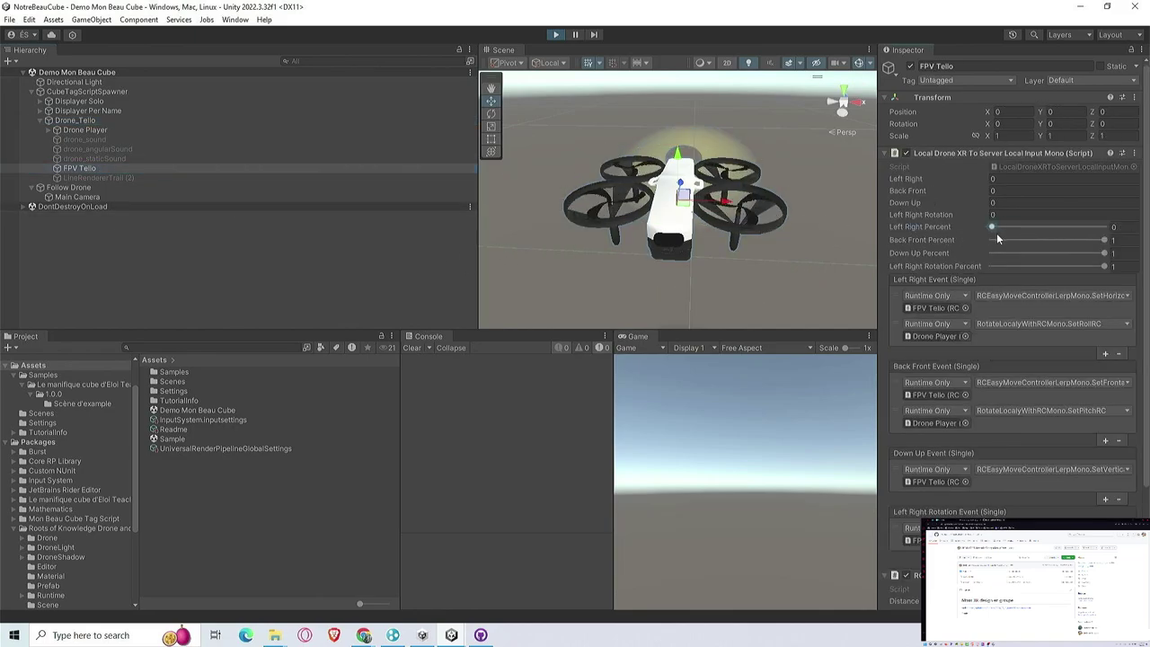
scroll(760, 233, "down", 2)
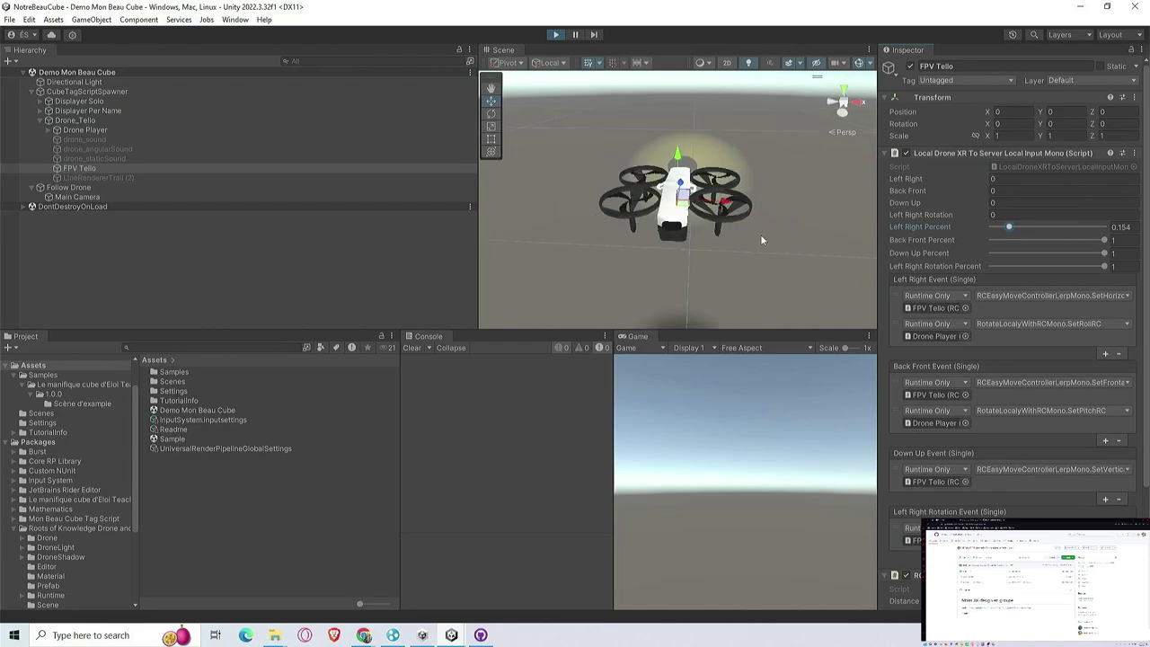
scroll(760, 234, "down", 3)
scroll(762, 234, "down", 2)
scroll(756, 233, "down", 1)
scroll(756, 234, "down", 2)
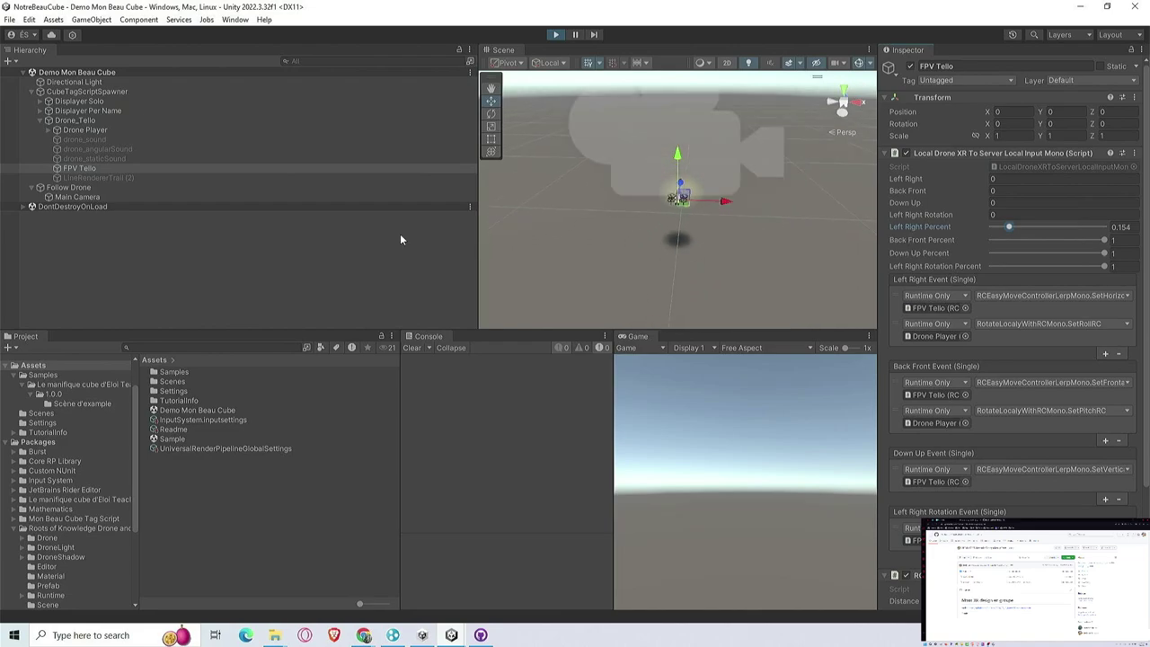
left_click(1051, 240)
left_click(1063, 253)
left_click(1088, 266)
scroll(952, 336, "down", 3)
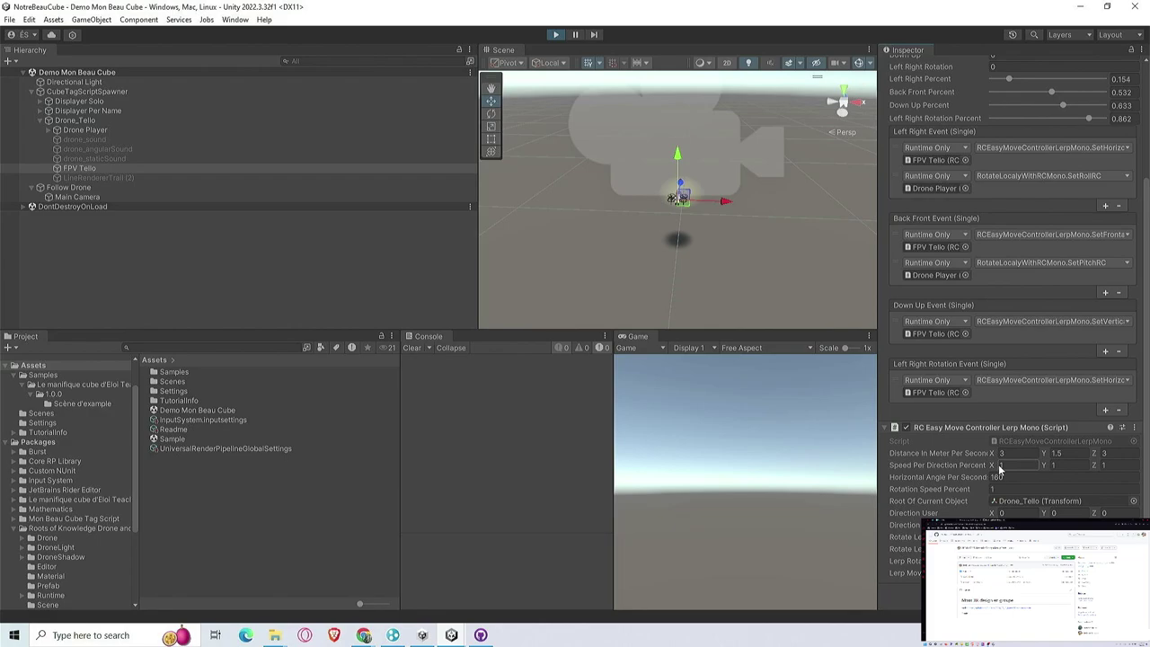
left_click_drag(991, 468, 1006, 468)
left_click_drag(995, 512, 1013, 510)
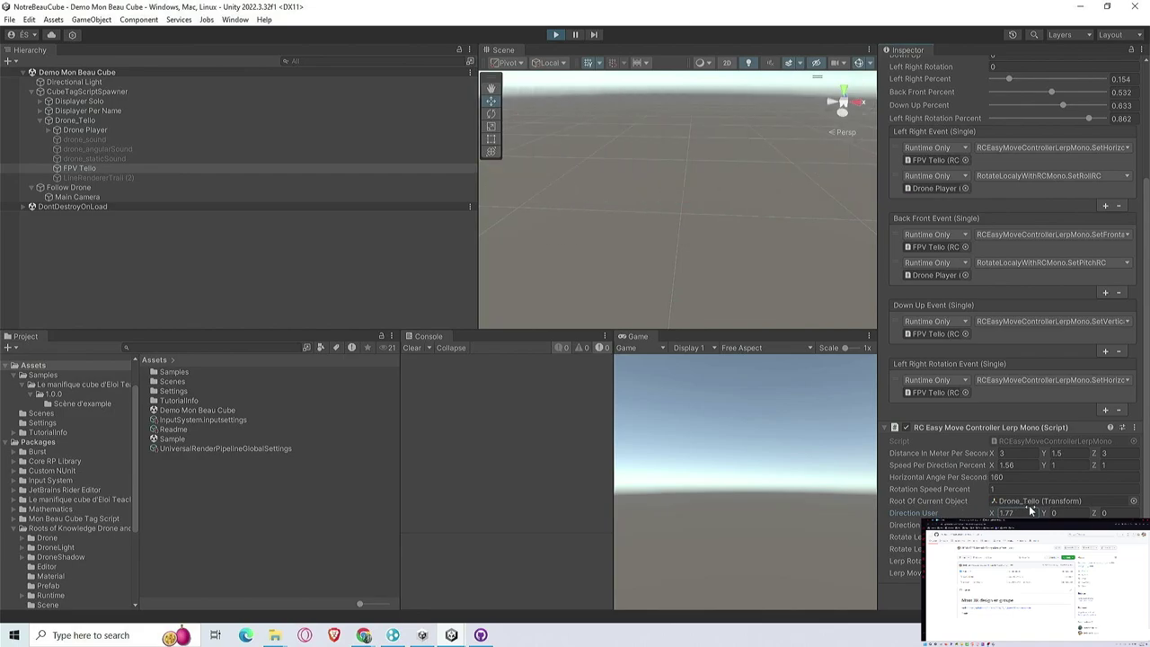
left_click(555, 35)
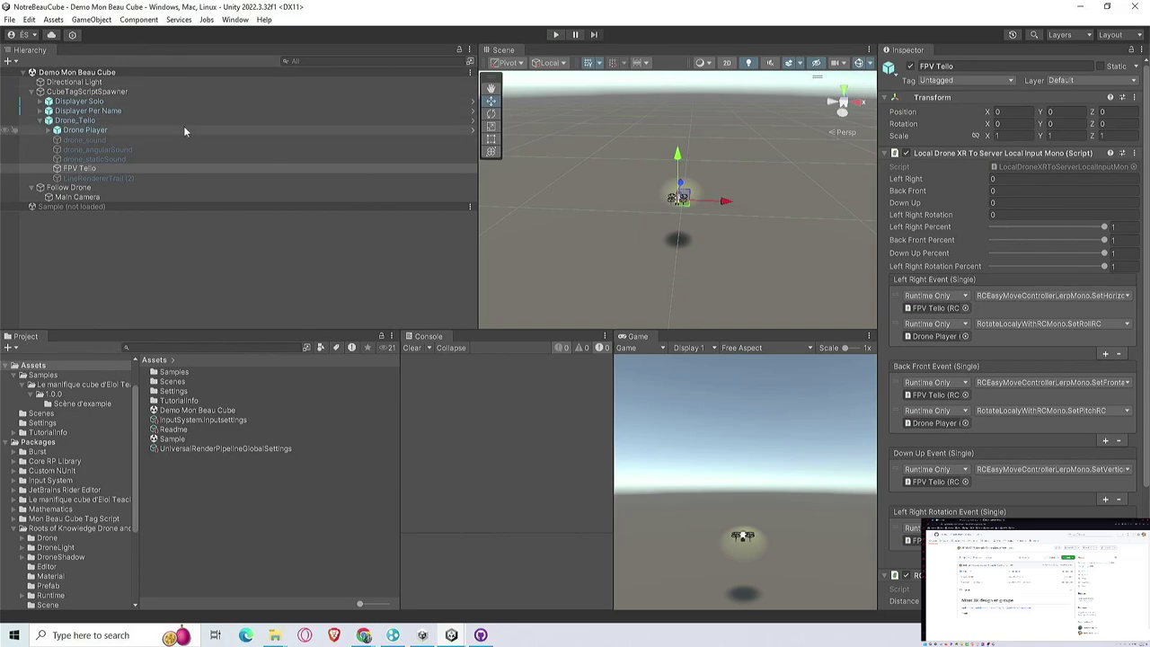
Open the Input Debugger and browse the Touchscreen, Pen and Keyboard devices
left_click(237, 19)
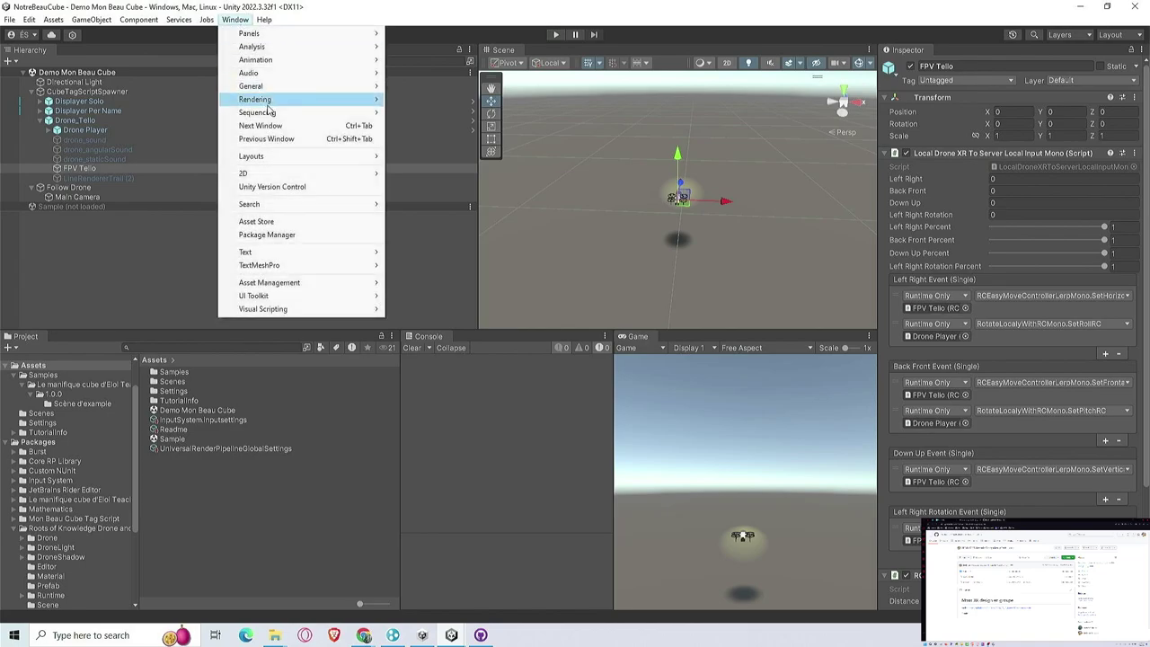
mouse_move(304, 46)
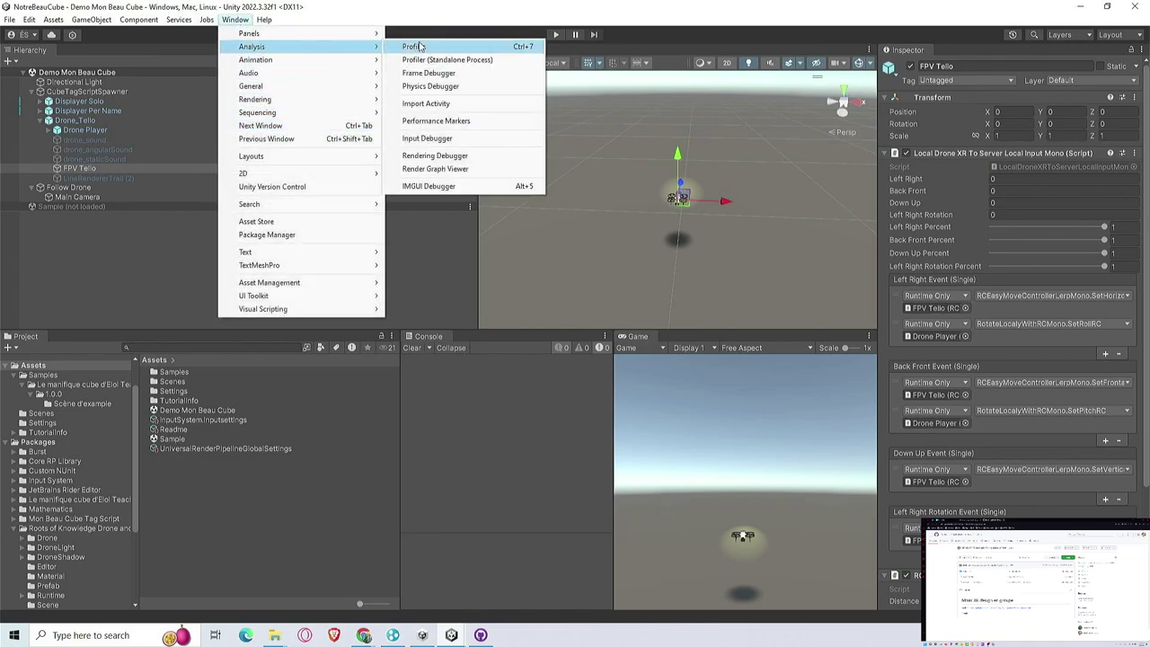
left_click(427, 137)
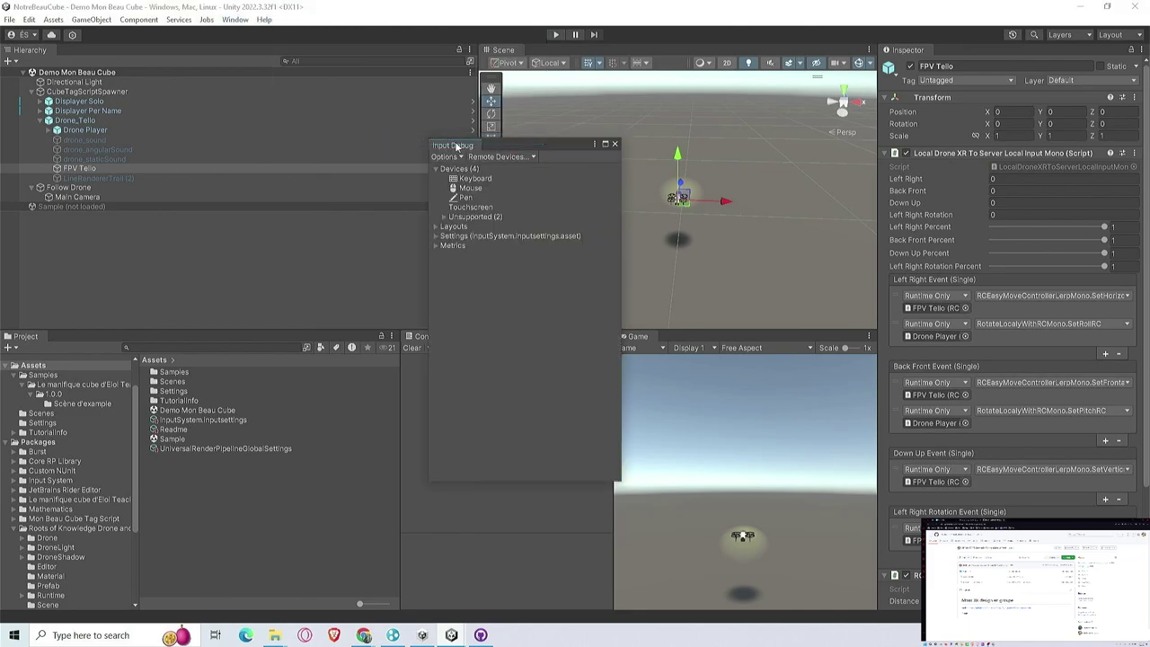
left_click(442, 217)
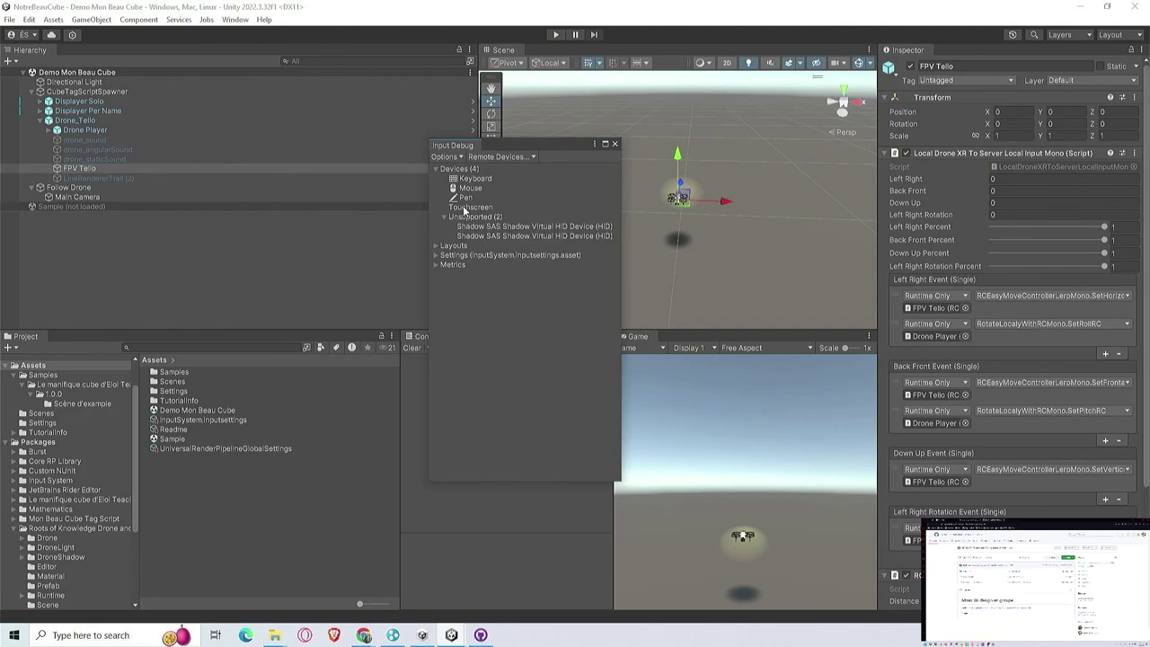
left_click(466, 206)
left_click(469, 195)
left_click(480, 179)
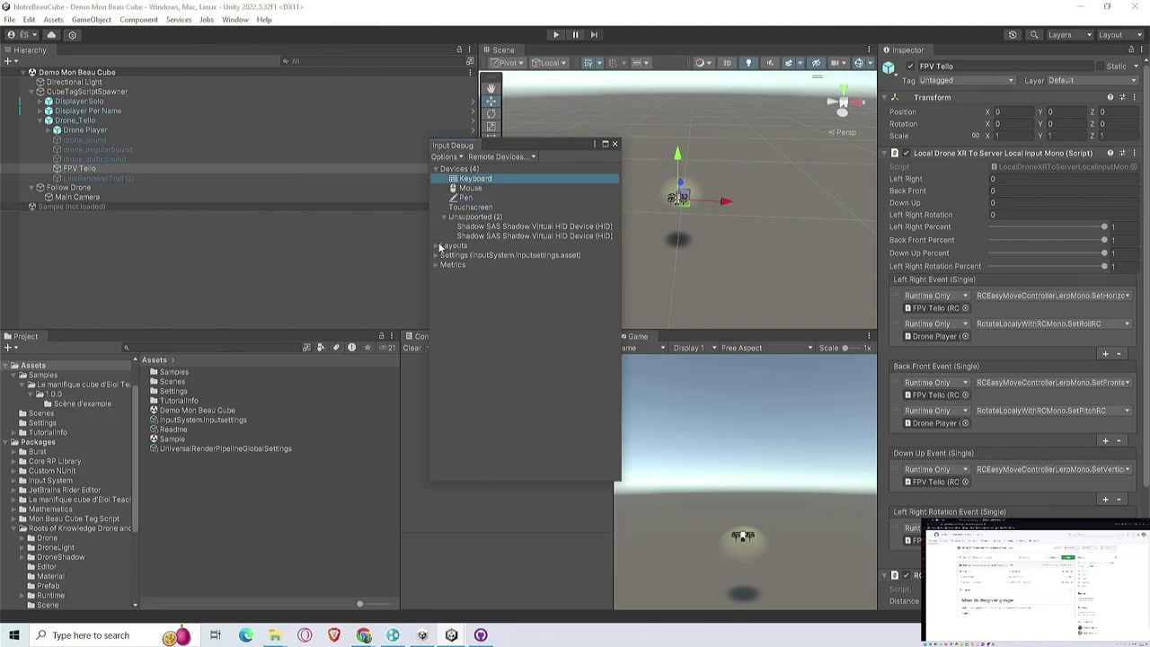
Browse the Input Debugger's Layouts, Metrics and Settings entries and unsupported devices
left_click(444, 248)
left_click(439, 256)
left_click(434, 246)
left_click(434, 246)
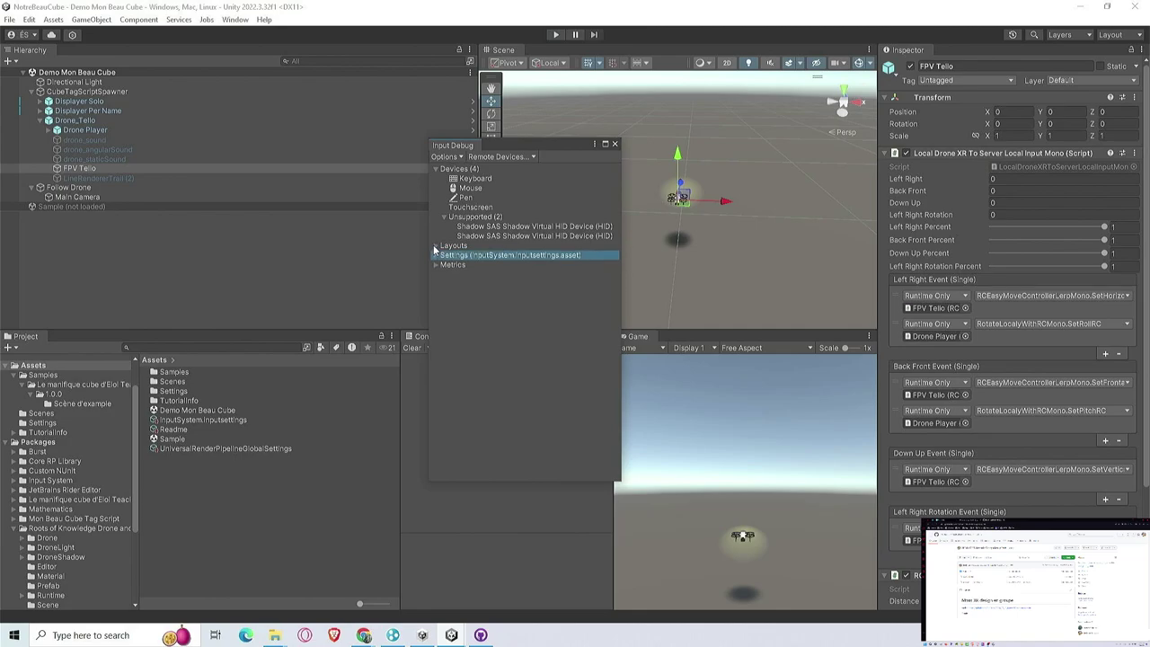
left_click(434, 246)
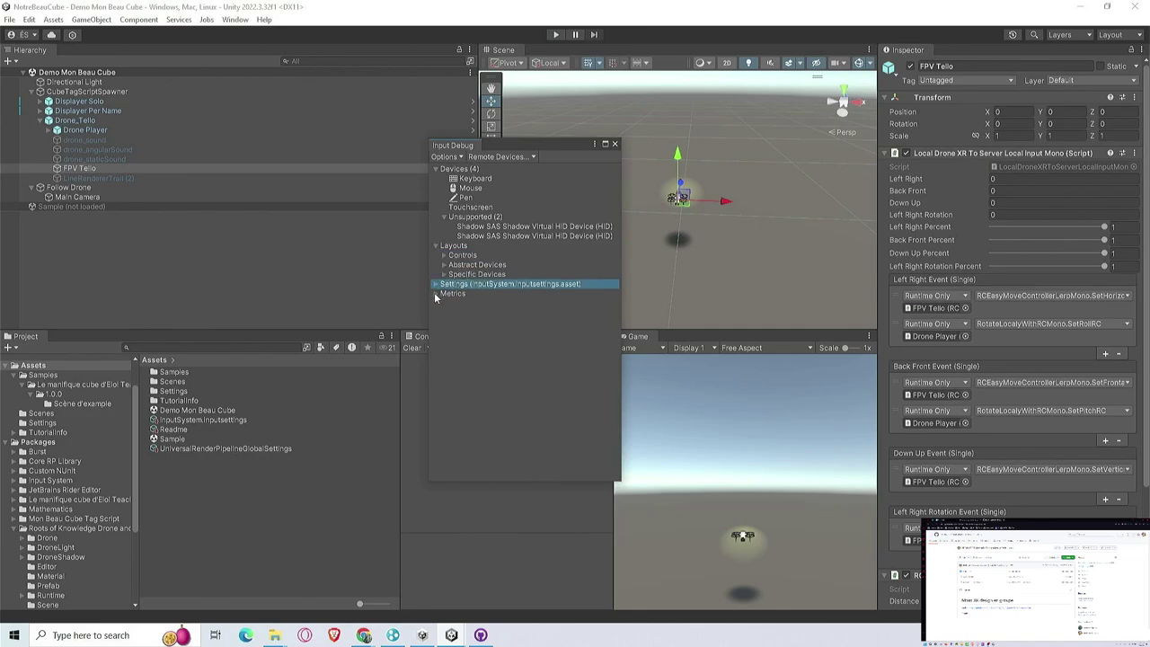
left_click(435, 293)
left_click(435, 284)
left_click(486, 208)
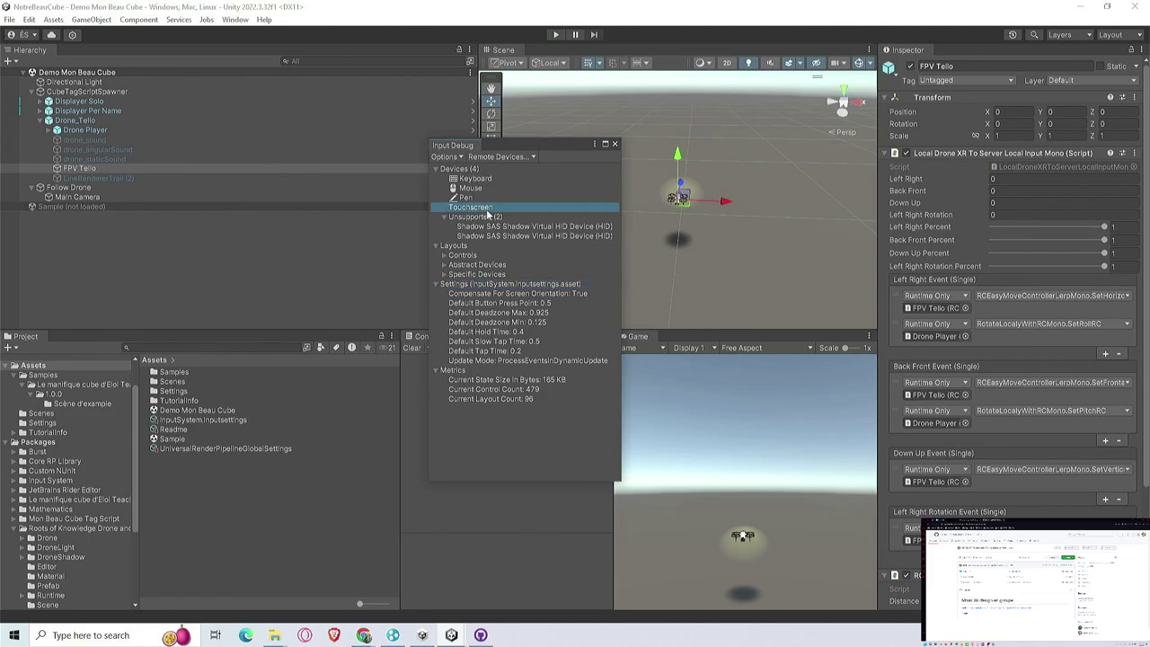
left_click(493, 216)
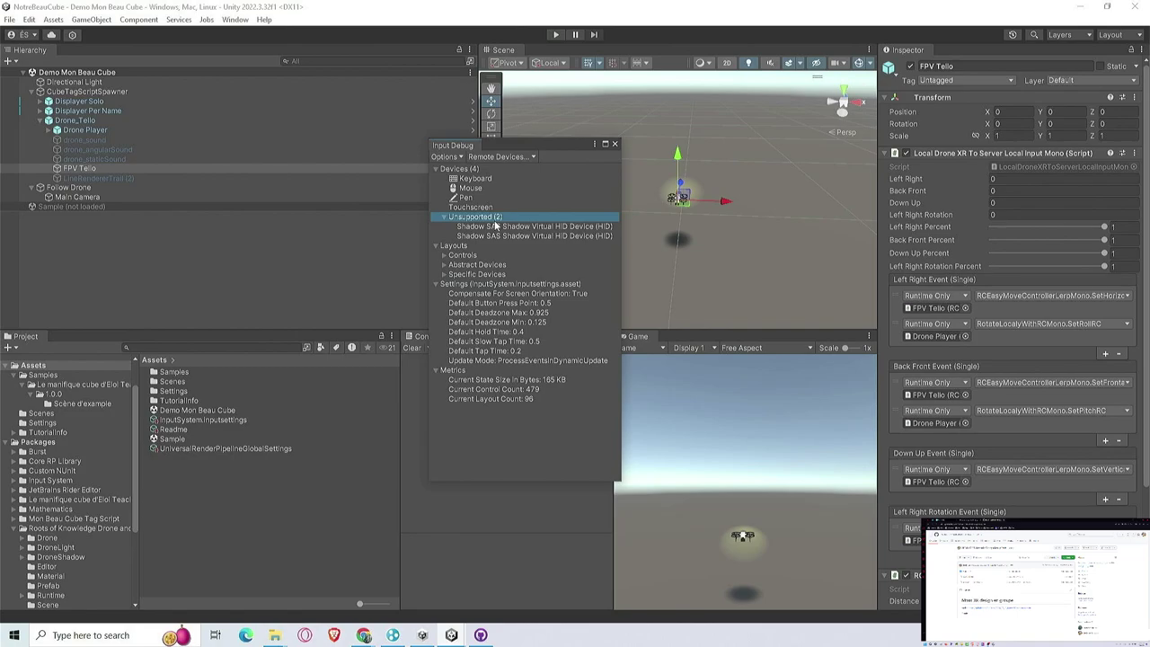
left_click(492, 257)
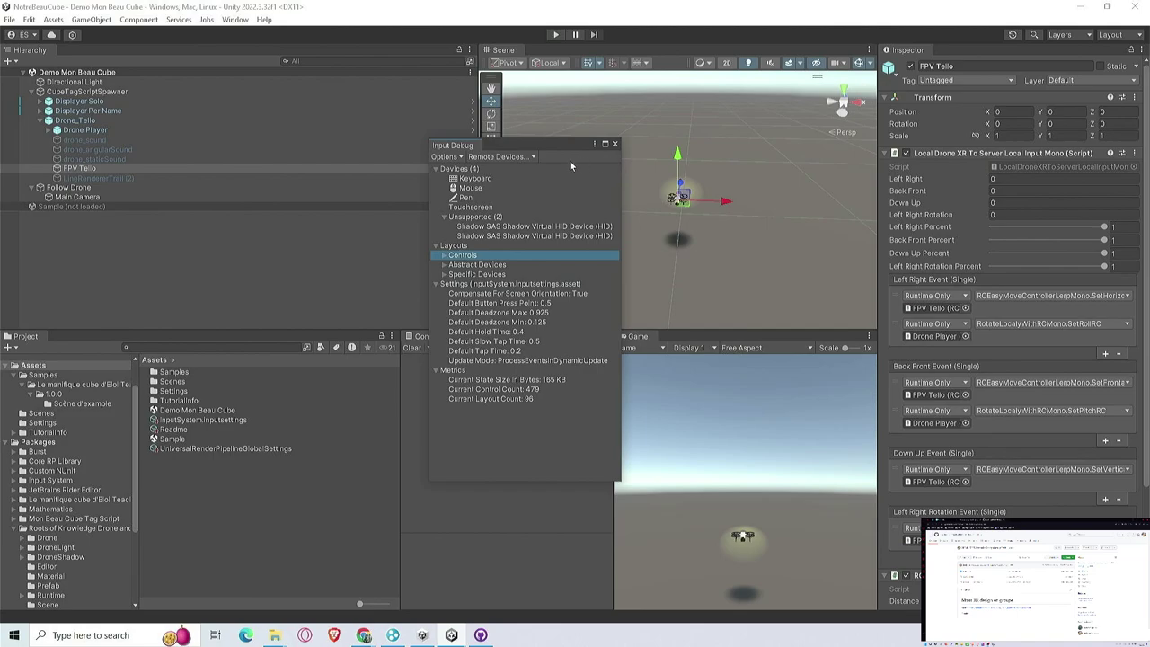
Close the Input Debugger, inspect Drone_Tello, then clear the Hierarchy selection
left_click(616, 144)
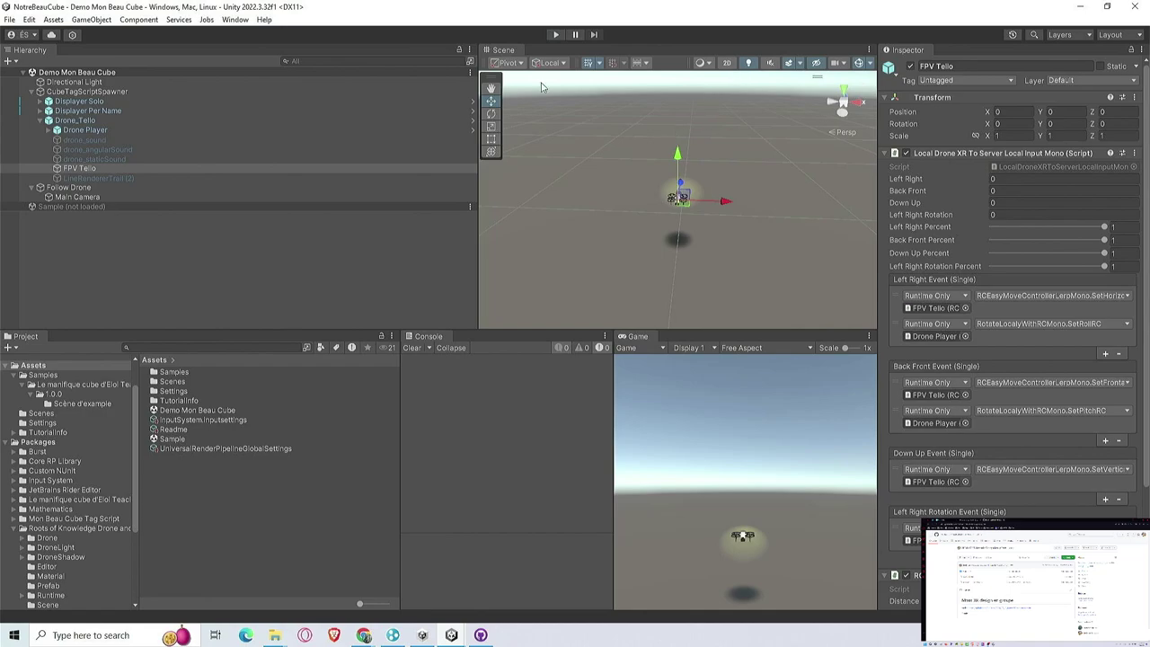
left_click(272, 122)
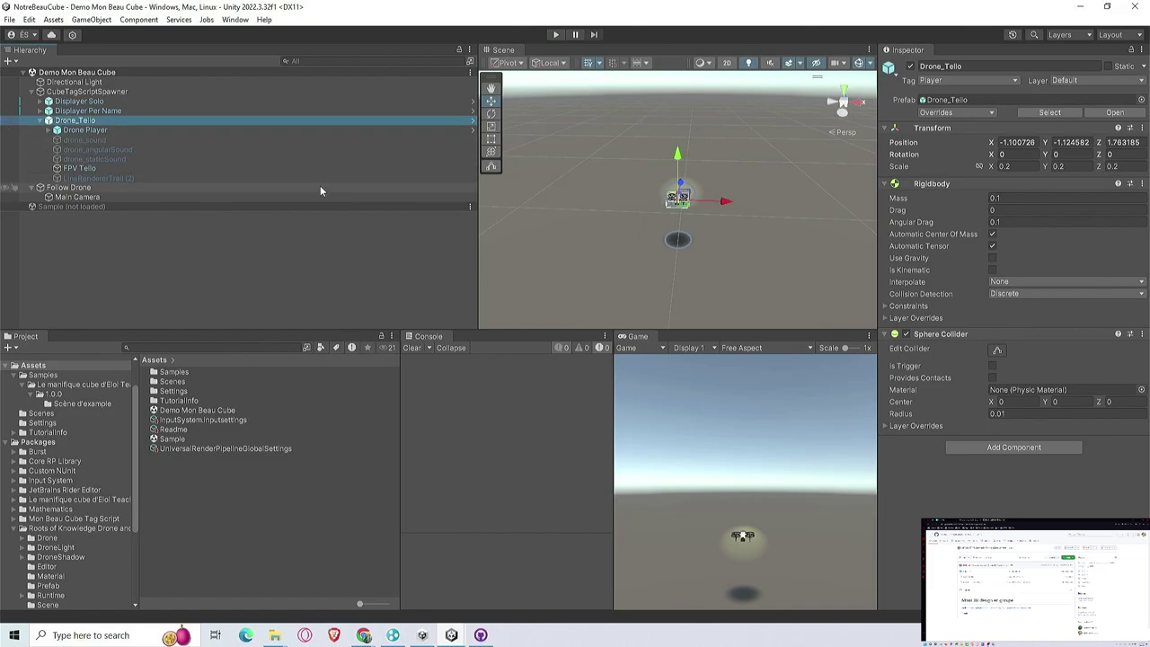
left_click(315, 235)
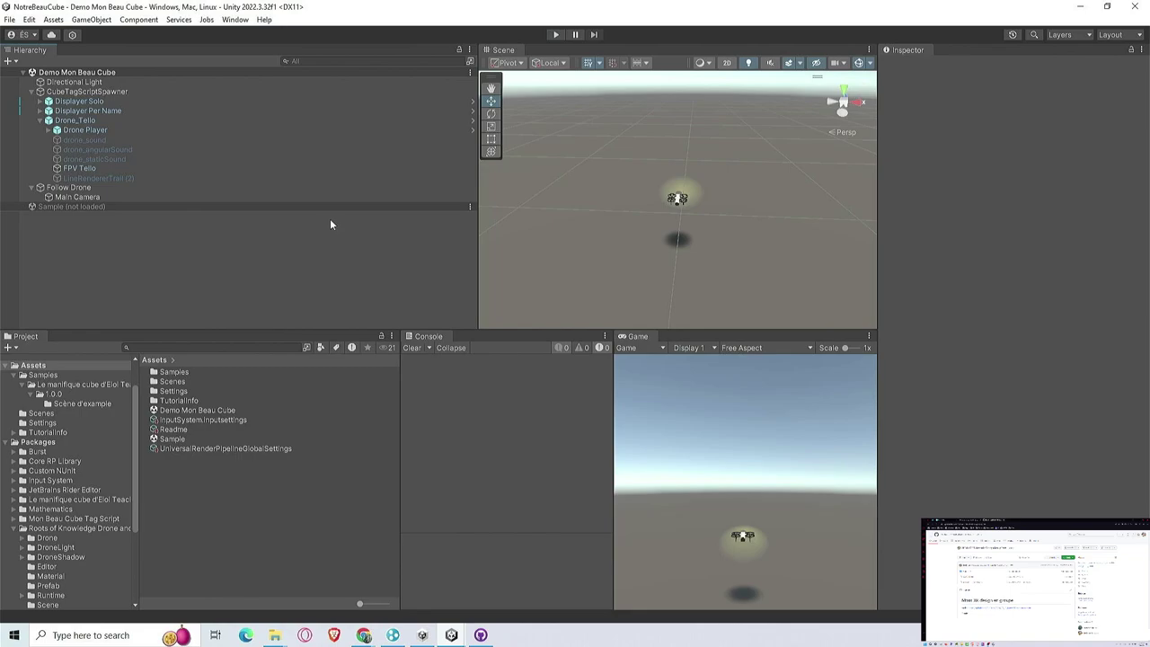
Inspect the drone_staticSound, Drone Player, Displayer Per Name and drone_sound objects
left_click(259, 159)
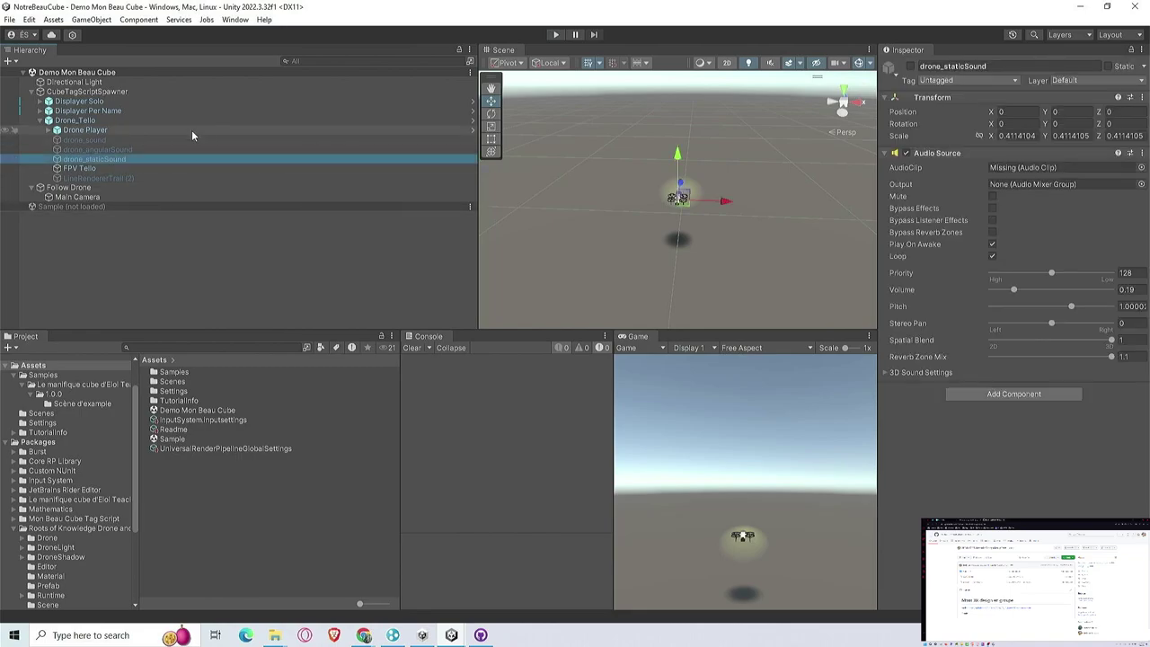
left_click(197, 132)
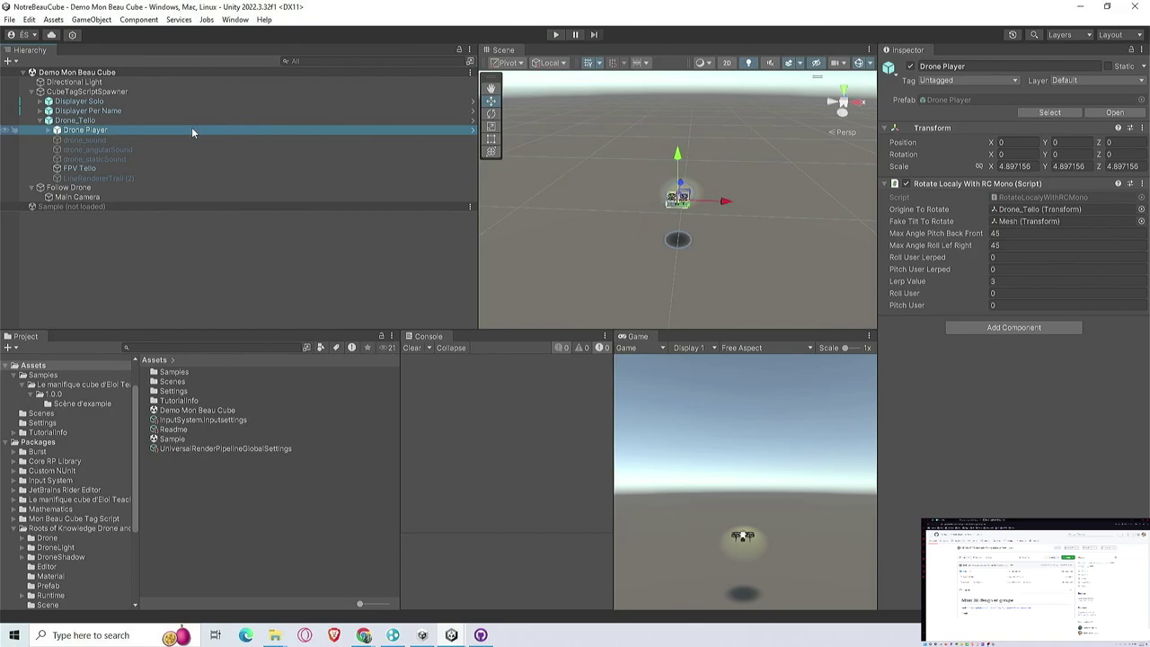
left_click(200, 111)
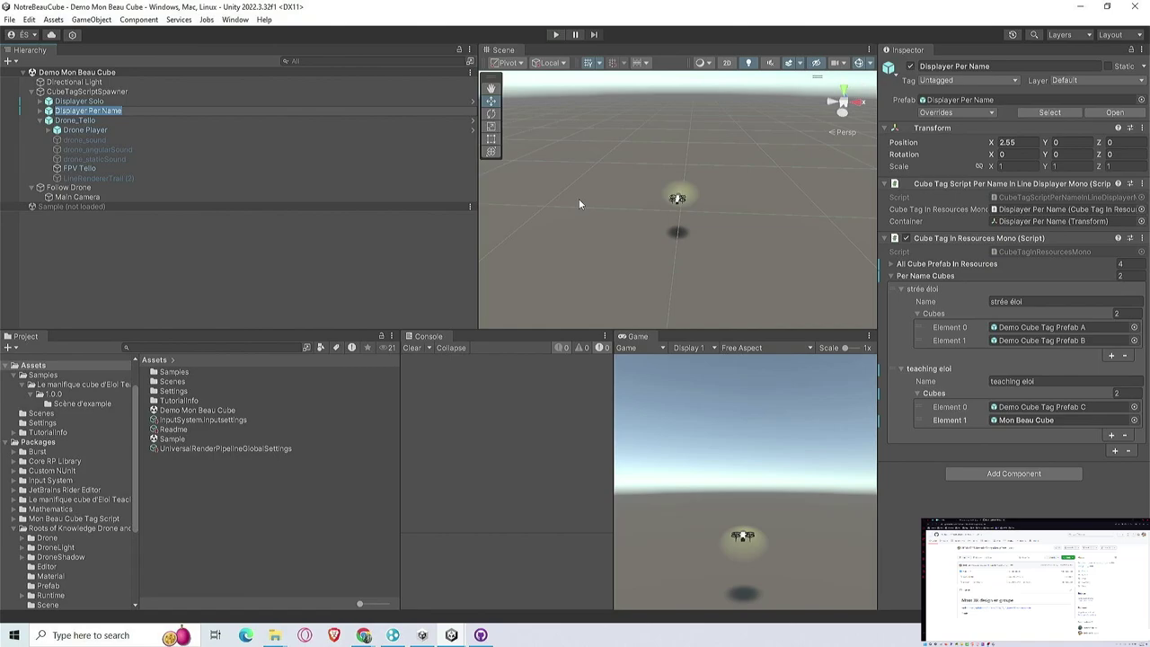
scroll(578, 200, "up", 3)
scroll(575, 203, "down", 2)
left_click(123, 141)
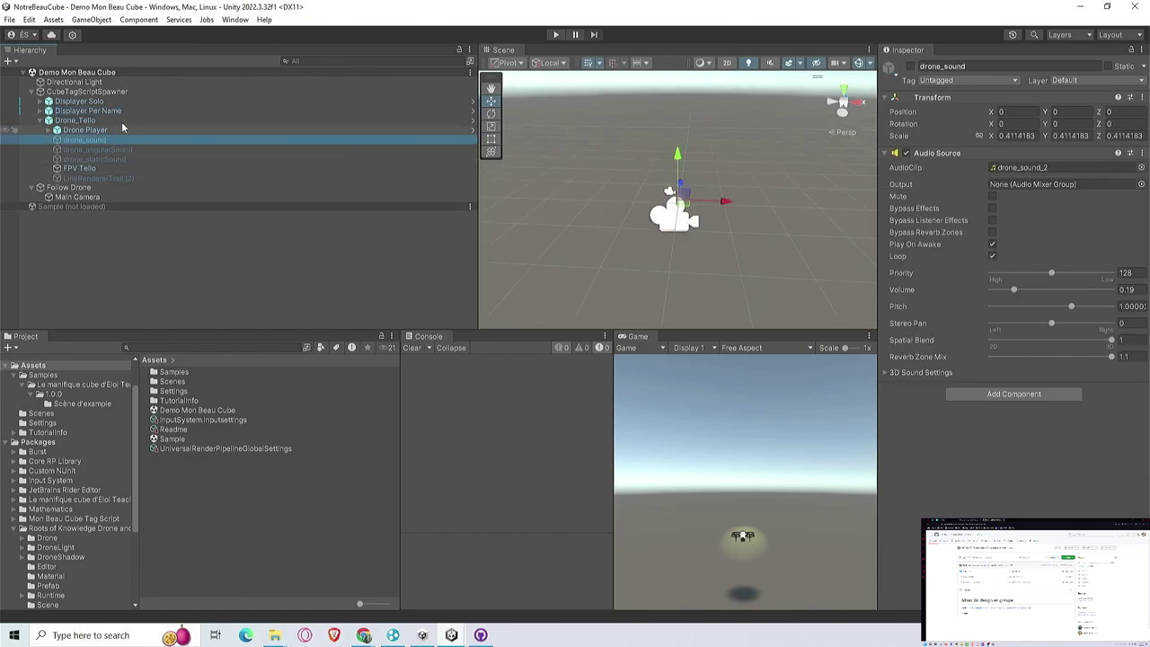
Frame the Displayer Per Name cubes in the Scene view and select the sphere-topped cube
double_click(131, 109)
left_click(727, 179)
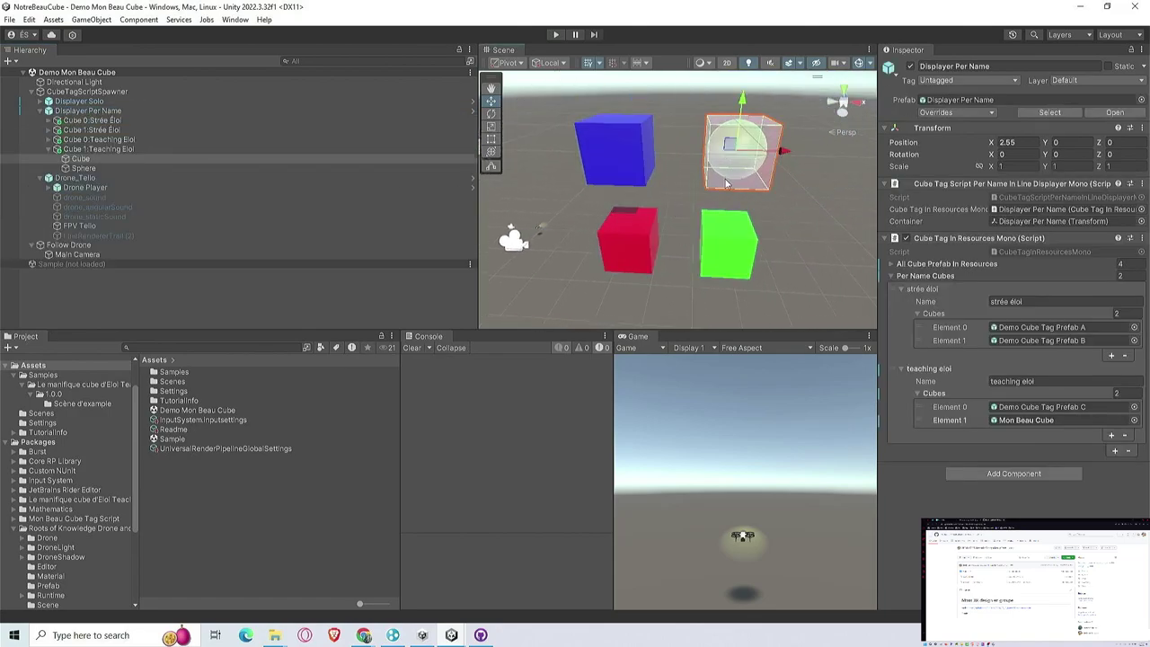
scroll(735, 196, "down", 3)
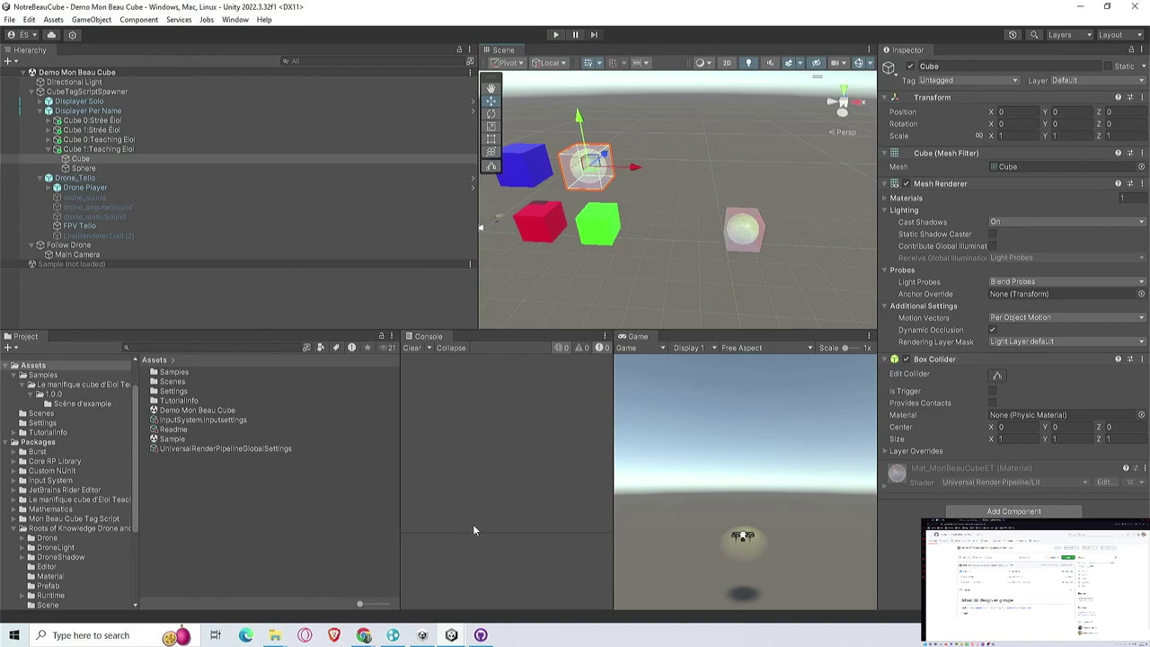
left_click(364, 635)
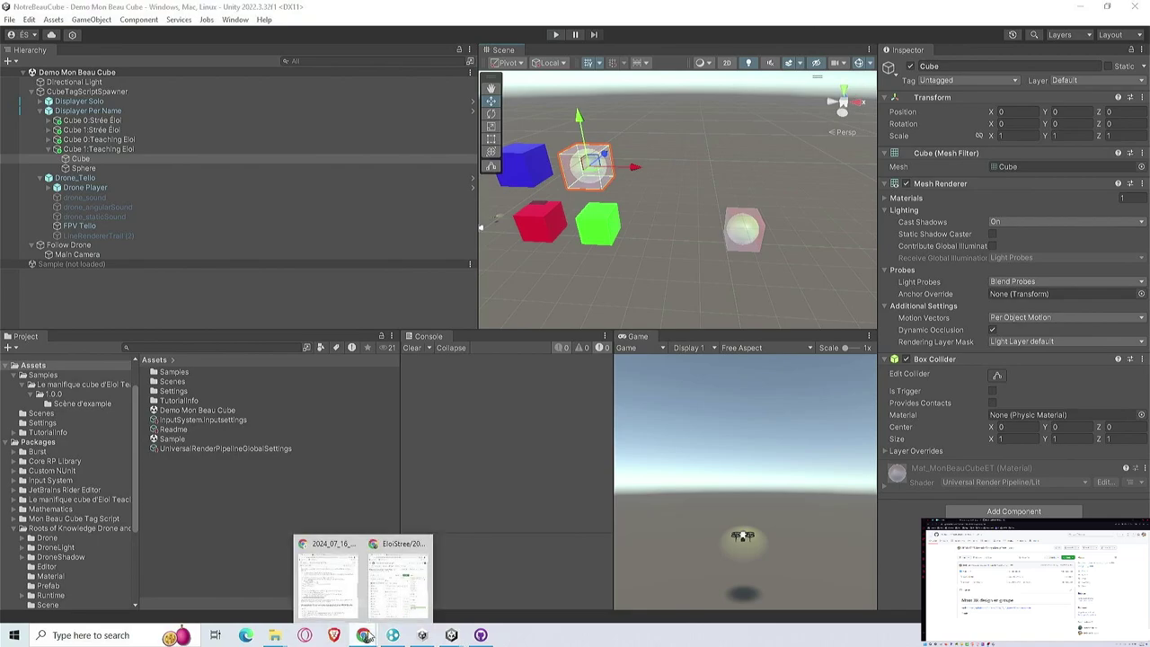
left_click(330, 579)
left_click(278, 444)
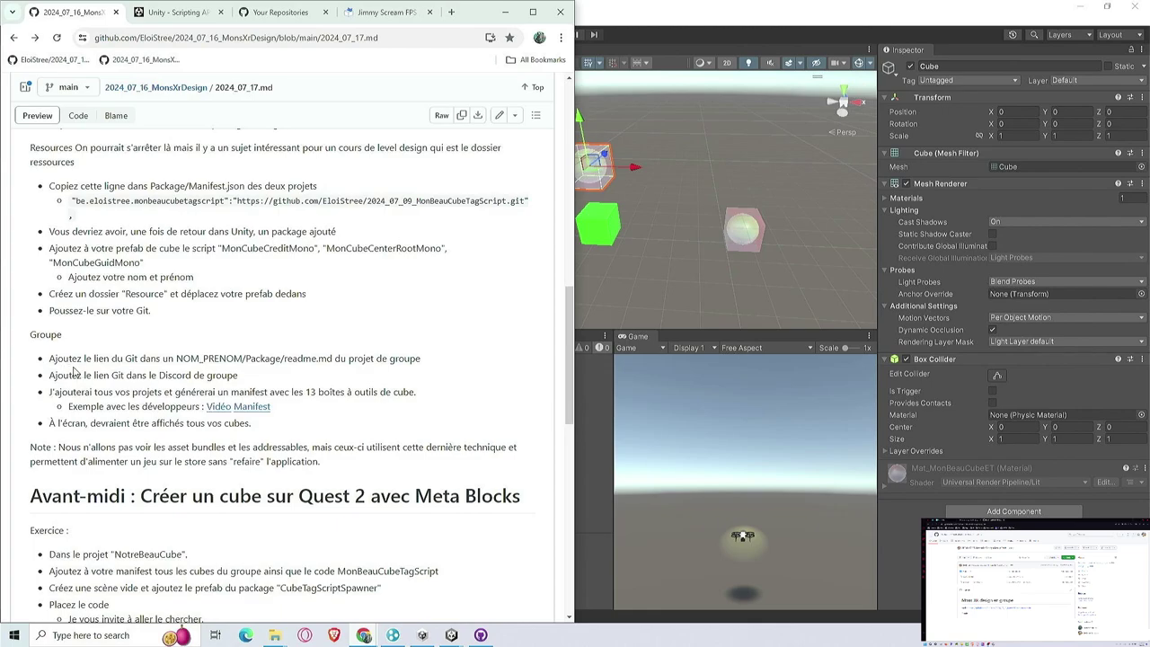
left_click_drag(51, 358, 274, 425)
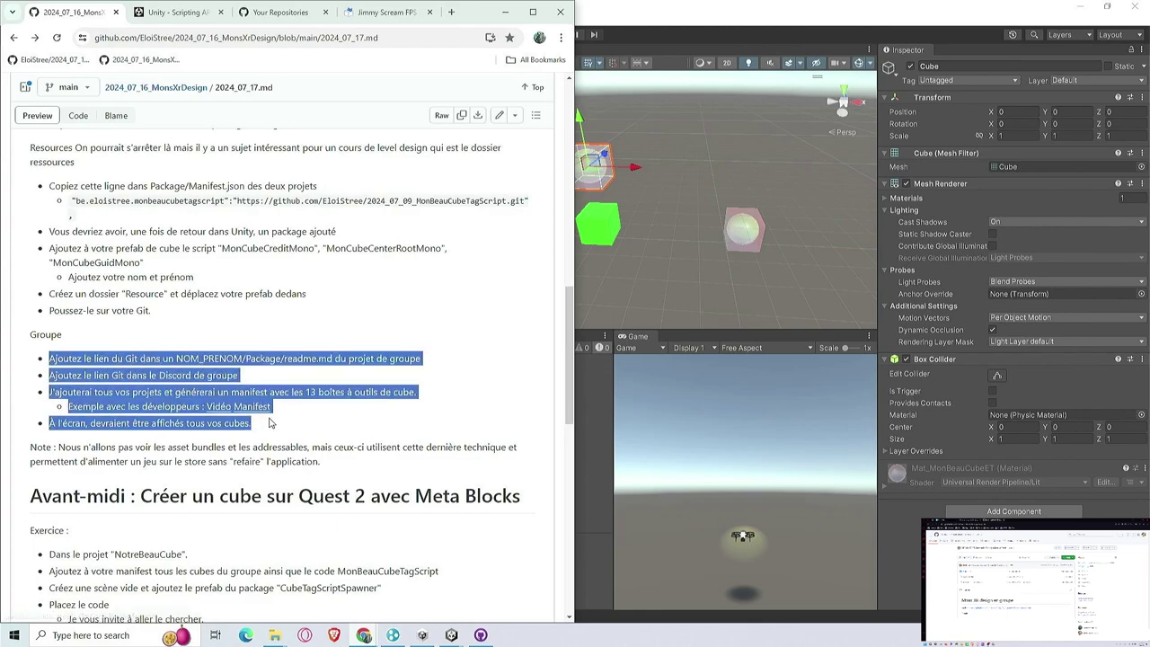
scroll(253, 430, "down", 2)
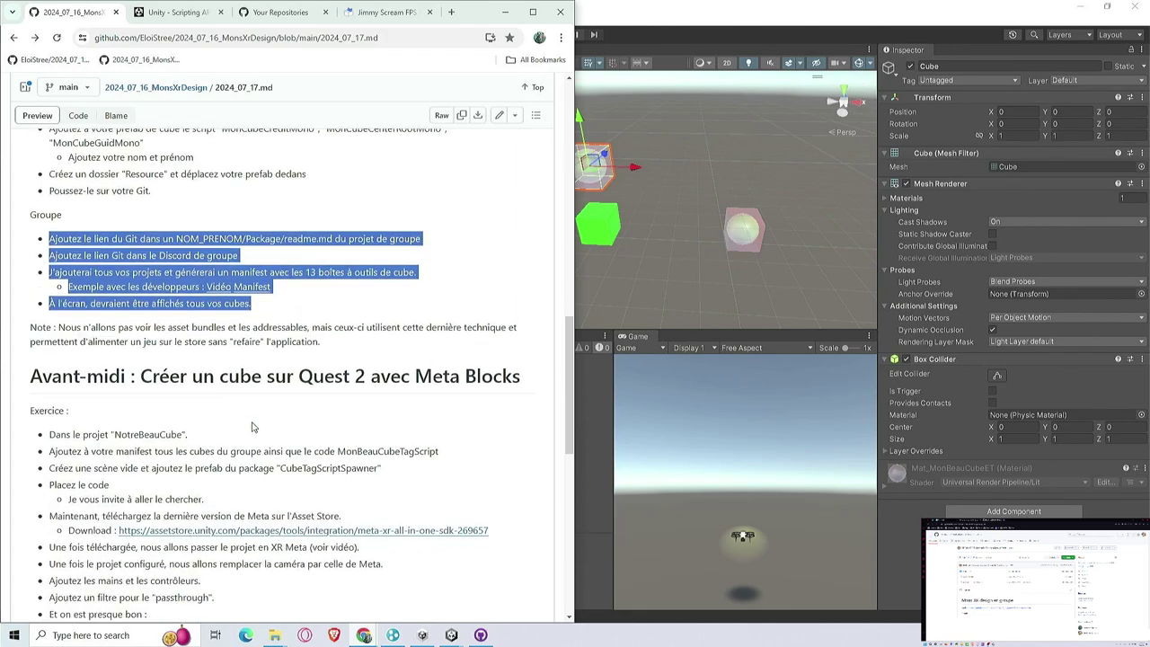
left_click(301, 326)
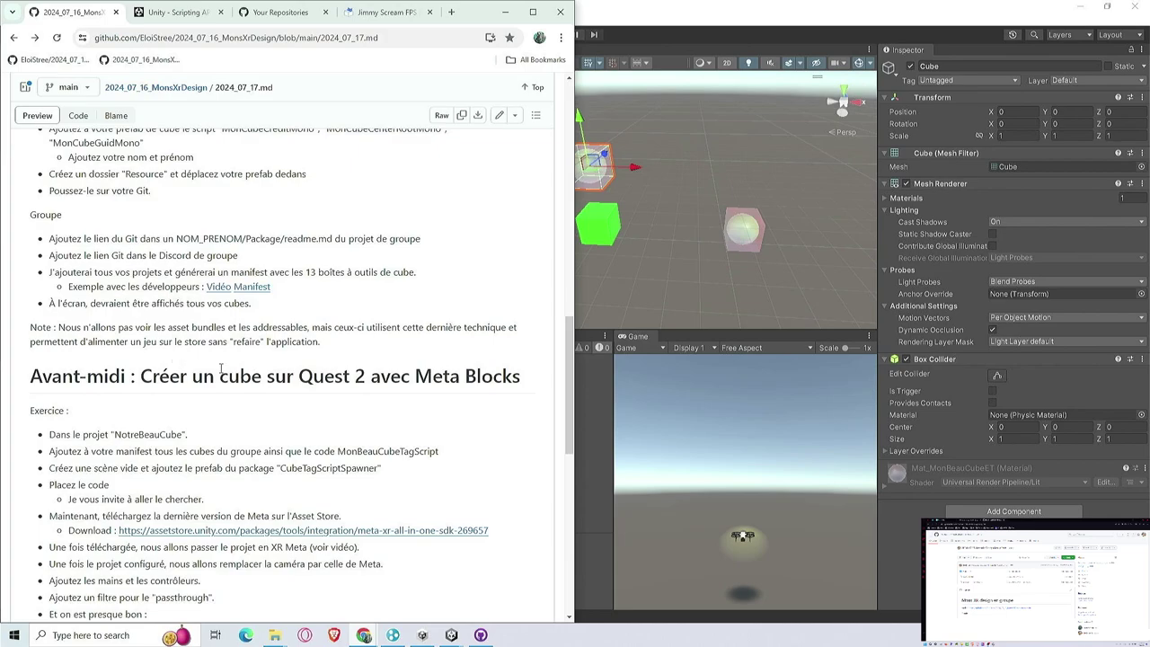
left_click_drag(169, 376, 465, 376)
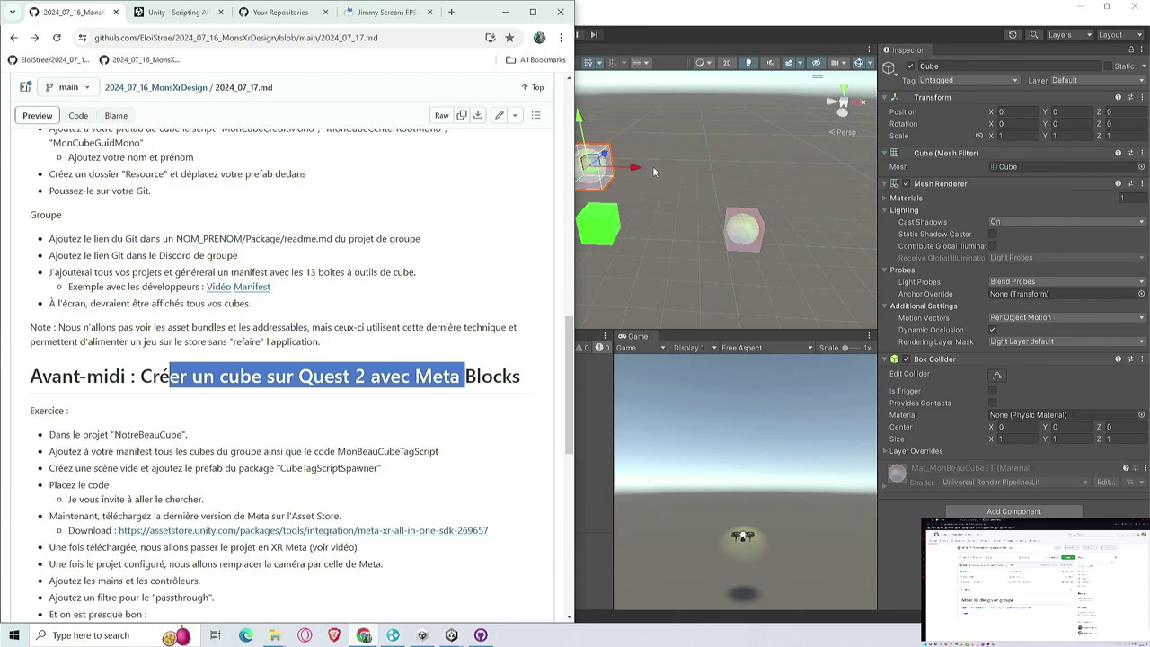
left_click(703, 36)
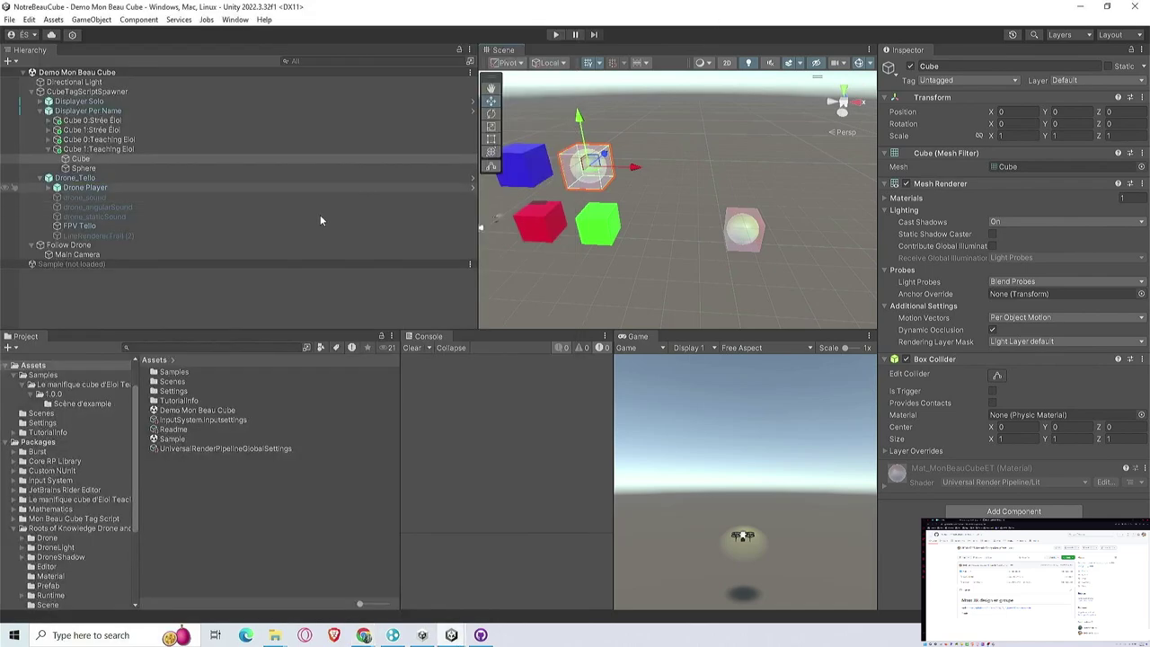
Deselect the cube, open the repository owner's GitHub profile in Chrome, then return to Unity
left_click(244, 288)
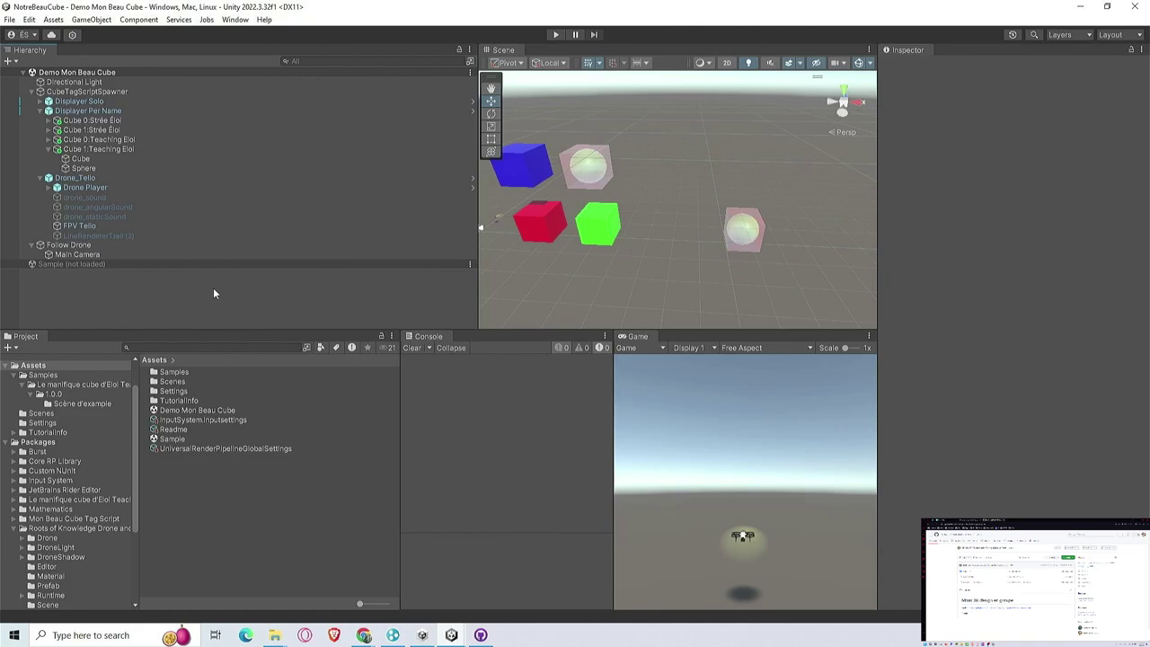
key("alt+Tab")
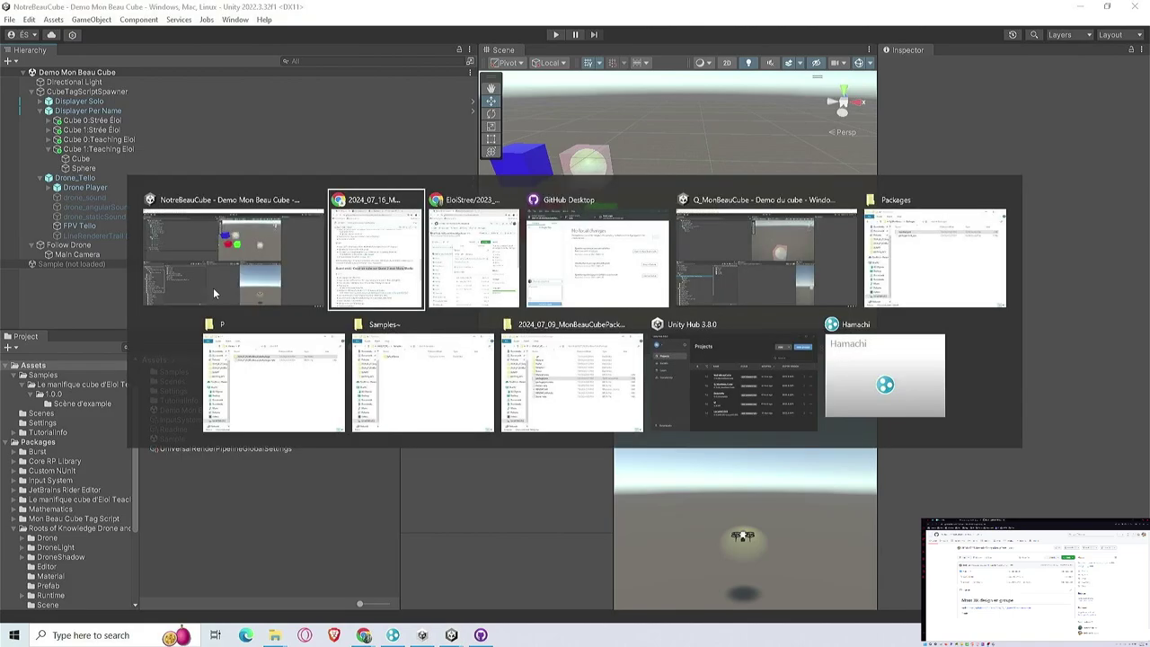
key("alt+Tab")
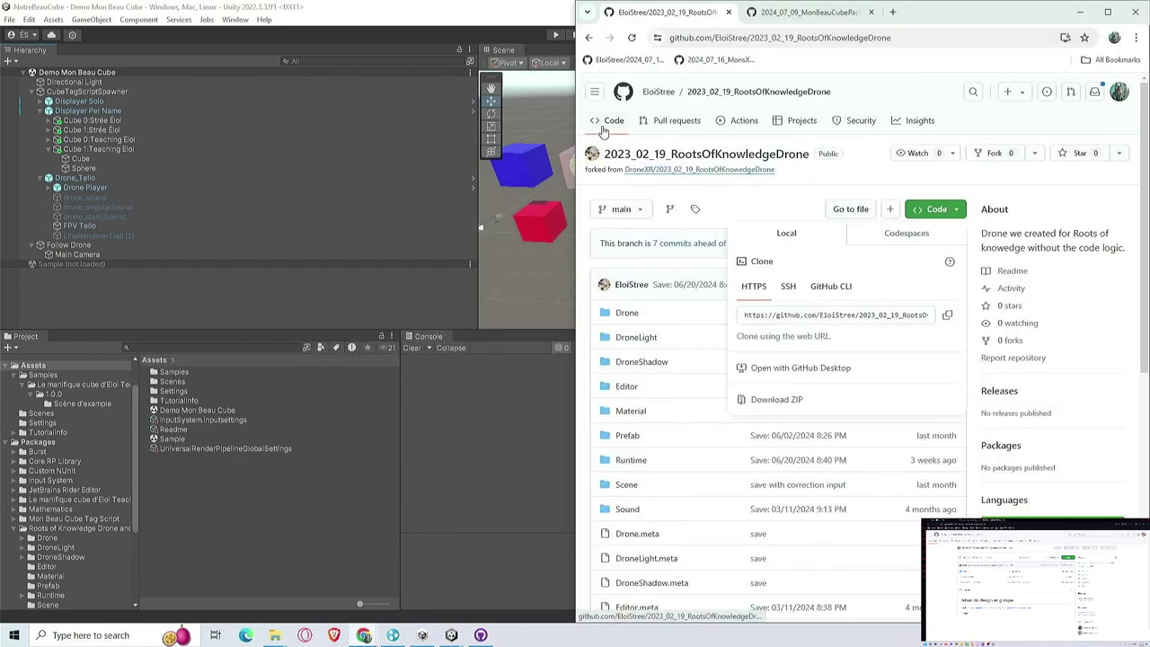
left_click(672, 93)
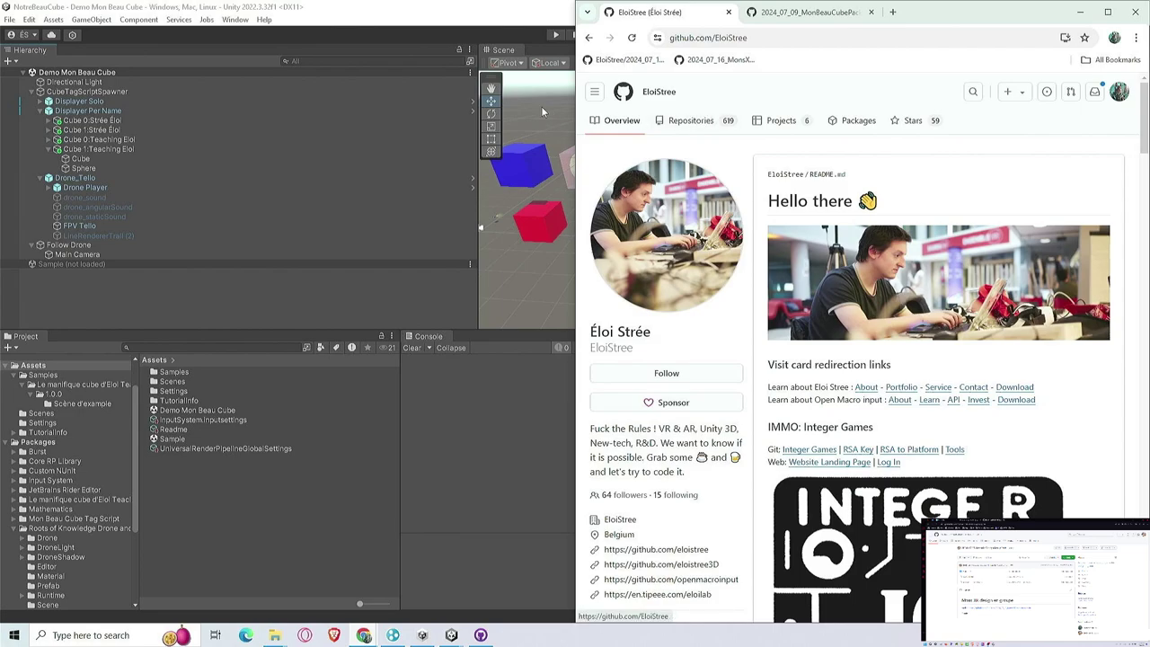
key("alt+Tab")
left_click(420, 196)
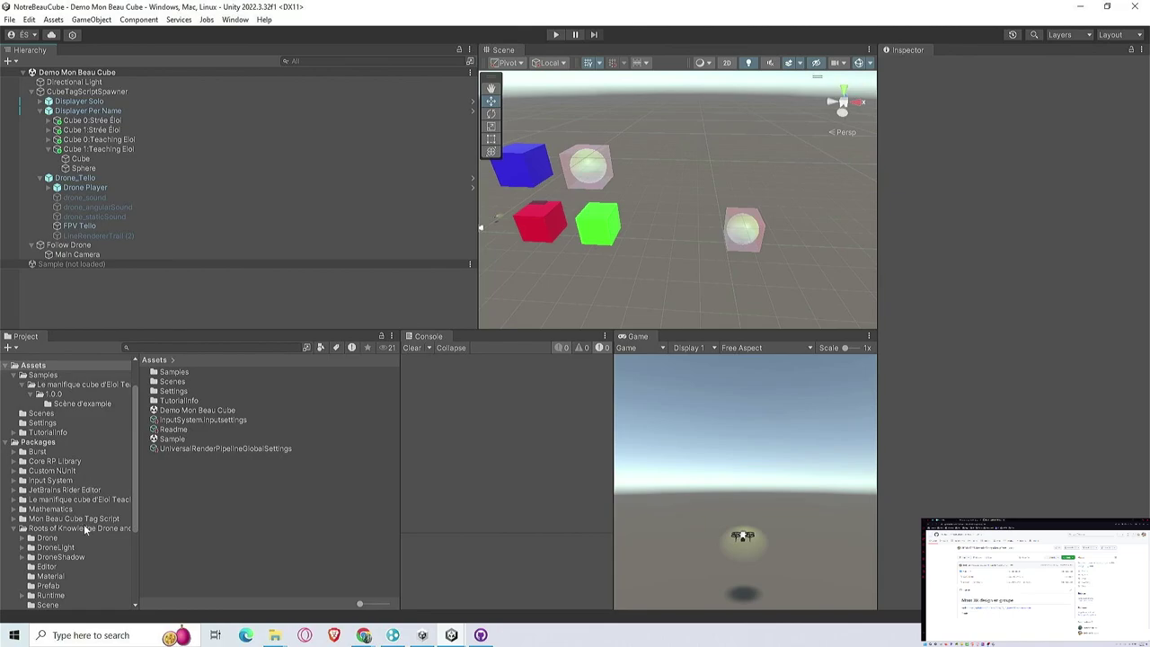
Reveal the NotreBeauCube project's Assets folder in File Explorer via Show in Explorer
left_click(50, 444)
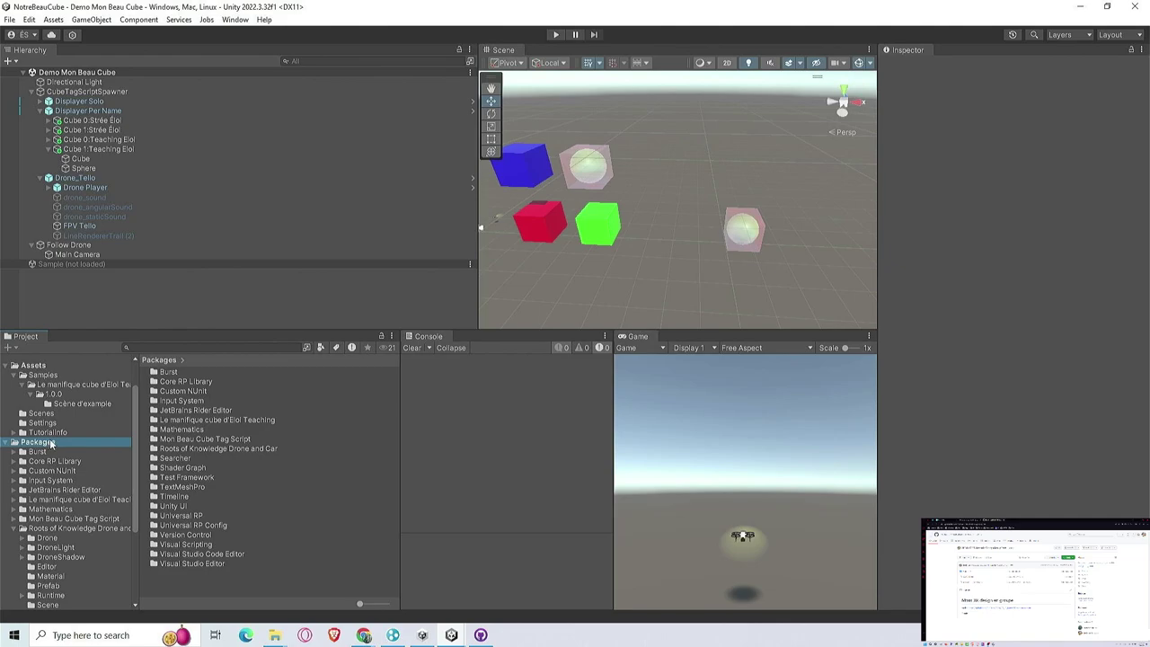
scroll(52, 445, "up", 2)
left_click(46, 408)
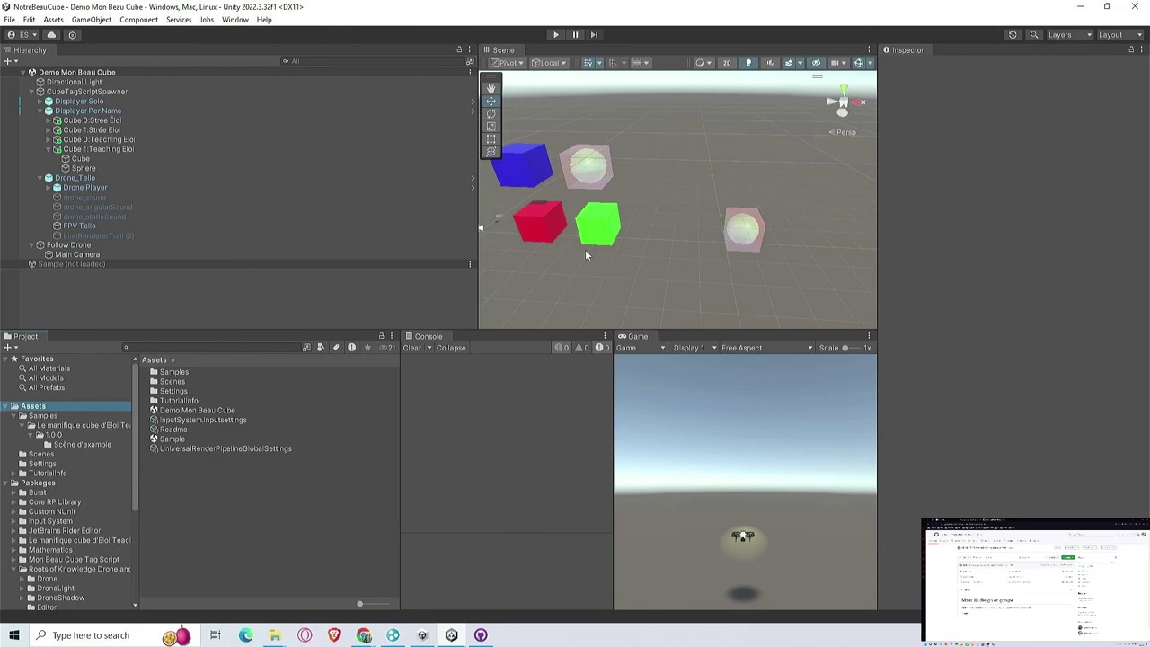
right_click(74, 403)
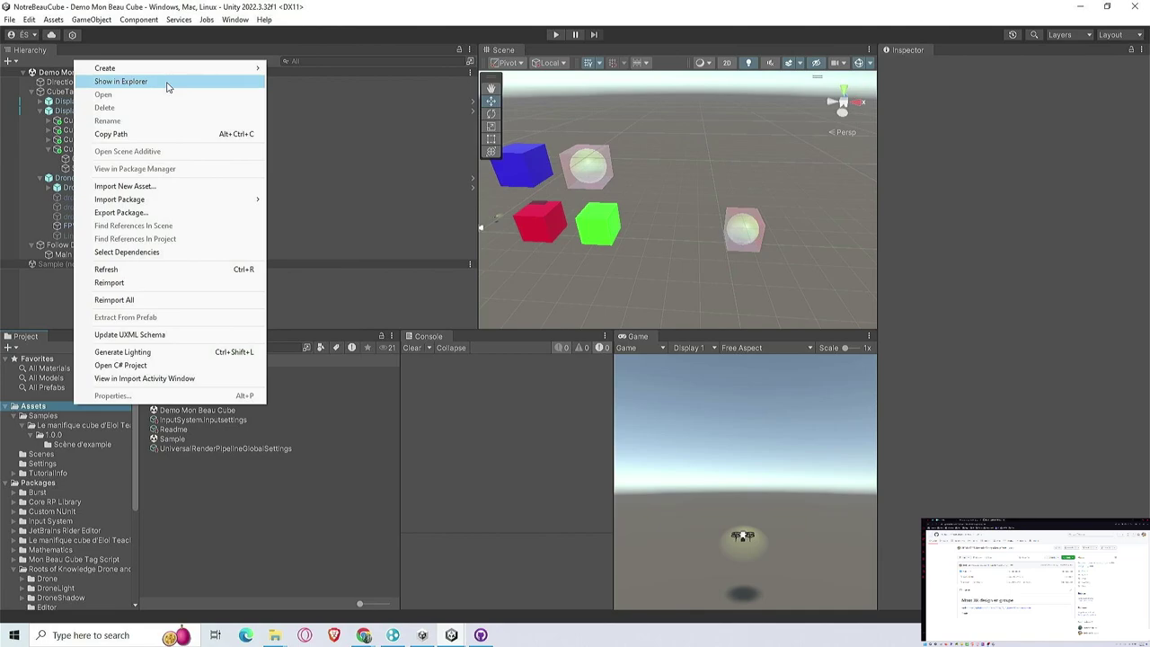
left_click(166, 81)
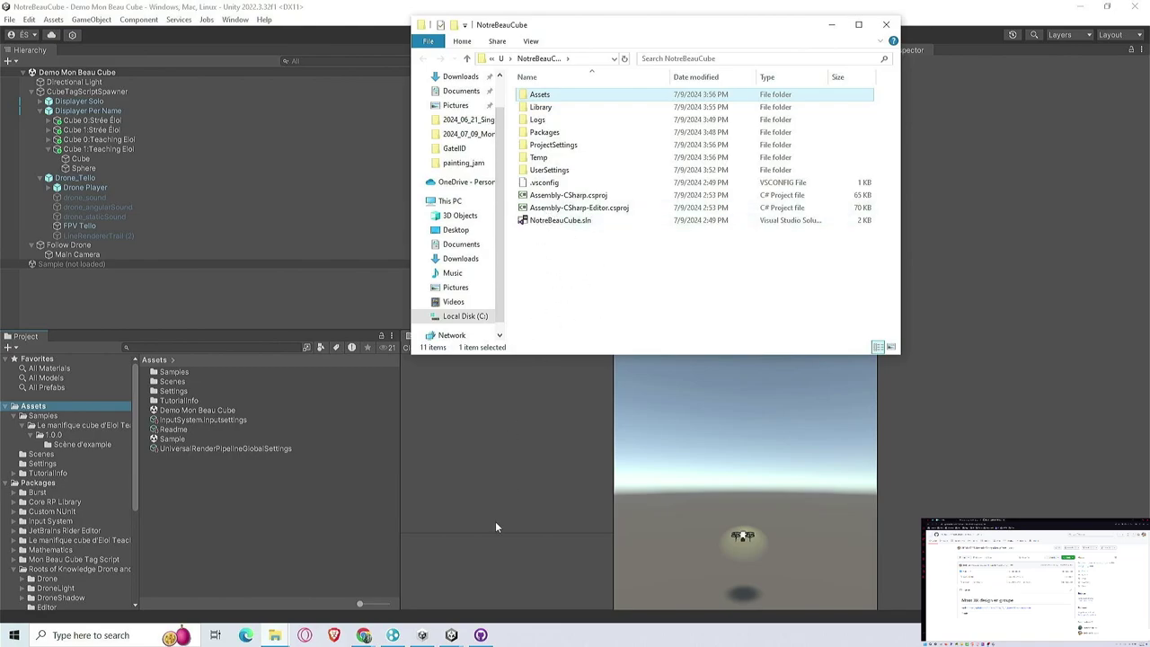
Bring GitHub Desktop forward and start creating a new repository
left_click(481, 636)
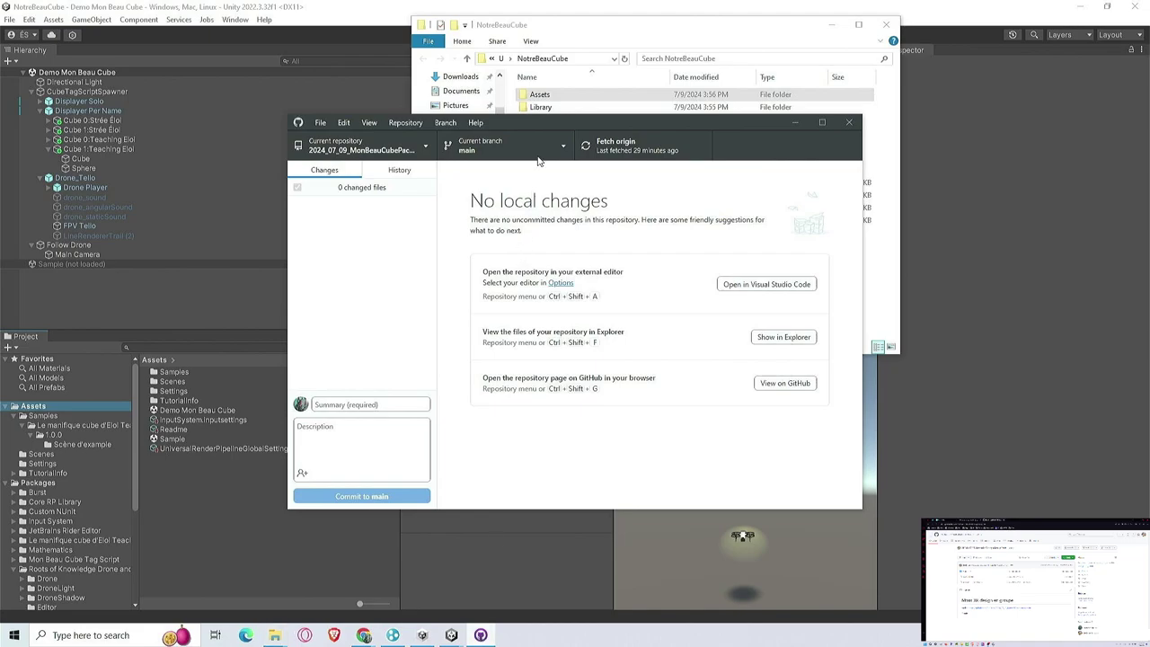
mouse_move(552, 122)
left_mouse_down()
mouse_move(443, 211)
mouse_move(424, 202)
left_mouse_up()
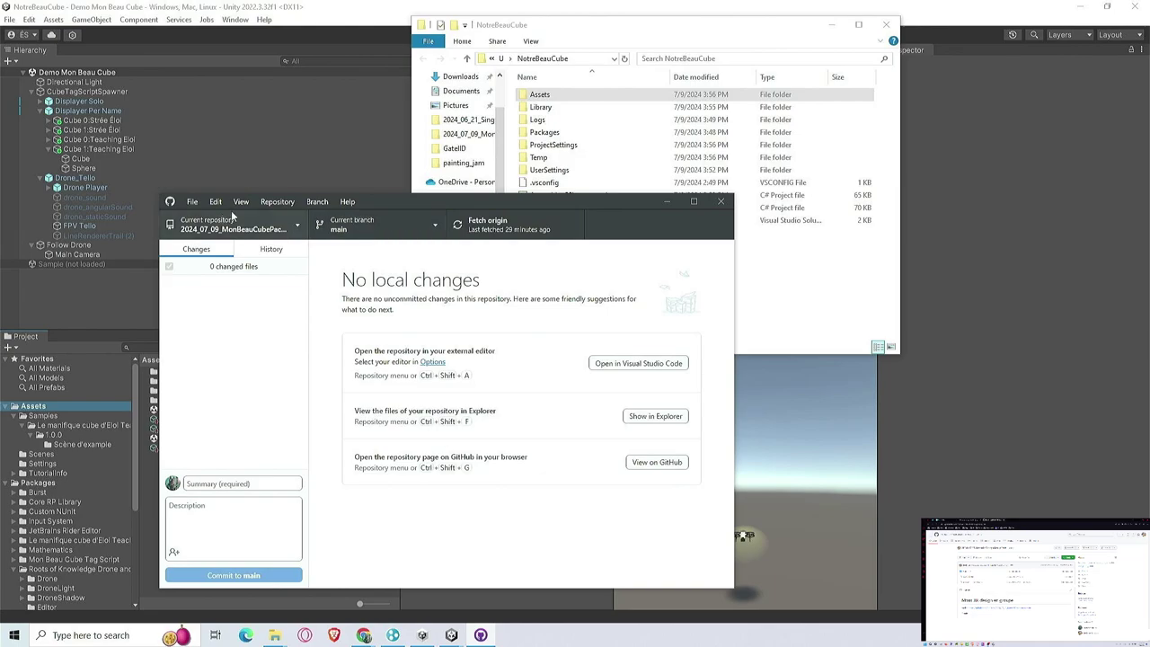
left_click(194, 203)
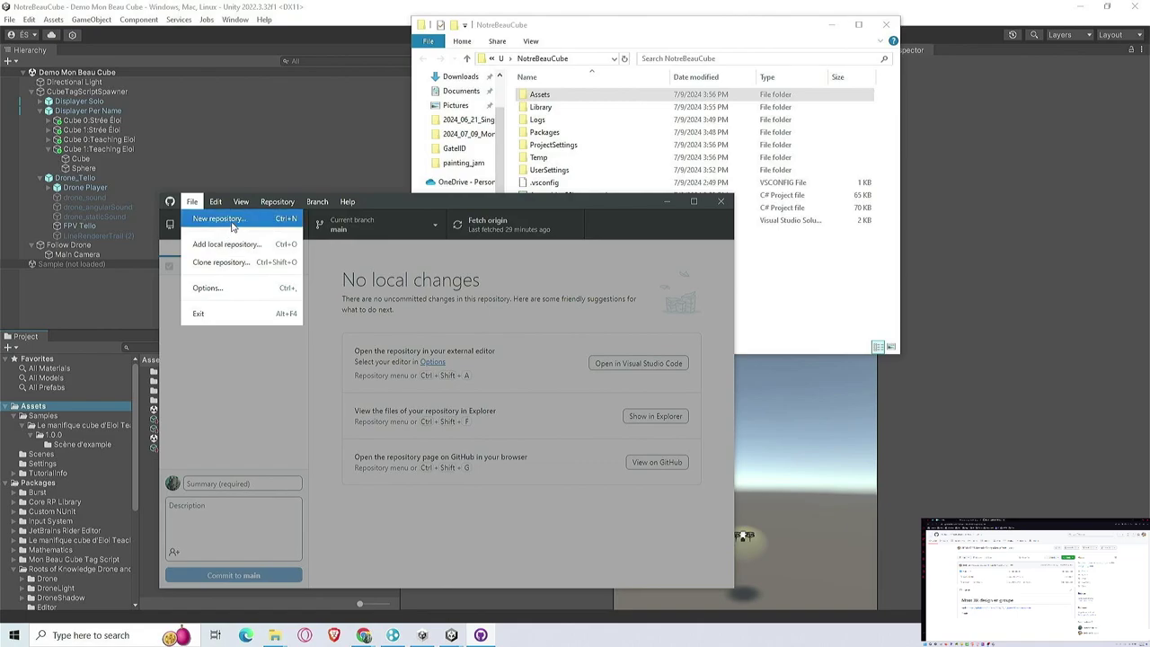
left_click(229, 220)
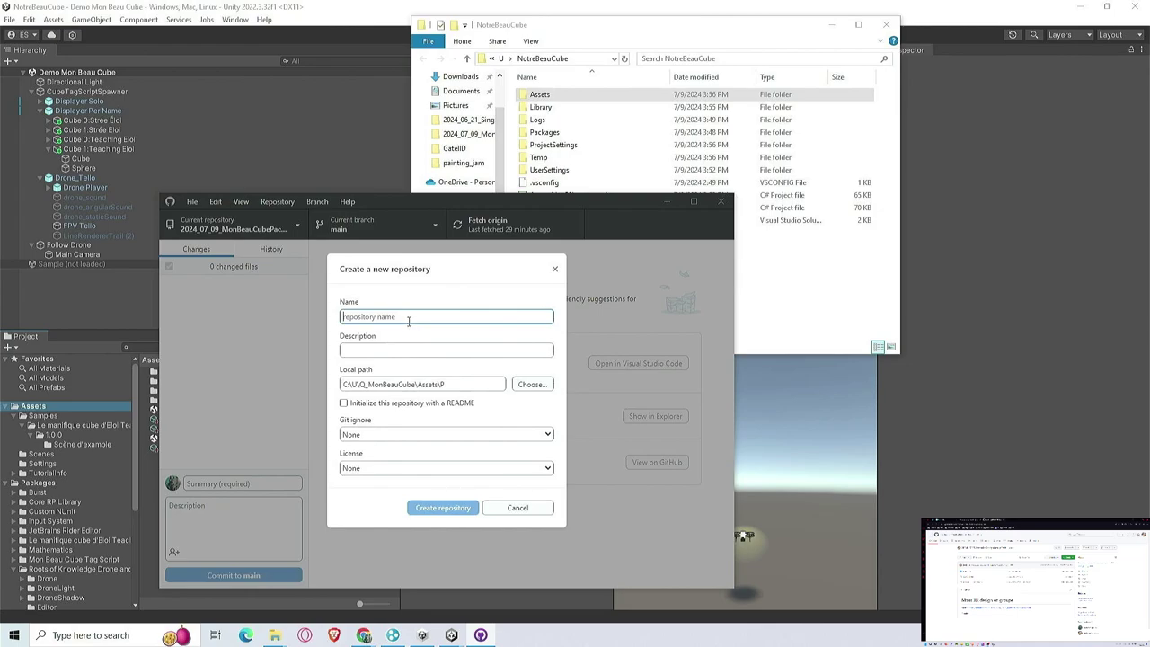
Name the repository 2024_07_09_NotreBeauCube and browse for its local path
type("Notre")
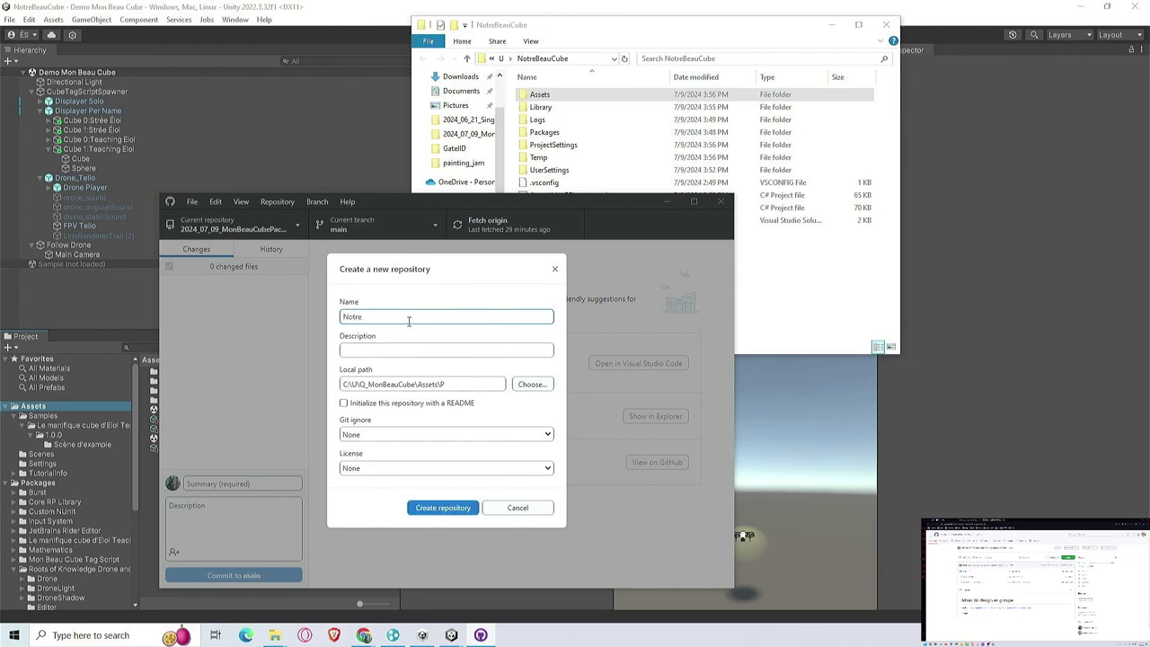
type("BeauC")
type("ube")
type("202")
type("4_")
type("07")
type("_09")
type("_")
double_click(456, 322)
left_click(400, 349)
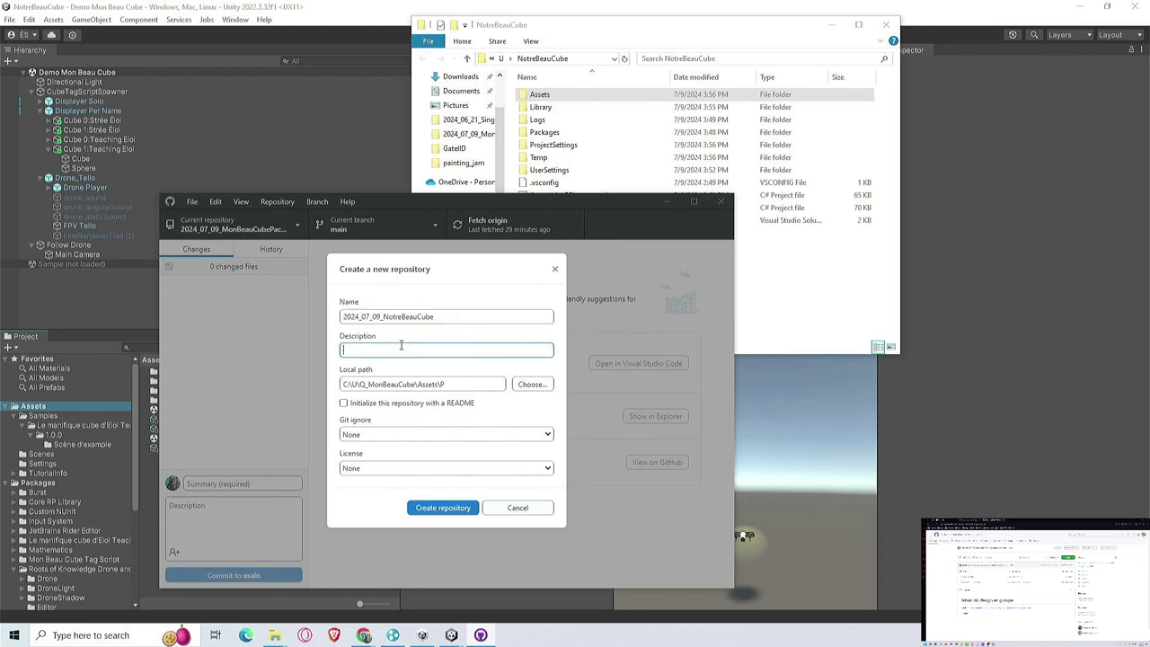
left_click(531, 386)
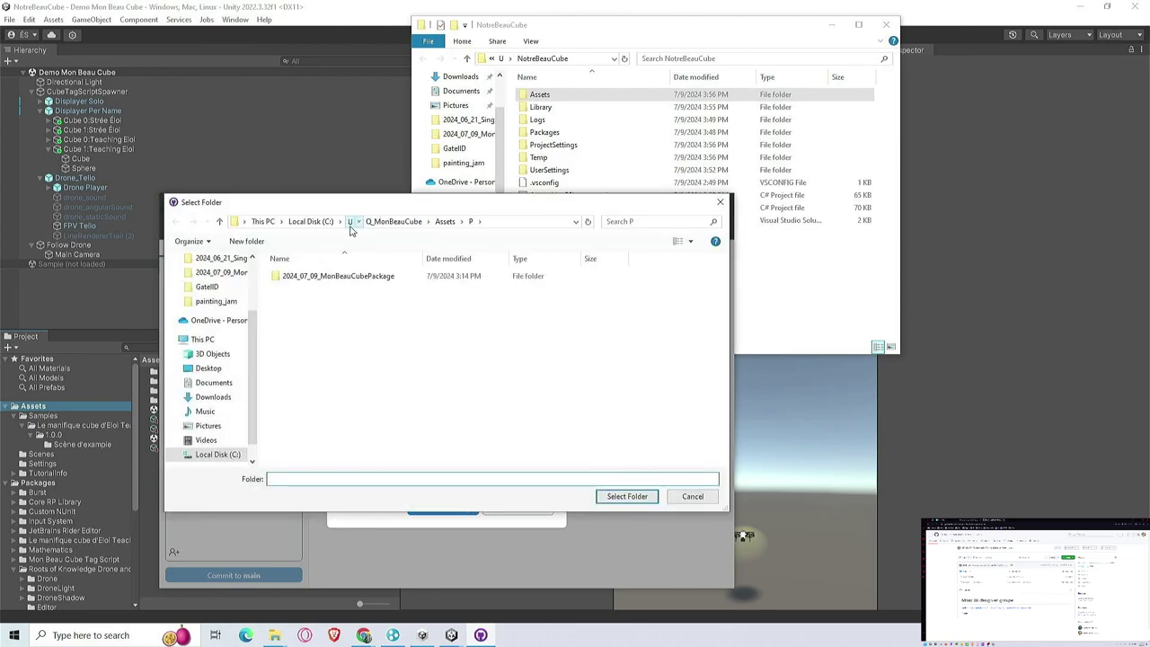
Set the repository's local path to the U\NotreBeauCube folder
left_click(350, 224)
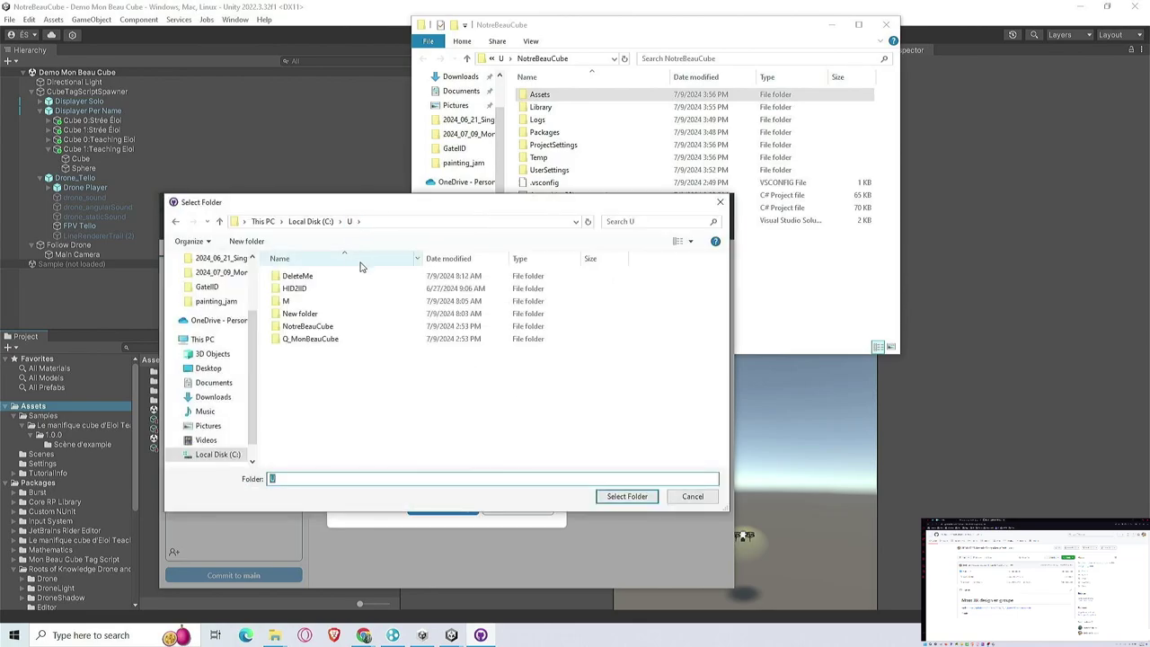
double_click(300, 327)
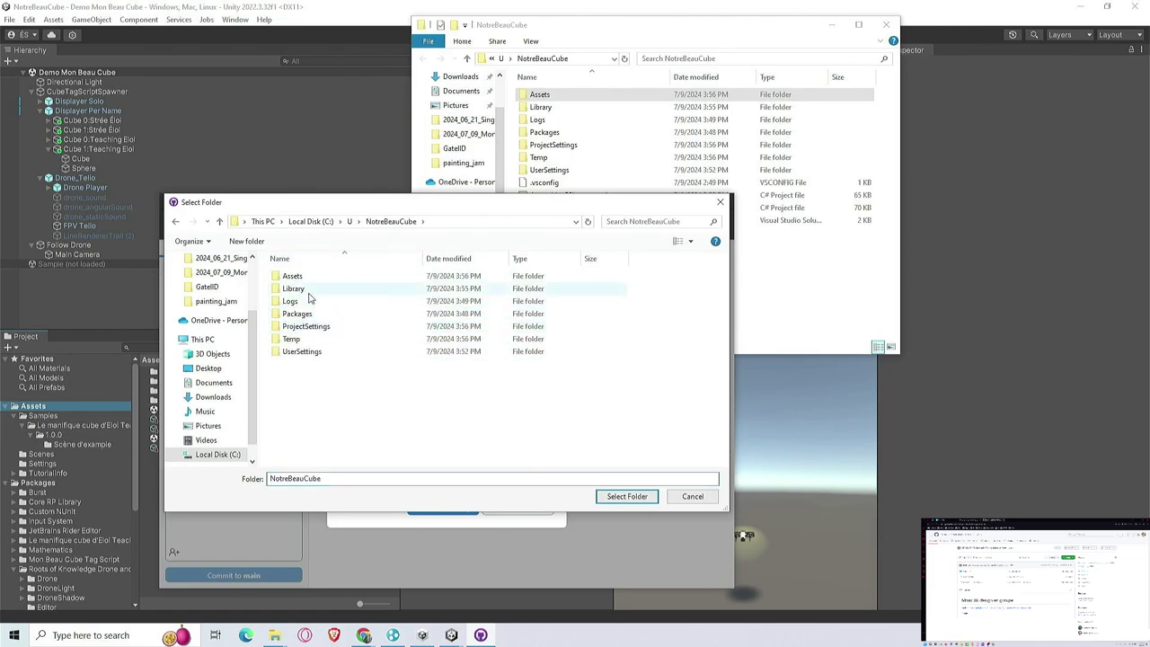
left_click(350, 221)
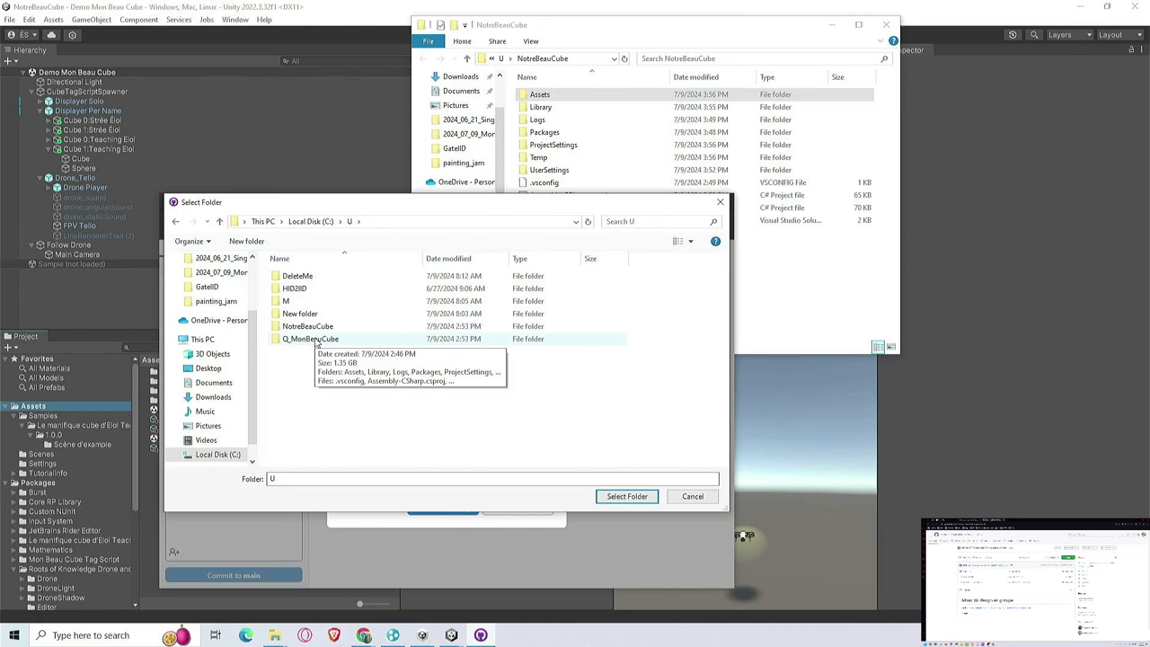
left_click(315, 341)
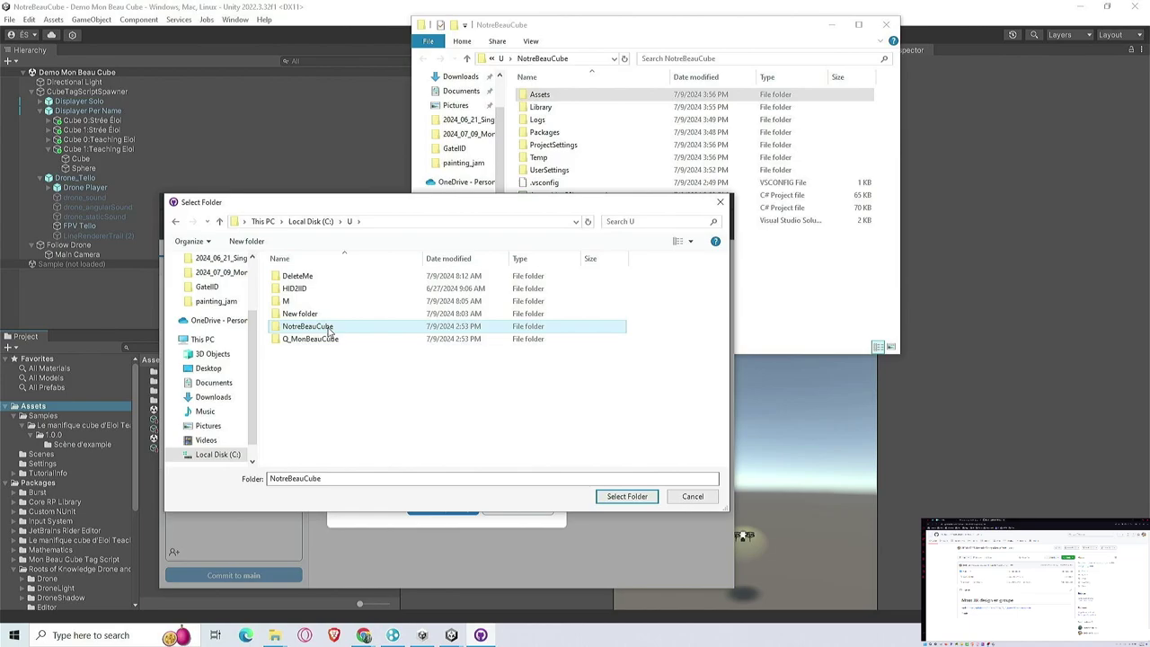
double_click(329, 331)
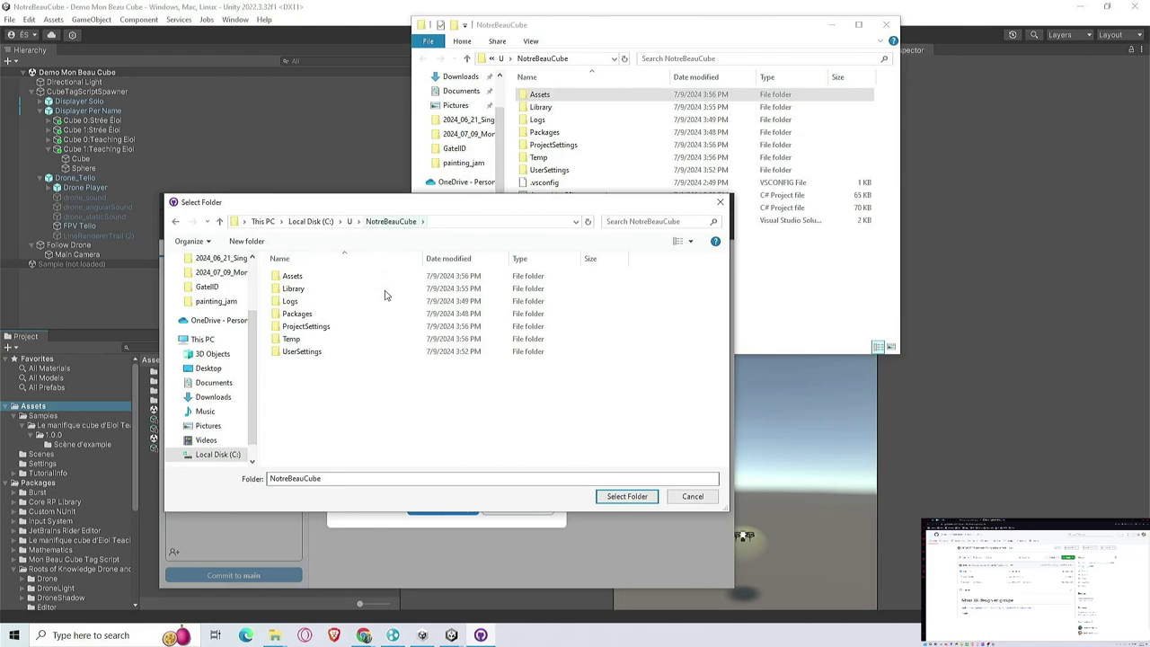
left_click(626, 496)
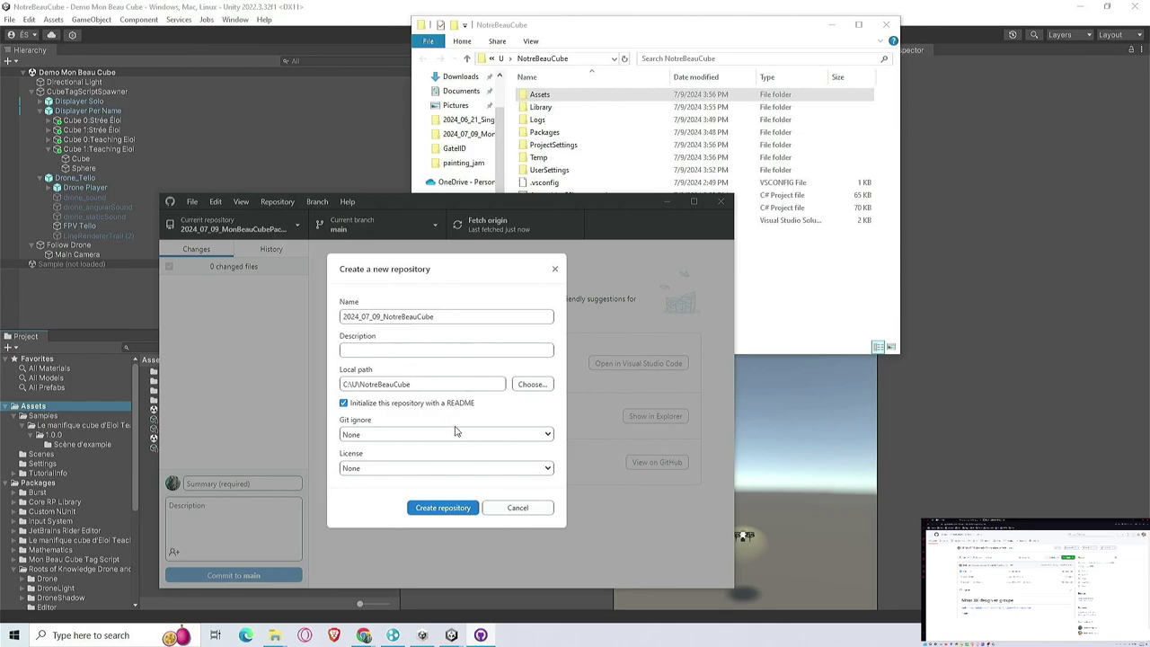
Choose the Unity git ignore template and keep the license as None
left_click(519, 434)
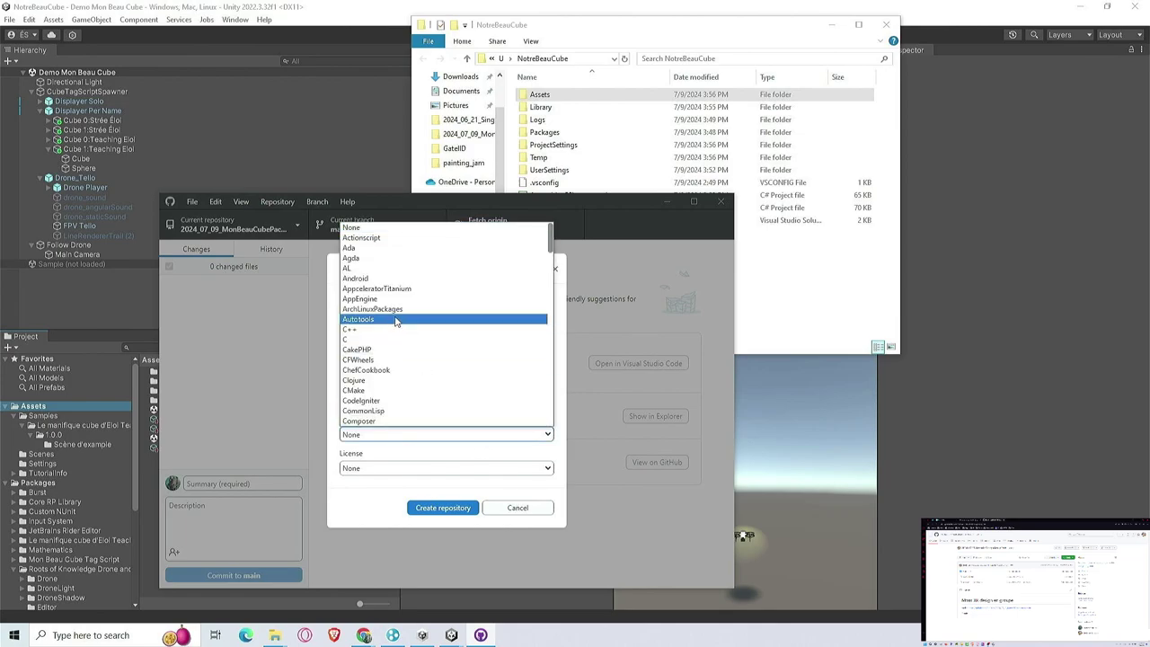
scroll(409, 352, "down", 2)
scroll(409, 352, "down", 5)
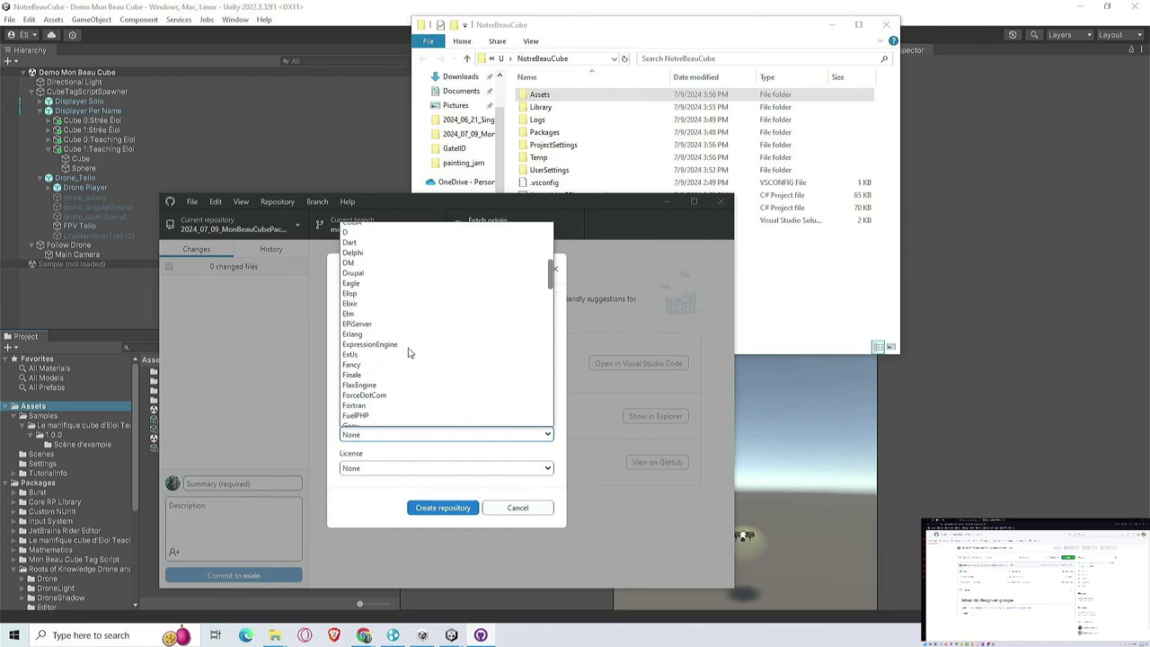
scroll(409, 352, "down", 5)
scroll(408, 352, "down", 5)
scroll(409, 352, "down", 5)
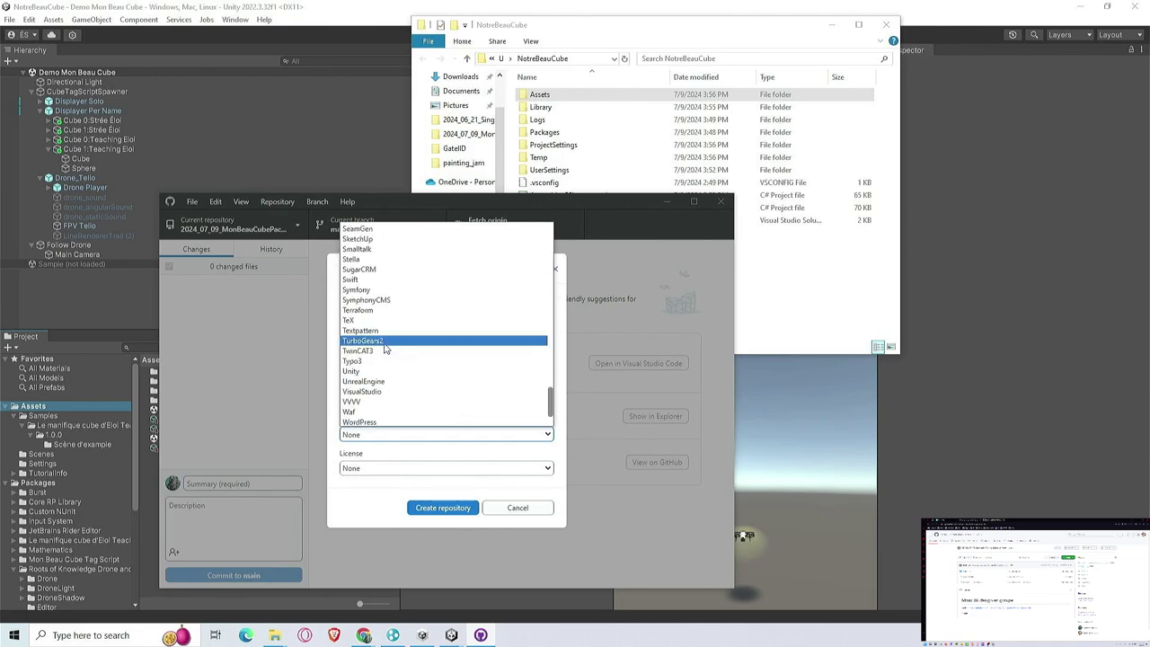
left_click(388, 372)
left_click(436, 467)
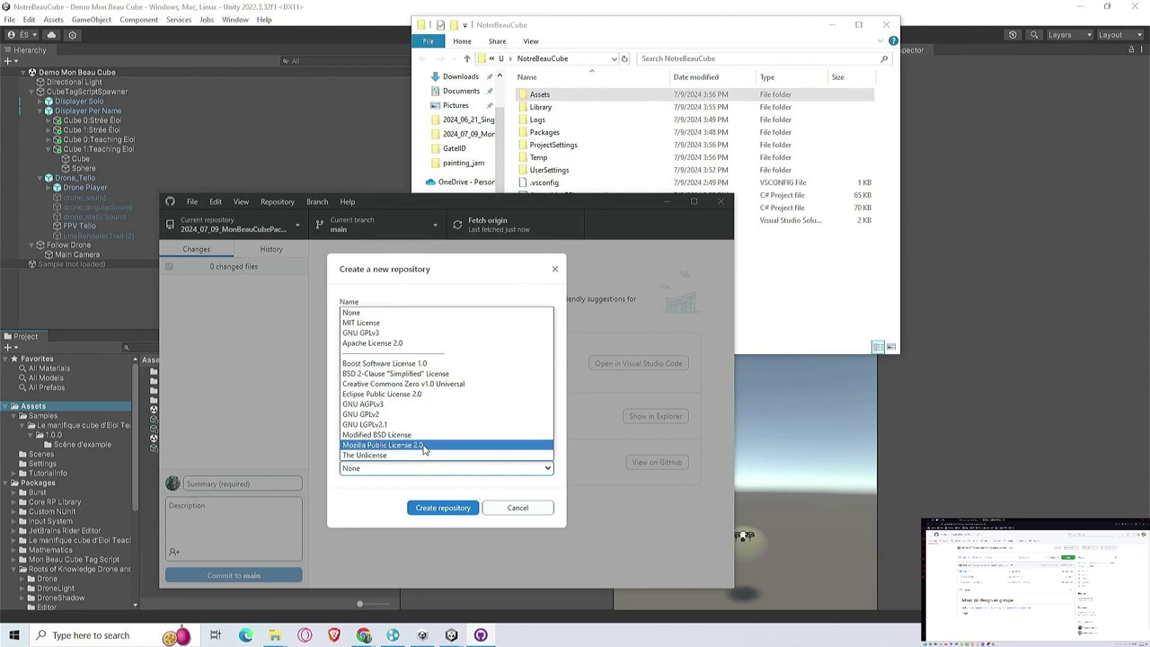
left_click(388, 505)
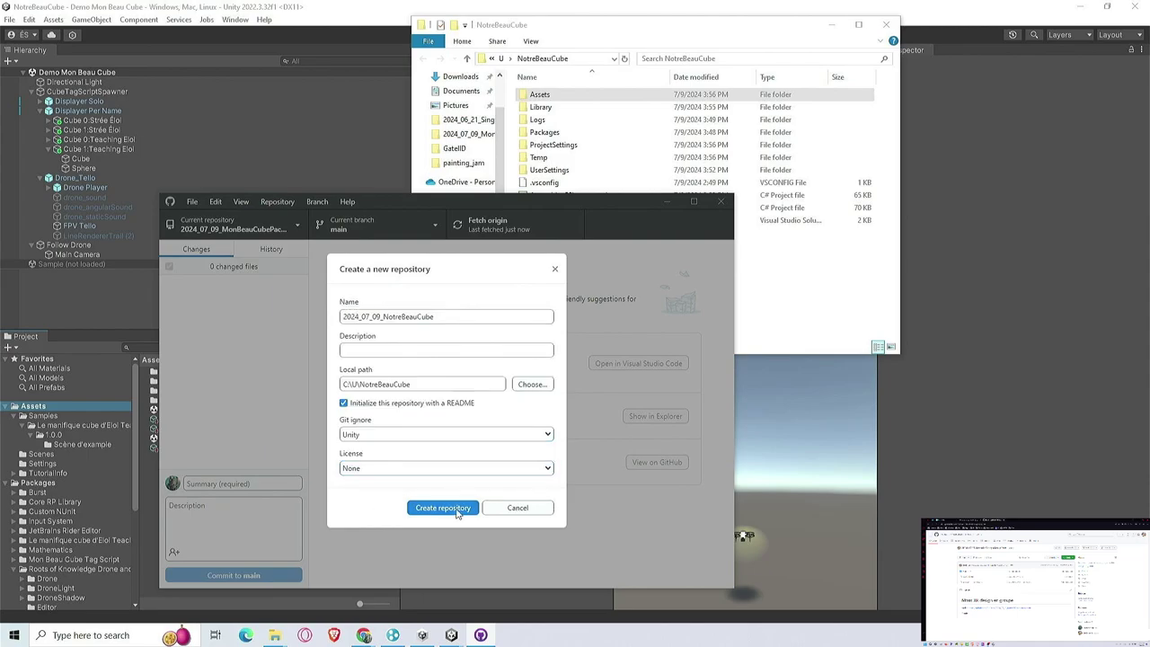
Create the repository and select all files in its new 2024_07_09_NotreBeauCube folder
left_click(449, 510)
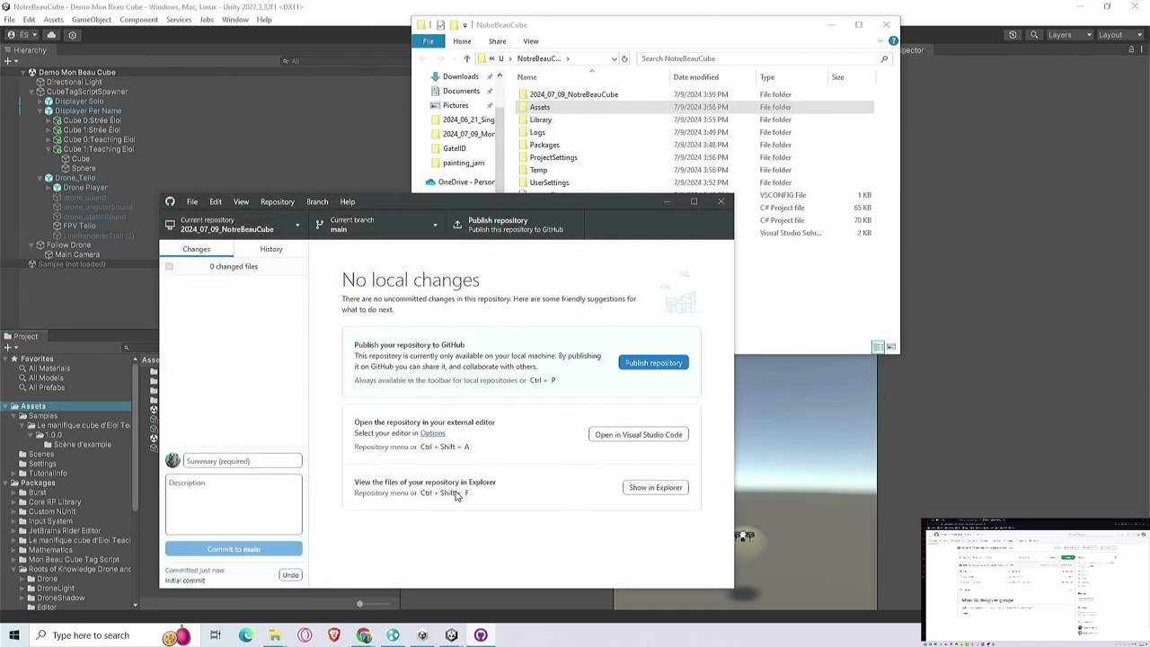
double_click(575, 94)
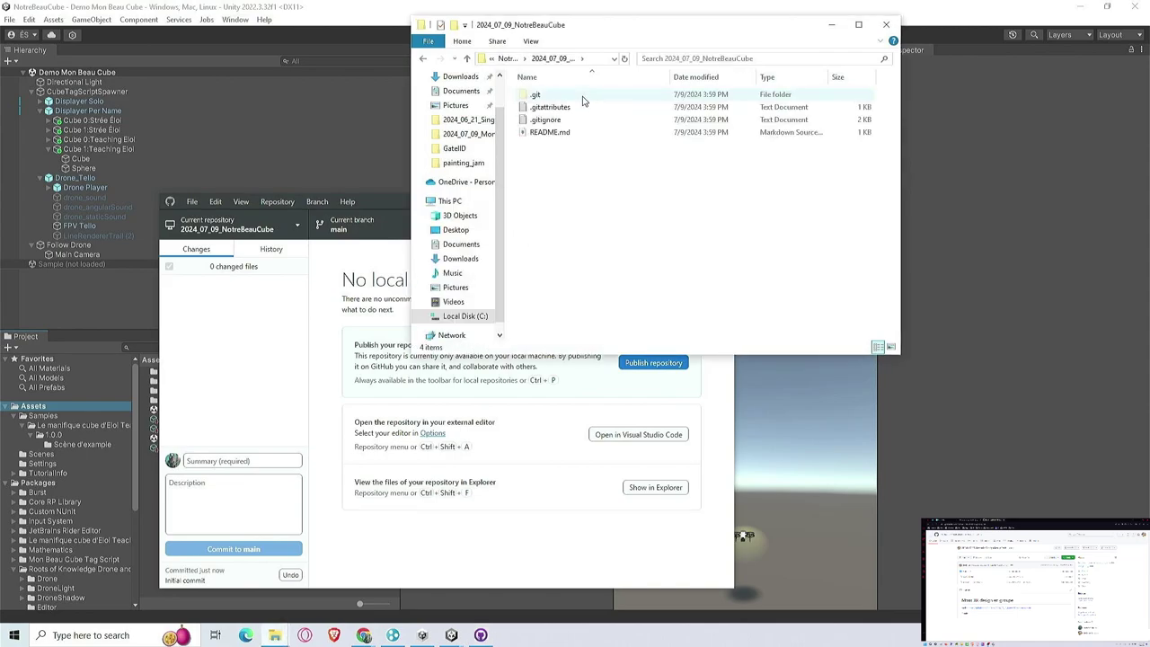
key("ctrl+a")
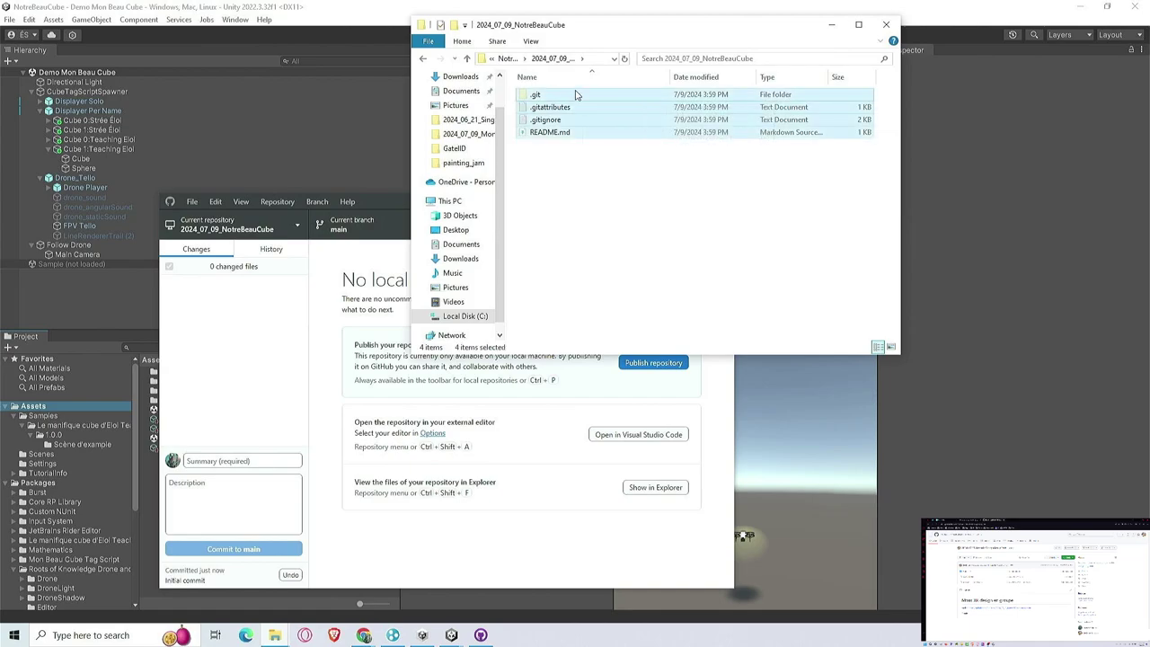
Move the repository files up into NotreBeauCube and delete the empty 2024_07_09_NotreBeauCube folder
left_click(508, 58)
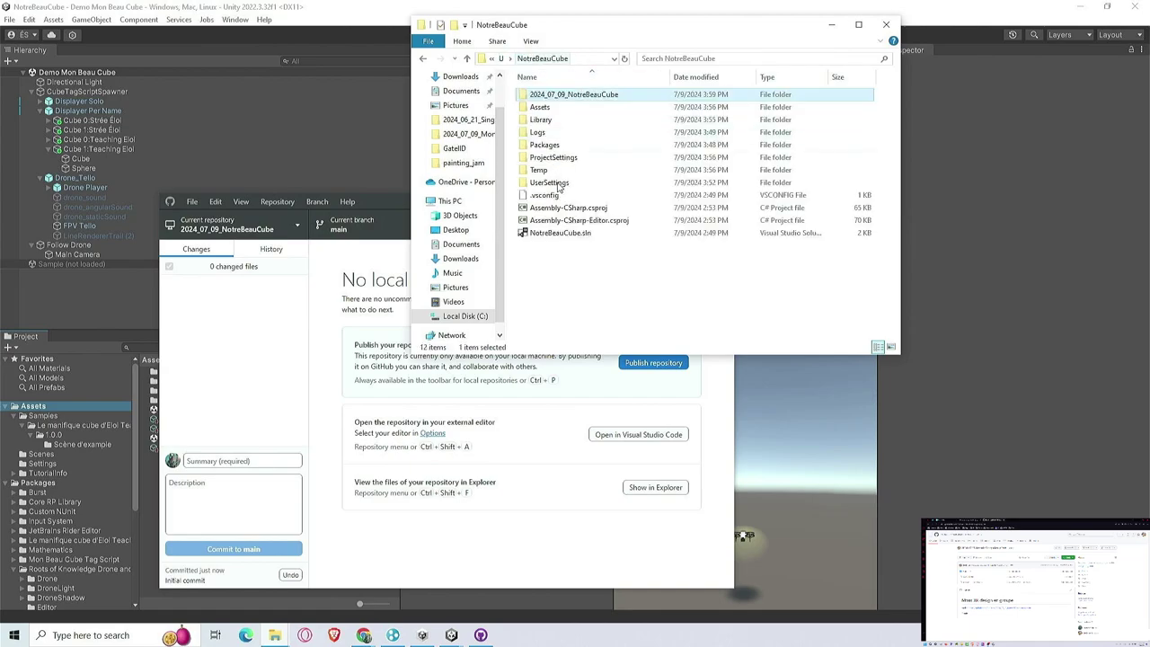
left_click(595, 260)
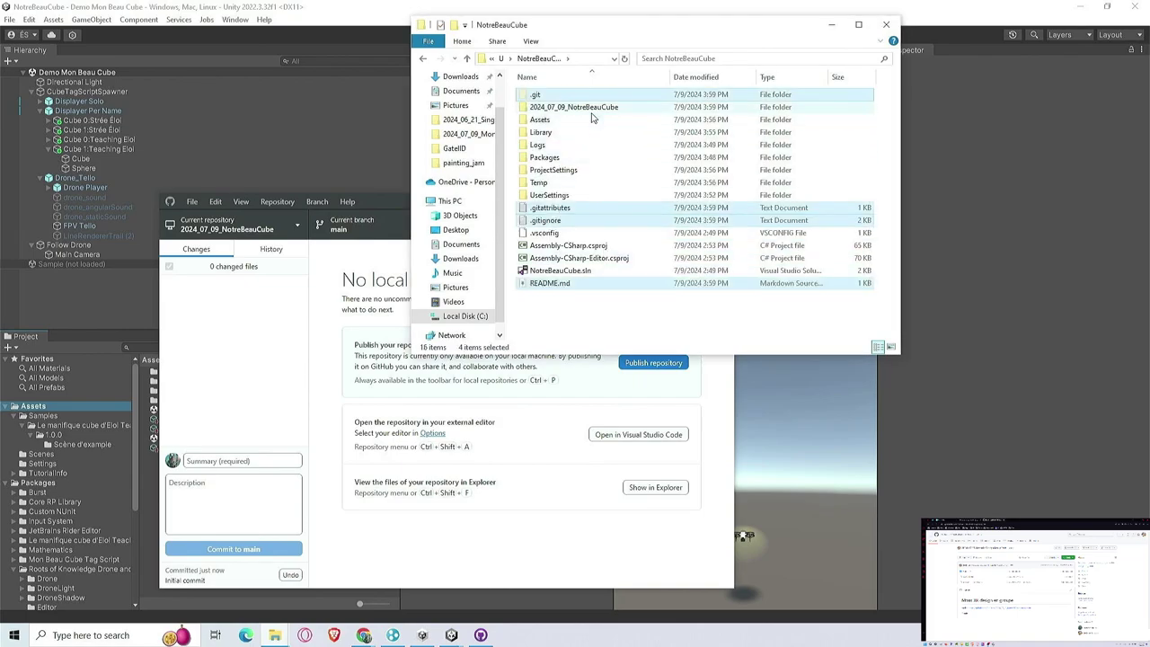
left_click(591, 110)
key("Delete")
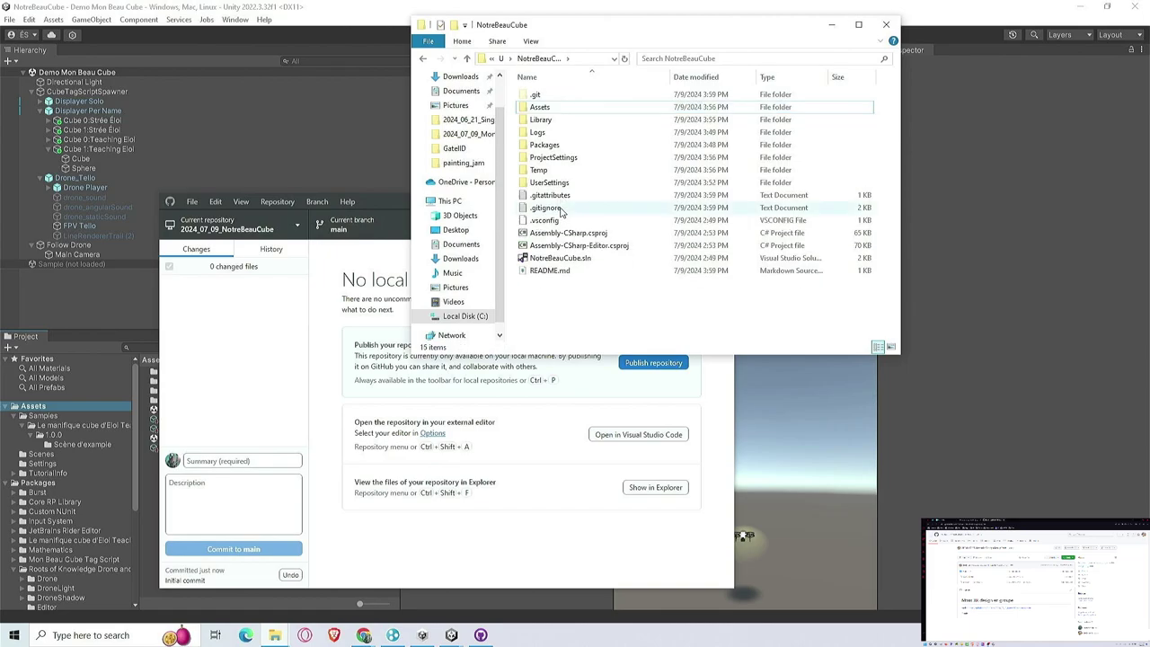
left_click(480, 530)
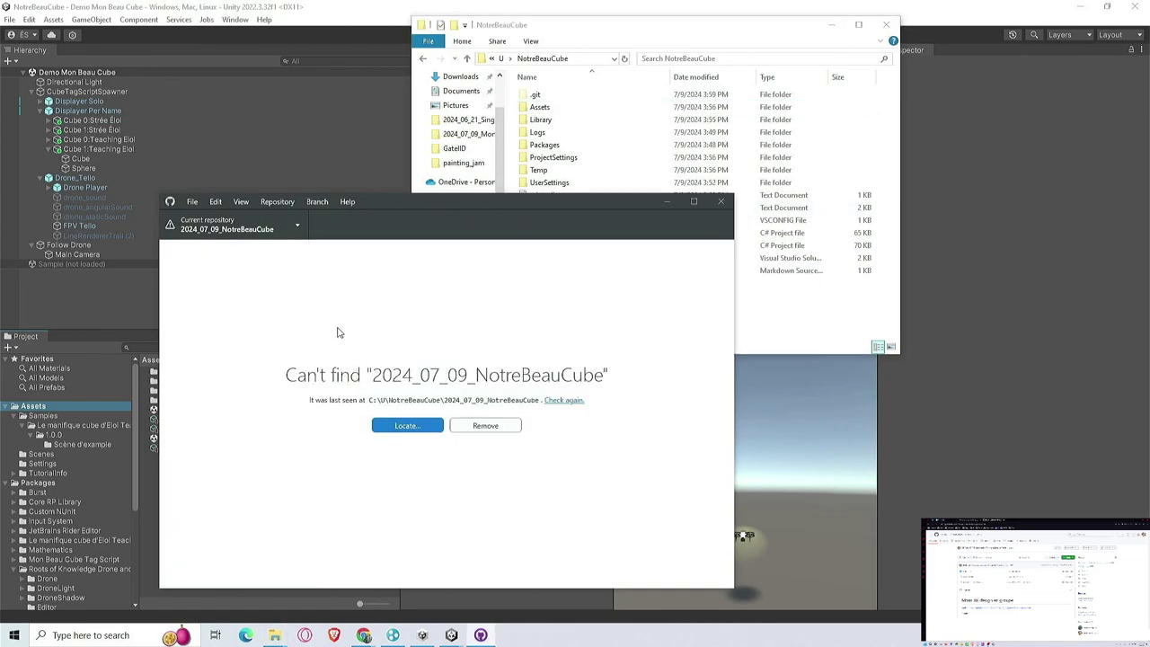
Locate the repository at the NotreBeauCube folder, bringing up its 75 changed files
left_click(424, 427)
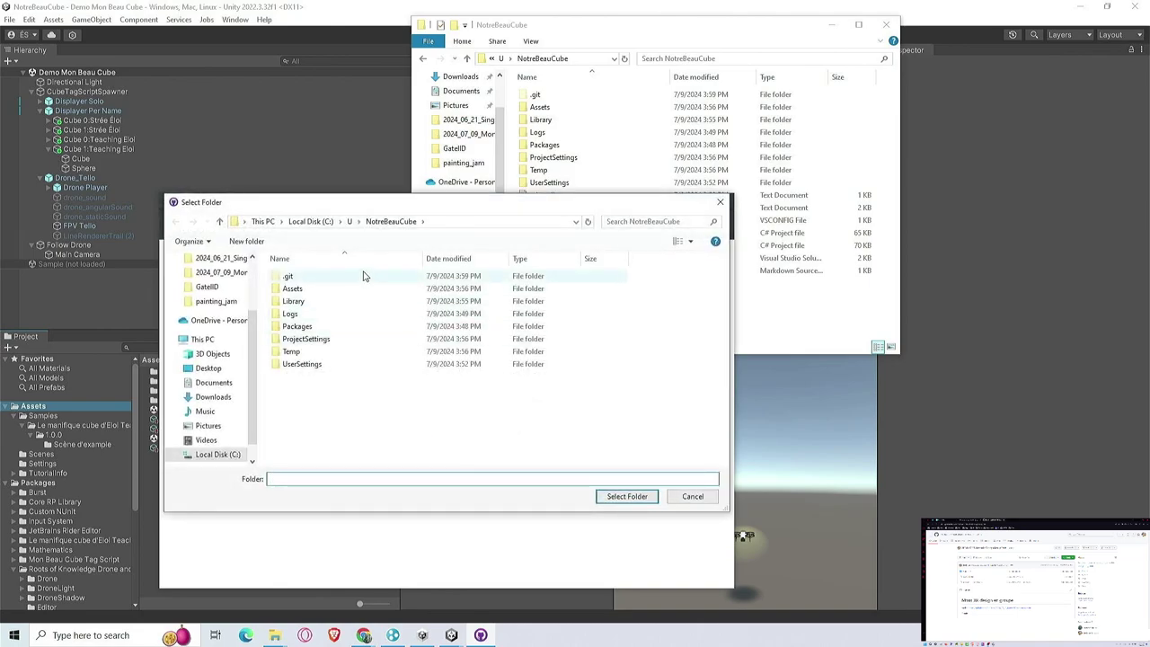
left_click(626, 498)
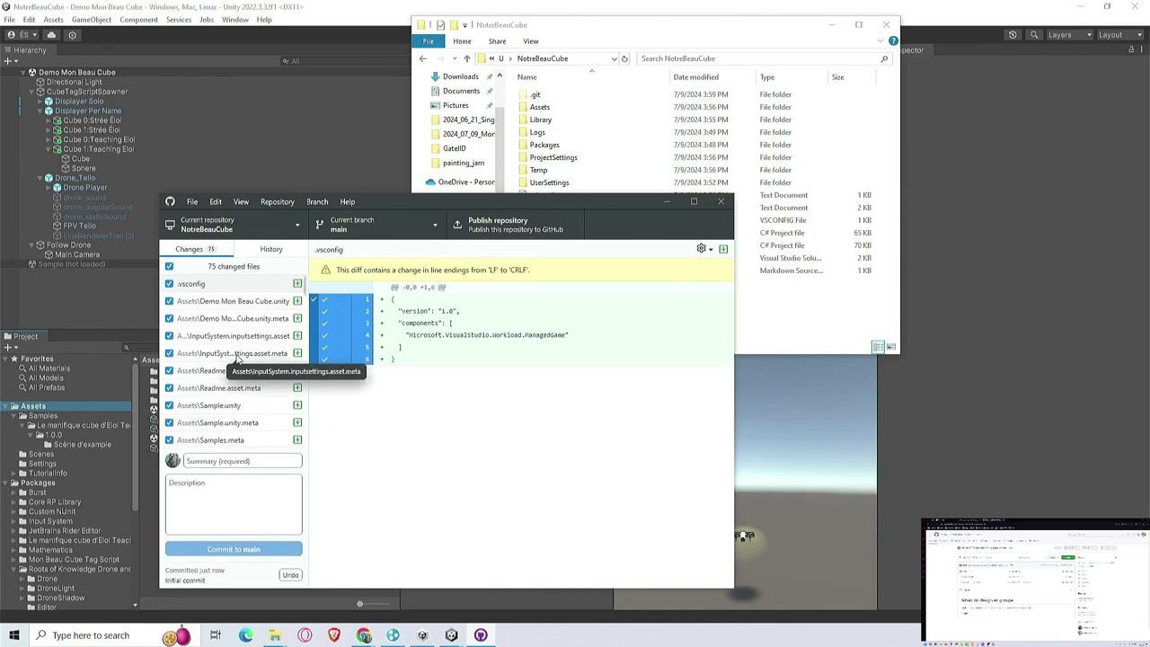
scroll(237, 325, "down", 3)
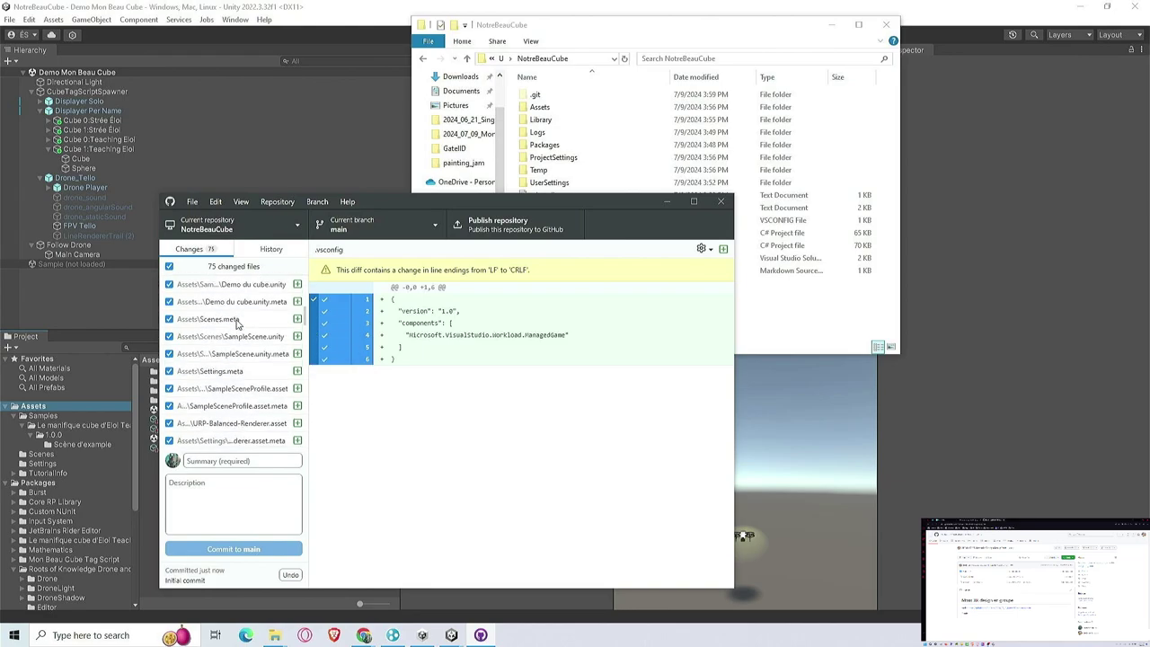
scroll(237, 324, "down", 3)
scroll(237, 325, "down", 2)
scroll(237, 325, "down", 2)
scroll(237, 326, "down", 2)
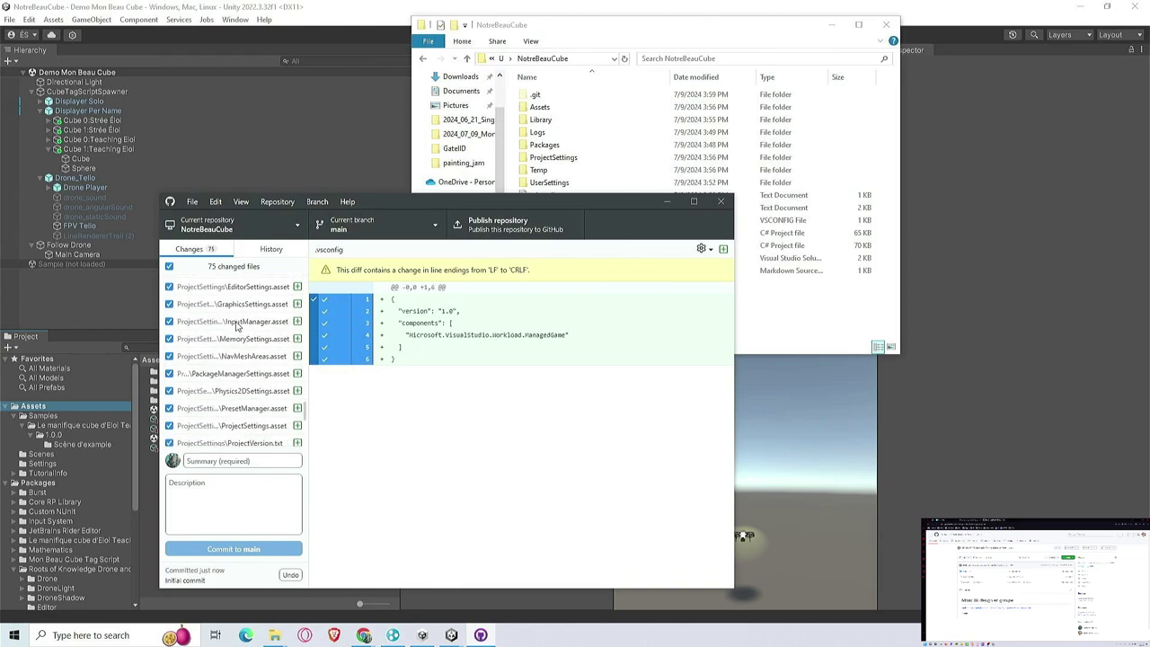
scroll(238, 325, "down", 2)
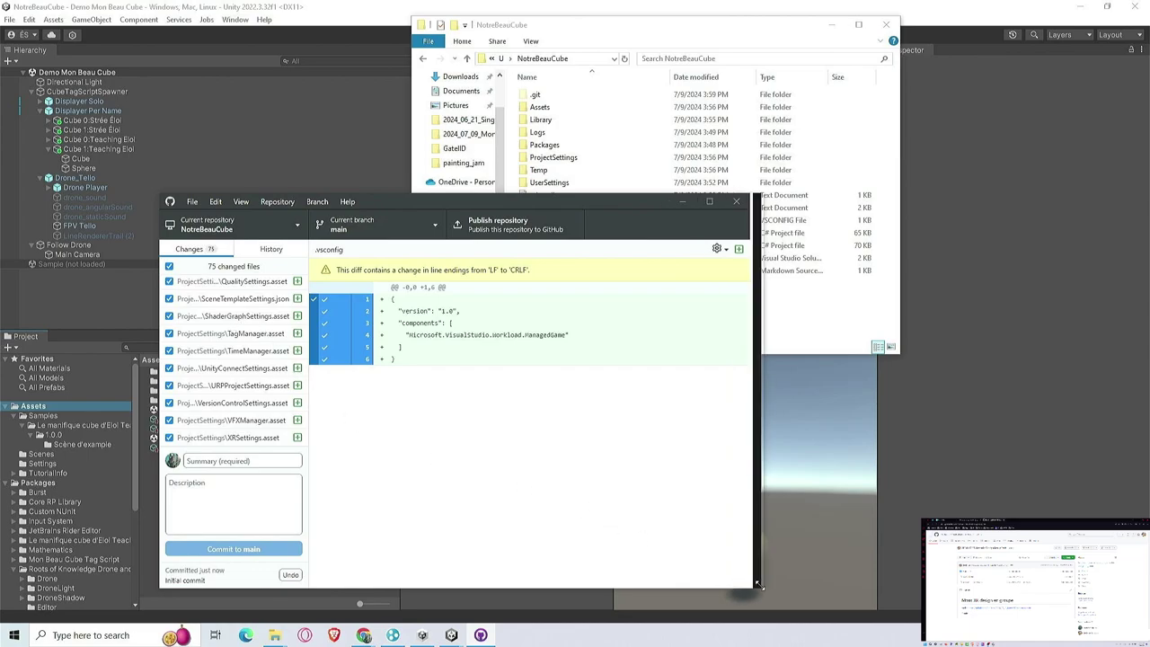
Widen the GitHub Desktop window and Changes sidebar so full file names show
left_click_drag(734, 590, 894, 589)
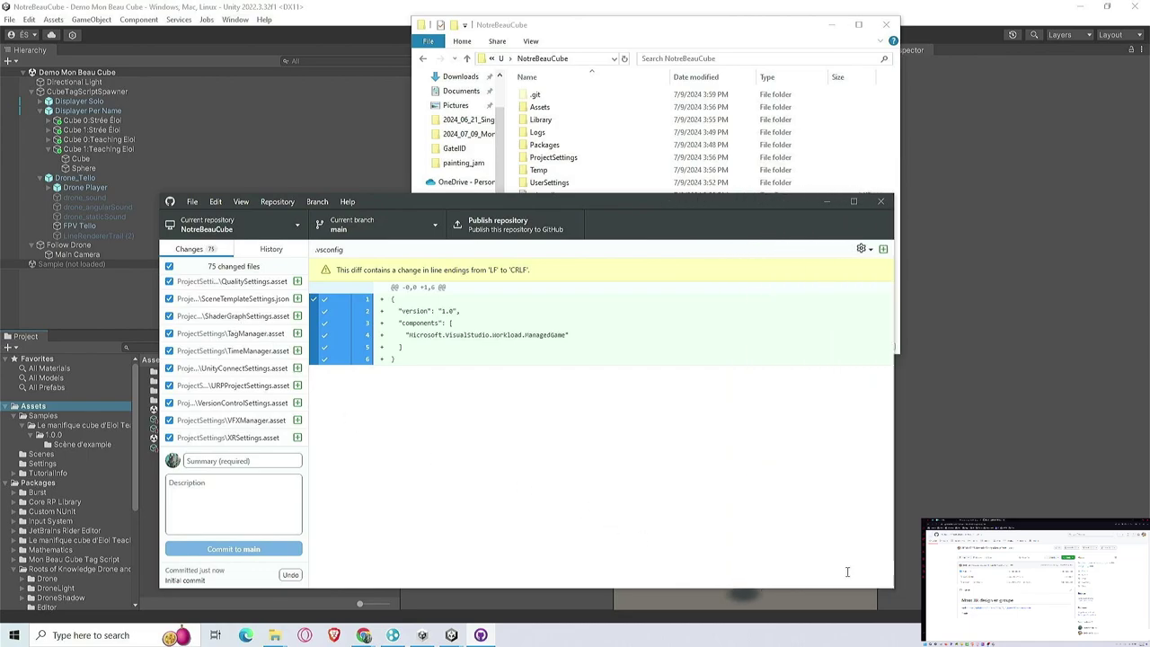
double_click(306, 447)
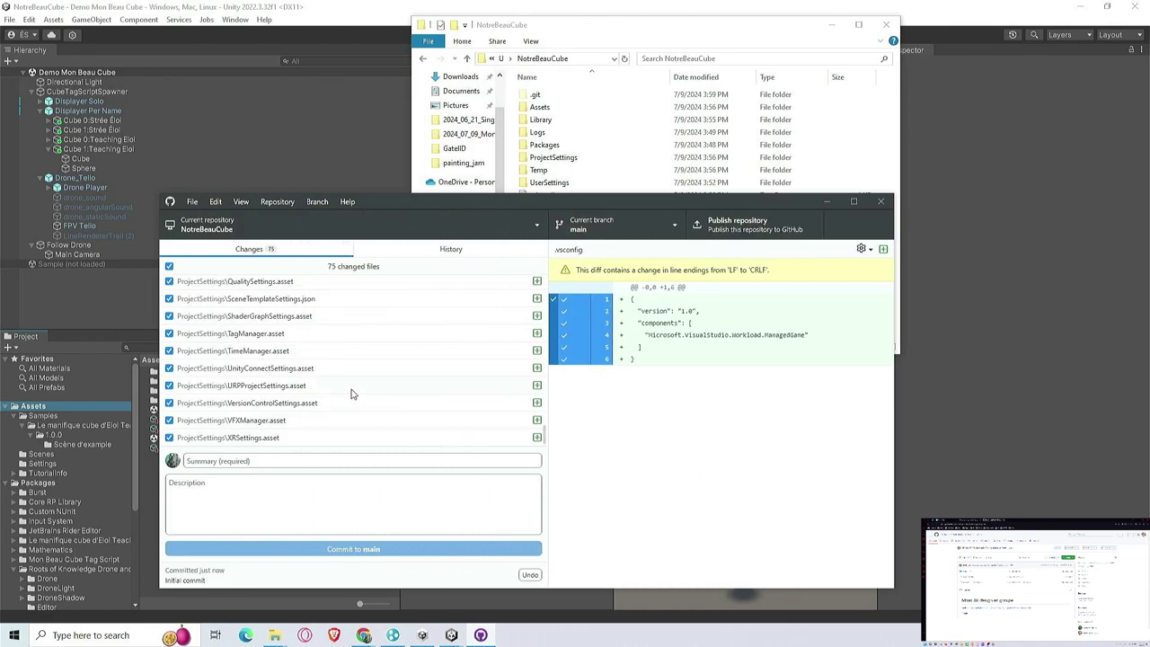
scroll(351, 393, "up", 3)
scroll(351, 382, "up", 3)
scroll(353, 385, "up", 3)
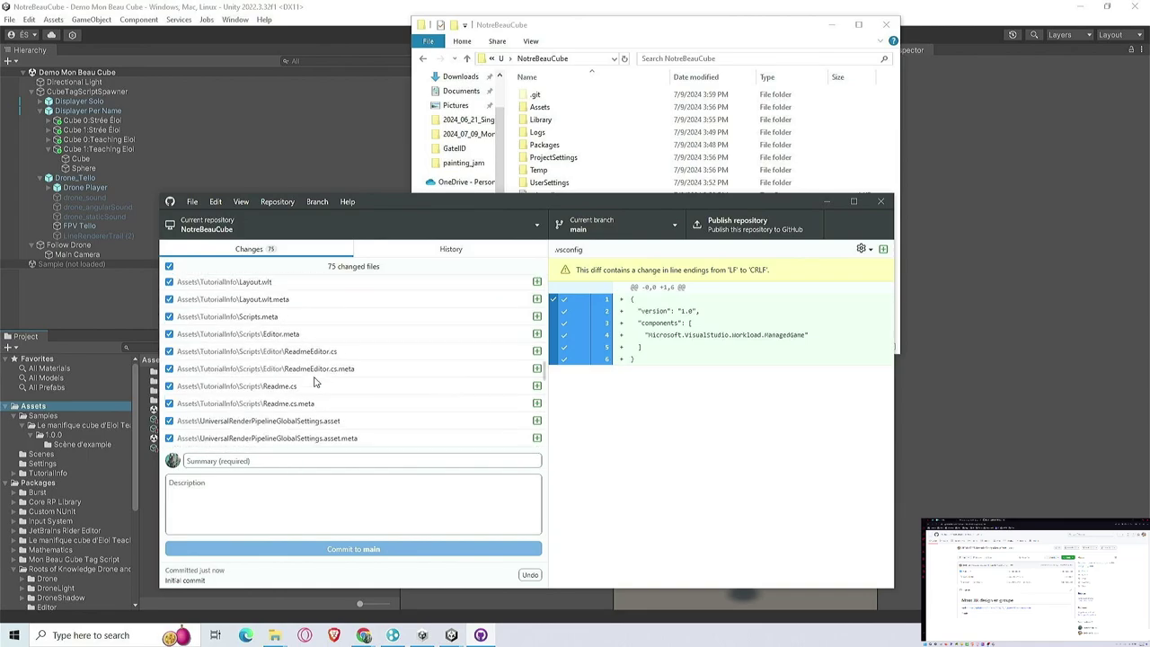
scroll(330, 375, "up", 3)
scroll(331, 375, "up", 4)
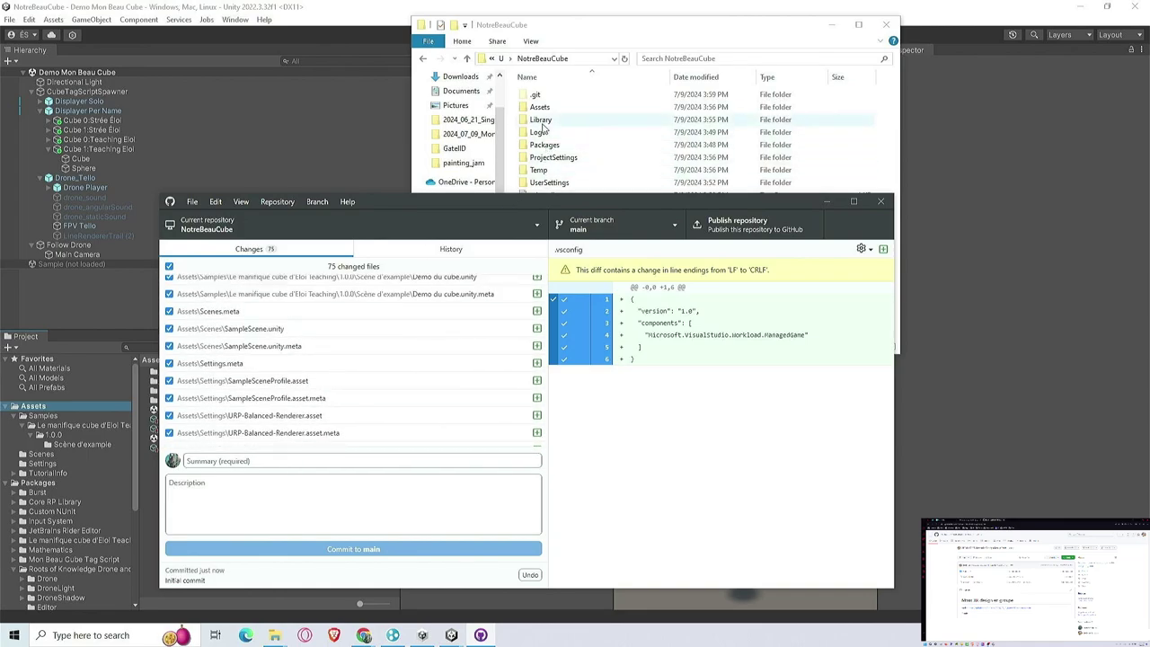
scroll(380, 362, "up", 2)
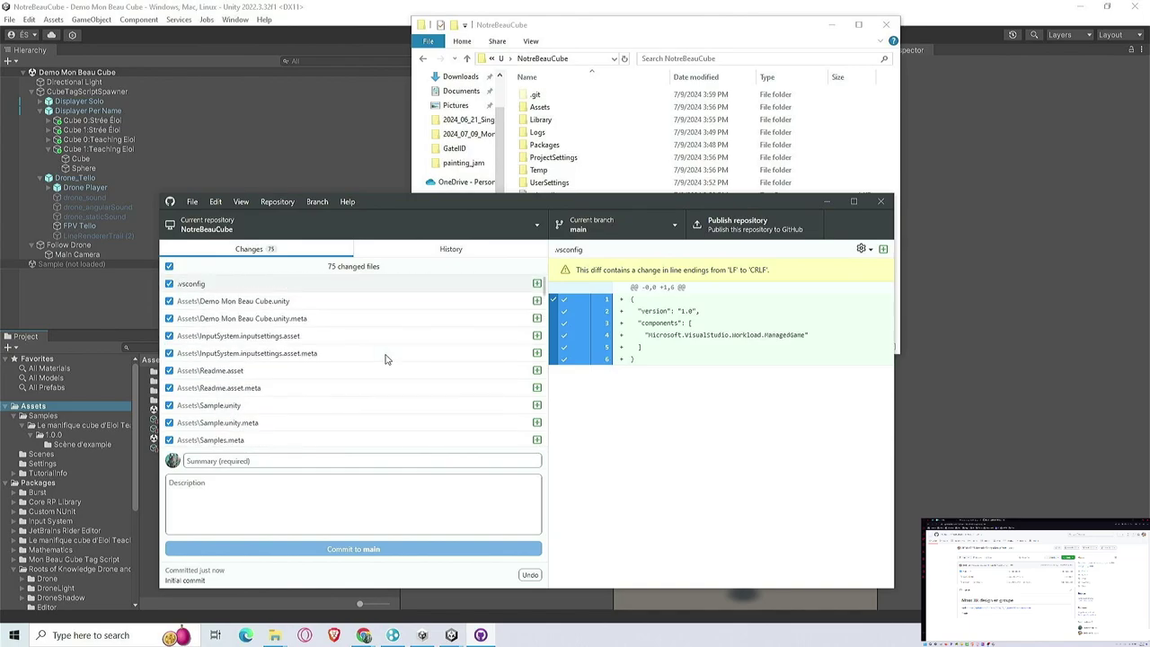
scroll(379, 358, "up", 2)
scroll(383, 356, "up", 3)
Commit the 75 changed files to main as 'Save of notre beau project avec mon cube'
left_click(380, 464)
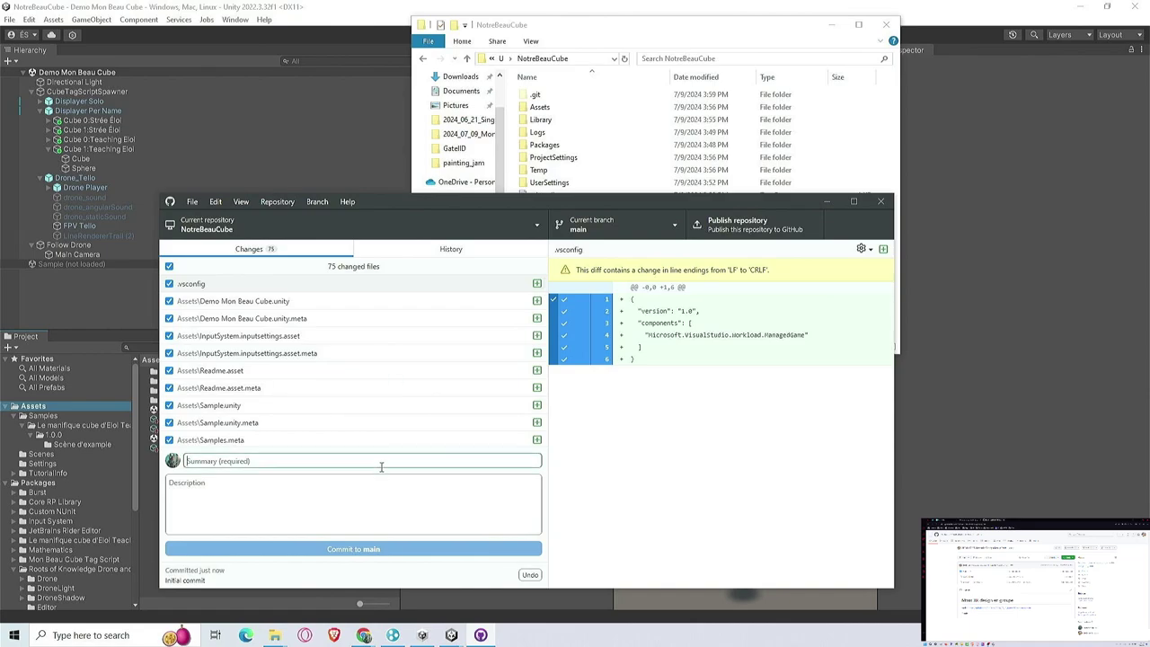
type("S")
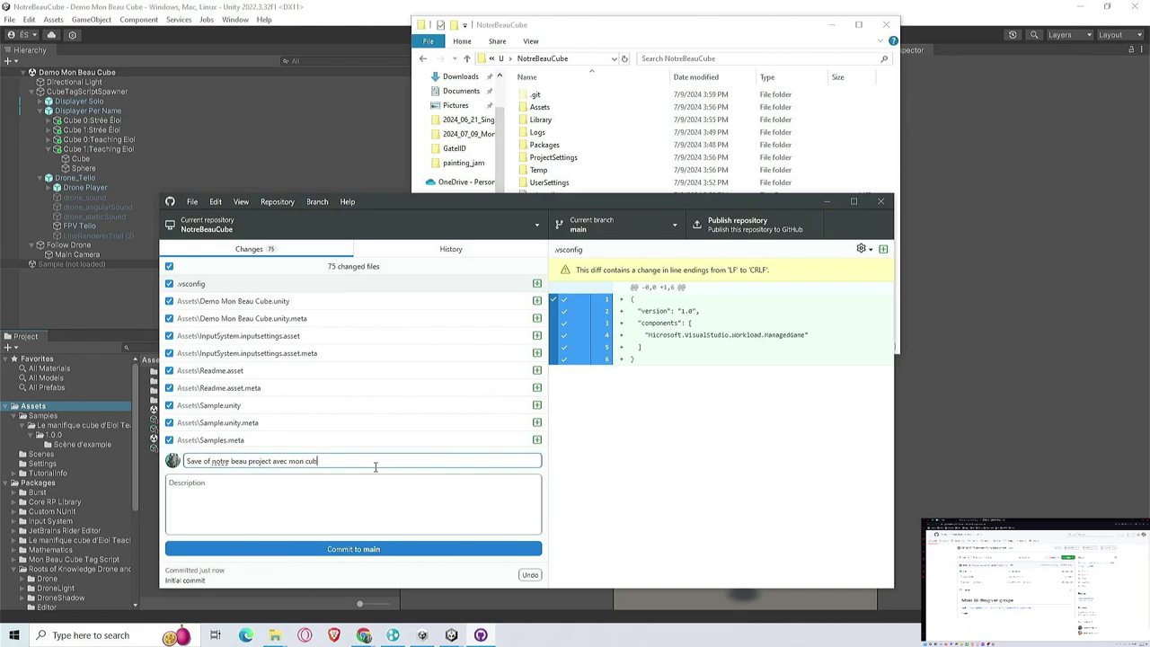
left_click(370, 545)
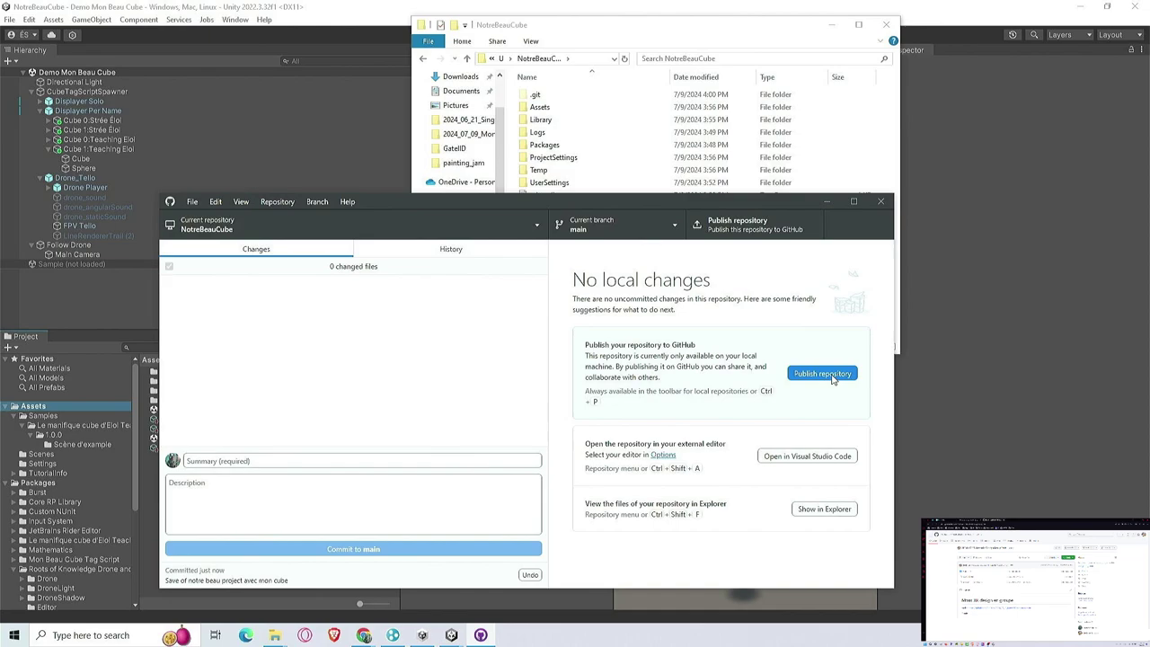
Publish the repository to GitHub under the name NotreBeauCube
left_click(831, 375)
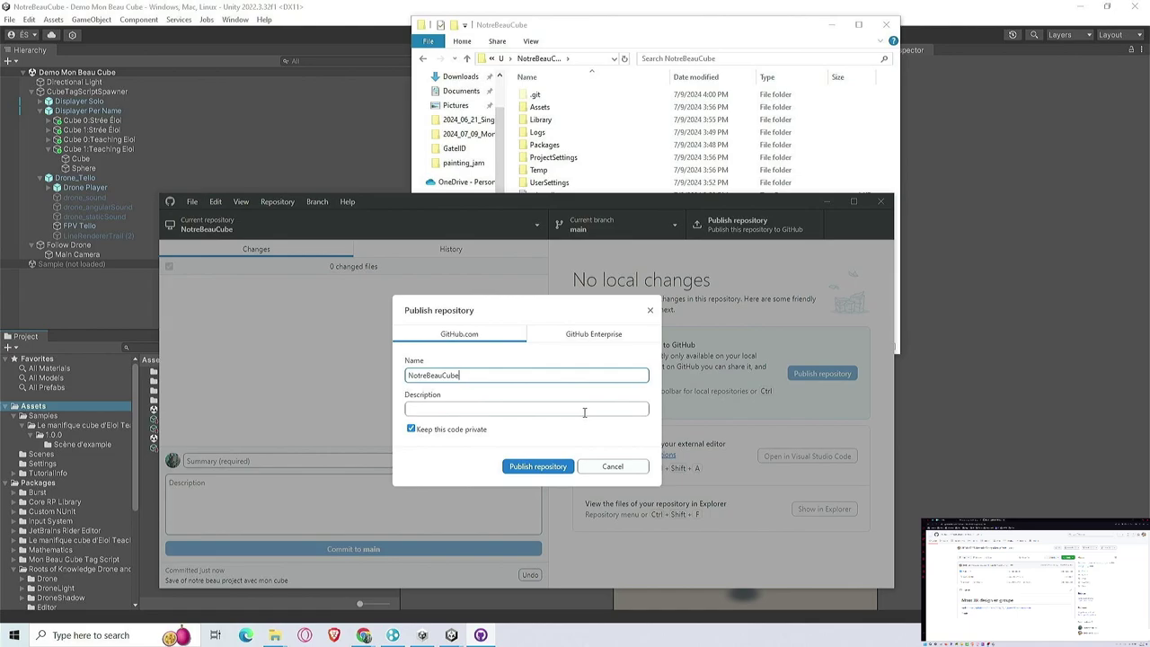
left_click(542, 466)
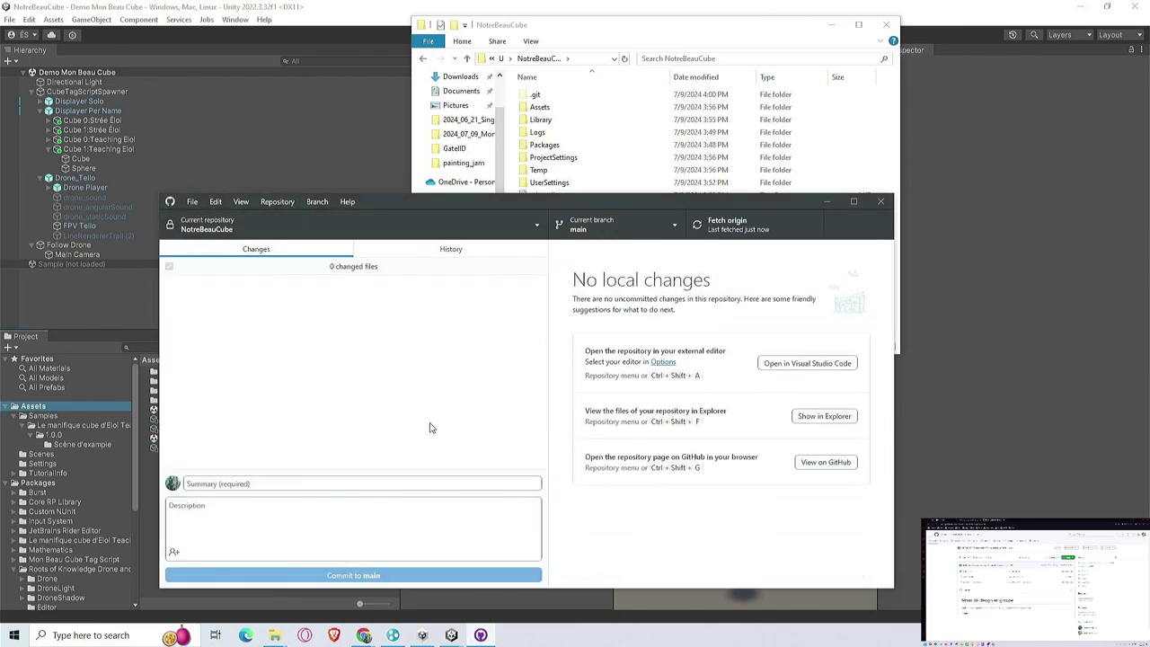
Close GitHub Desktop and the project folder, then switch to the GitHub browser window
left_click(880, 203)
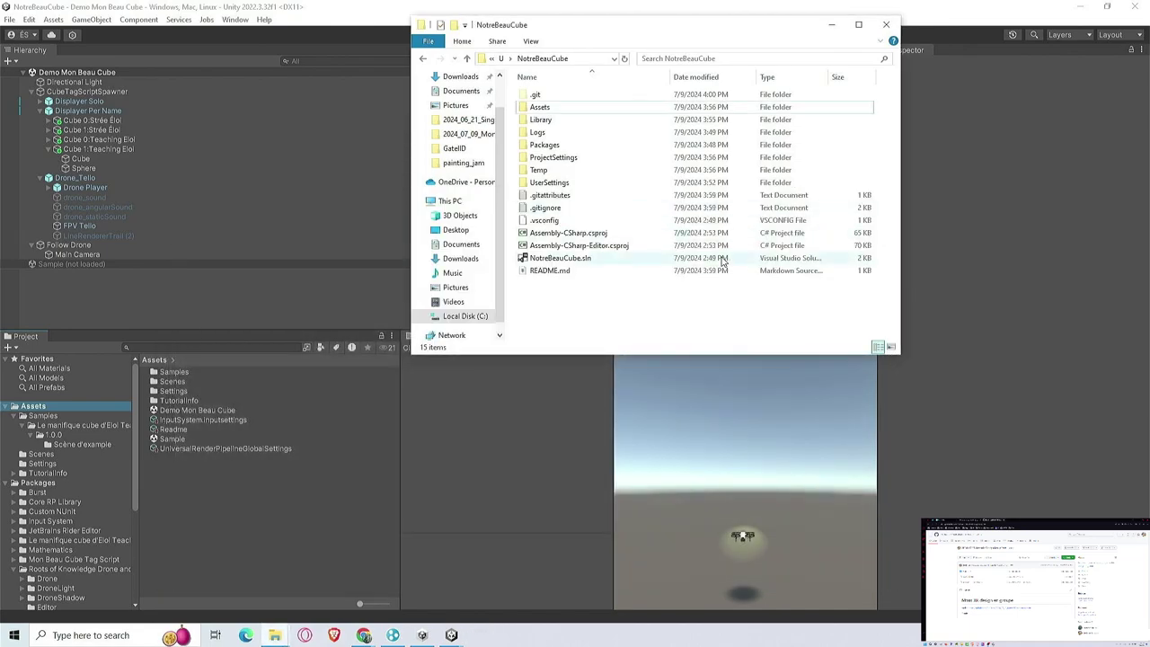
left_click(886, 24)
key("alt+Tab")
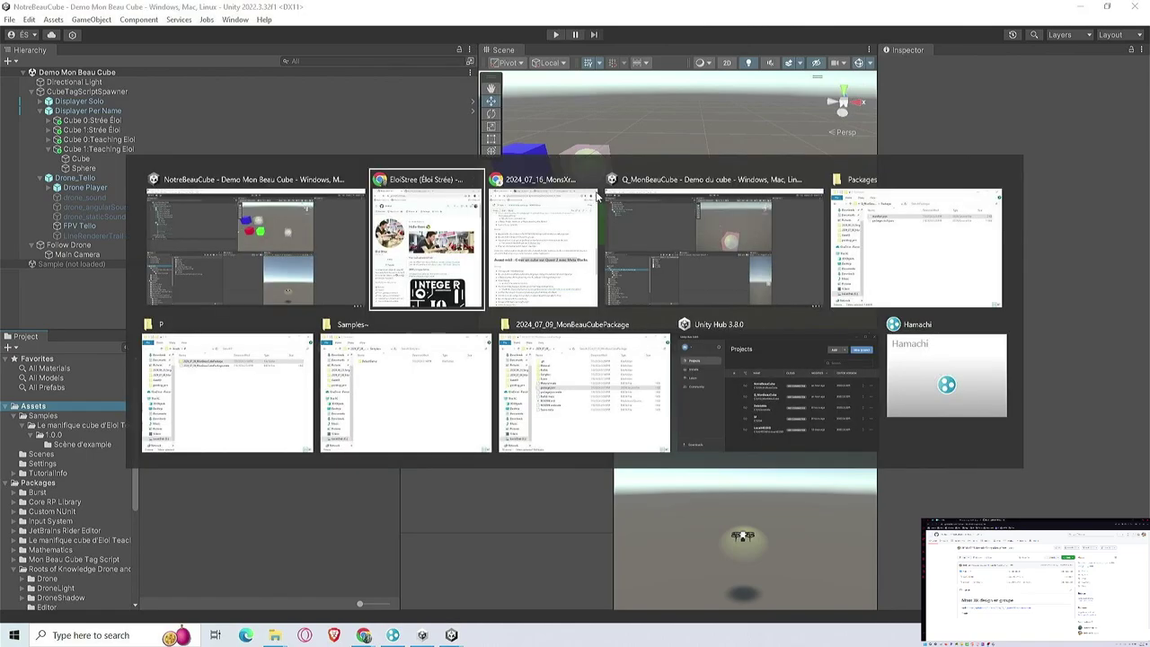
left_click(593, 200)
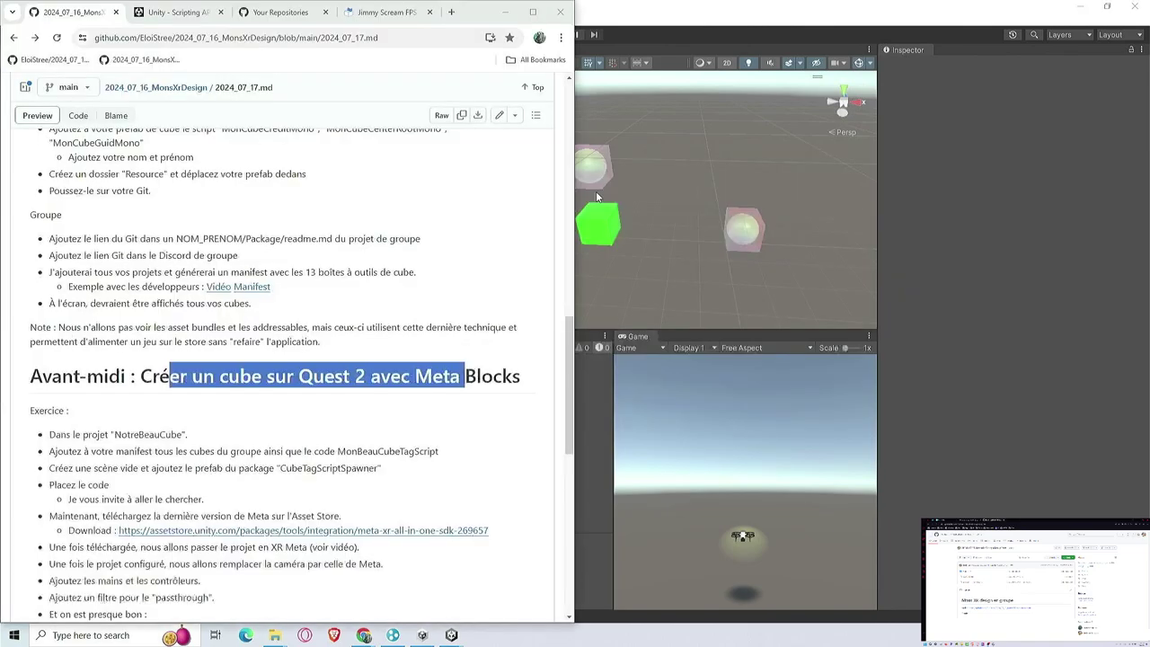
key("alt+Tab")
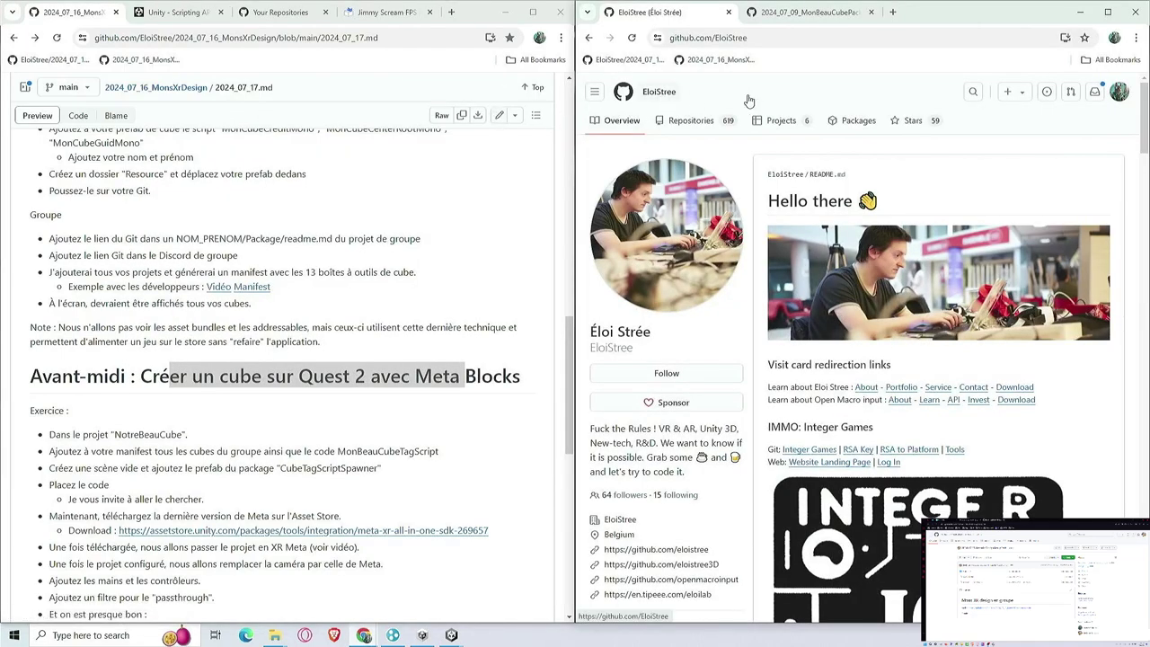
Show the account's repositories and select the 2024_07_09 date prefix for reuse
left_click(1118, 92)
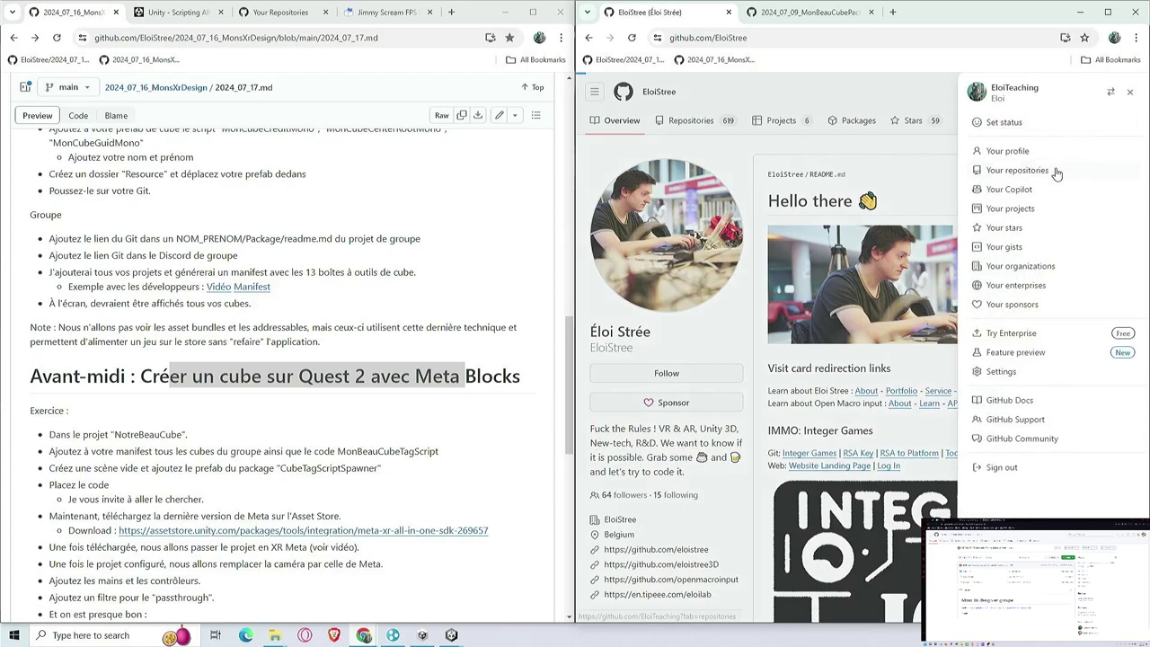
left_click(1058, 171)
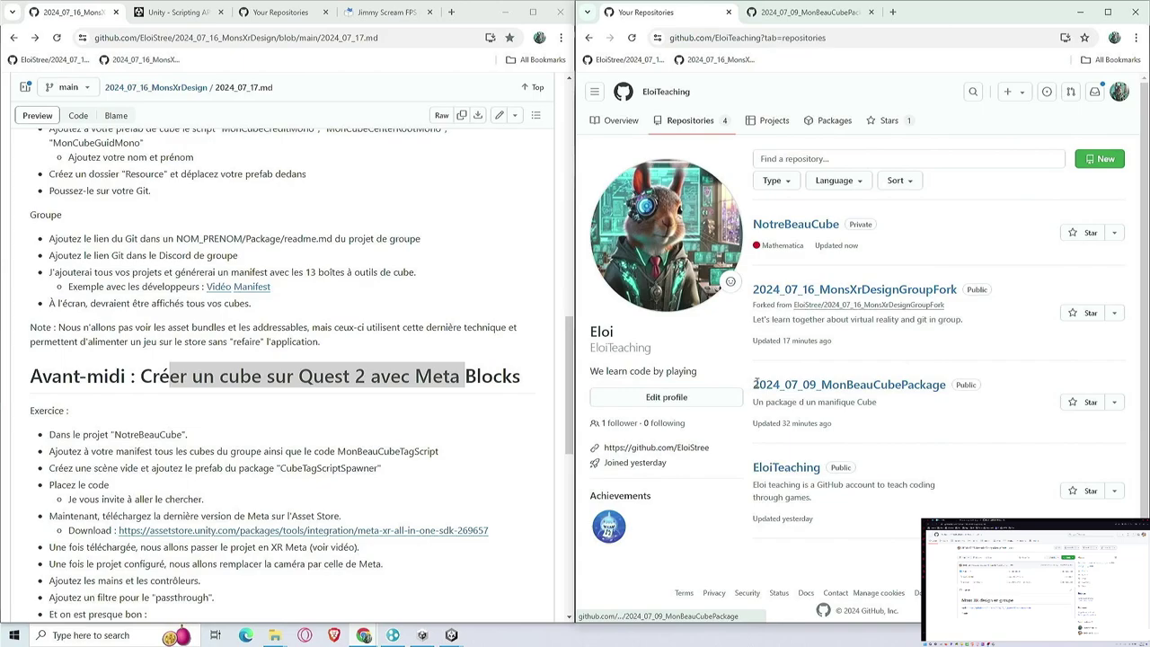
left_click_drag(754, 384, 820, 385)
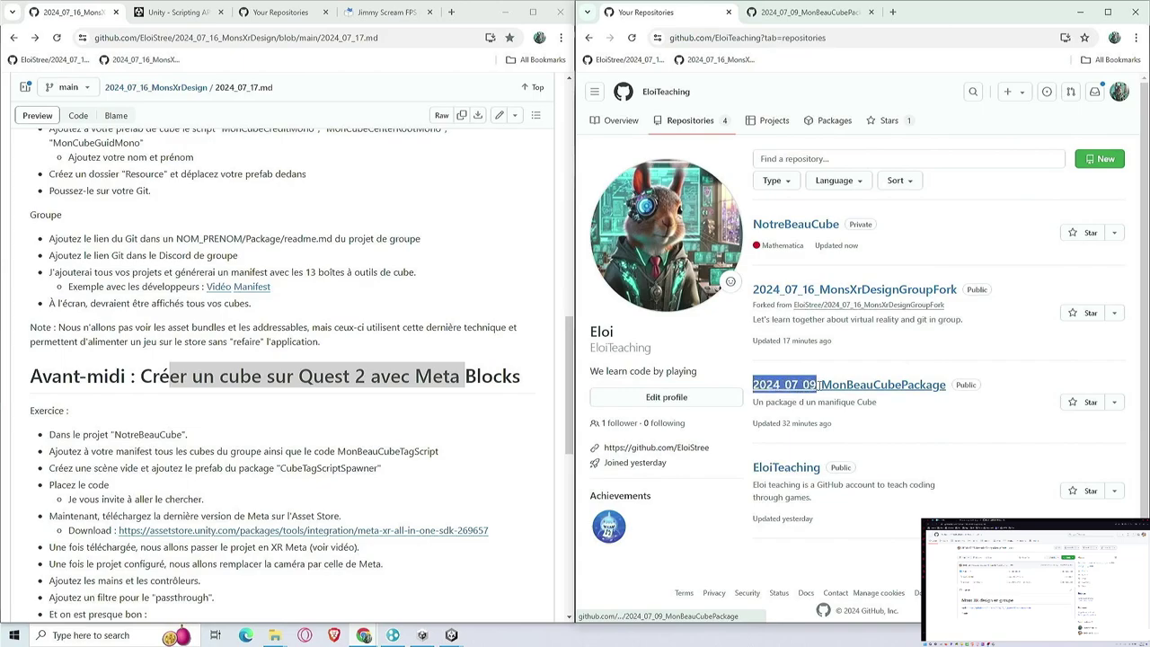
Rename the NotreBeauCube repository to 2024_07_09_NotreBeauCube in its settings
left_click(809, 232)
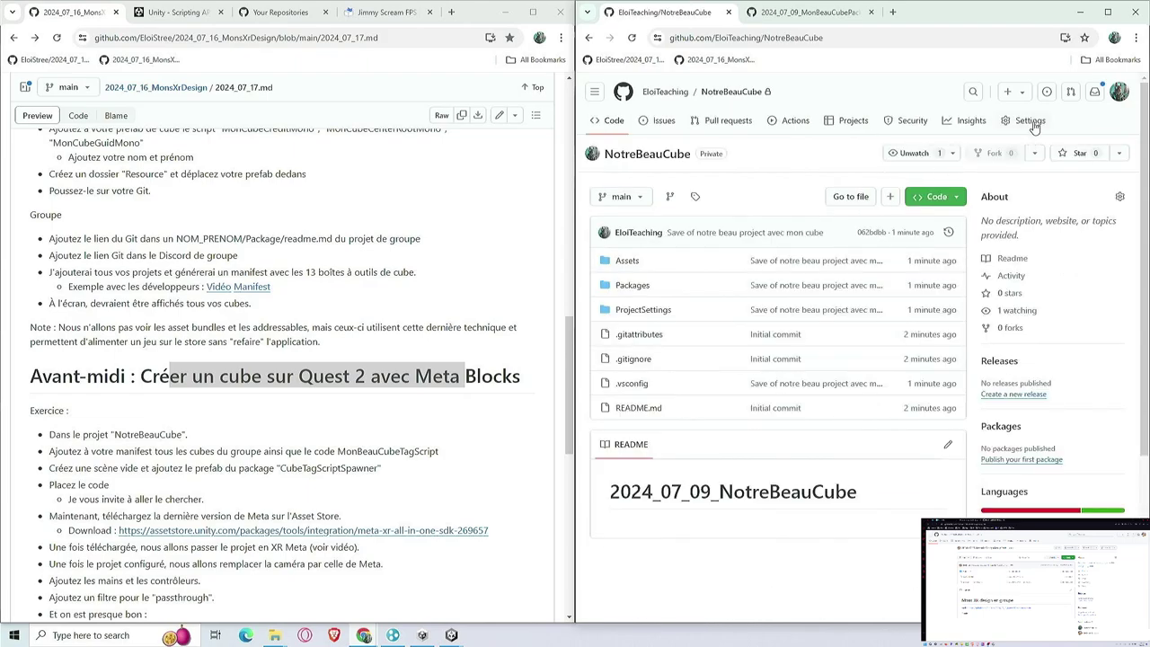
left_click(1029, 121)
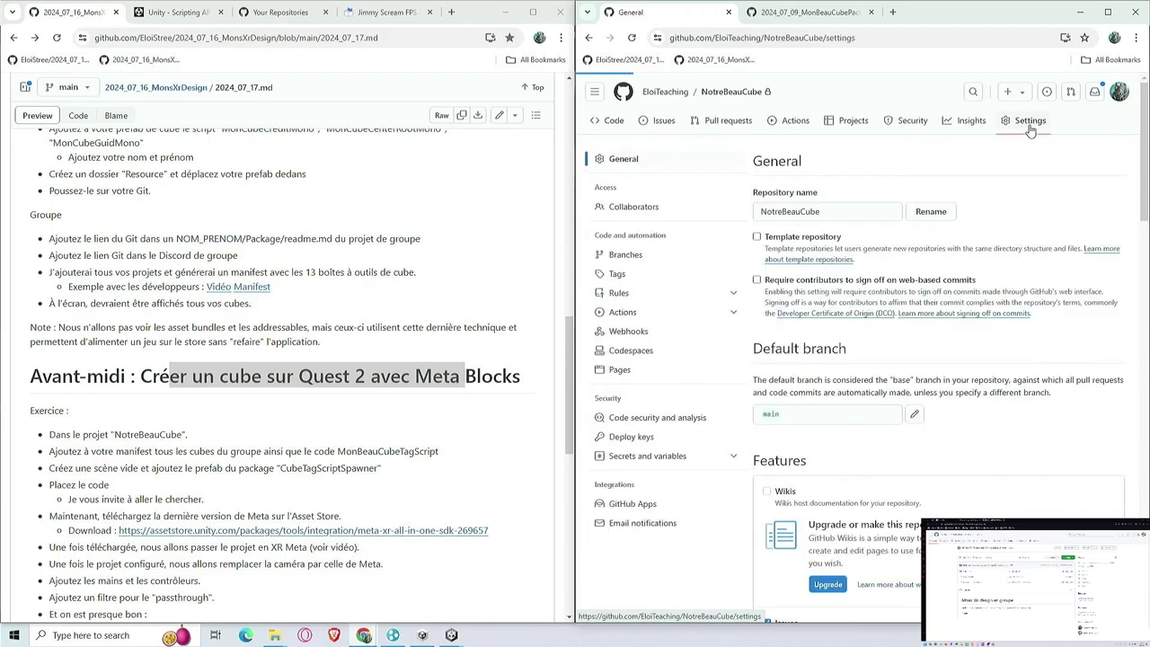
left_click_drag(866, 211, 726, 226)
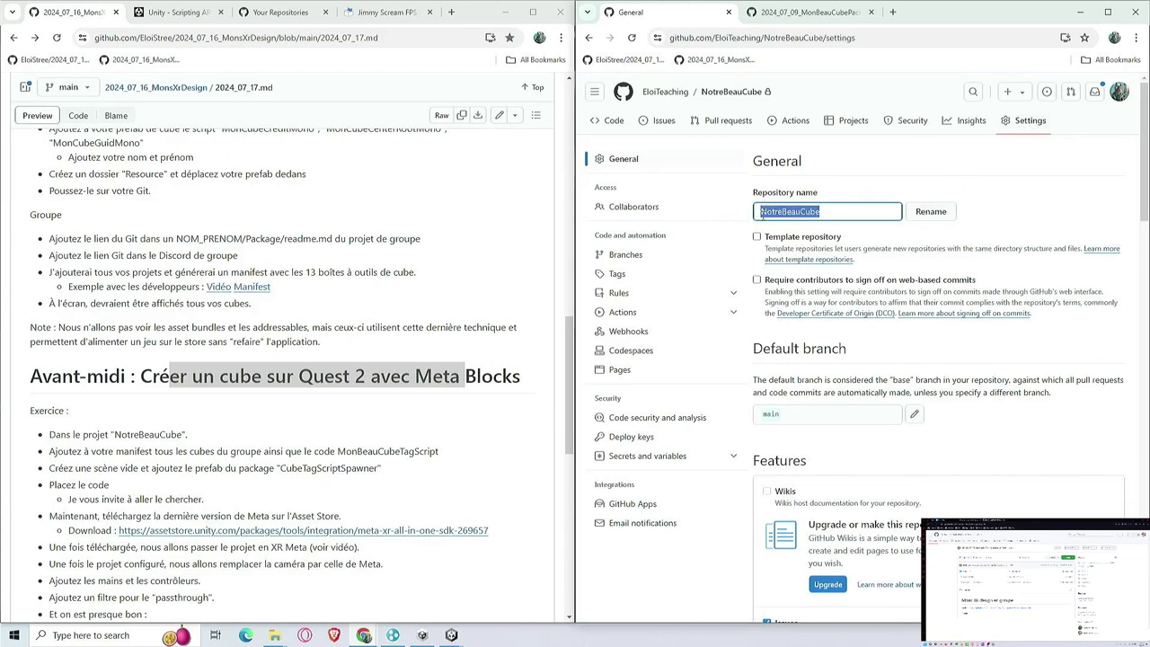
left_click(757, 212)
type("2024_07_09_")
left_click(932, 217)
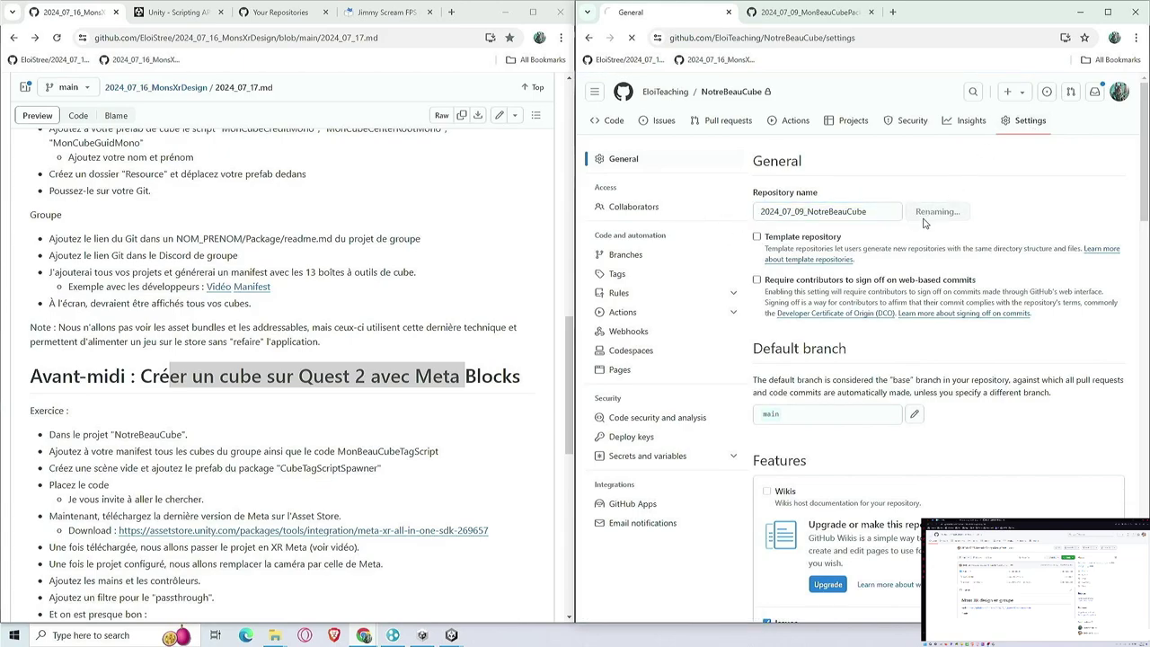
In the Danger Zone, change visibility to public and acknowledge the warnings
left_click(1027, 120)
scroll(849, 229, "down", 3)
scroll(849, 229, "down", 5)
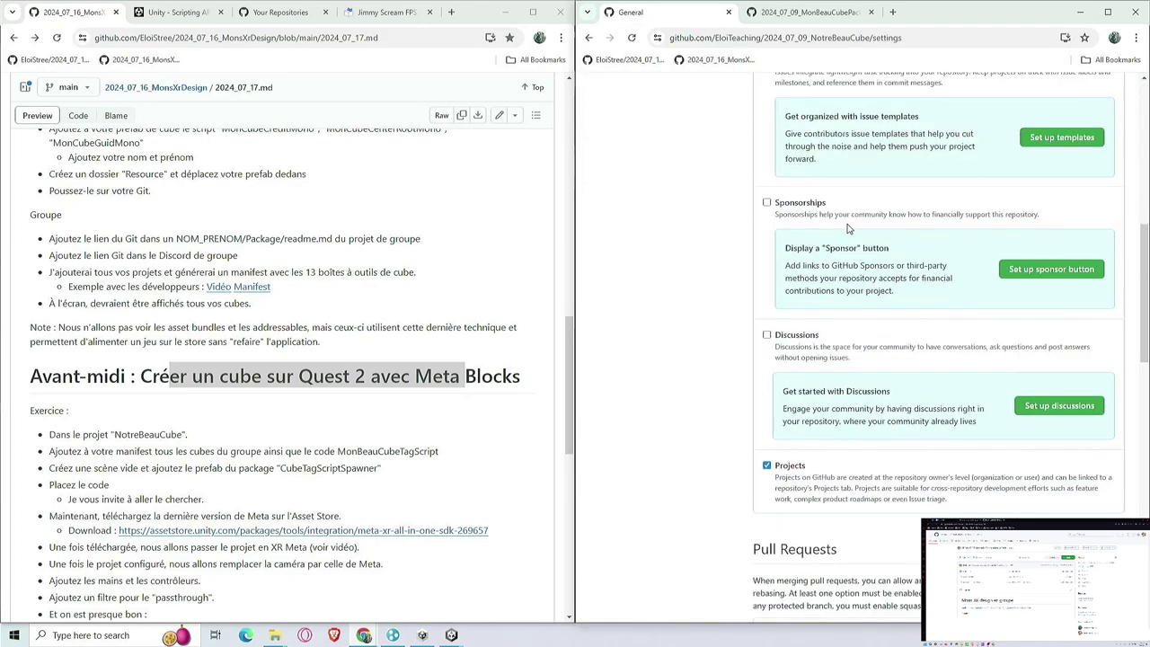
scroll(849, 229, "down", 5)
scroll(858, 234, "down", 5)
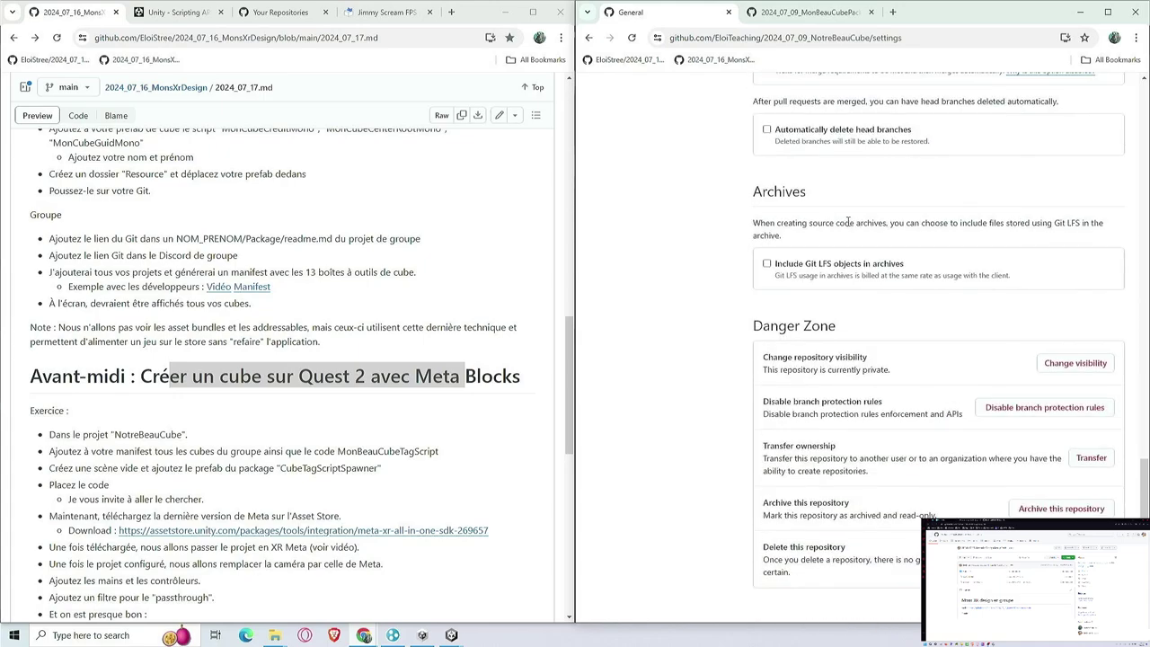
left_click(1063, 368)
left_click(1046, 390)
left_click(928, 398)
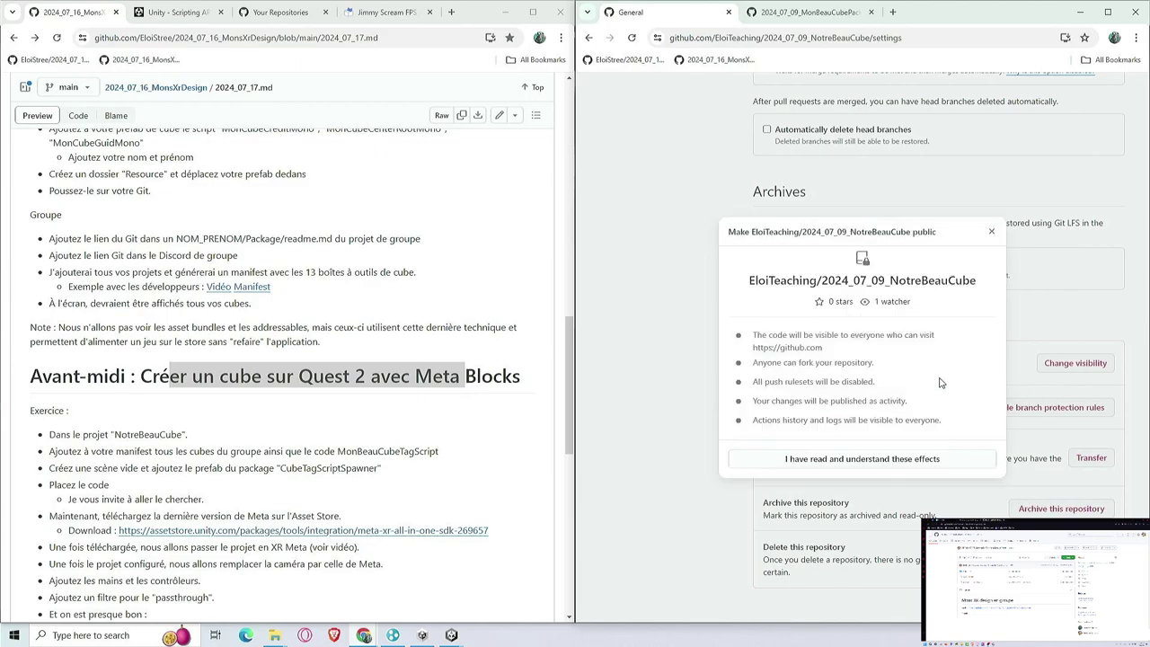
left_click(885, 458)
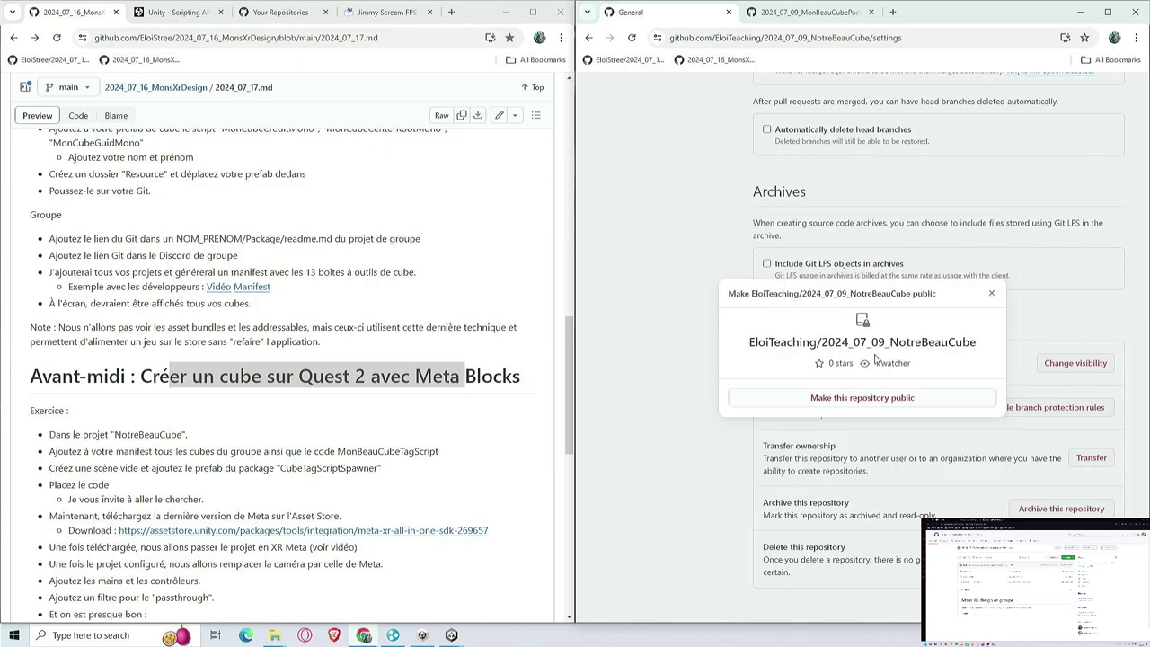
Confirm making the repository public by entering the account password
left_click(877, 408)
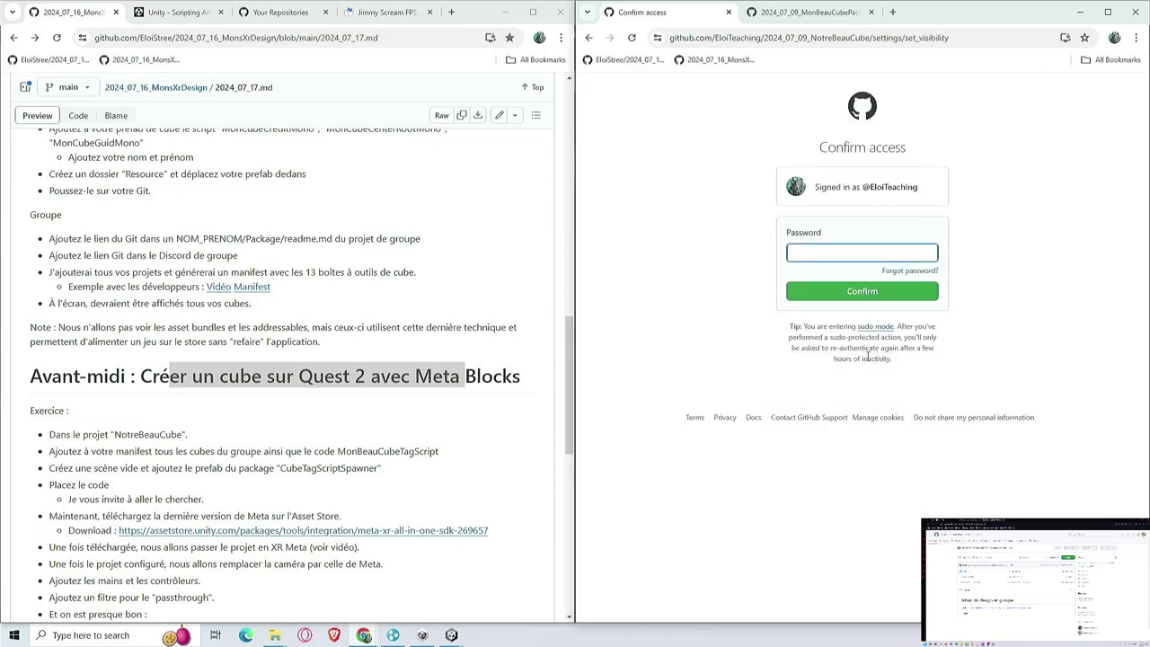
key("Return")
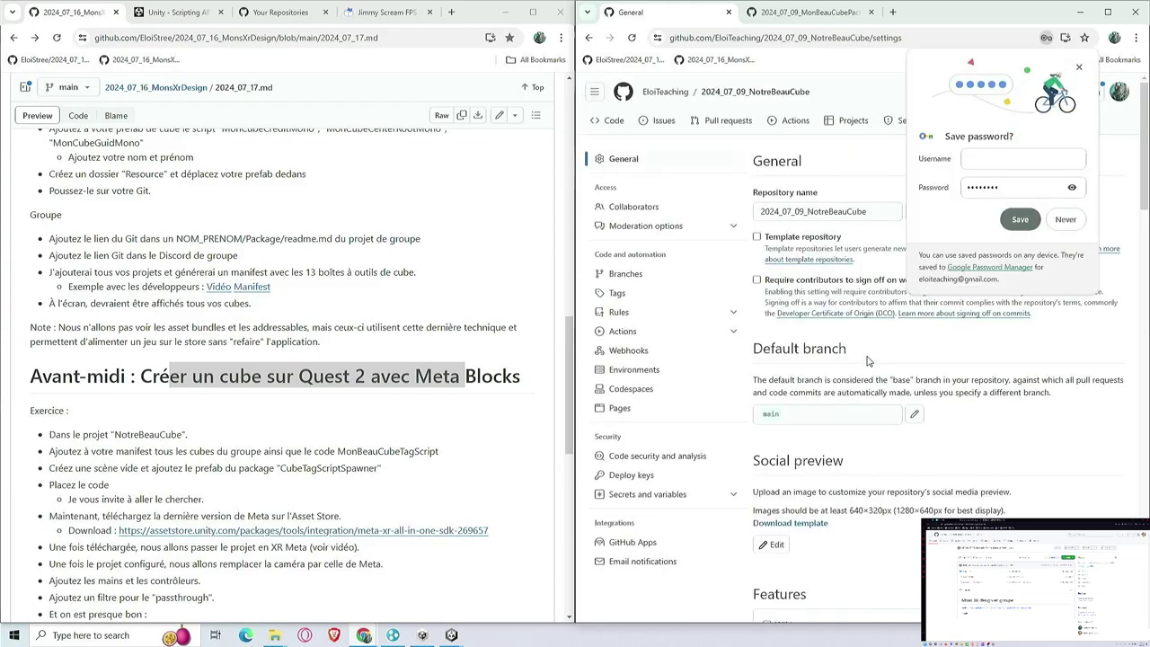
left_click(1020, 219)
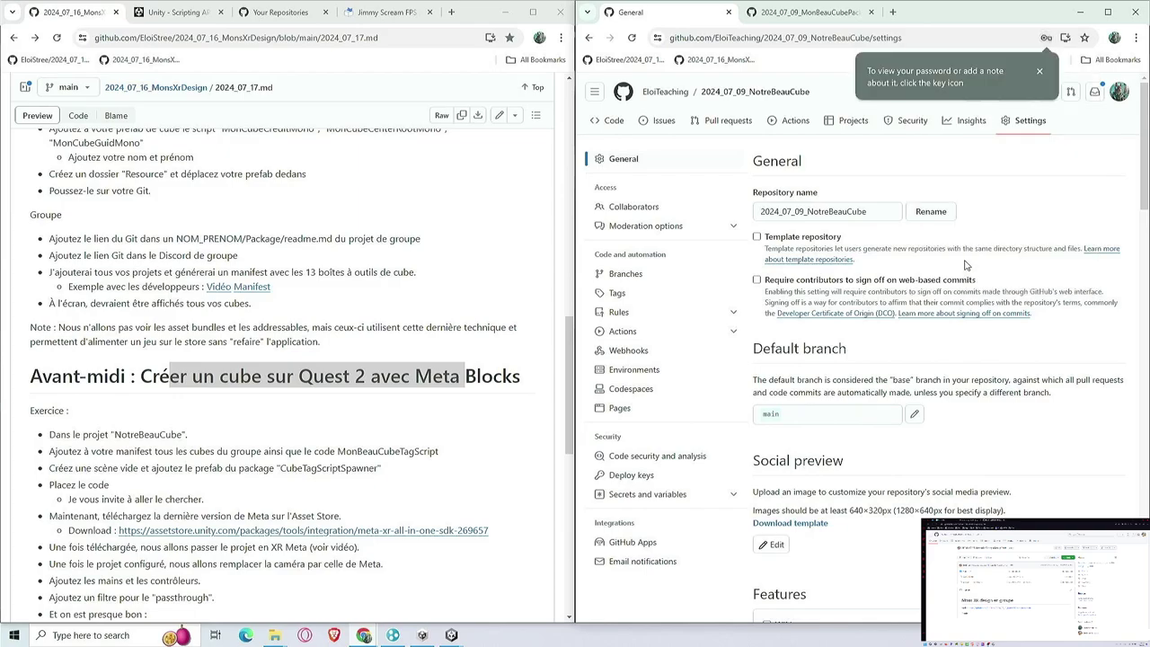
Open the profile page to see the public repository and dismiss the achievements notice
scroll(956, 249, "down", 3)
scroll(954, 253, "down", 5)
scroll(953, 257, "down", 4)
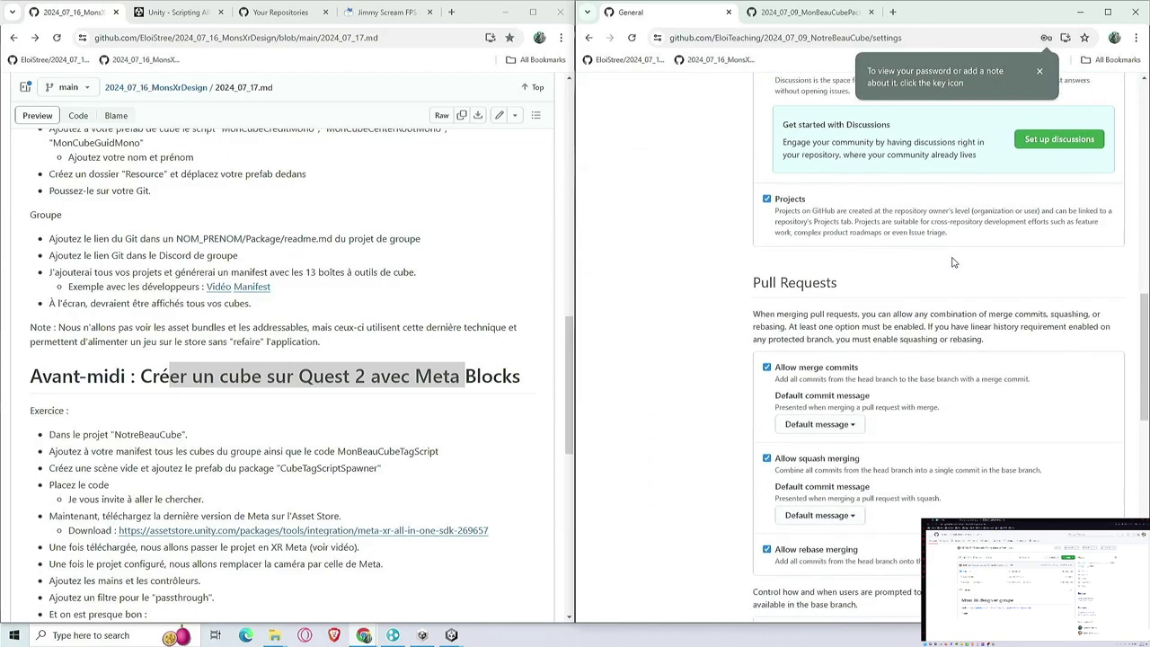
scroll(949, 263, "down", 4)
scroll(949, 262, "down", 5)
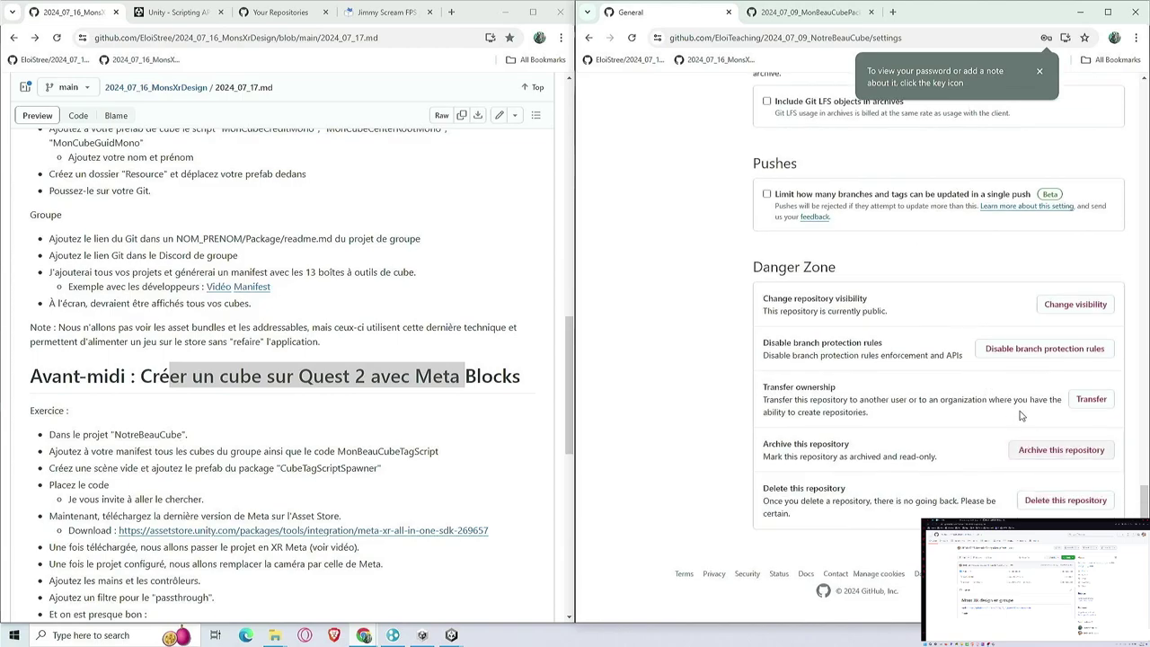
scroll(915, 340, "up", 3)
scroll(907, 340, "up", 5)
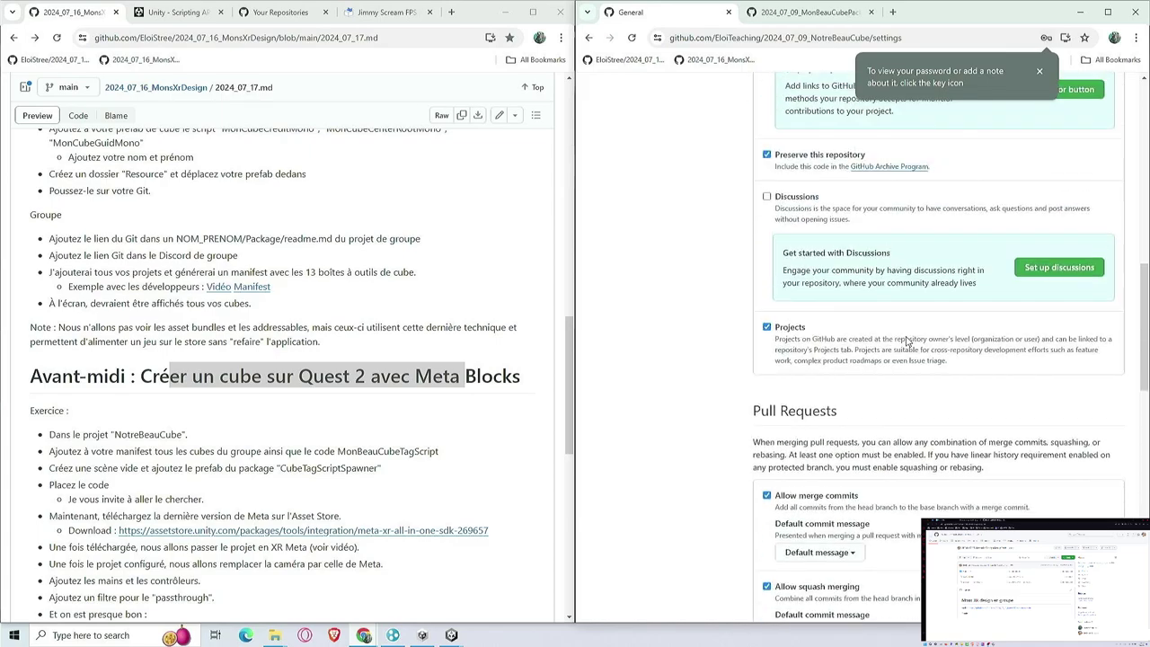
scroll(907, 341, "up", 5)
scroll(907, 340, "up", 5)
scroll(907, 340, "up", 3)
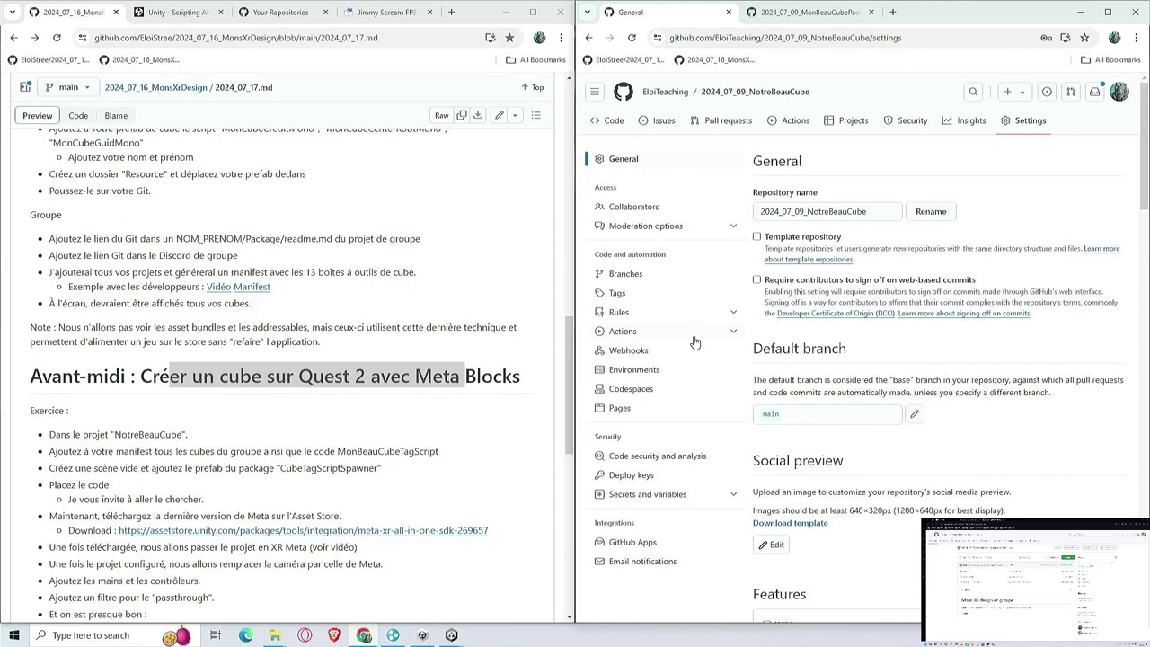
left_click(664, 91)
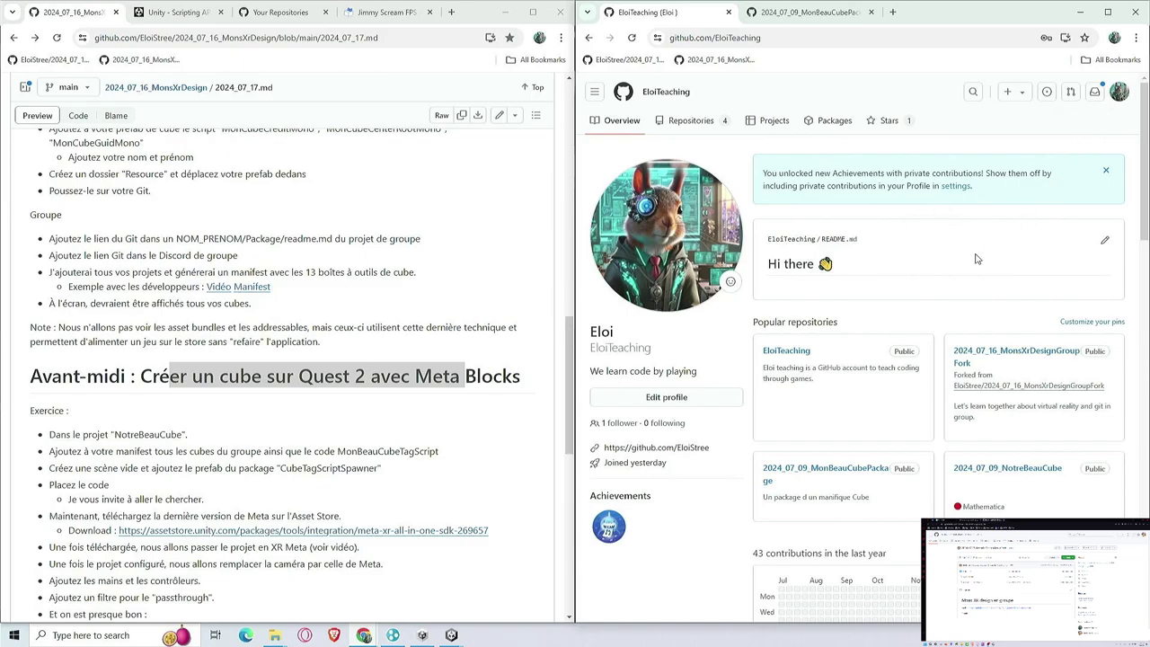
left_click(1108, 174)
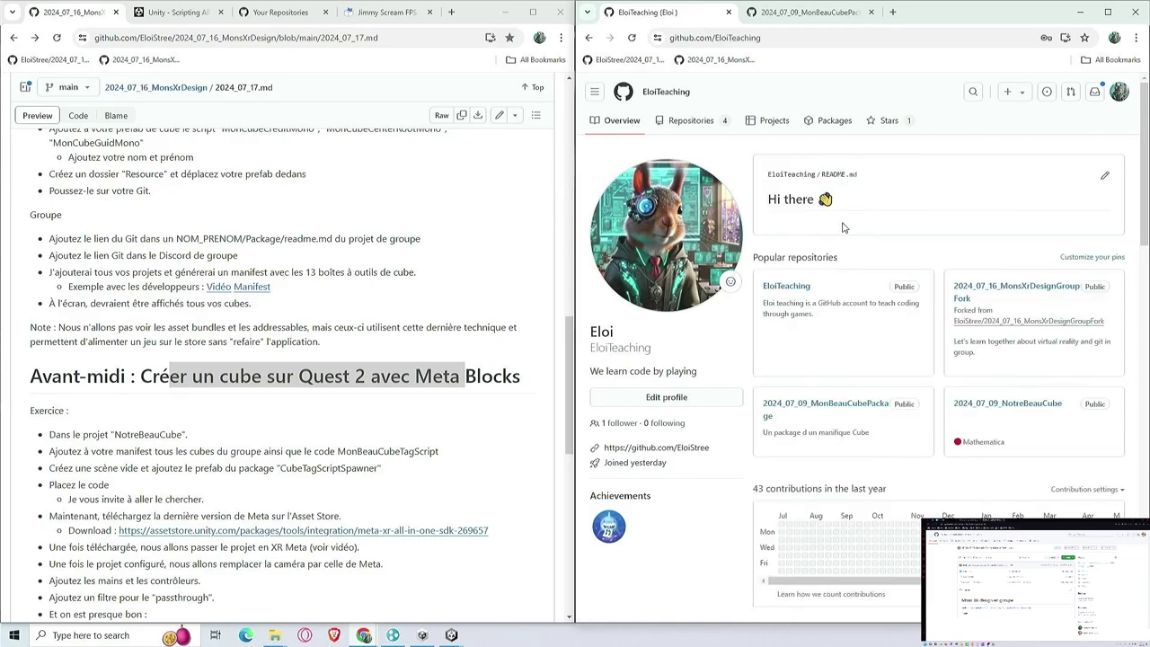